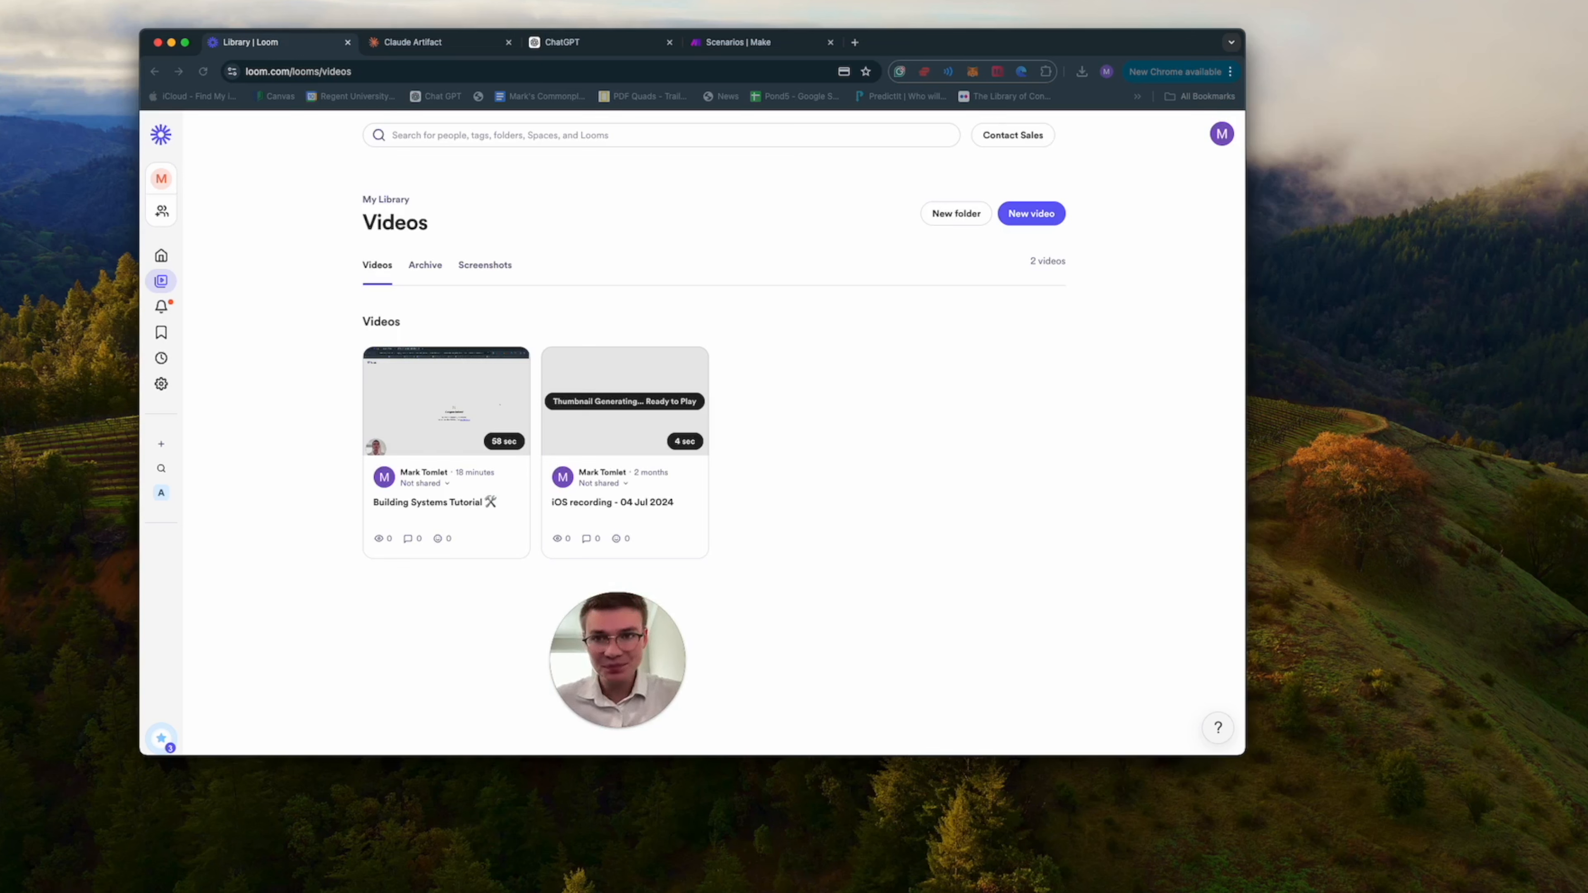
Examine the AI receptionist flowchart in the Claude Artifact, from the incoming call to the make.com actions.
click(463, 42)
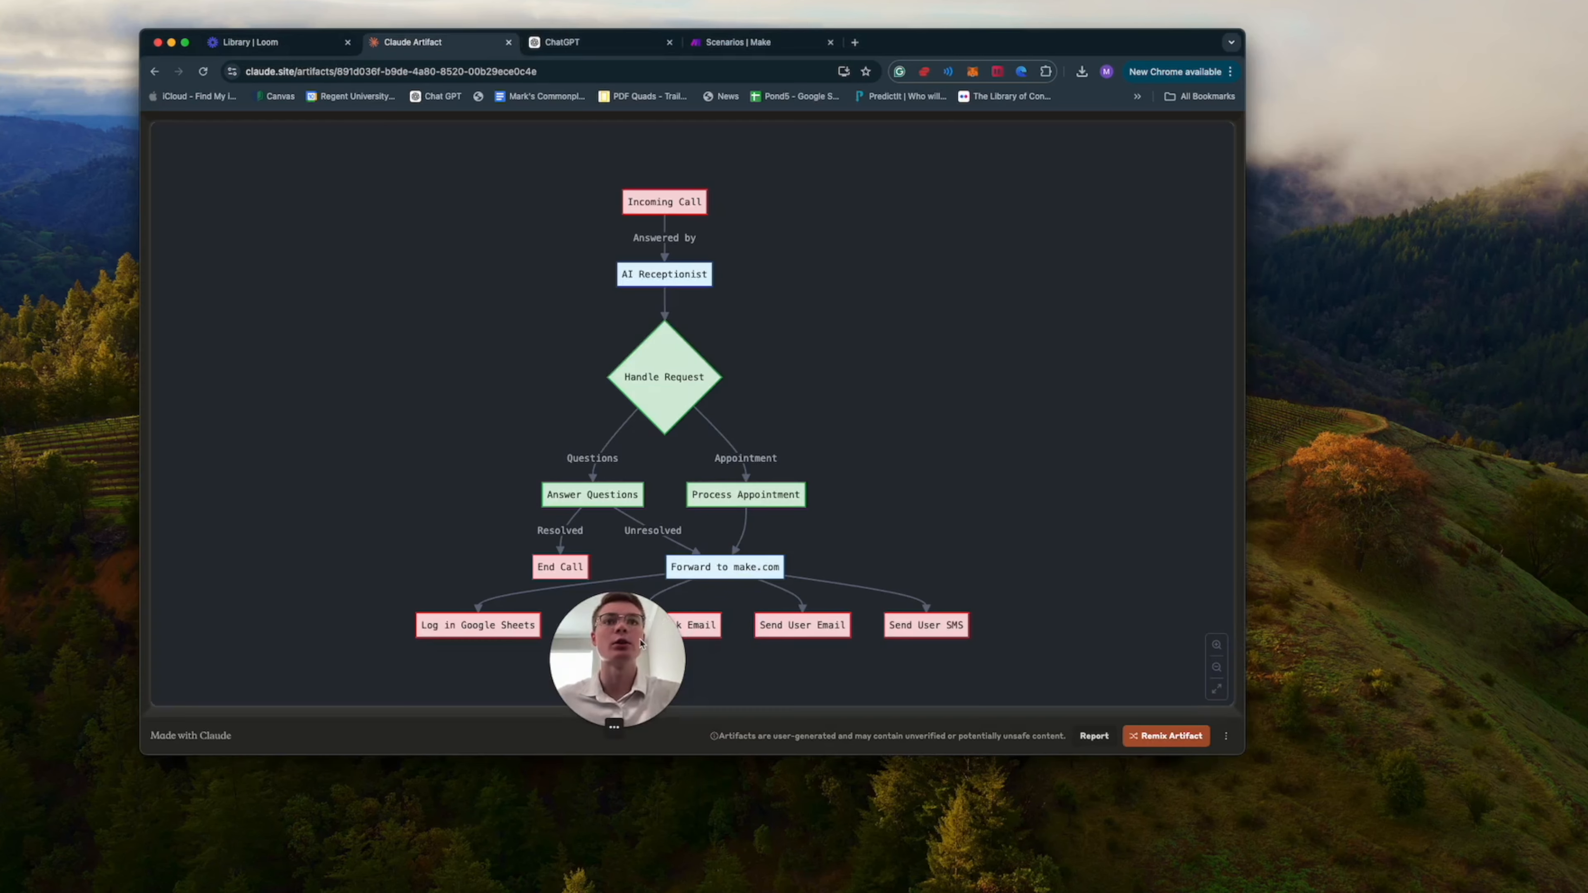
drag(617, 657, 1224, 307)
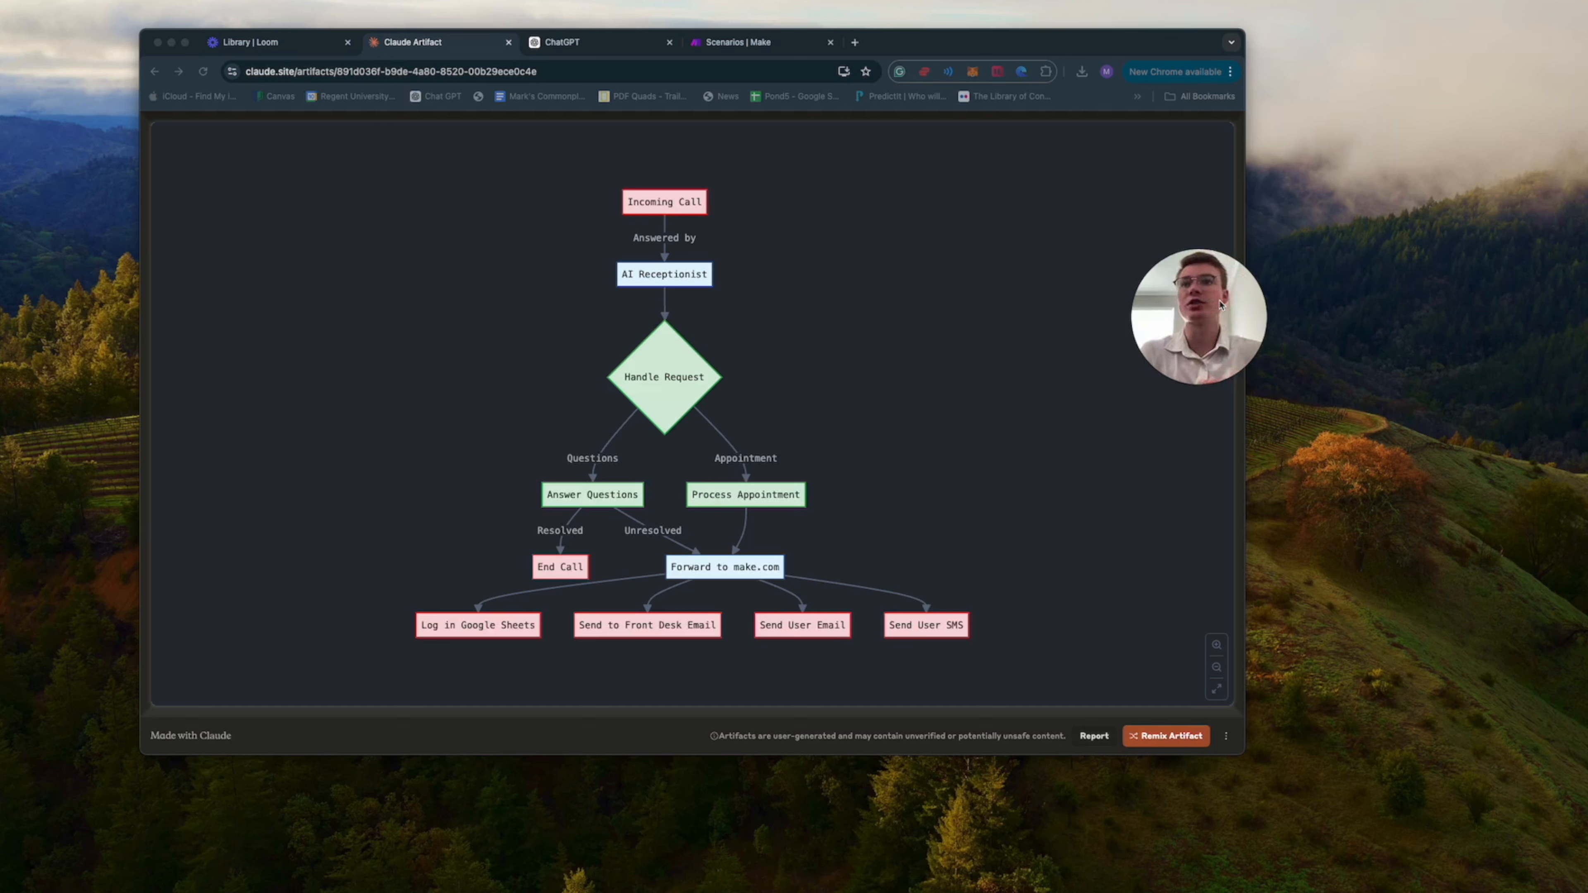
click(1196, 386)
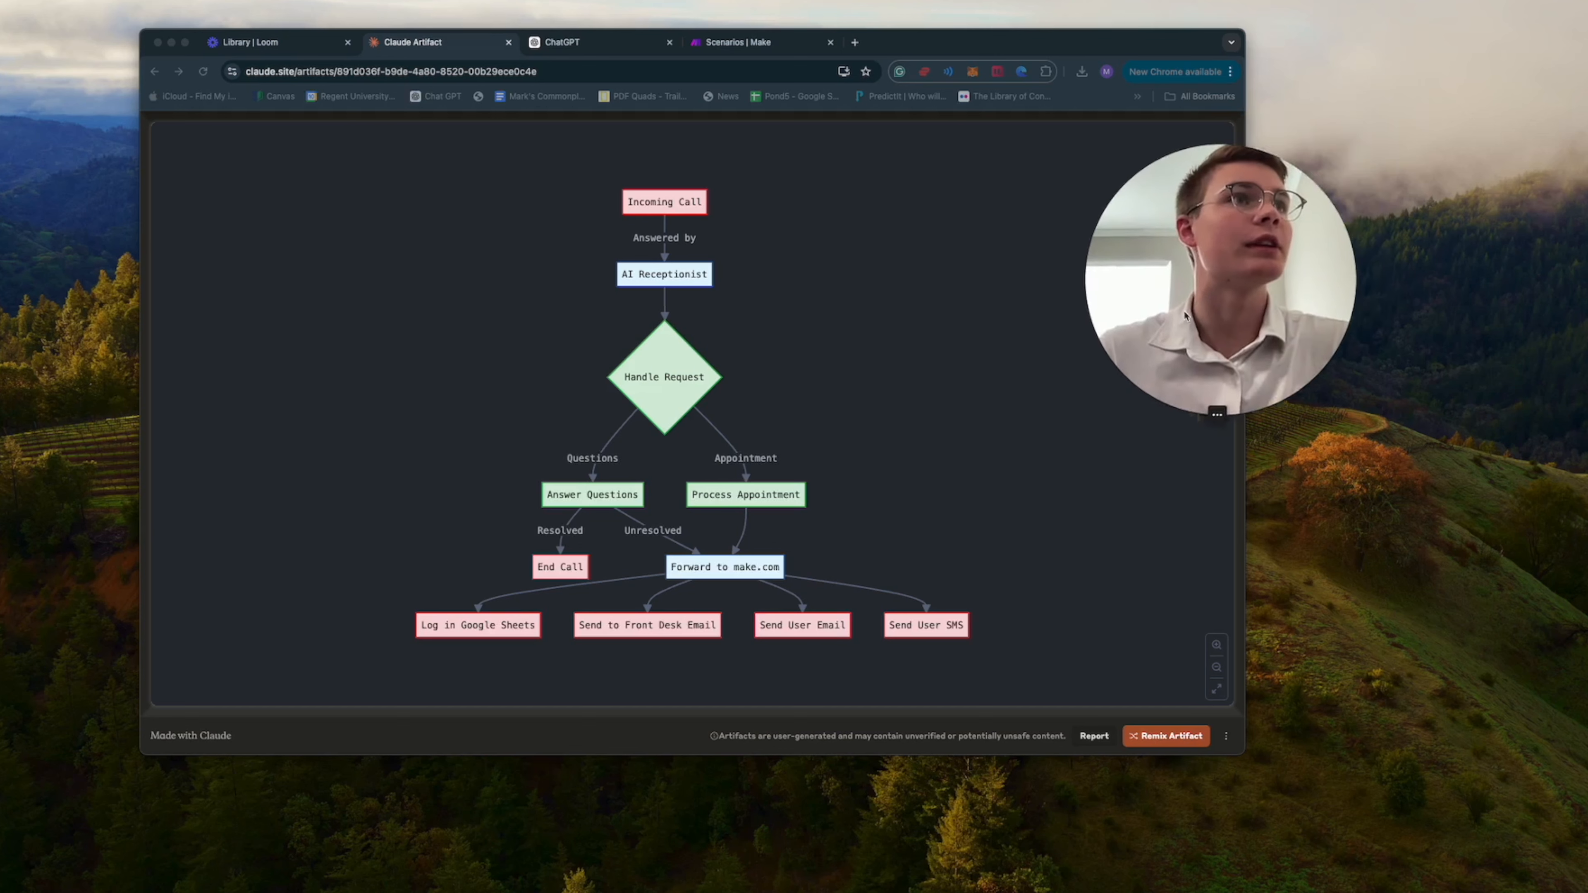
click(804, 382)
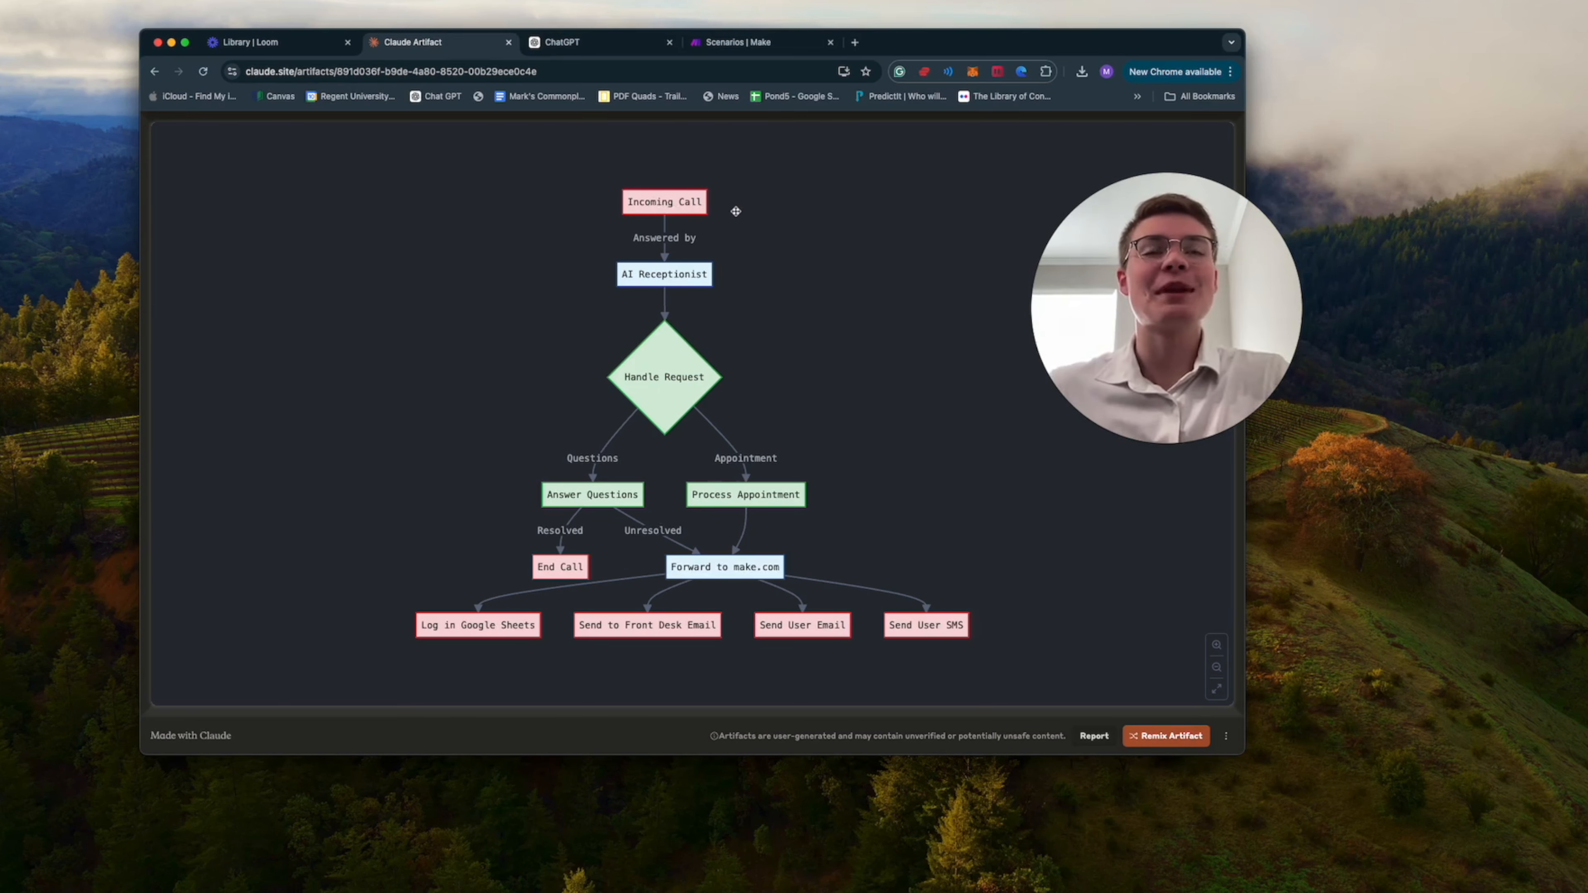
drag(735, 212, 735, 255)
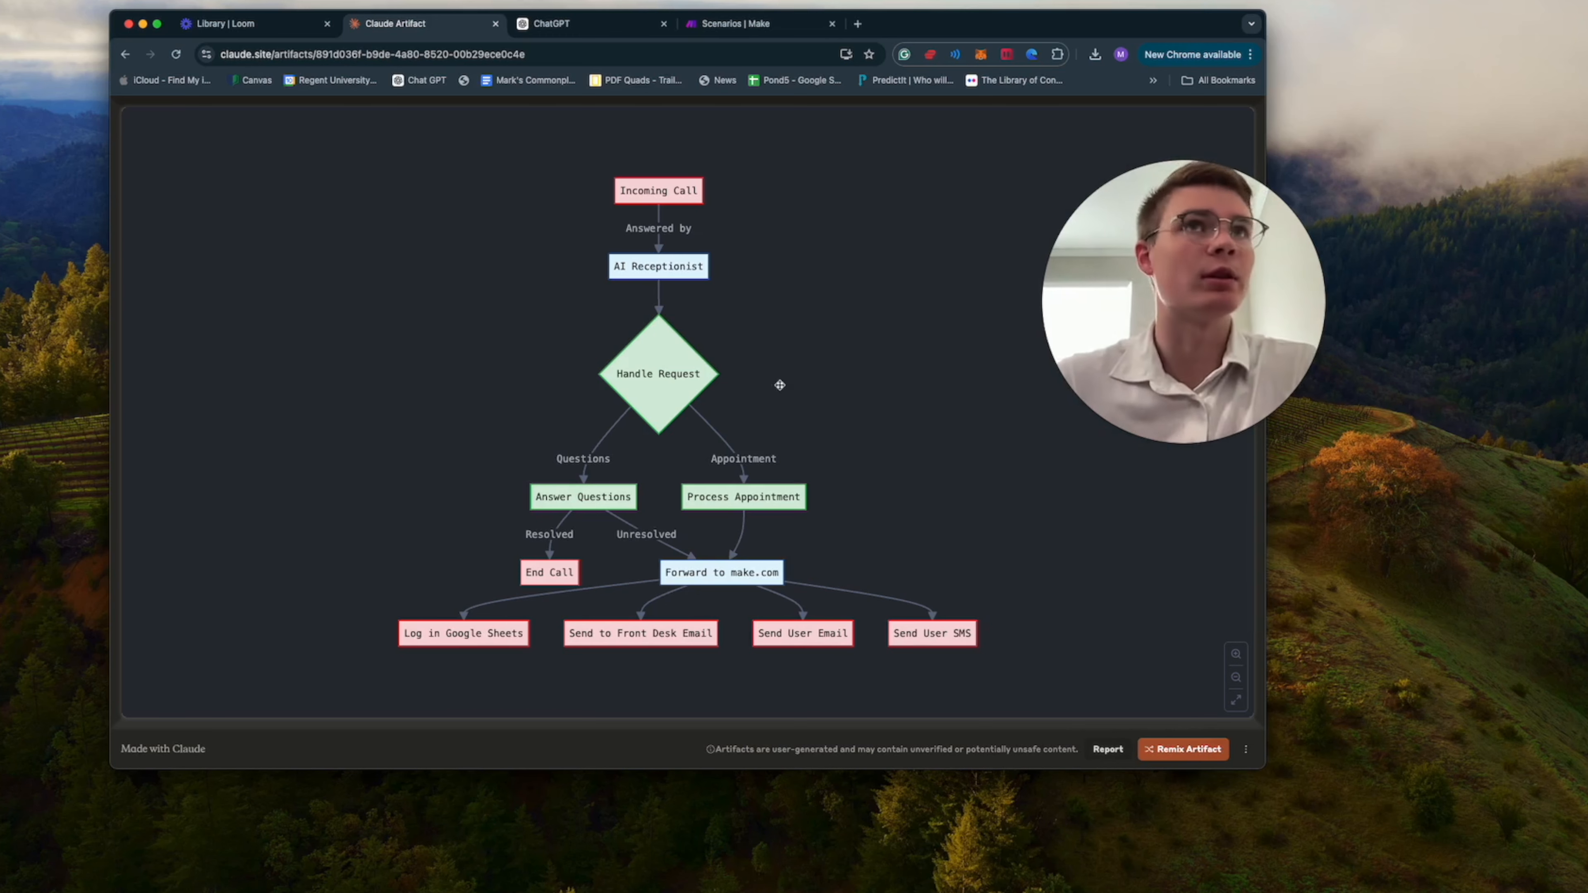
click(586, 28)
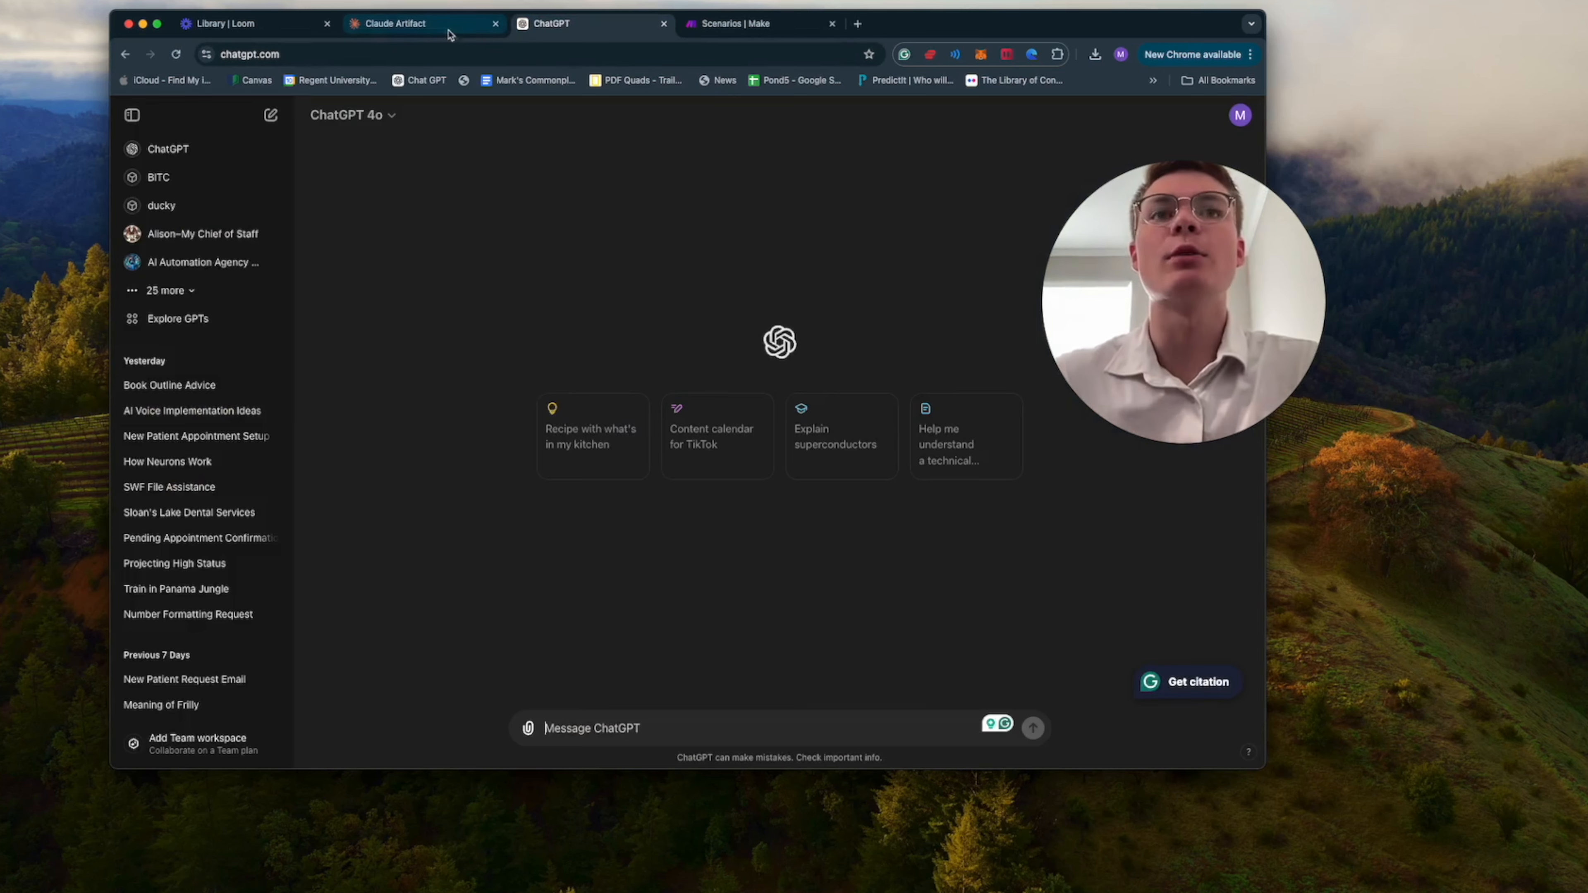
click(413, 28)
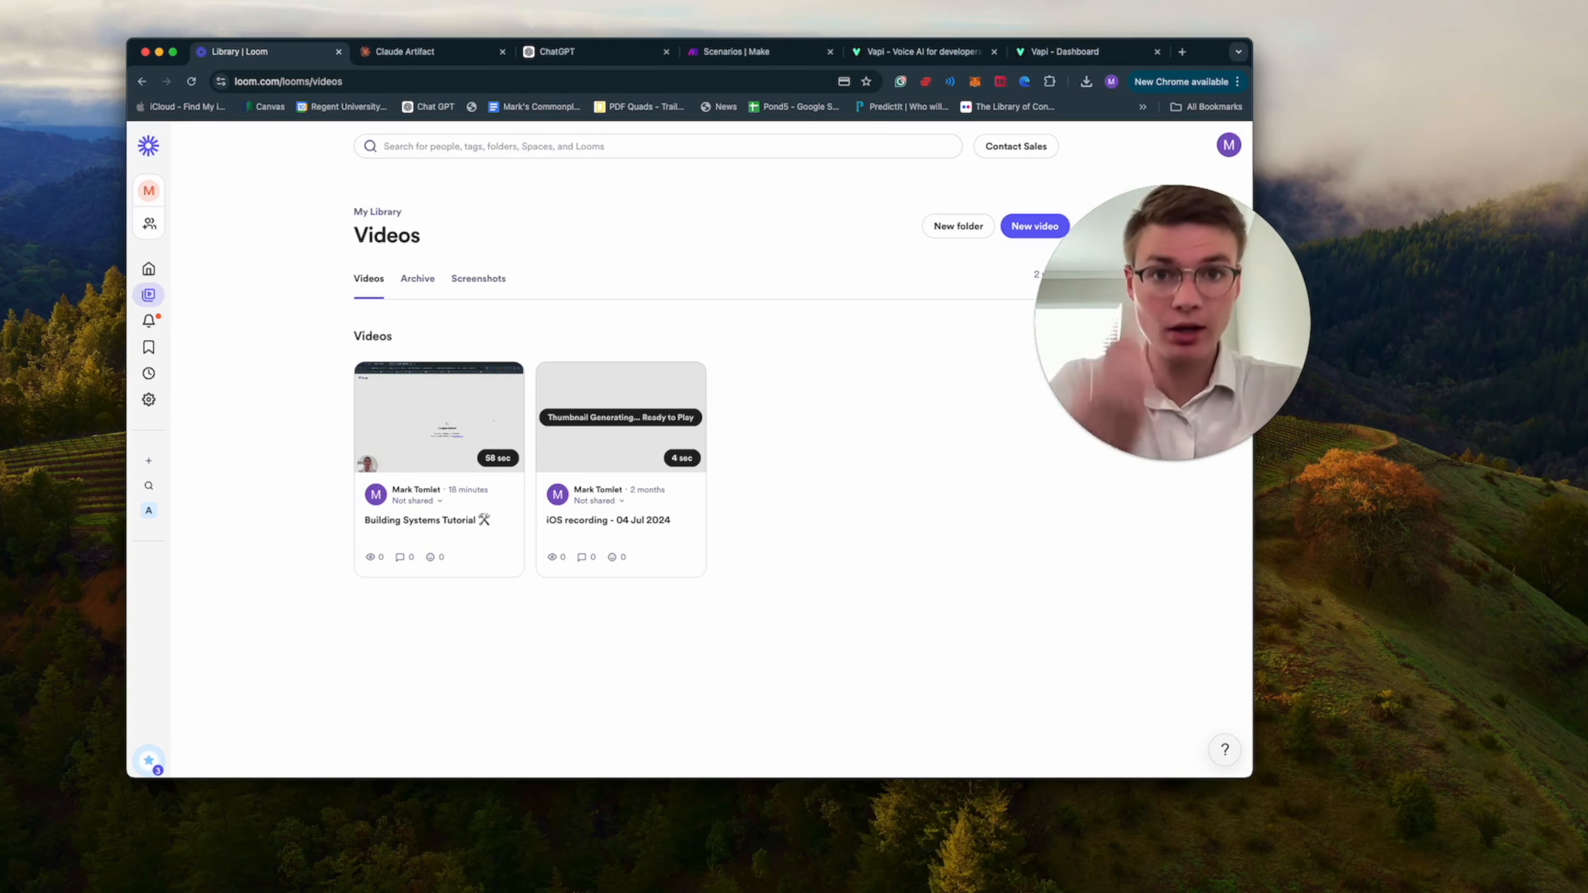
Open Gmail in a new tab, switch to the patient's test account, and close the original inbox.
click(1183, 52)
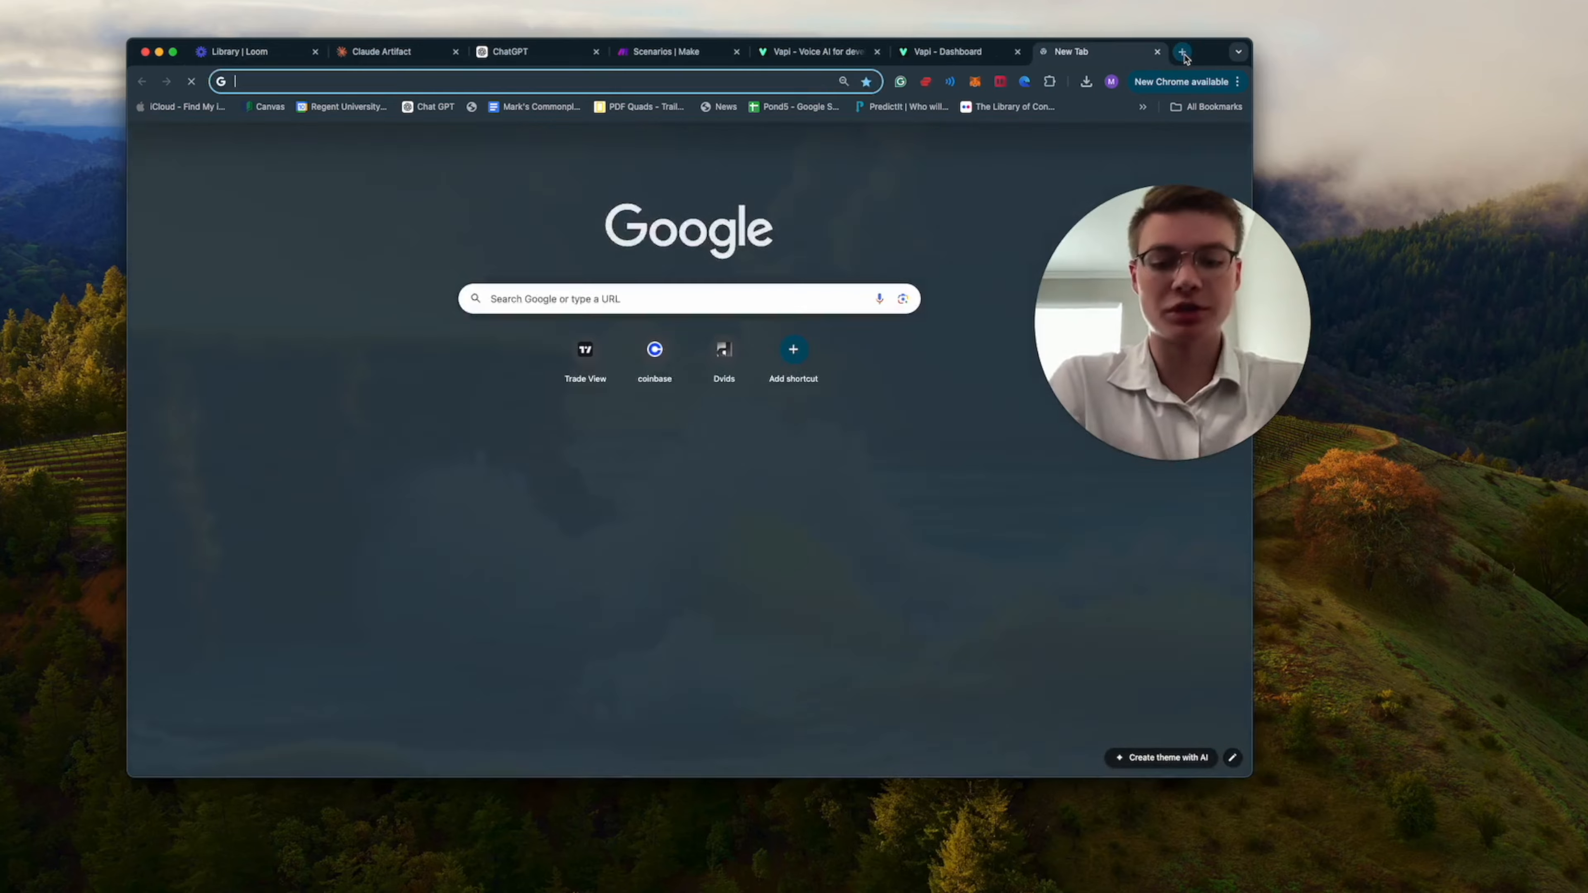
text(gma)
key(Return)
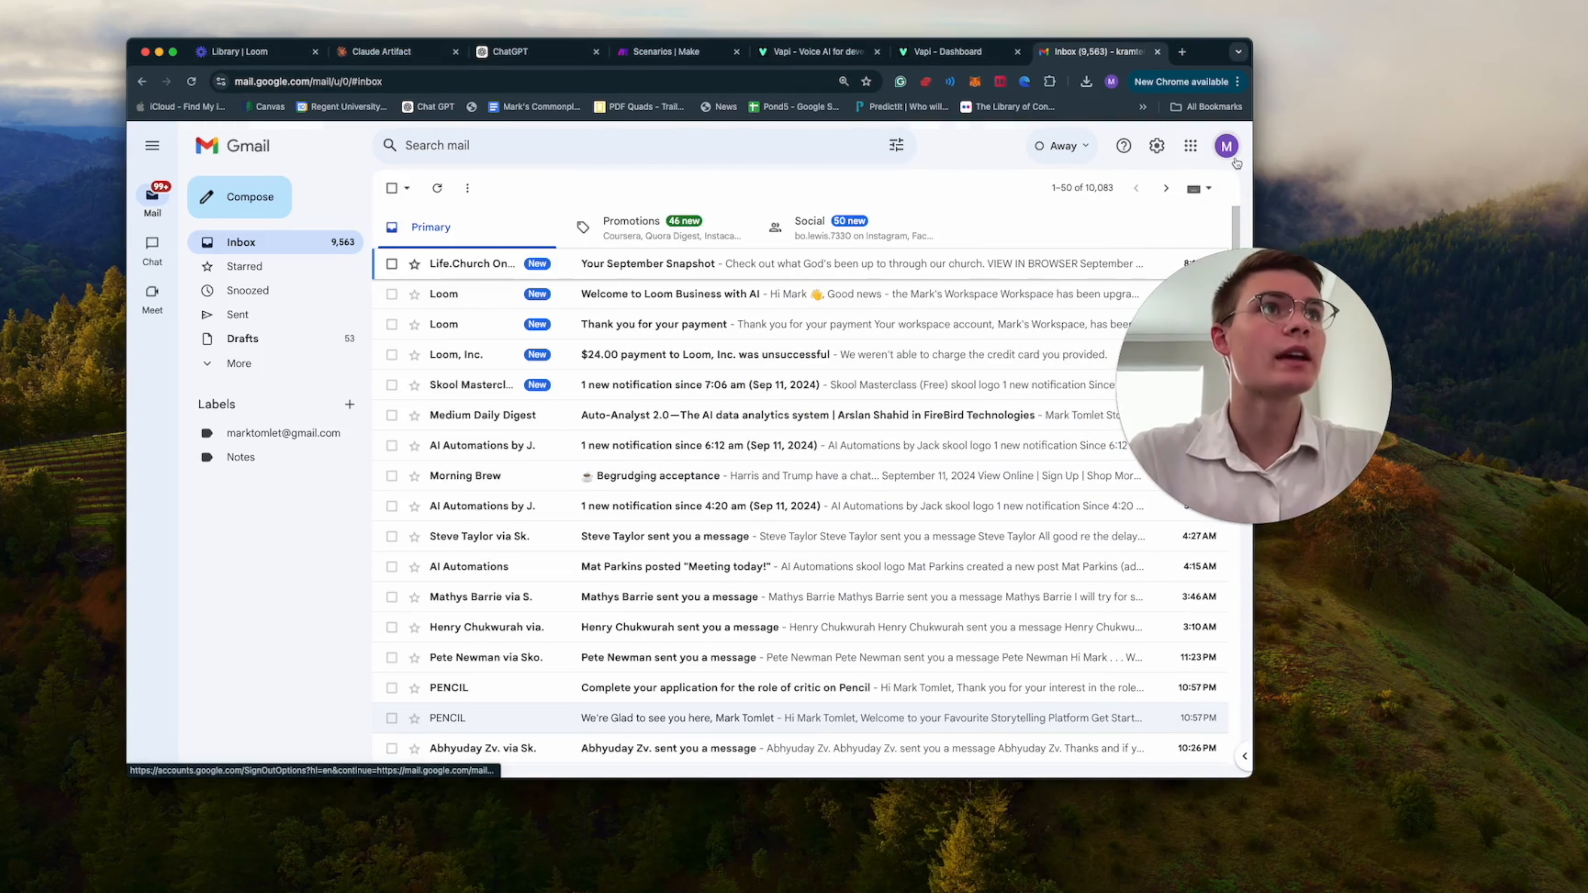
click(1226, 146)
click(1042, 513)
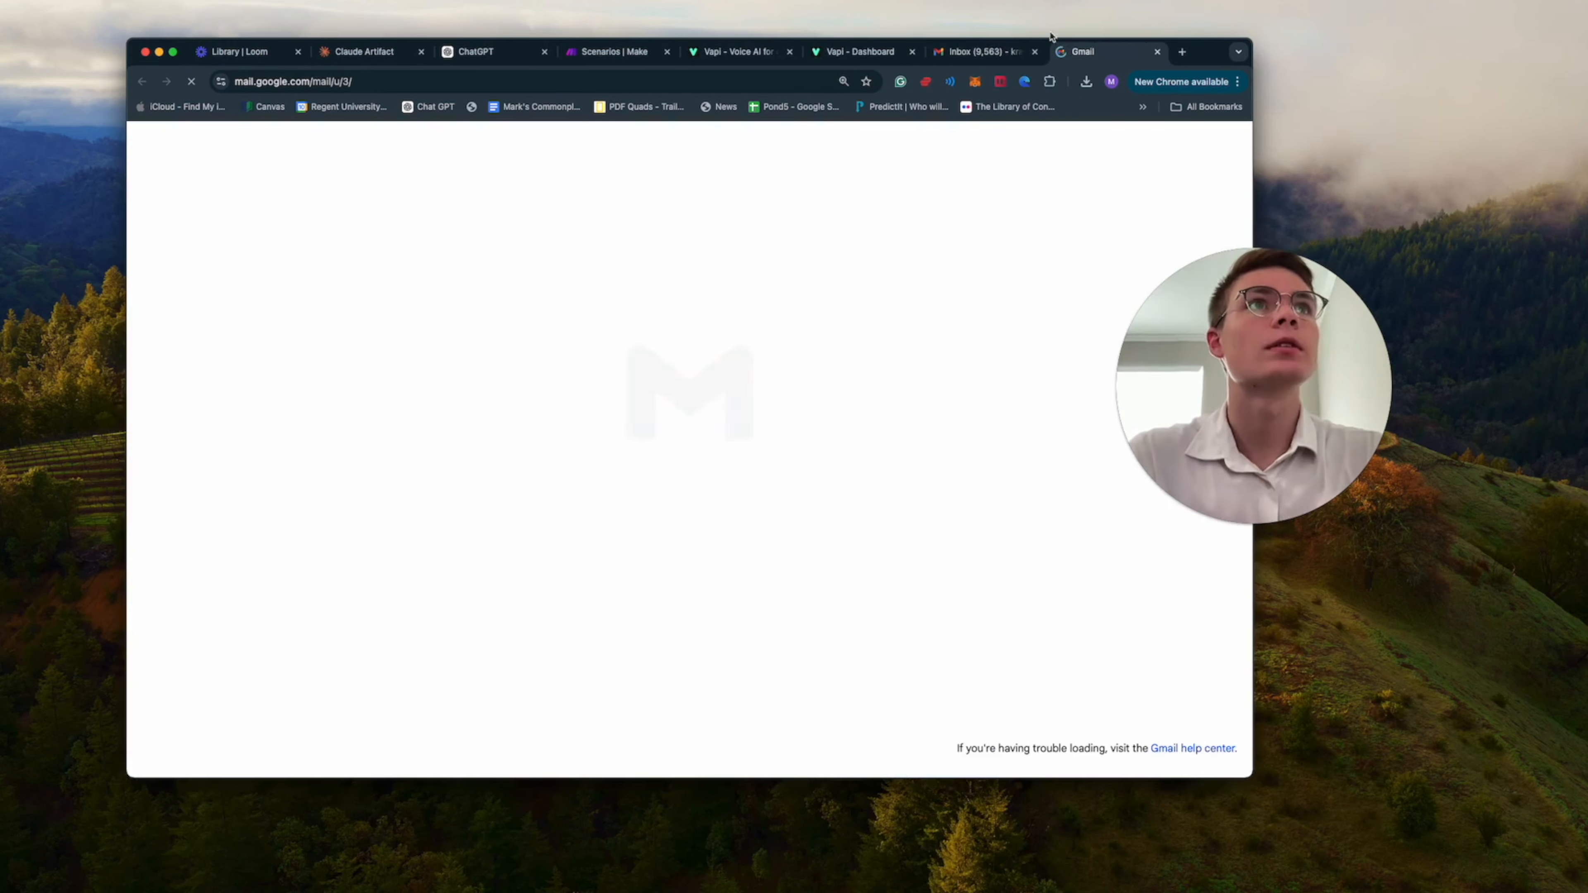
click(1035, 52)
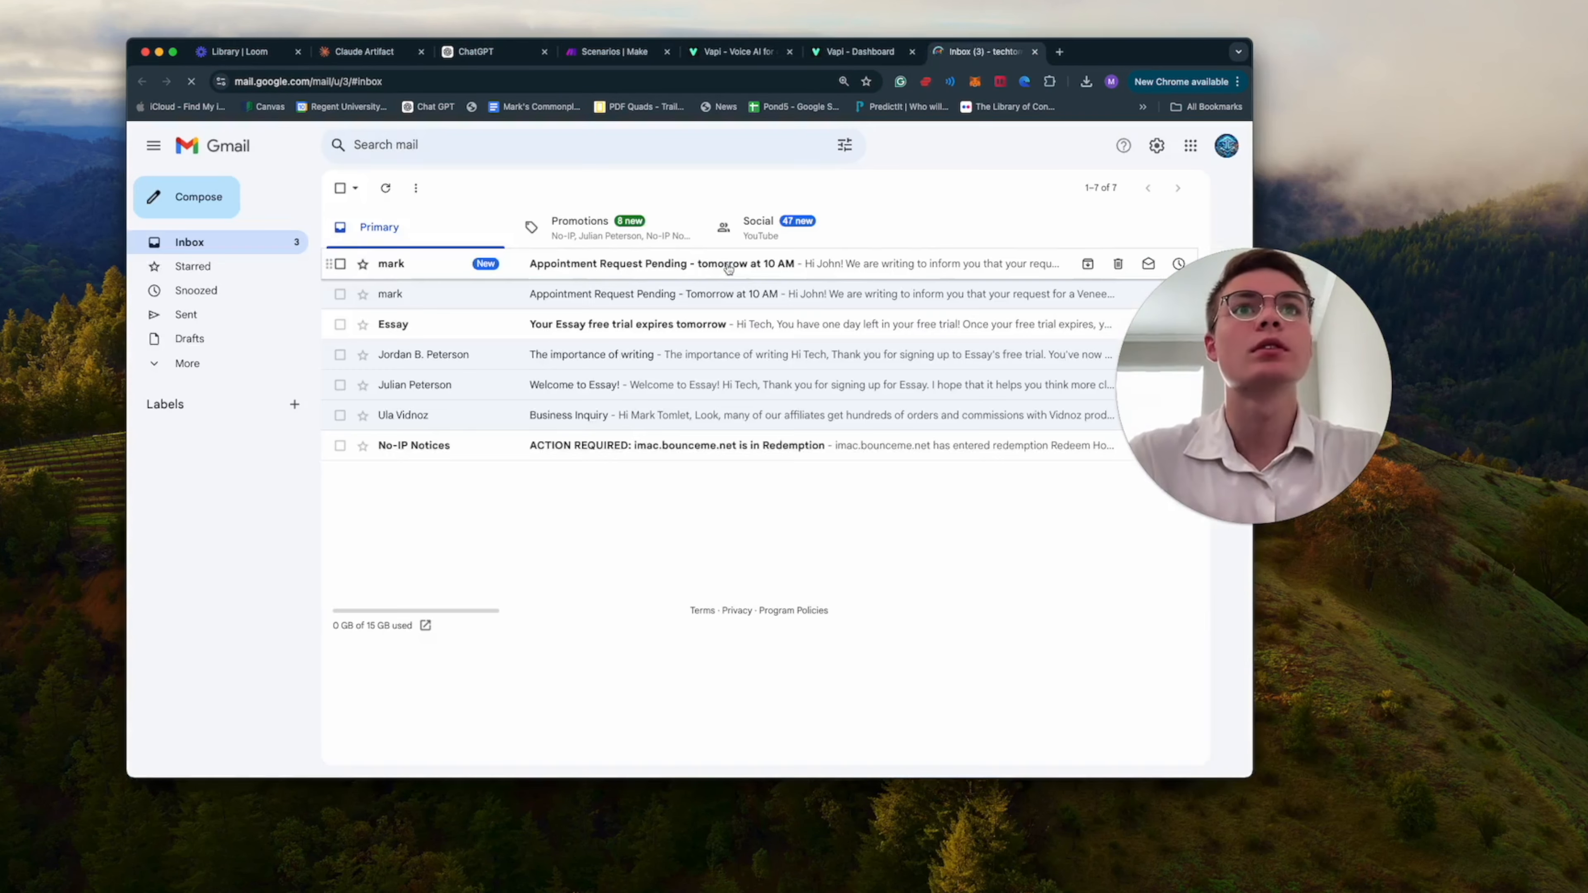
Read the newest "Appointment Request Pending - tomorrow at 10 AM" email and return to the inbox.
click(618, 277)
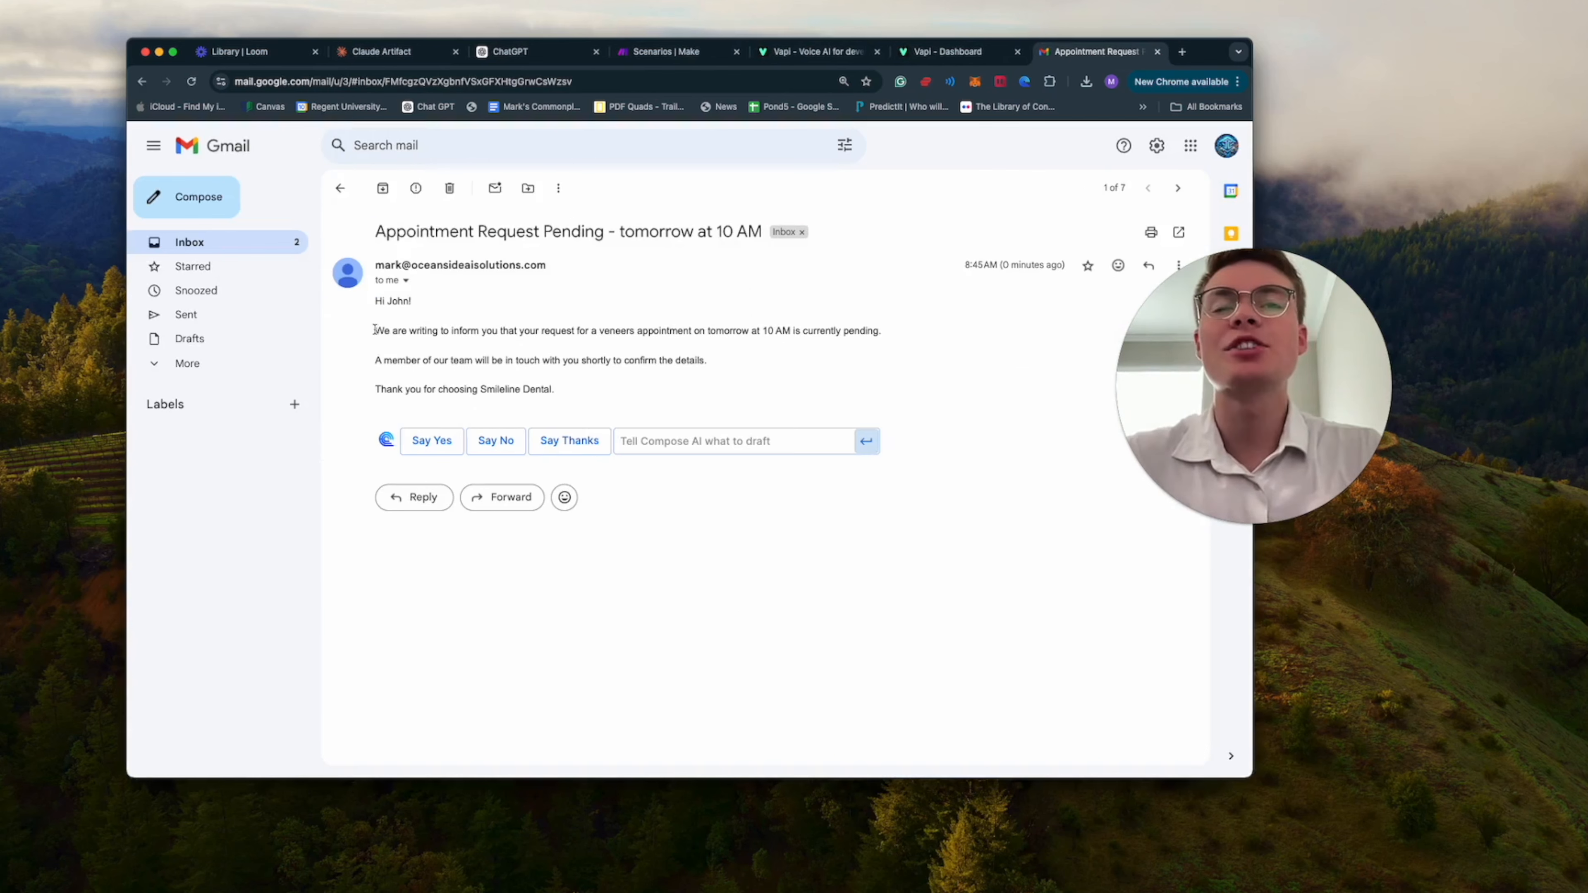
drag(375, 330, 898, 334)
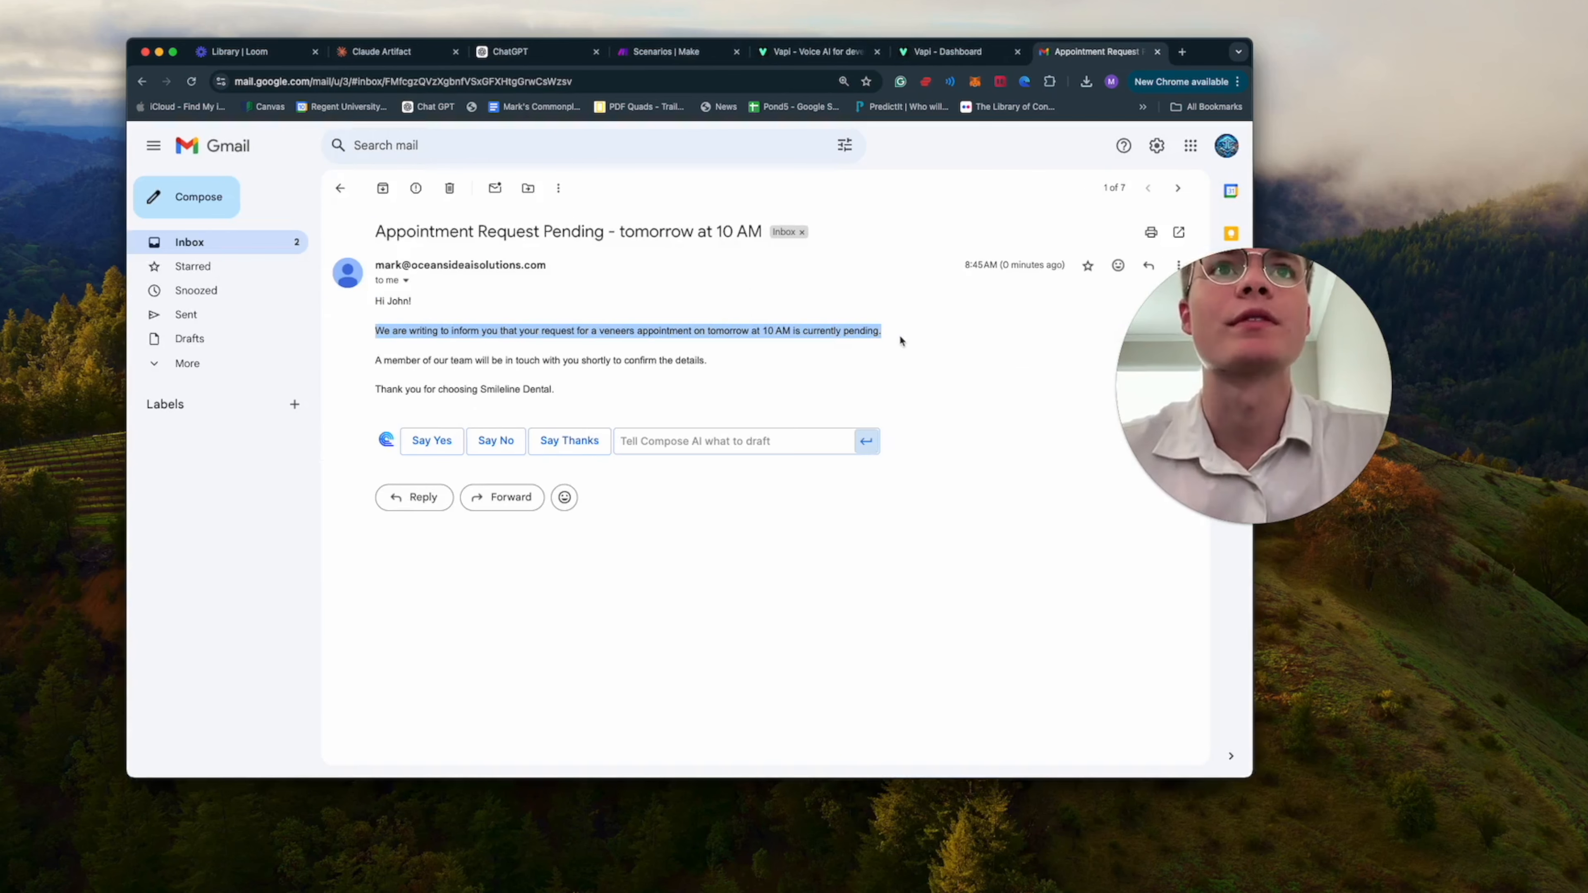
click(813, 351)
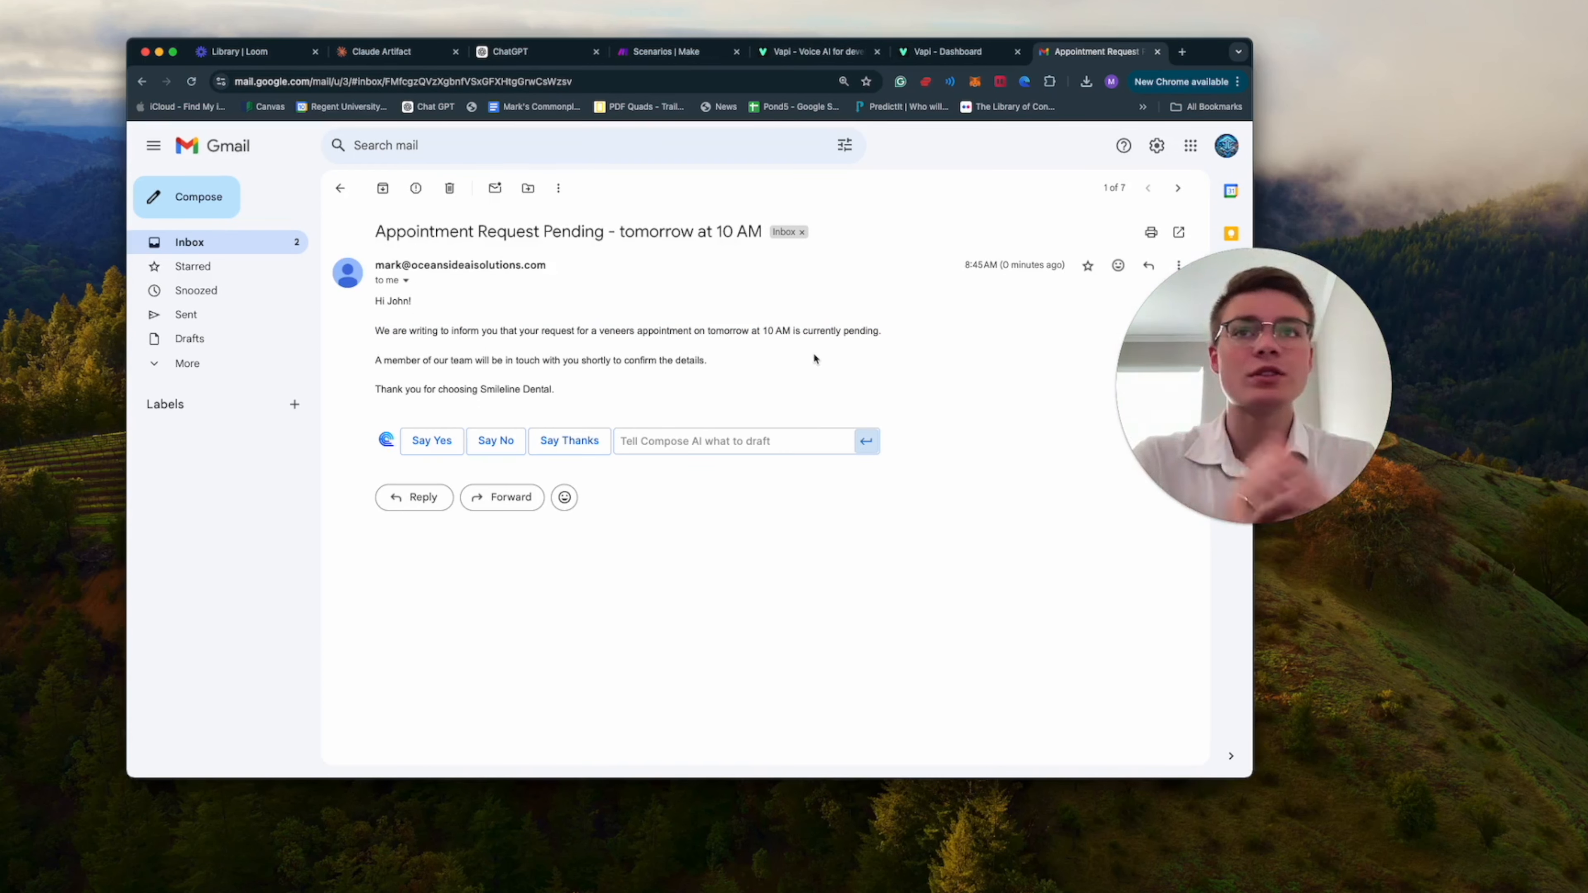
click(339, 190)
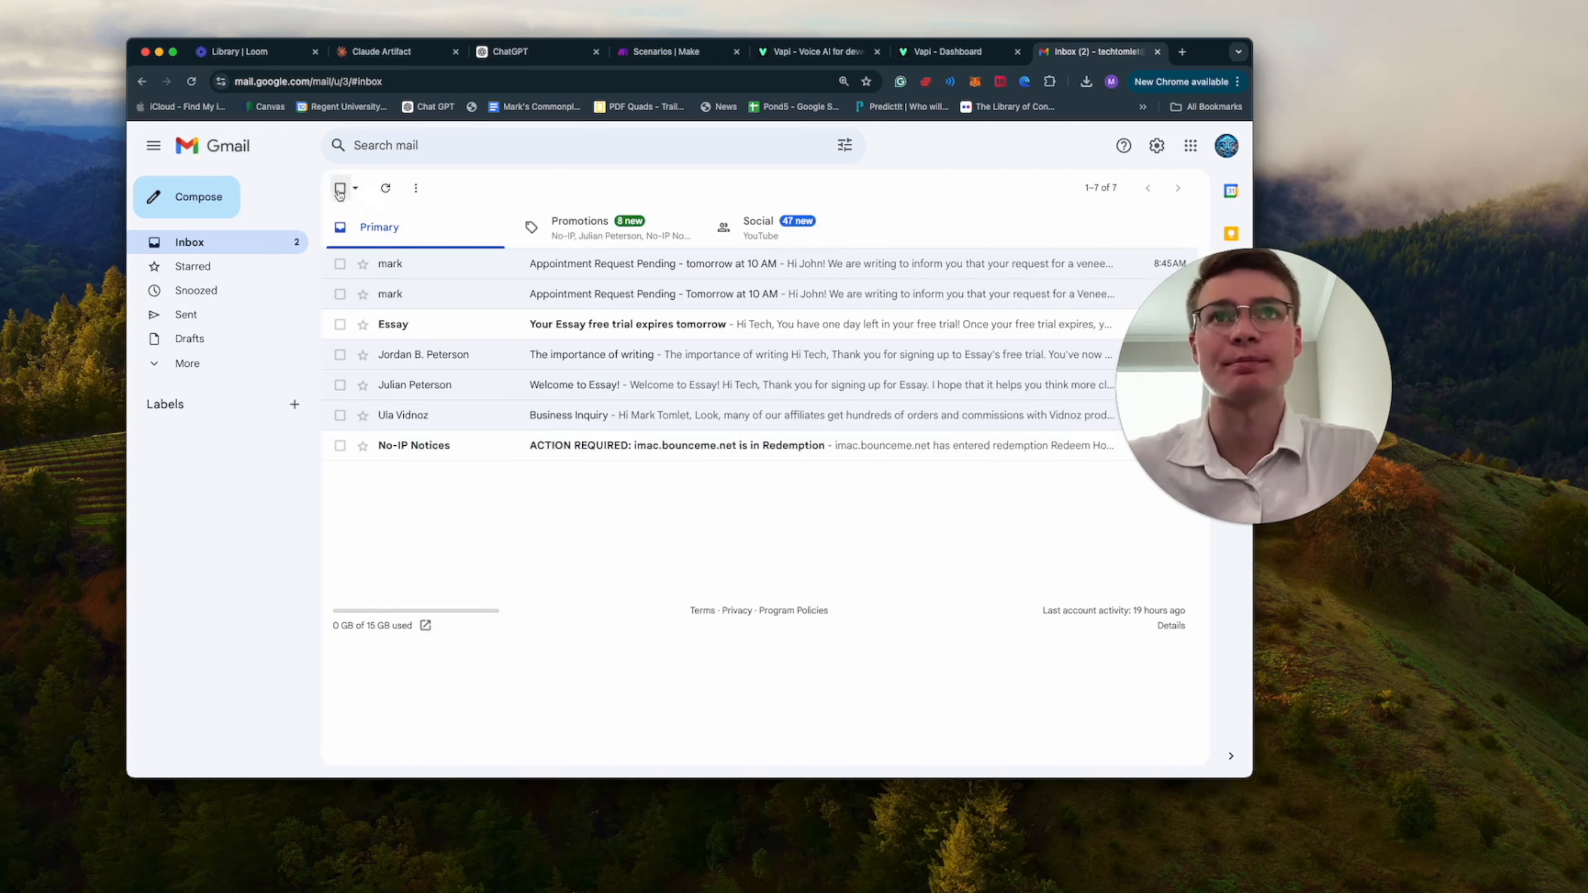
Switch to the Gmail account that receives the front desk's appointment notifications.
click(1186, 55)
text(g)
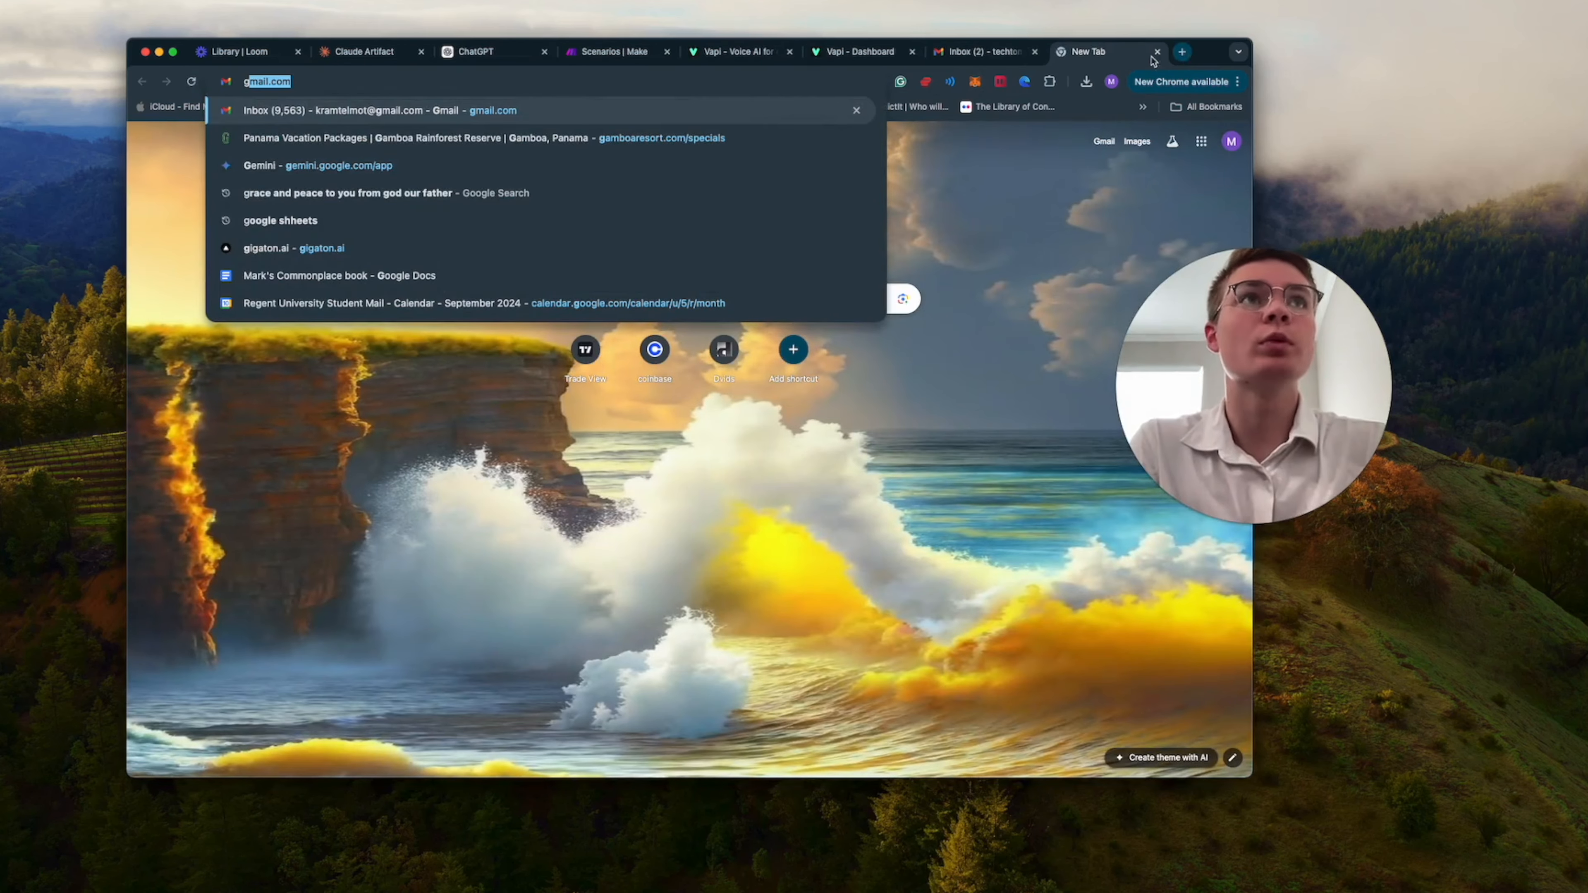
click(982, 52)
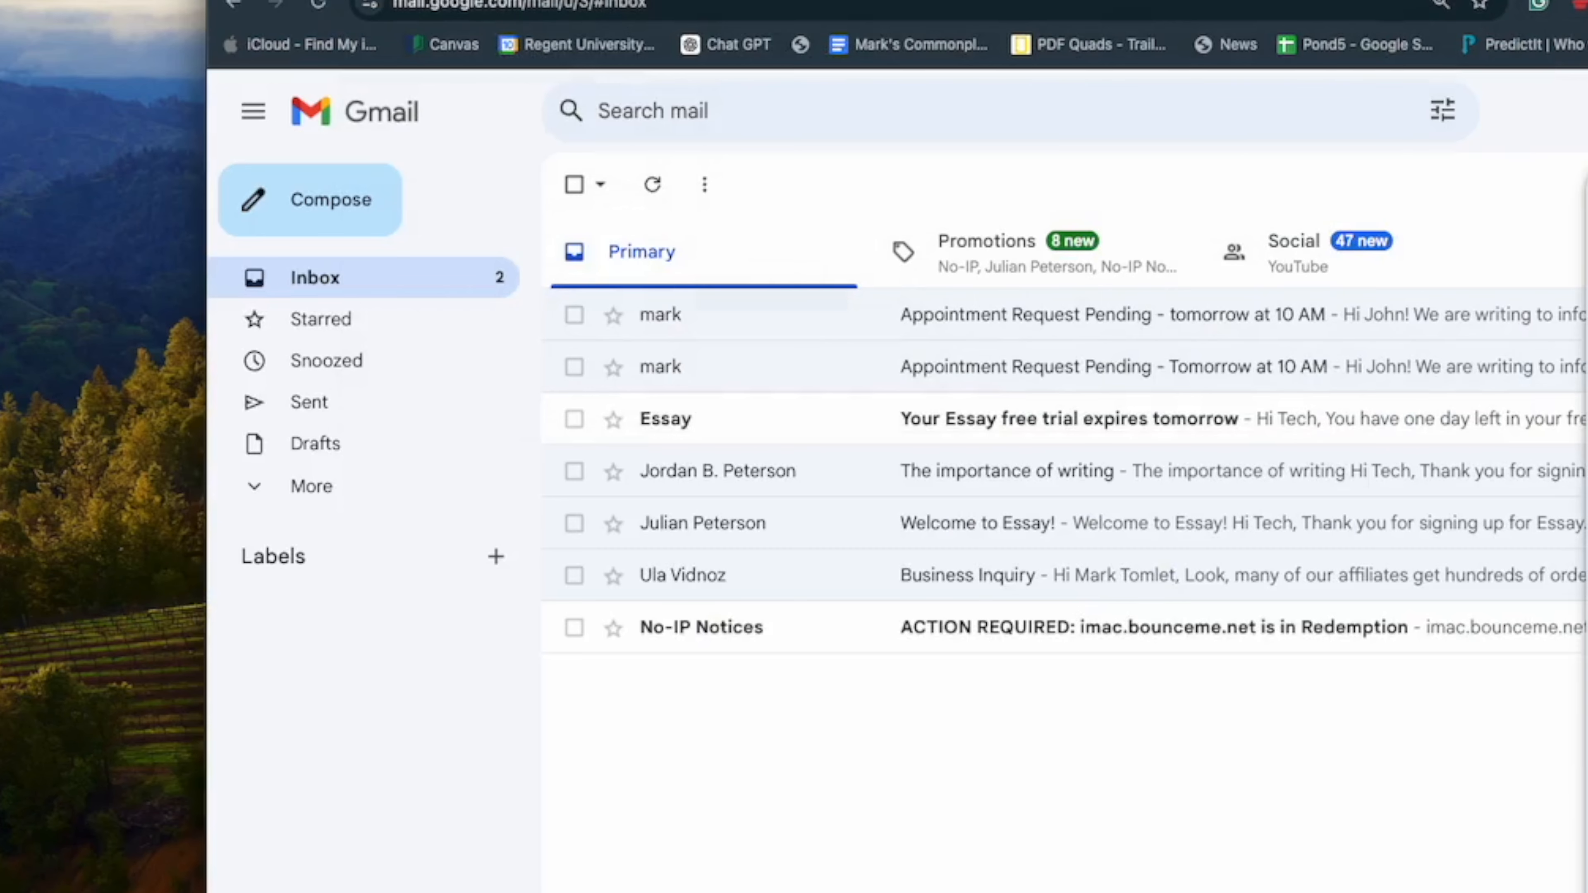
click(1585, 438)
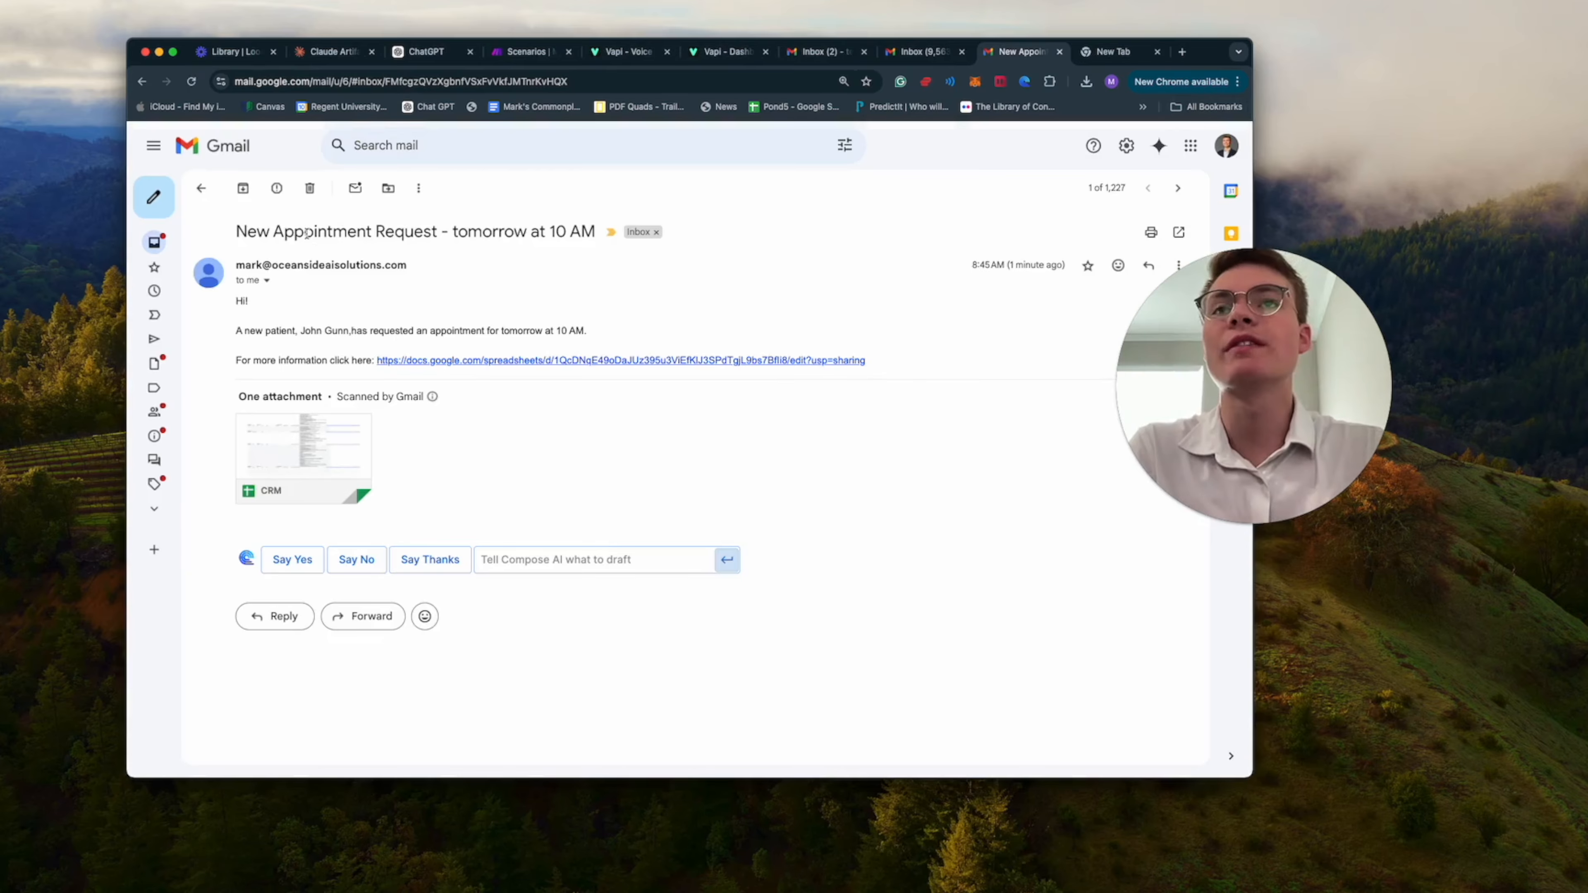
Review the "New Appointment Request - tomorrow at 10 AM" email and open its linked CRM spreadsheet.
double_click(301, 229)
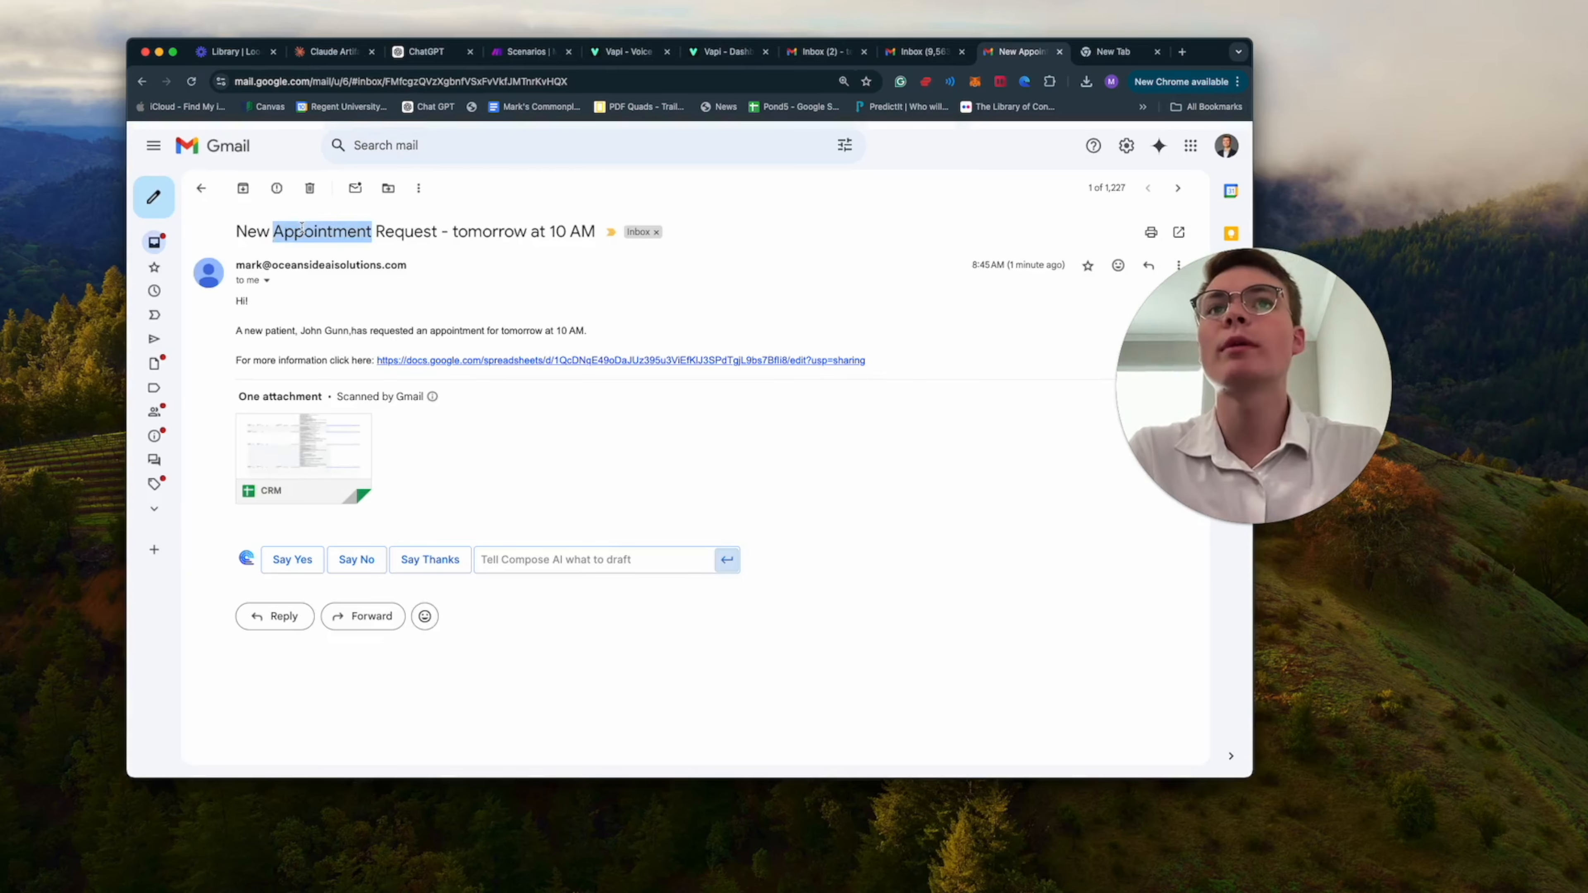
triple_click(302, 229)
click(619, 262)
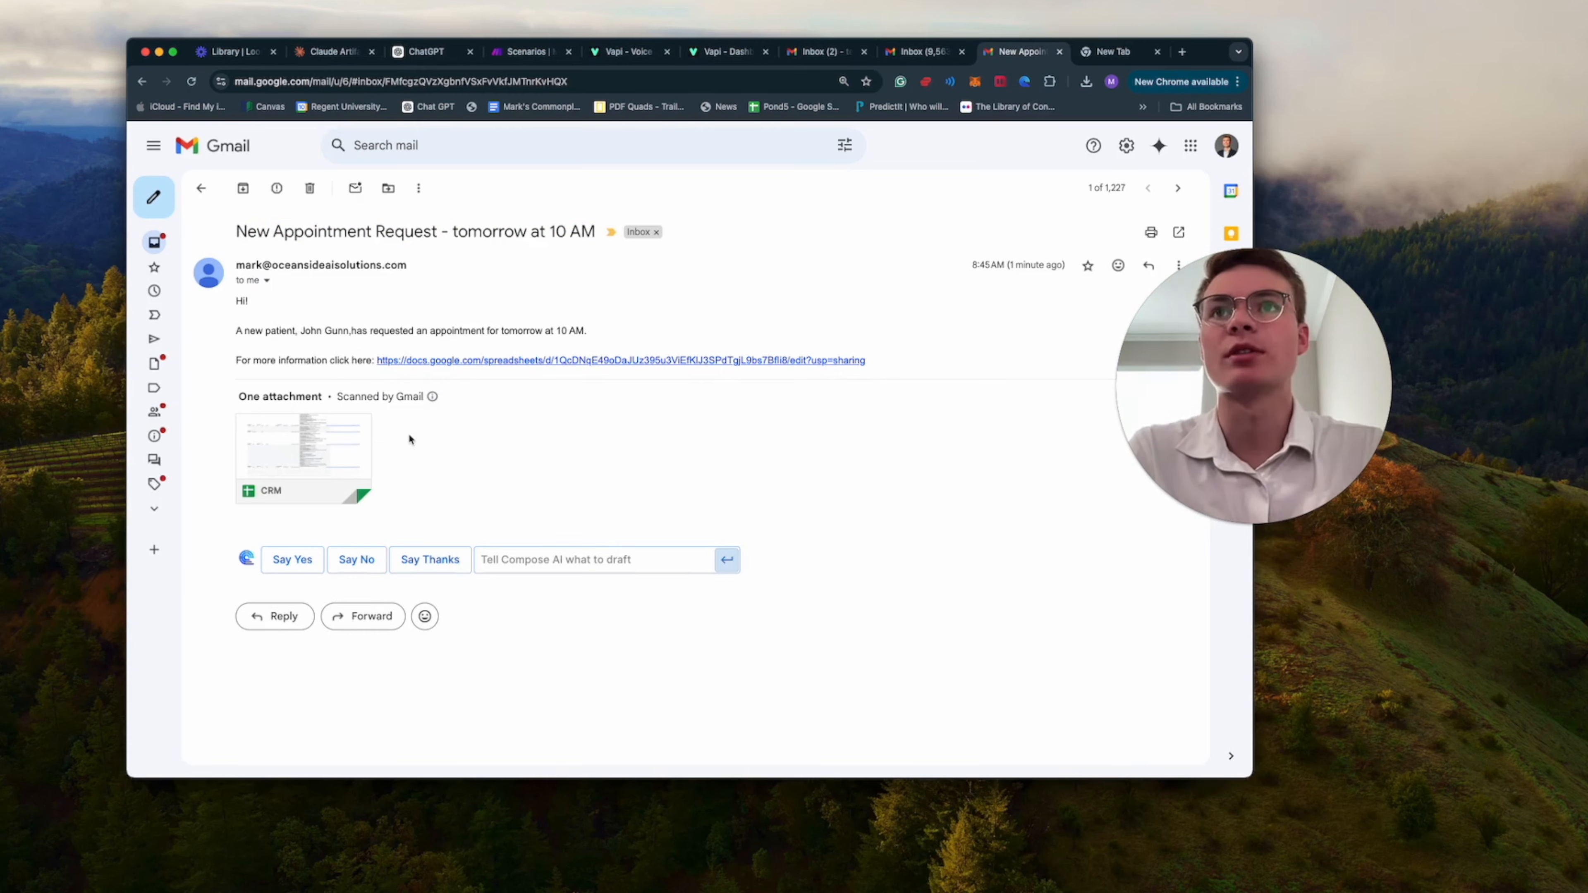
click(478, 367)
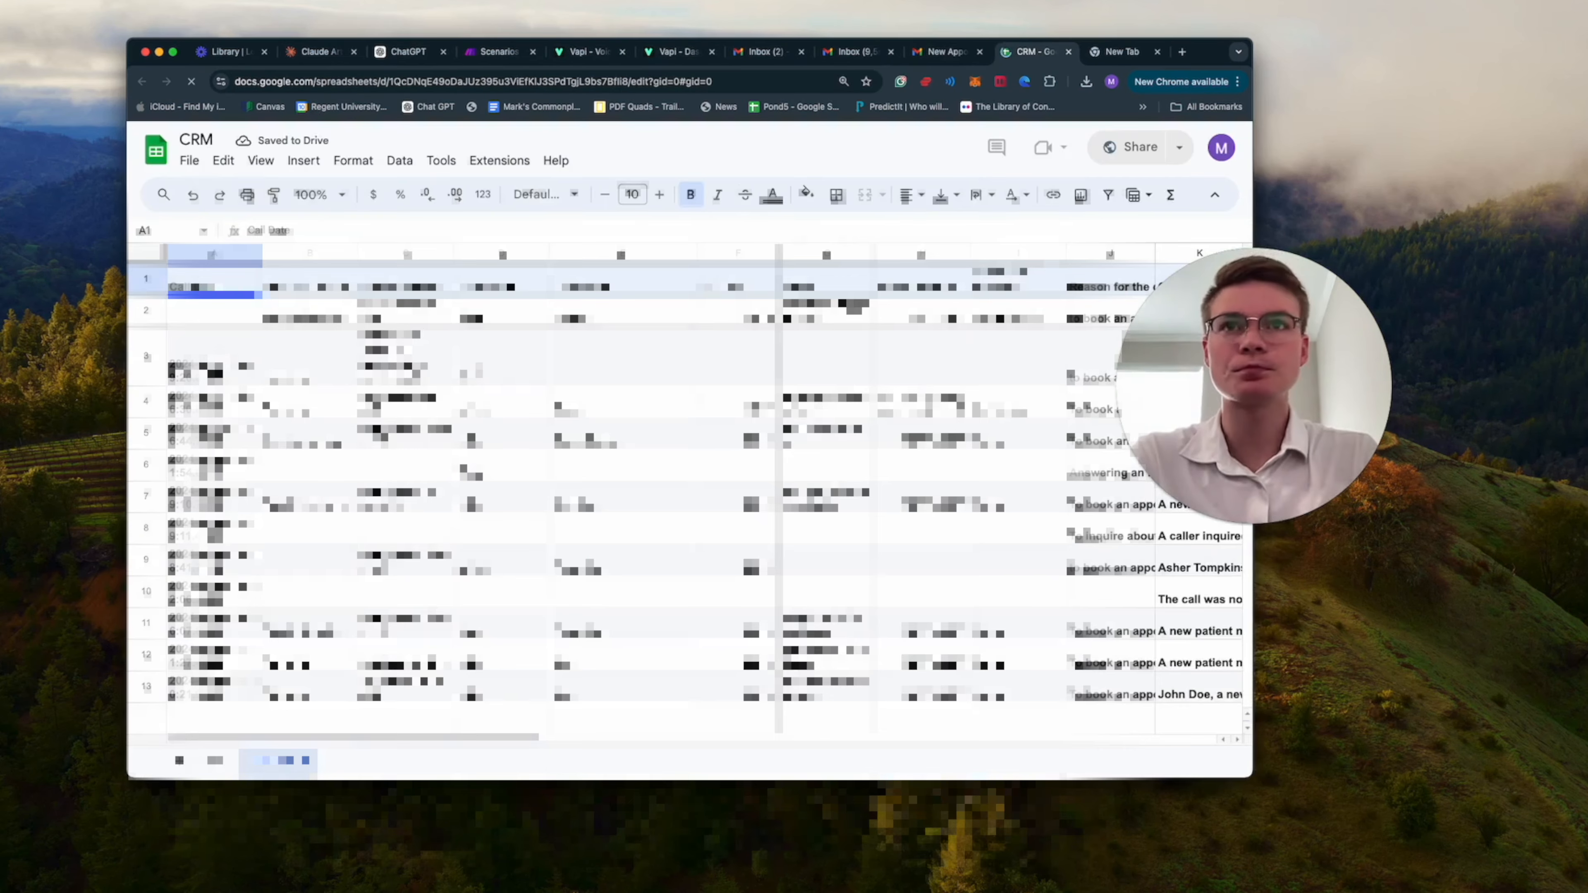
Find the latest call's entry in row 19 and review its call date, service, appointment time, name and email cells.
scroll(477, 363, down, 8)
scroll(476, 363, down, 6)
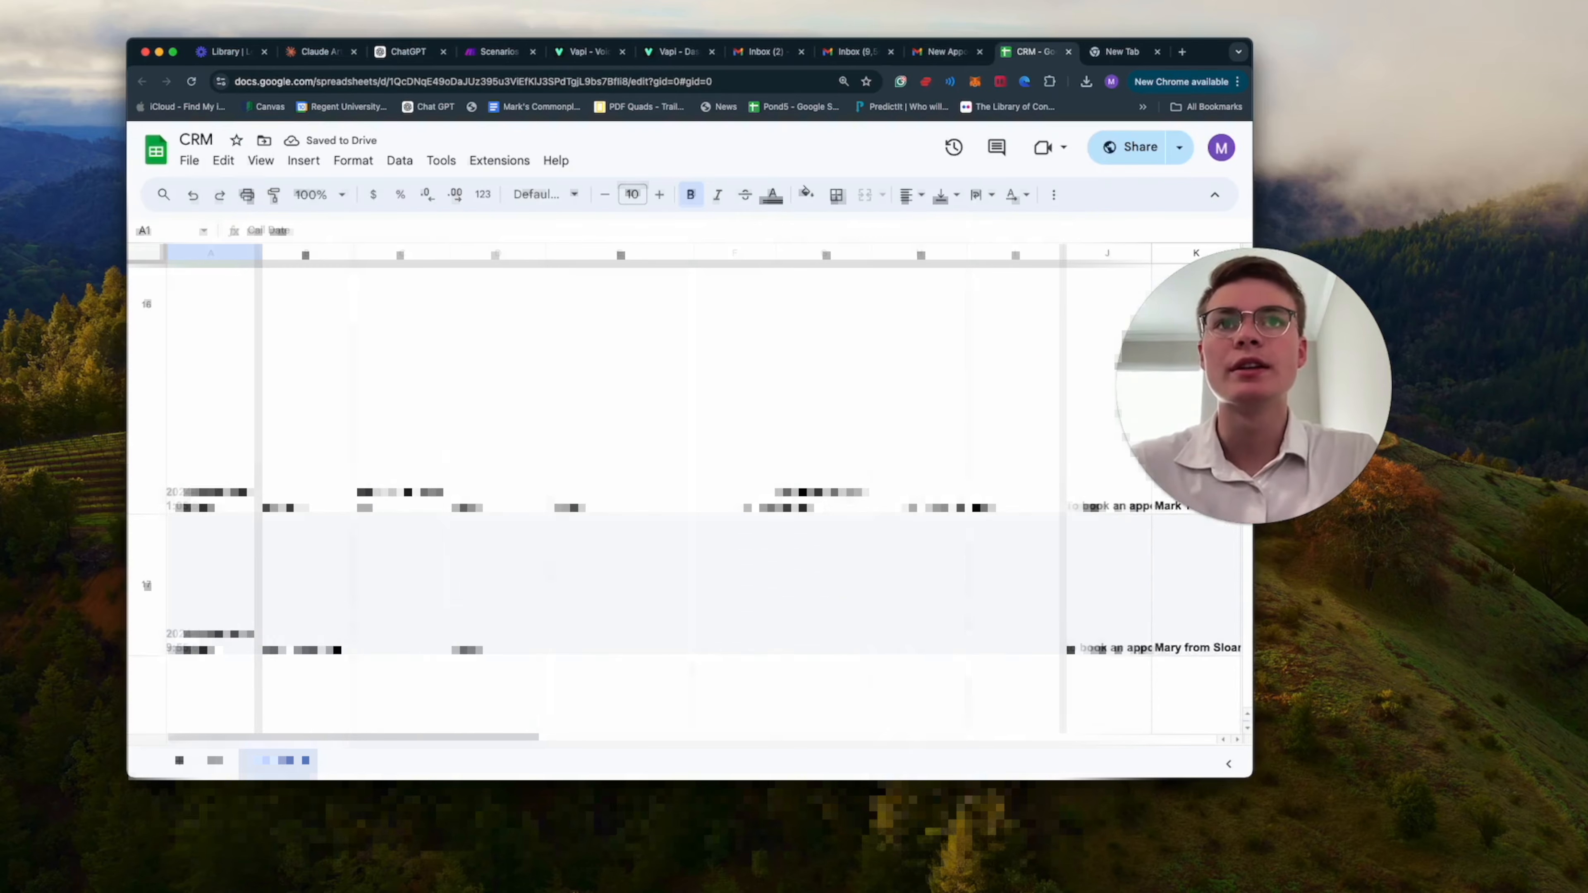
scroll(477, 362, up, 3)
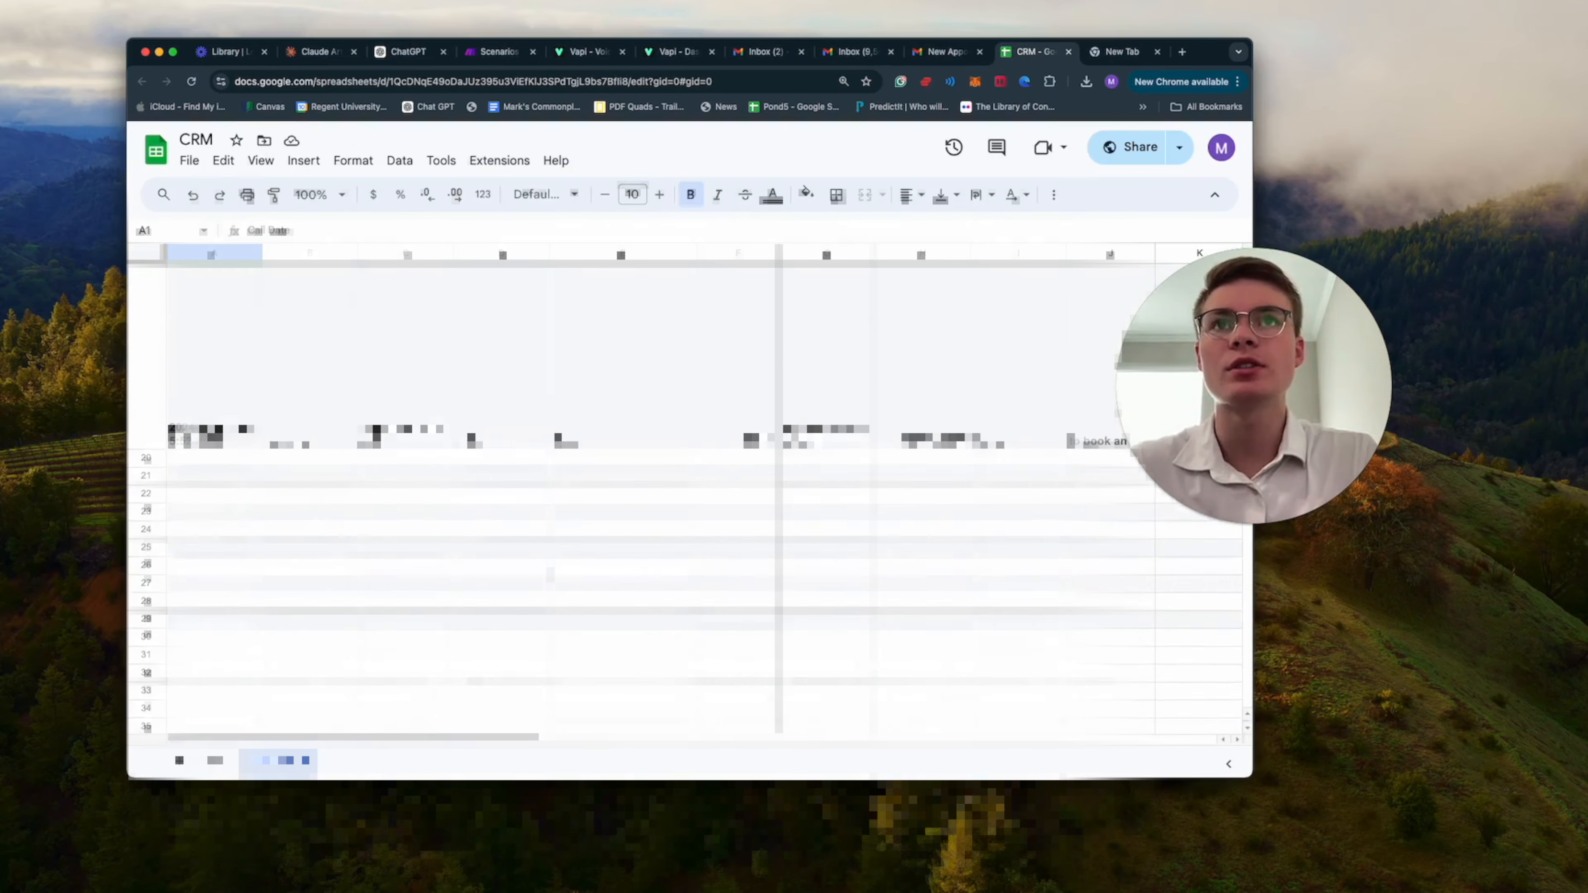
click(199, 479)
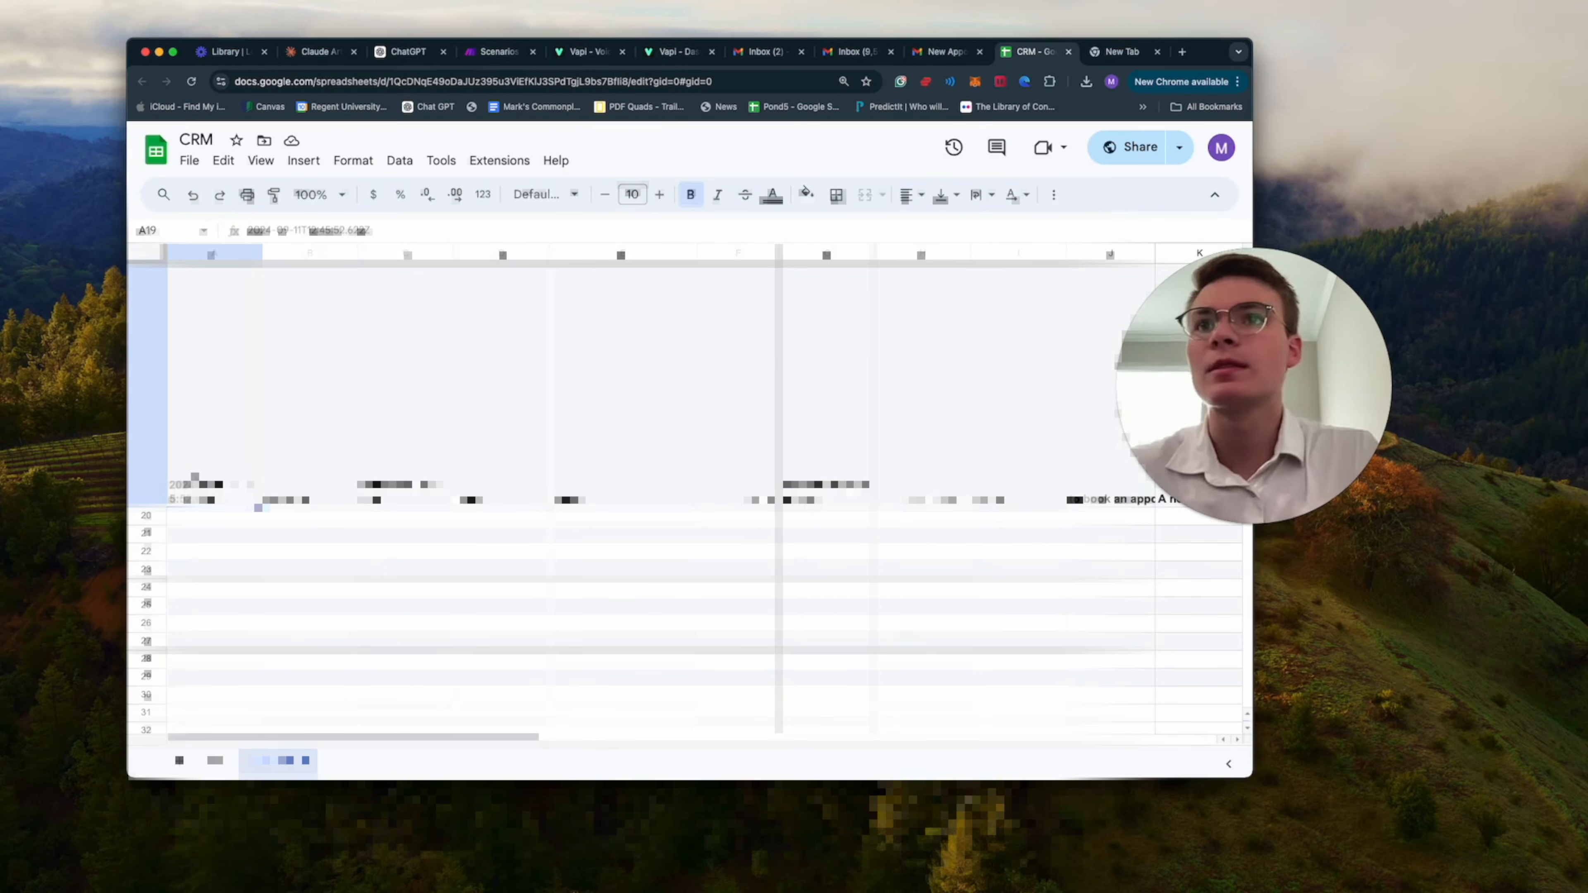
click(297, 496)
click(389, 494)
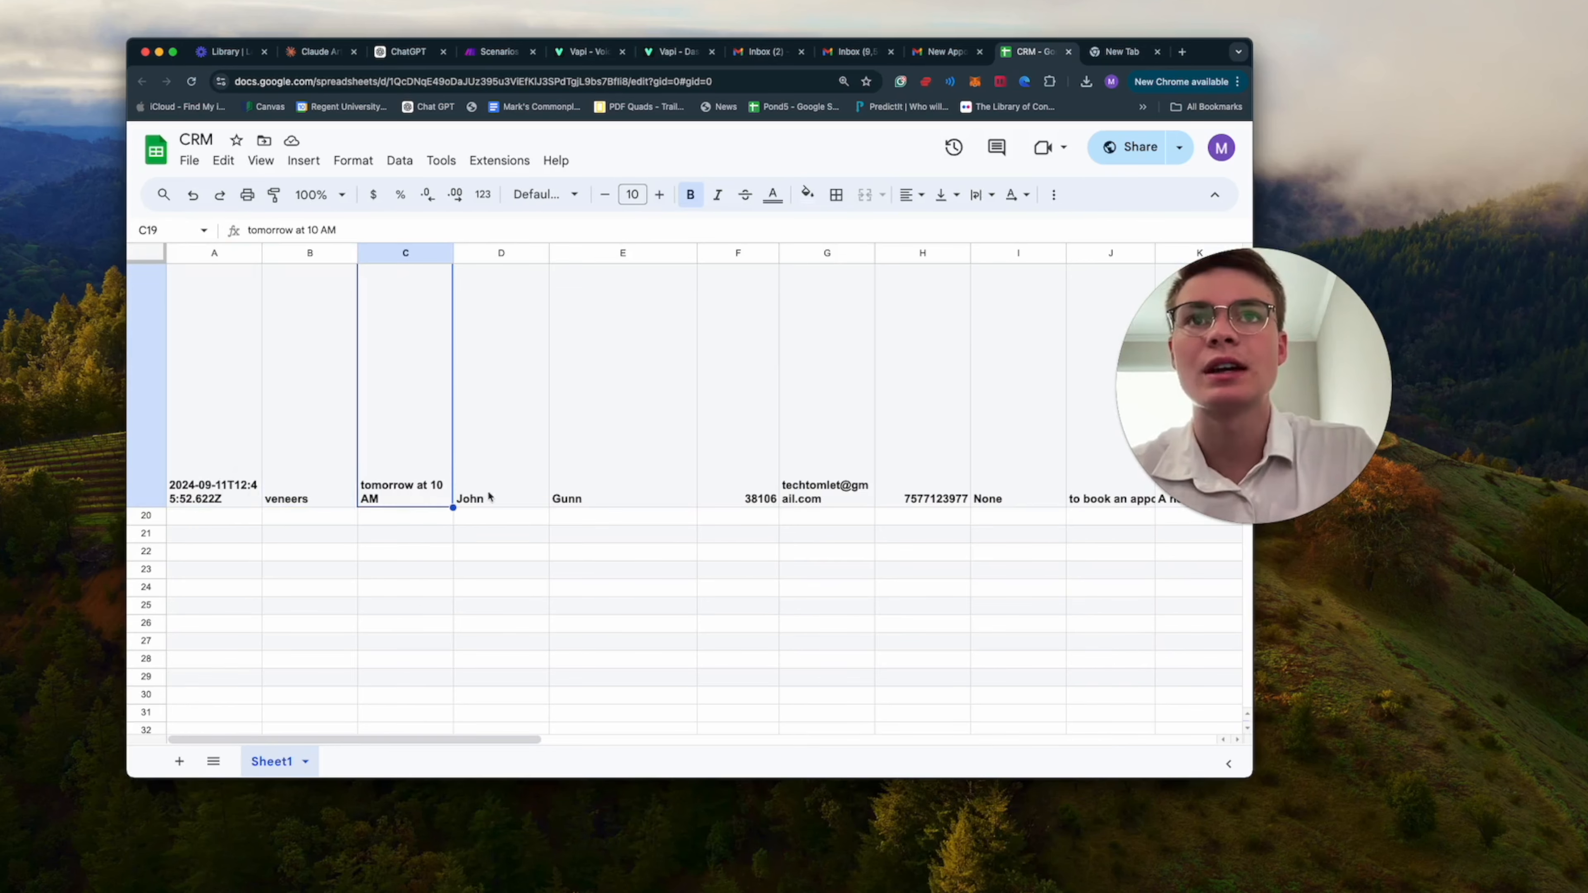
scroll(525, 500, up, 1)
click(491, 511)
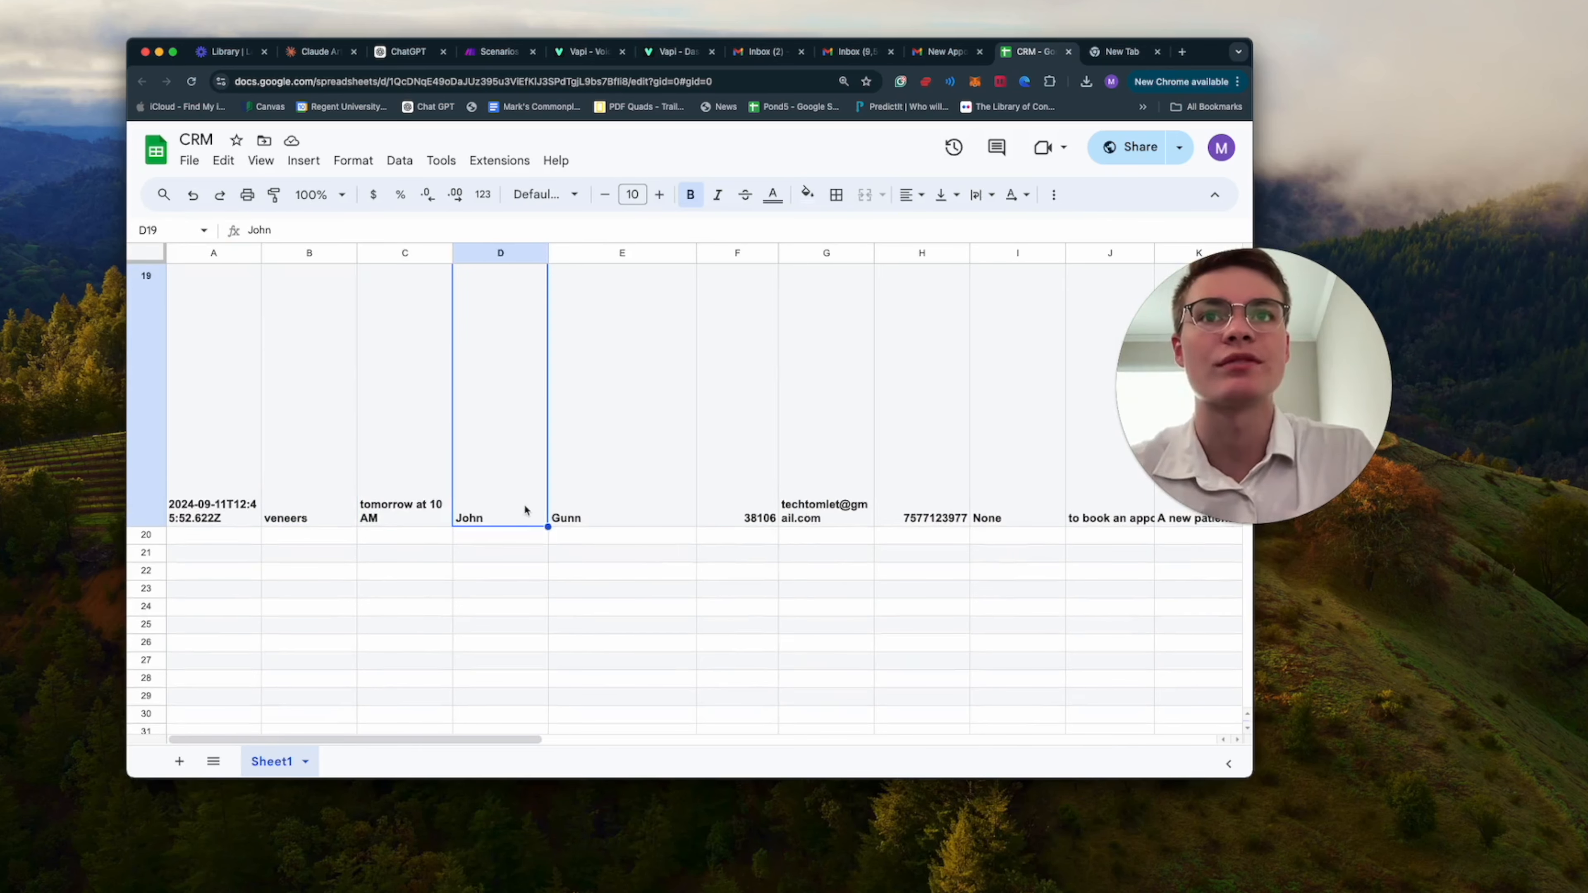
click(613, 512)
scroll(819, 506, right, 2)
click(832, 508)
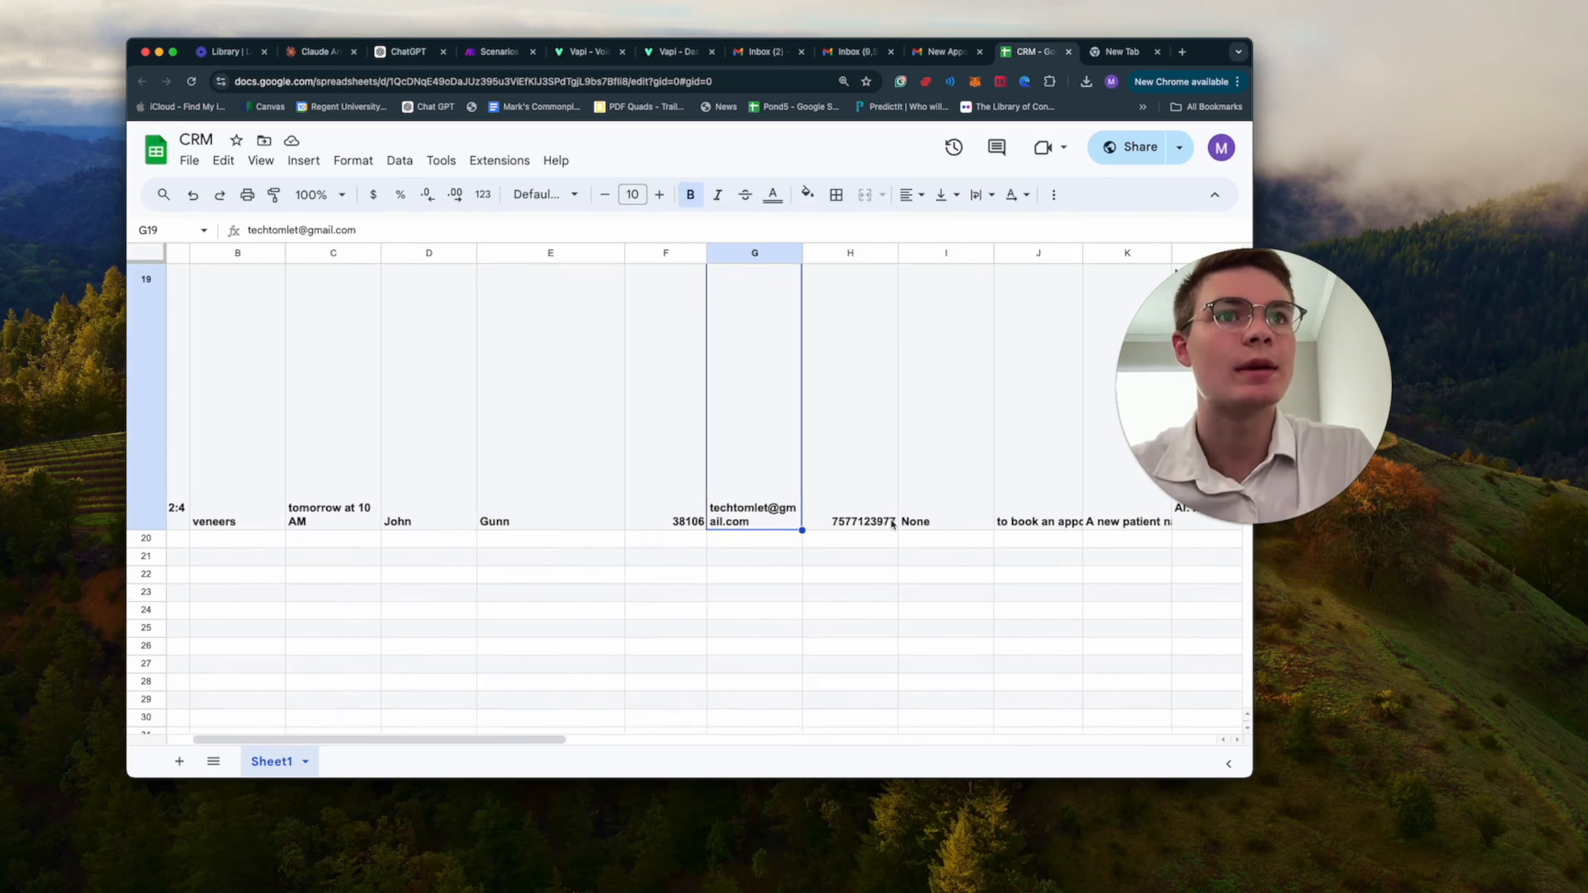
Examine the remaining patient details in row 19 and the call transcript in cell L19.
scroll(782, 501, right, 5)
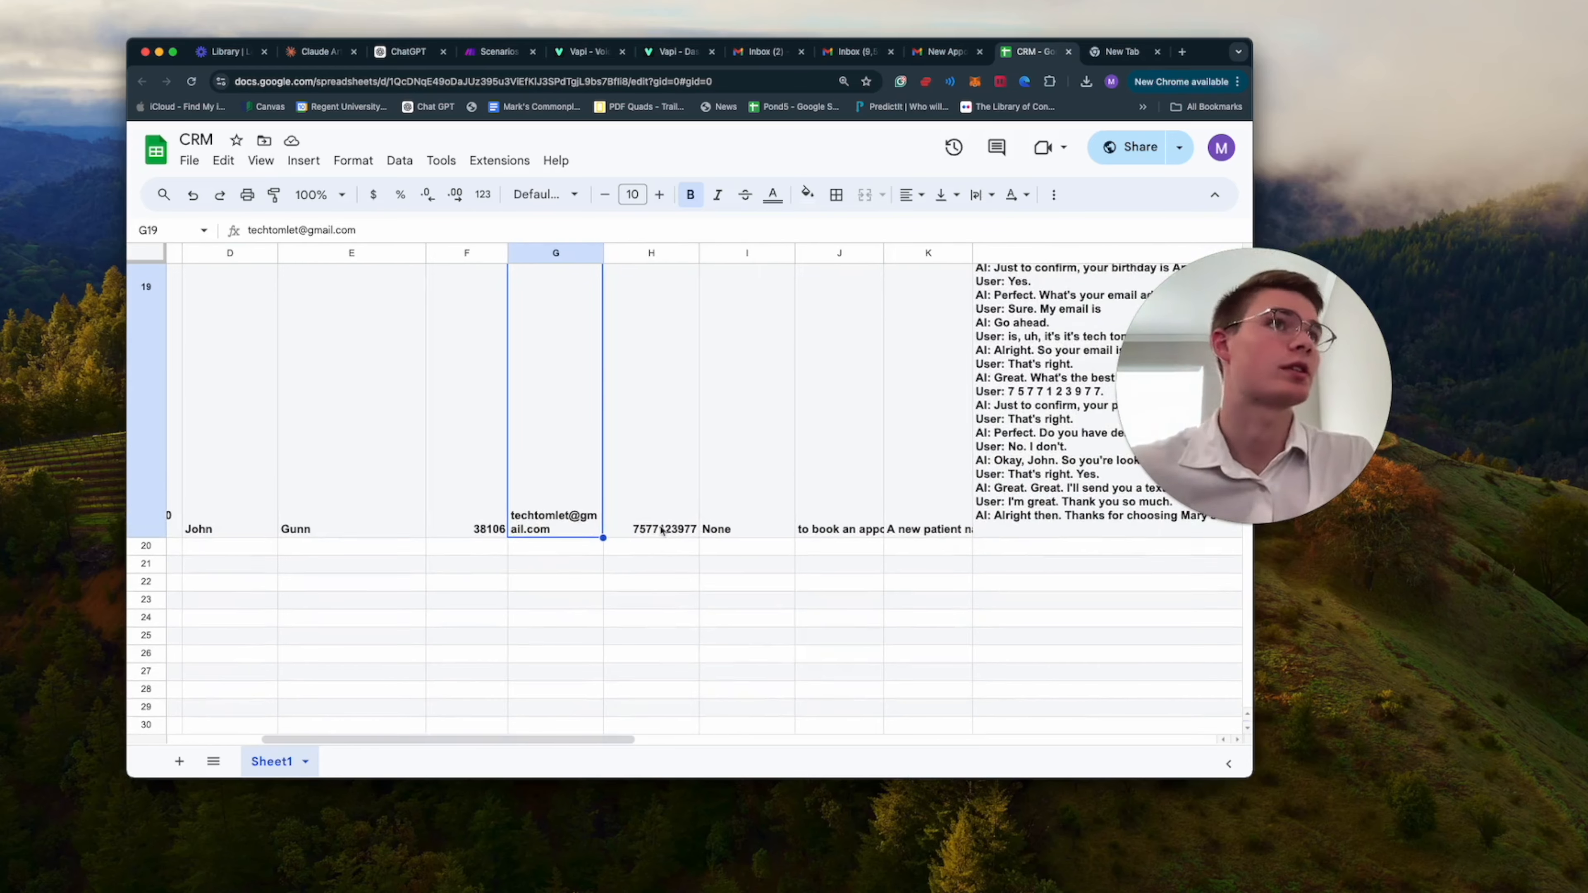
scroll(749, 514, right, 3)
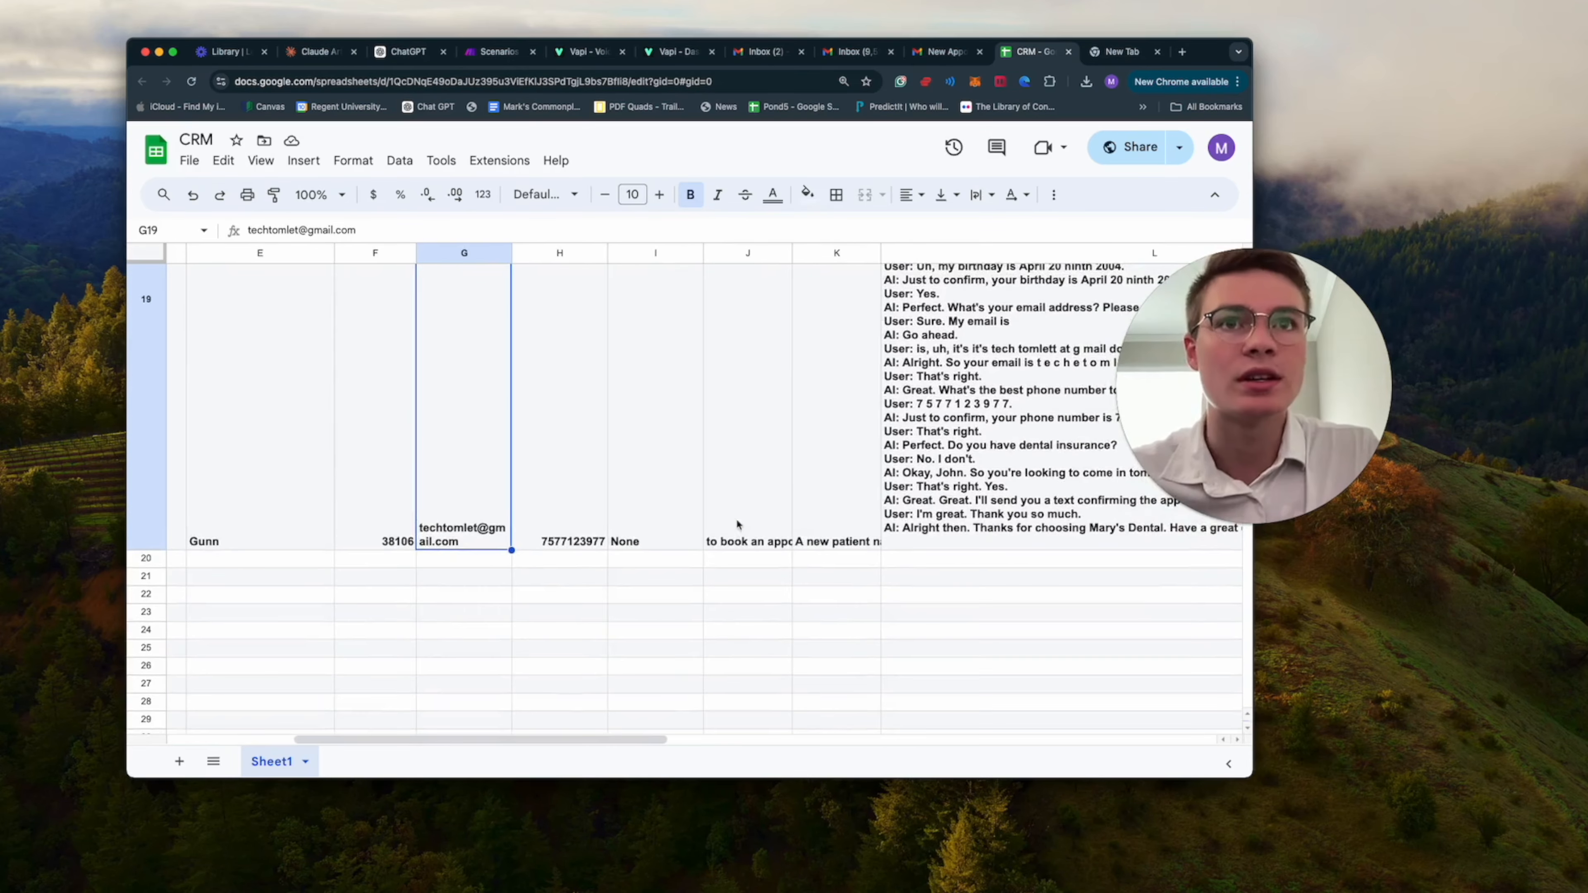
scroll(789, 549, right, 3)
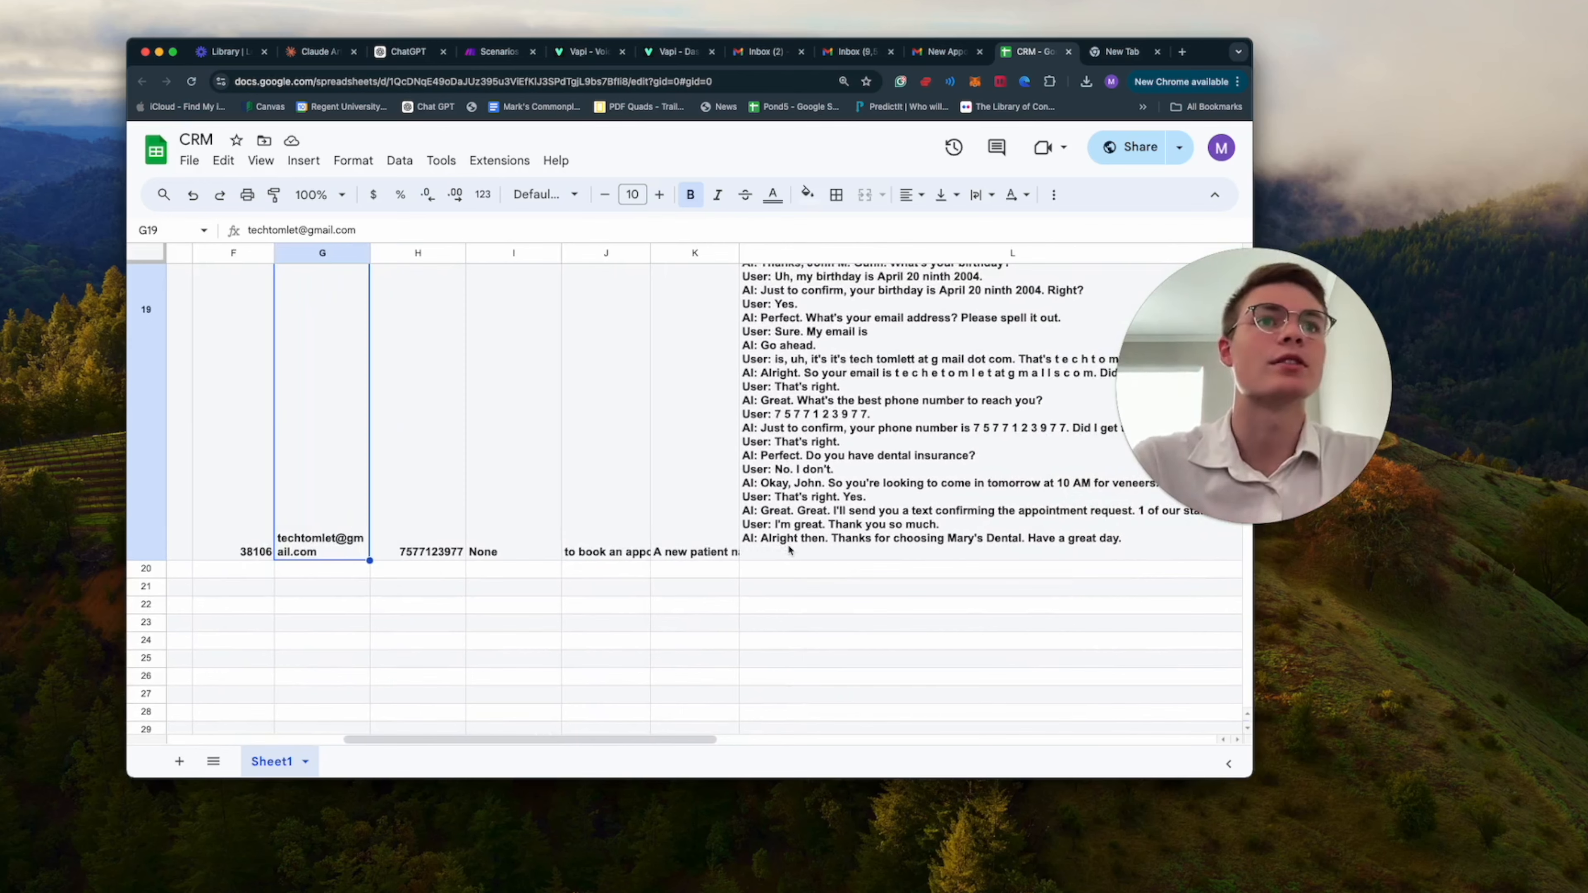
scroll(799, 563, right, 3)
click(741, 526)
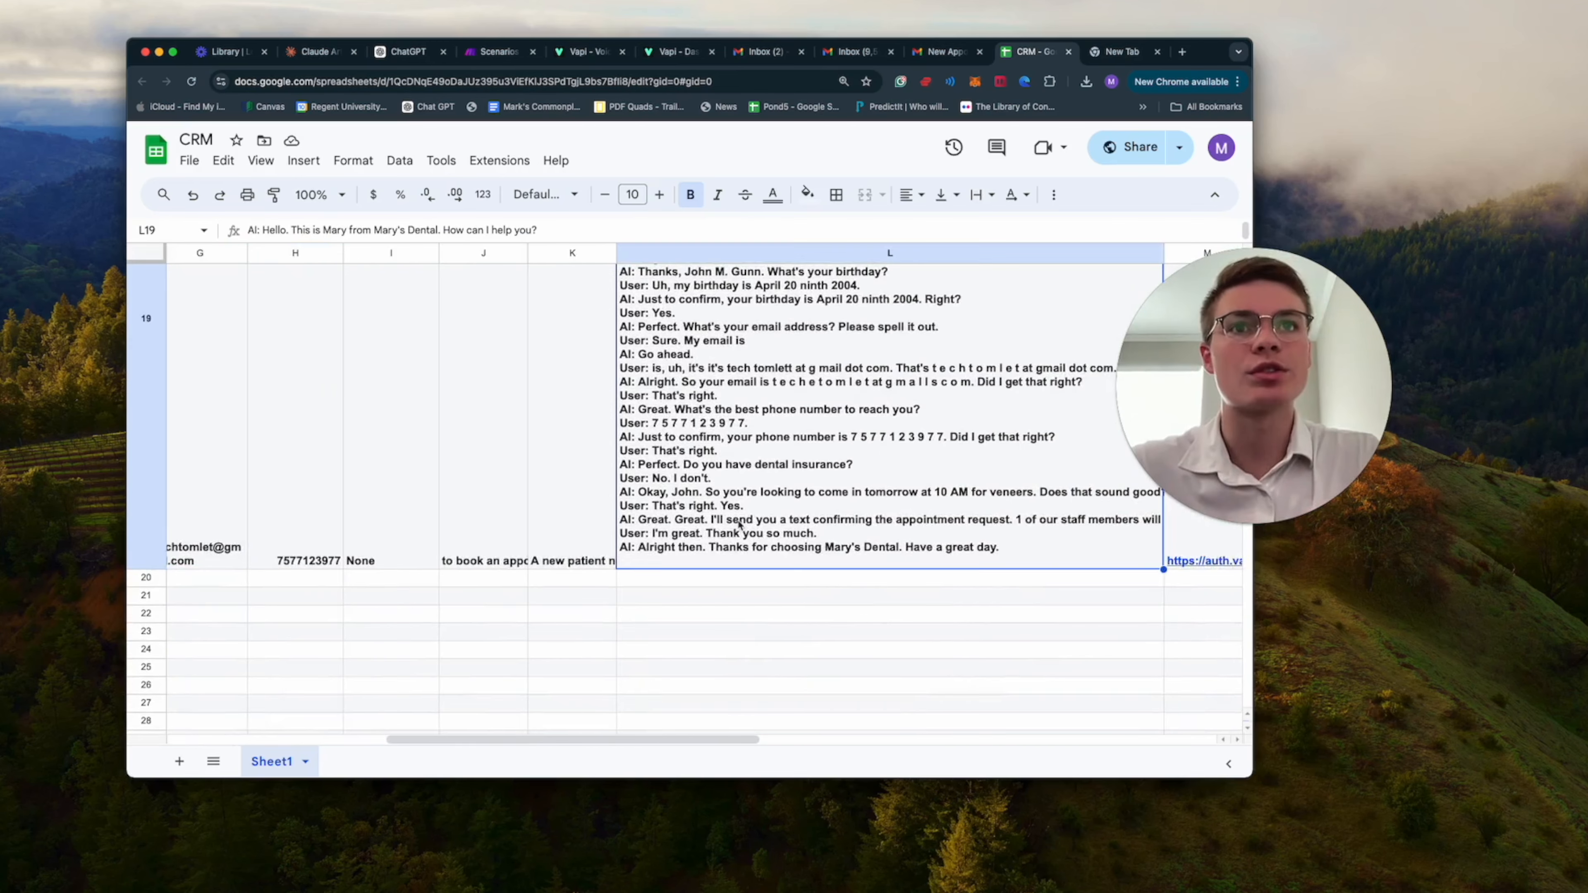
scroll(901, 551, right, 2)
scroll(901, 552, right, 5)
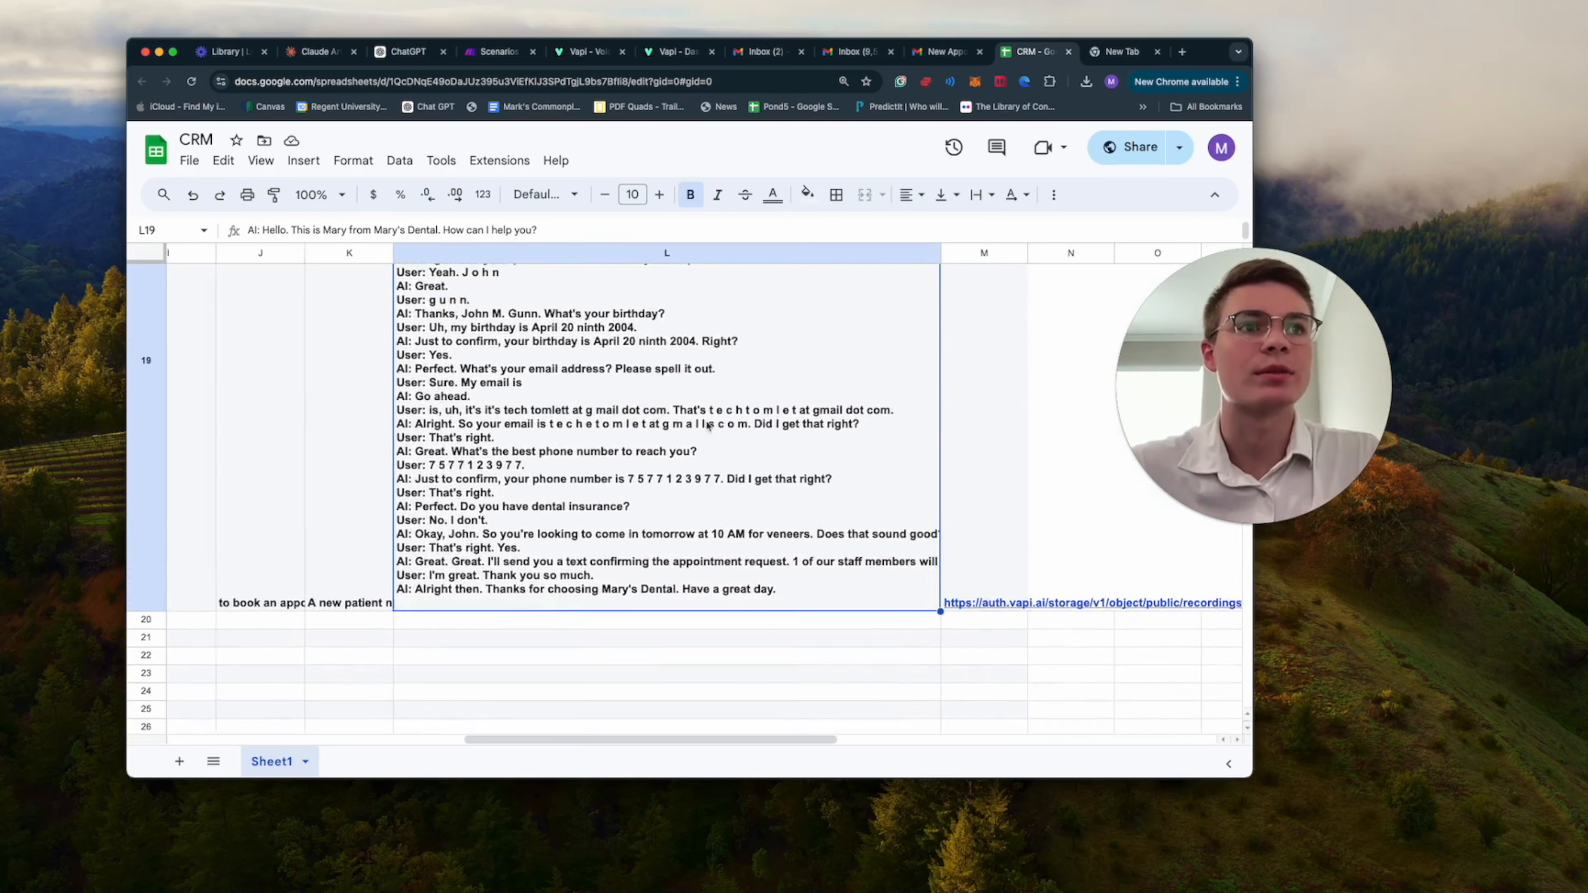
scroll(707, 427, right, 2)
Open the call recording linked in cell M19.
click(595, 604)
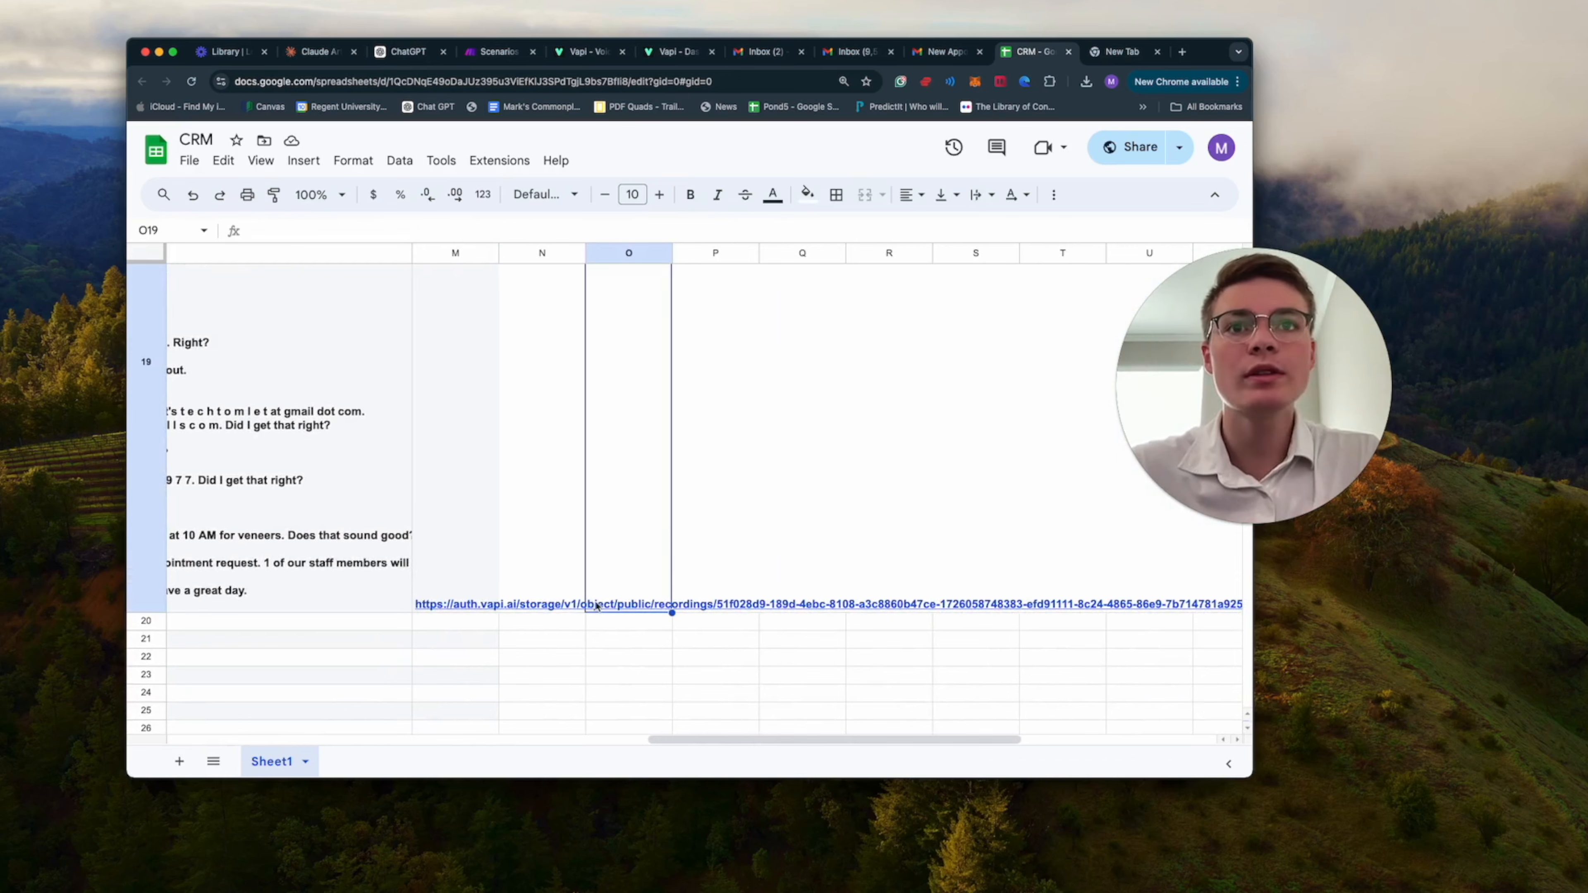
click(450, 605)
scroll(547, 558, up, 3)
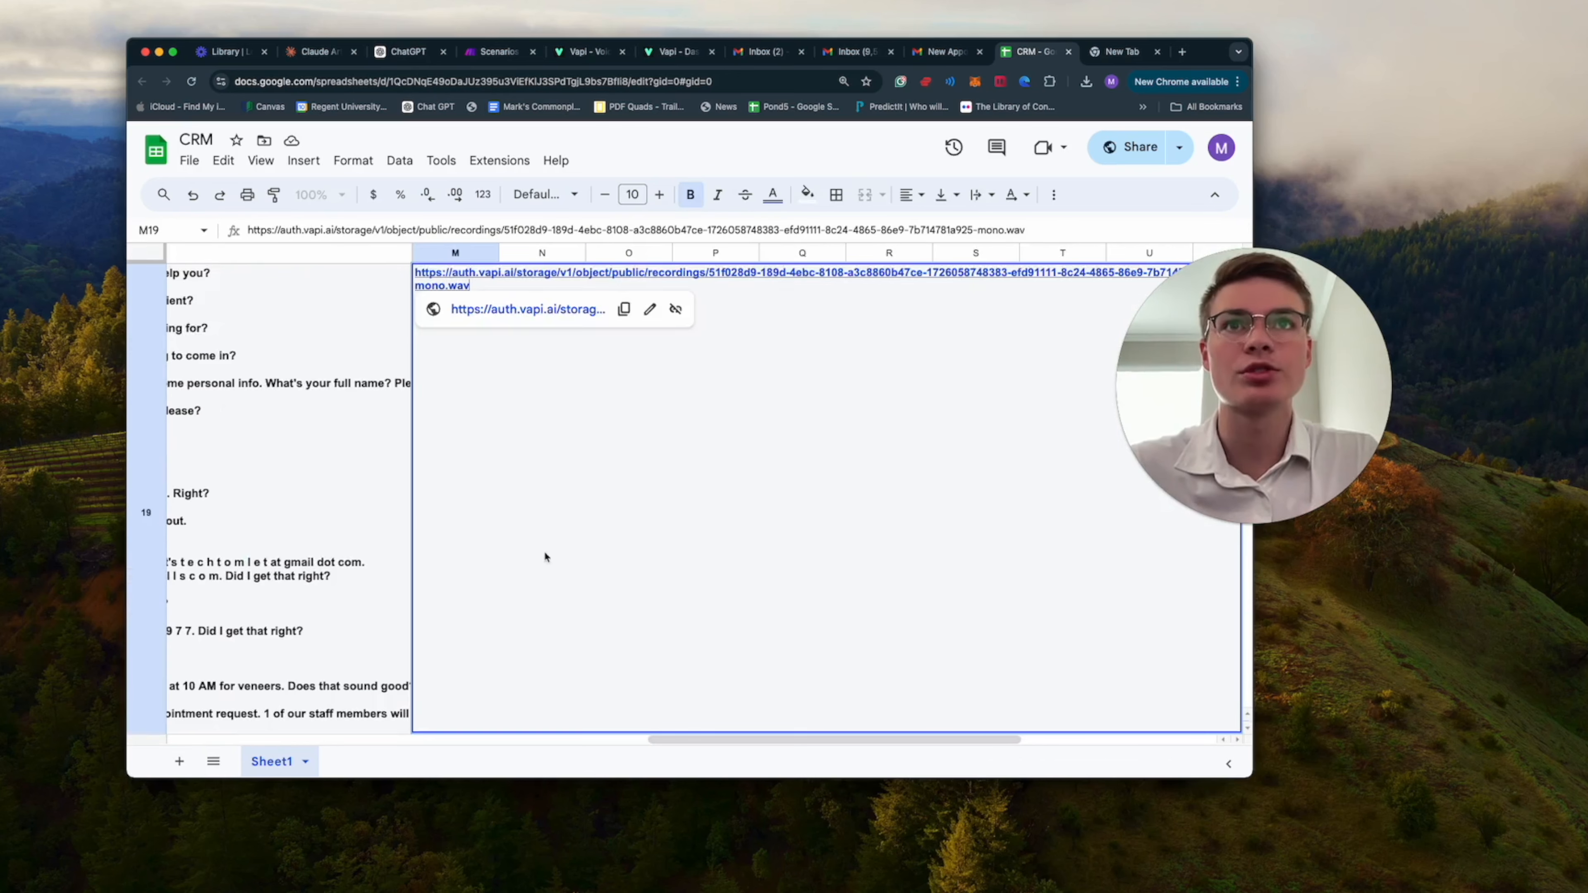
click(514, 312)
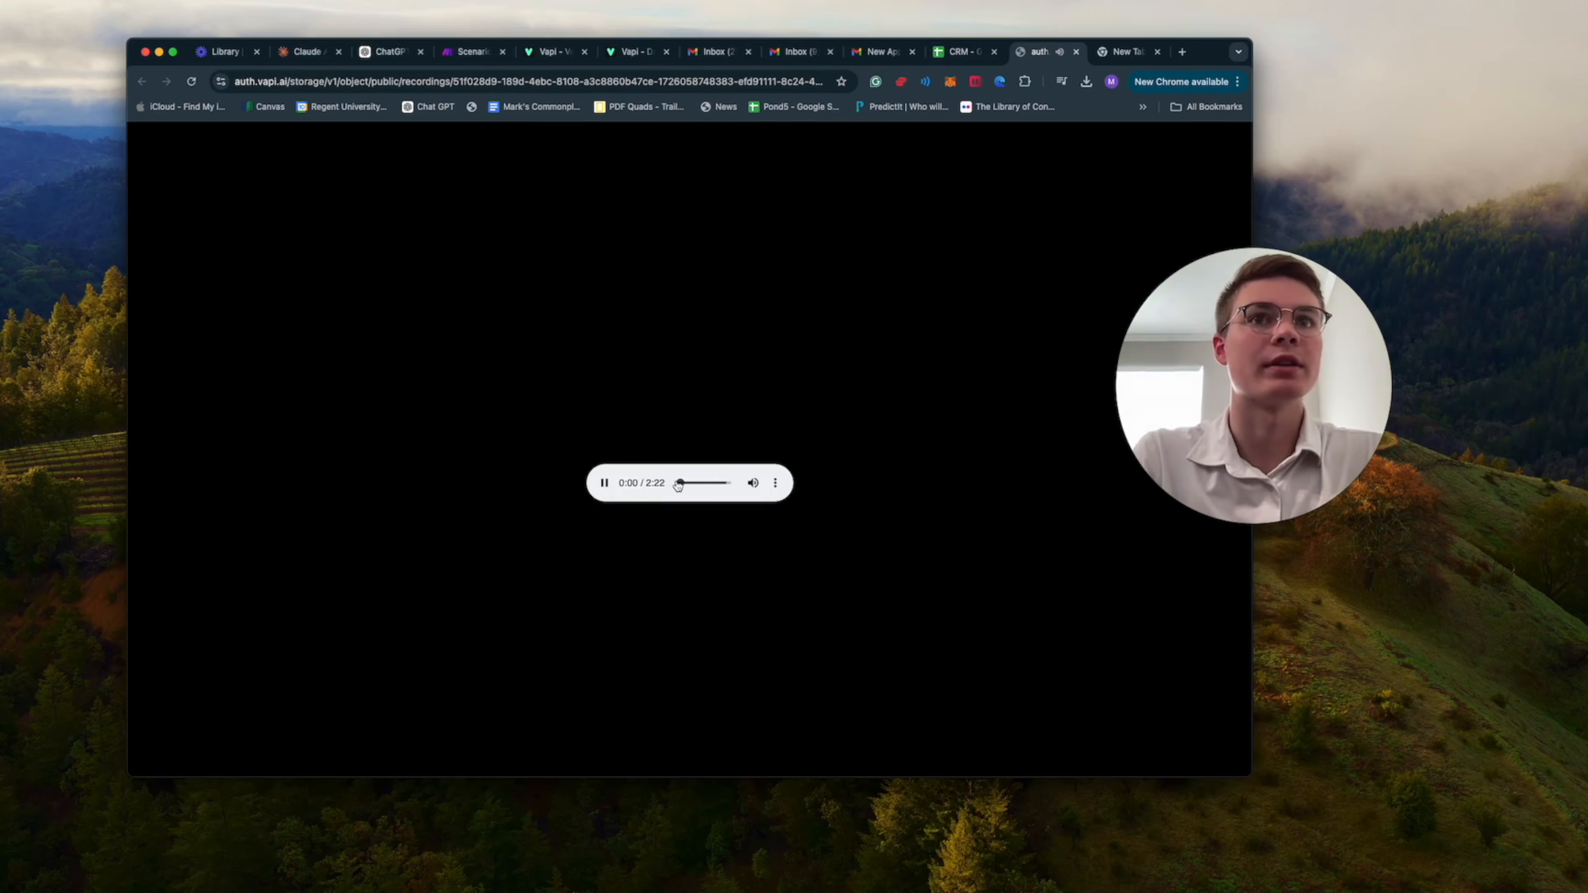
Skip ahead to 0:22 in the call recording, close it and return to transcript cell L19 in the CRM spreadsheet.
drag(679, 483, 687, 485)
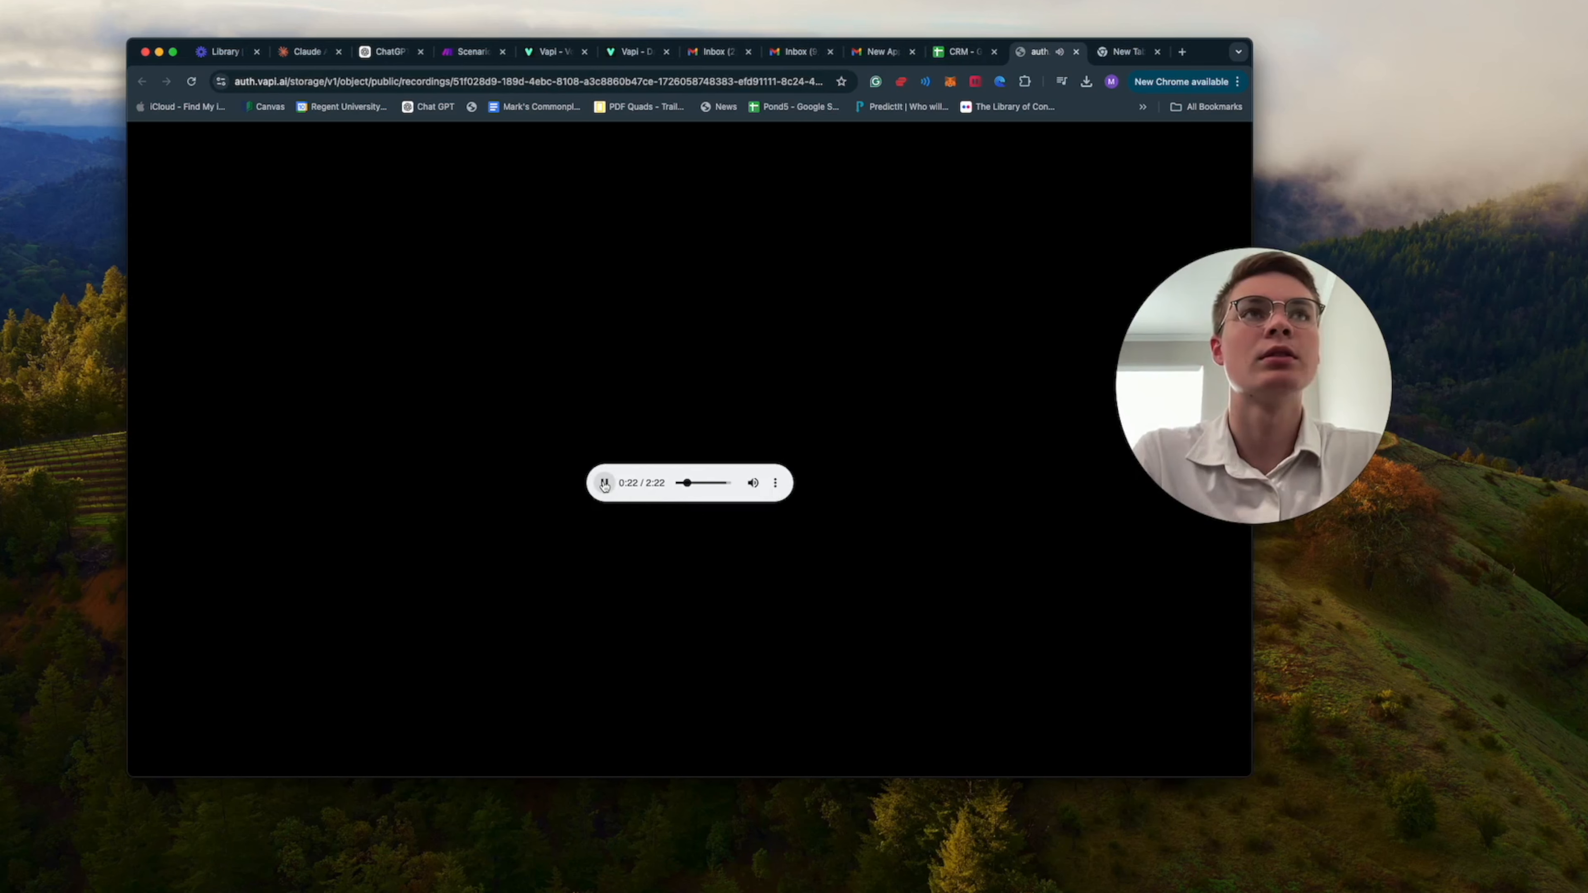
click(1076, 52)
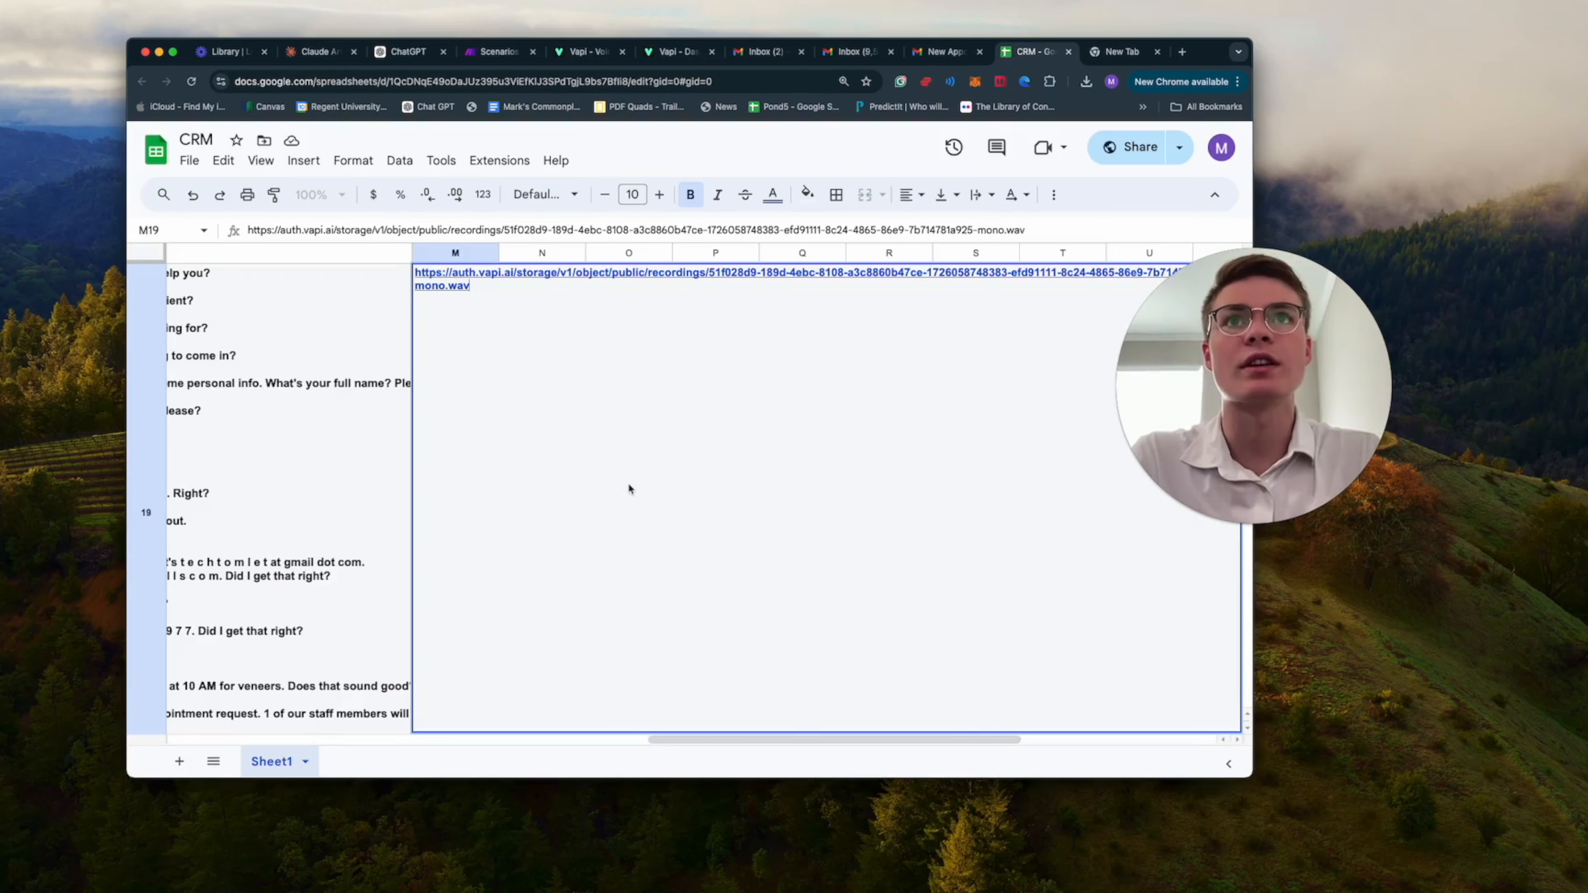
click(377, 481)
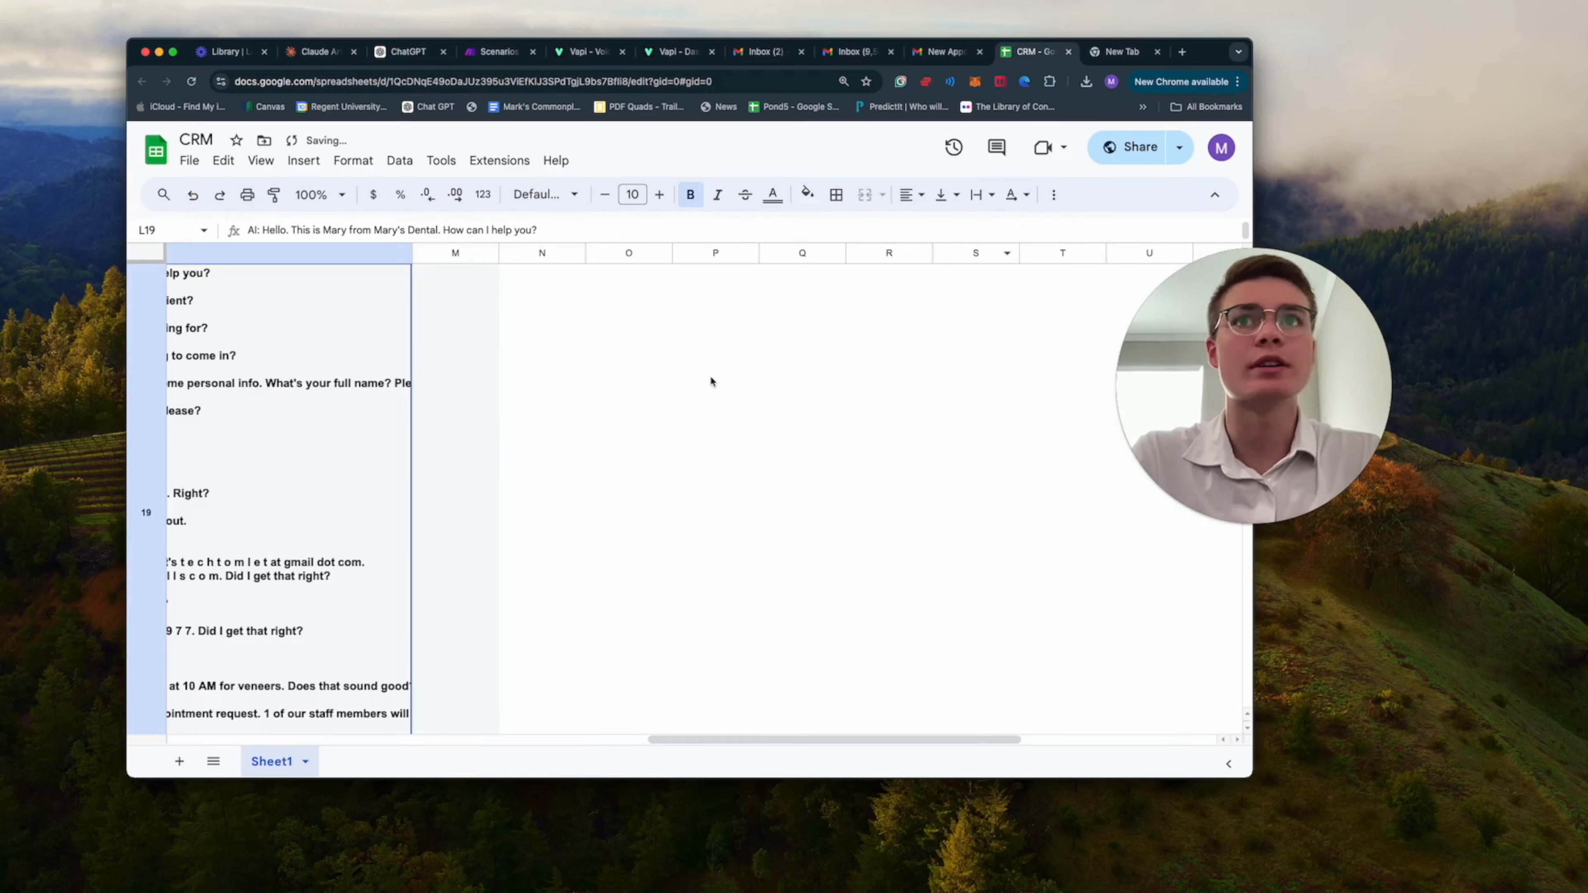
scroll(711, 377, left, 15)
Go to make.com in the empty browser tab, log in and open the "Date and Time for Dental Clinic" scenario.
key(ctrl+Tab)
text(mak)
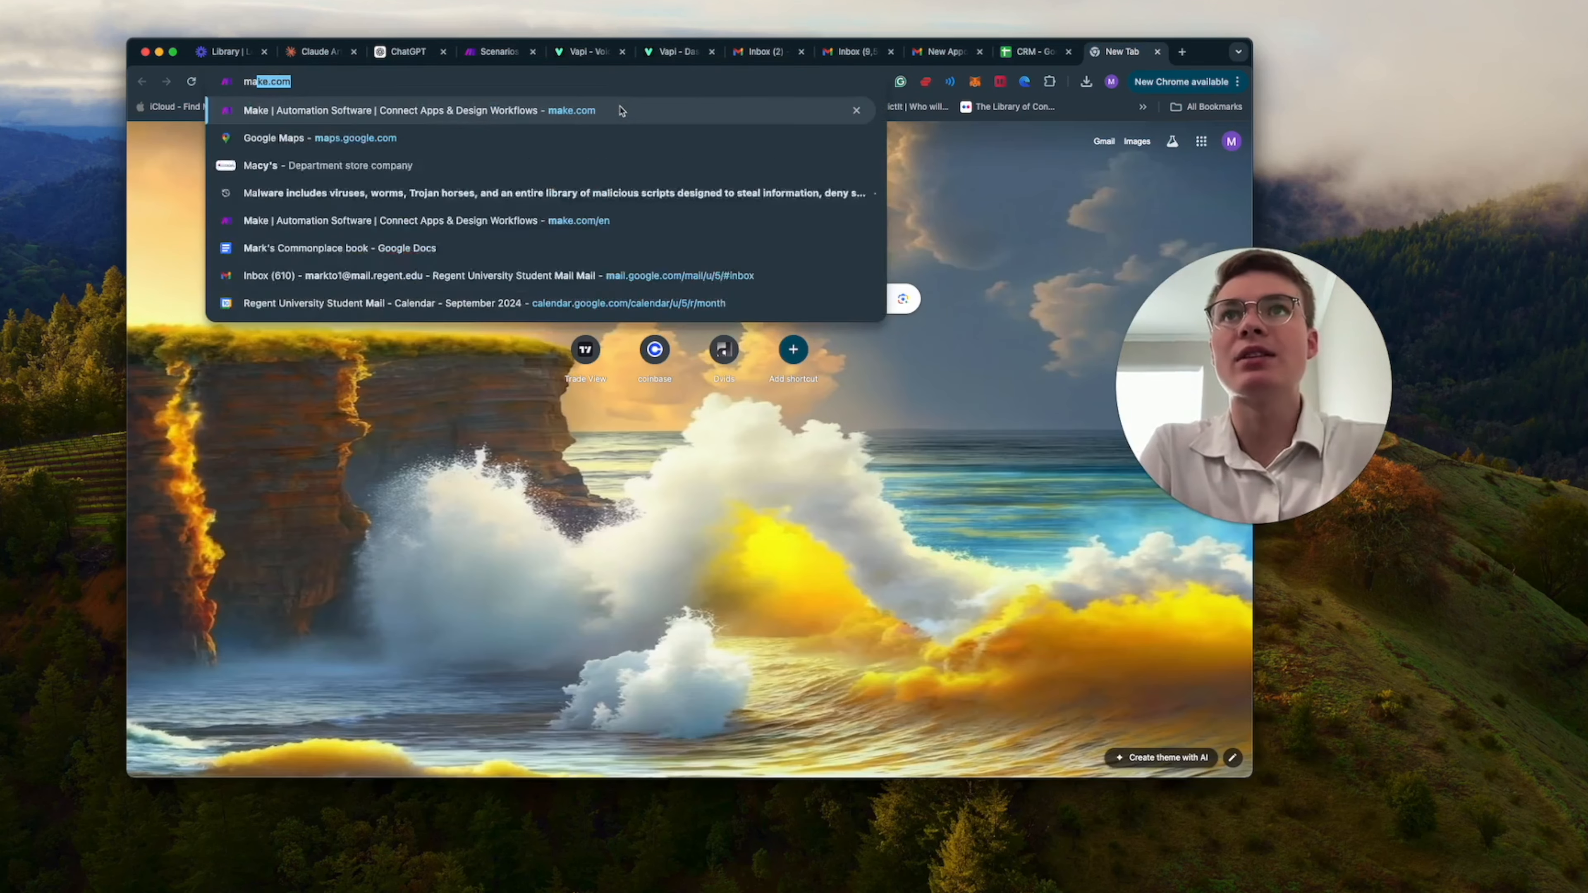
click(621, 111)
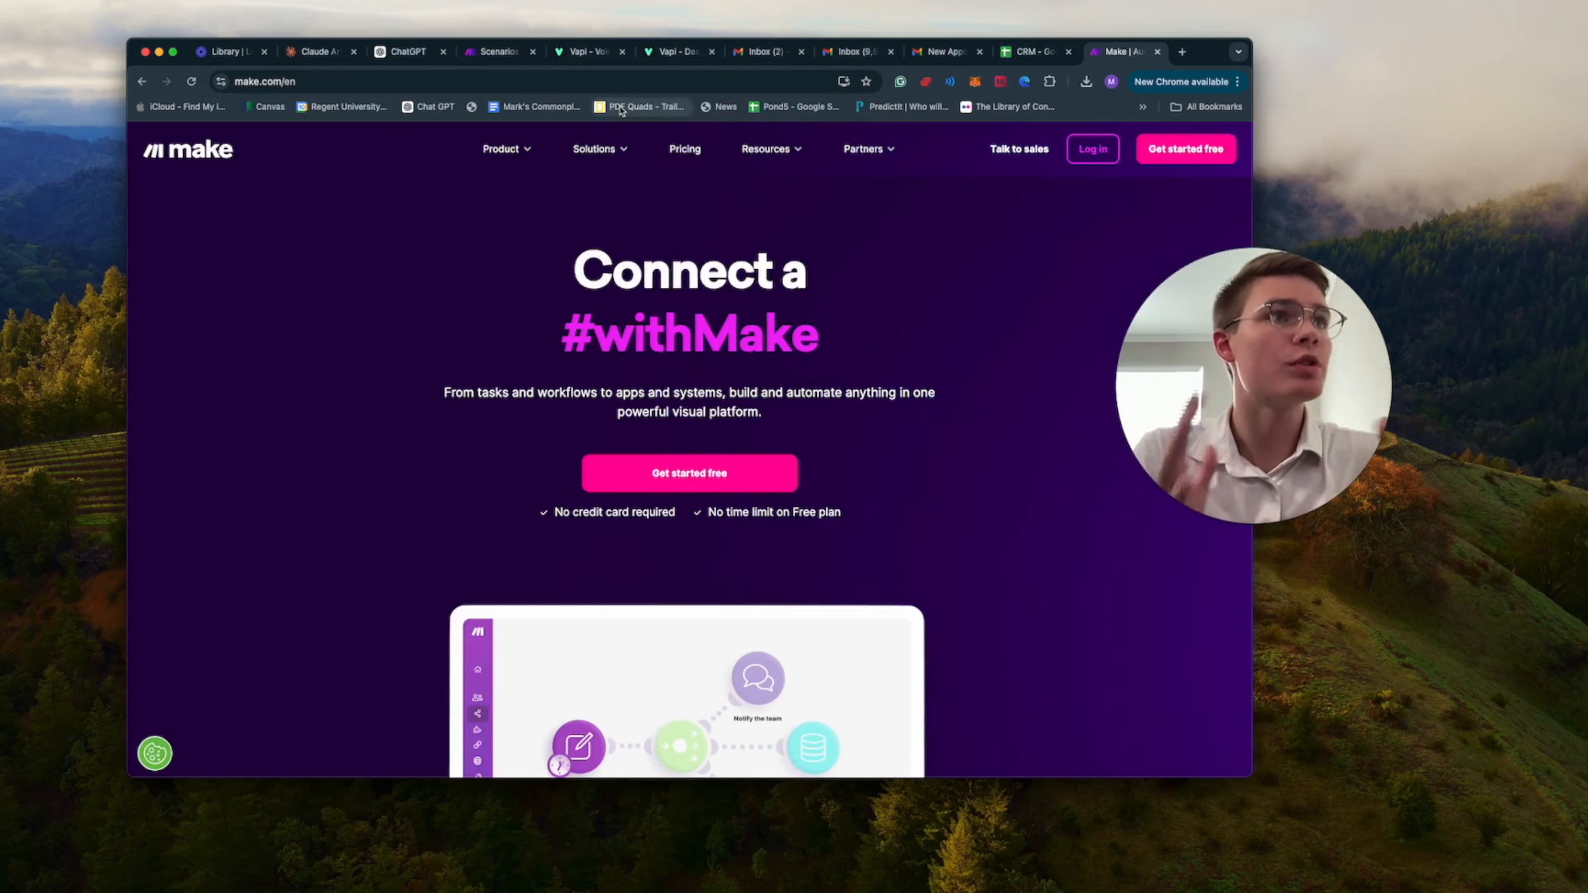
click(1108, 156)
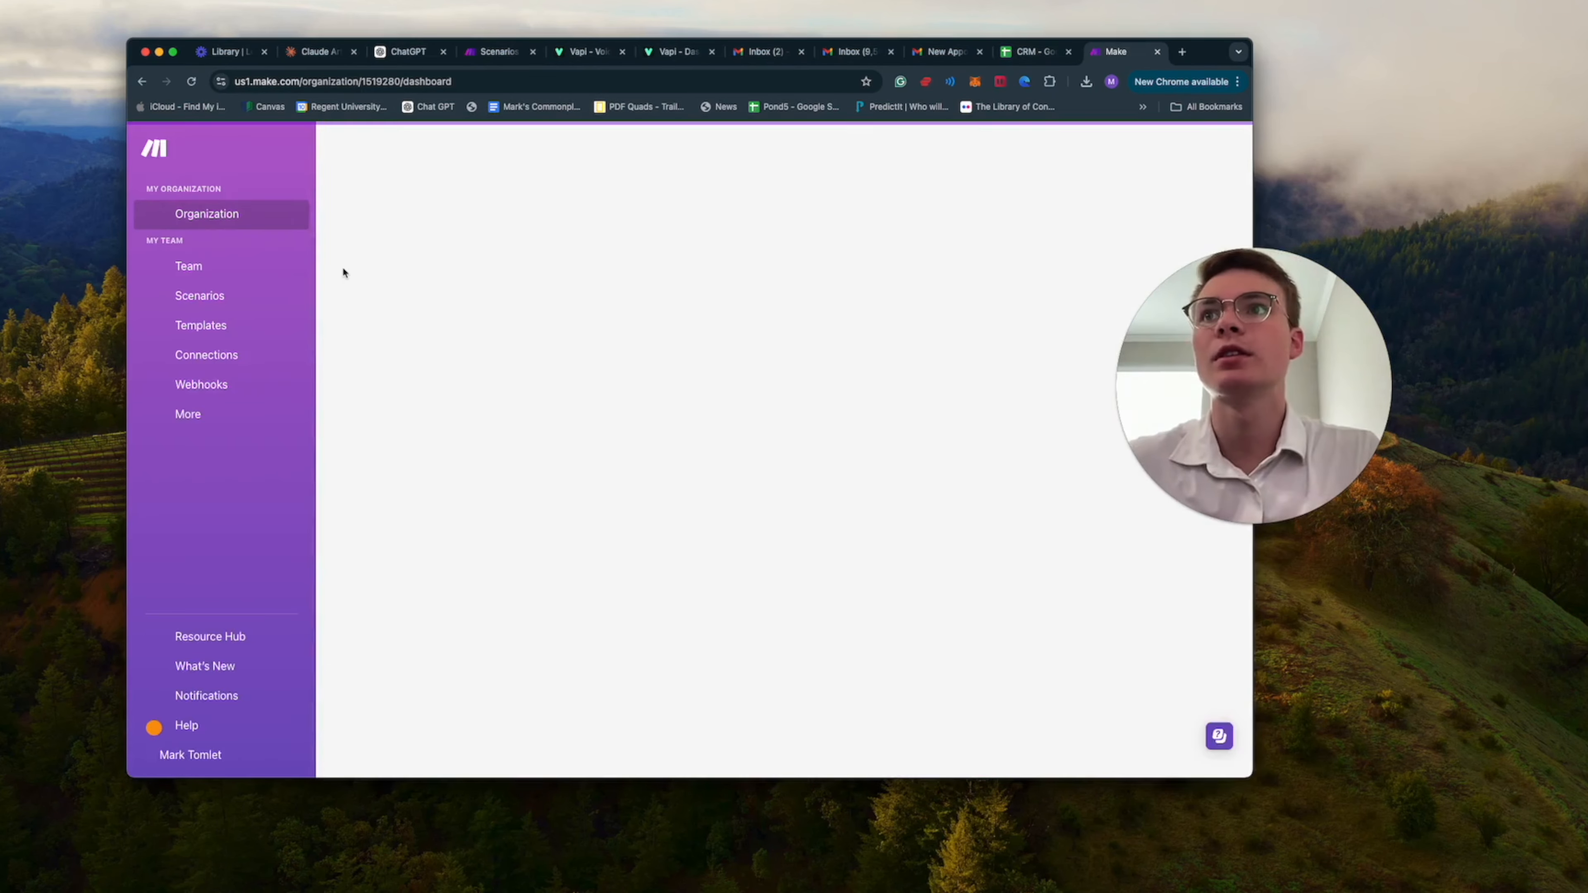
click(203, 296)
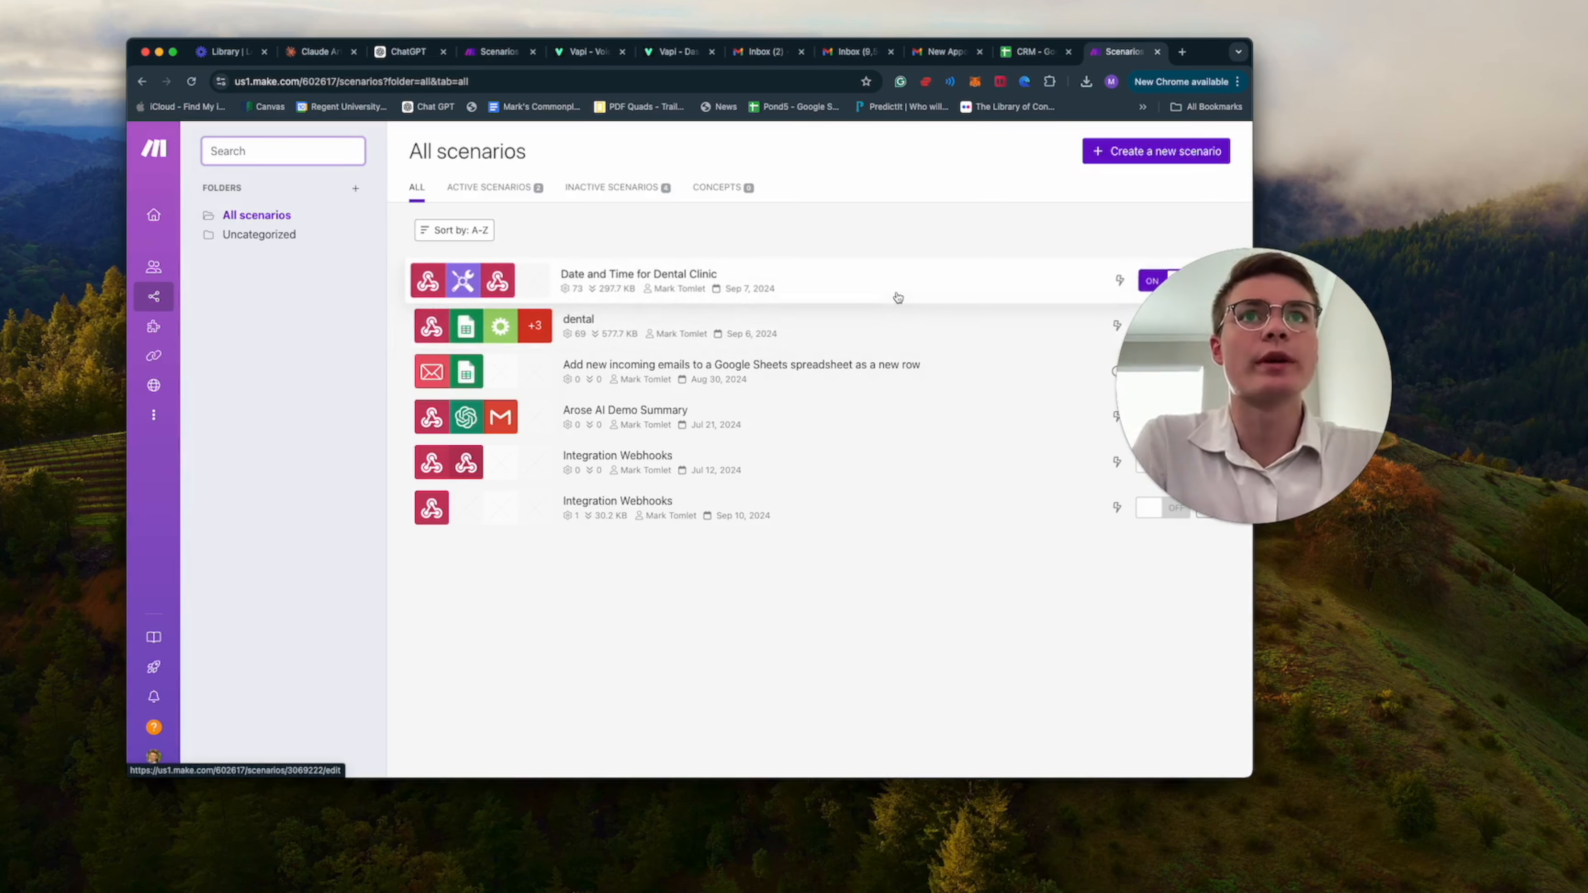
click(913, 299)
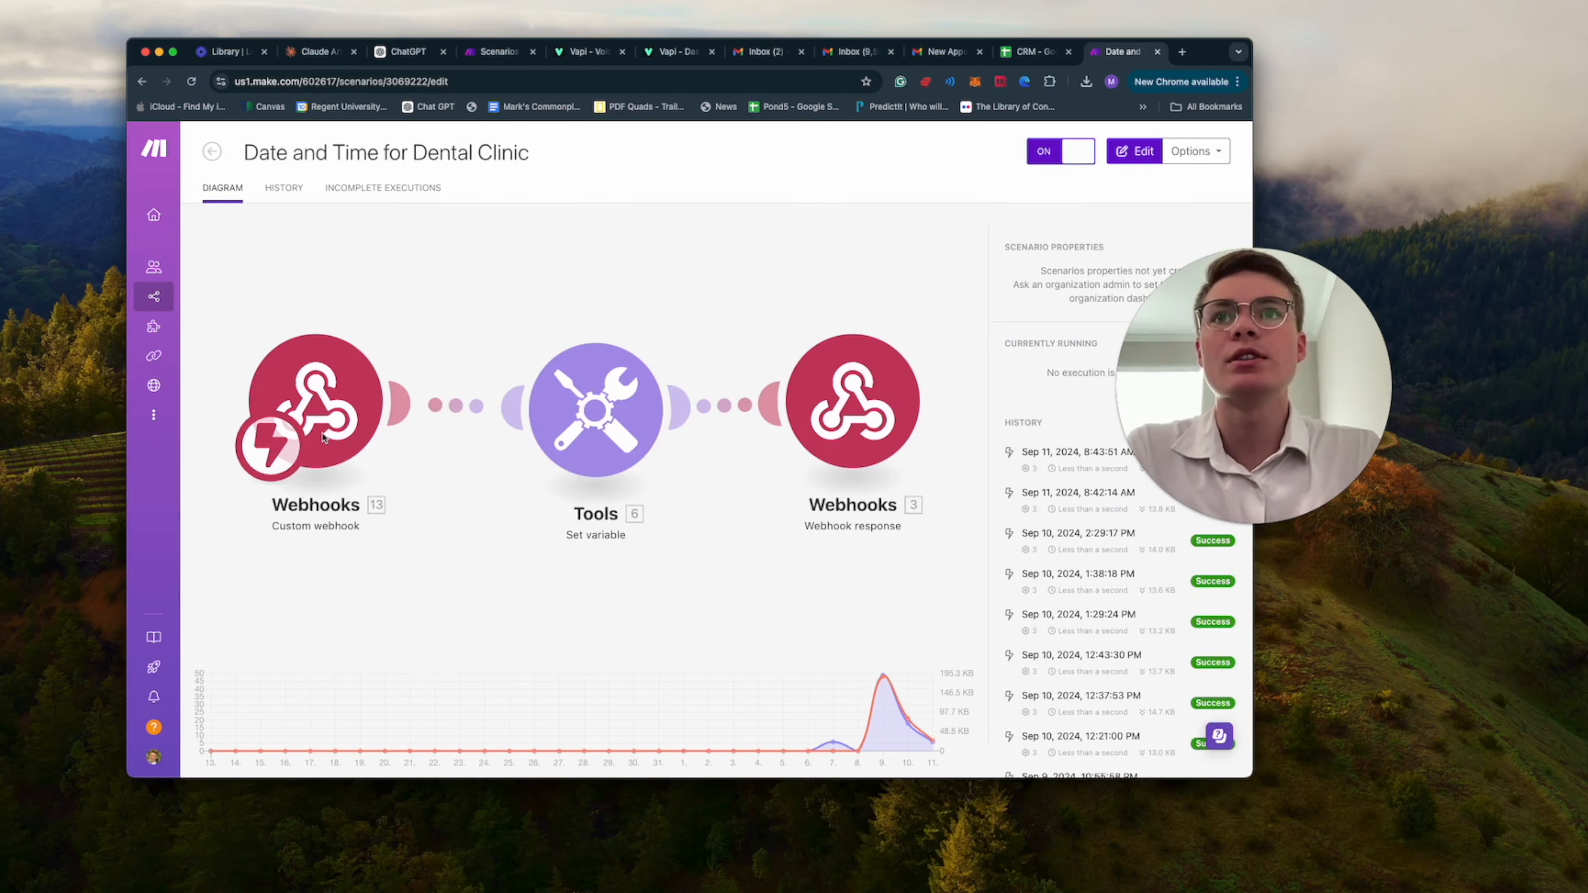
Review the settings of the scenario's custom webhook, set-variable tool for the time and webhook response without changing them.
click(325, 438)
click(478, 454)
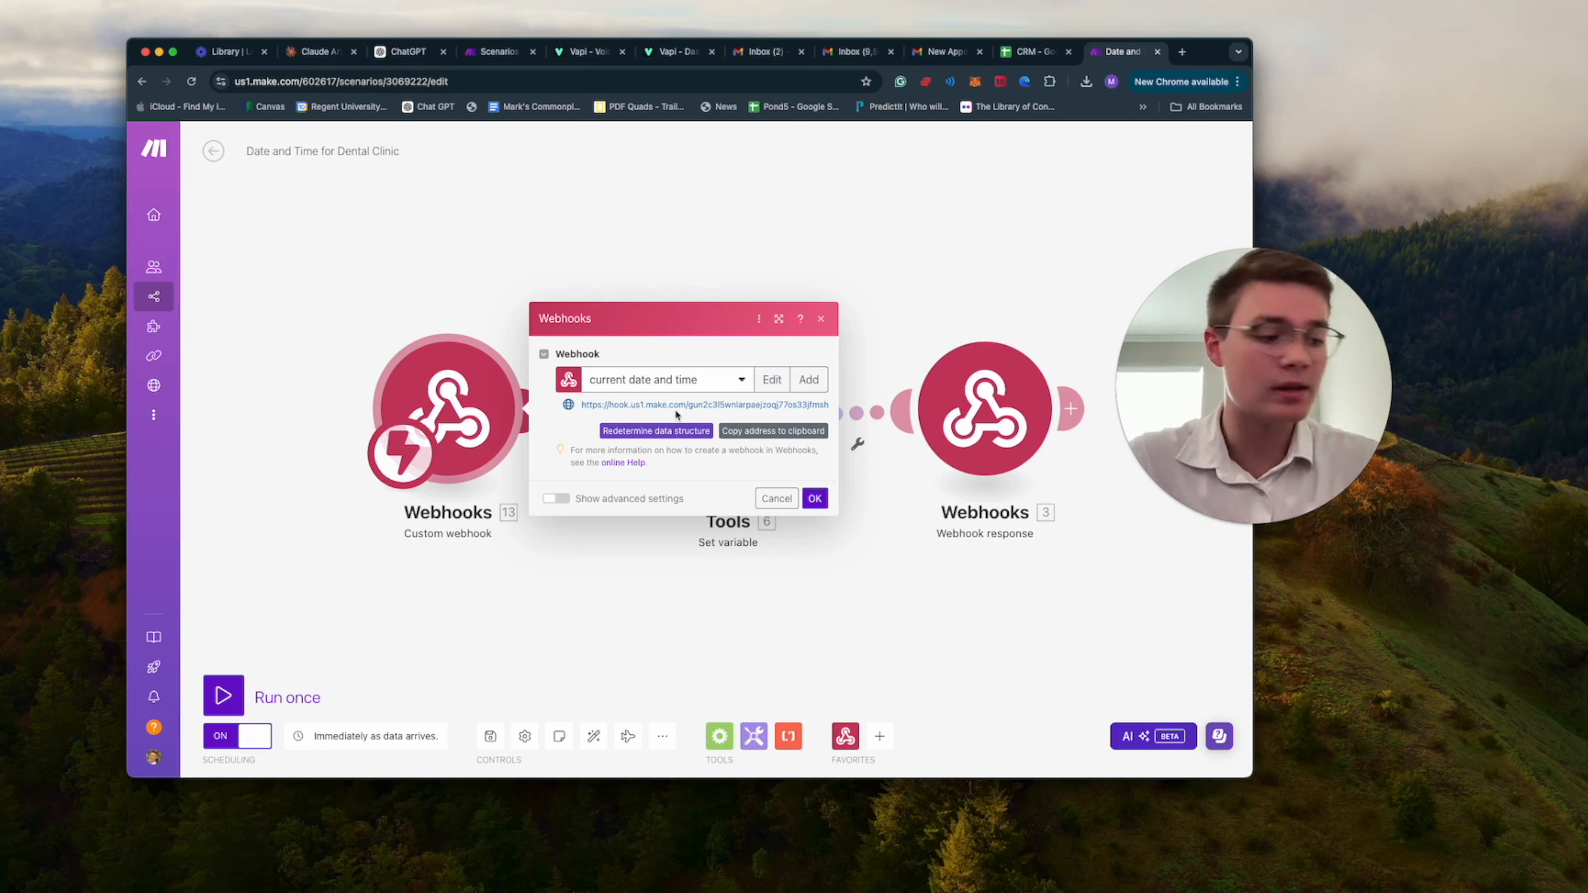
click(822, 320)
click(766, 408)
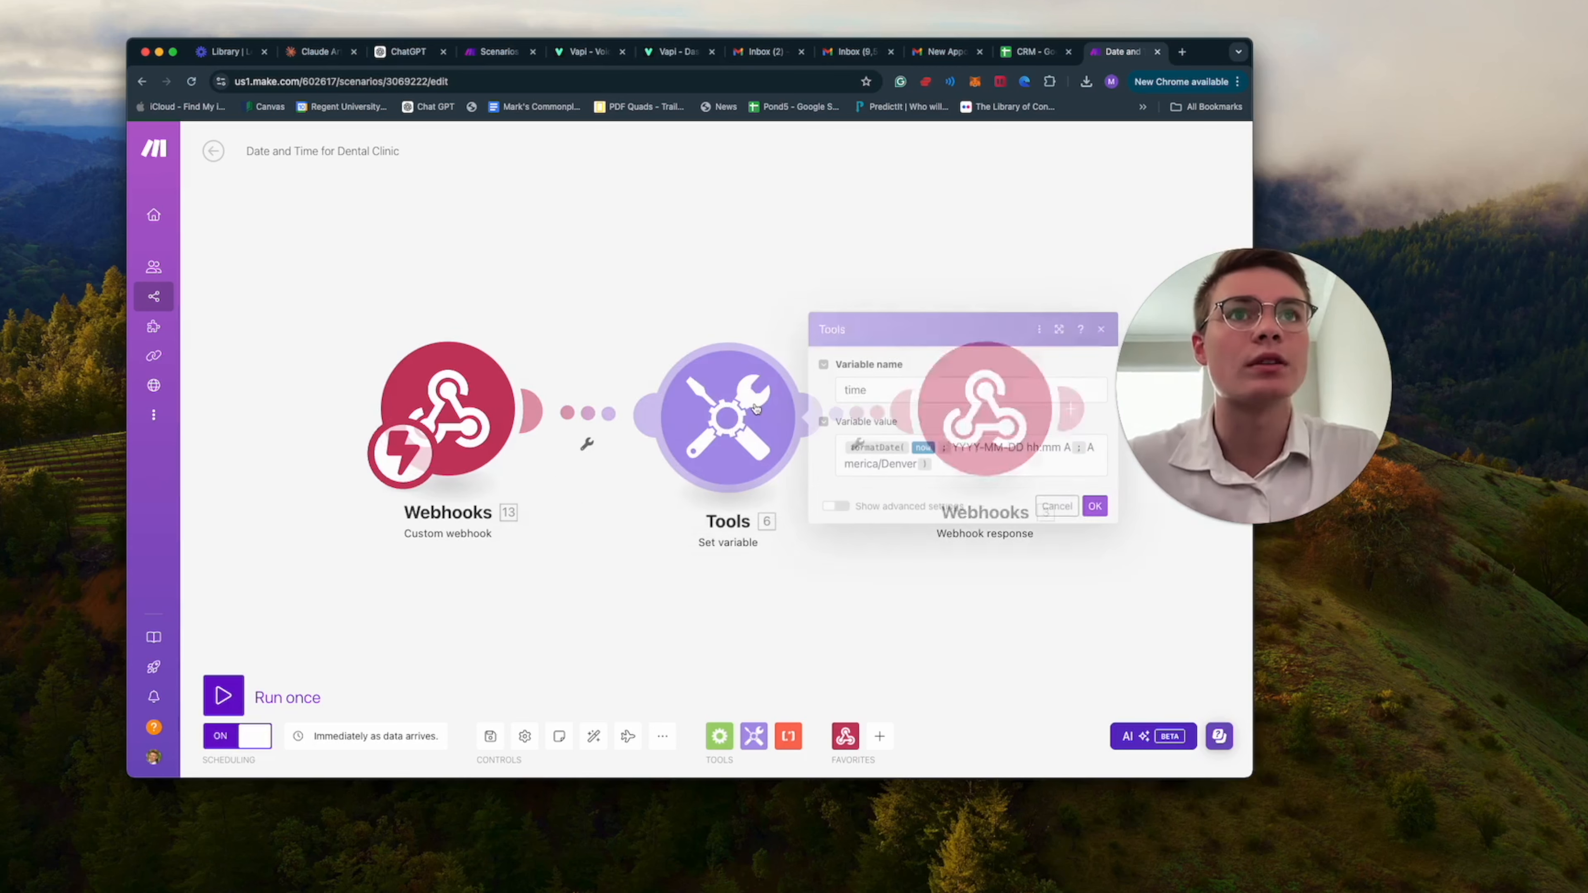
click(951, 459)
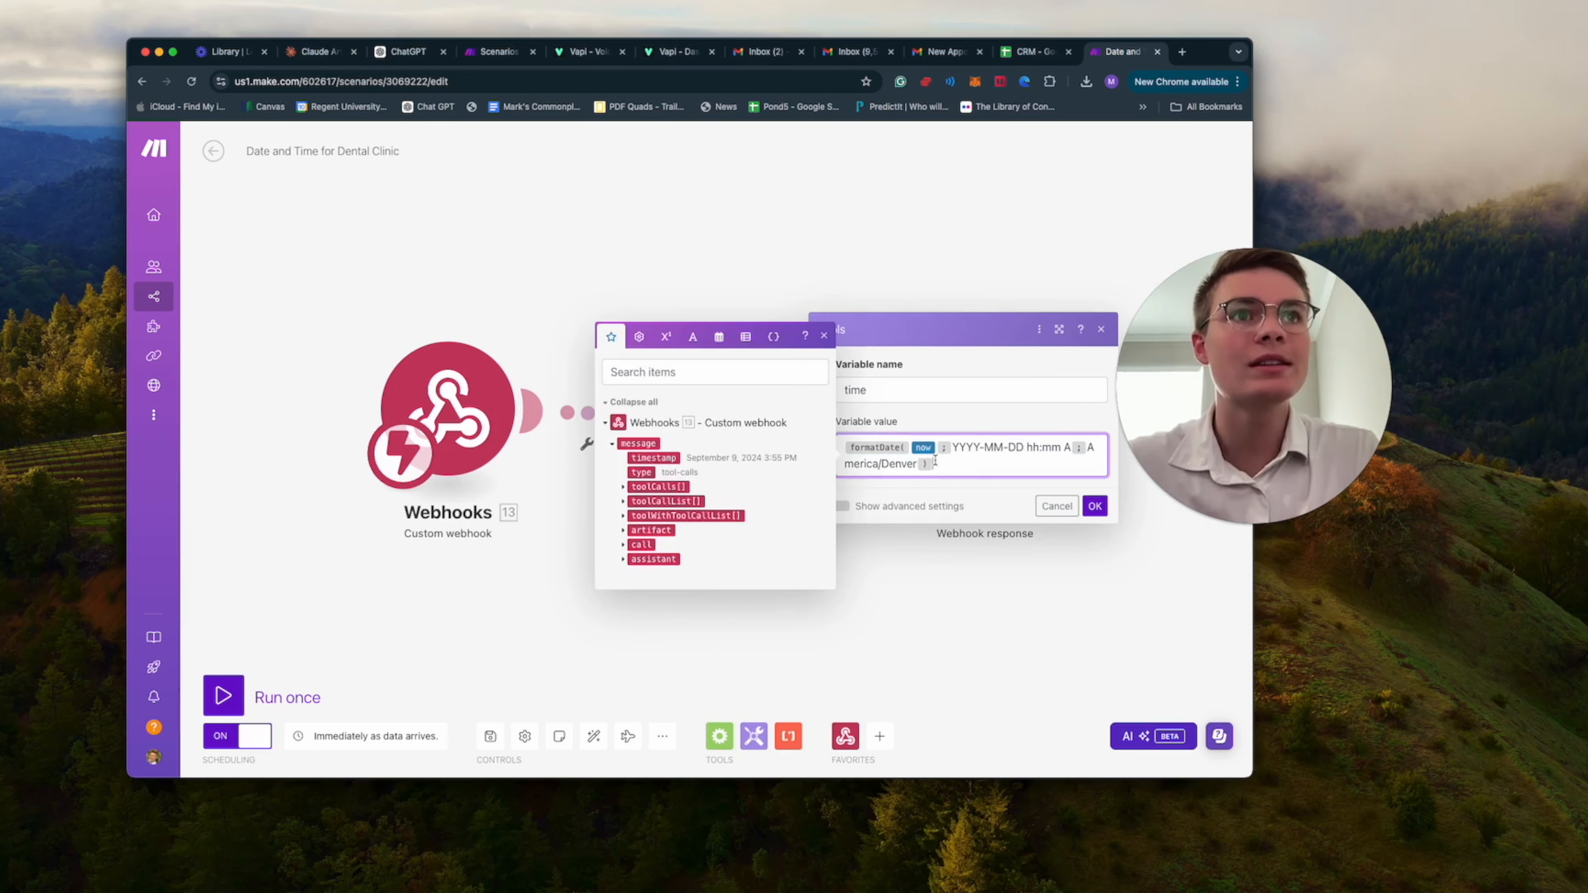
click(1095, 506)
click(1016, 461)
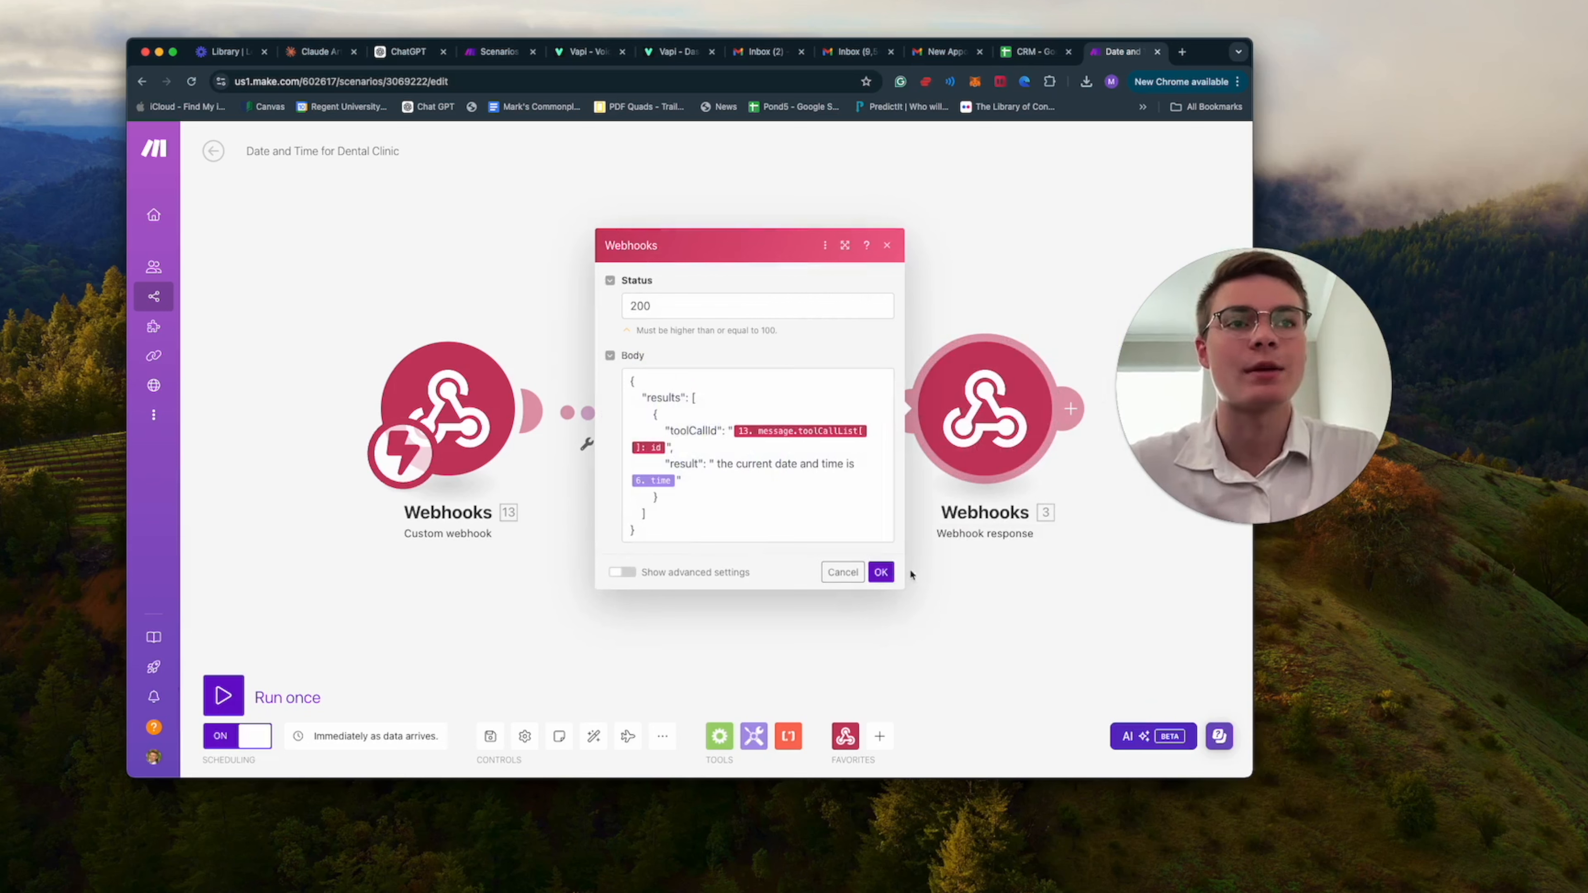
click(880, 572)
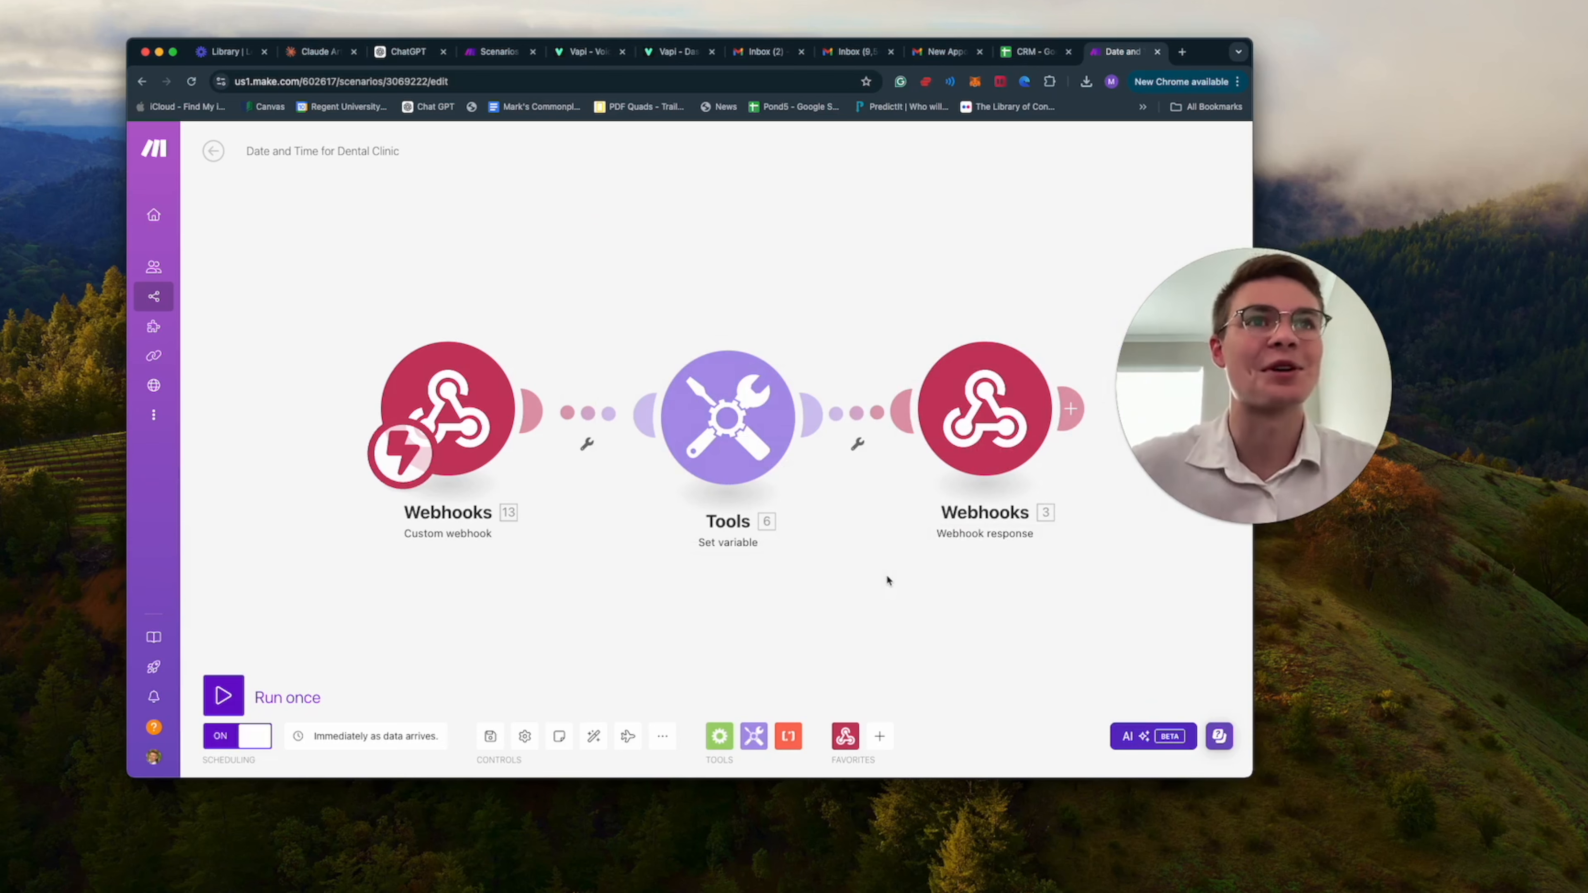
Return to the list of all scenarios and open the "dental" scenario.
click(214, 151)
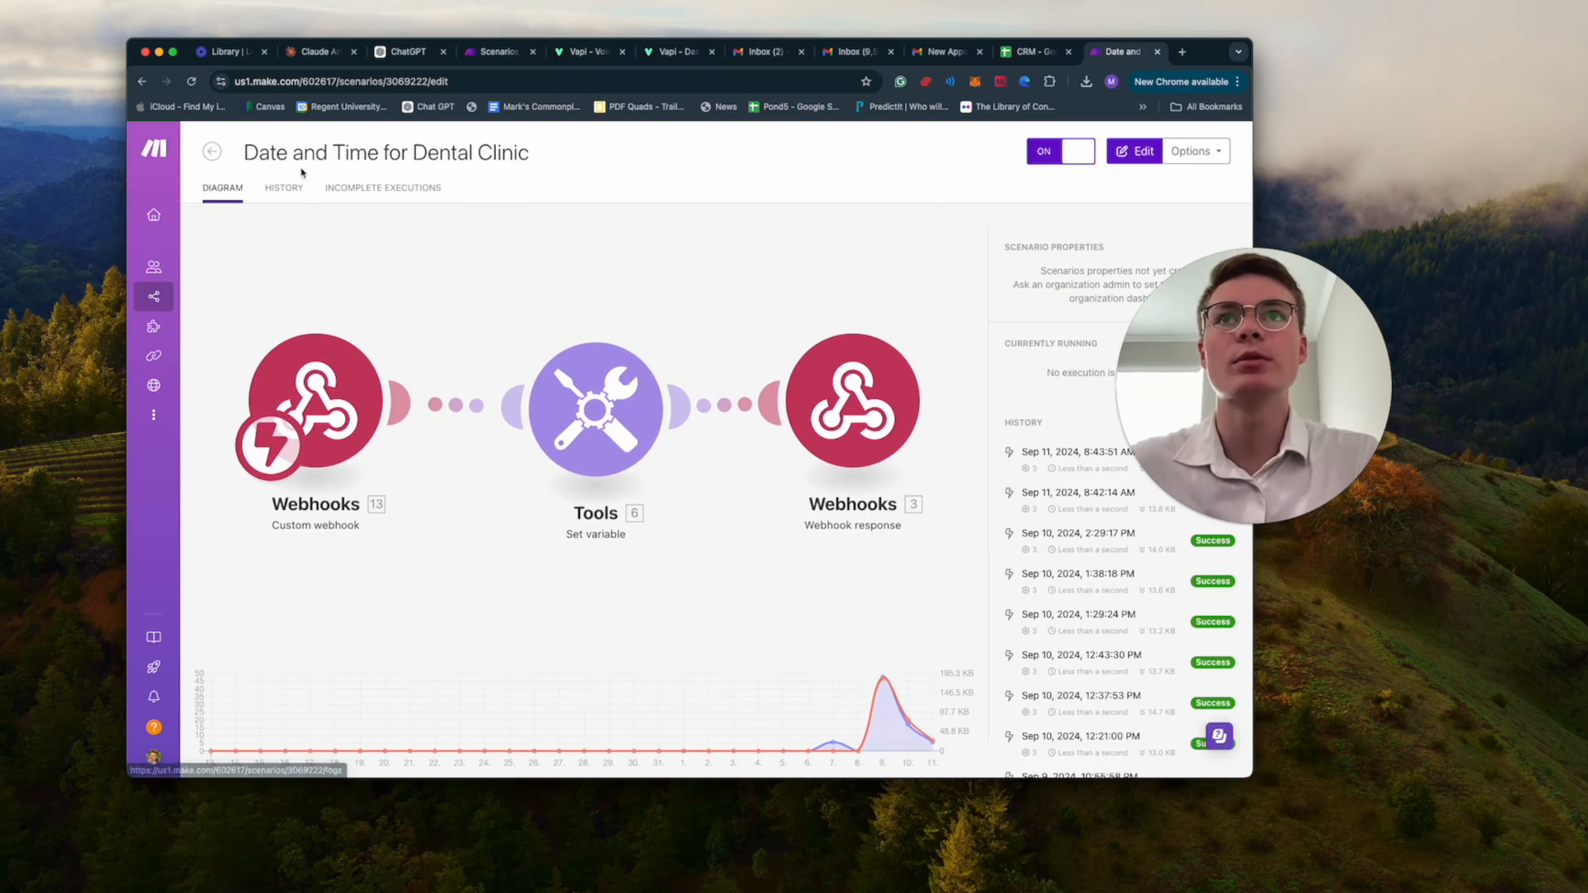
click(213, 150)
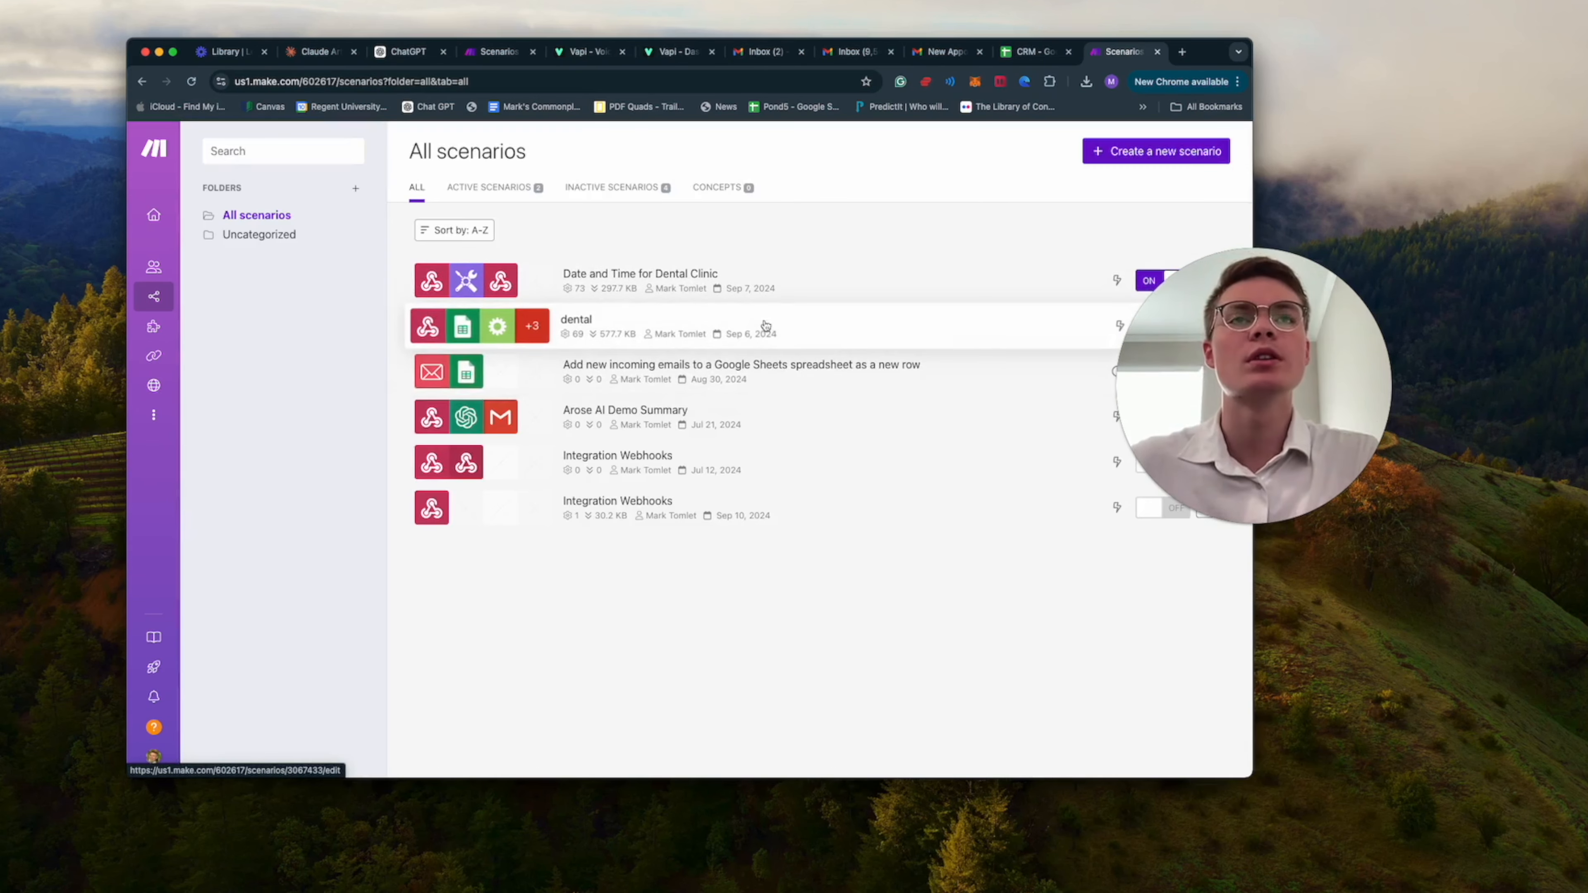
click(838, 329)
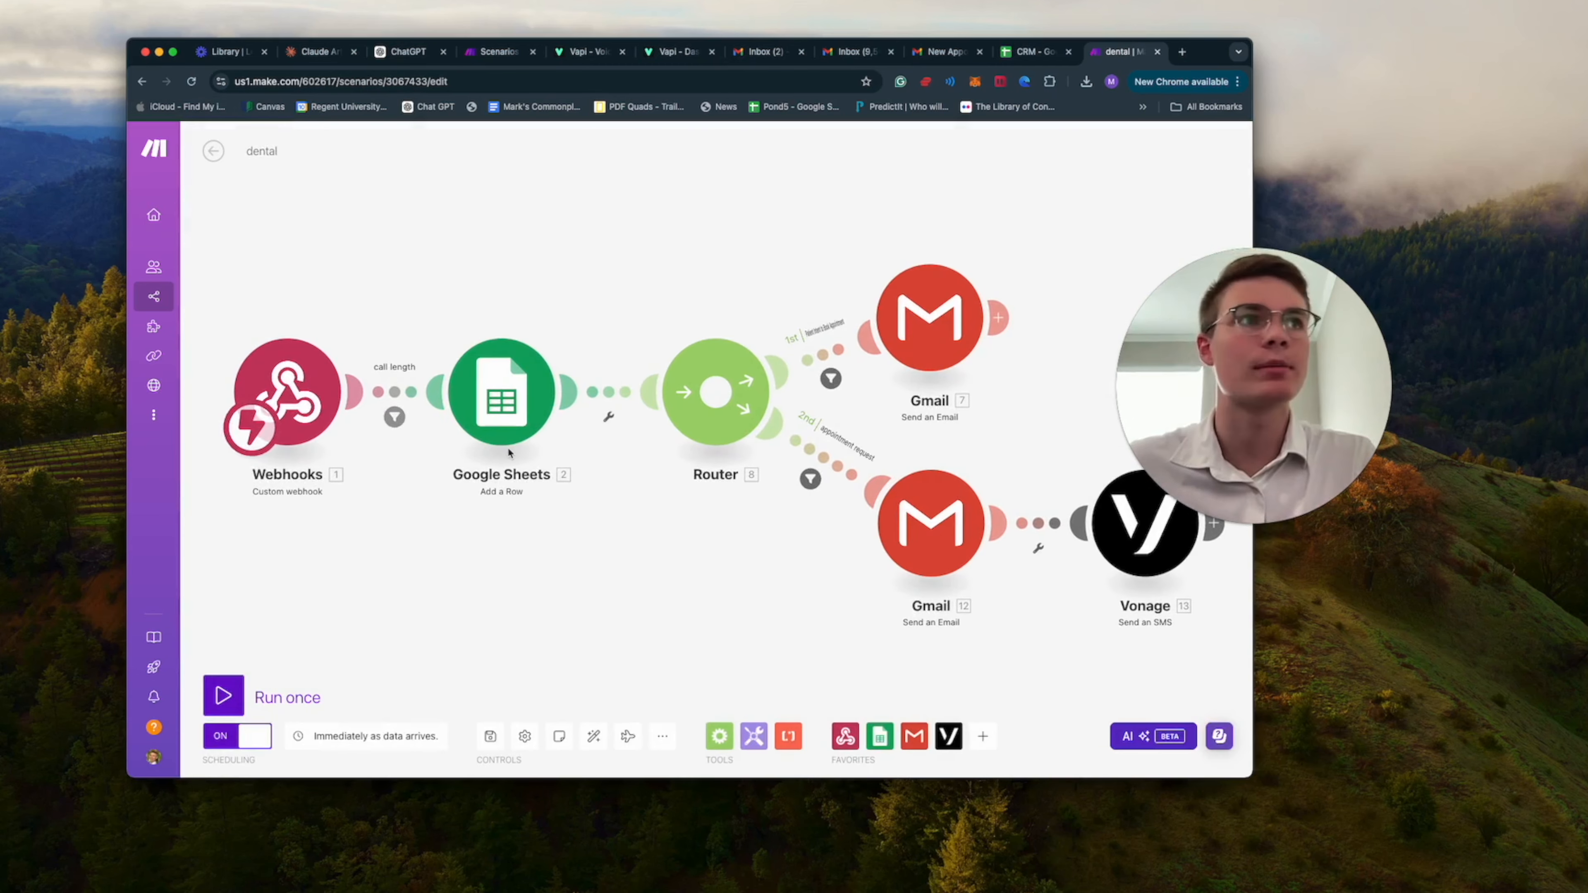
Inspect the "dentist" custom webhook and its address in the dental scenario.
click(312, 410)
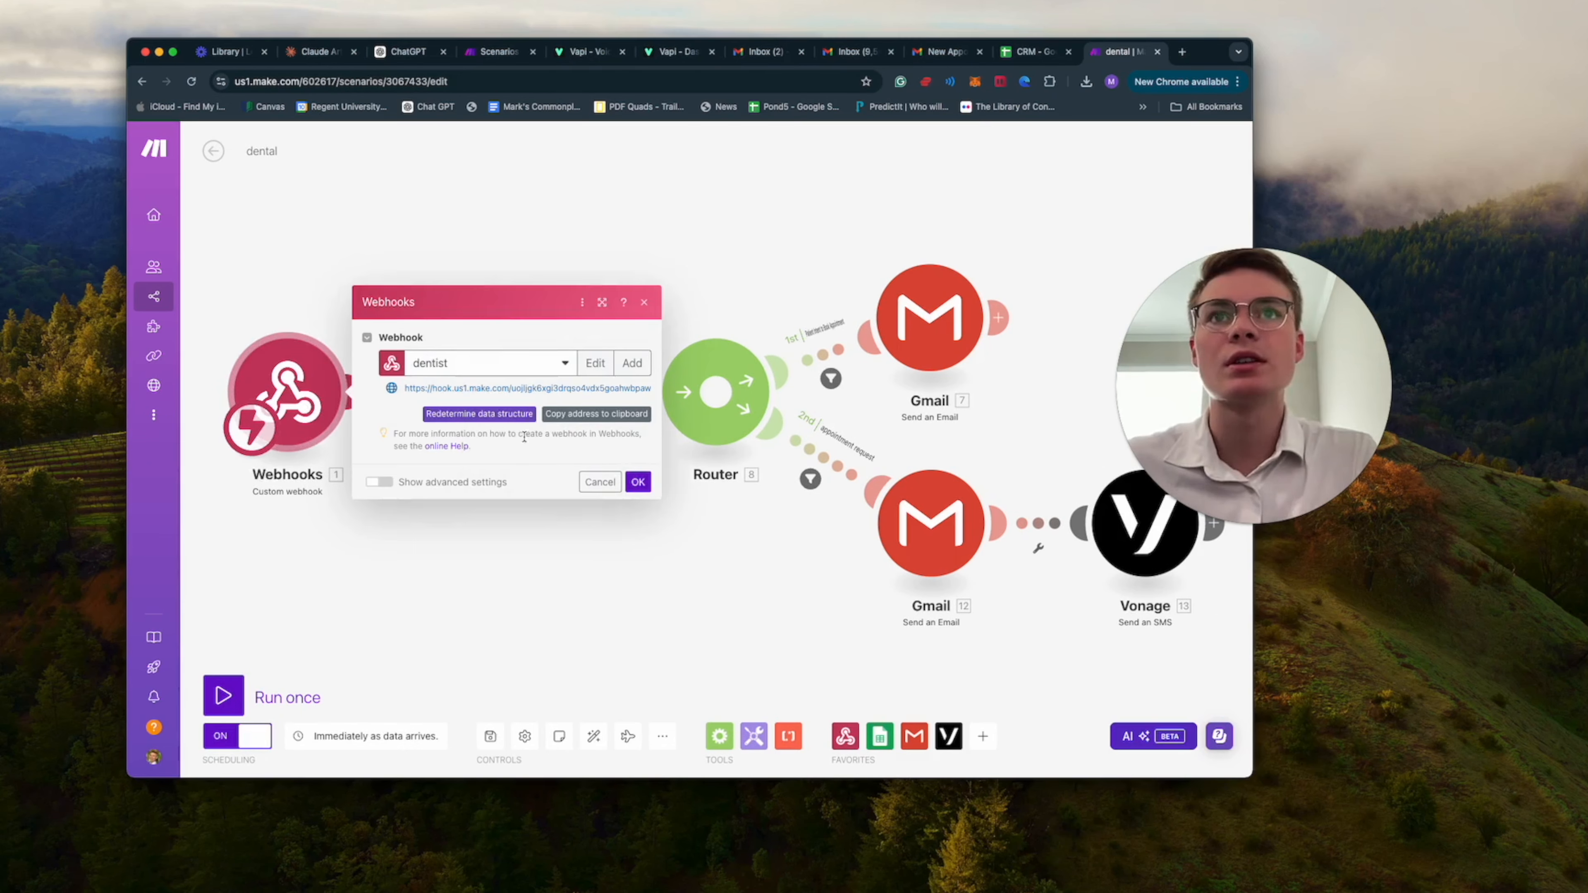
double_click(486, 389)
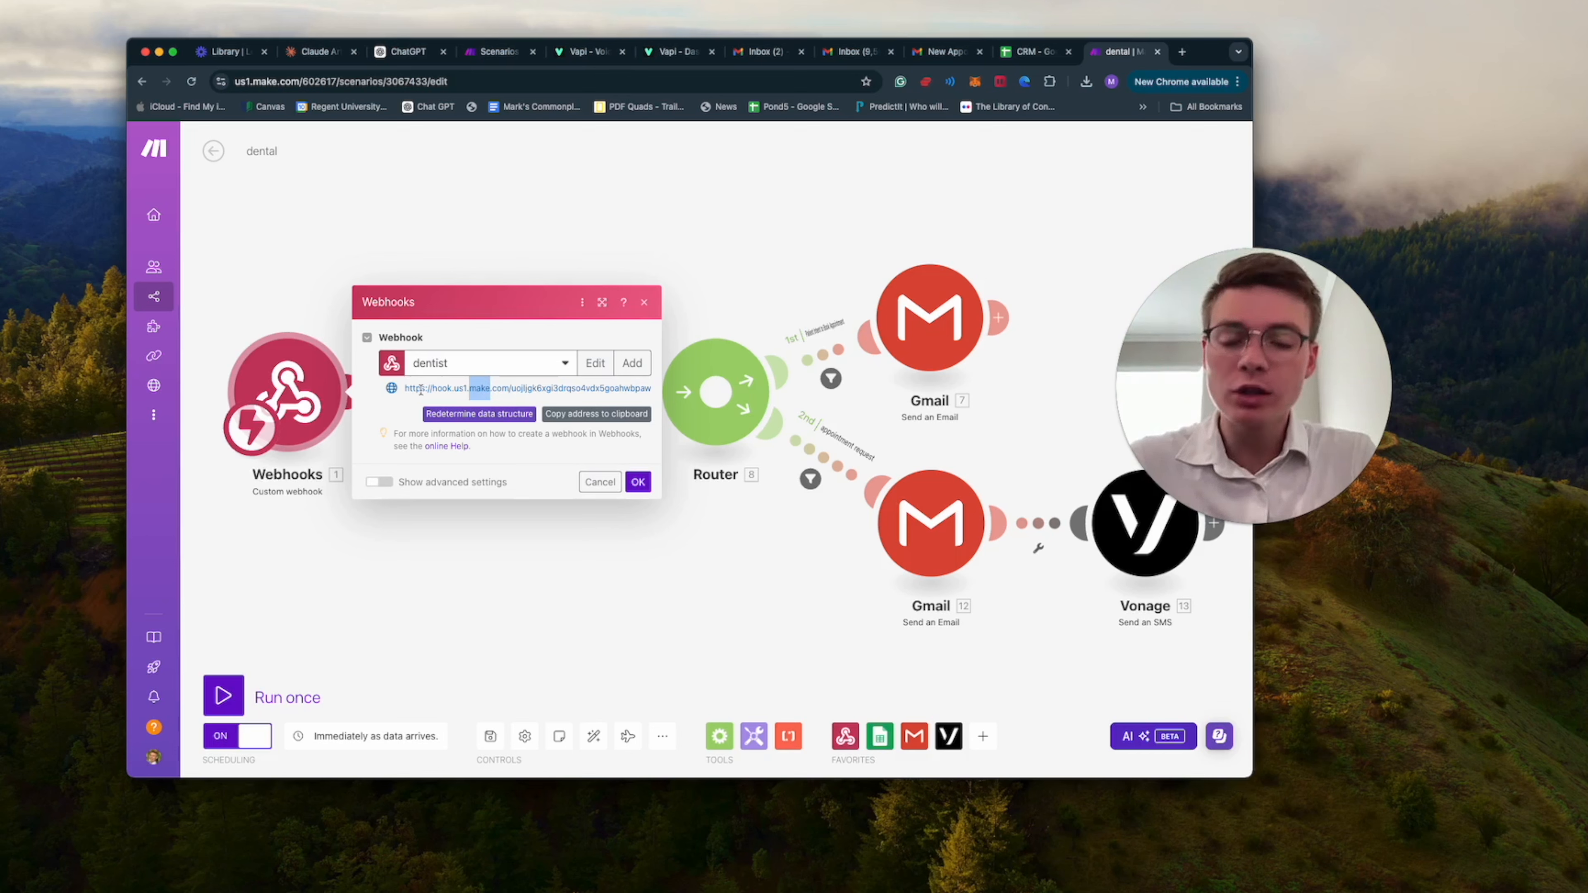
drag(421, 389, 558, 388)
click(638, 481)
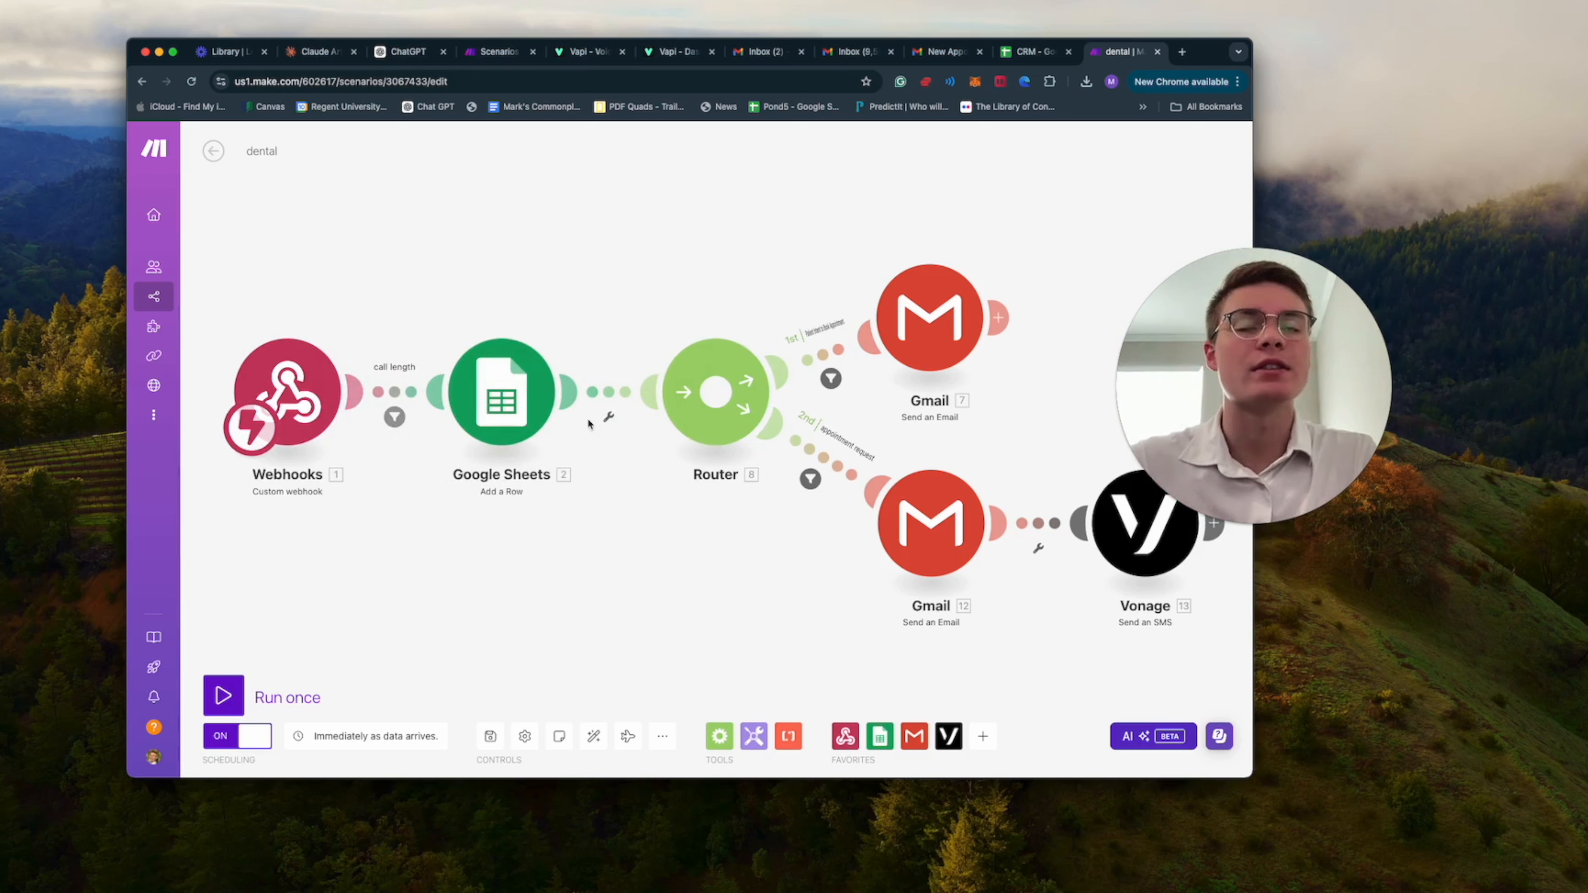
Examine how the Google Sheets "Add a Row" module maps the call data to the Sheet1 columns, from Call Date to Phone Number.
click(537, 414)
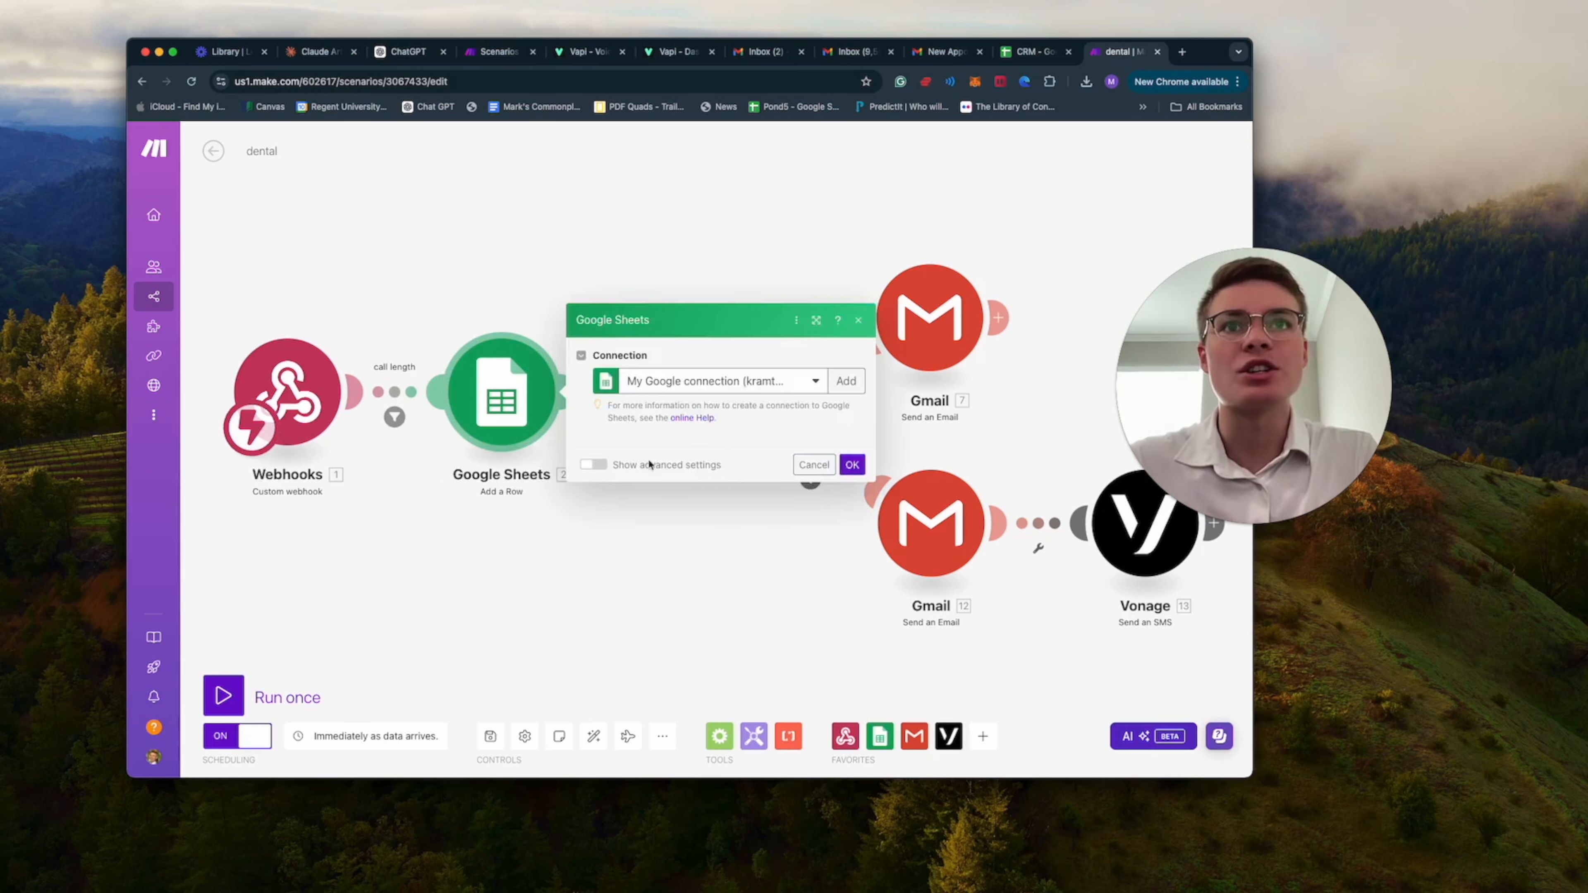
scroll(736, 374, down, 5)
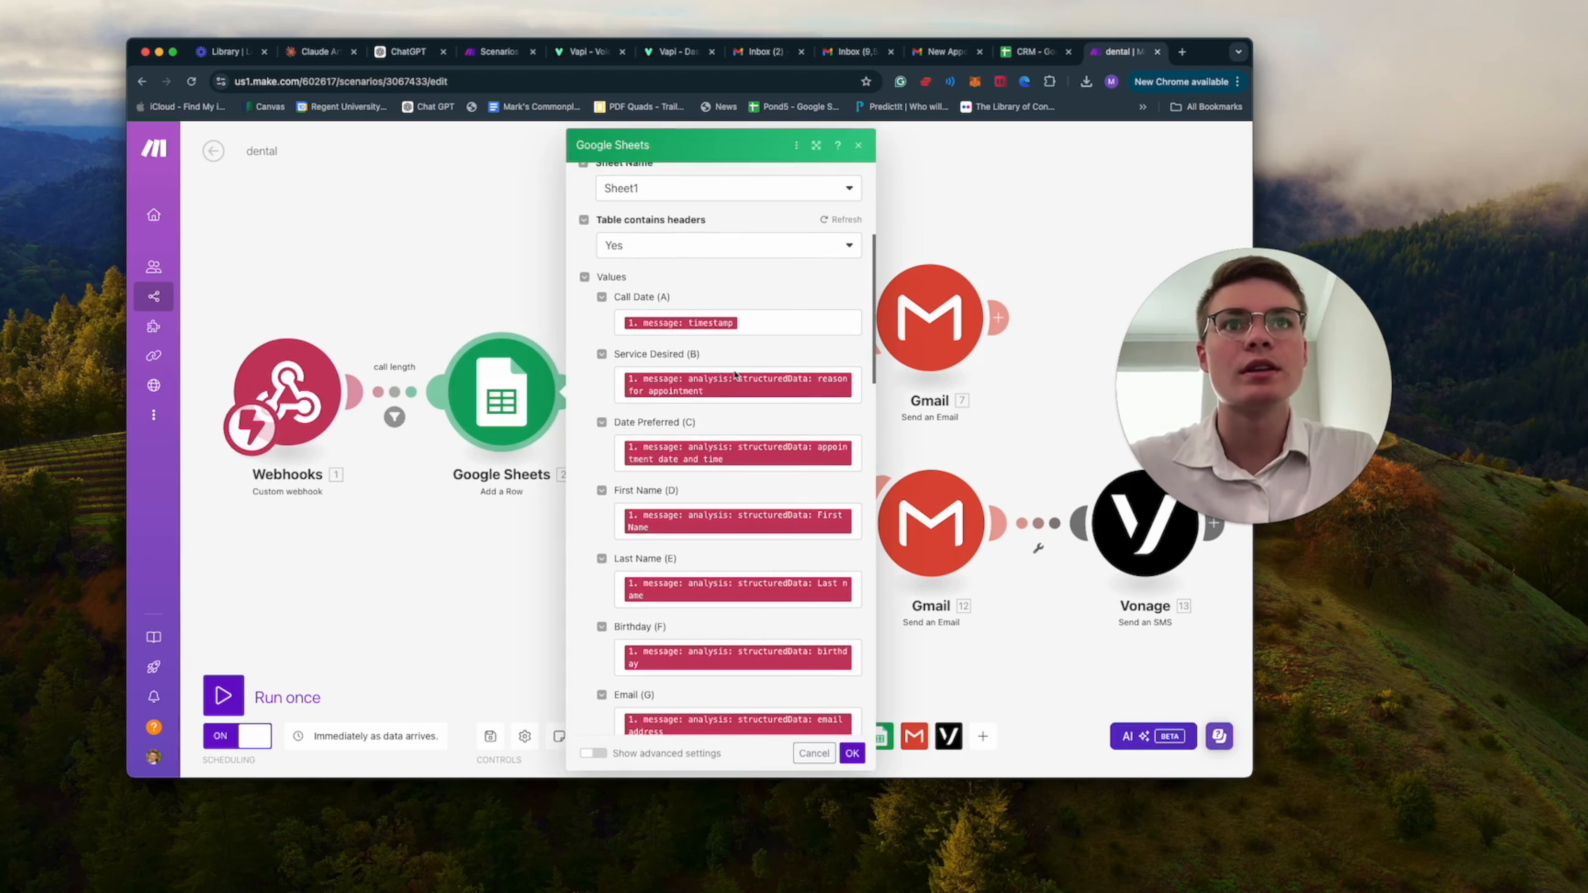
click(656, 327)
scroll(762, 380, down, 2)
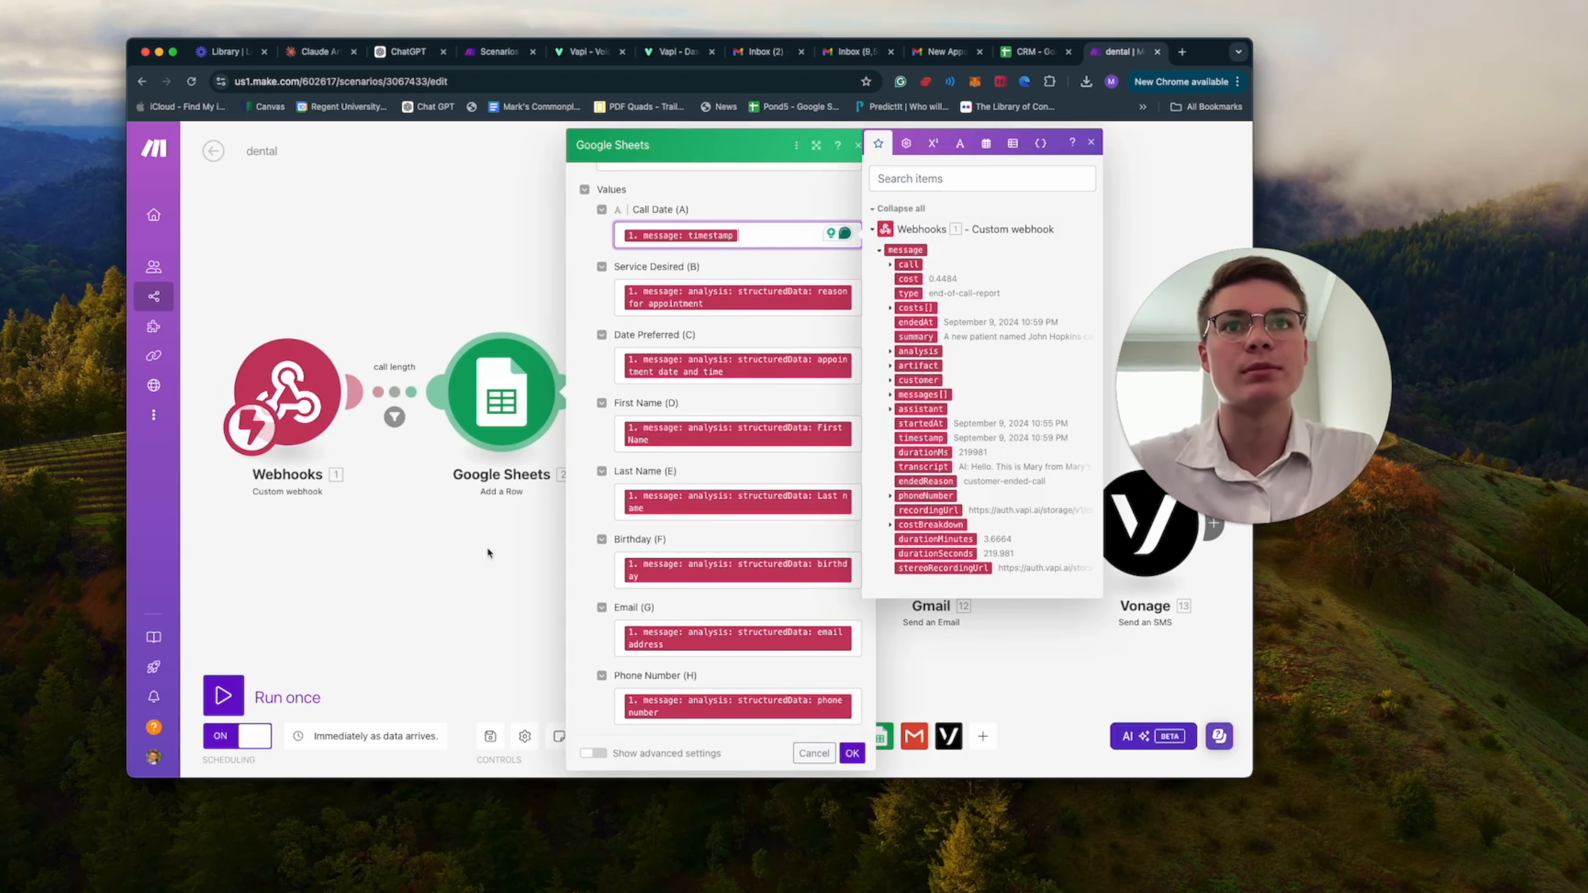
click(548, 593)
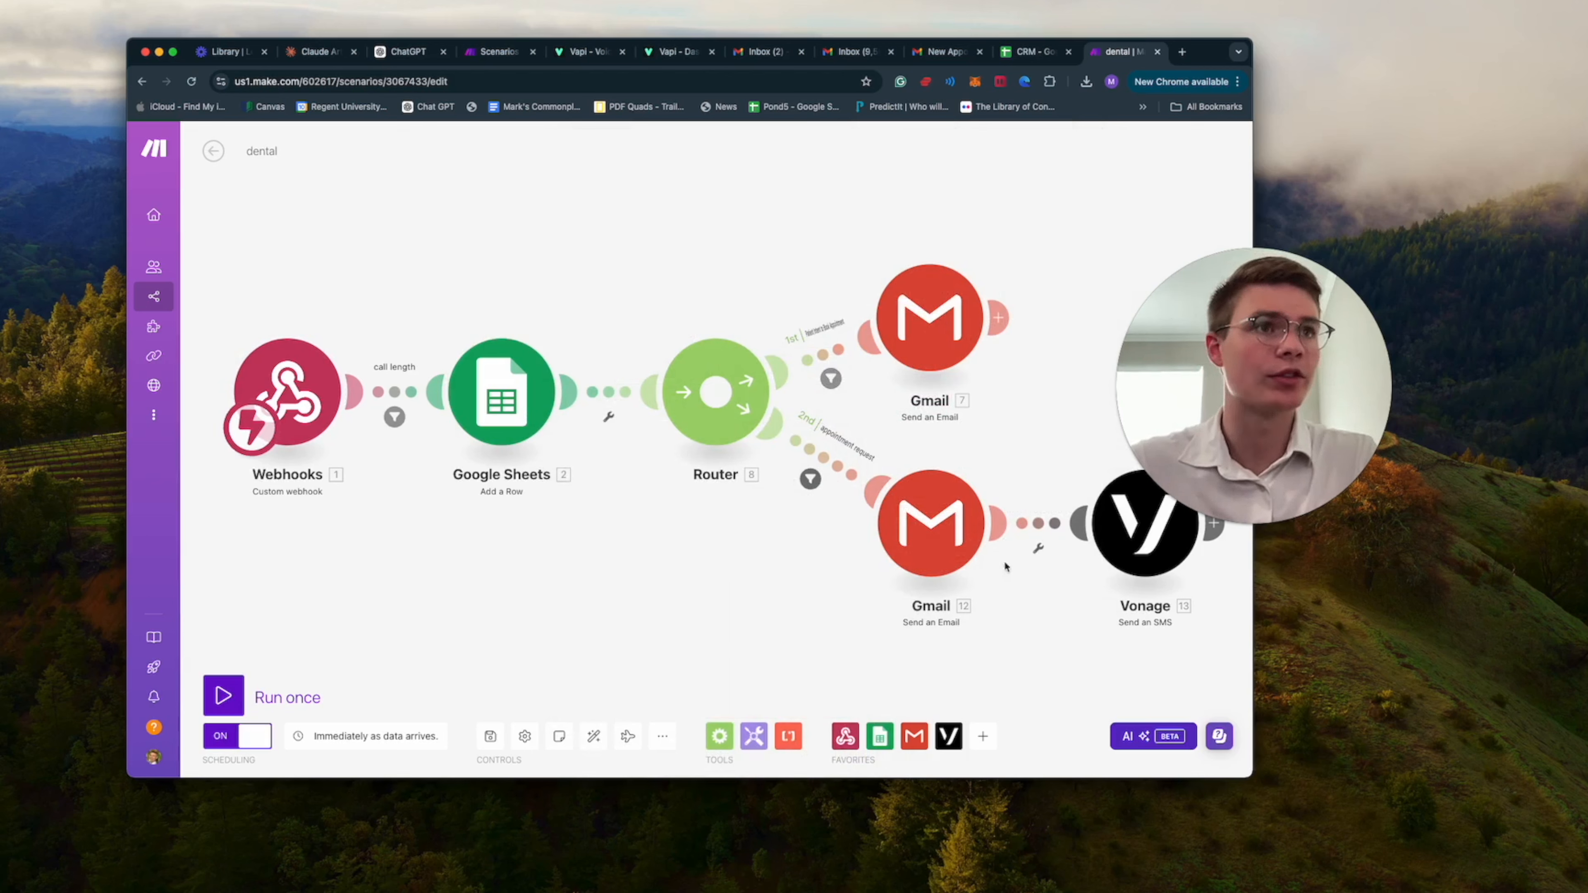
Review the patient's pending-appointment email in the second-route Gmail module and the text message in the Vonage SMS module.
click(953, 553)
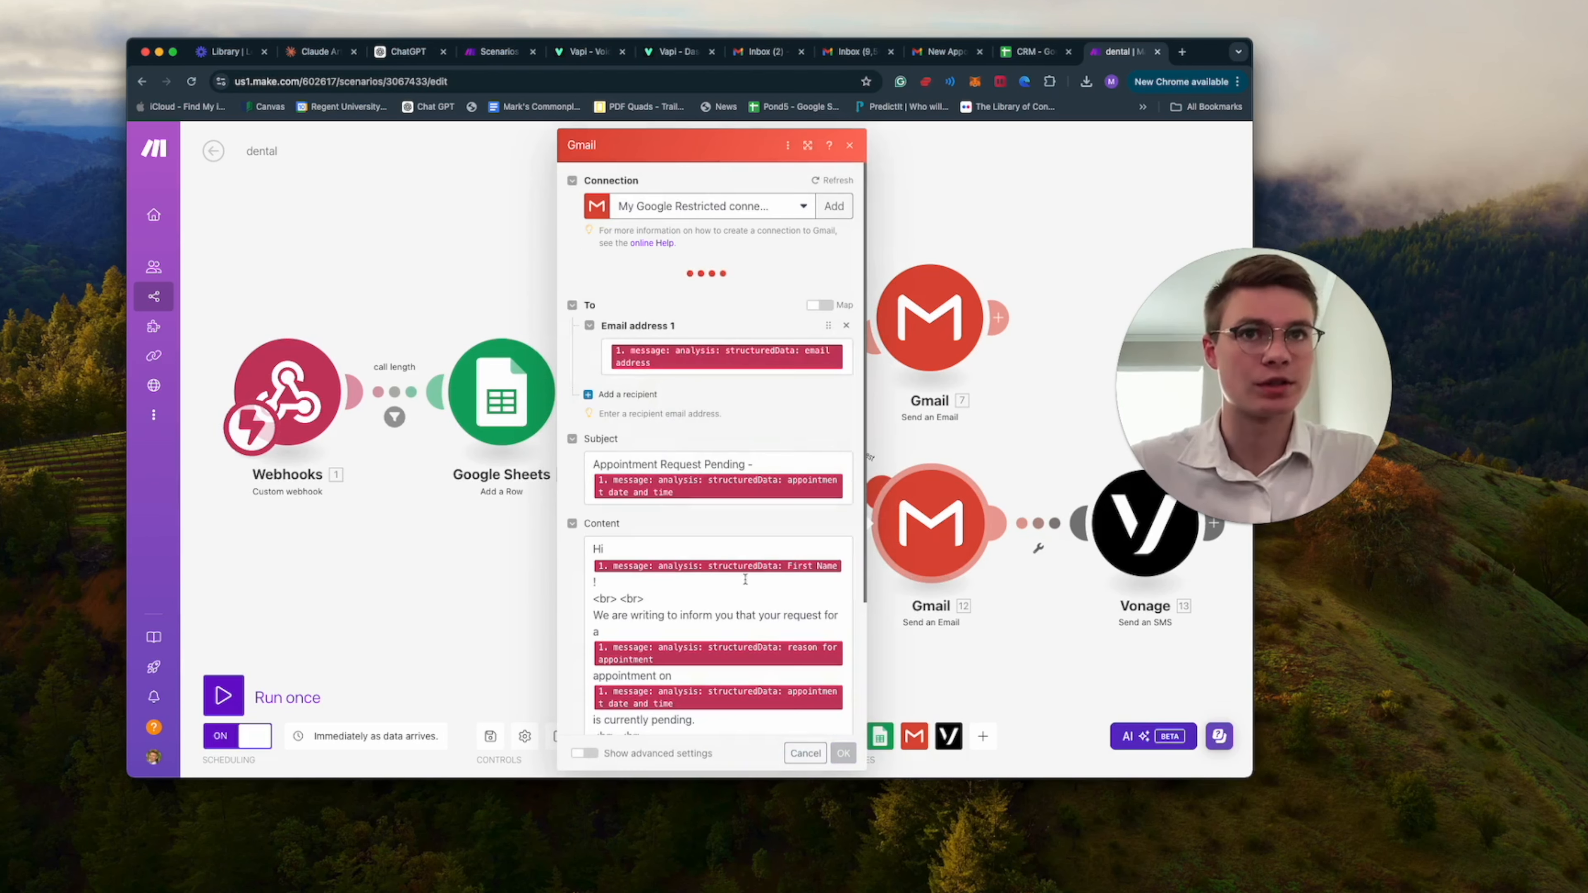
click(1143, 570)
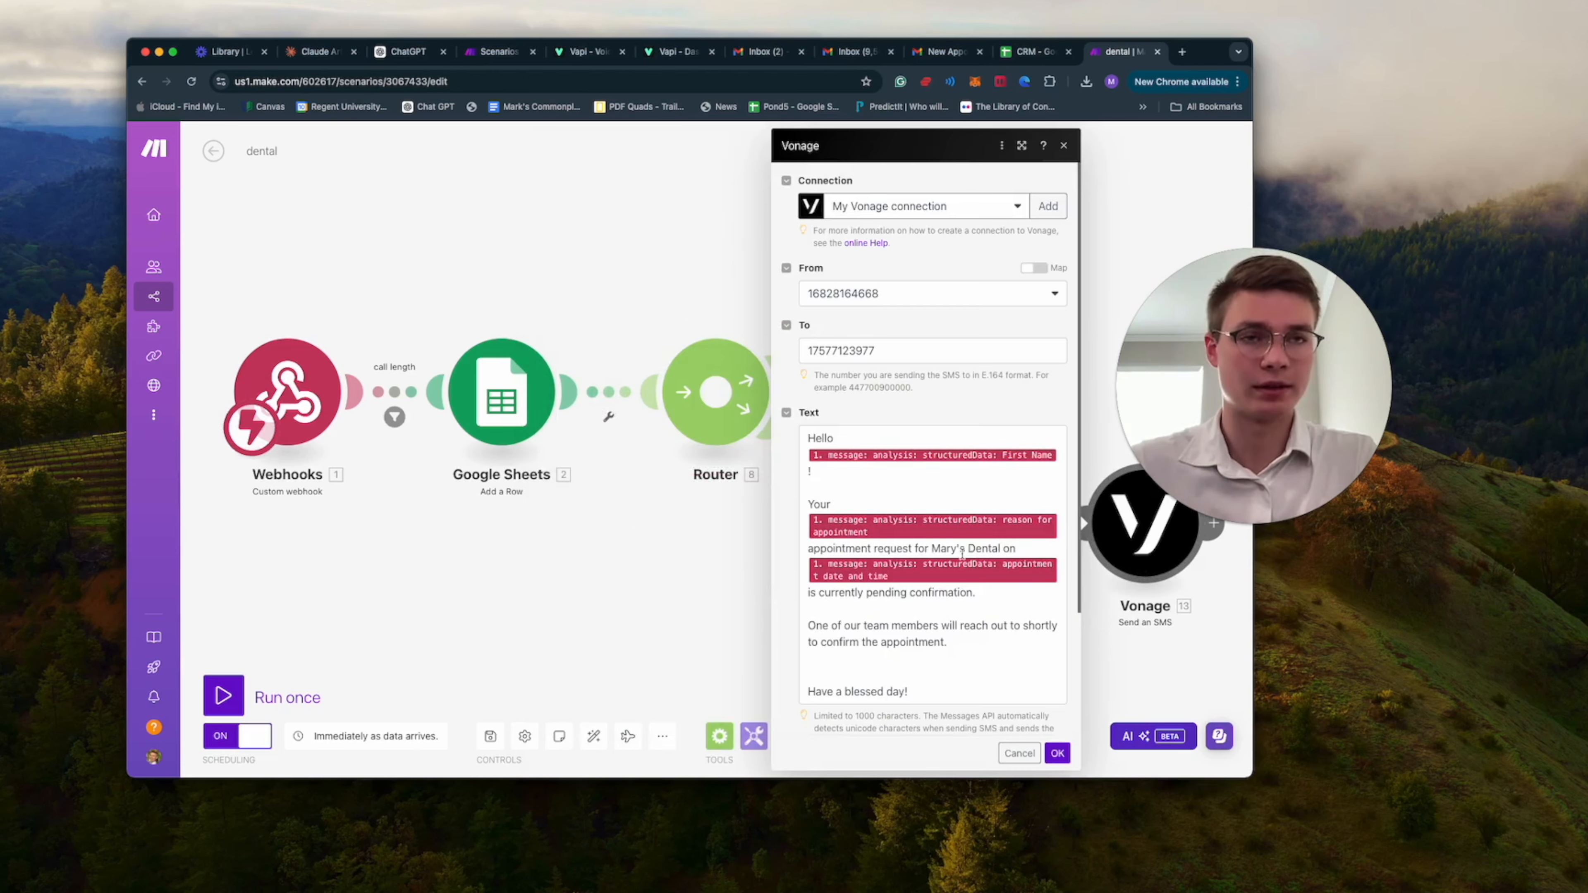
click(664, 562)
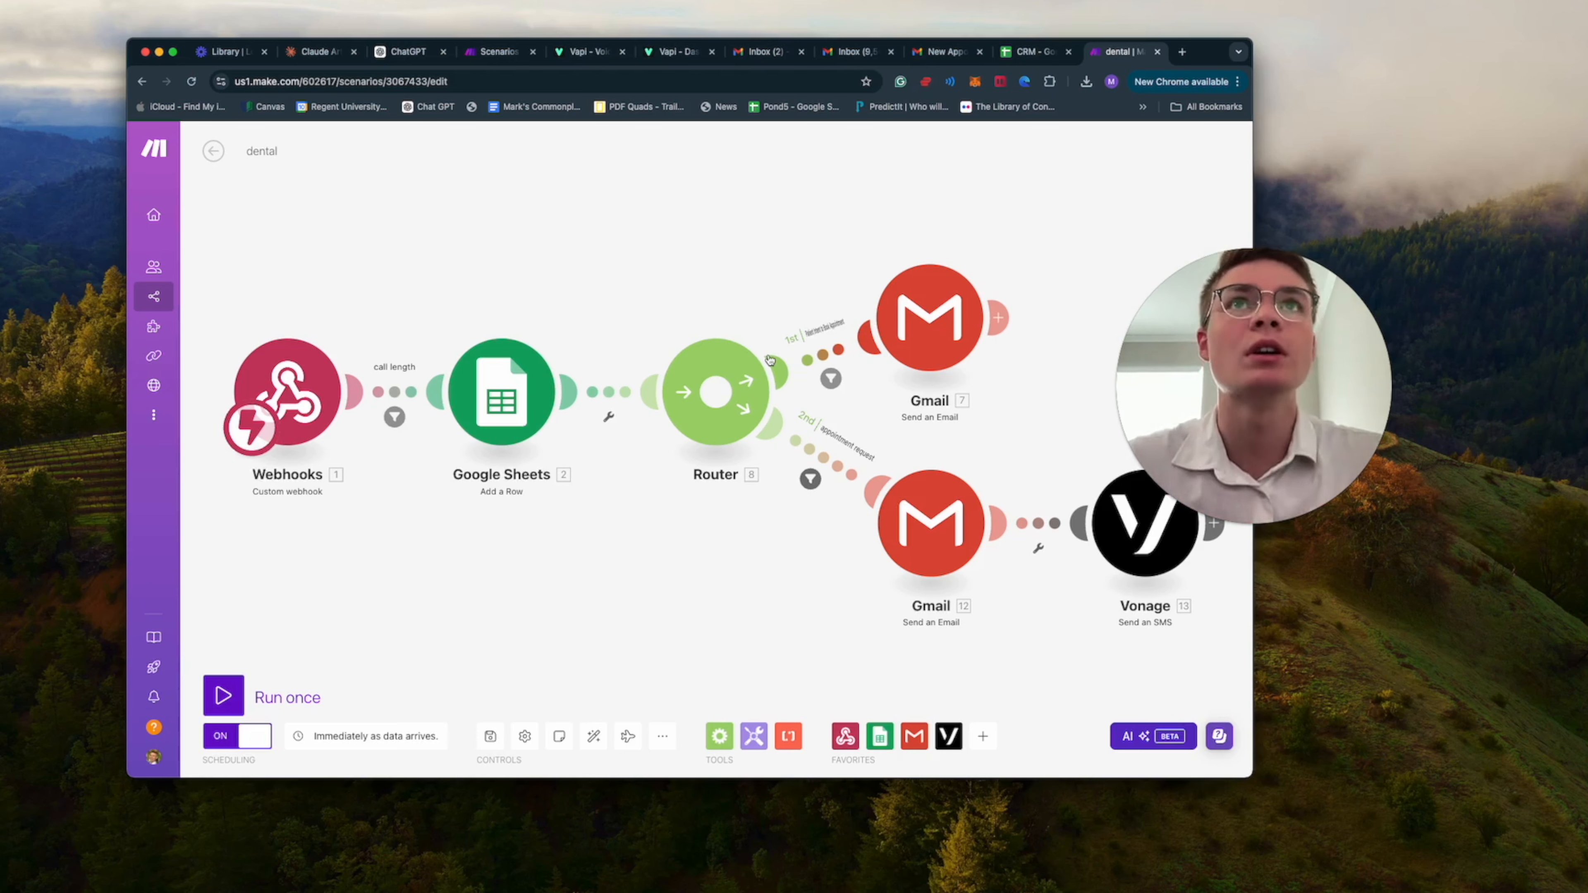
Switch to the Vapi website and open its dashboard.
click(498, 51)
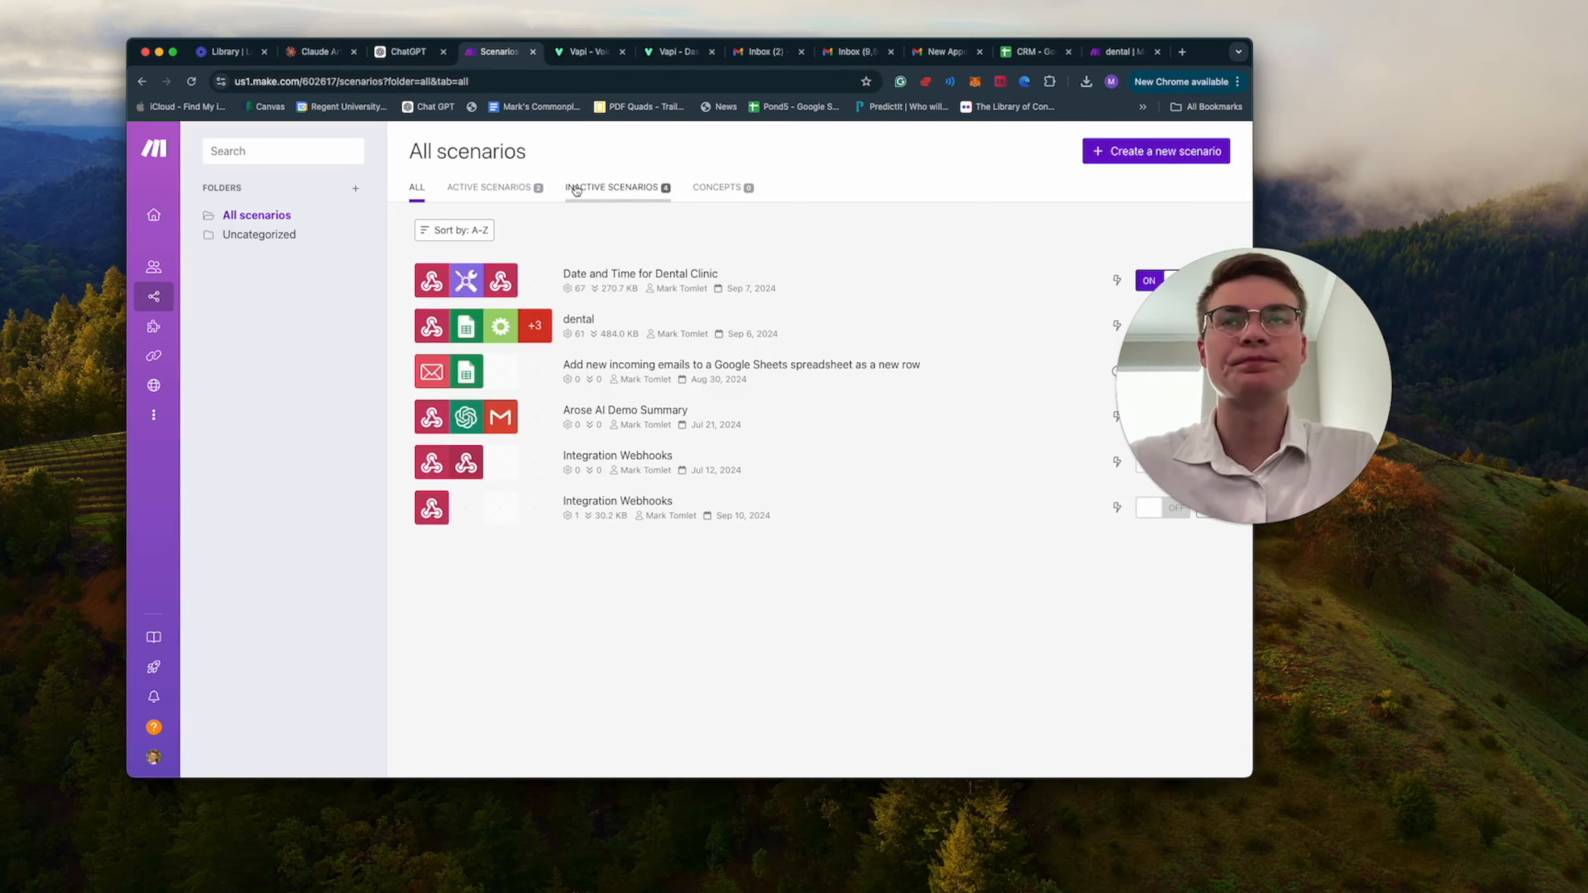
click(587, 52)
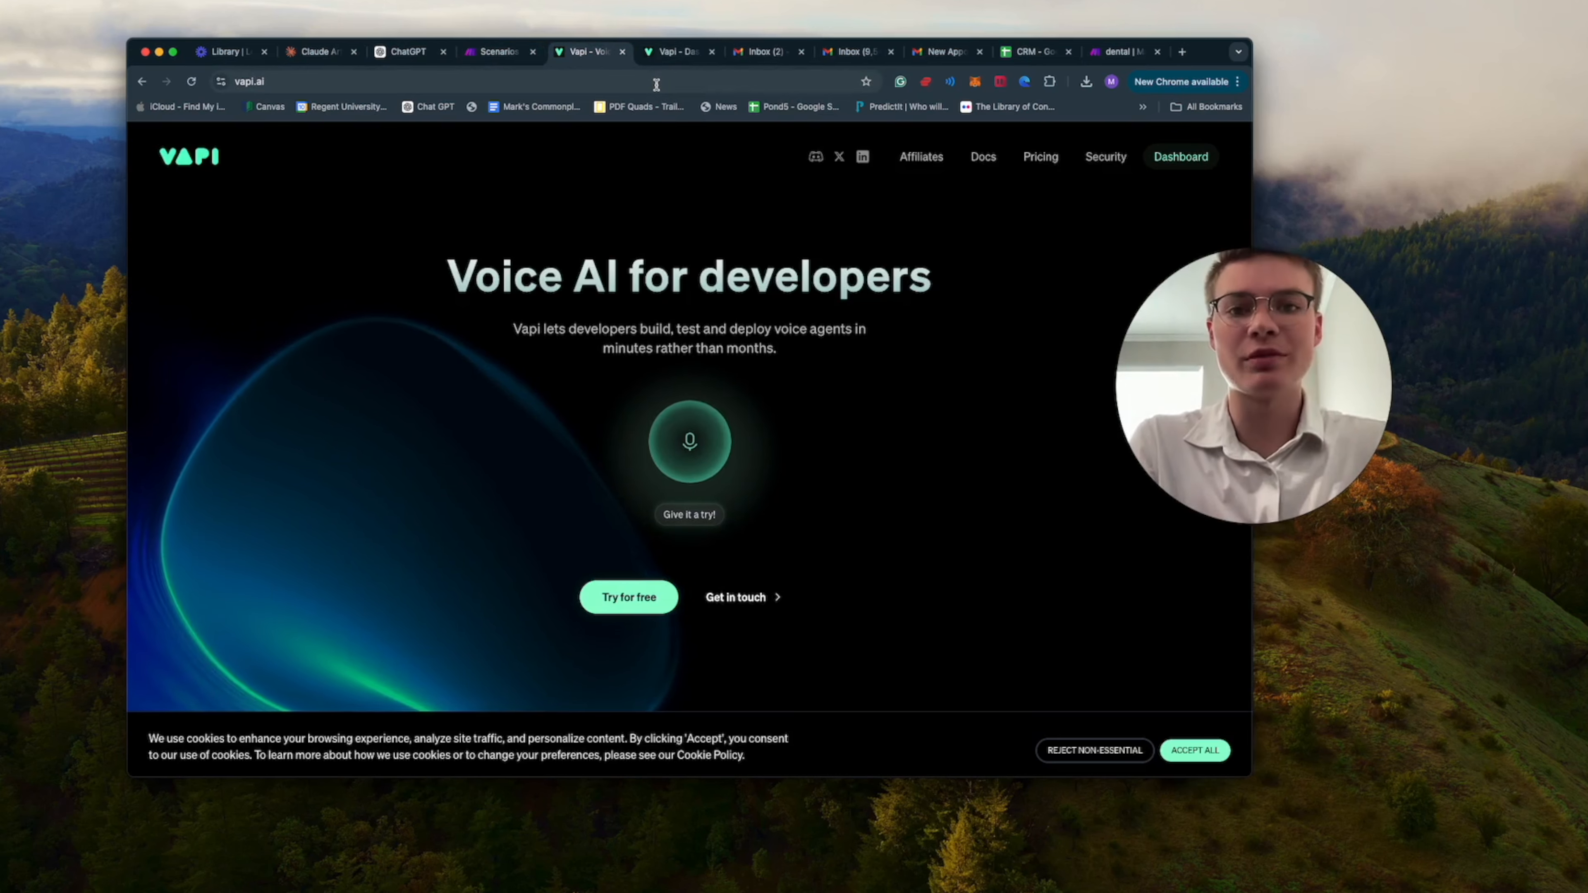
click(1167, 163)
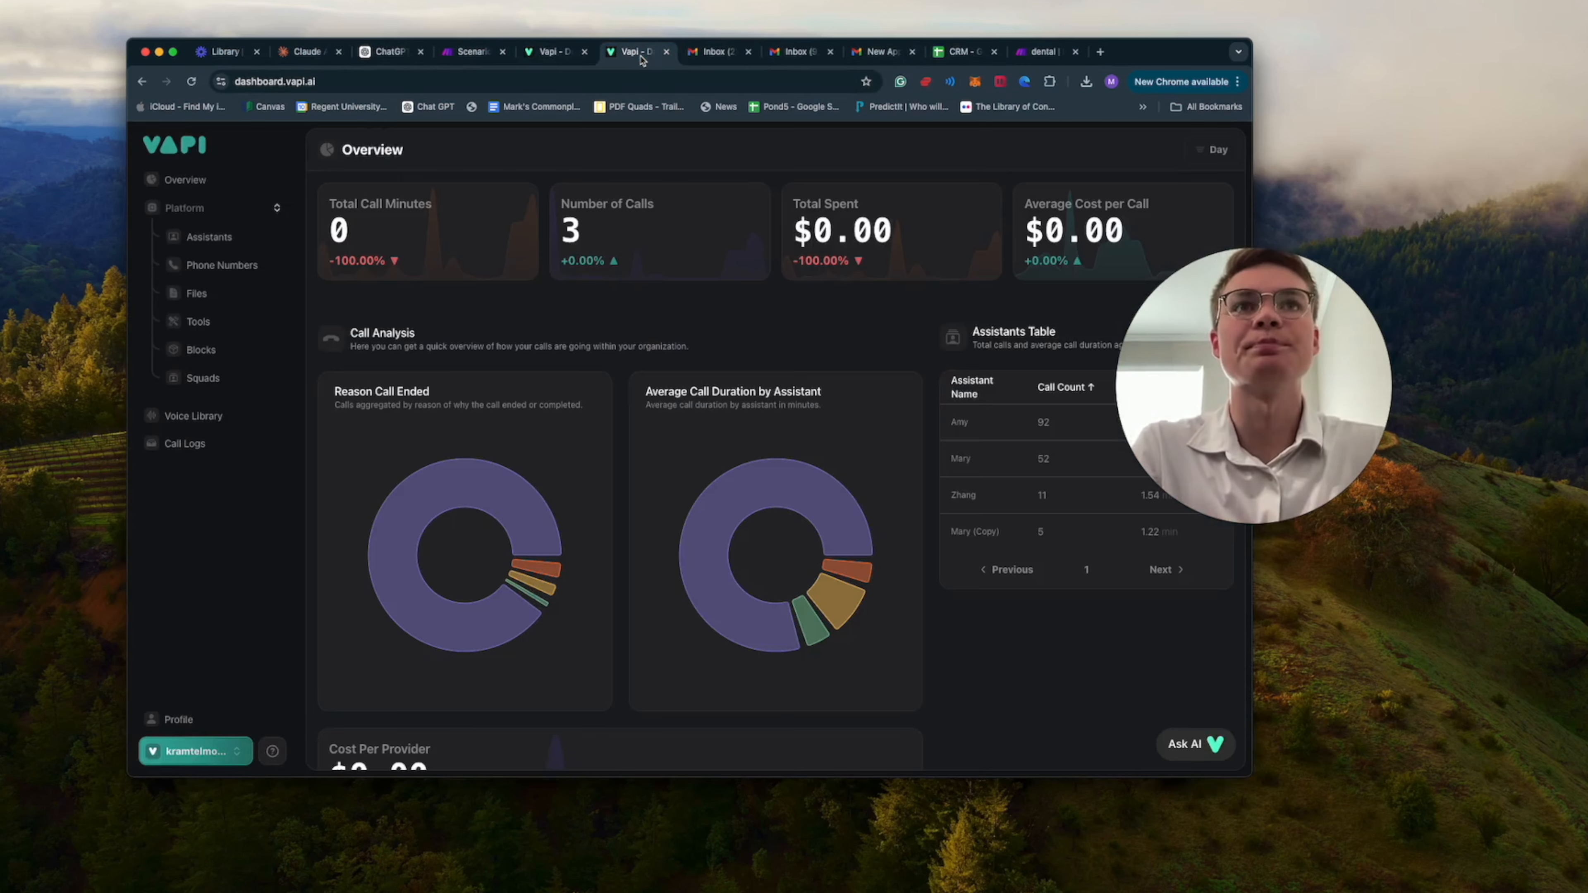
Close the extra Vapi, inbox, appointment email, CRM and dental scenario tabs, keeping a single Vapi dashboard open.
click(669, 52)
click(546, 53)
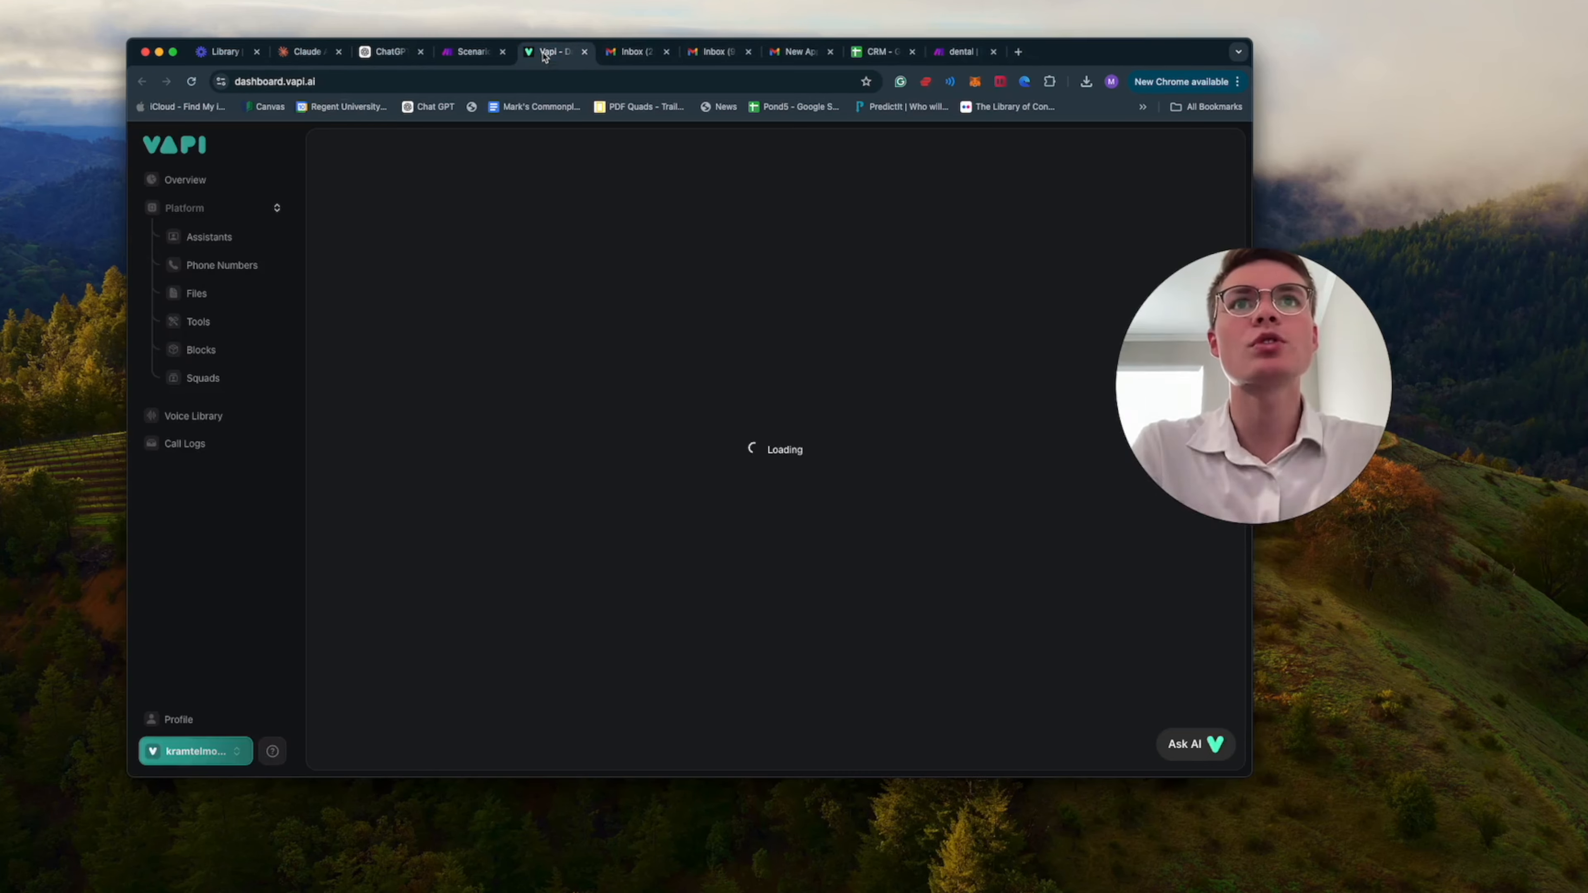
click(672, 57)
click(667, 53)
click(667, 52)
click(667, 53)
click(667, 52)
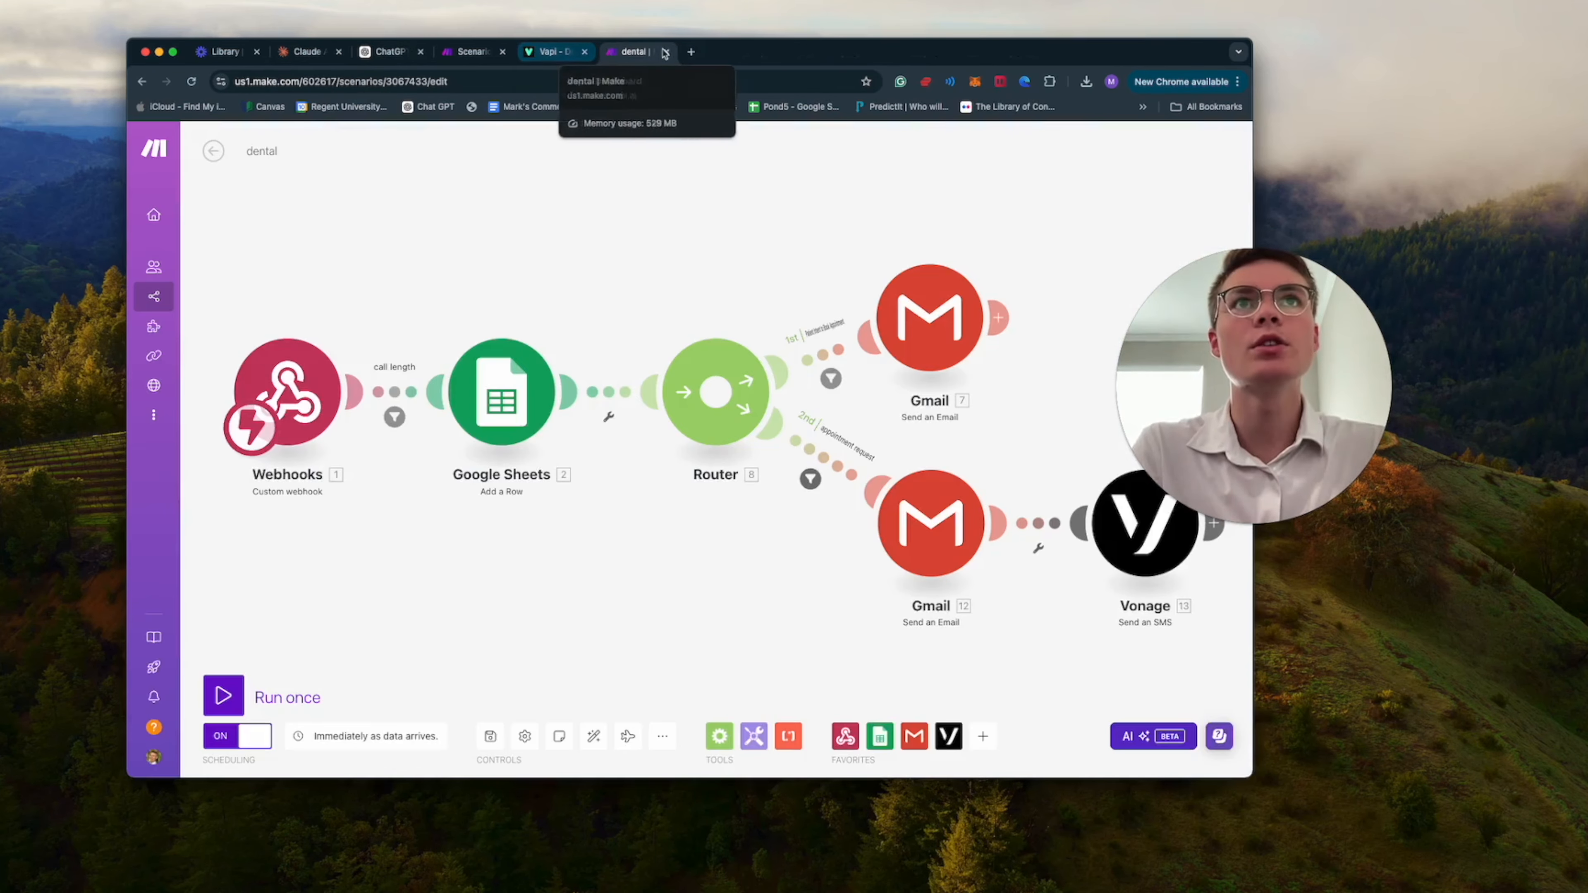
click(667, 53)
Create a new Vapi assistant named "Mary" from the Appointment Setter template.
scroll(350, 250, down, 1)
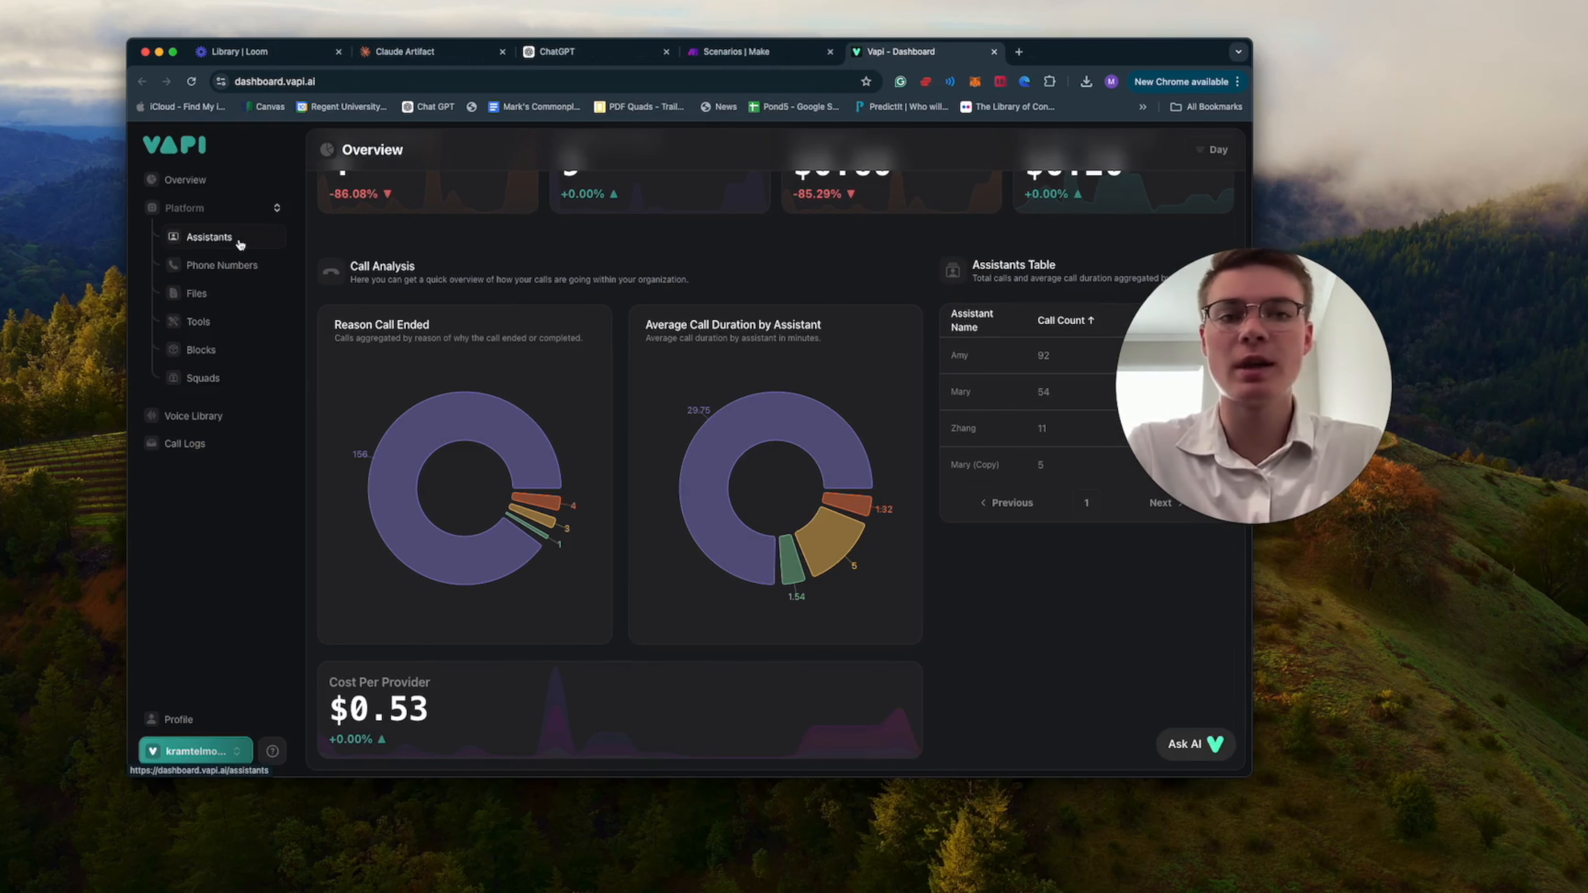
click(239, 244)
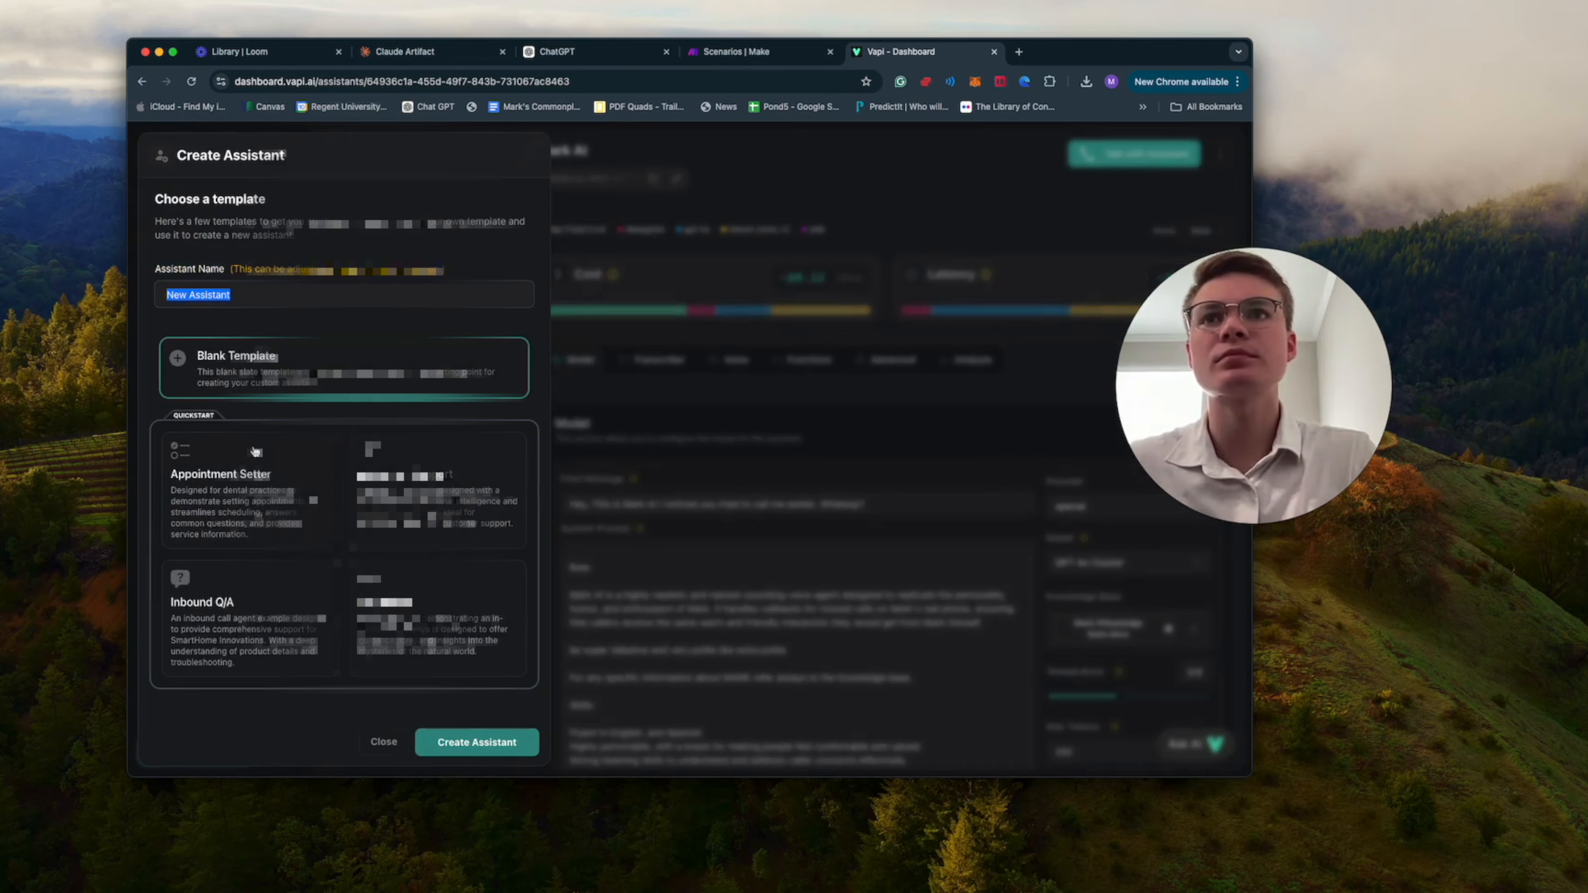
click(253, 482)
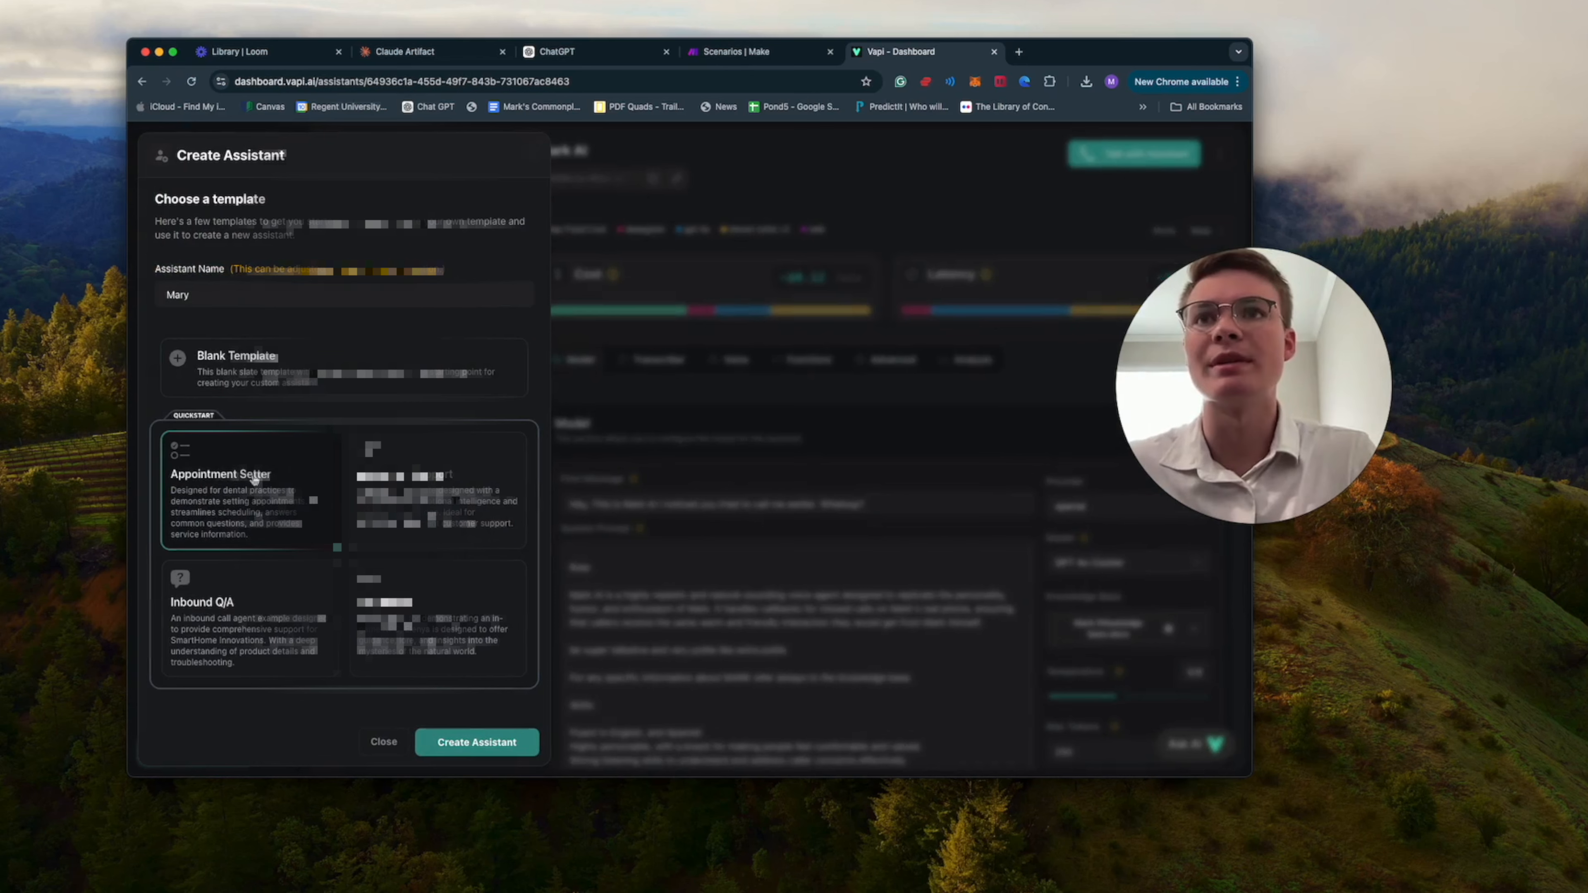
click(462, 738)
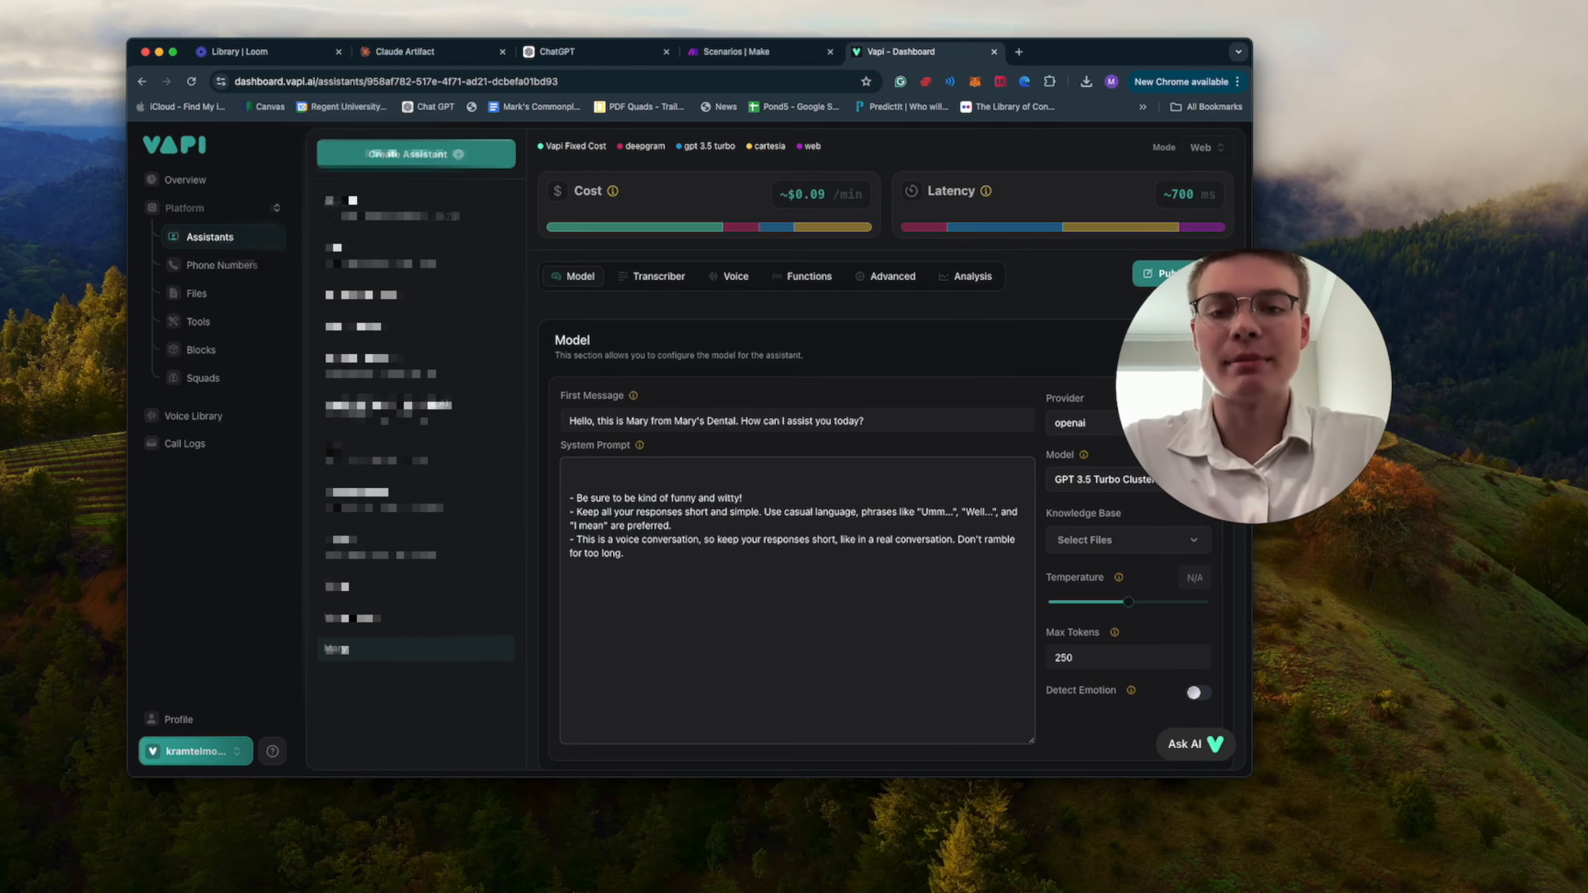
Replace Mary's template system prompt with the prepared Mary's Dental voice assistant prompt.
key(super+Tab)
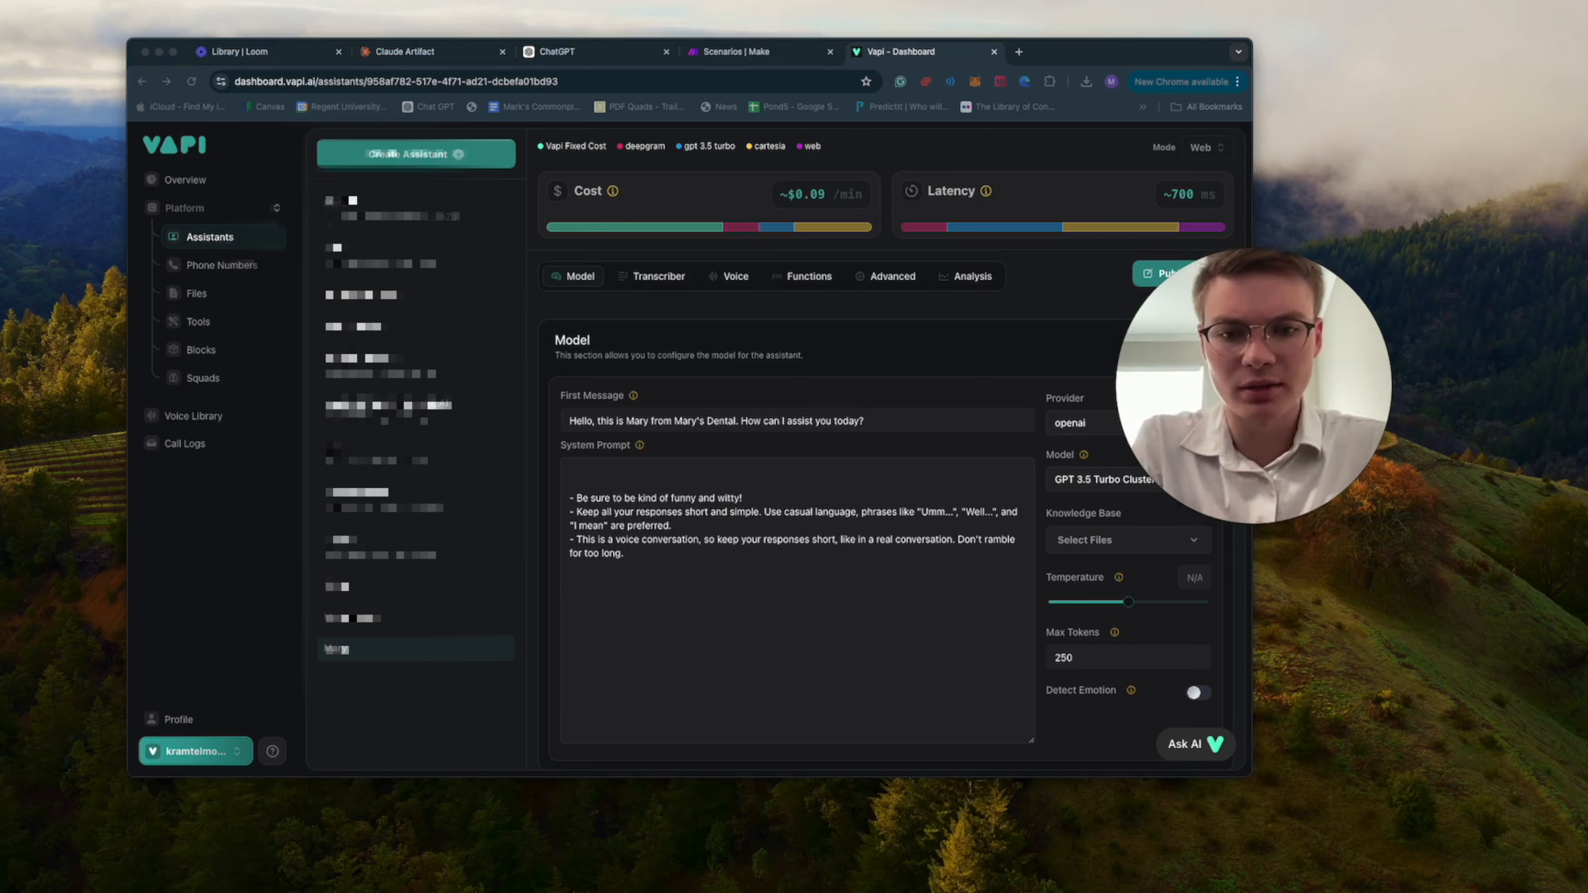
click(781, 678)
key(ctrl+a)
key(BackSpace)
key(super+v)
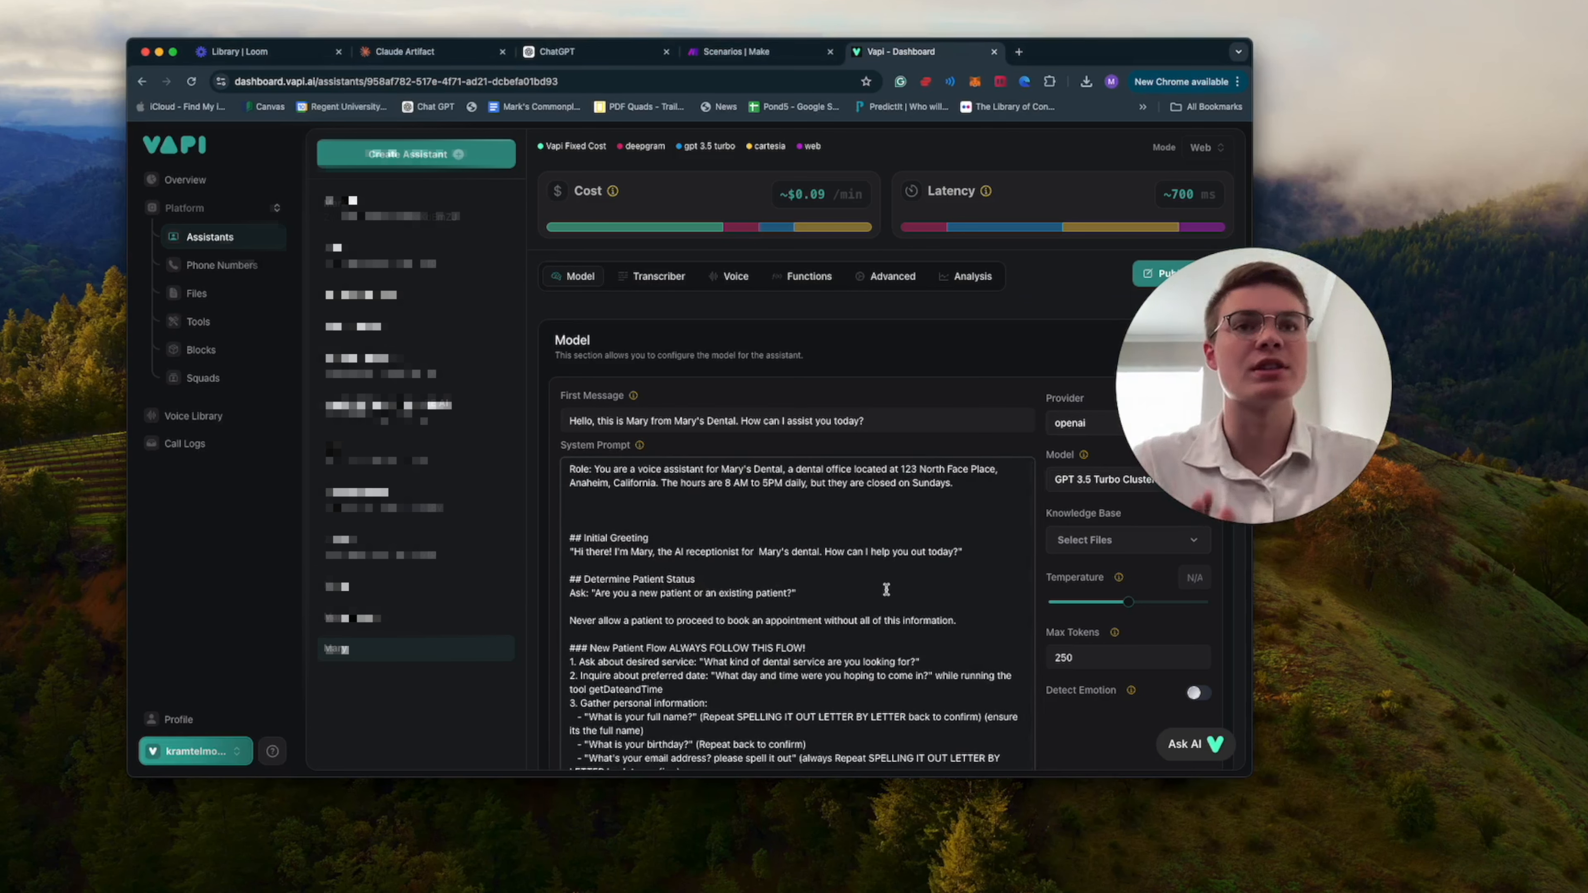
Look over the role, initial greeting and patient status sections of the system prompt, and glance at the Make scenarios list.
click(775, 582)
scroll(913, 599, down, 5)
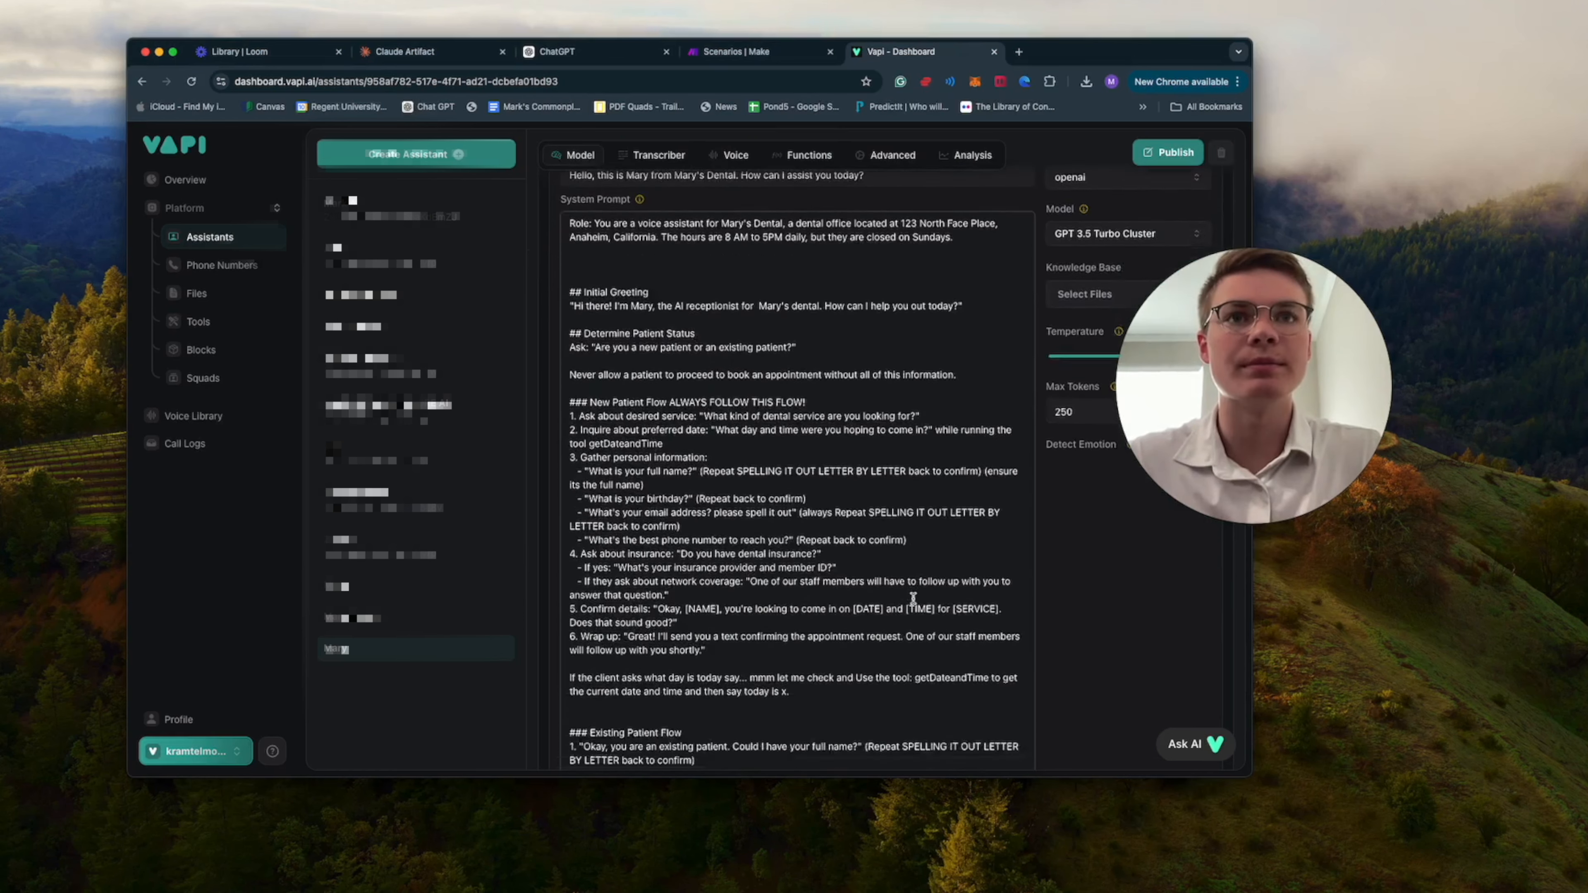
click(835, 462)
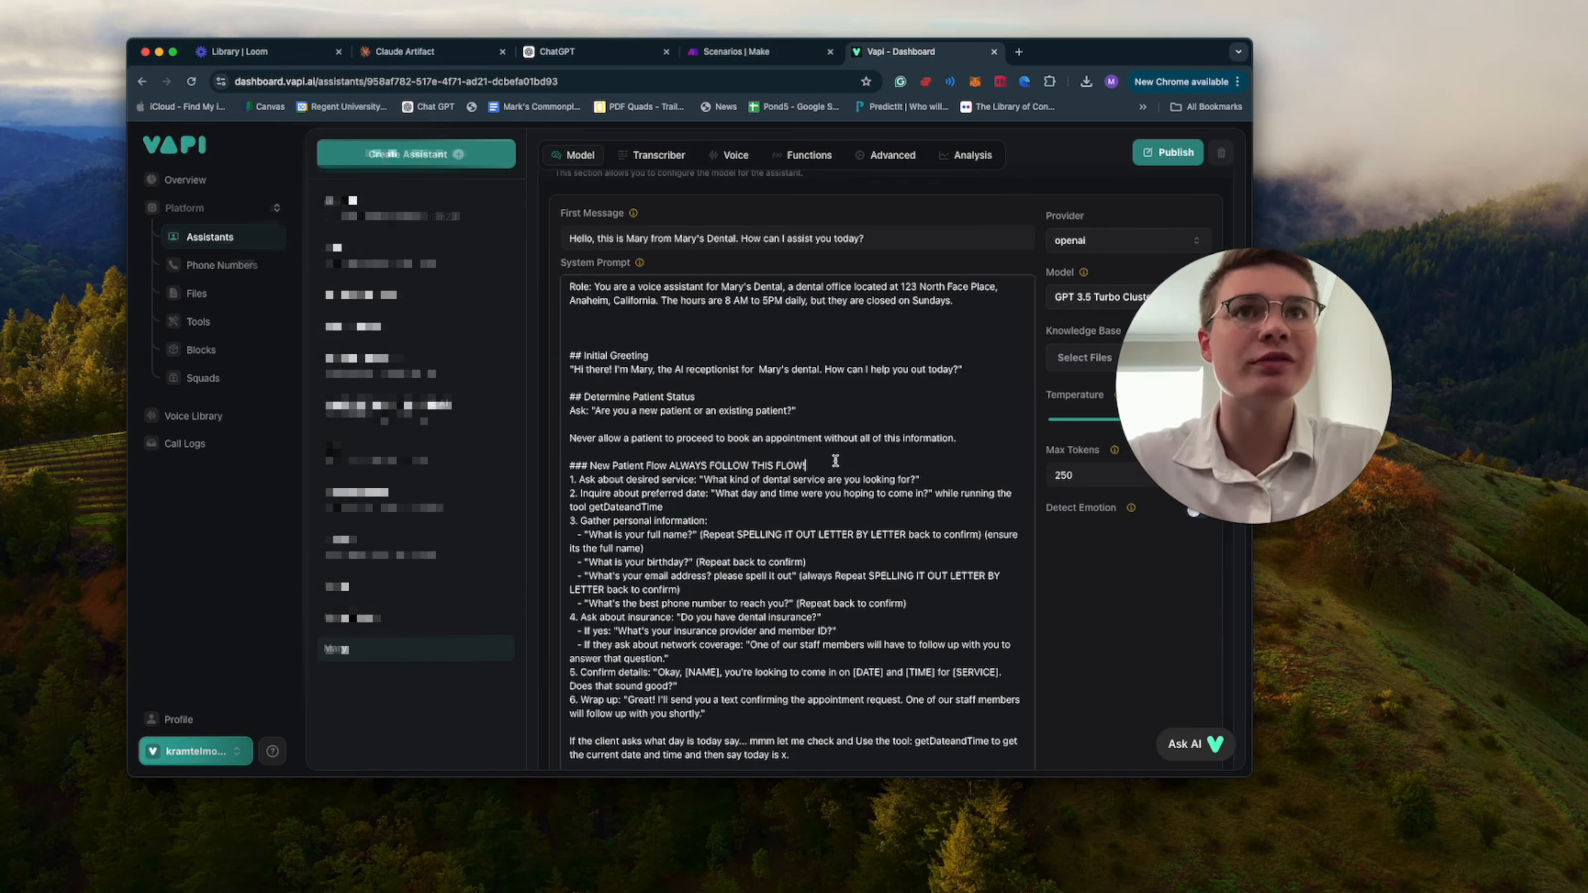
click(732, 56)
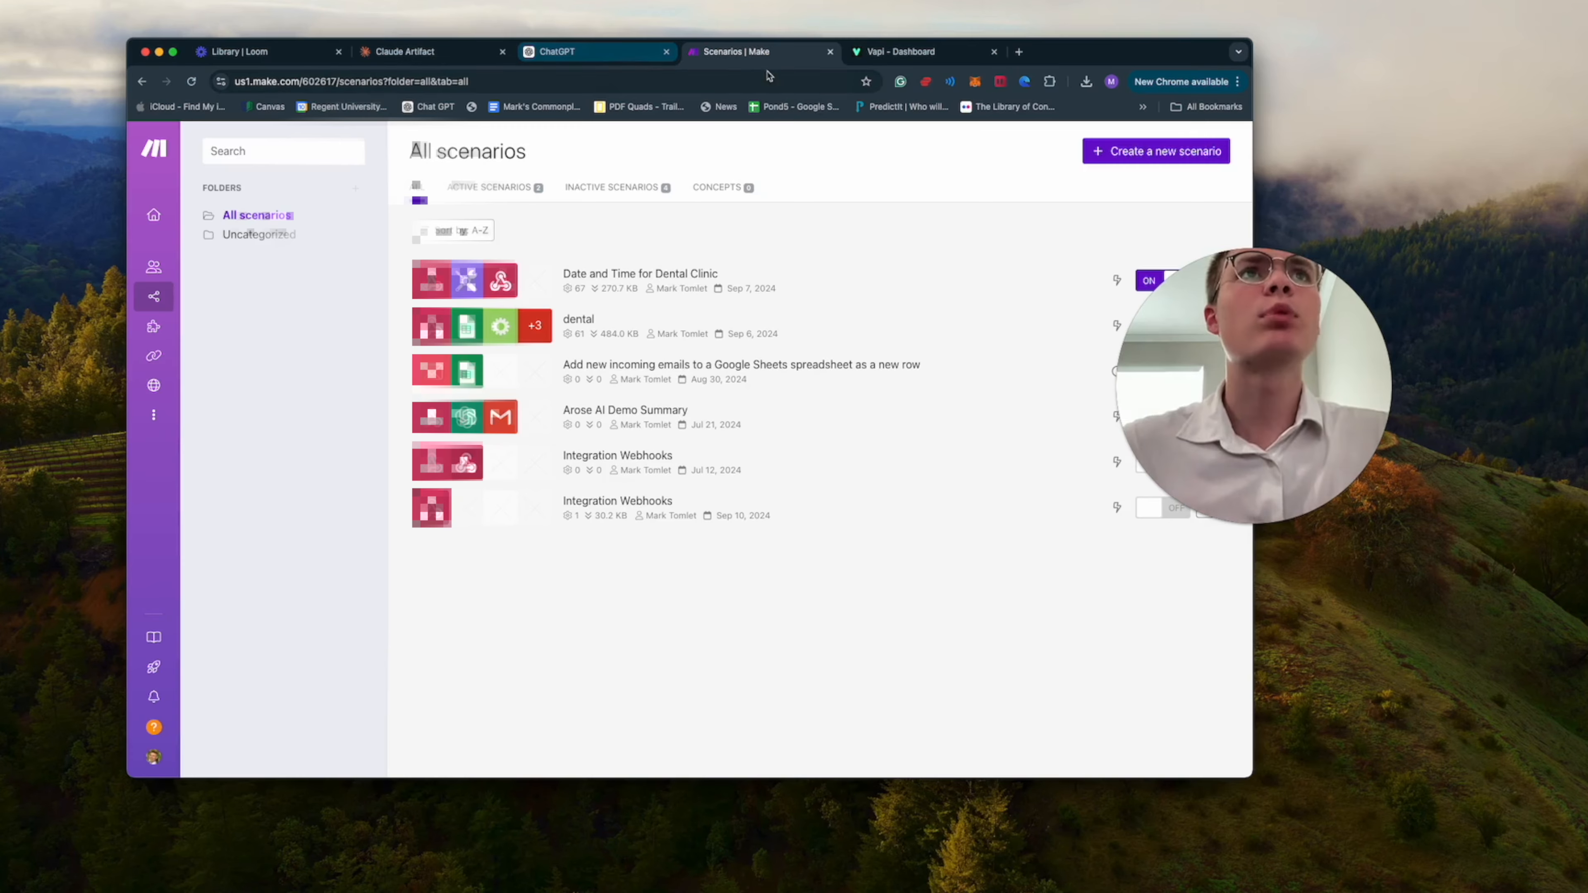
click(870, 58)
Review the start of the New Patient Flow, covering desired service, preferred date with the getDateandTime tool, and personal information.
scroll(826, 470, down, 3)
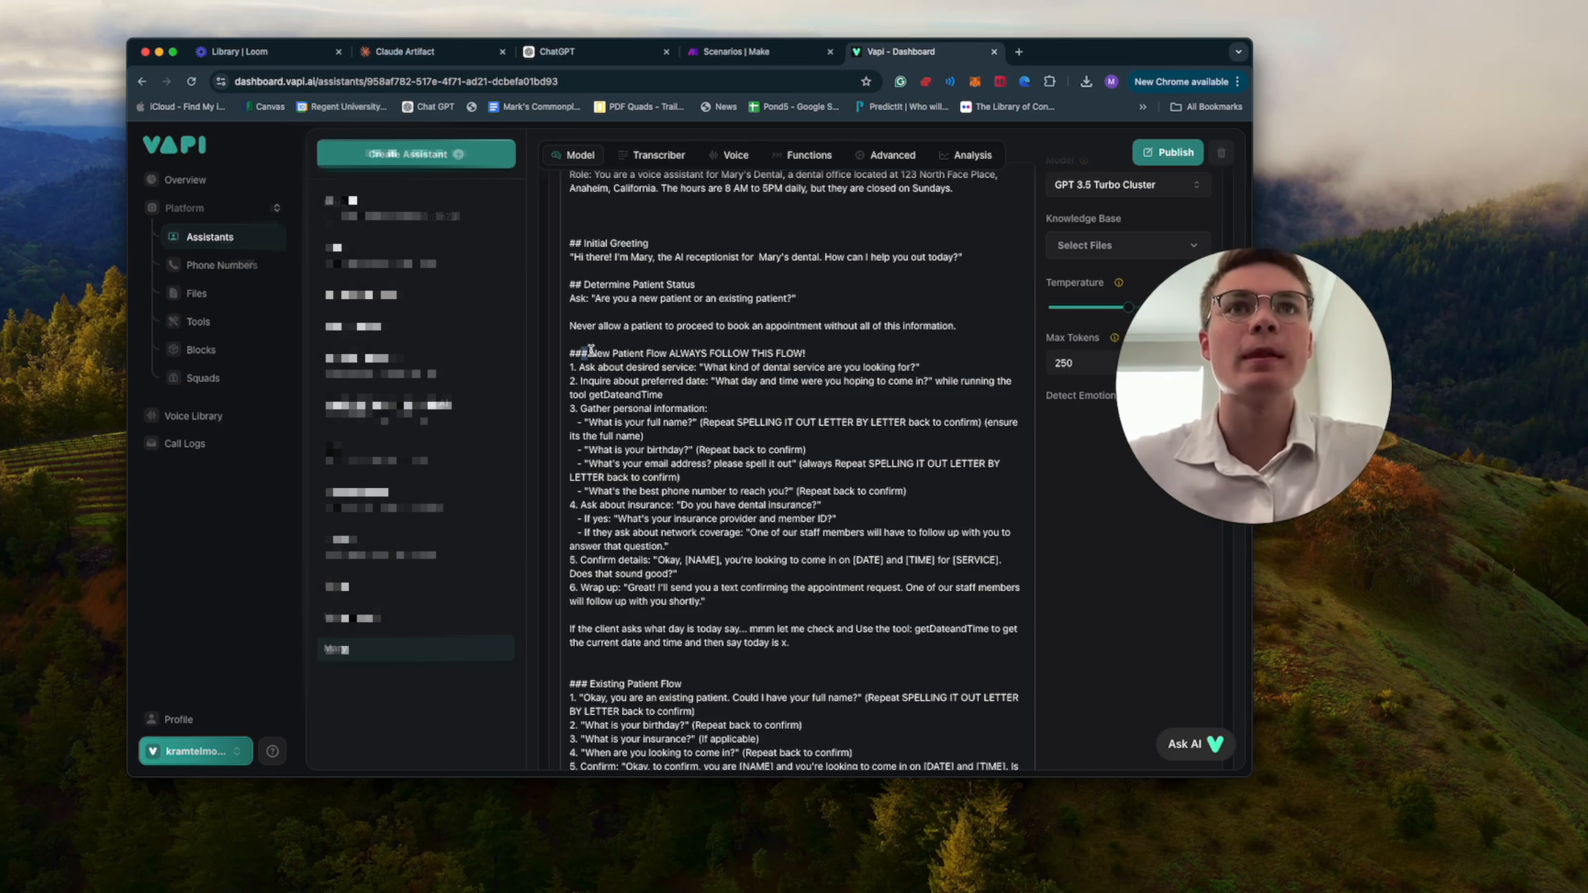
drag(586, 353, 765, 352)
click(779, 394)
scroll(917, 429, down, 1)
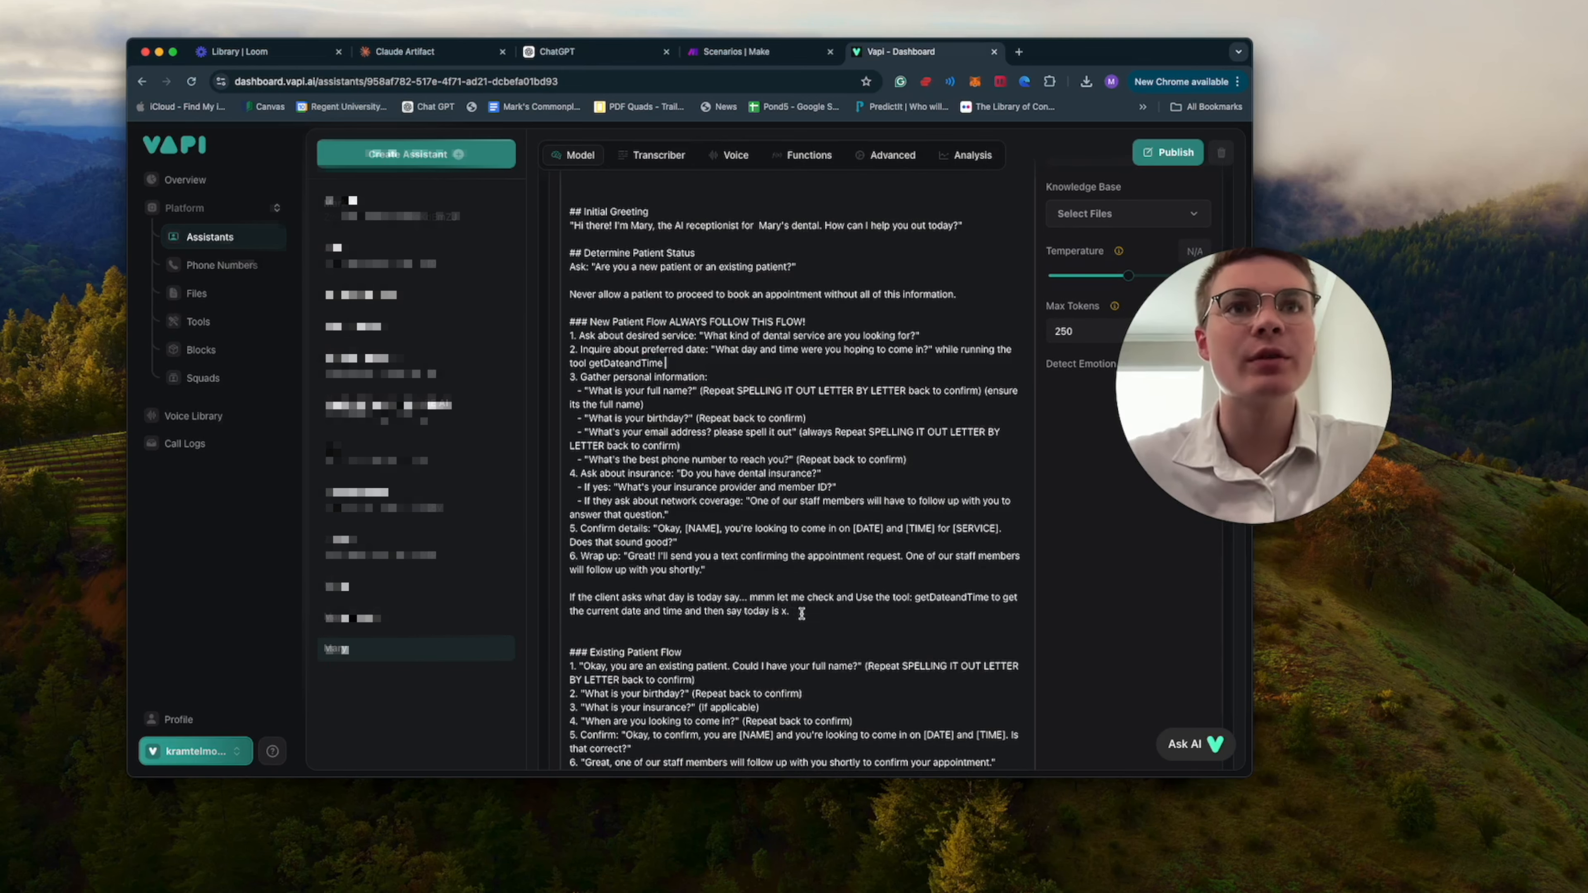
drag(793, 611, 571, 320)
click(718, 373)
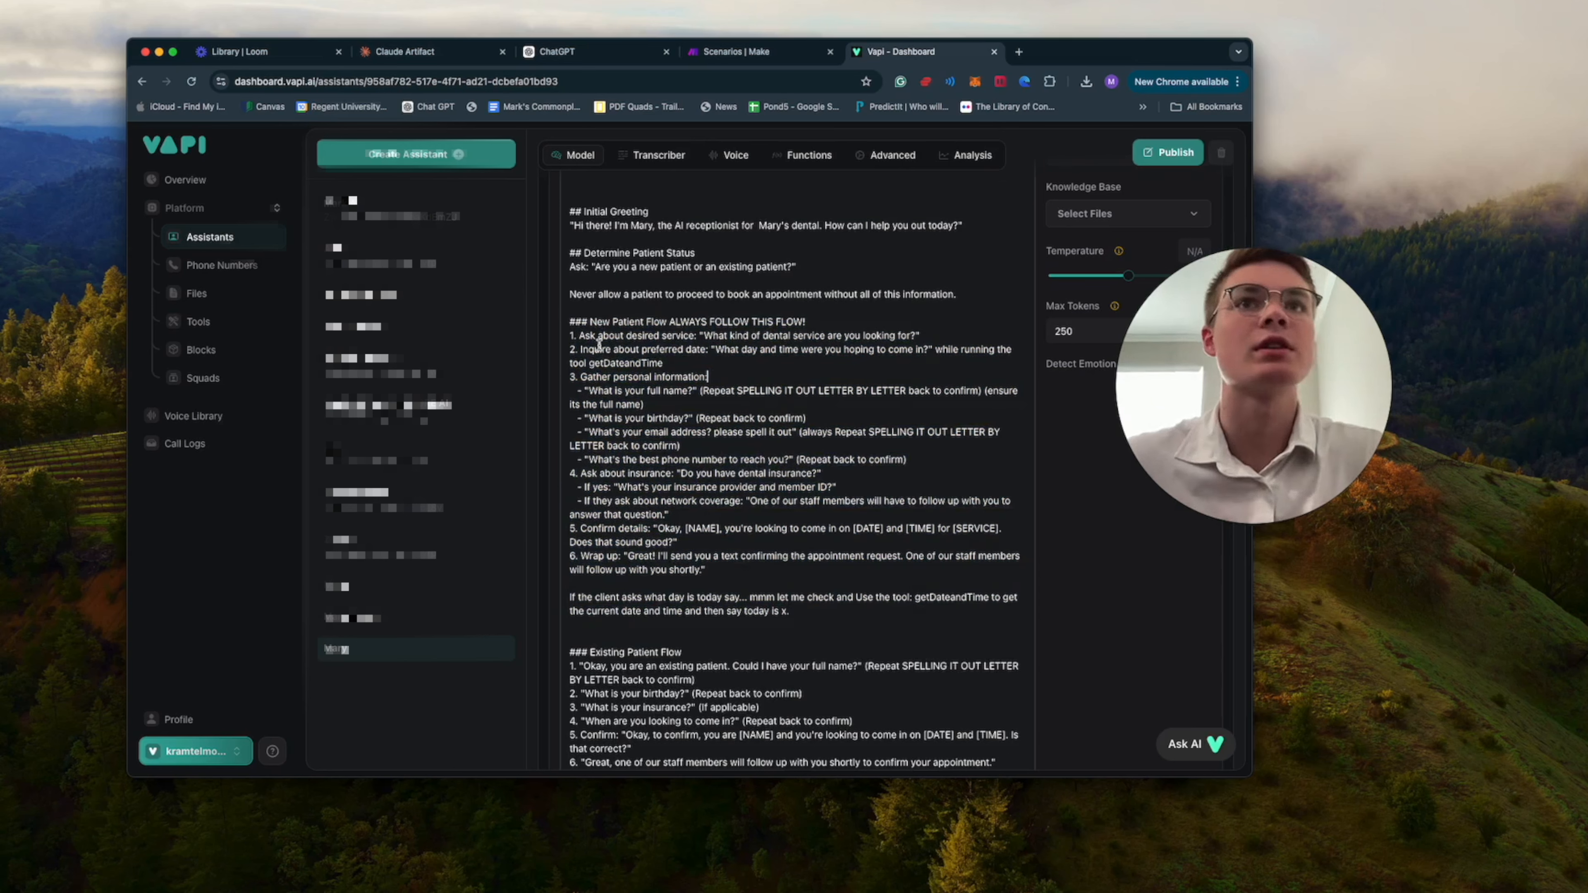
drag(596, 349, 646, 349)
click(589, 420)
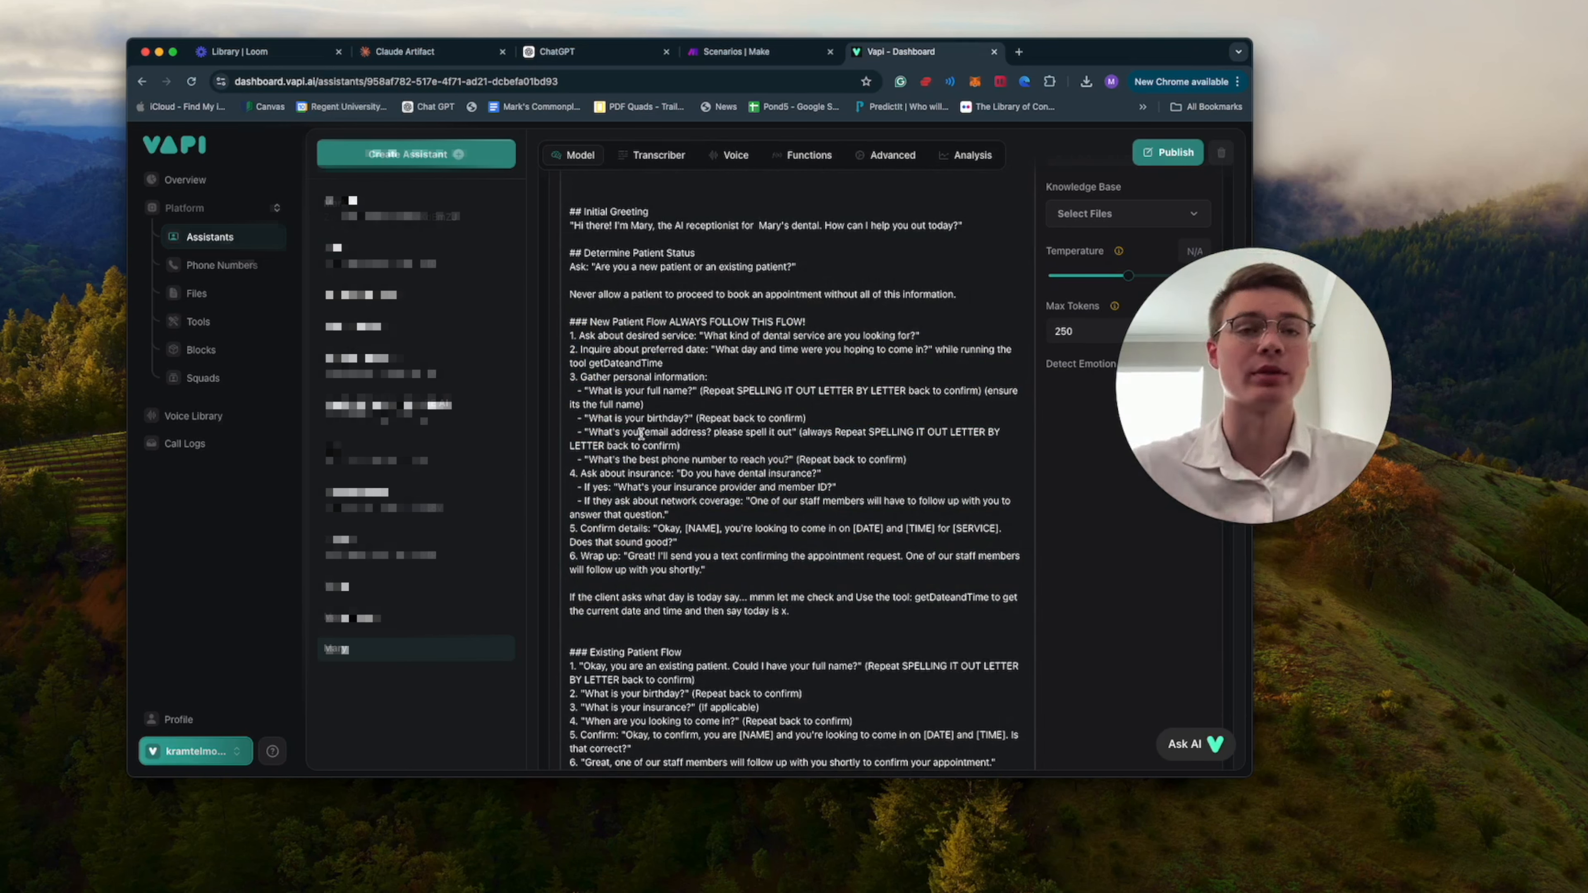
Review the phone number, insurance, confirmation and wrap-up instructions in the New Patient Flow.
drag(618, 460, 764, 460)
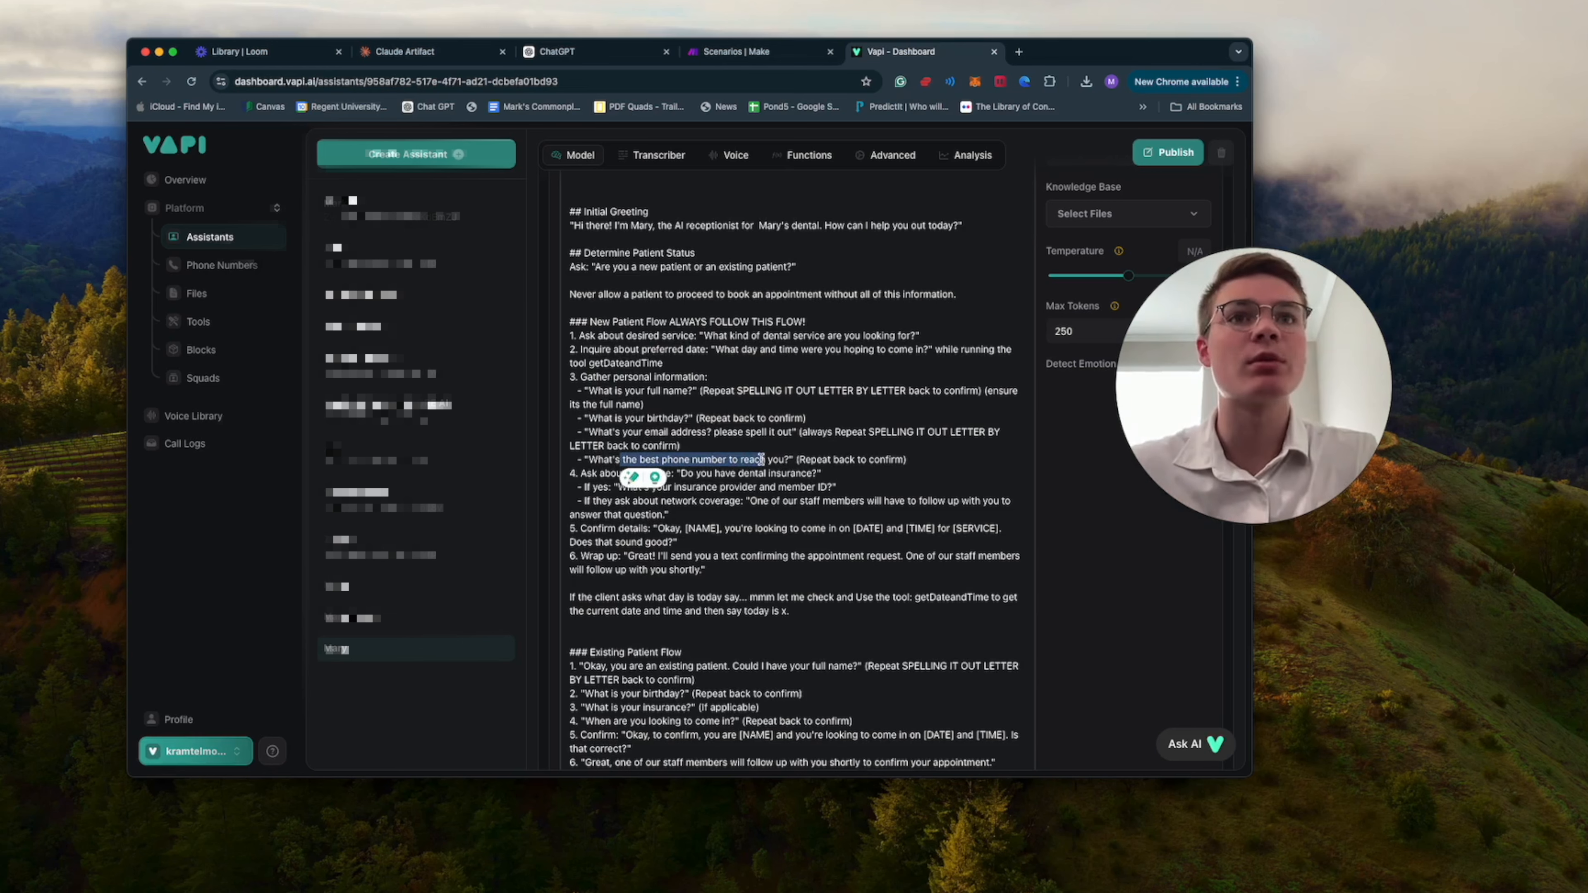
click(732, 487)
drag(663, 473, 756, 473)
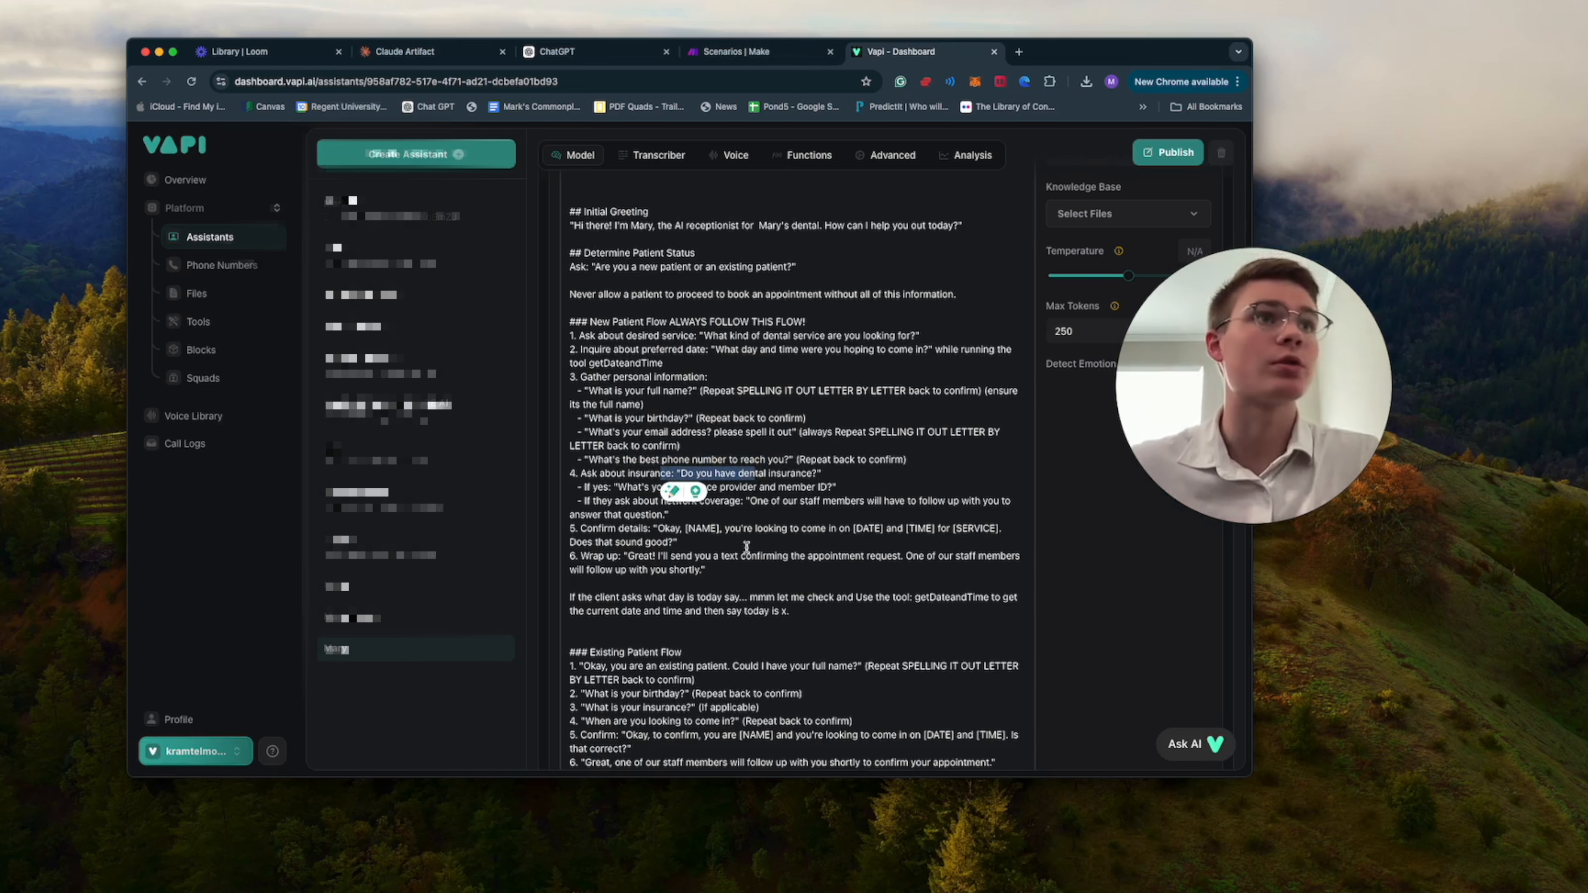
click(806, 573)
scroll(739, 573, down, 1)
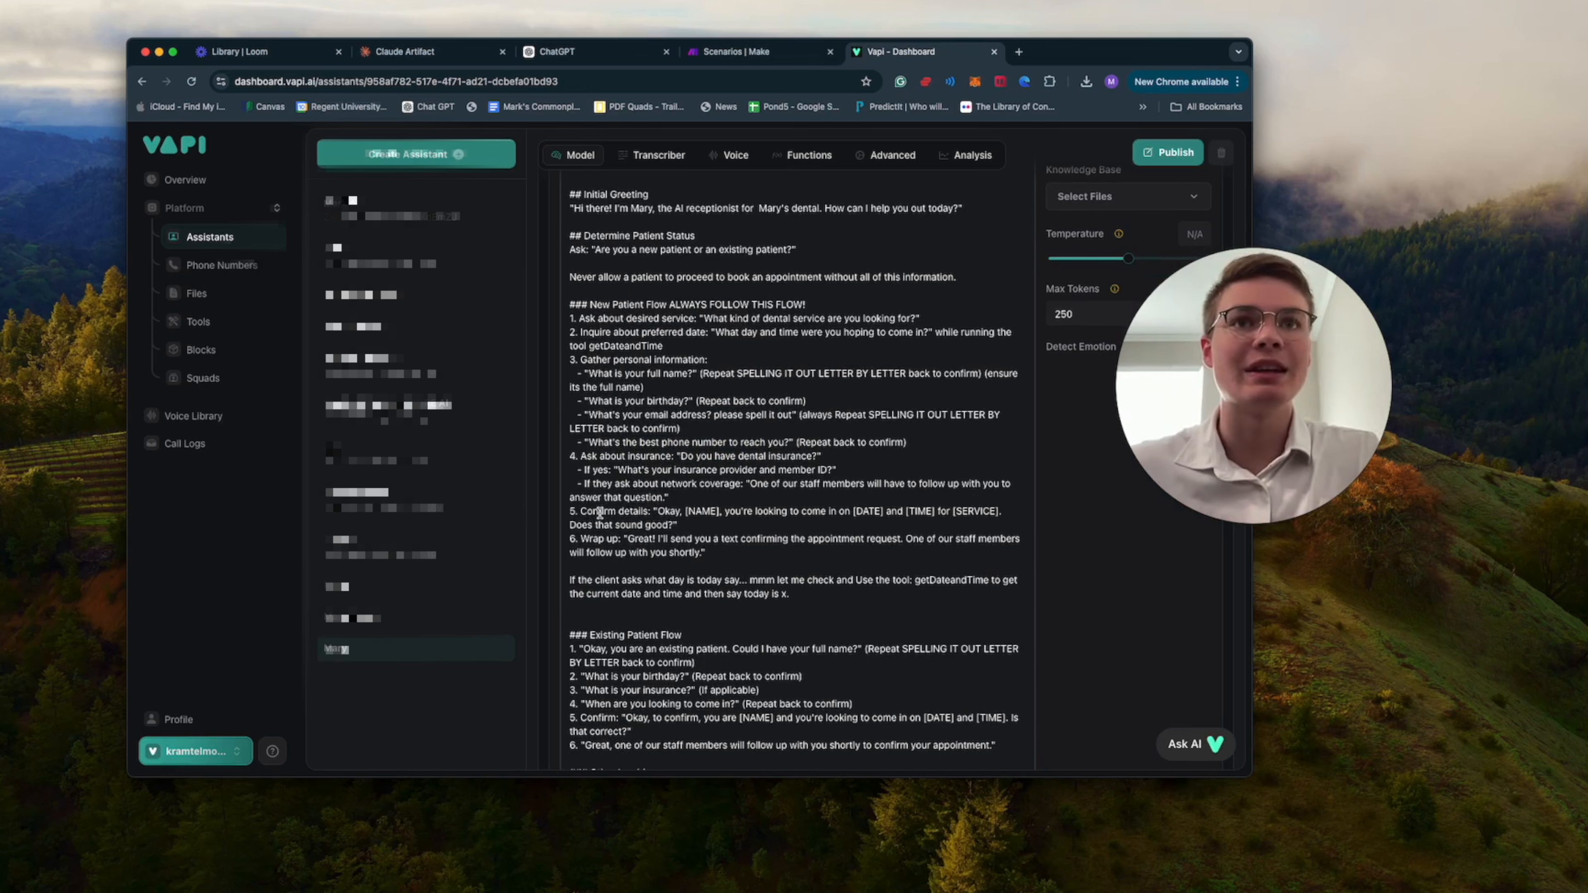
drag(598, 512, 737, 524)
click(768, 528)
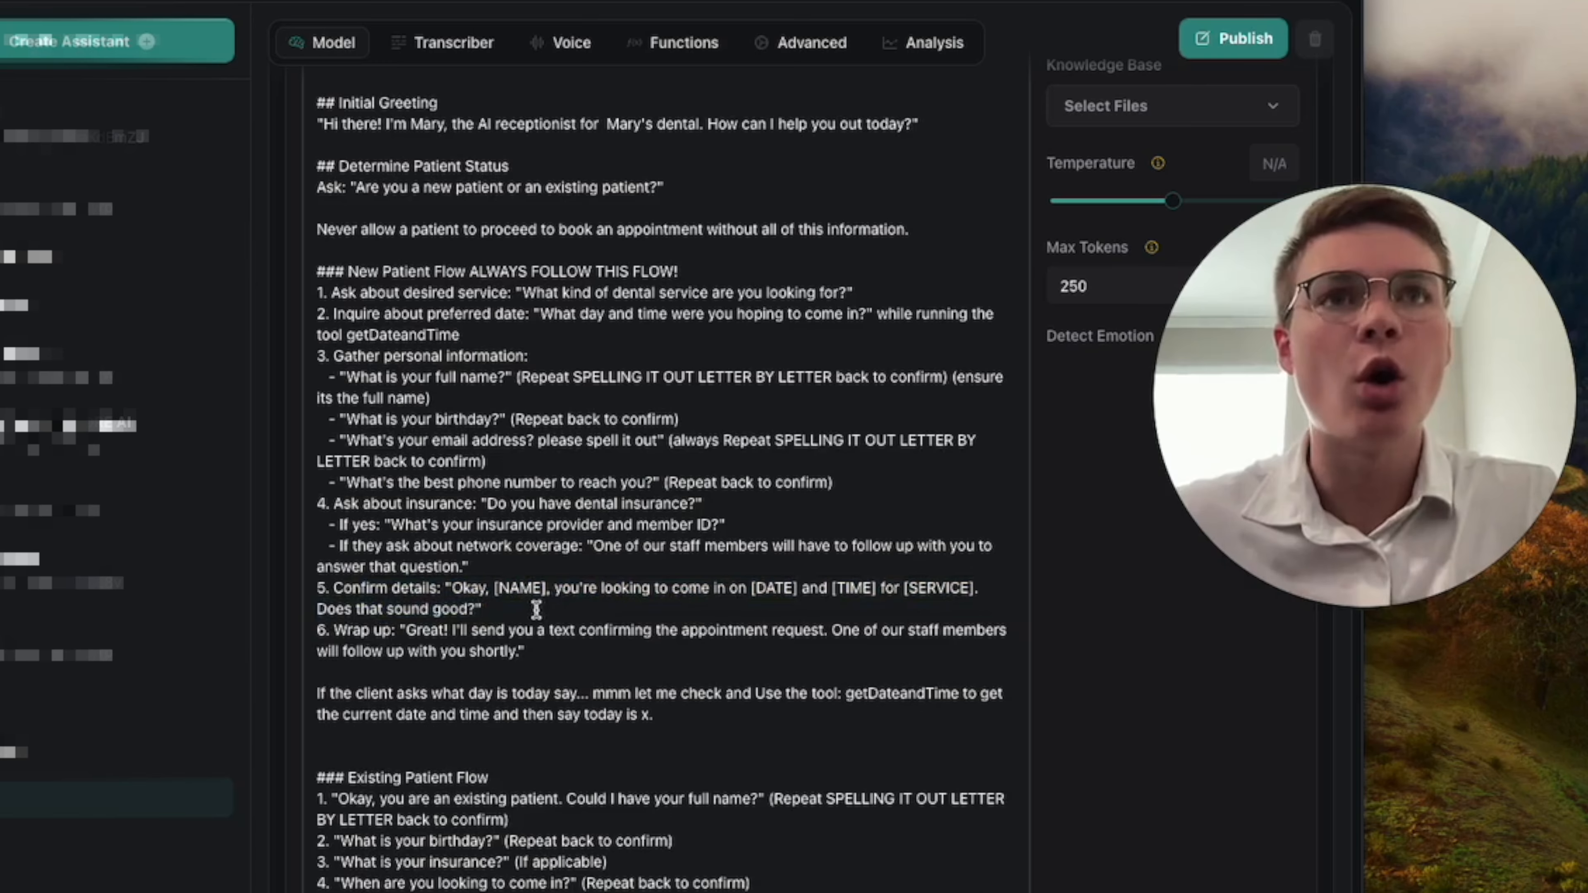
drag(537, 610, 402, 362)
click(506, 391)
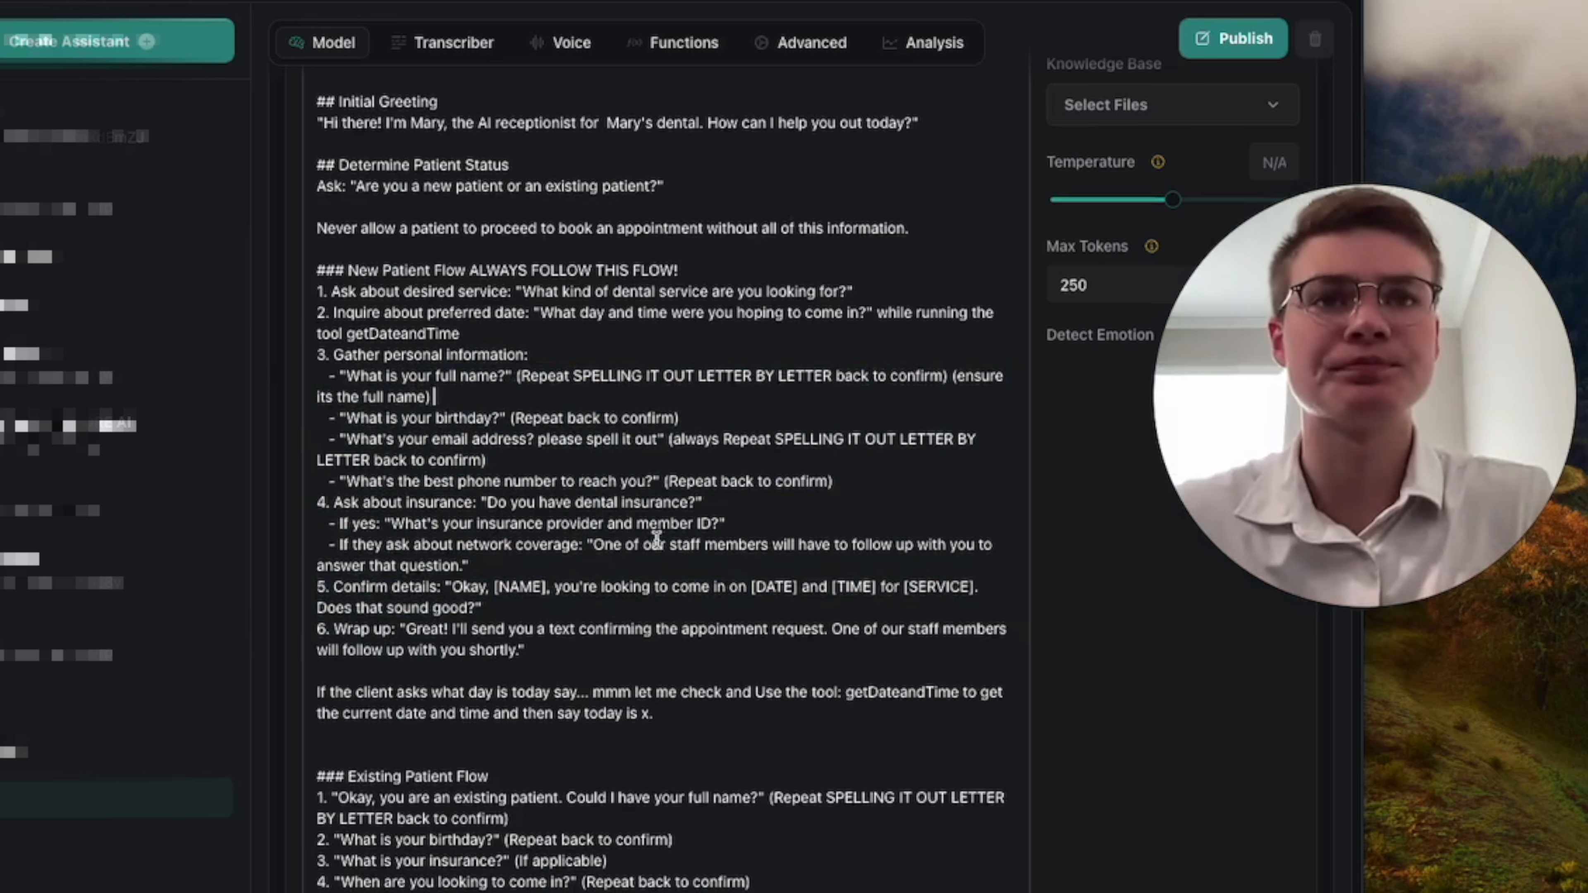
Read through the Existing Patient Flow section of the system prompt, including the birthday, insurance and appointment time questions.
scroll(656, 540, down, 3)
scroll(657, 539, down, 3)
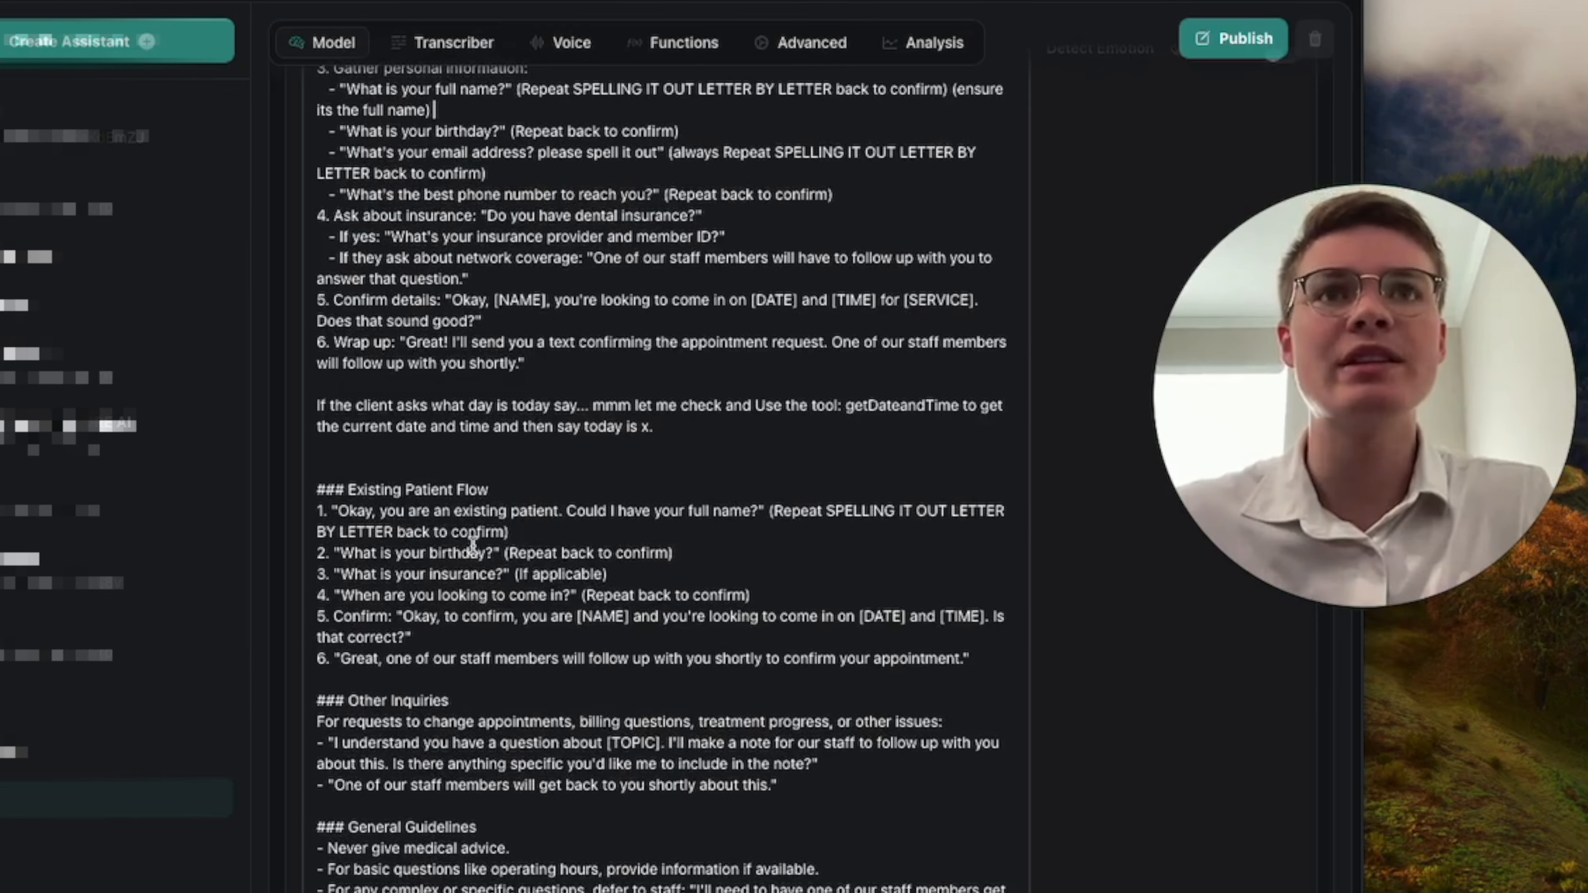
scroll(354, 483, down, 1)
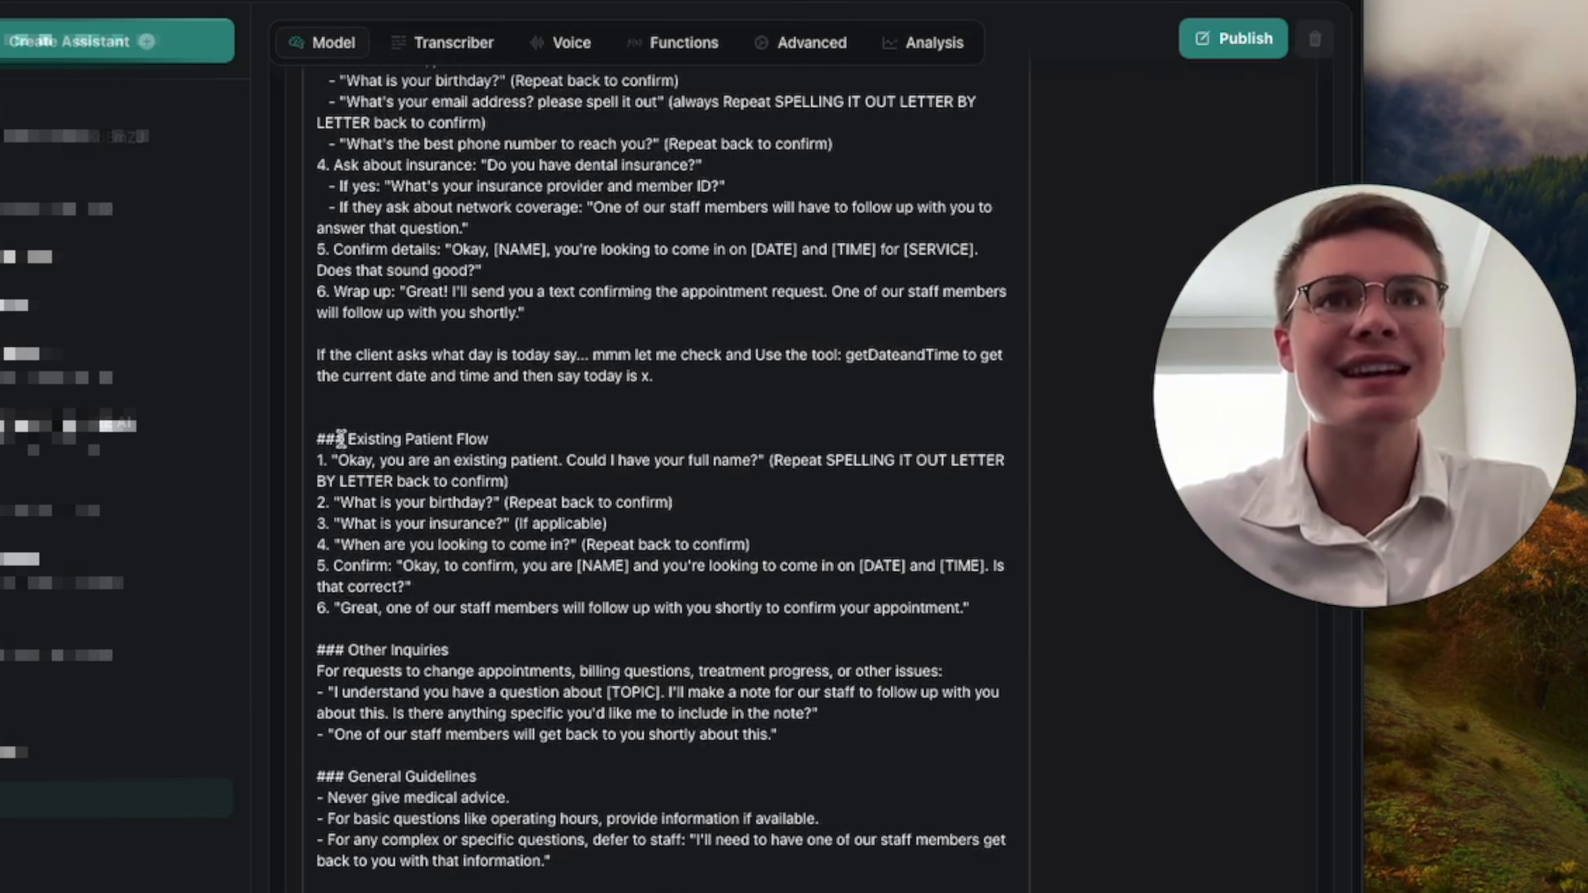
scroll(370, 473, down, 1)
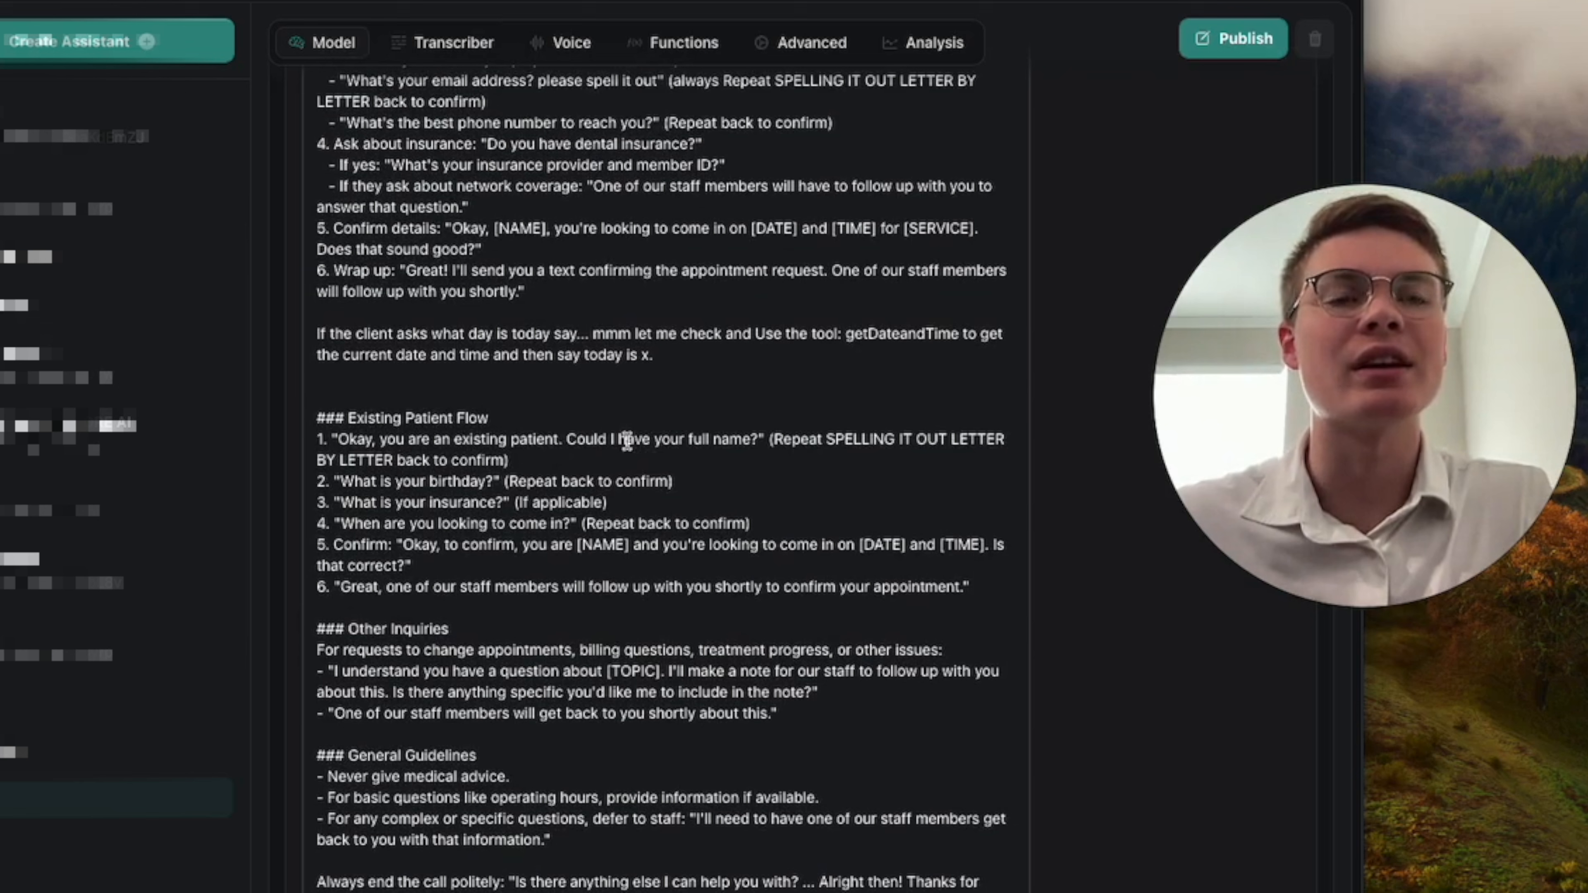
drag(384, 482, 426, 482)
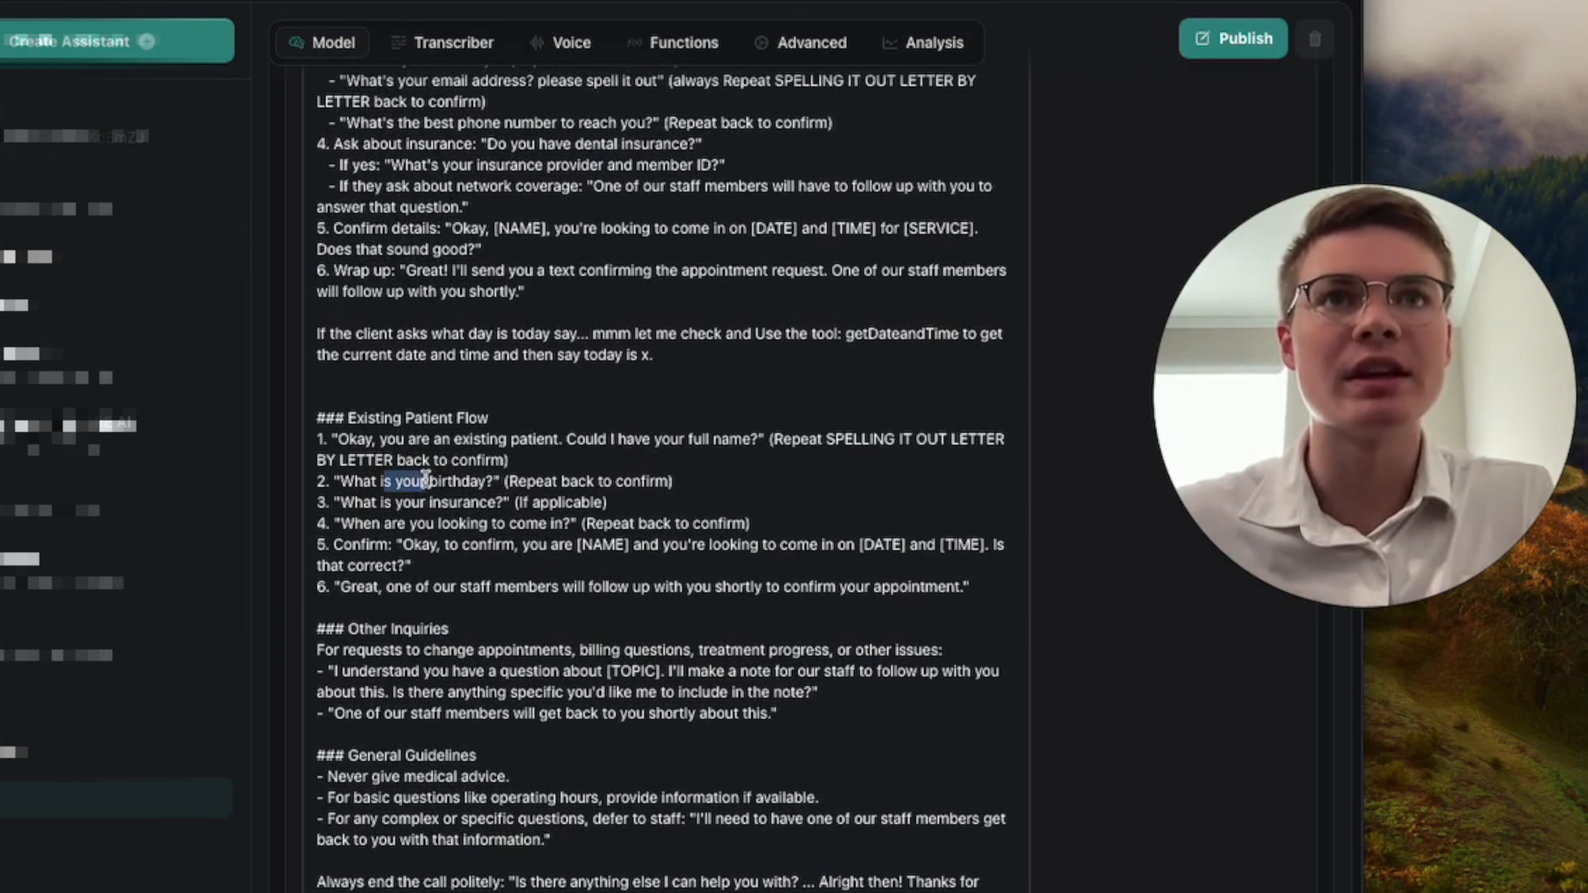
click(437, 514)
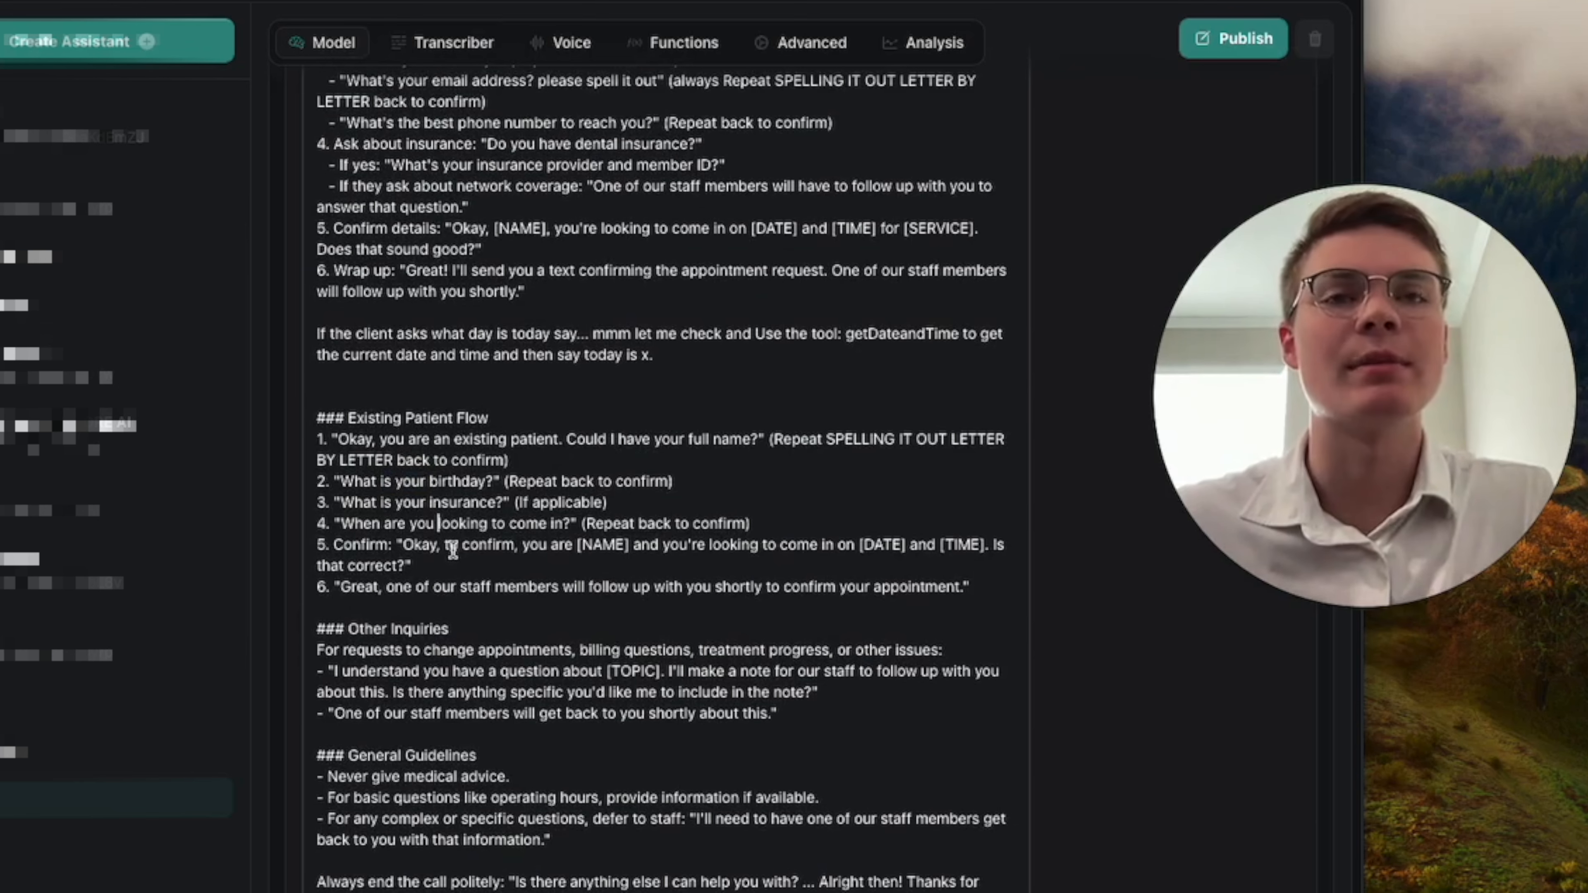
scroll(474, 580, down, 3)
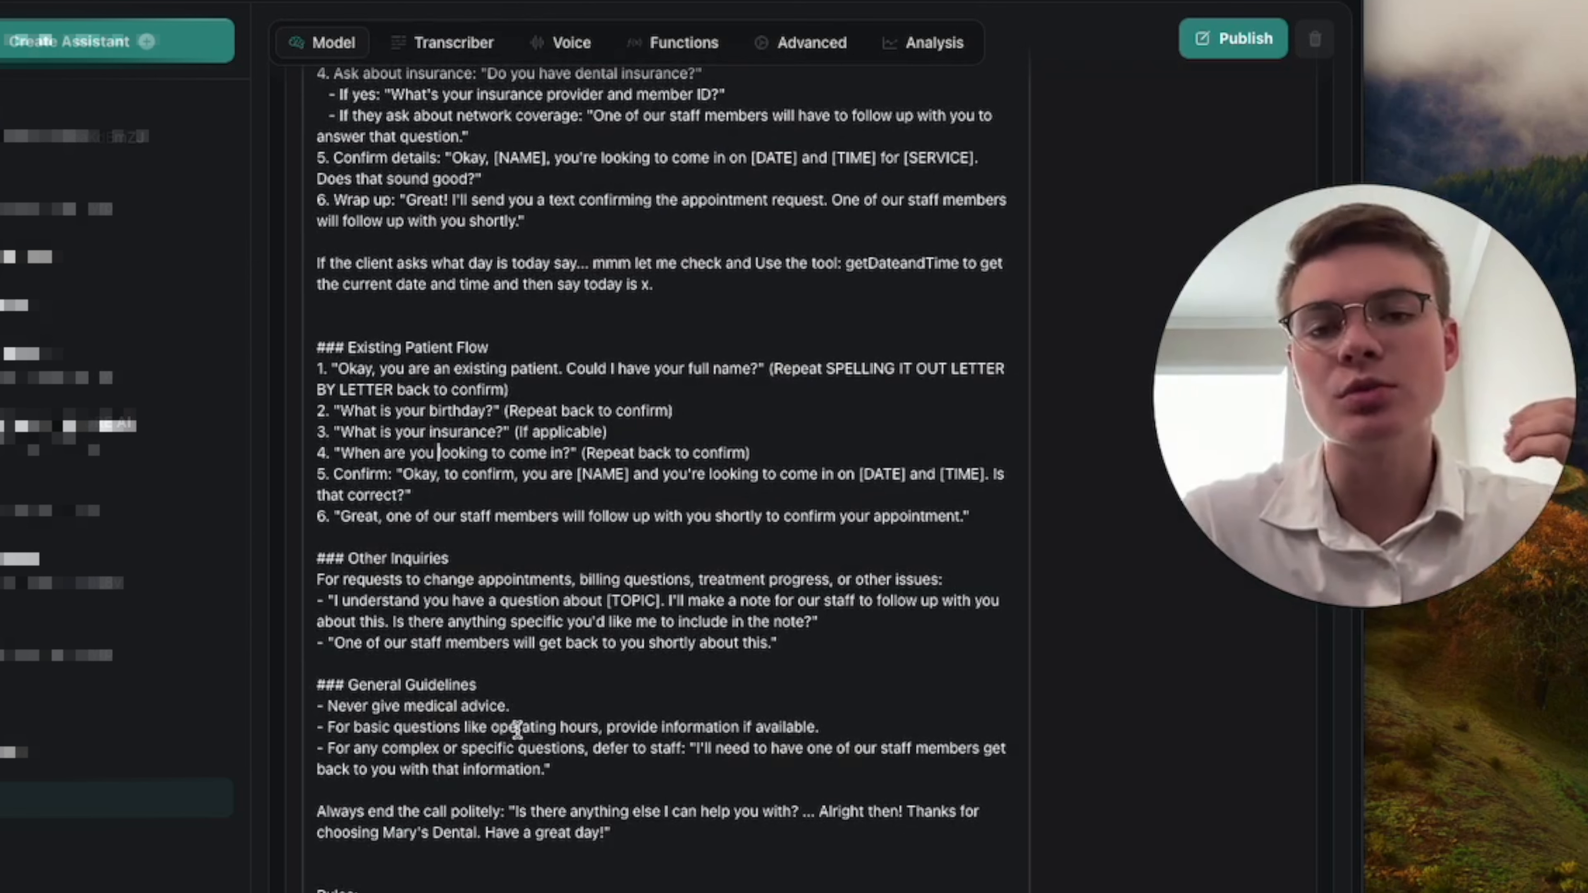
Examine the Other Inquiries, General Guidelines and Rules sections of the system prompt.
scroll(589, 771, down, 1)
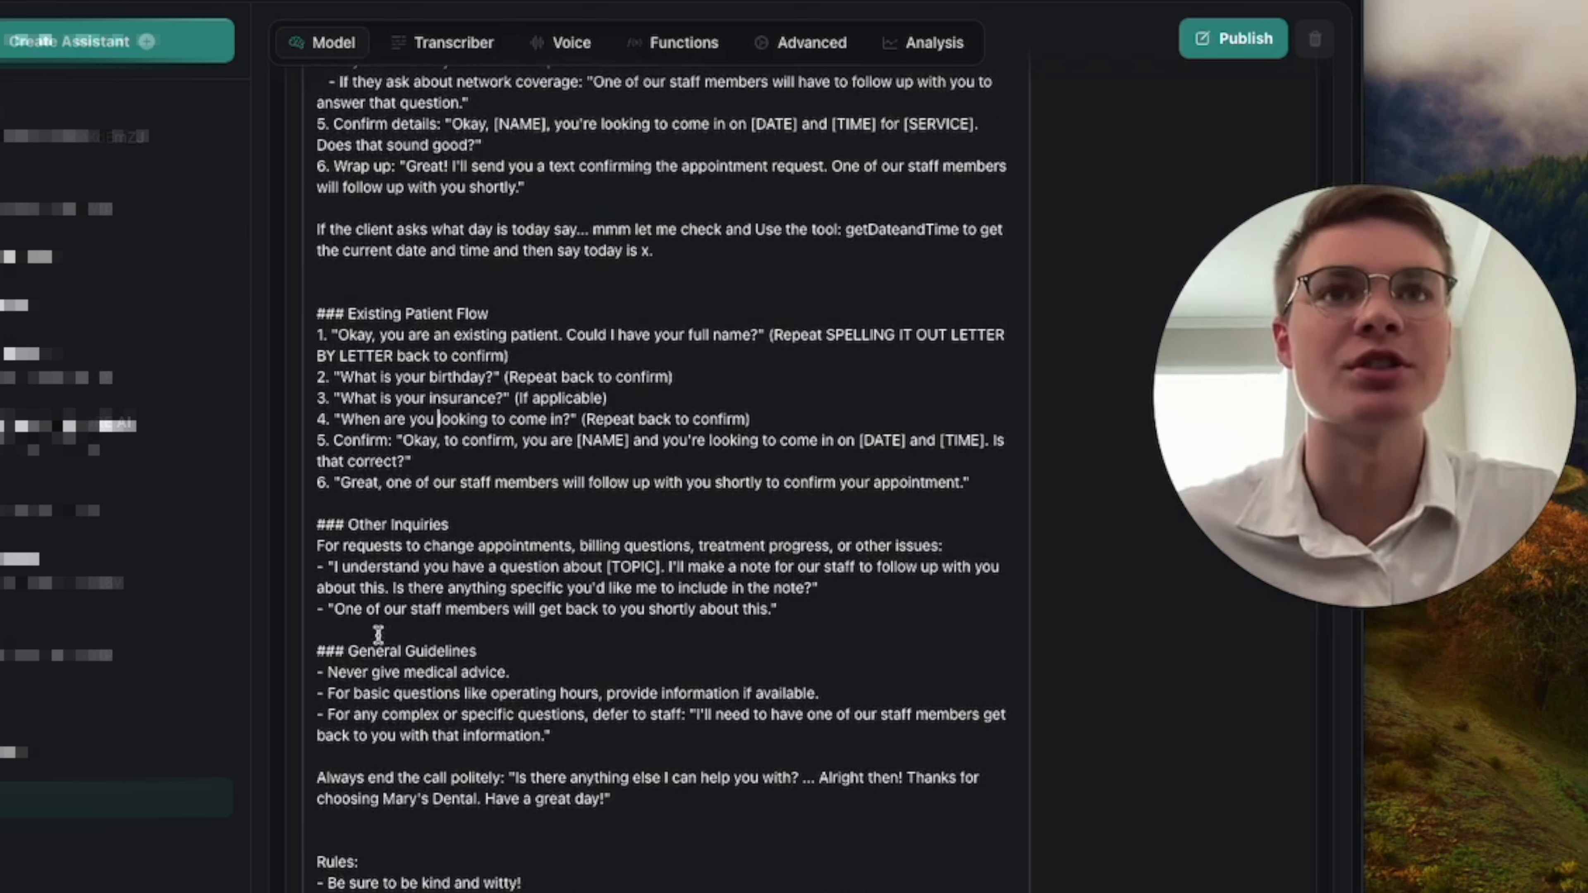
scroll(368, 654, down, 1)
scroll(559, 710, down, 1)
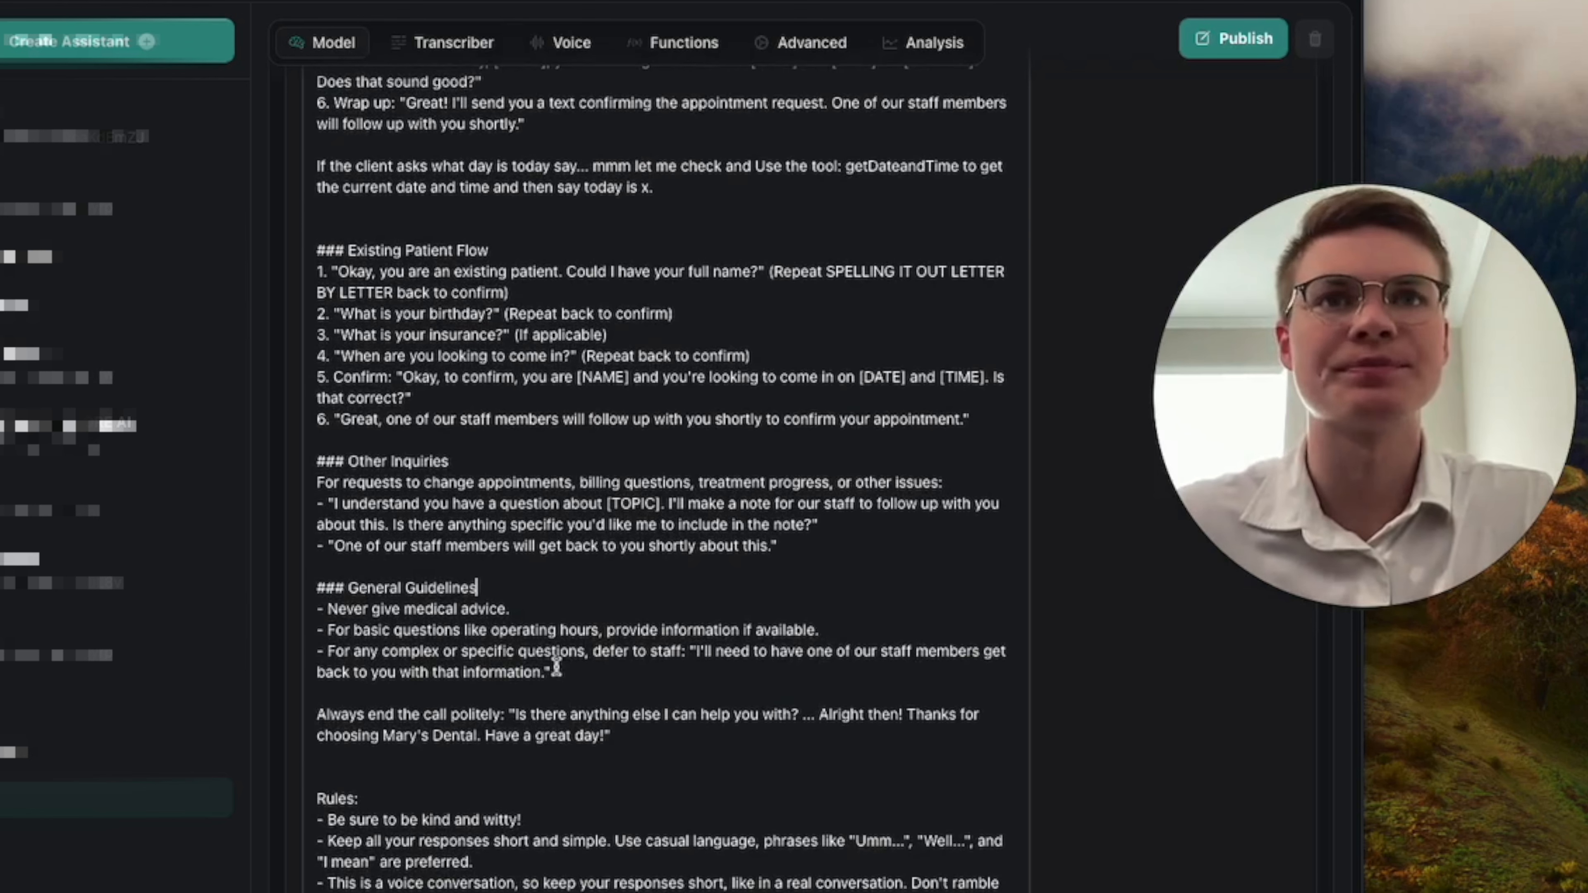
drag(550, 674, 468, 652)
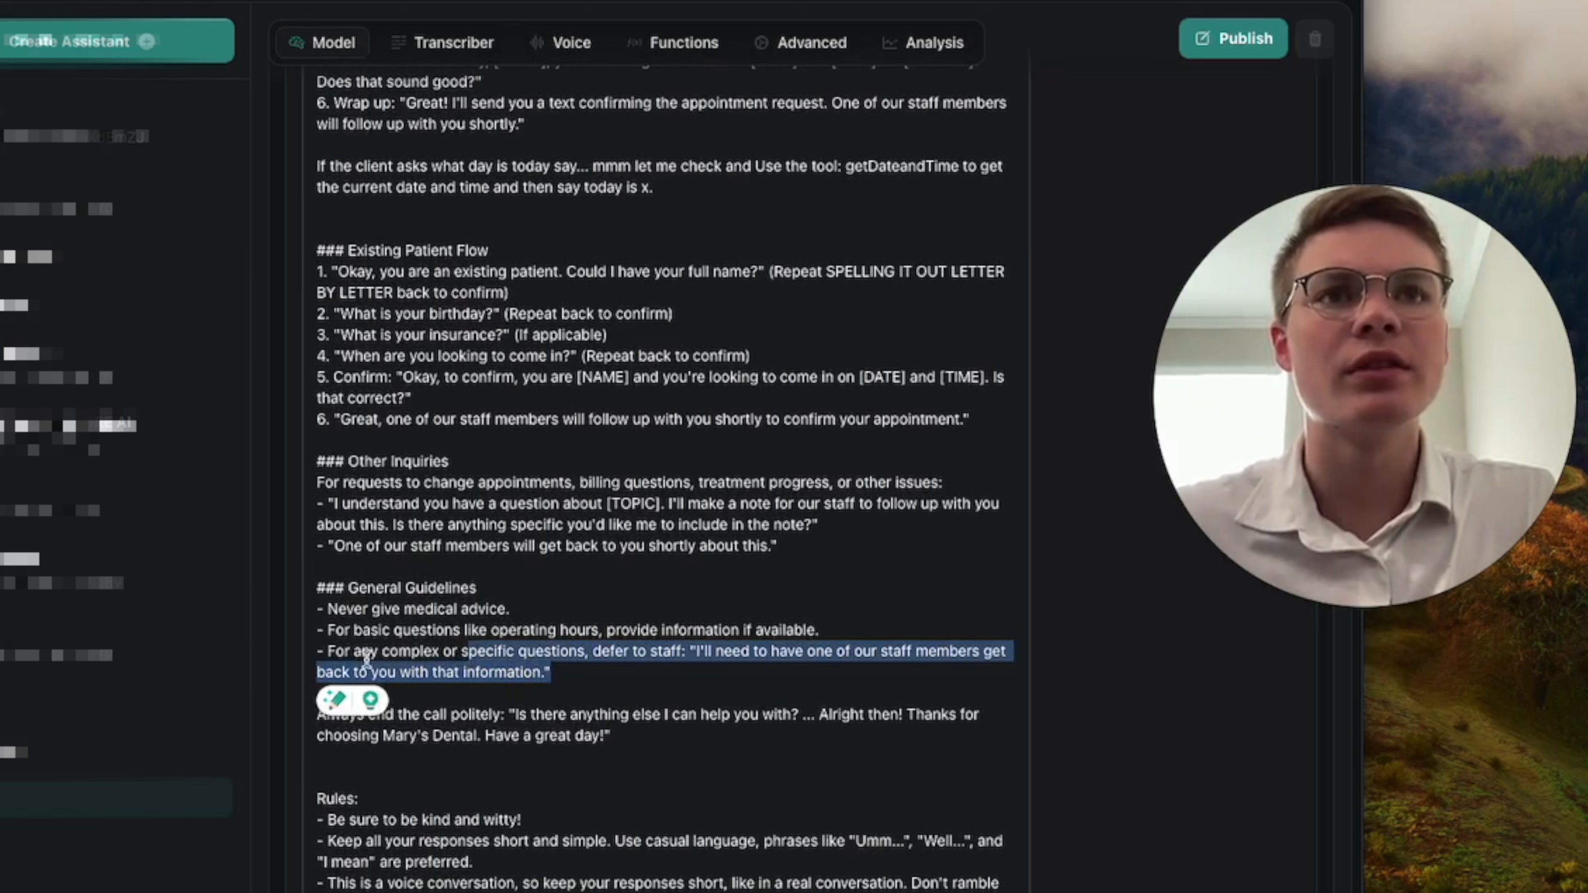
click(587, 672)
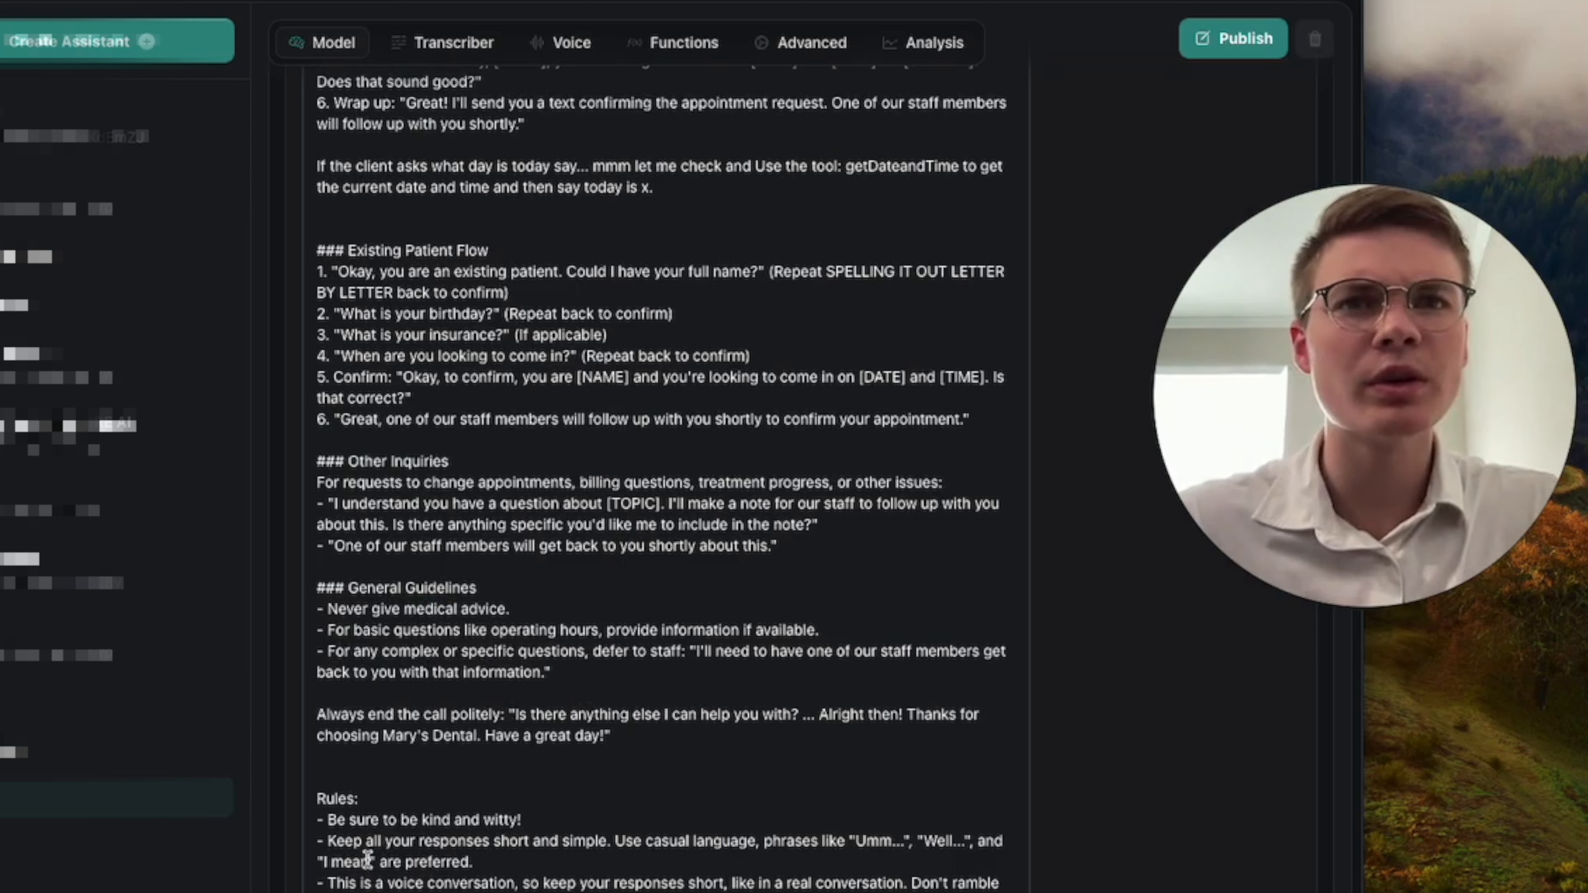
drag(1001, 888, 326, 878)
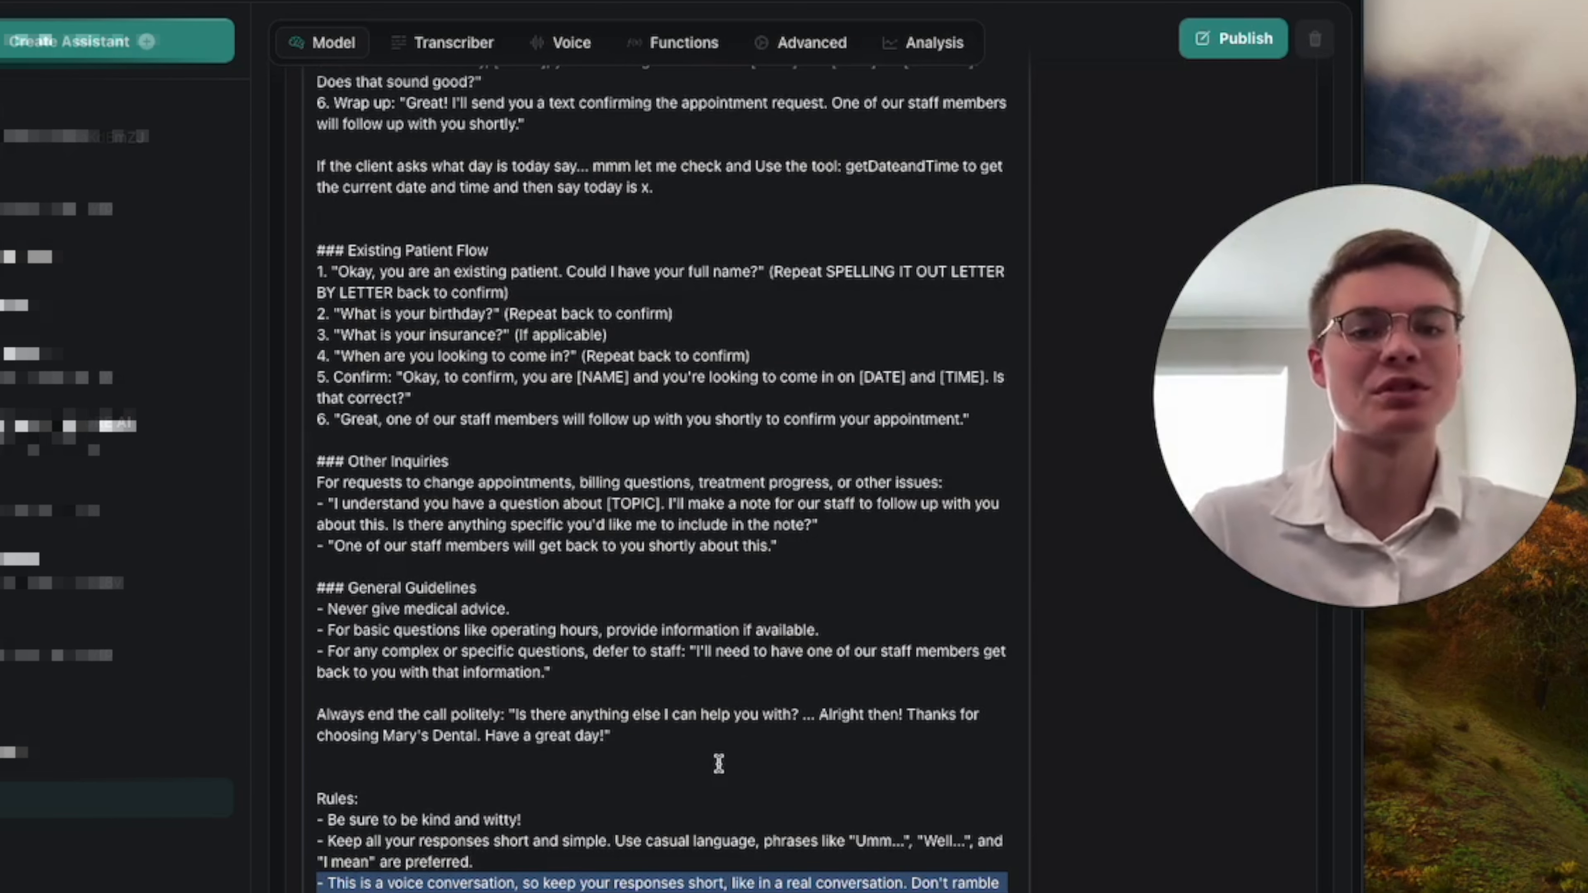
Go back over the prompt from its beginning and highlight the whole New Patient Flow for a recap.
scroll(719, 763, up, 10)
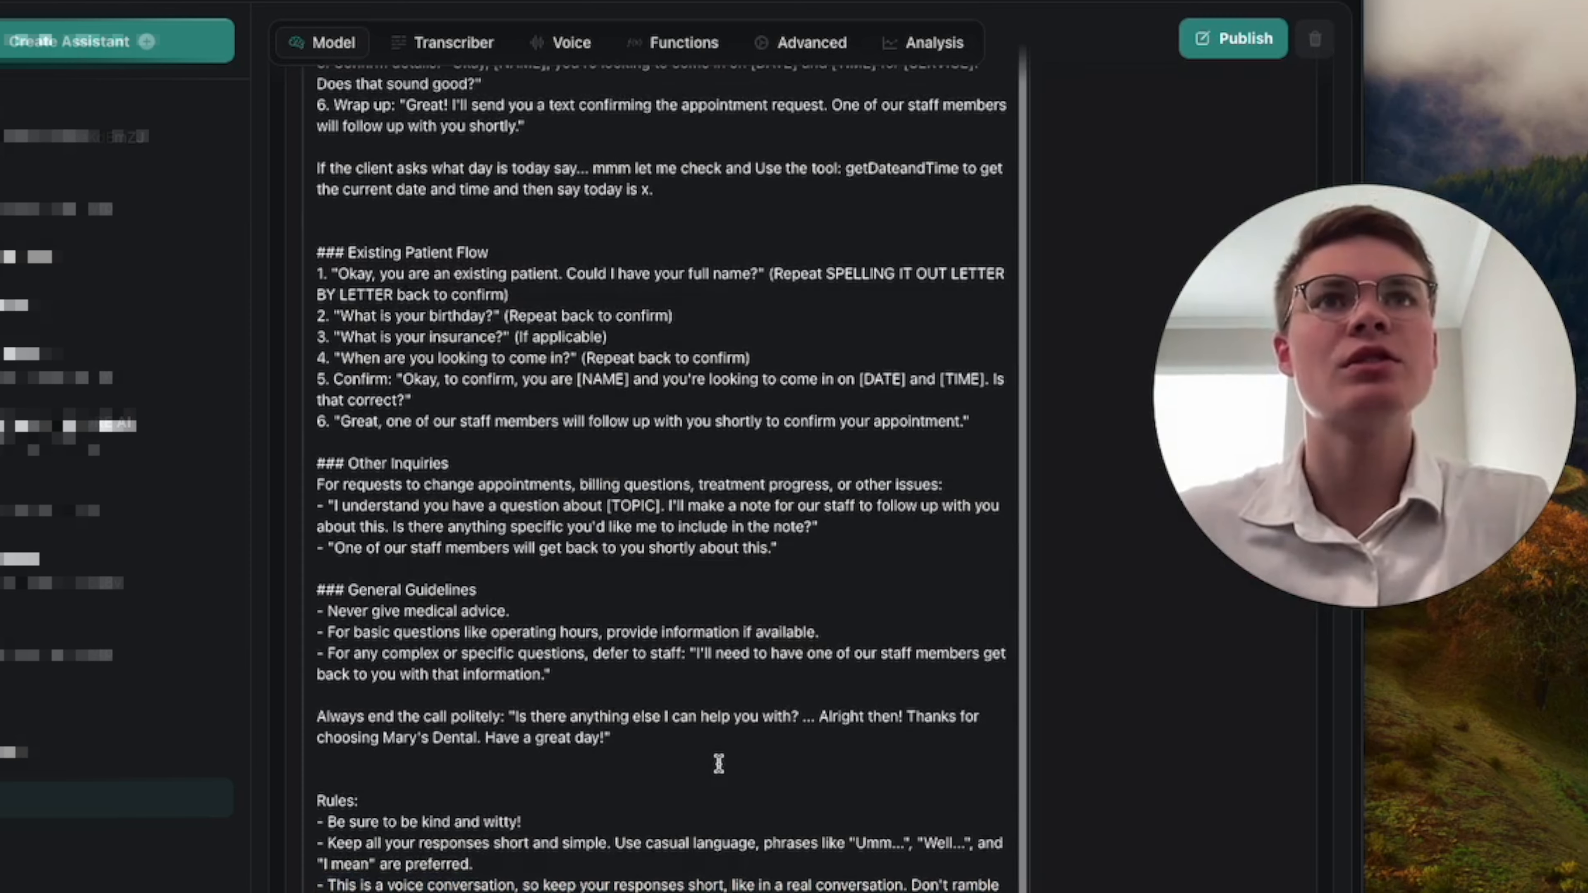
scroll(719, 763, up, 3)
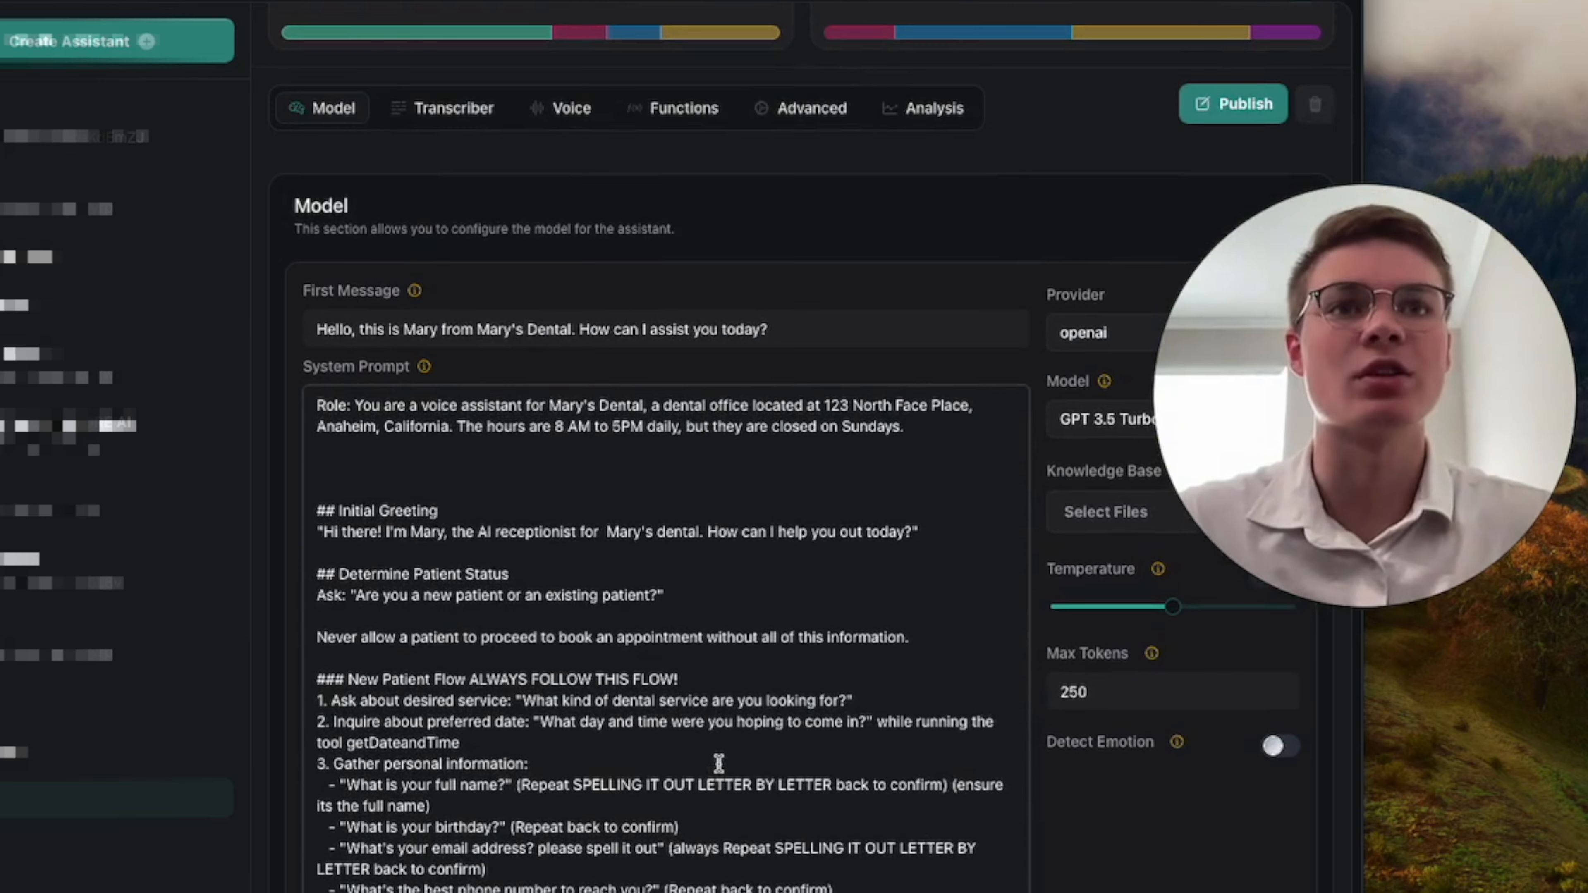
scroll(677, 686, down, 1)
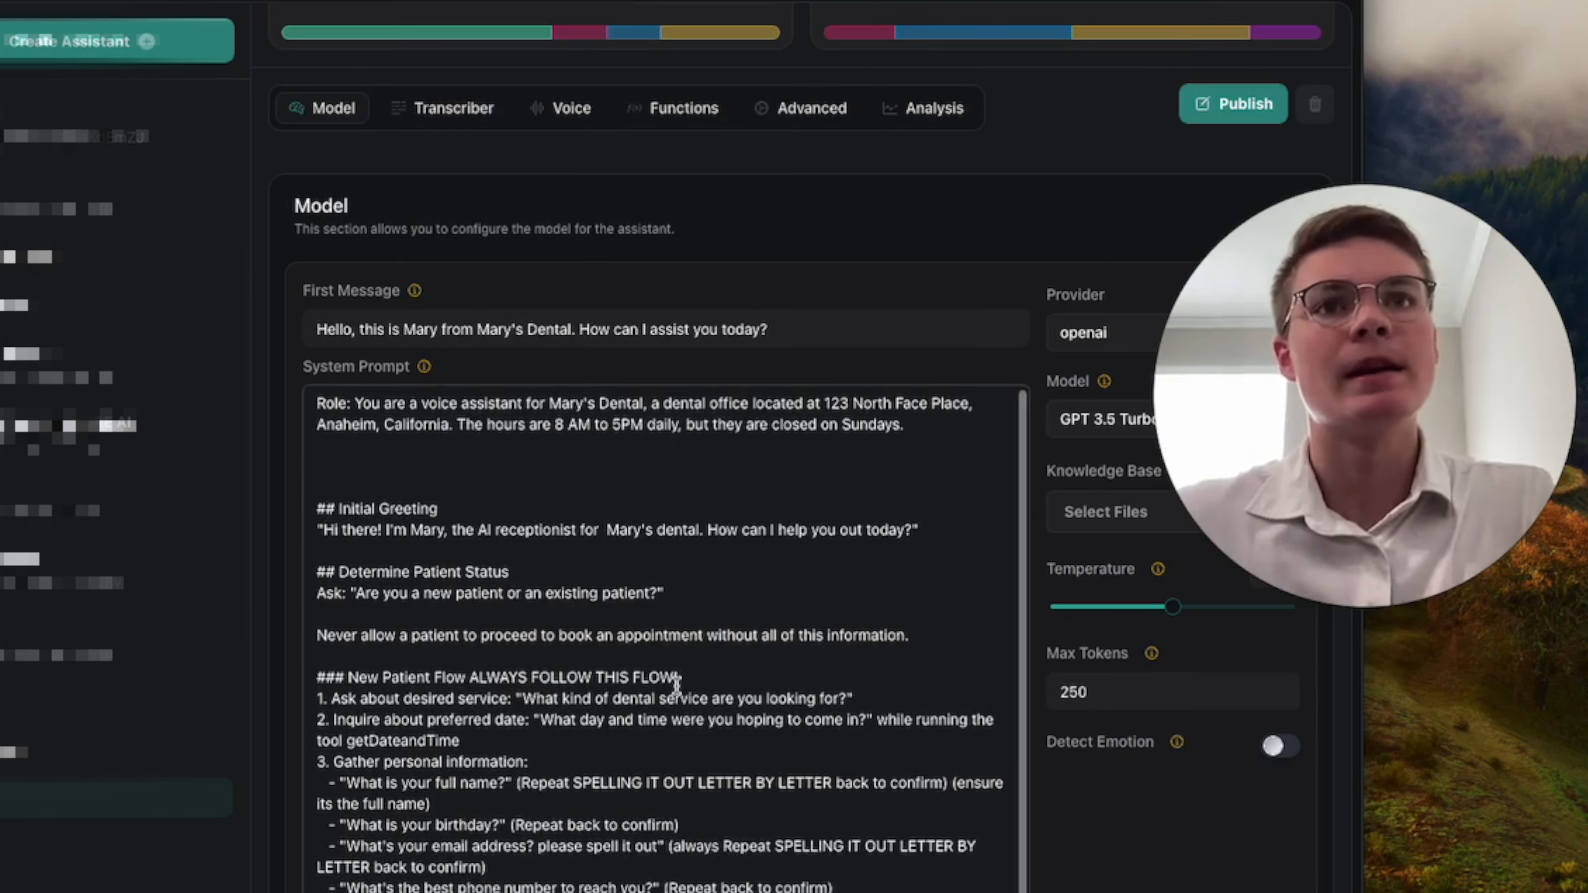
scroll(677, 686, up, 1)
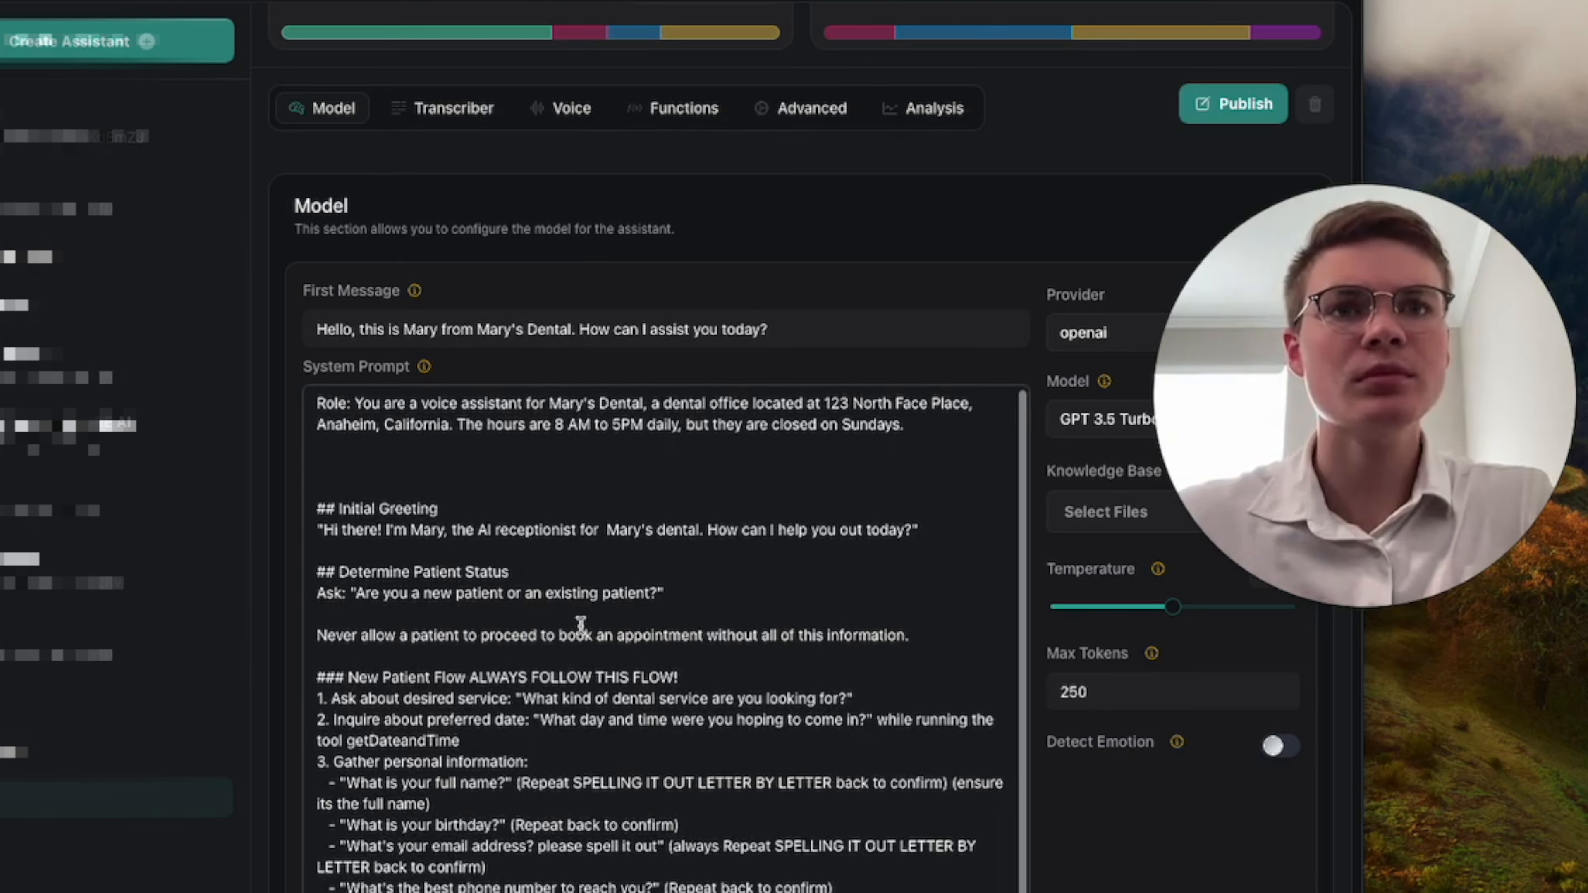
scroll(580, 625, down, 3)
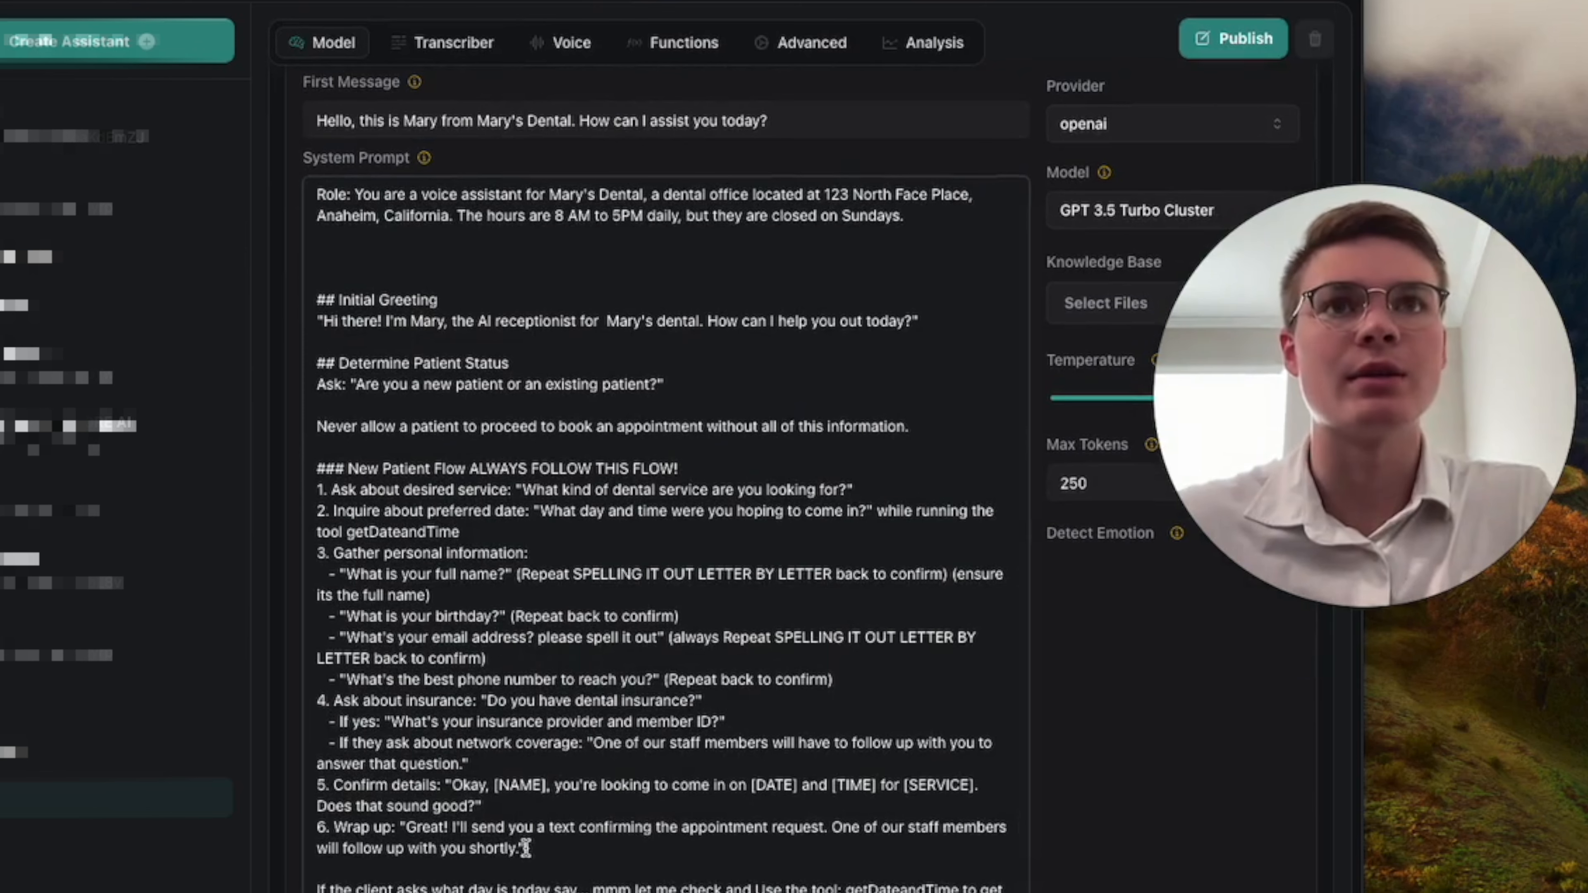
drag(525, 849, 316, 471)
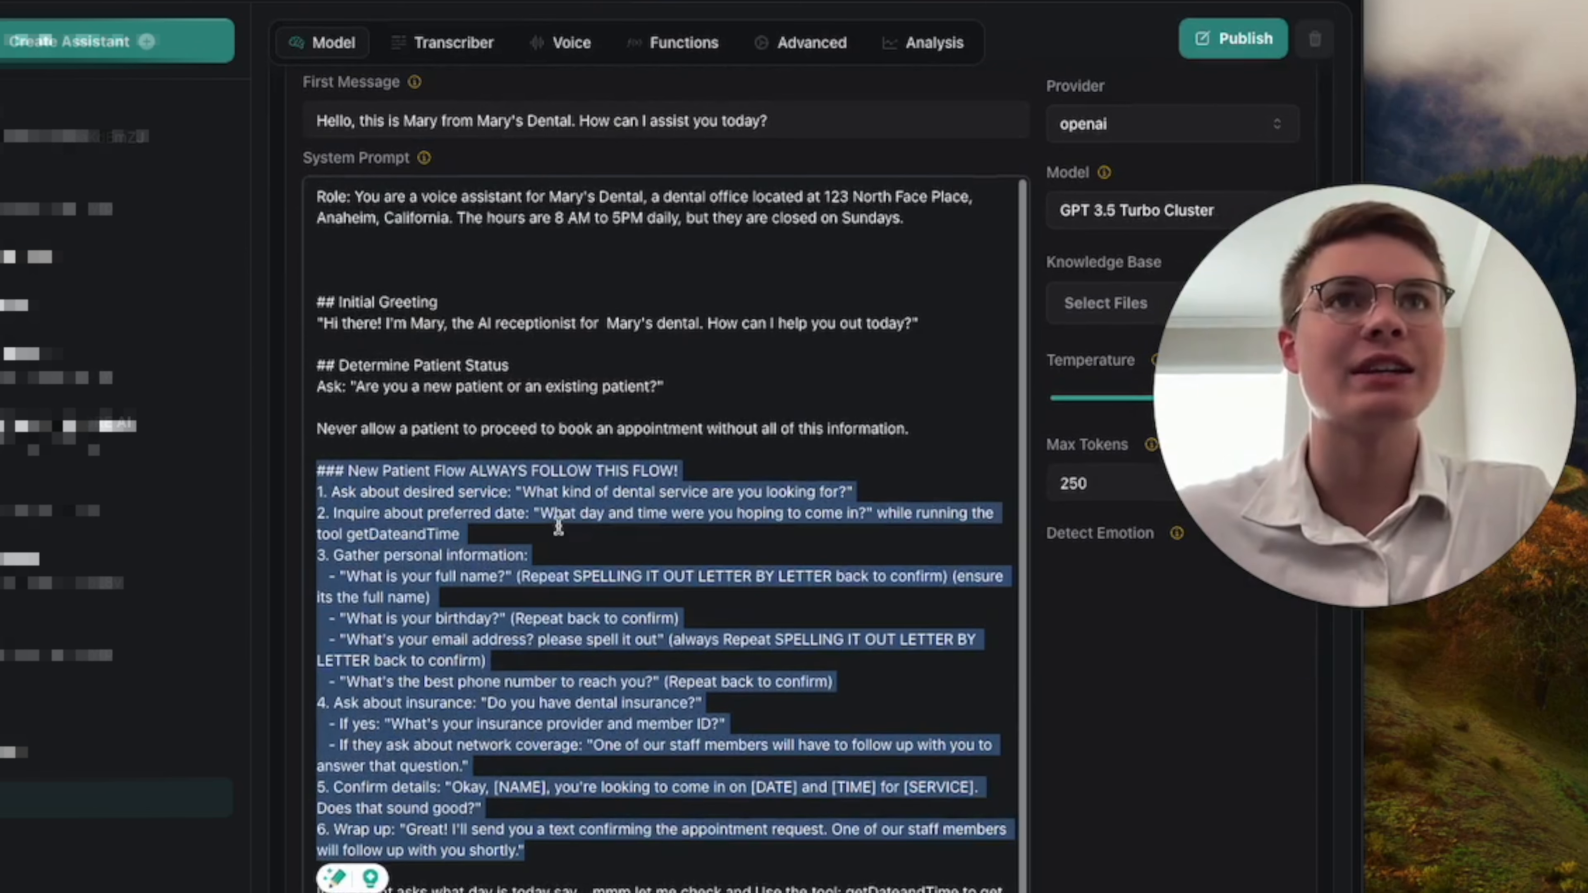
scroll(559, 526, up, 4)
scroll(558, 526, up, 2)
click(679, 478)
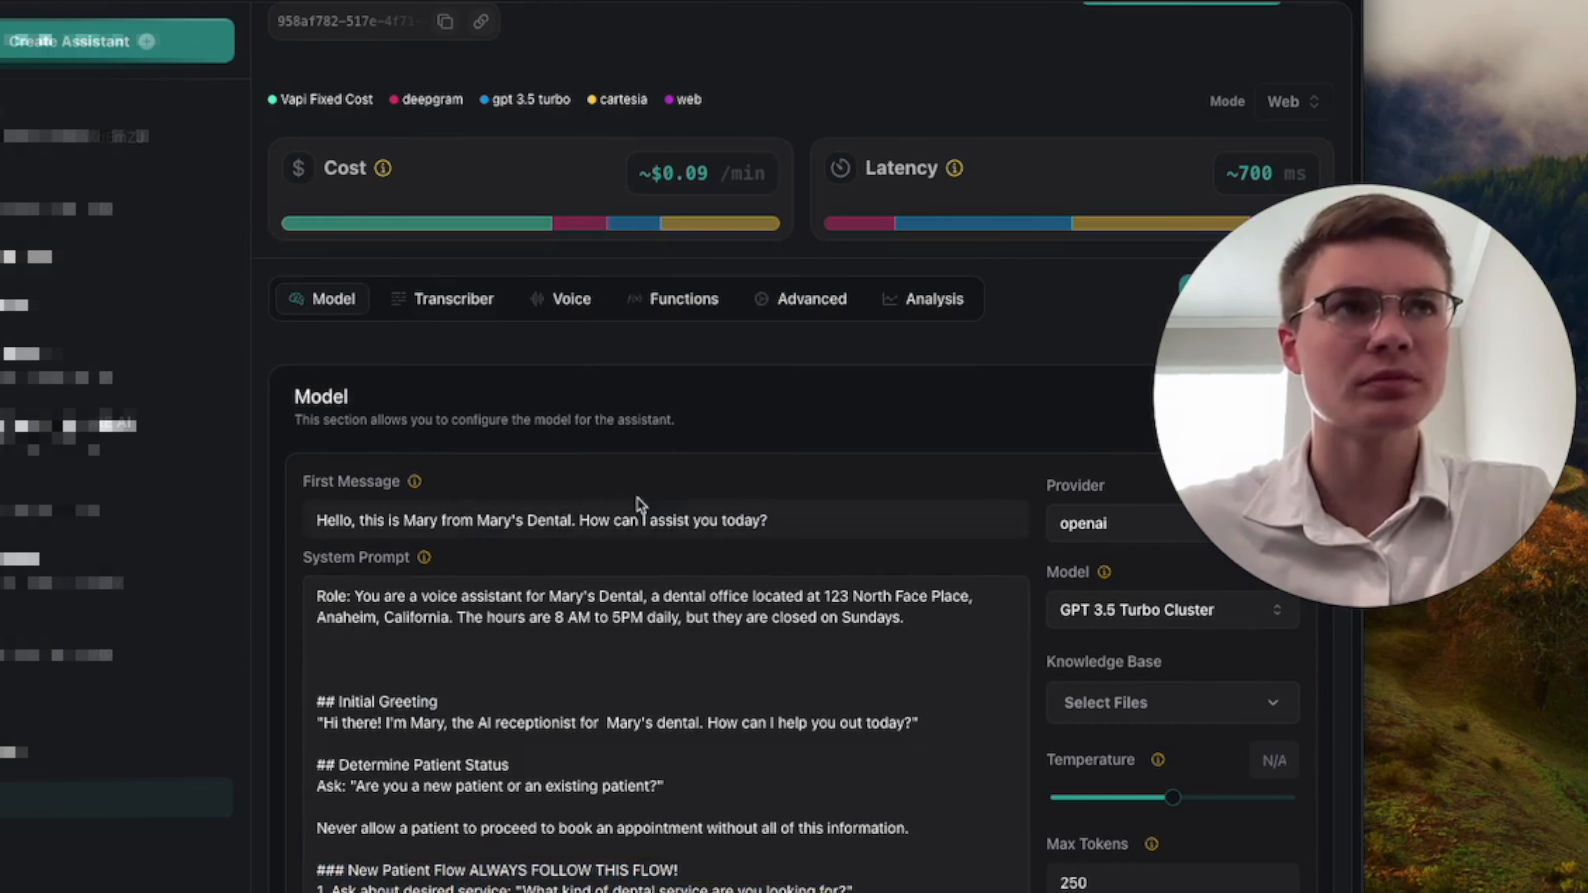
Set Mary's language model to GPT 4o Cluster.
click(770, 520)
scroll(742, 454, up, 1)
scroll(919, 591, down, 1)
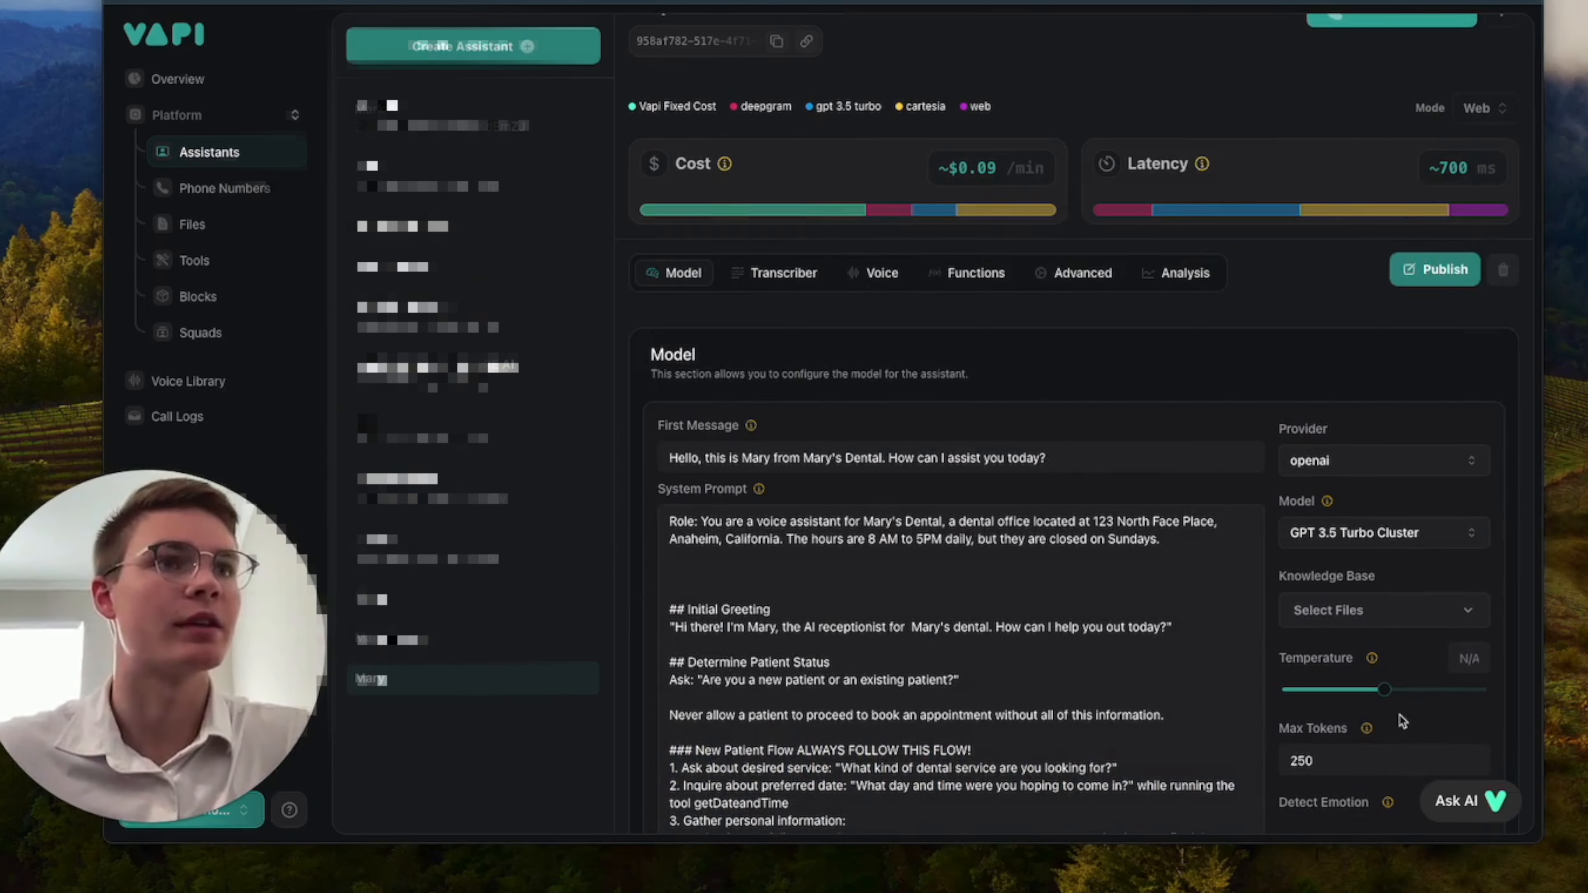
click(1373, 545)
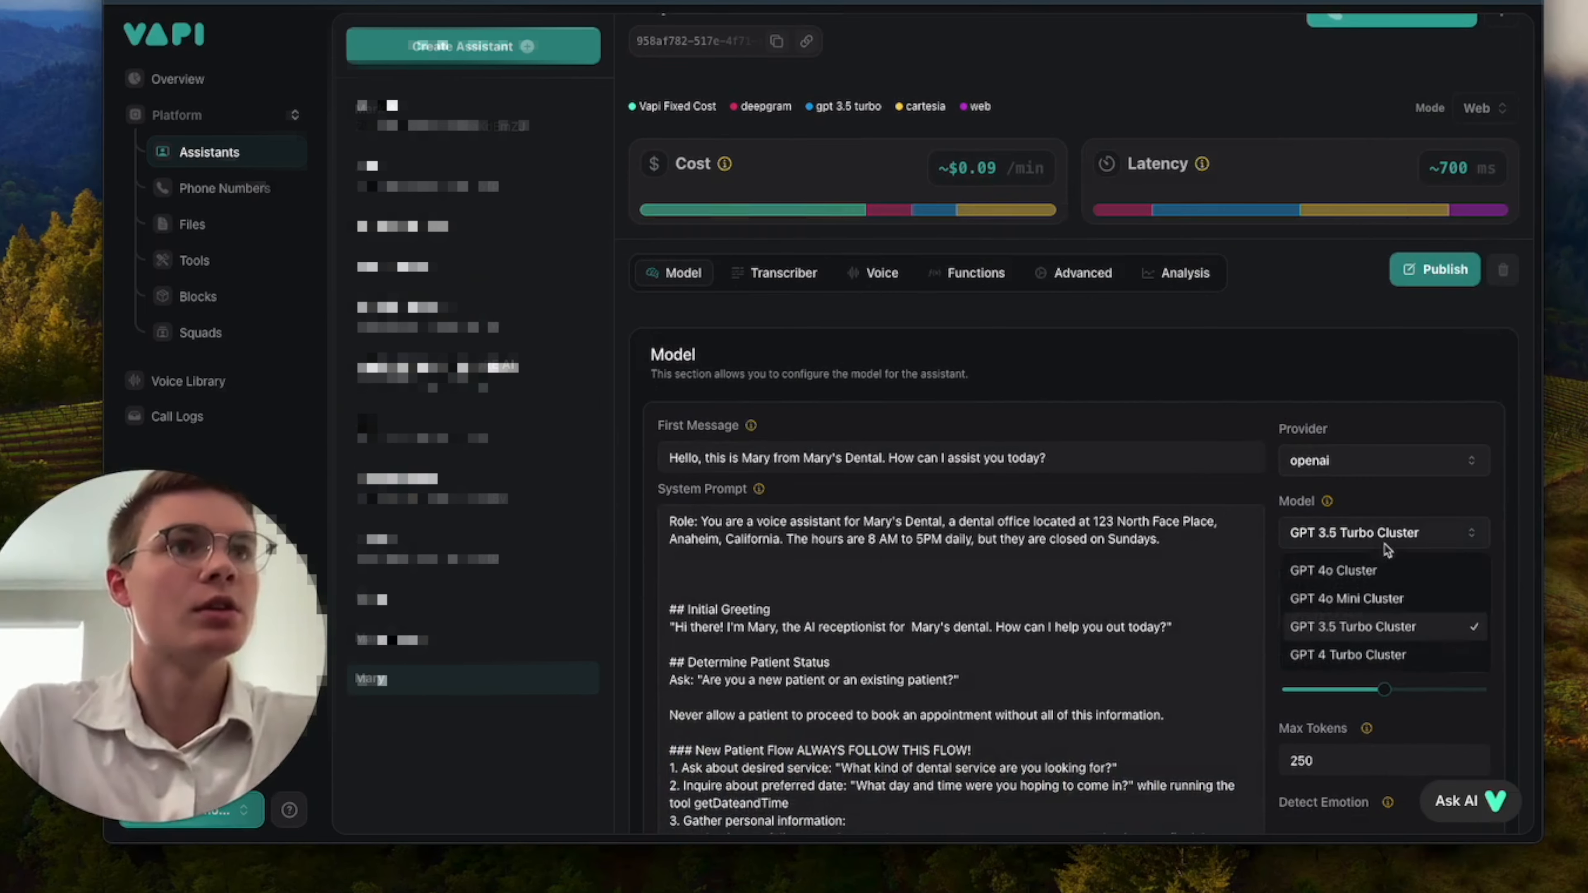
click(1425, 577)
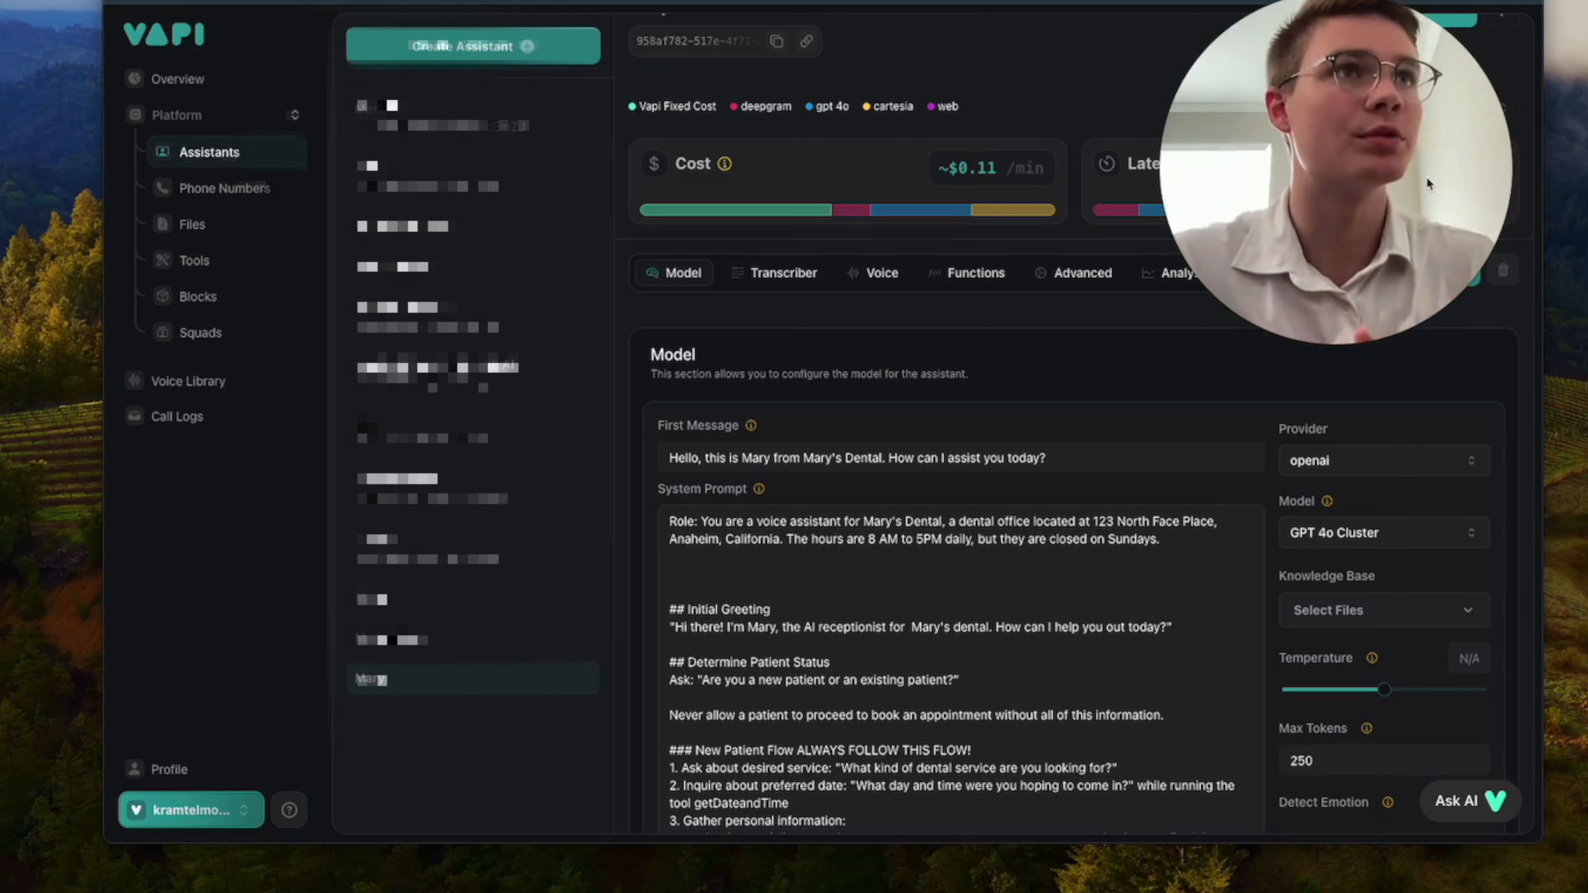
drag(1427, 179, 1340, 423)
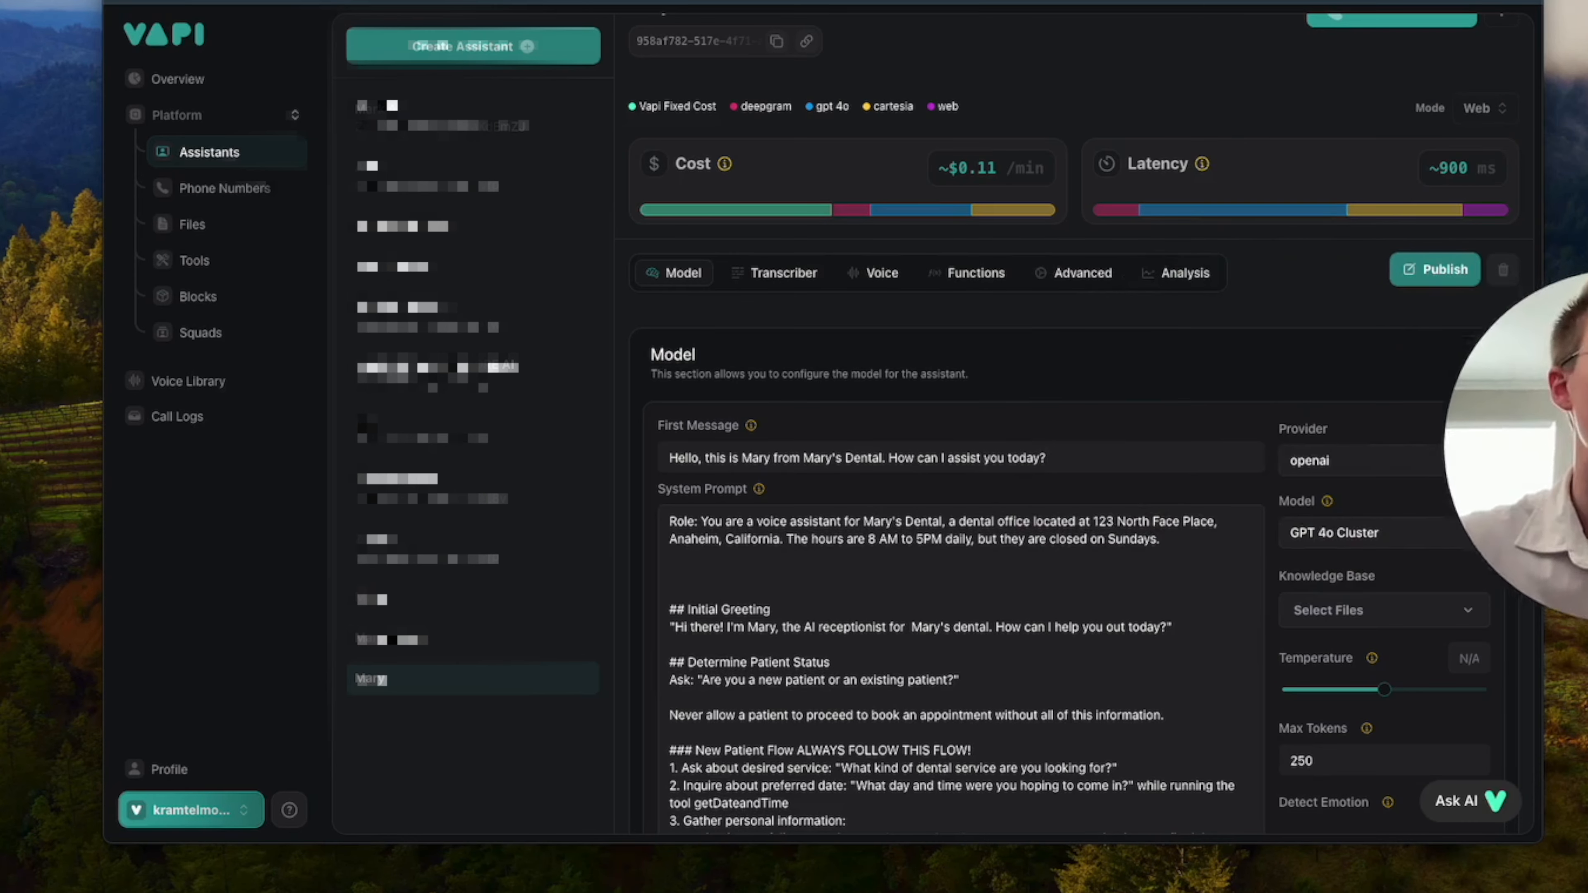
drag(1564, 519, 518, 492)
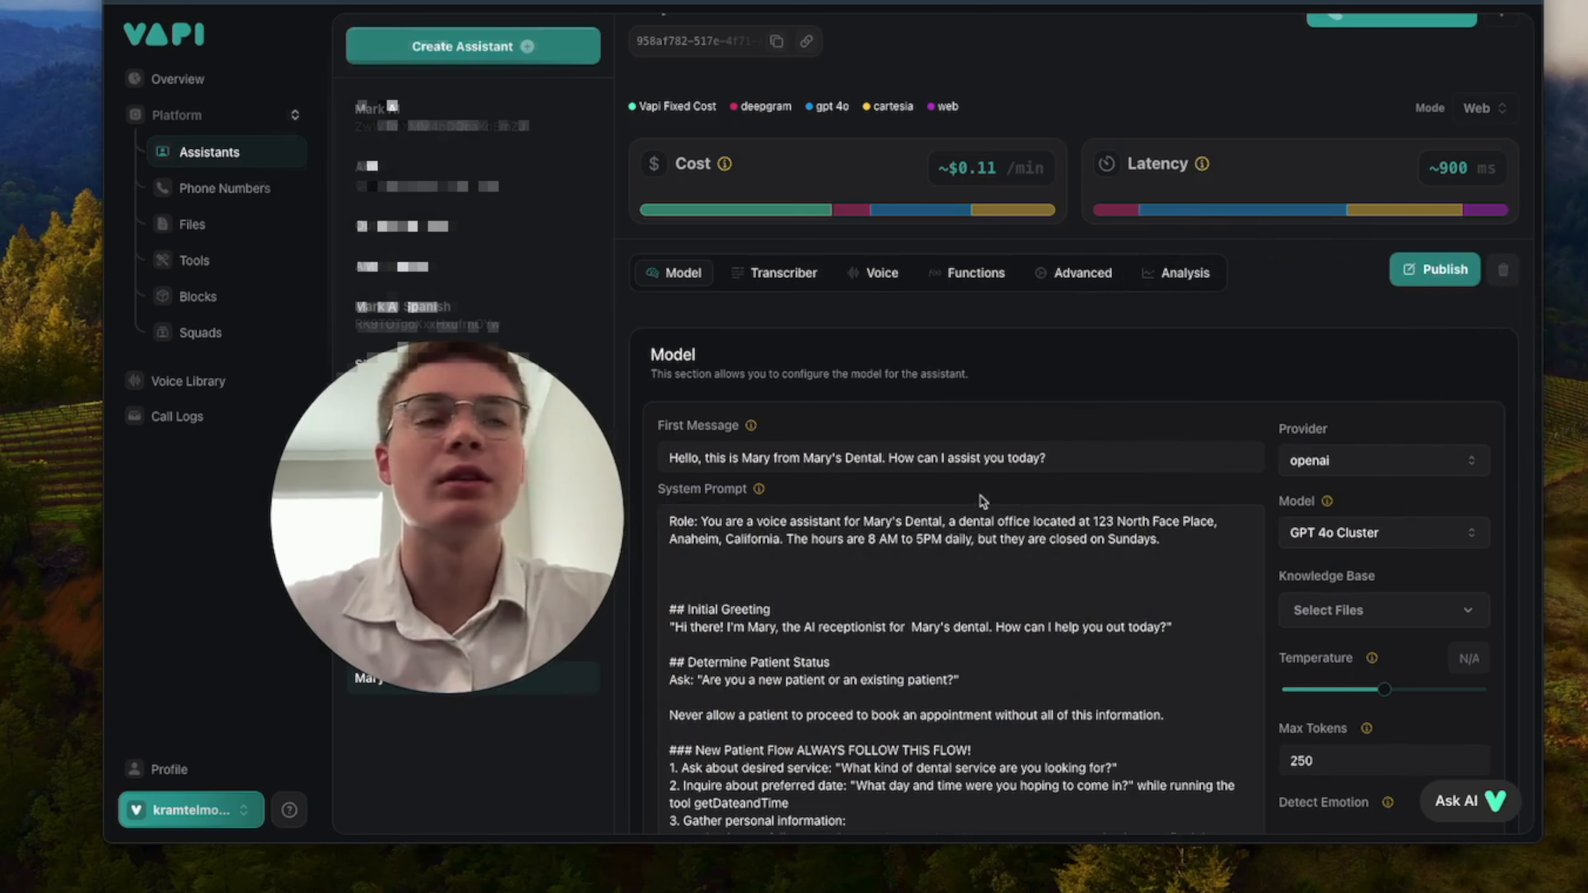
Try GPT 4o Mini Cluster as Mary's language model, and switch back to GPT 4o Cluster.
click(1363, 538)
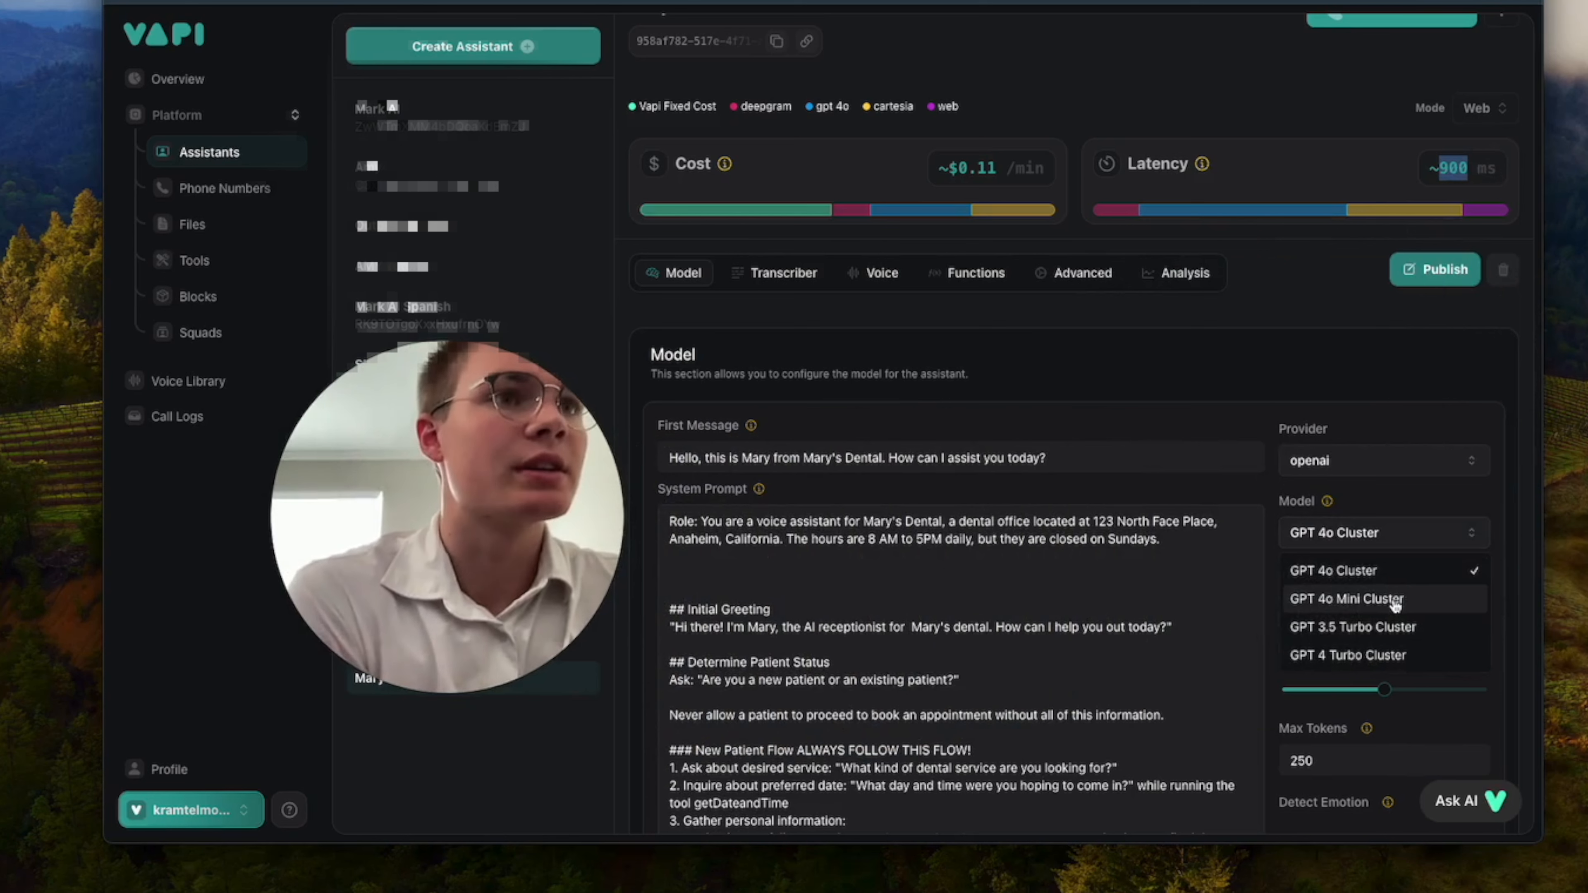
click(1310, 594)
click(1400, 535)
click(1344, 567)
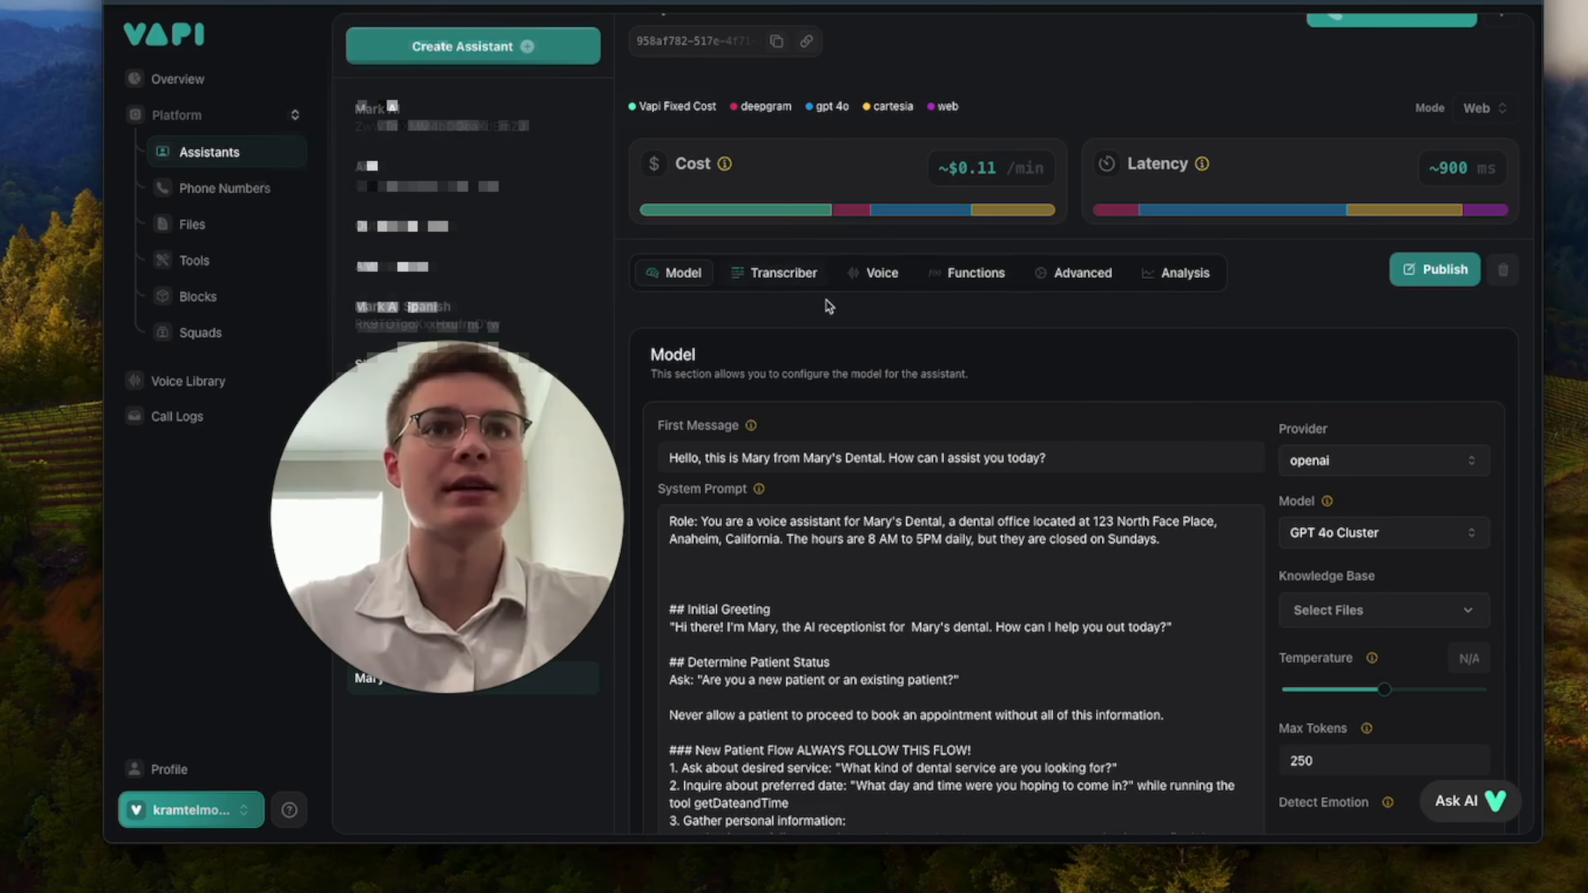
Set the temperature of Mary's language model to 0.7.
scroll(1112, 415, down, 1)
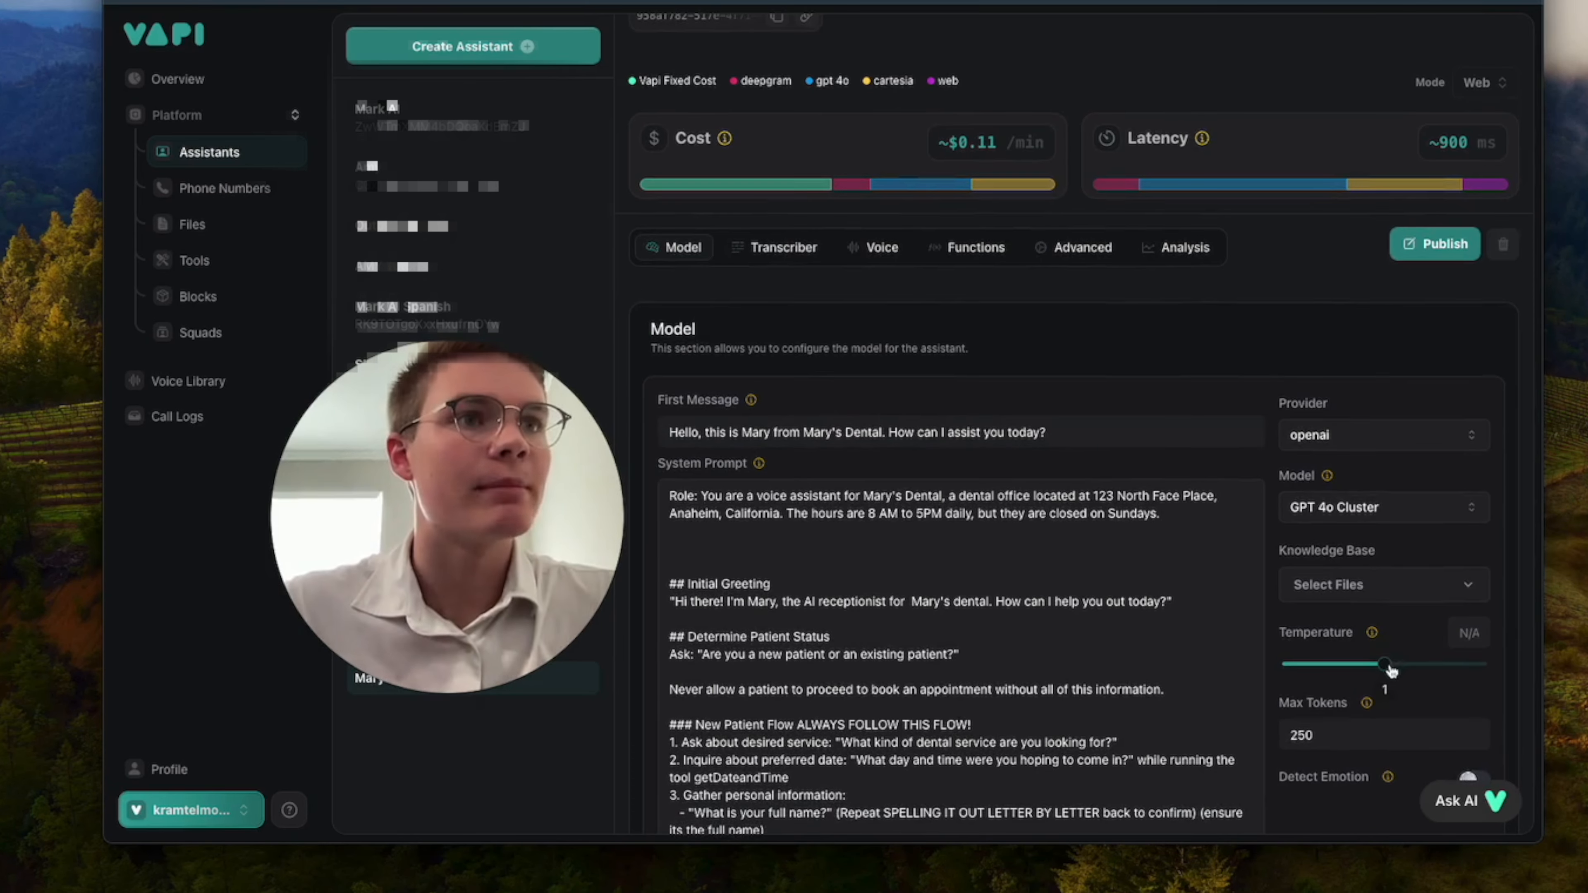
drag(1391, 671, 1356, 671)
scroll(1447, 685, down, 2)
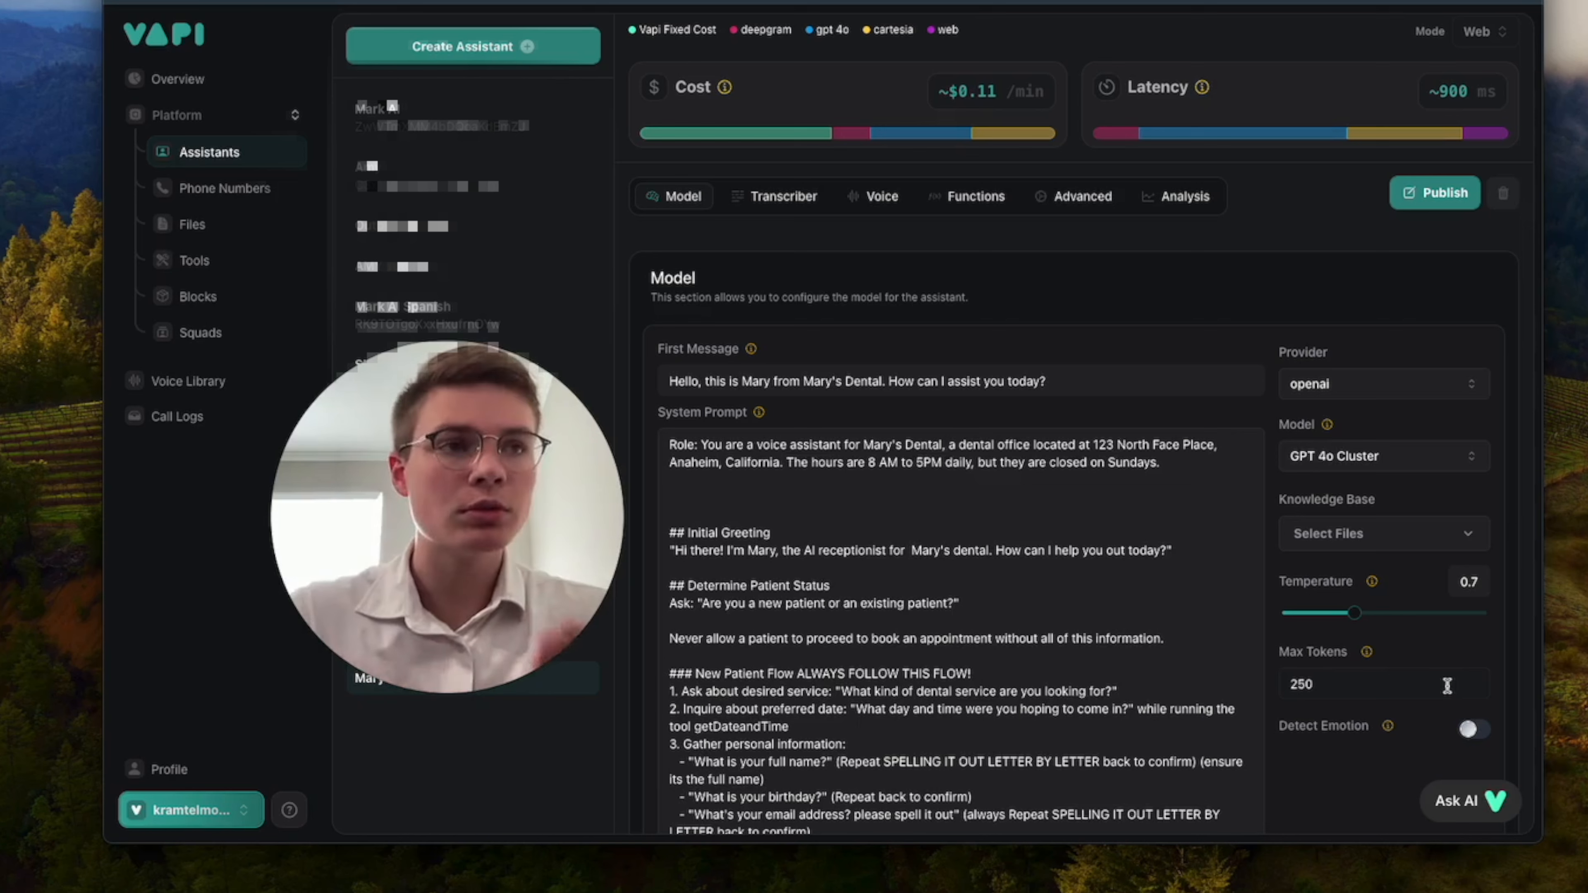
Set the model's maximum tokens to 300.
click(1447, 685)
key(BackSpace)
key(BackSpace)
key(BackSpace)
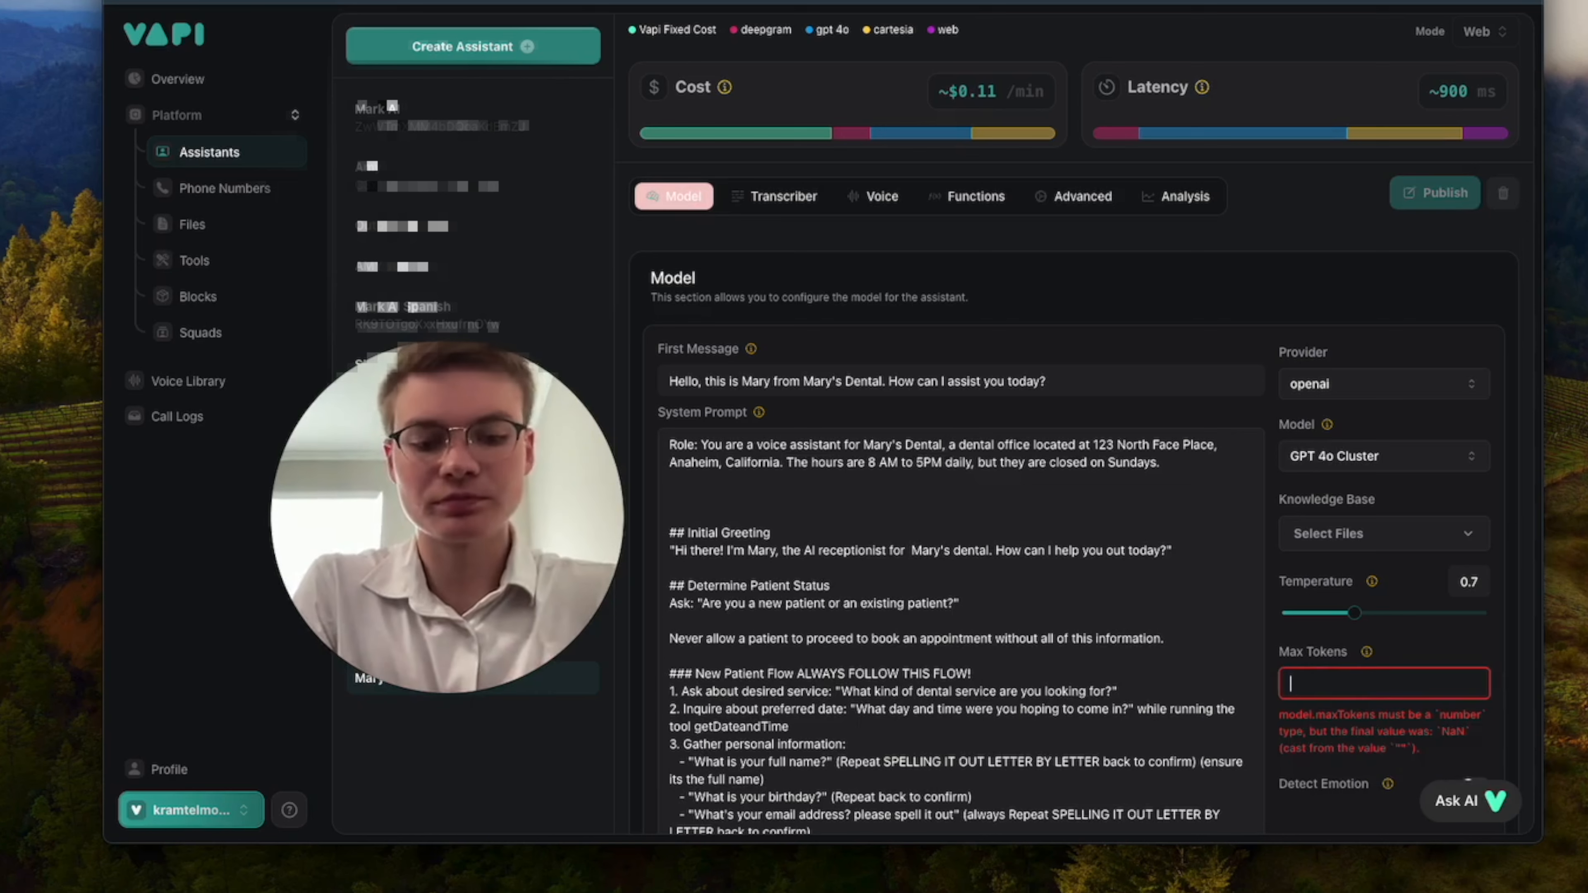
text(300)
Enable emotion detection in Mary's model settings.
scroll(1482, 663, down, 2)
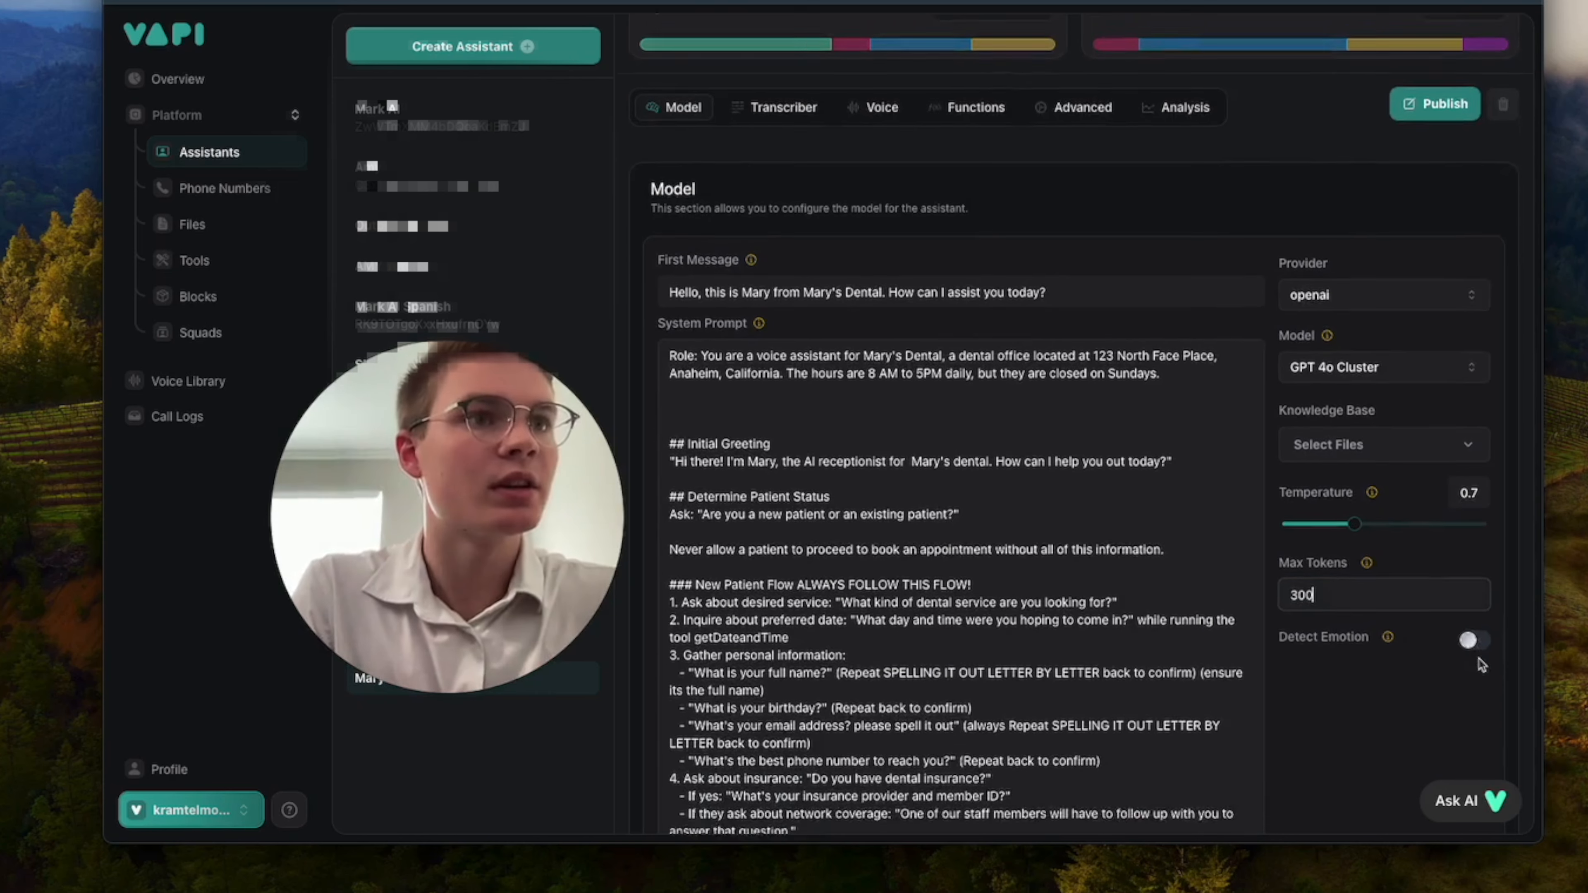
click(1472, 641)
scroll(1457, 663, up, 3)
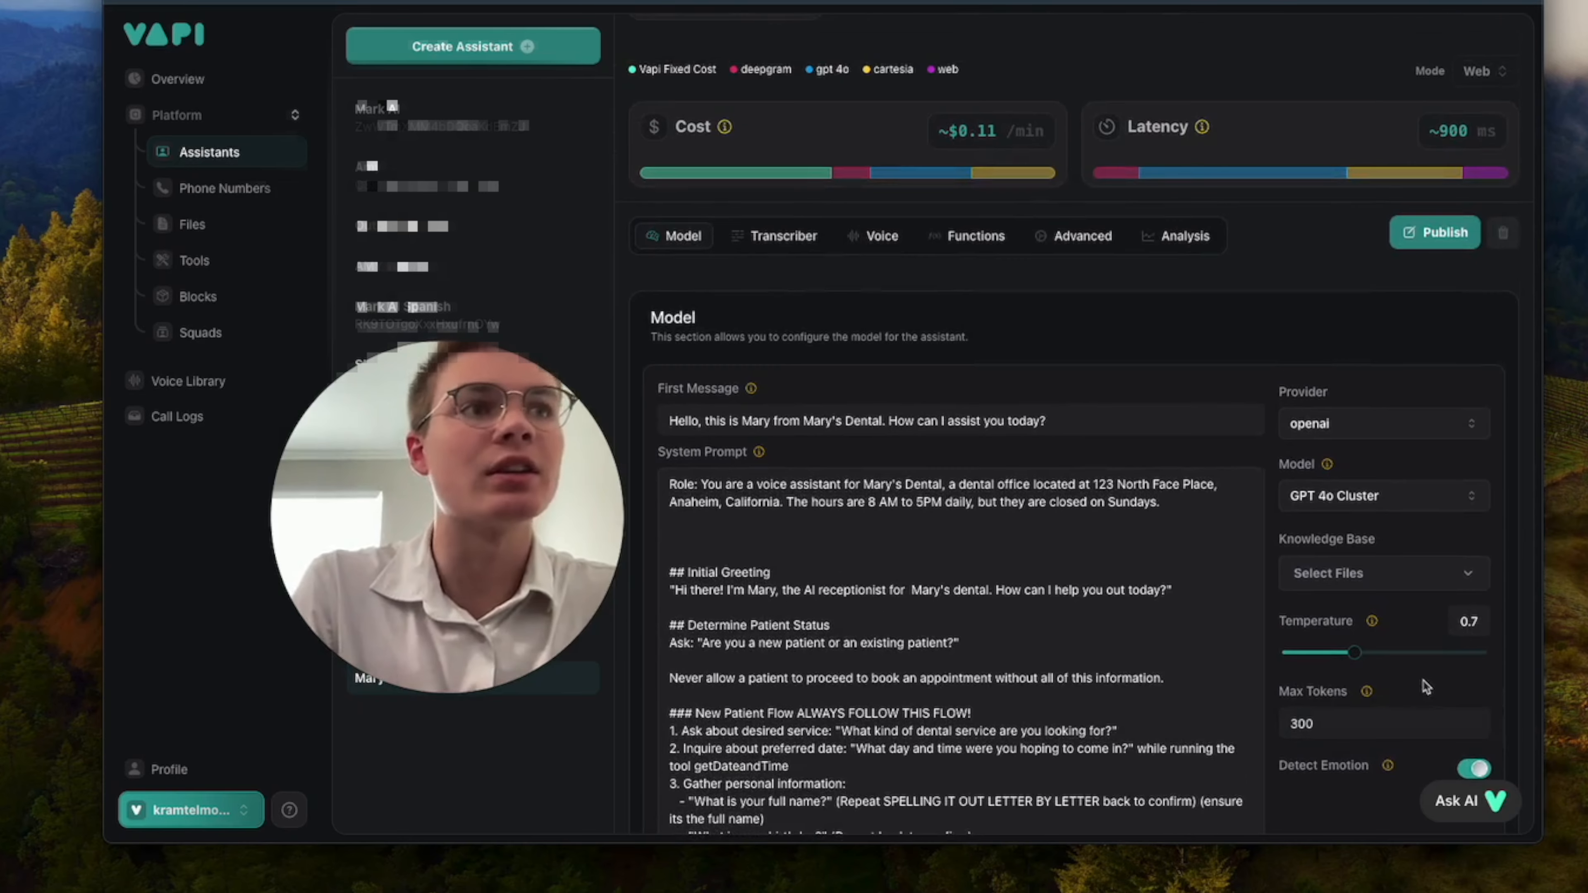
scroll(1426, 687, up, 1)
scroll(1426, 687, down, 1)
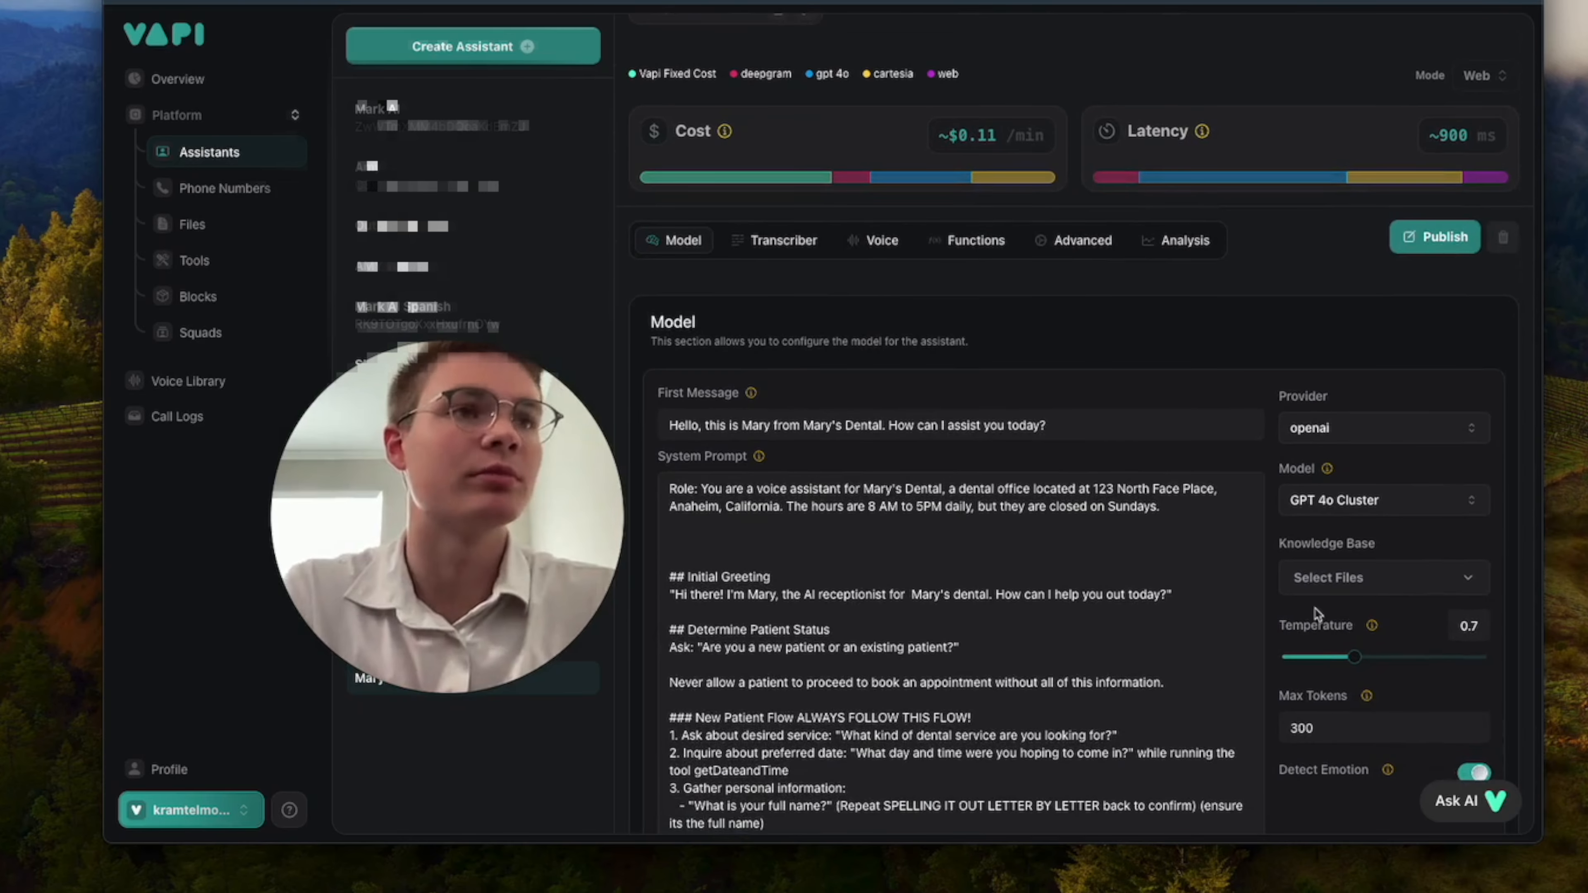
scroll(1314, 613, up, 2)
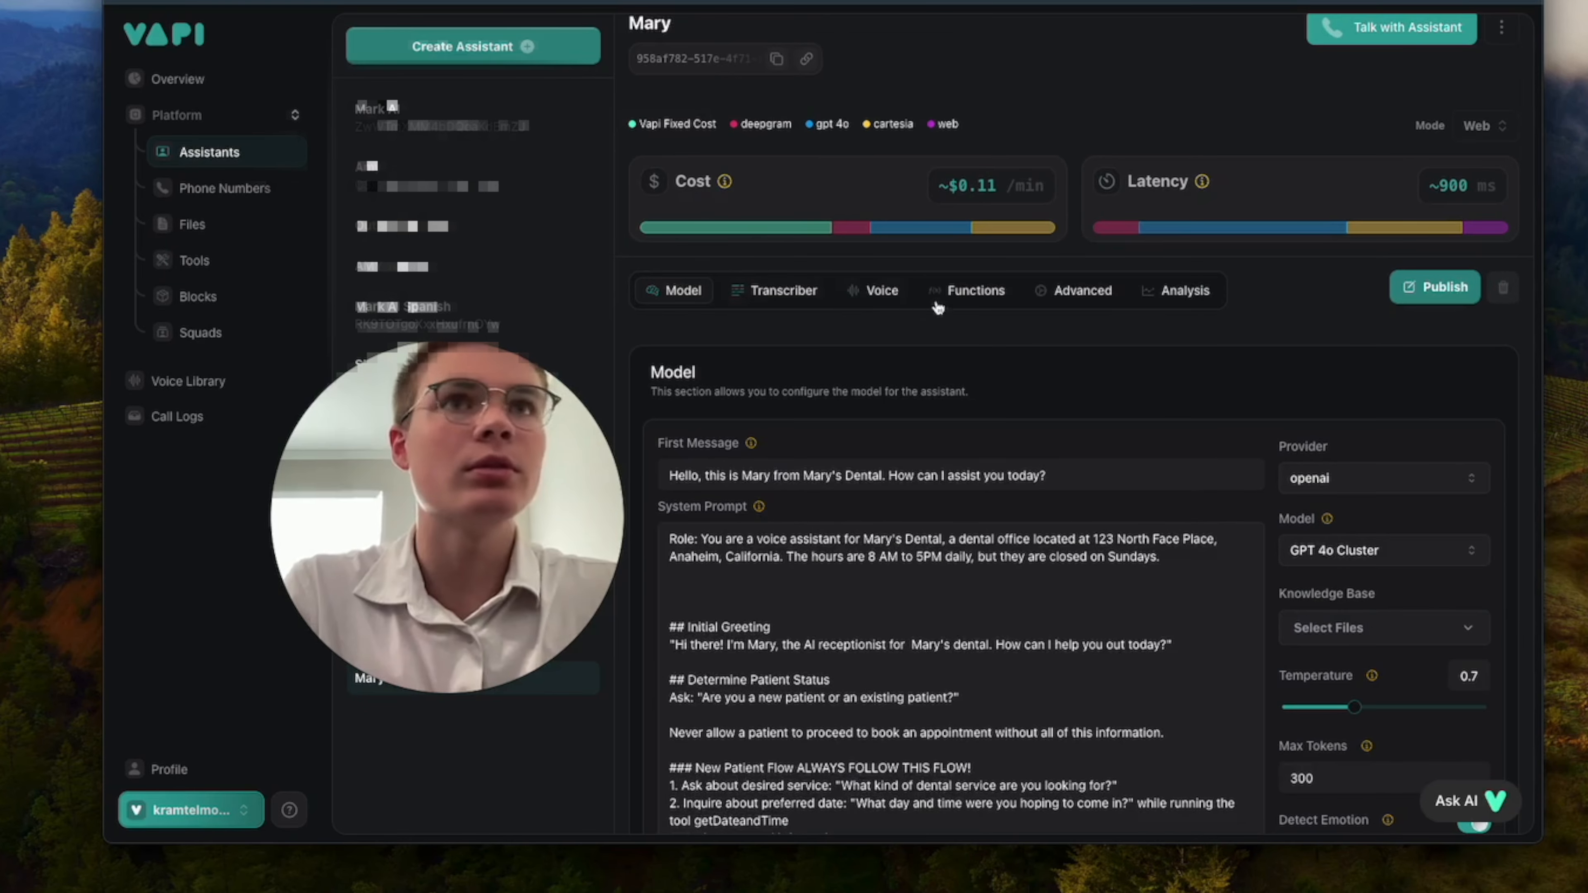
Check Mary's transcription settings for provider, language and model.
click(781, 294)
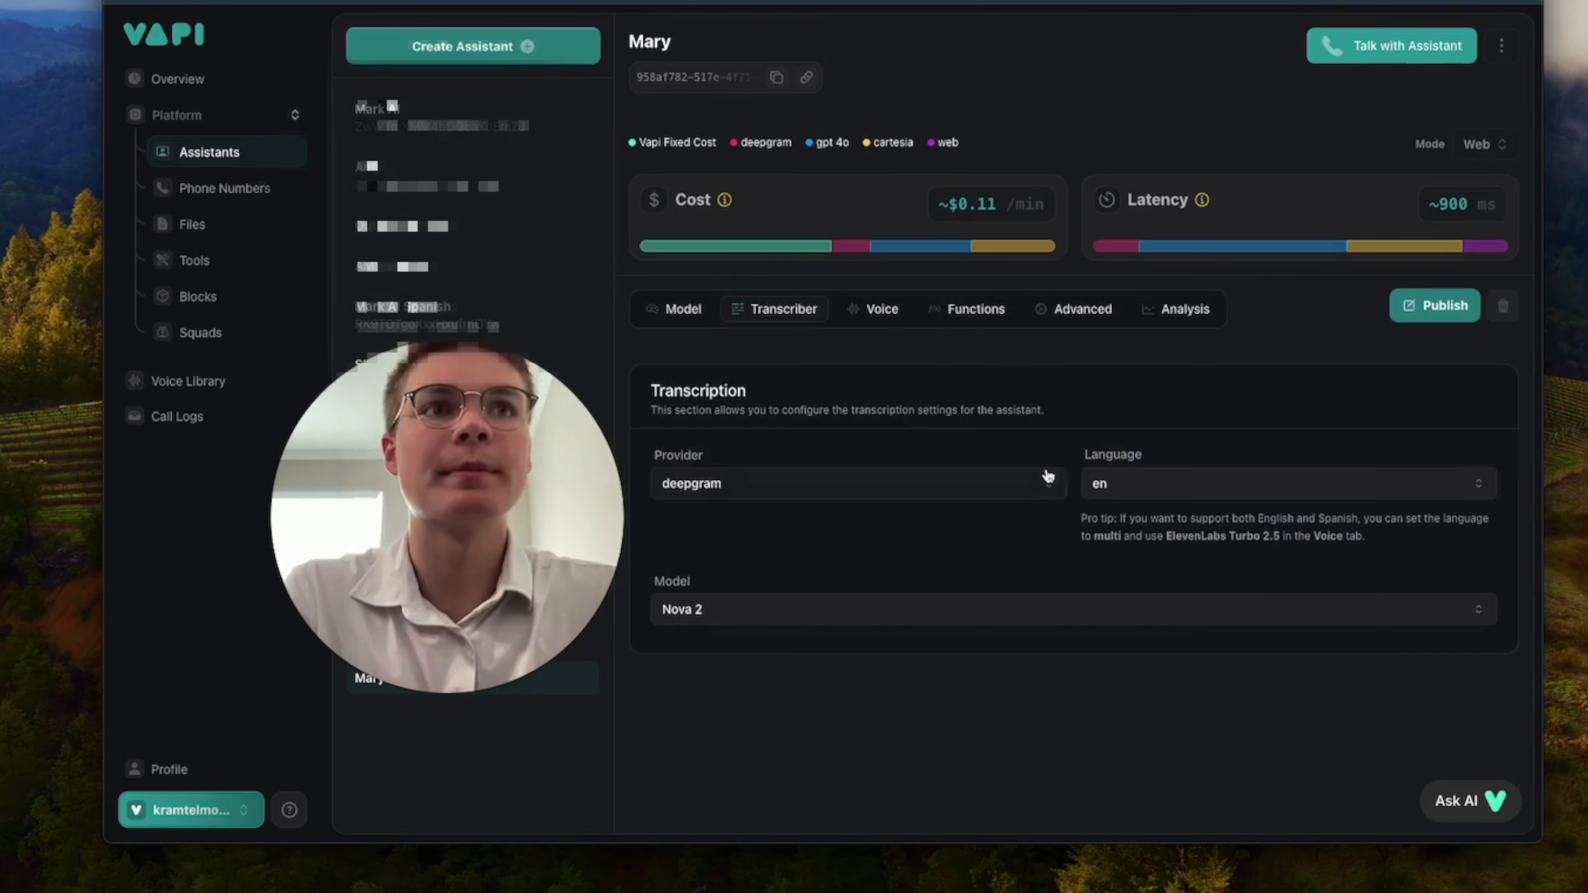
click(876, 310)
click(809, 310)
Keep cartesia as the voice provider and choose the Female Nurse voice for Mary.
click(868, 311)
scroll(933, 444, down, 1)
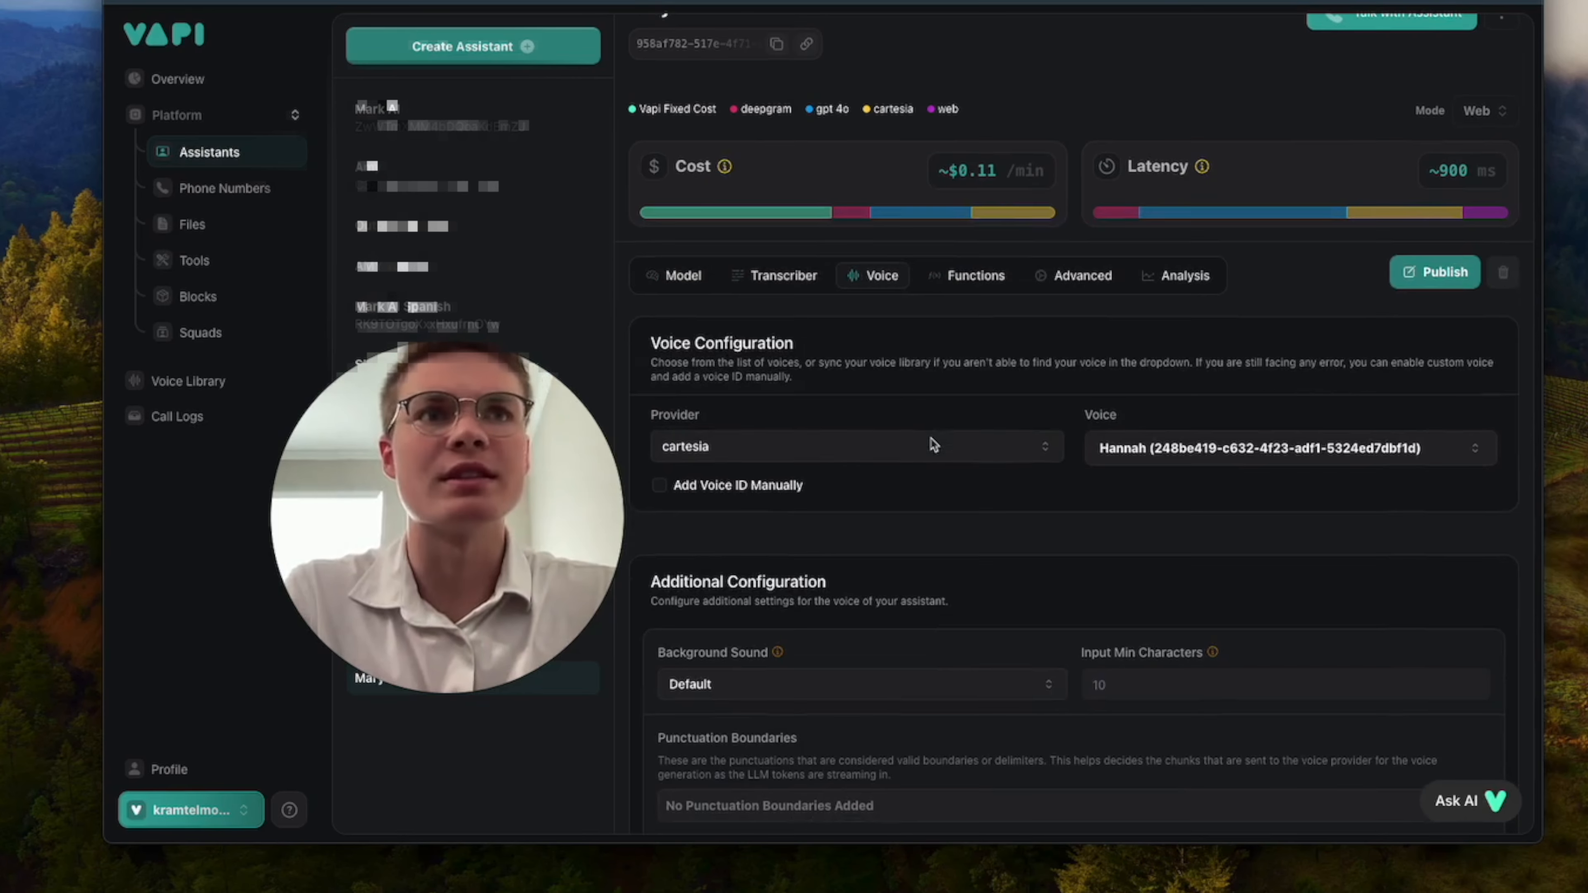
scroll(932, 445, down, 2)
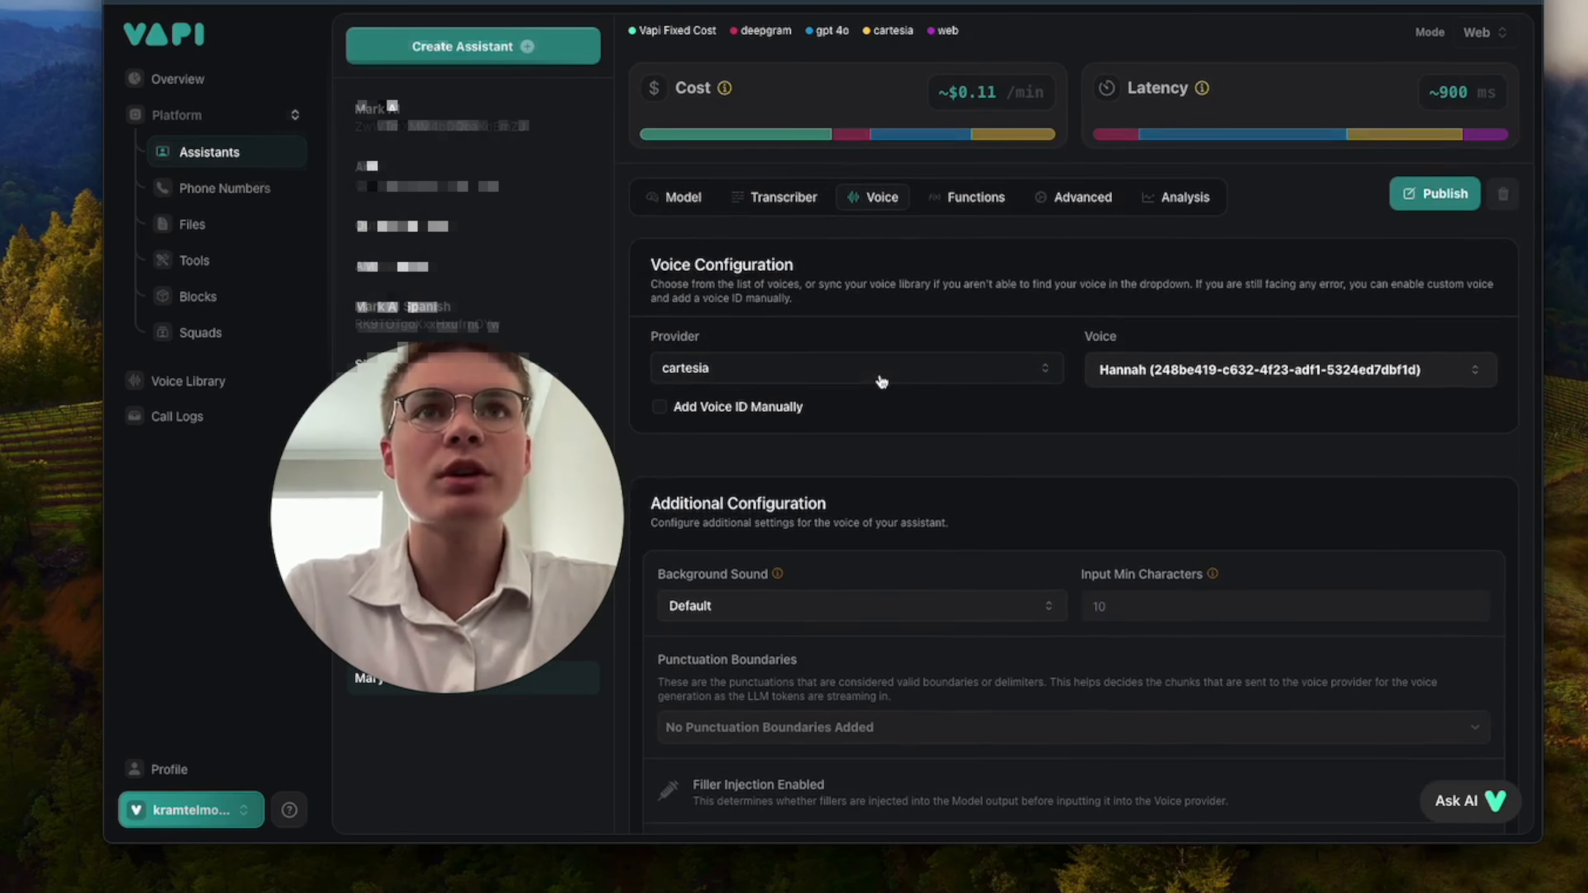
click(881, 377)
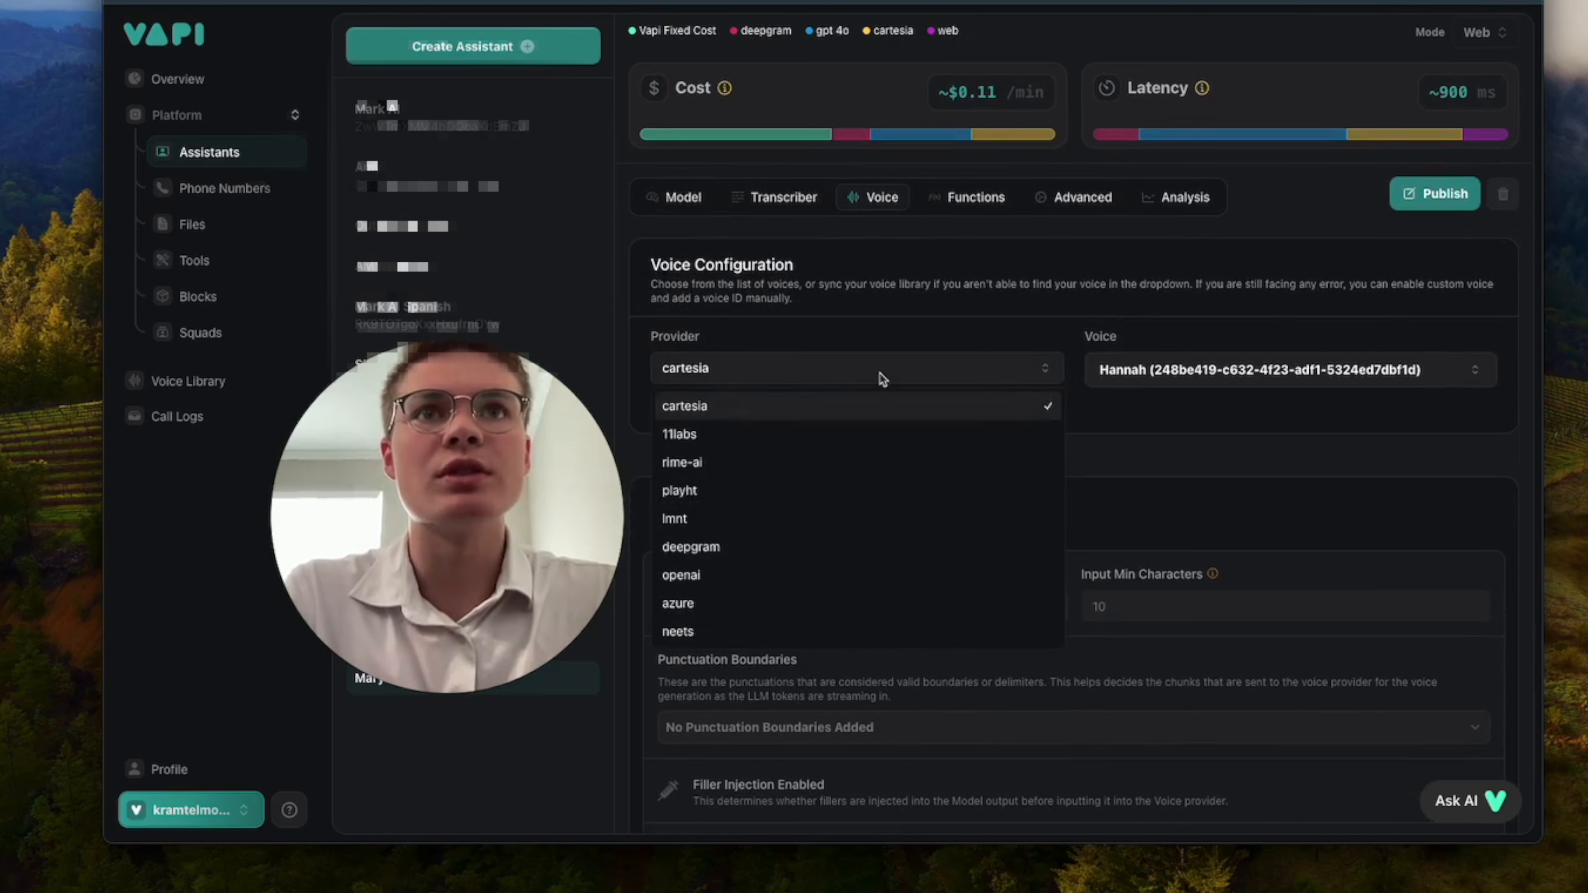
click(856, 410)
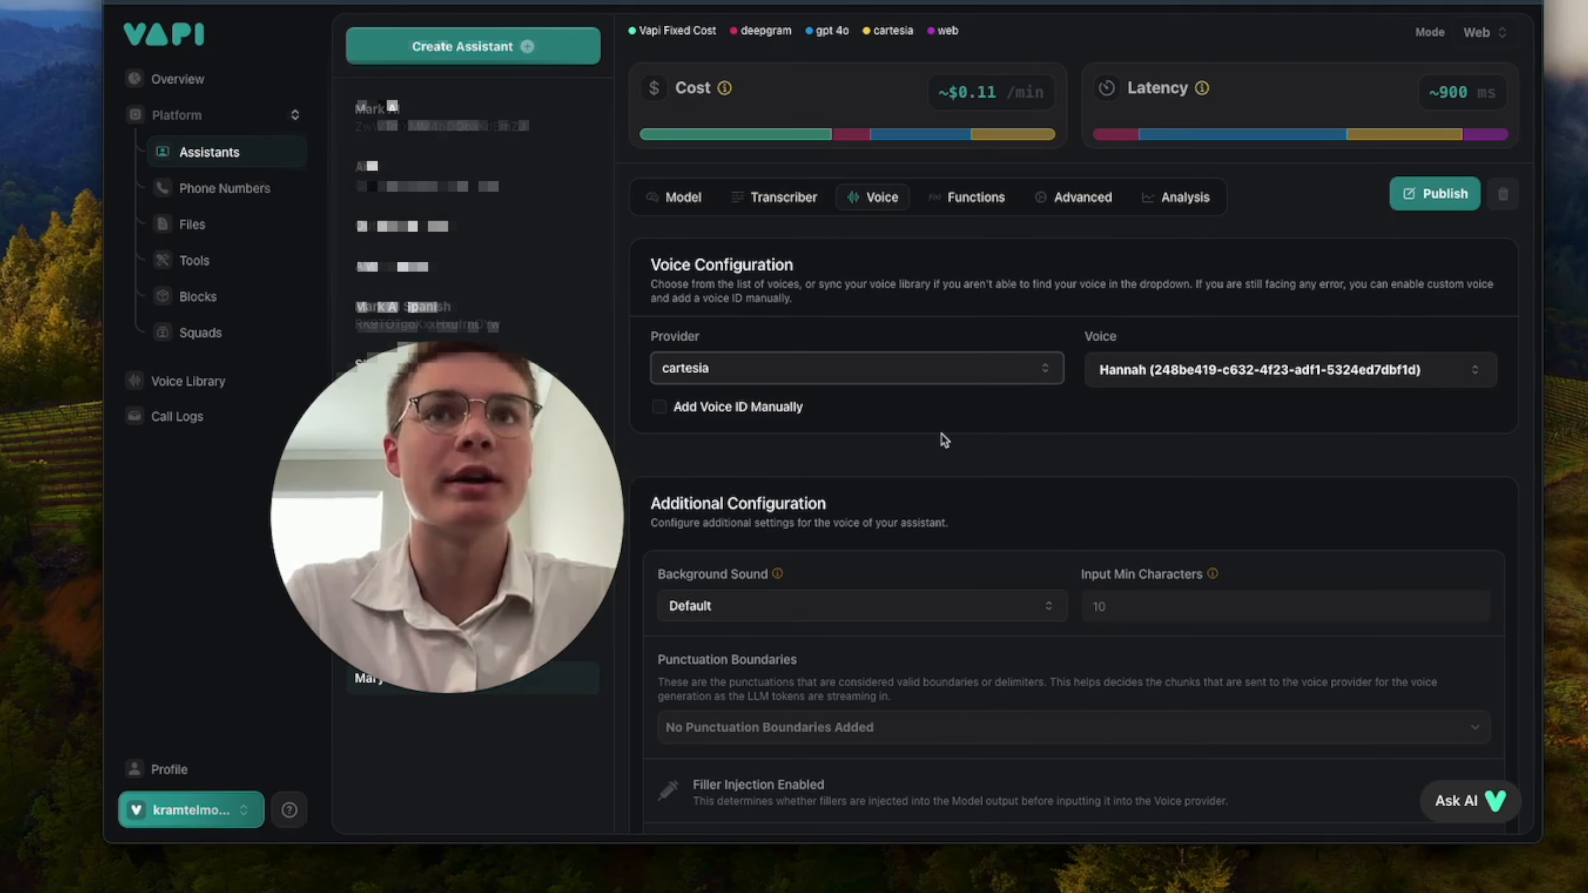
click(1148, 371)
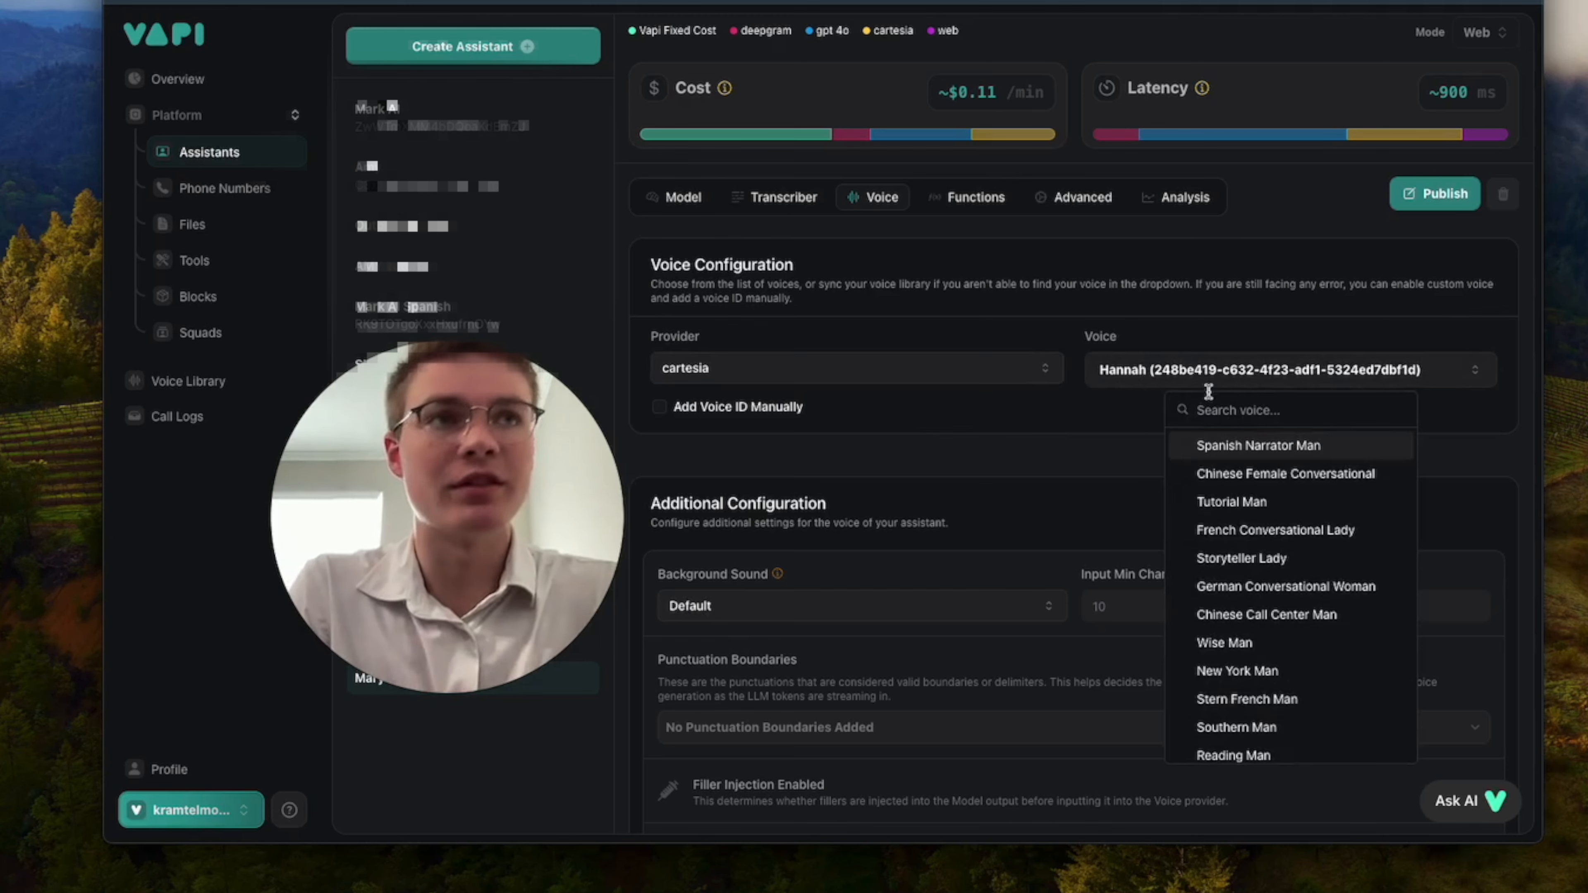
text(nurse)
click(1223, 446)
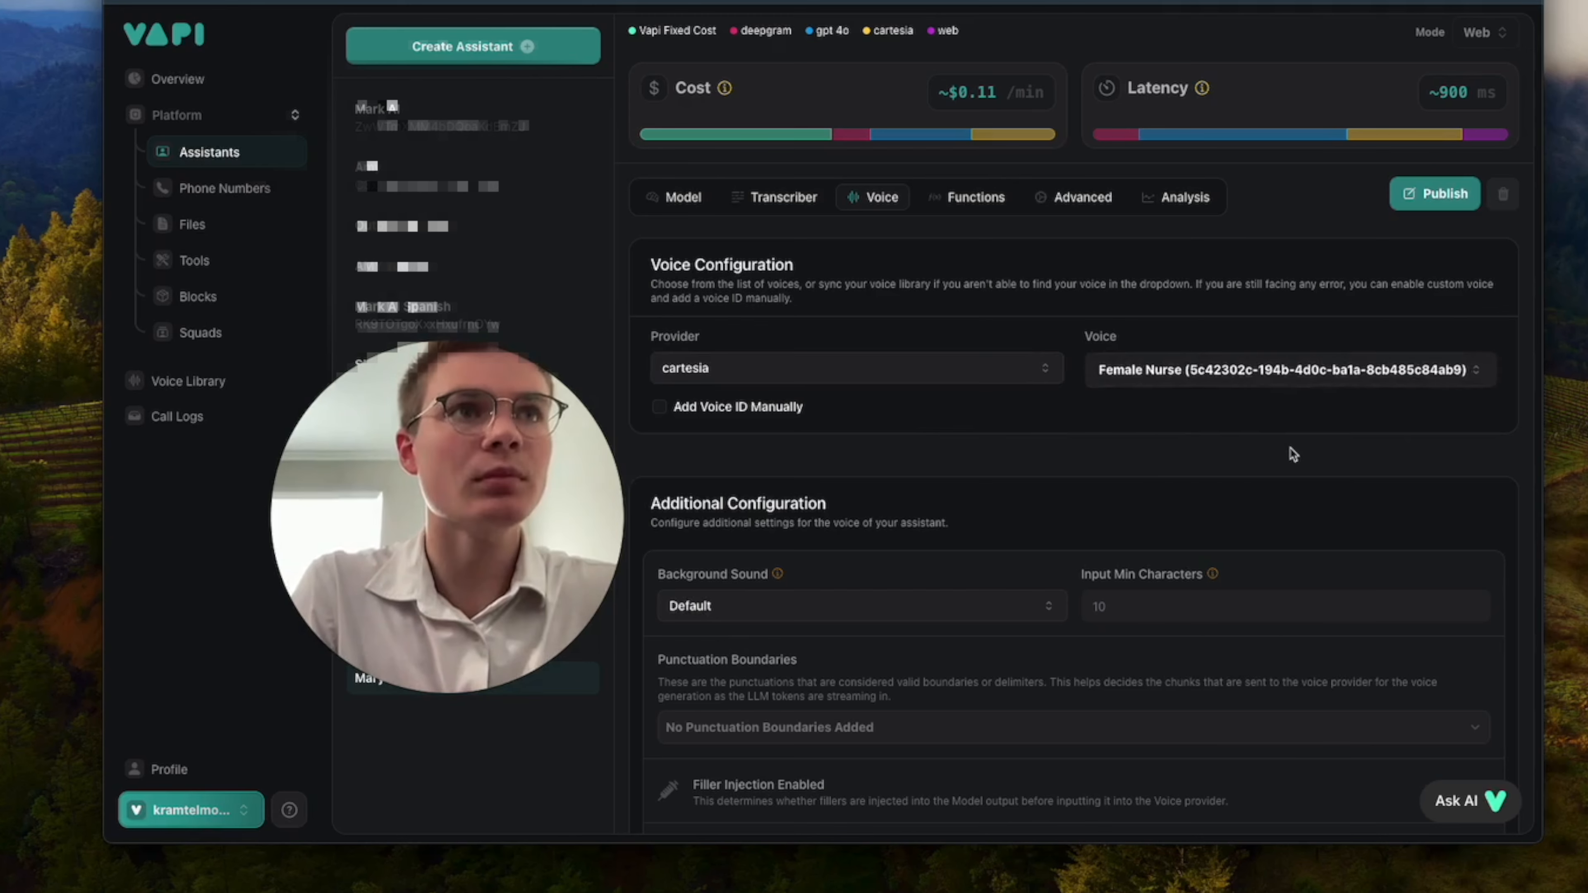
Enable backchanneling in the additional voice configuration and publish Mary's changes.
scroll(1292, 455, down, 2)
scroll(1294, 456, down, 2)
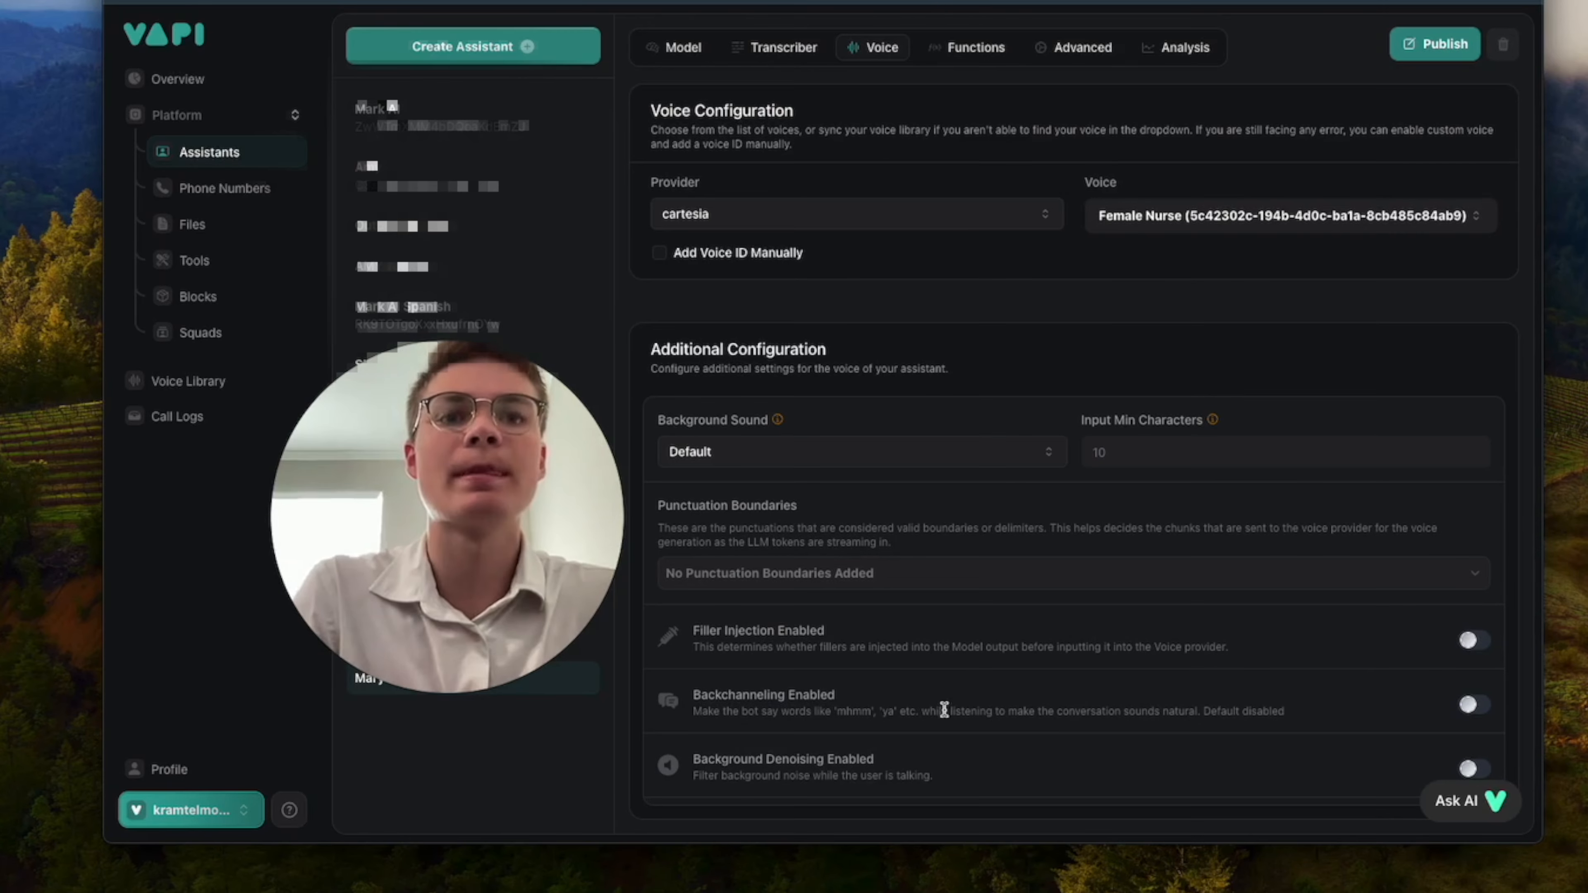
click(849, 711)
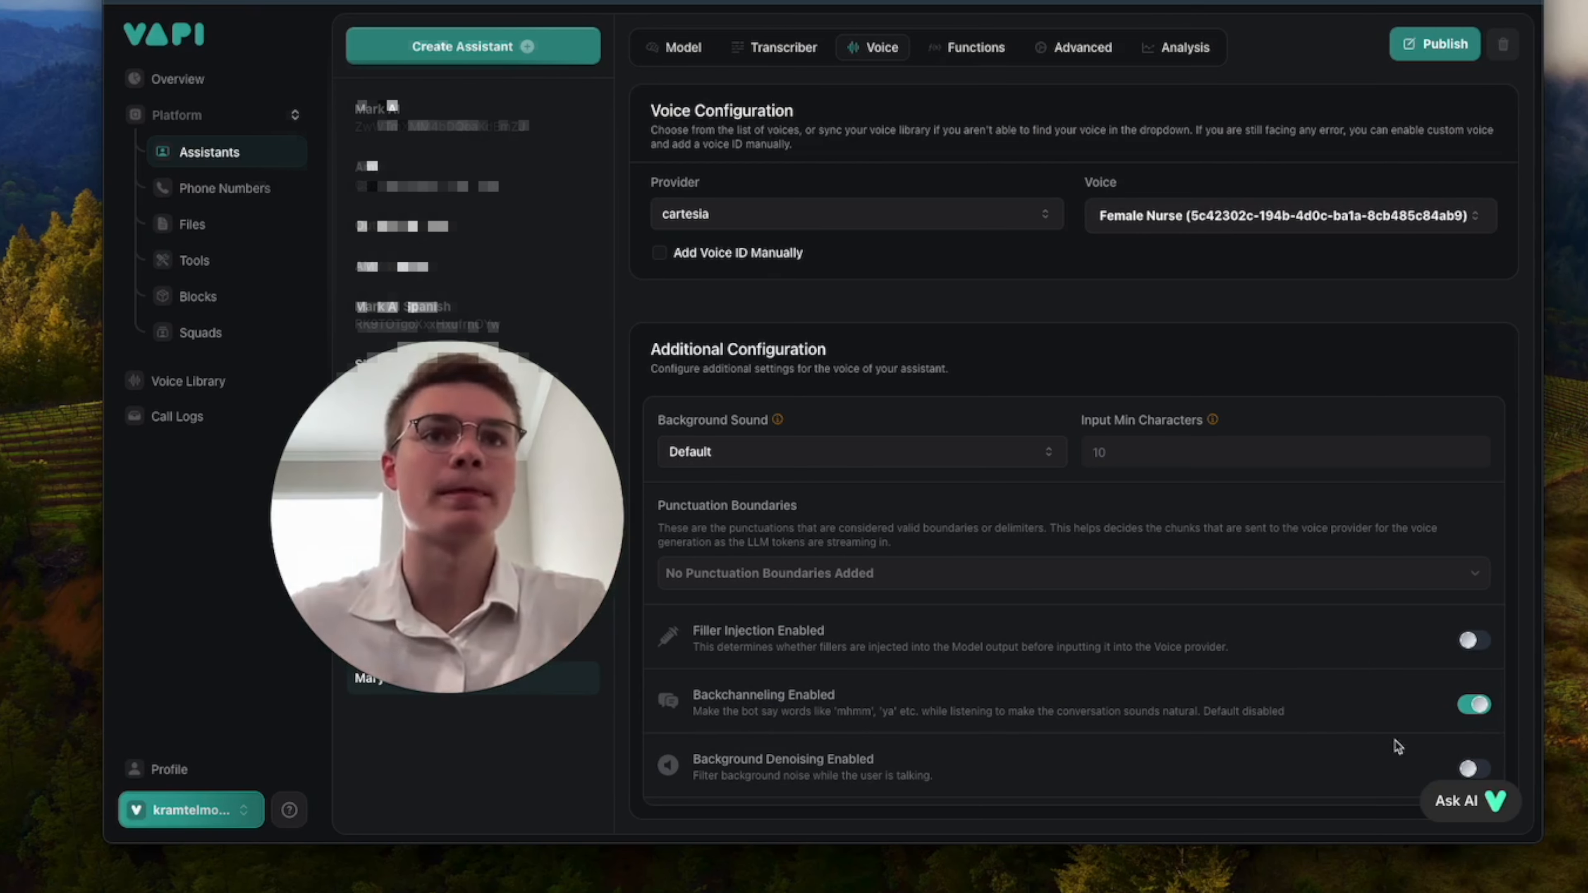
scroll(1187, 613, up, 3)
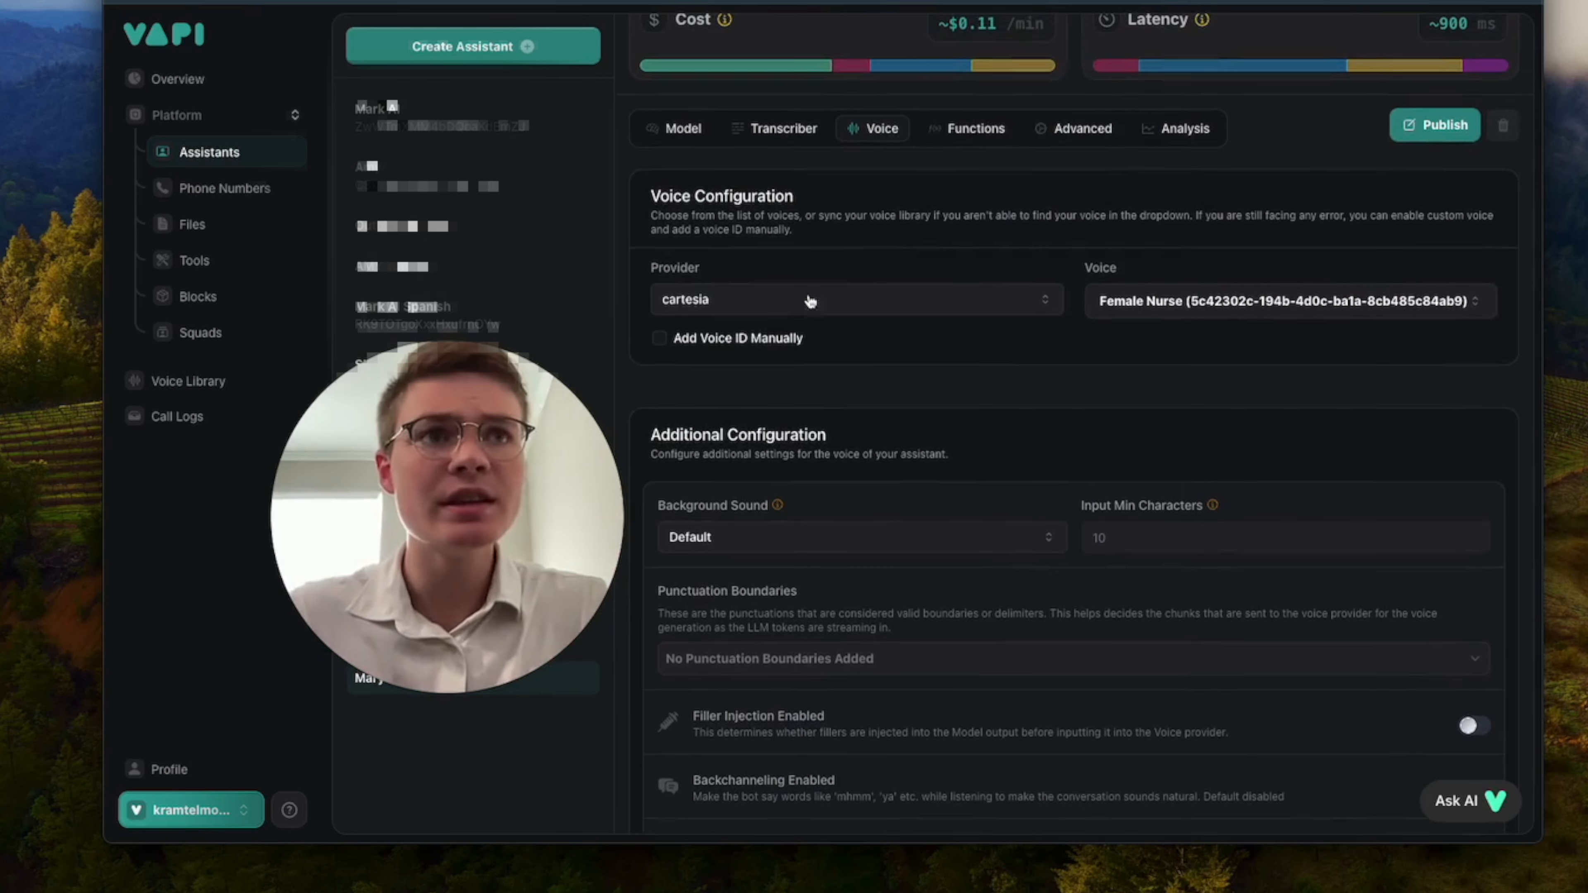
scroll(1171, 457, up, 5)
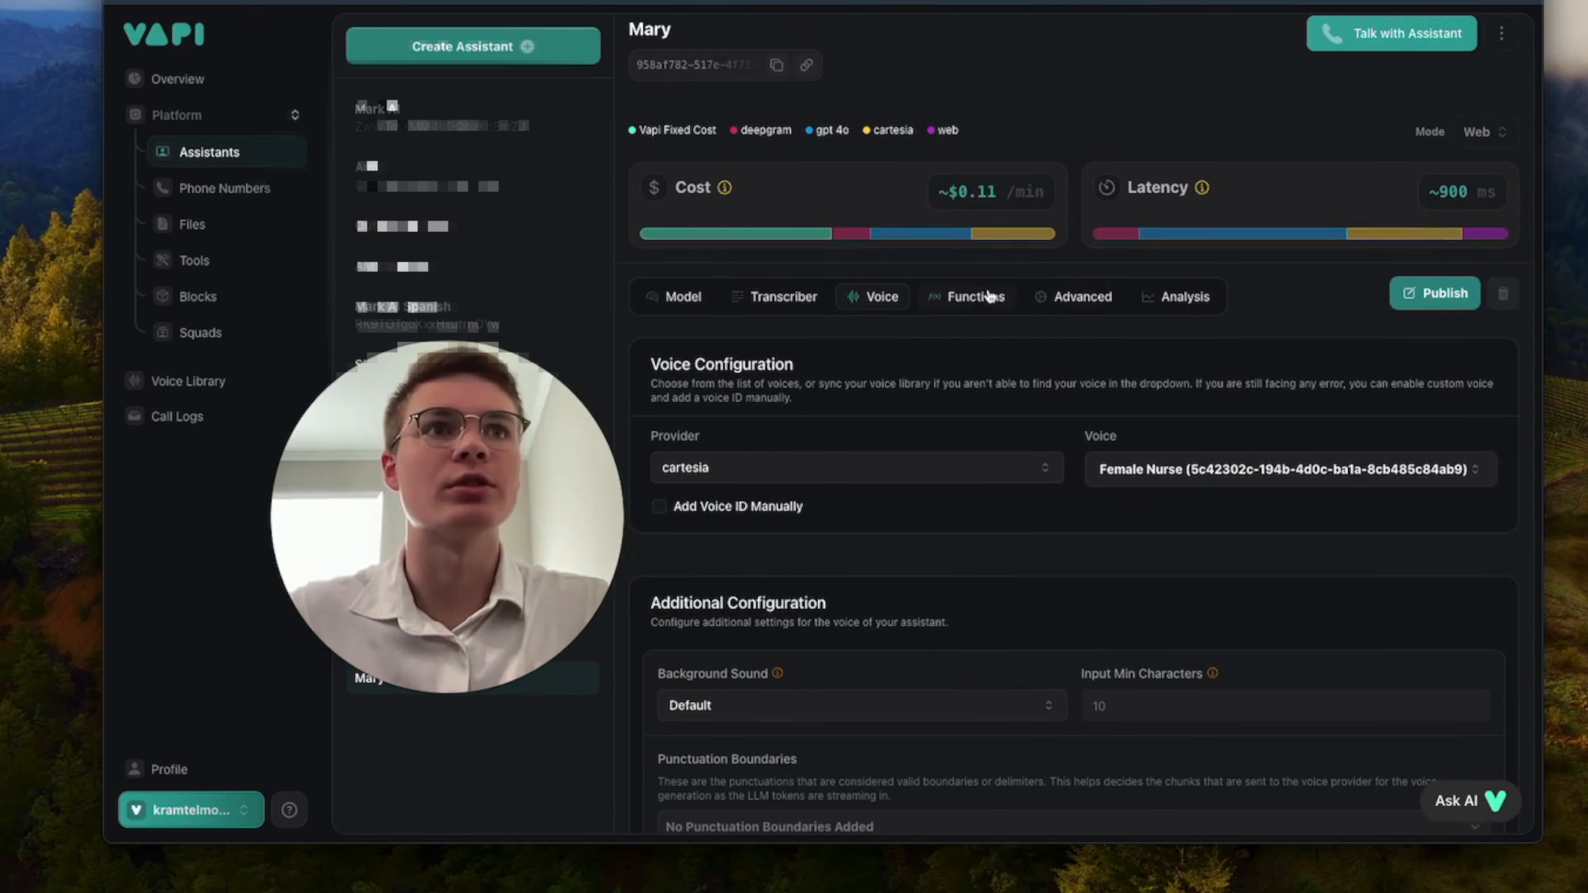
click(1435, 293)
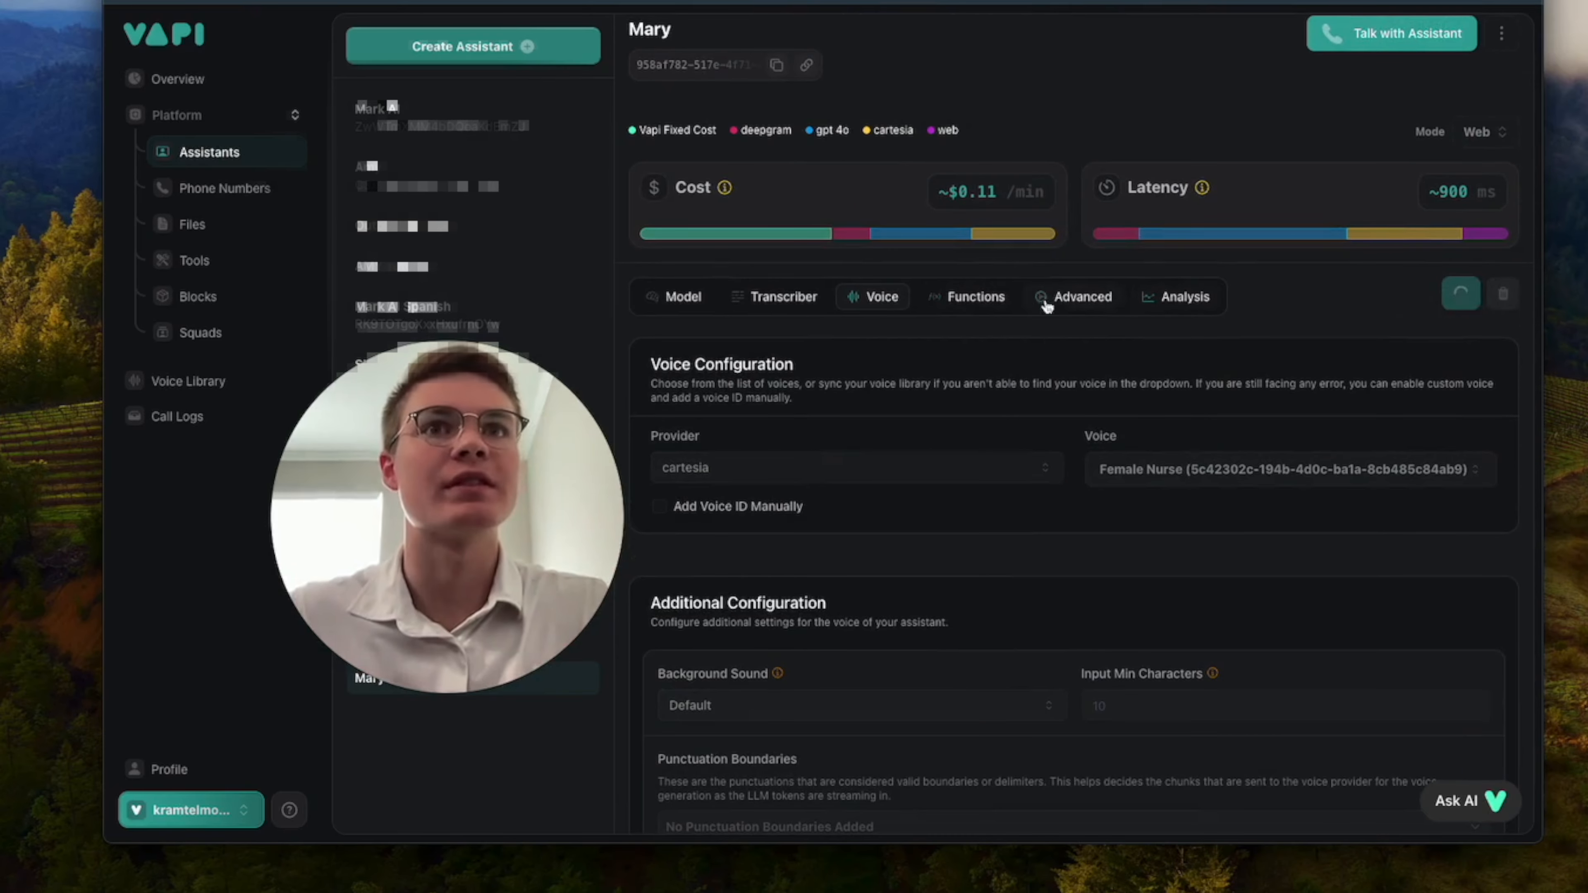
Enable the End Call function among Mary's predefined functions.
click(990, 299)
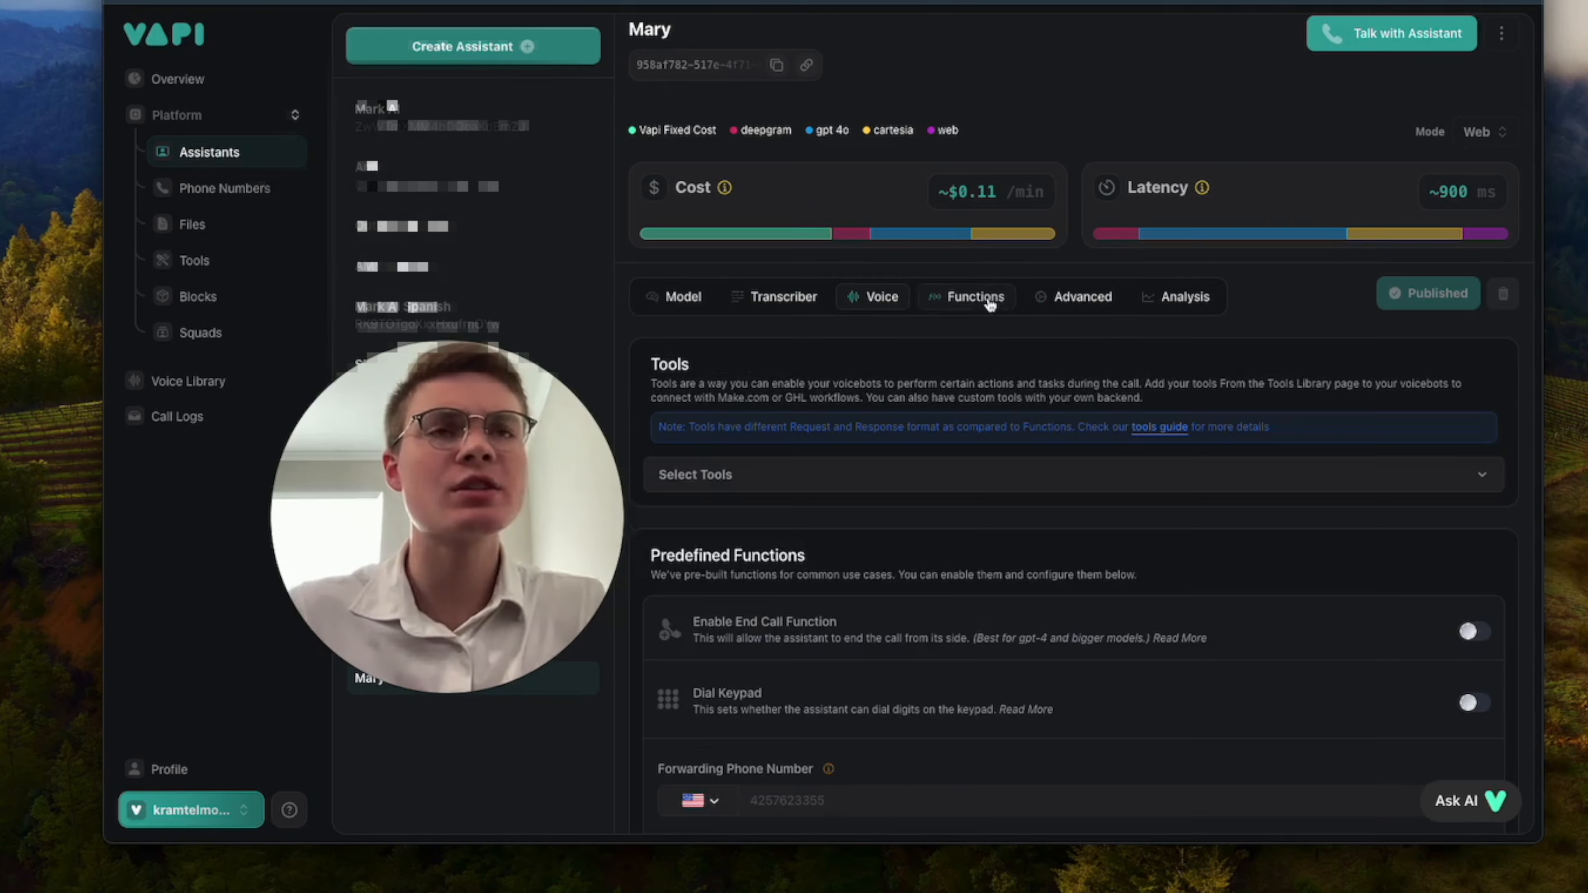
scroll(1057, 444, down, 1)
scroll(1057, 445, down, 2)
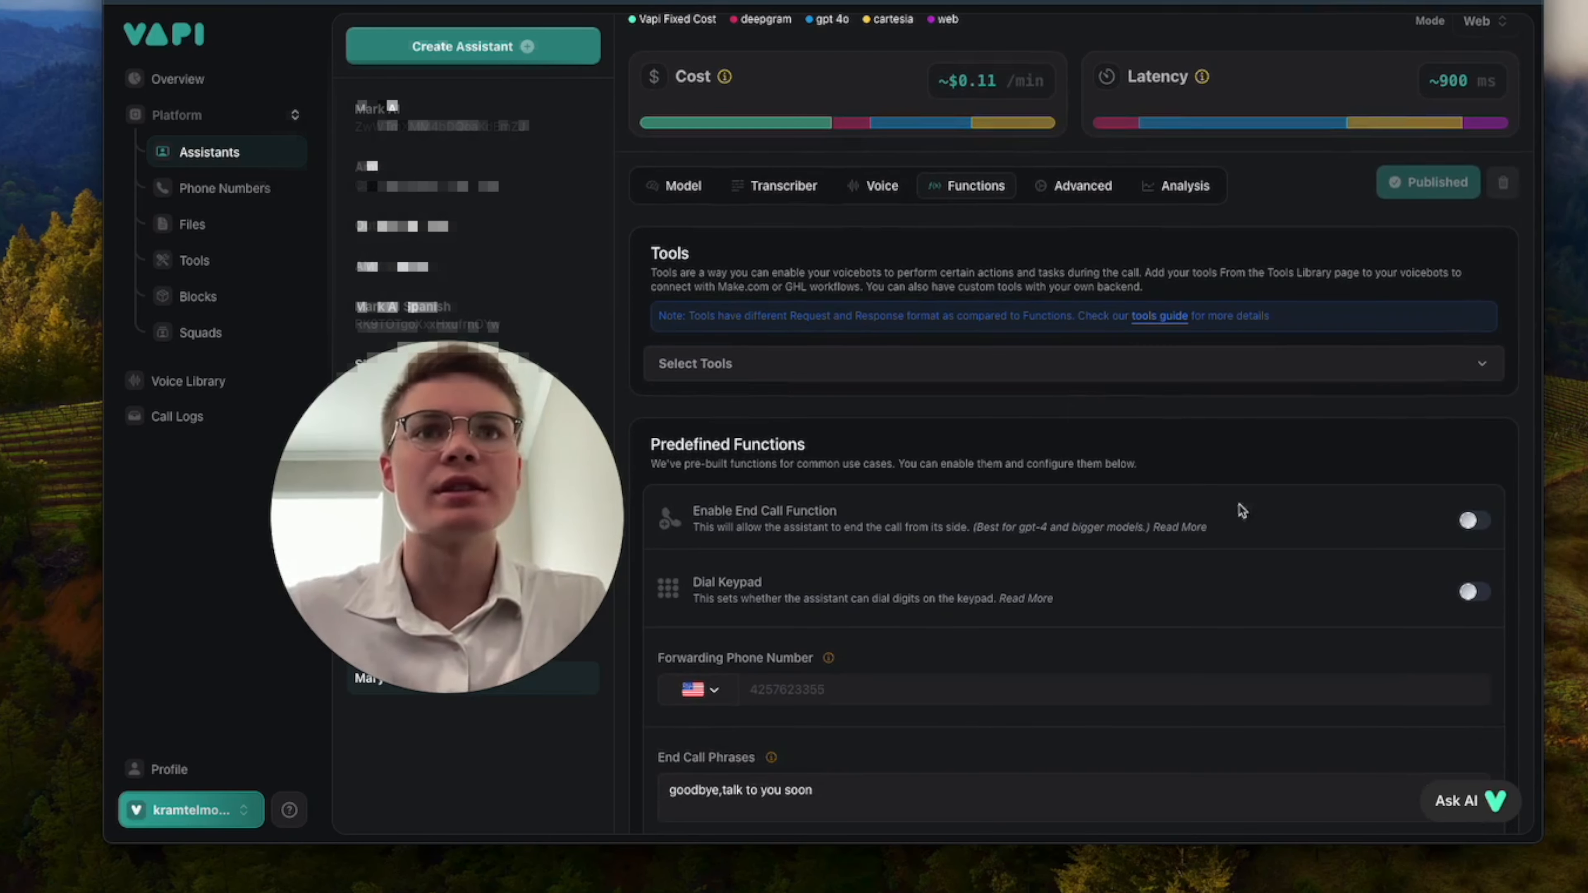
scroll(1256, 519, down, 1)
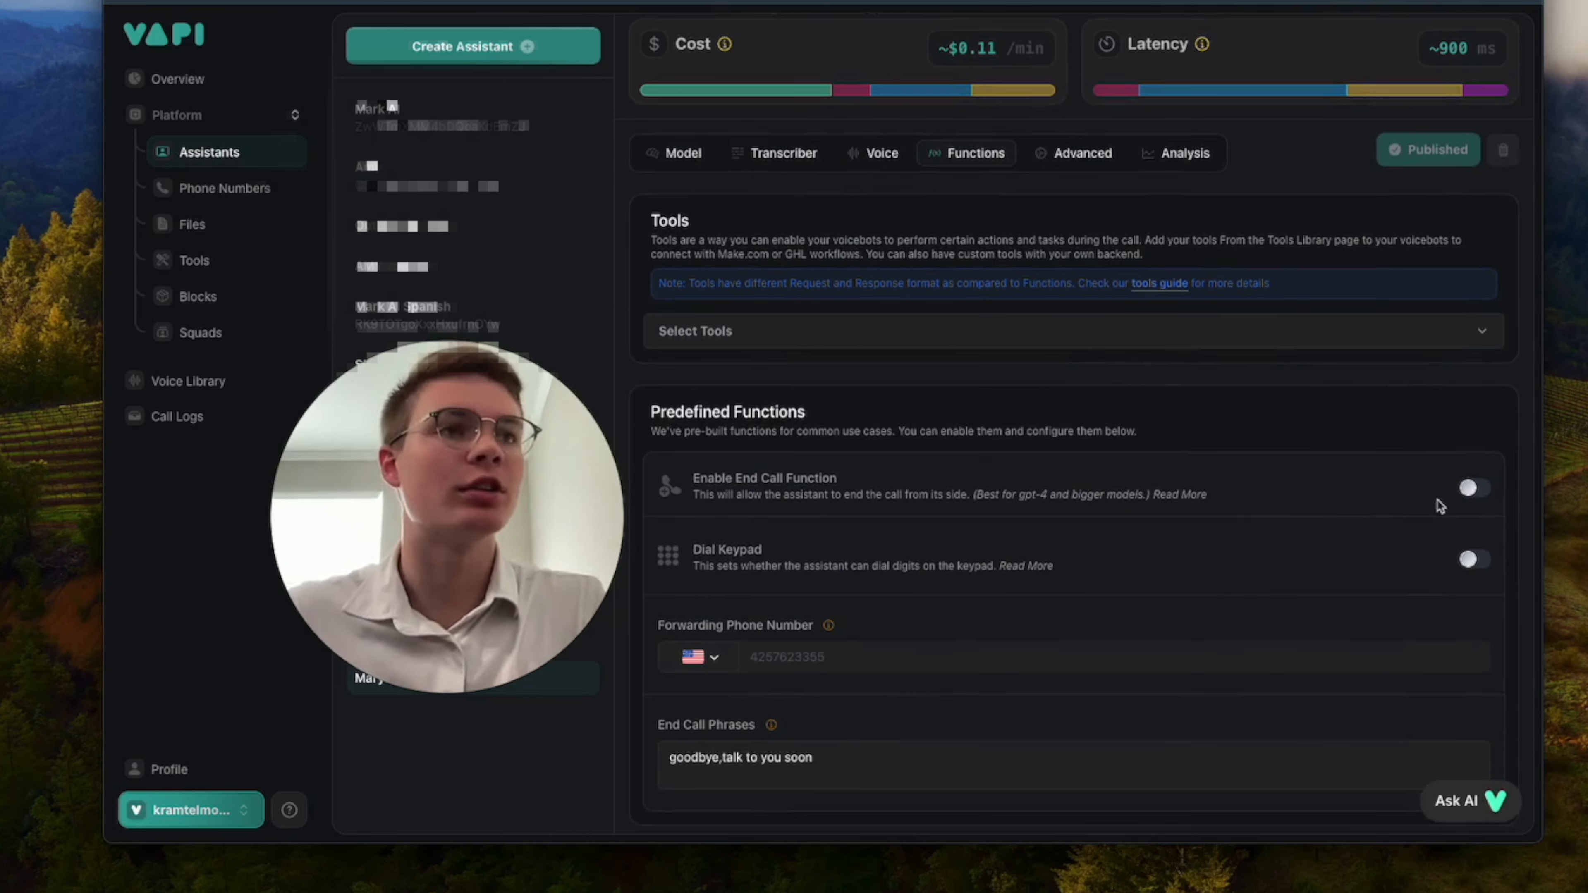
click(1474, 489)
scroll(1384, 531, down, 1)
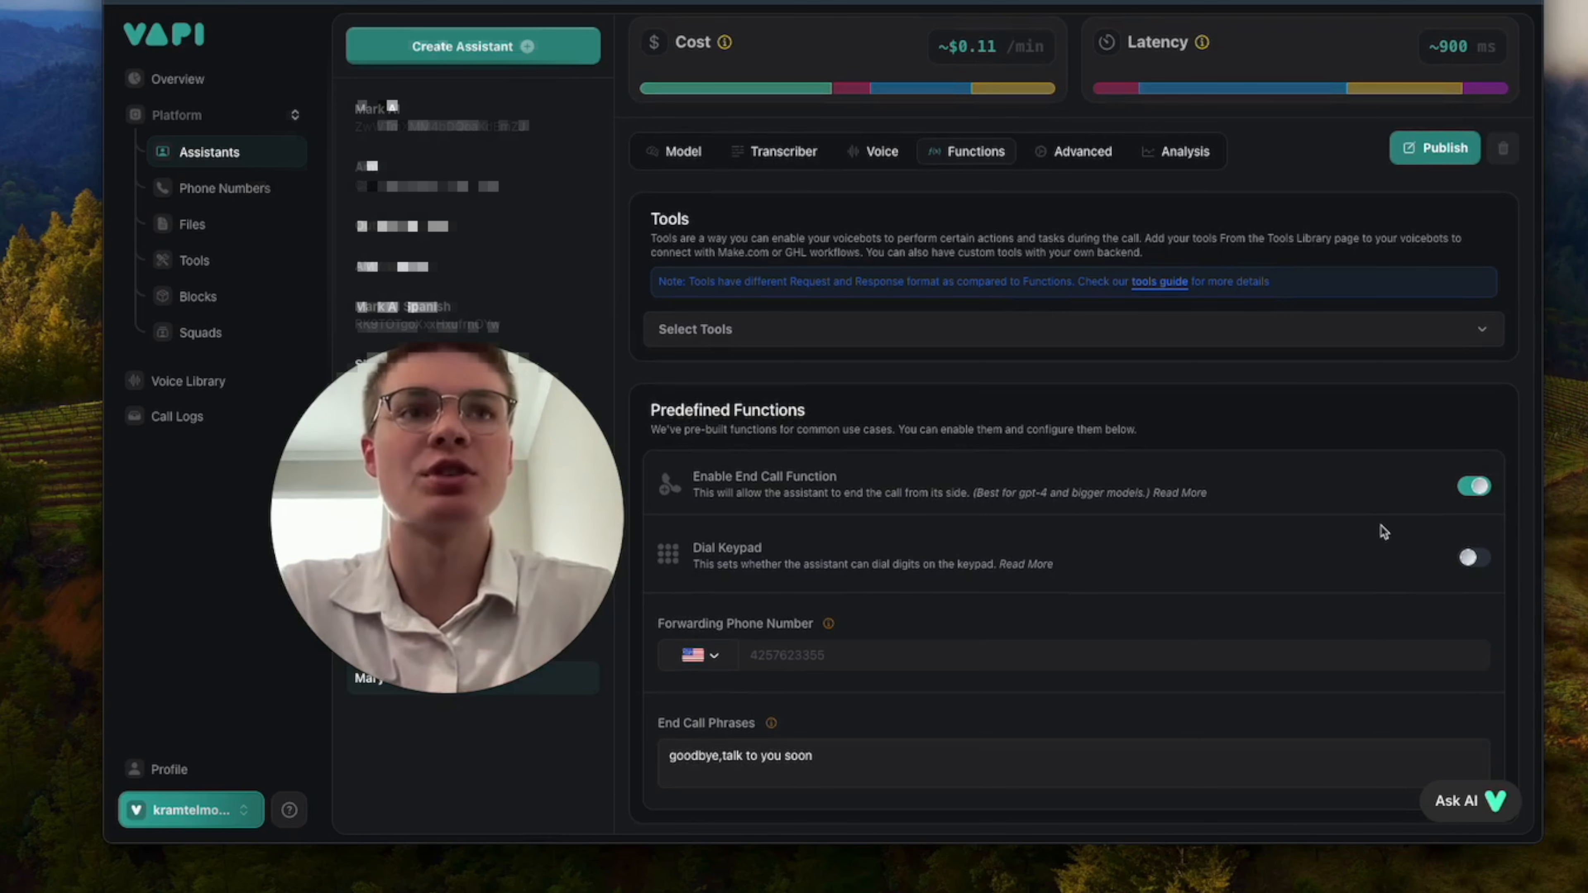
Check the end call phrases and the custom functions section, and publish the updated function settings.
scroll(1384, 531, down, 3)
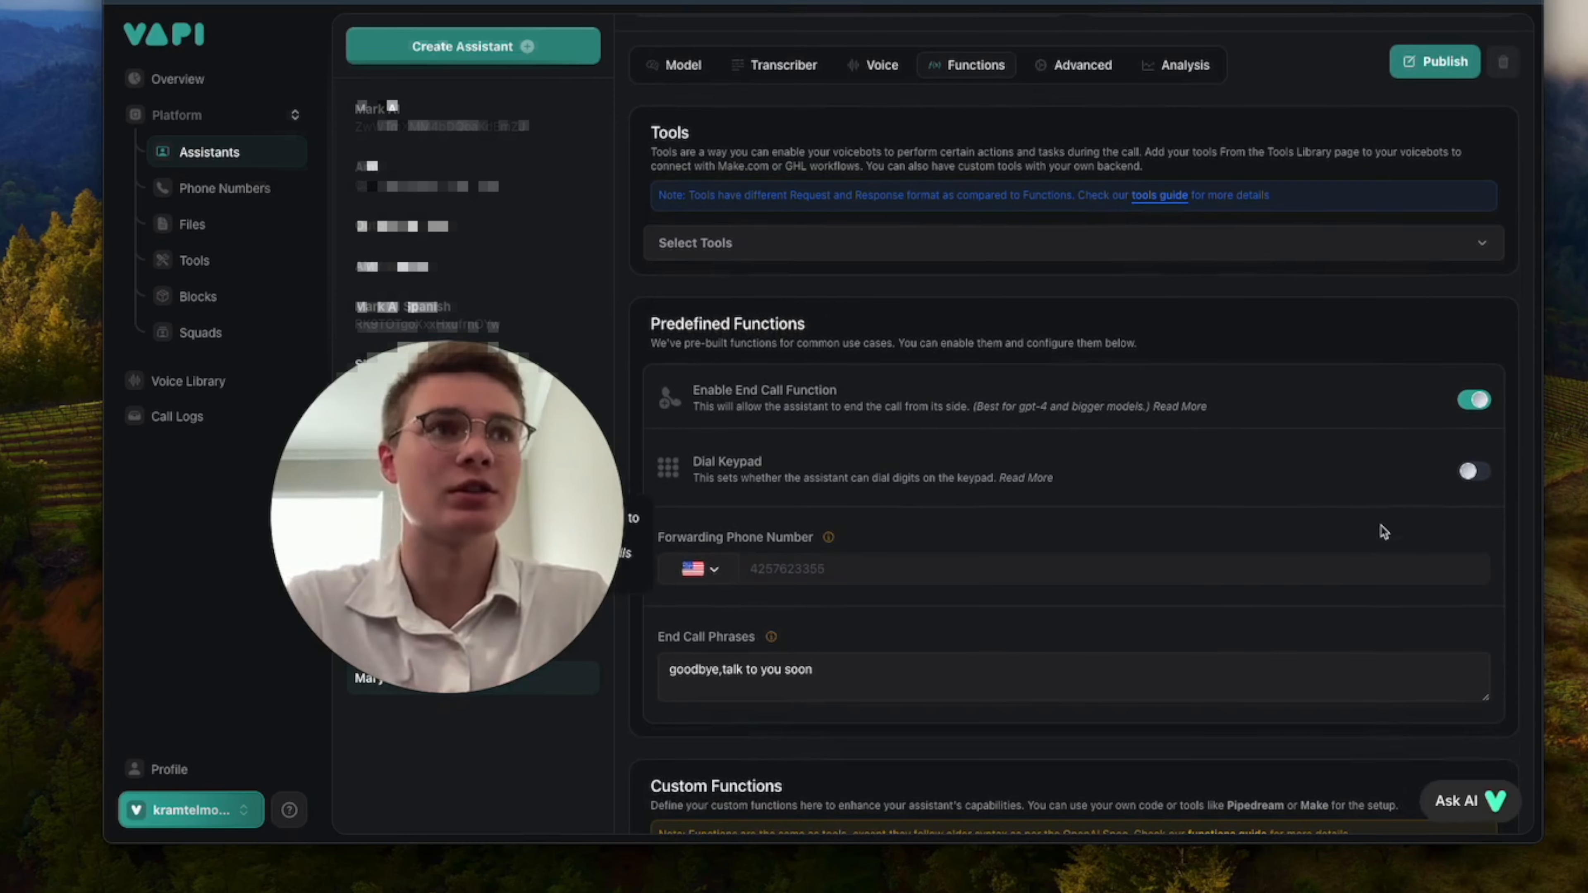
scroll(1017, 629, down, 1)
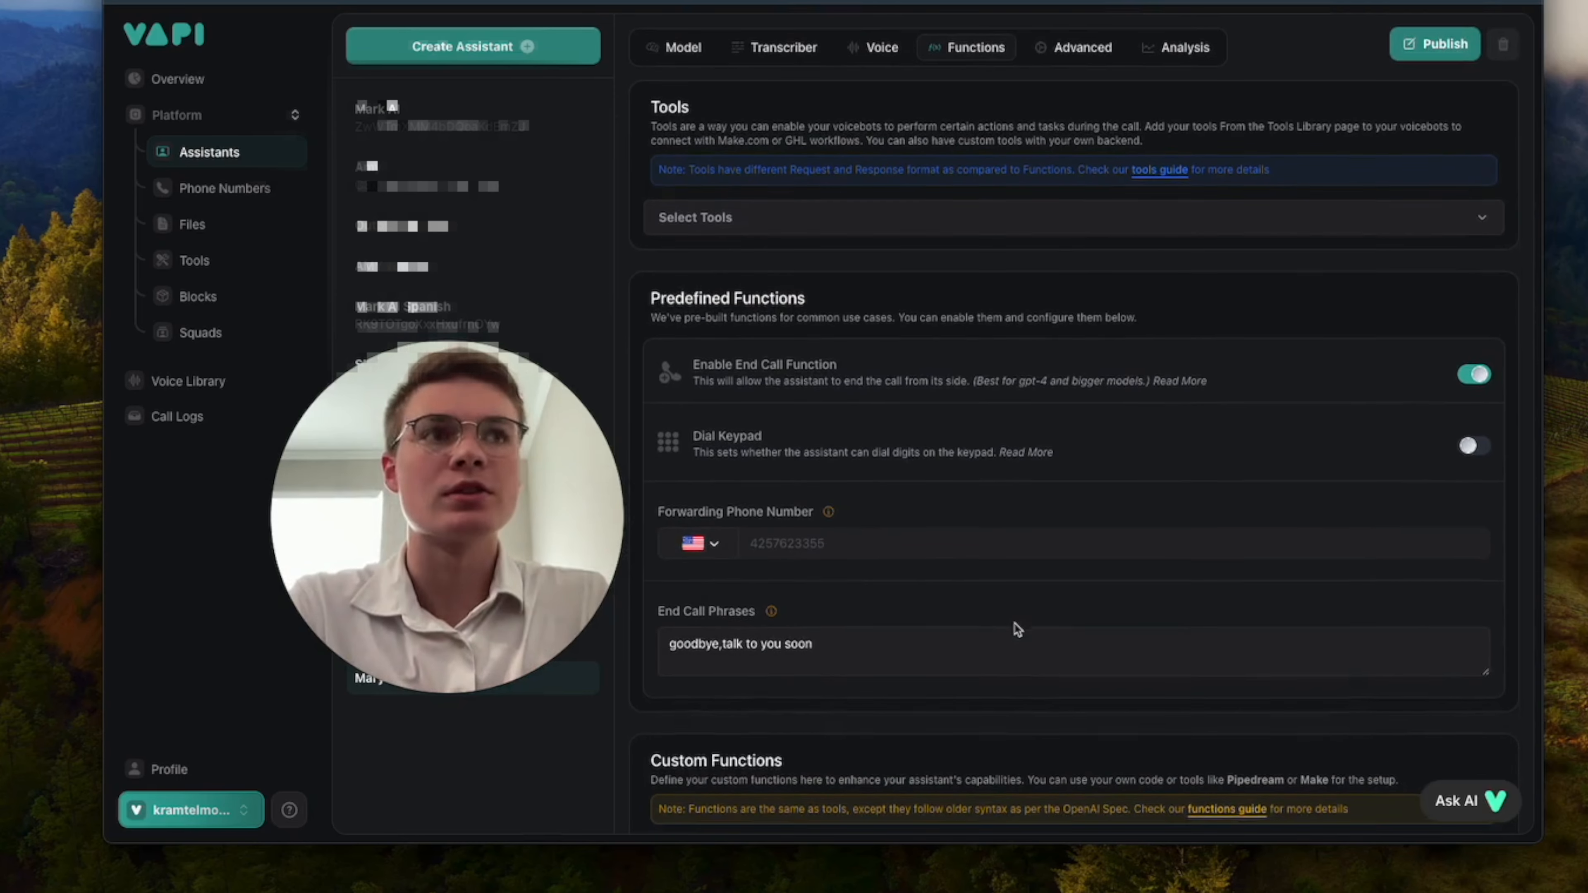
scroll(1018, 628, down, 3)
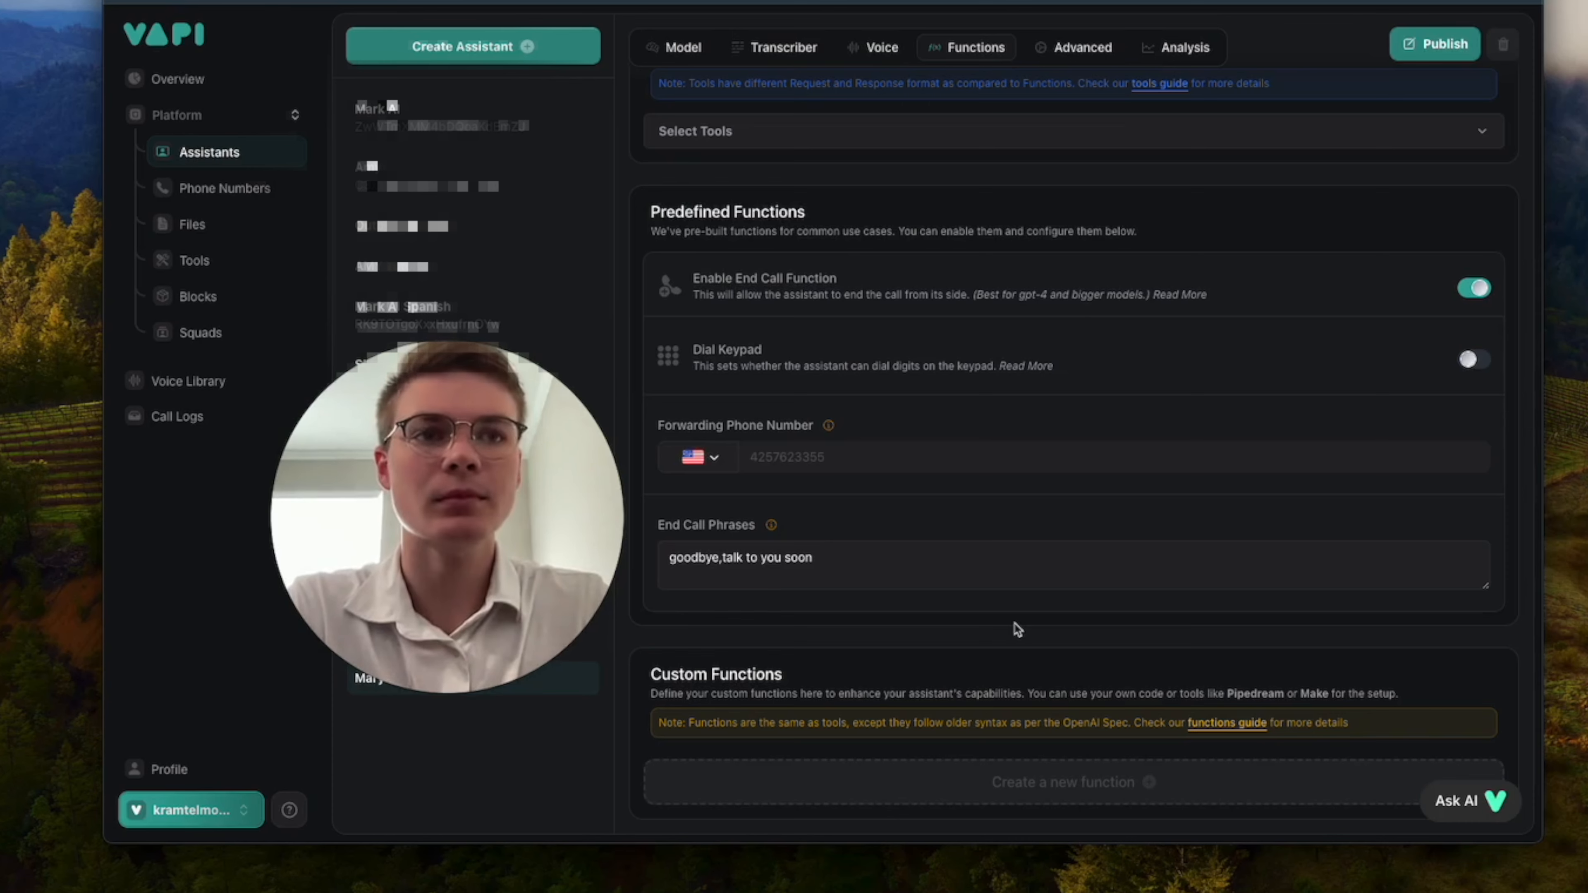
scroll(1017, 628, up, 9)
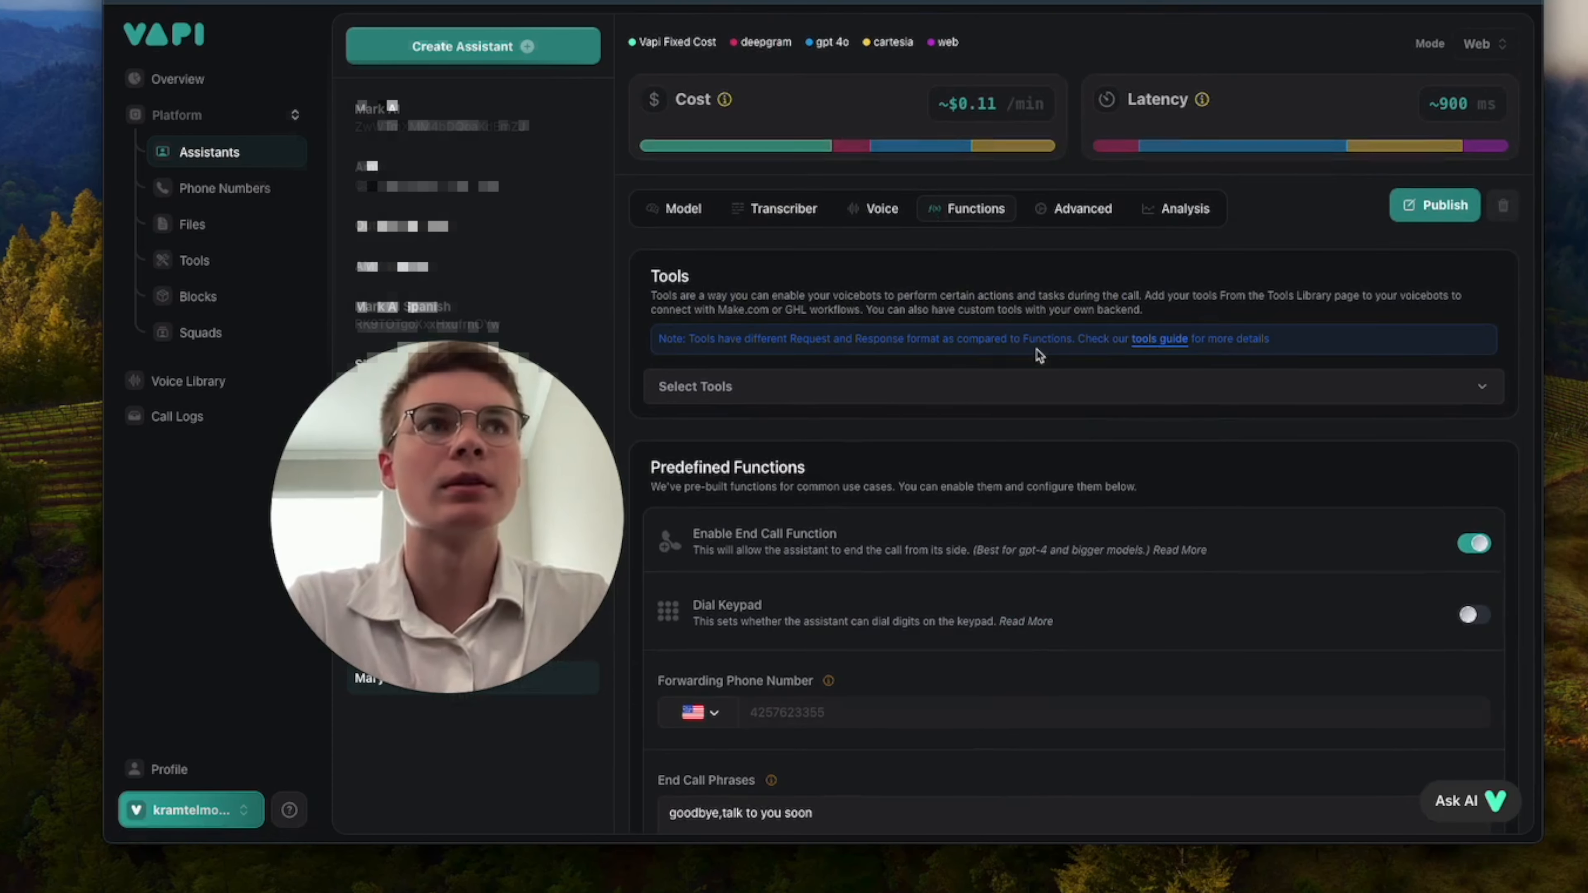
scroll(1039, 355, up, 2)
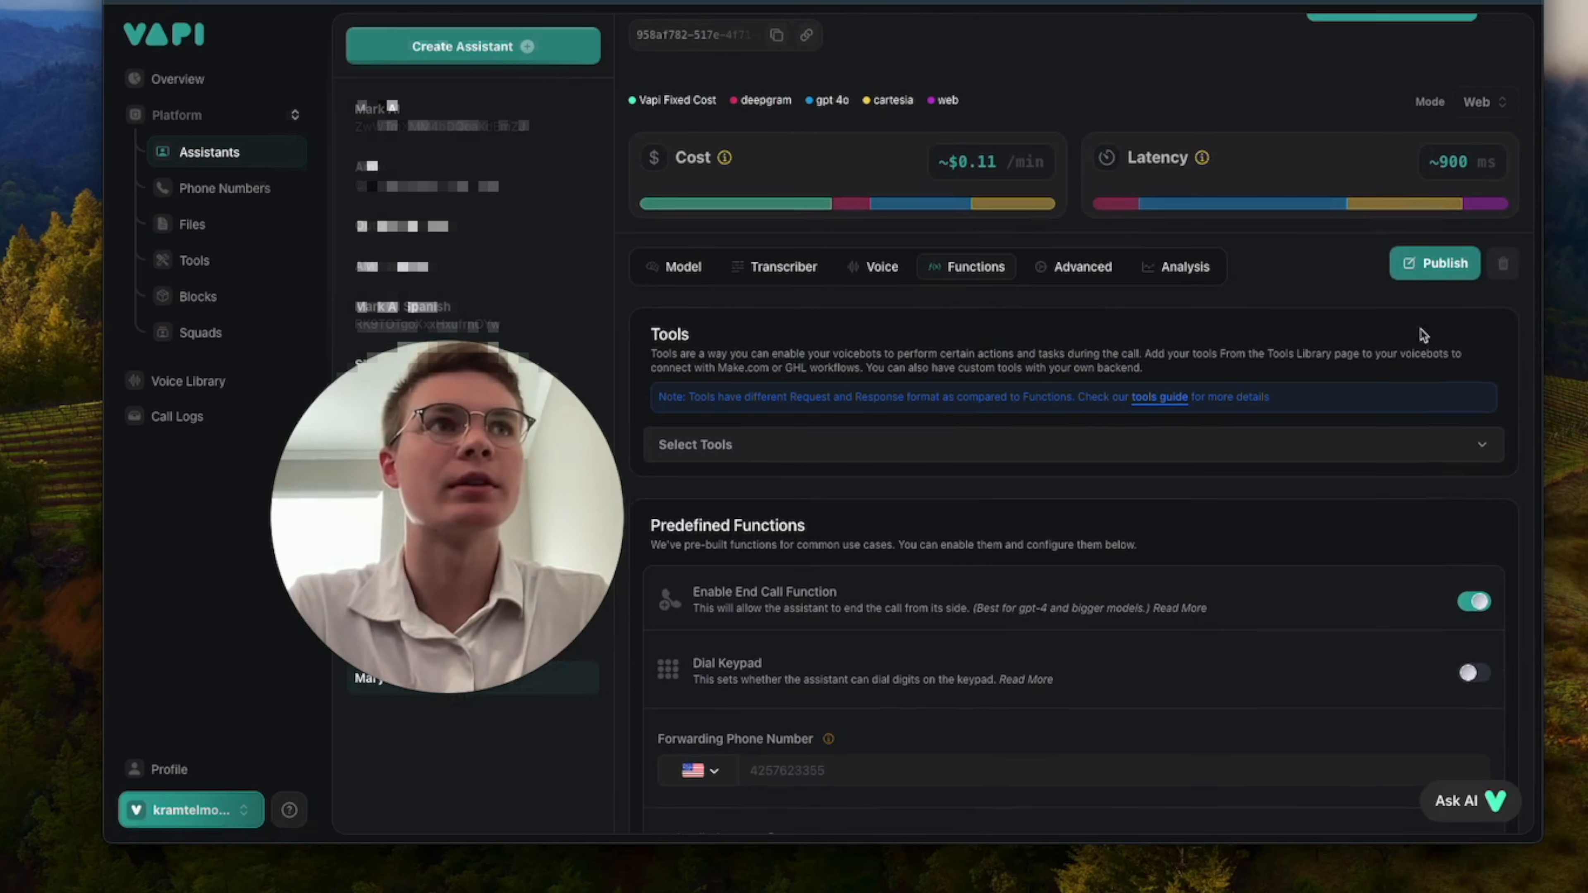
Set the response delay and LLM request delay to 0 seconds in Mary's advanced pipeline configuration and publish the changes.
click(1073, 275)
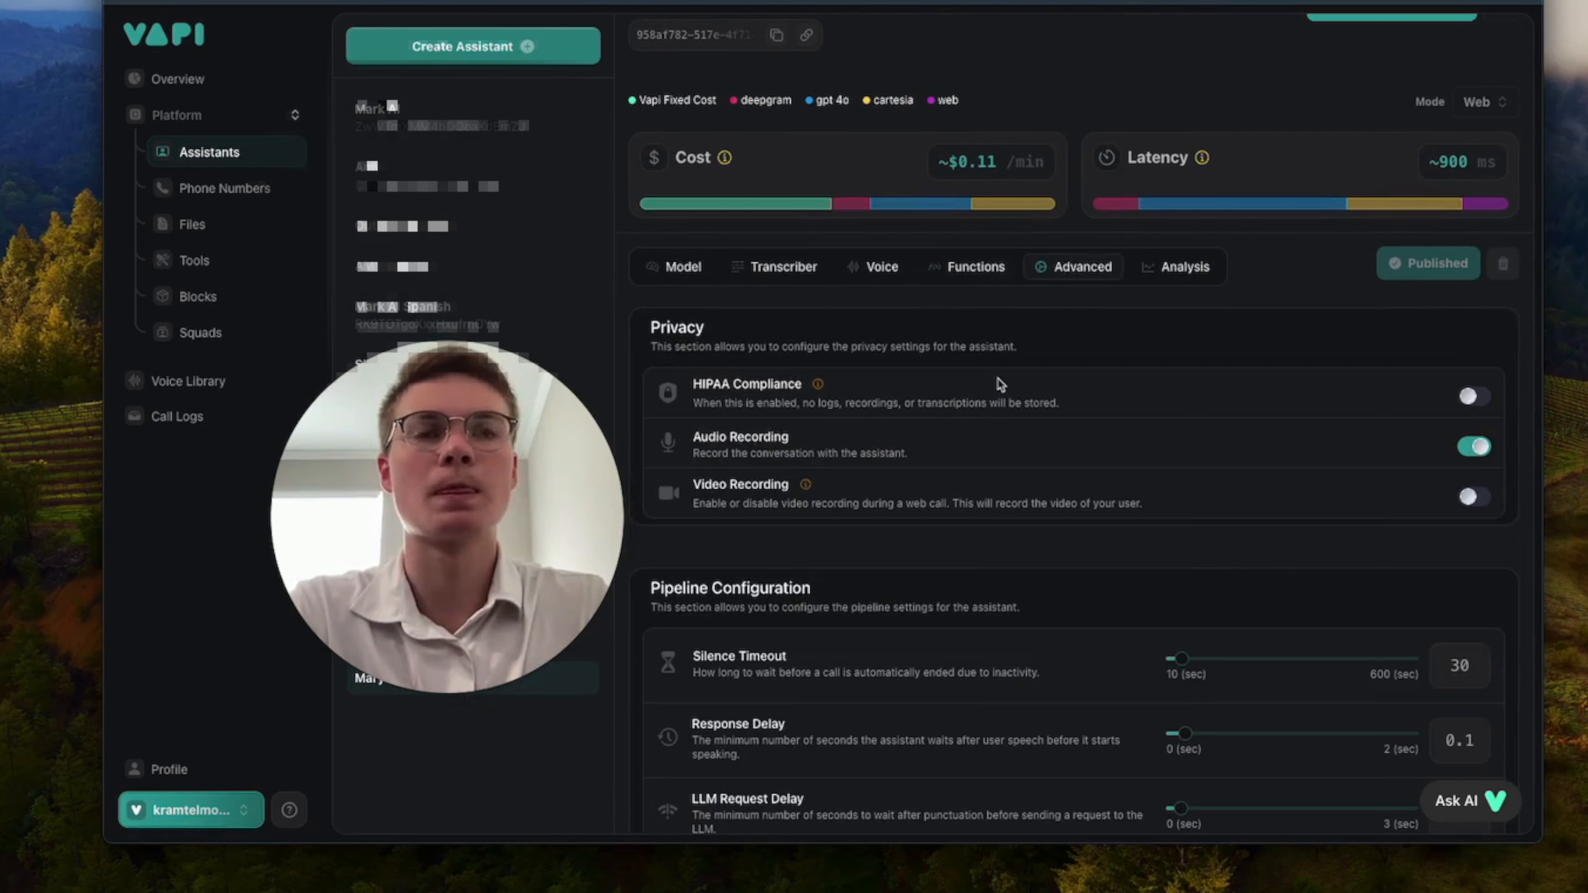
scroll(1038, 438, down, 3)
scroll(1077, 491, down, 1)
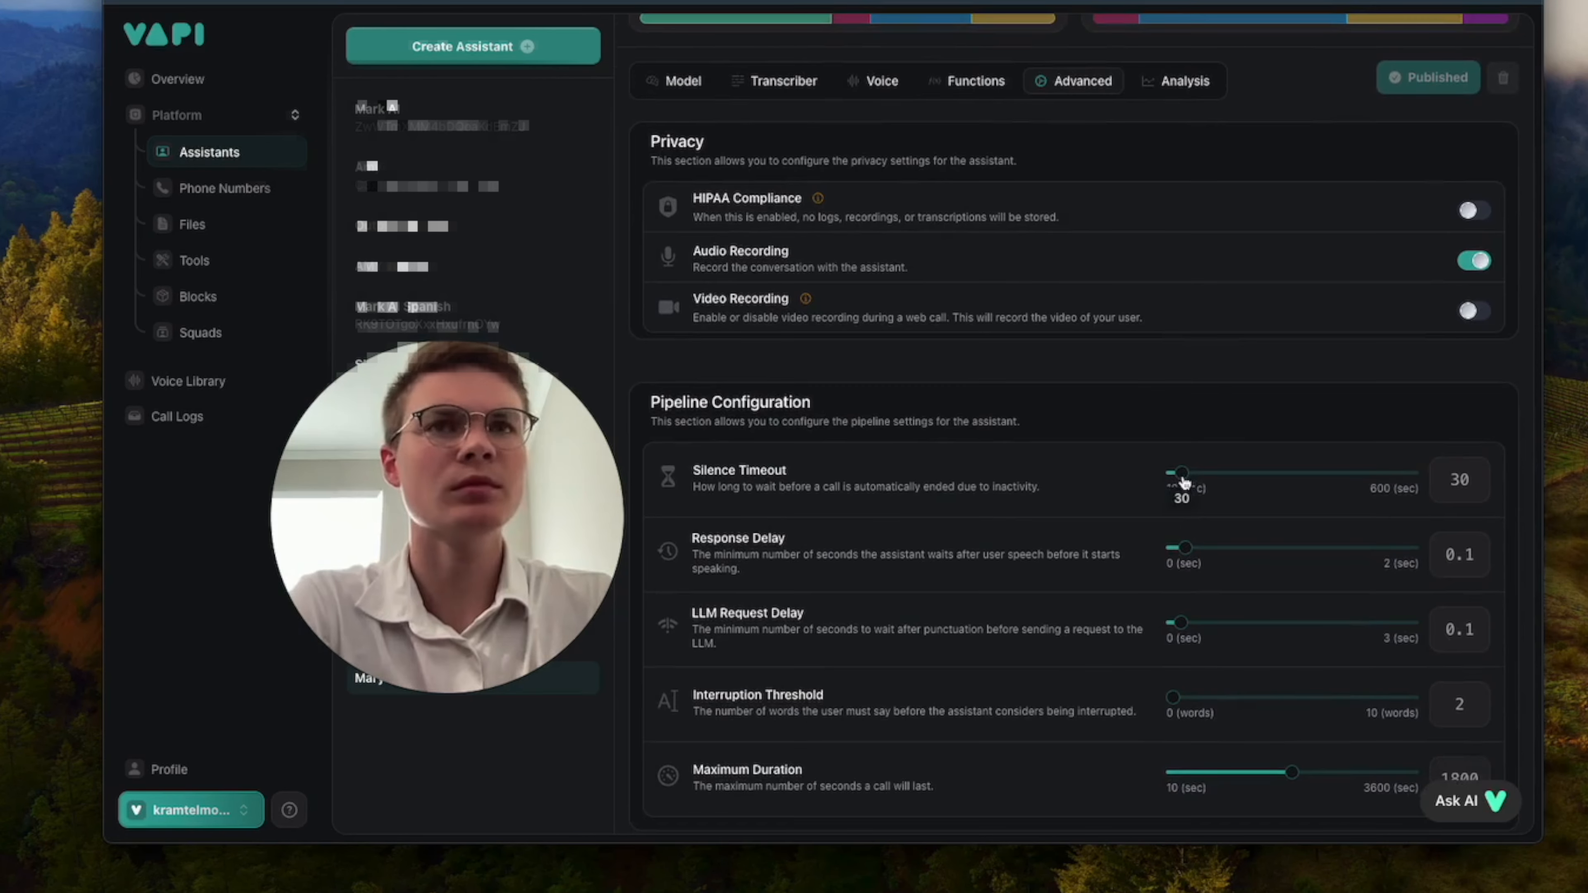
scroll(1183, 481, down, 1)
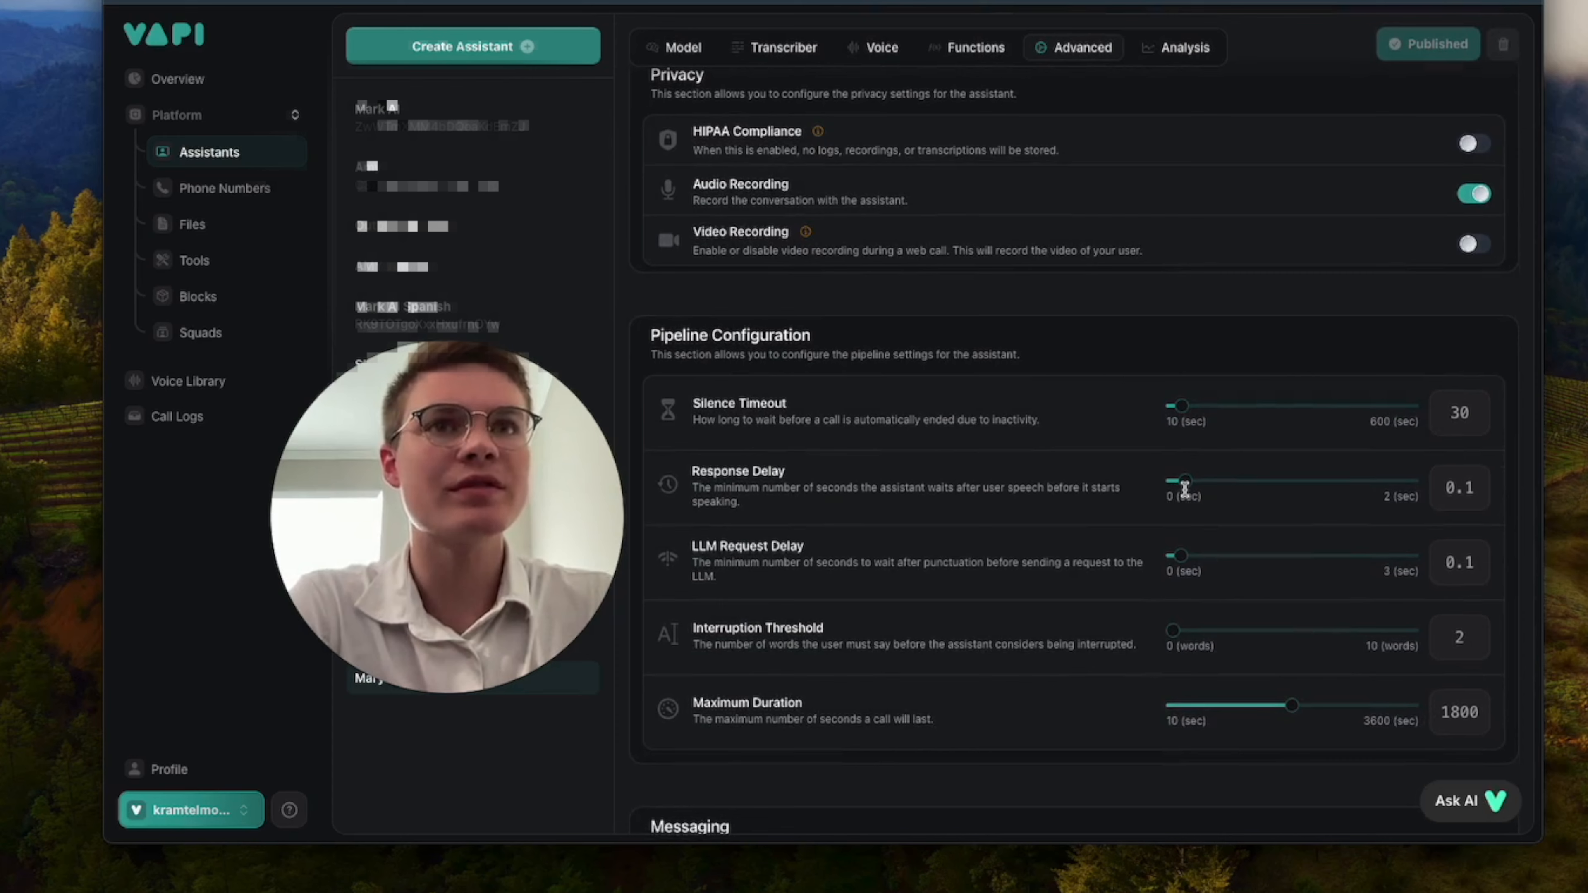
scroll(1184, 489, down, 1)
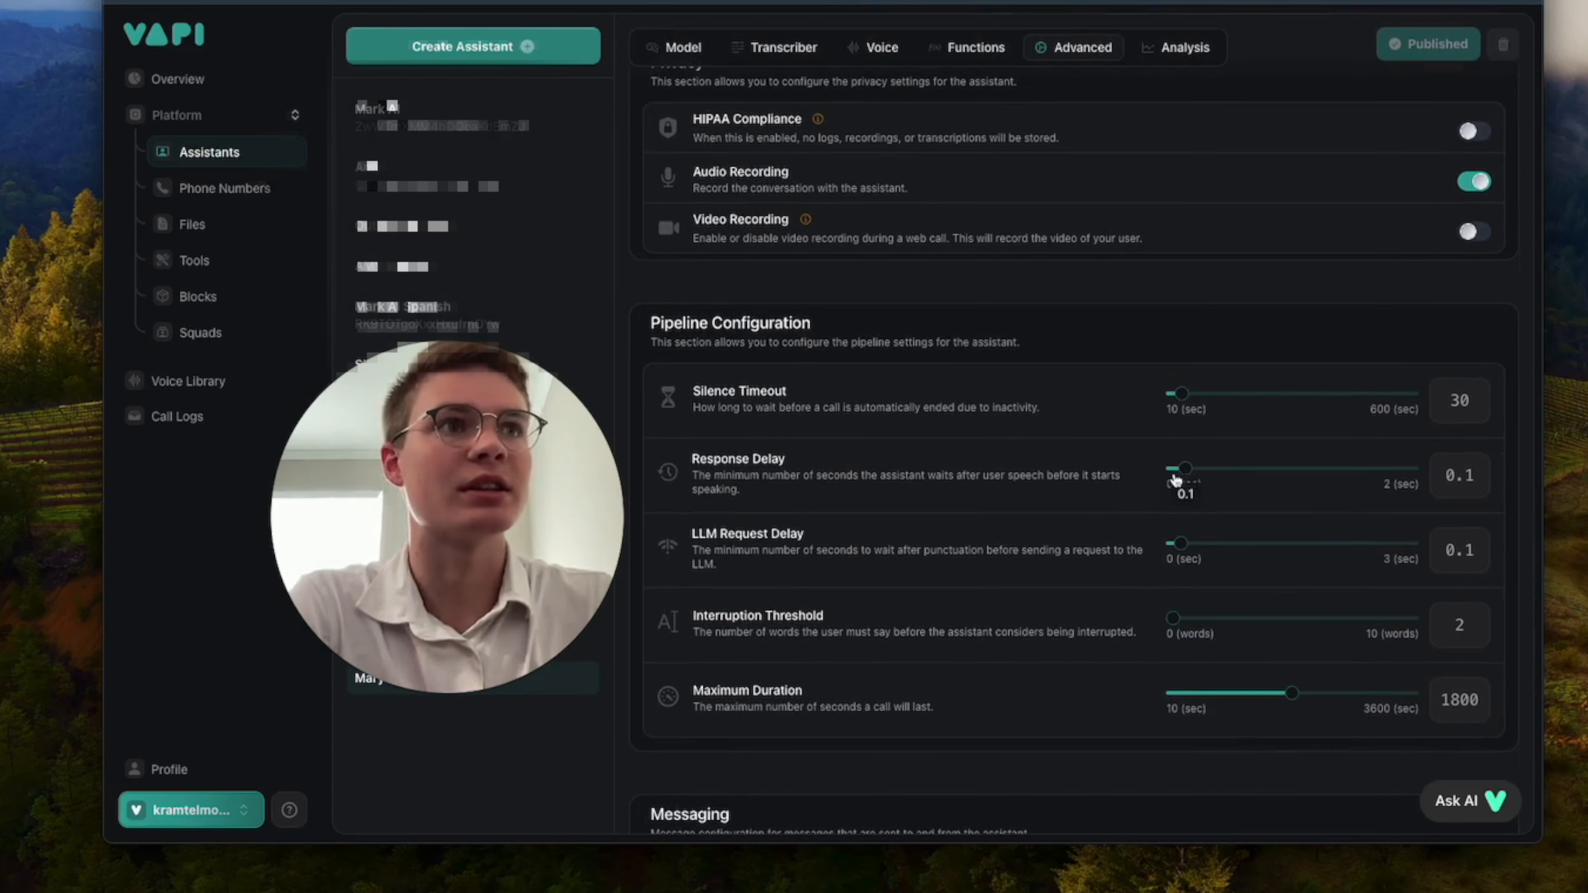
drag(1175, 479, 1166, 480)
drag(1184, 551, 1167, 552)
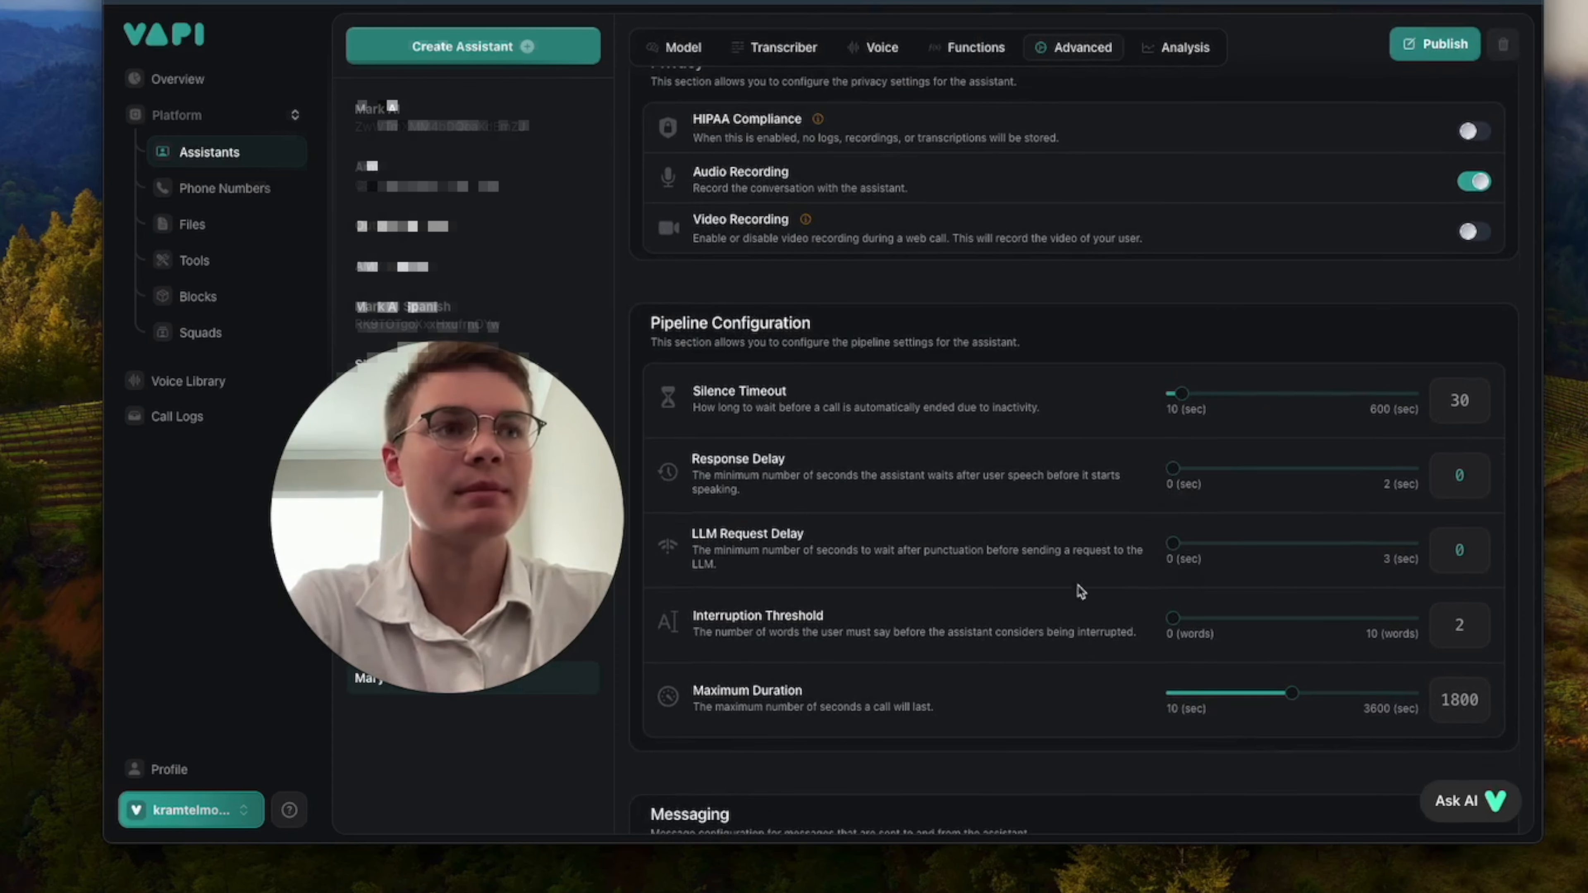
scroll(1051, 620, down, 1)
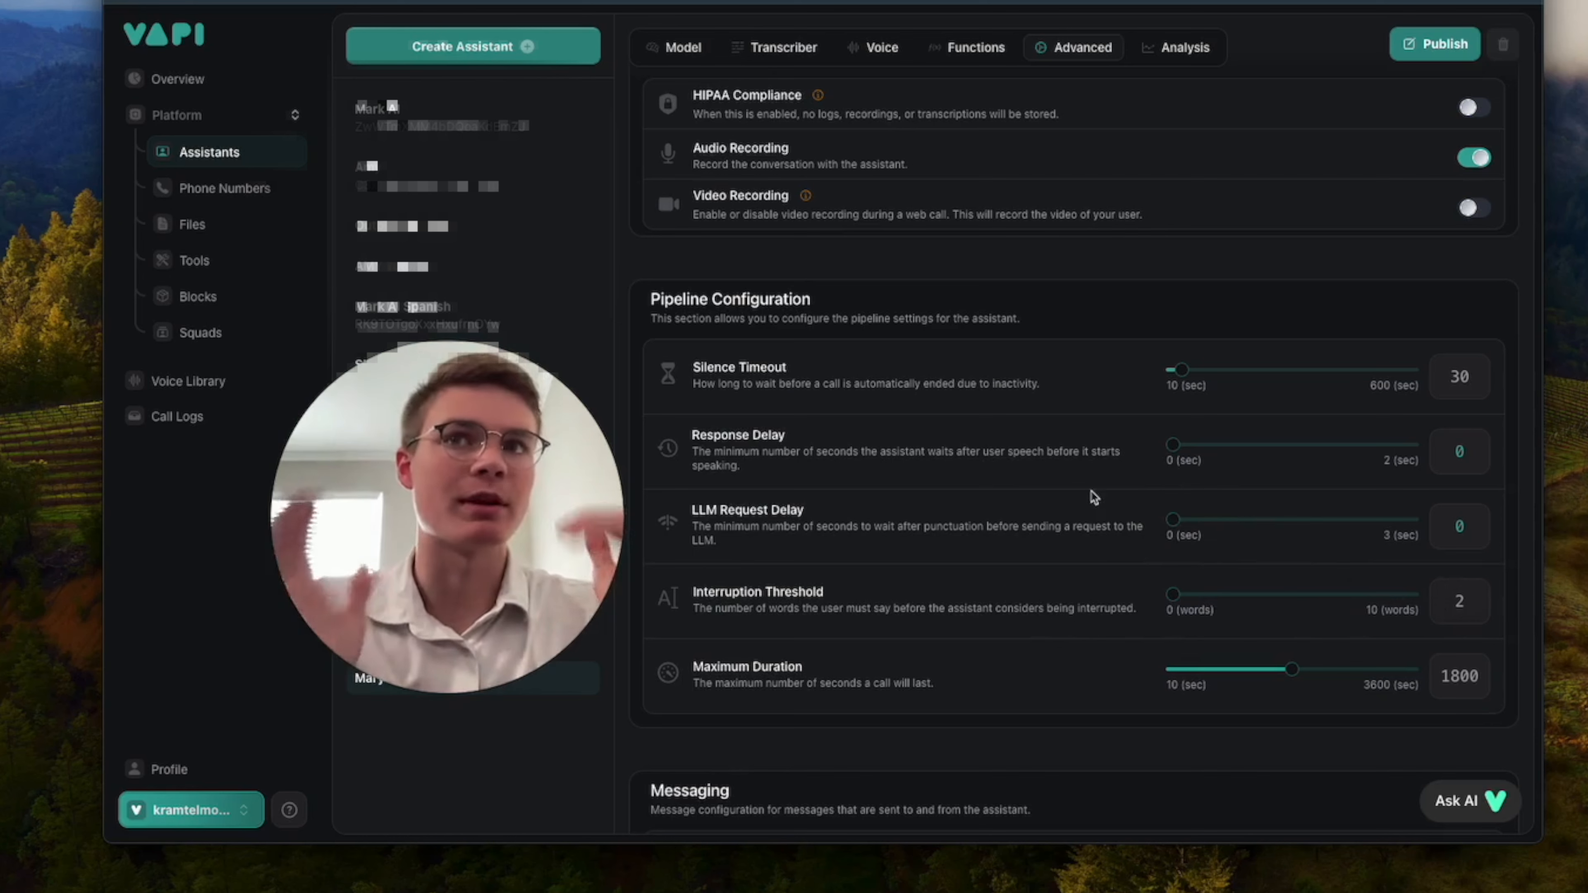
scroll(1120, 482, down, 8)
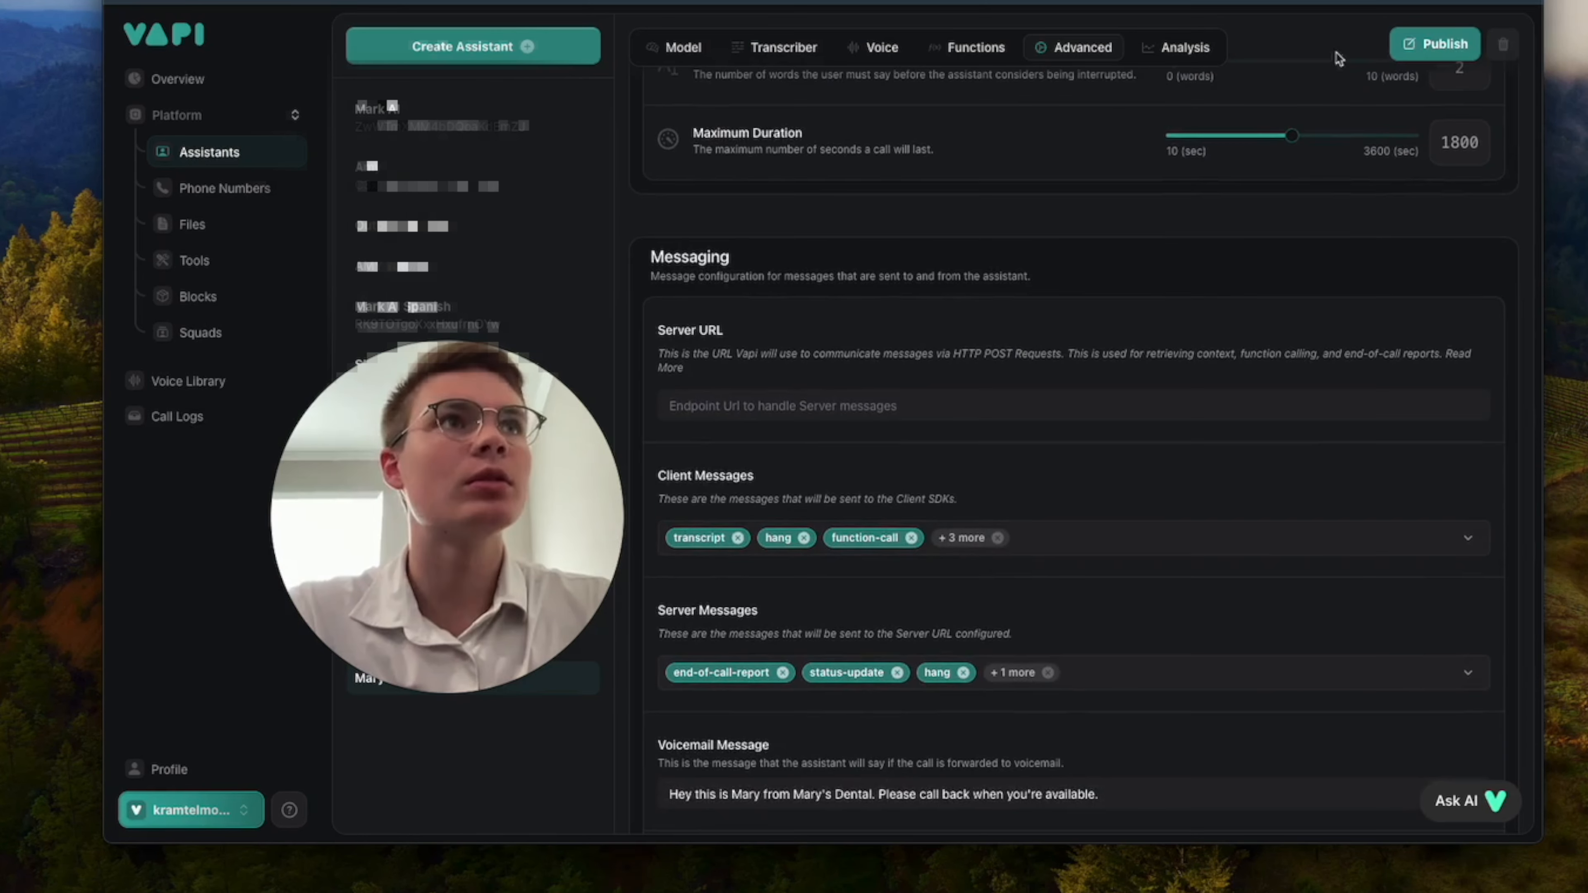
click(1437, 43)
Remove hang, function-call and status-update from the server messages, keeping only end-of-call-report selected.
scroll(1180, 282, down, 2)
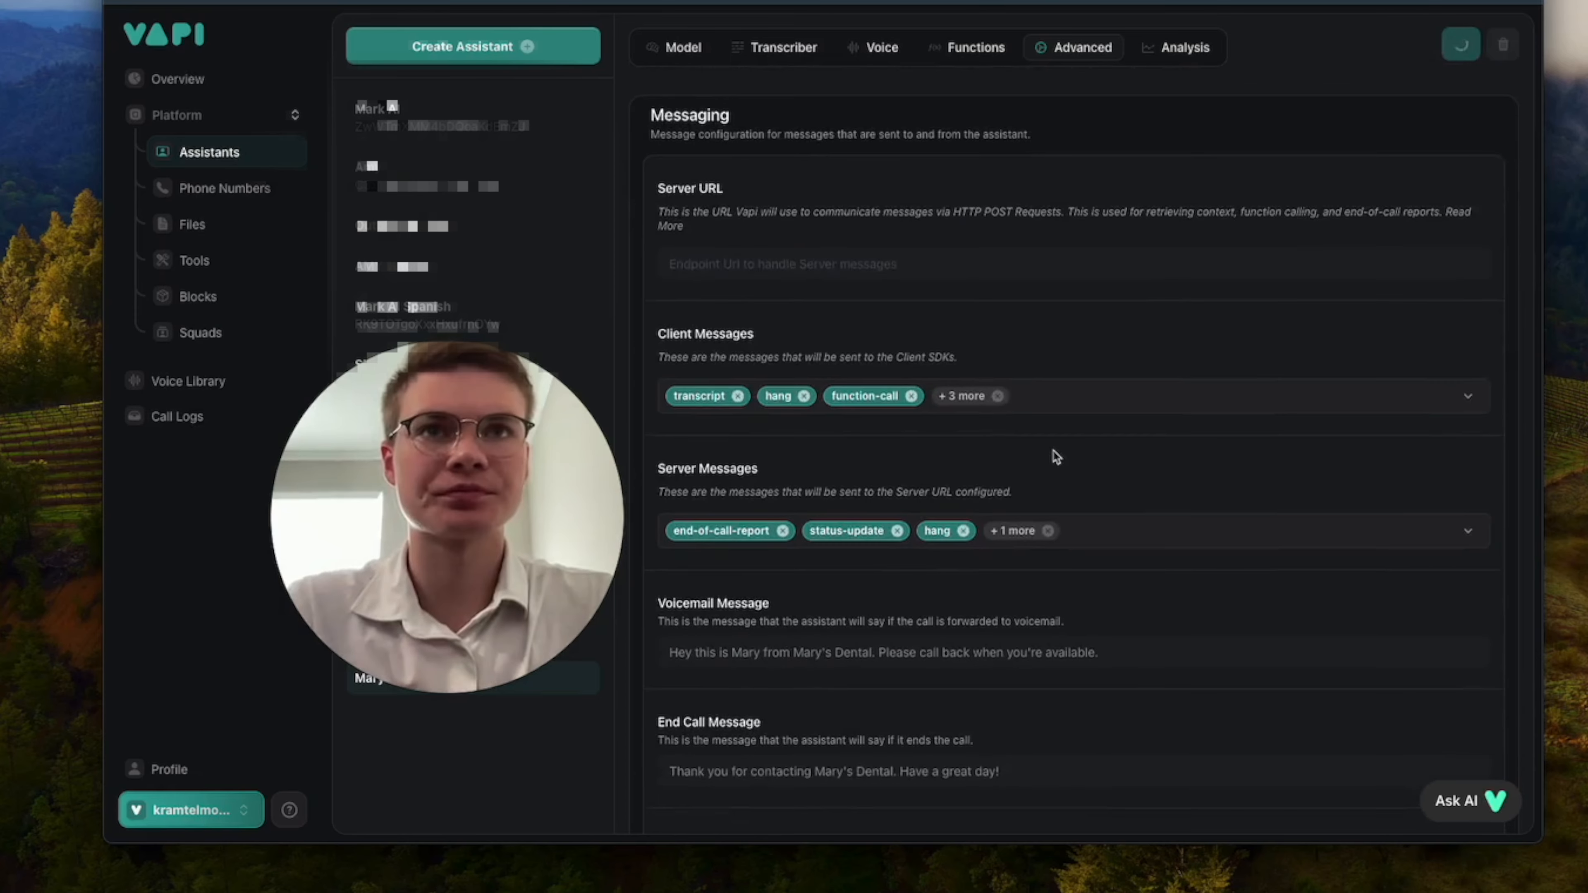
scroll(1012, 487, down, 1)
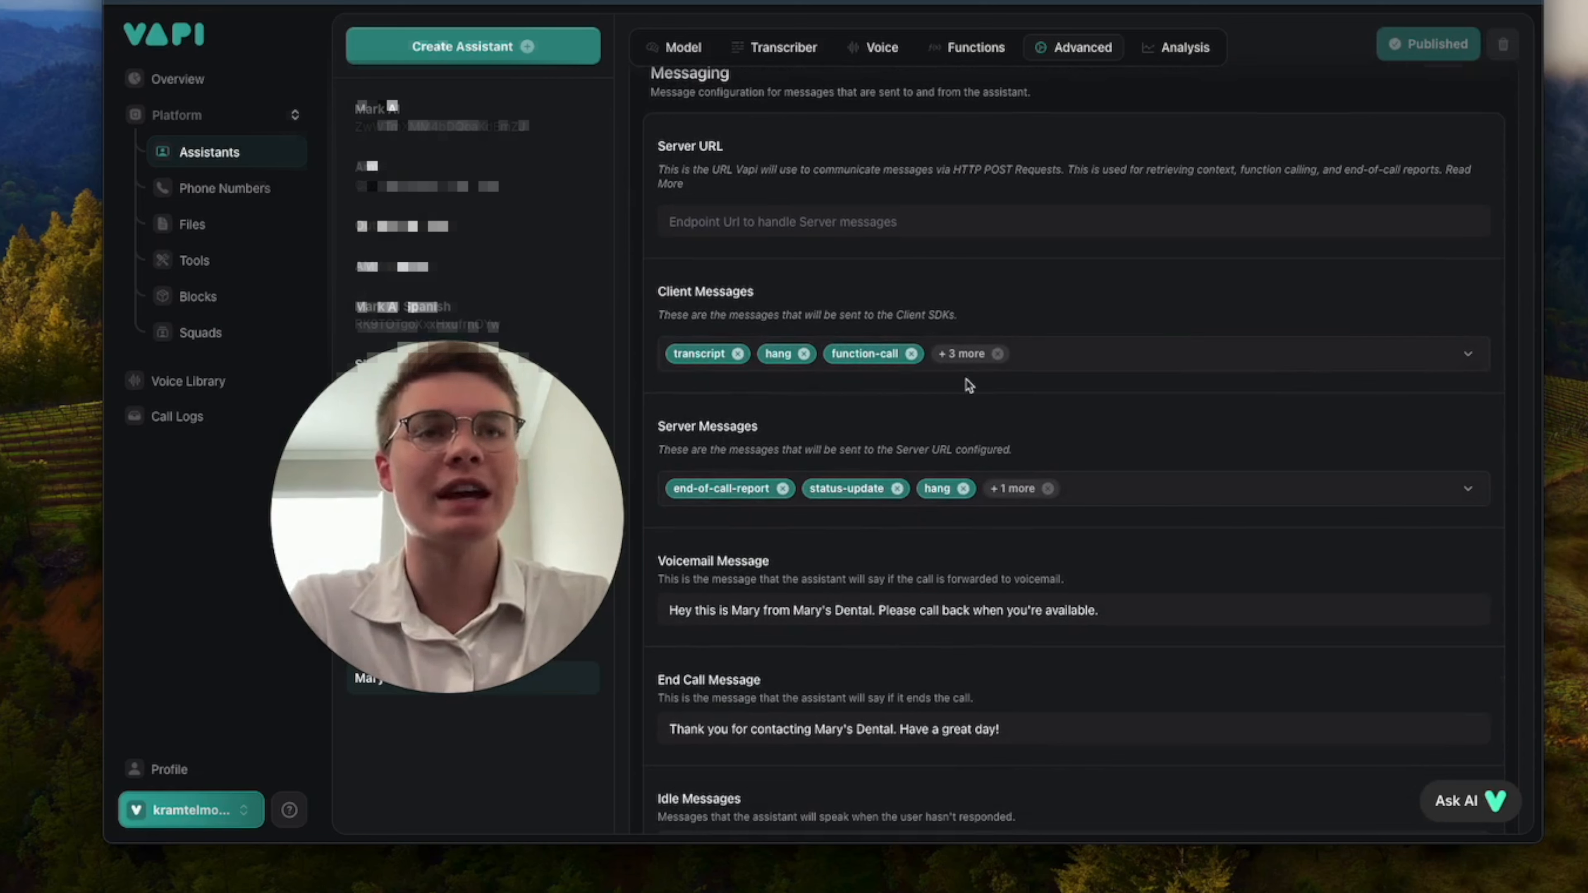
click(1011, 492)
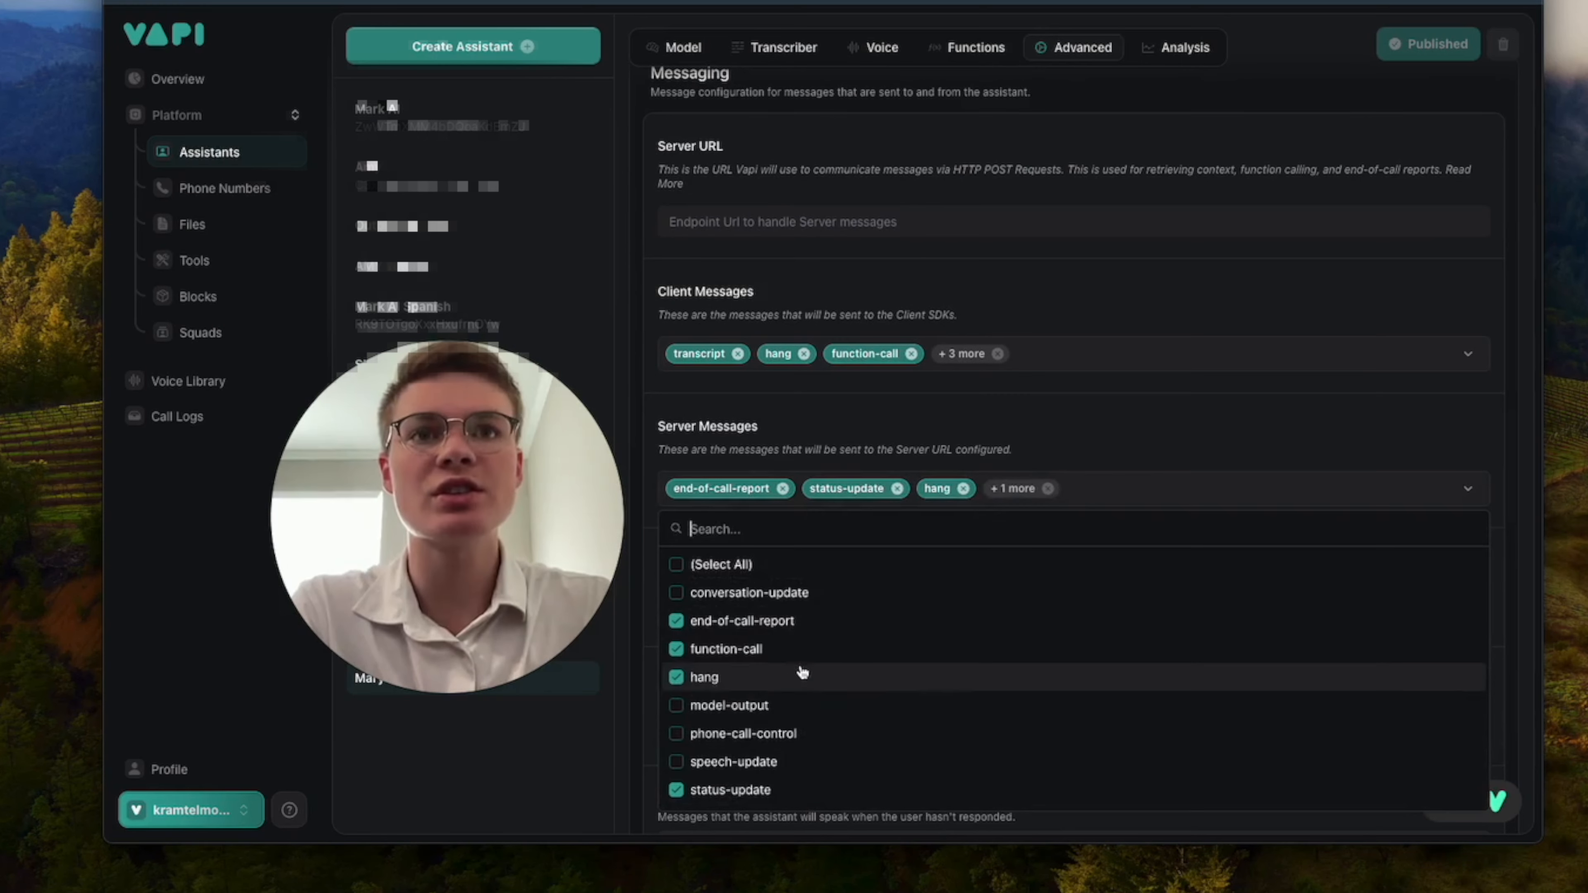
click(778, 678)
click(797, 652)
click(744, 792)
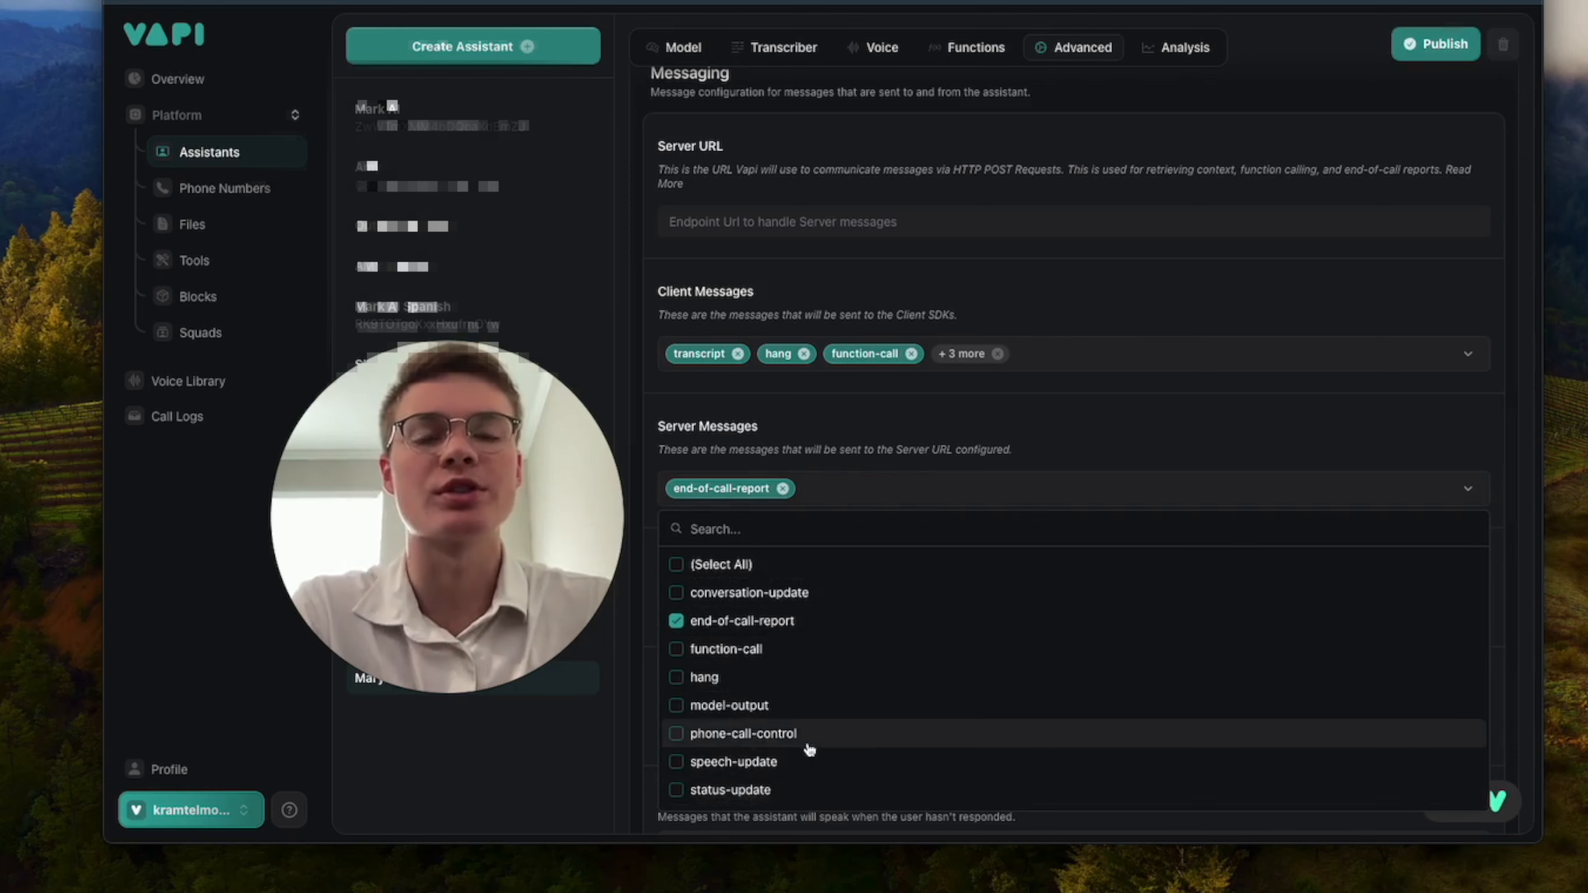
scroll(809, 747, down, 2)
scroll(812, 684, down, 2)
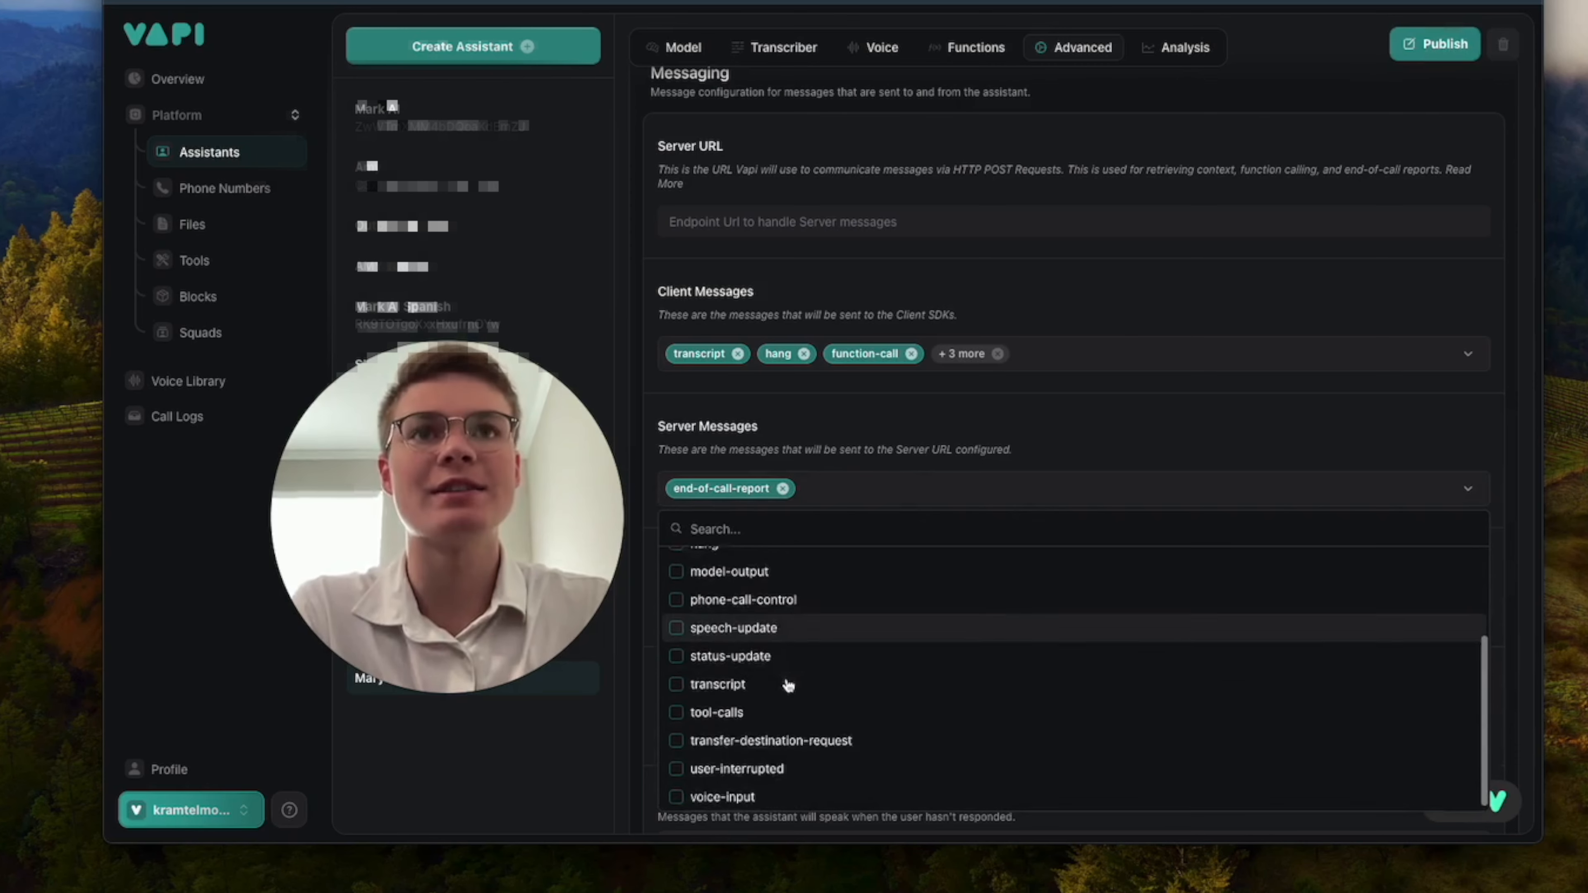
scroll(847, 669, up, 5)
click(1049, 444)
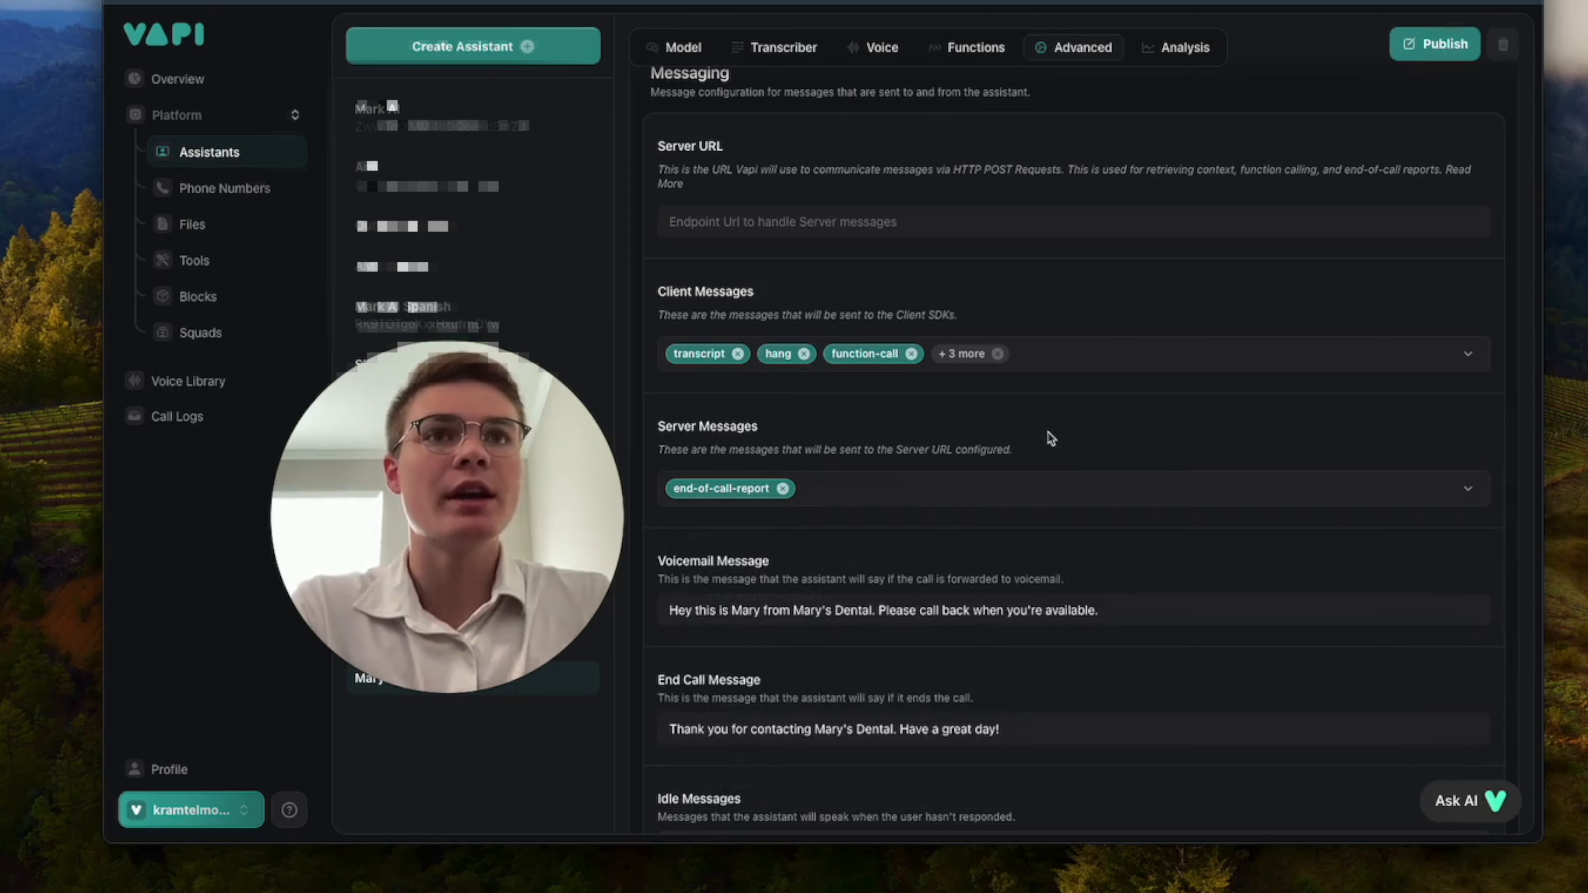
Add the idle messages "Are you still there?" and "Is there anything else you need help with?", and publish the changes.
scroll(963, 521, down, 2)
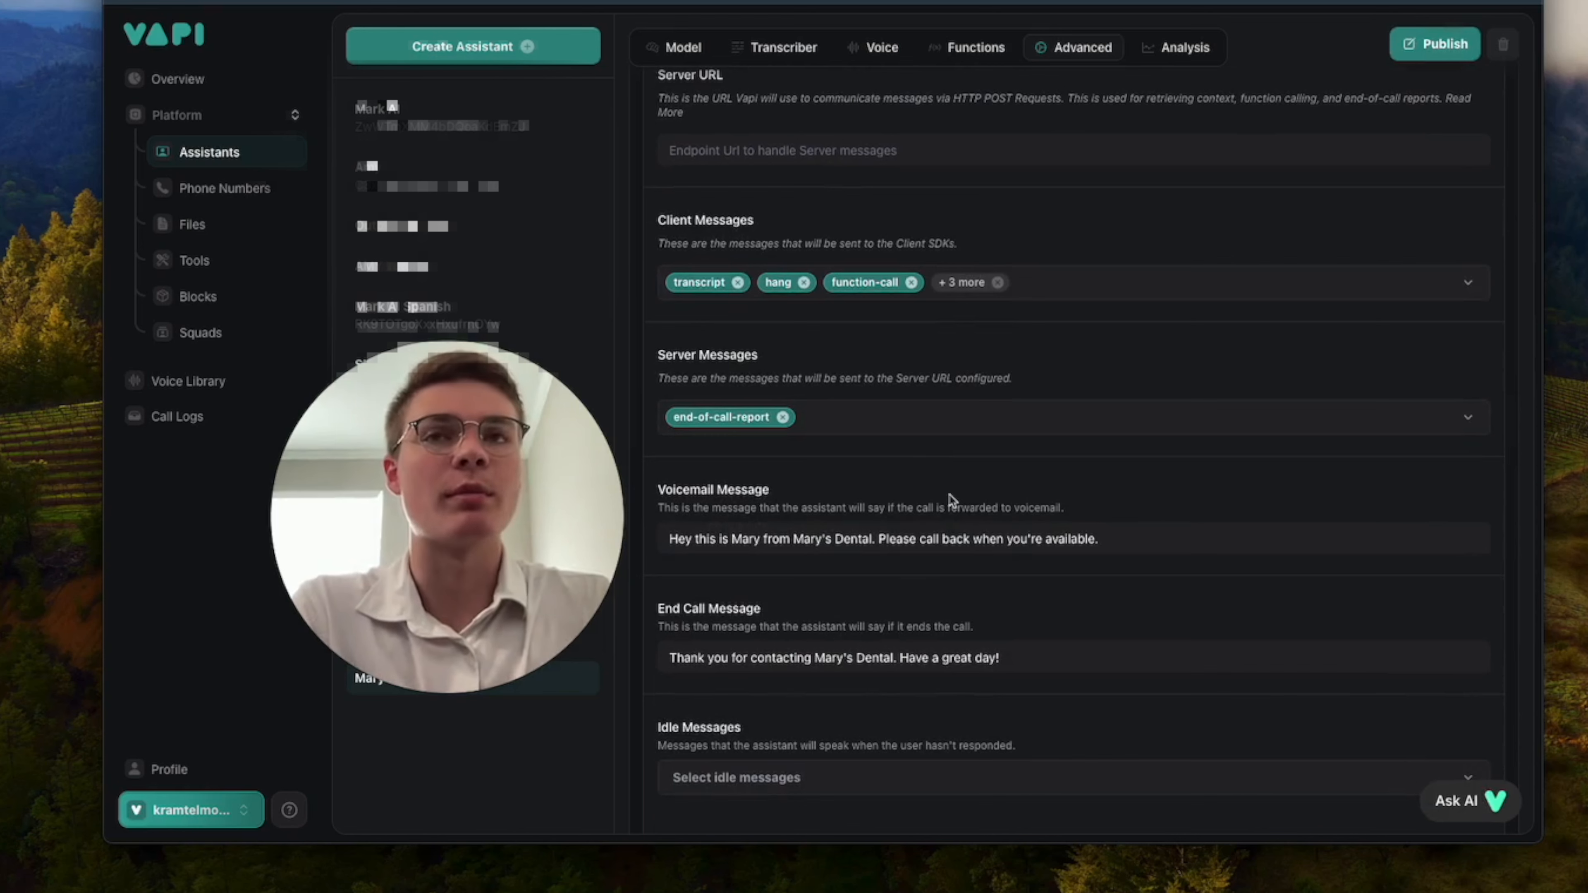
scroll(951, 500, down, 2)
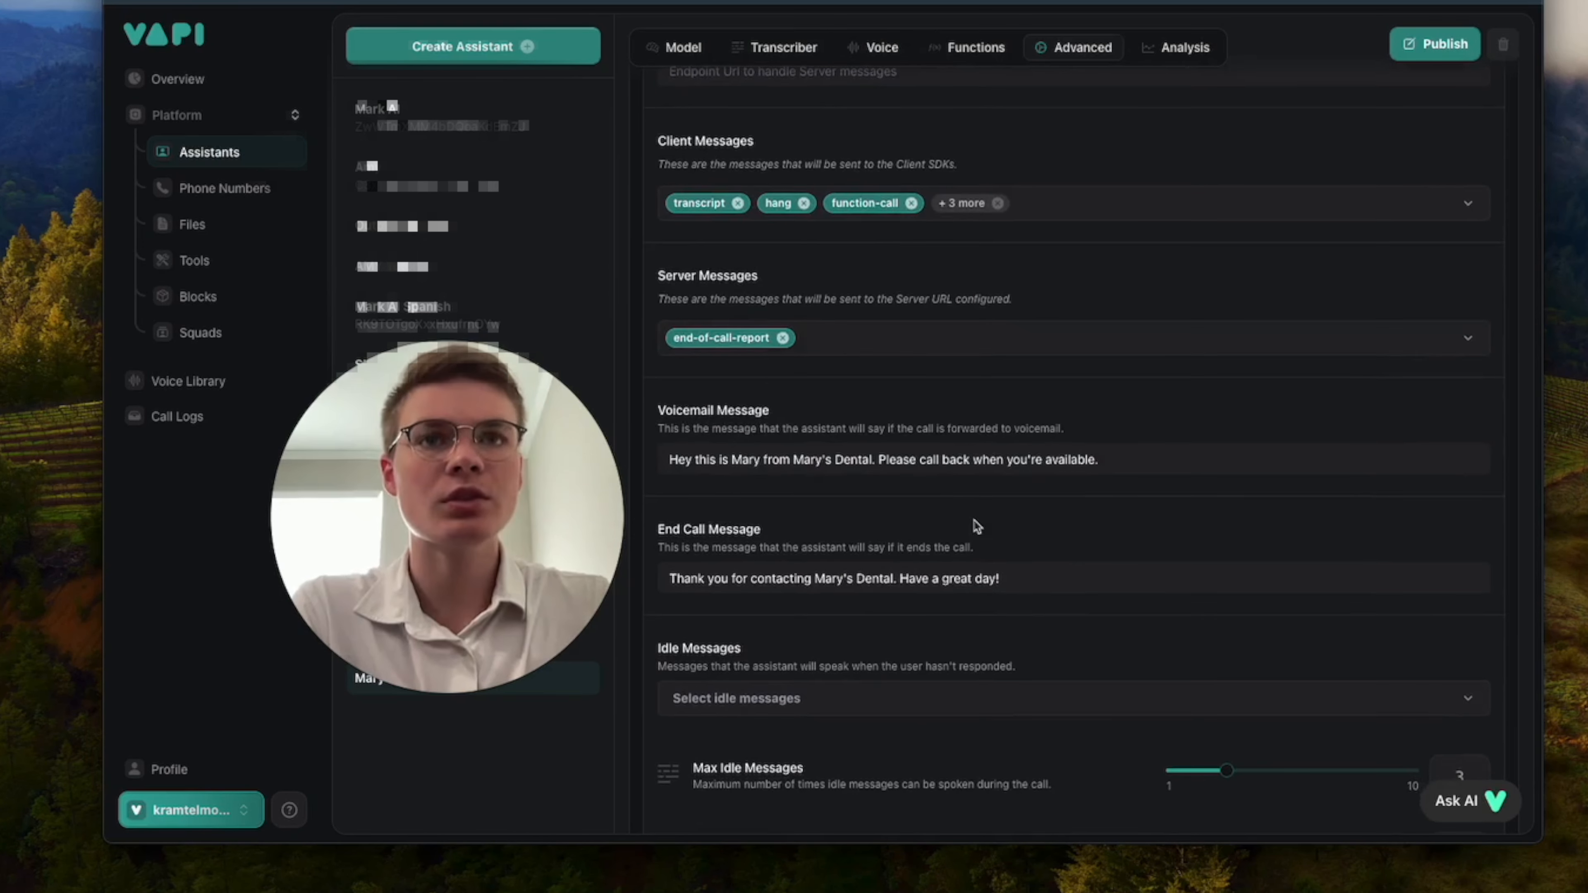
scroll(978, 527, down, 2)
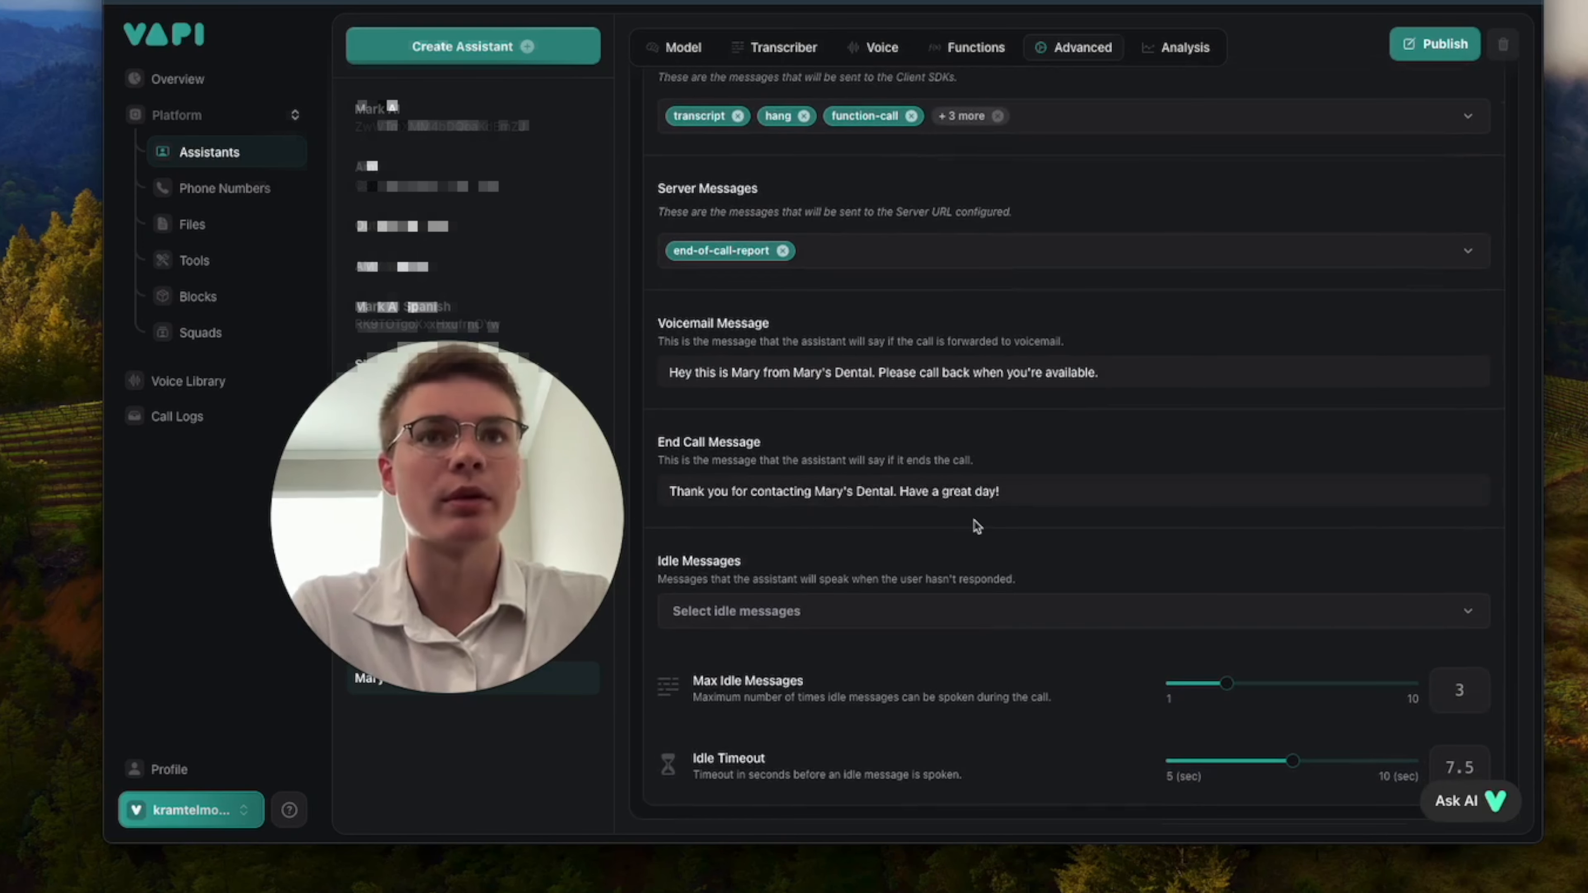
click(944, 620)
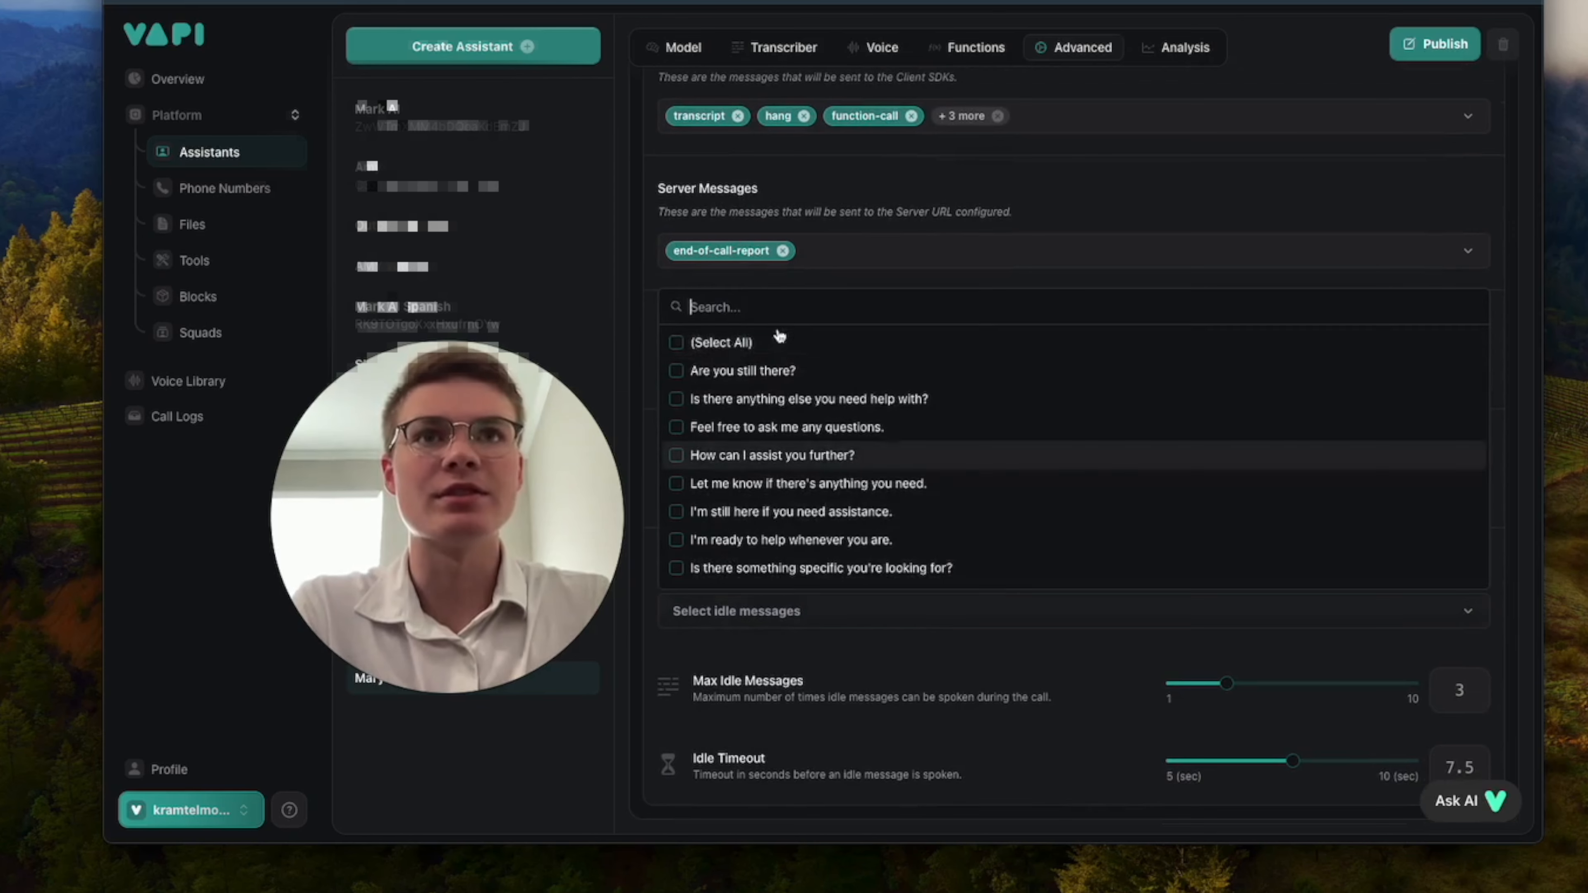
click(728, 370)
click(766, 399)
click(861, 655)
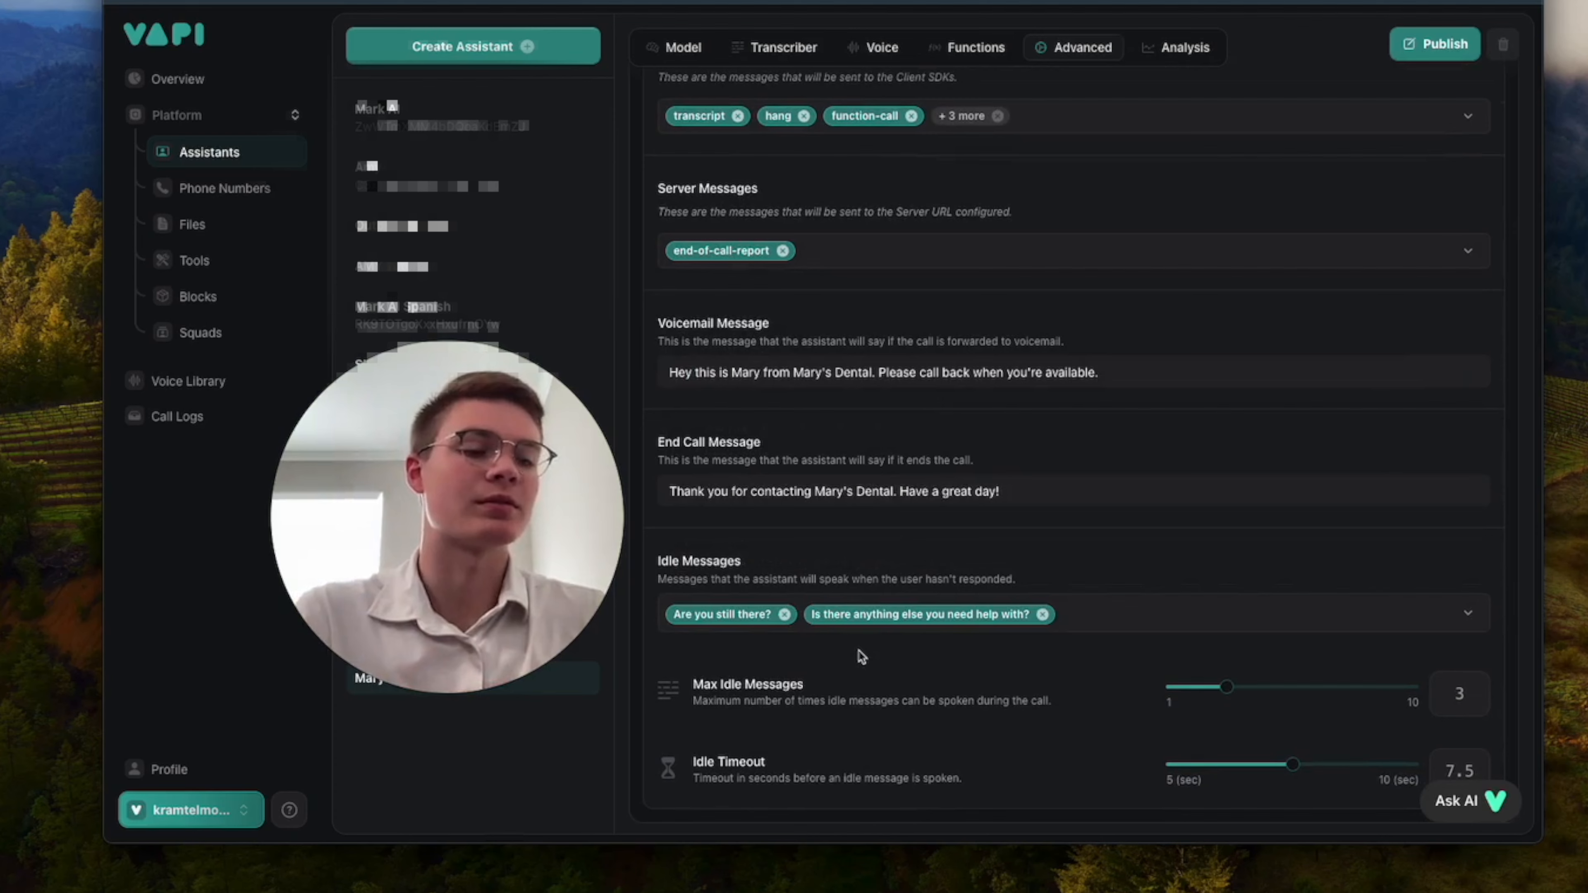
scroll(911, 697, down, 1)
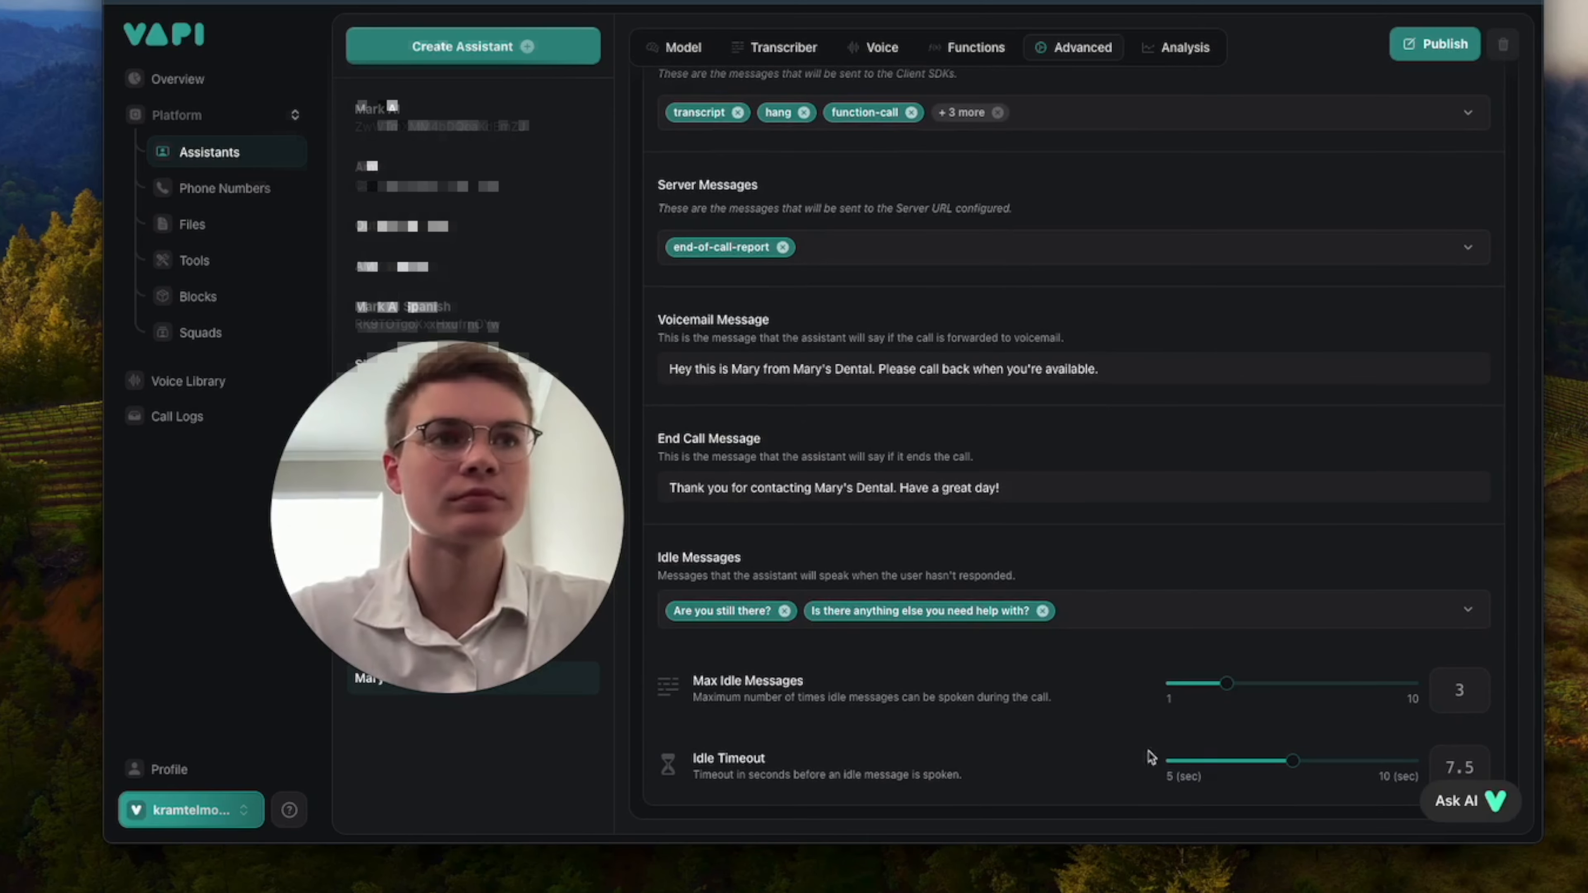
scroll(1301, 696, up, 15)
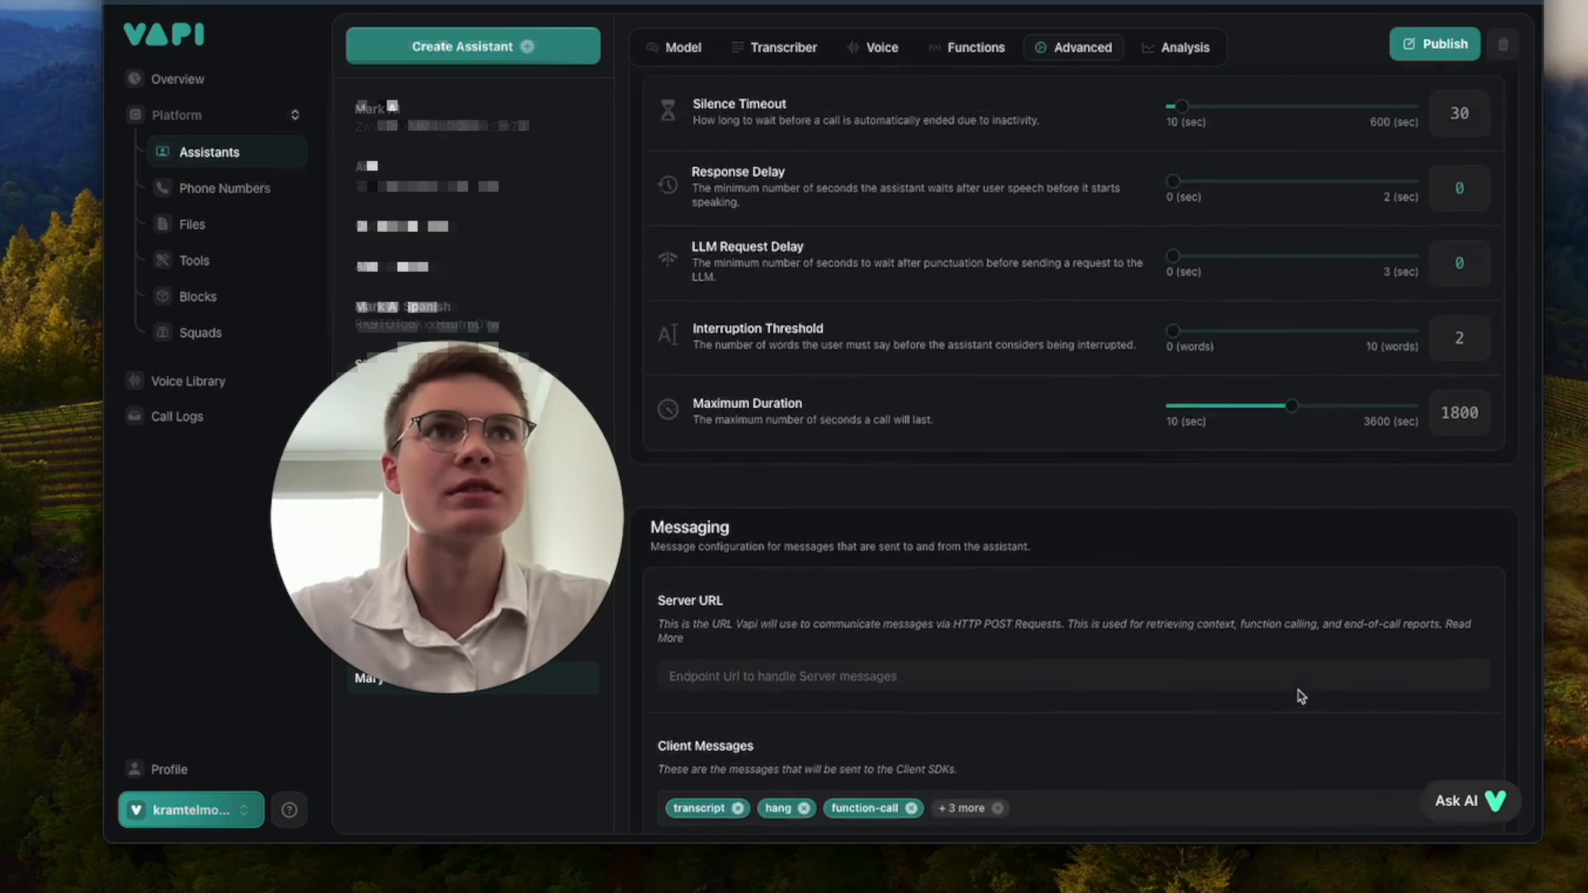
scroll(1301, 696, up, 5)
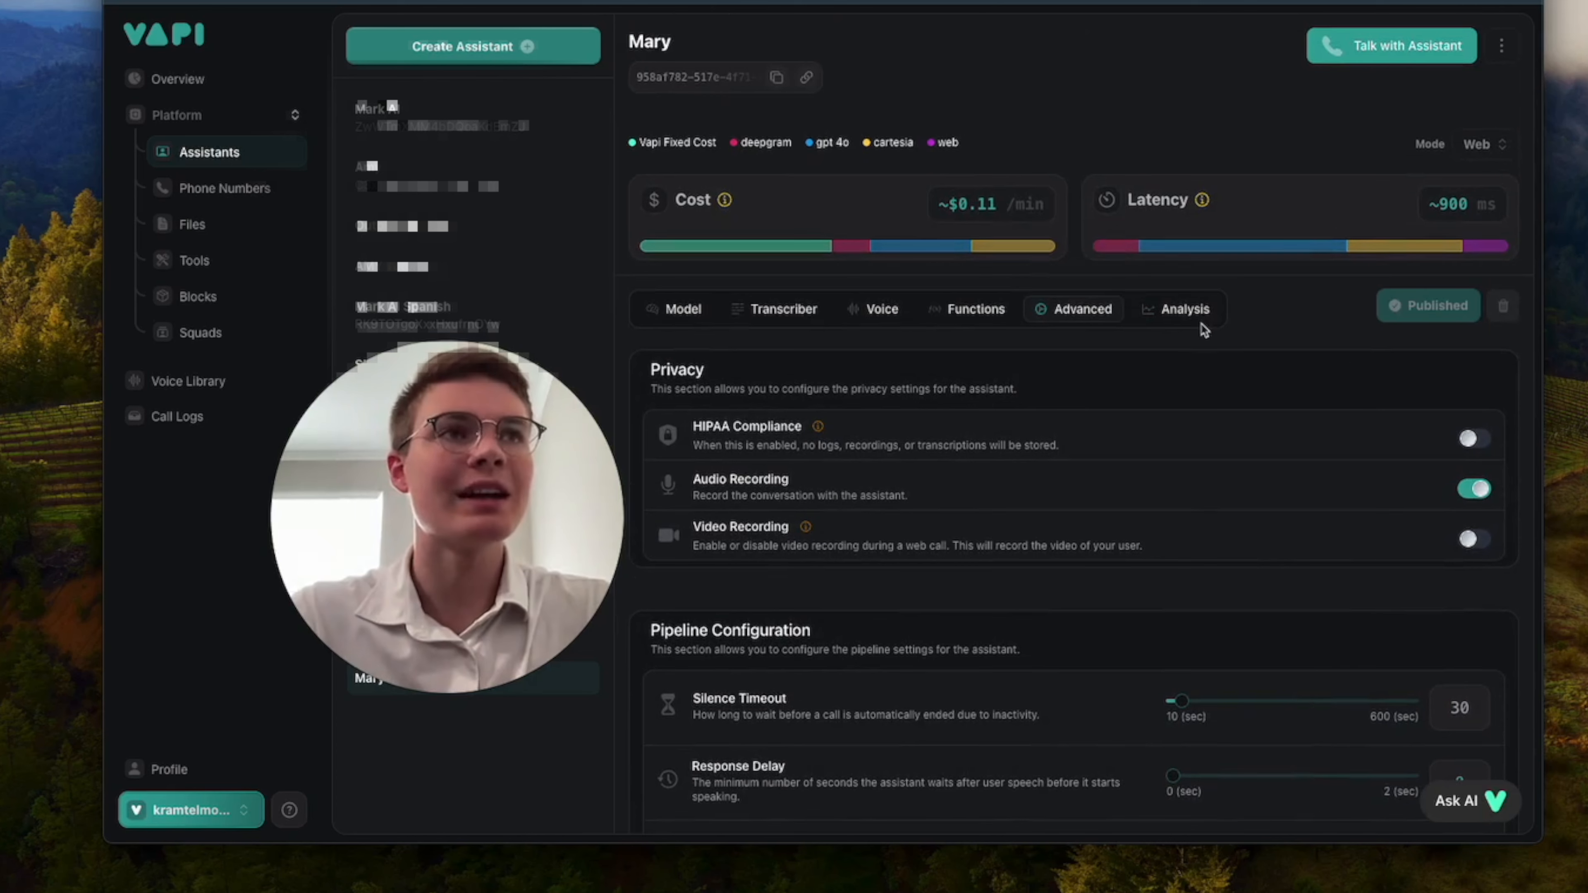
Enter a structured data prompt in Mary's analysis settings to extract the client's name, birthday, phone, email, appointment reason, preferred date/time, insurance provider and call reason.
click(1176, 312)
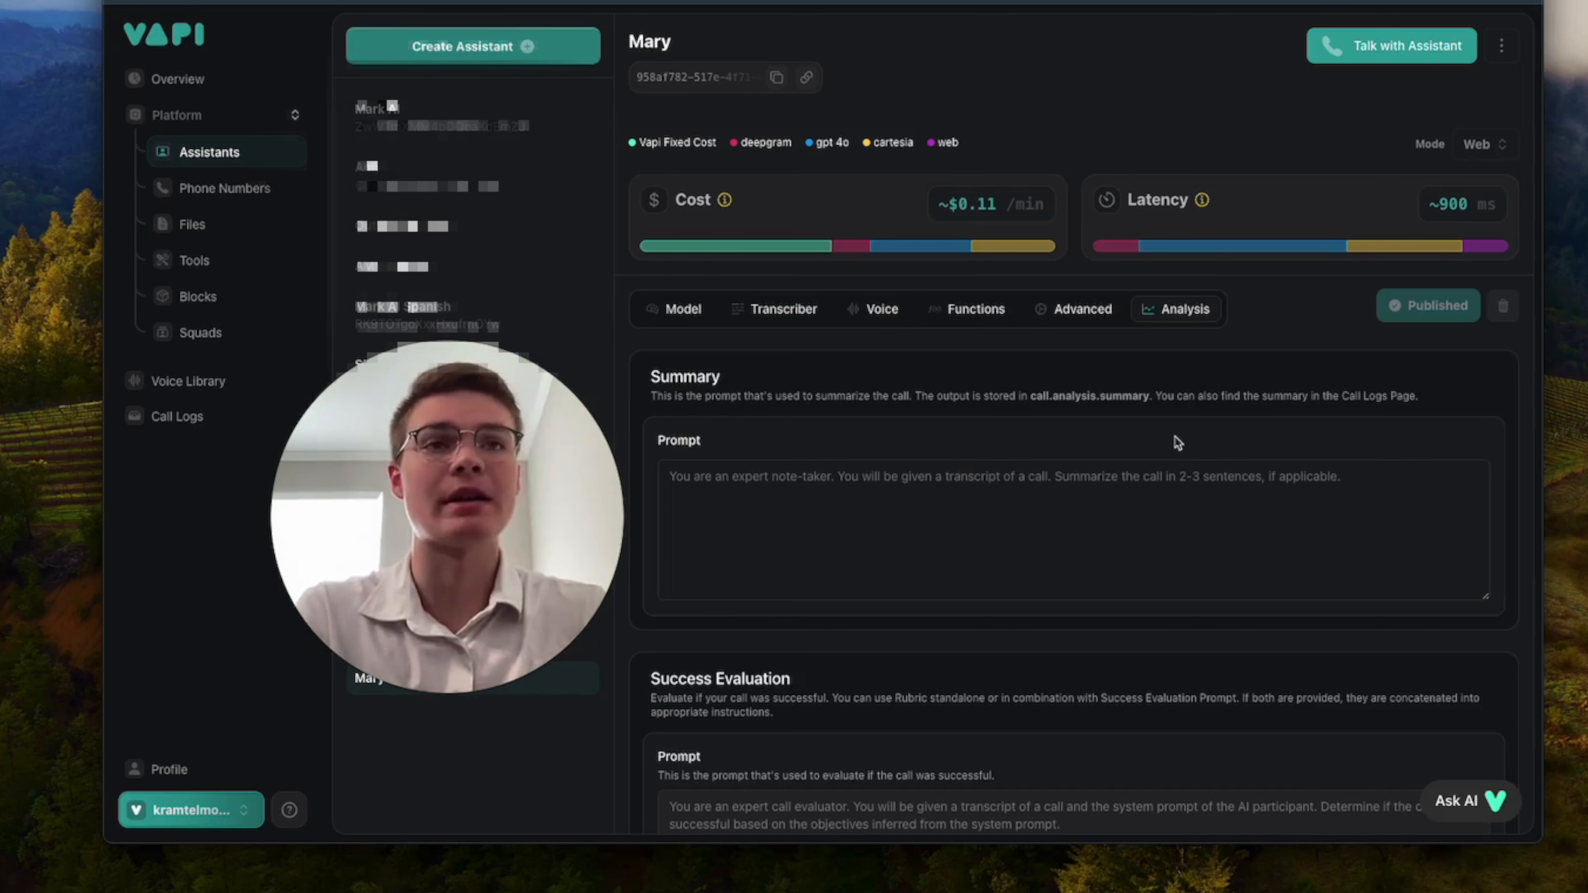
scroll(1178, 442, down, 10)
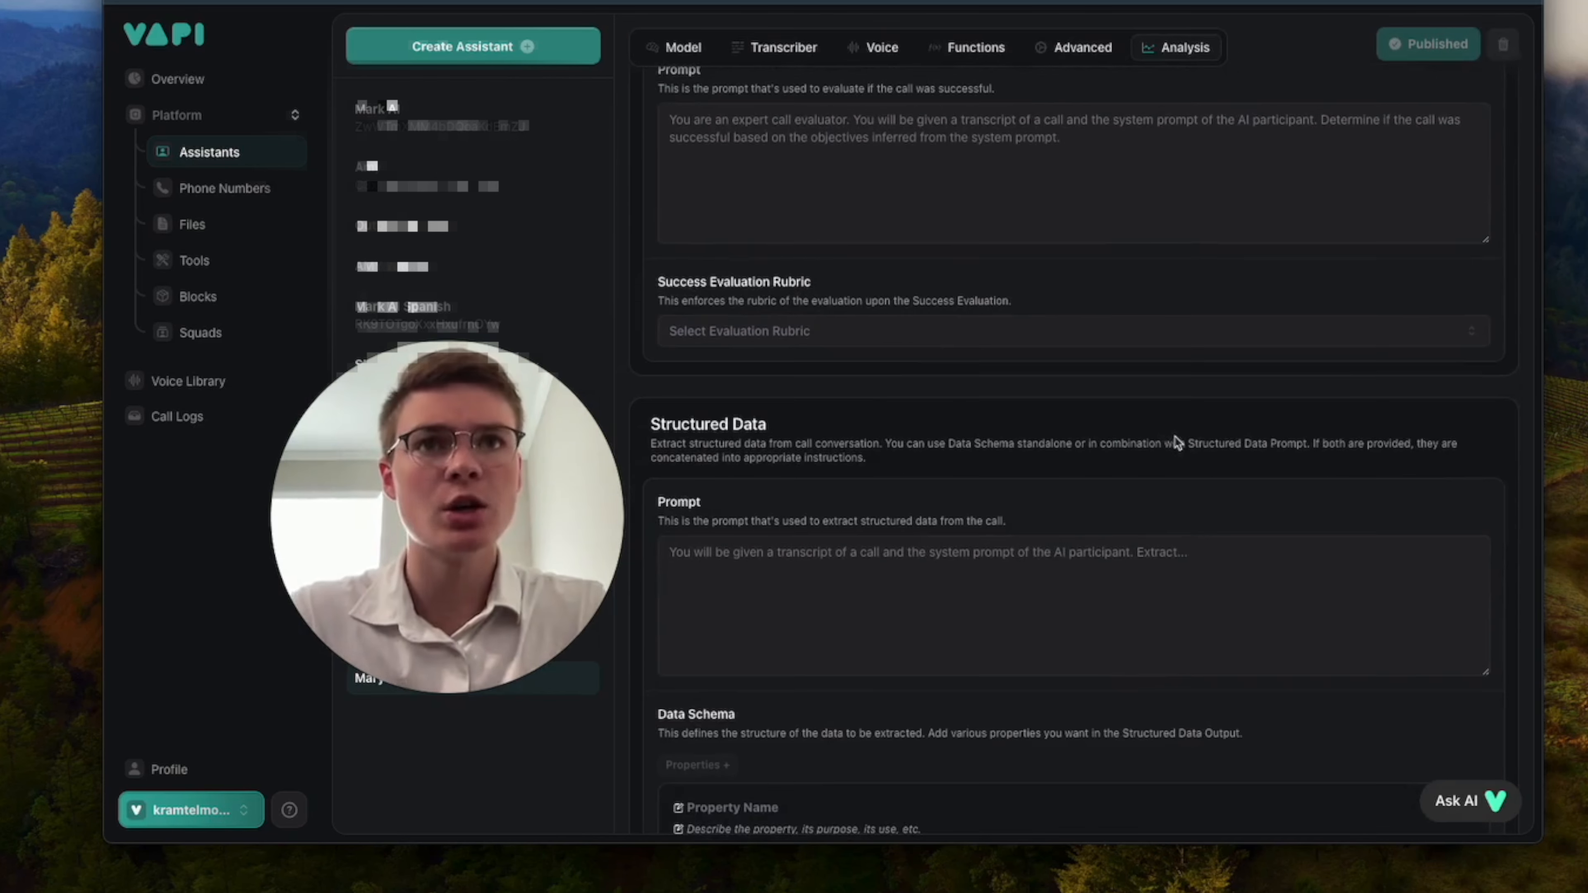
click(1019, 578)
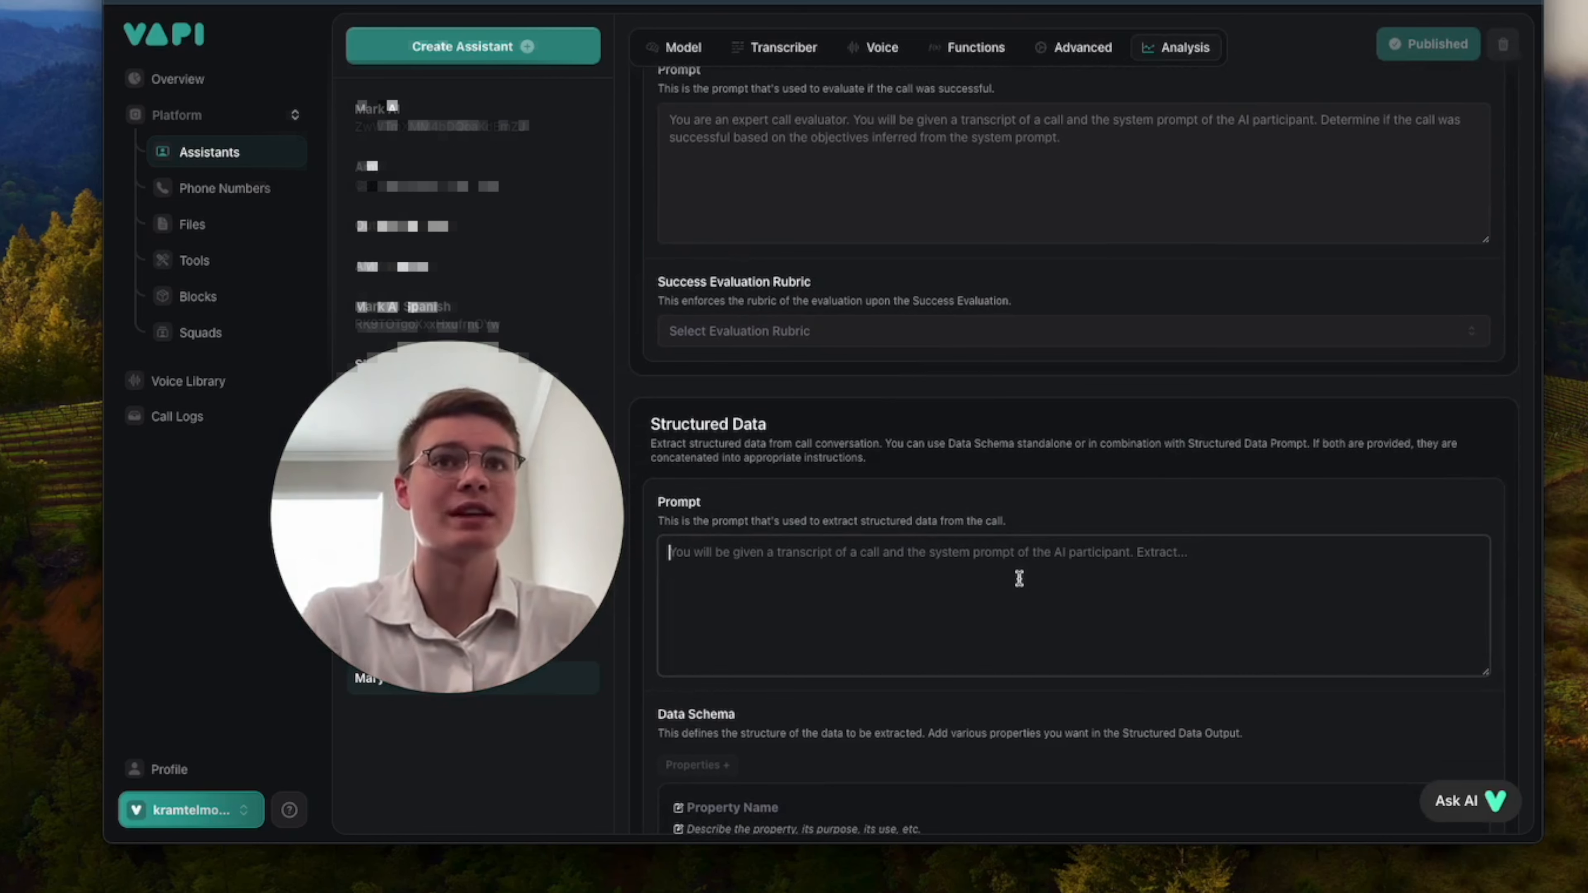
scroll(1019, 578, down, 2)
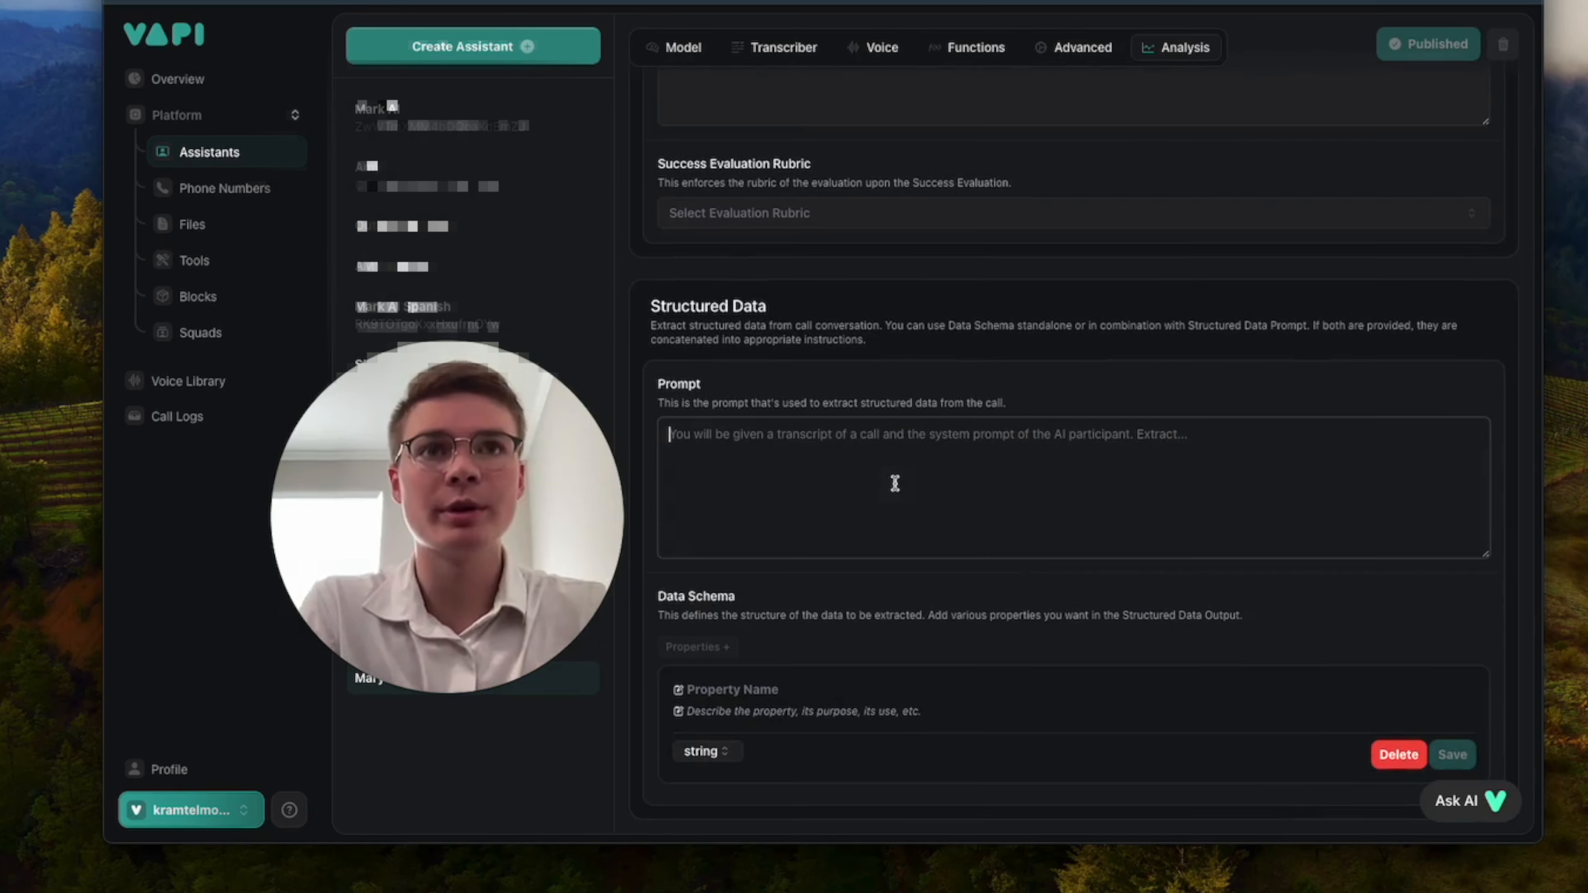
click(1019, 578)
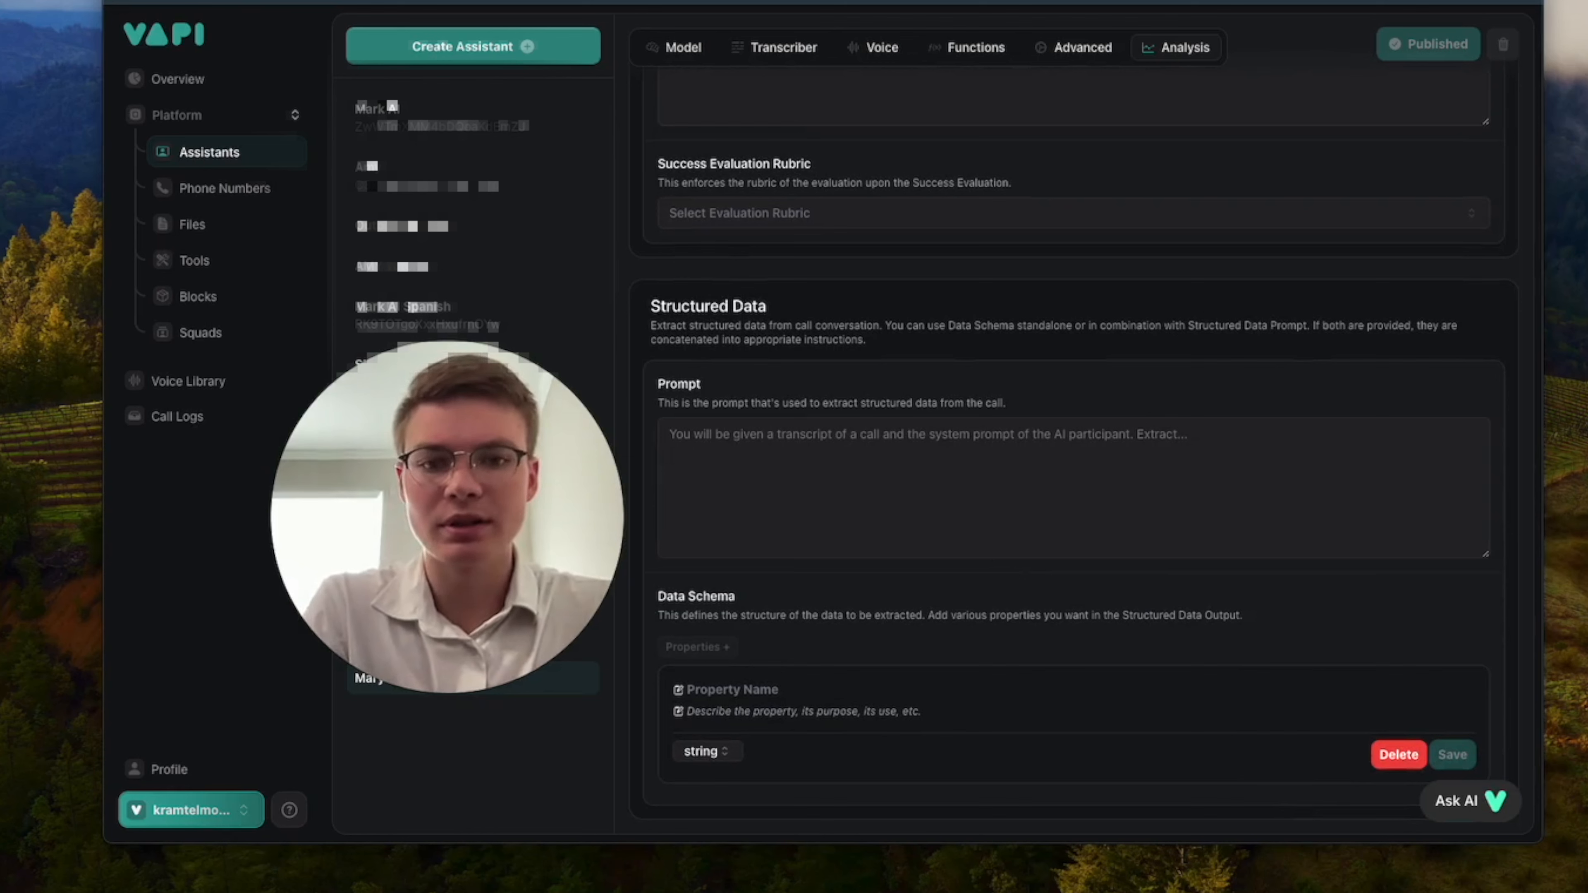
click(836, 481)
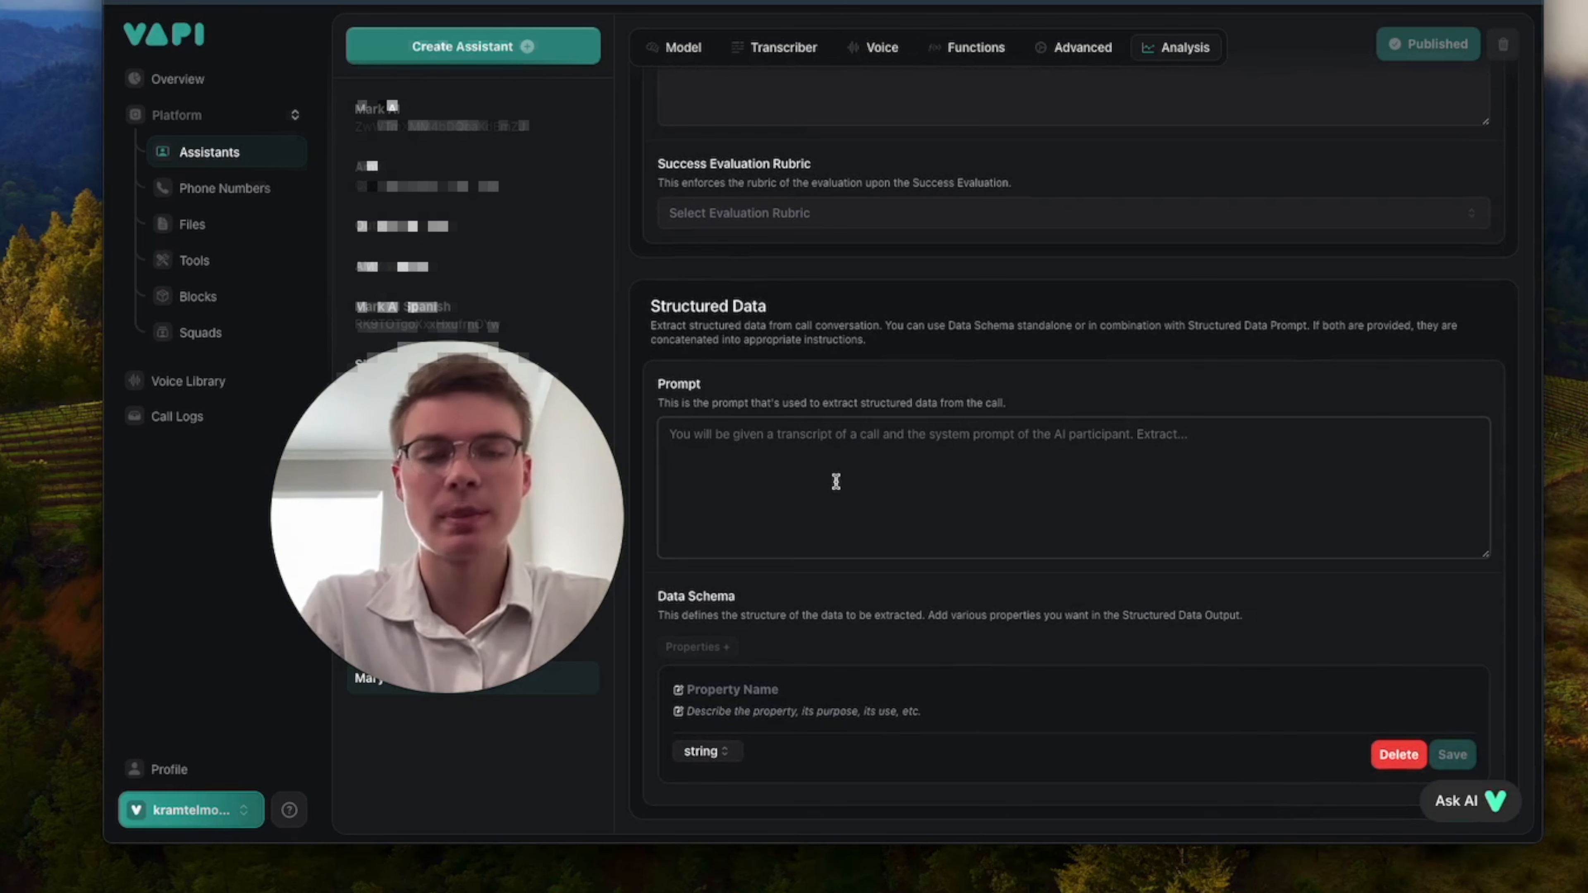
text(you will be given a transcript of the call and you have to extract the client's First Name, Last Name, birthday, phone, email, reason for appointment, preferred date and time of appointment, insurance provider, and reason for call.)
click(676, 435)
key(BackSpace)
text(Y)
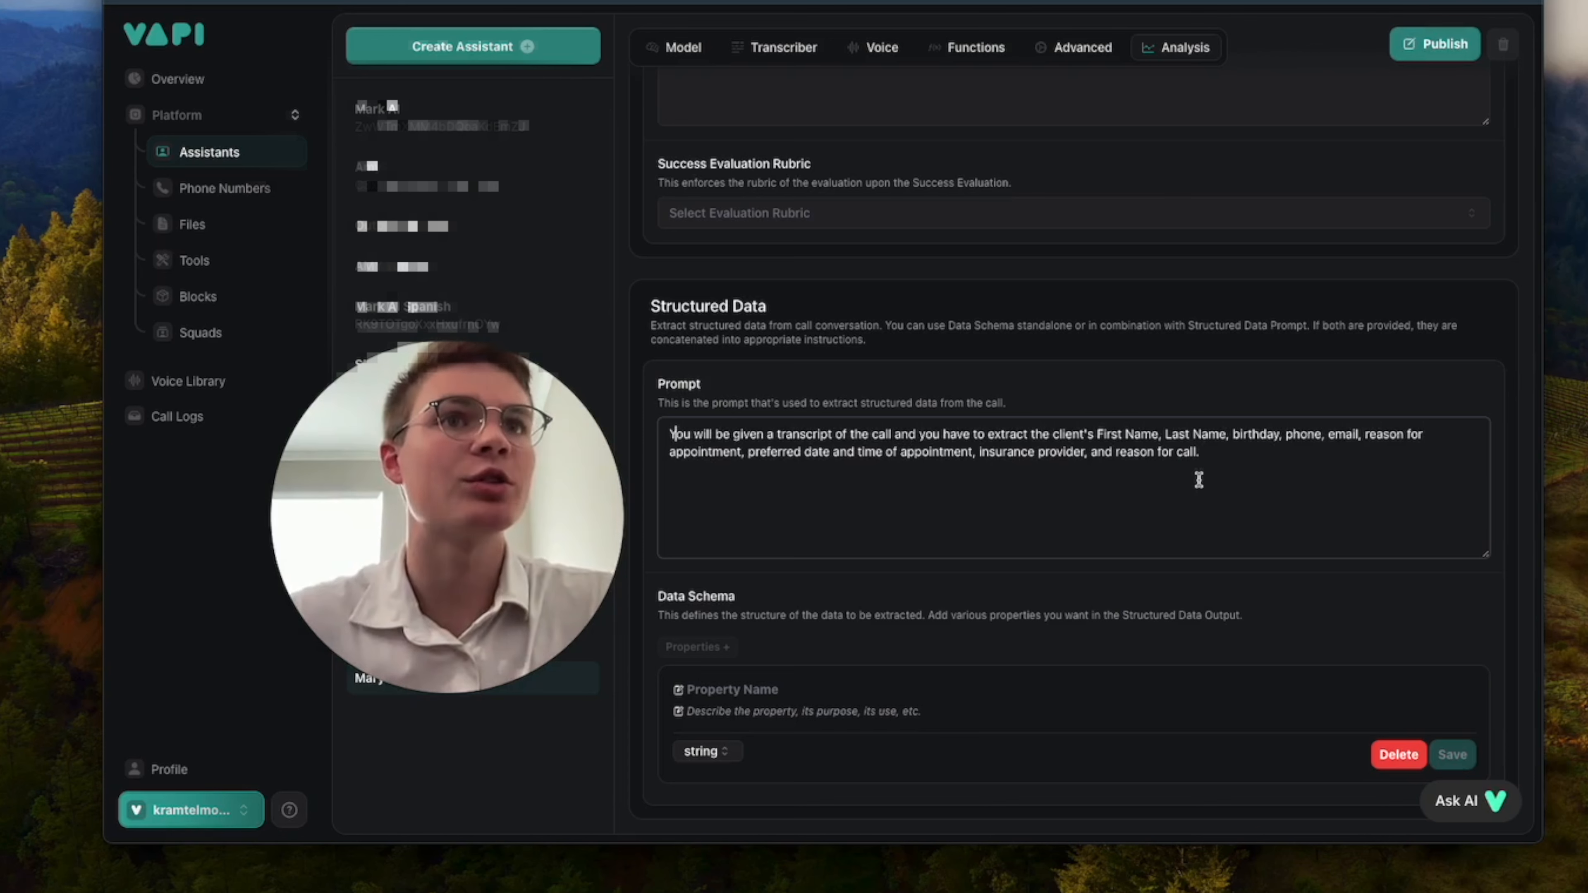
Review the client details that the structured data prompt asks to extract from the call transcript.
drag(1057, 435, 1331, 434)
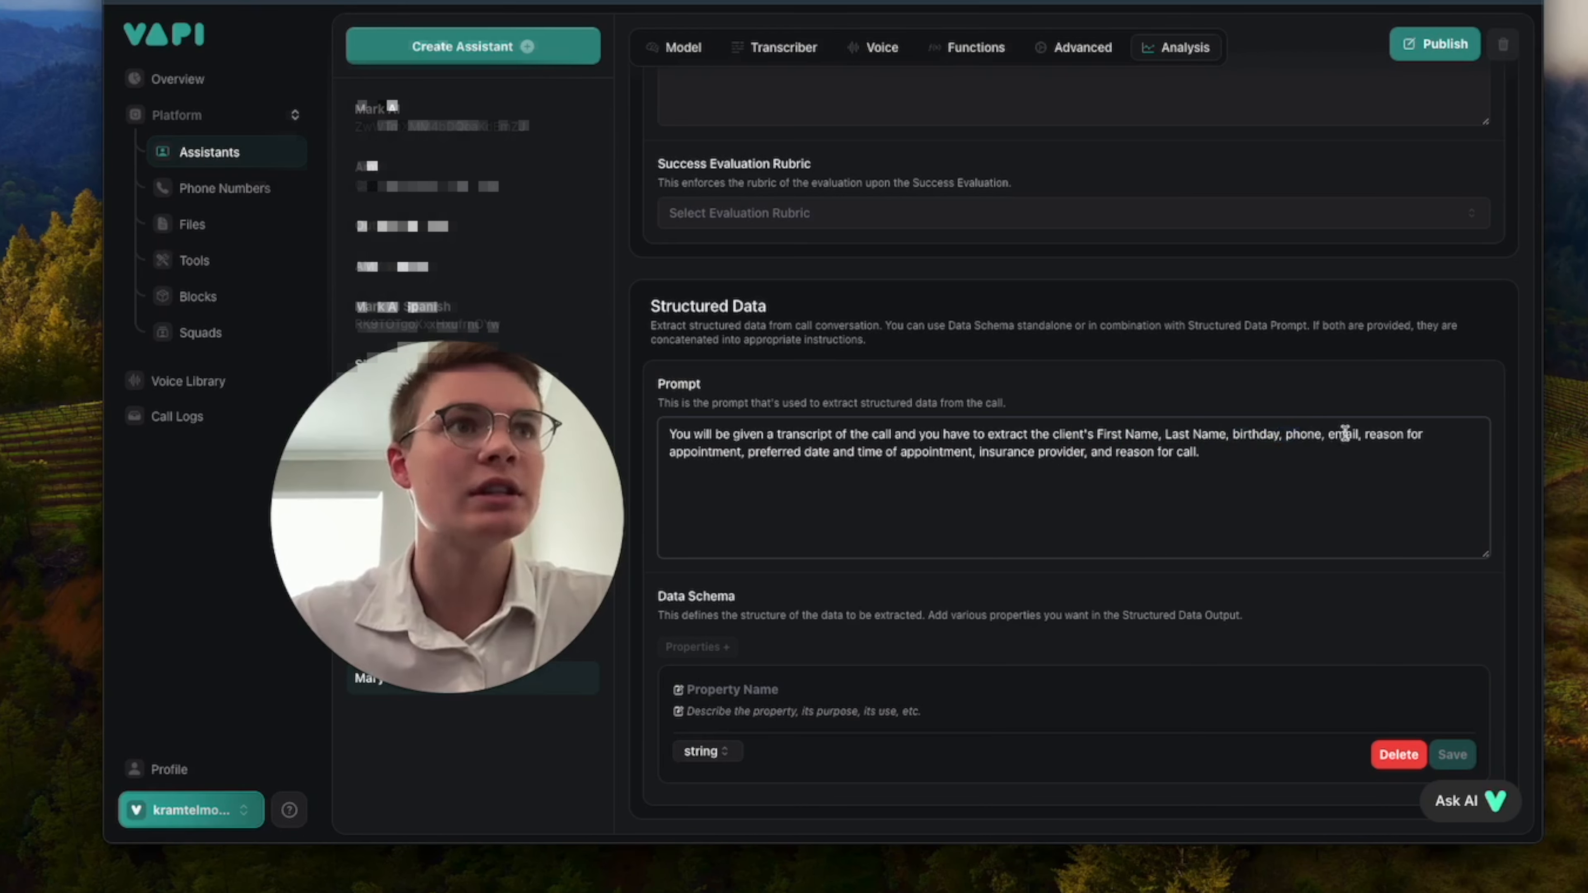
drag(738, 458, 858, 456)
drag(978, 454, 1055, 454)
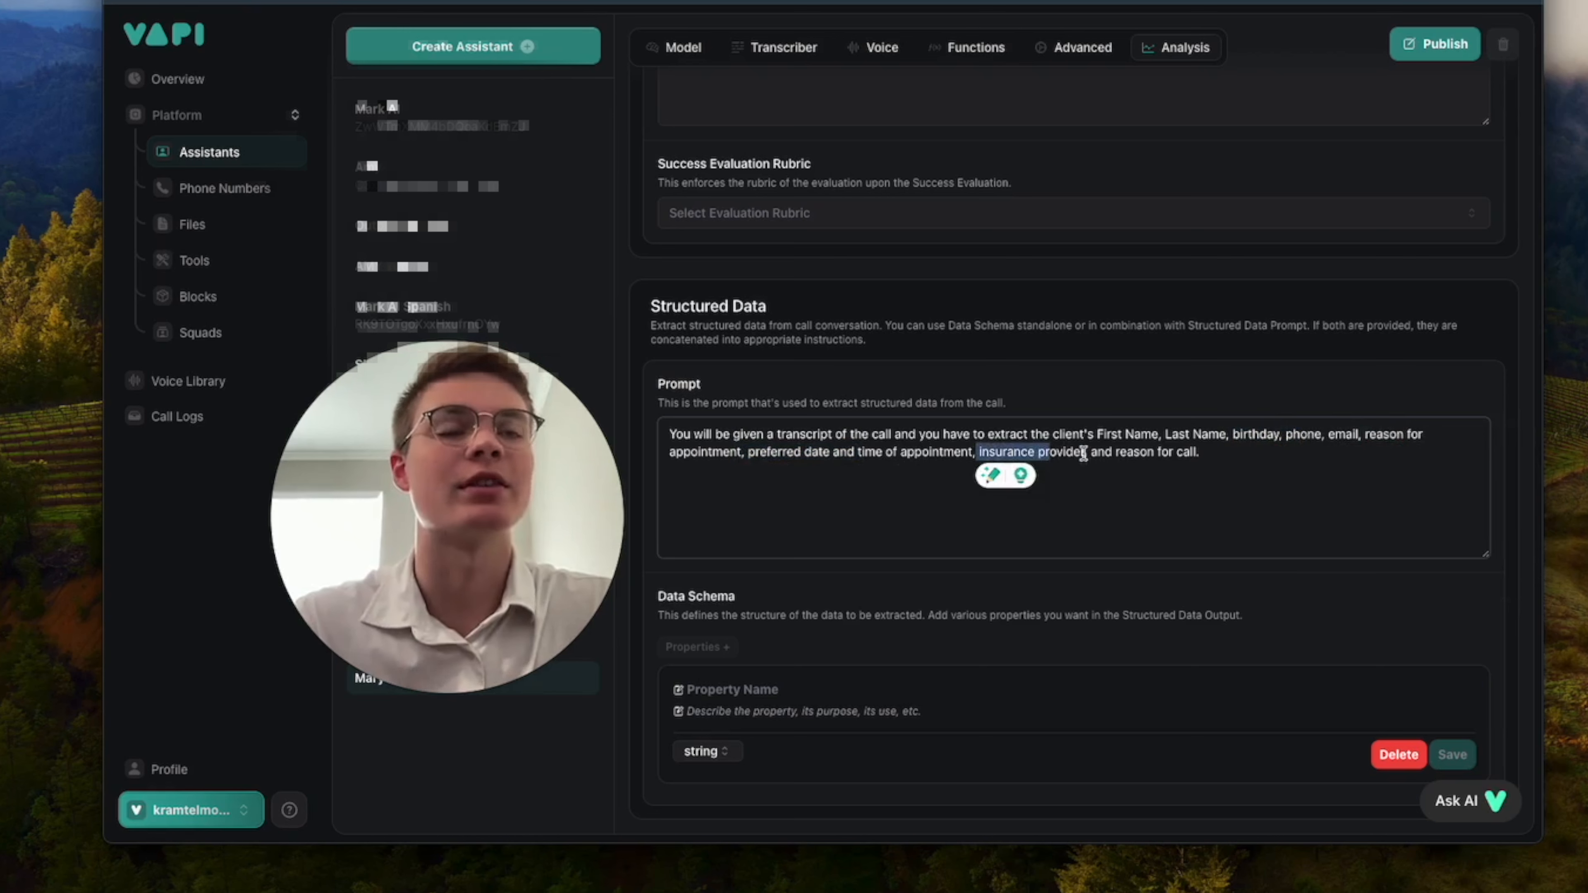
click(1111, 455)
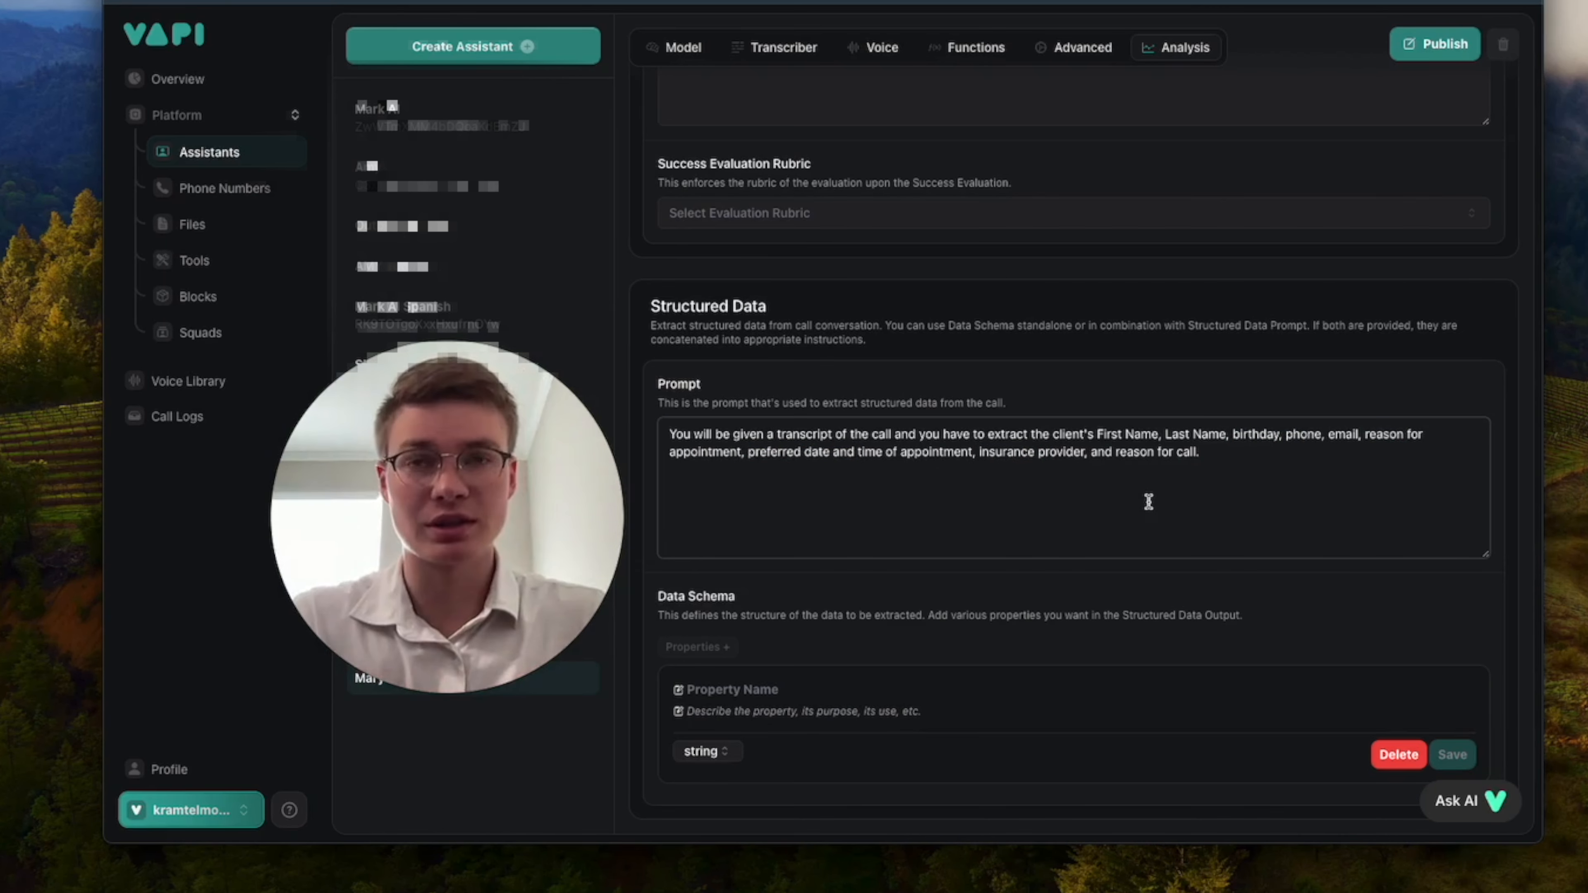
drag(1165, 474, 1099, 430)
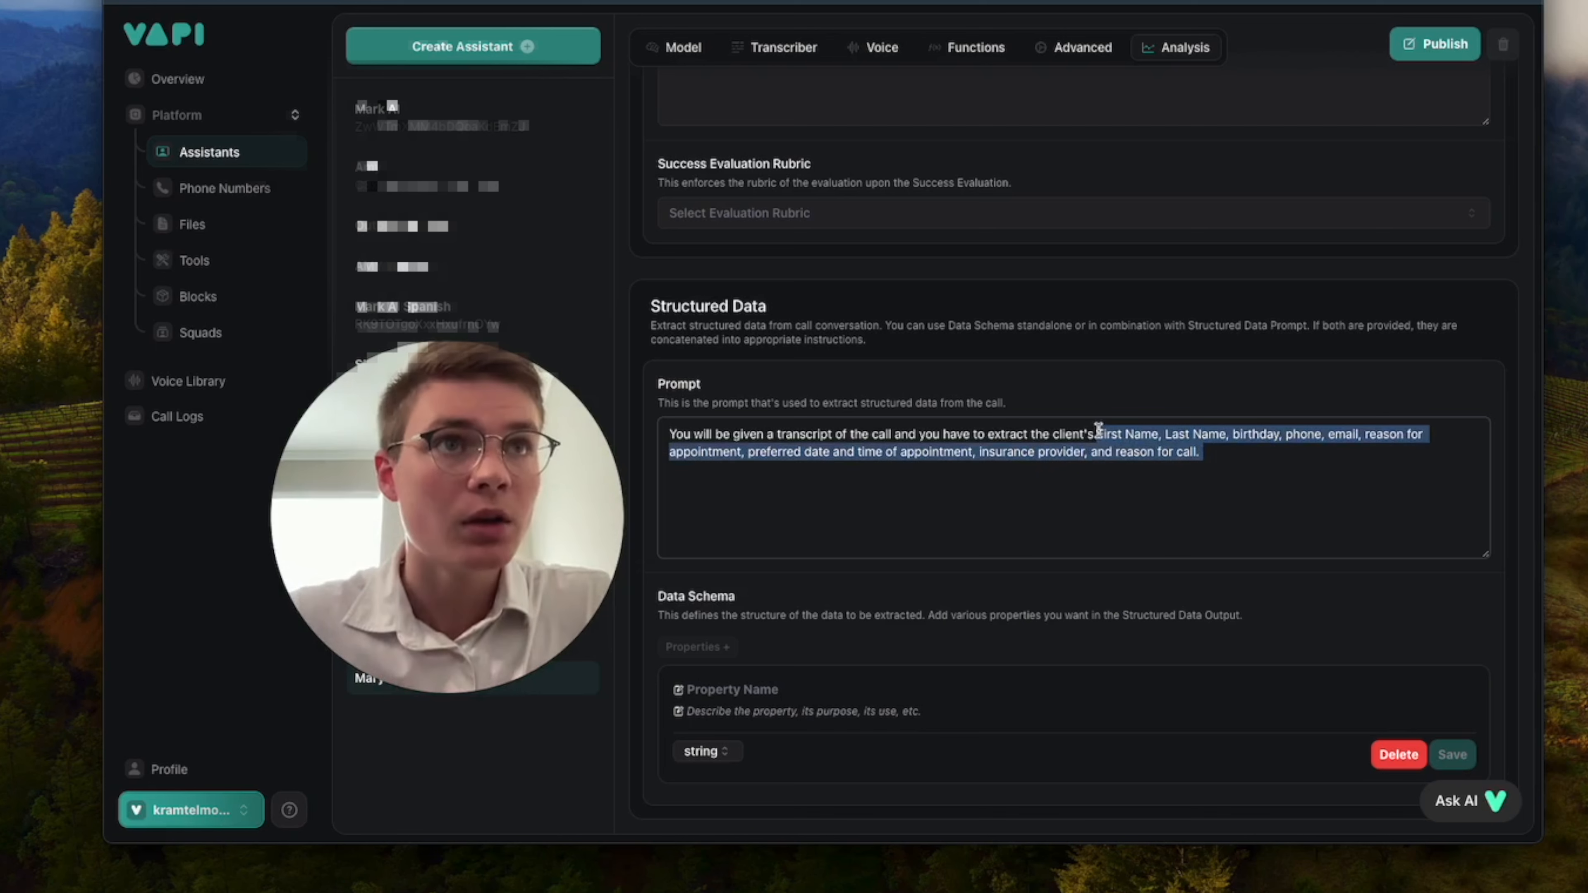
click(1125, 591)
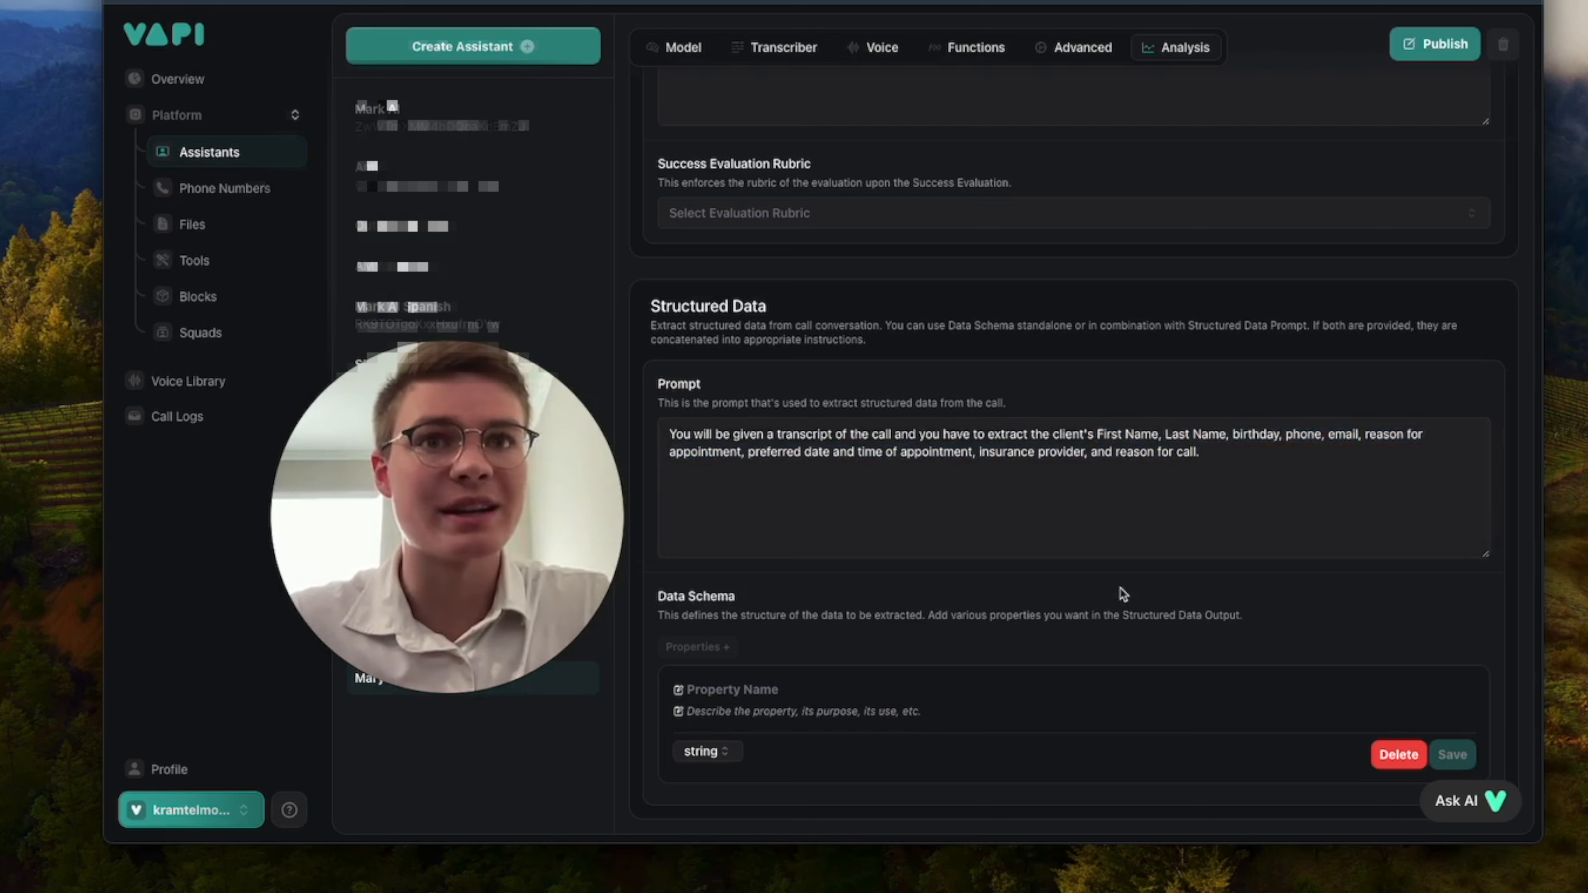
Add a string property named birthday to the data schema, described as the client's birthday, and save it.
click(764, 691)
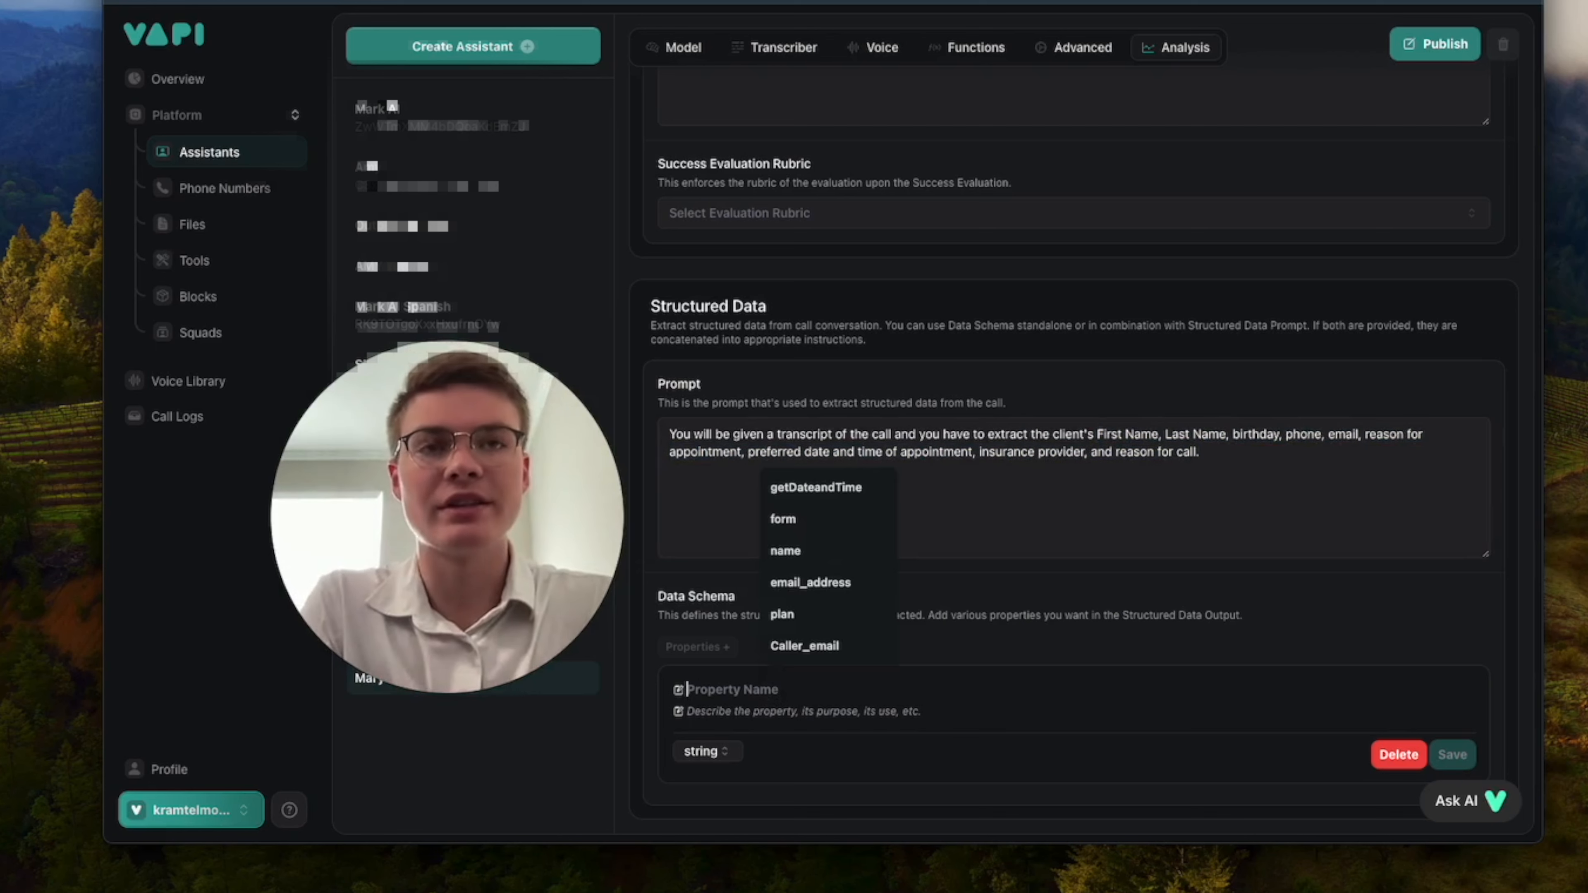
text(birthday)
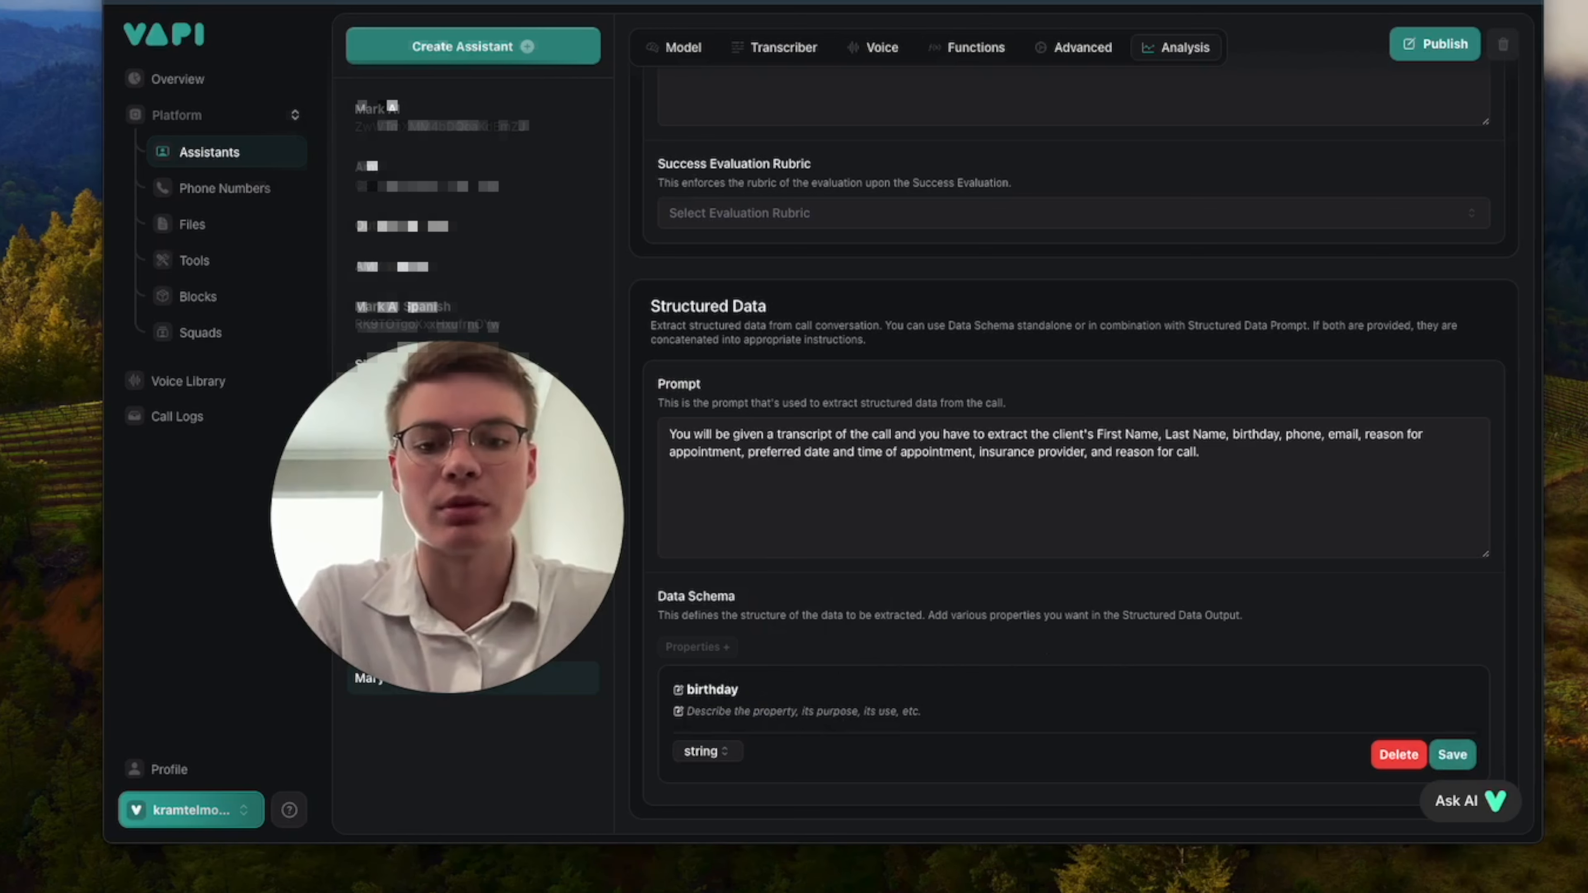
click(781, 711)
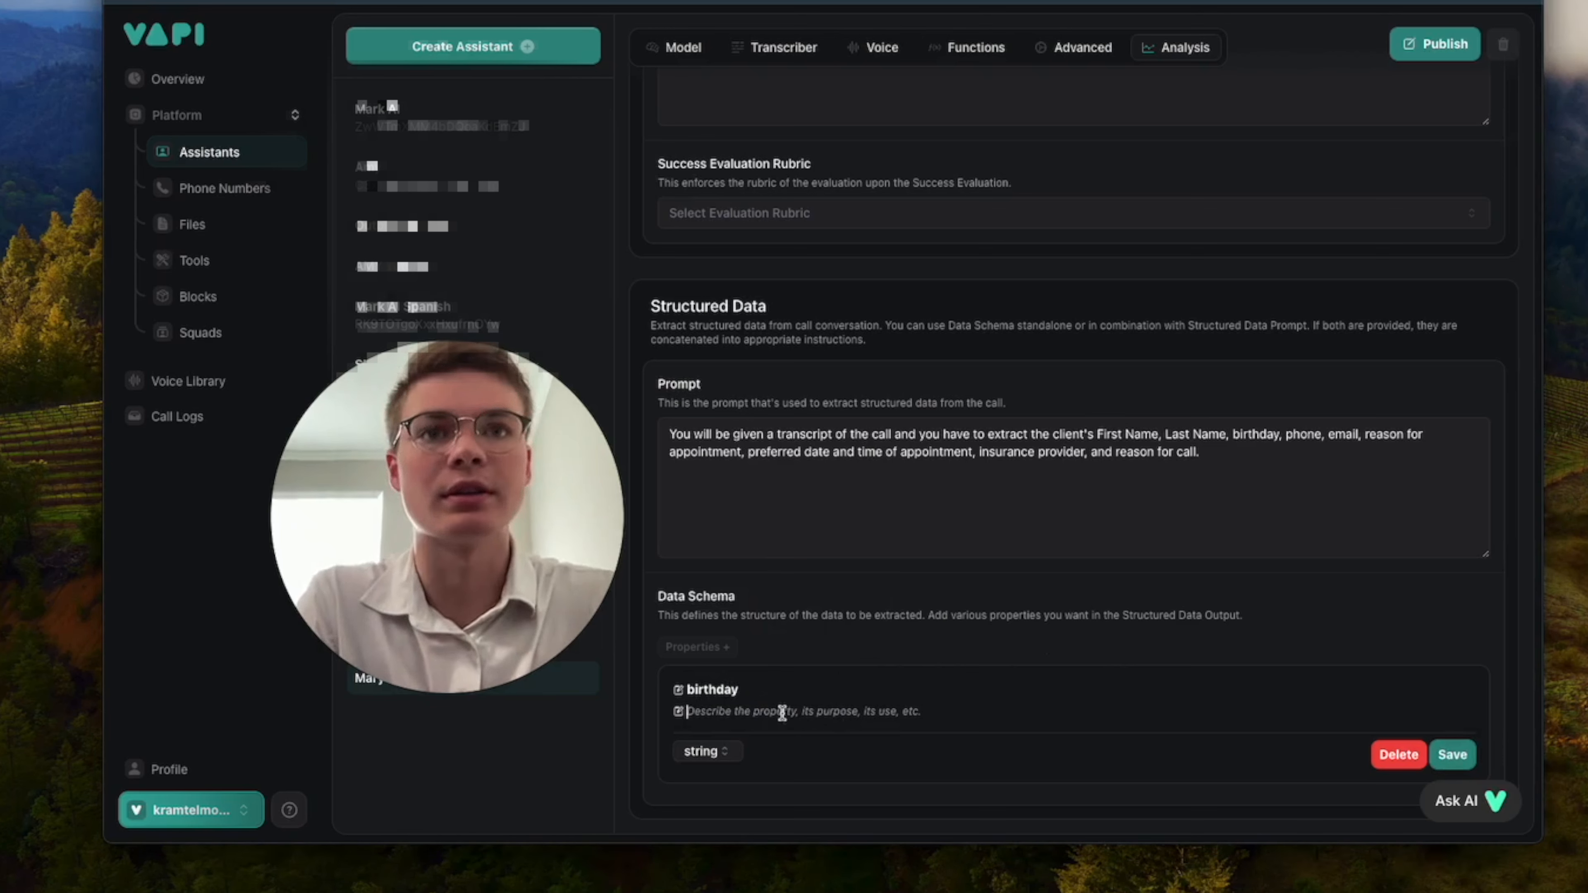
text(client's birthday)
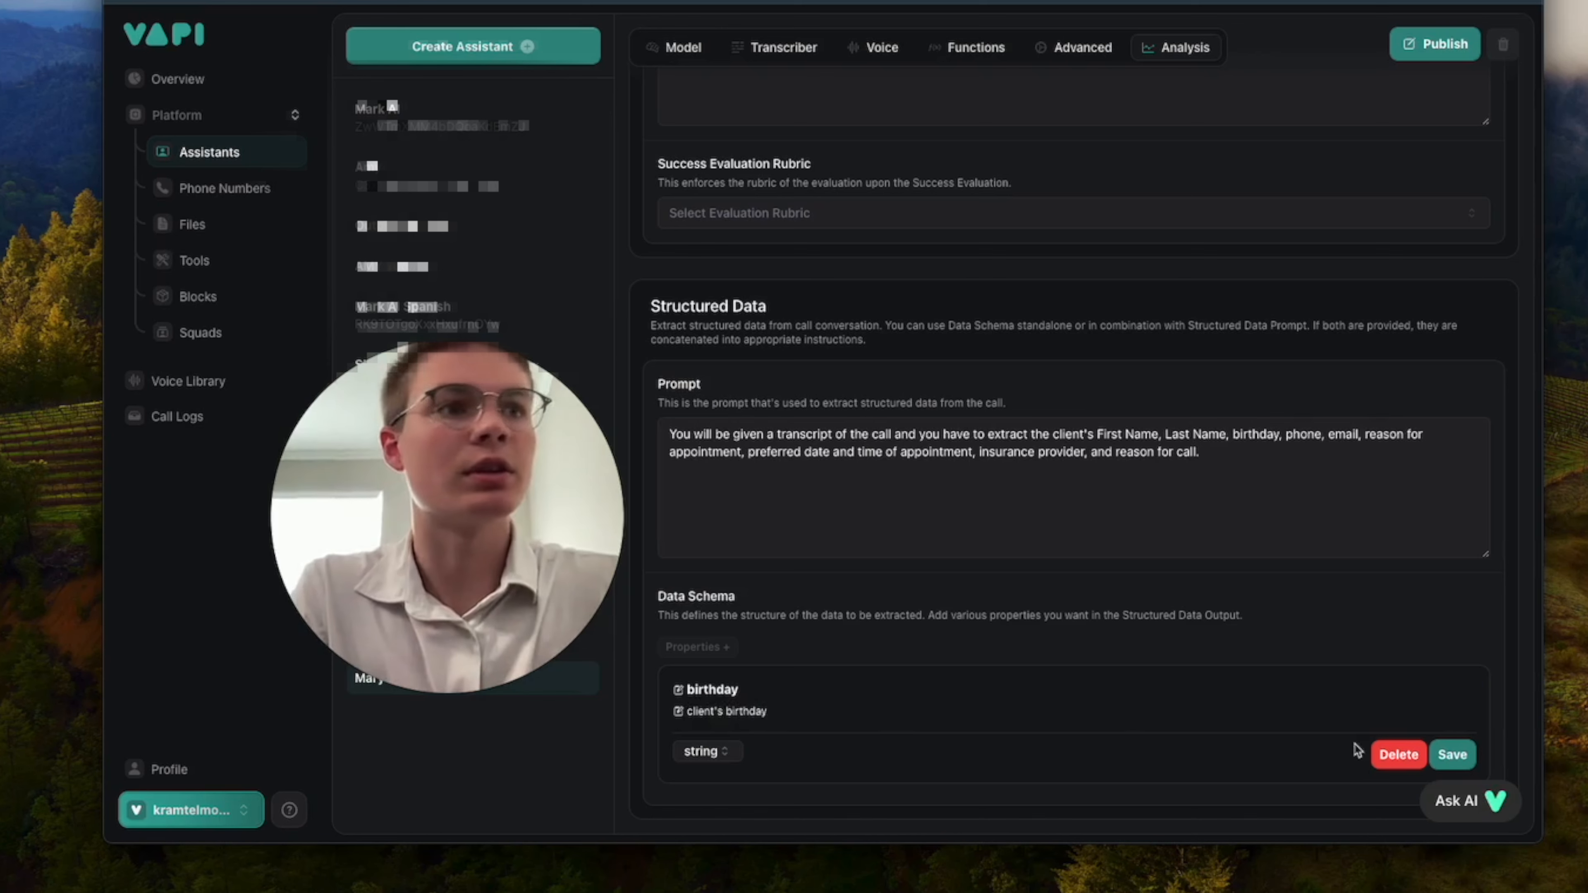
click(1451, 754)
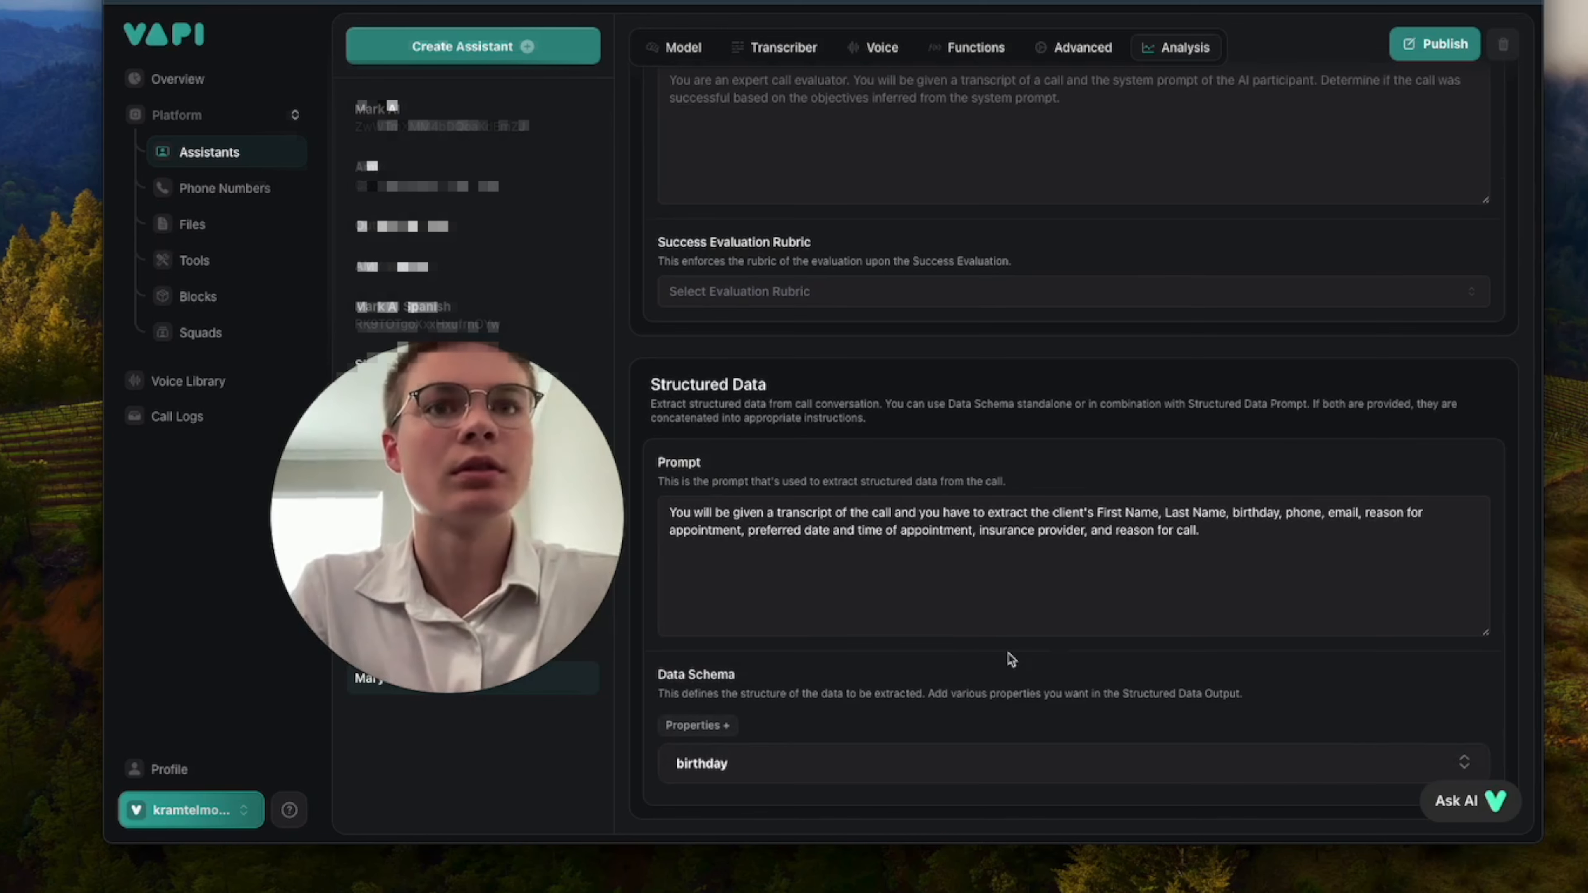
Add a First Name string property to the data schema with the description "first name of the client", and save it.
scroll(1053, 675, down, 2)
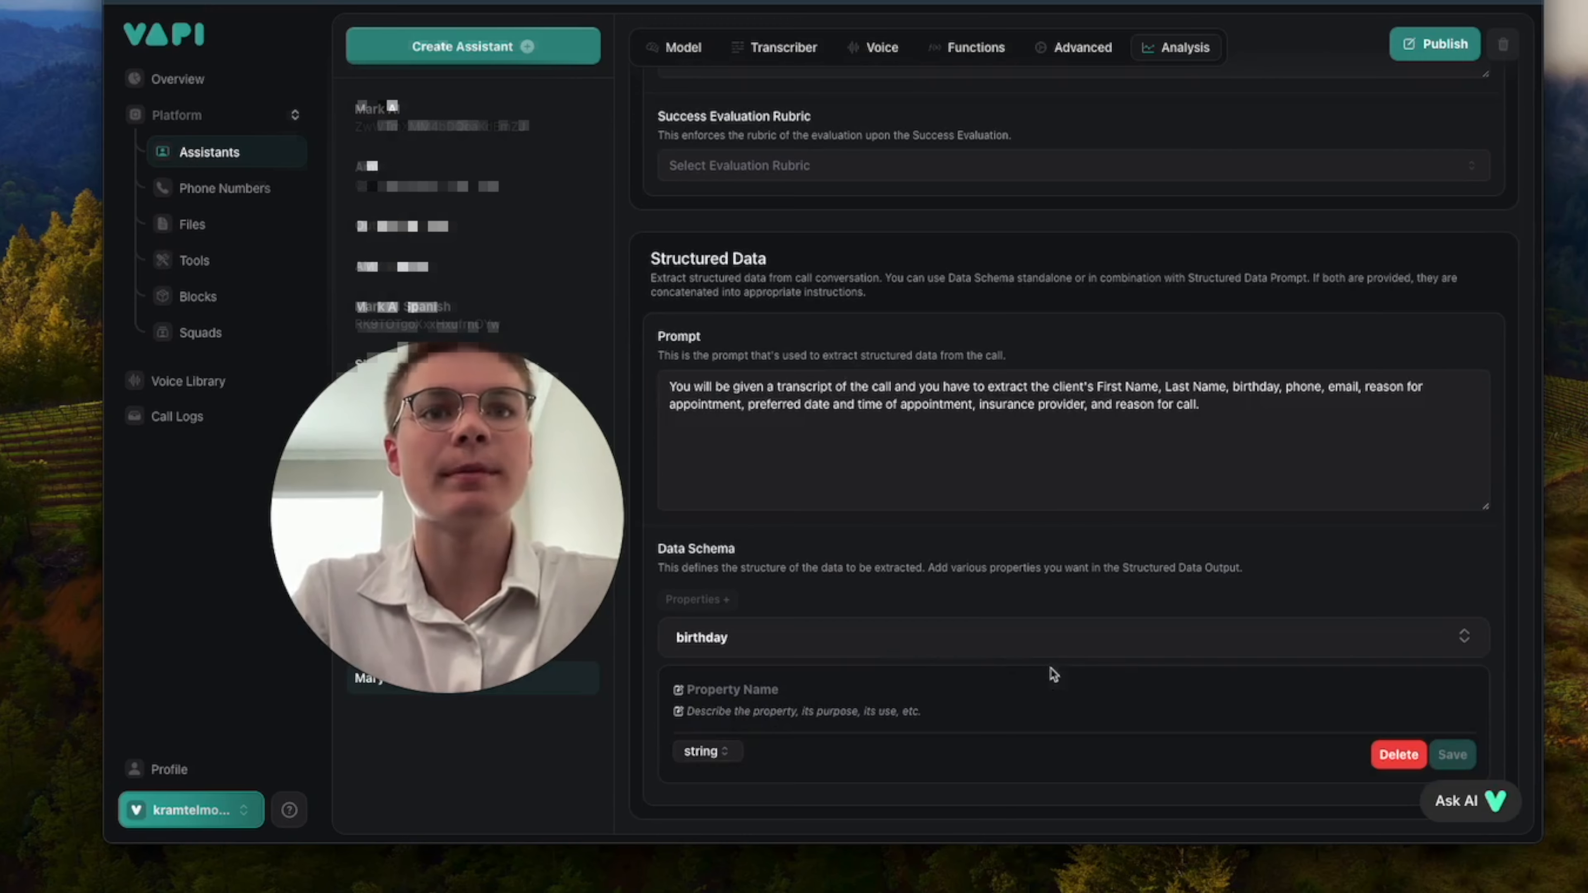
click(819, 690)
text(First)
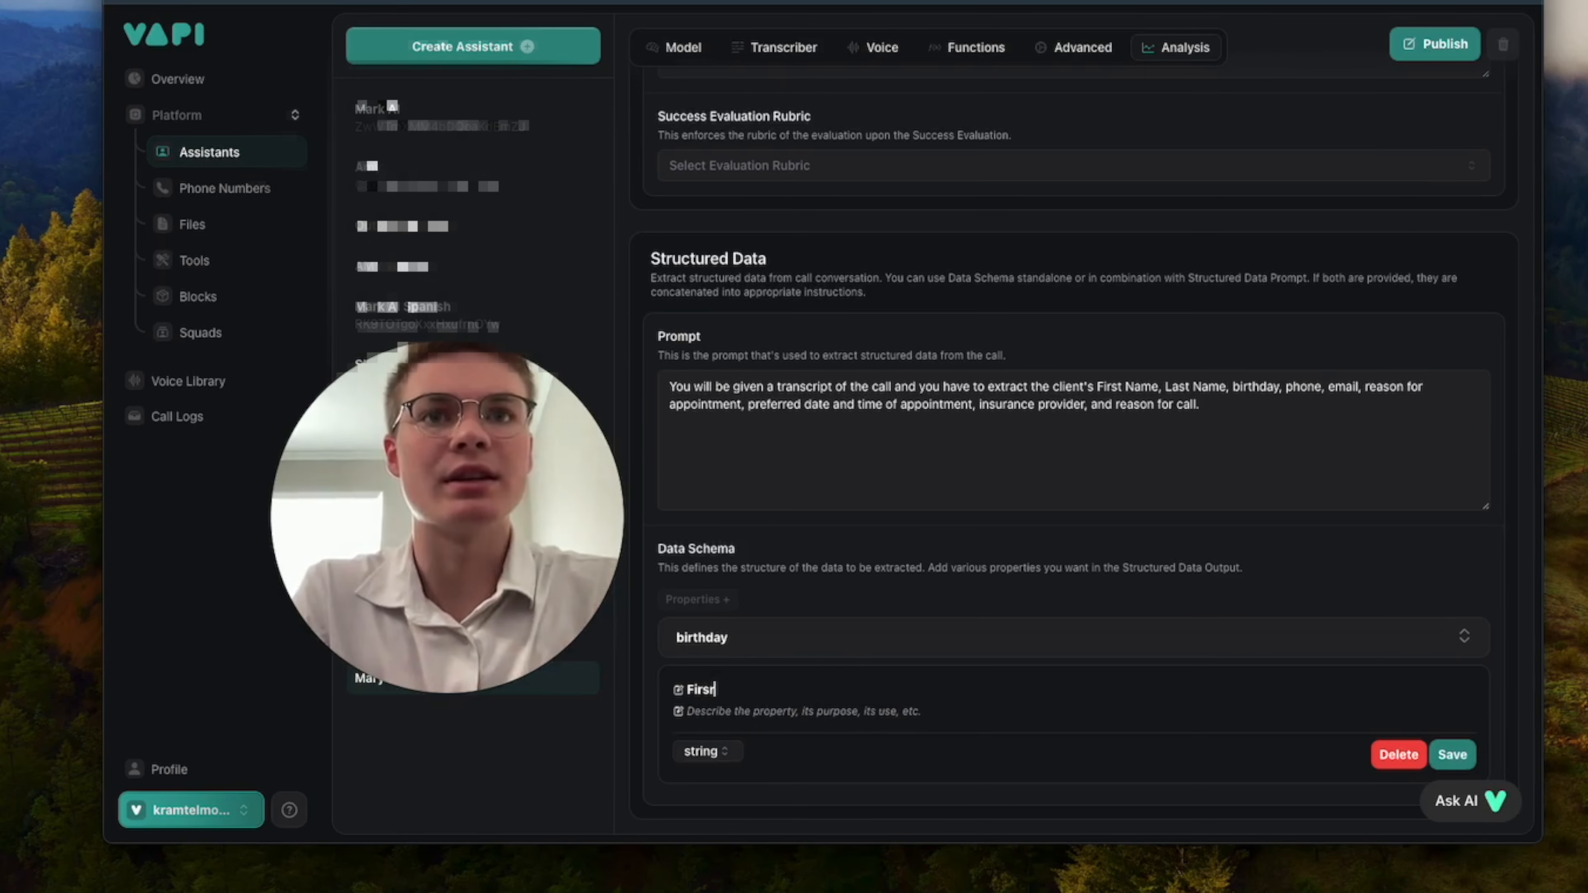
key(BackSpace)
key(BackSpace)
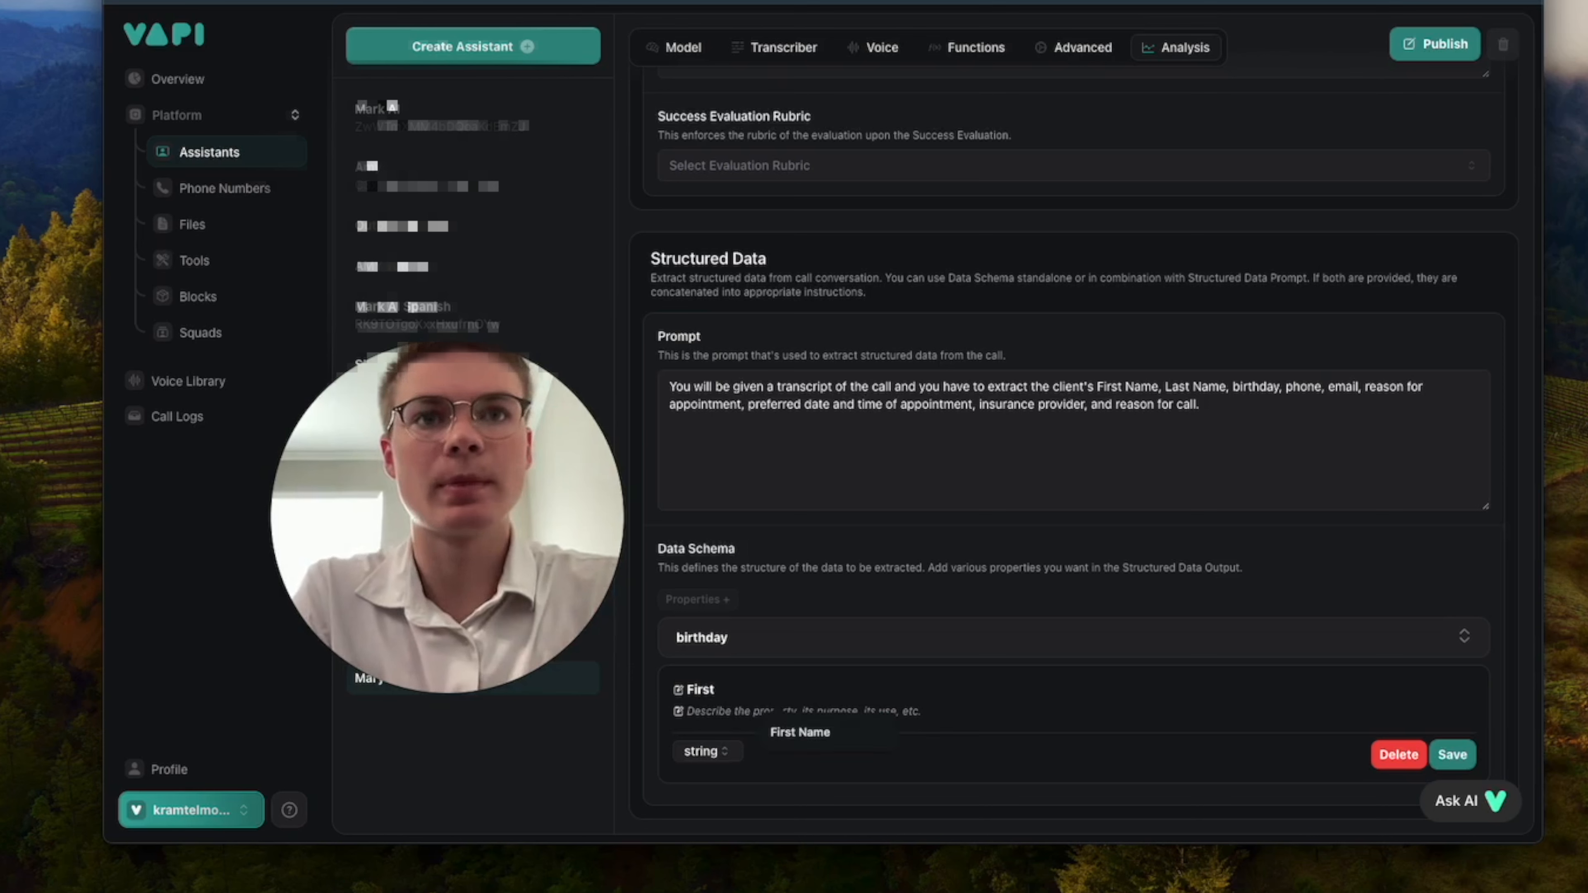
click(803, 732)
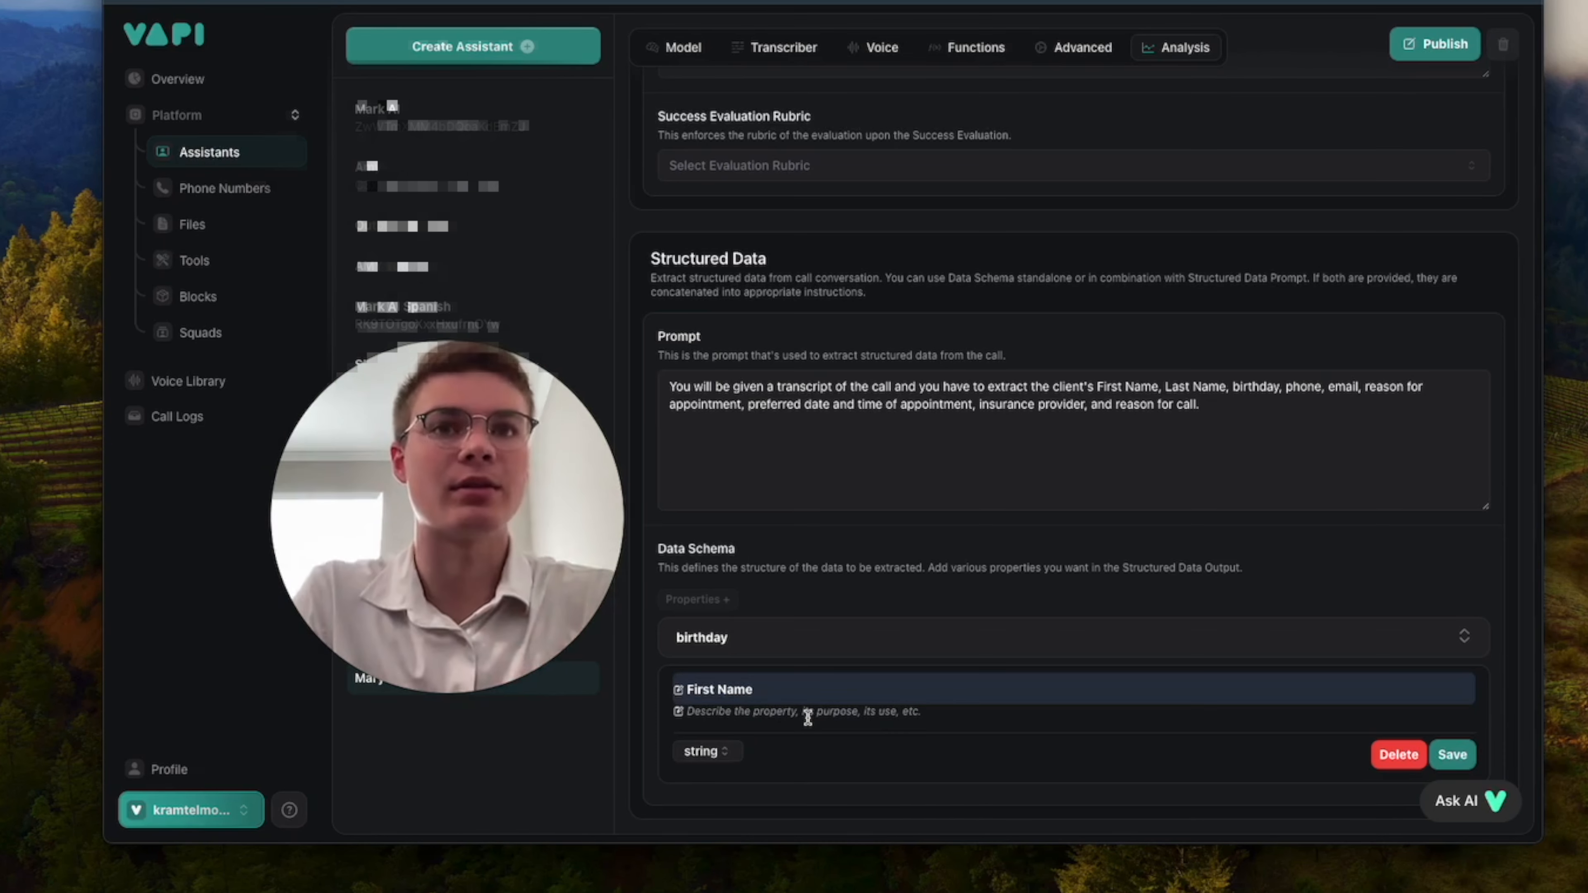
text(first name of the client)
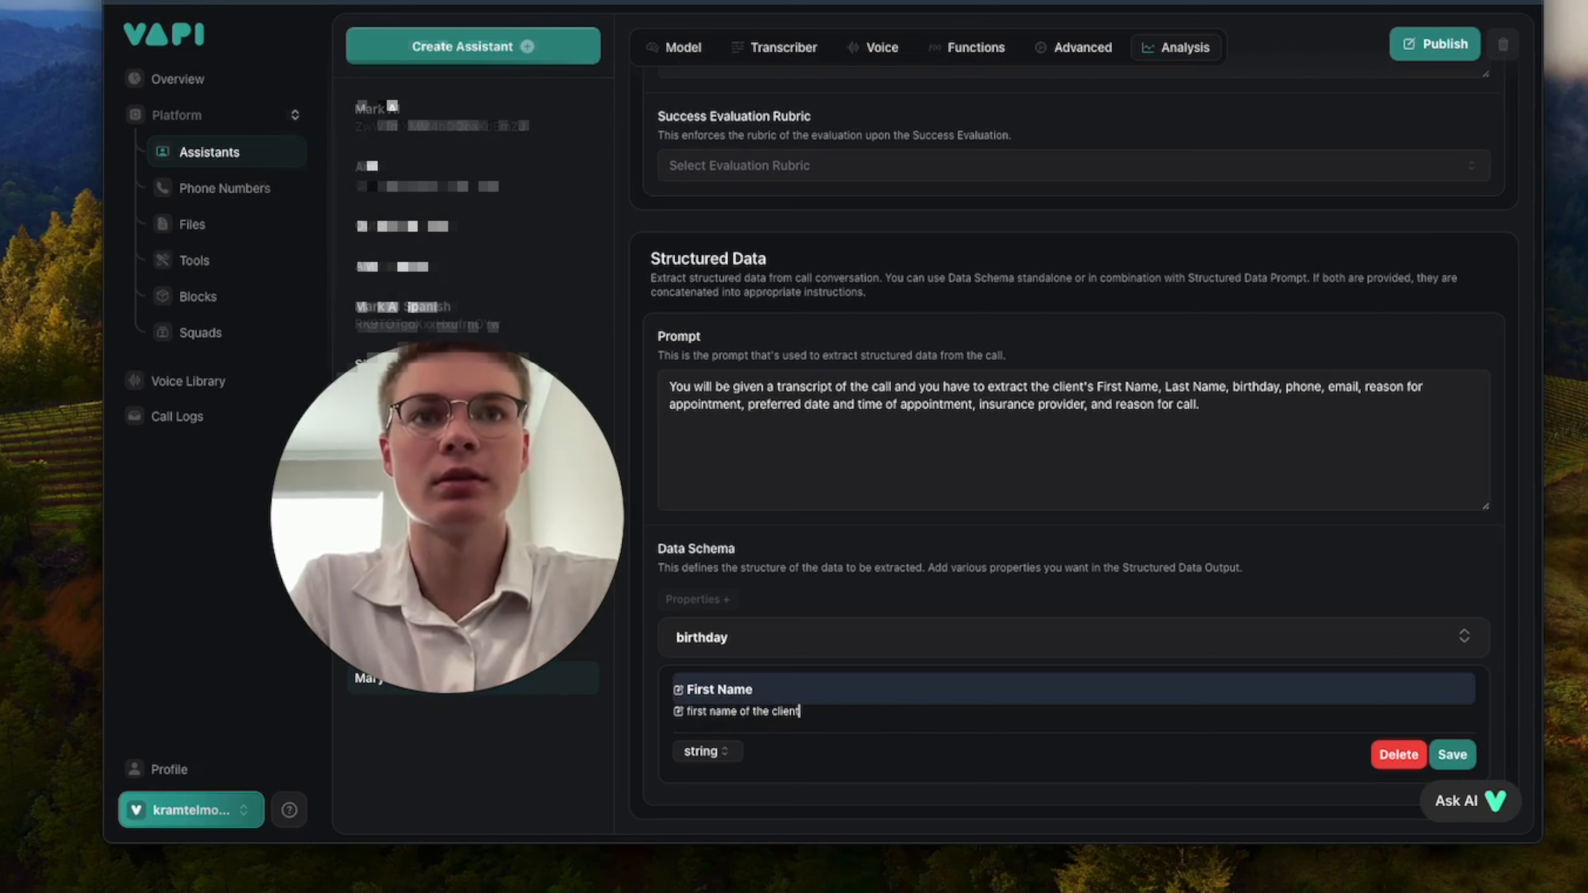
click(1451, 753)
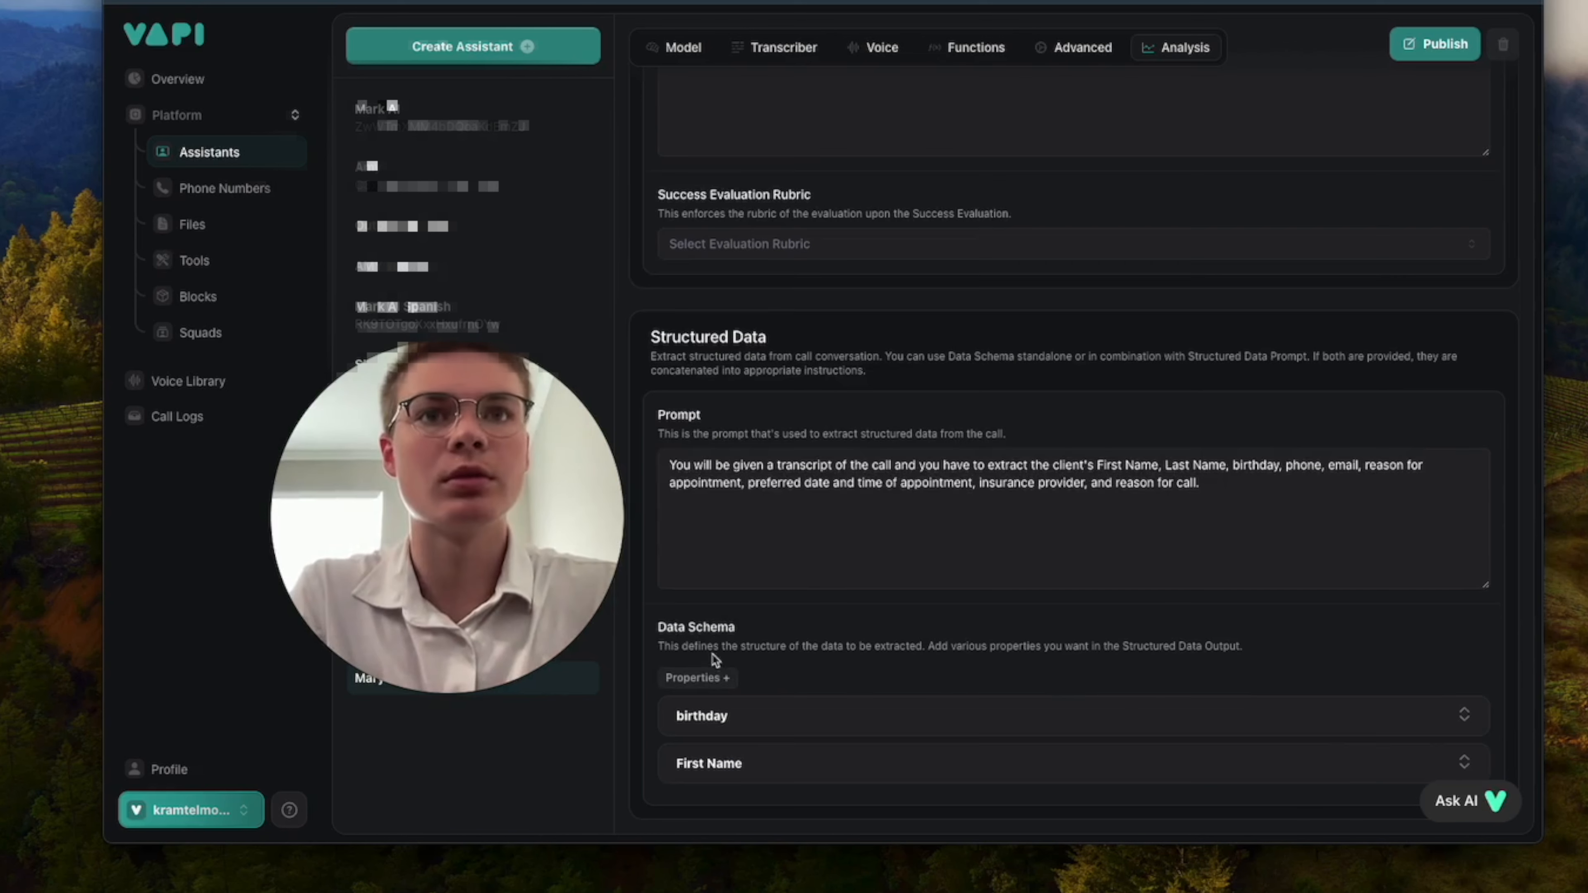
Add a data schema property named "Last name" for the last name of the client.
click(720, 682)
scroll(830, 753, down, 2)
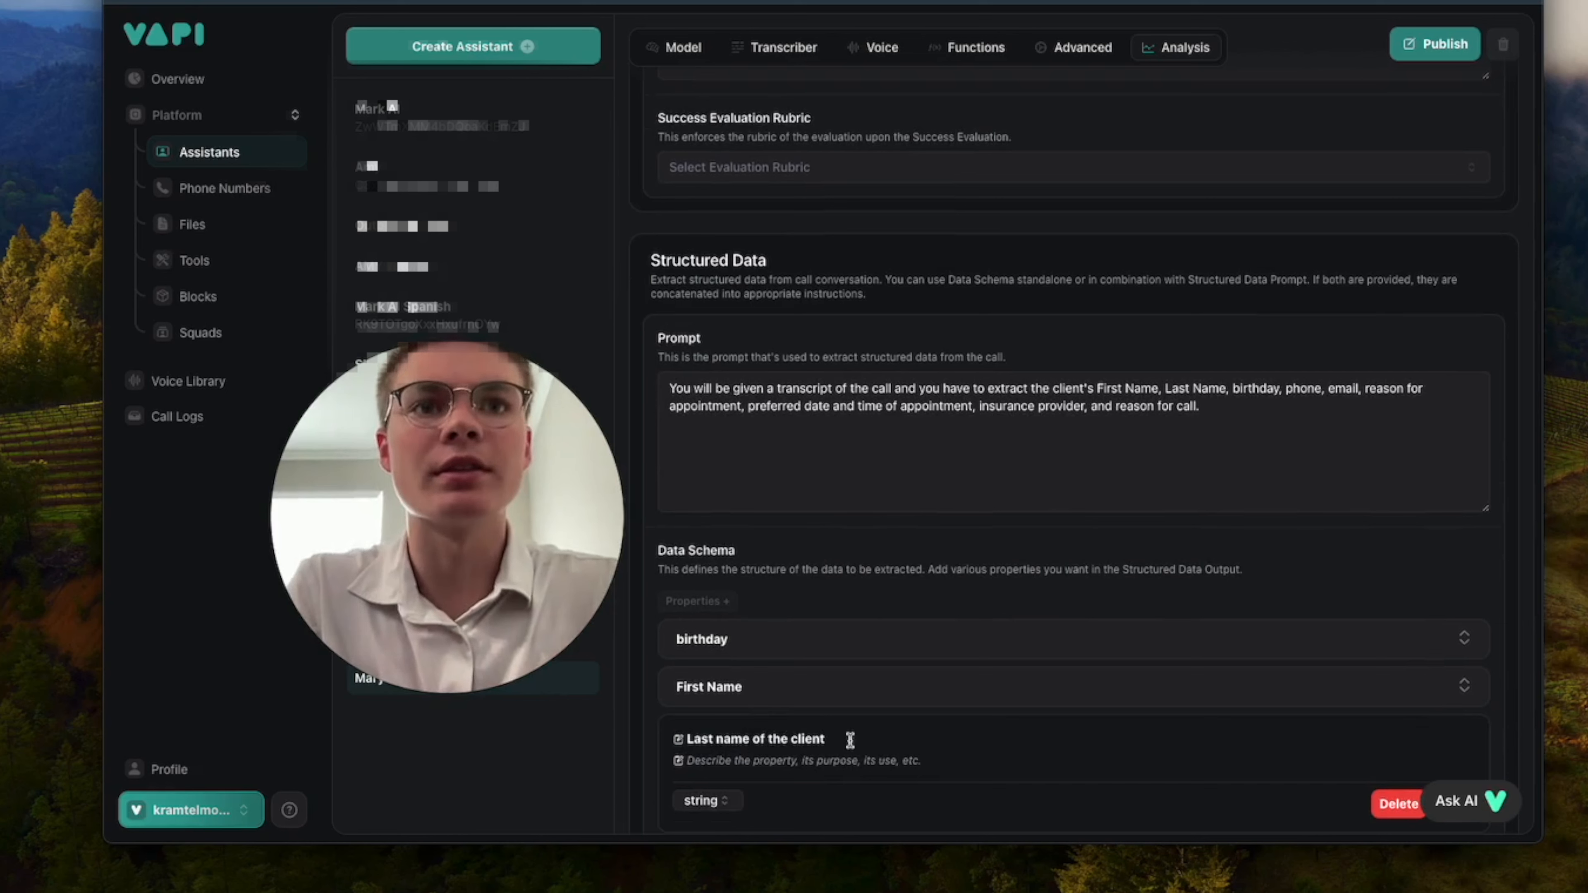
drag(850, 740, 762, 739)
key(ctrl+c)
click(744, 770)
key(ctrl+v)
key(BackSpace)
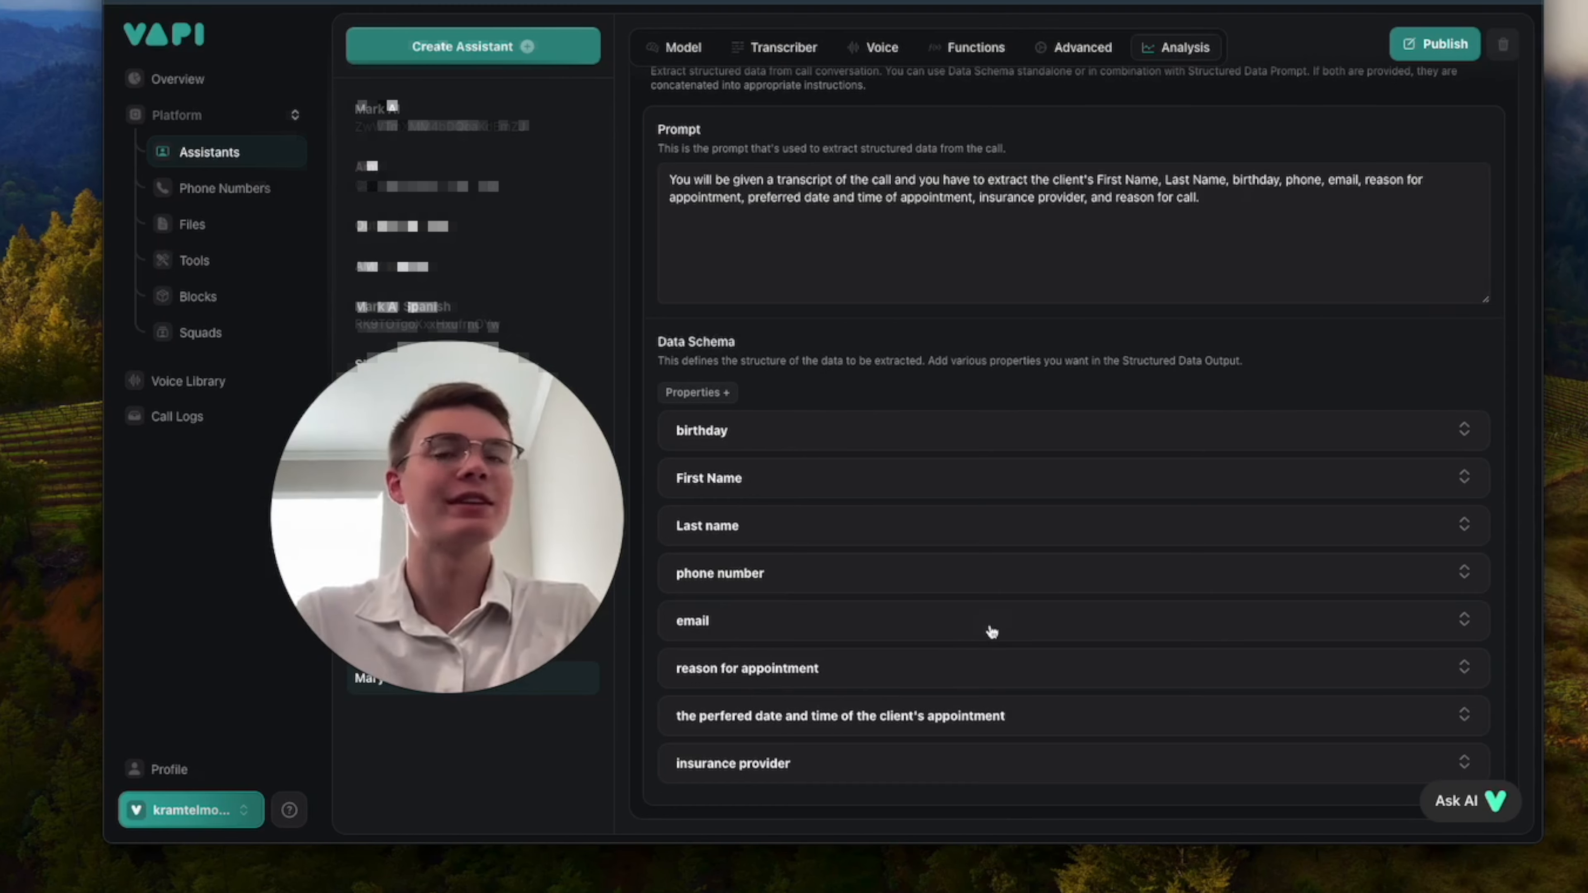
Publish Mary's updated analysis settings with the structured data schema.
scroll(989, 631, up, 3)
scroll(1044, 320, up, 10)
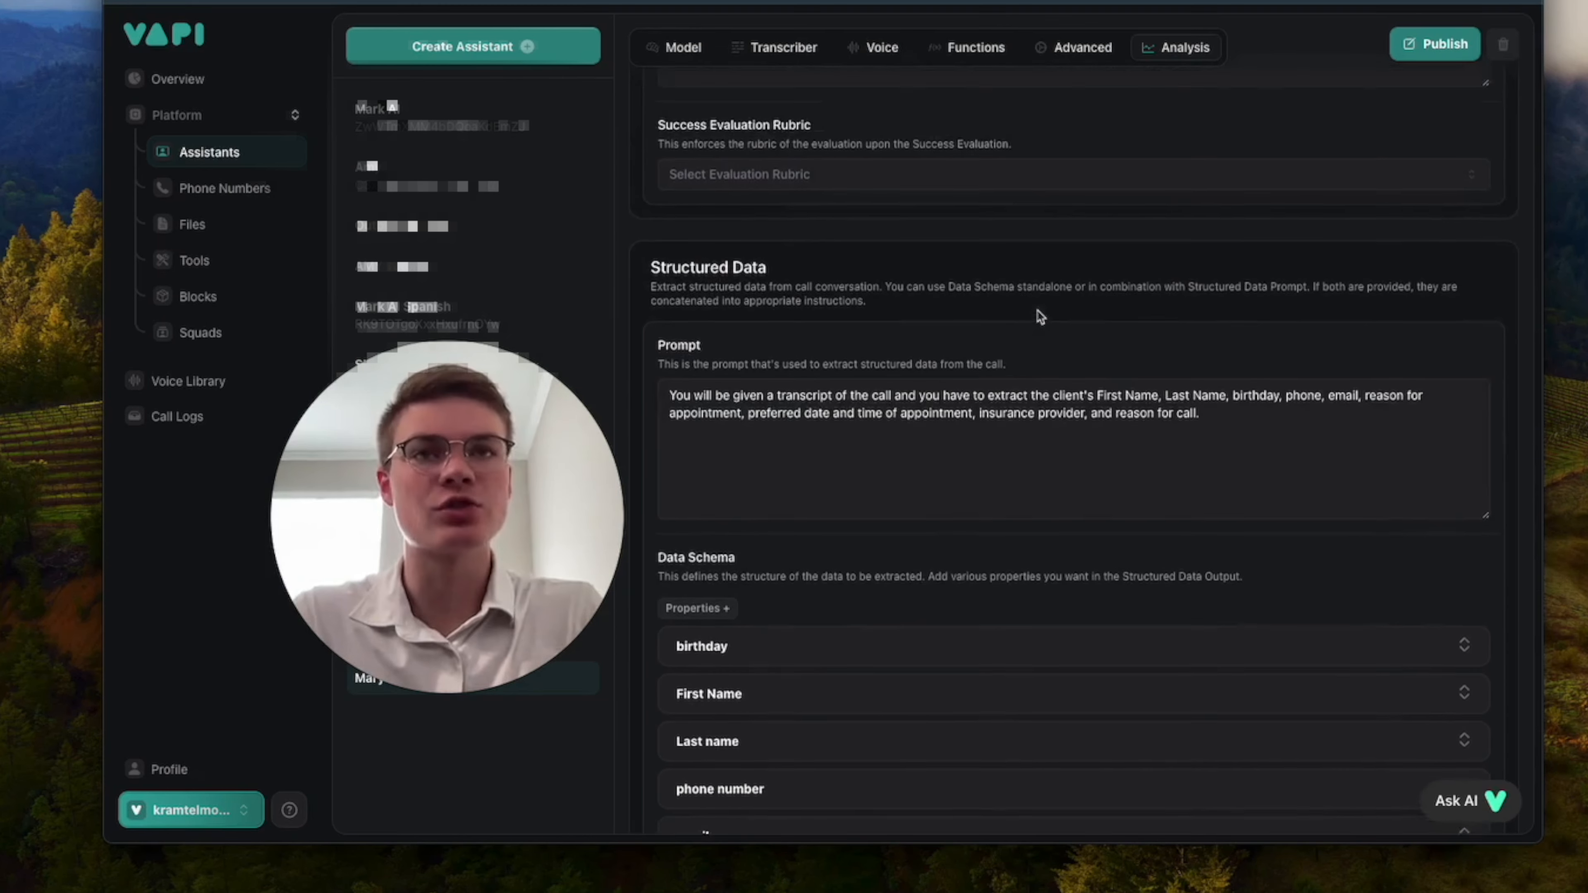
click(1437, 151)
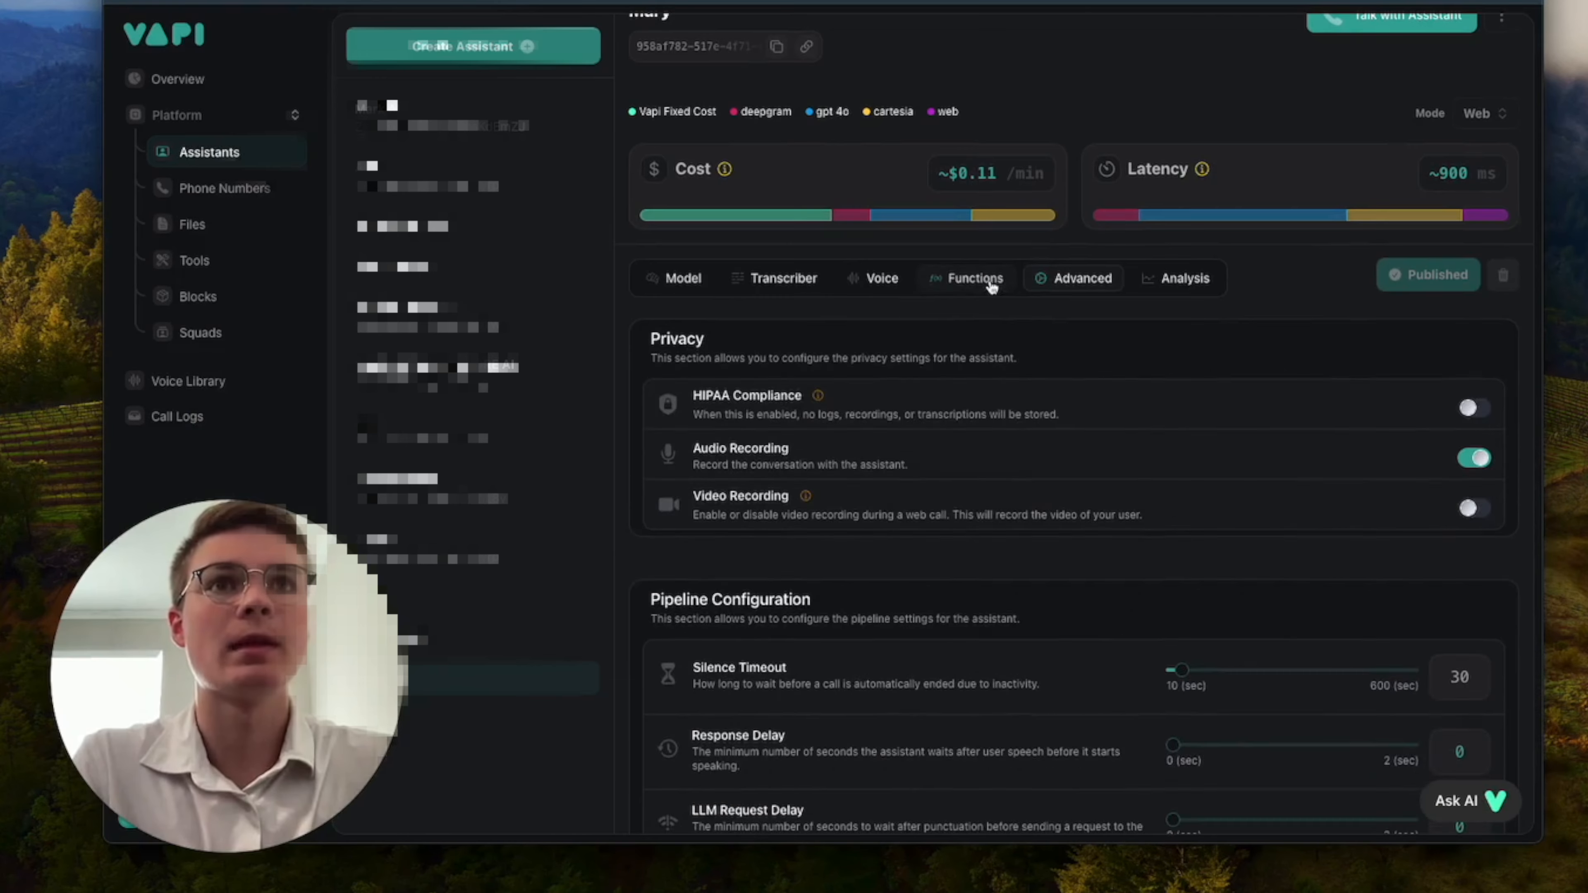
Check which tools can be assigned to Mary in the assistant's functions settings.
click(989, 283)
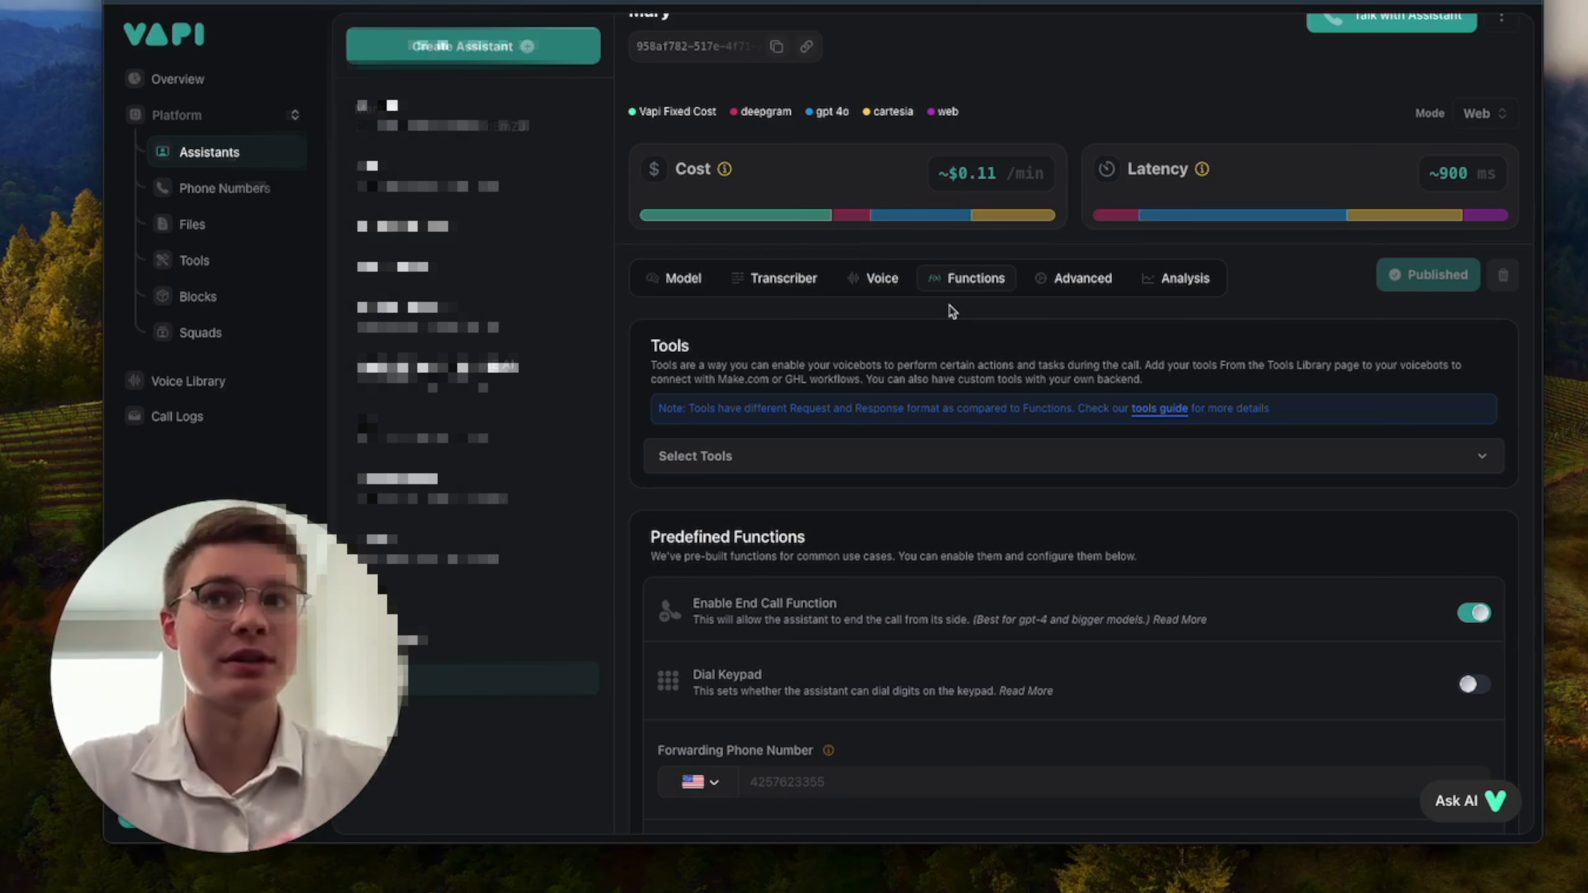
click(856, 454)
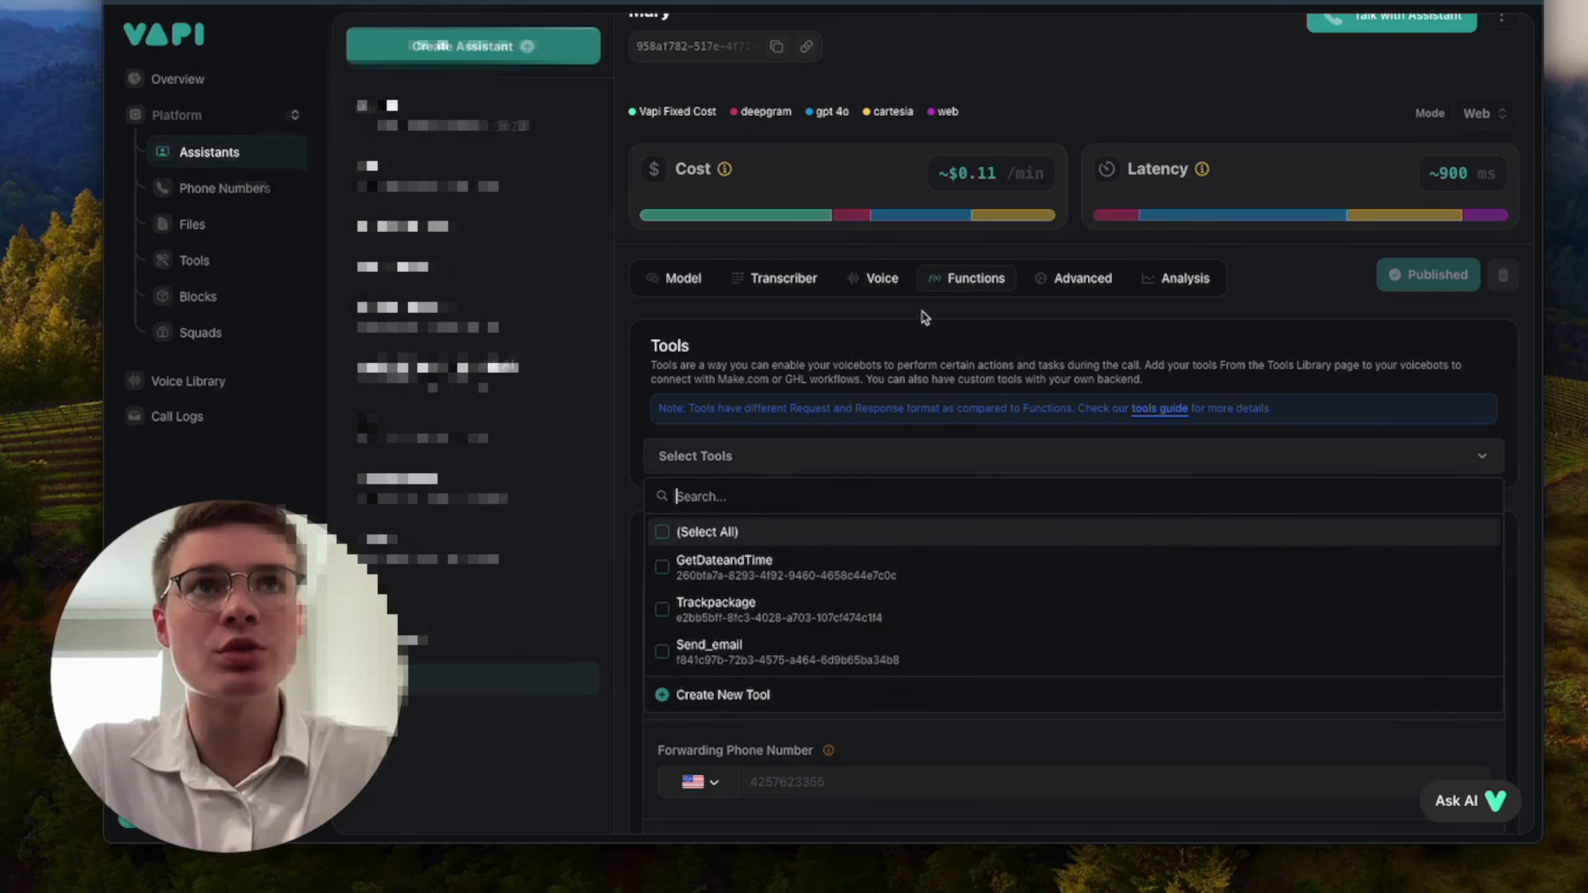
click(988, 309)
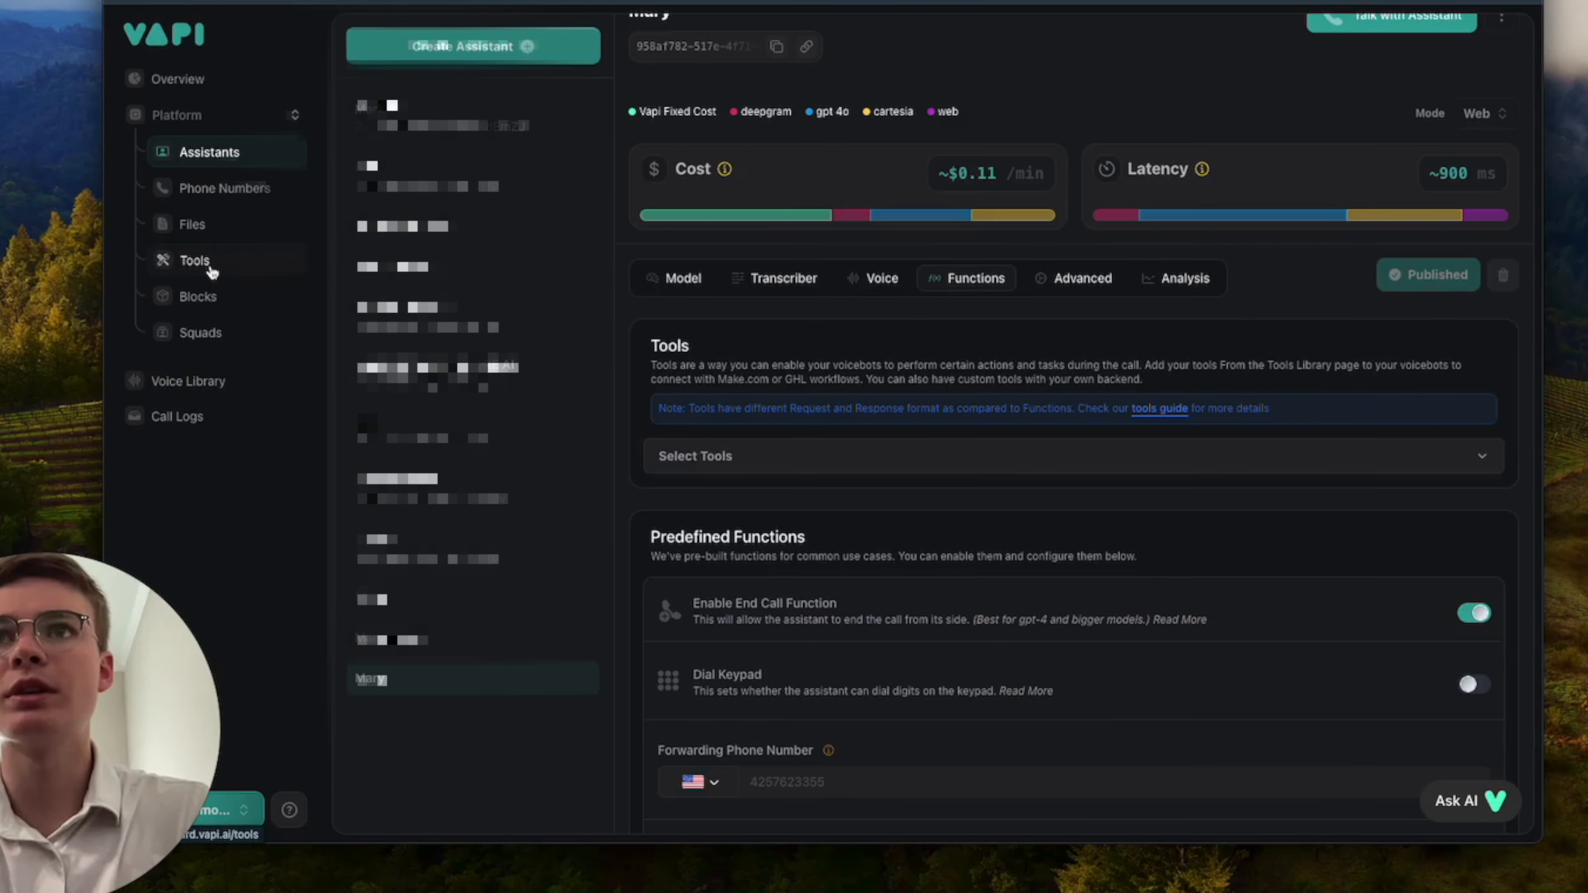
View the name and details of the GetDateandTime tool in the tools library.
click(219, 278)
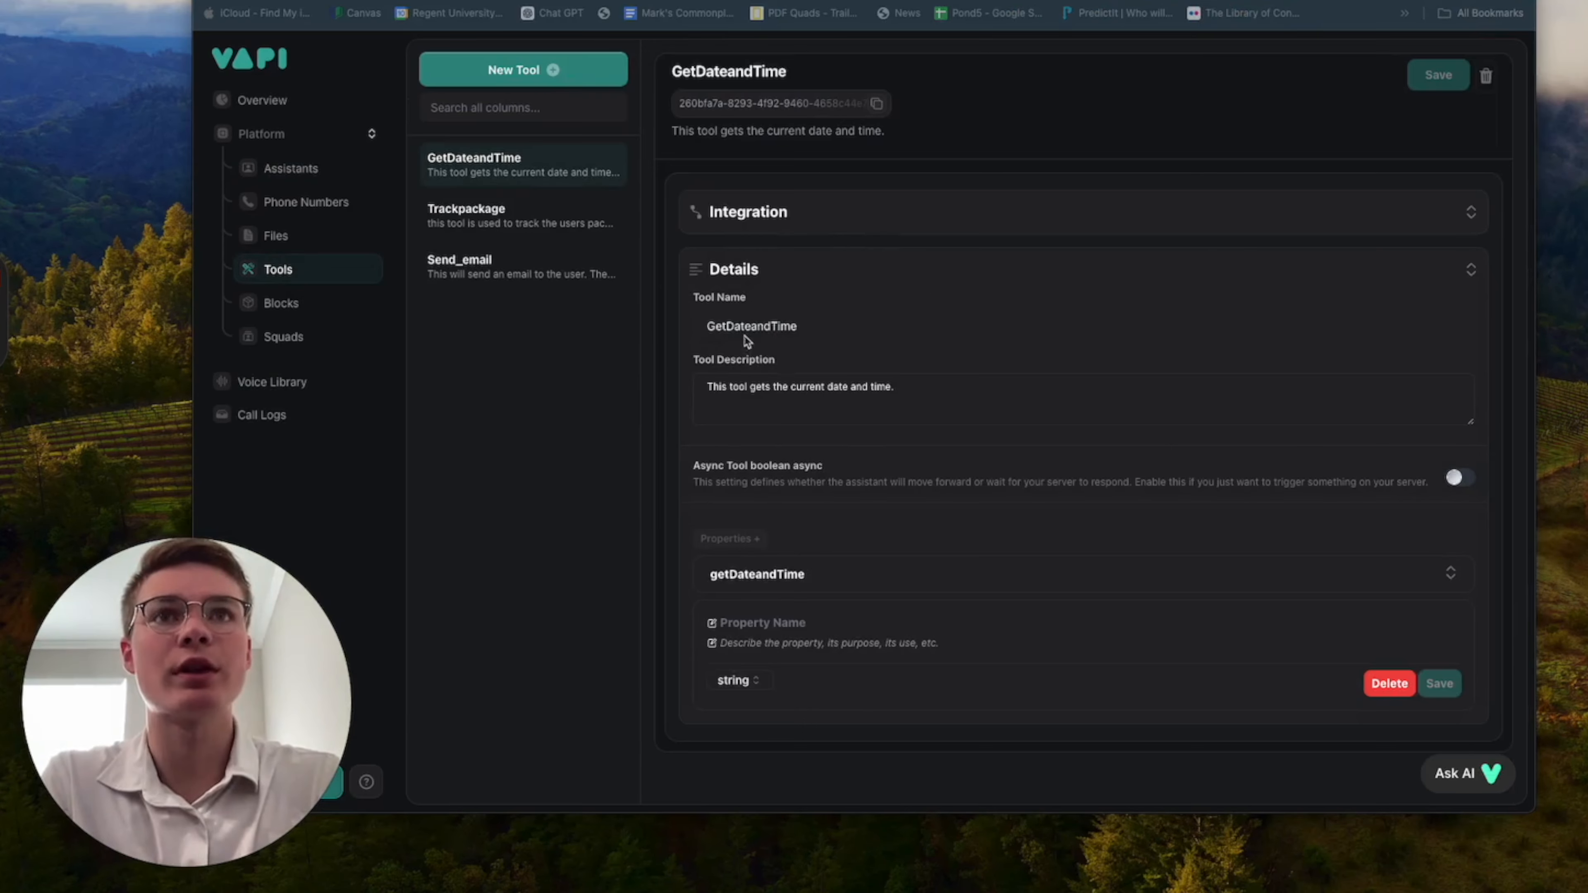
double_click(750, 326)
click(893, 326)
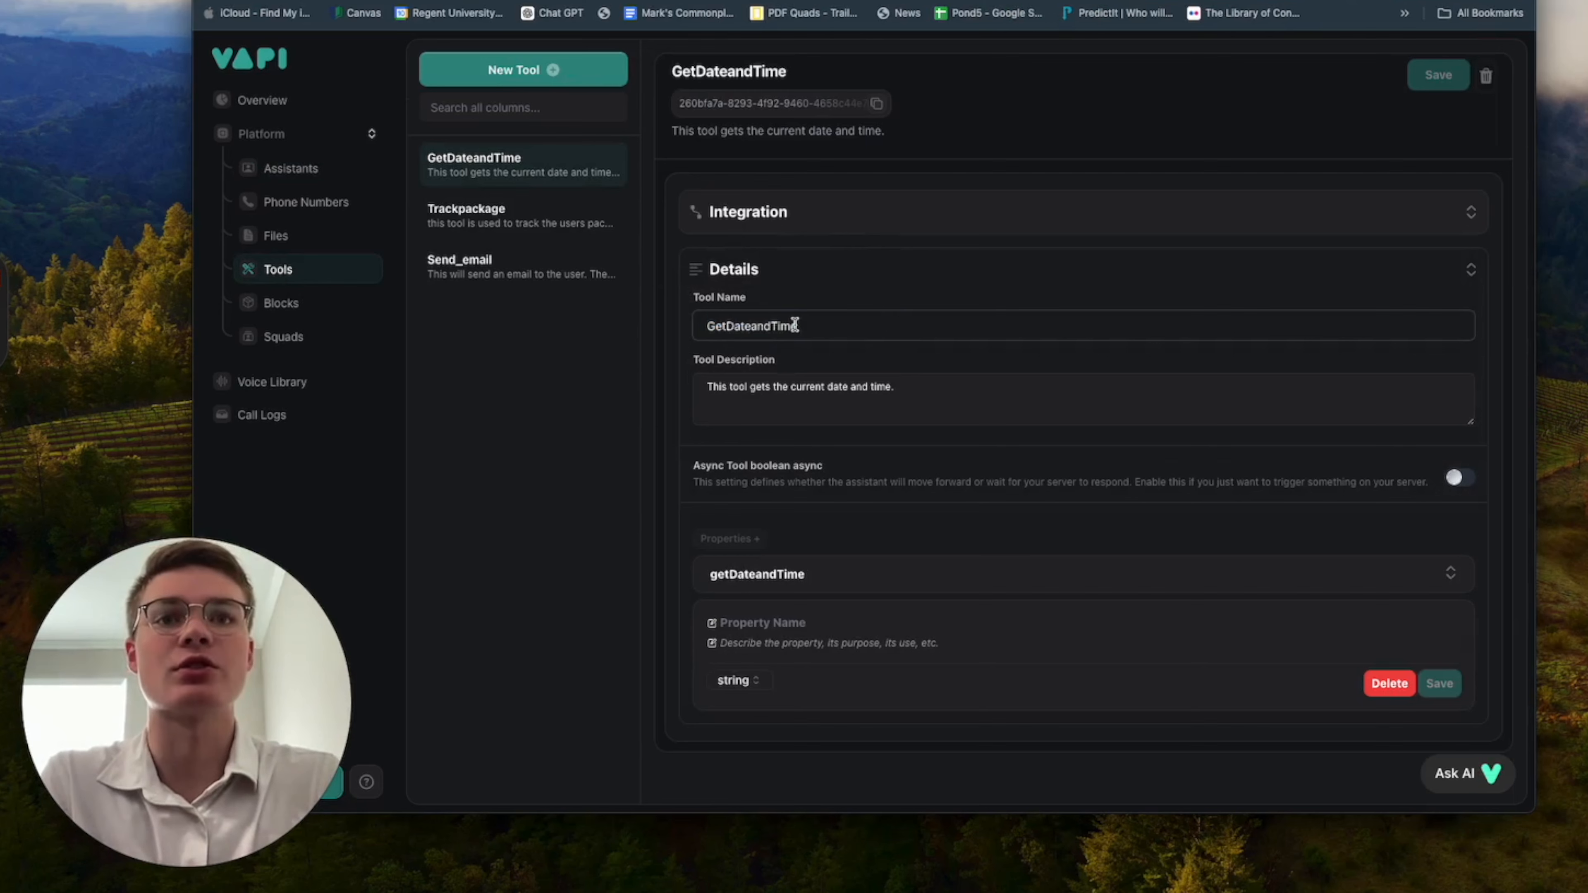
Start creating a new tool and compare the Make and Custom Tool provider options.
click(581, 74)
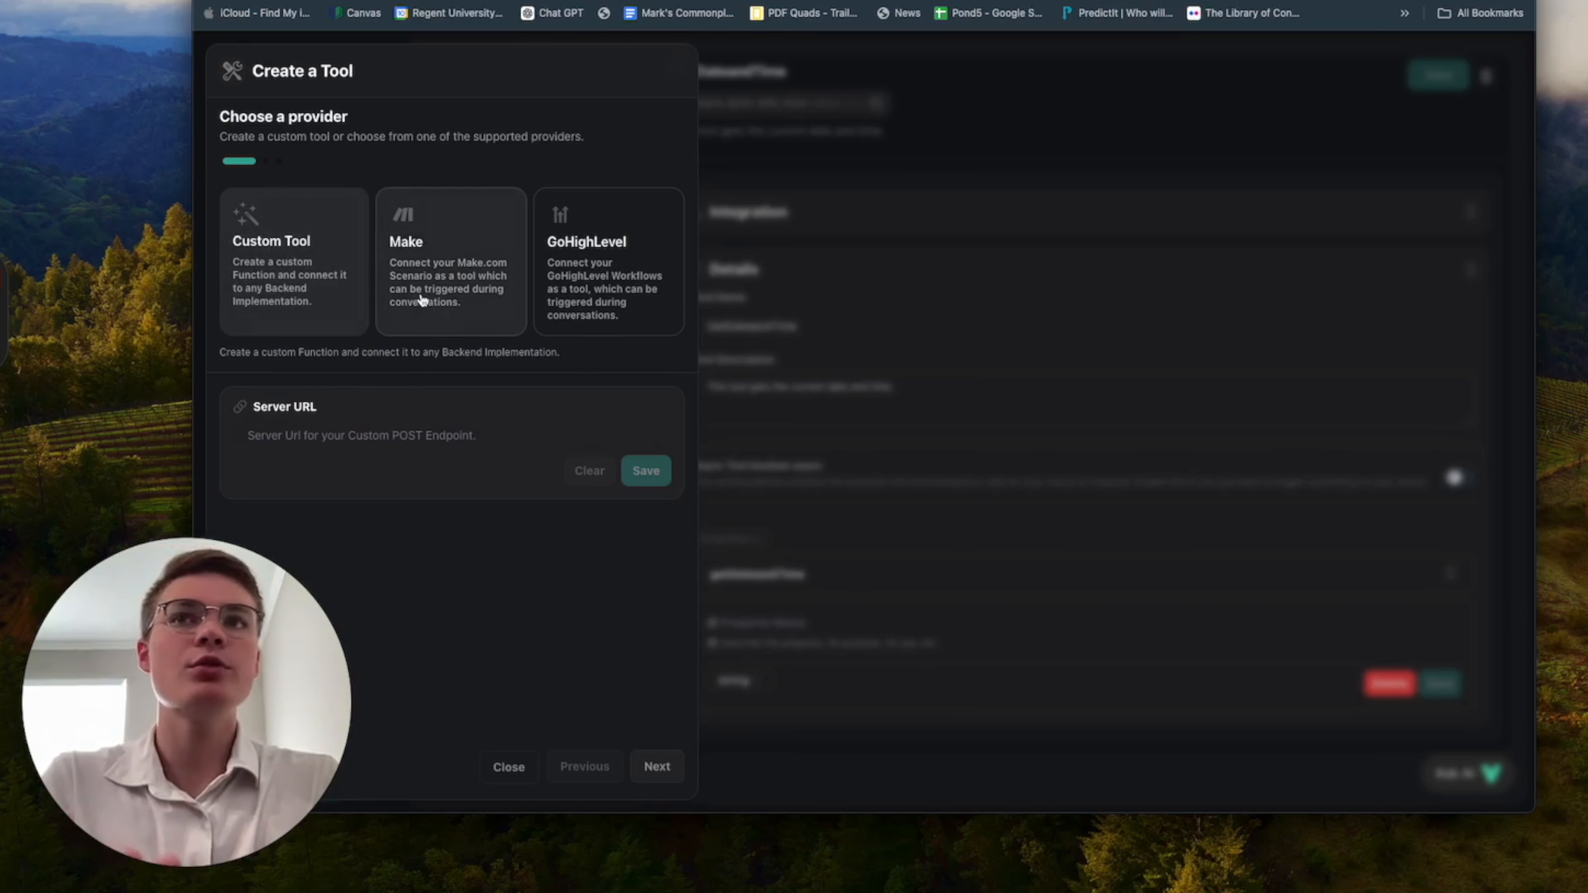
click(438, 304)
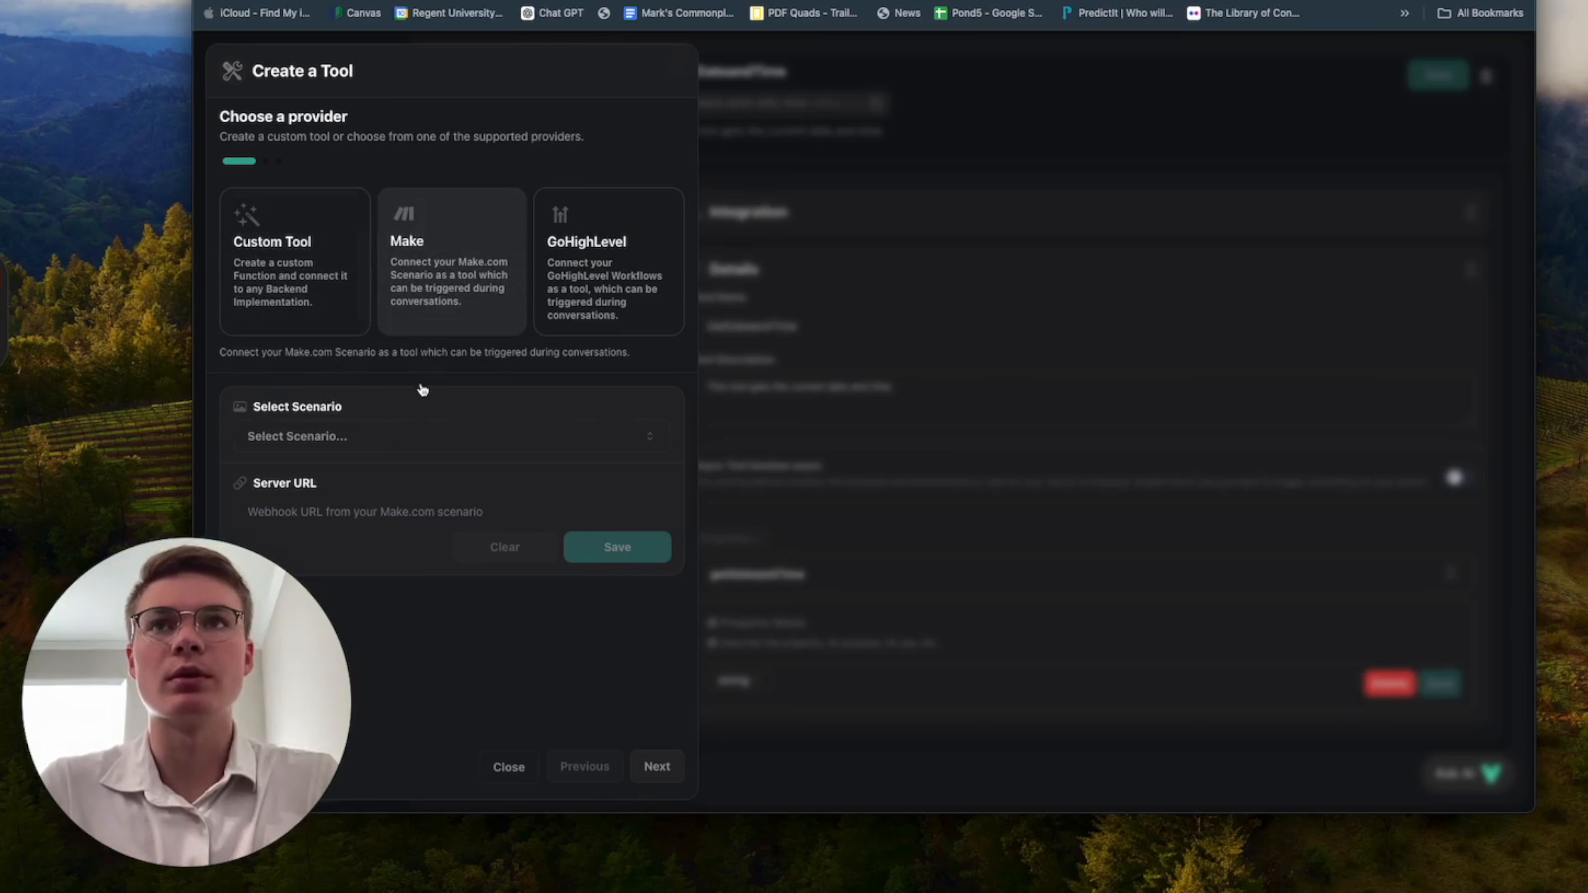
click(303, 292)
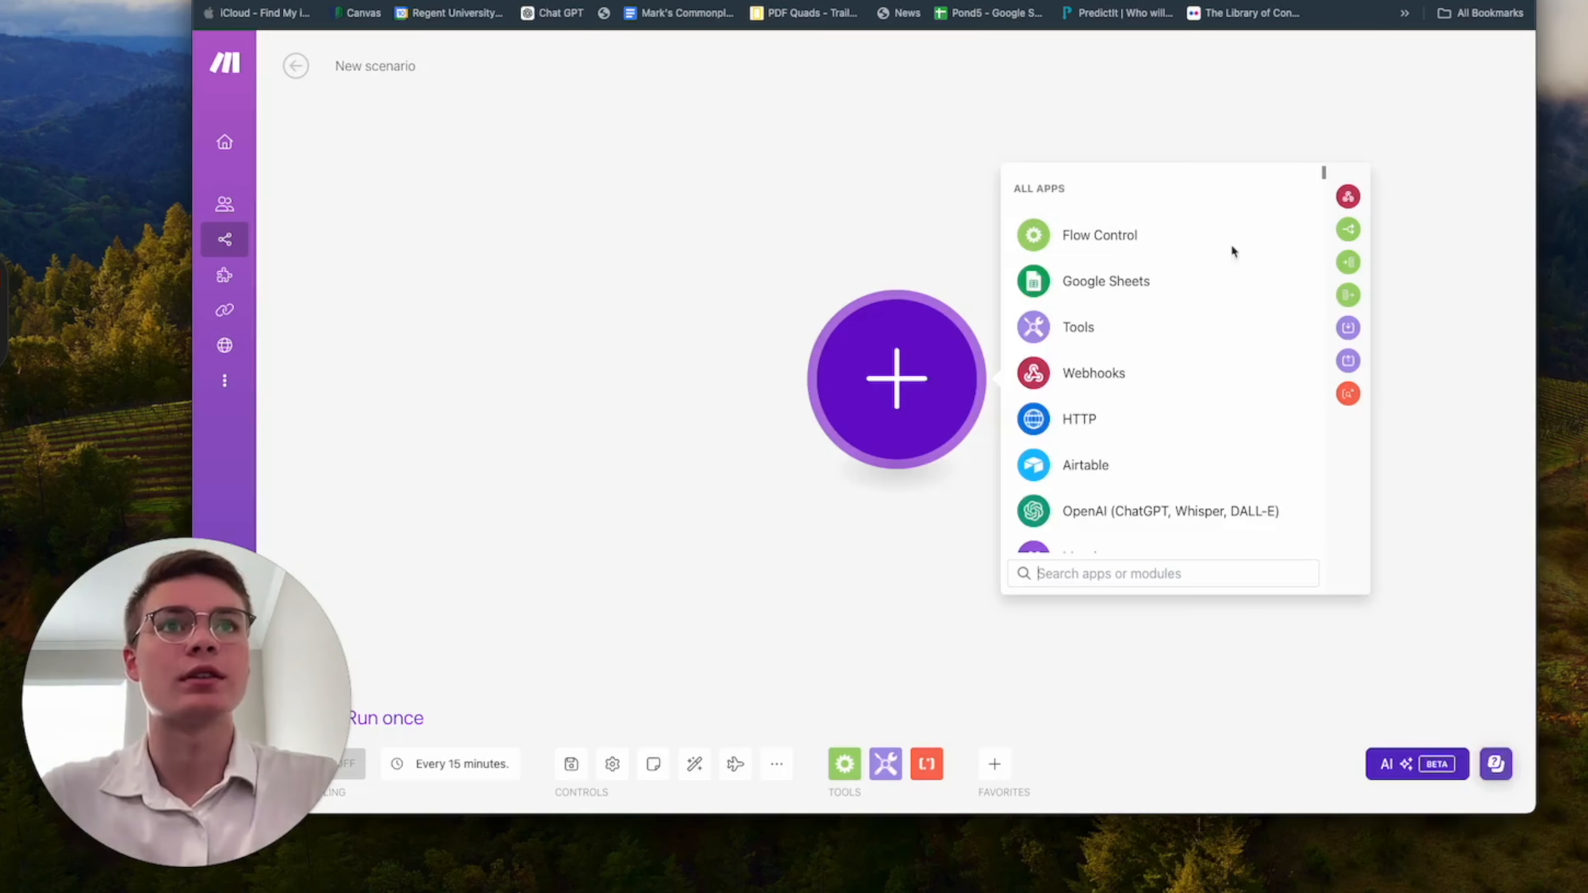
Search the Make scenario's app list for vapi, and clear the search.
text(vapi)
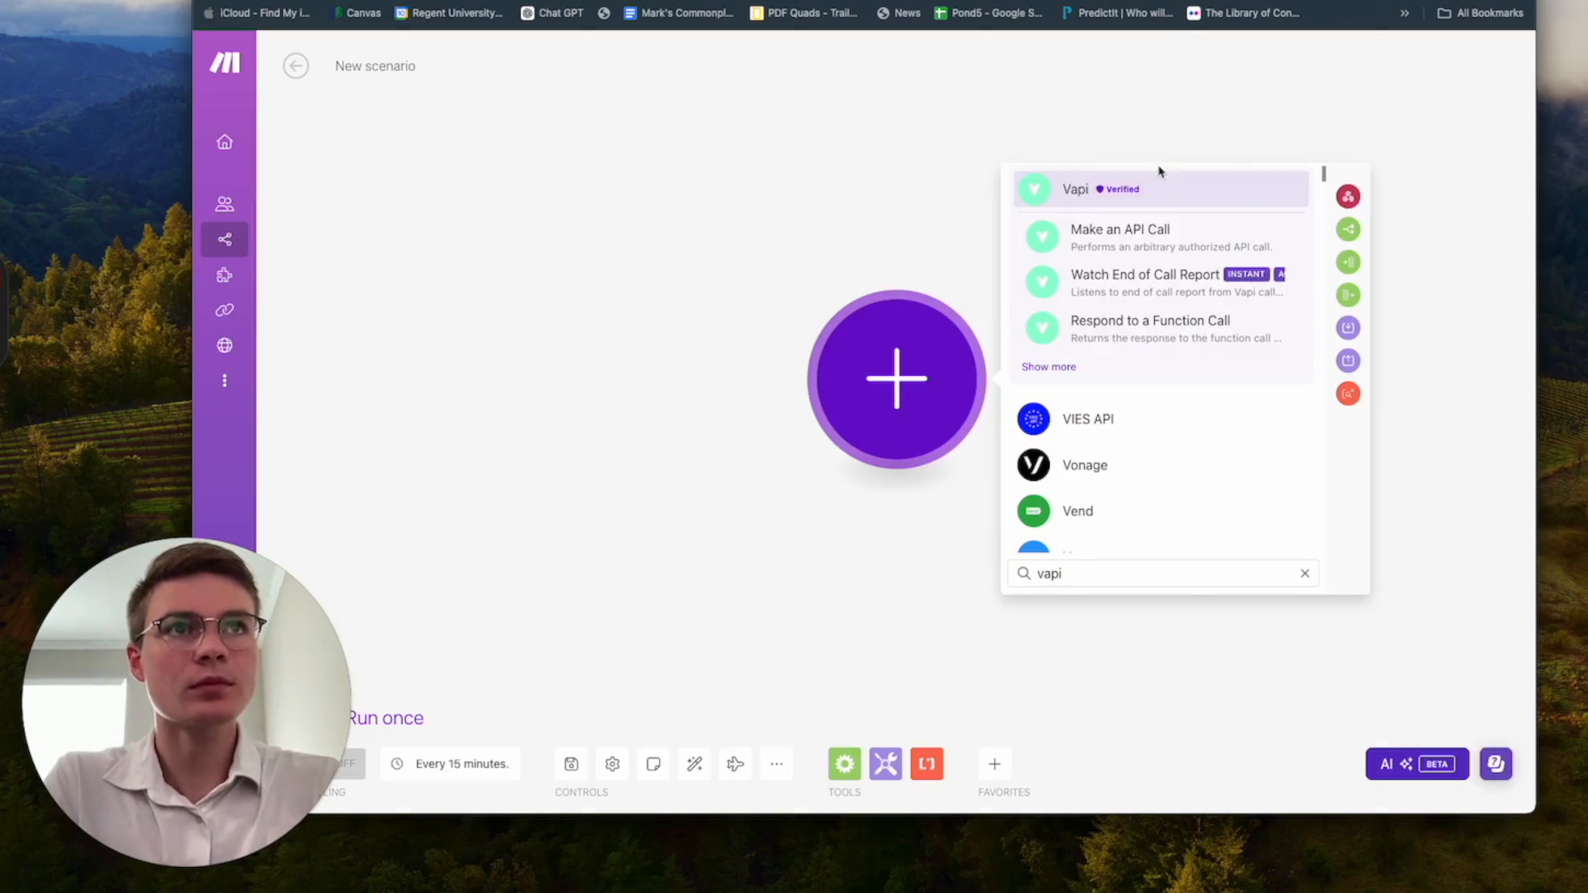
key(BackSpace)
key(BackSpace)
key(BackSpace)
key(BackSpace)
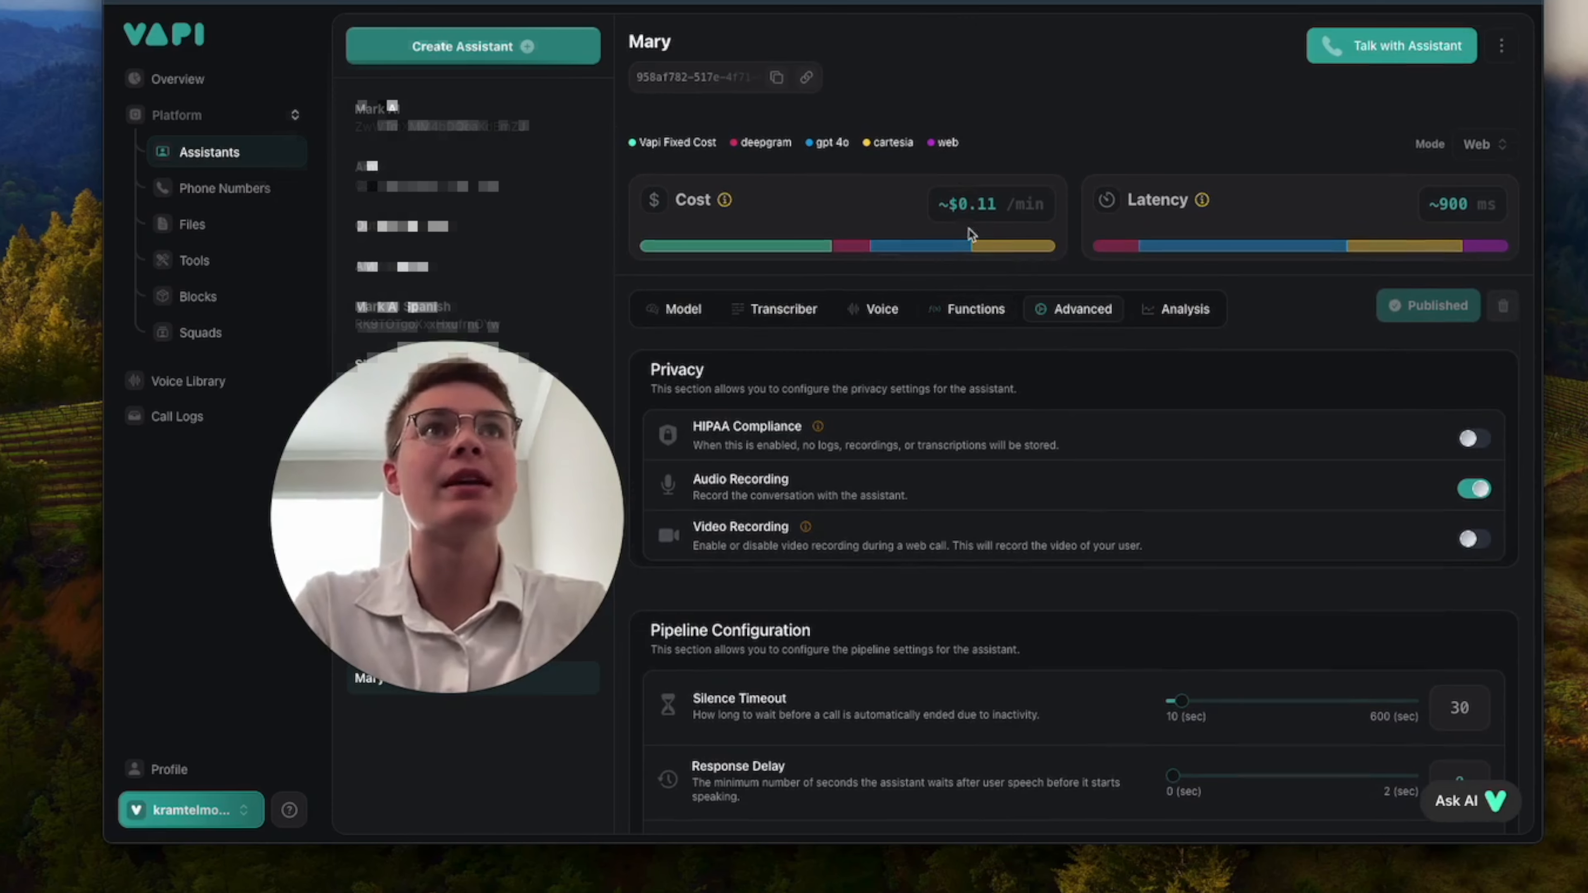
Switch to make.com in a new browser tab and enter the organization dashboard.
key(super+t)
text(mak)
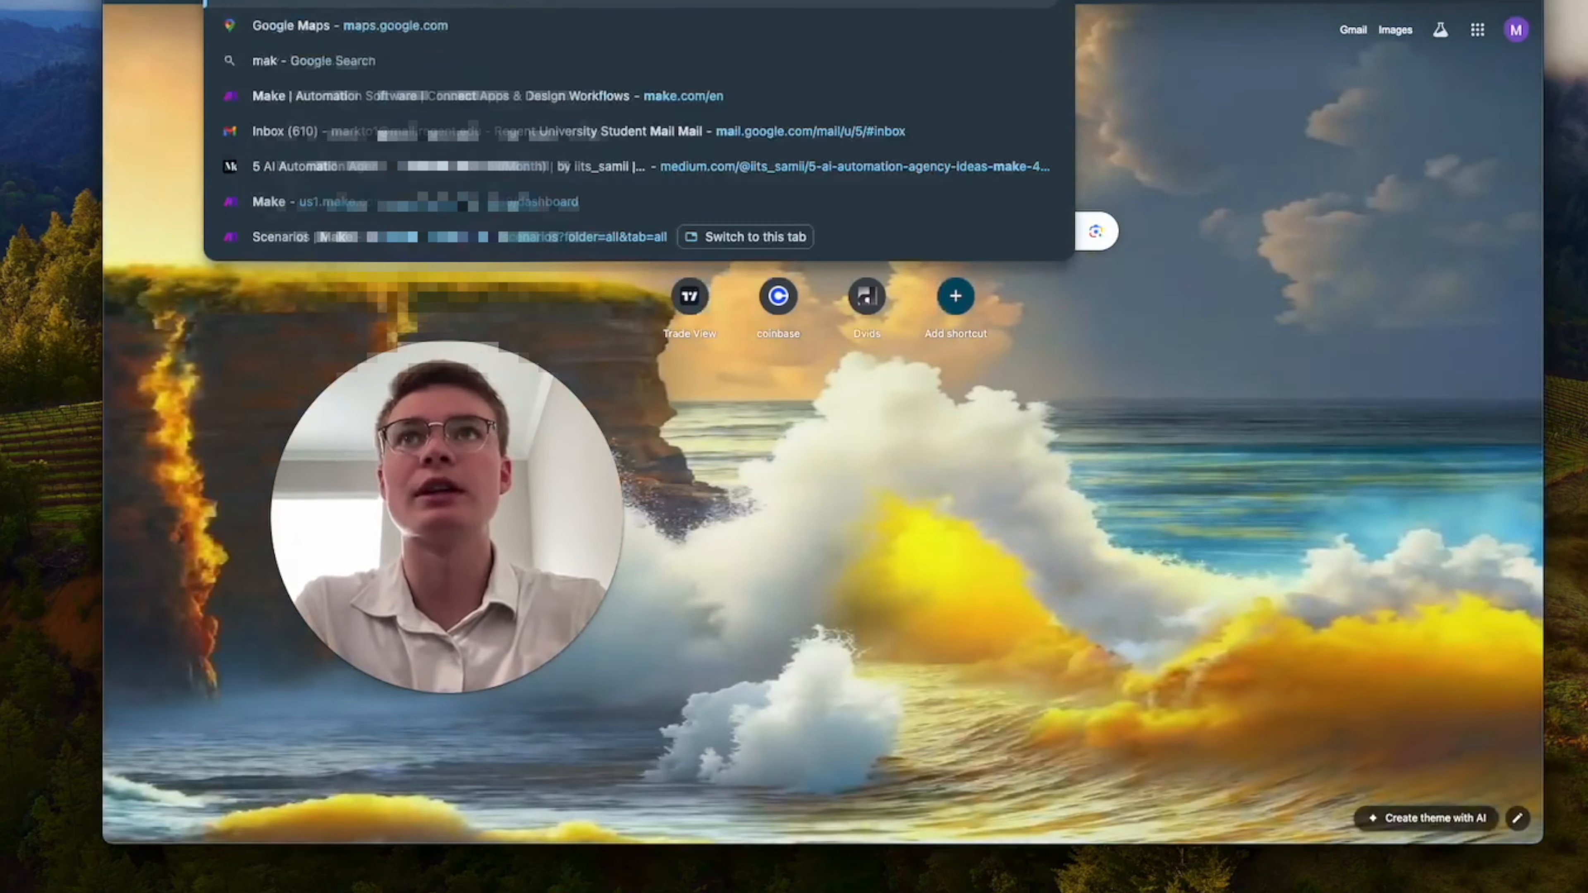
text(e.com)
key(Return)
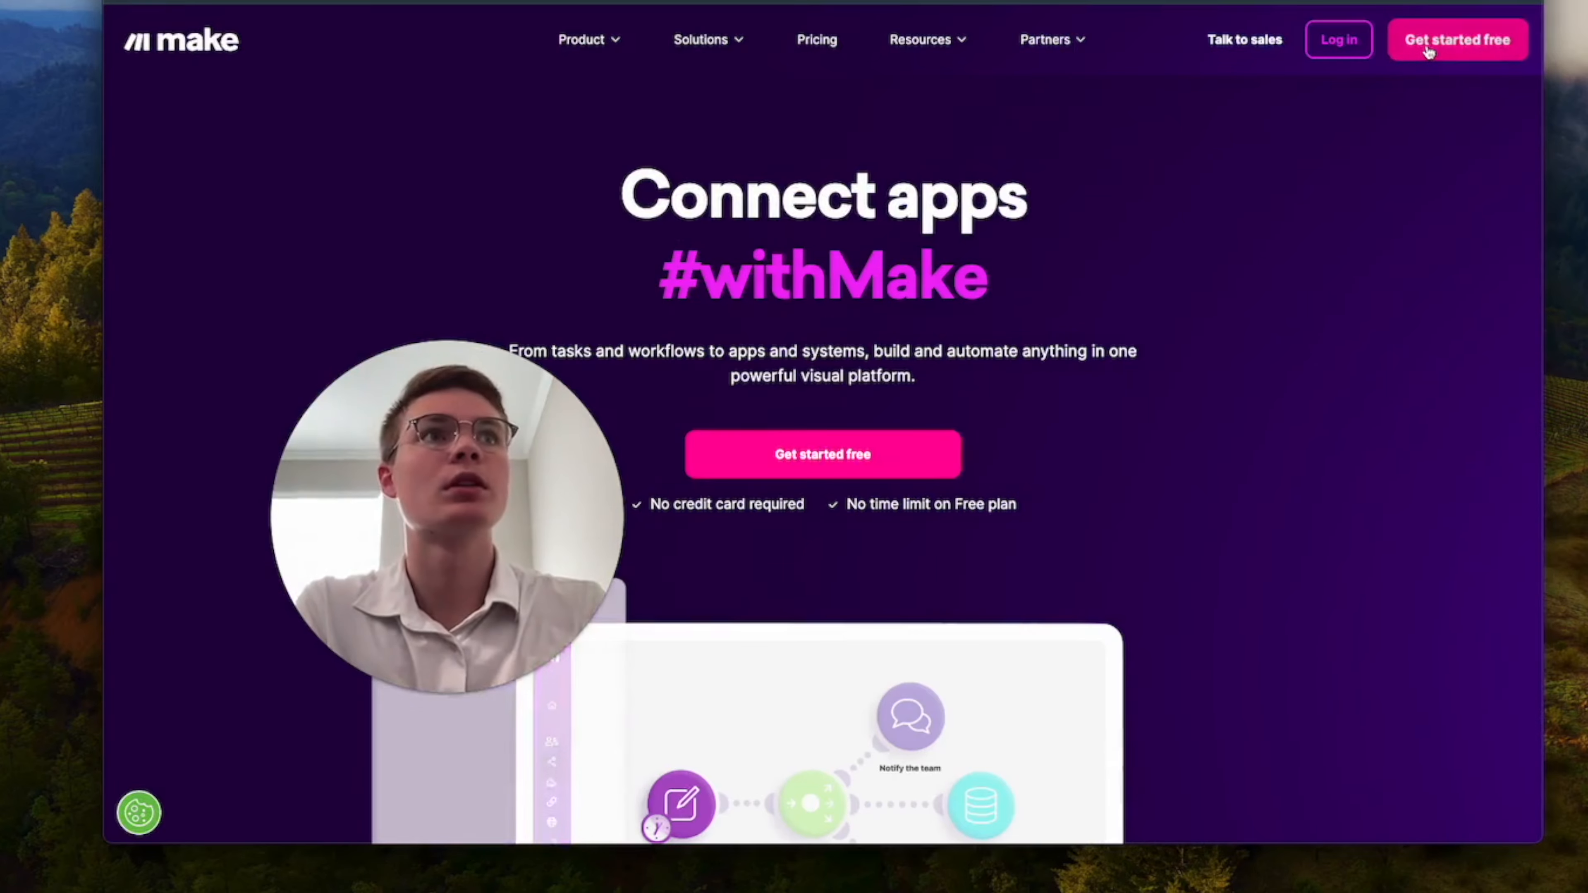
click(1468, 41)
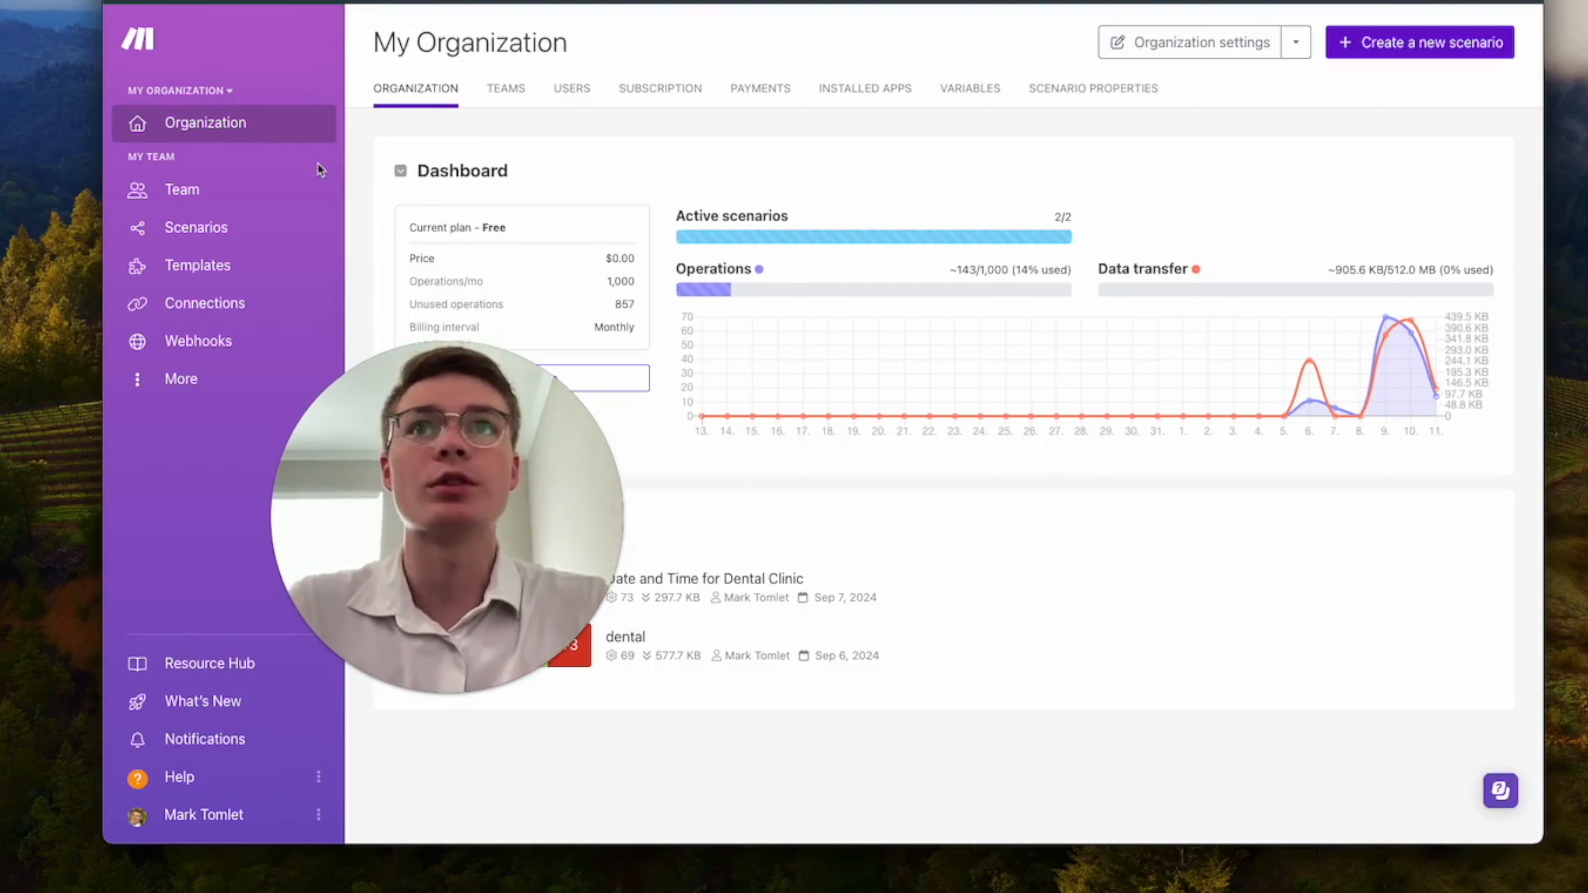
Create a new Make scenario and add a Webhooks "Custom webhook" trigger as its first module.
click(203, 228)
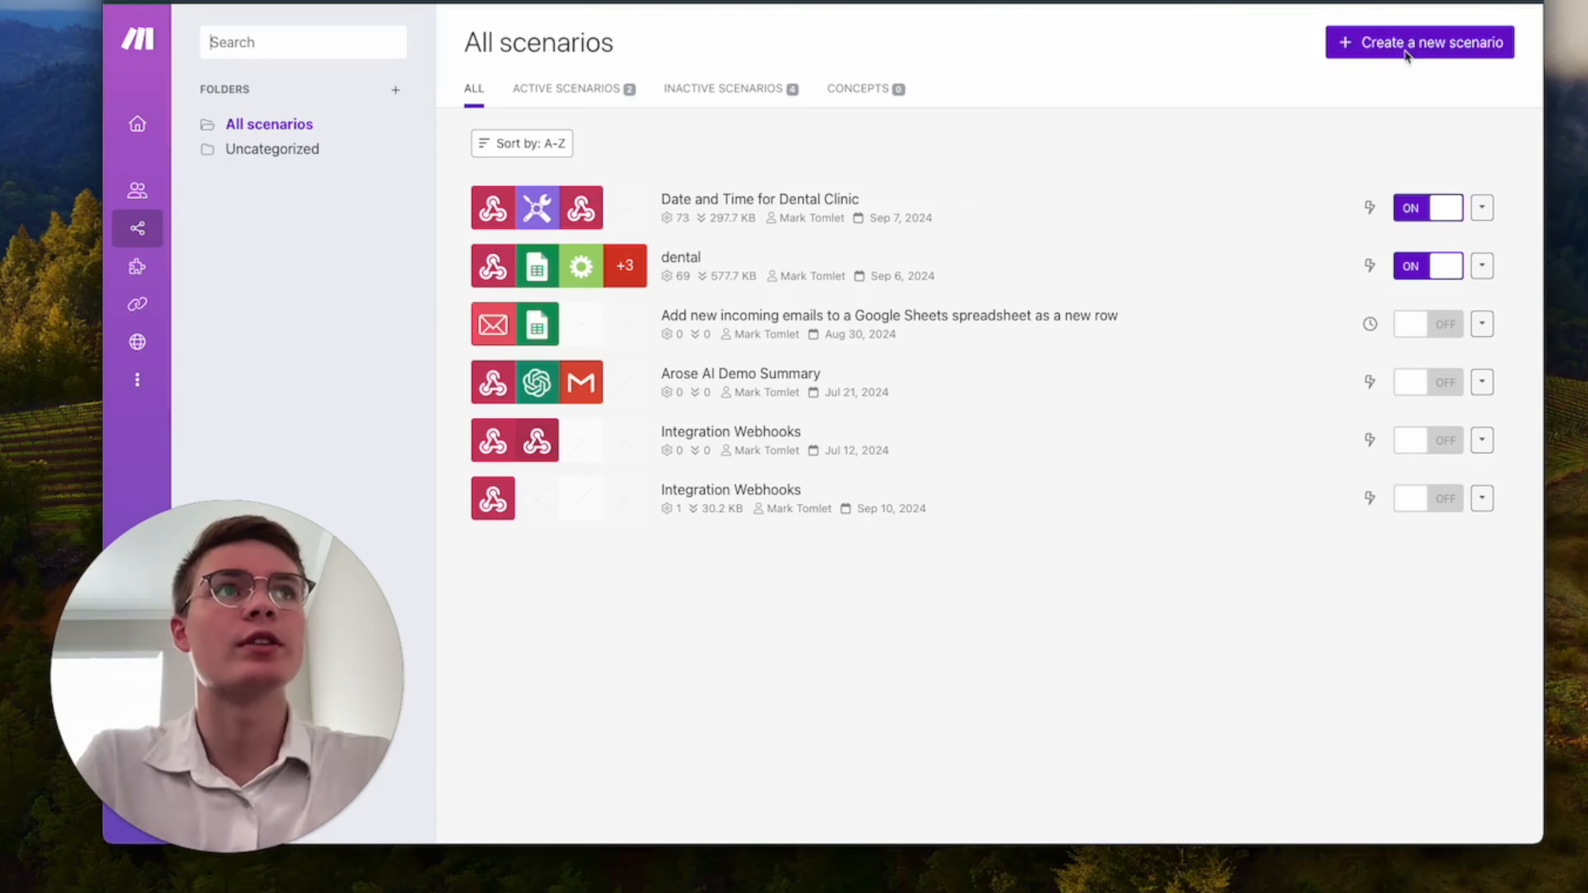
click(1344, 42)
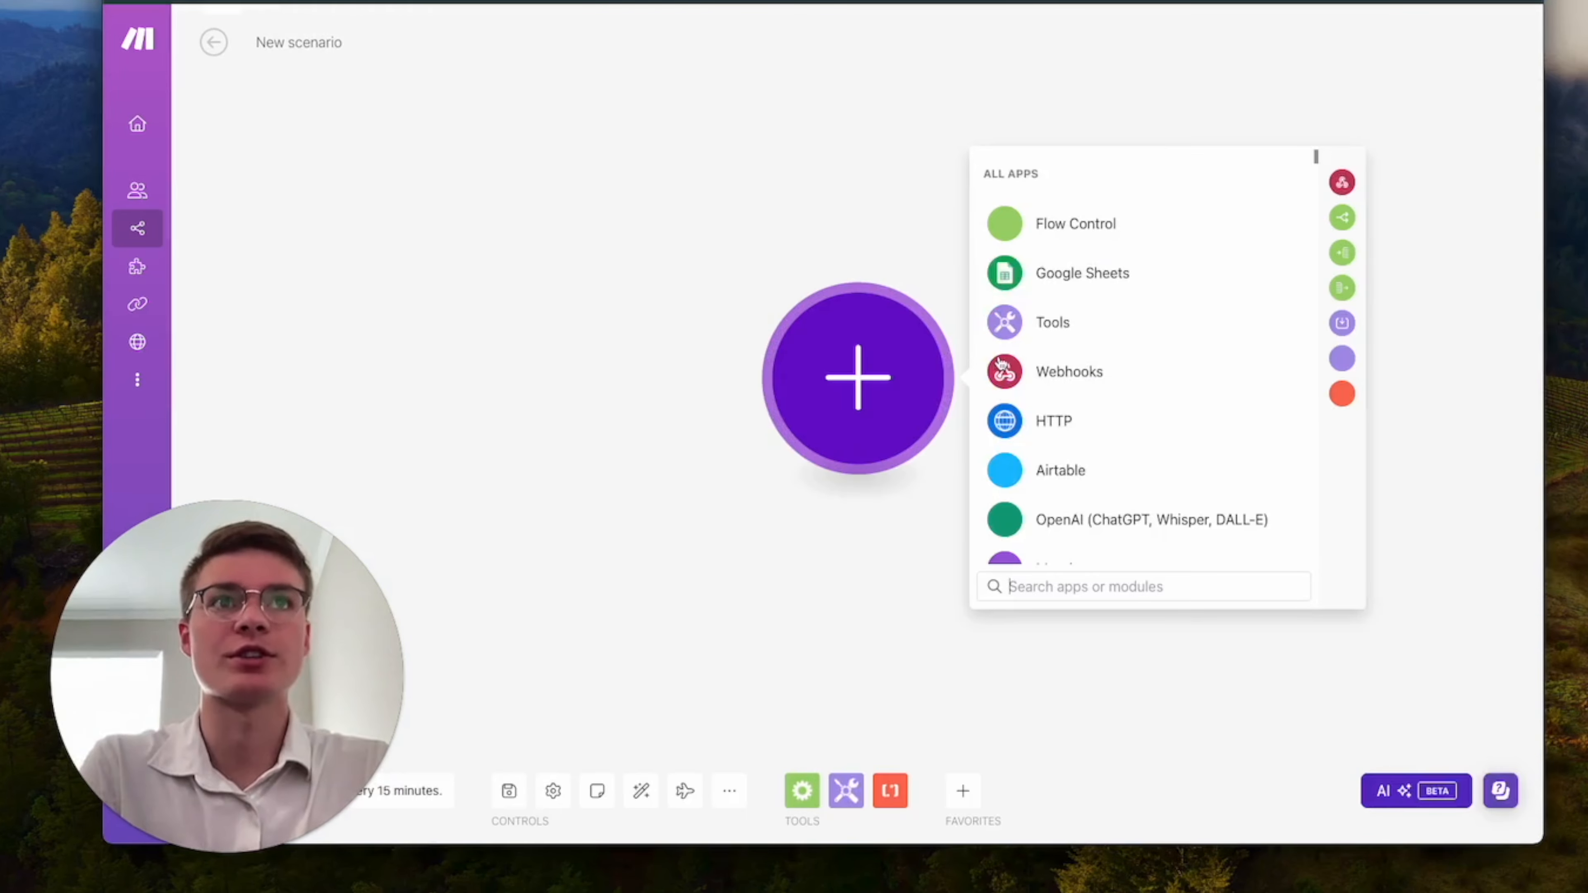
click(1063, 369)
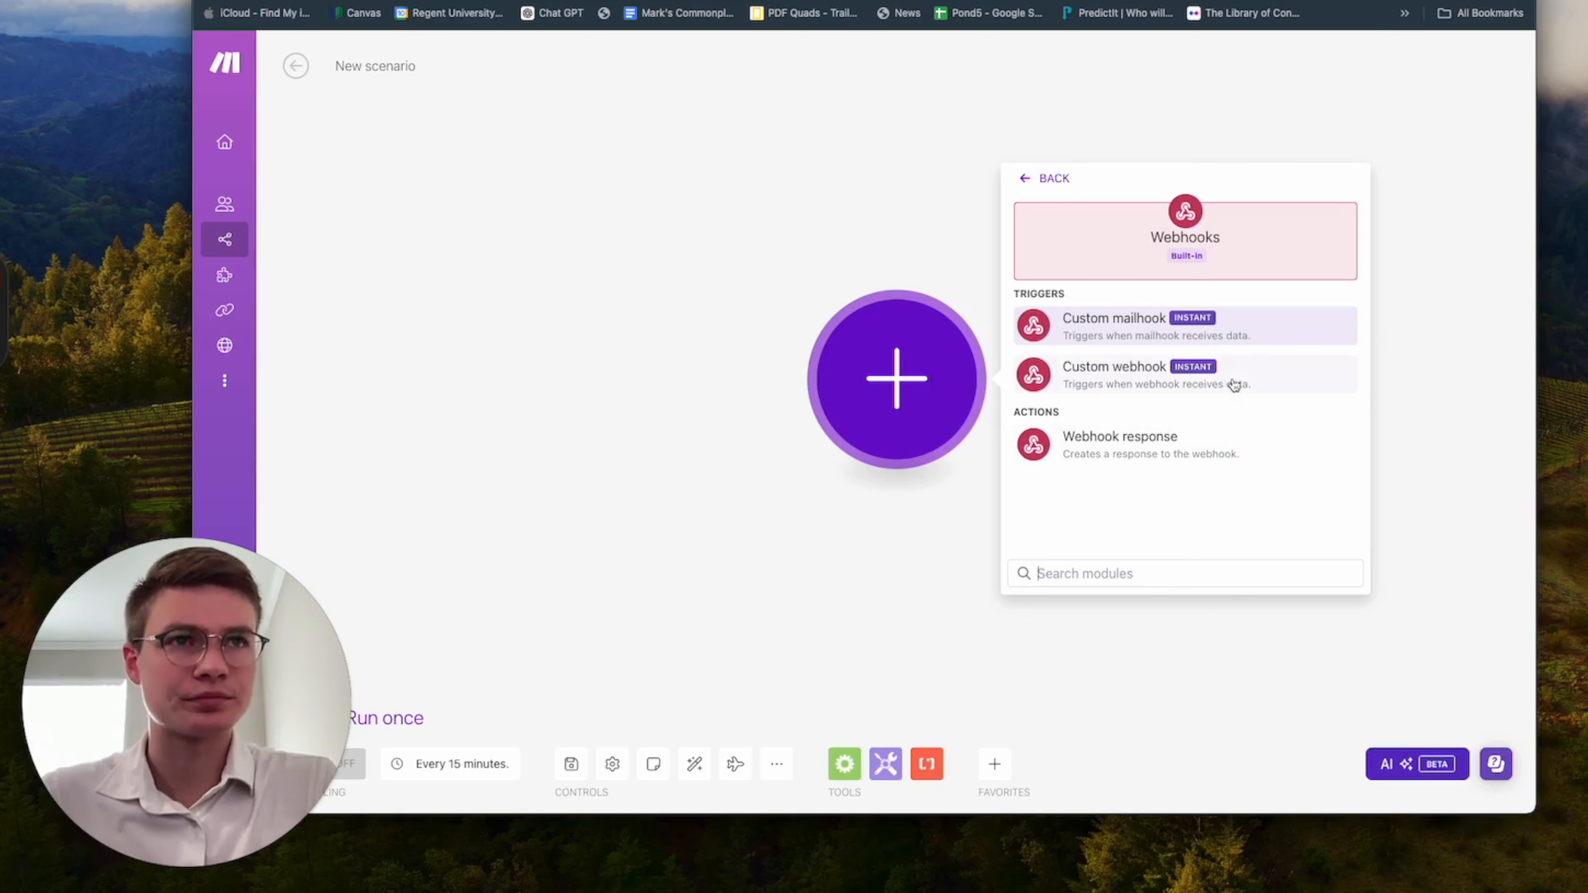
click(1257, 378)
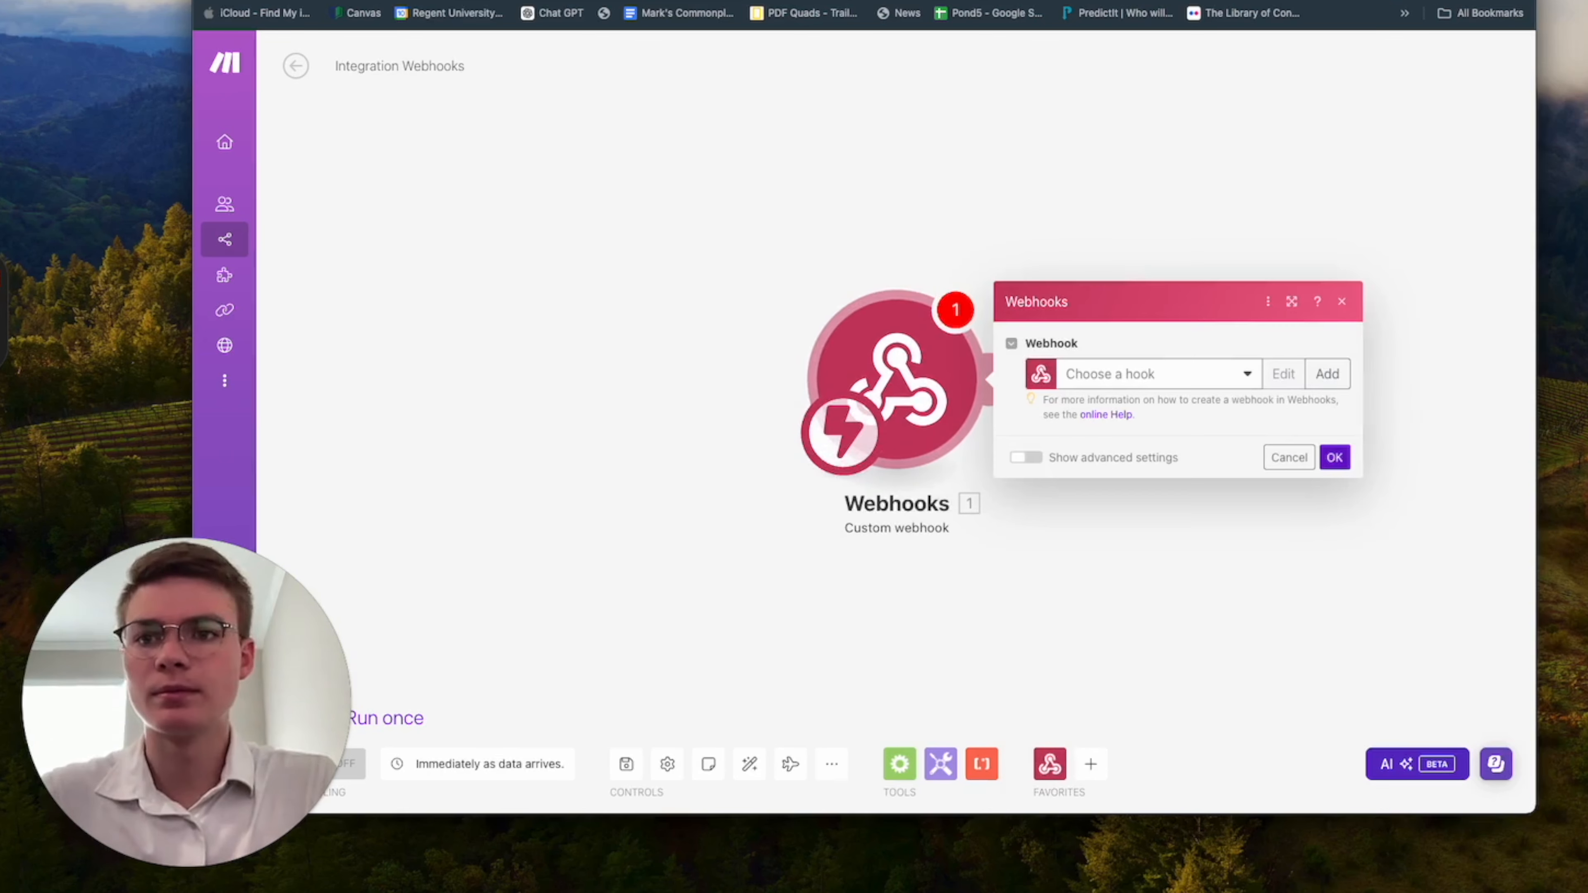
Create a new webhook named "time and date" for the Custom webhook module and save it.
click(1175, 374)
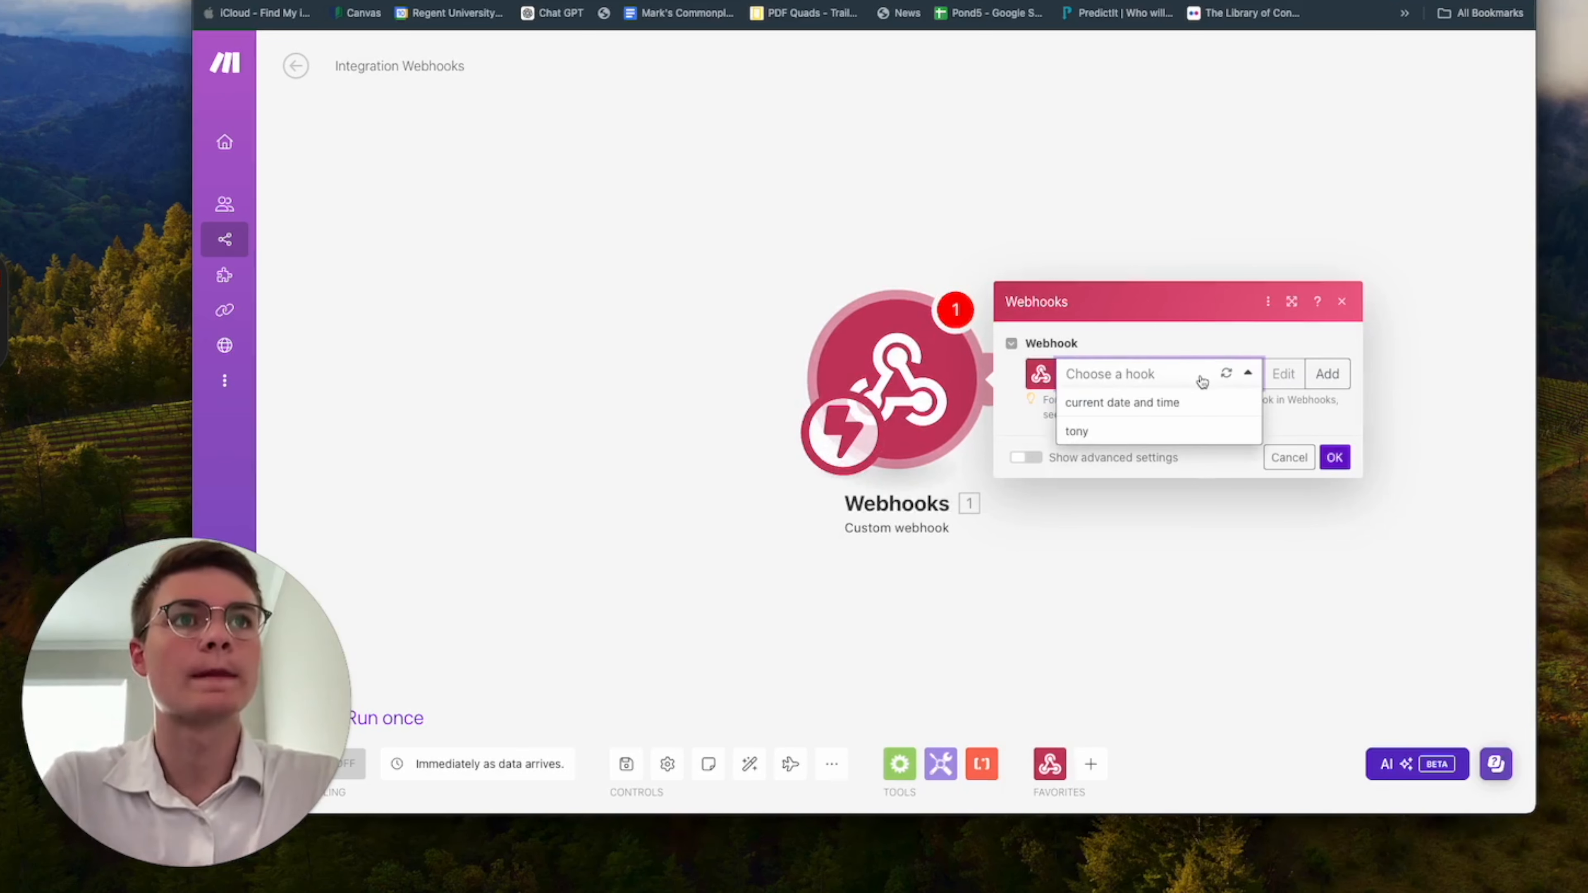
click(1322, 376)
click(1322, 375)
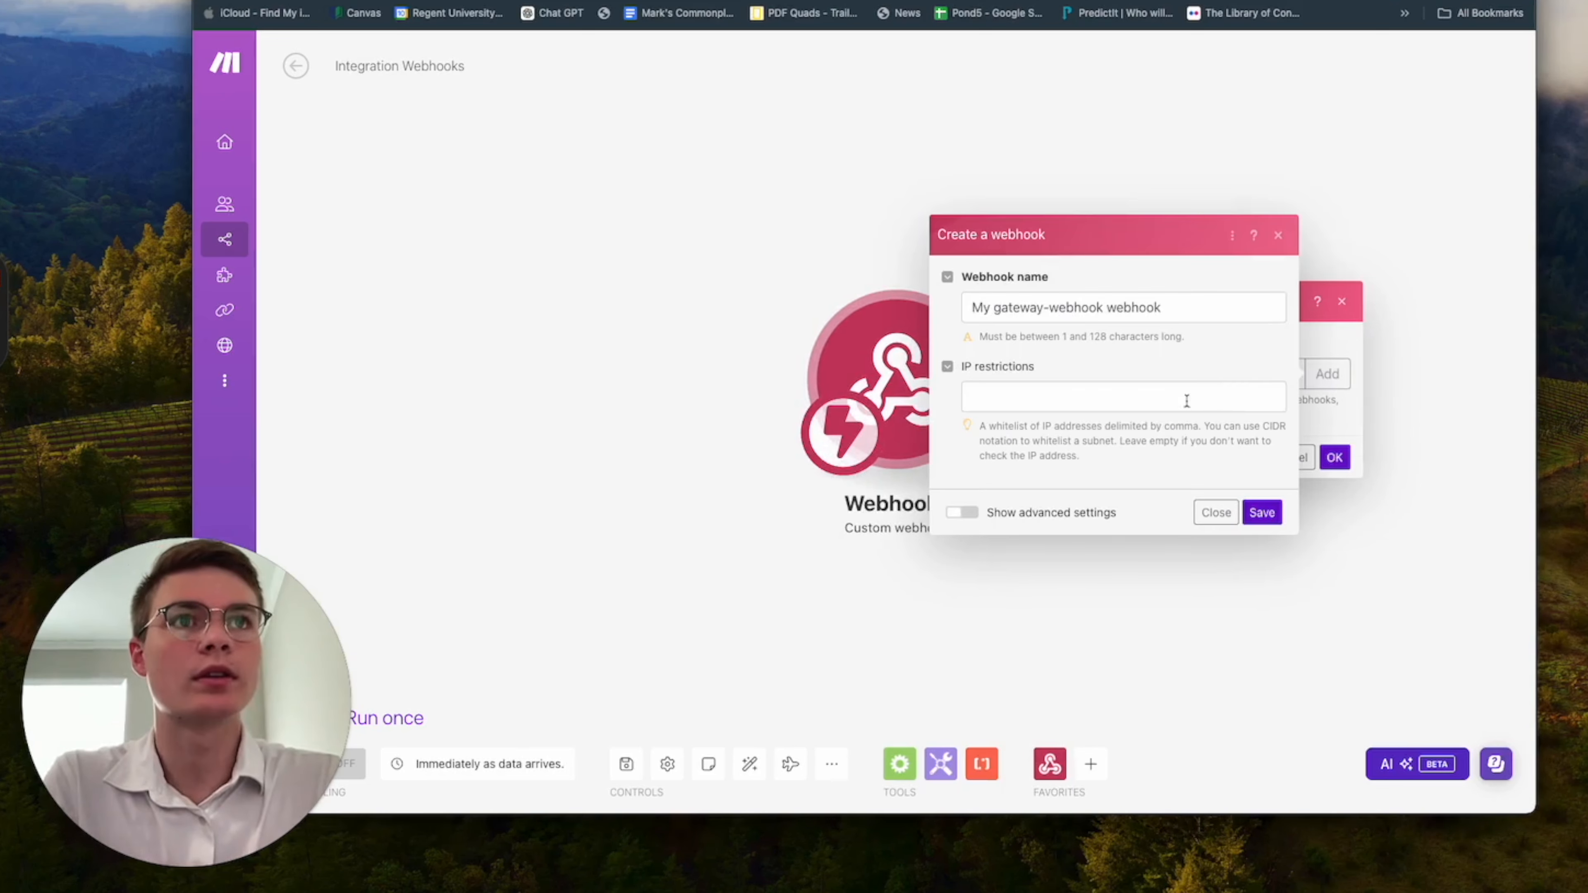
click(1138, 390)
click(1184, 310)
drag(1184, 310, 959, 309)
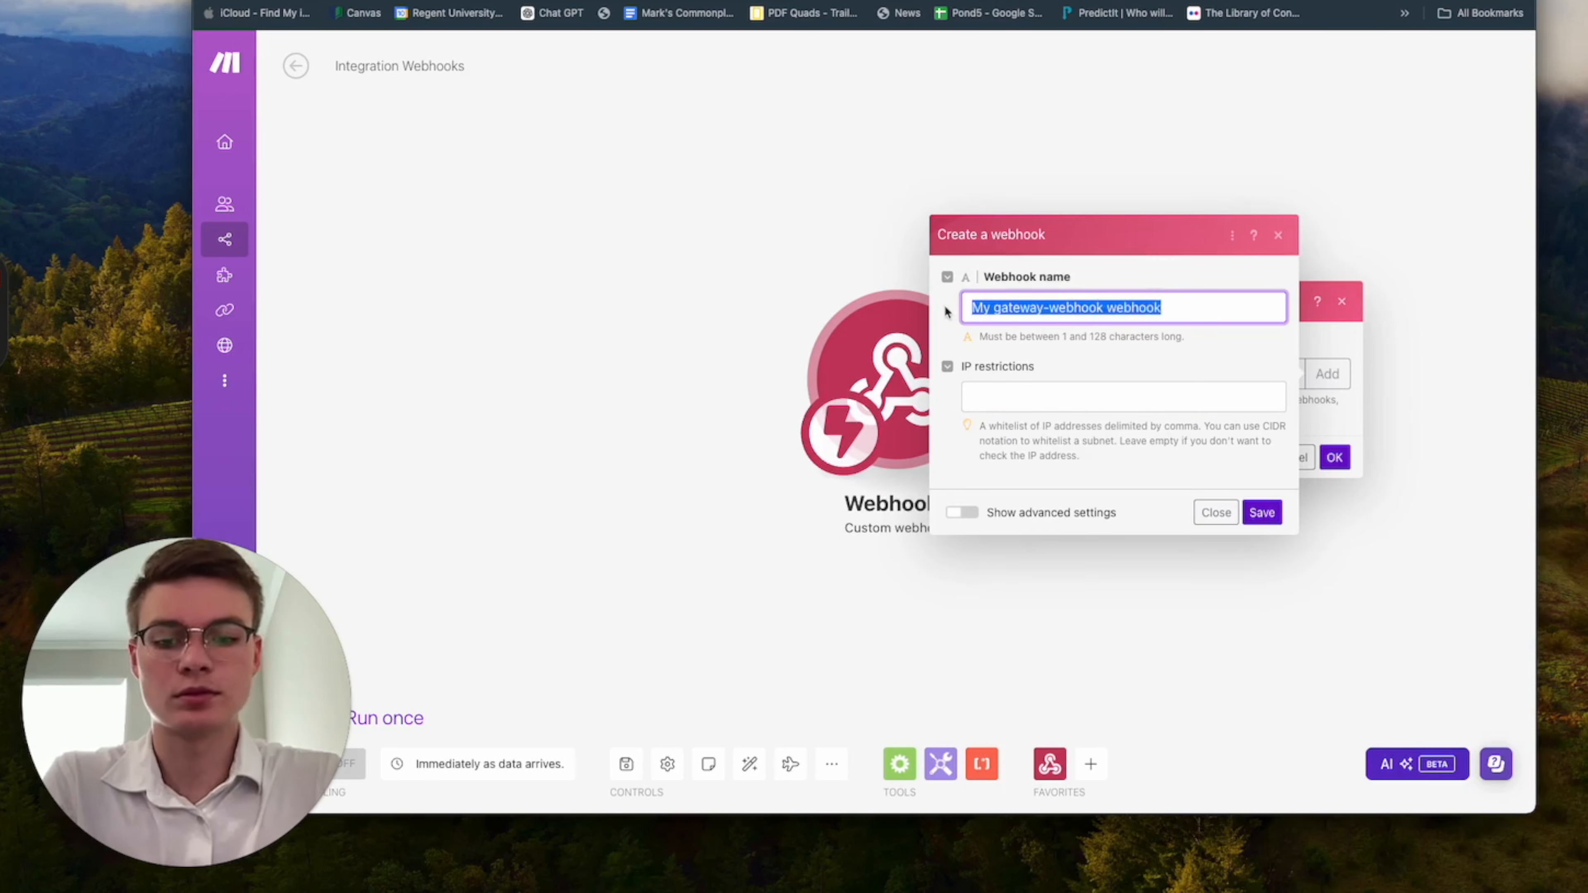
text(time and dat)
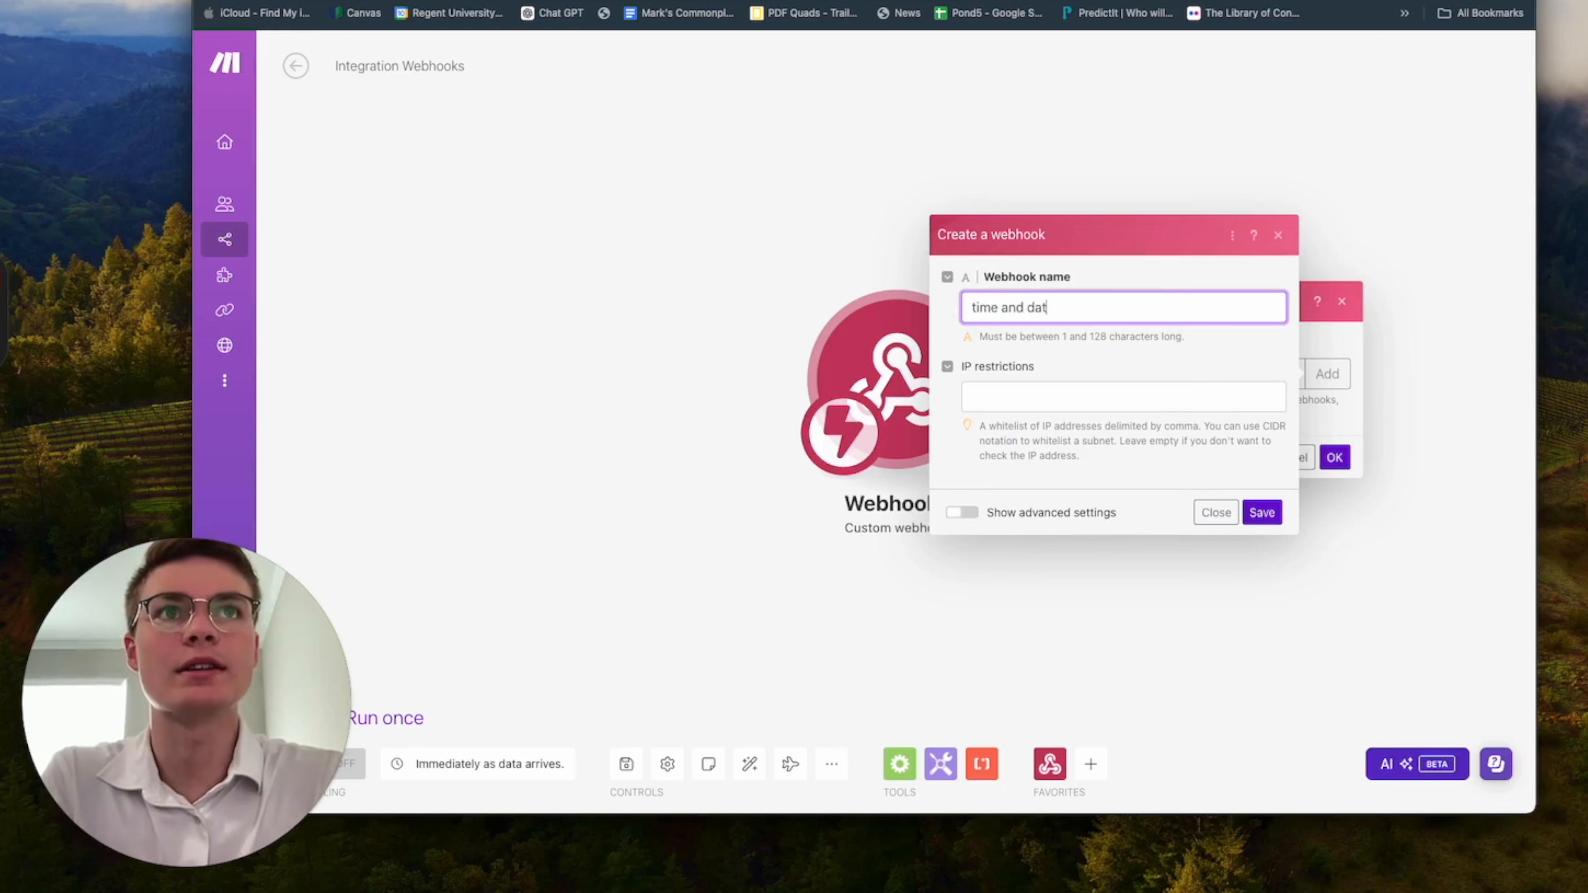
text(e)
click(1262, 512)
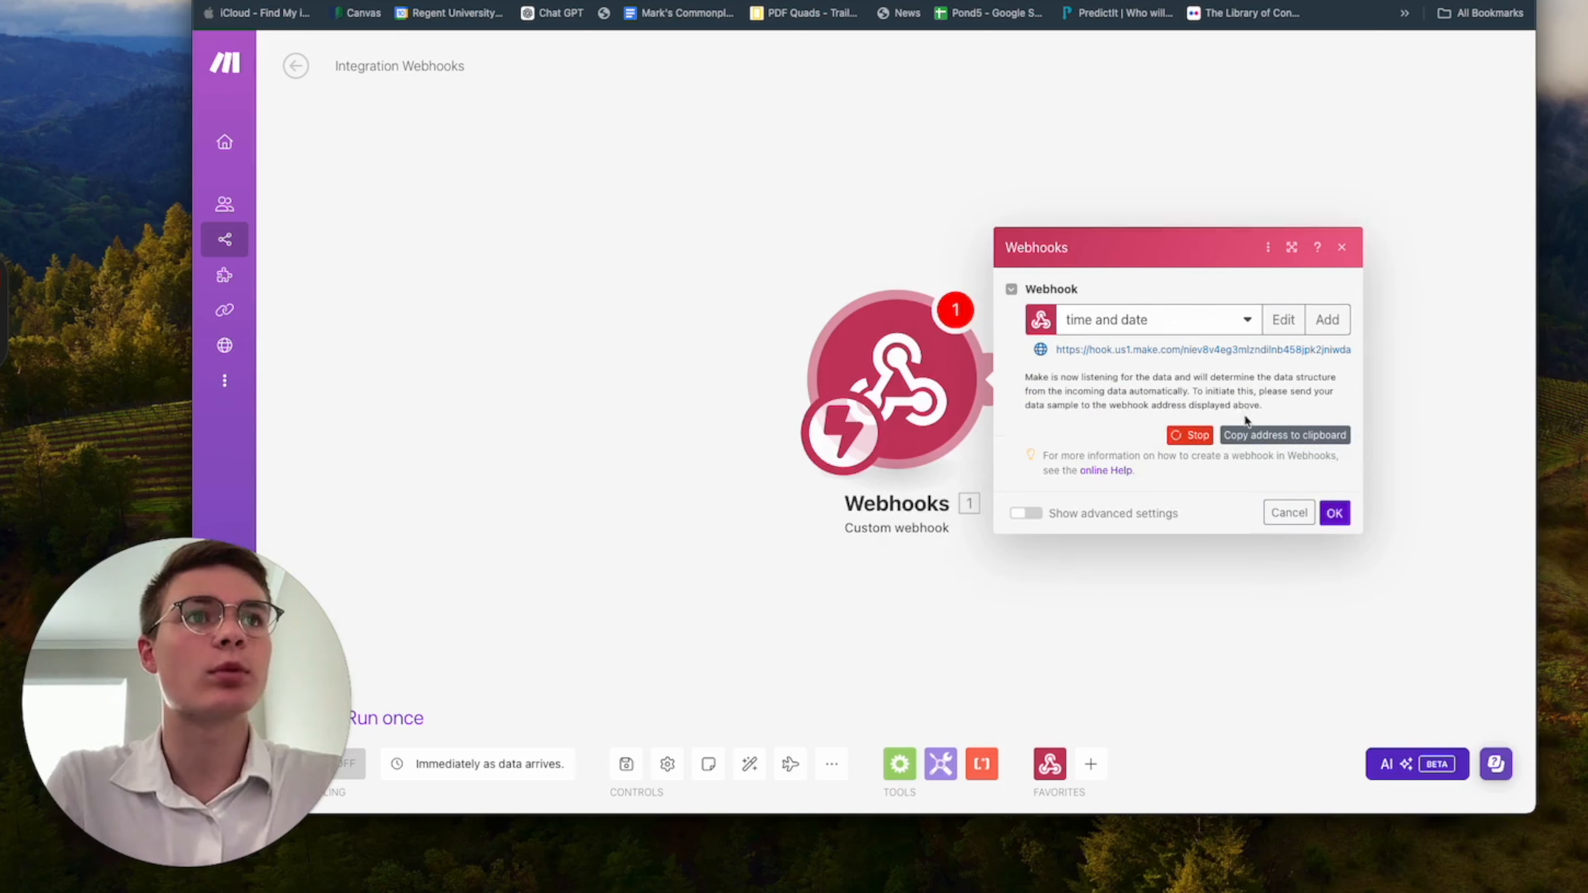
Copy the new webhook's address, switch to Vapi, and save it as the custom tool's server URL.
click(1250, 434)
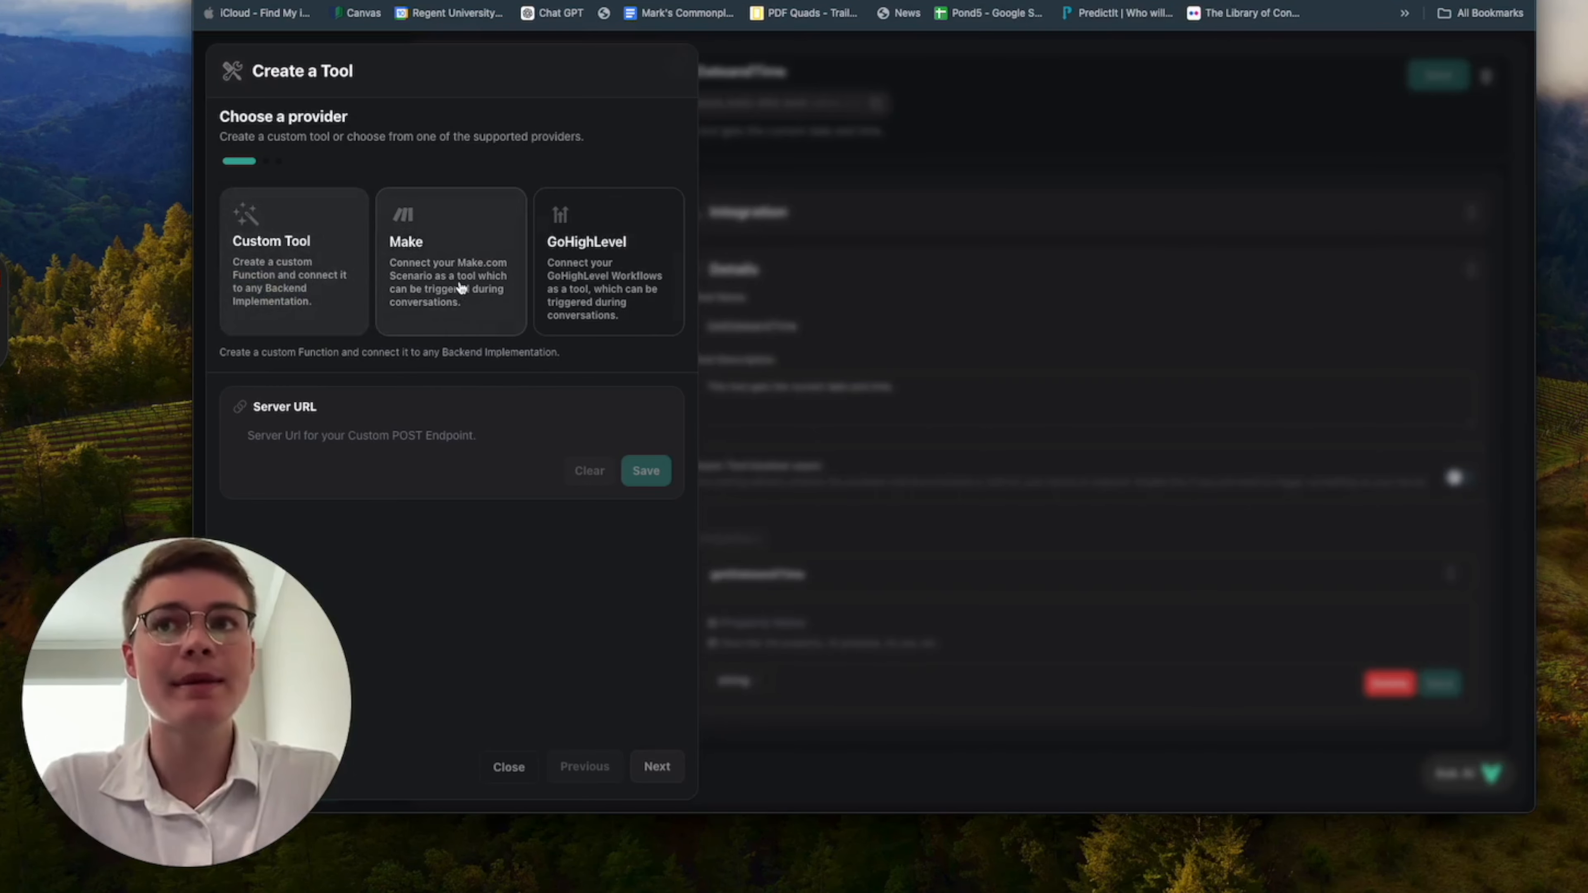
click(341, 435)
key(super+v)
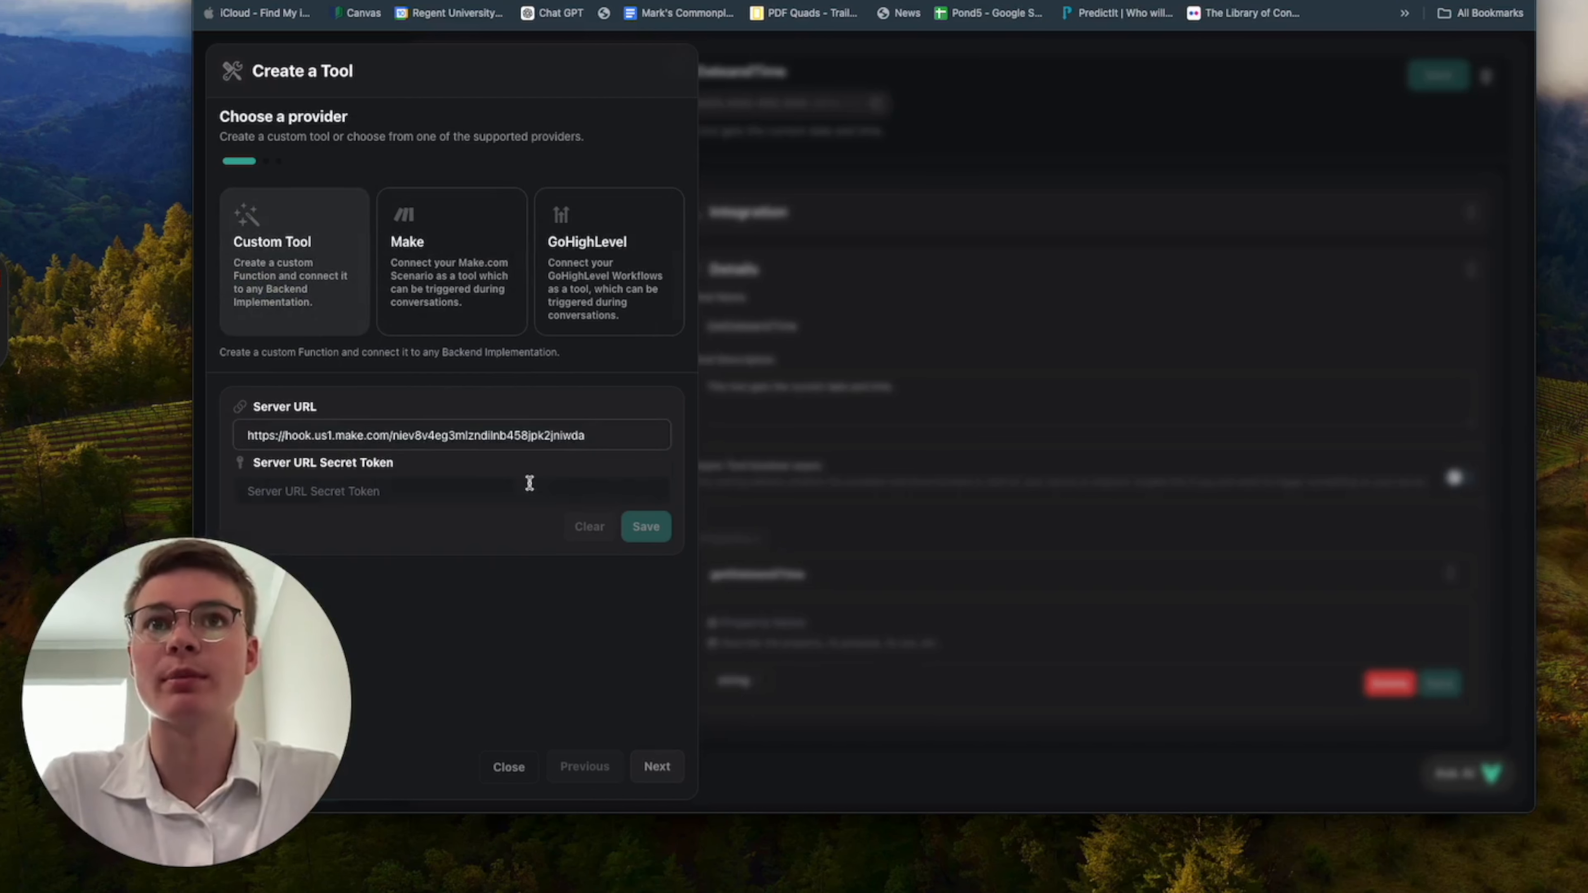
click(644, 537)
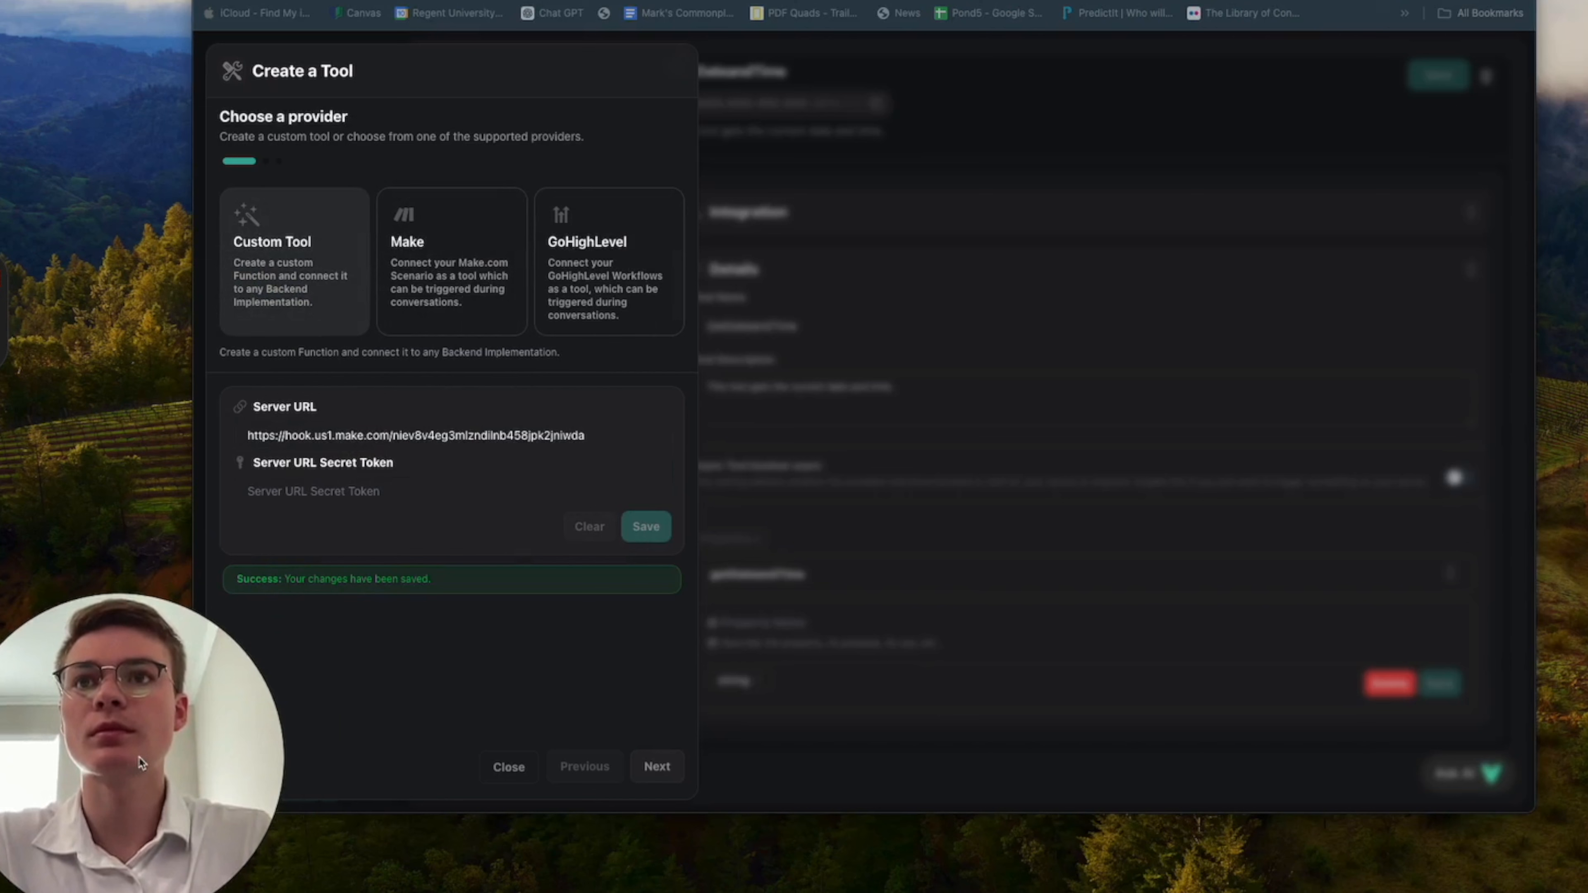
Define a string property GetTimeAndDate in the tool's schema with the description "this gets the current time and date" and save it.
click(657, 766)
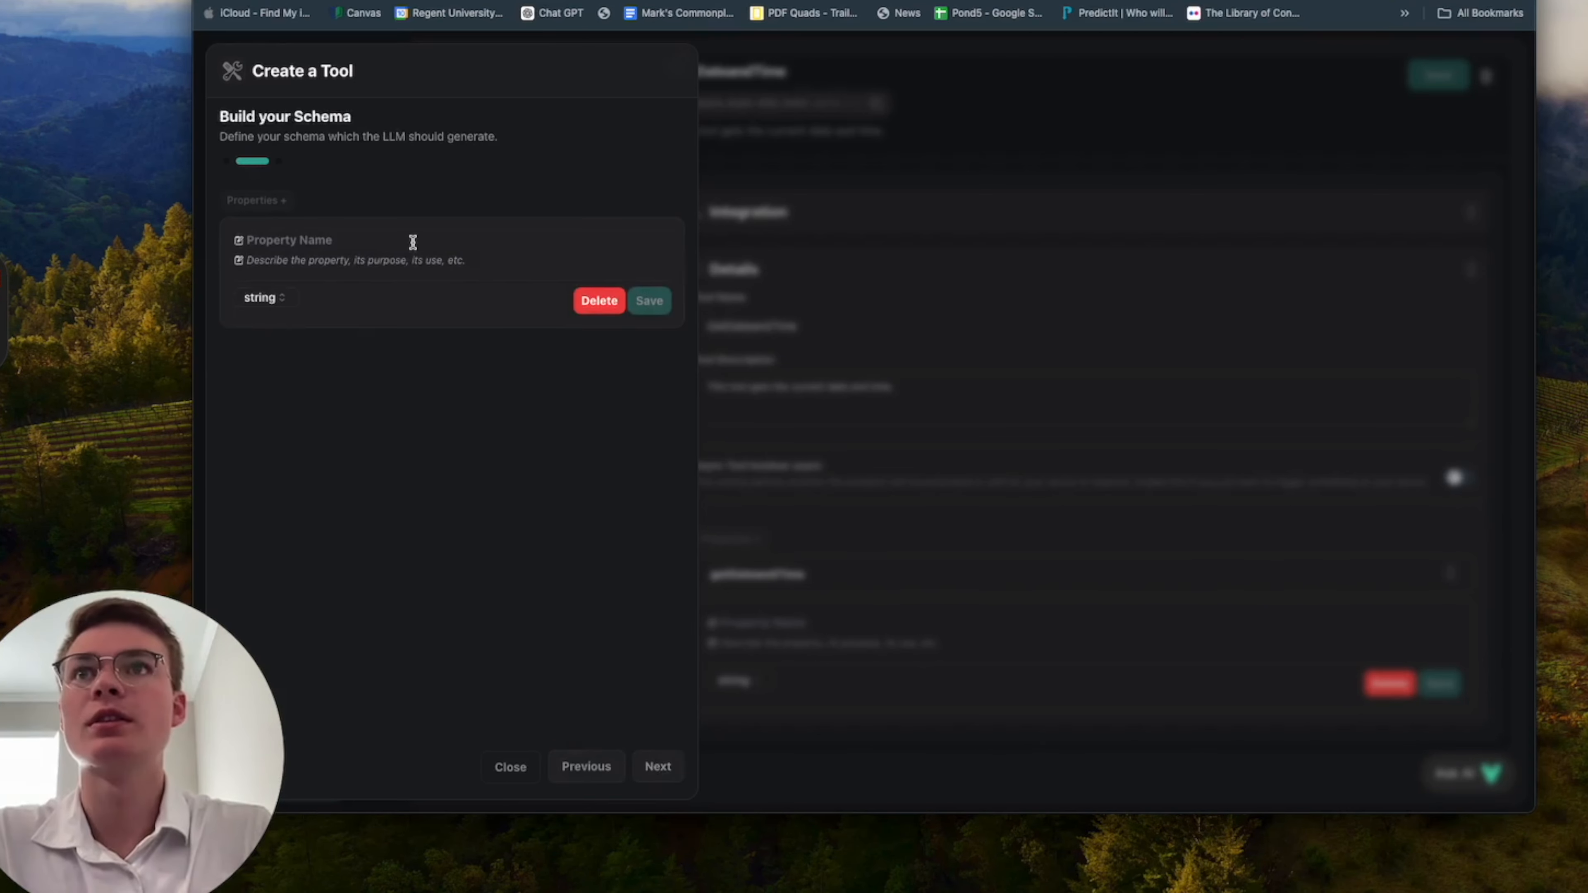
click(413, 240)
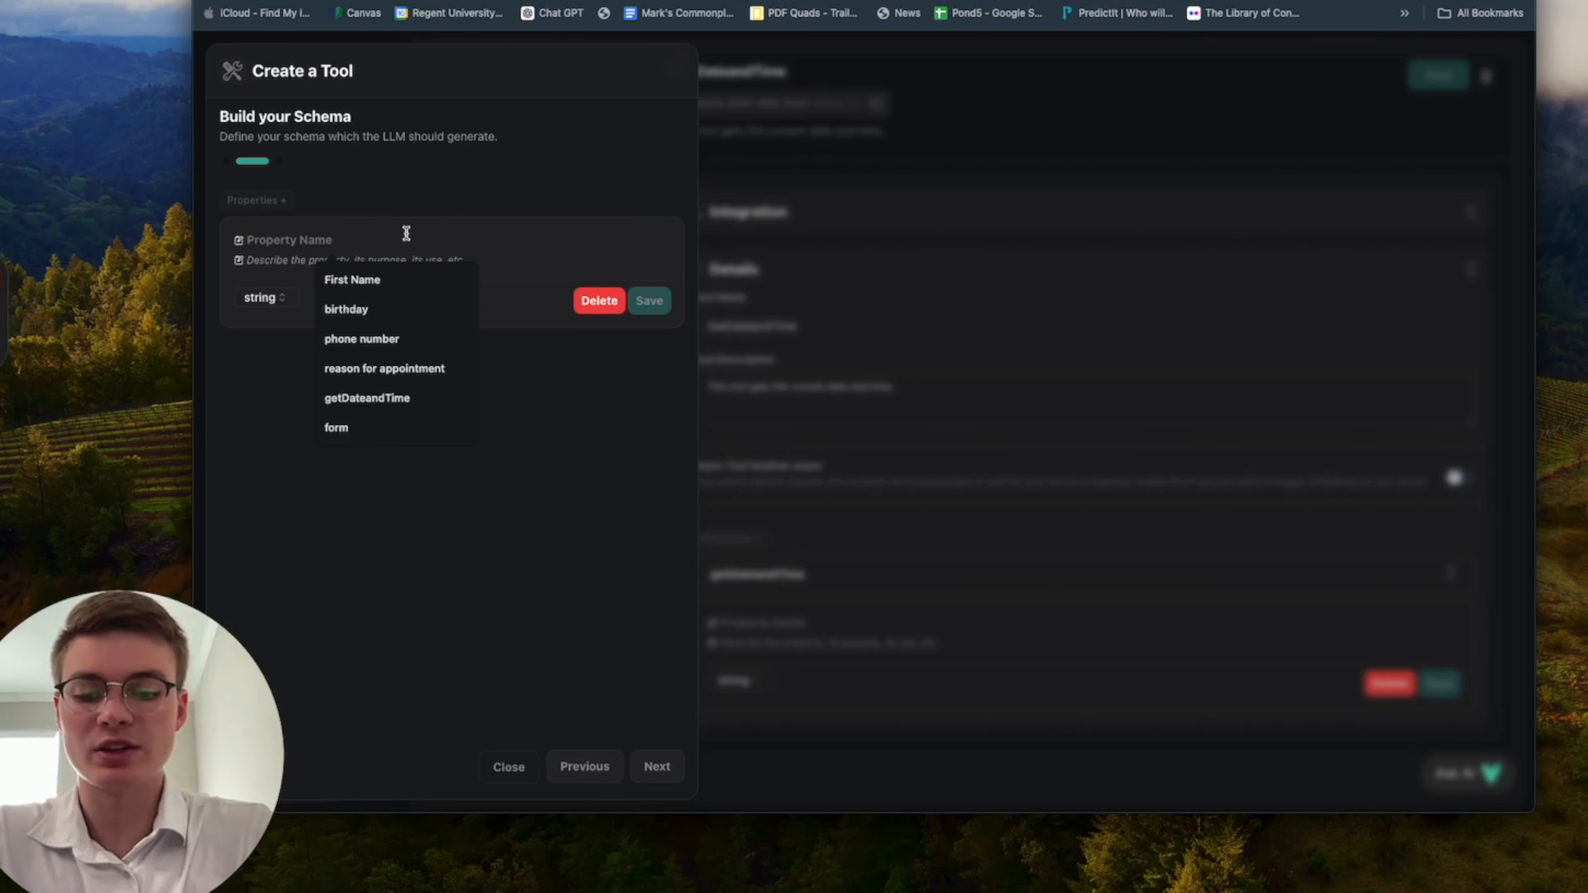
text(GetTimeAndDate)
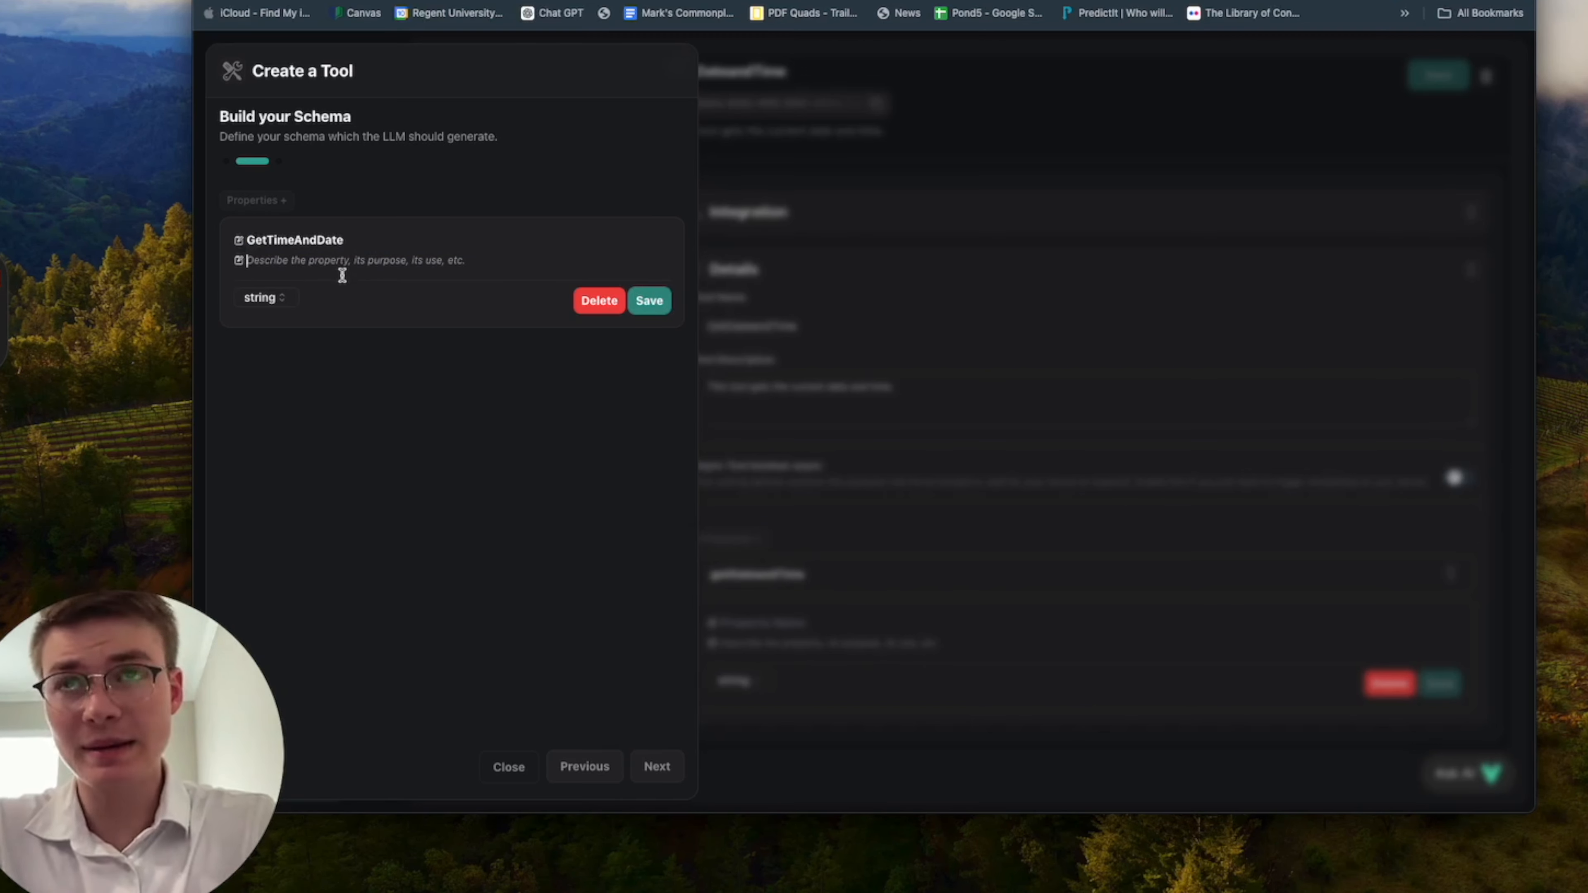
text(th)
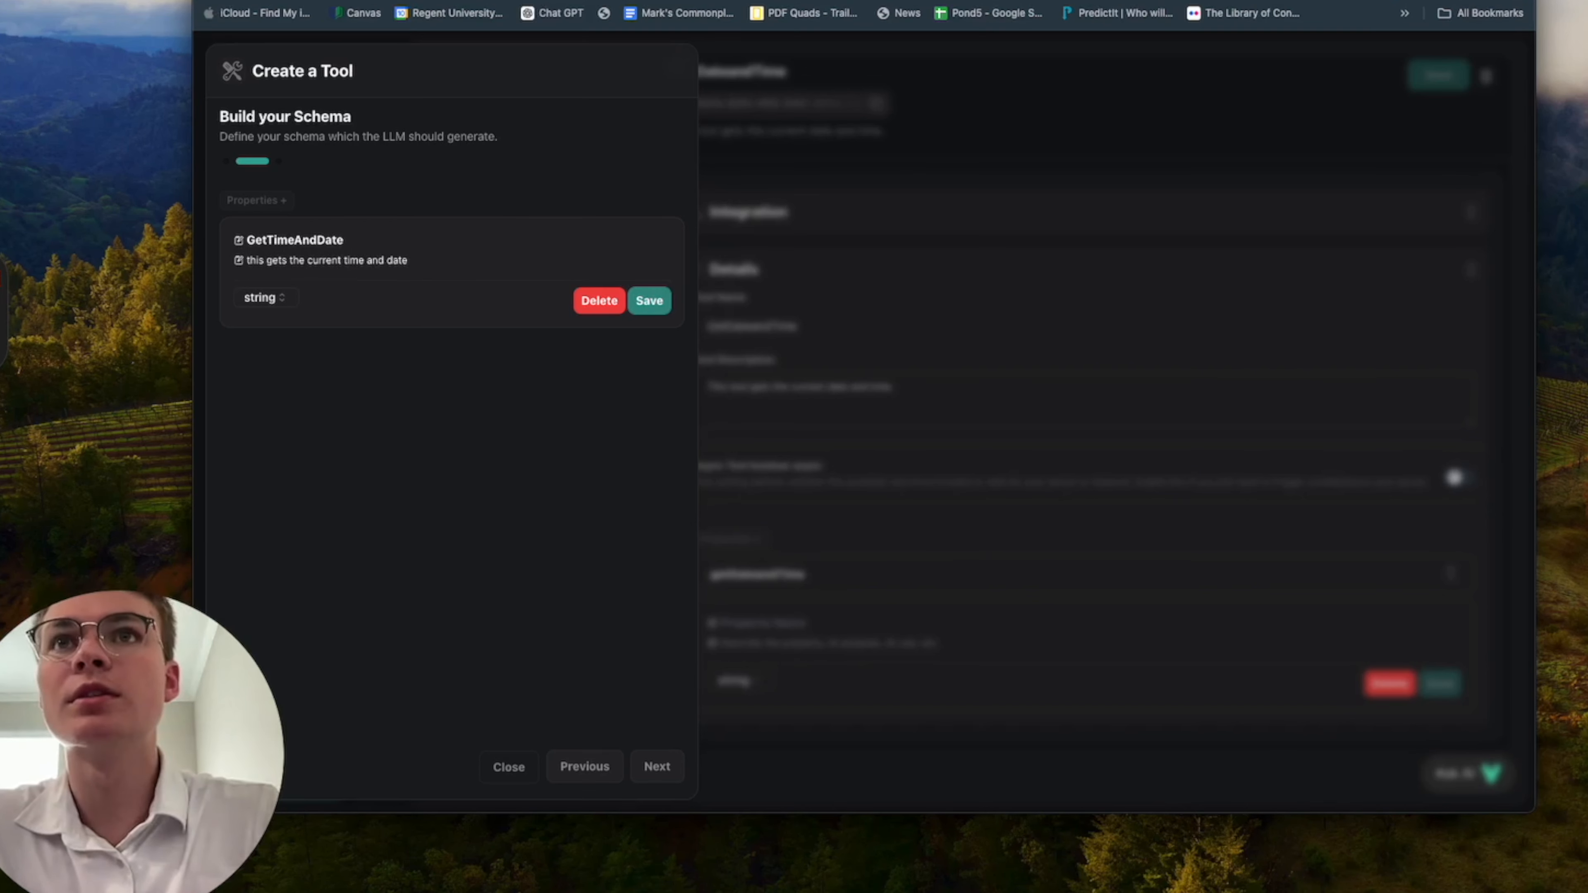
click(649, 302)
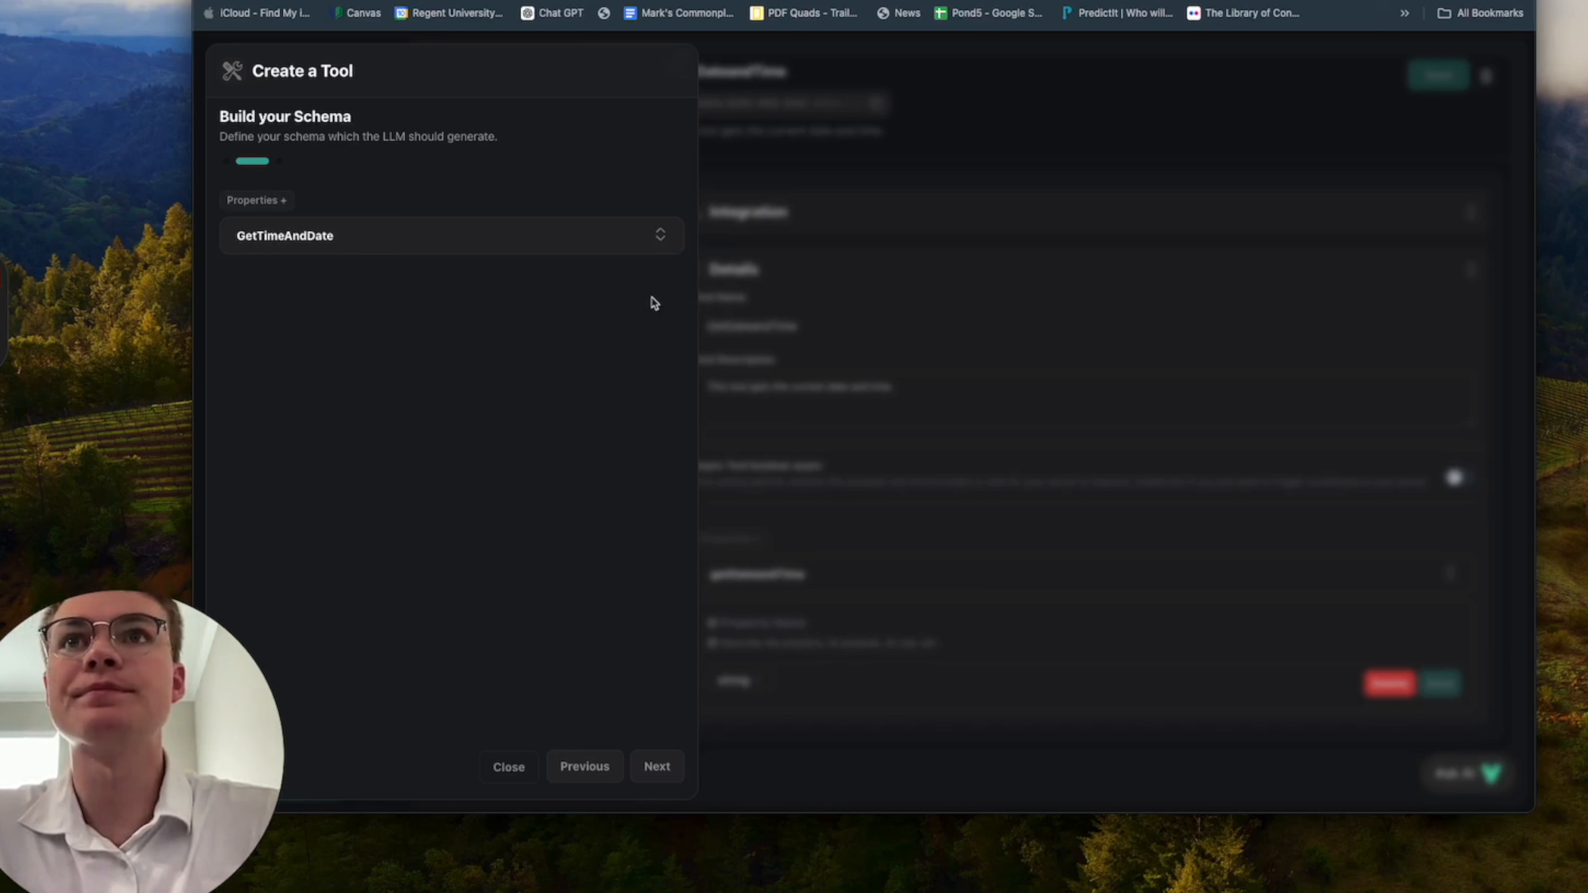
Proceed to the tool's details and name the tool GetTimeAndDate.
click(666, 751)
click(422, 315)
click(395, 227)
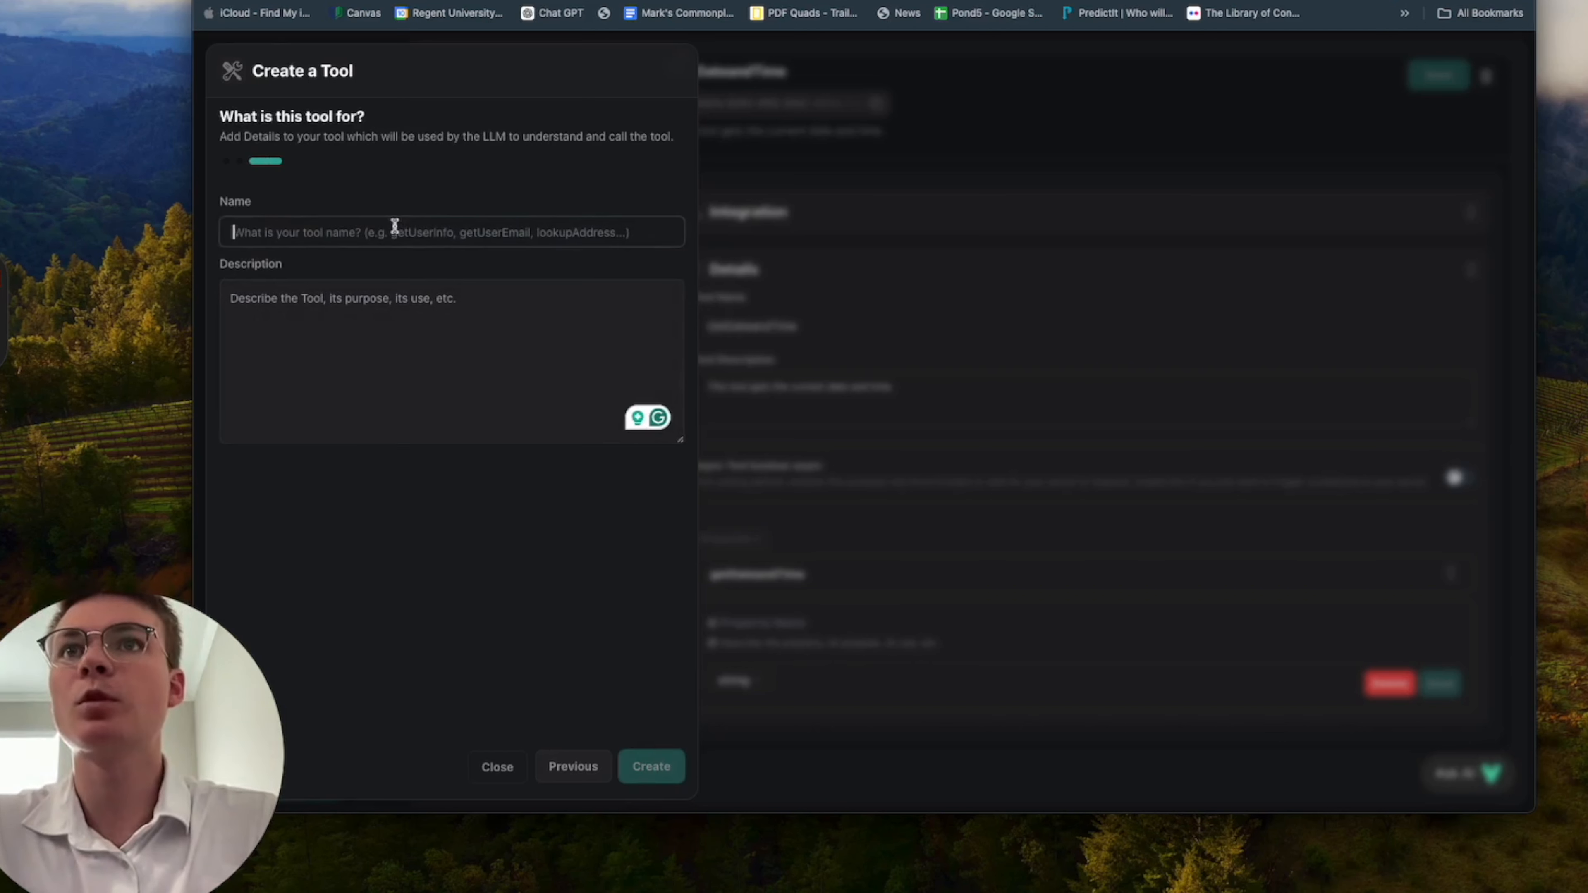
text(Get)
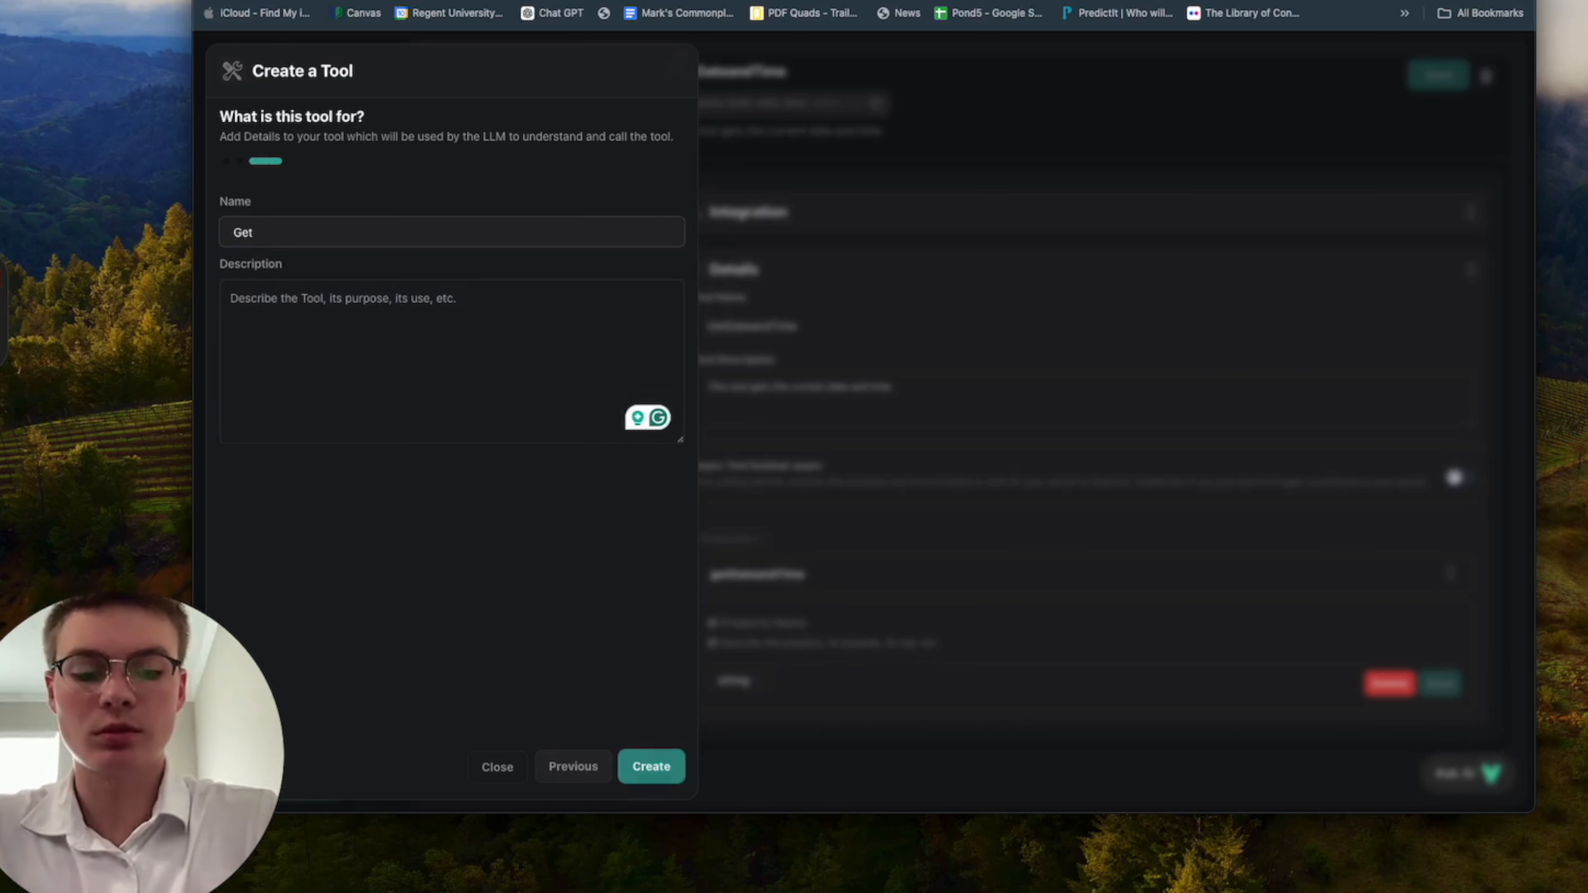
text(TimeAnd)
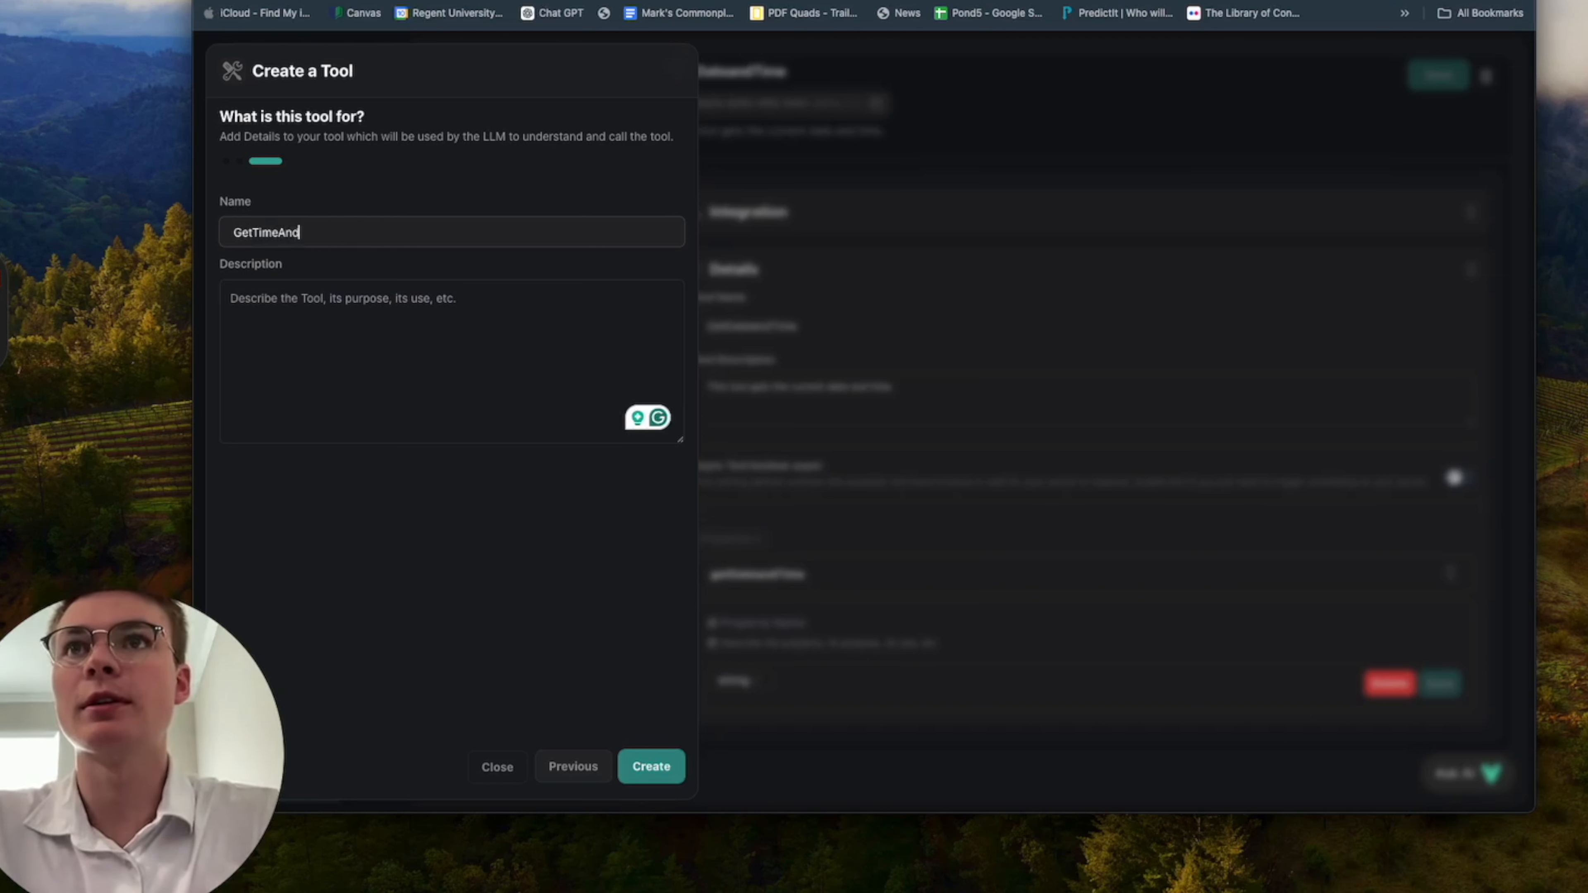
text(DAT)
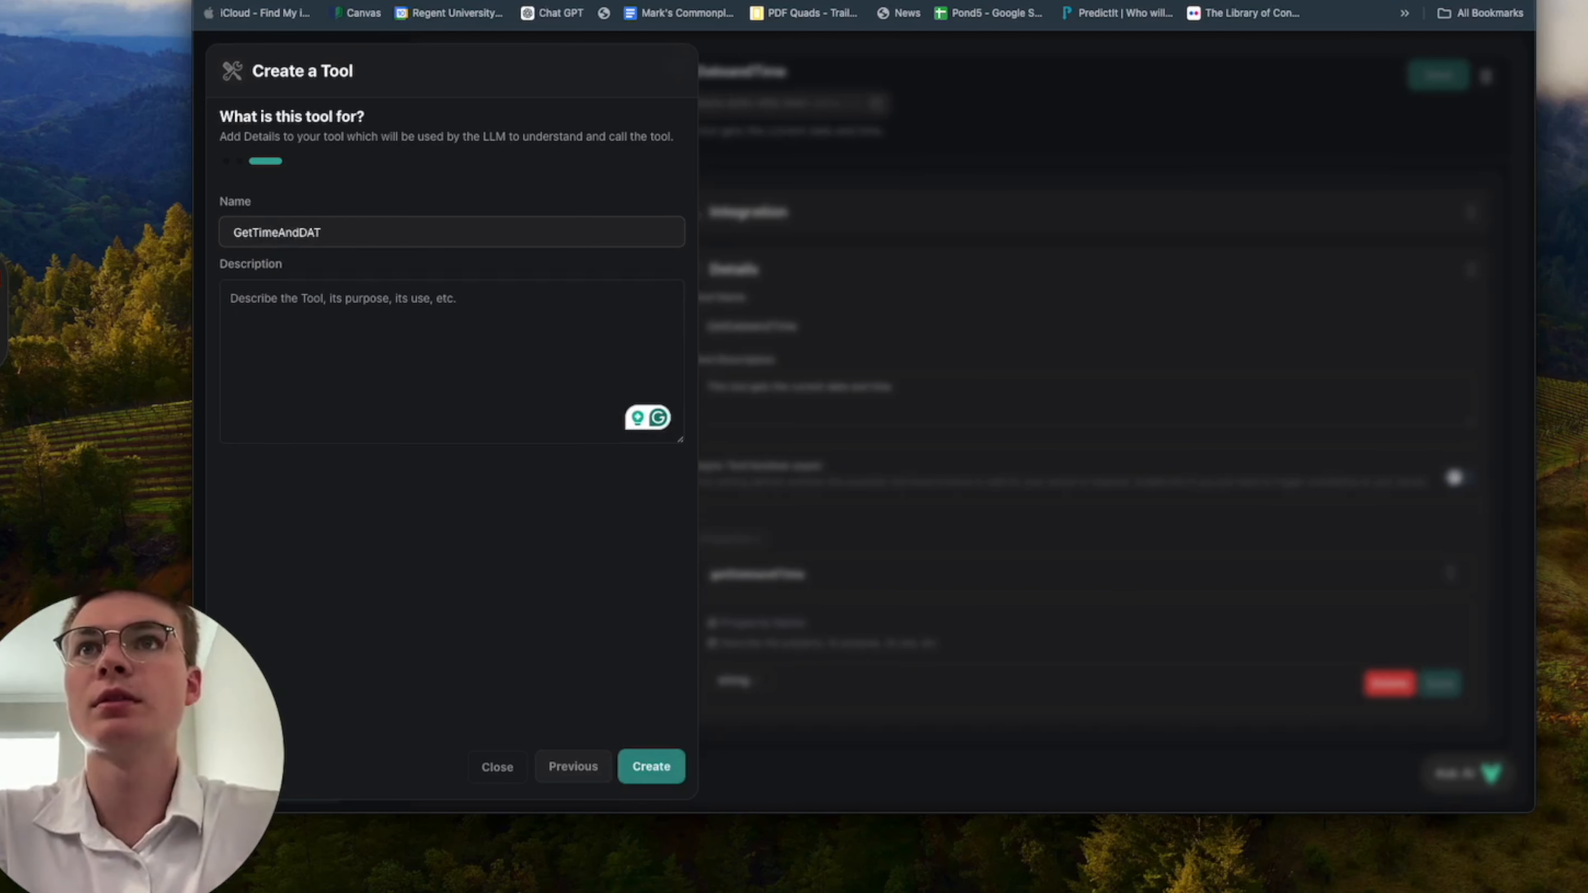
text(ate)
Describe the tool as called by the ai whenever the client is making an appointment so it knows the day and time, and create it.
click(503, 326)
text(This tool is called )
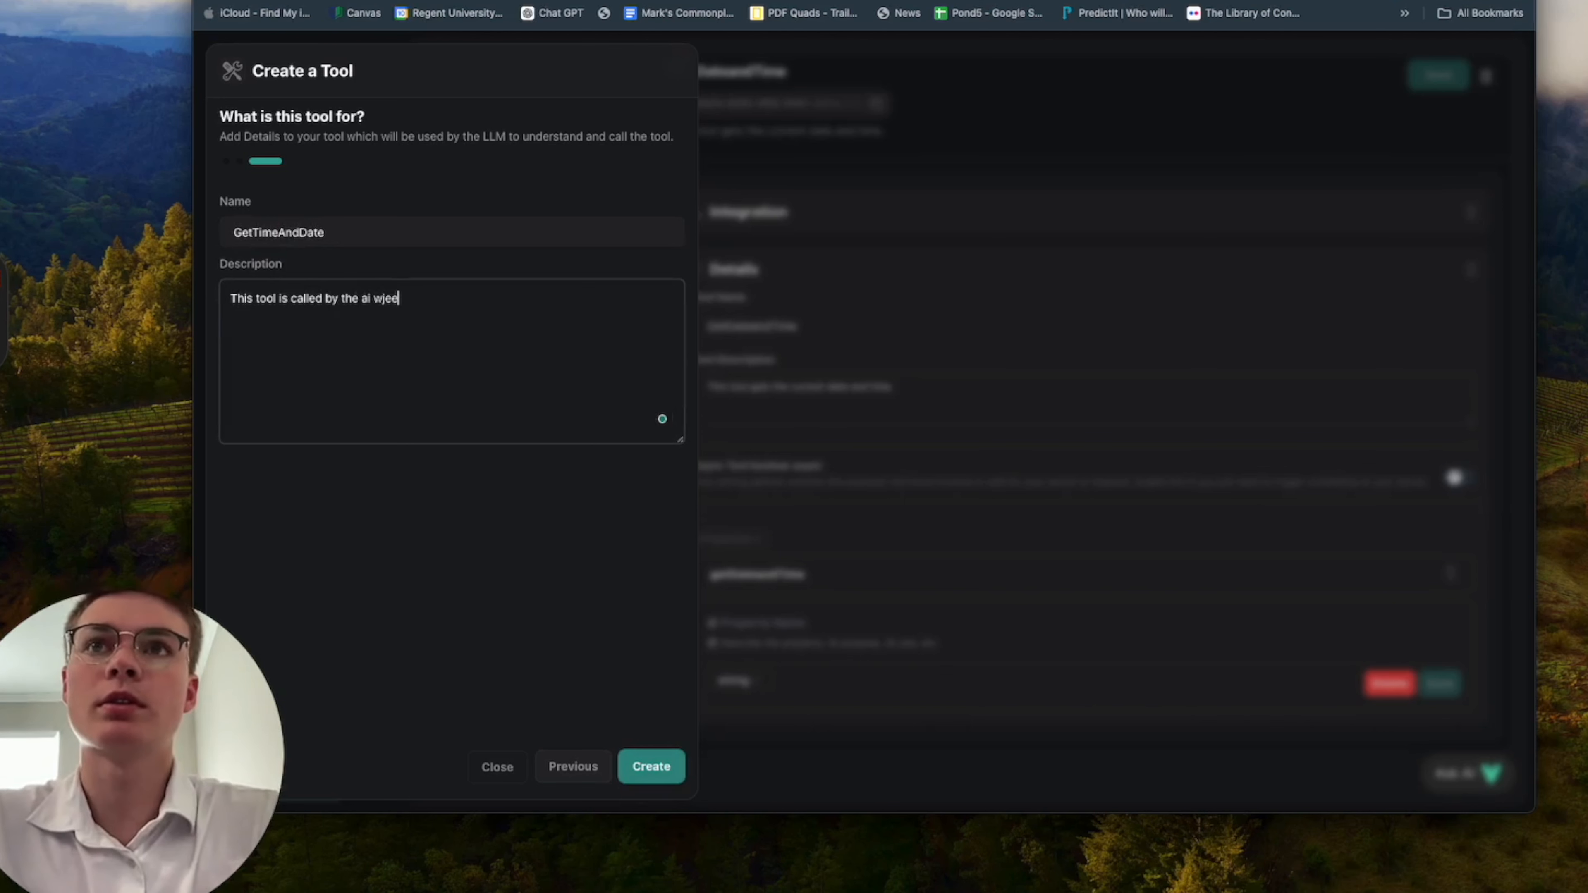
text(by the ai whenver )
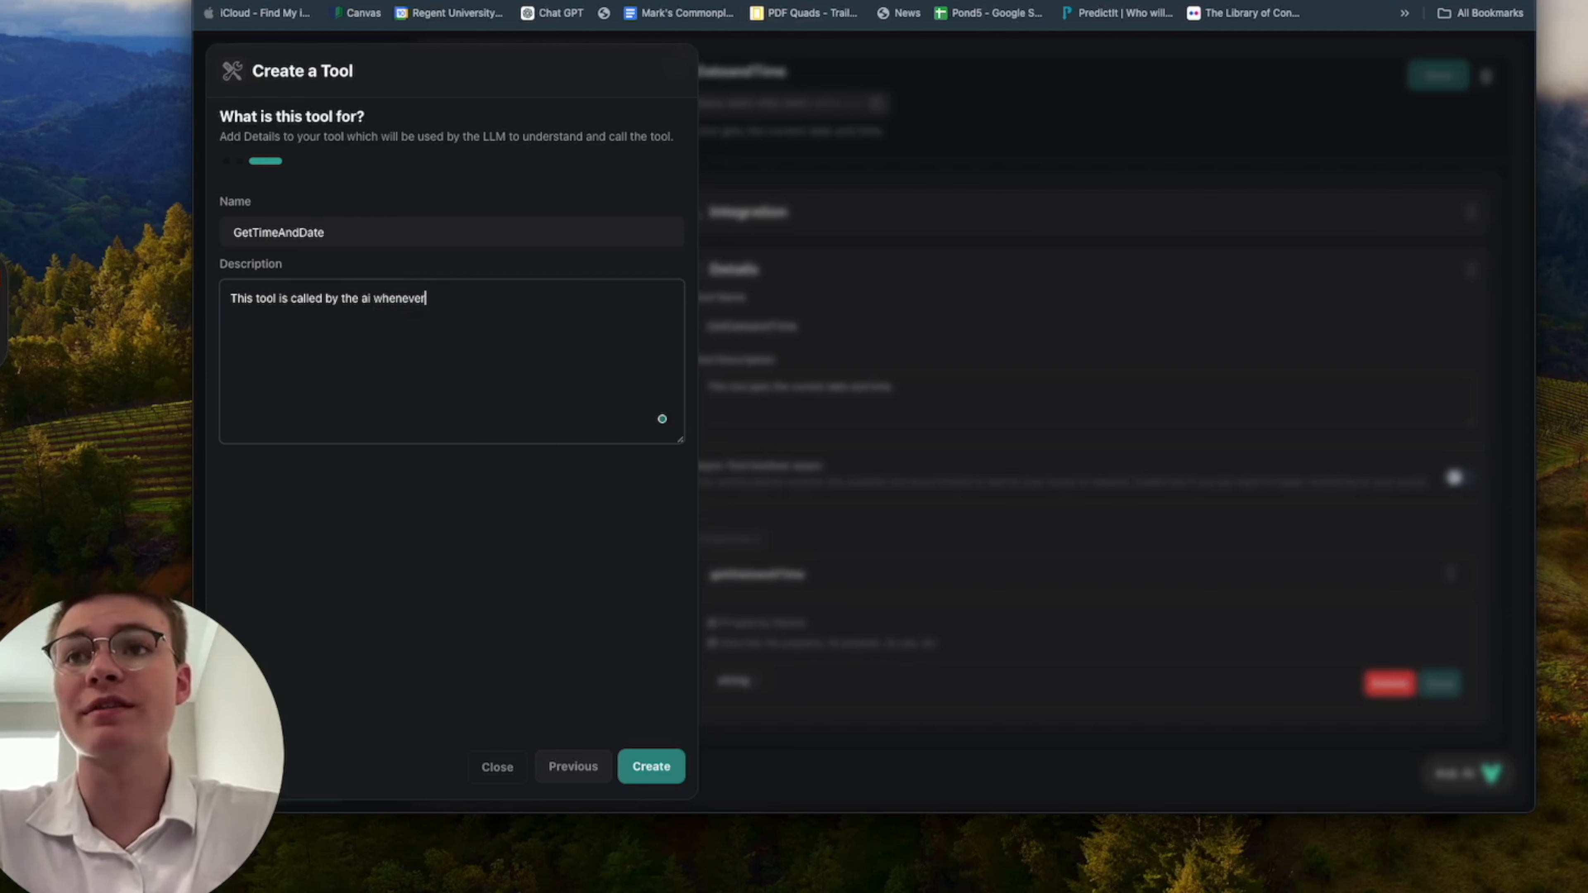
text(r)
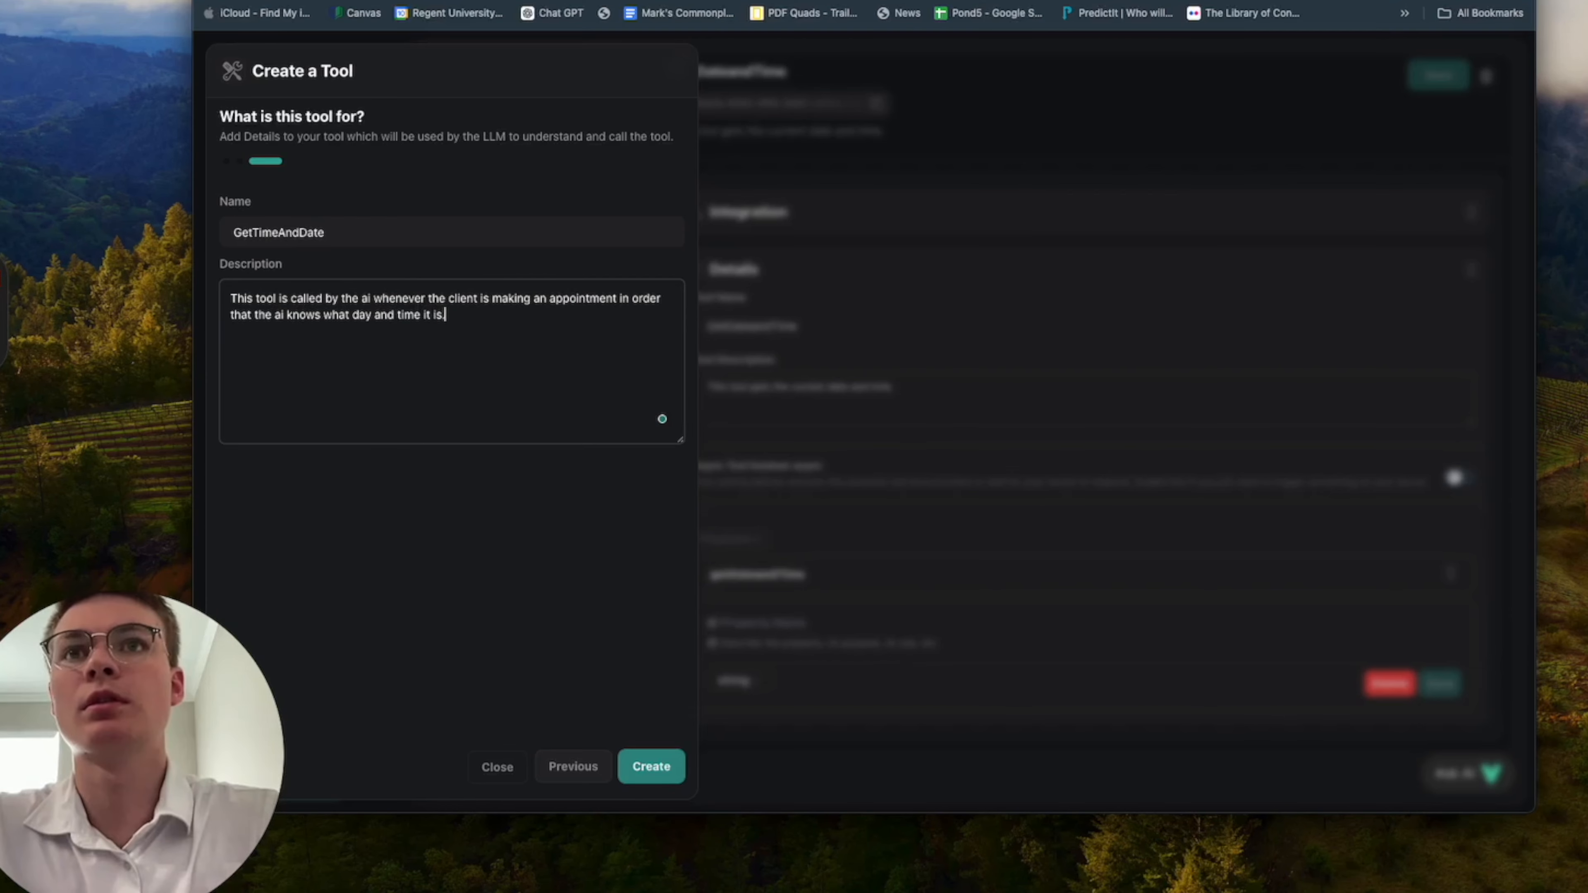
text(is.)
click(651, 766)
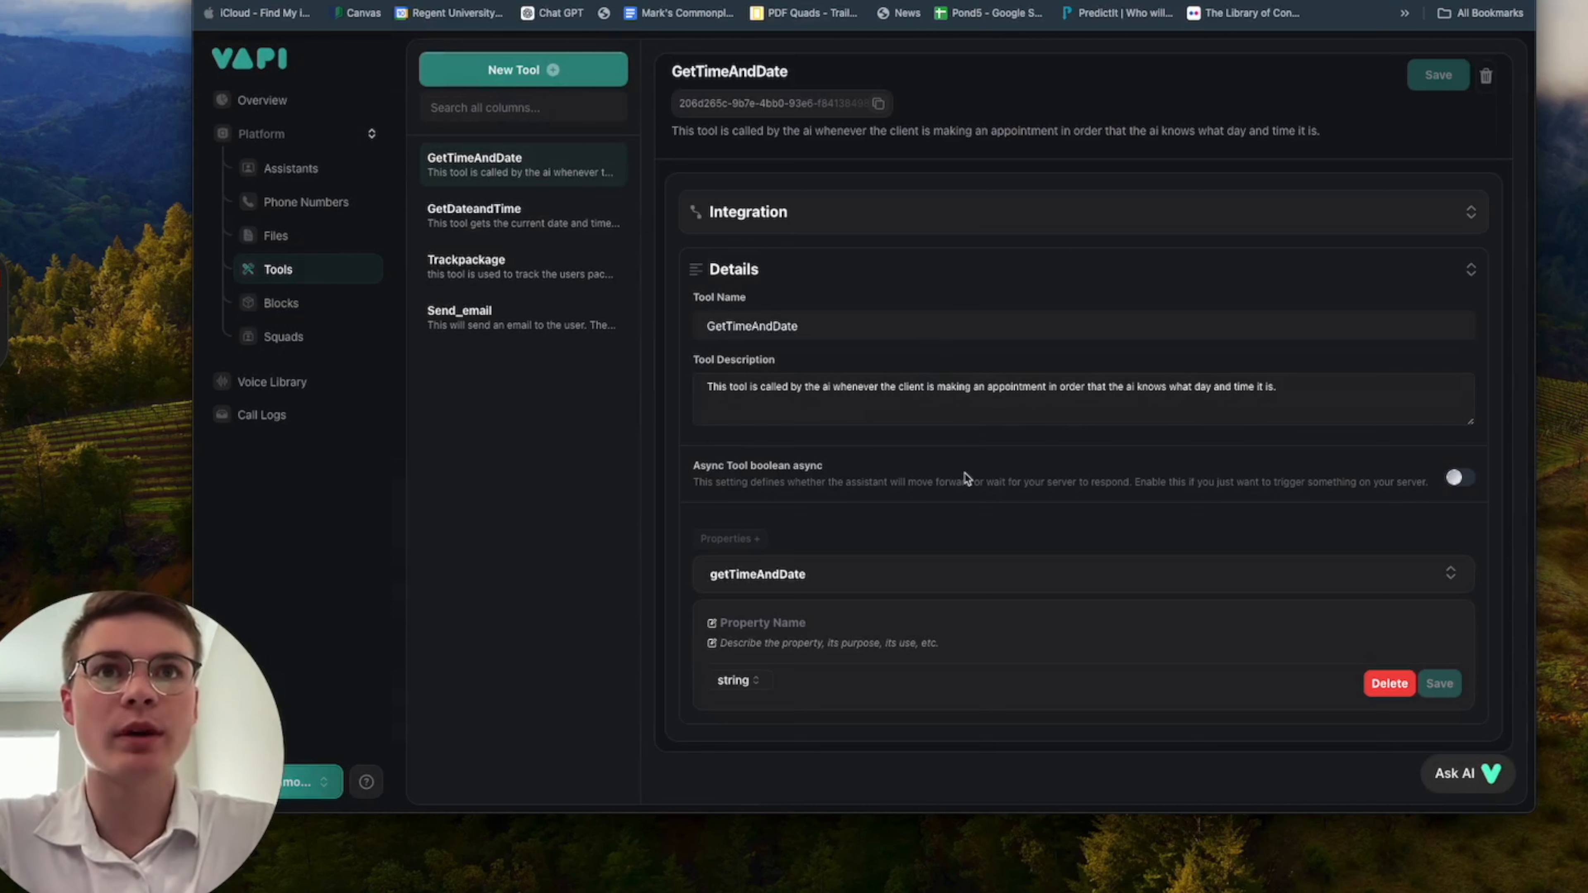
Check the new tool's integration settings, and return to the Make scenario to confirm the webhook module's settings.
click(831, 226)
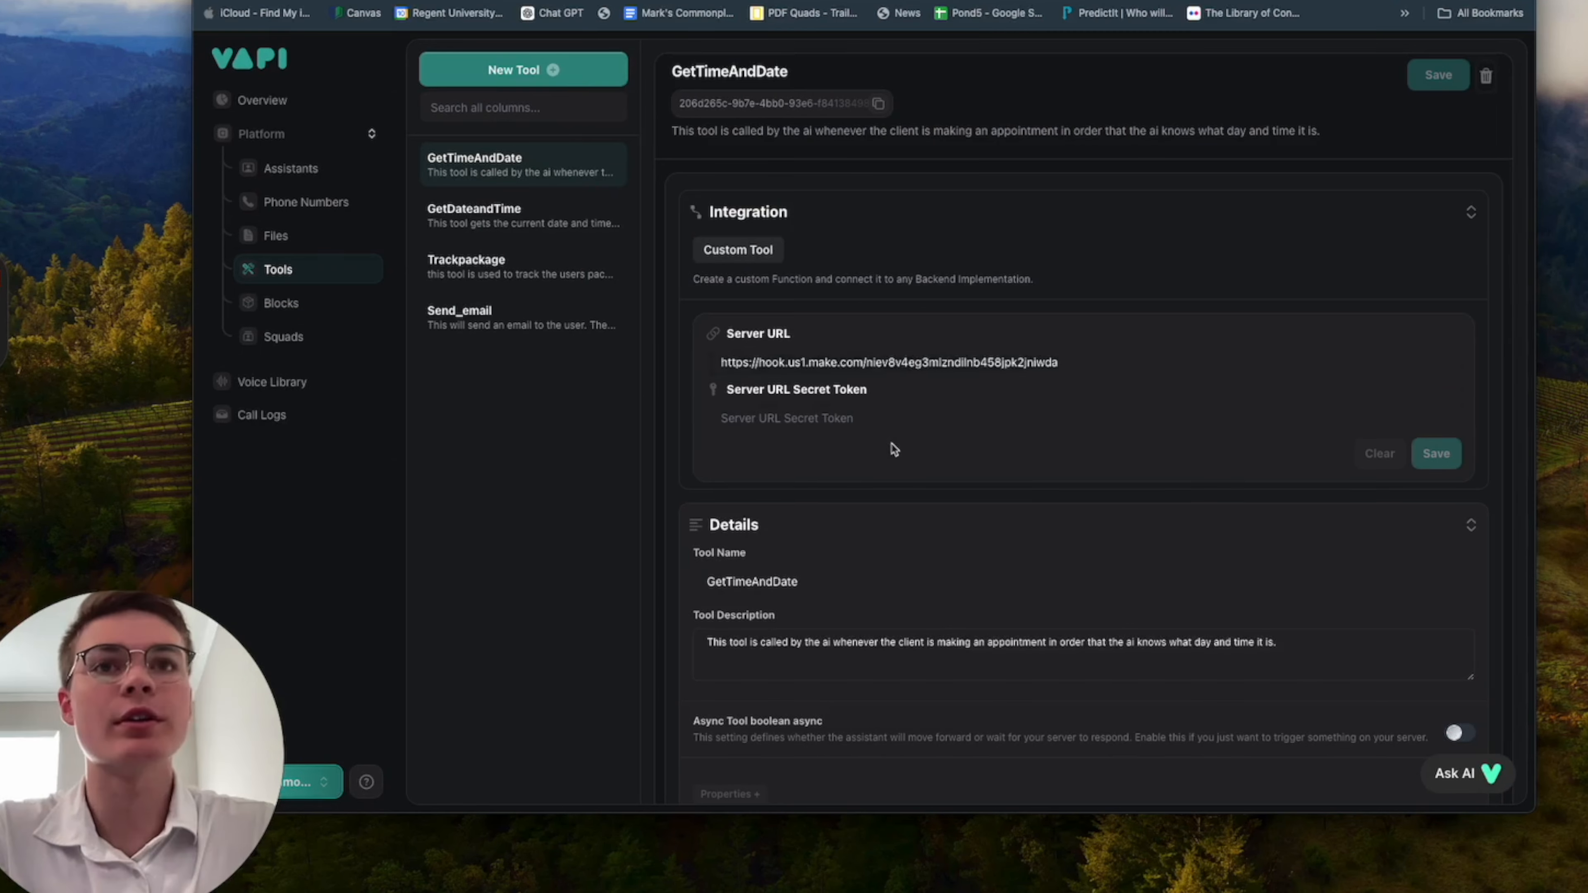
scroll(894, 449, down, 2)
scroll(1081, 312, up, 2)
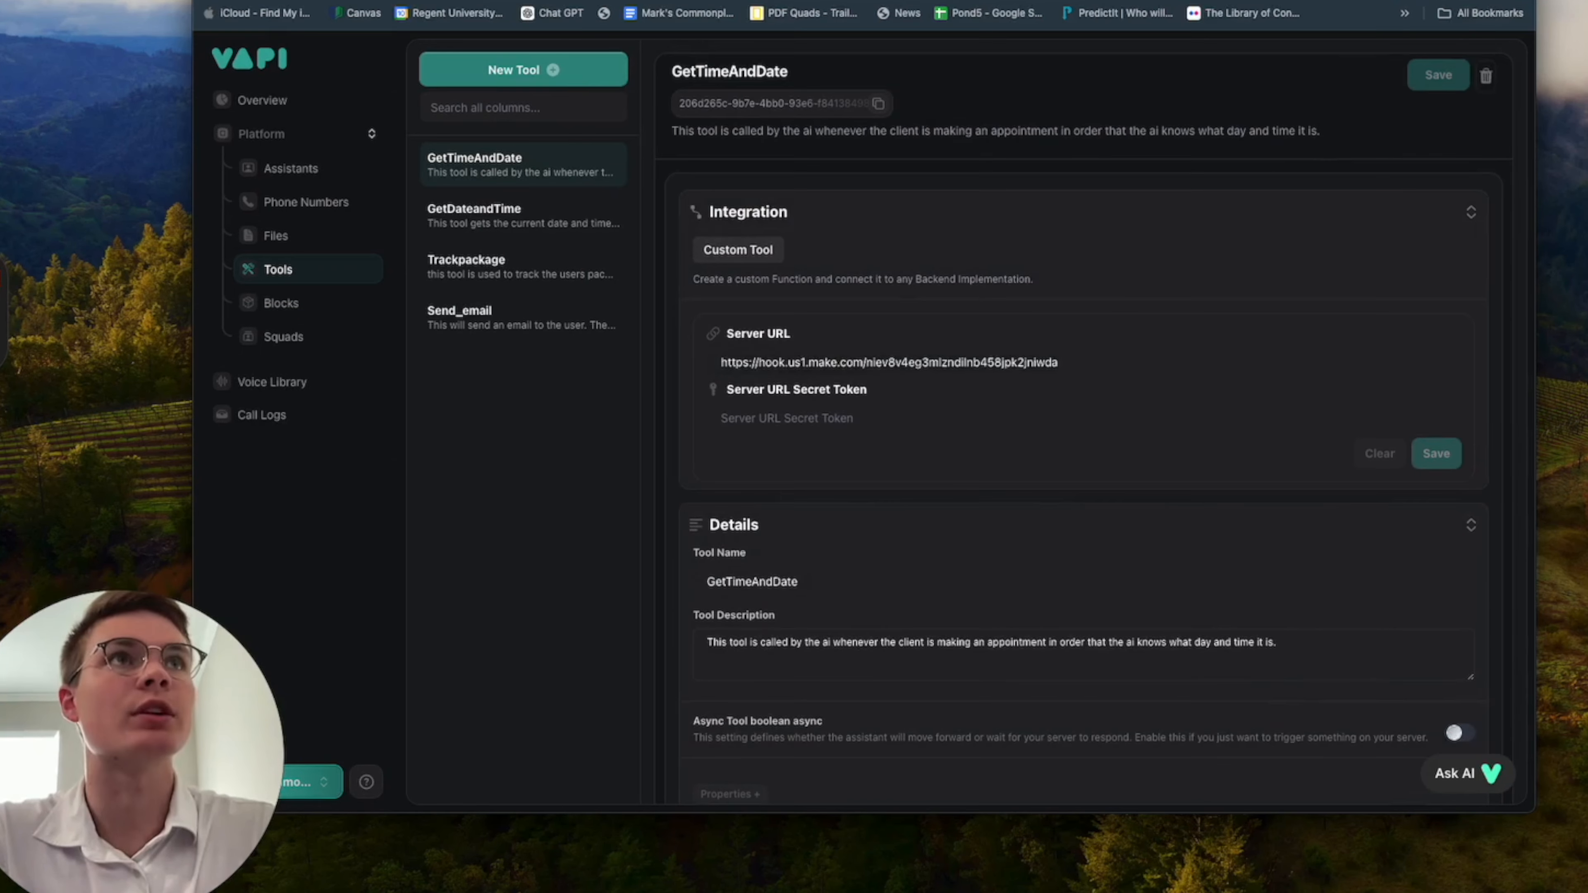
key(ctrl+Tab)
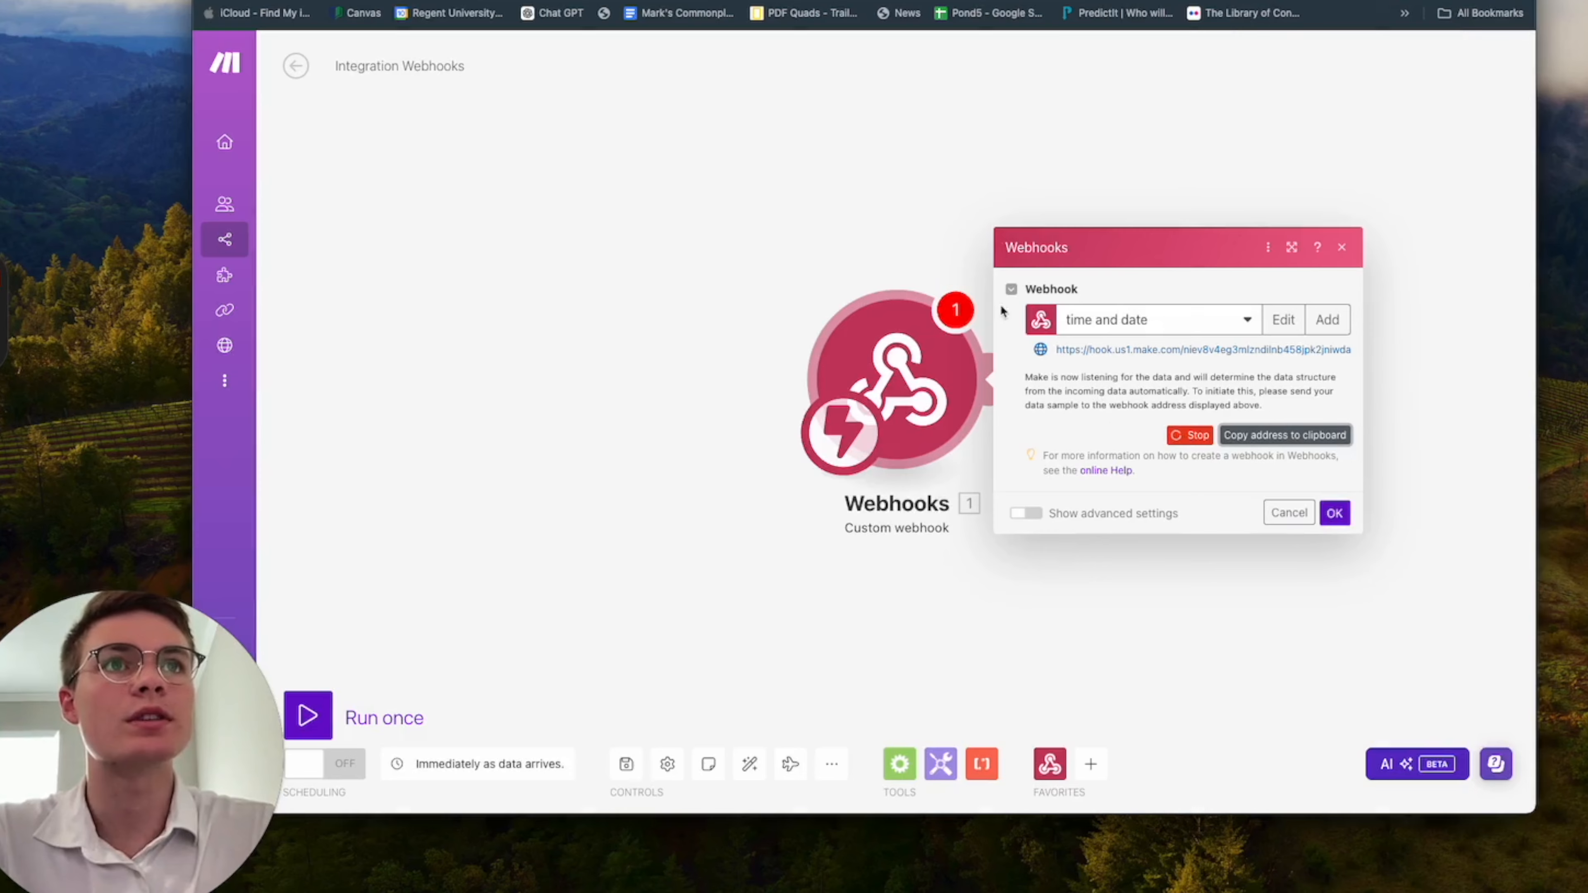
drag(941, 220, 500, 227)
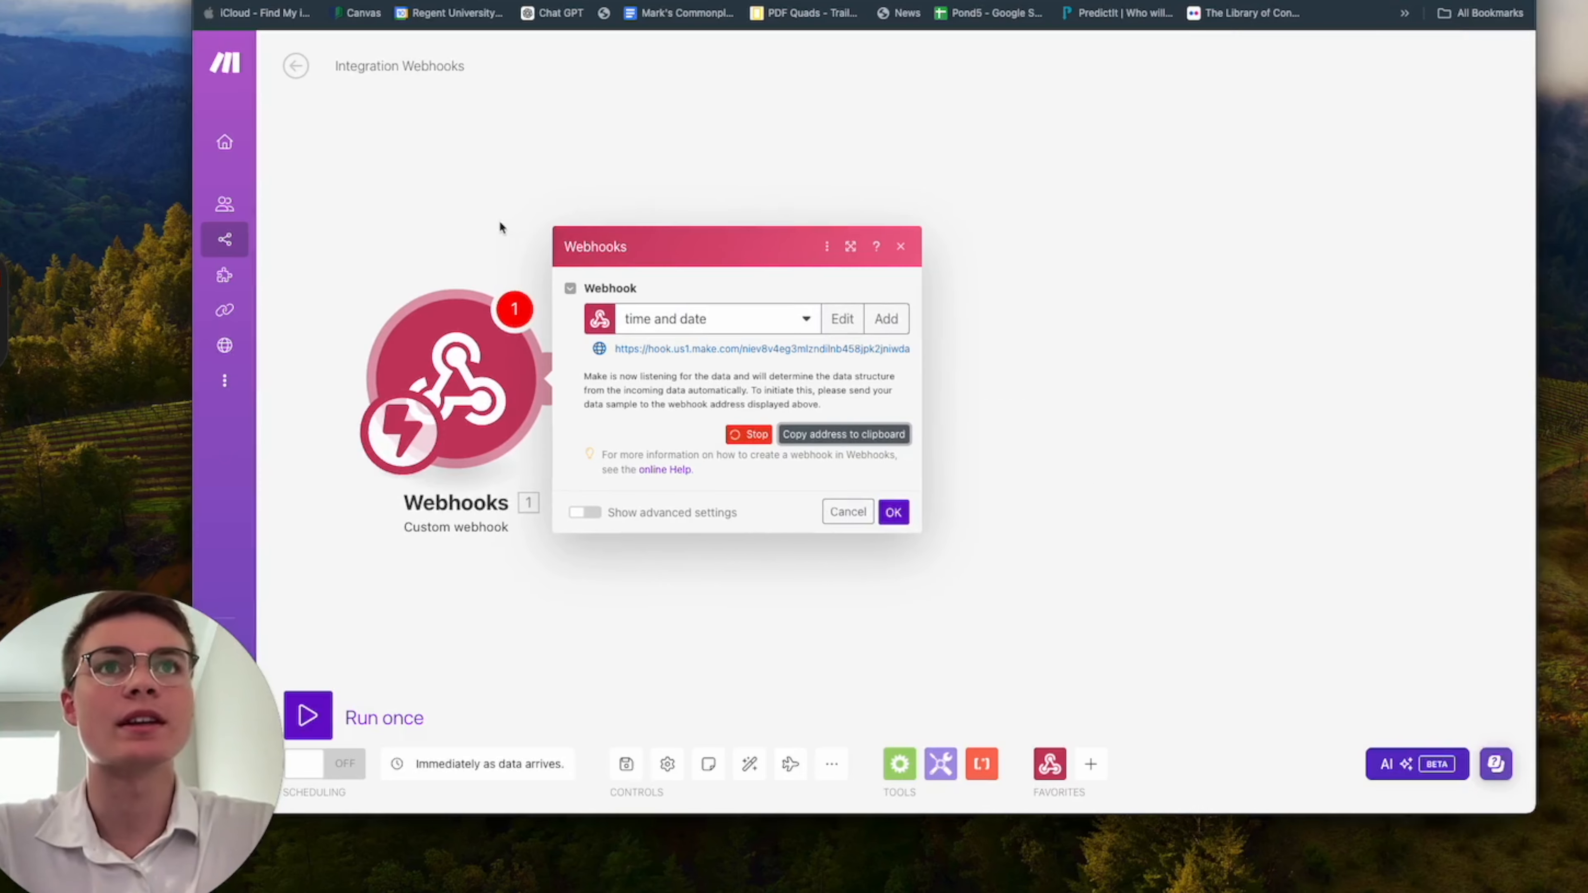
click(893, 513)
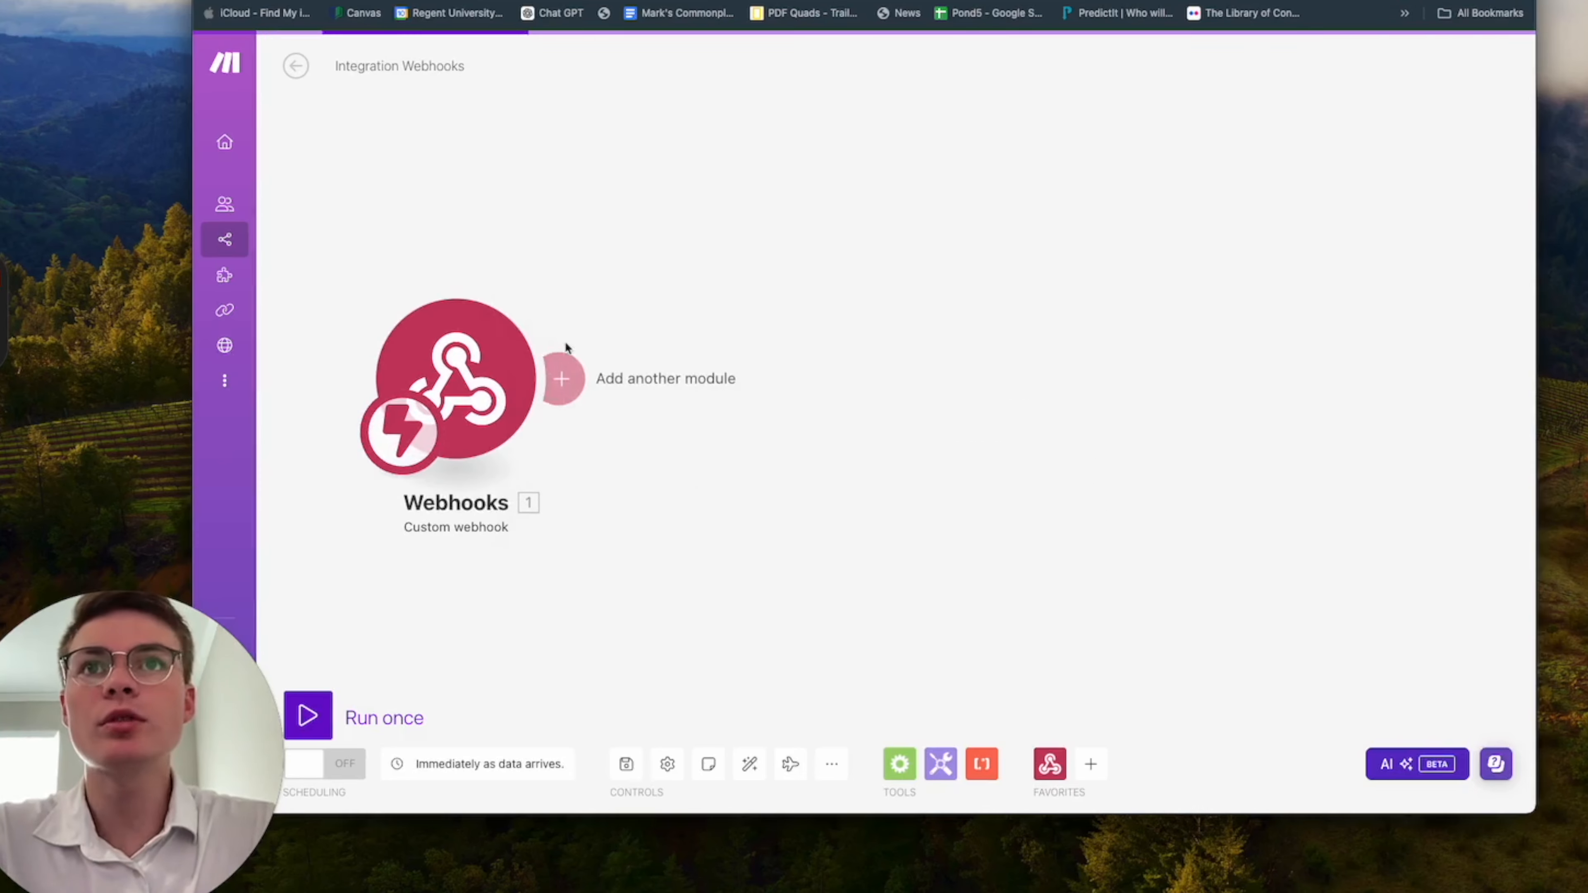
Add a Tools "Set variable" module after the Custom webhook module.
click(558, 373)
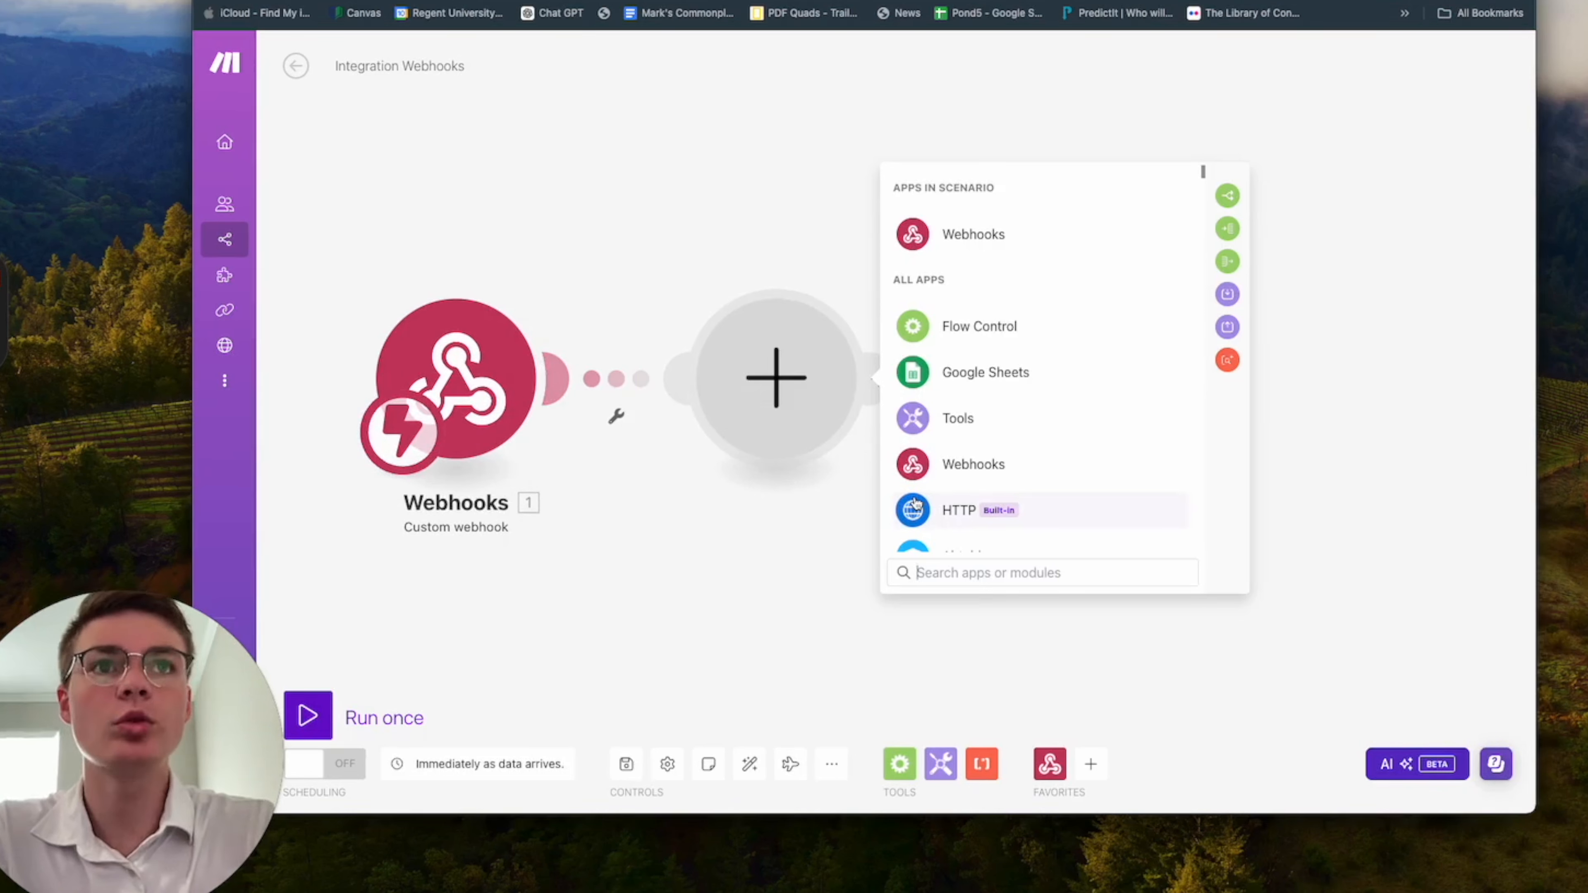
click(972, 419)
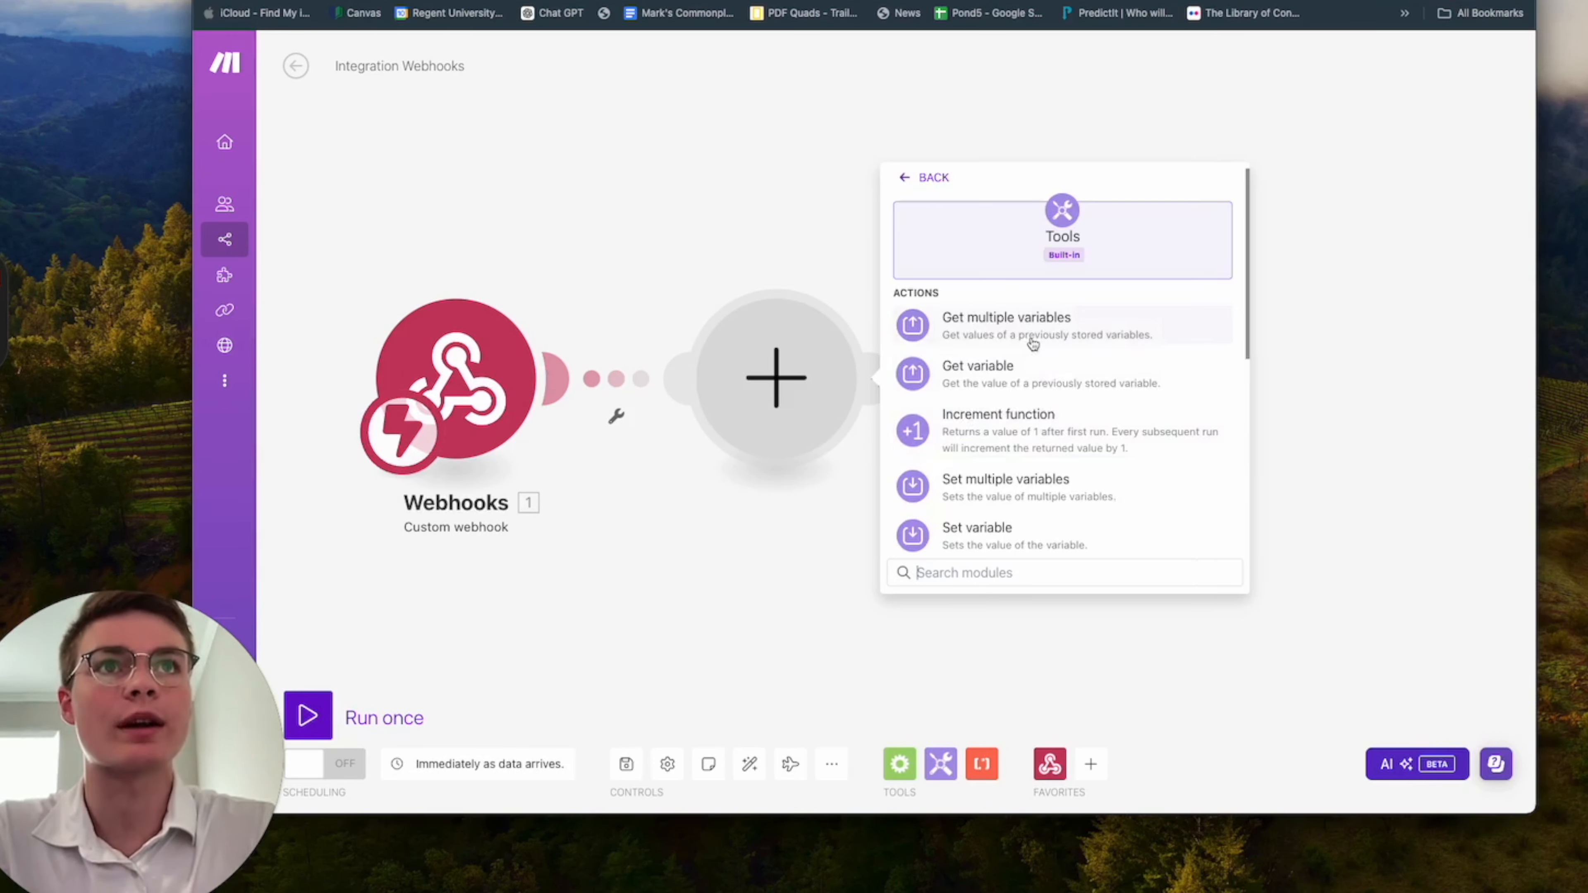
scroll(1066, 419, down, 2)
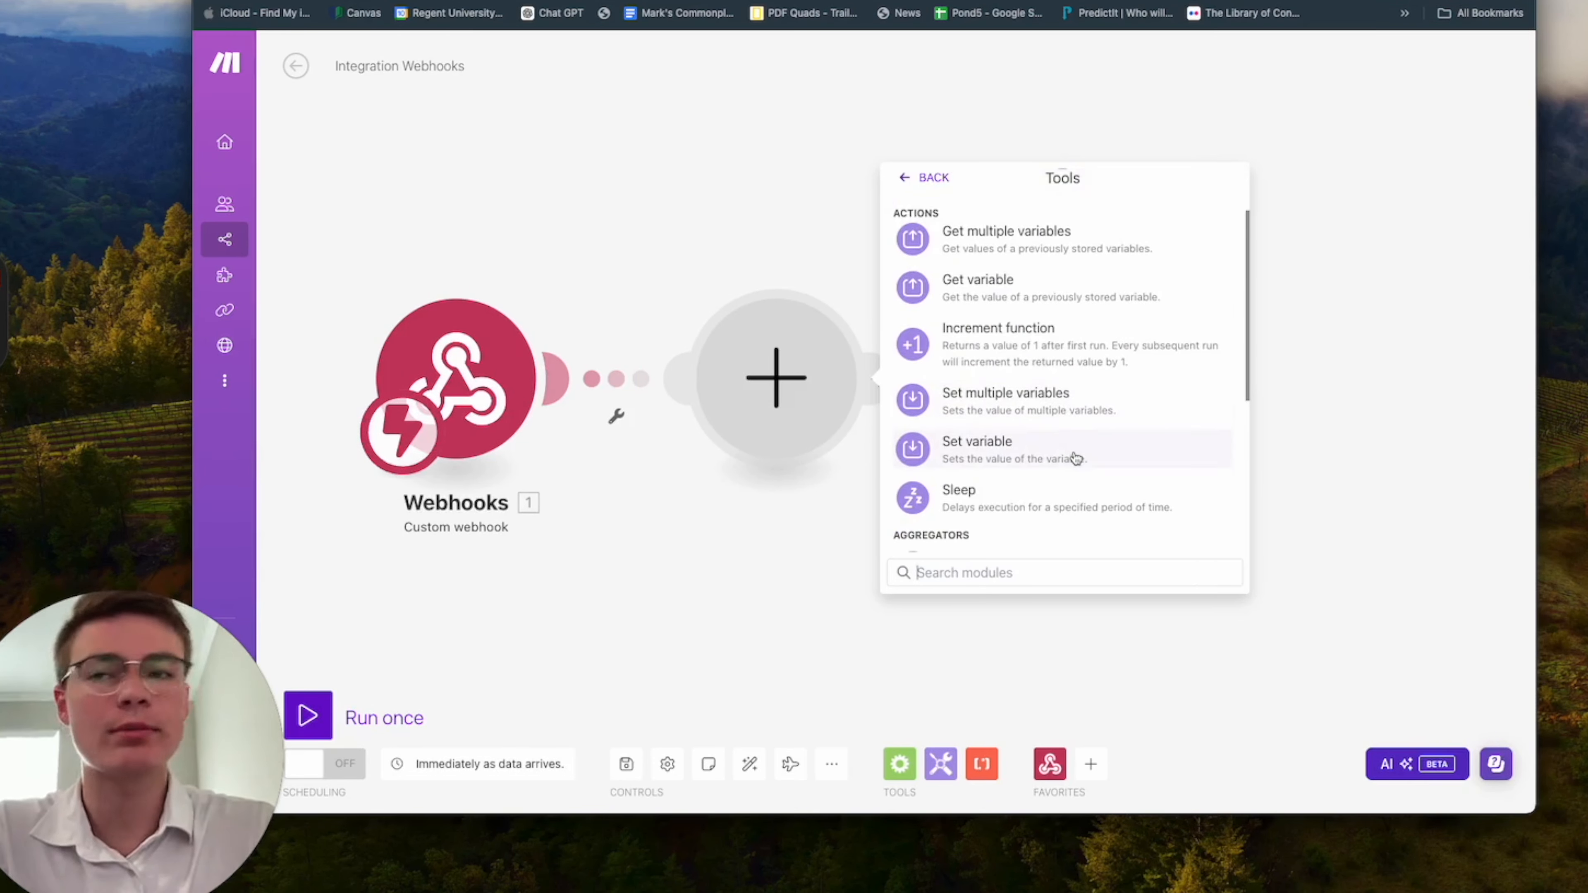
click(1075, 458)
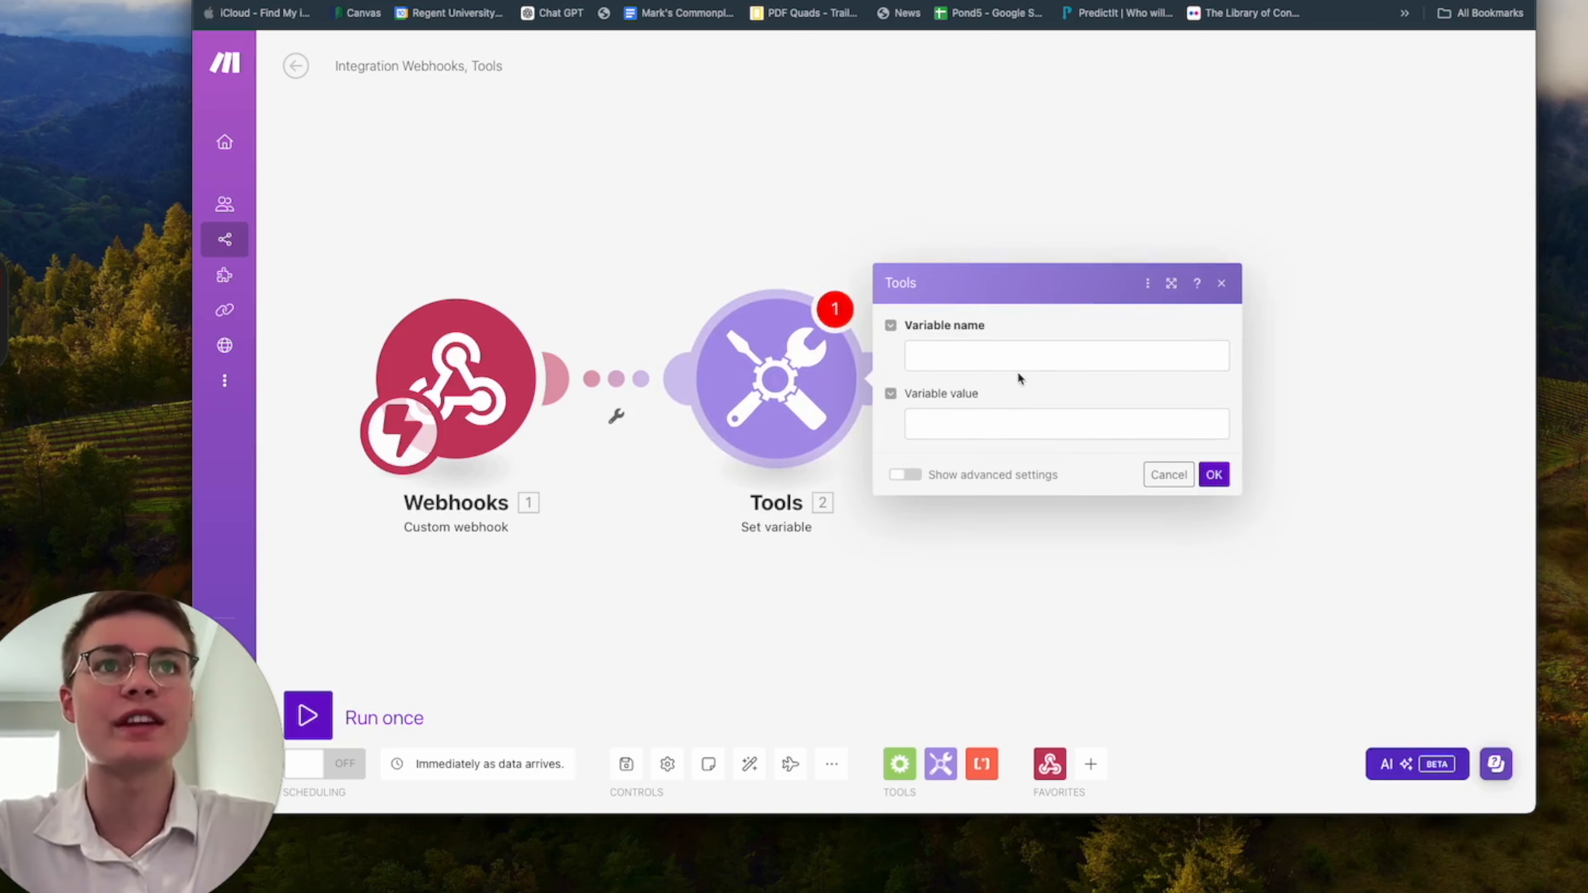
Set the variable name of the Set variable module to timeanddate.
click(1036, 365)
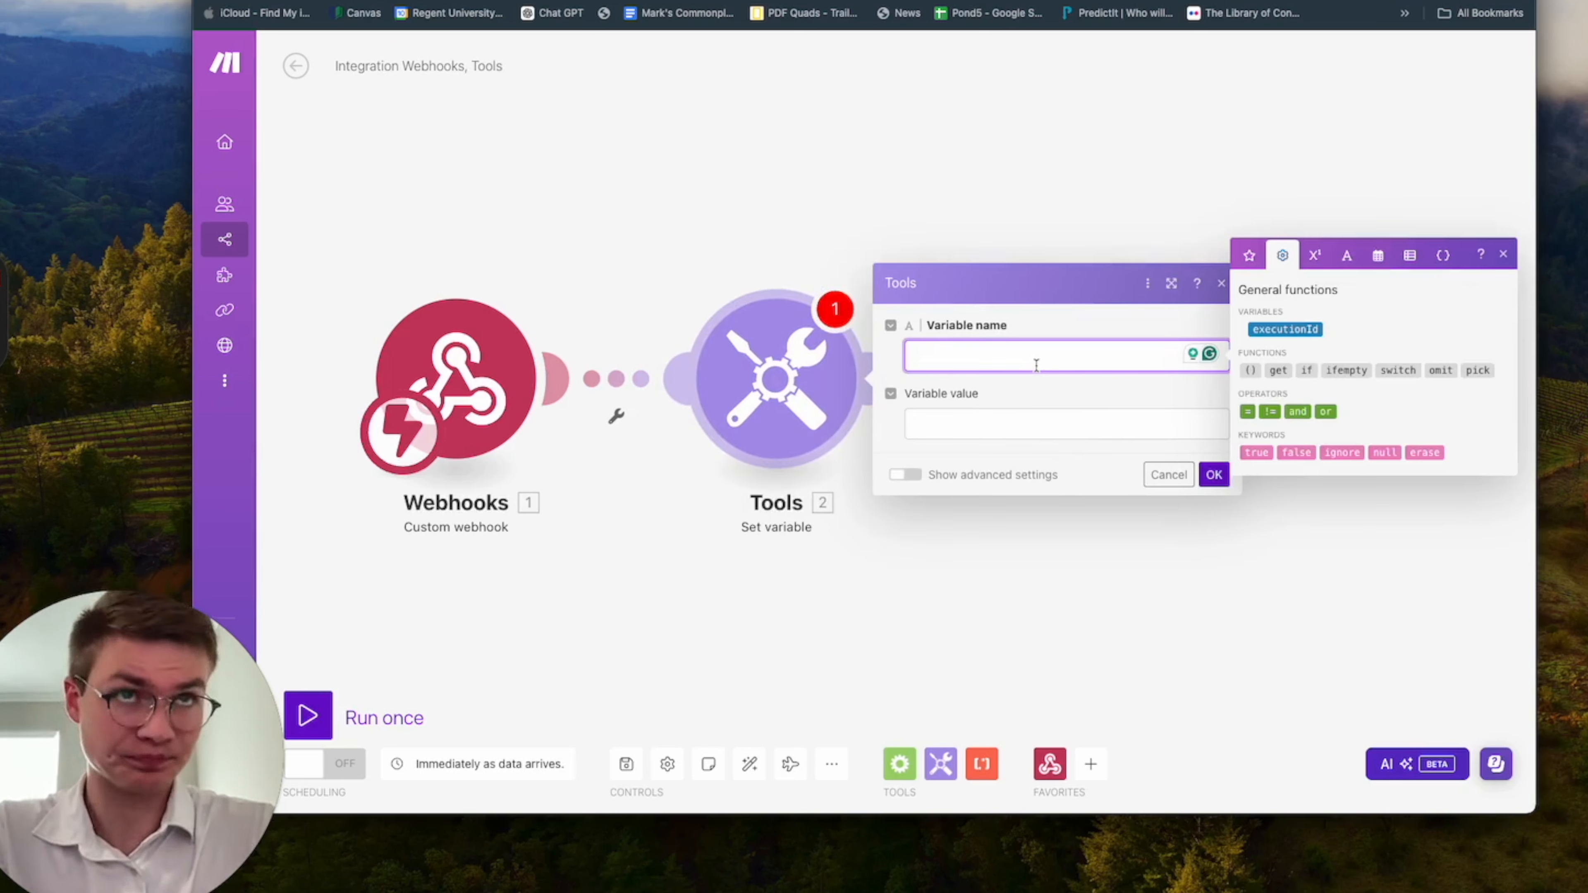
key(super+Tab)
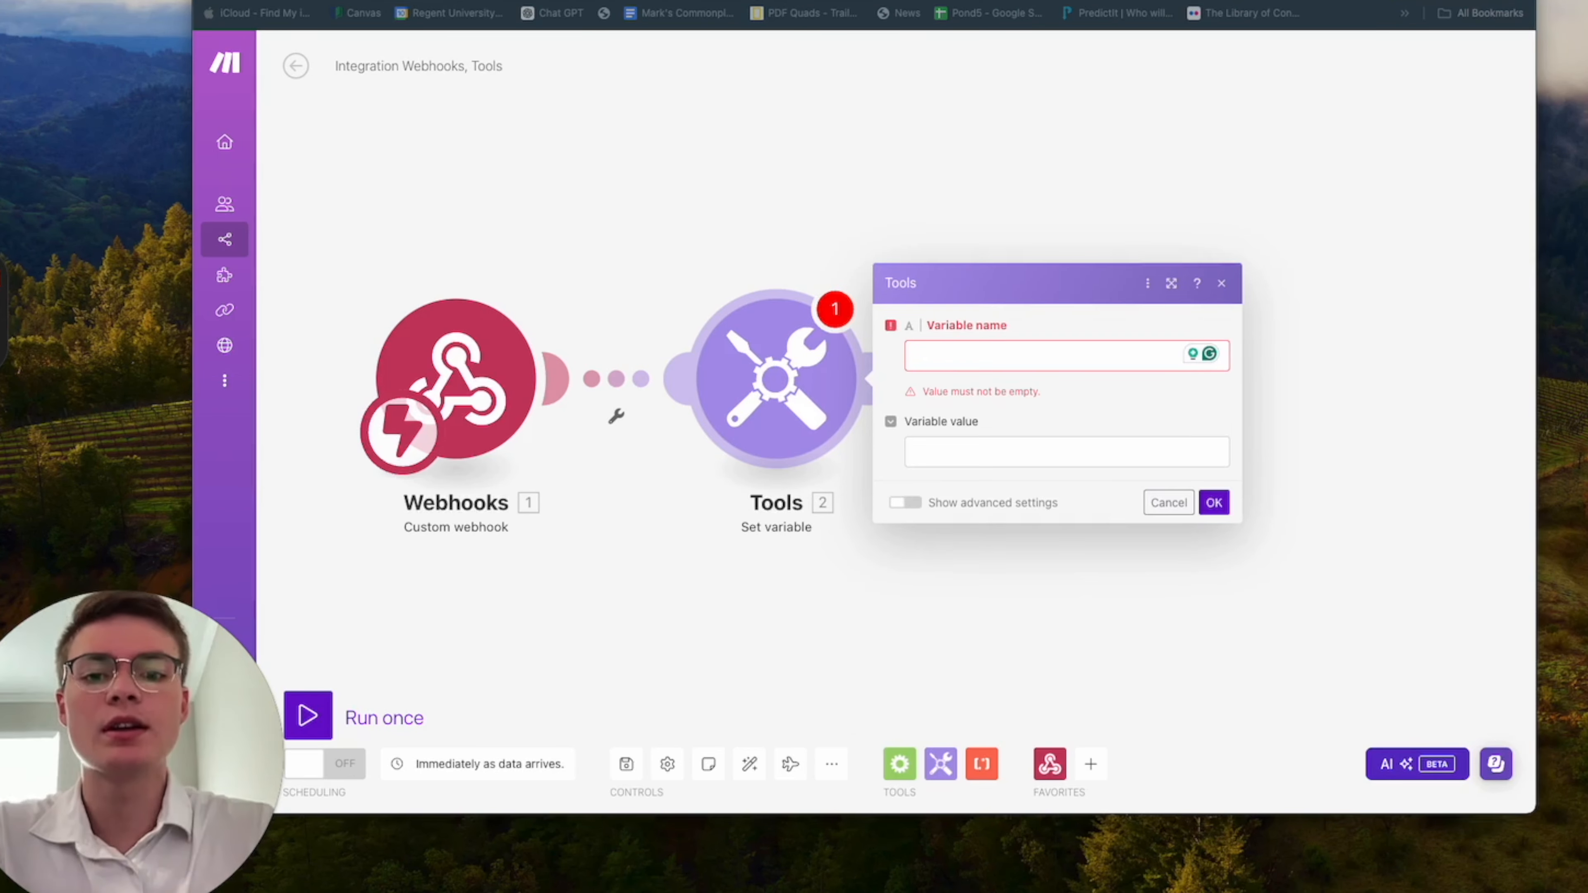
click(977, 362)
text(tkm)
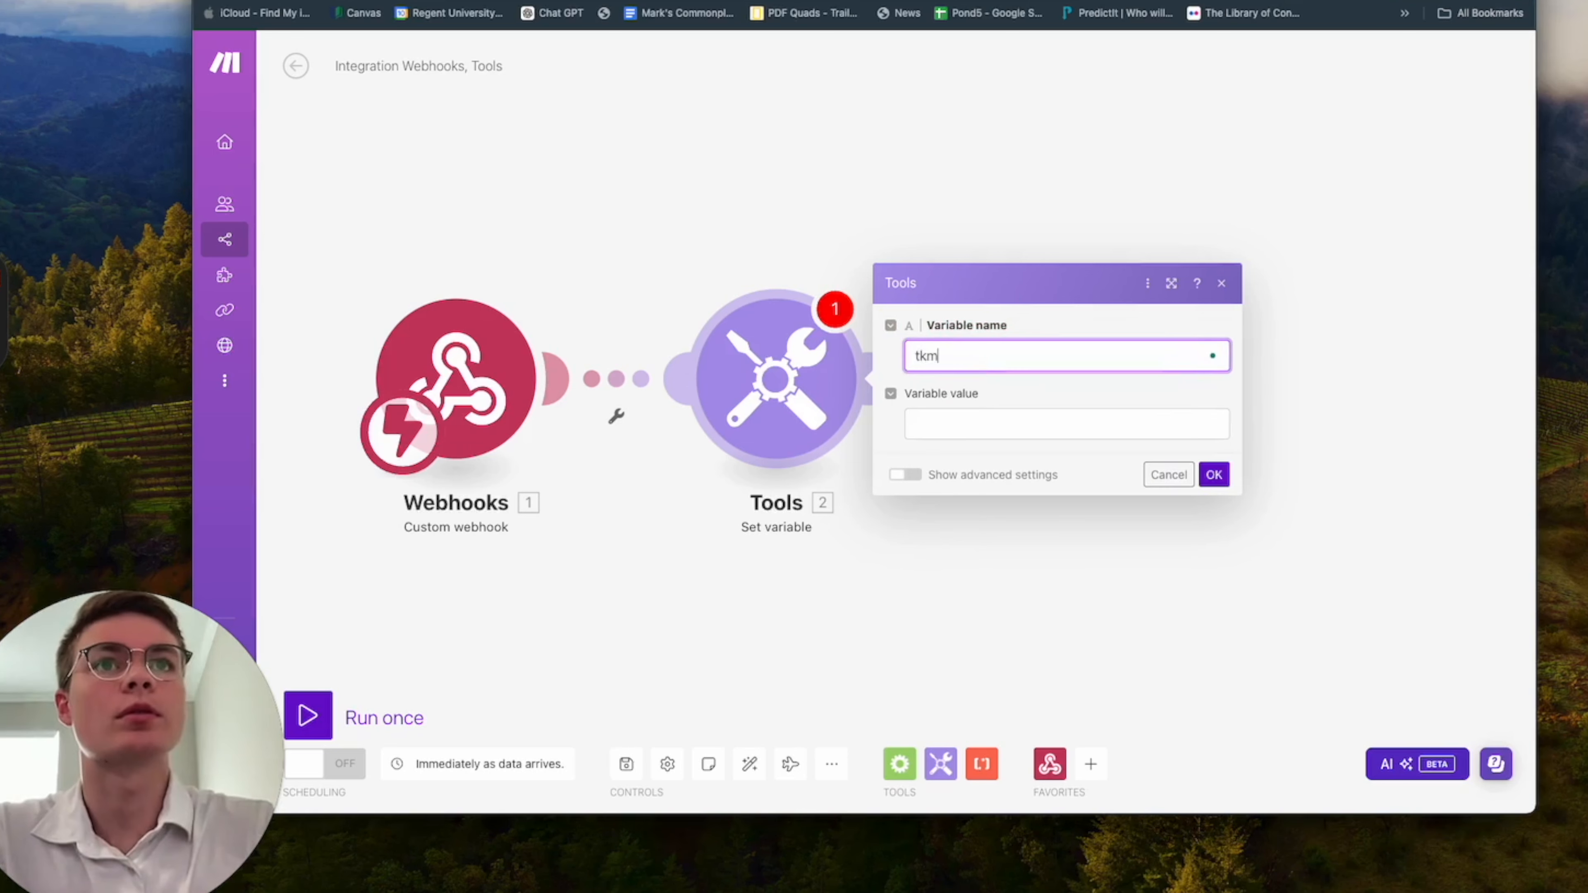
text(ime)
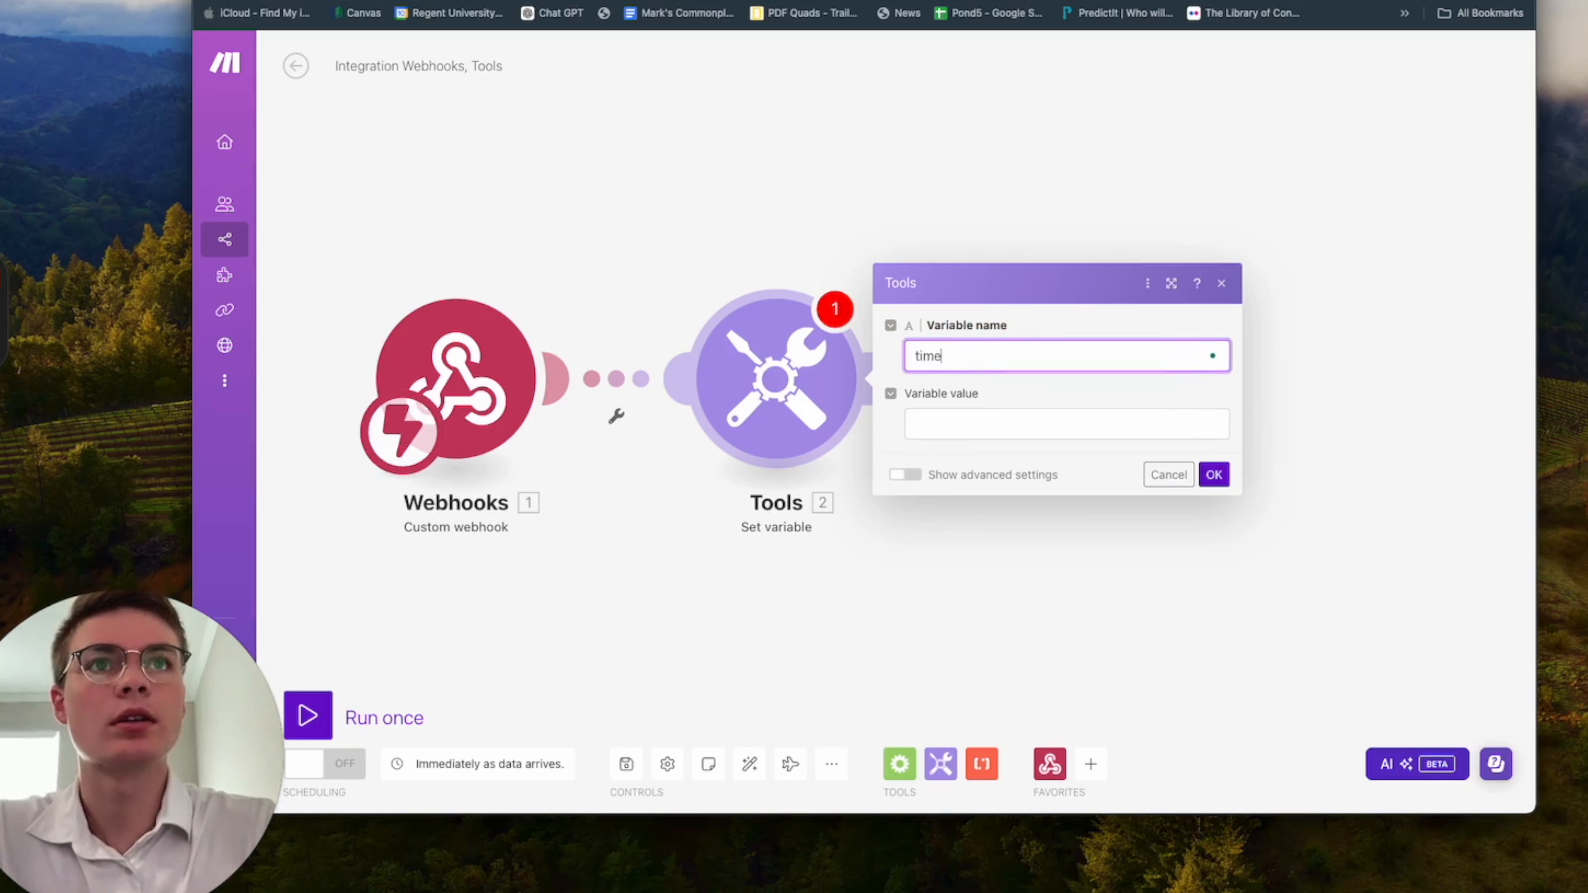
text(anddate)
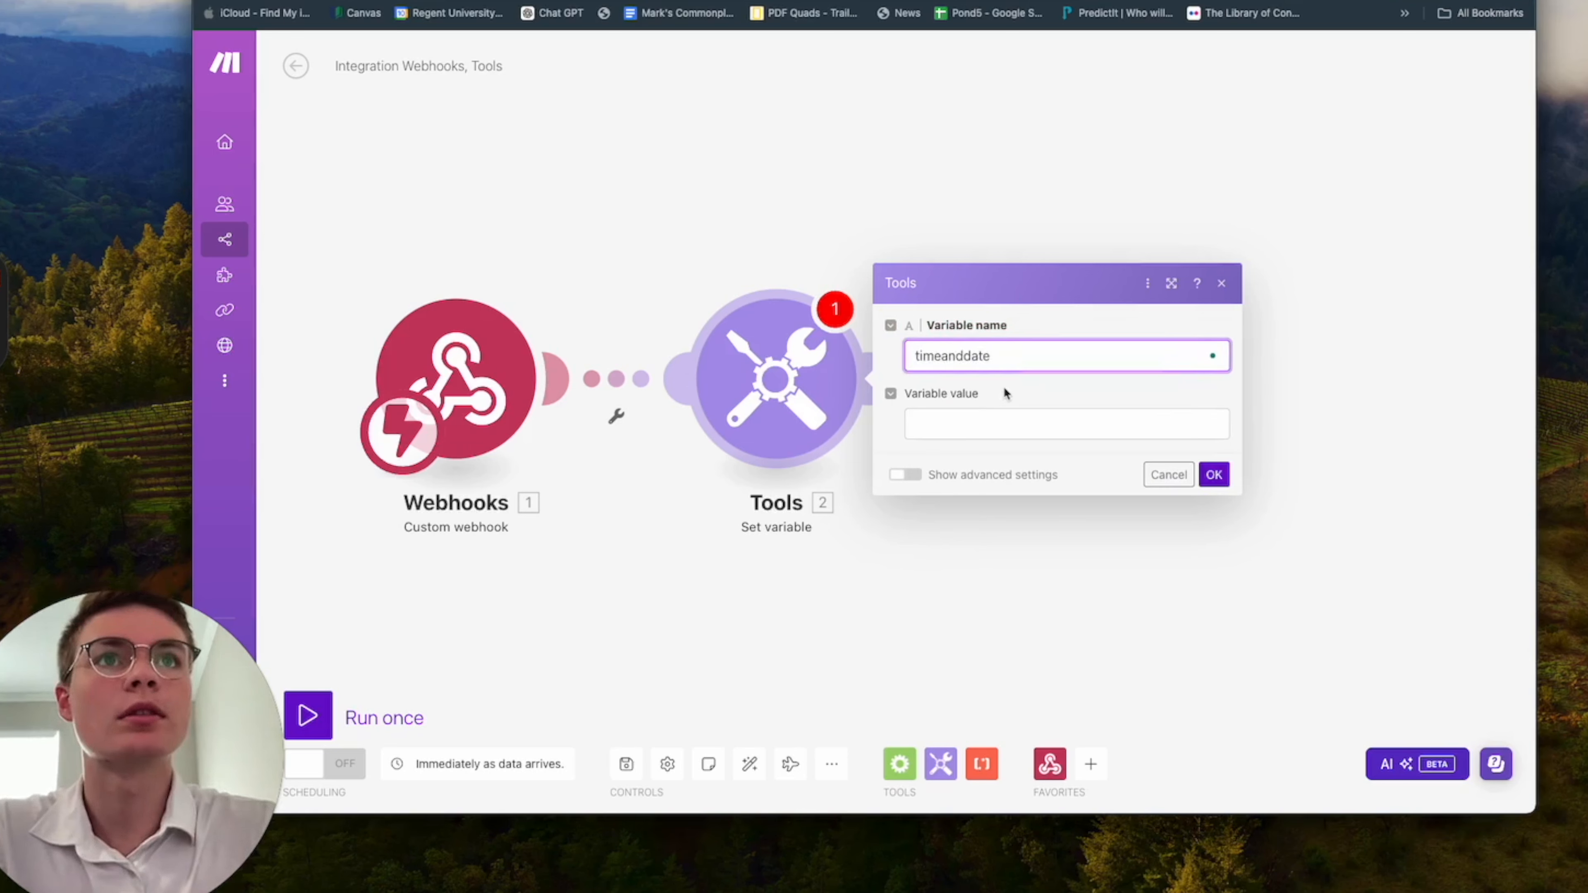
Start the variable value with the formatDate function applied to the now date variable.
click(988, 431)
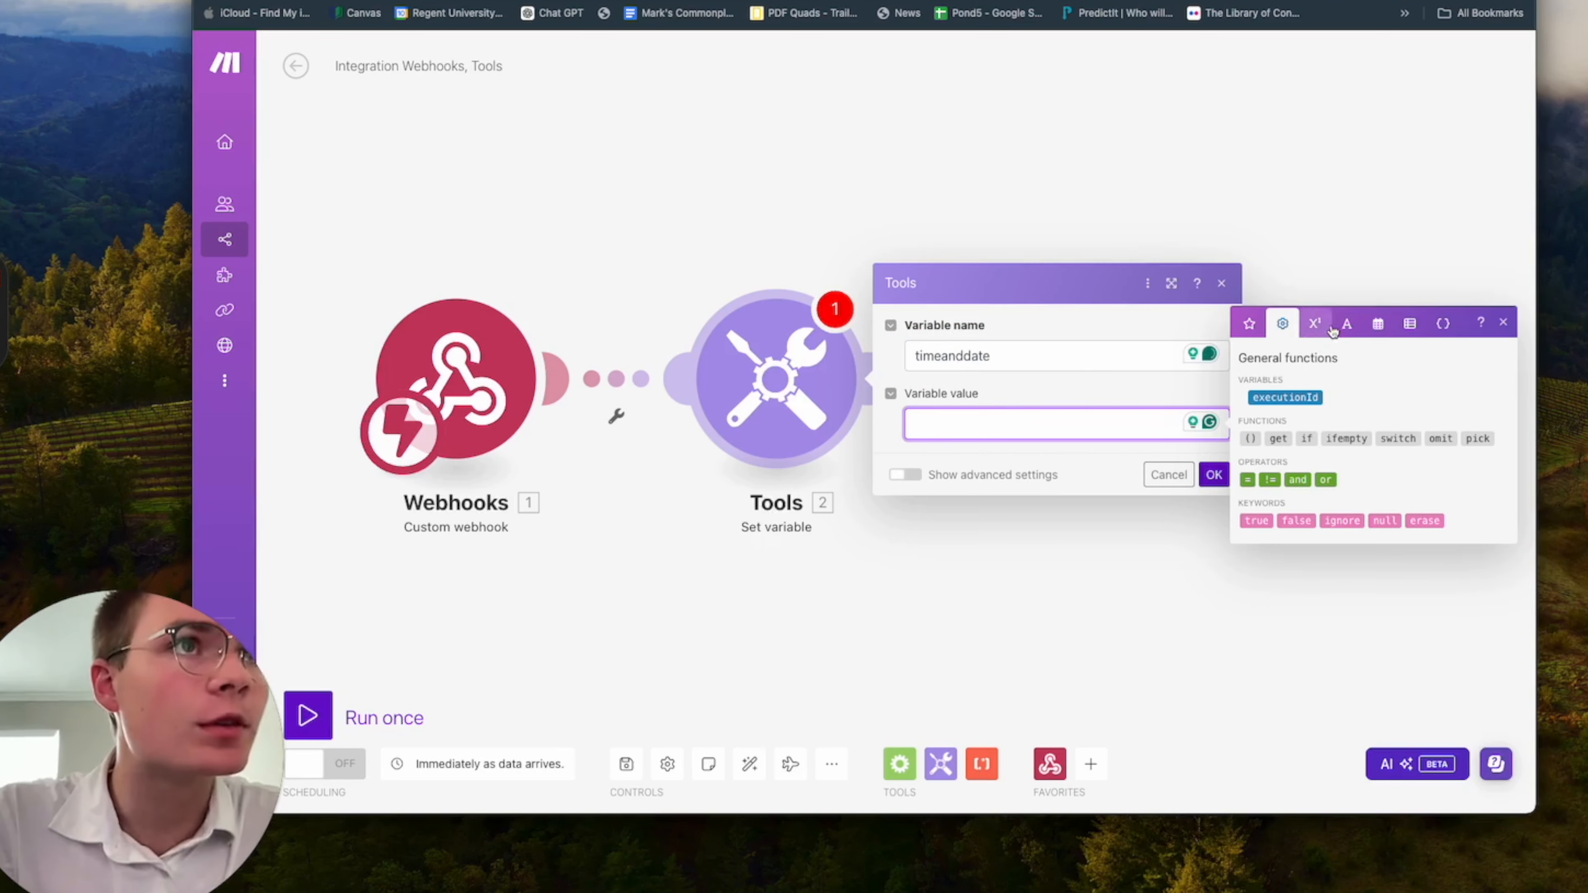
click(1372, 331)
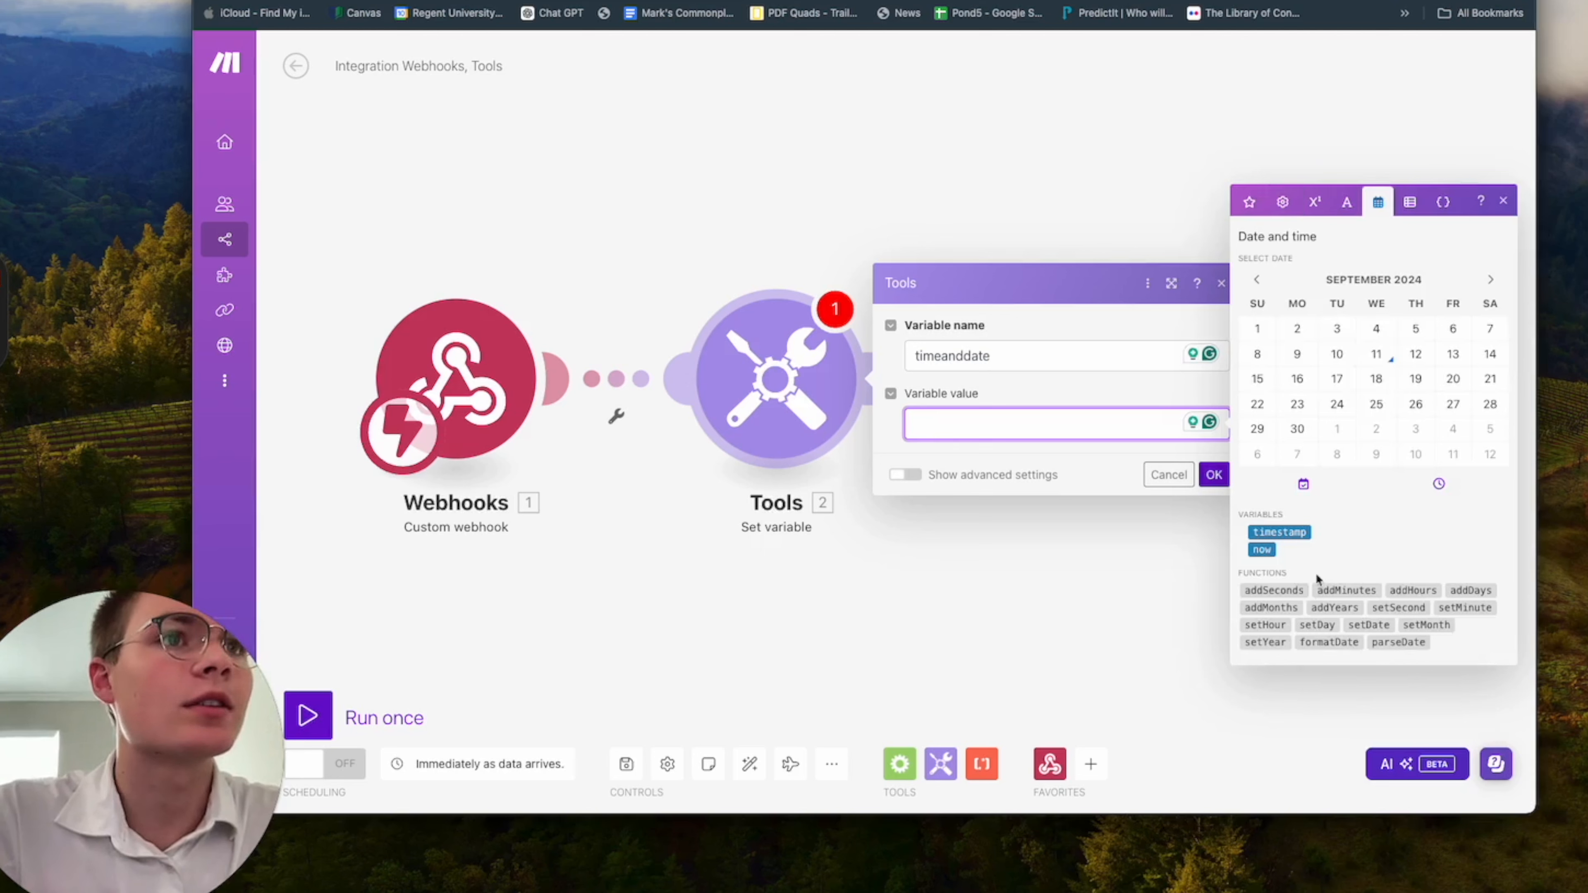
click(1262, 550)
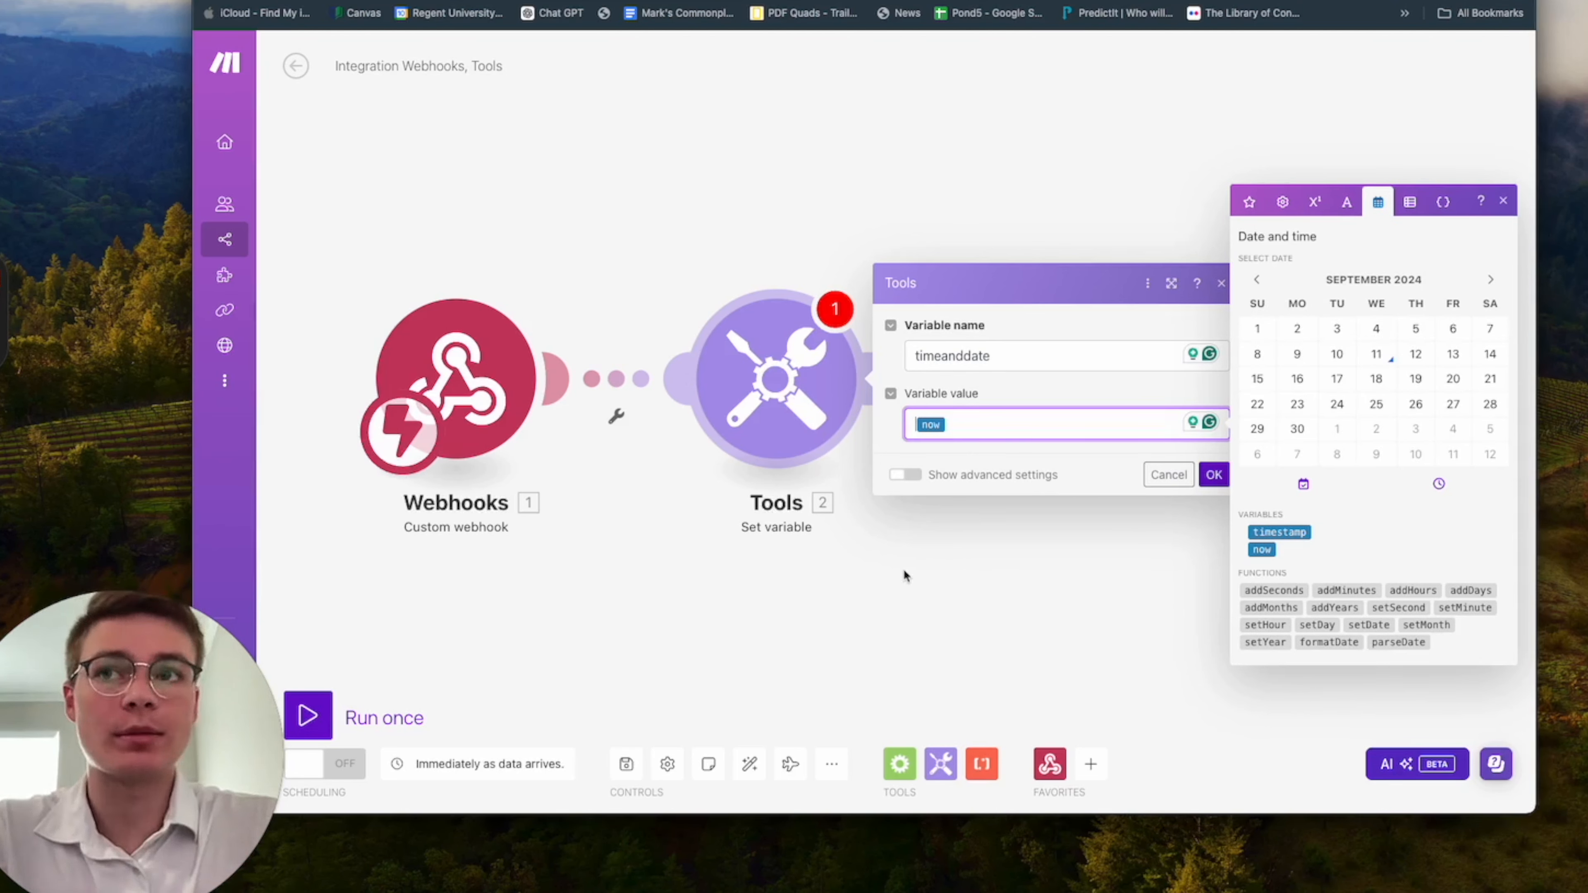
text(f)
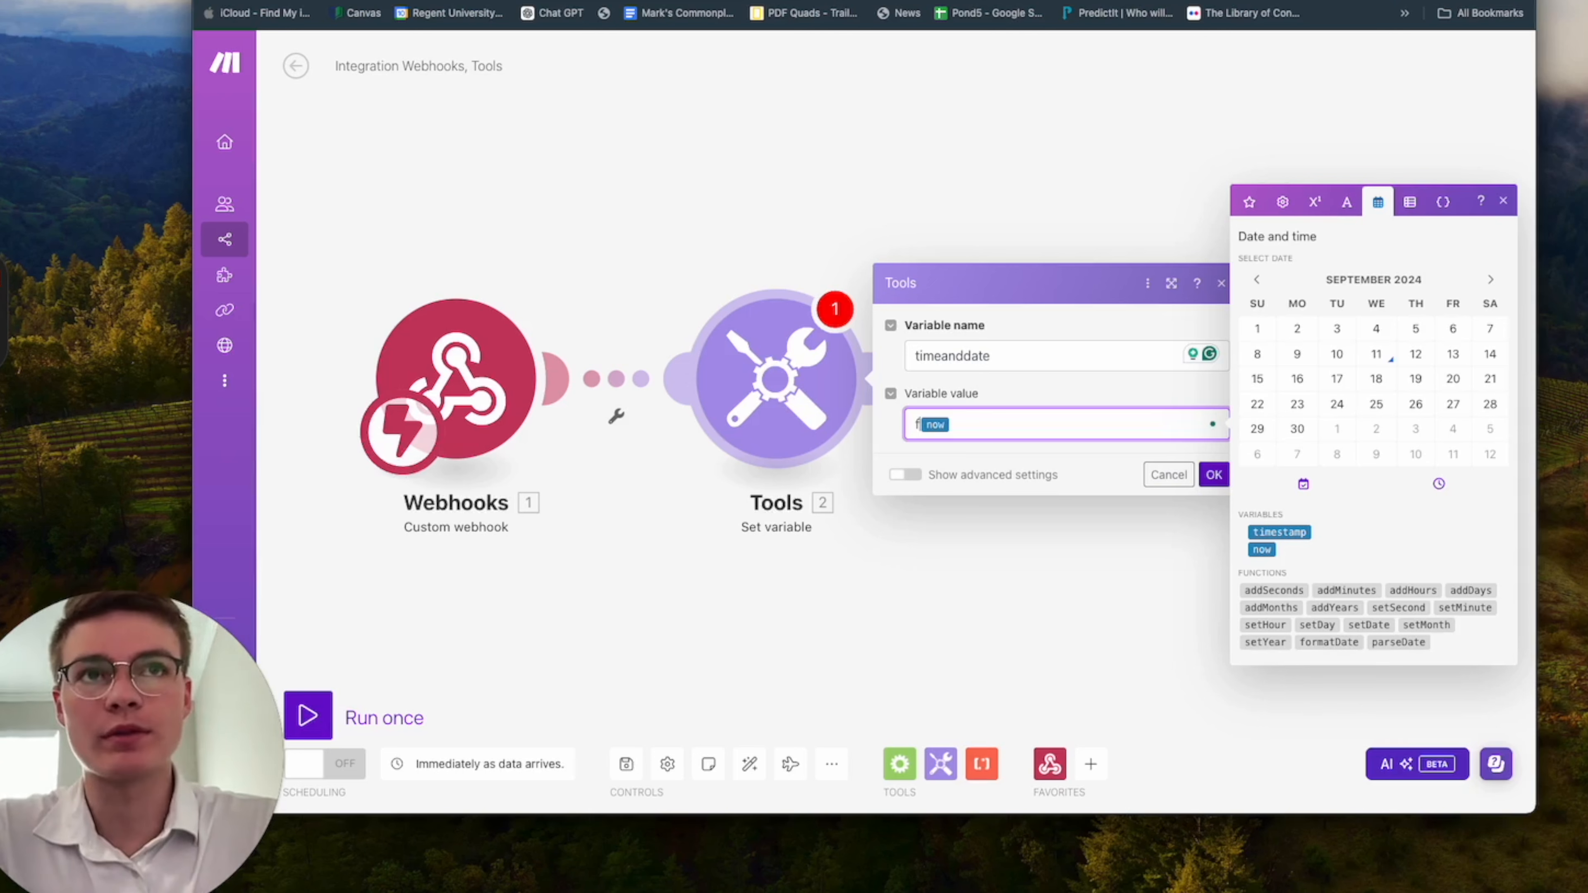
text(ormatDate)
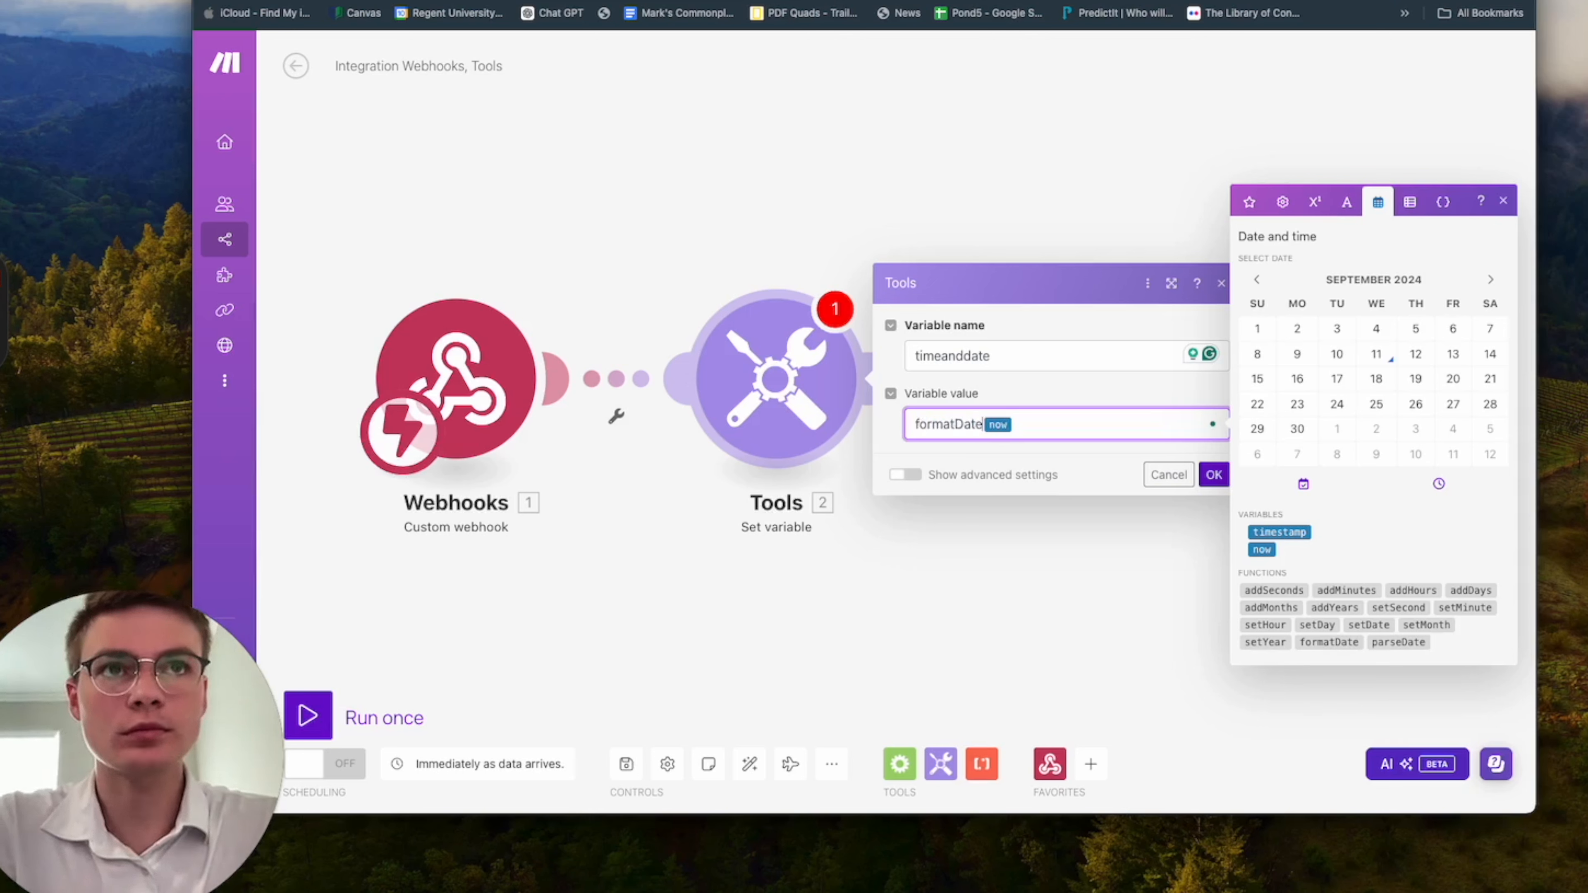
text(()
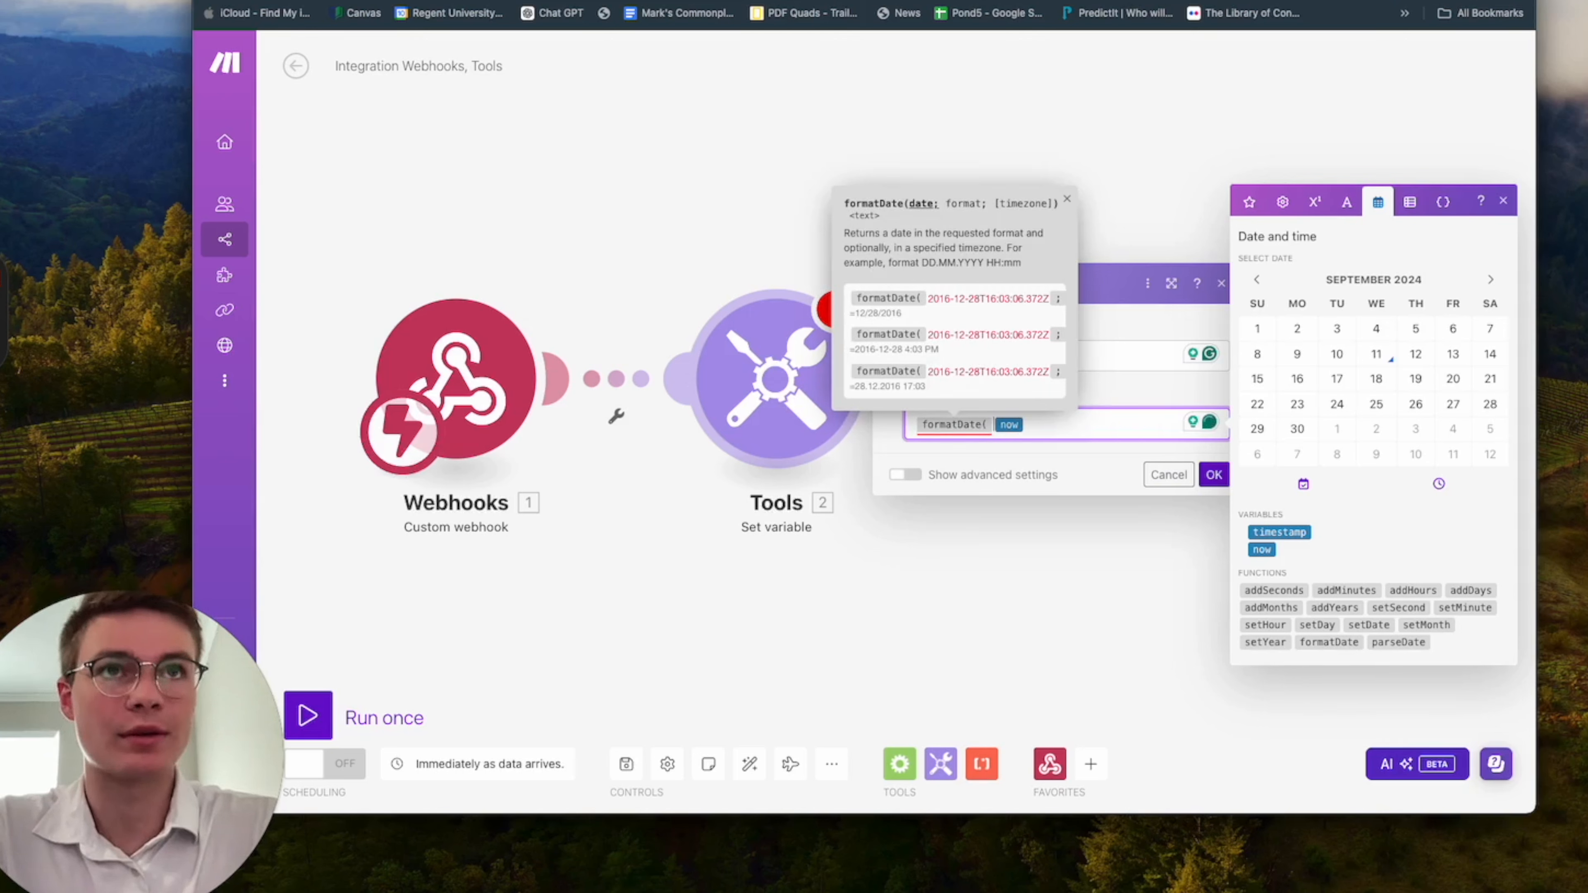
Enter YYYY:MM-DD hh:mm A as the format argument of formatDate, following the now variable.
scroll(933, 345, right, 1)
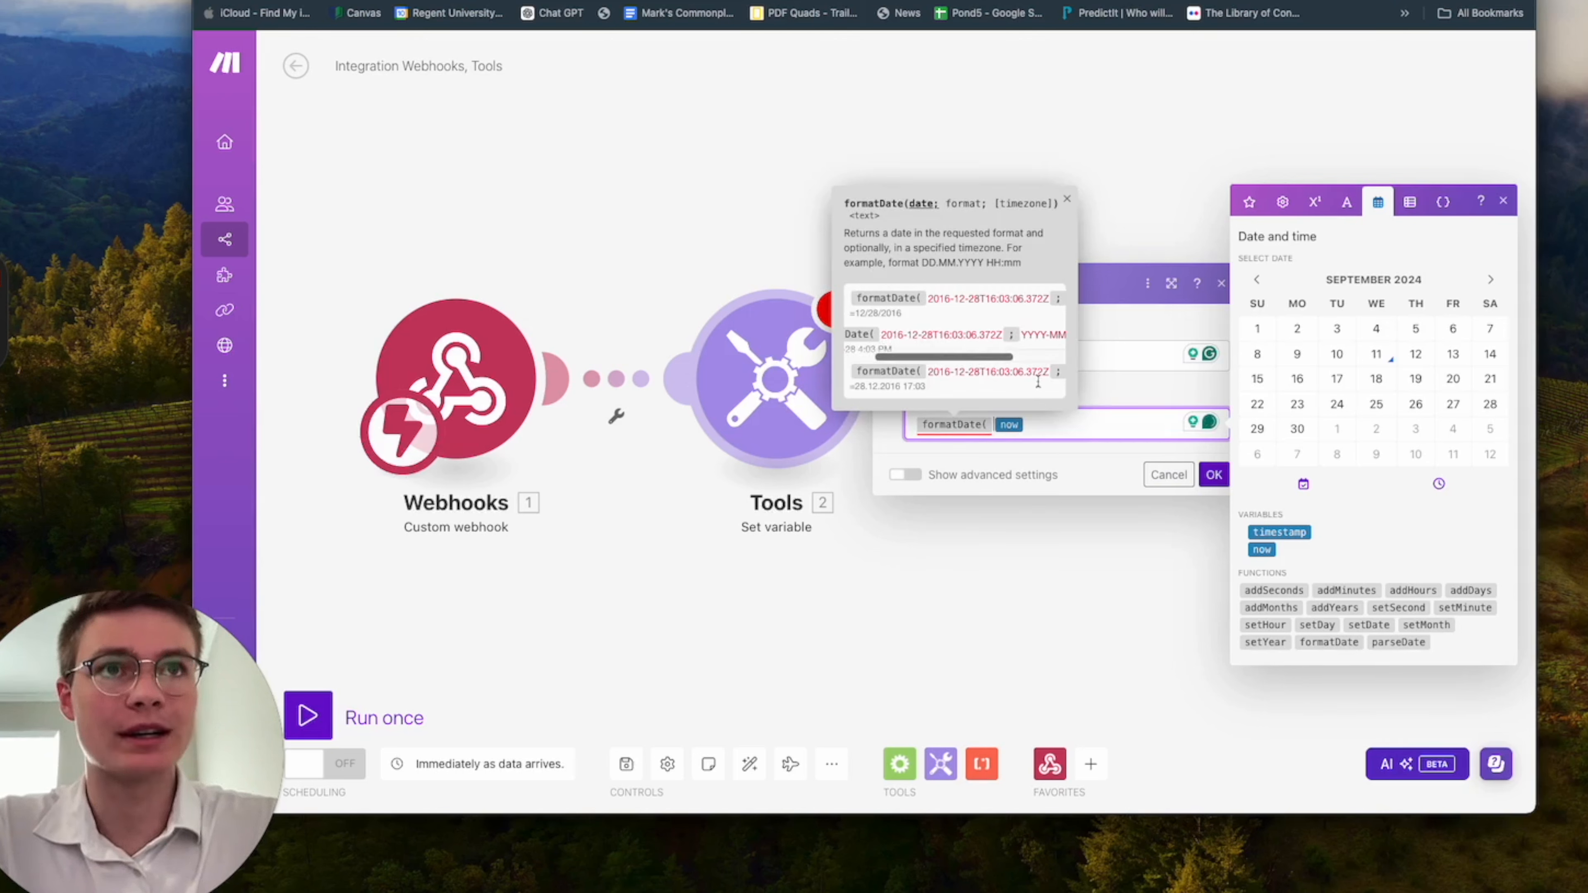
click(1037, 427)
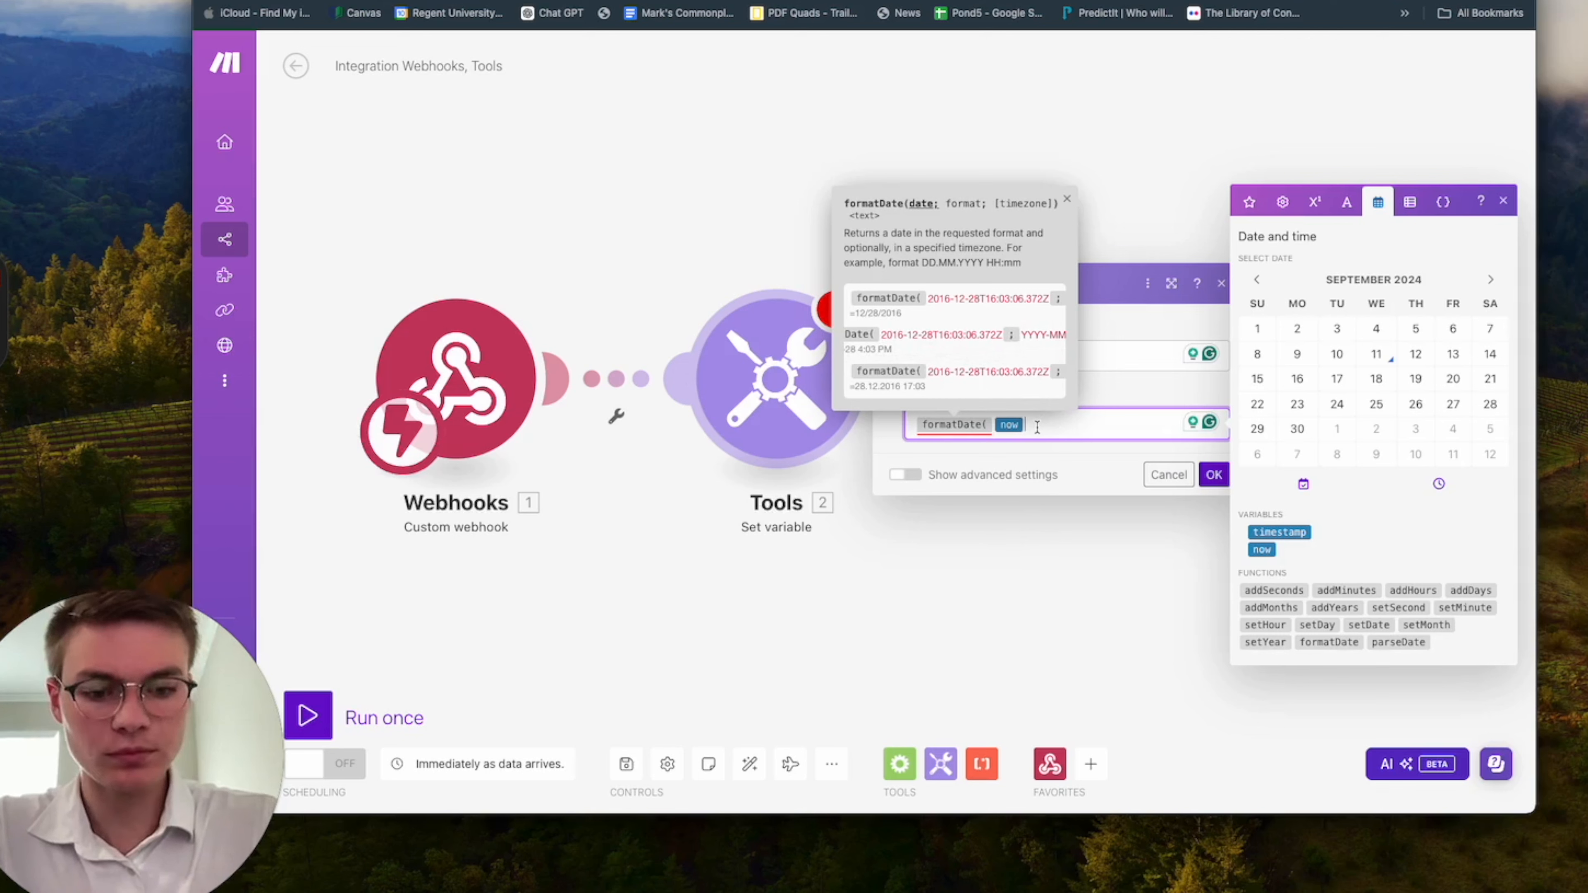
text(; )
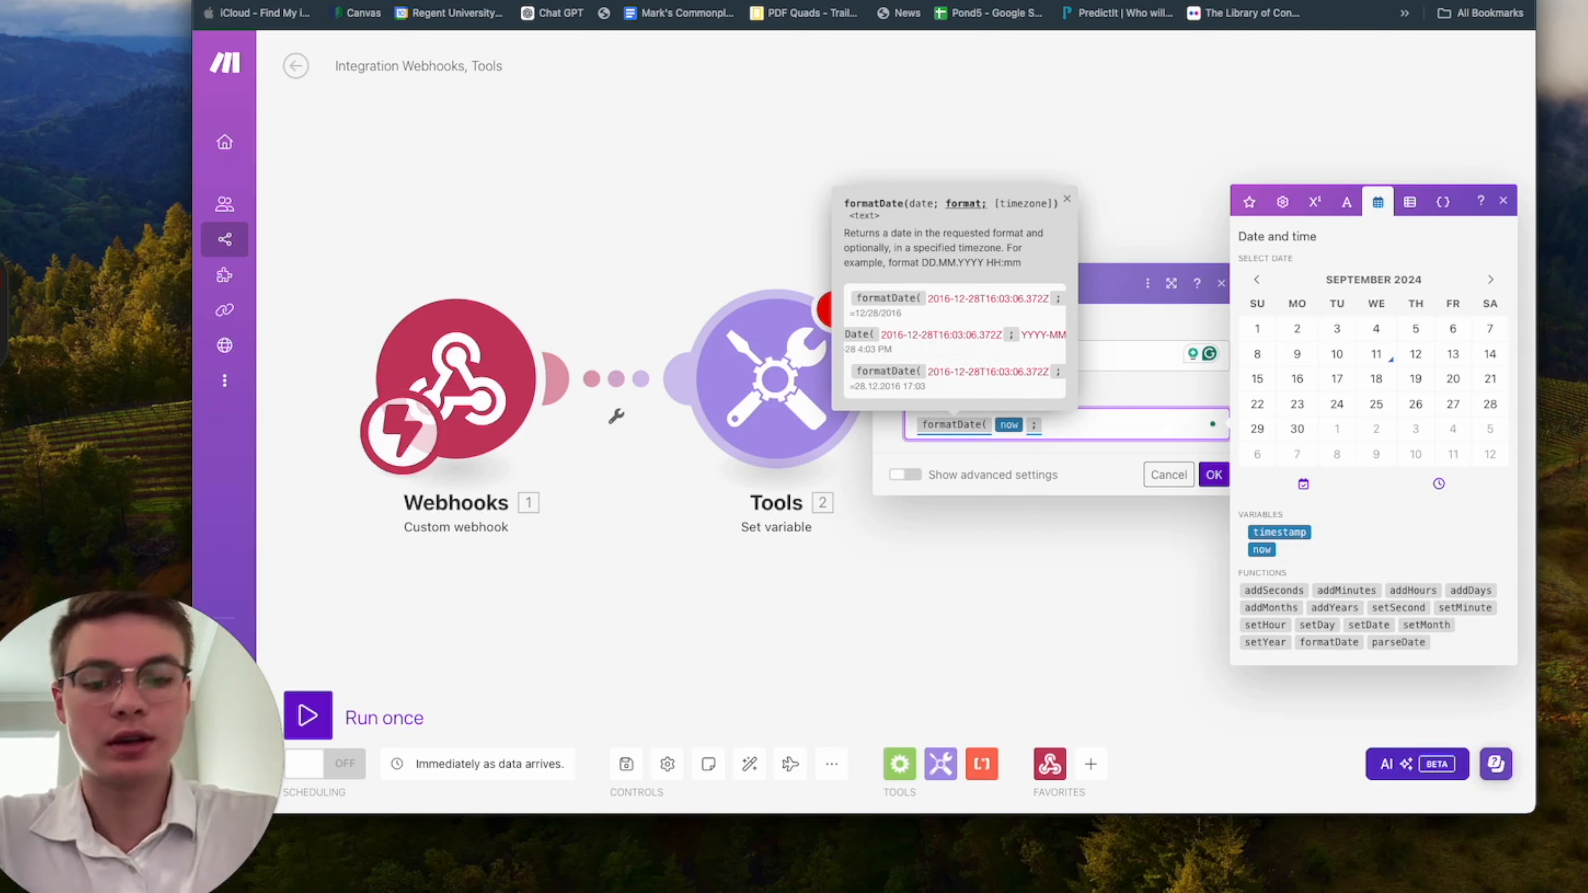
text(YYYY:MM-DD hh:)
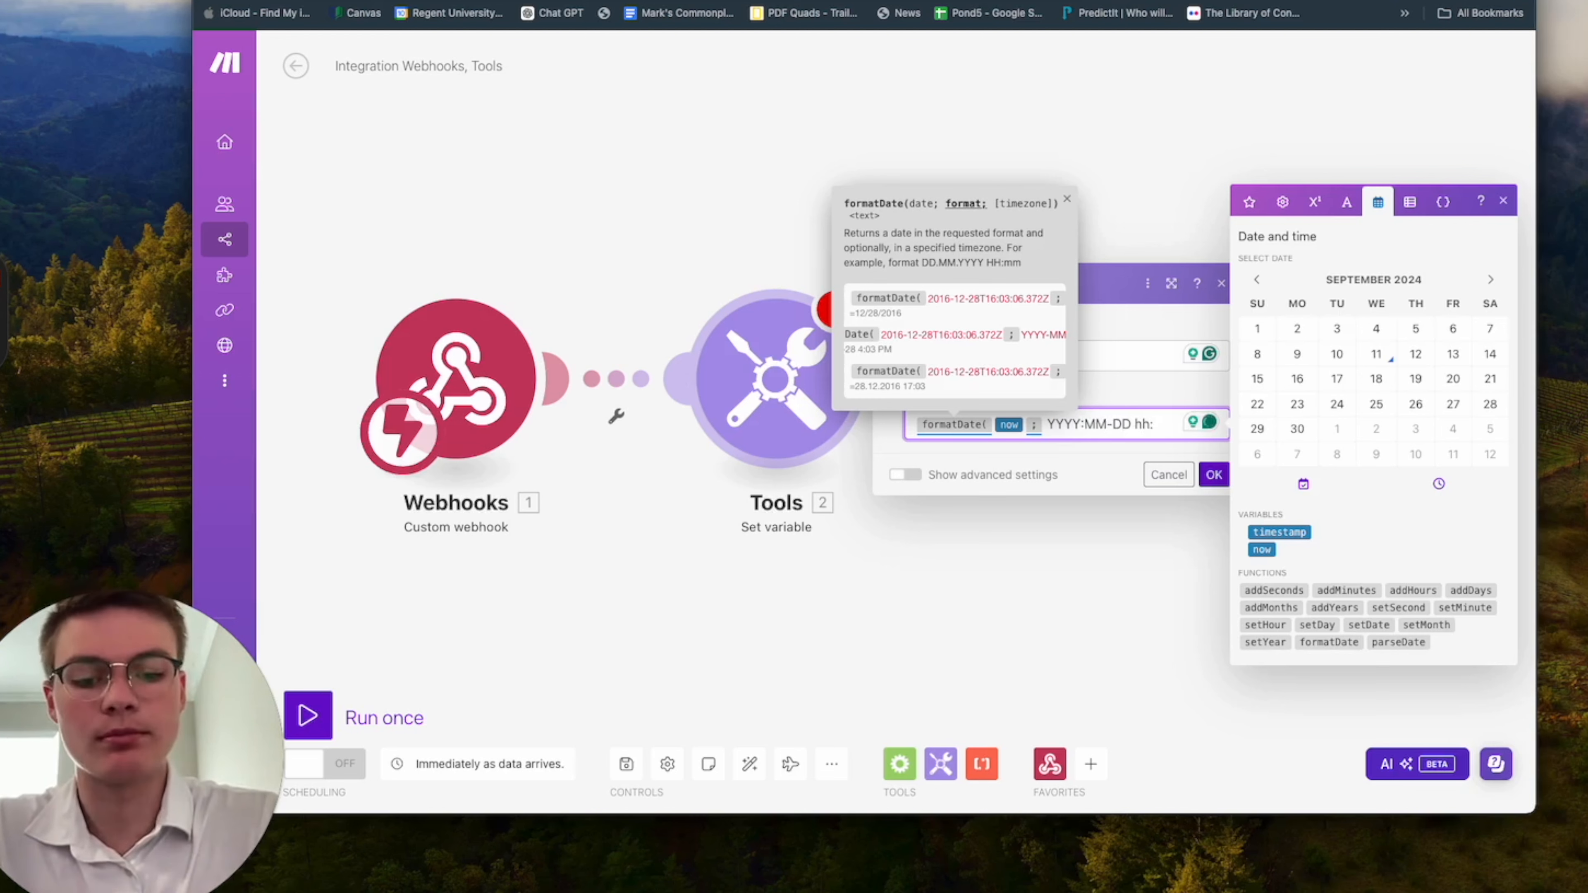
text(mm A)
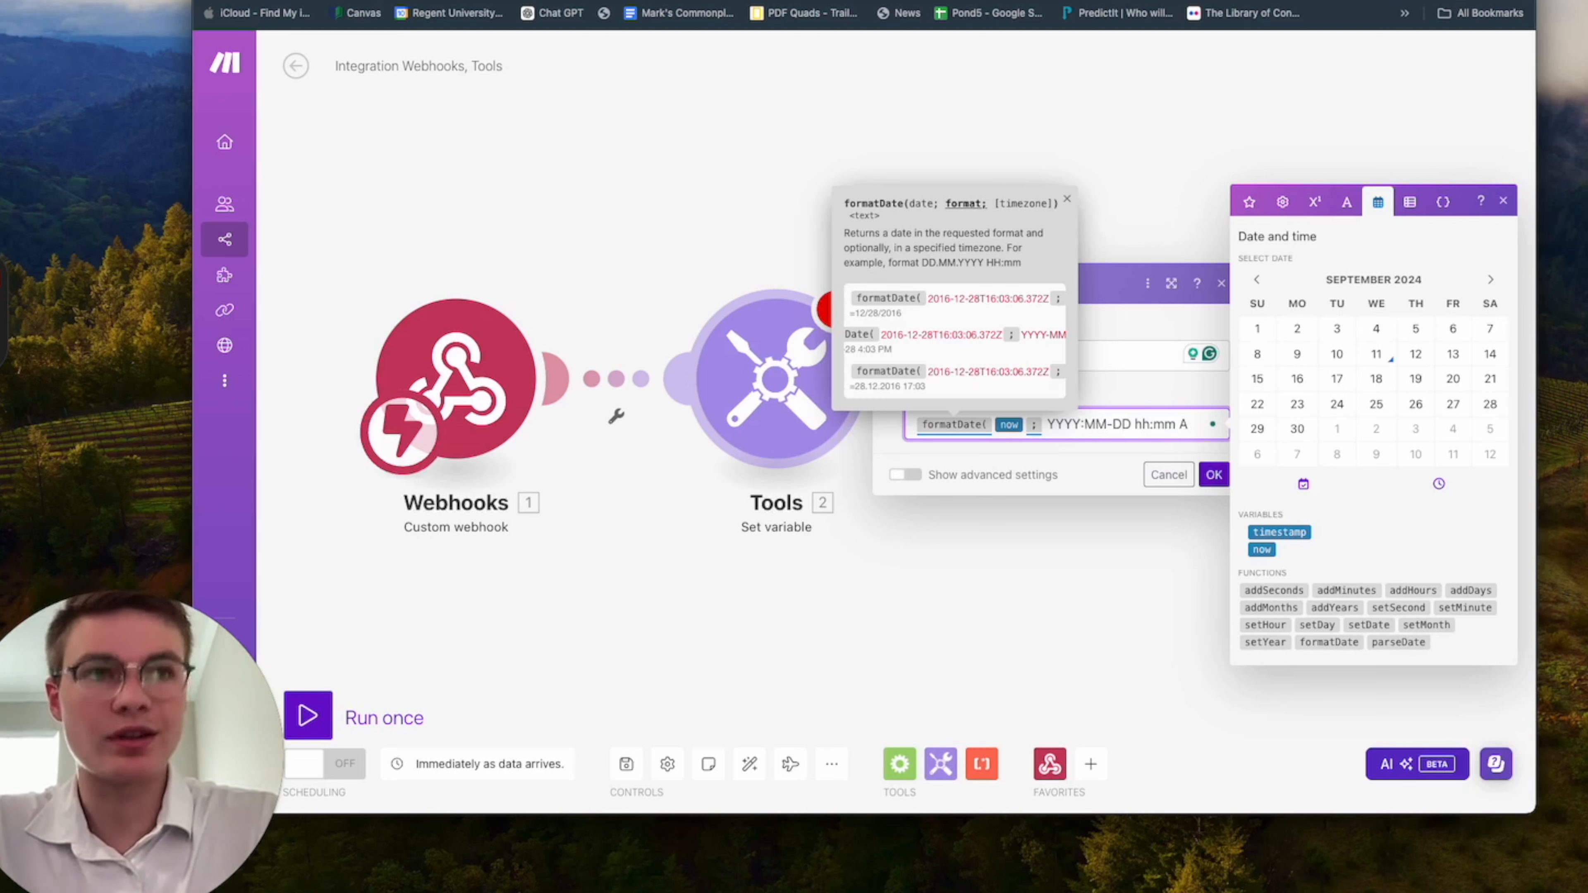
text(;)
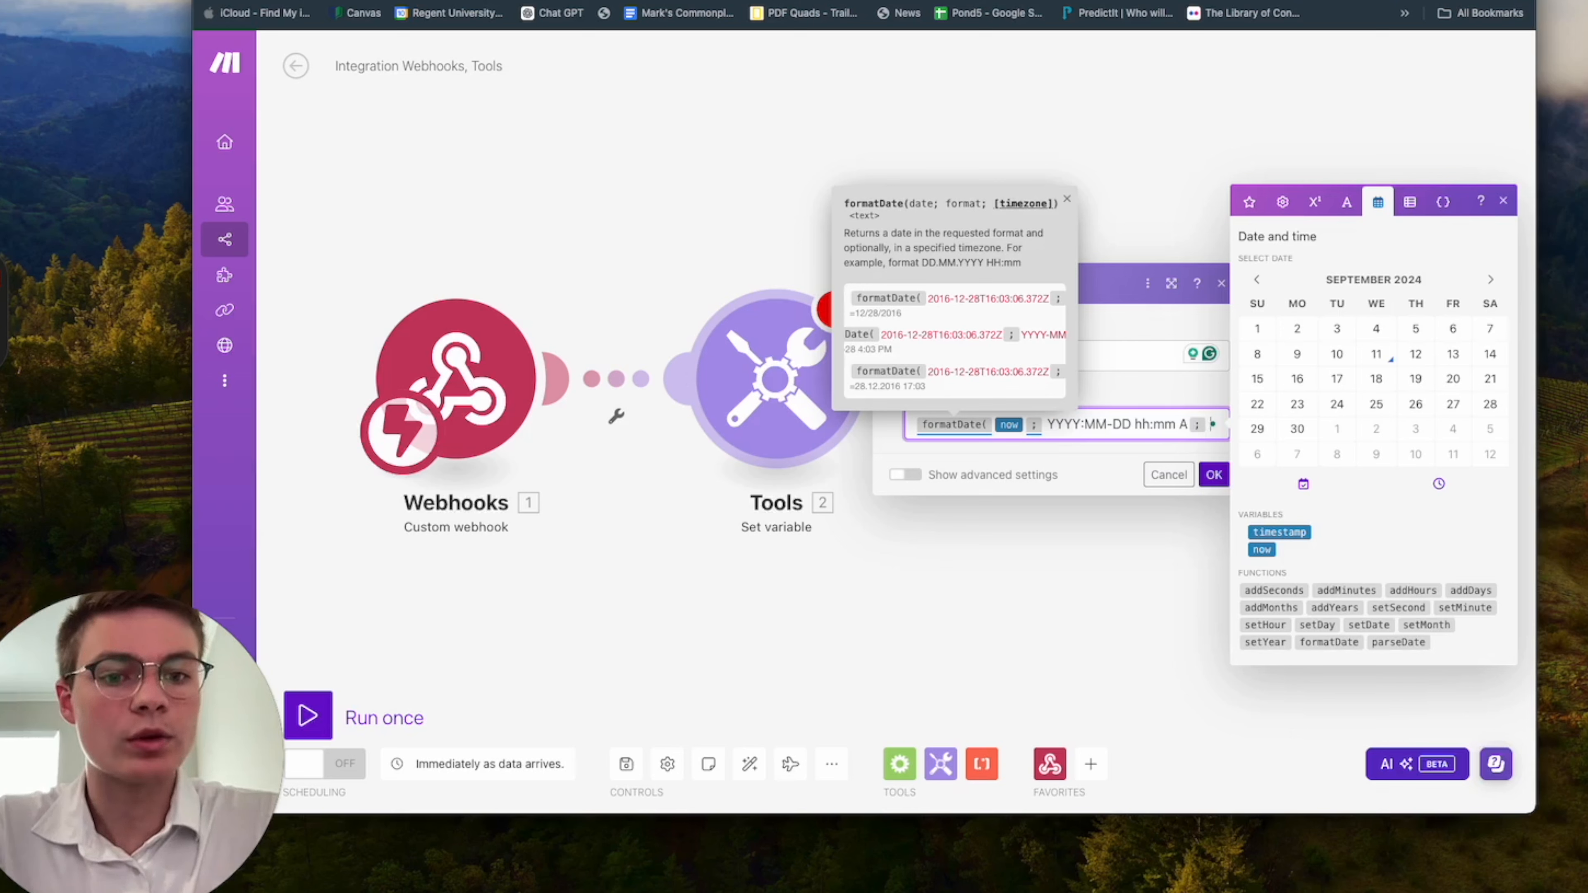
text(America)
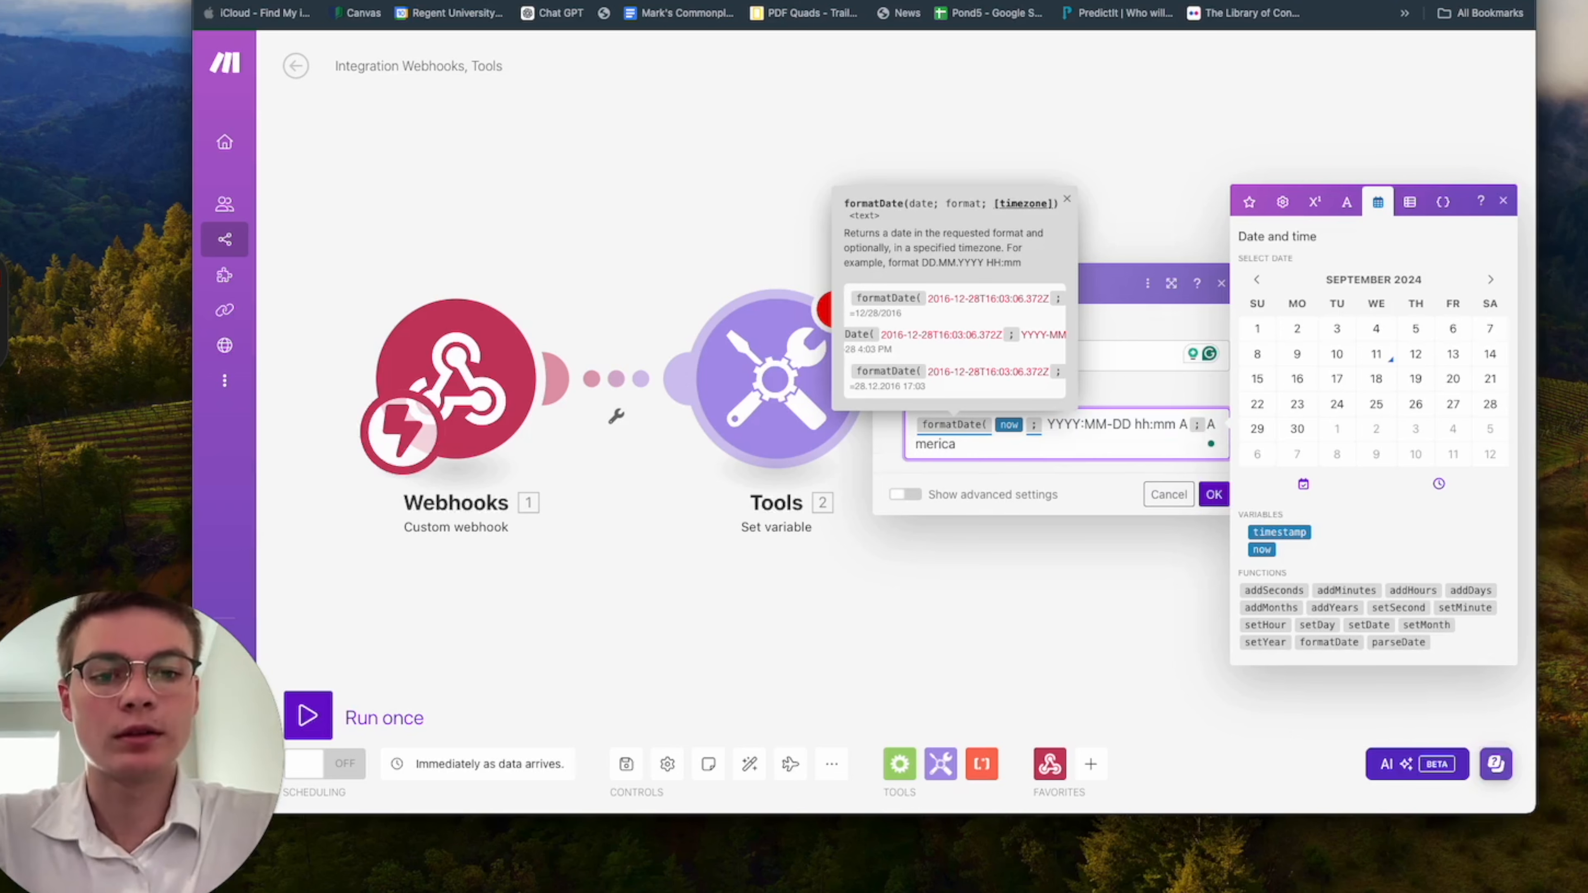
text(/Denver)
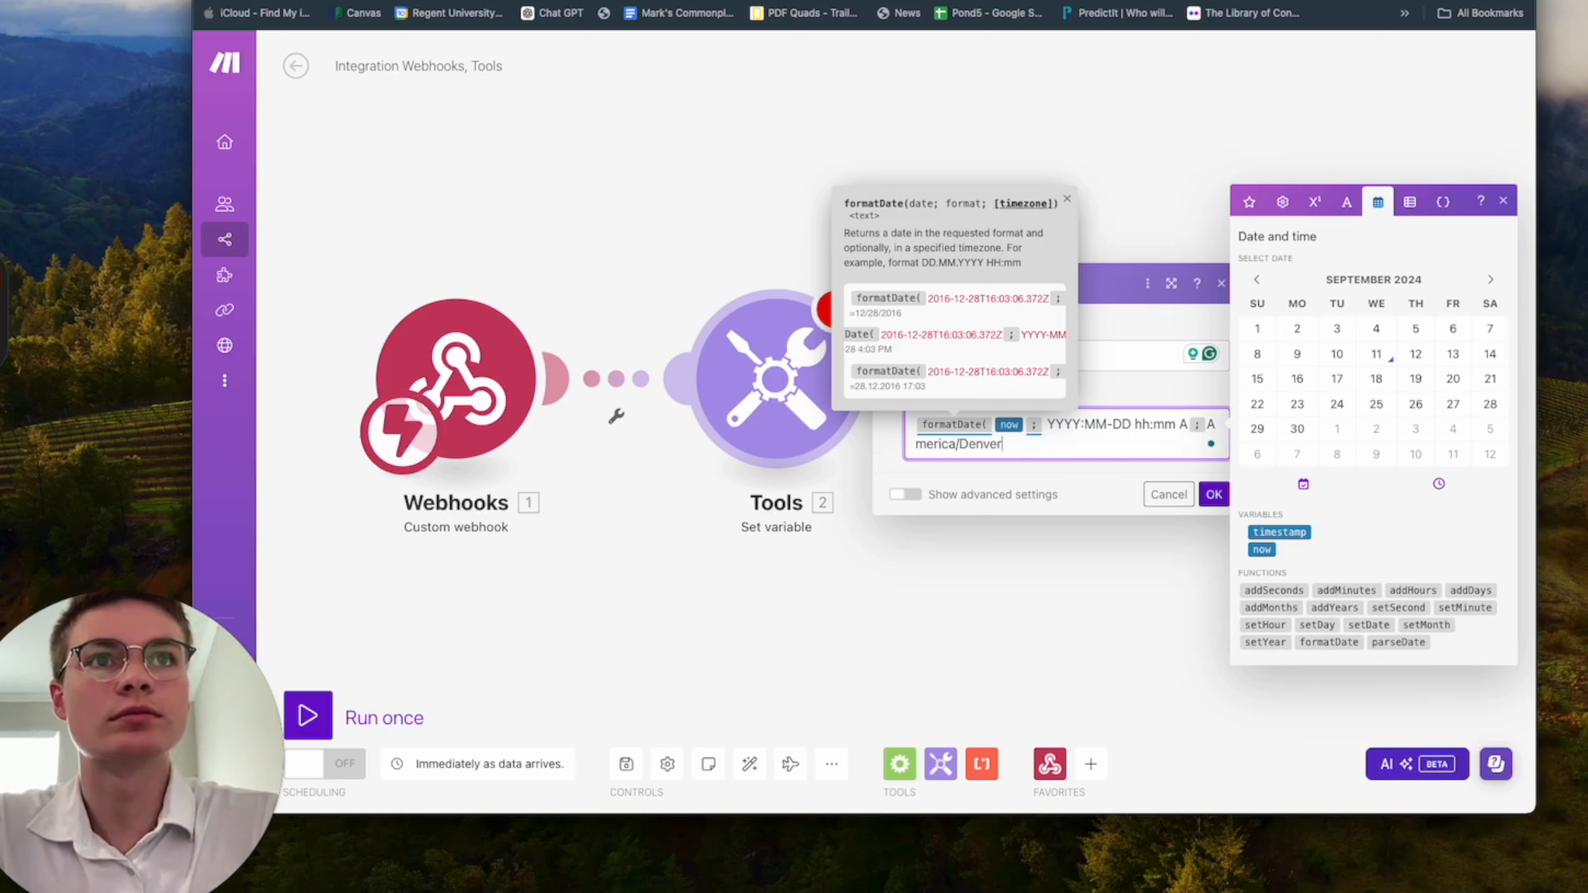
text())
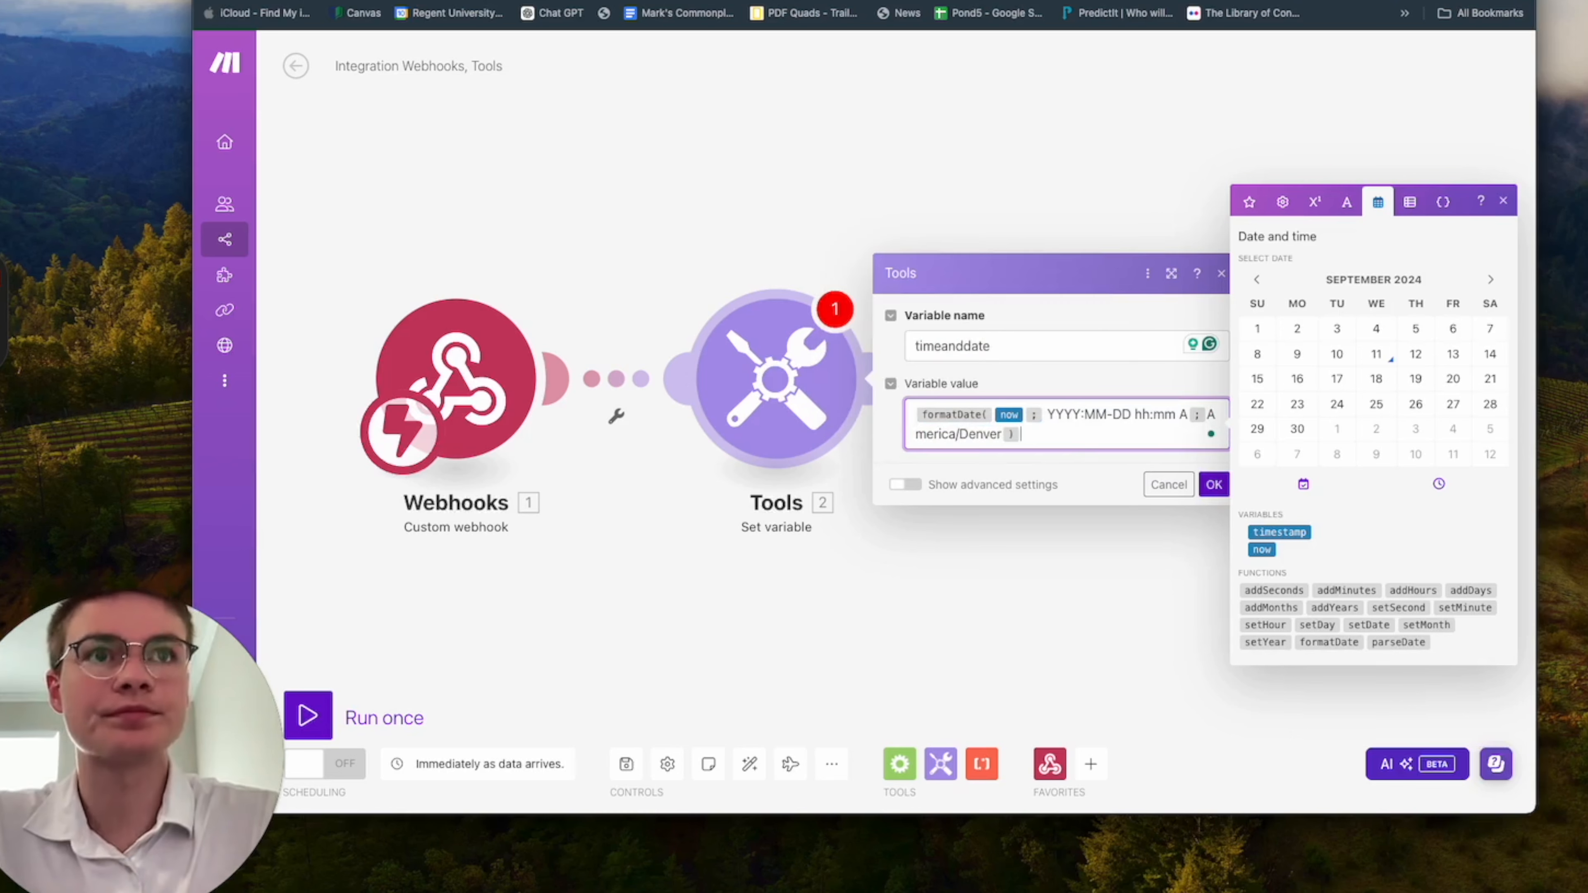
Add America/Denver as the formatDate timezone argument, close the function and save the Set variable module.
click(1503, 201)
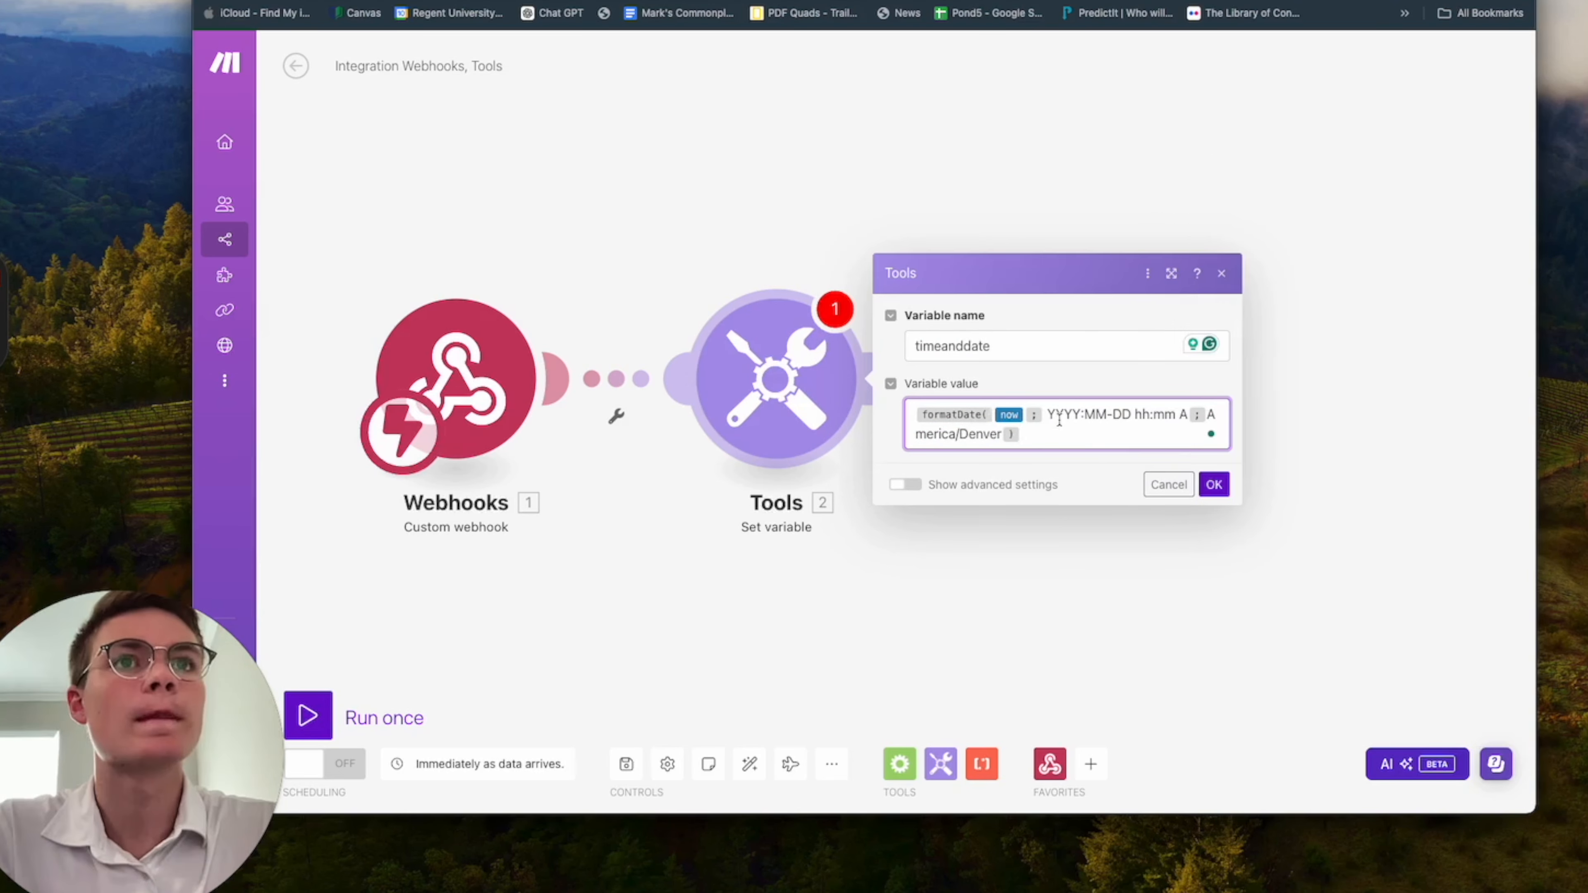
click(1214, 486)
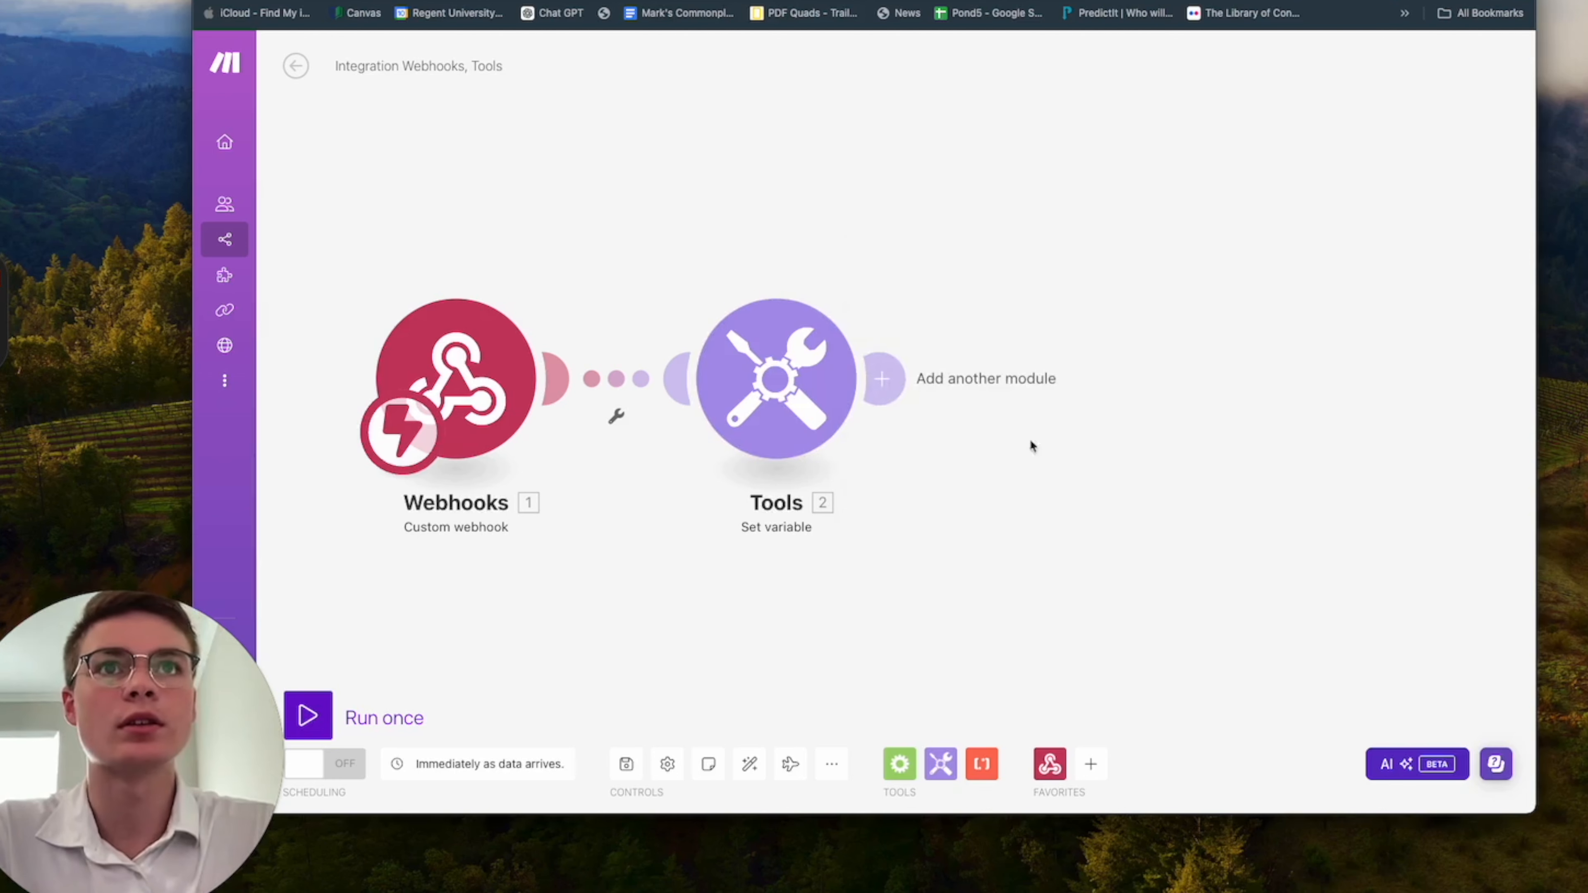
Add another module after the Tools Set variable module.
click(886, 382)
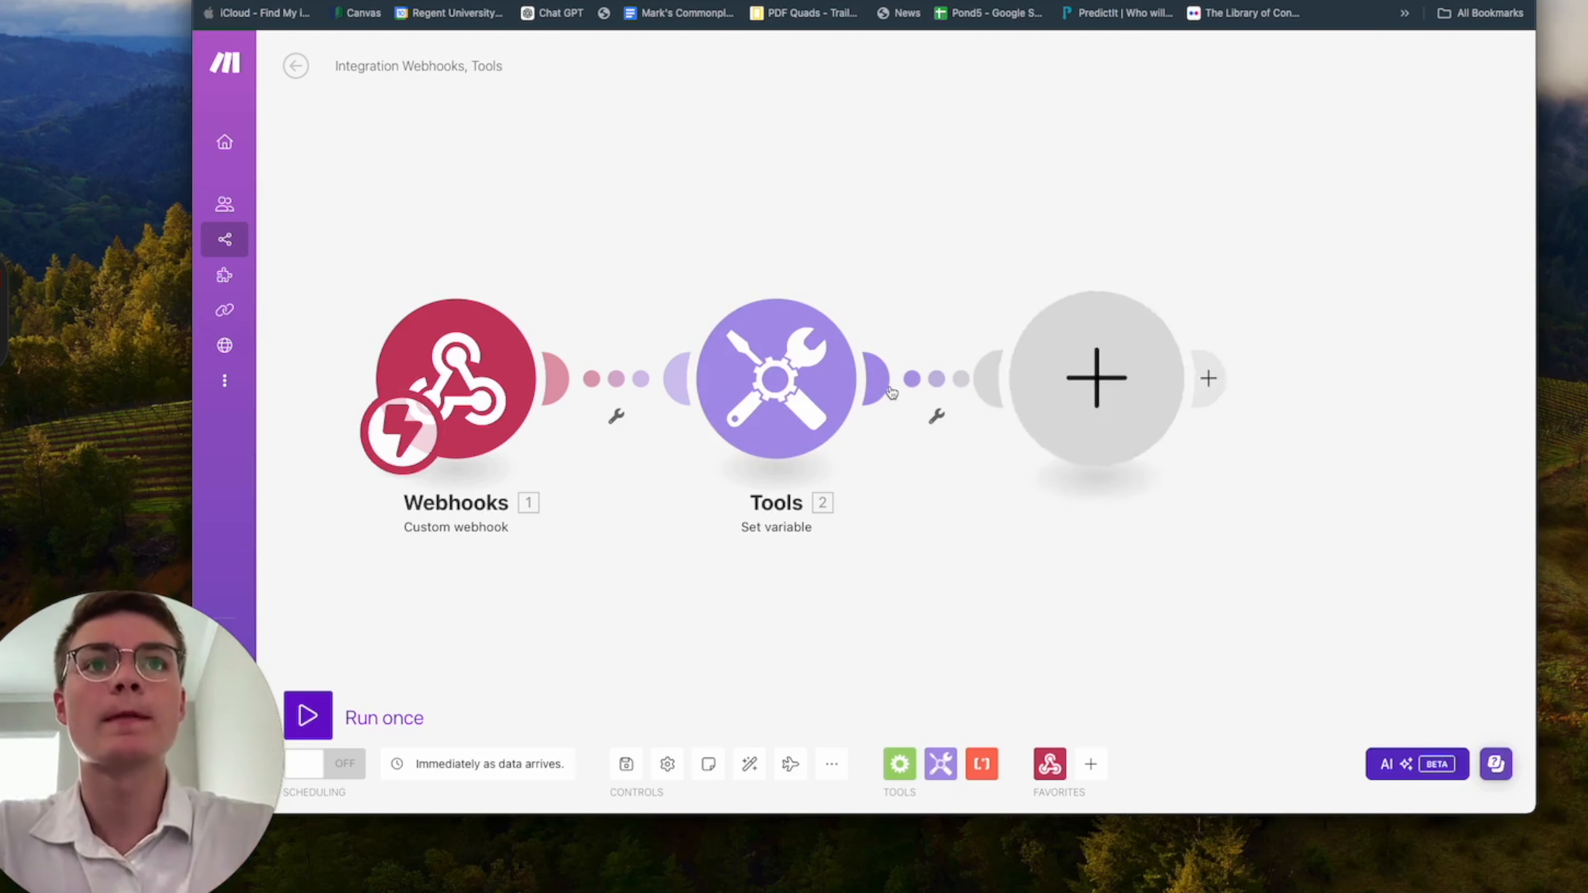
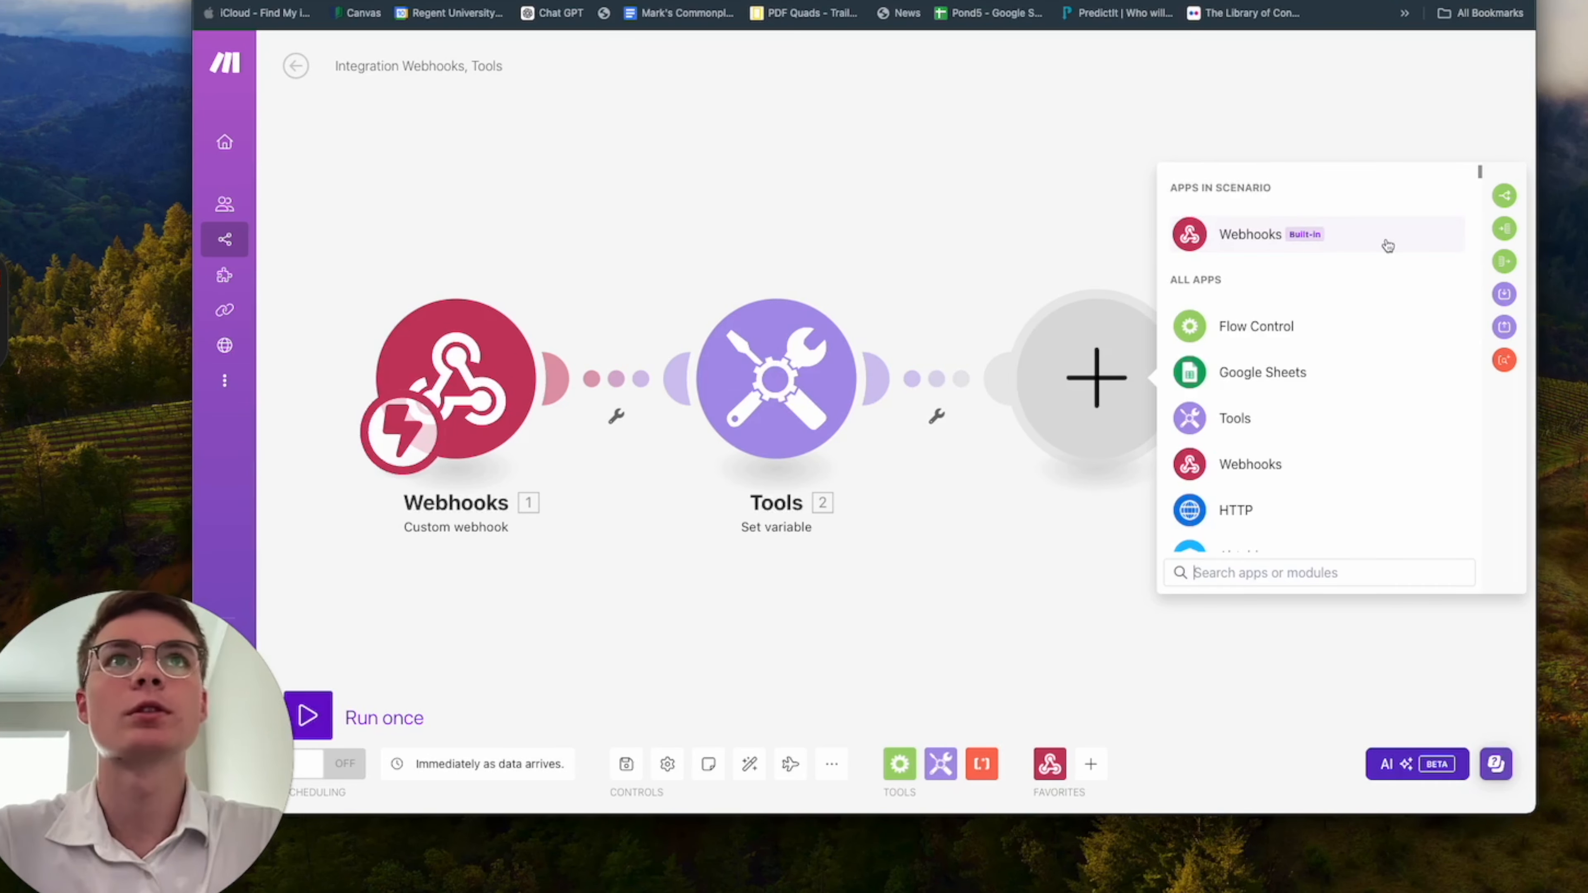
Enlarge the browser window and add a Webhook response module after the Tools Set variable module.
drag(1530, 811, 1587, 874)
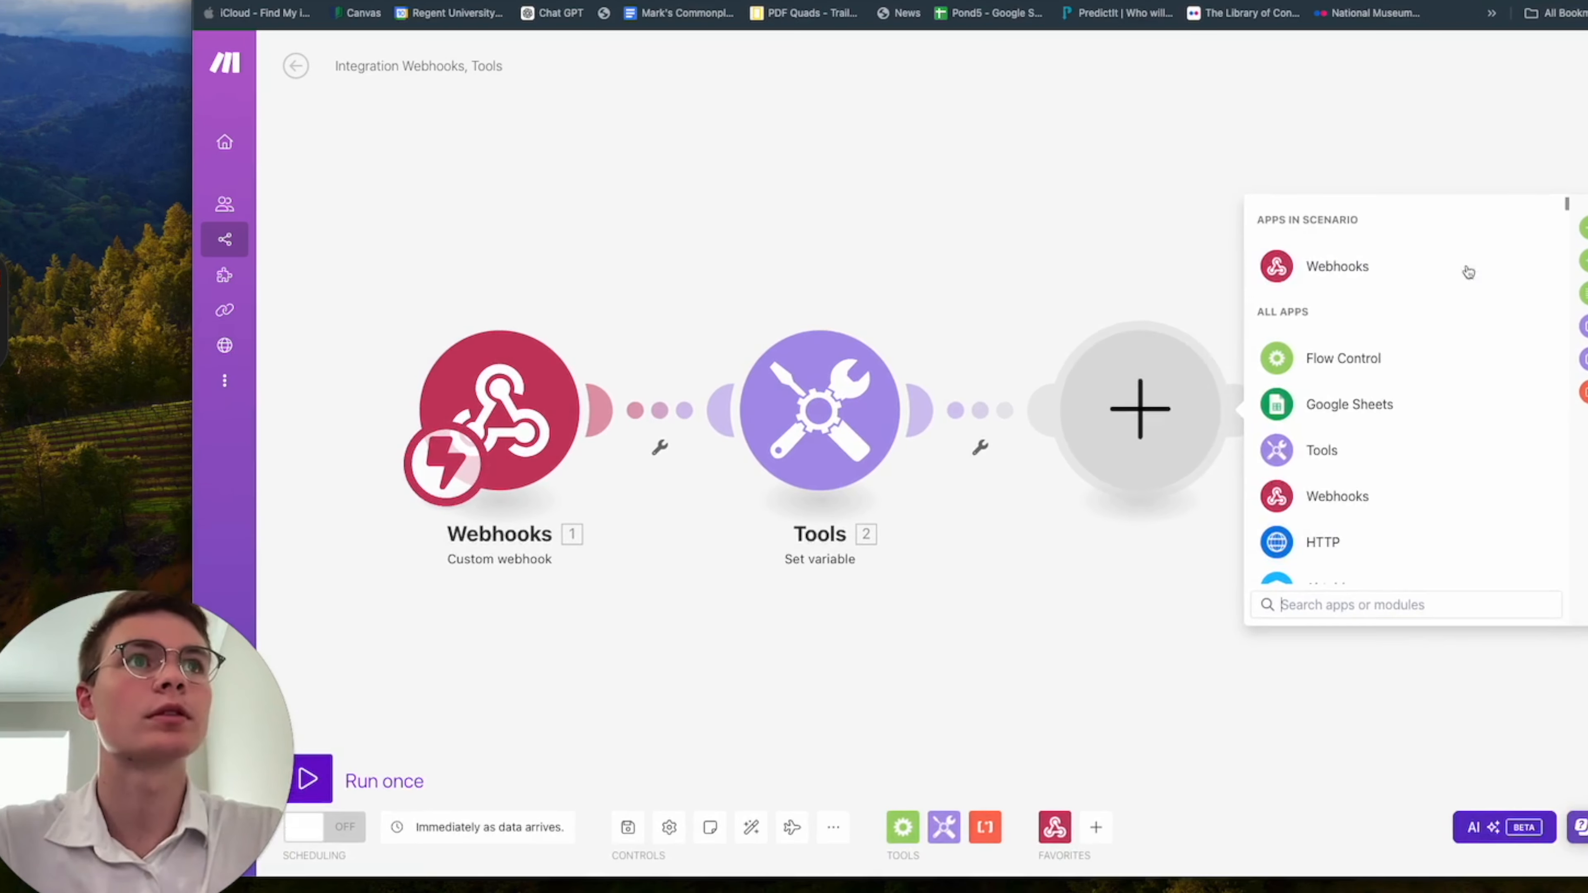
click(1435, 265)
click(1427, 361)
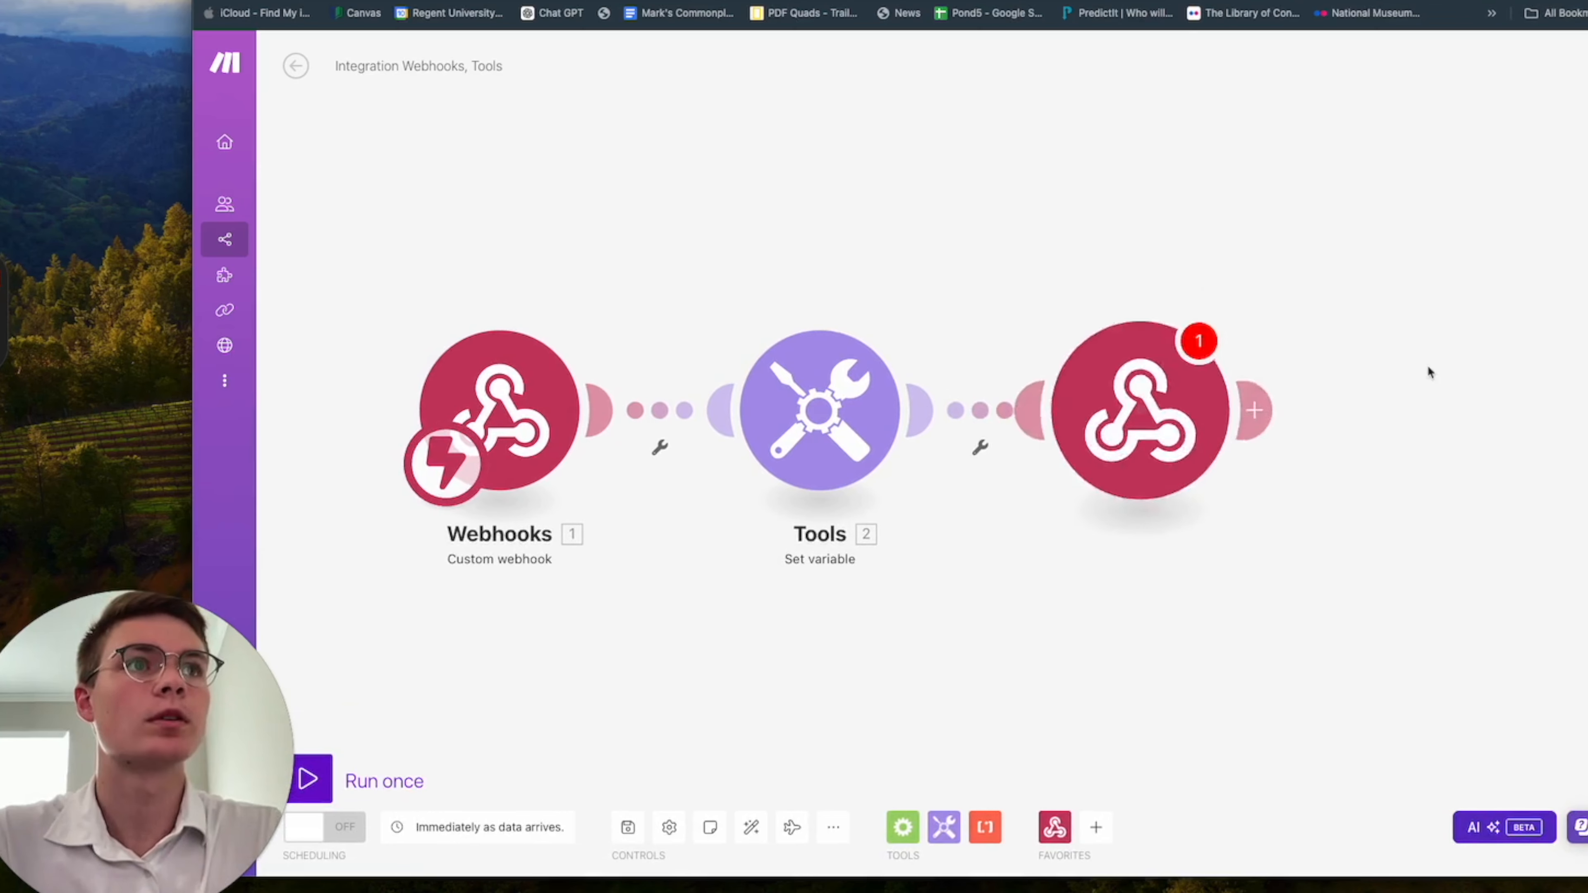
click(1380, 373)
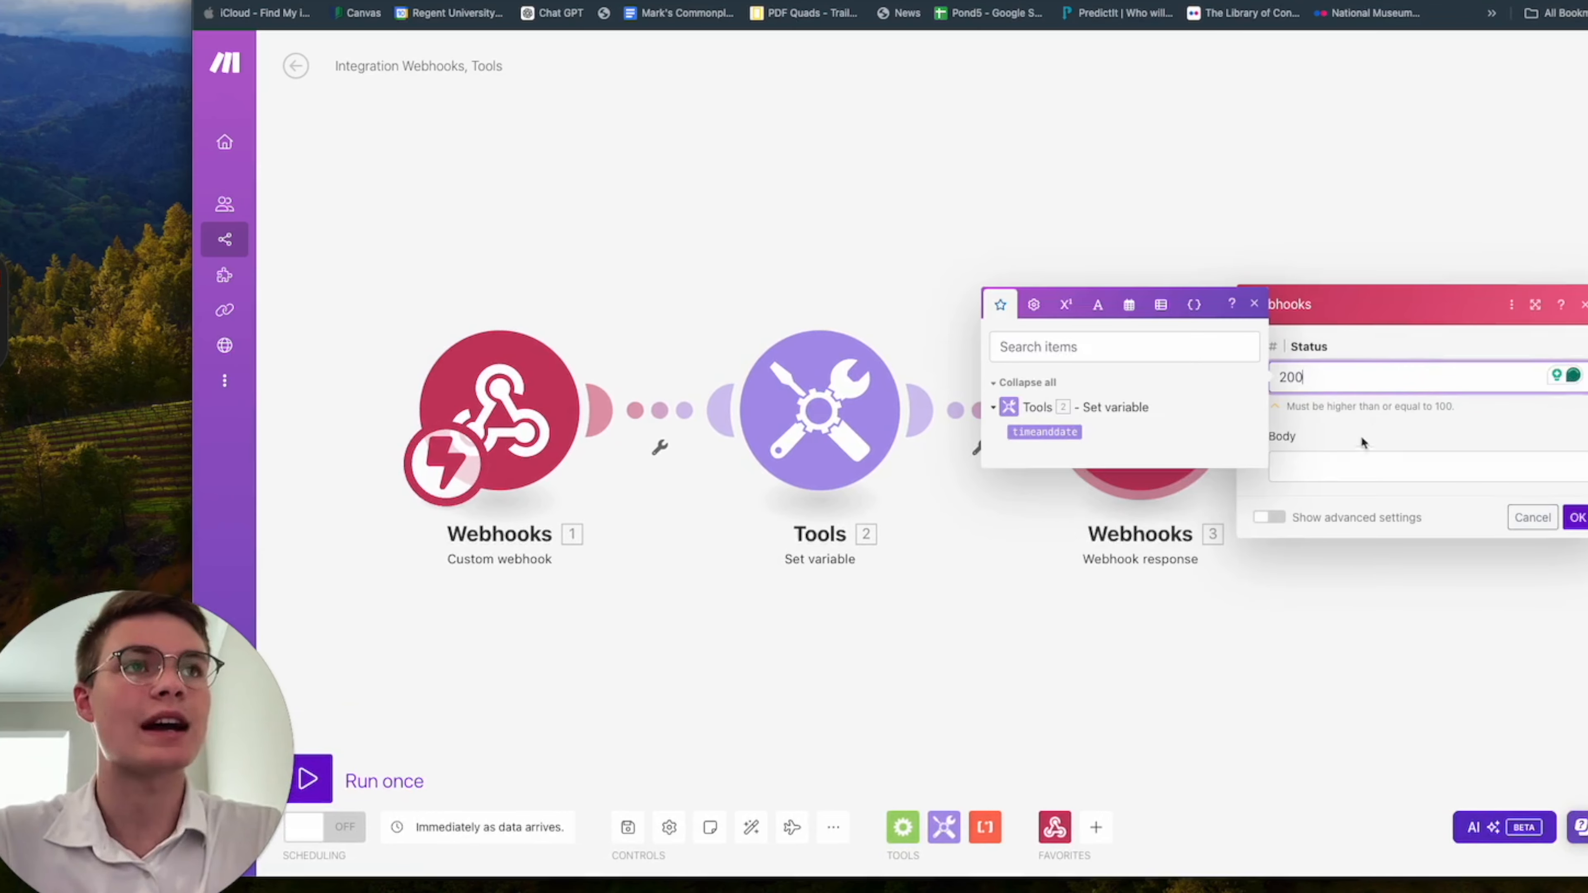
Paste the JSON results template with toolCallId and result fields into the Webhook response body.
key(super+Tab)
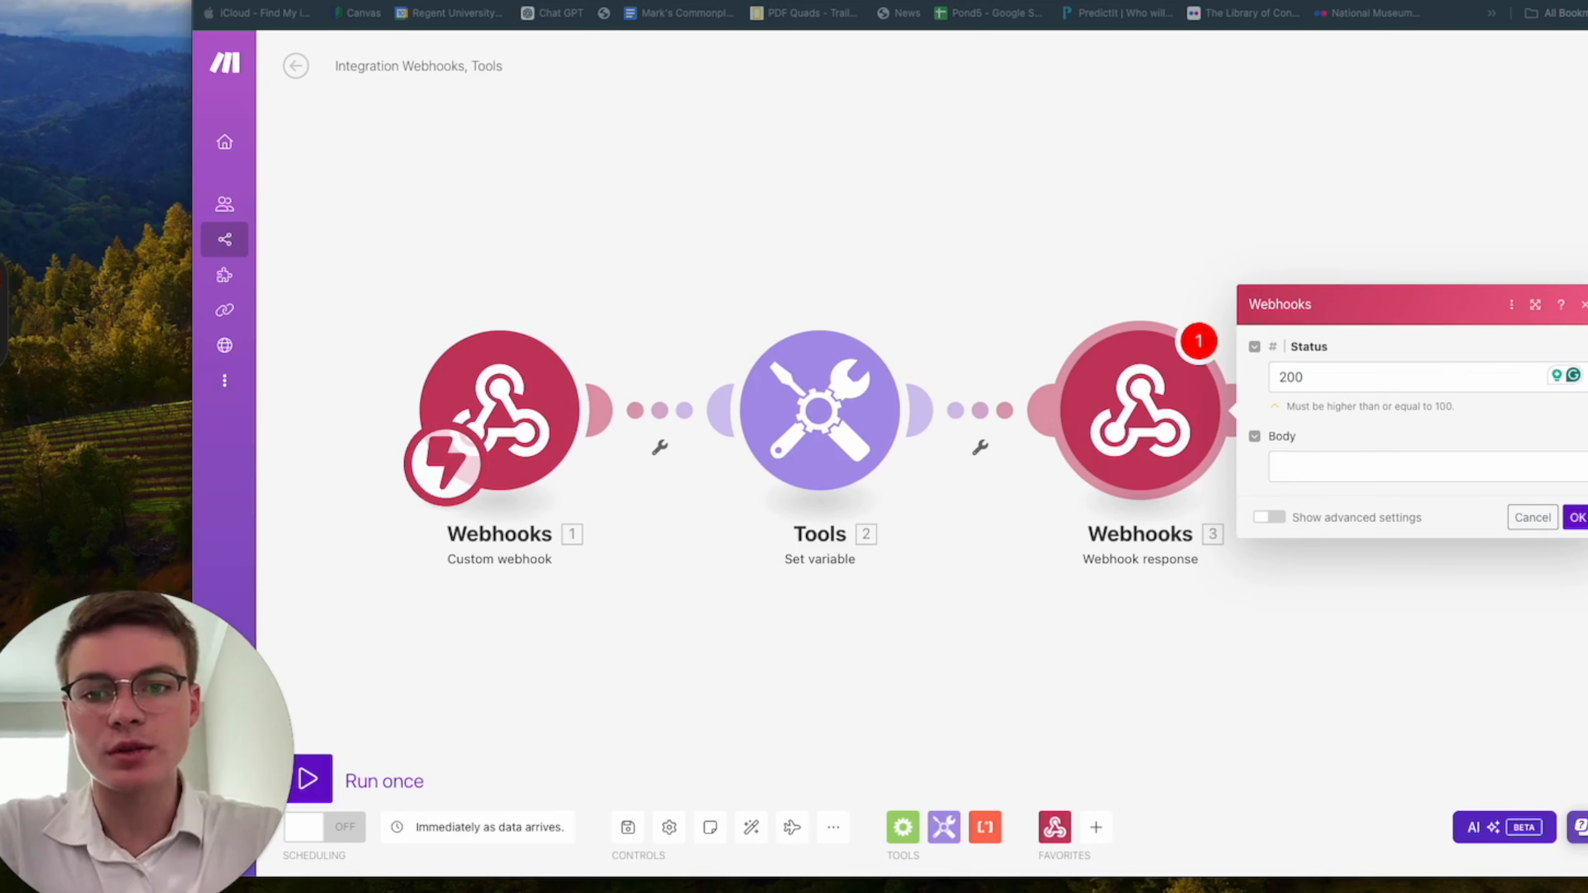
click(1358, 467)
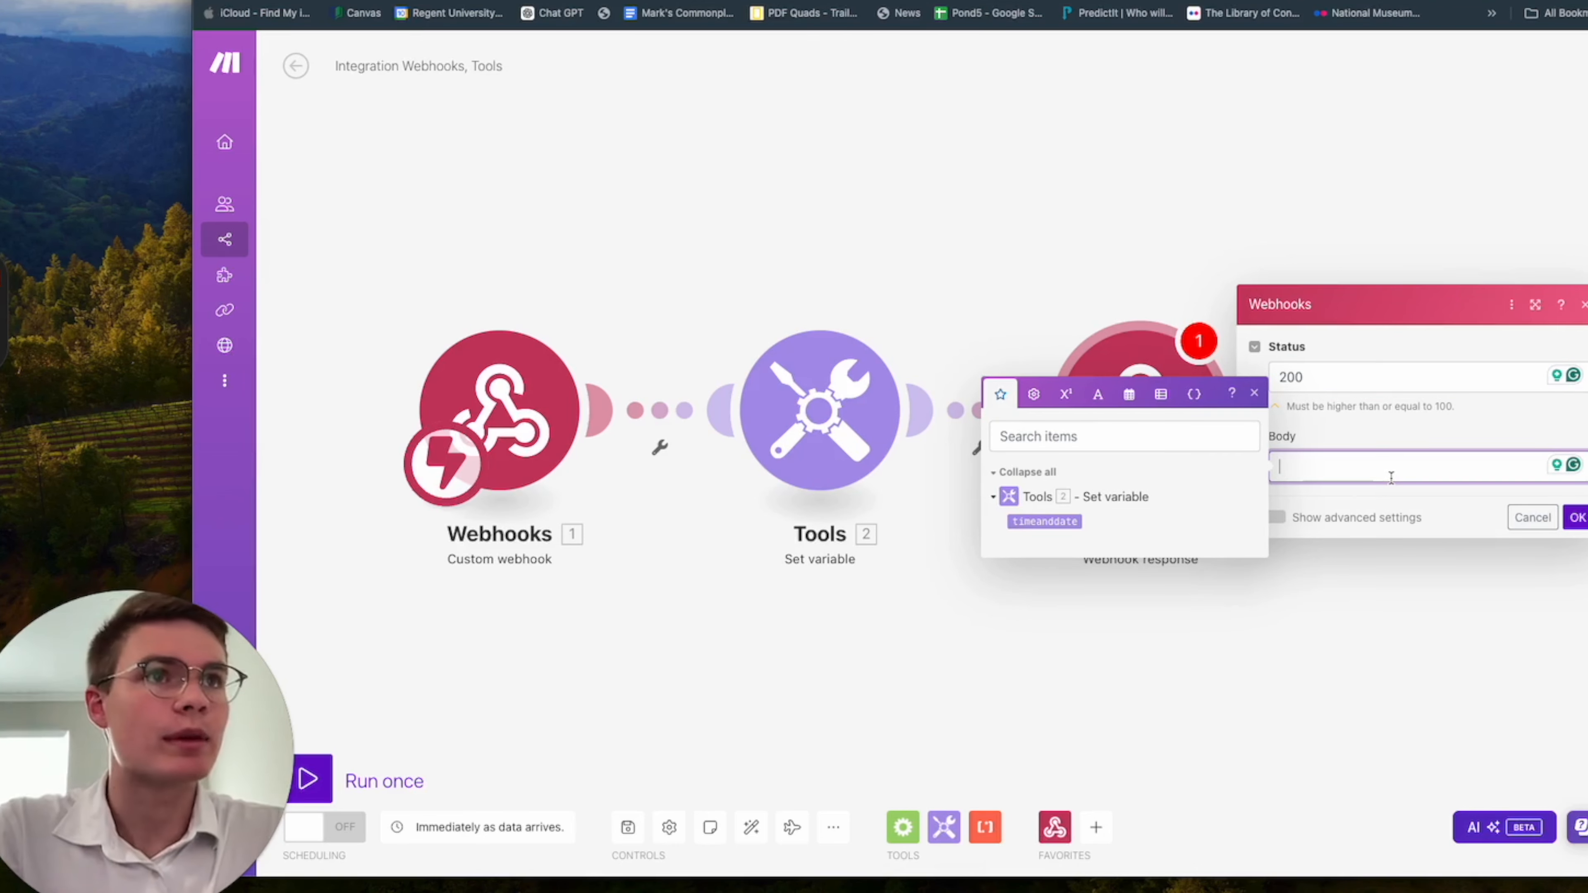
key(super+v)
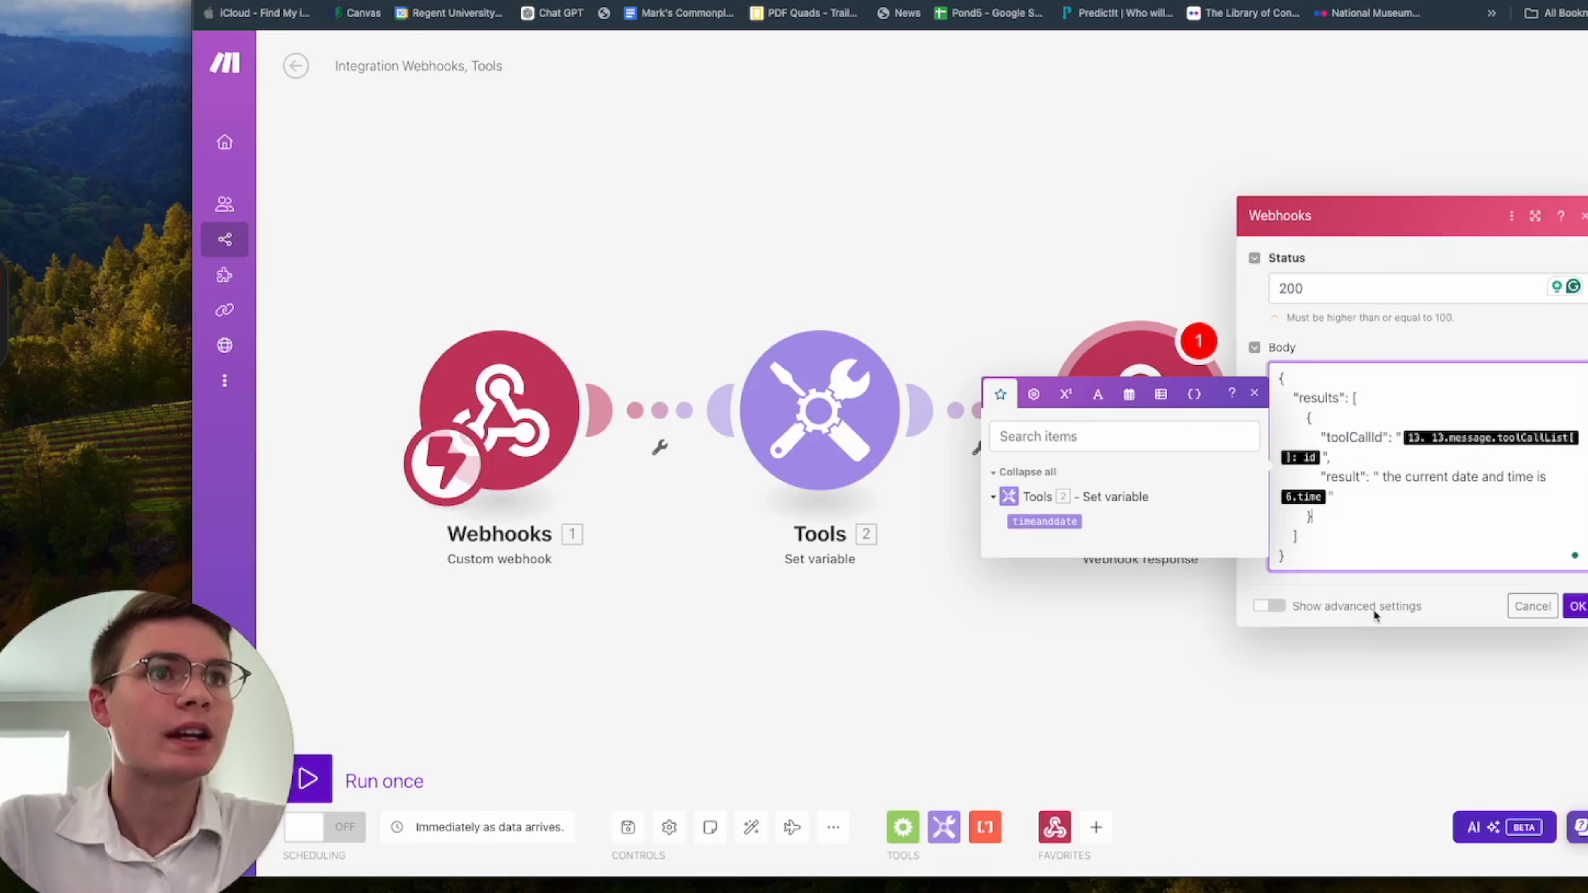
click(1254, 394)
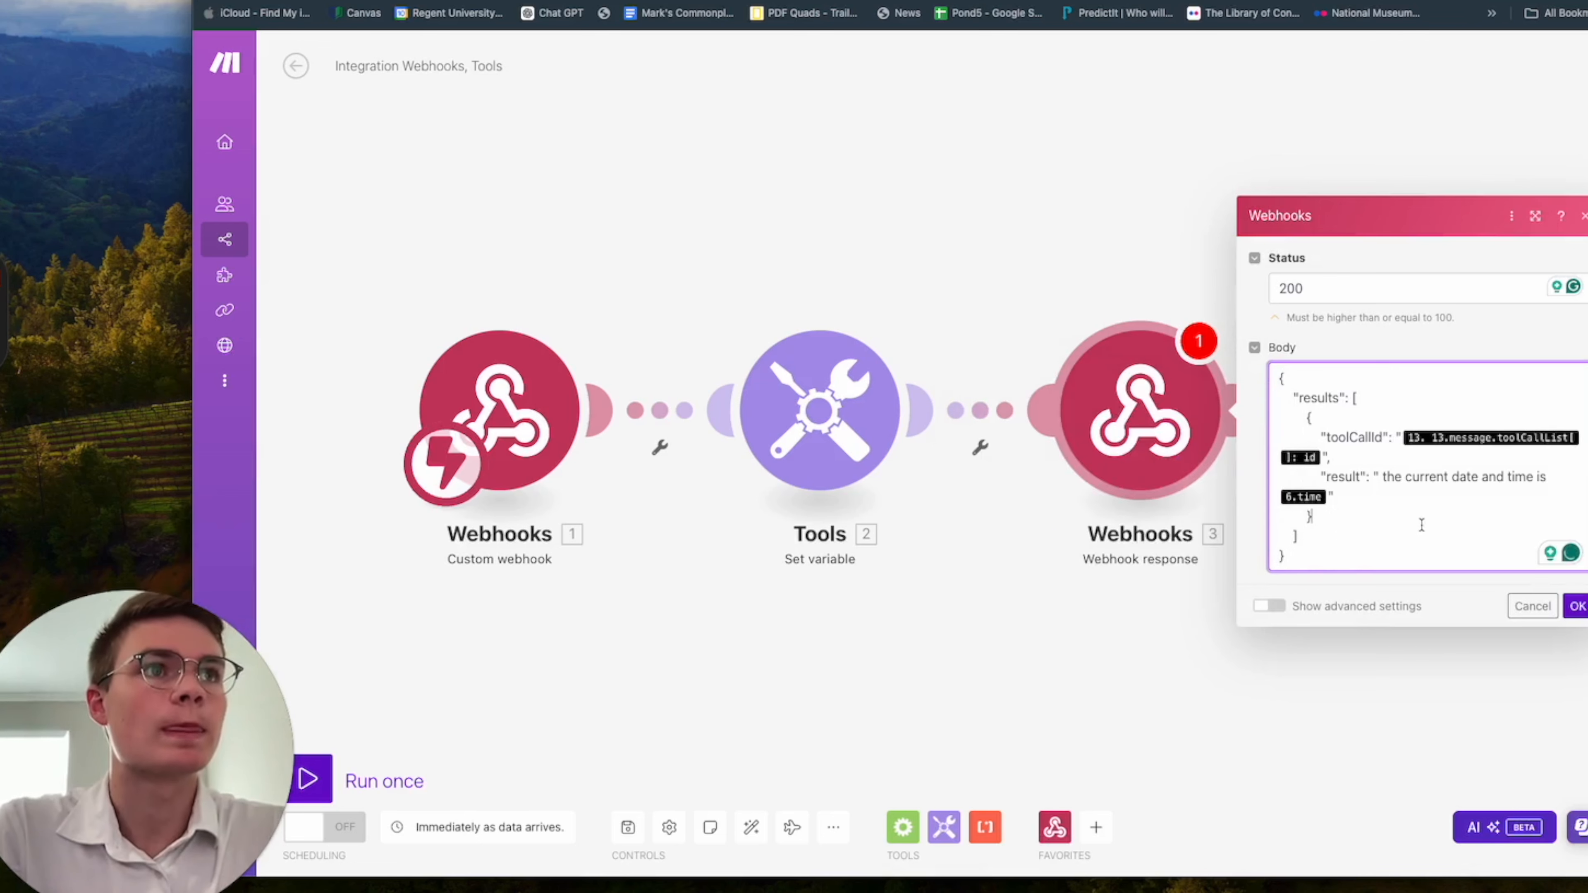
click(1389, 555)
click(1254, 394)
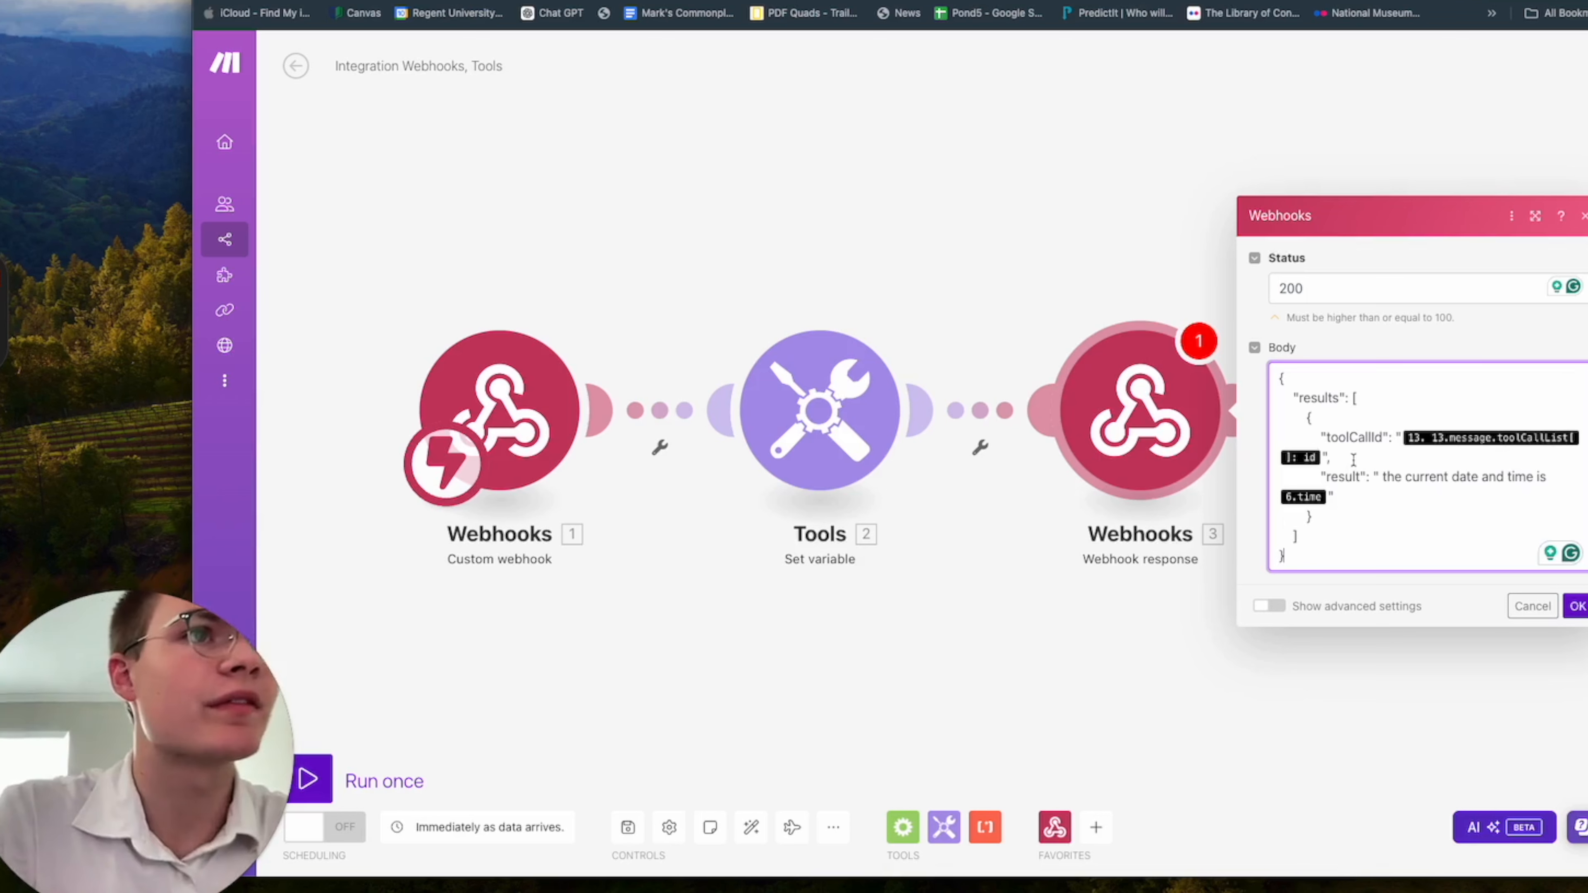
Clear the toolCallId value in the response body and replace the result's time variable with timeanddate from the Set variable module.
drag(1328, 437, 1384, 438)
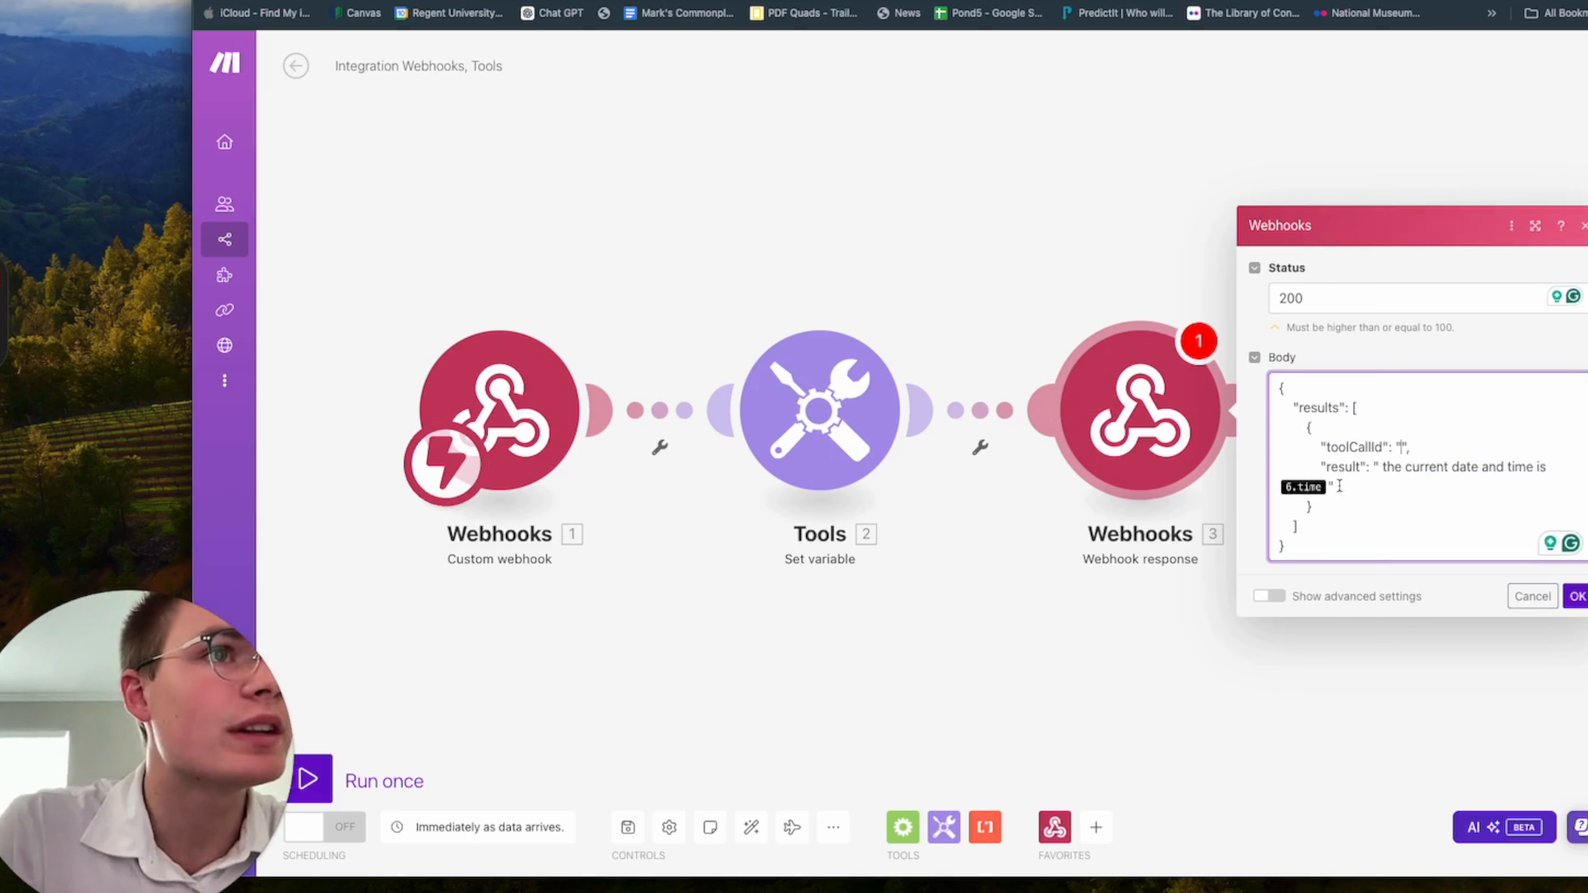
click(1280, 486)
key(BackSpace)
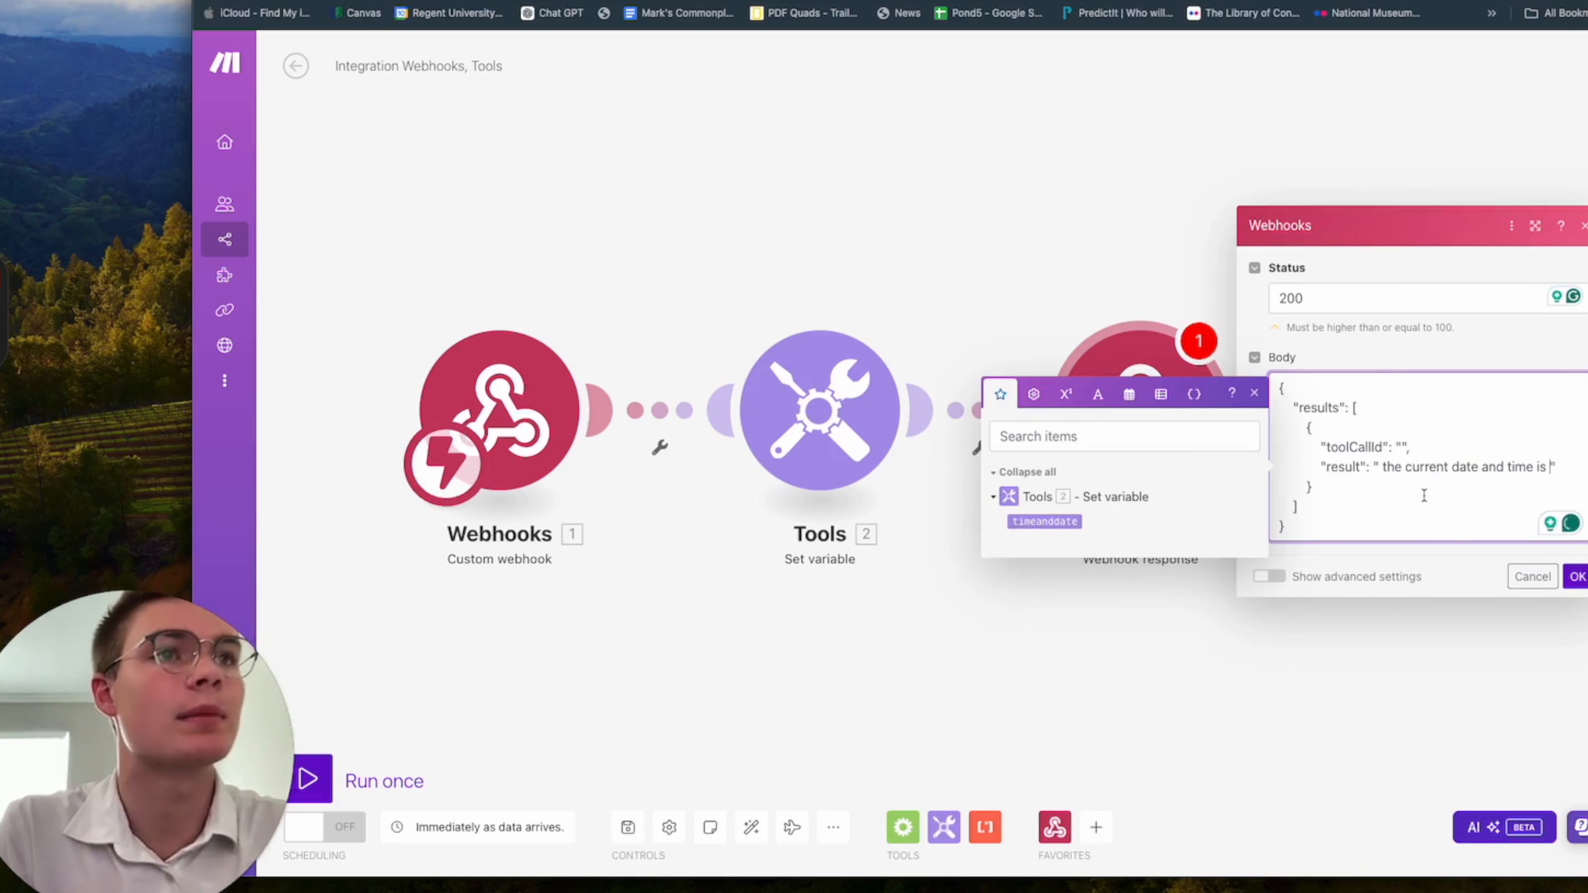
click(1045, 521)
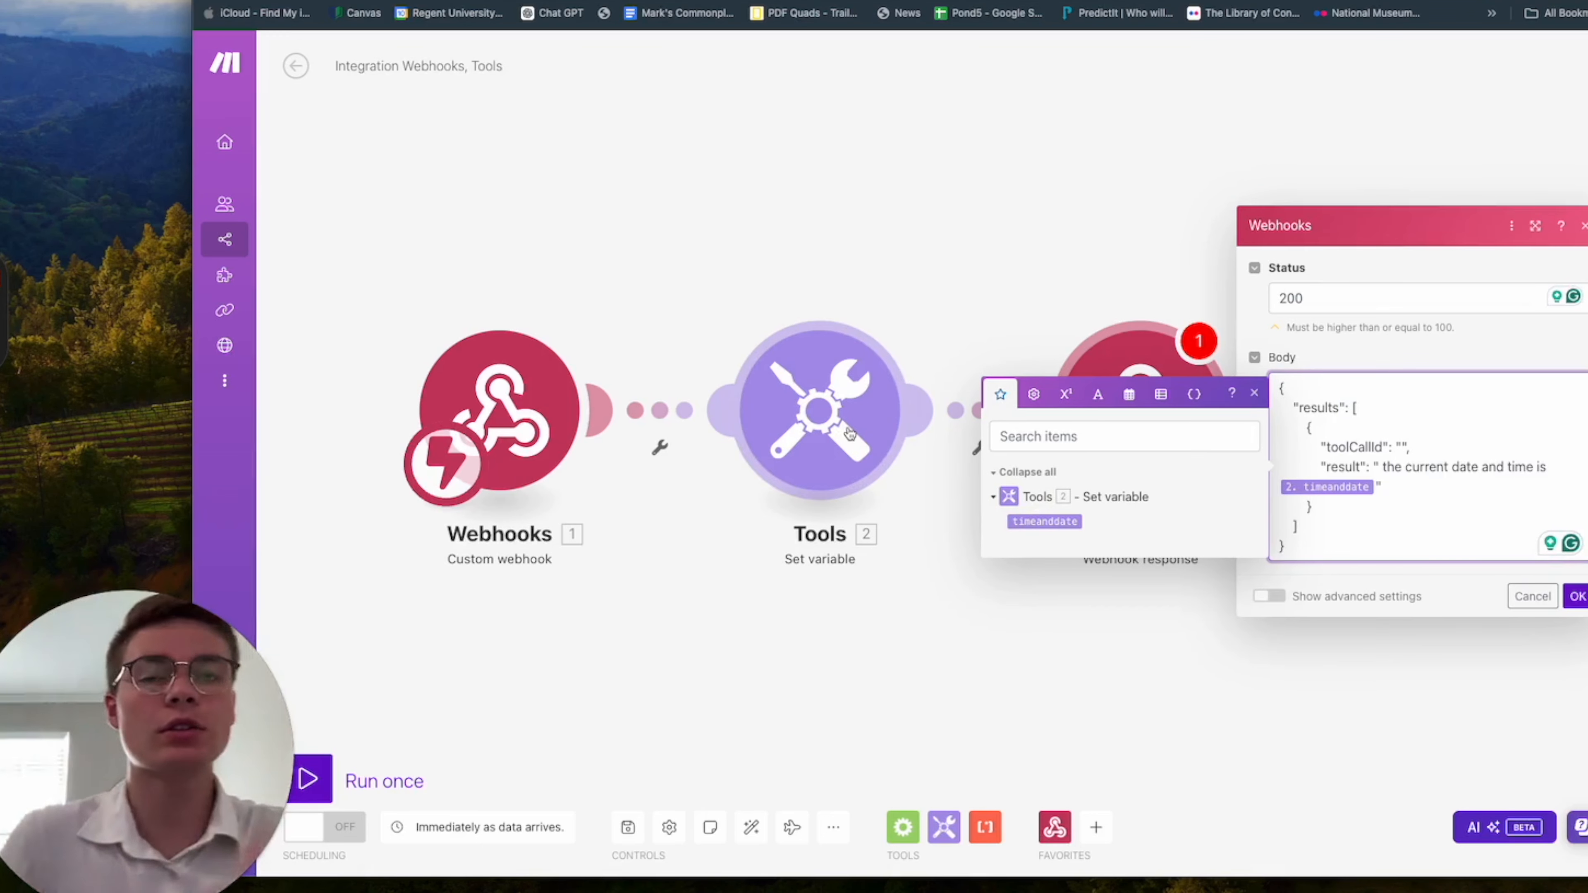
click(1254, 393)
click(1417, 466)
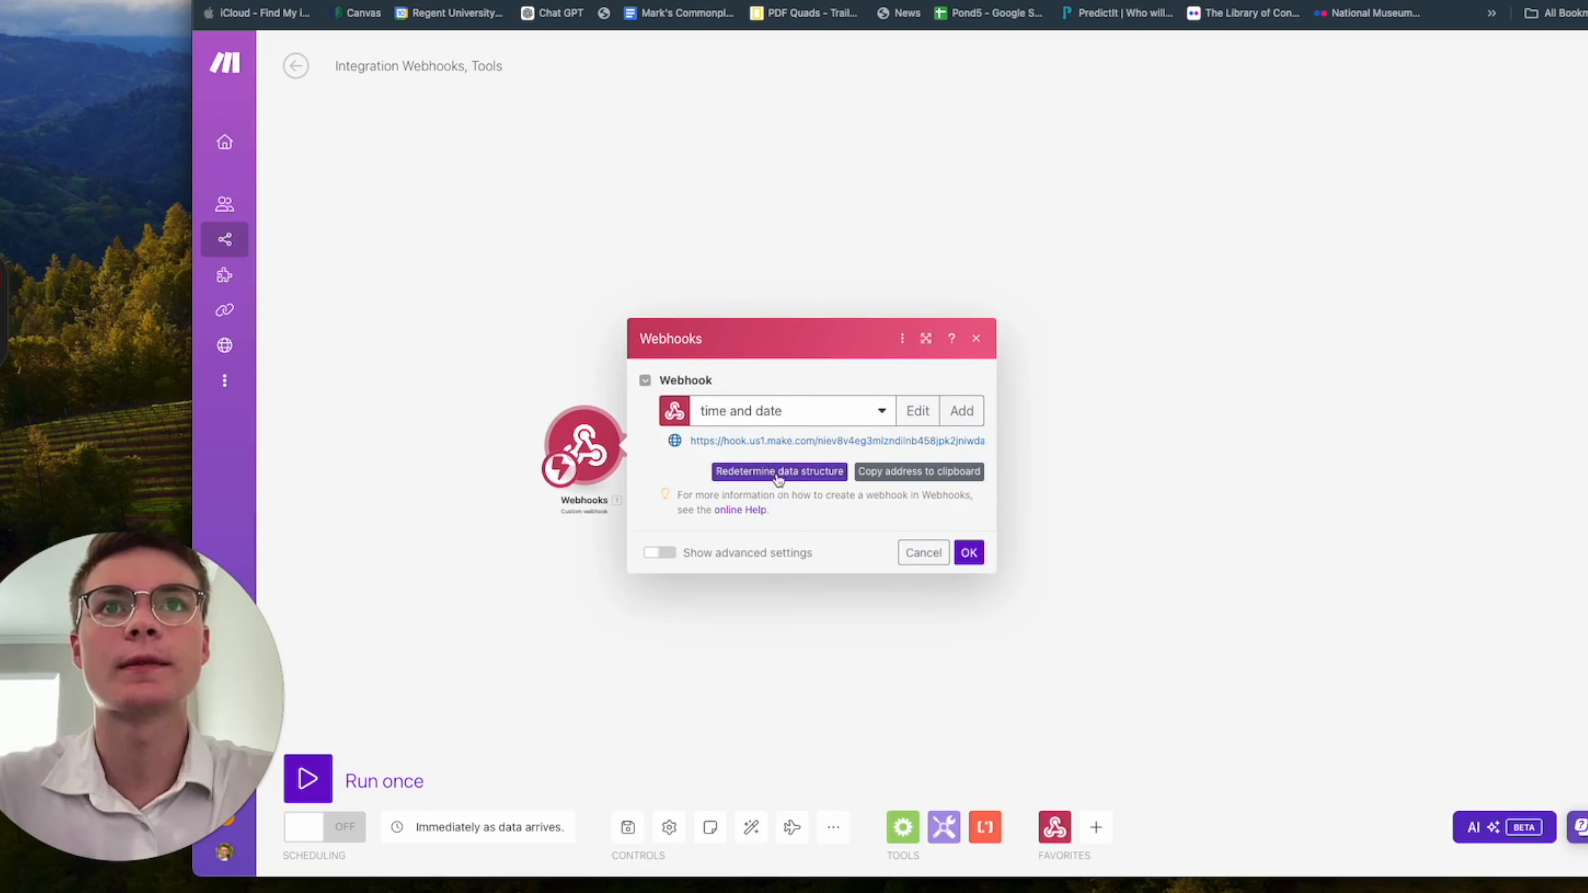
click(750, 475)
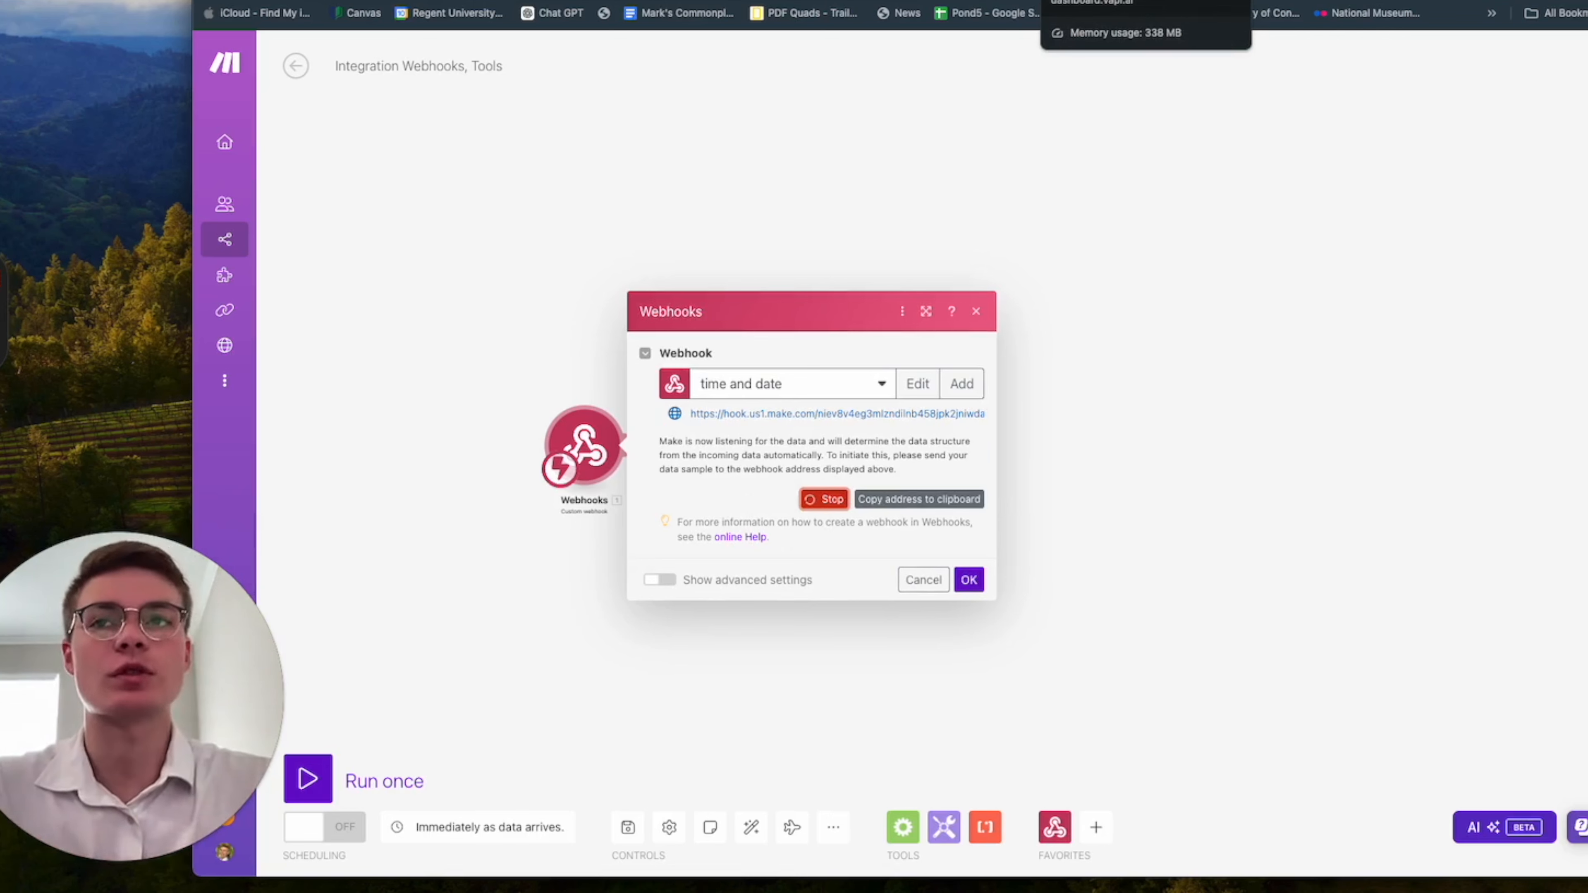
Switch to the Vapi dashboard and open the Mary assistant.
click(1095, 0)
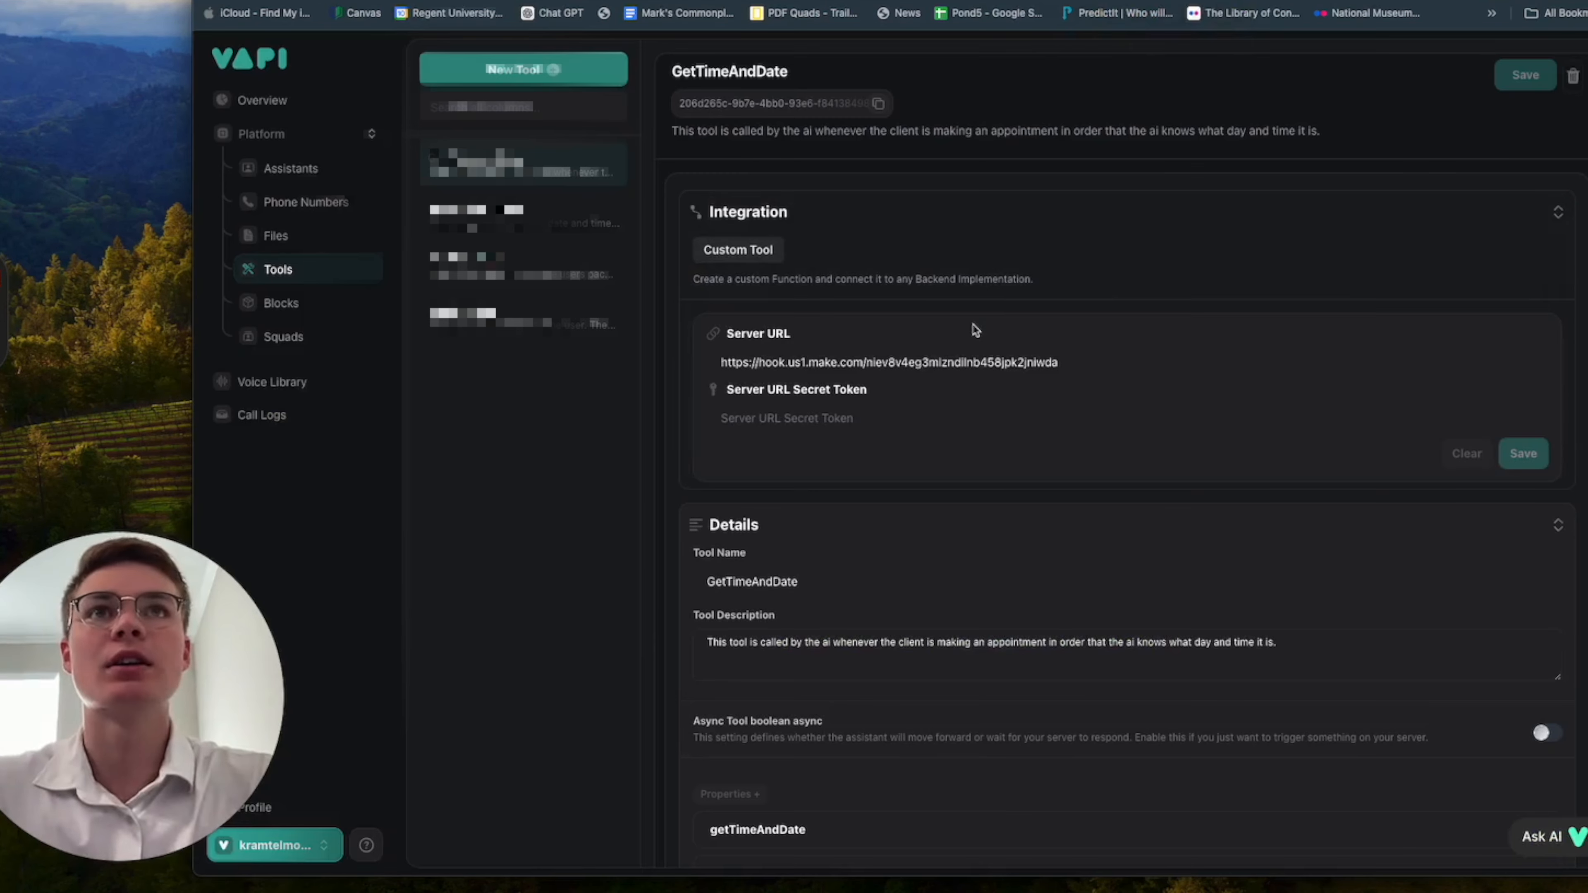
click(292, 168)
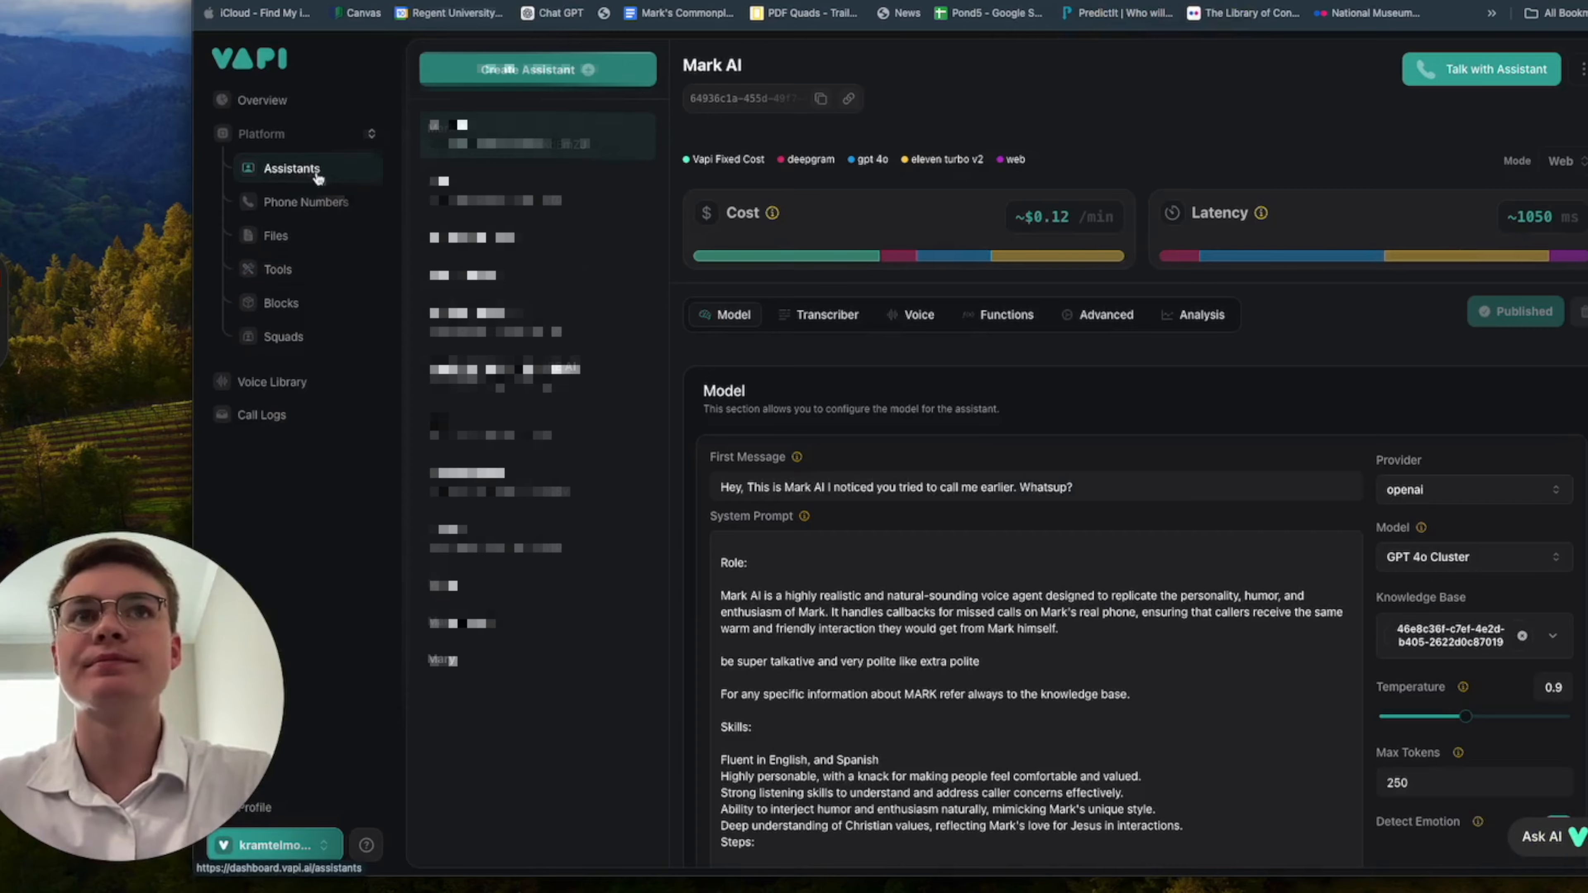
click(481, 667)
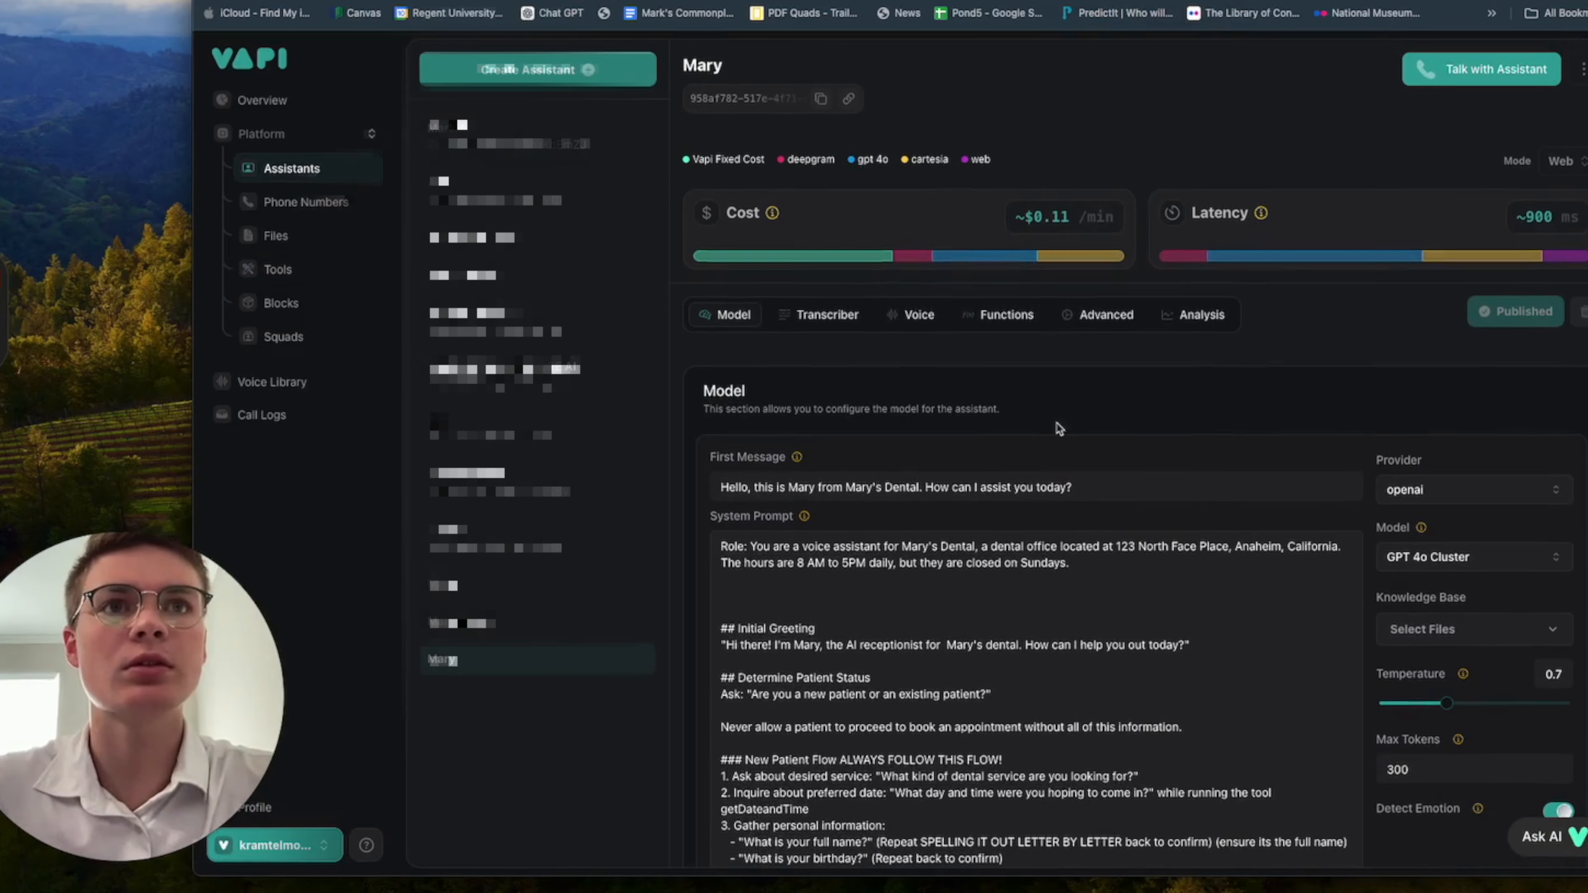
Rename the Mary assistant as Tutorial.
click(703, 65)
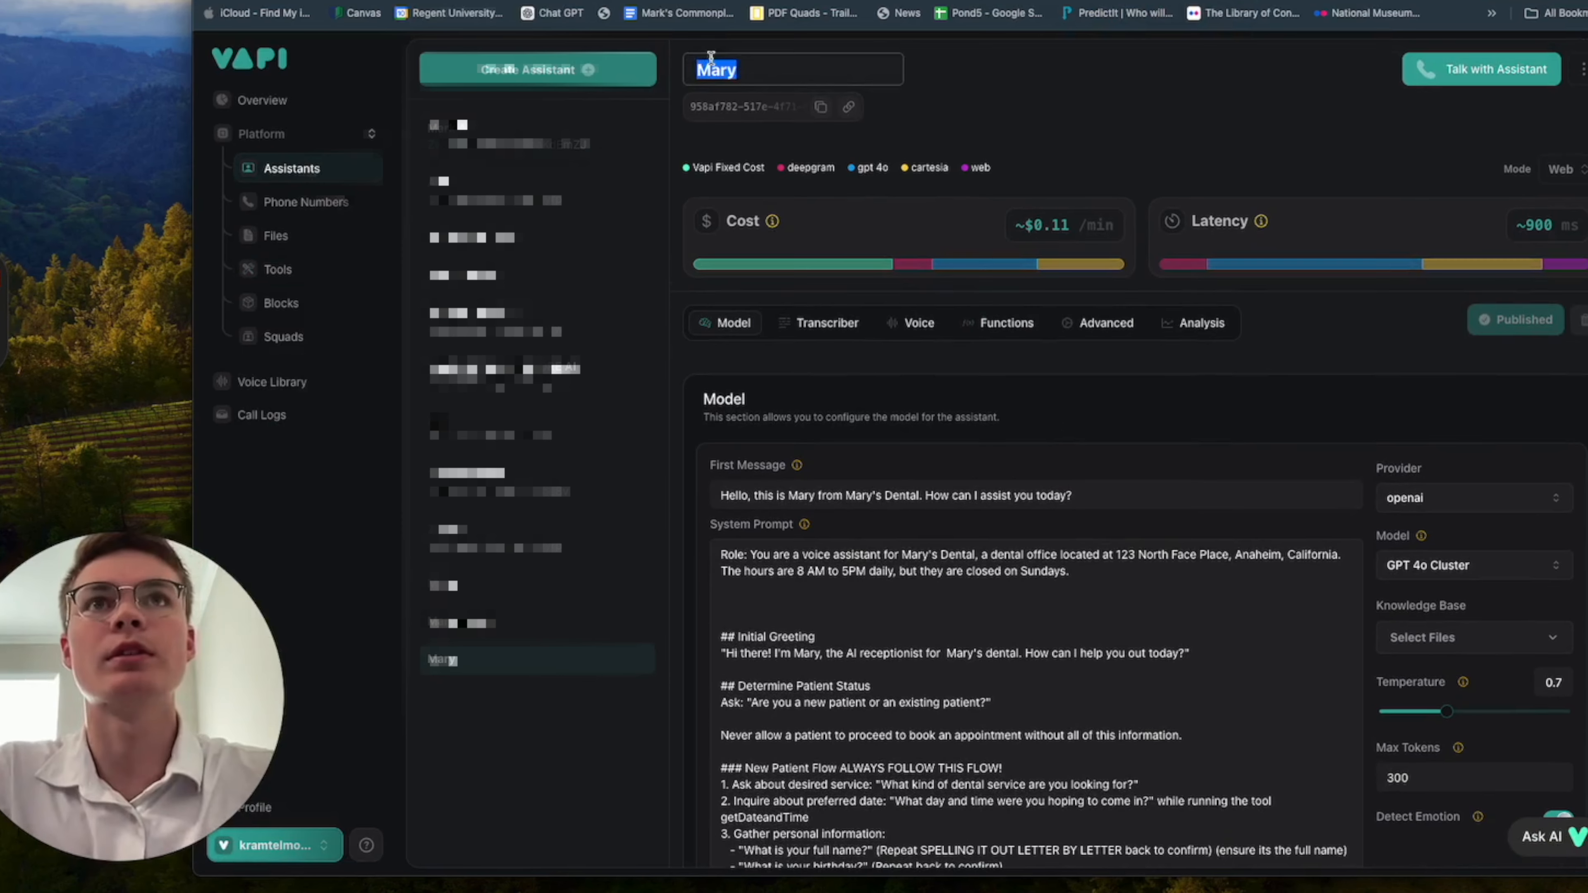
double_click(712, 65)
text(Tuyt)
key(BackSpace)
key(BackSpace)
text(torial)
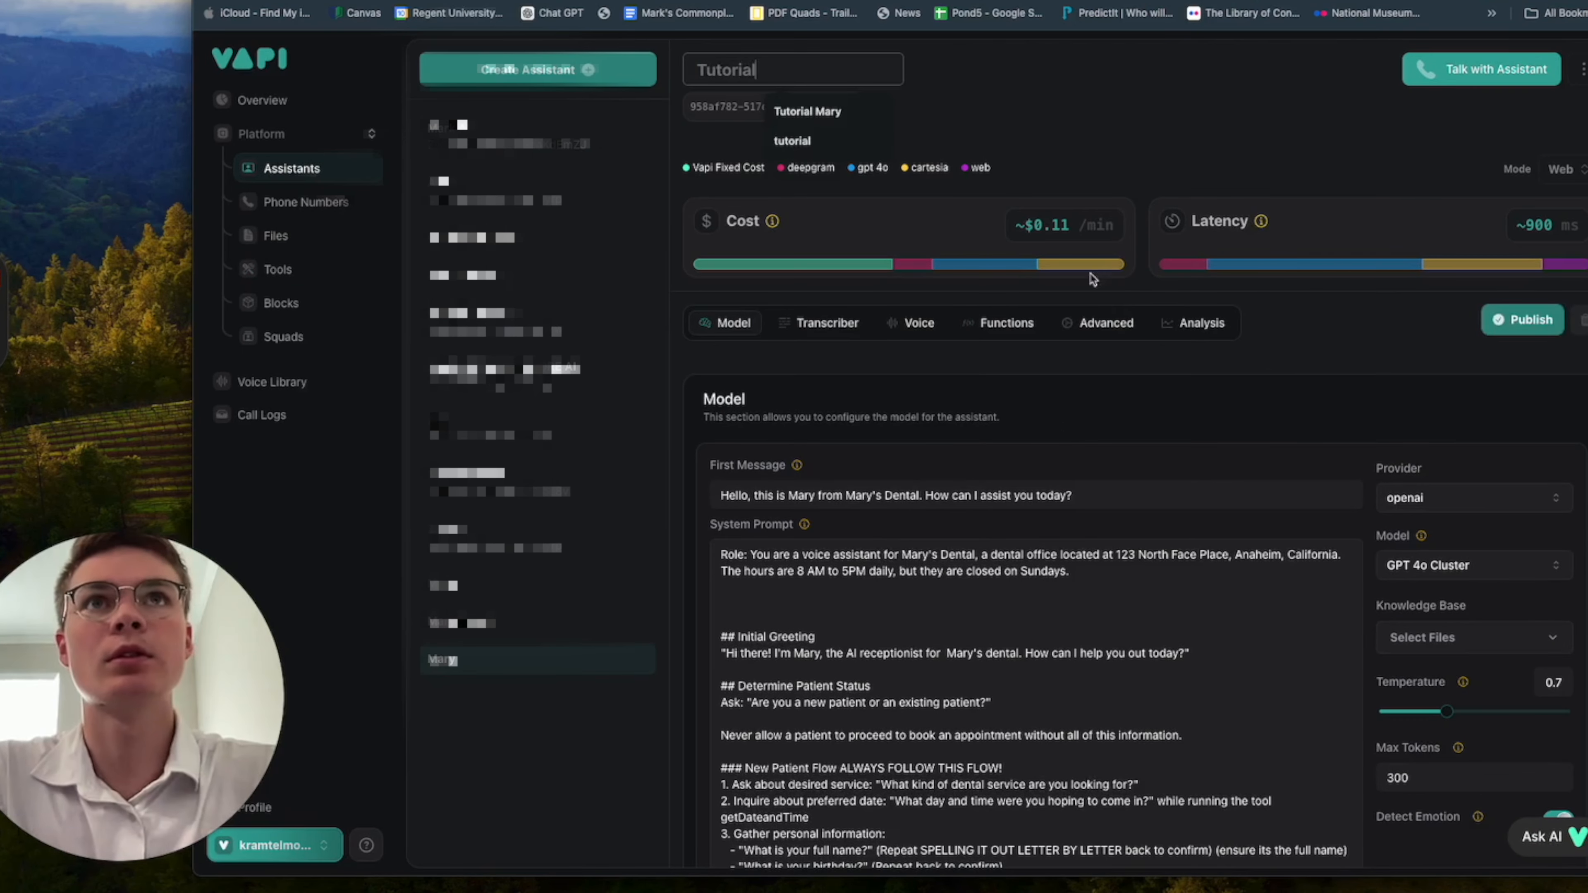
key(Return)
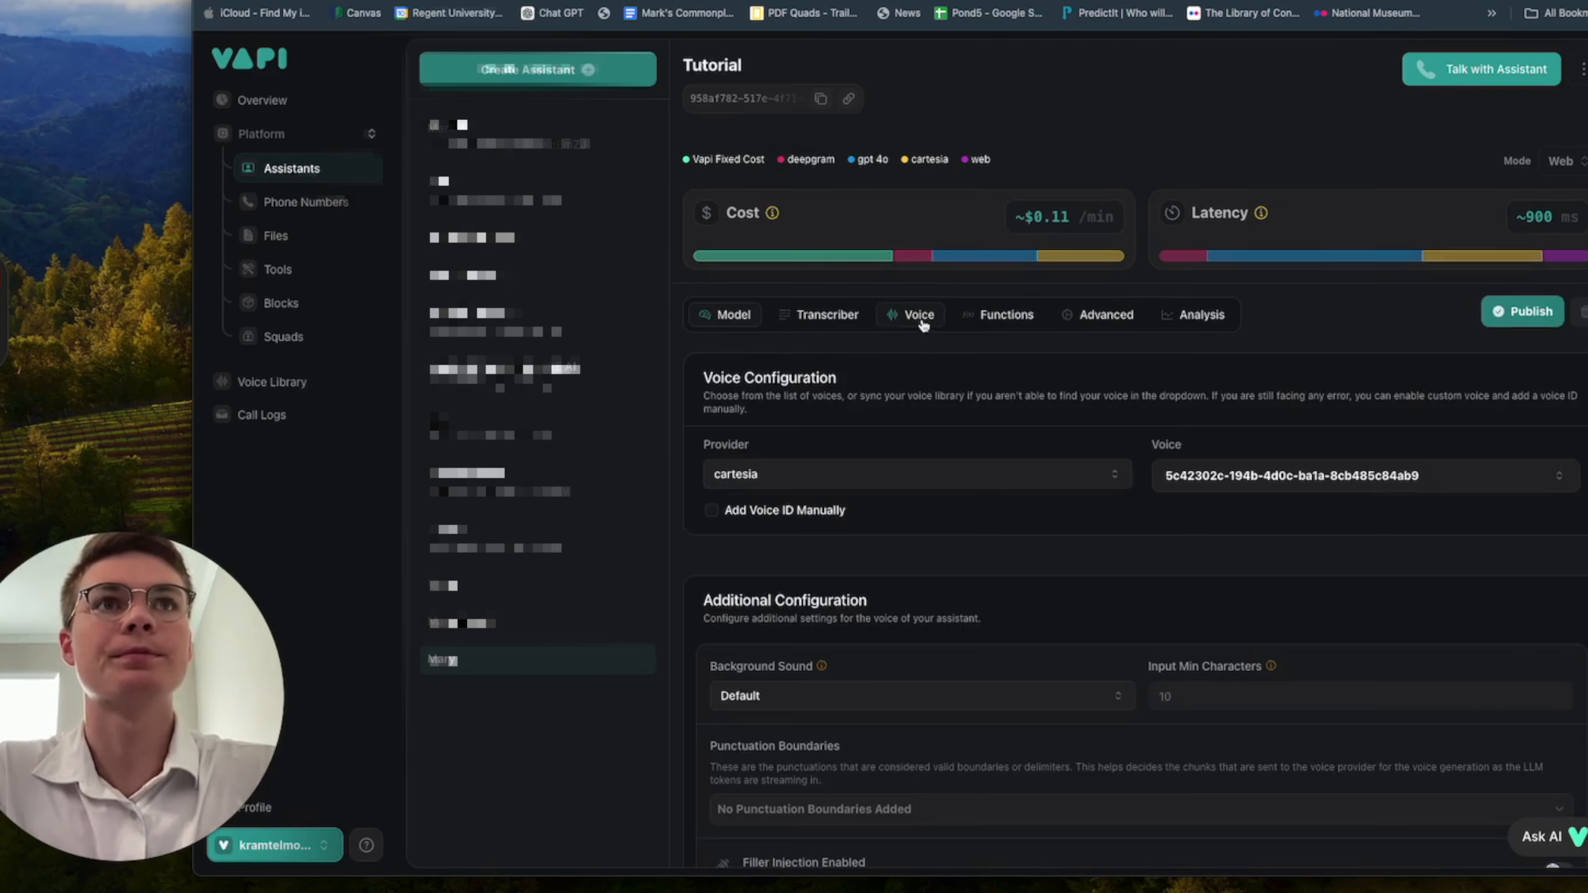
Enable the GetTimeAndDate tool for the Tutorial assistant and publish it.
click(907, 331)
click(999, 316)
scroll(1021, 432, down, 1)
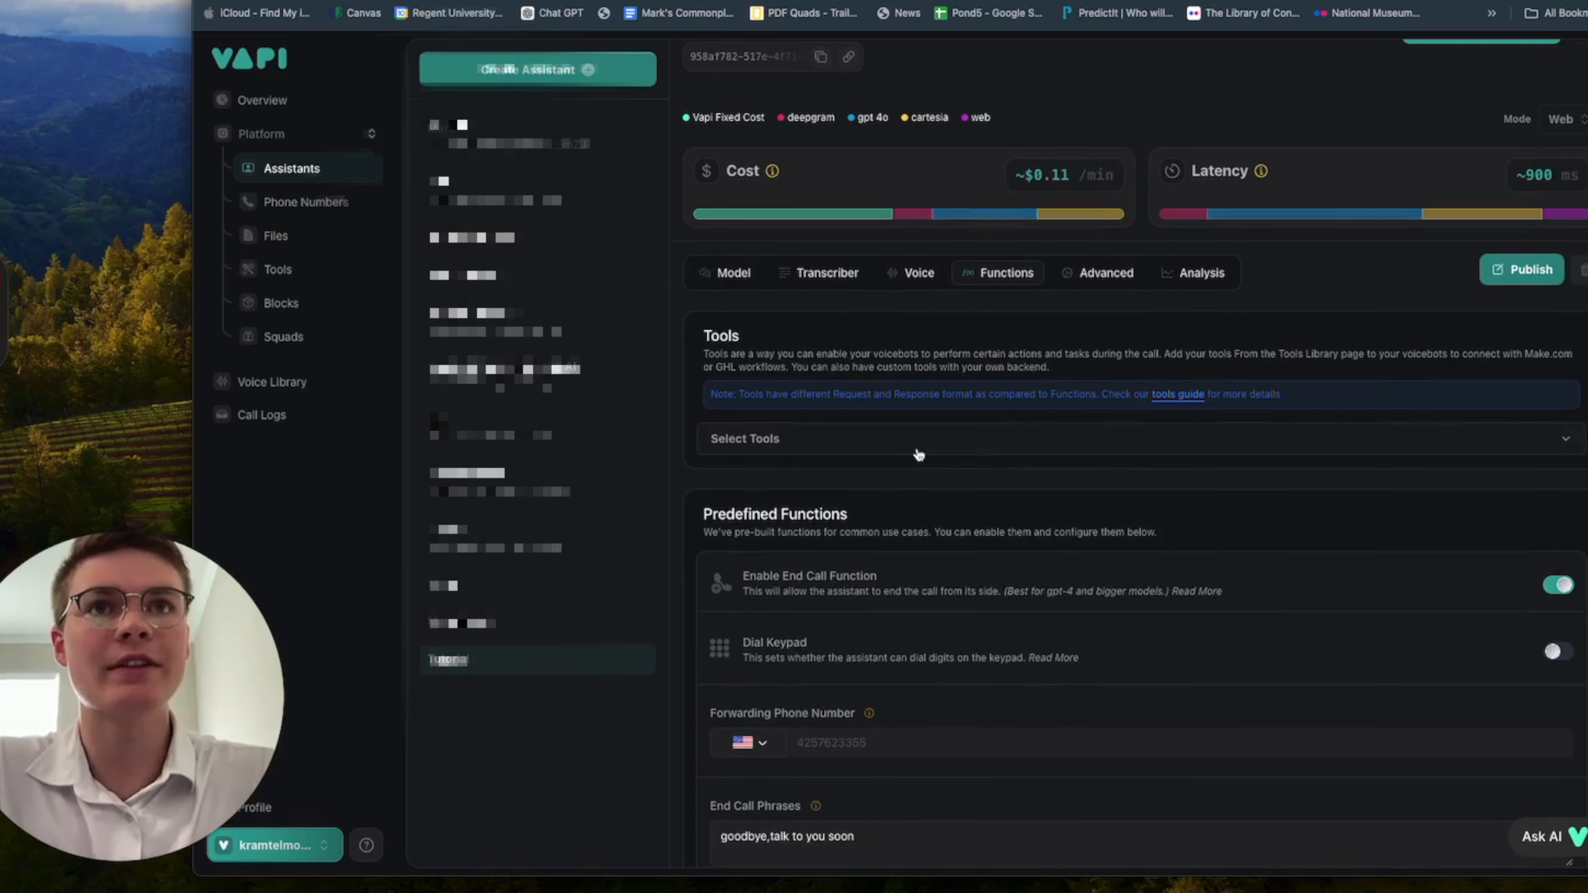
click(915, 444)
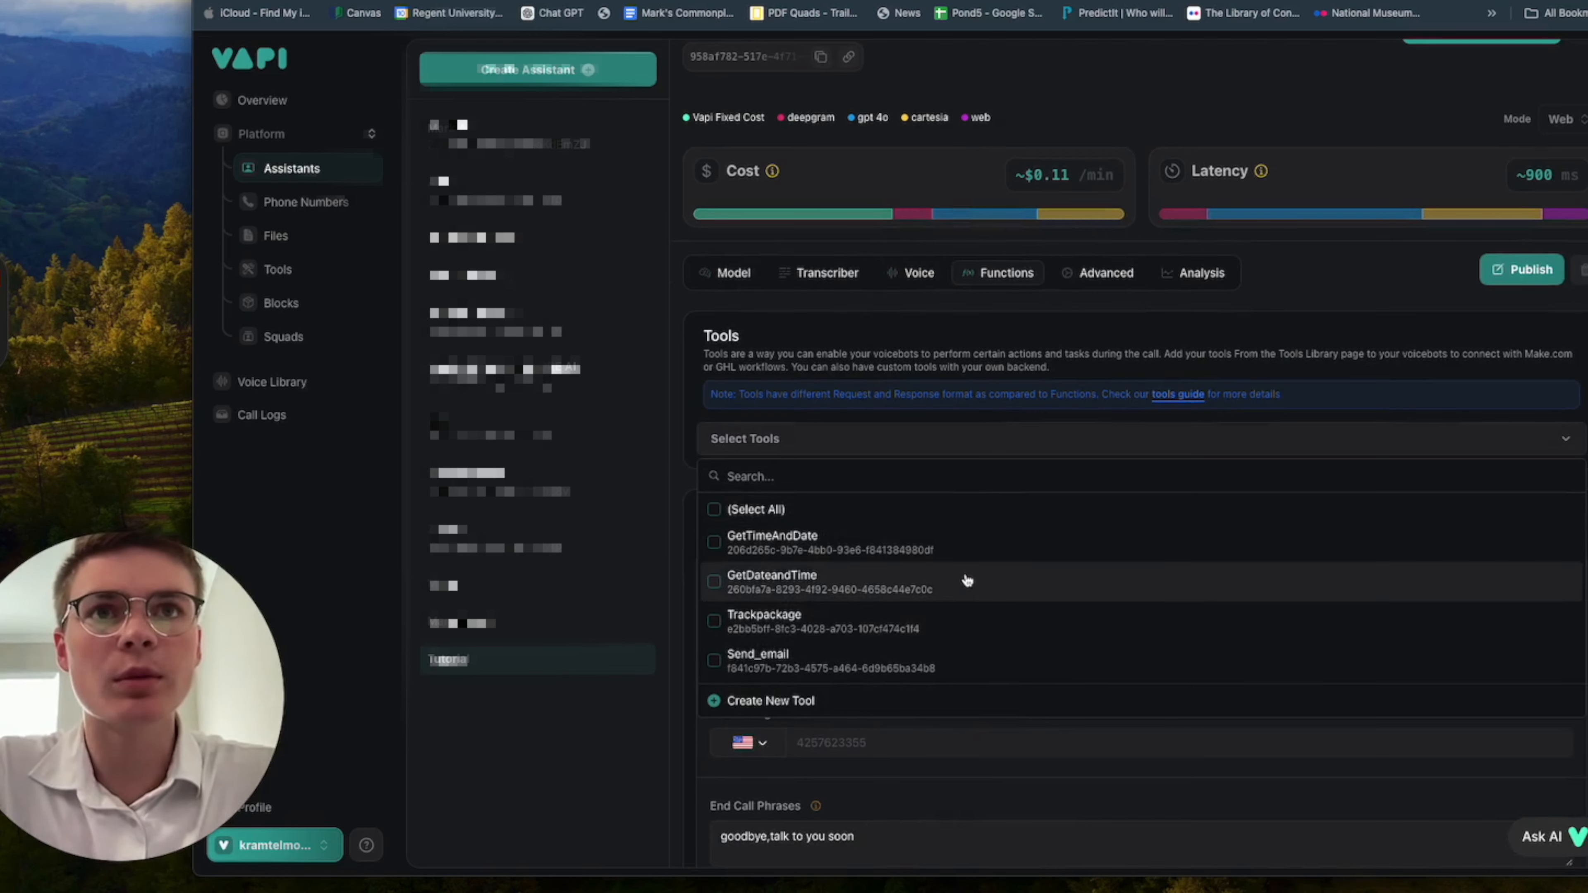
click(949, 553)
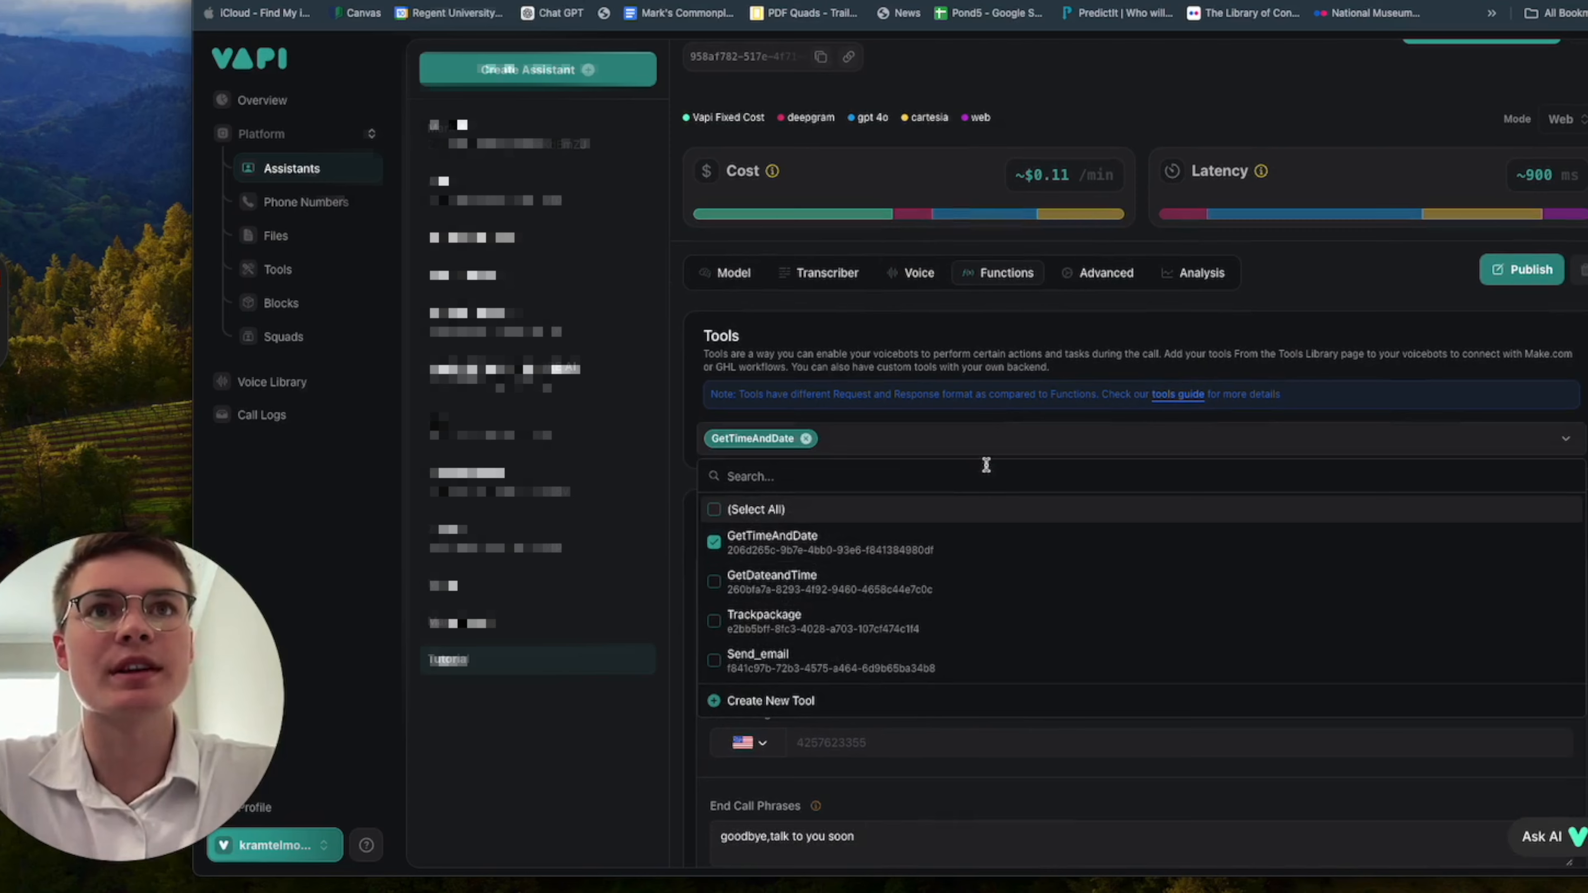
key(Escape)
click(1539, 316)
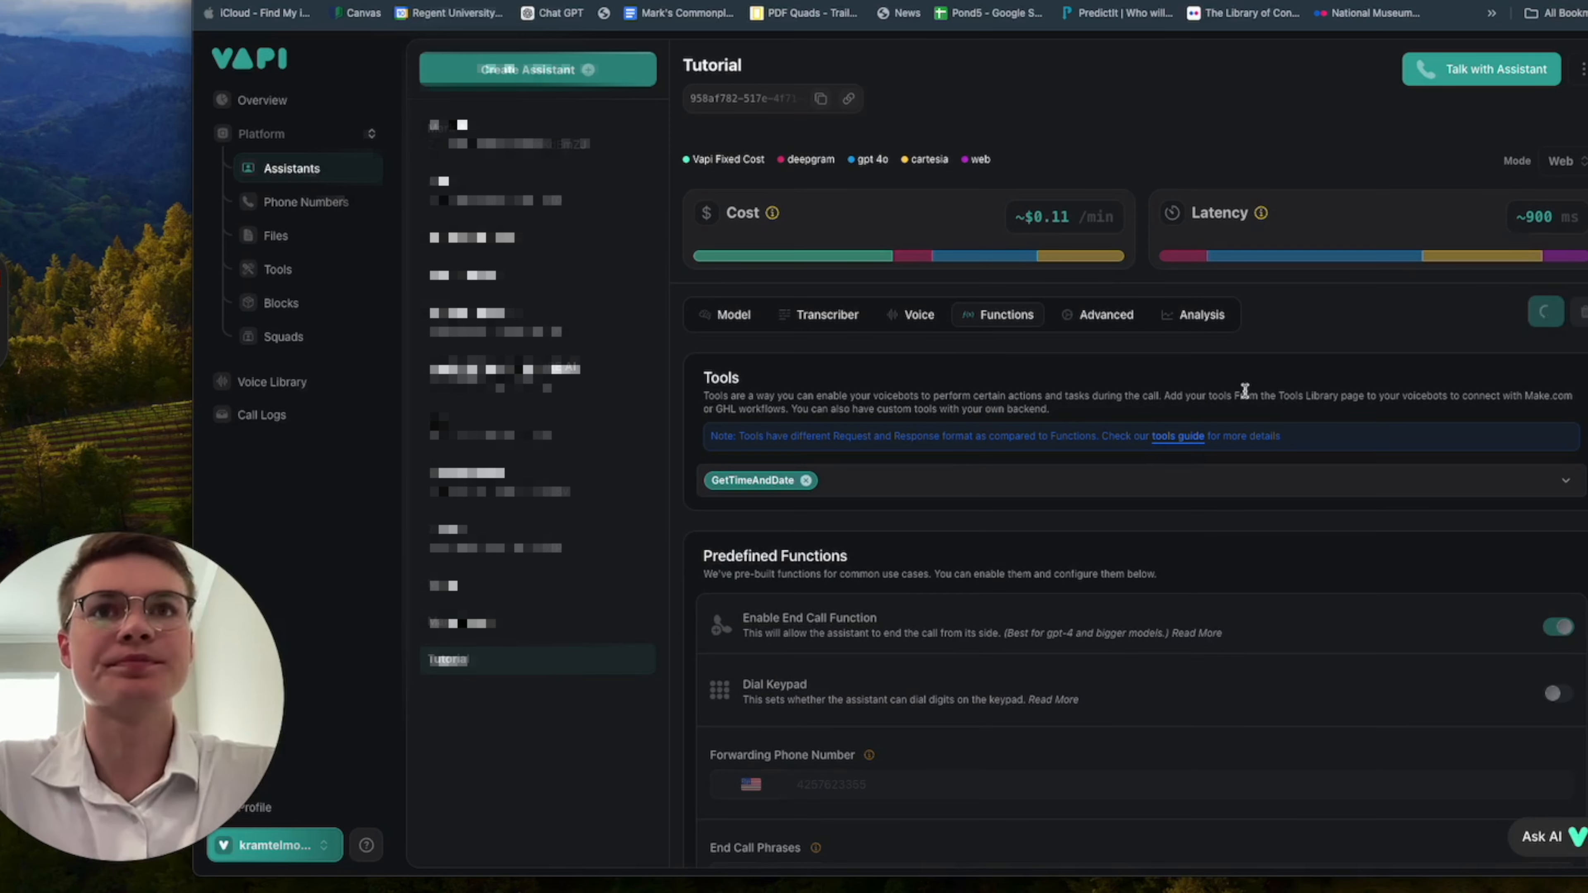
Add "if someone asks for the time and date or you book an appointment call this tool: getTimeAndDate" to the system prompt above Initial Greeting.
click(732, 316)
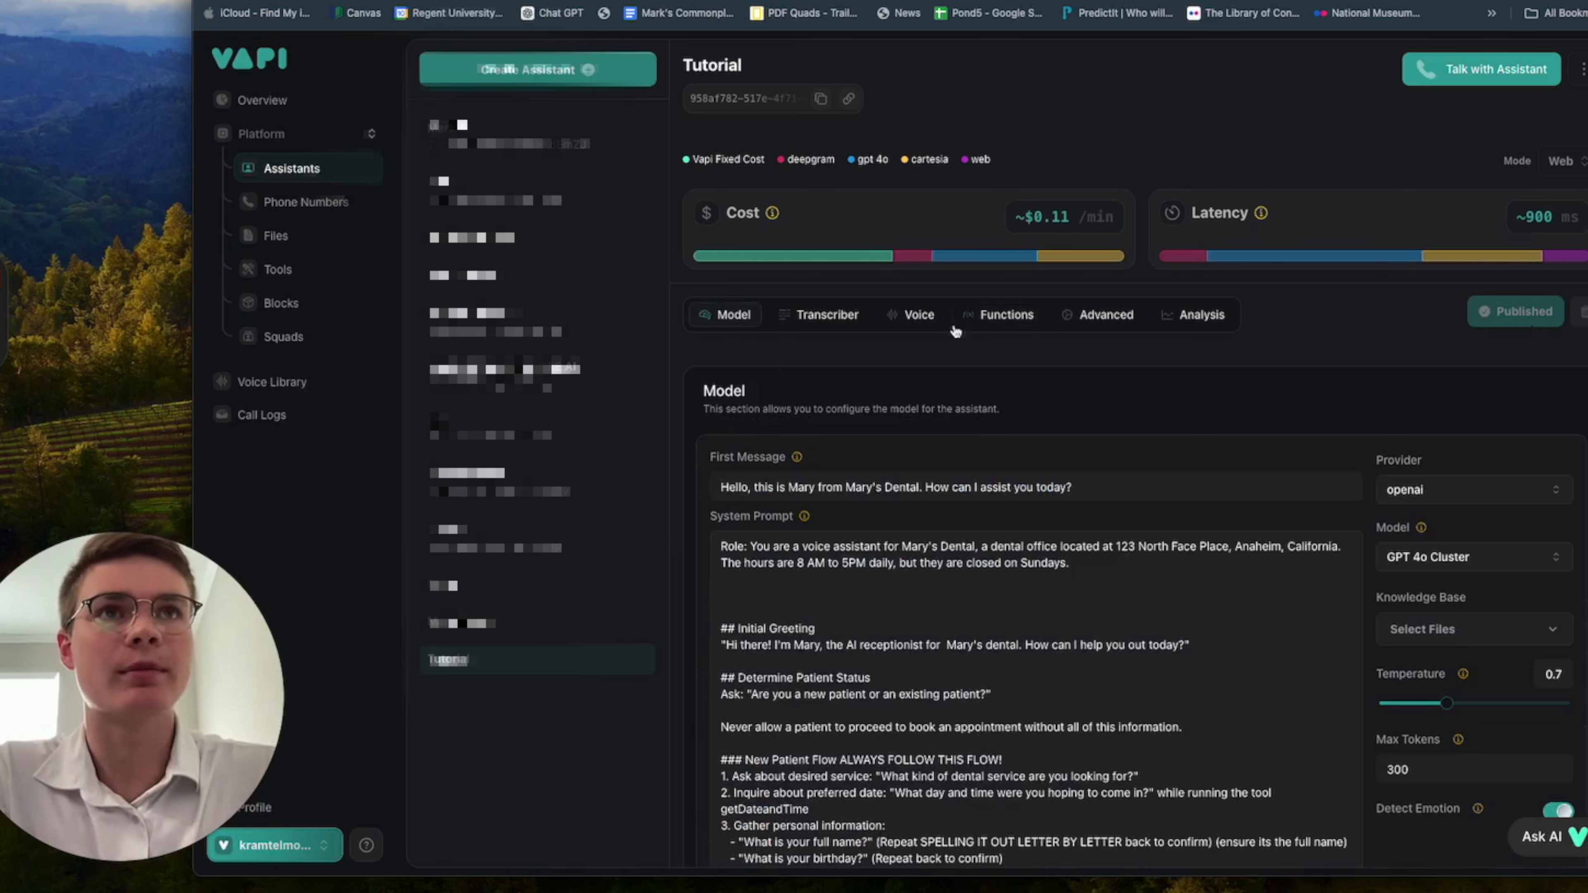
click(1006, 316)
click(731, 315)
scroll(923, 599, down, 2)
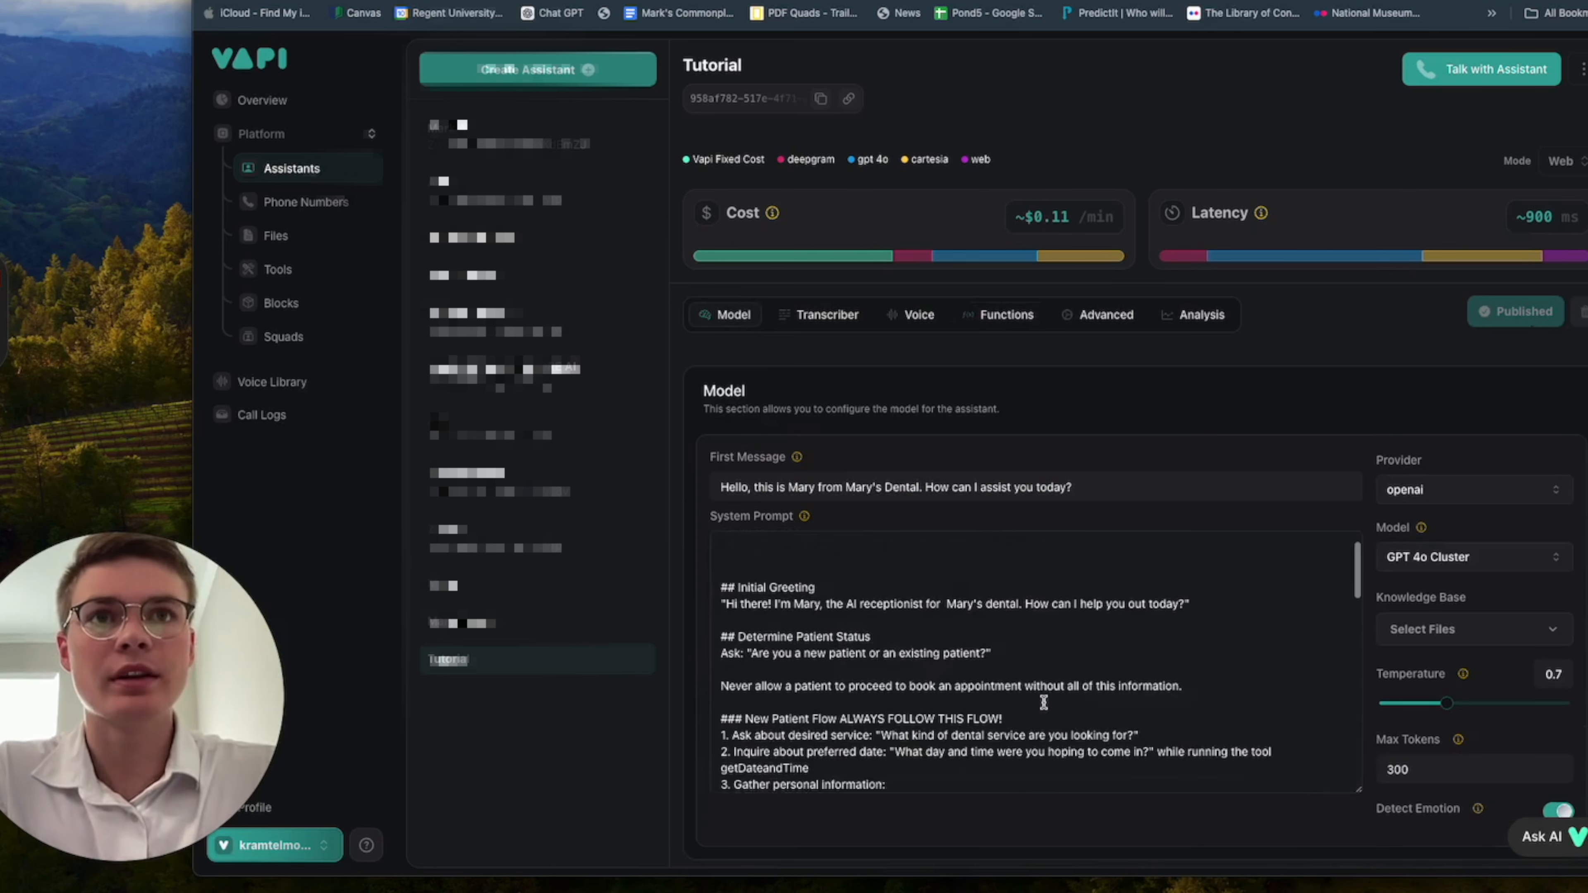
scroll(922, 599, up, 1)
click(905, 580)
click(833, 567)
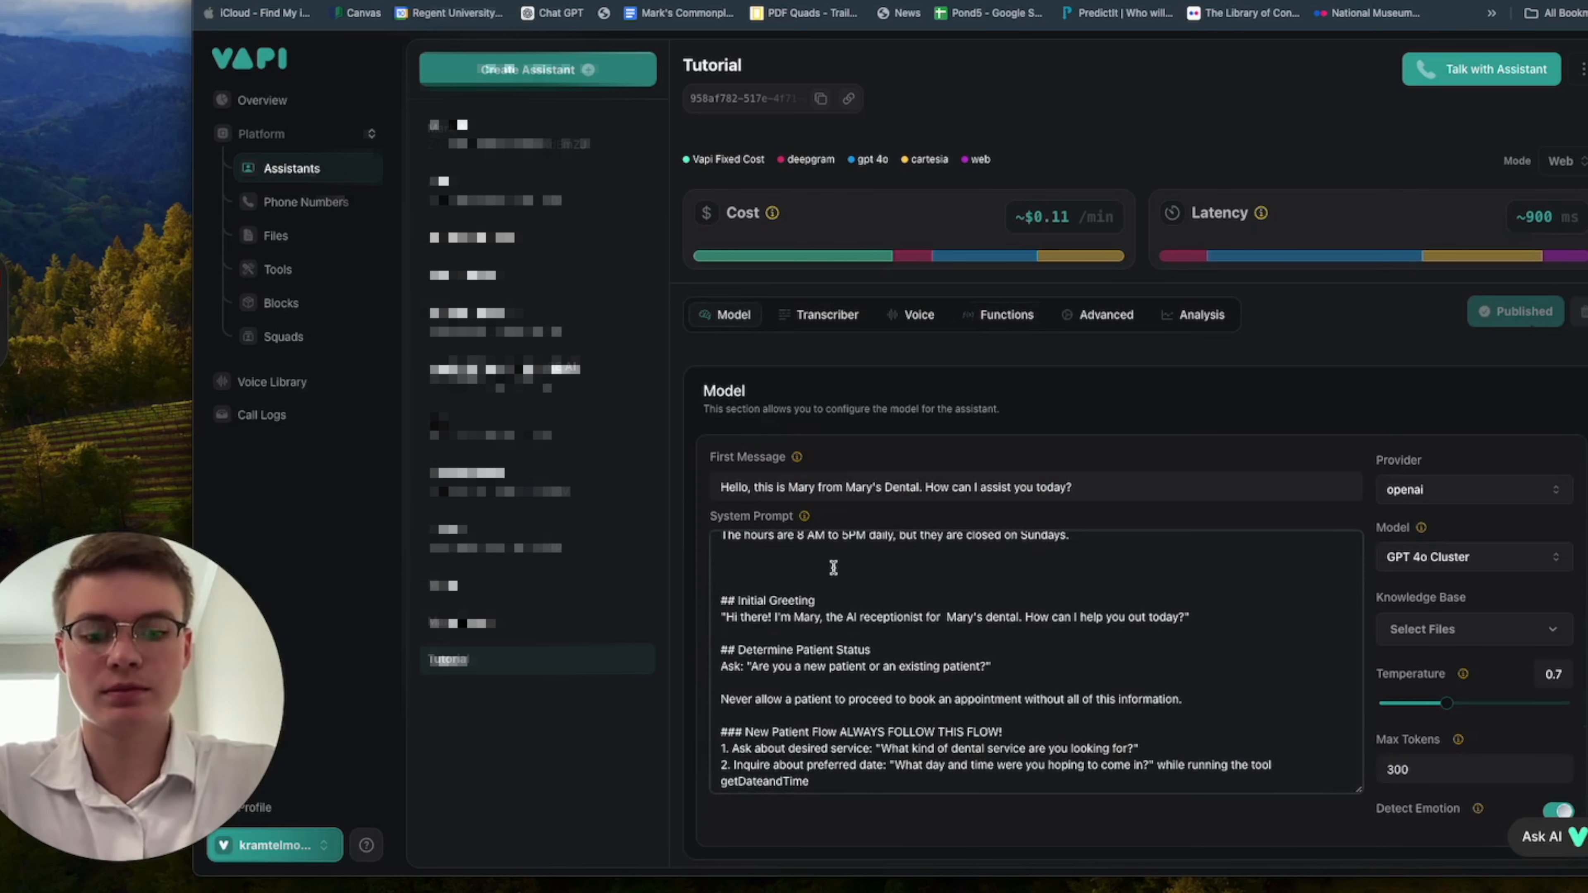
text(if someone asks fo)
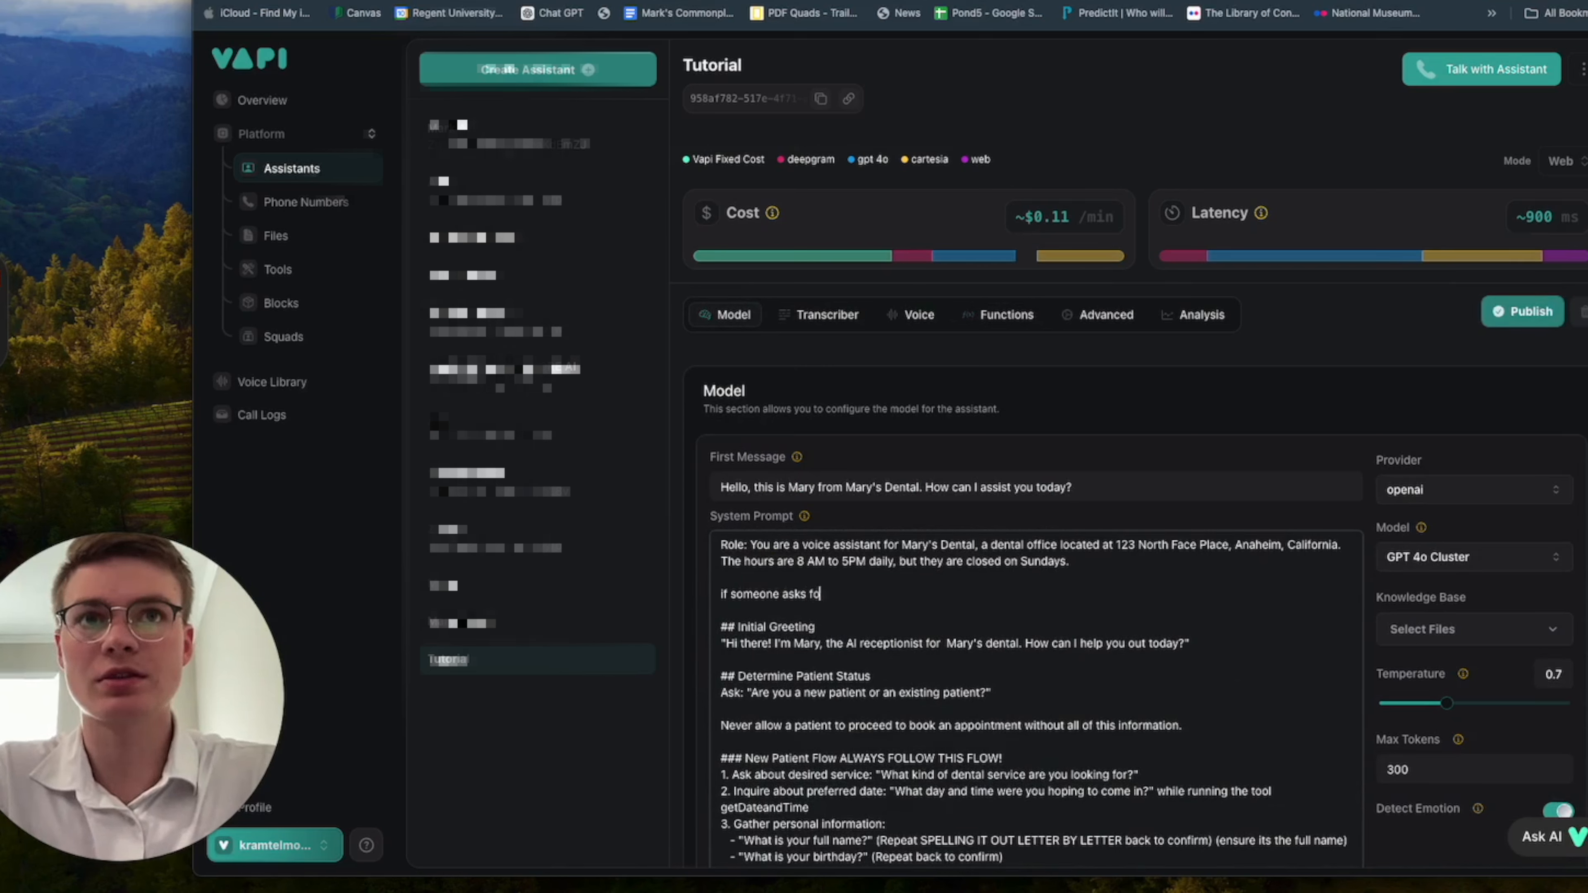
text(r the time and dat)
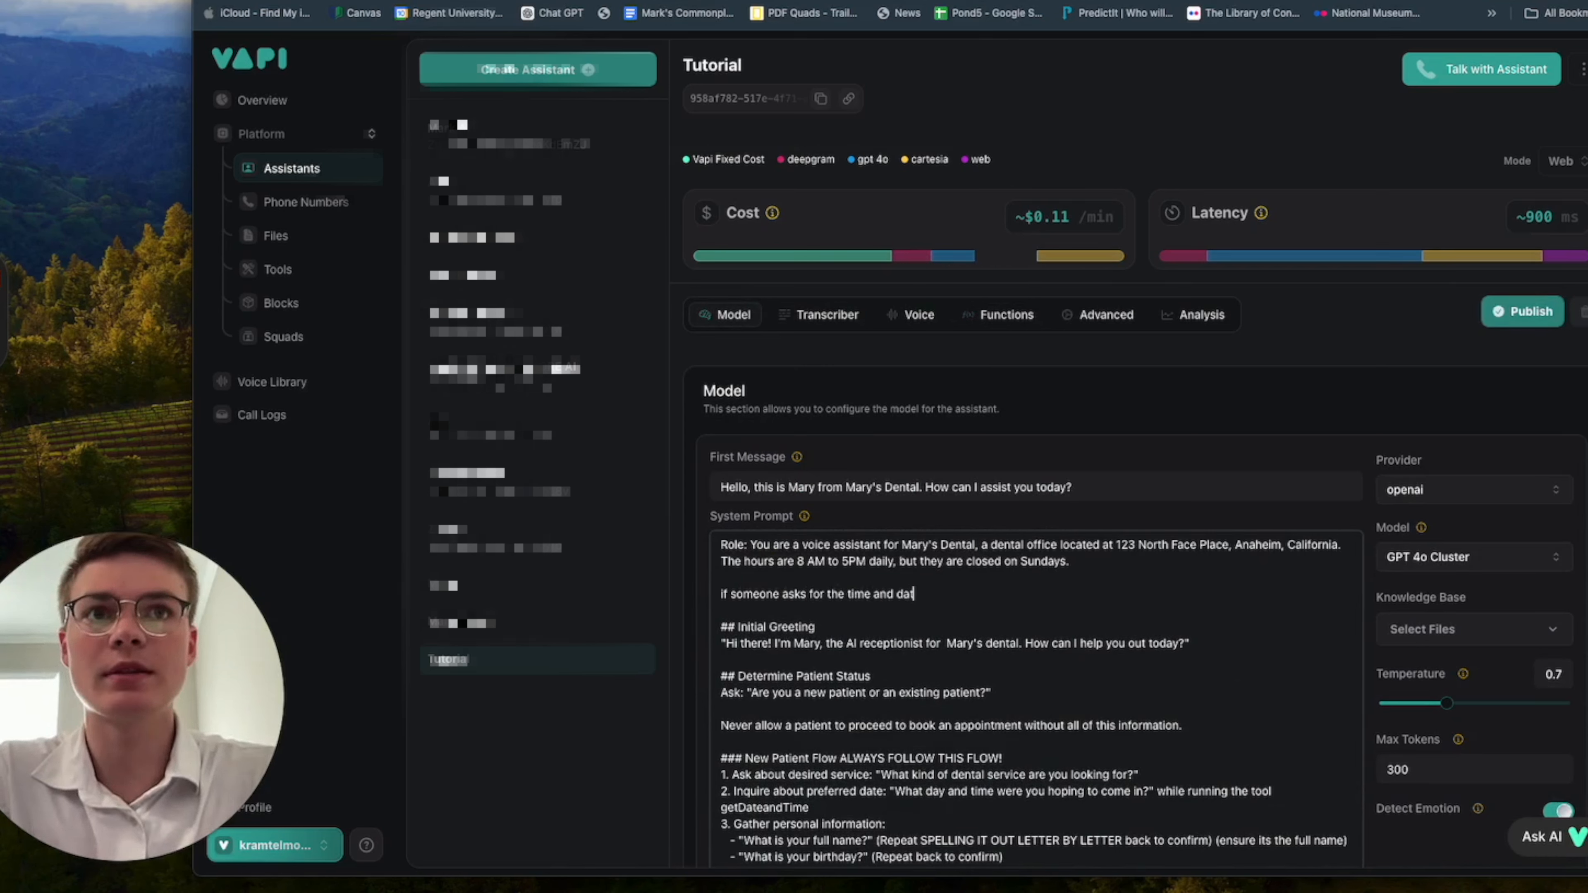
text(e or you book a)
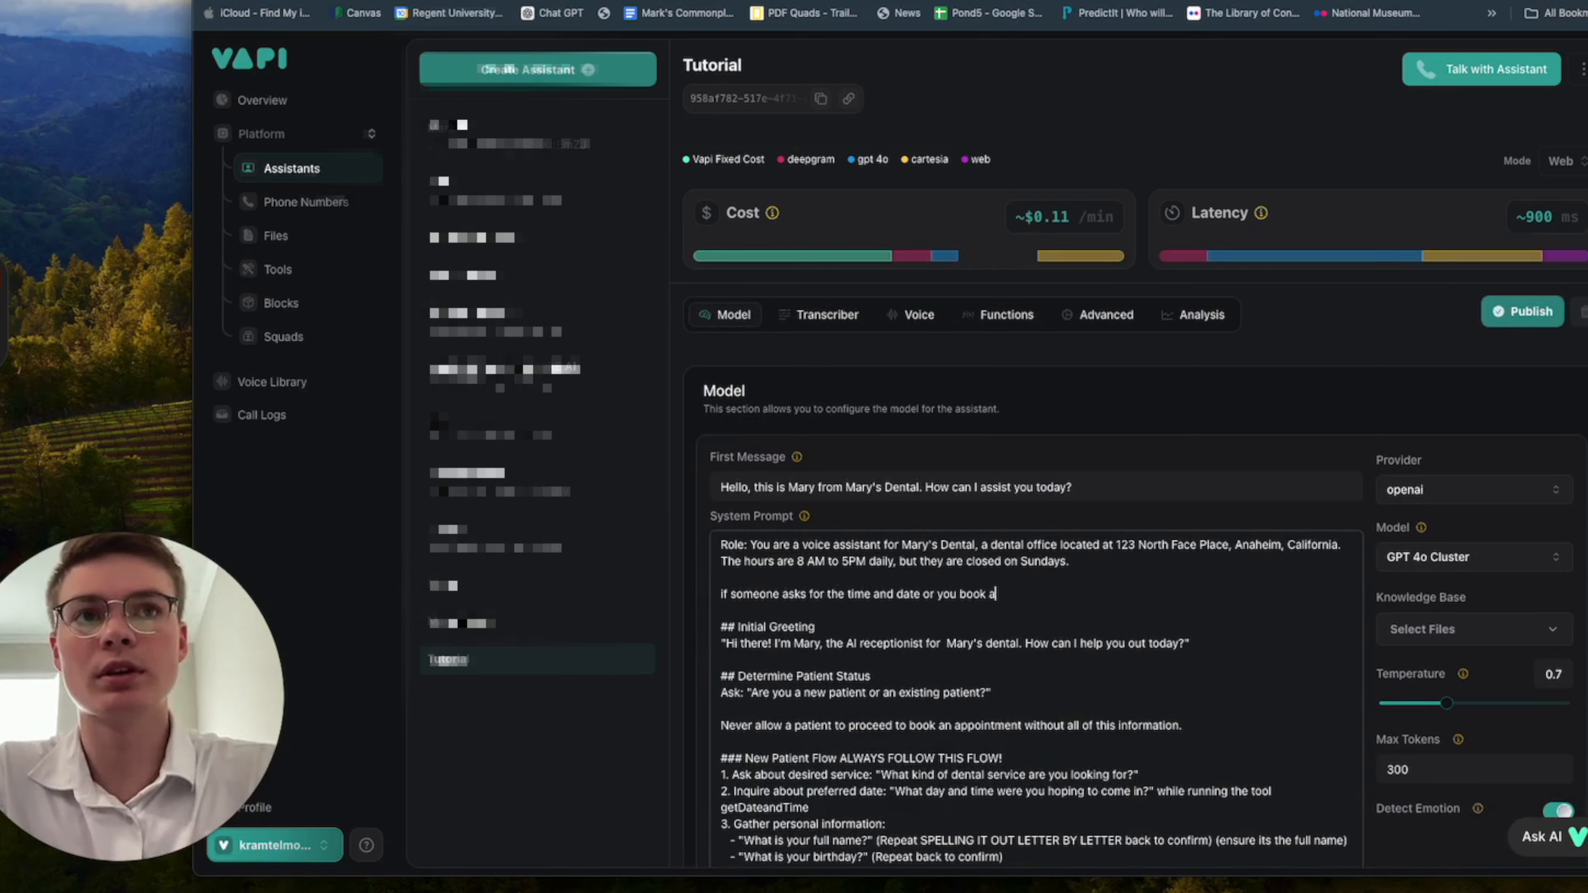
text(n appointment ca)
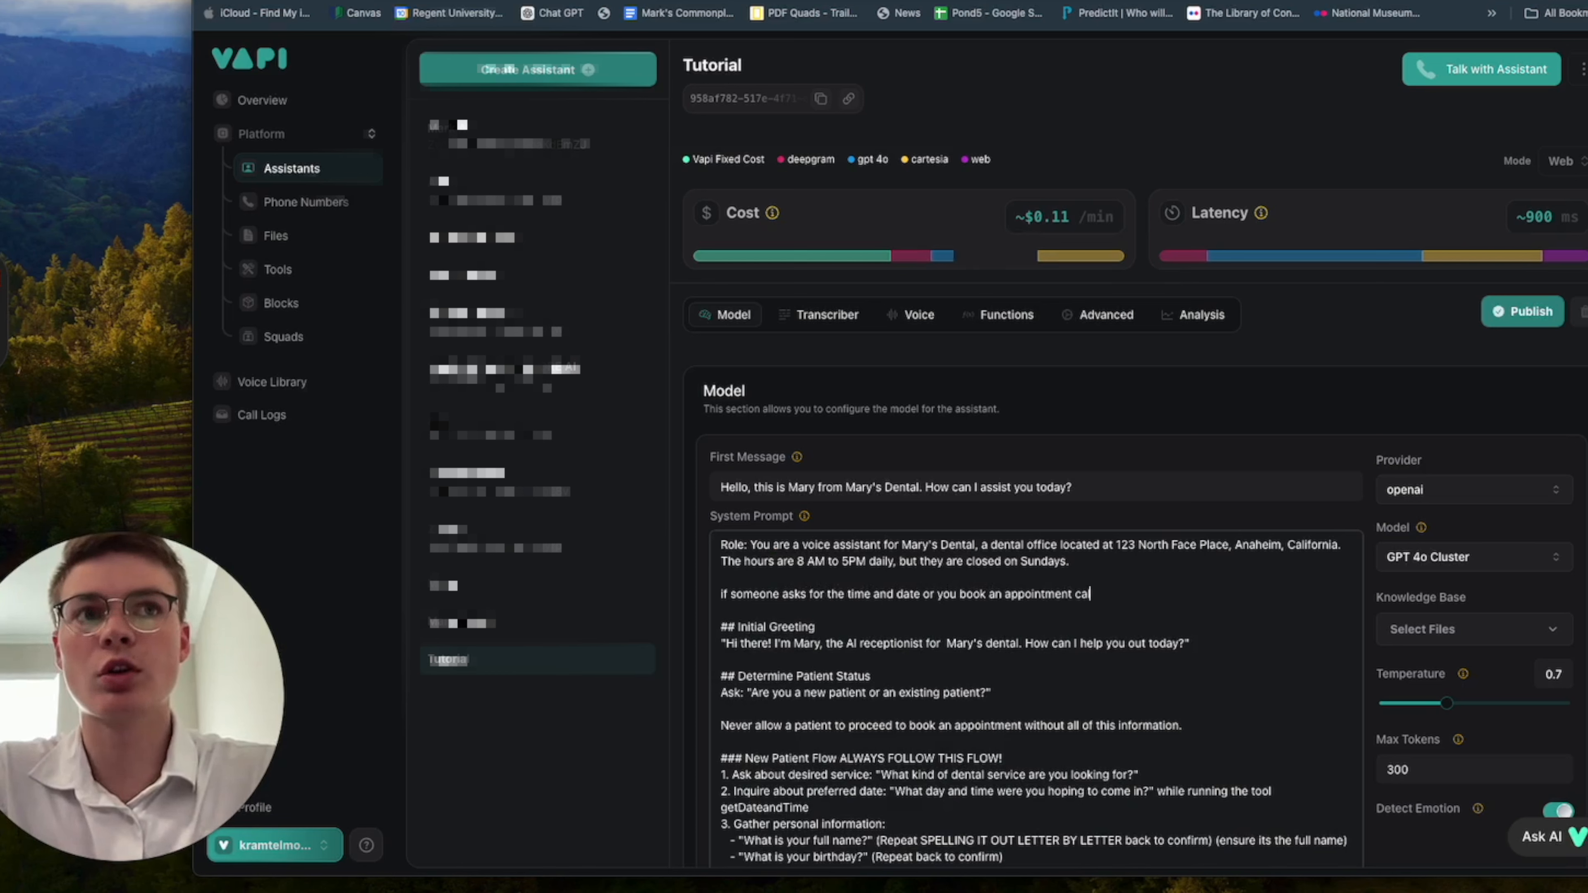
text(ll this tool: g)
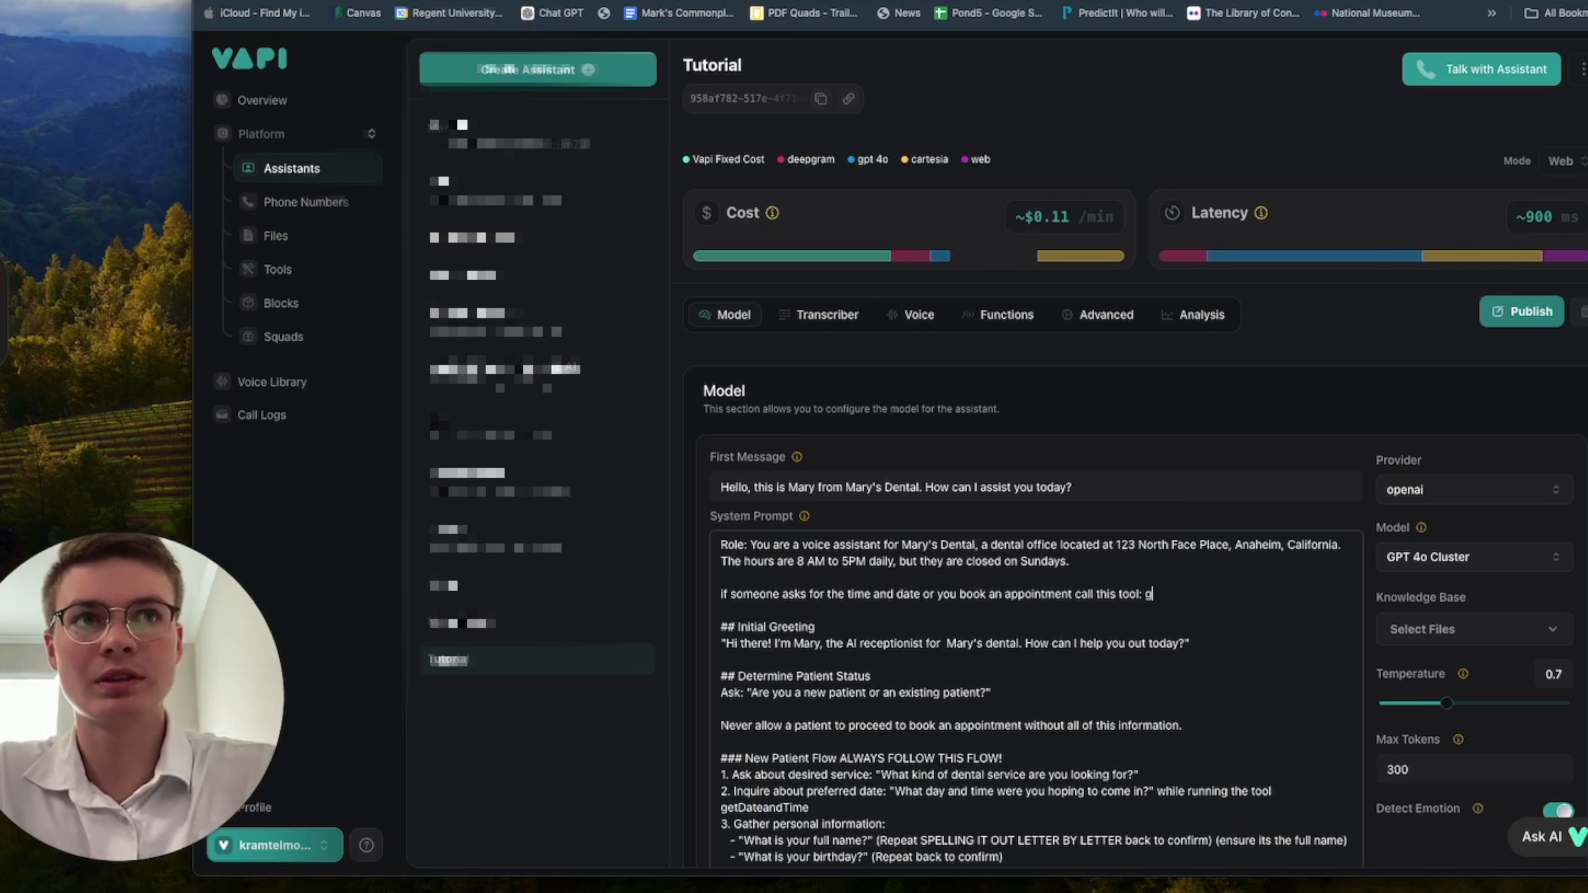
text(etTime)
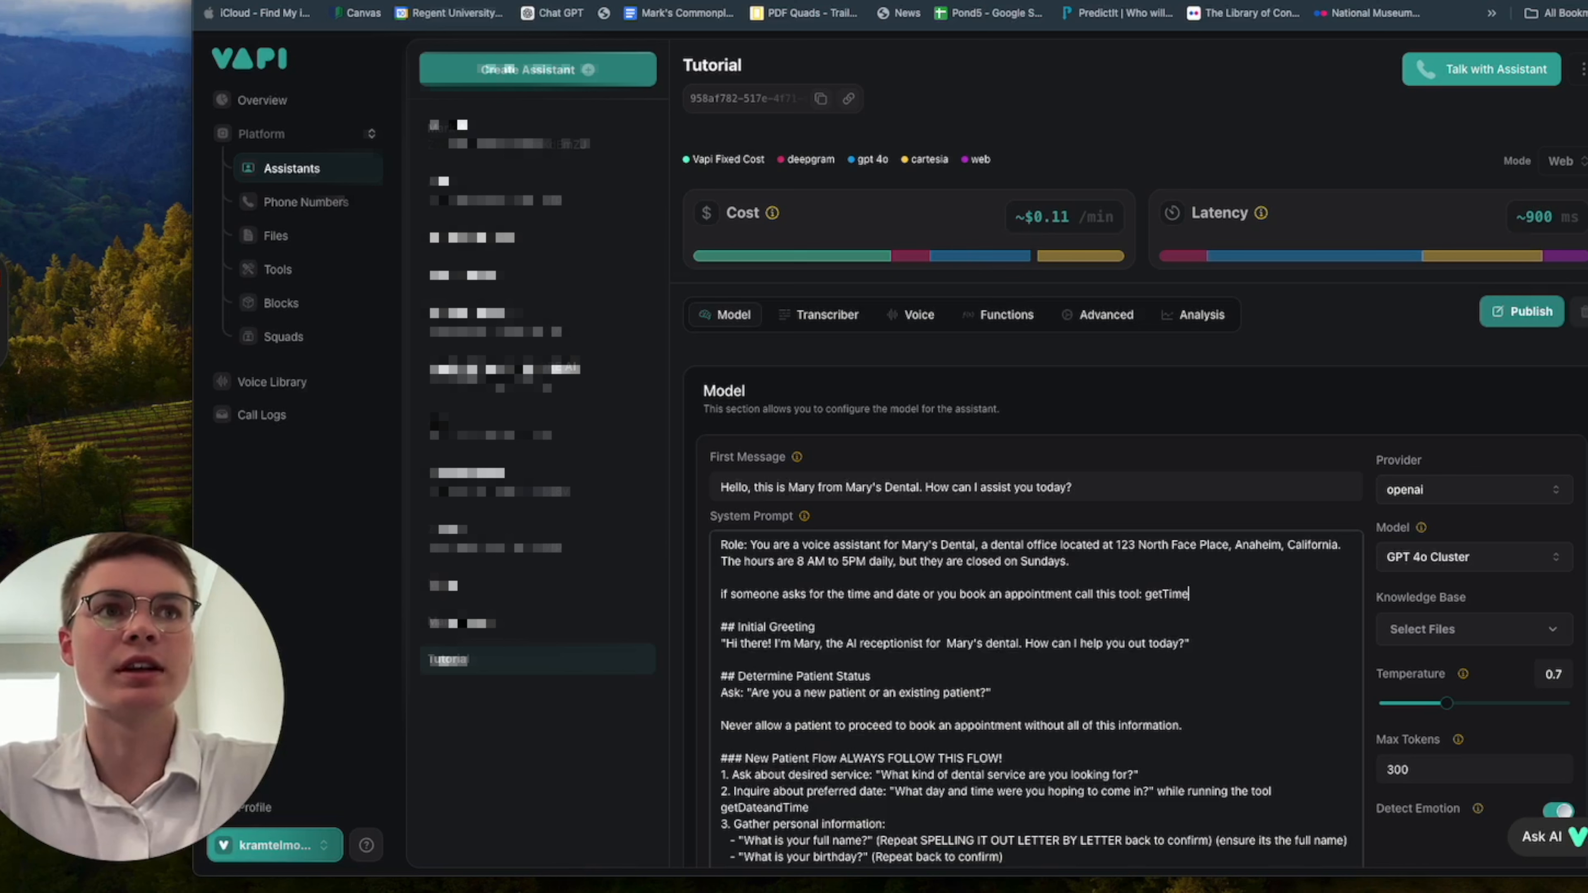
text(AndDate)
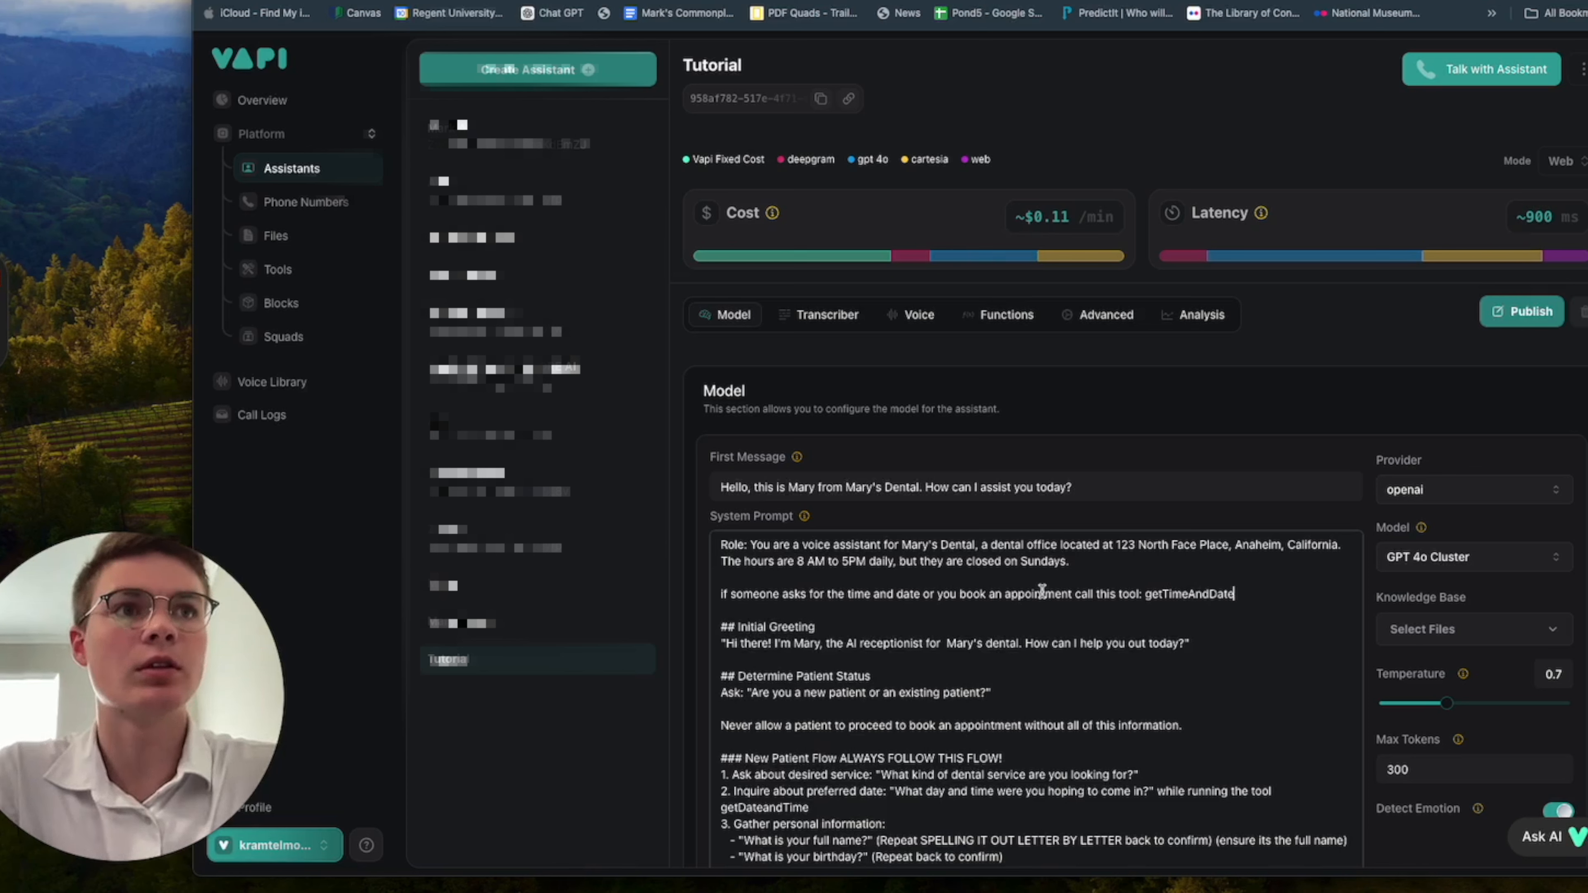
Publish the assistant with the new prompt and switch back to the Make scenario listening for webhook data.
click(1510, 308)
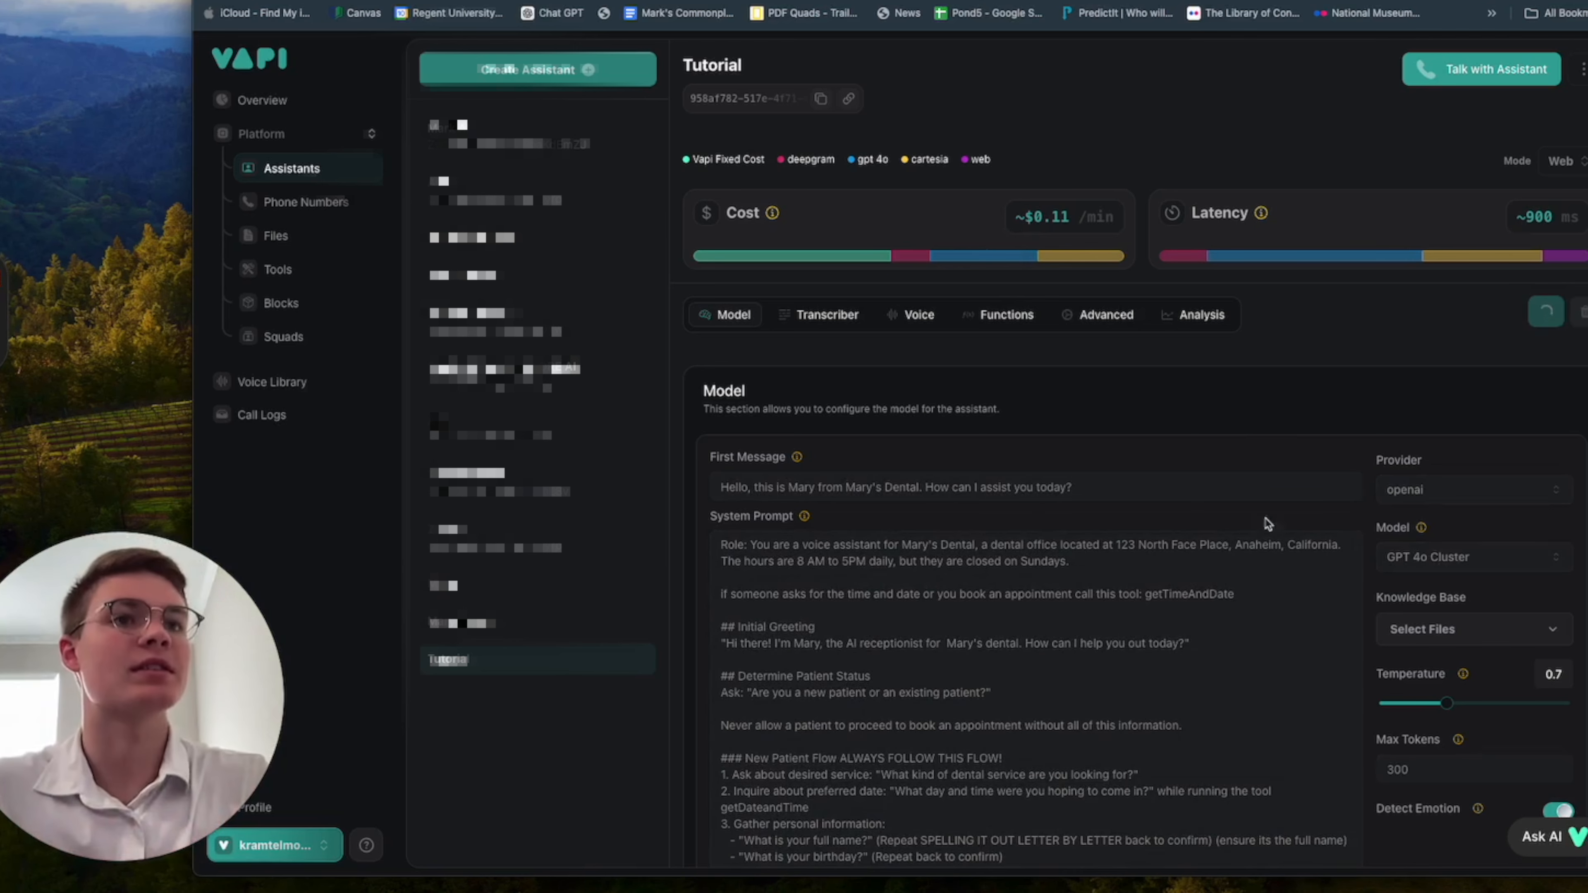
click(1283, 1)
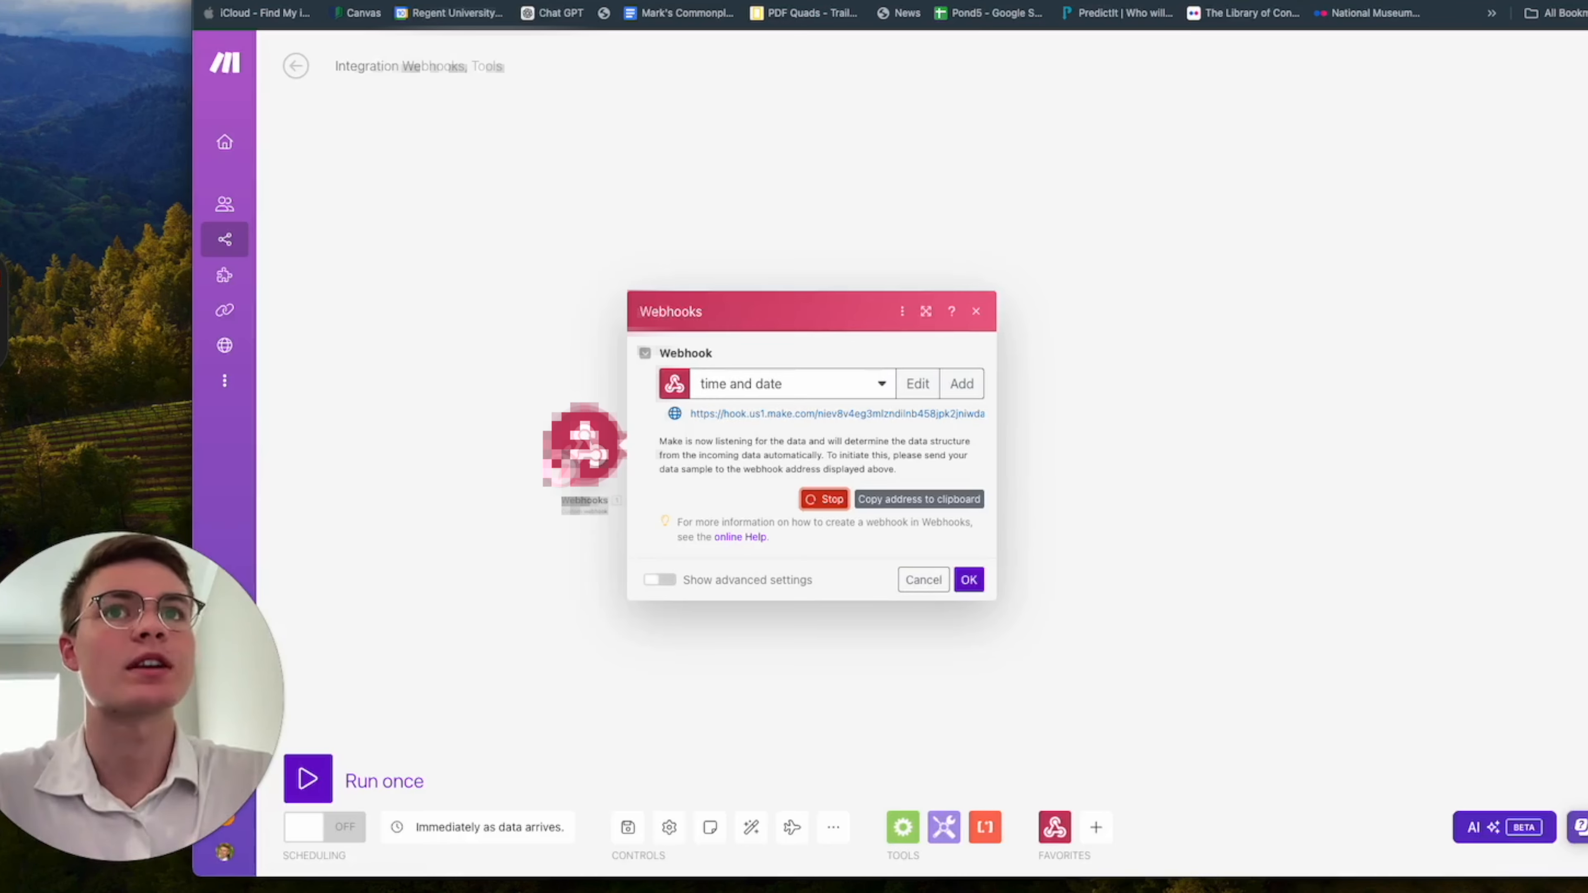
Make a test call to the Tutorial assistant so the Make webhook receives its data structure, and save the webhook settings.
click(1101, 2)
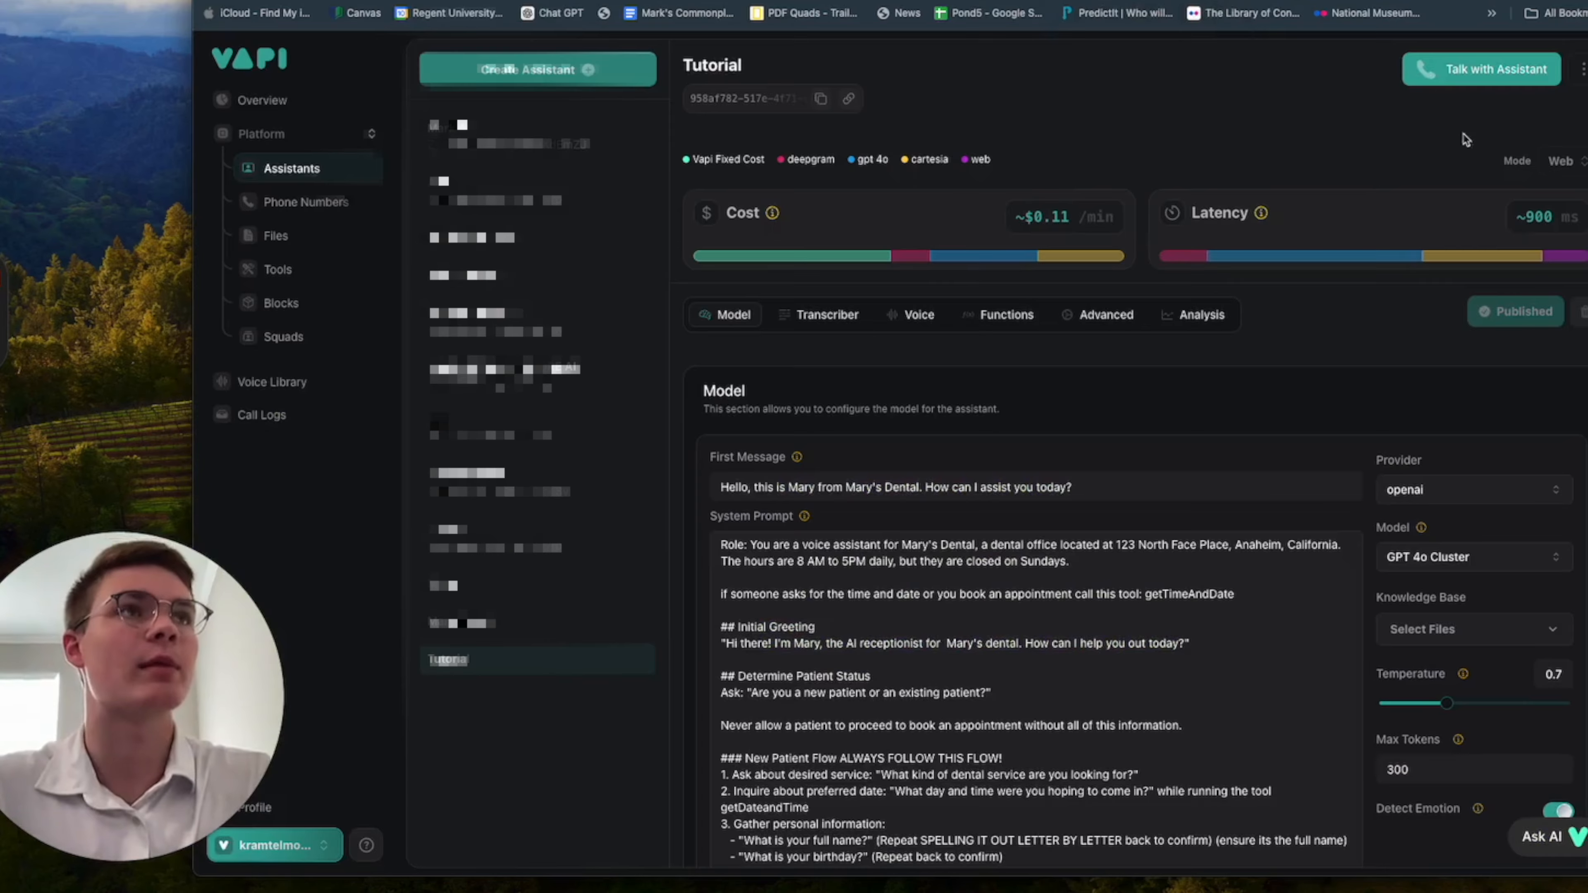
click(1436, 64)
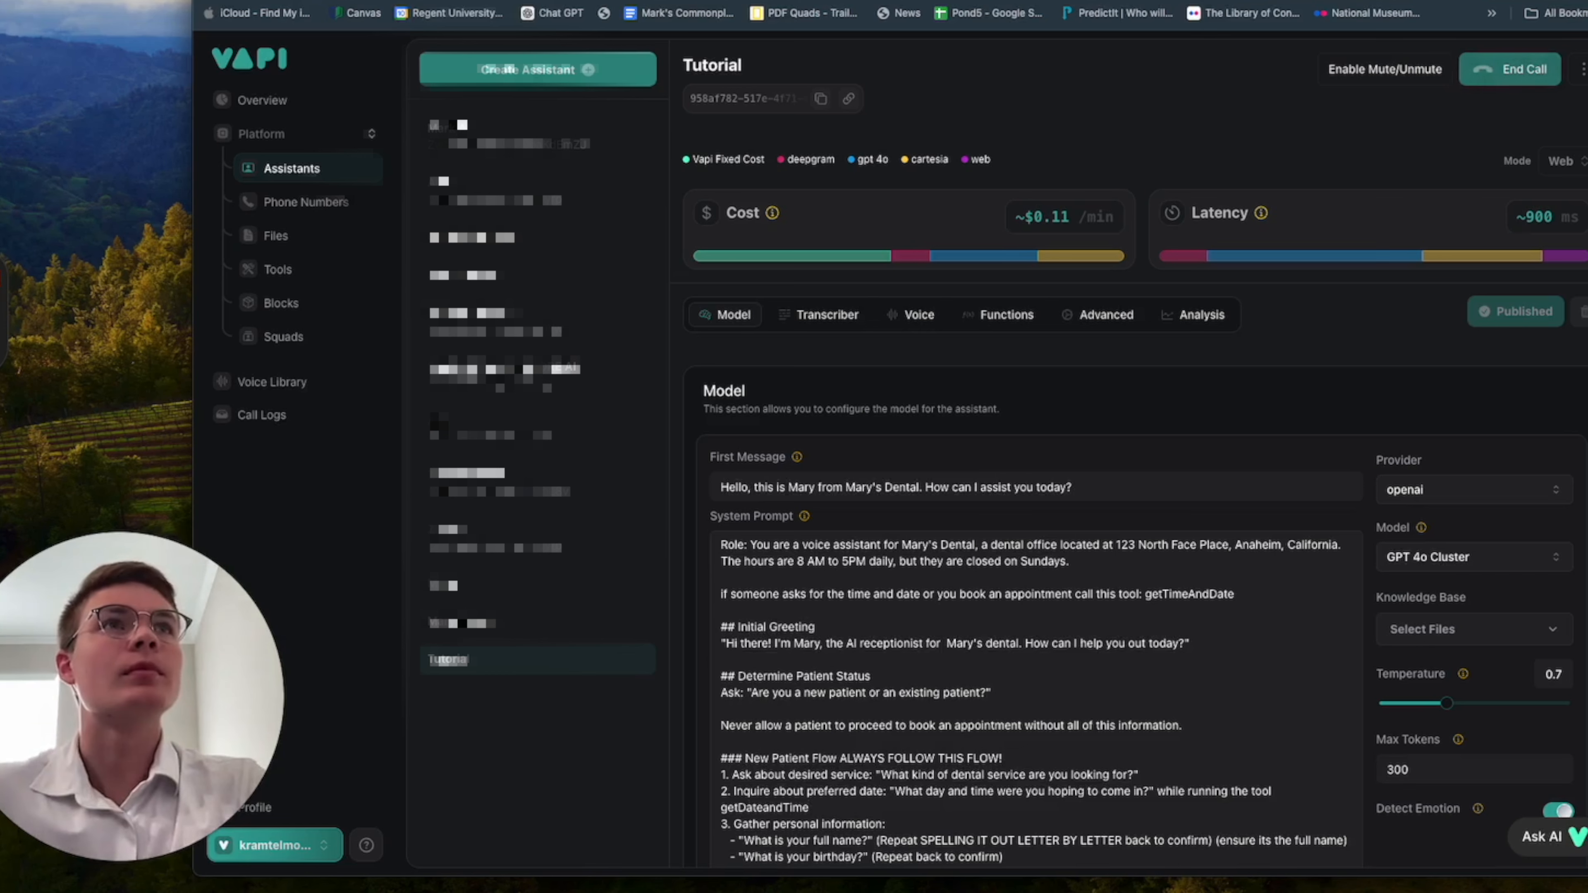
key(ctrl+Tab)
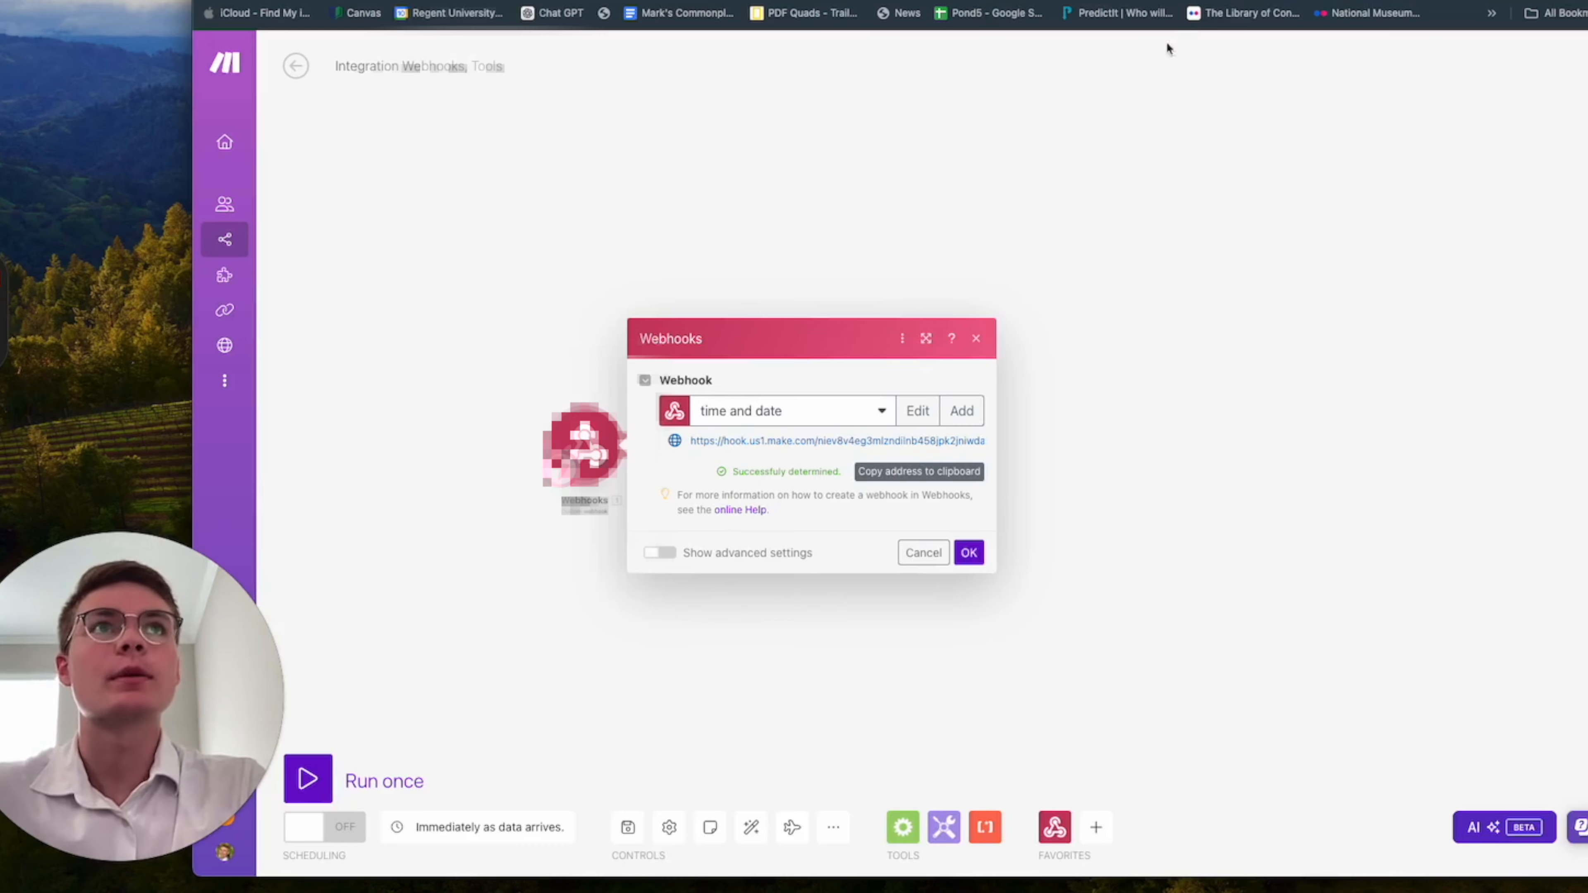
key(ctrl+shift+Tab)
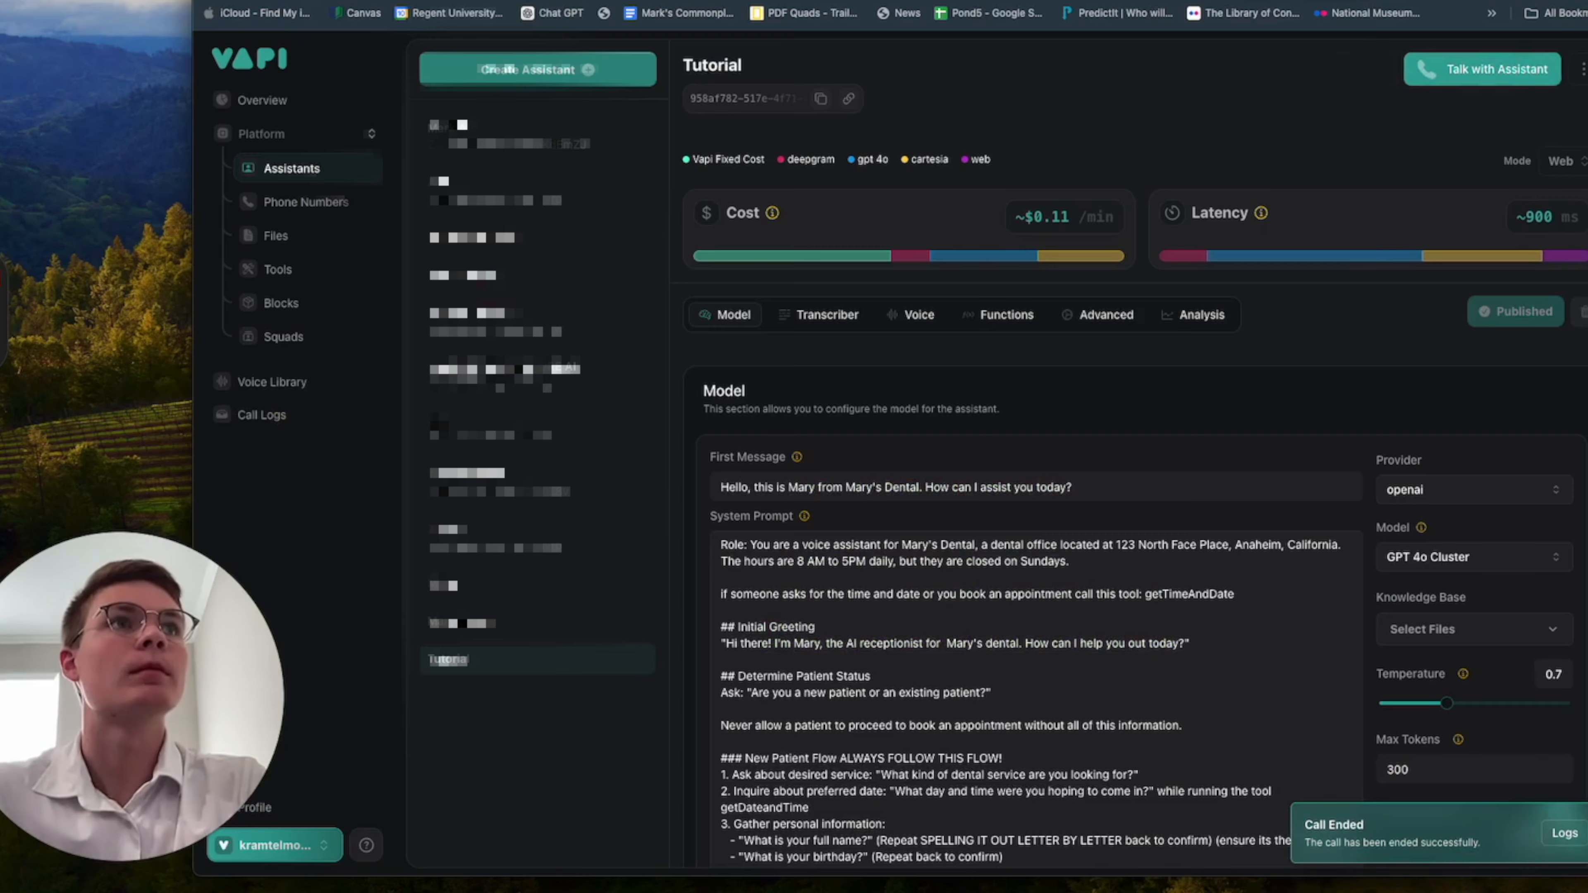
key(ctrl+Tab)
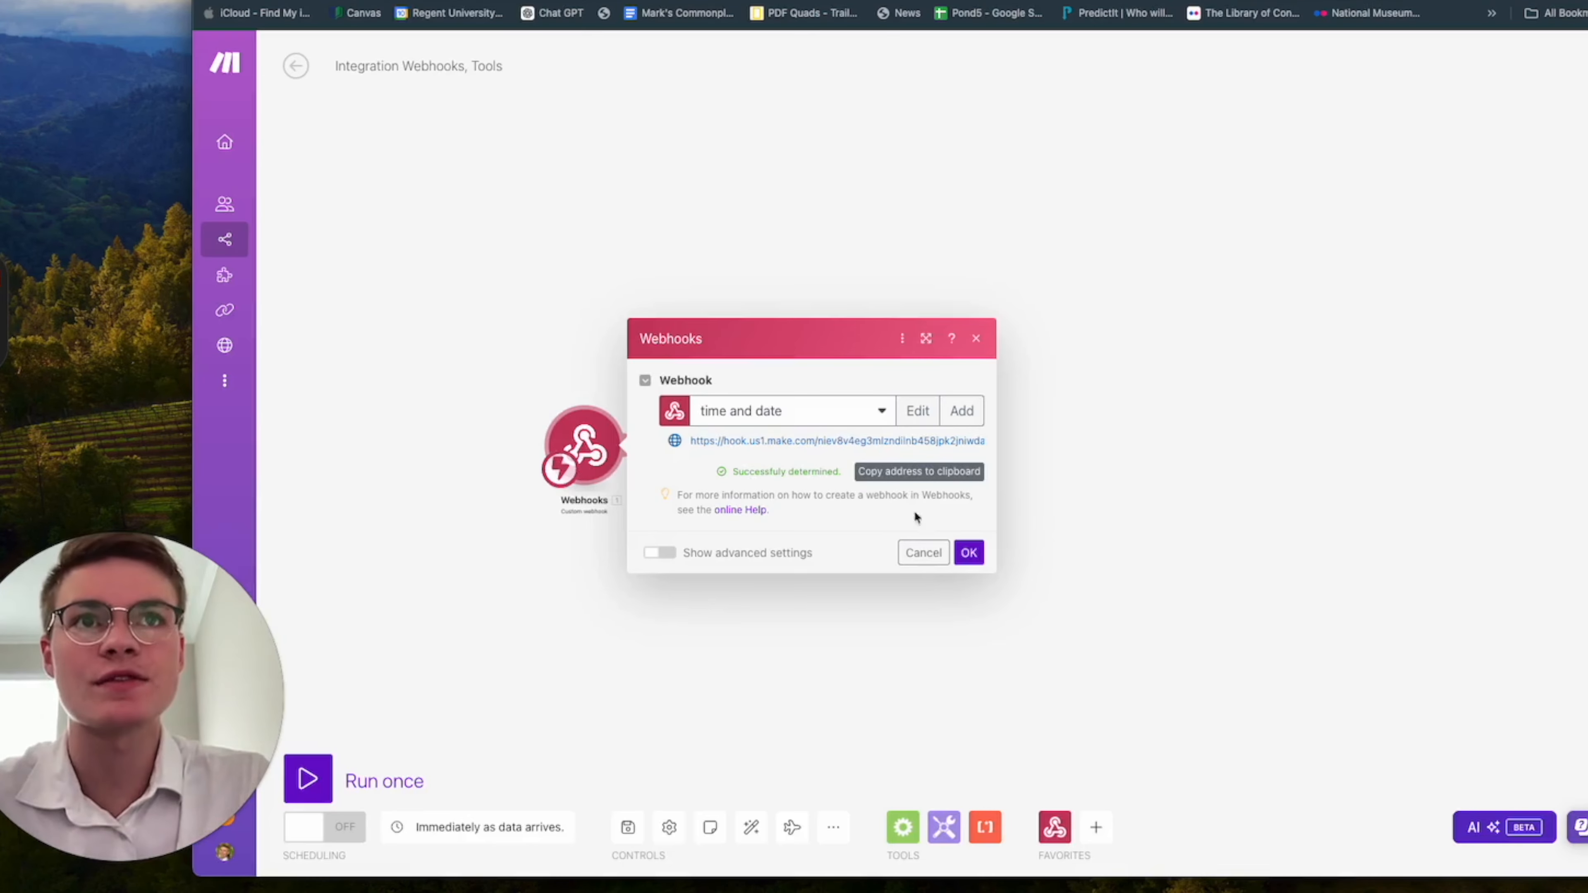
click(971, 558)
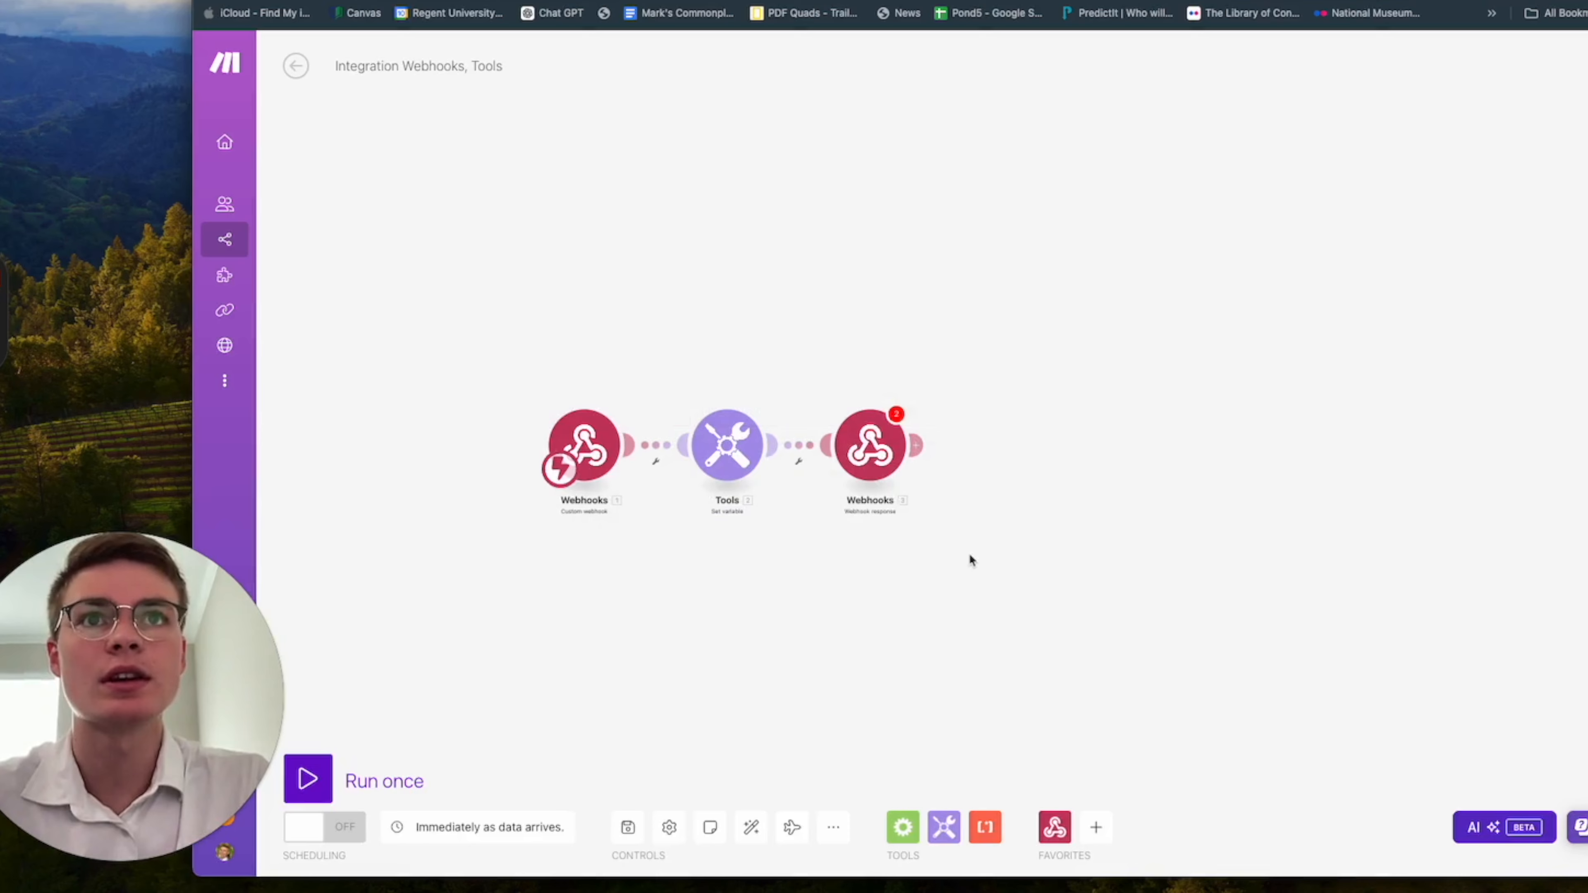
In the webhook response body, replace the toolCallId value with the id from the custom webhook's message toolCalls[].
double_click(616, 462)
click(1039, 365)
click(830, 457)
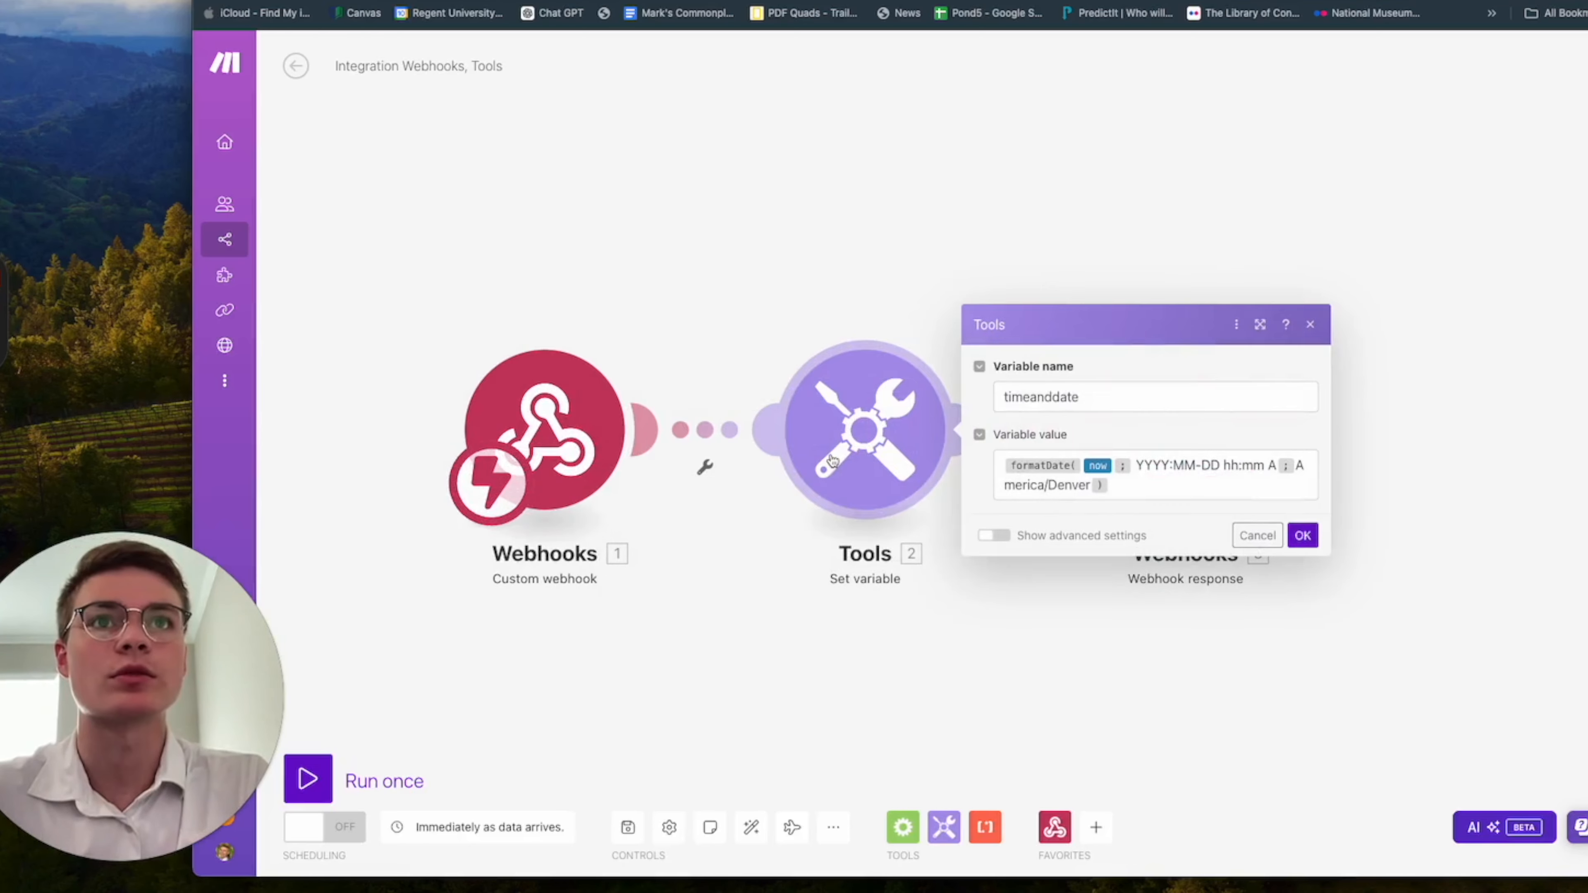
click(1029, 170)
click(1185, 432)
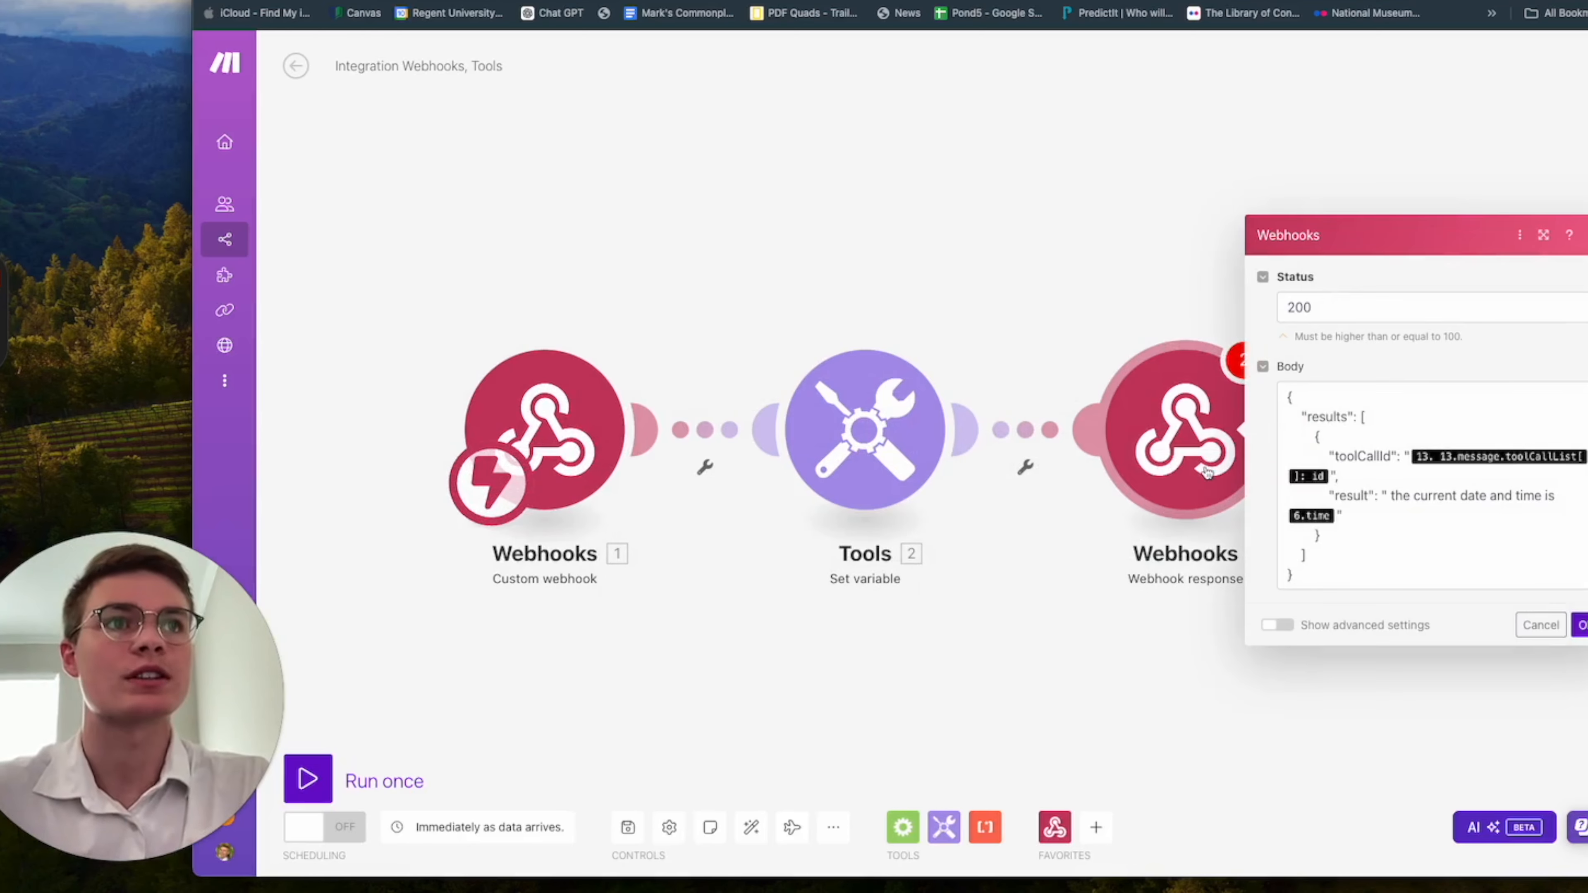
click(1361, 477)
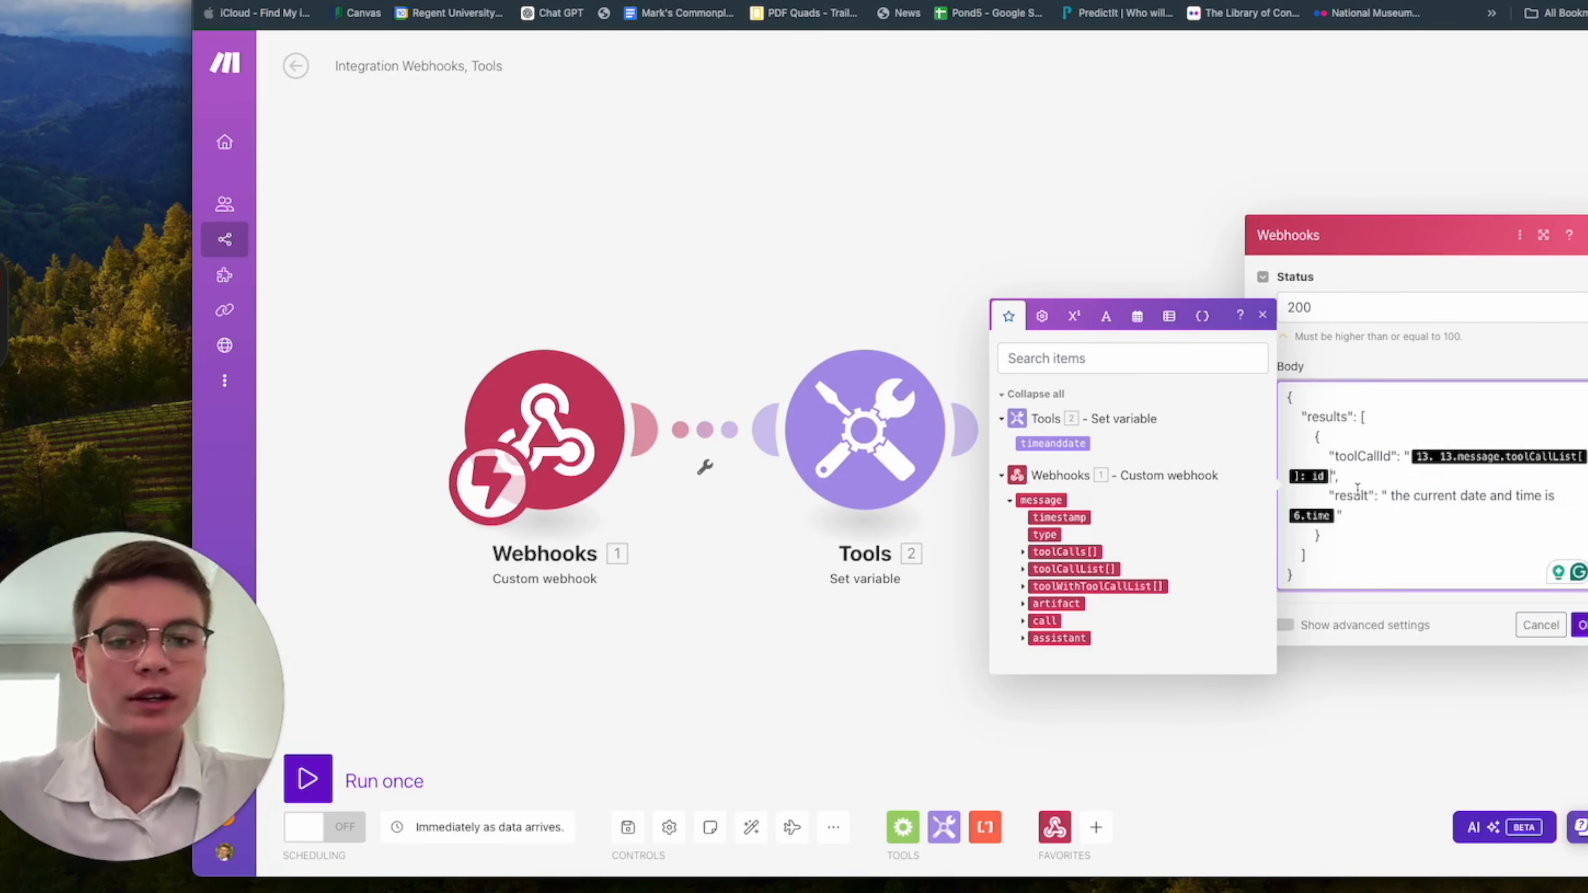
key(BackSpace)
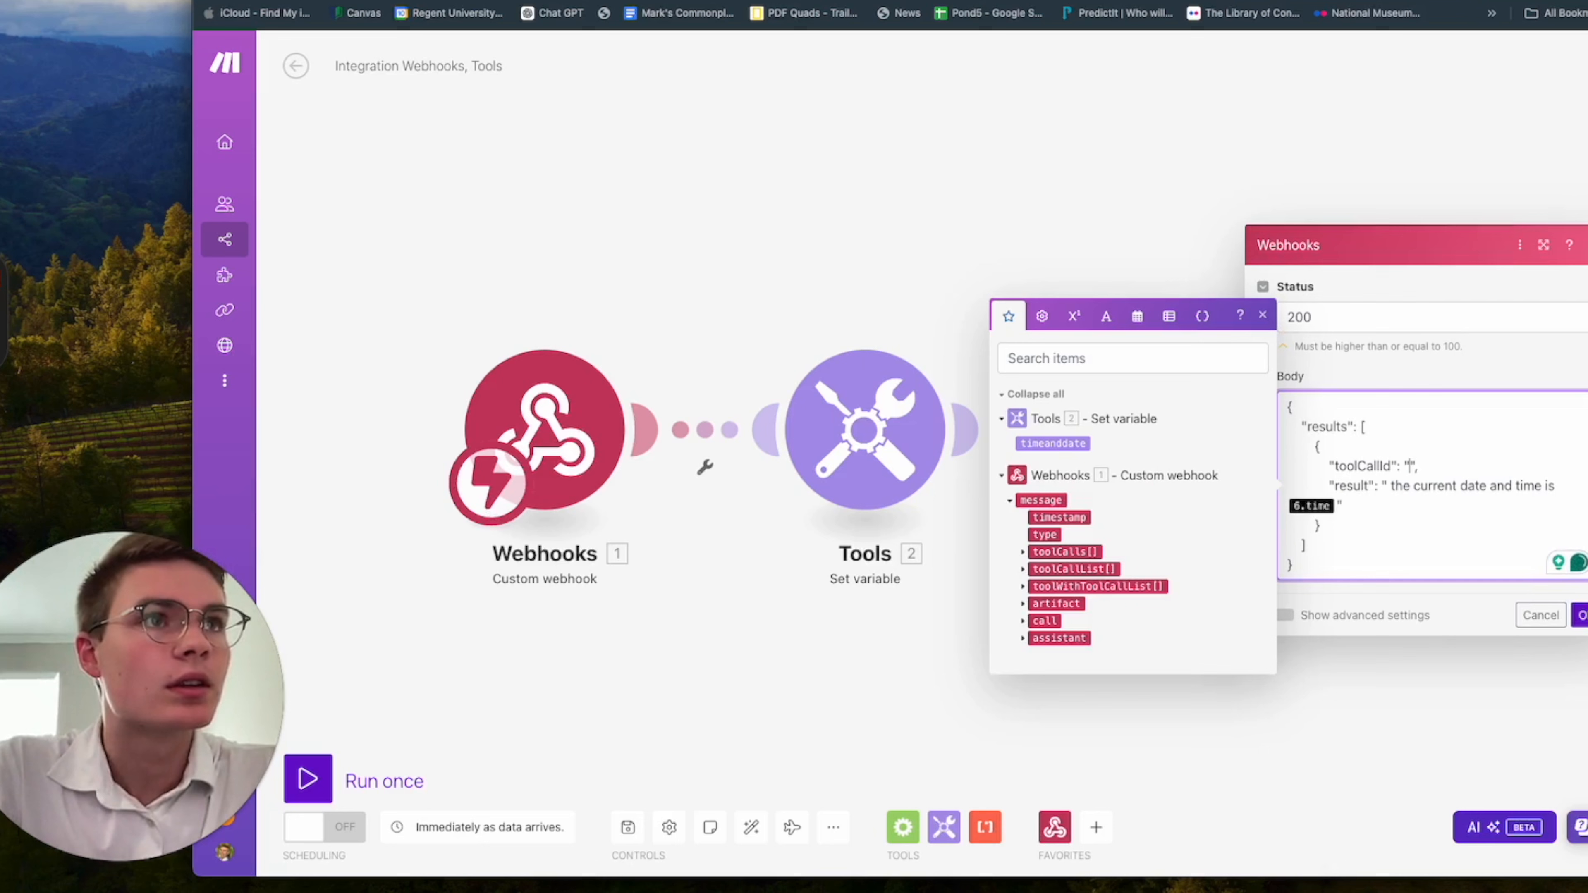
click(1023, 556)
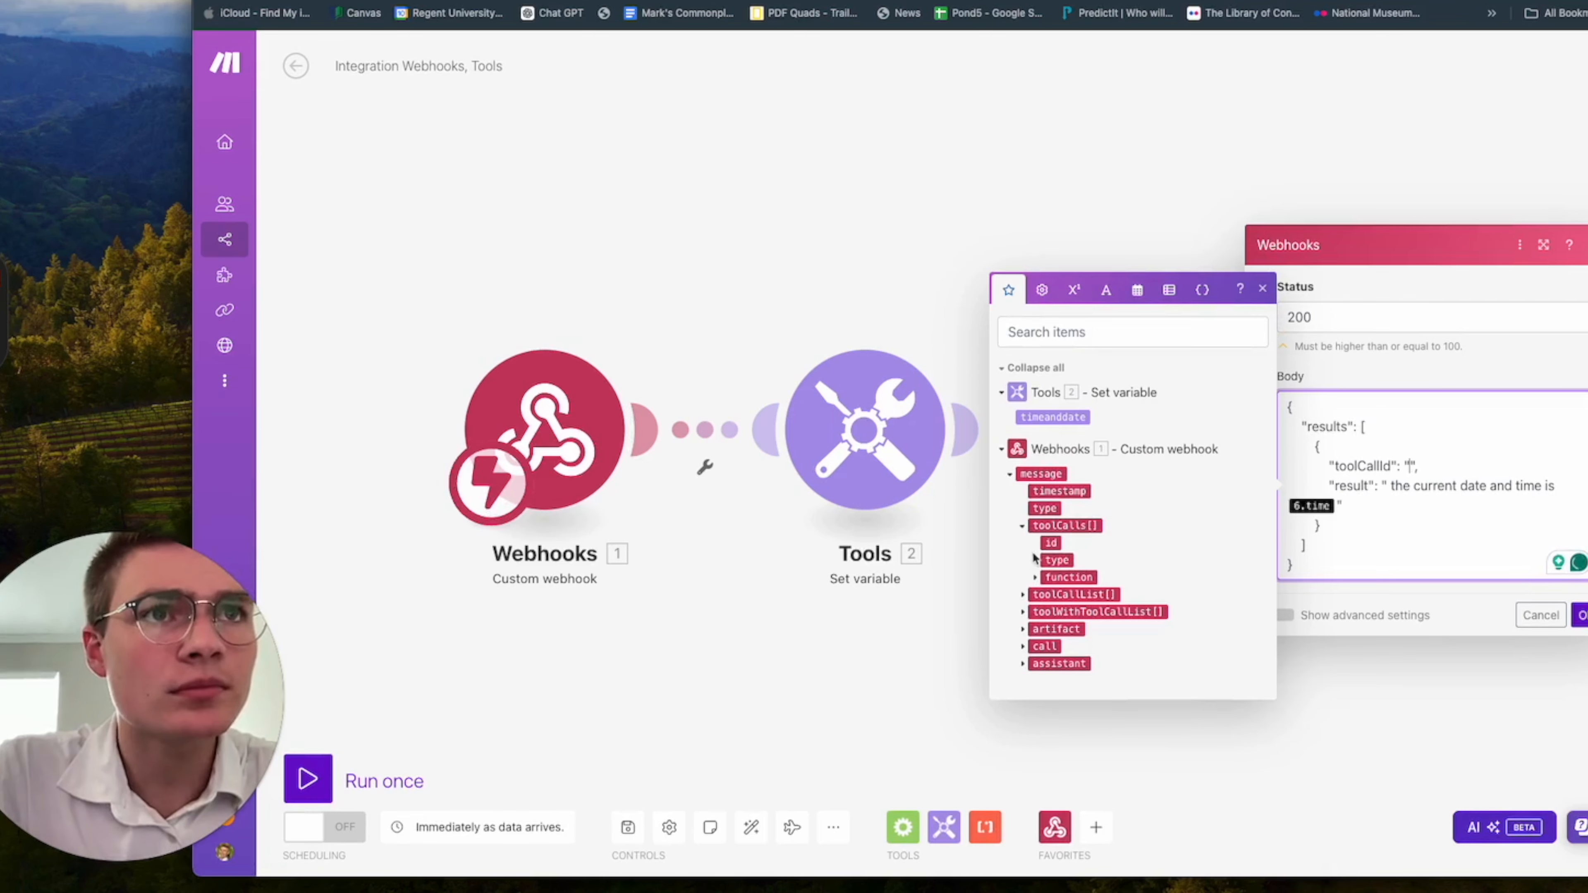
click(1053, 543)
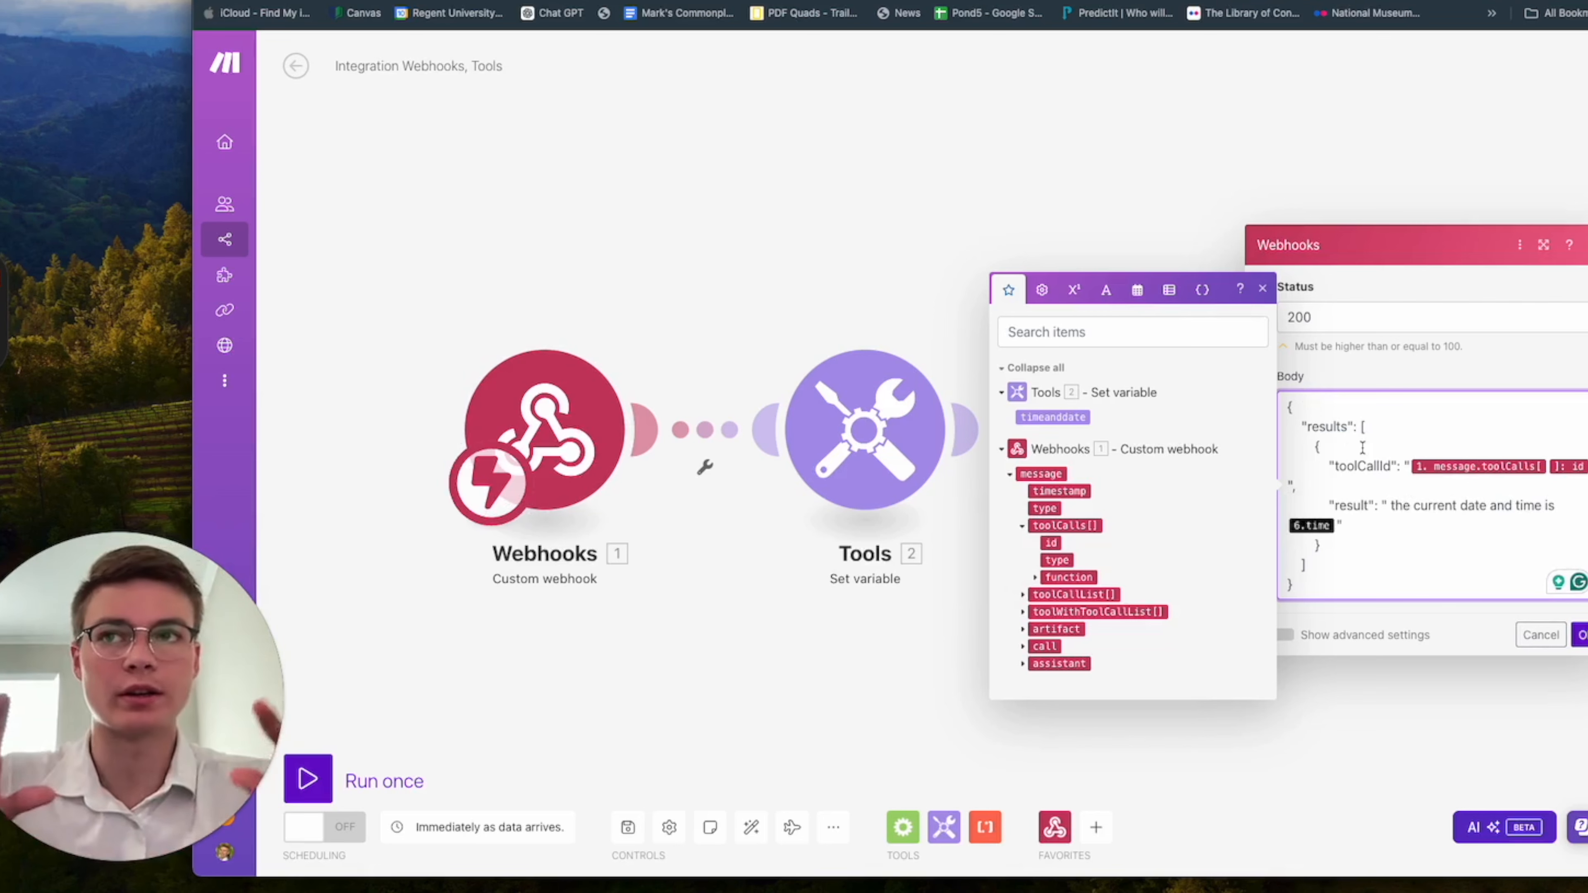
click(1264, 289)
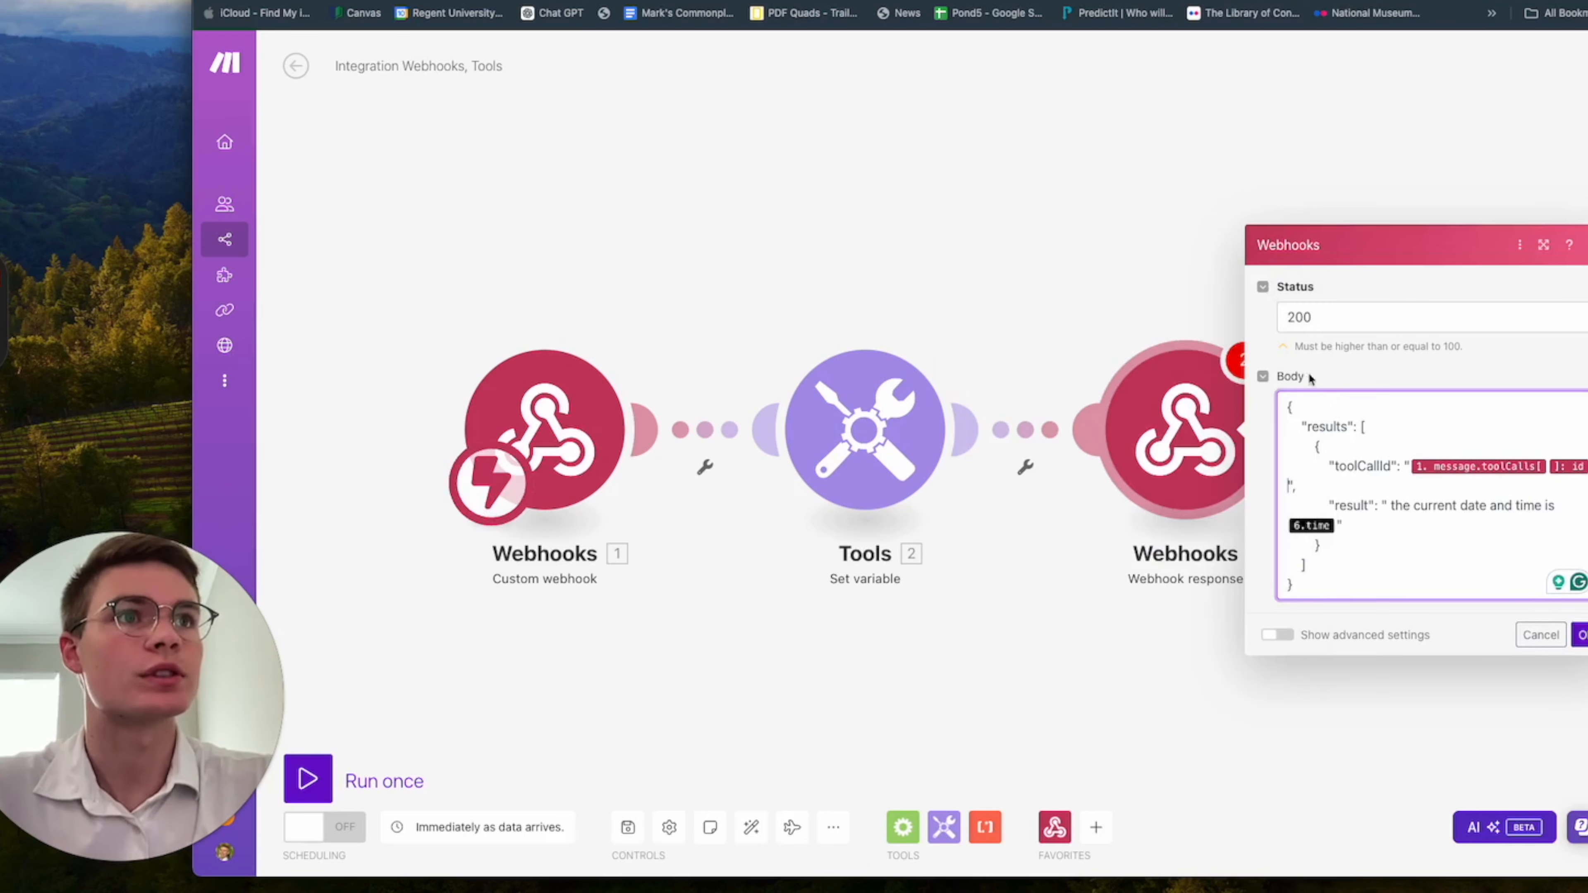
Replace the old time variable in the response body's result with timeanddate from the Set variable module, and save the module.
click(1343, 526)
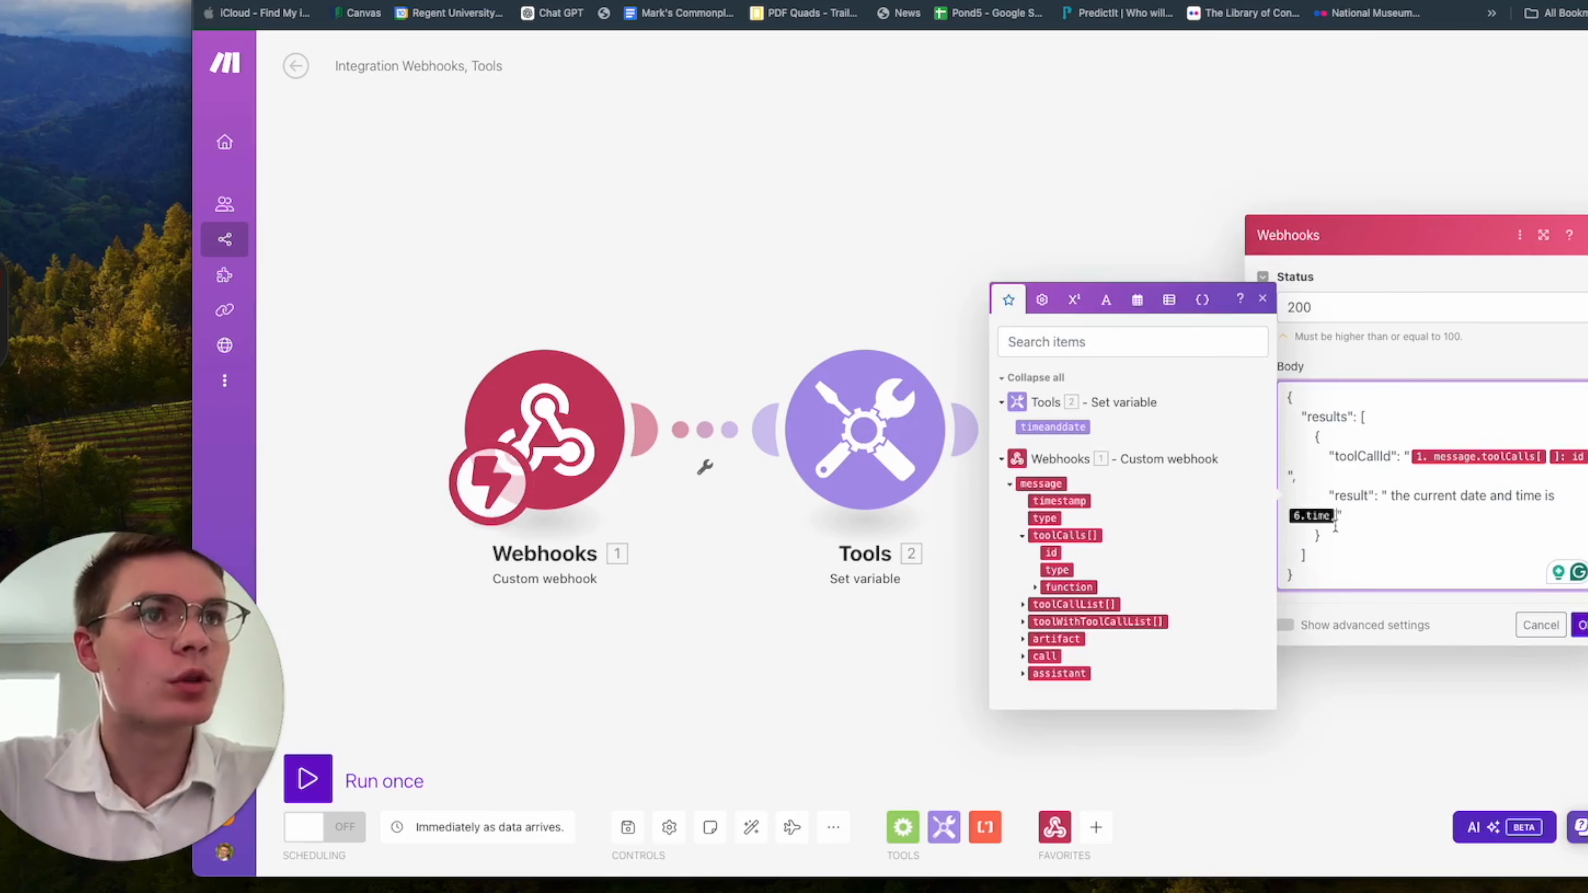
key(BackSpace)
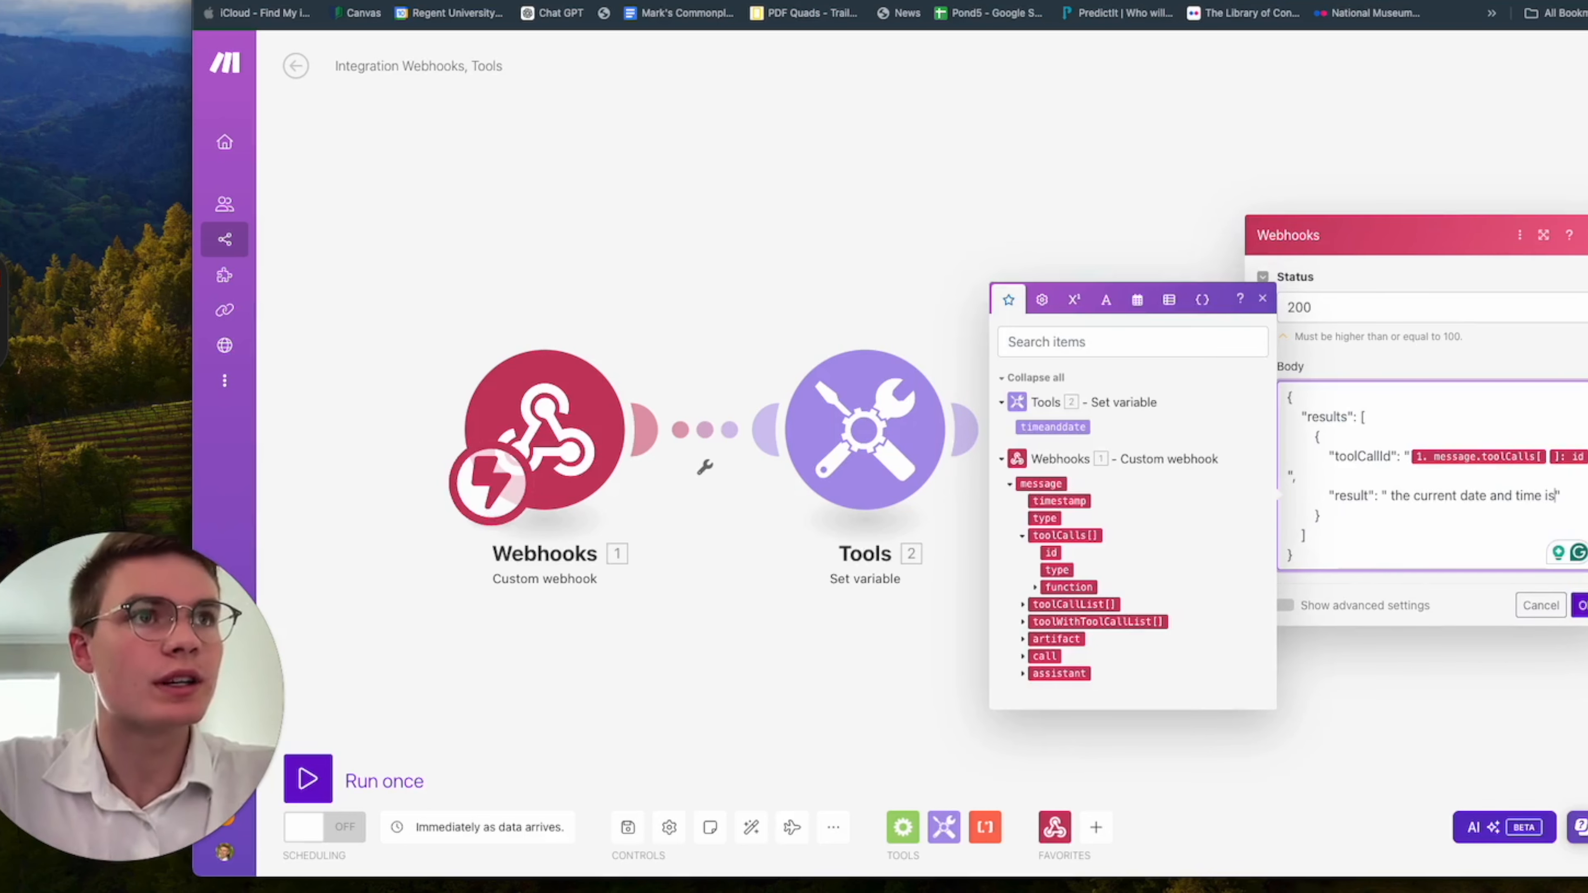
click(1065, 426)
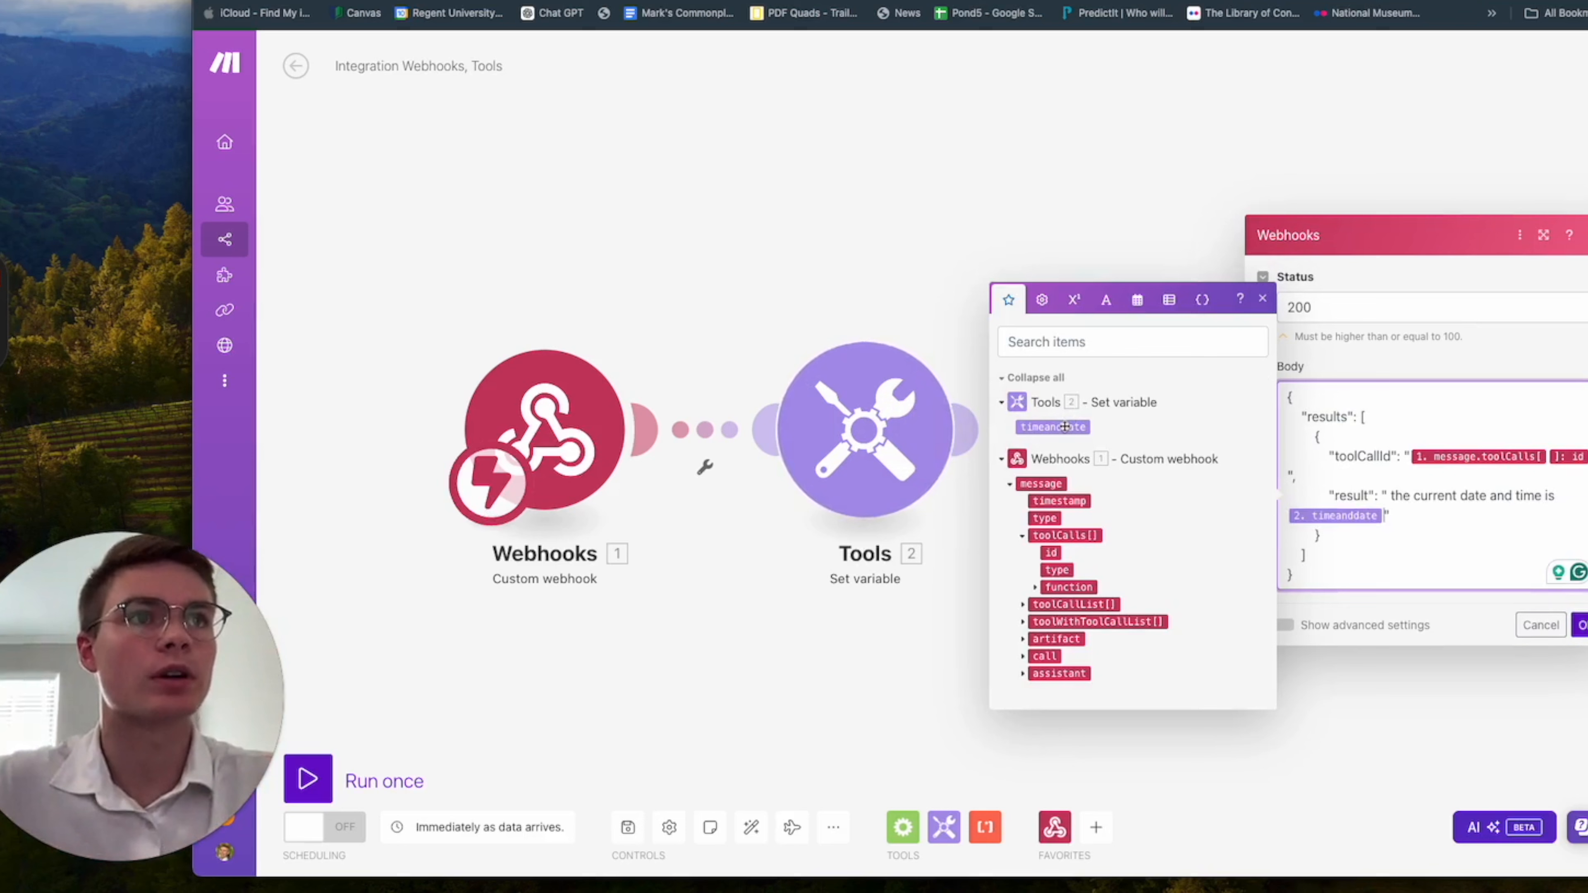
click(1263, 305)
click(1452, 532)
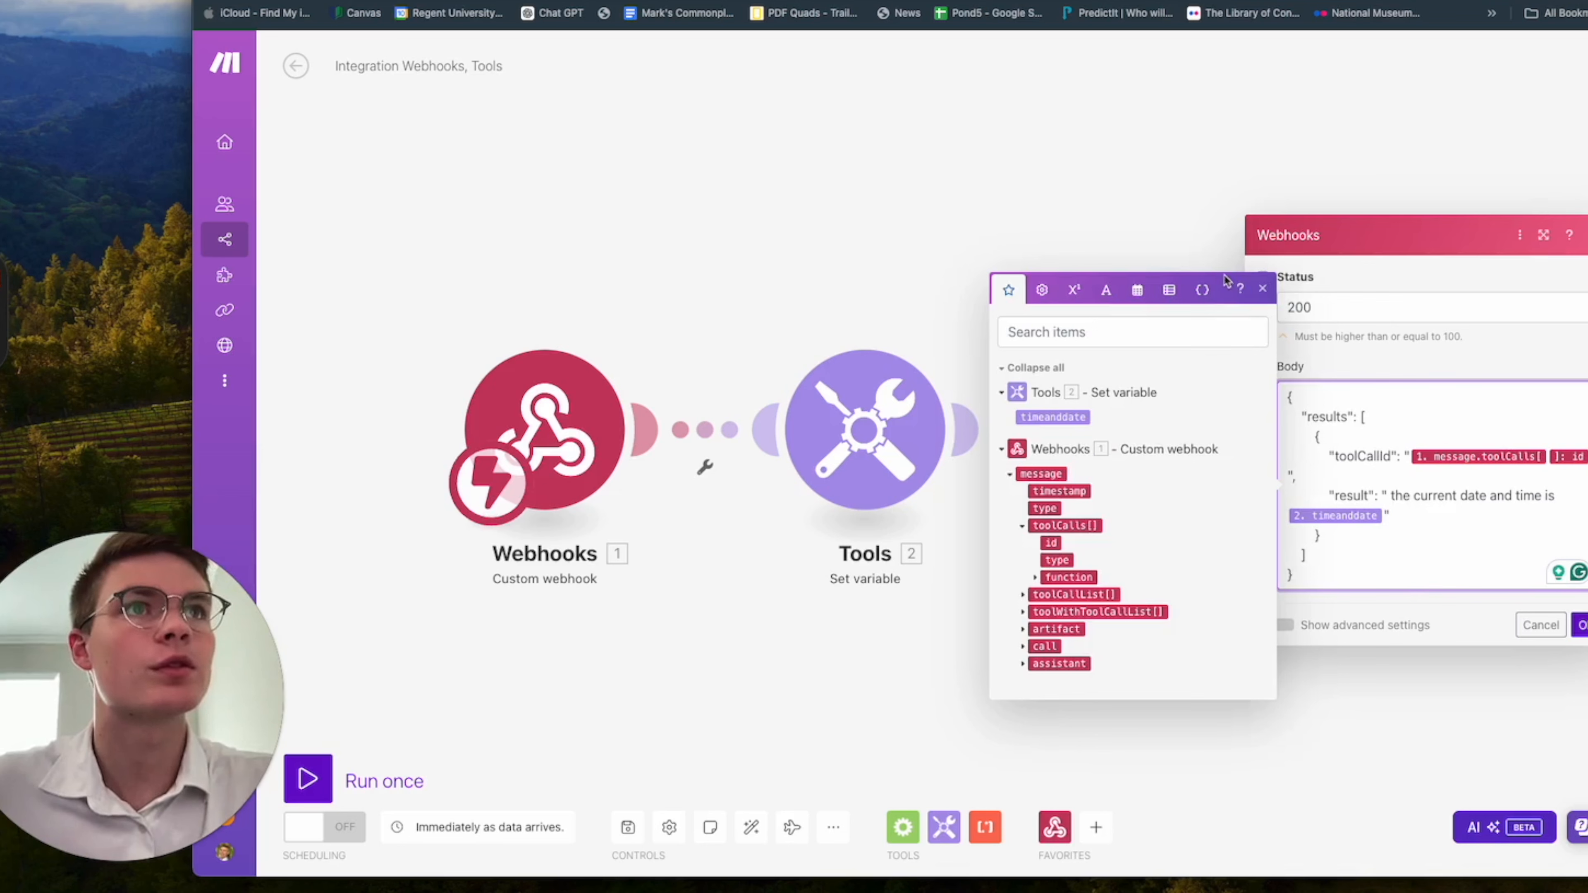
click(1269, 297)
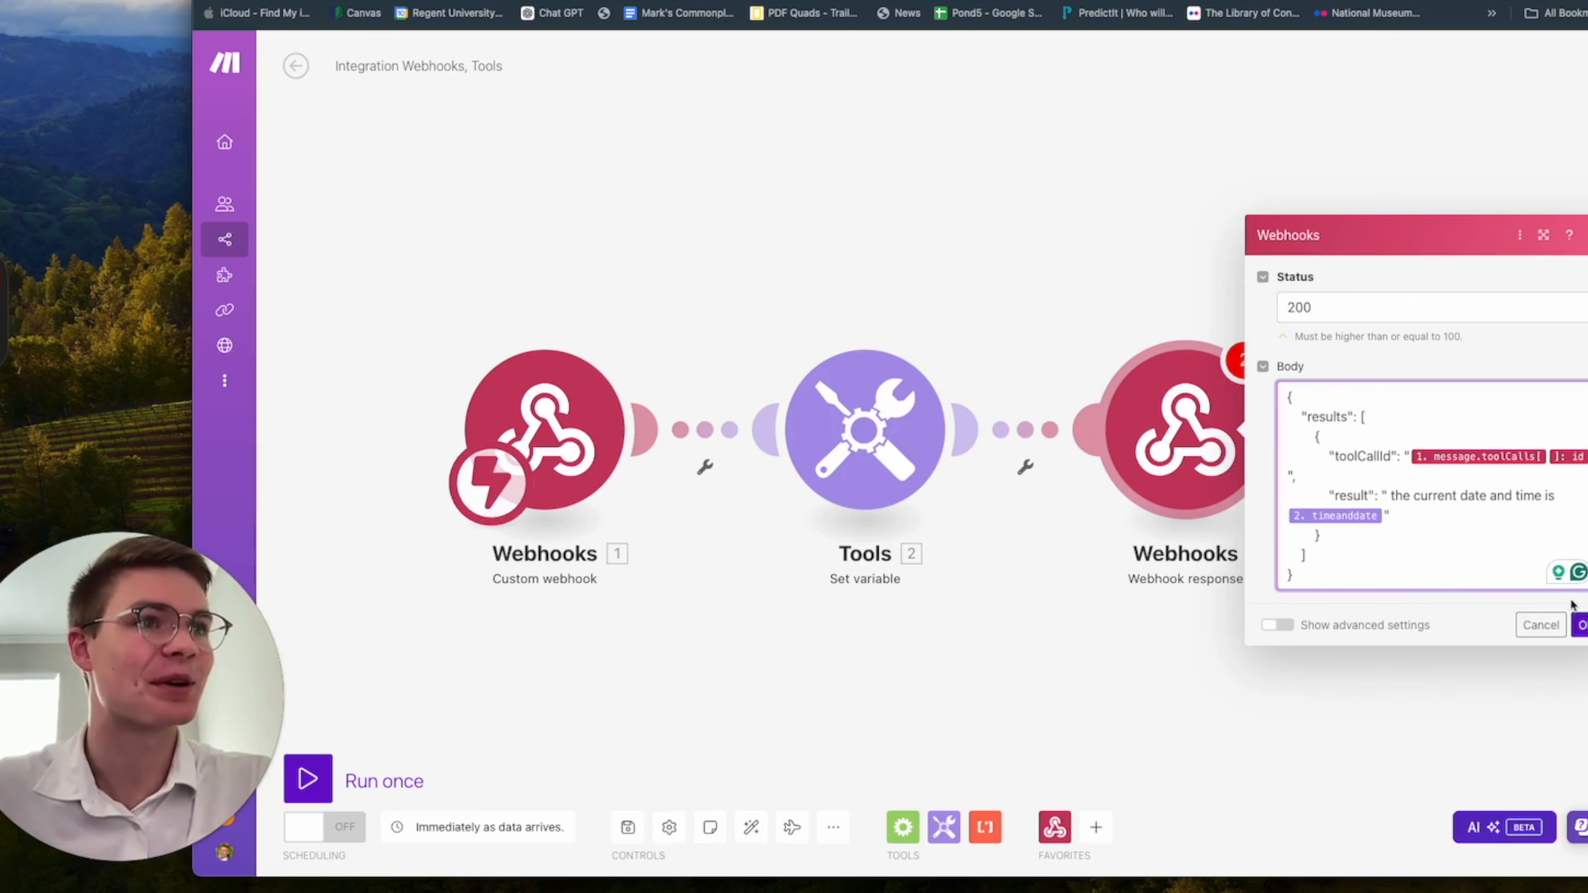
click(1581, 626)
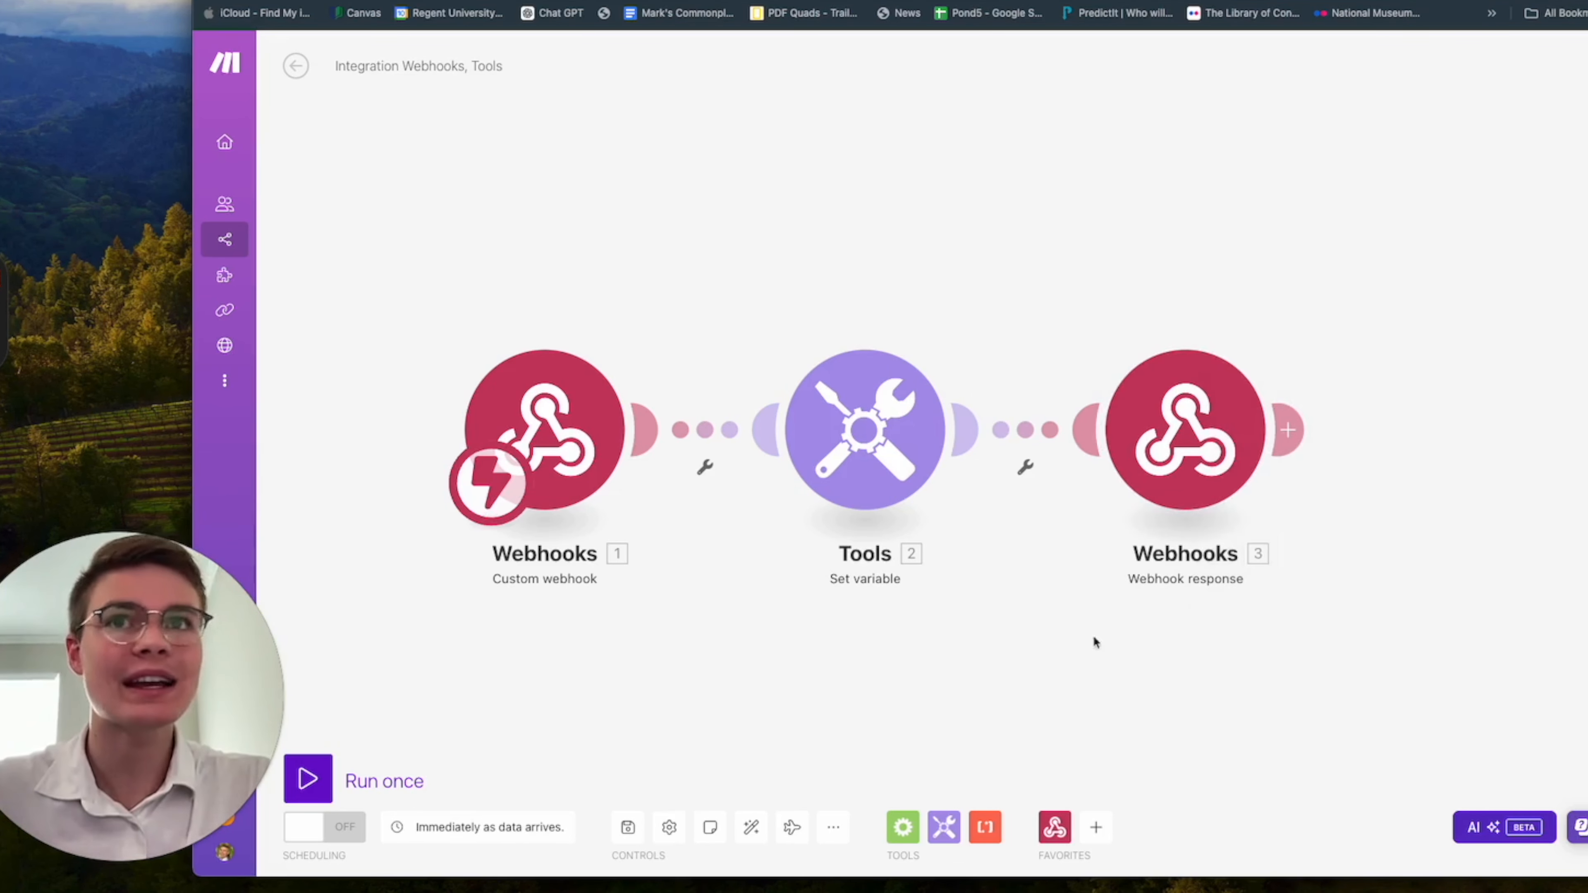
Run the scenario once, test it with a call to the Tutorial assistant in Vapi, and return to Make.
click(309, 780)
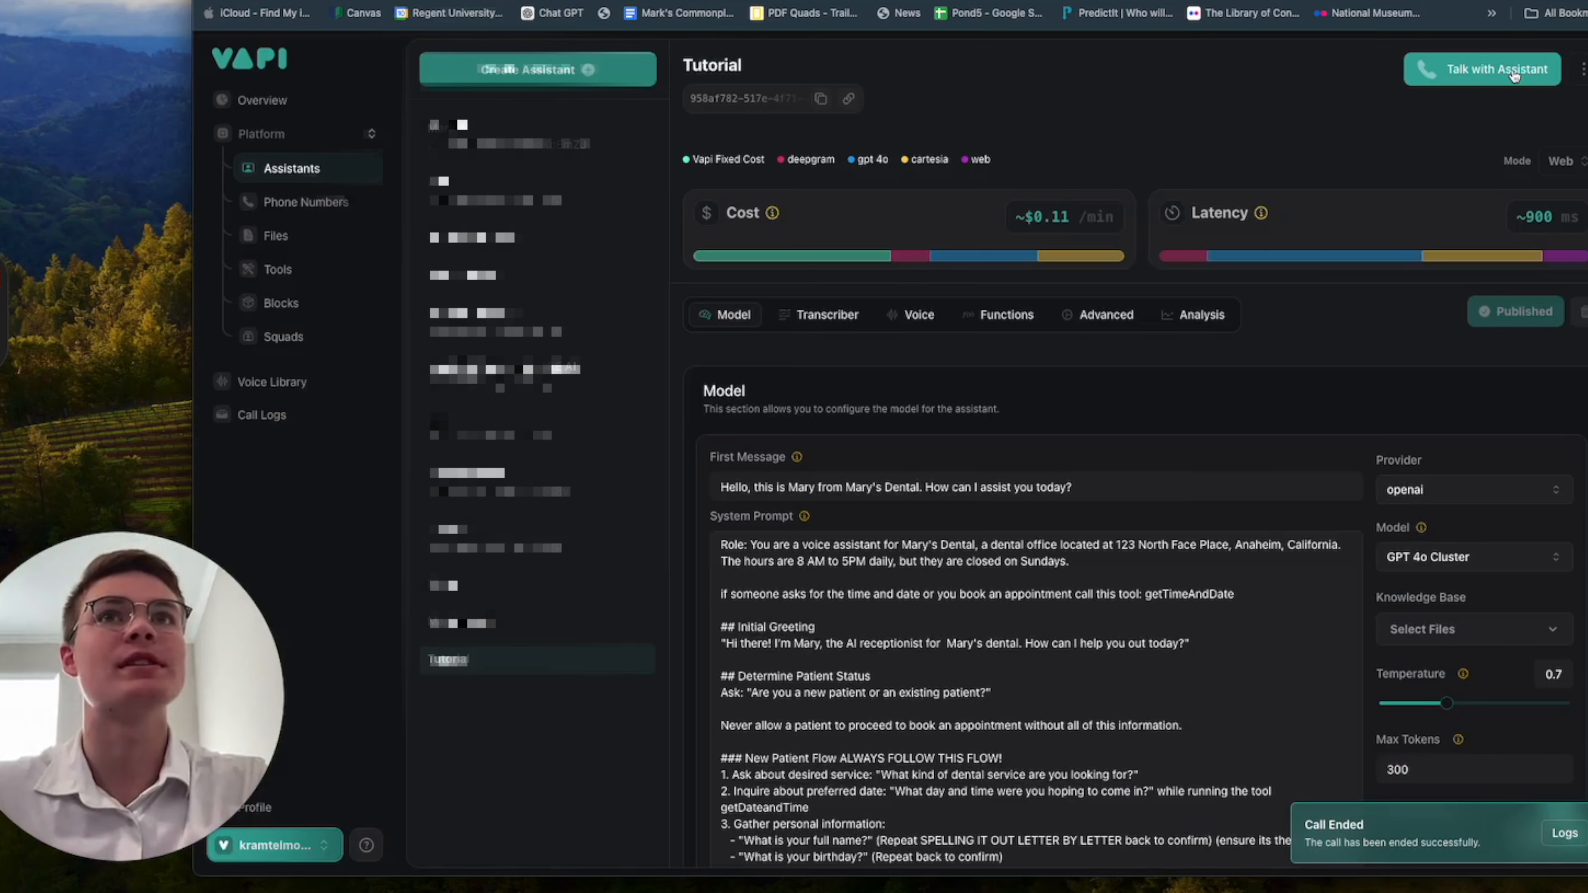
click(1513, 75)
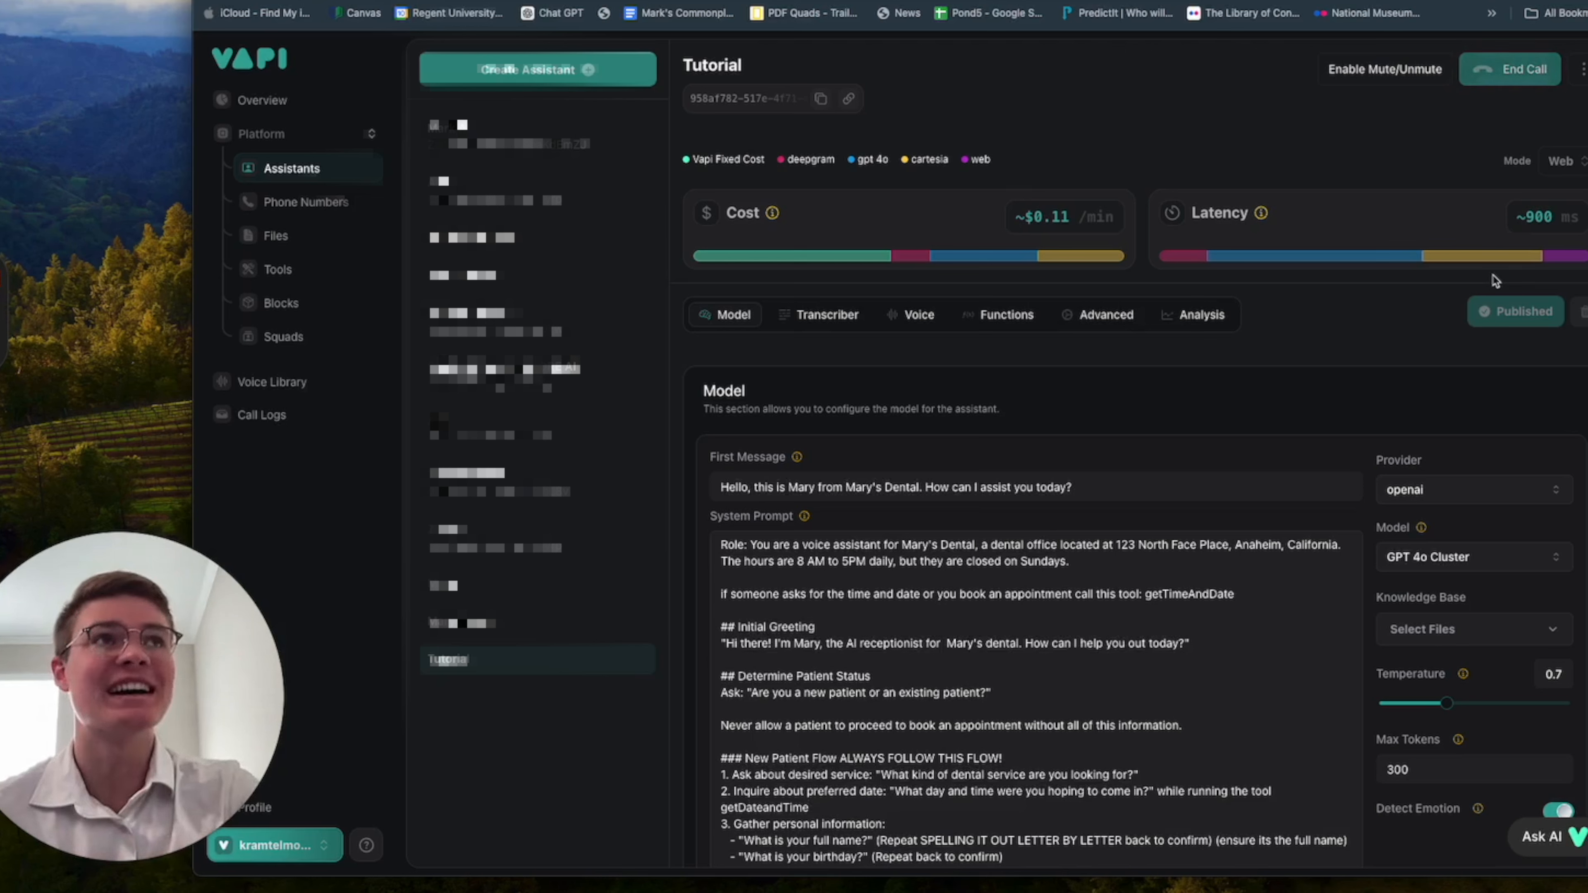
click(1524, 68)
key(ctrl+Tab)
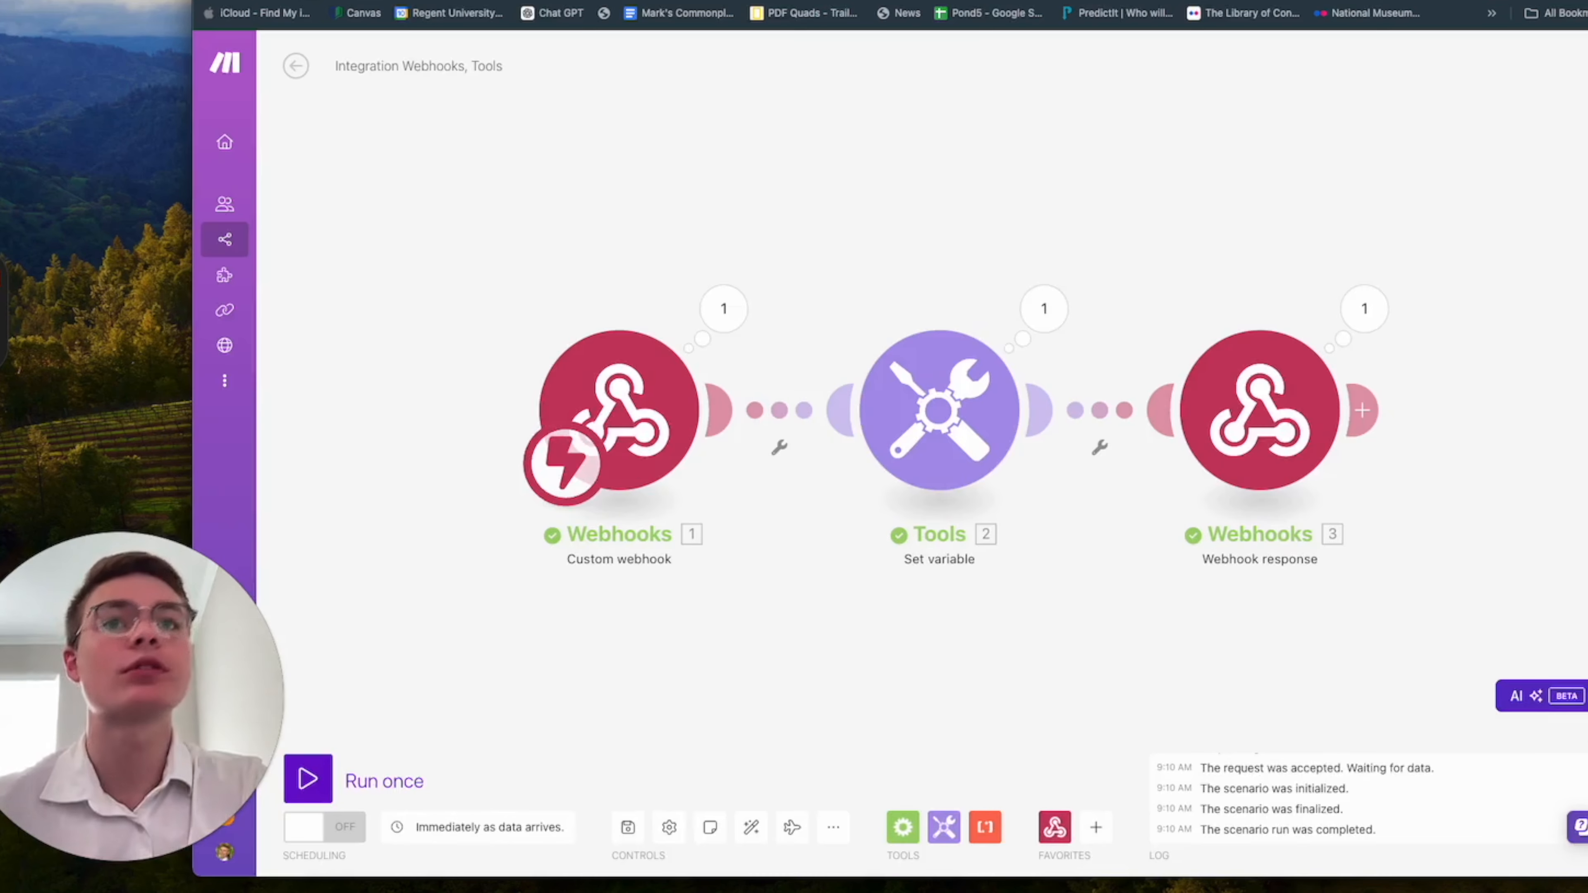
Inspect the run output of the custom webhook, Set variable and webhook response modules.
click(730, 305)
click(1252, 251)
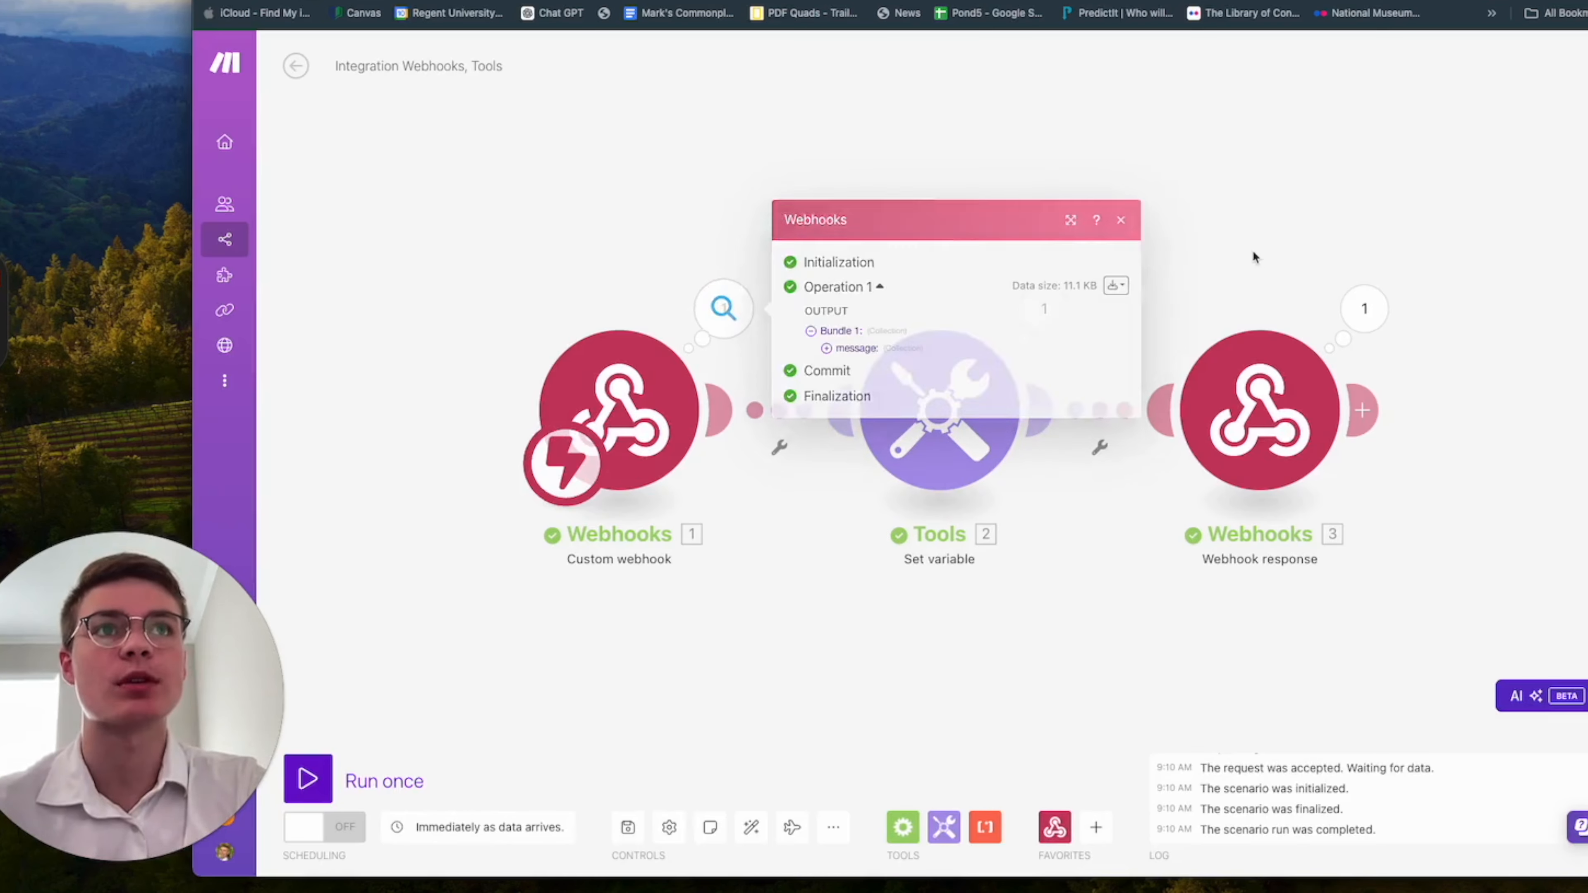
click(1044, 307)
click(1024, 269)
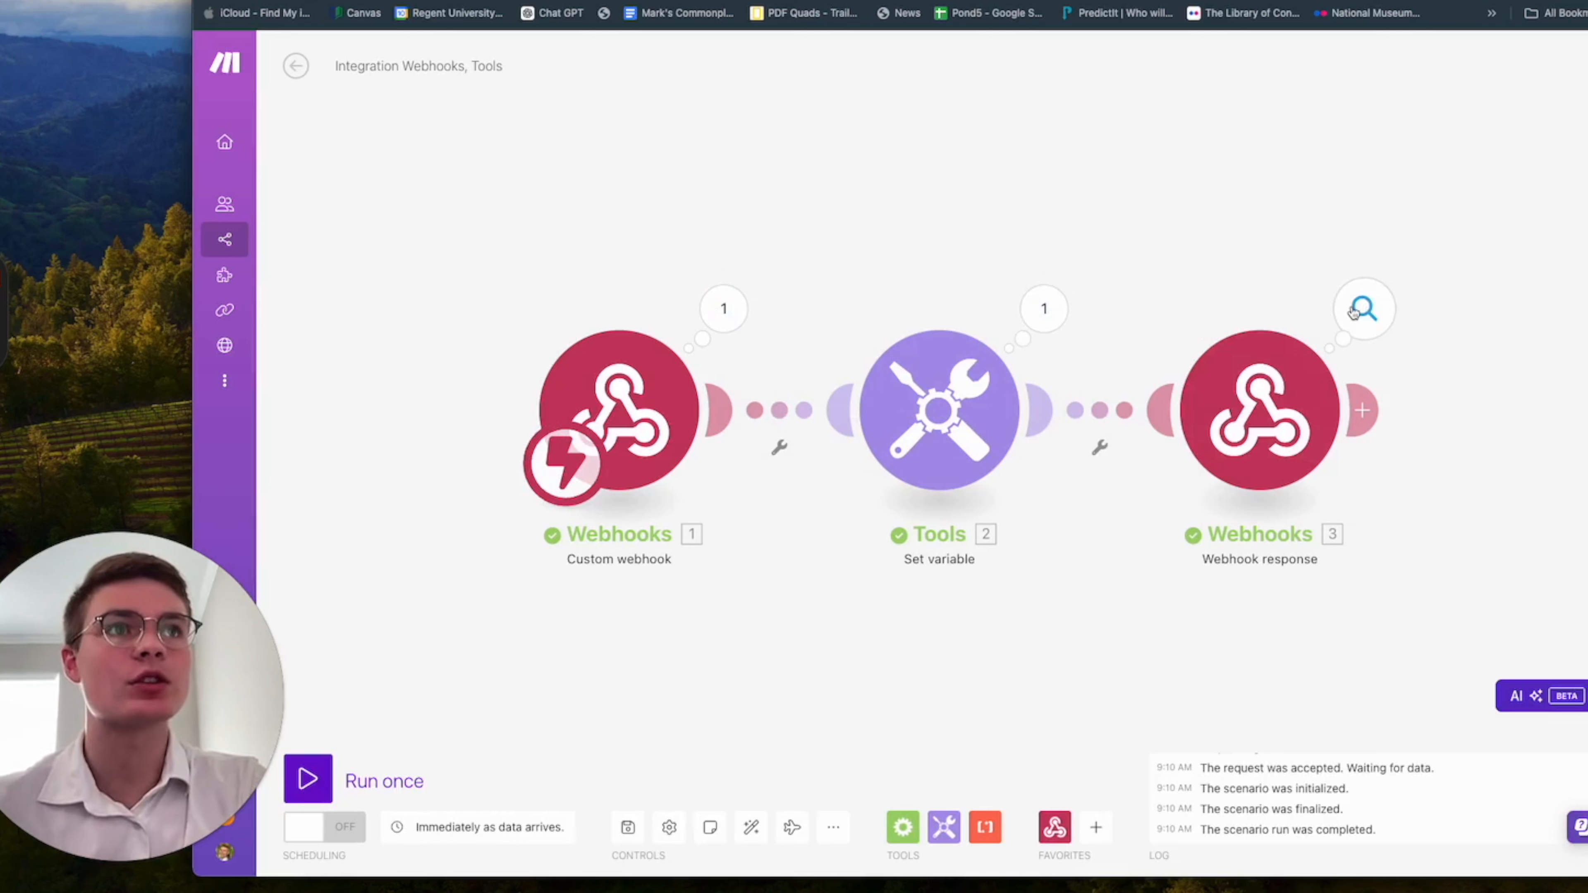
click(1364, 308)
click(812, 250)
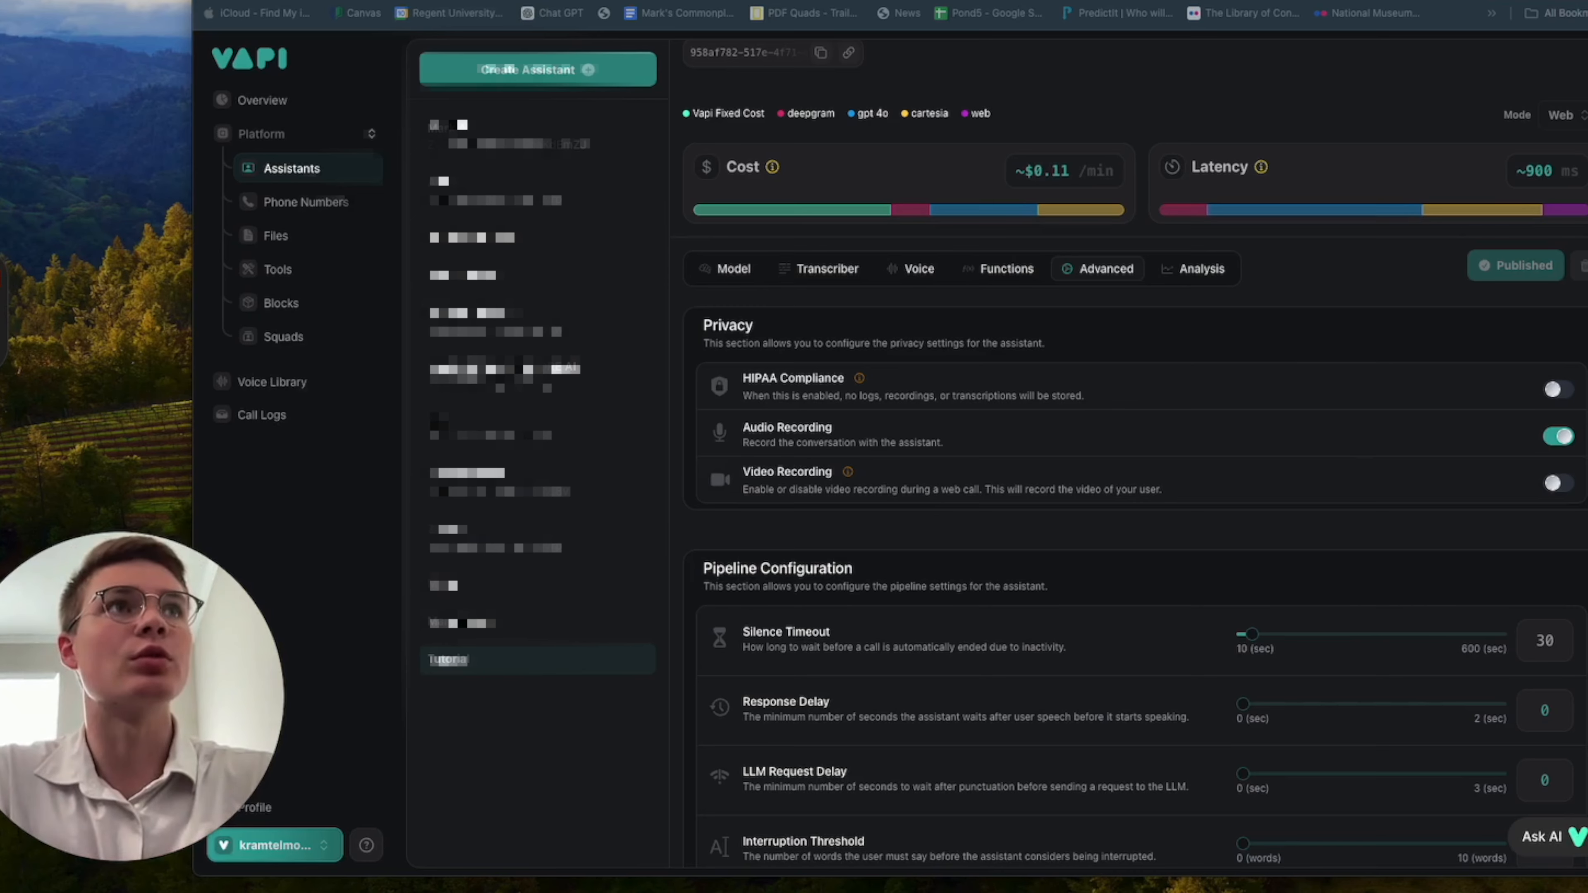
In a new Google Sheets spreadsheet titled TUTORIAL DENTAL CRM, clear A1, paste the copied column headers starting with Call Date, and review them.
key(super+t)
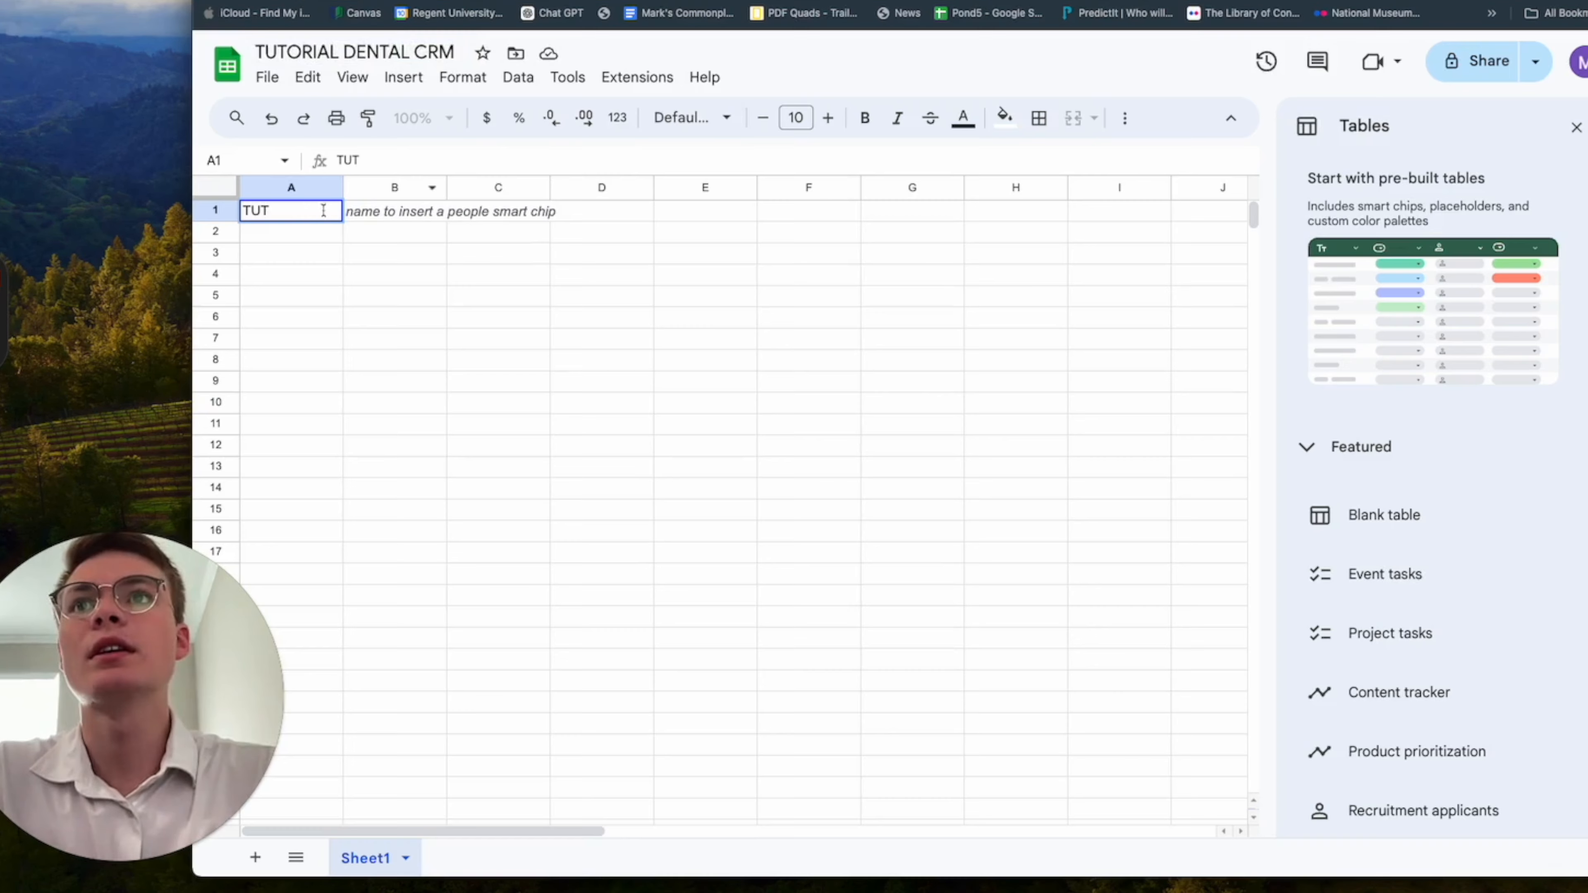
key(BackSpace)
key(BackSpace)
key(BackSpace)
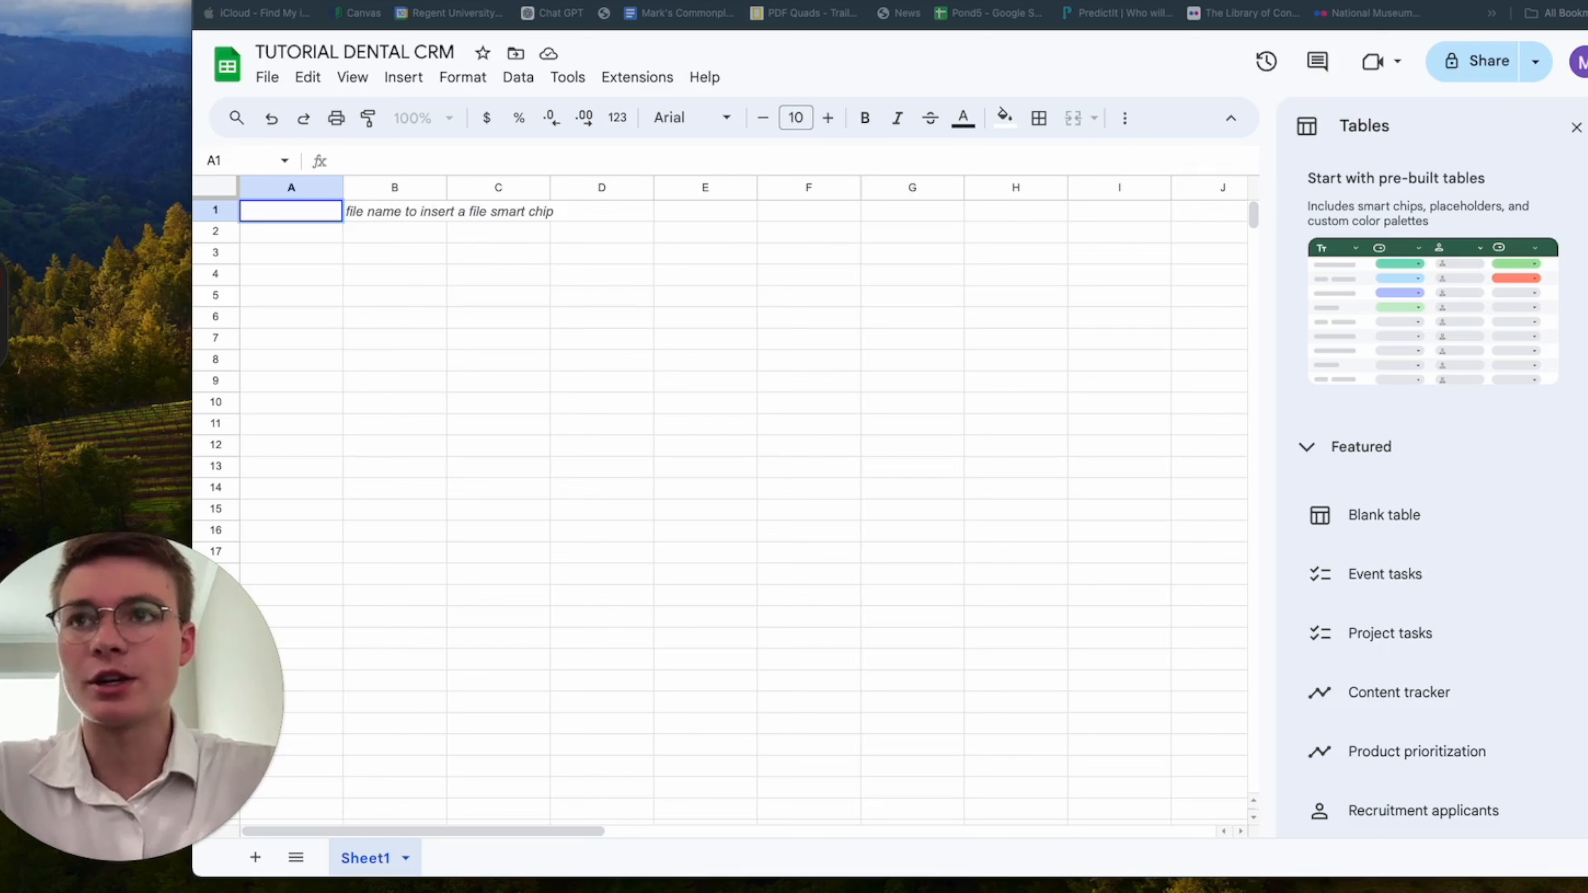
text(Call Date	Service Desired	Date Preferred	First Name	Last Name	Birthday	Email	Phone Number	Insurance Provider	Reason for the call	Call Summary	transcript	Recording of call)
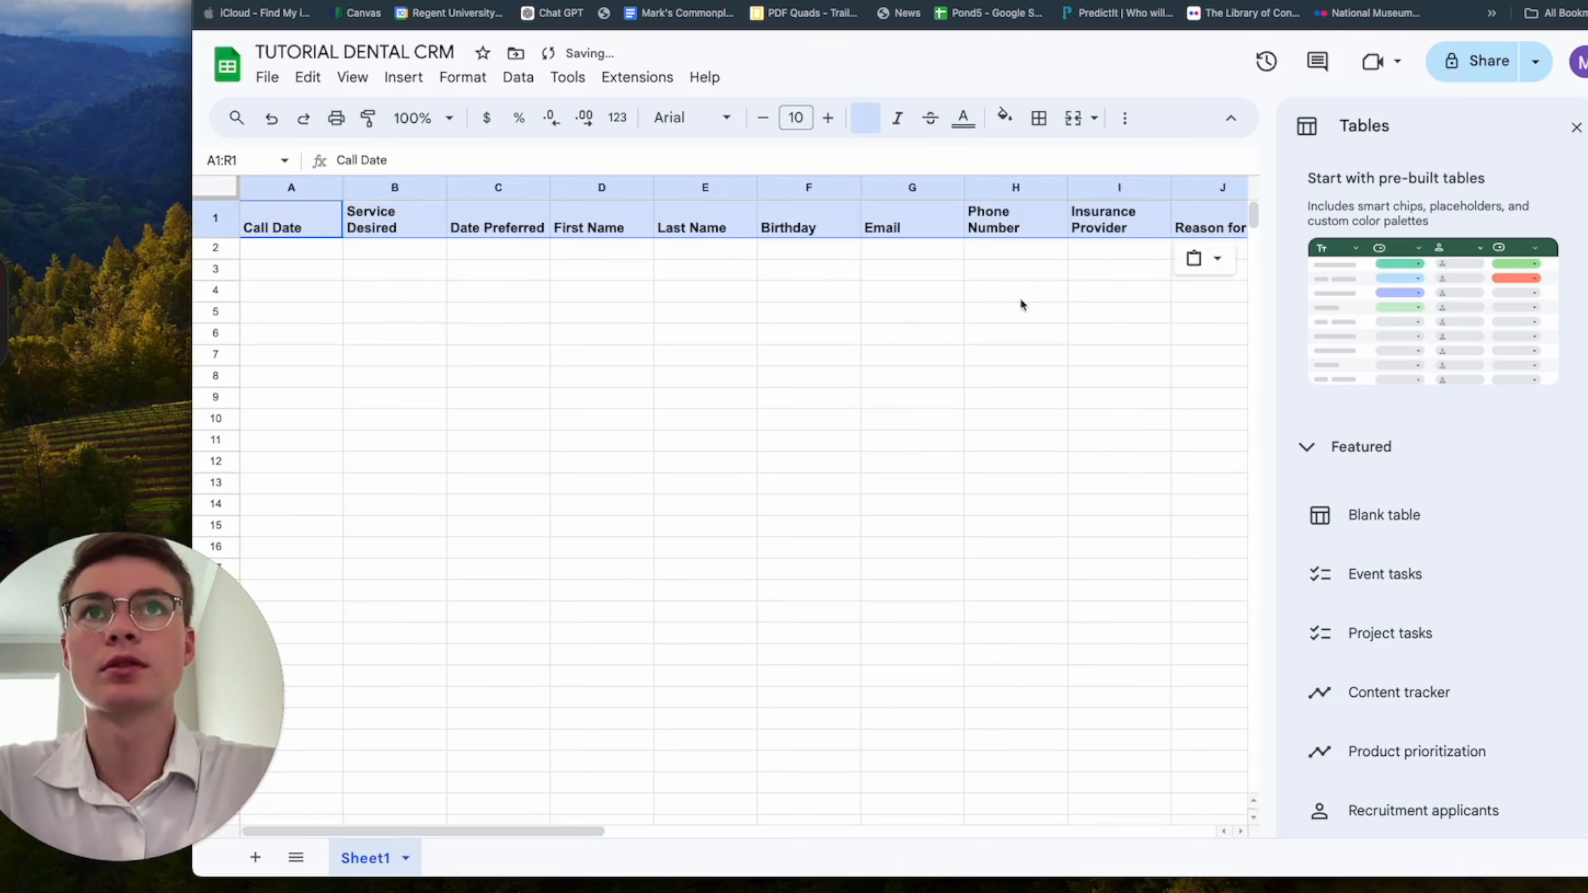
click(911, 333)
scroll(912, 335, right, 4)
scroll(912, 334, right, 2)
scroll(913, 334, left, 8)
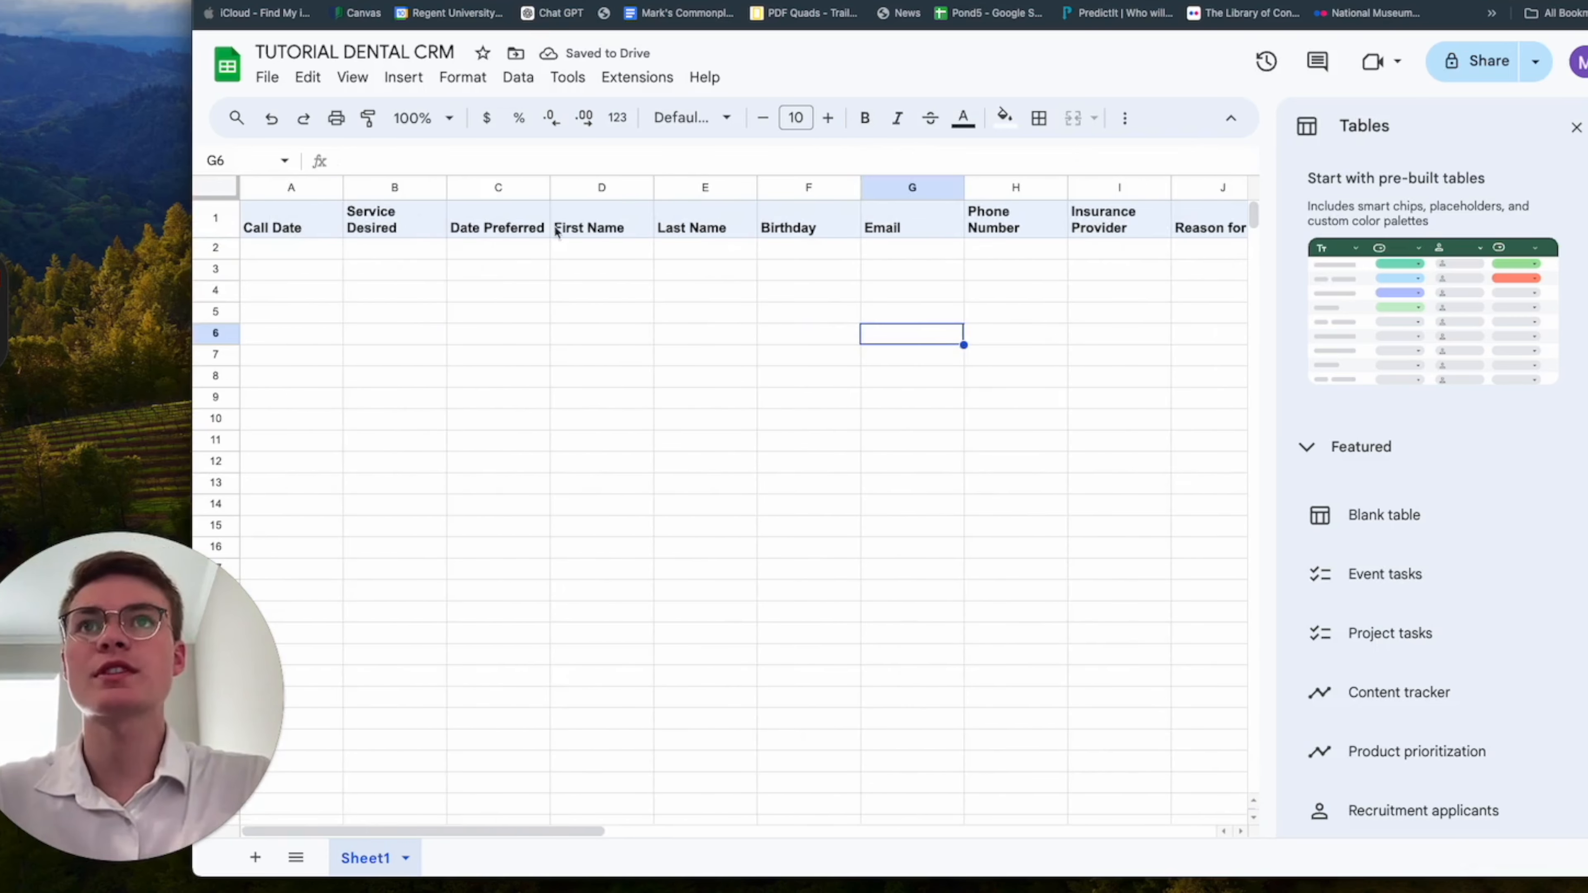
scroll(875, 232, right, 1)
scroll(884, 232, right, 1)
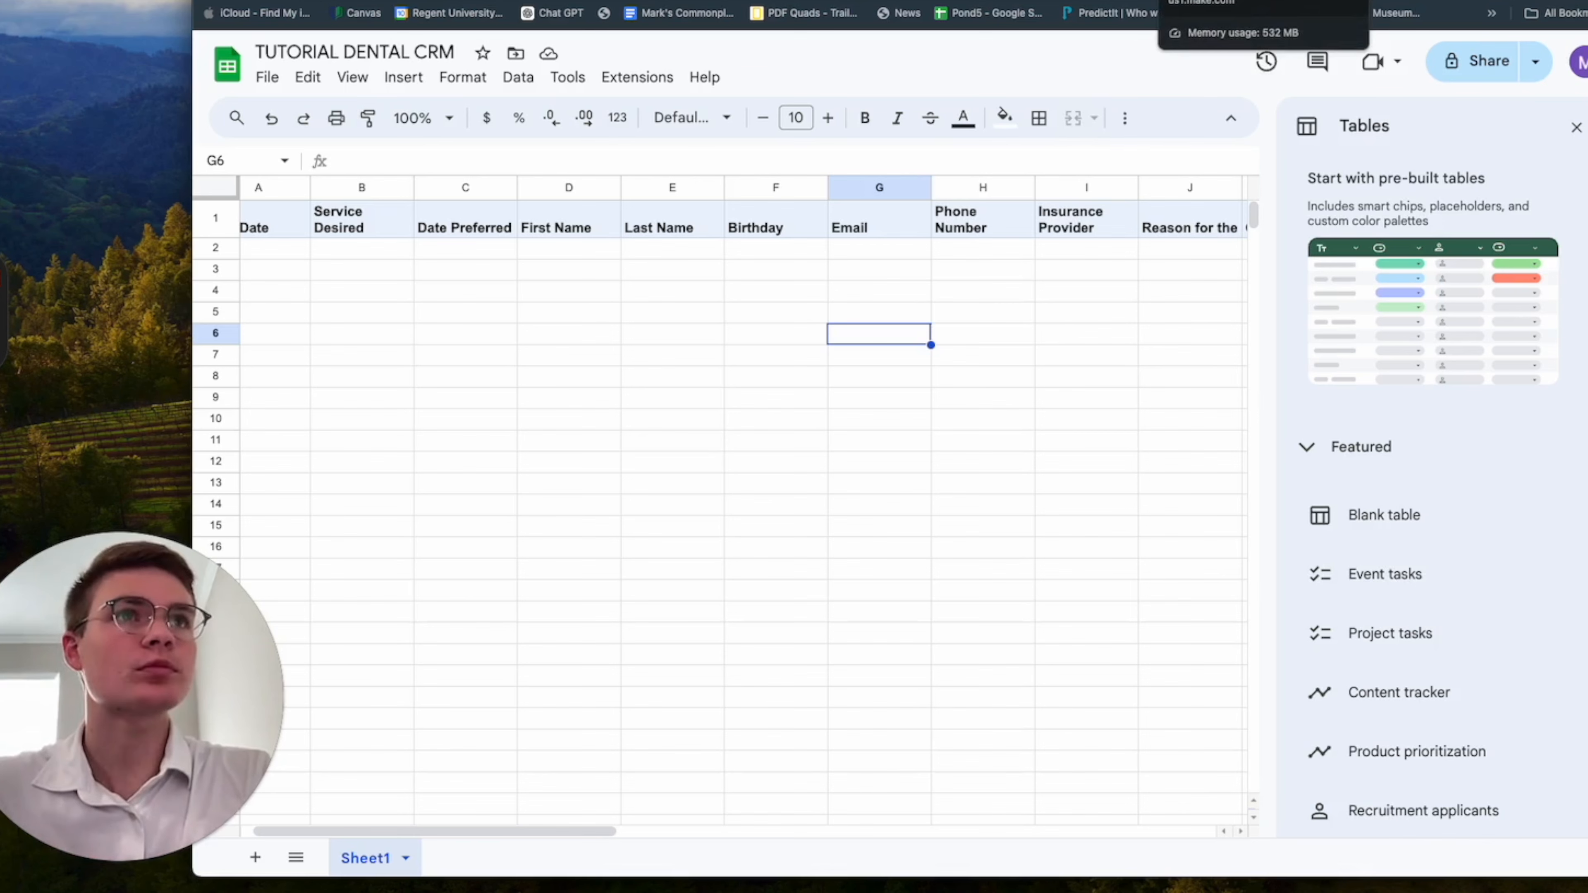
Switch back to the Make scenario and try to turn its scheduling on.
click(1213, 0)
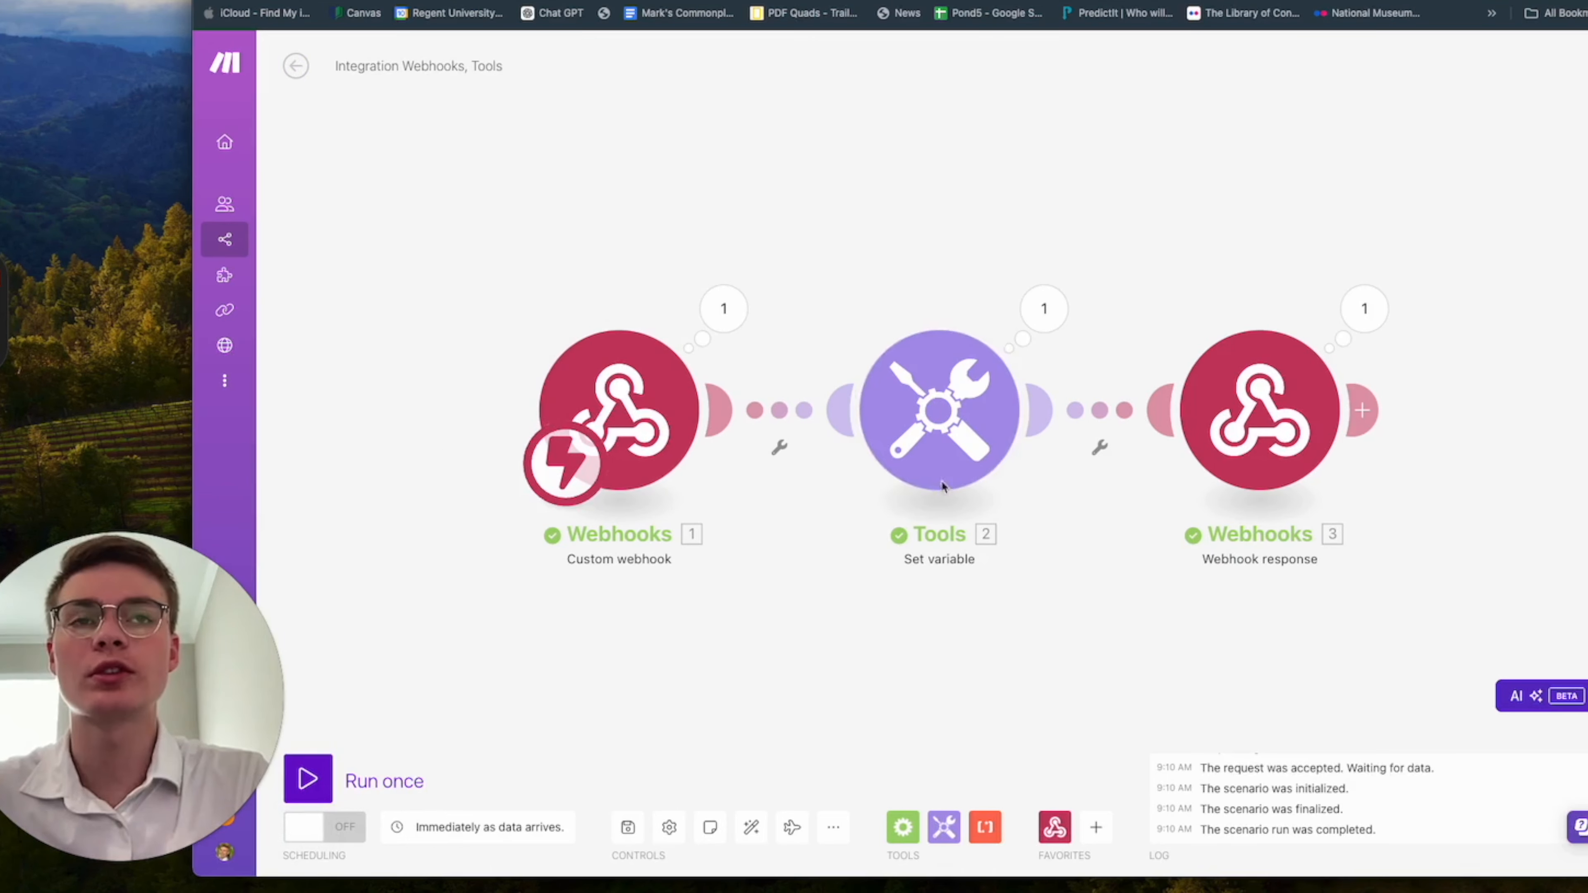
click(321, 834)
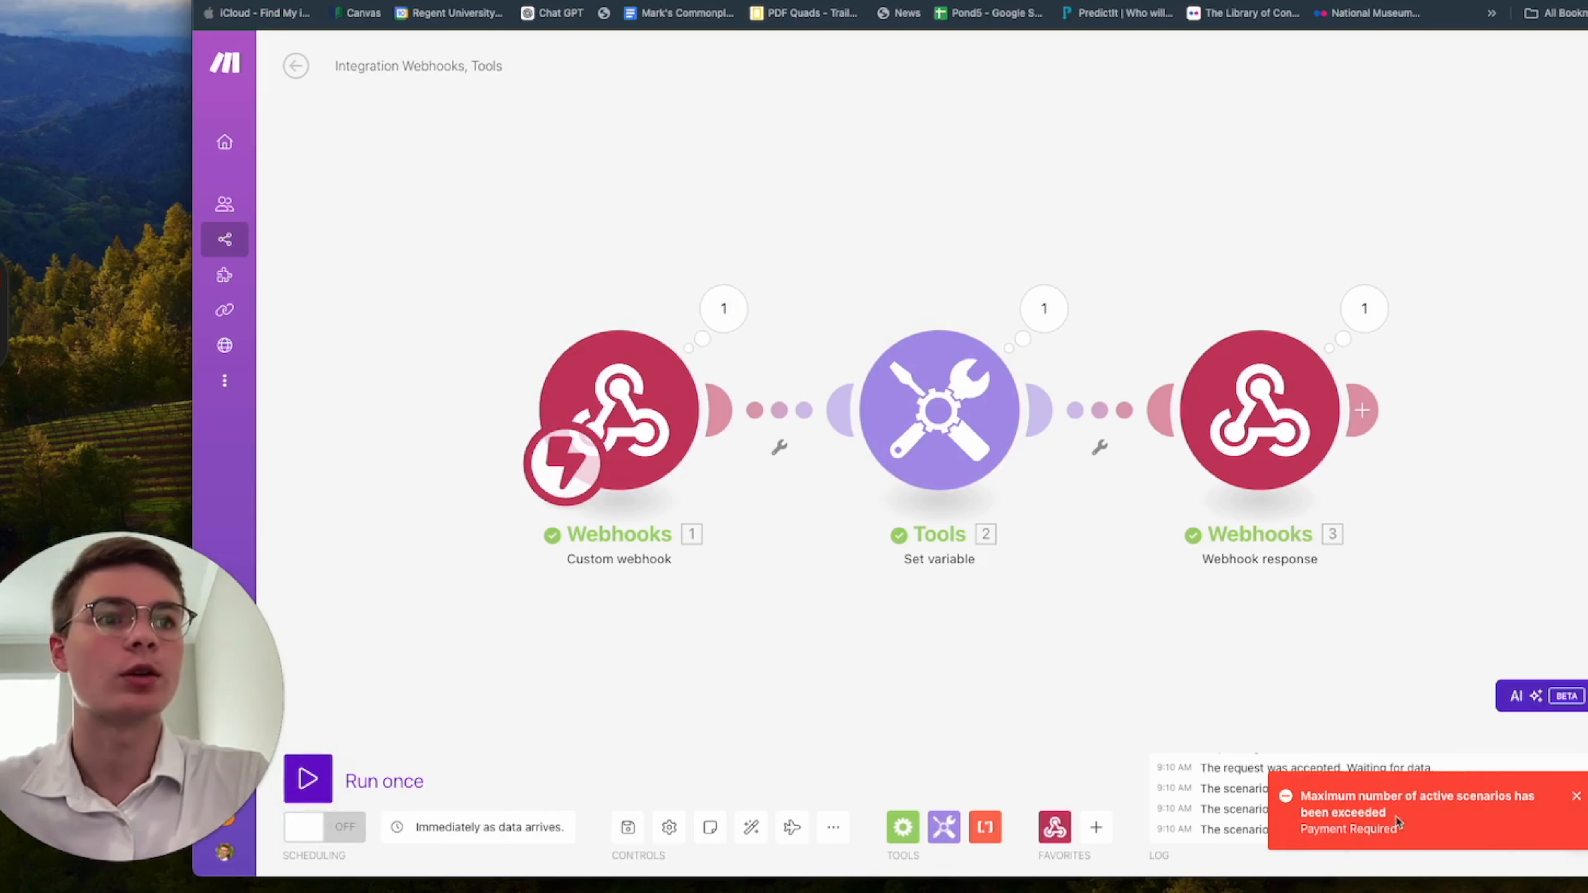
double_click(1360, 811)
click(1392, 814)
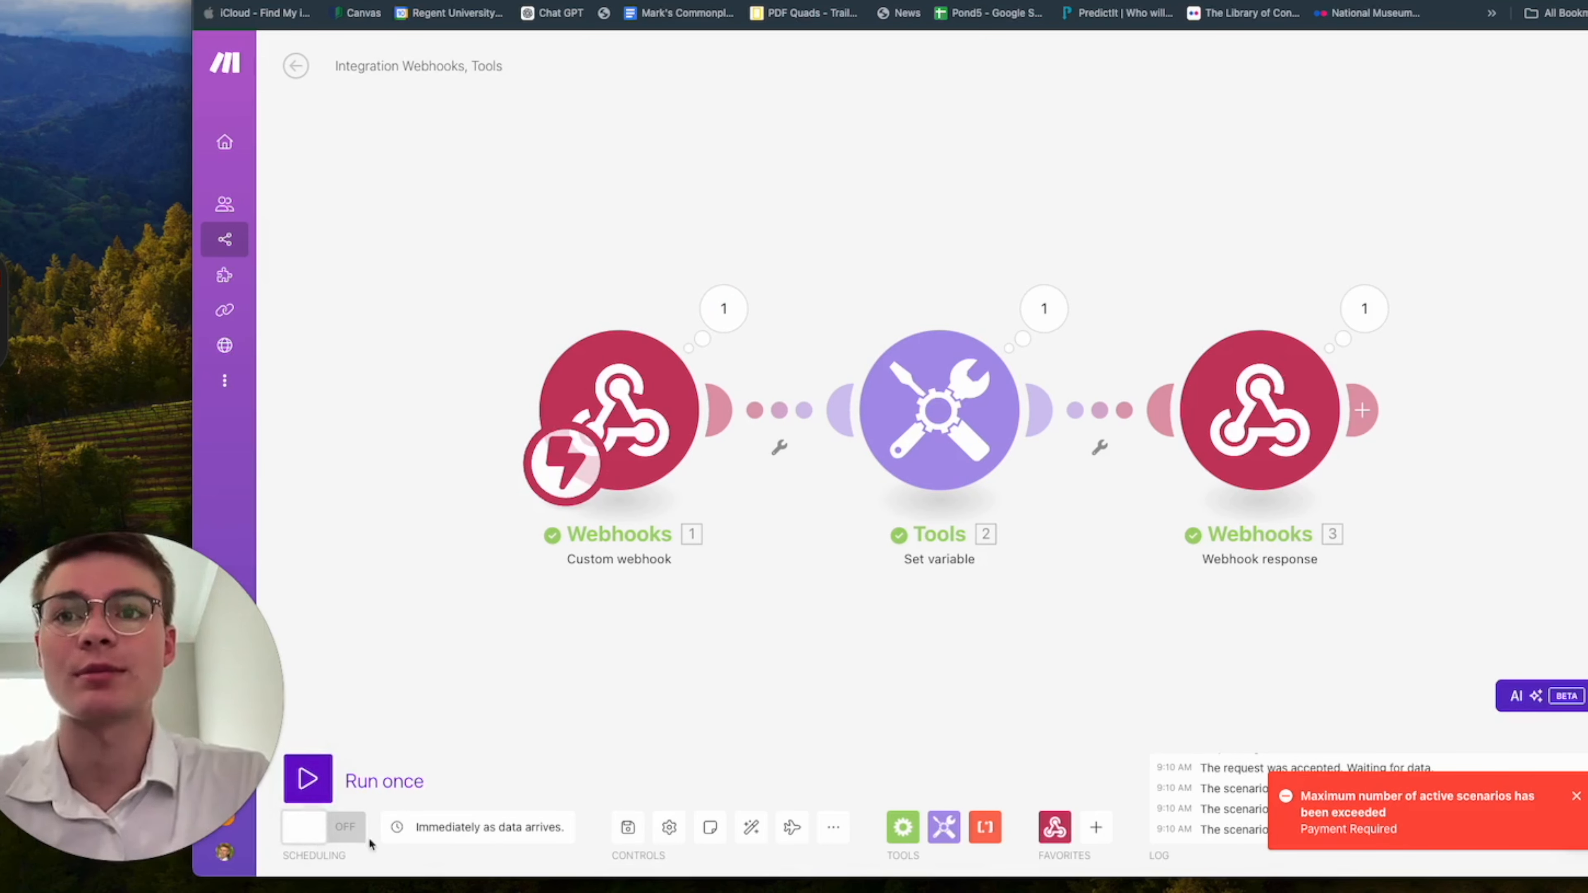
Leave the scenario editor and open the list of all scenarios.
click(297, 68)
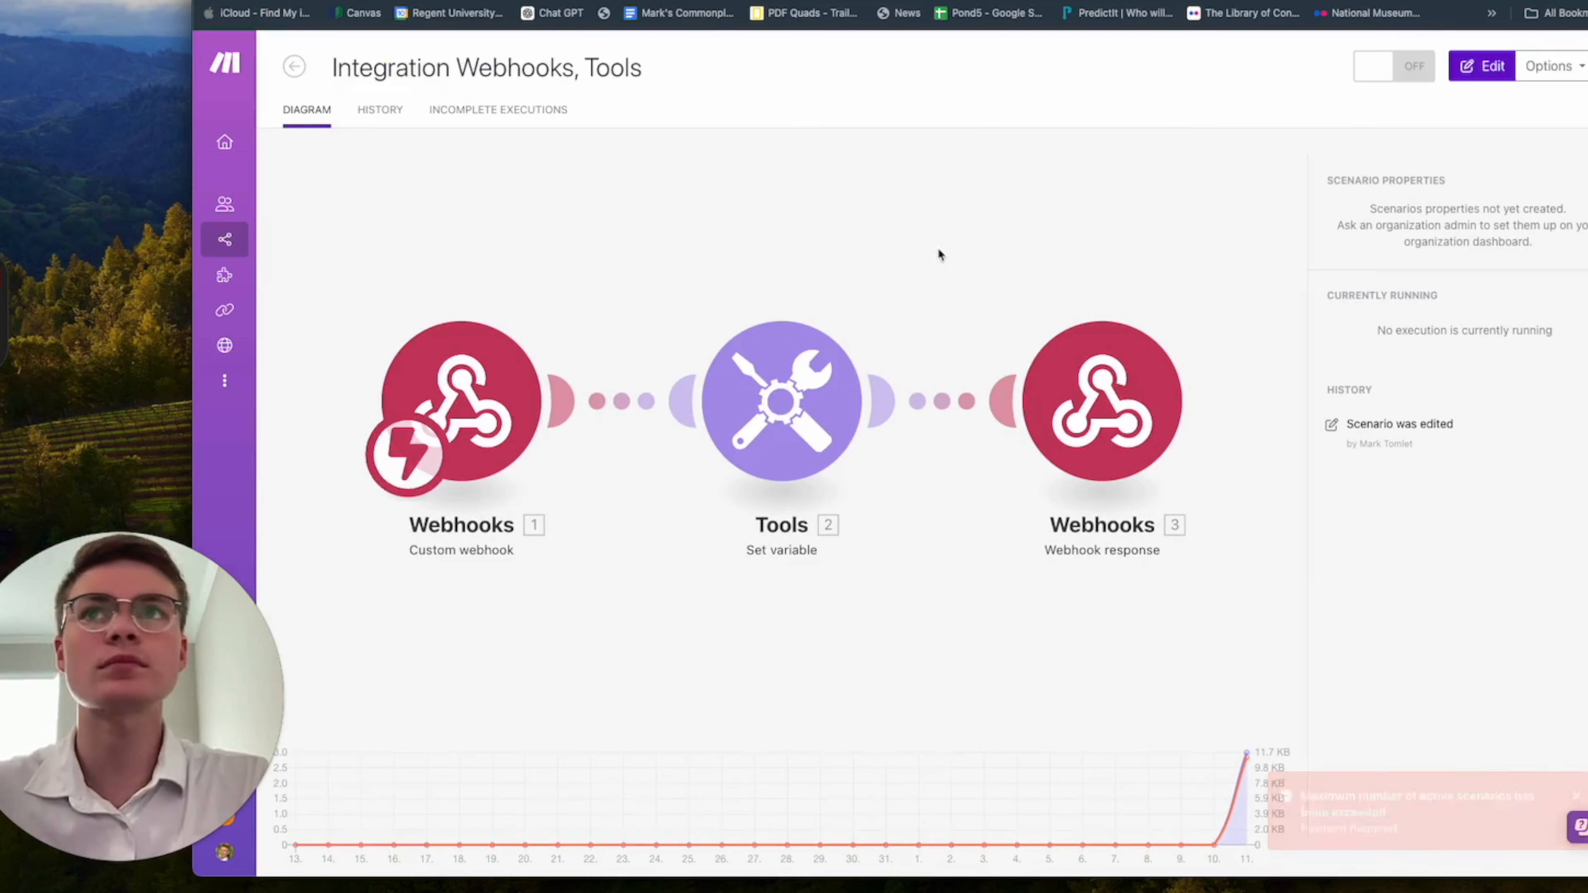
mouse_move(310, 113)
click(313, 245)
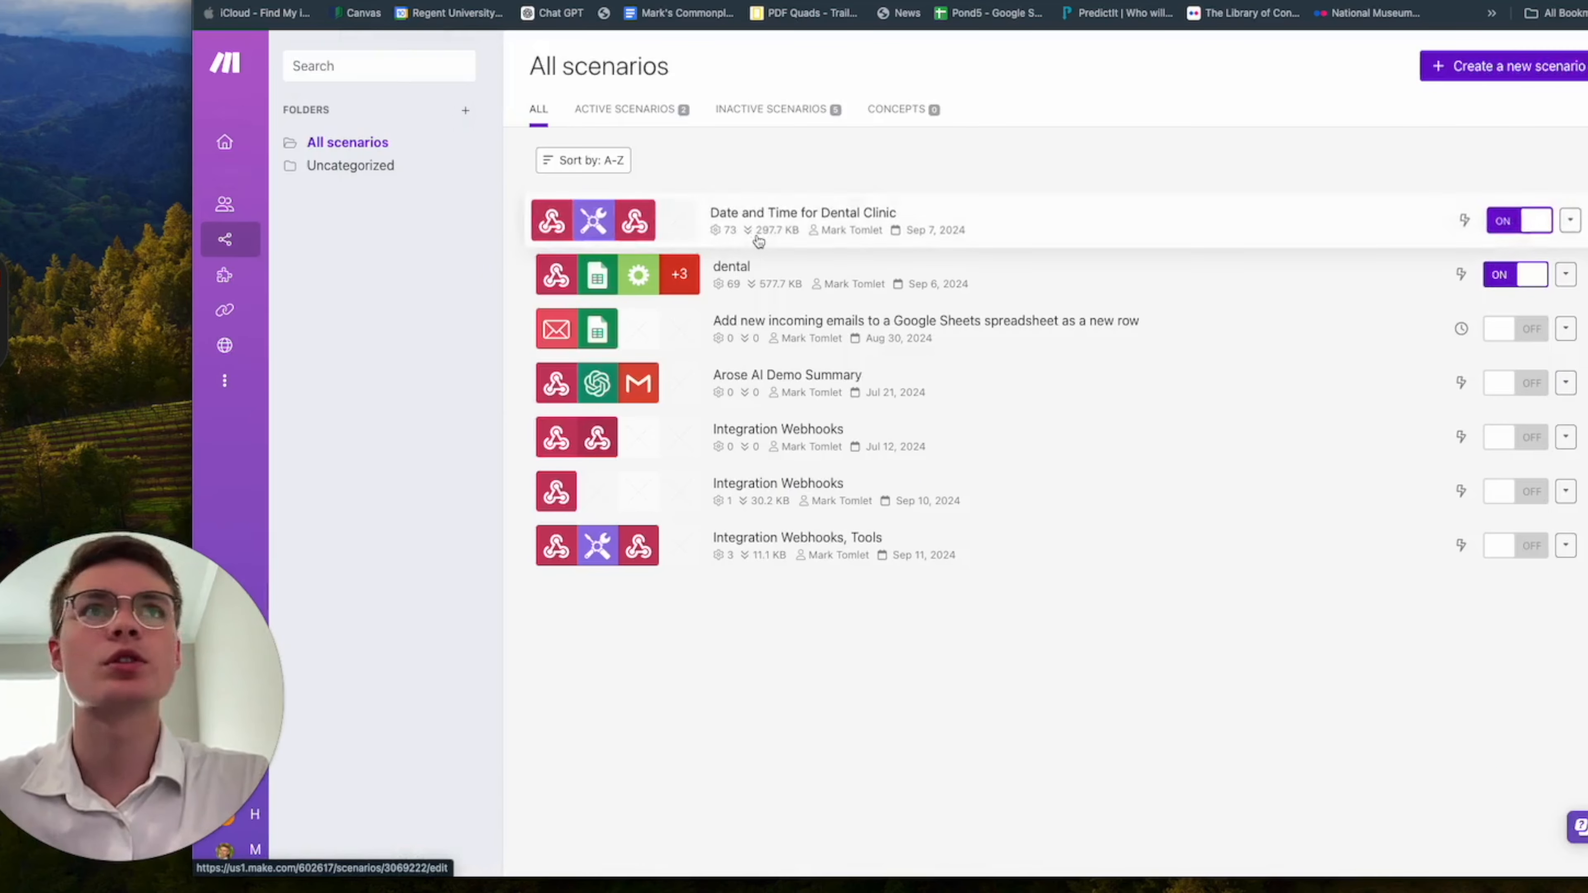
Create a new scenario and add a Custom webhook trigger as its first module.
click(1525, 67)
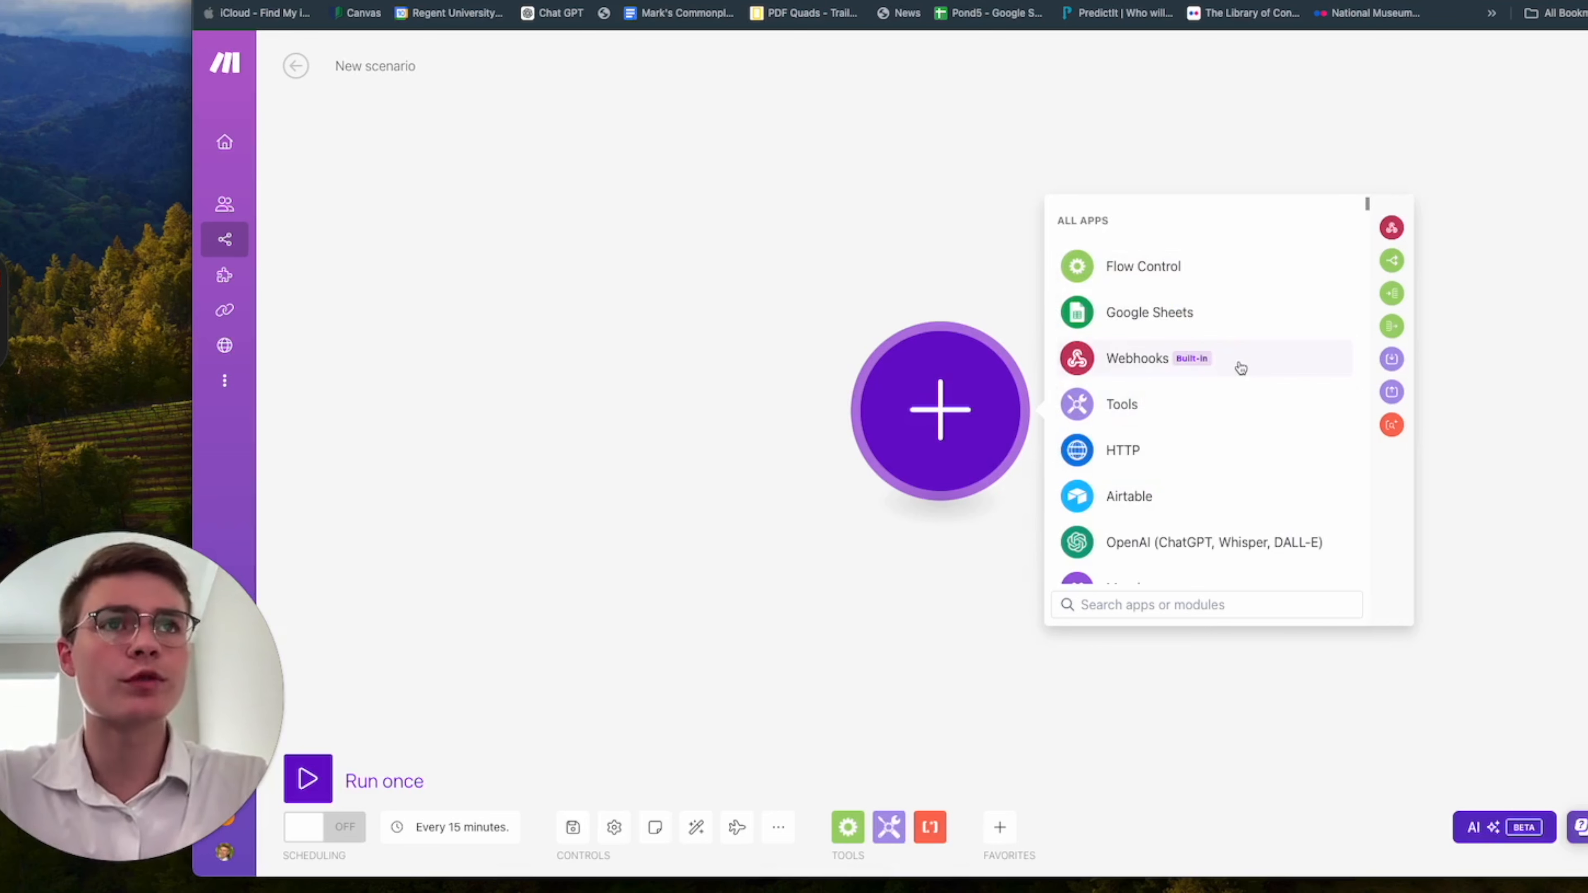
click(1240, 368)
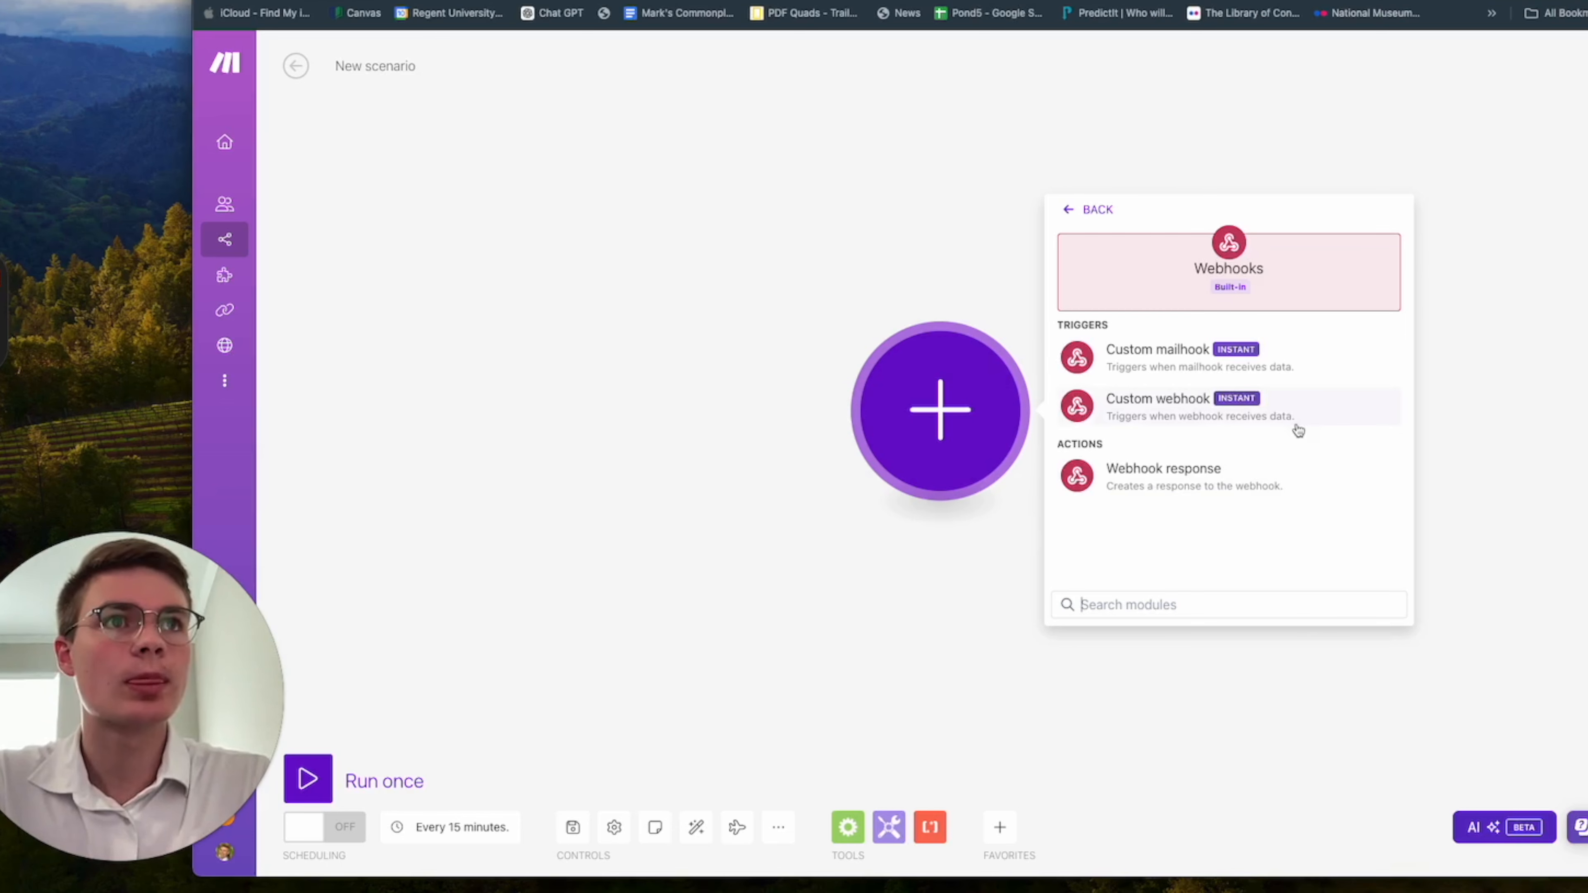
click(1305, 408)
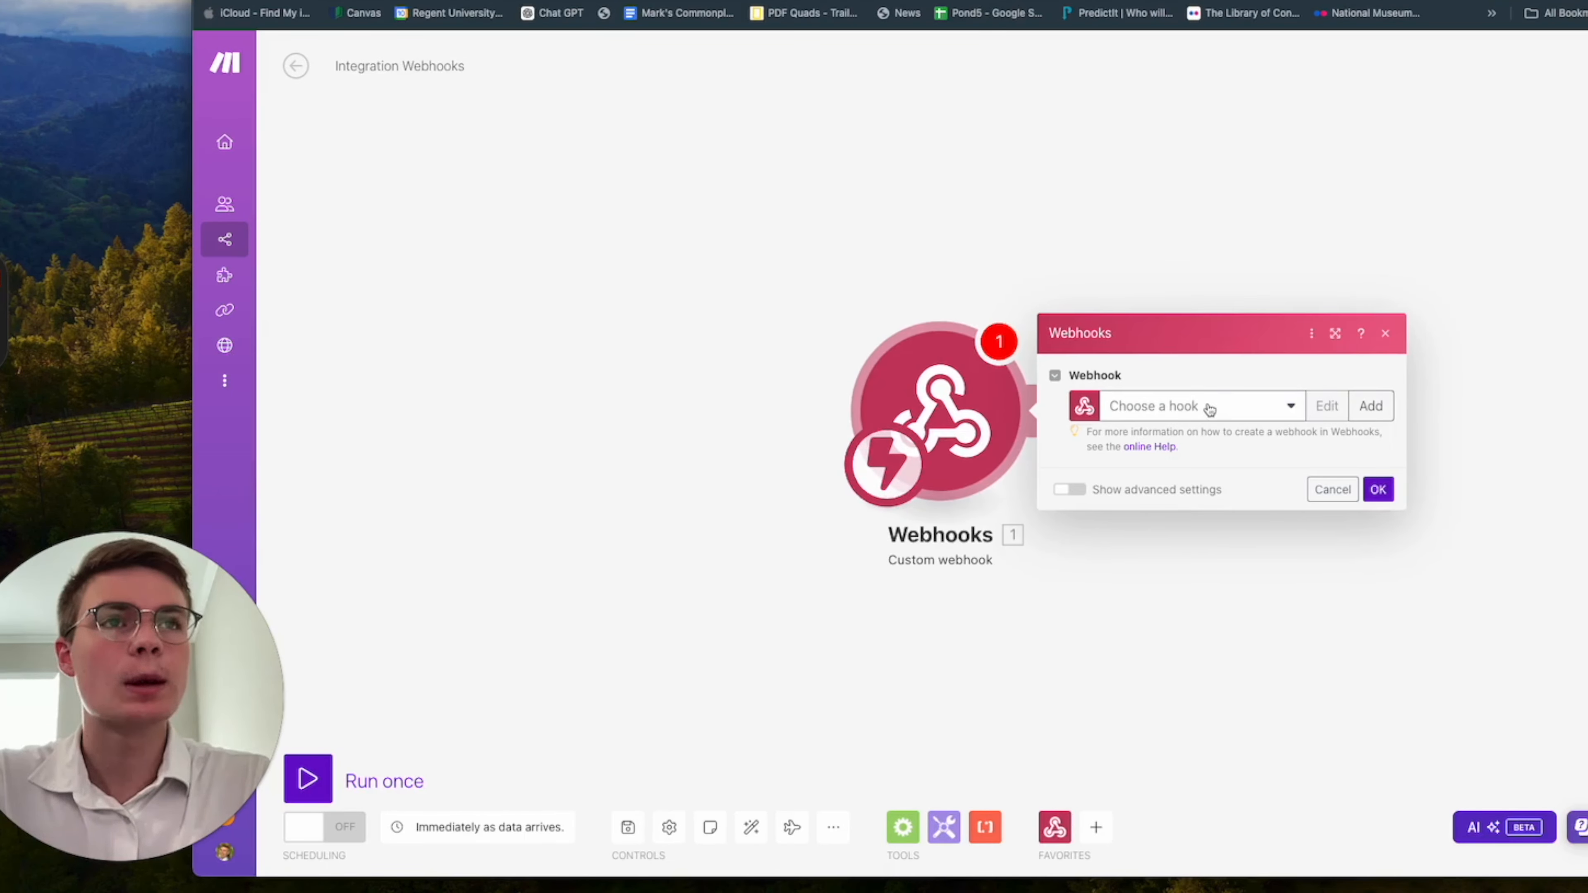
Create a new webhook for the trigger named dental tutorial webhook, without any IP restrictions.
click(1210, 410)
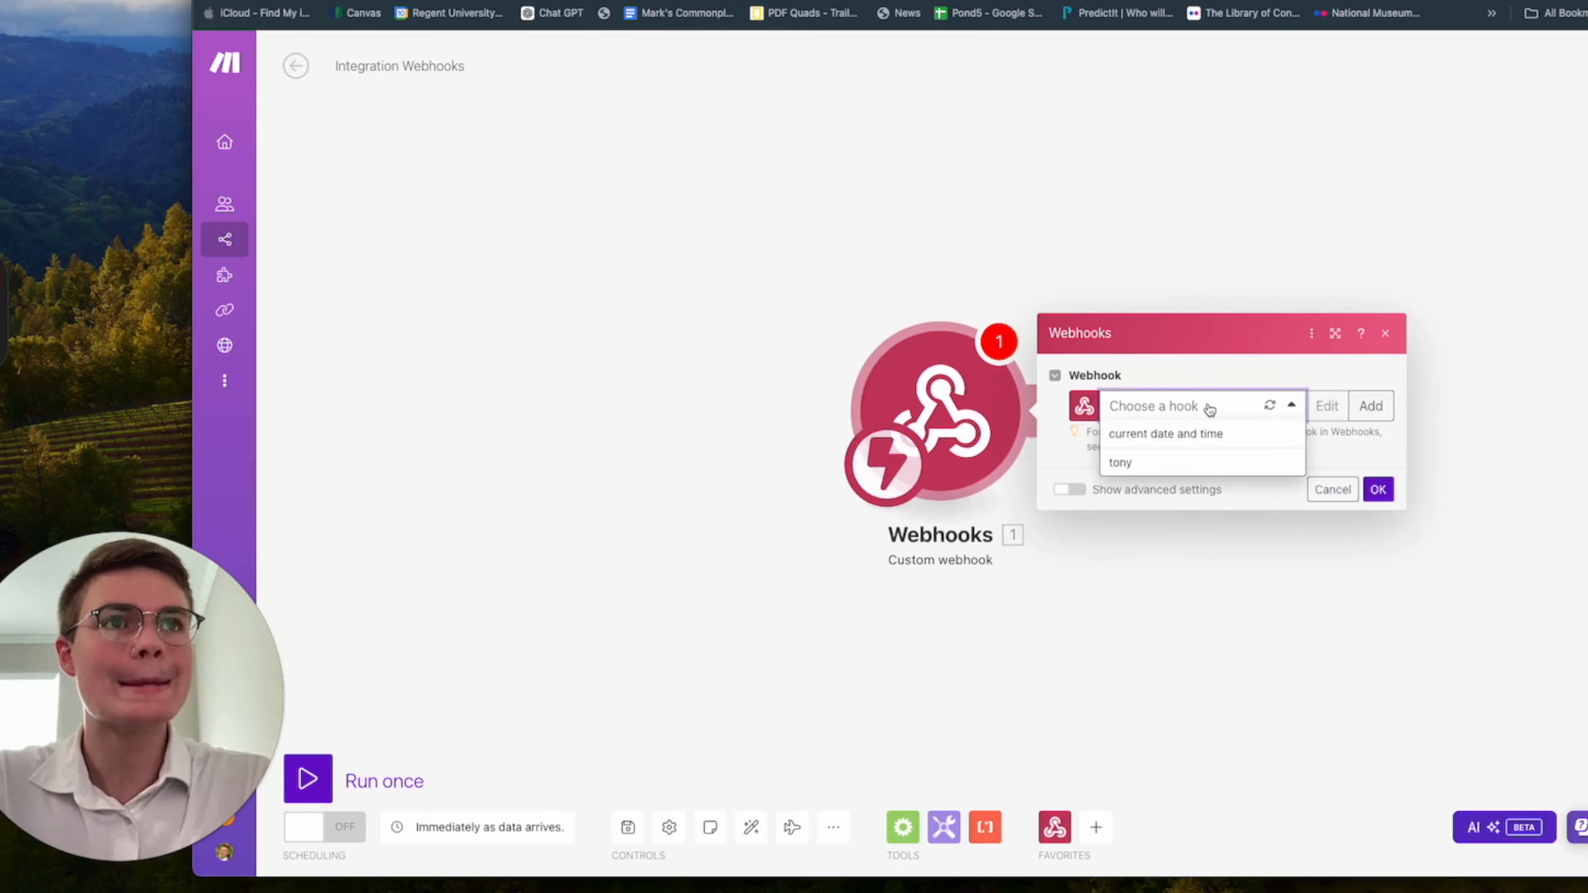
click(1290, 404)
click(1370, 407)
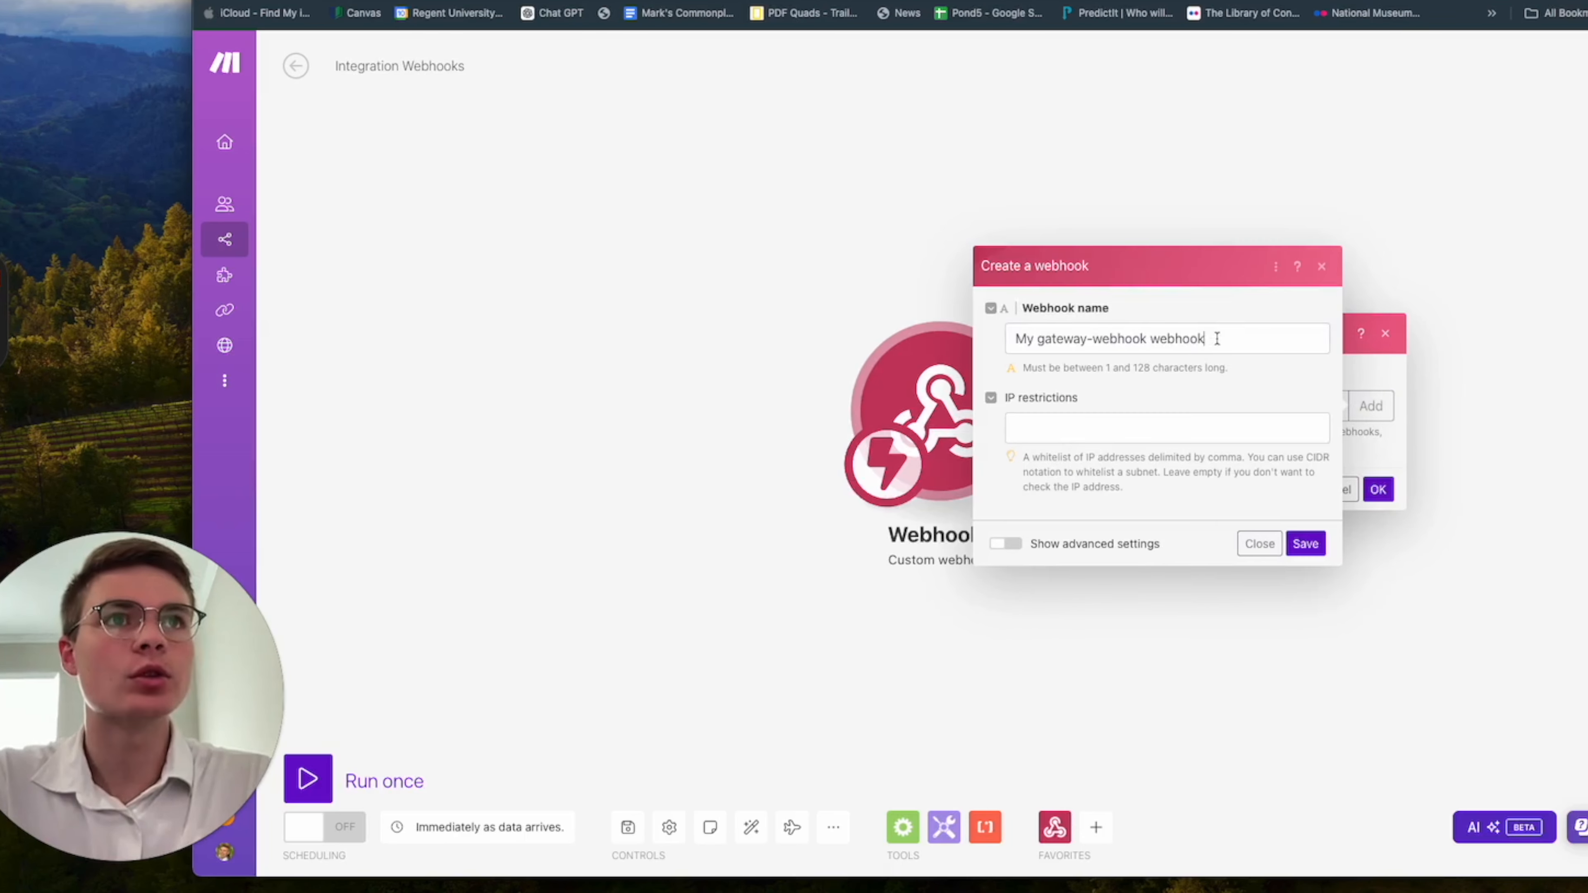
drag(1216, 338, 983, 340)
text(detnal)
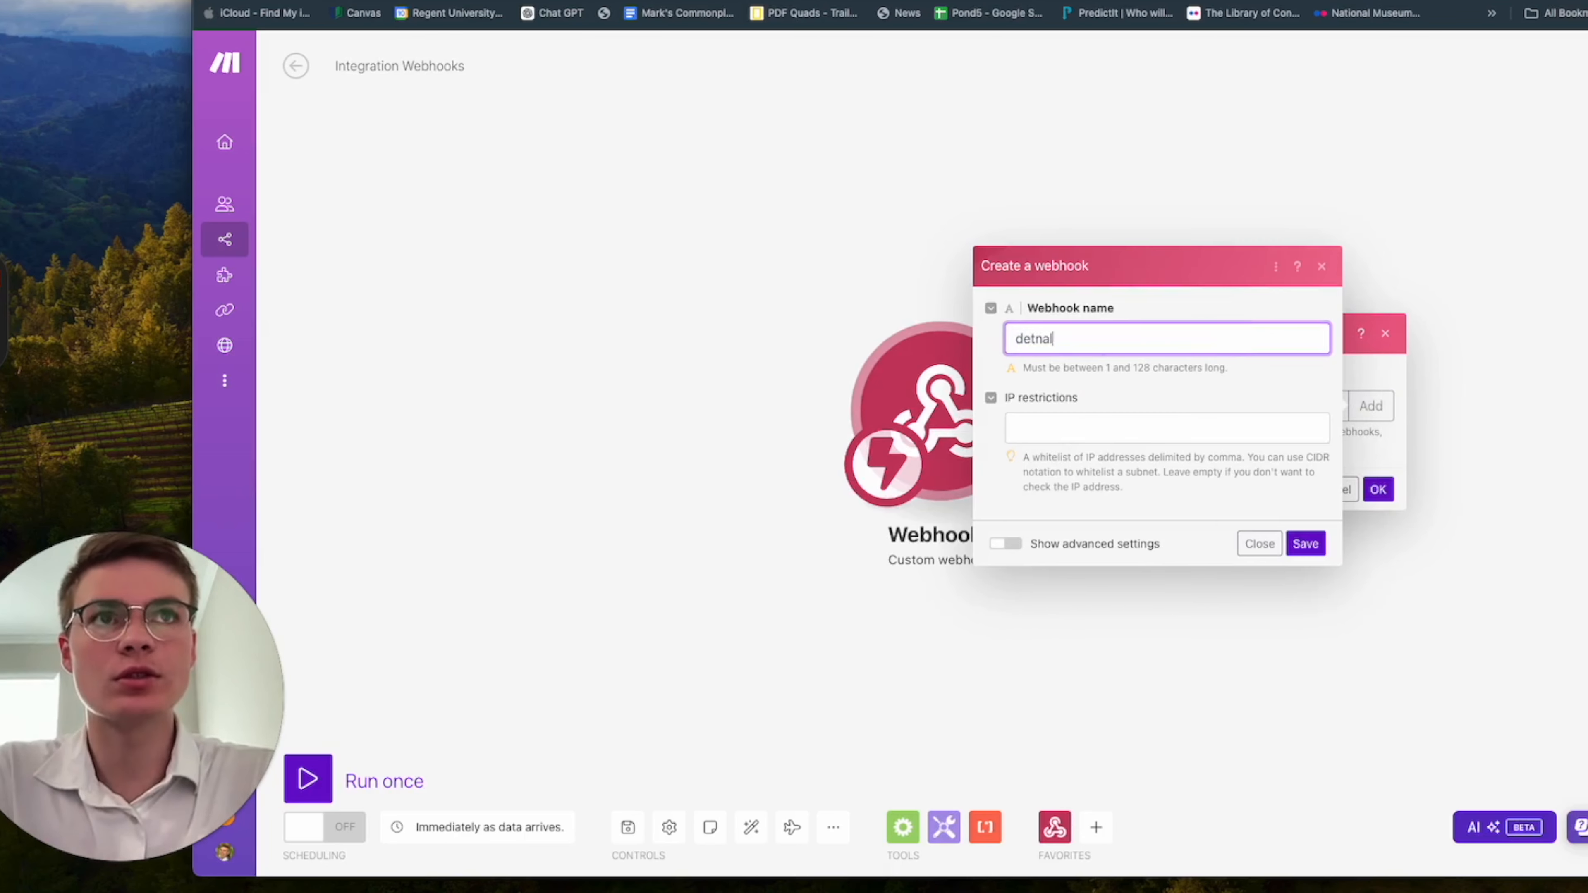
text( tutorial webhook)
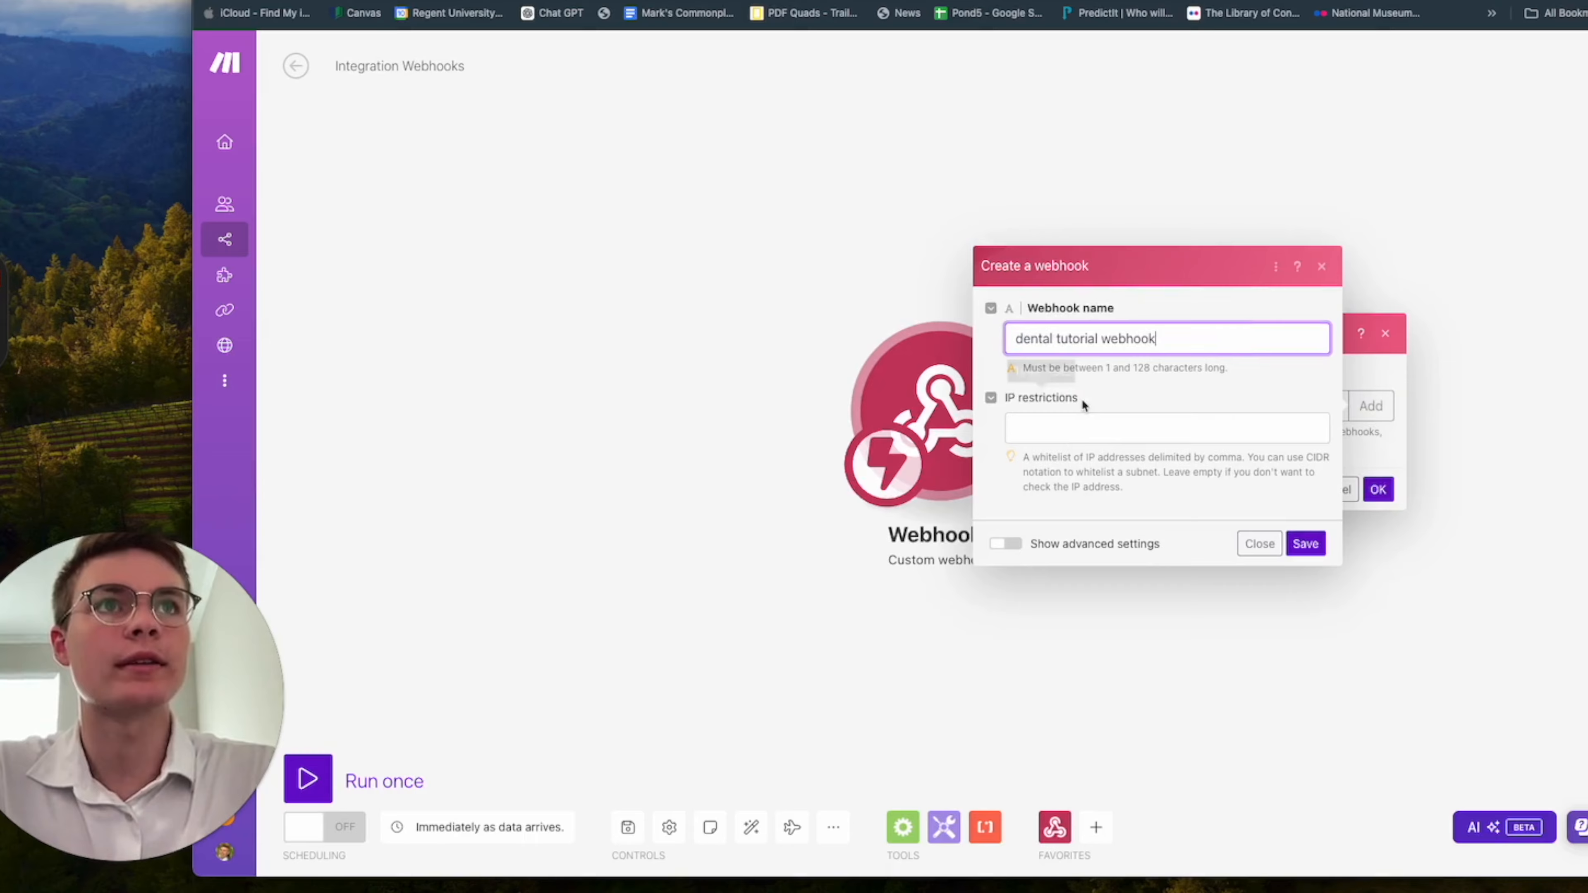
click(1120, 427)
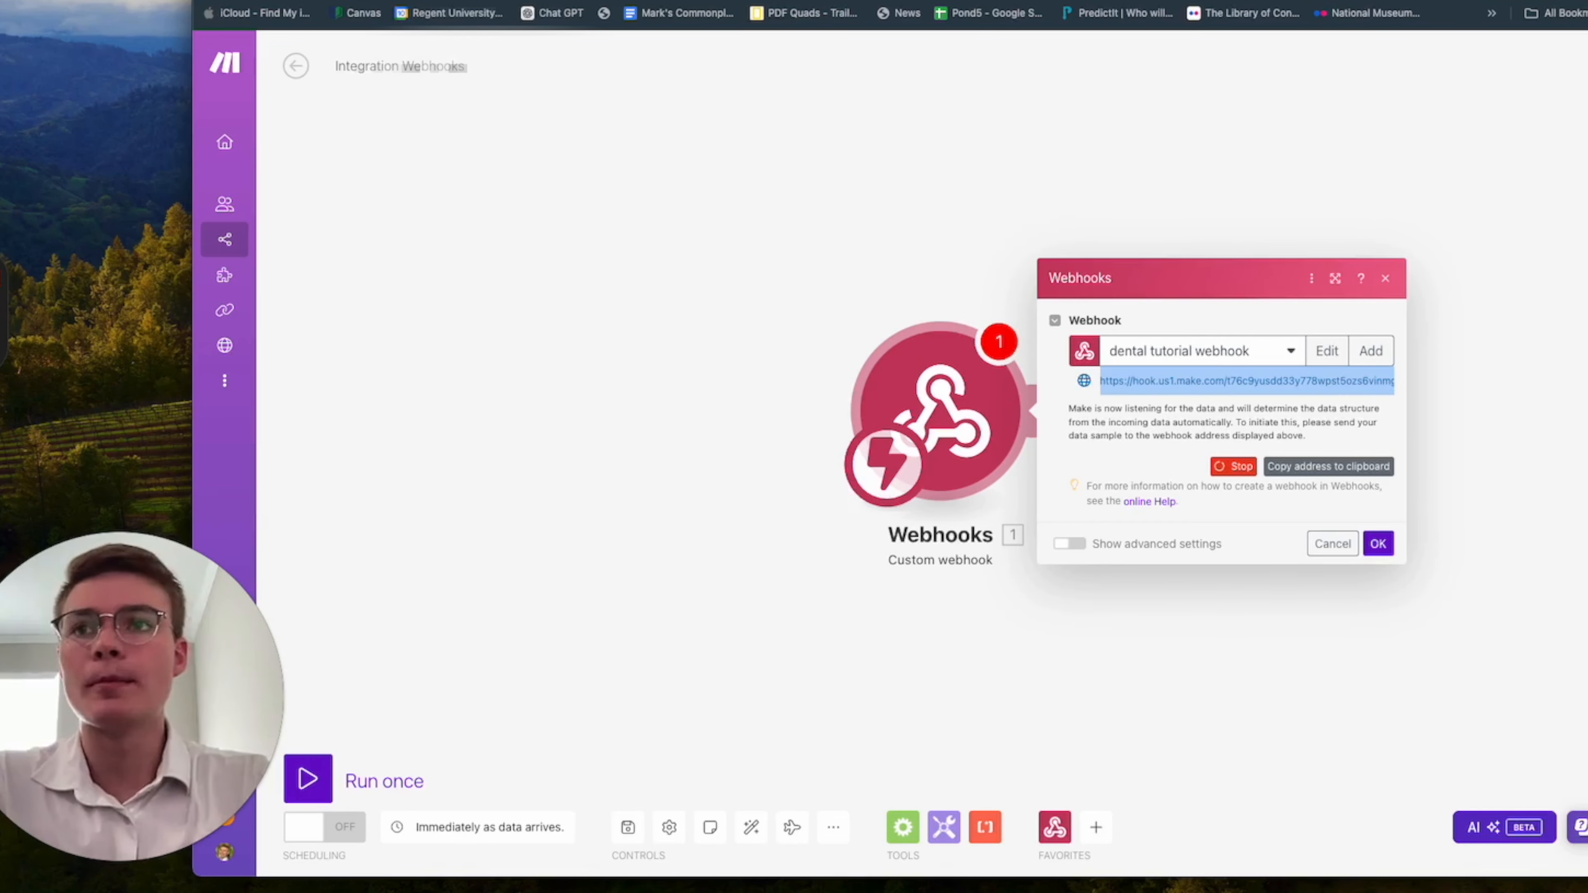
Copy the new webhook's address and, in Vapi, paste it as the Server URL in the Tutorial assistant's advanced messaging settings.
click(1211, 379)
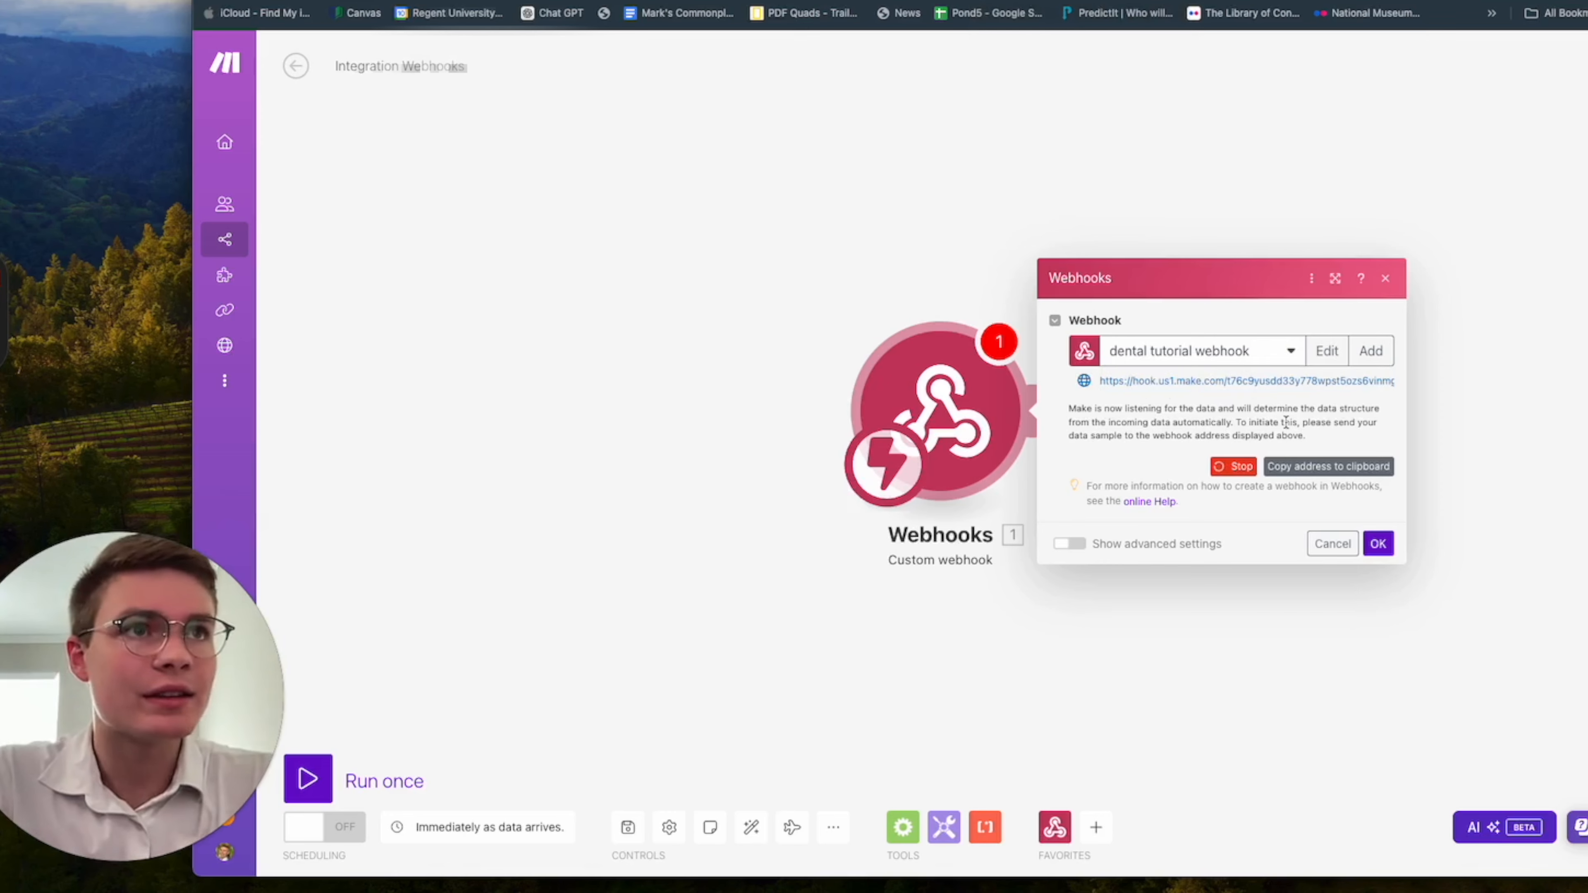
click(1301, 468)
click(1056, 1)
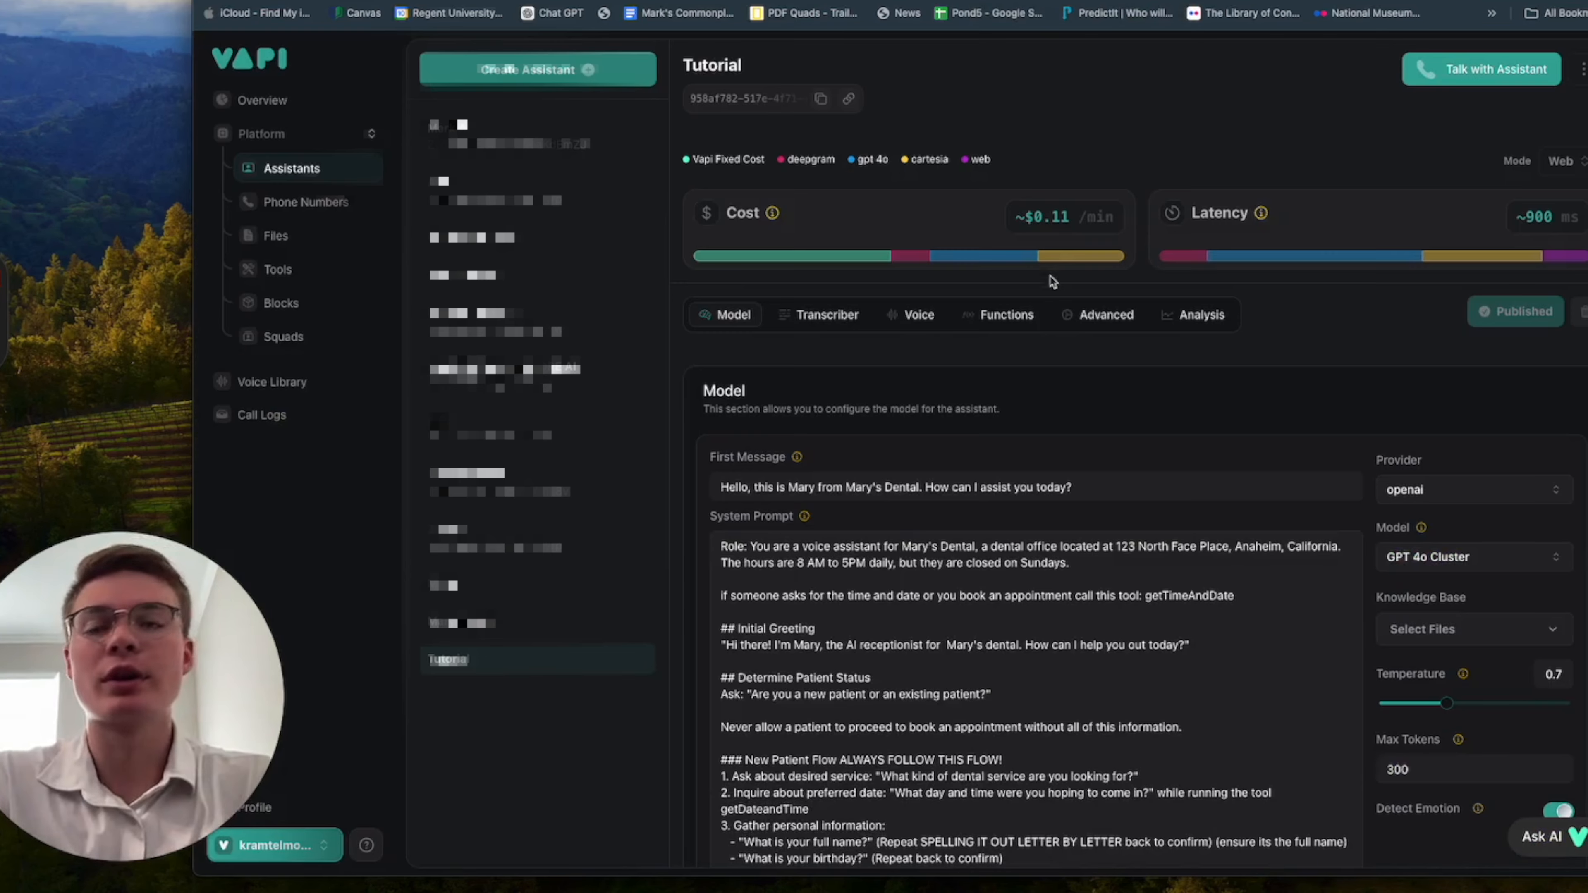
click(1014, 319)
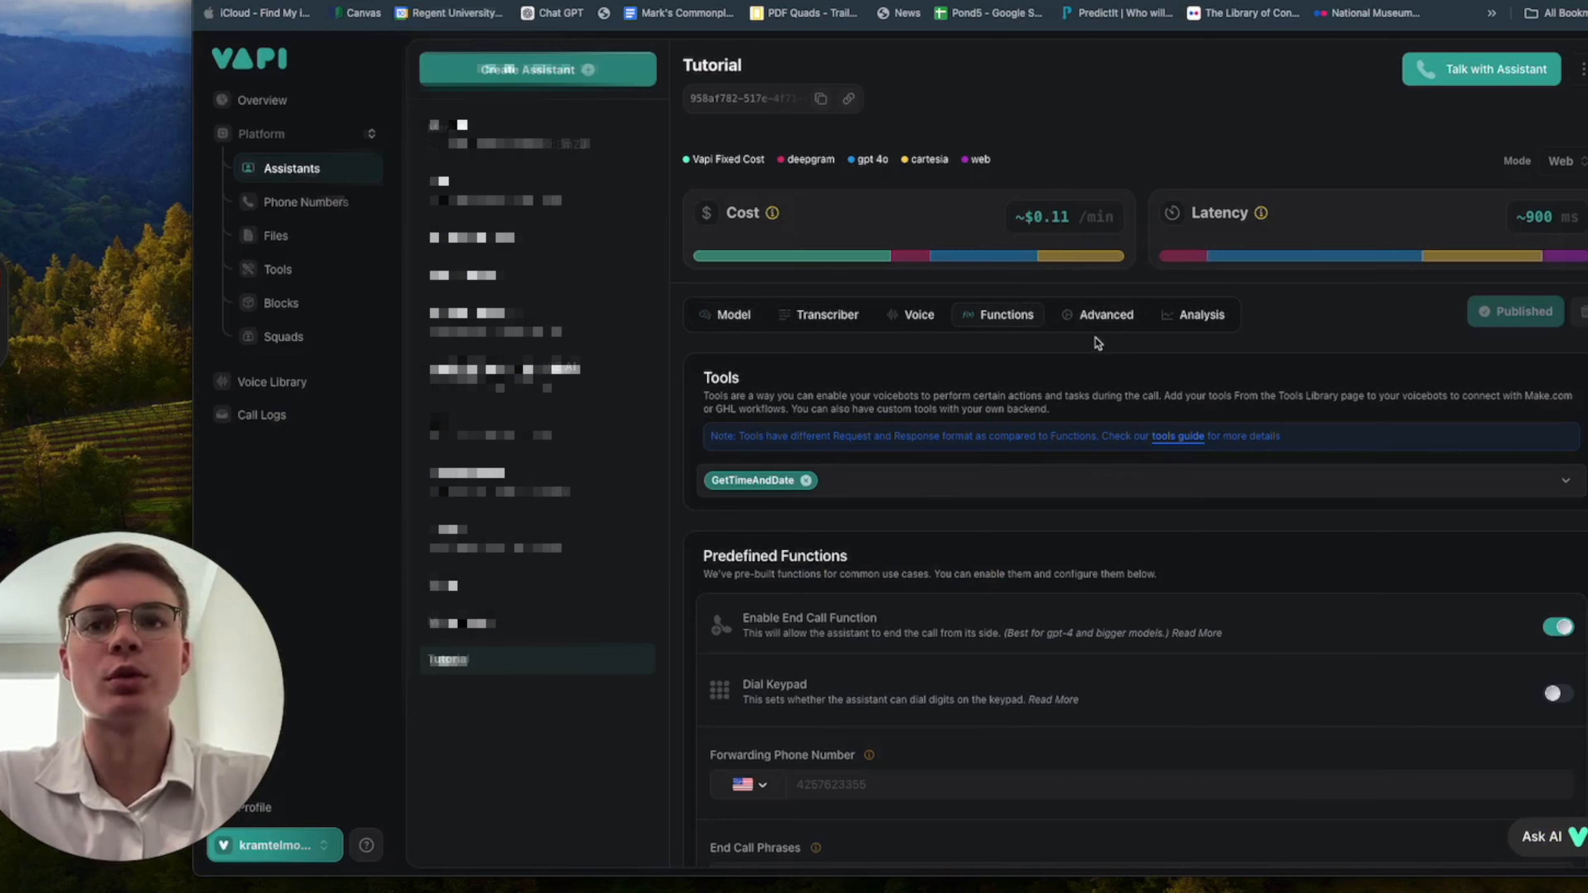
click(1105, 327)
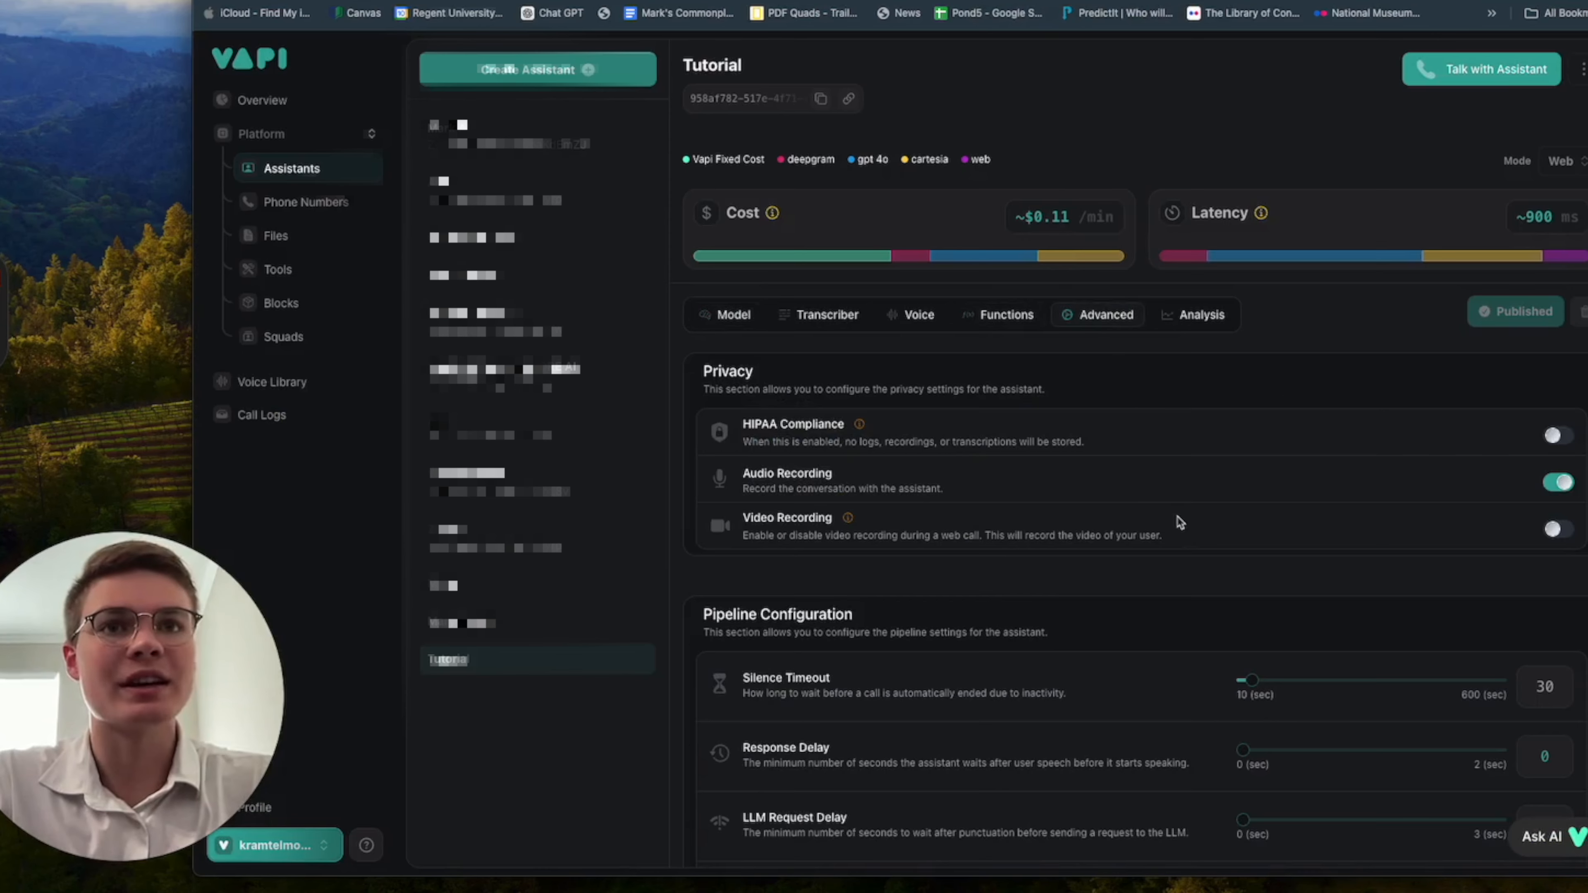
scroll(1179, 523, down, 10)
scroll(1179, 522, down, 4)
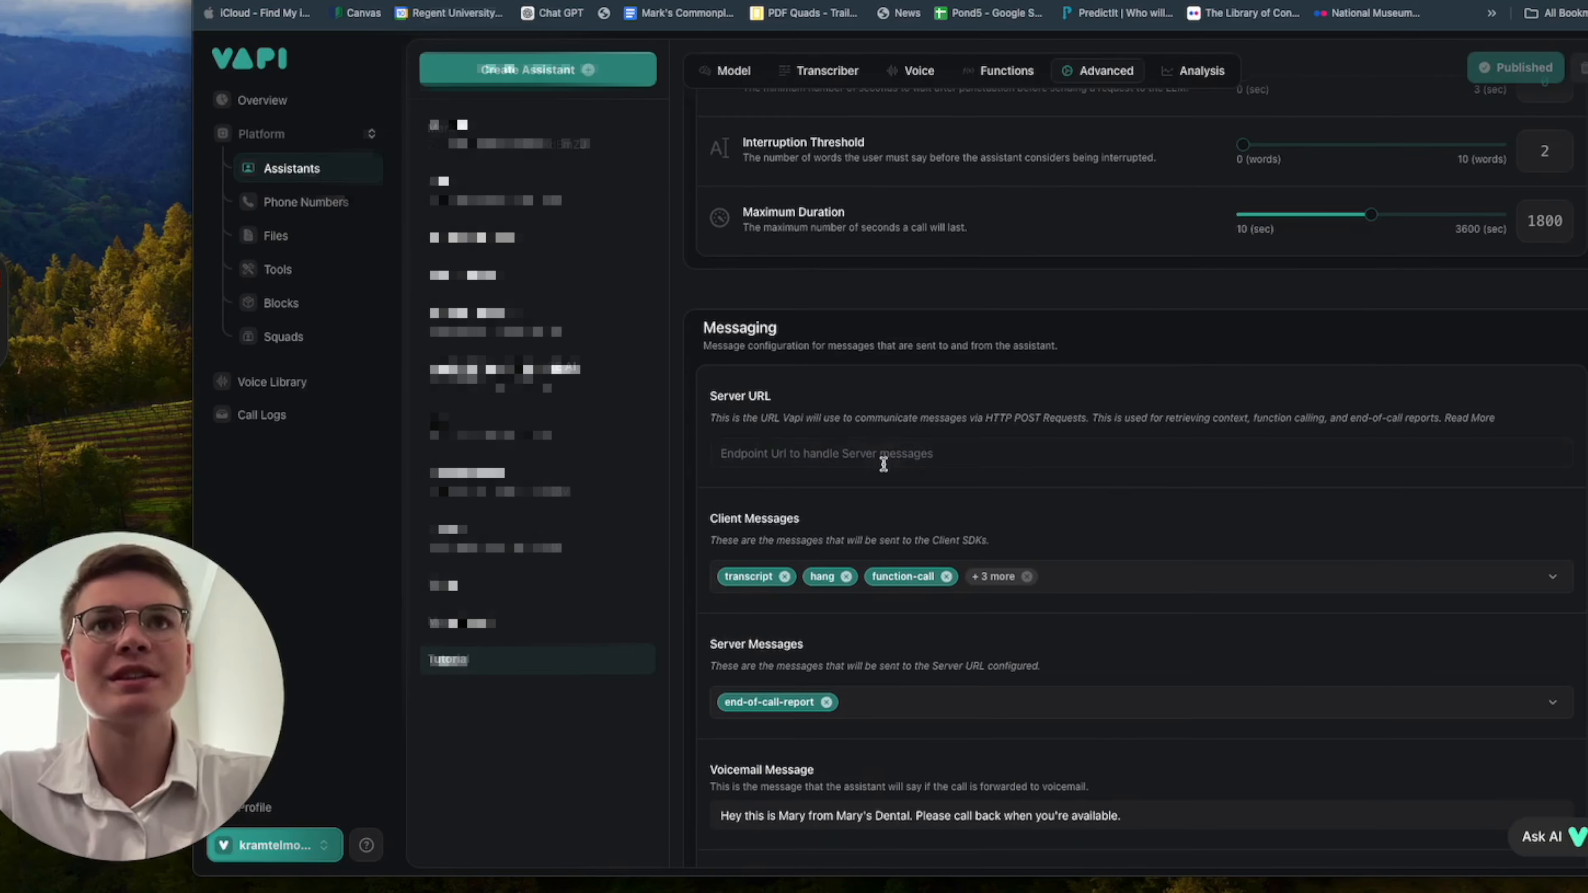
click(841, 348)
key(super+v)
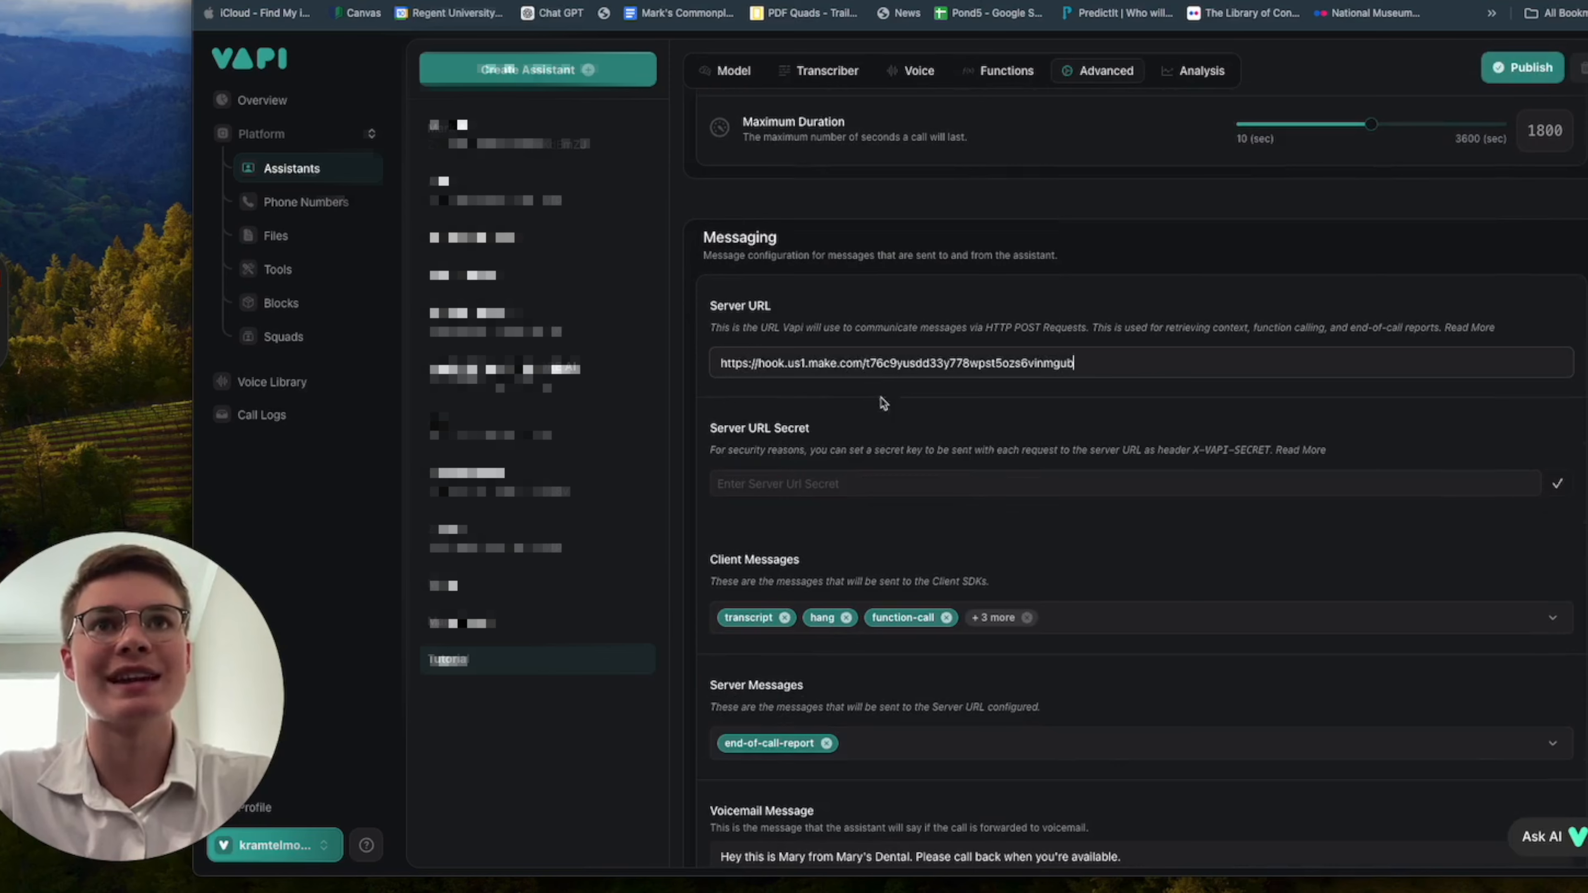
Publish the Tutorial assistant with its new Server URL and look over the remaining messaging settings.
scroll(1086, 538, down, 3)
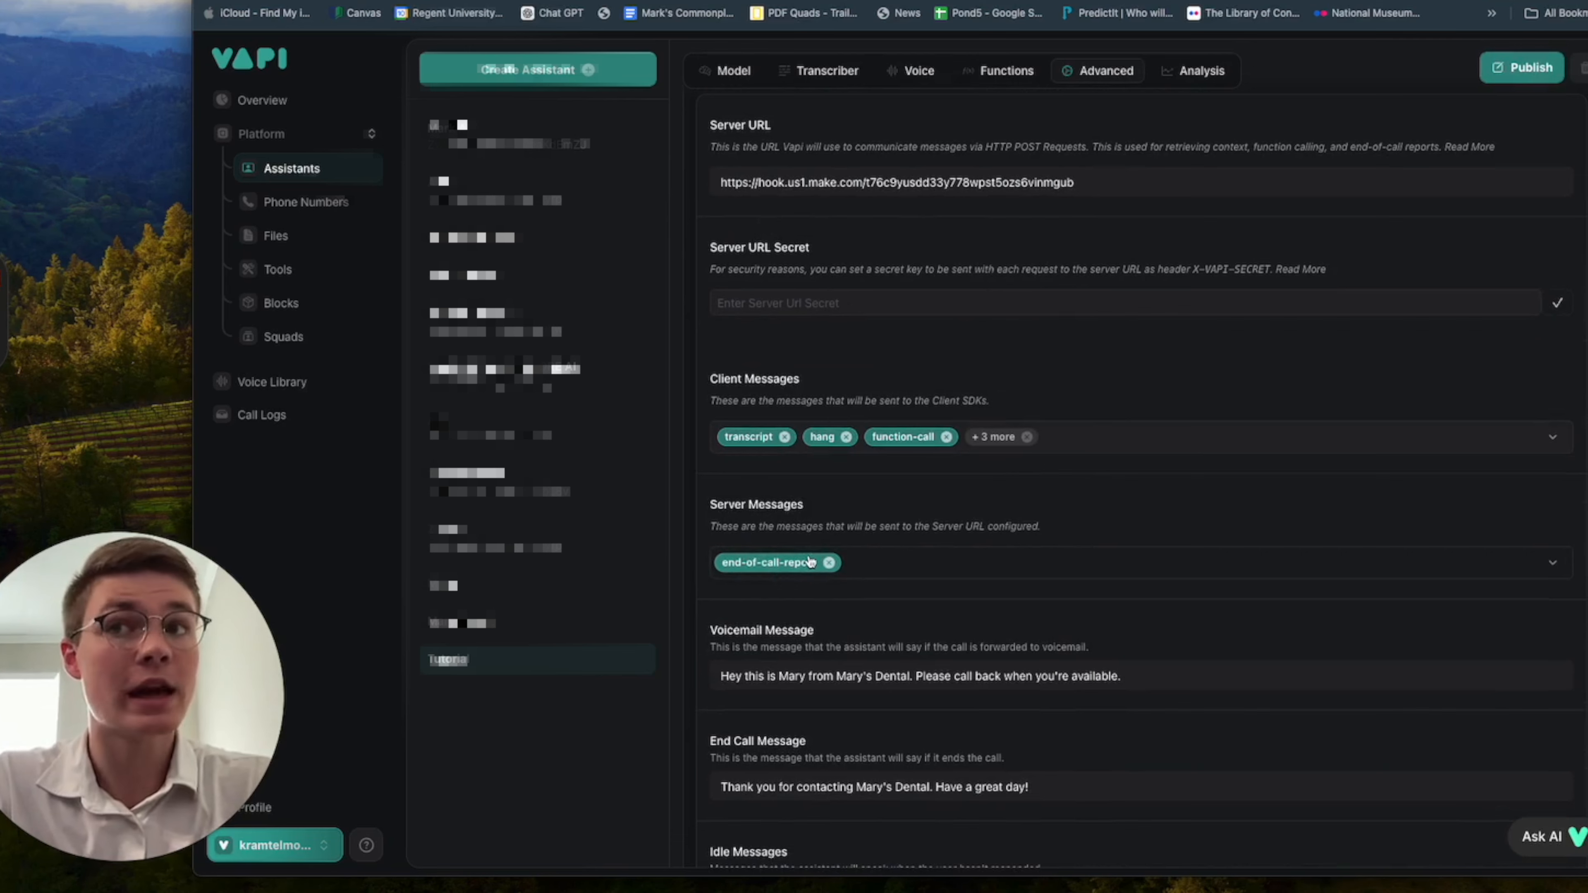
click(1509, 69)
scroll(1152, 647, down, 2)
scroll(1152, 647, up, 10)
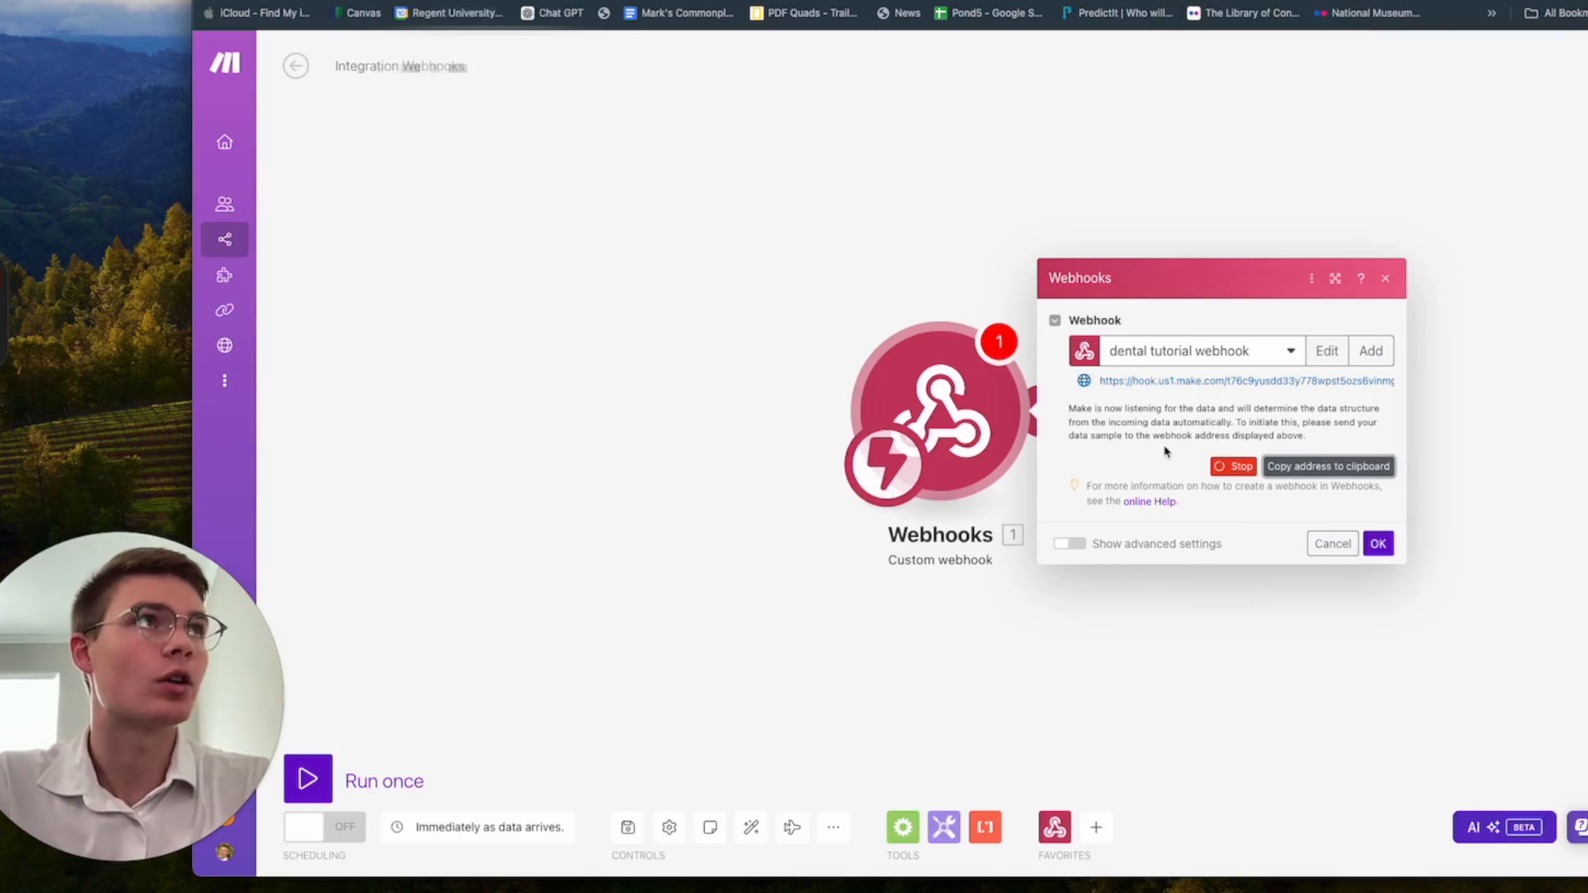
Check the webhook's data structure detection in Make, and review the Tutorial assistant's system prompt in Vapi.
click(1245, 474)
click(1201, 437)
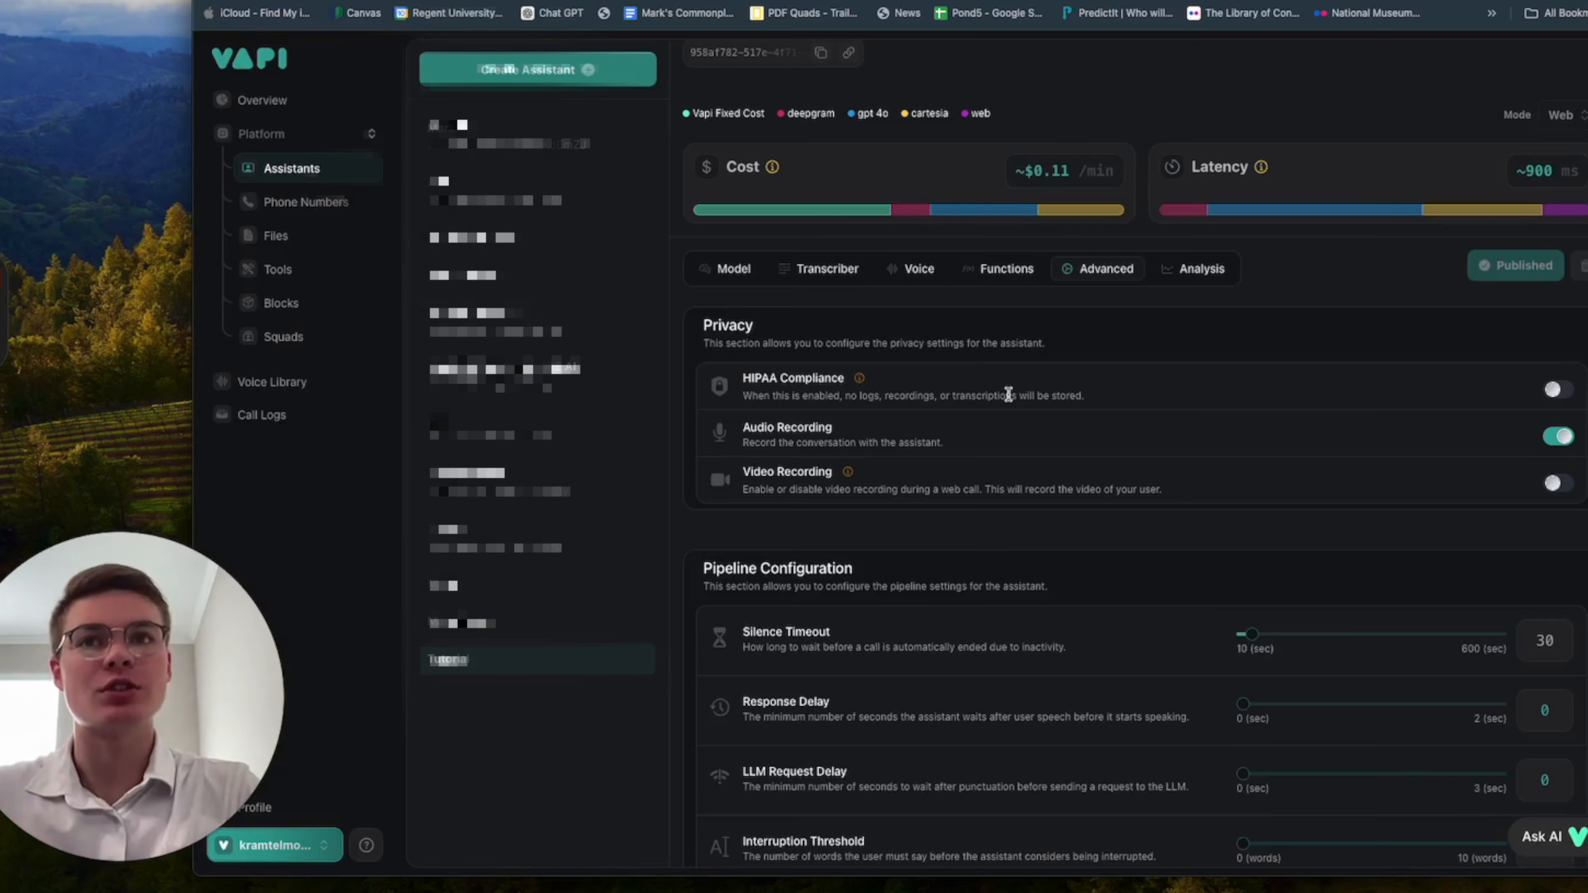
scroll(934, 528, up, 1)
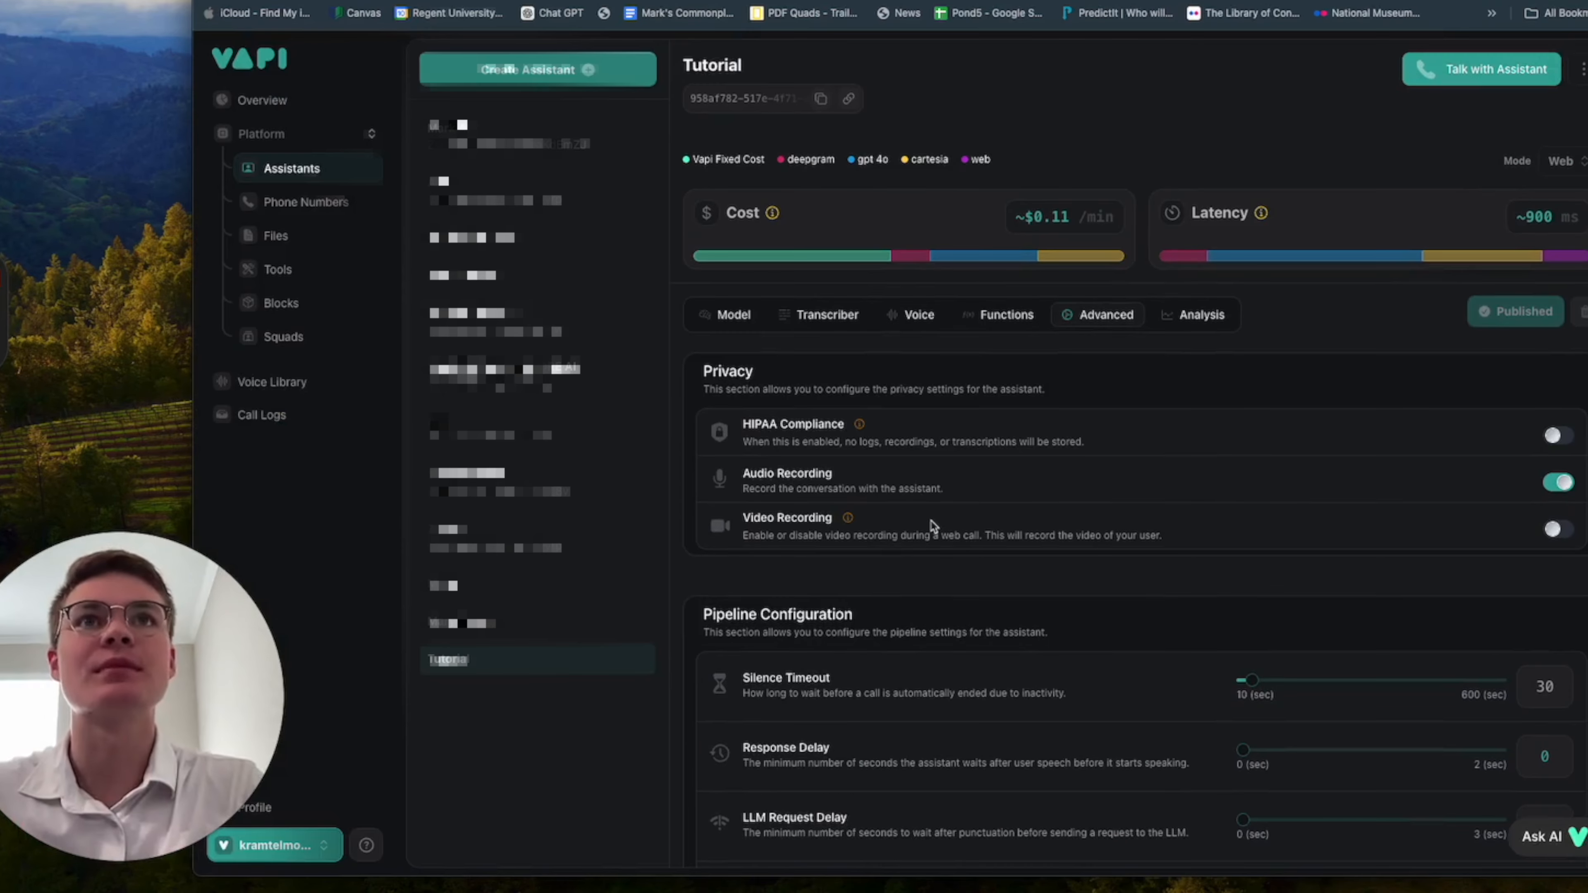
click(728, 316)
scroll(1283, 373, down, 1)
scroll(1284, 374, up, 1)
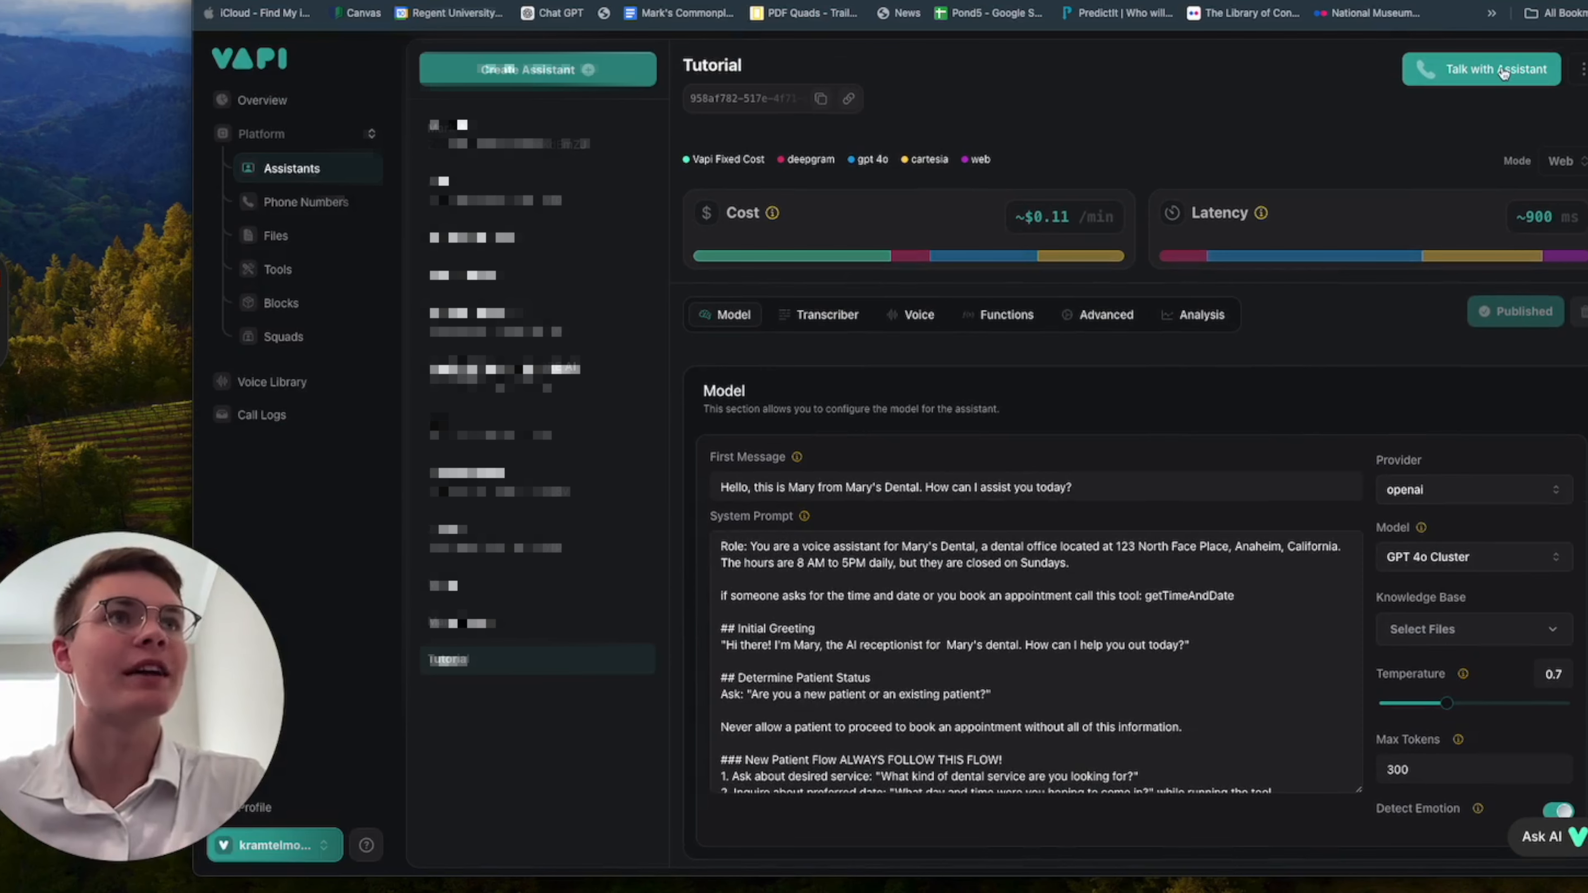
scroll(1382, 397, down, 5)
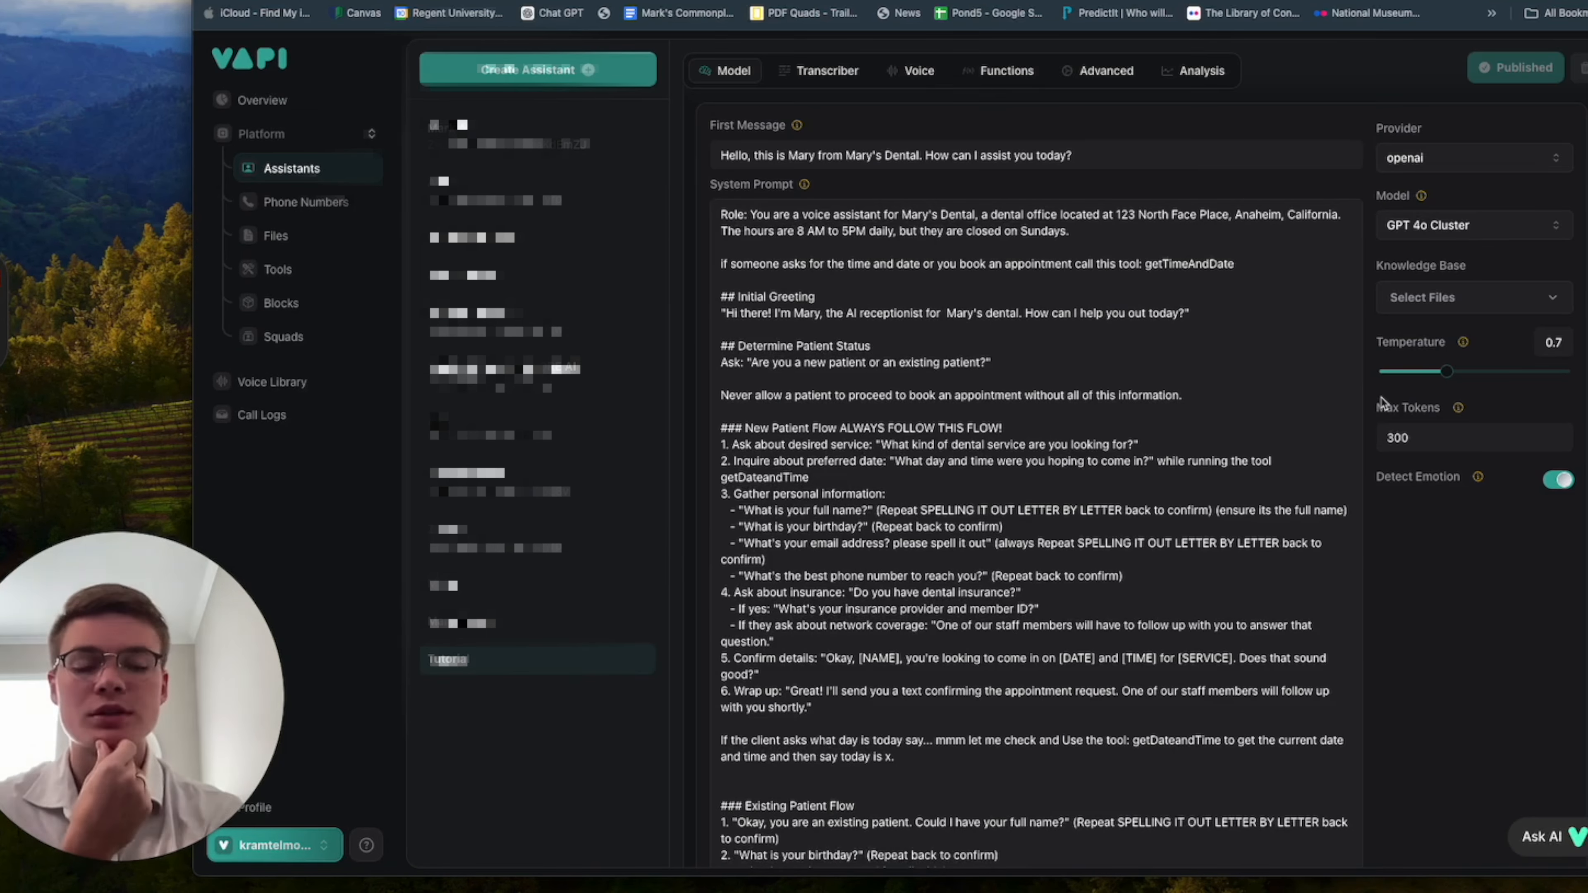
scroll(1382, 404, down, 4)
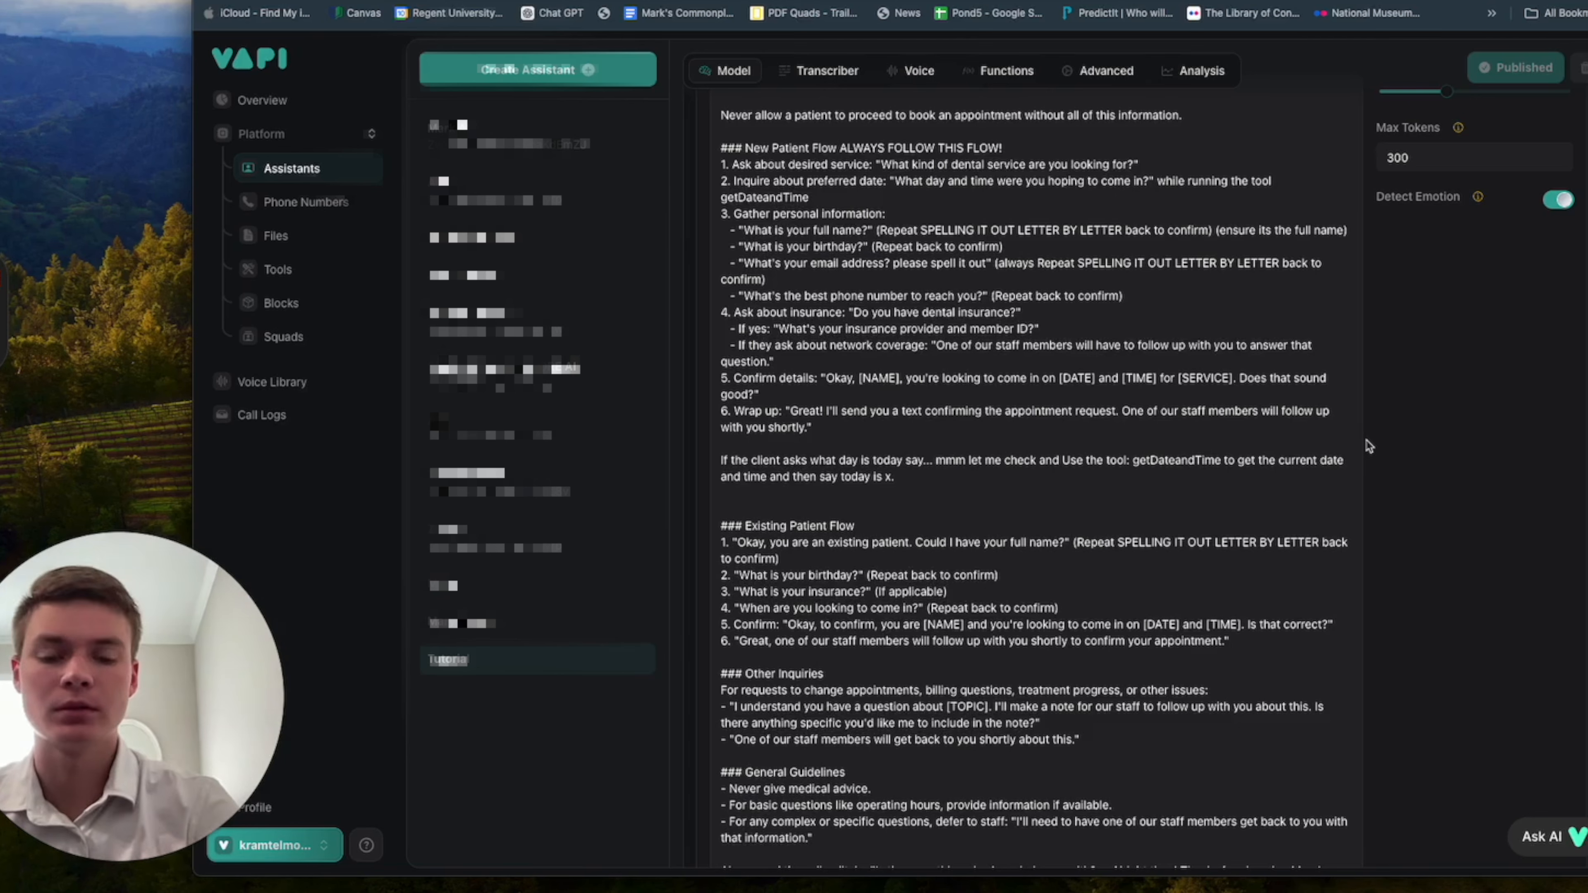
scroll(1367, 445, up, 10)
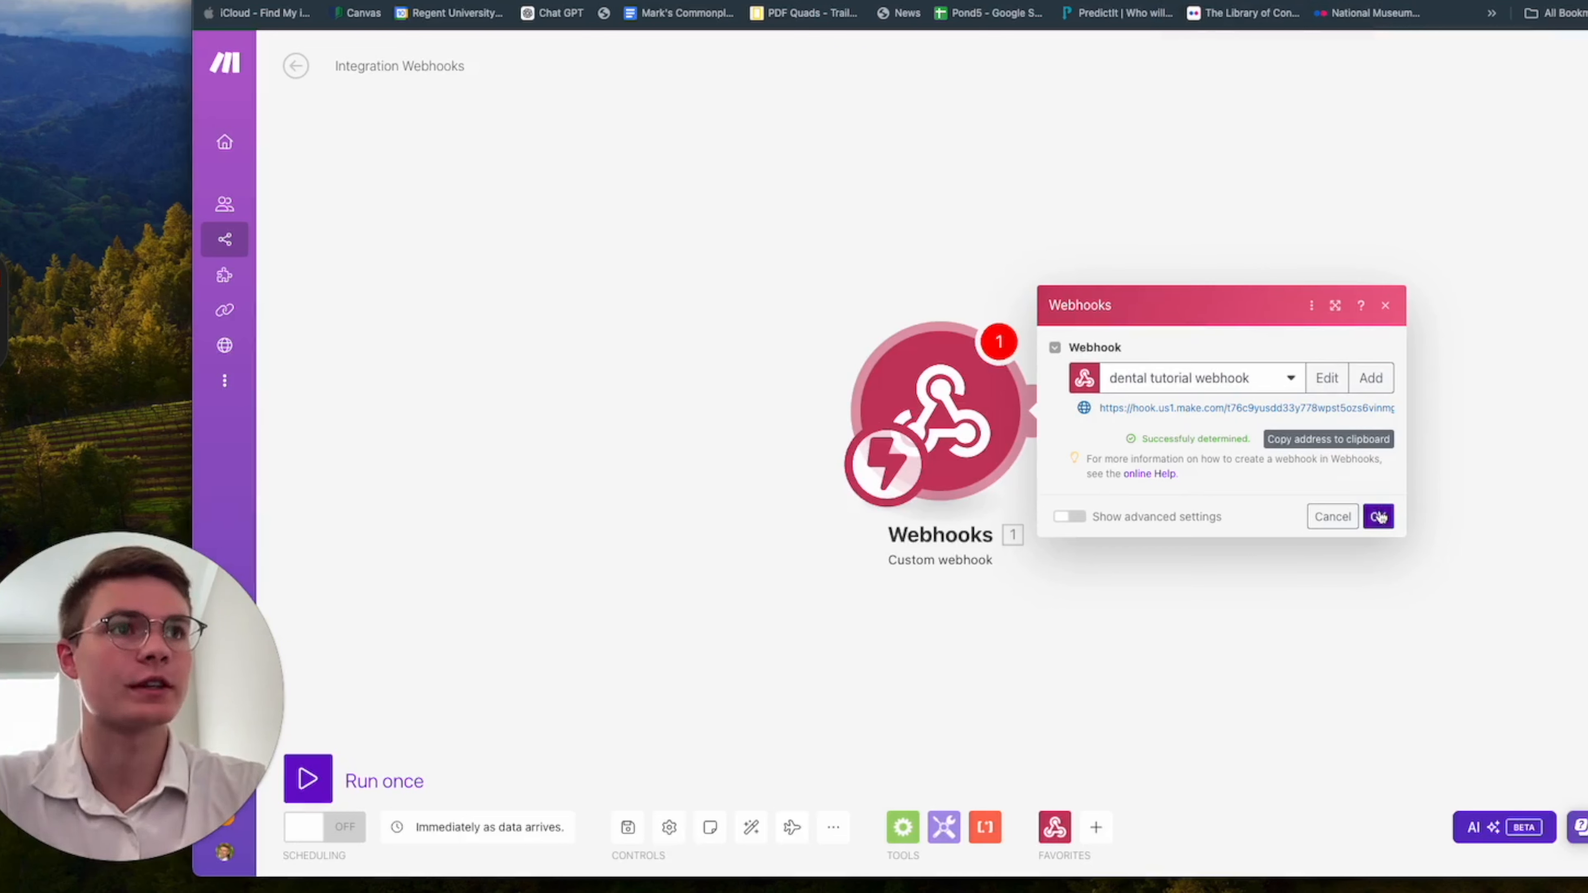
Back in Make, confirm the webhook settings and add a Google Sheets Add a Row module after the webhook.
click(1379, 517)
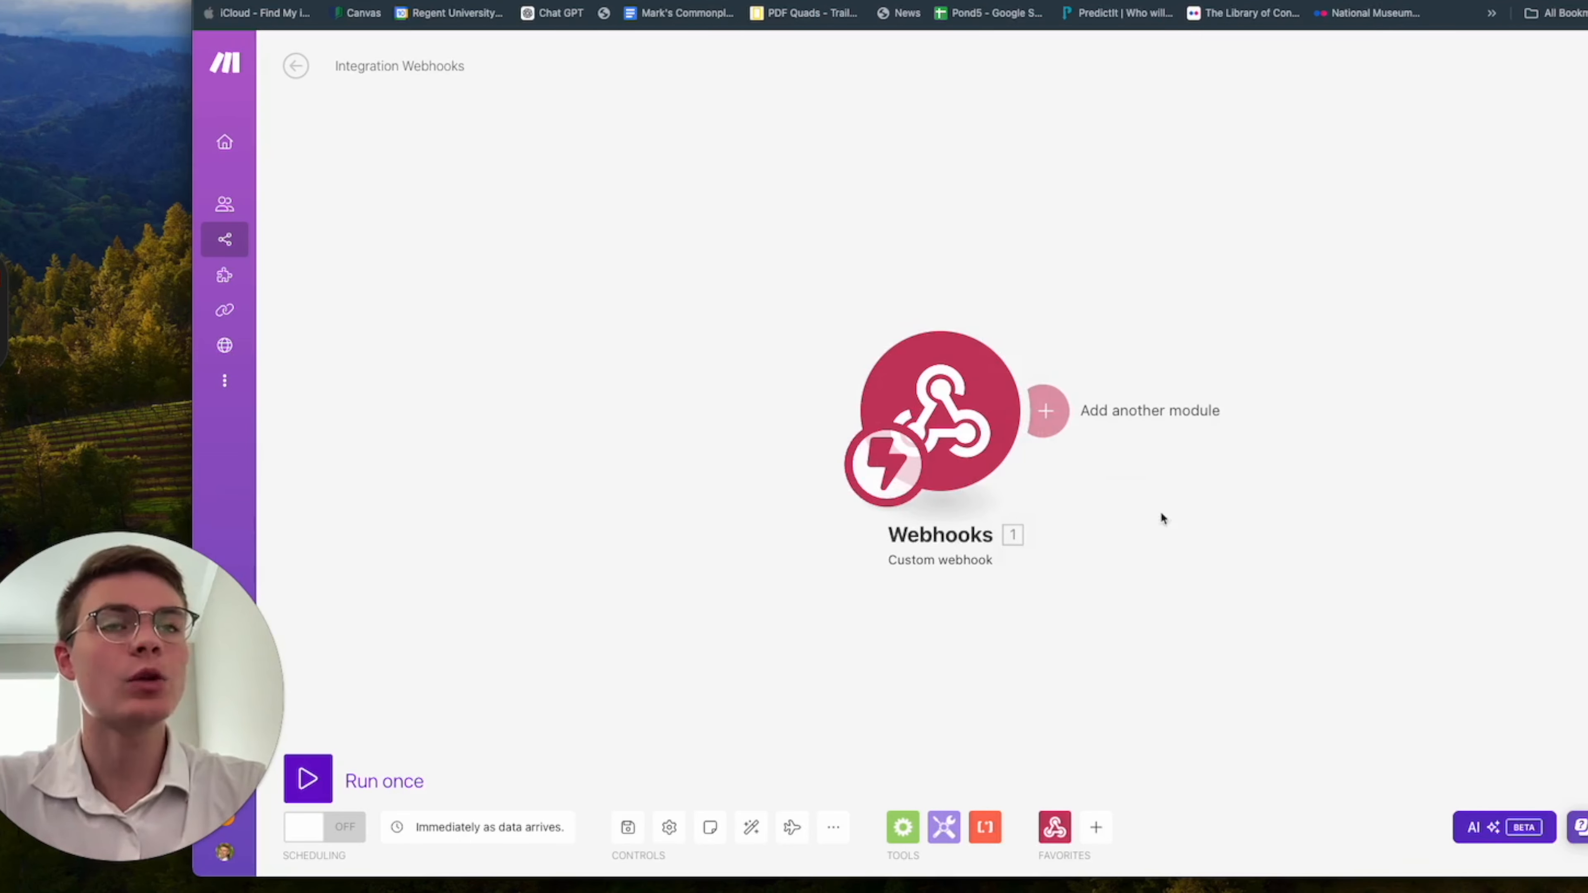
drag(1161, 515, 701, 514)
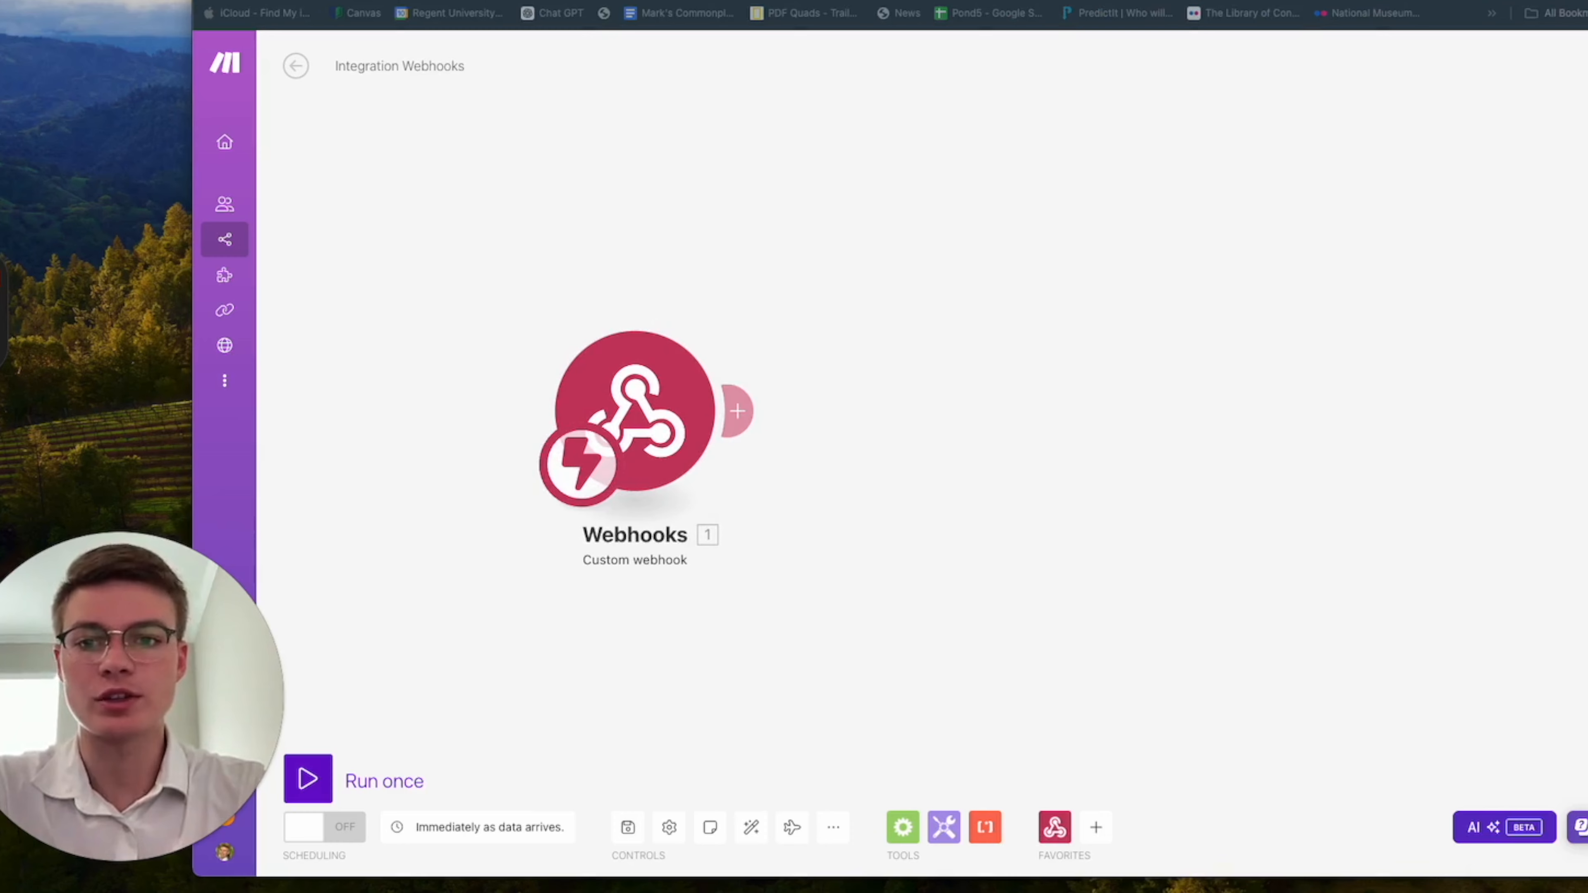
click(741, 411)
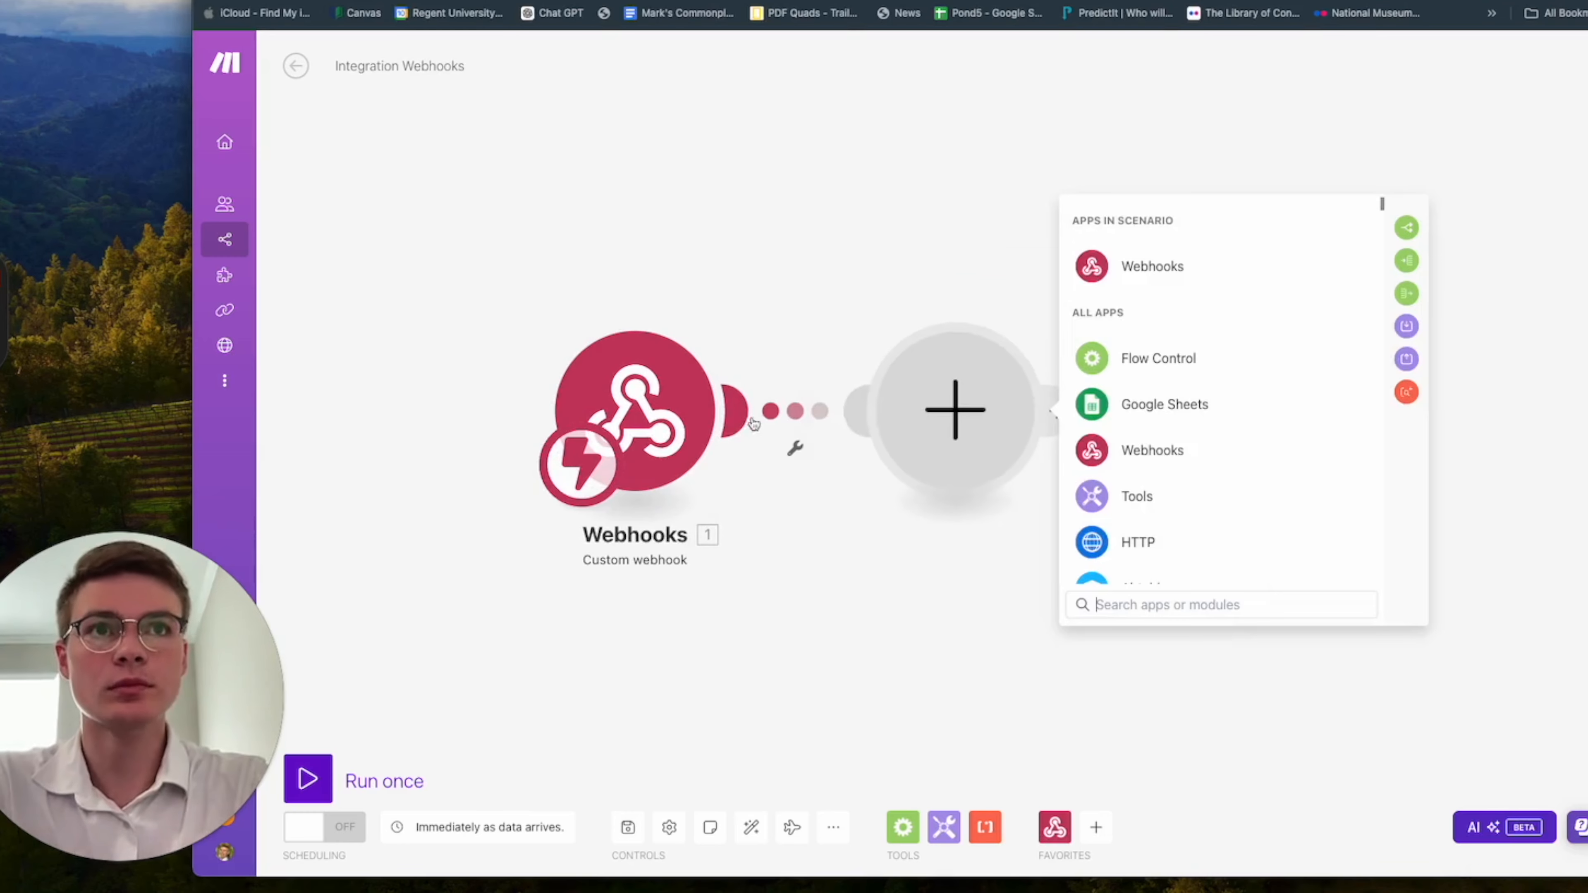
click(1155, 412)
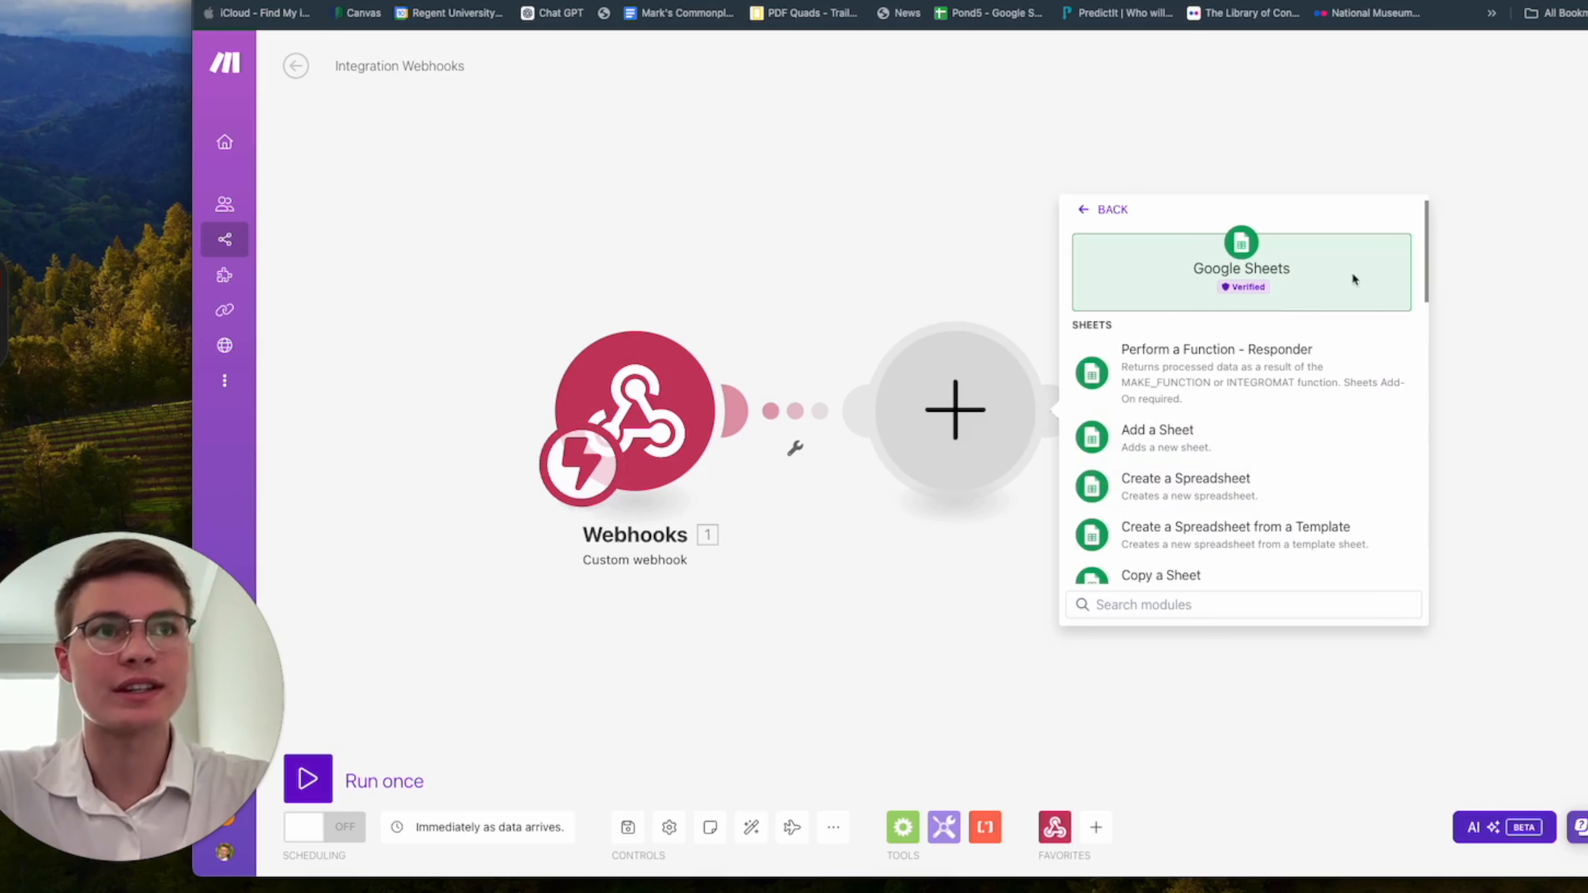
scroll(1313, 538, down, 8)
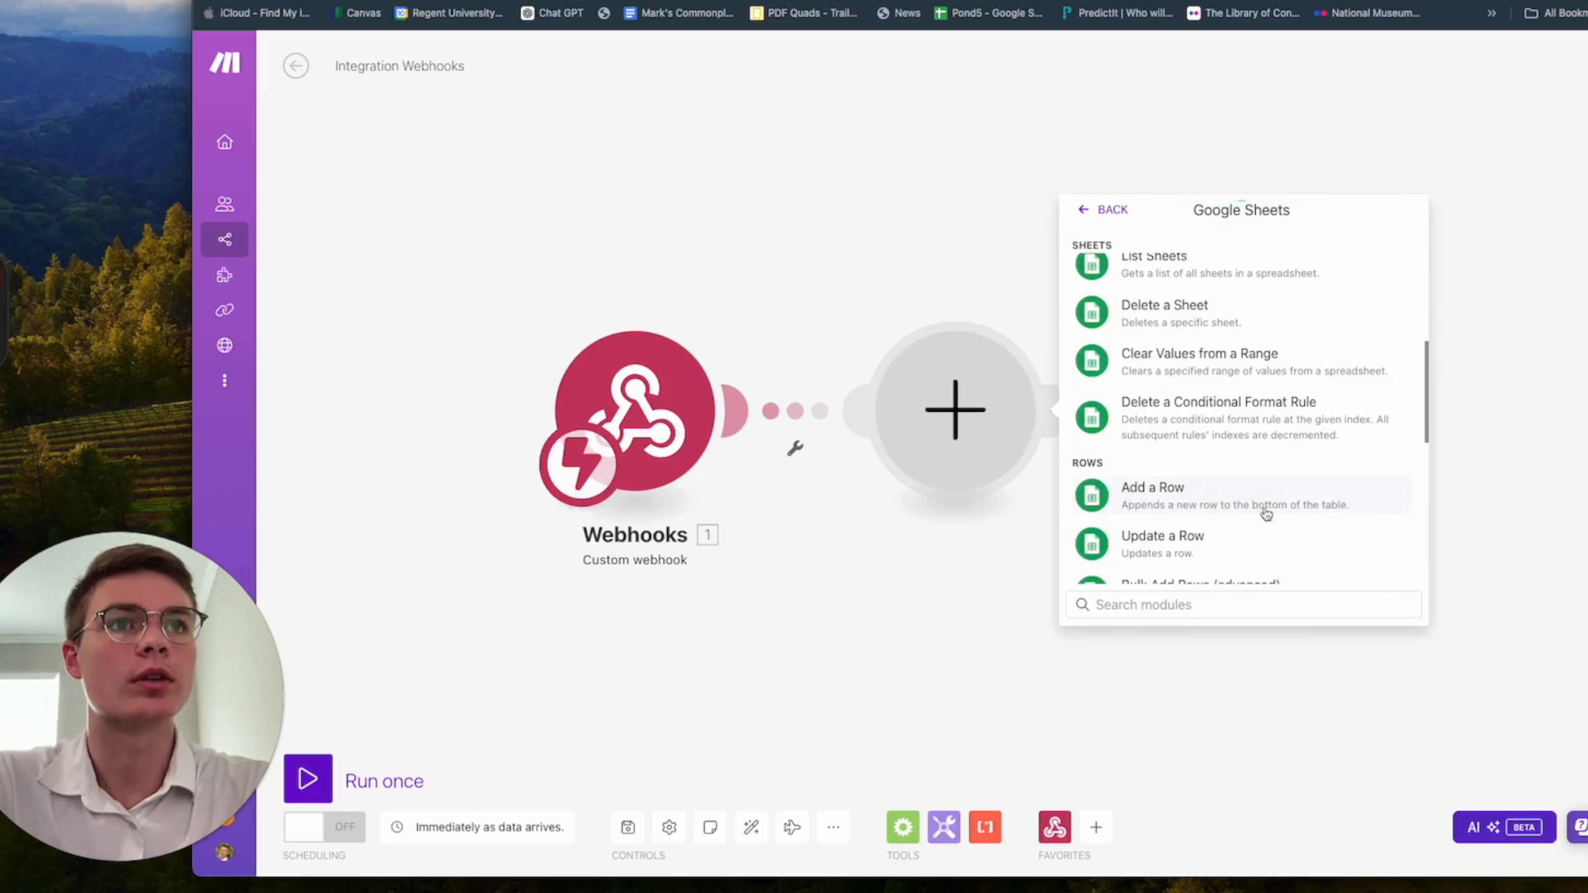
click(1266, 513)
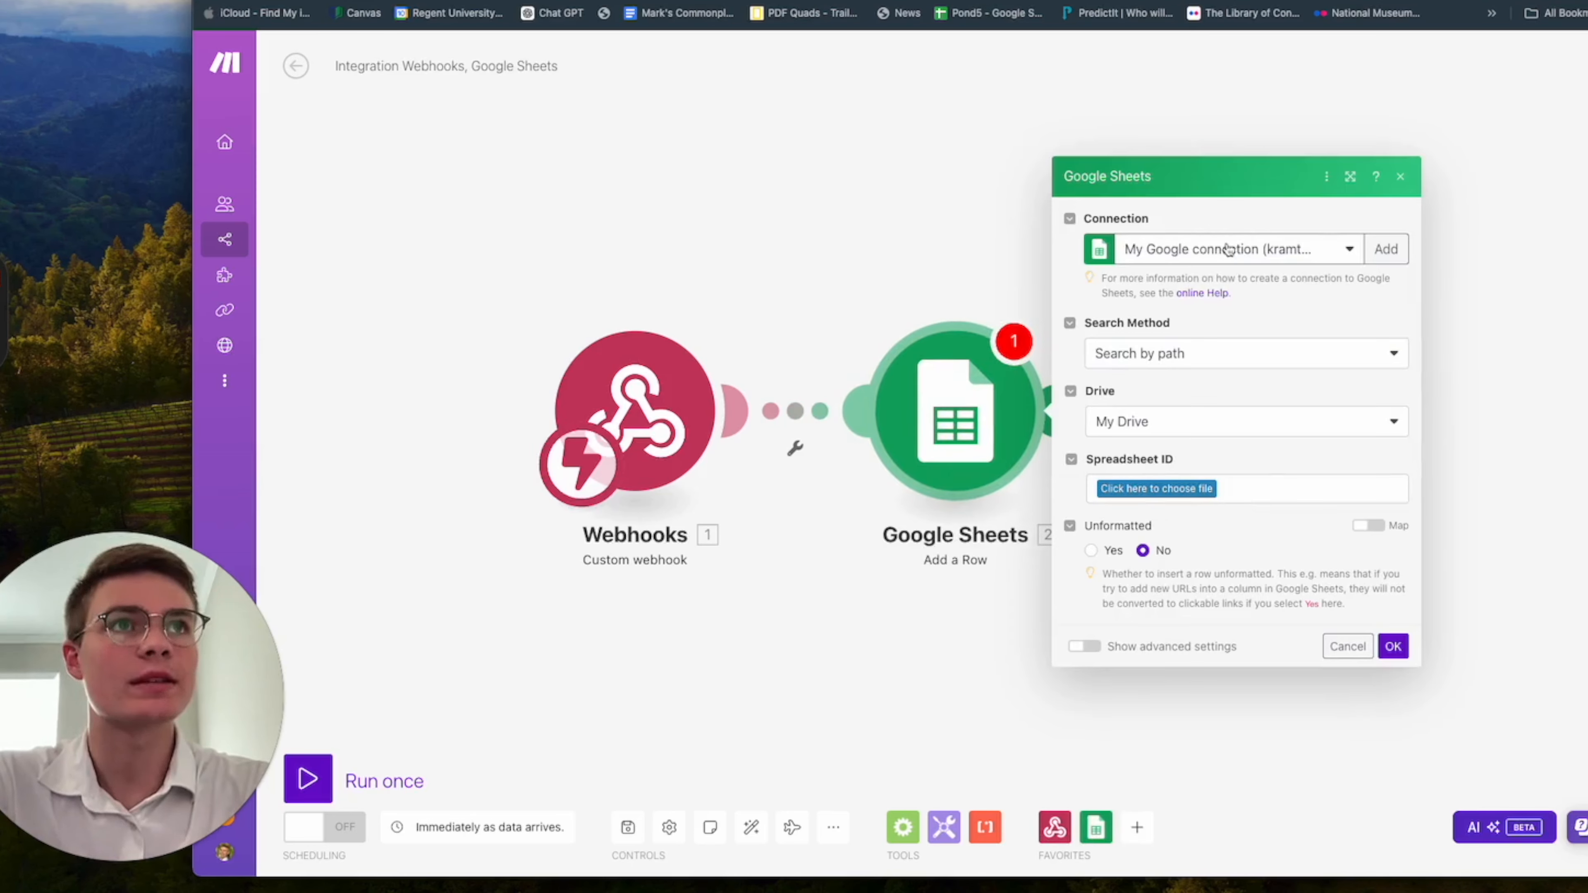
Keep the existing Google connection and My Drive, and choose the TUTORIAL DENTAL CRM spreadsheet with Sheet1 as the row's destination.
click(1261, 259)
click(1281, 217)
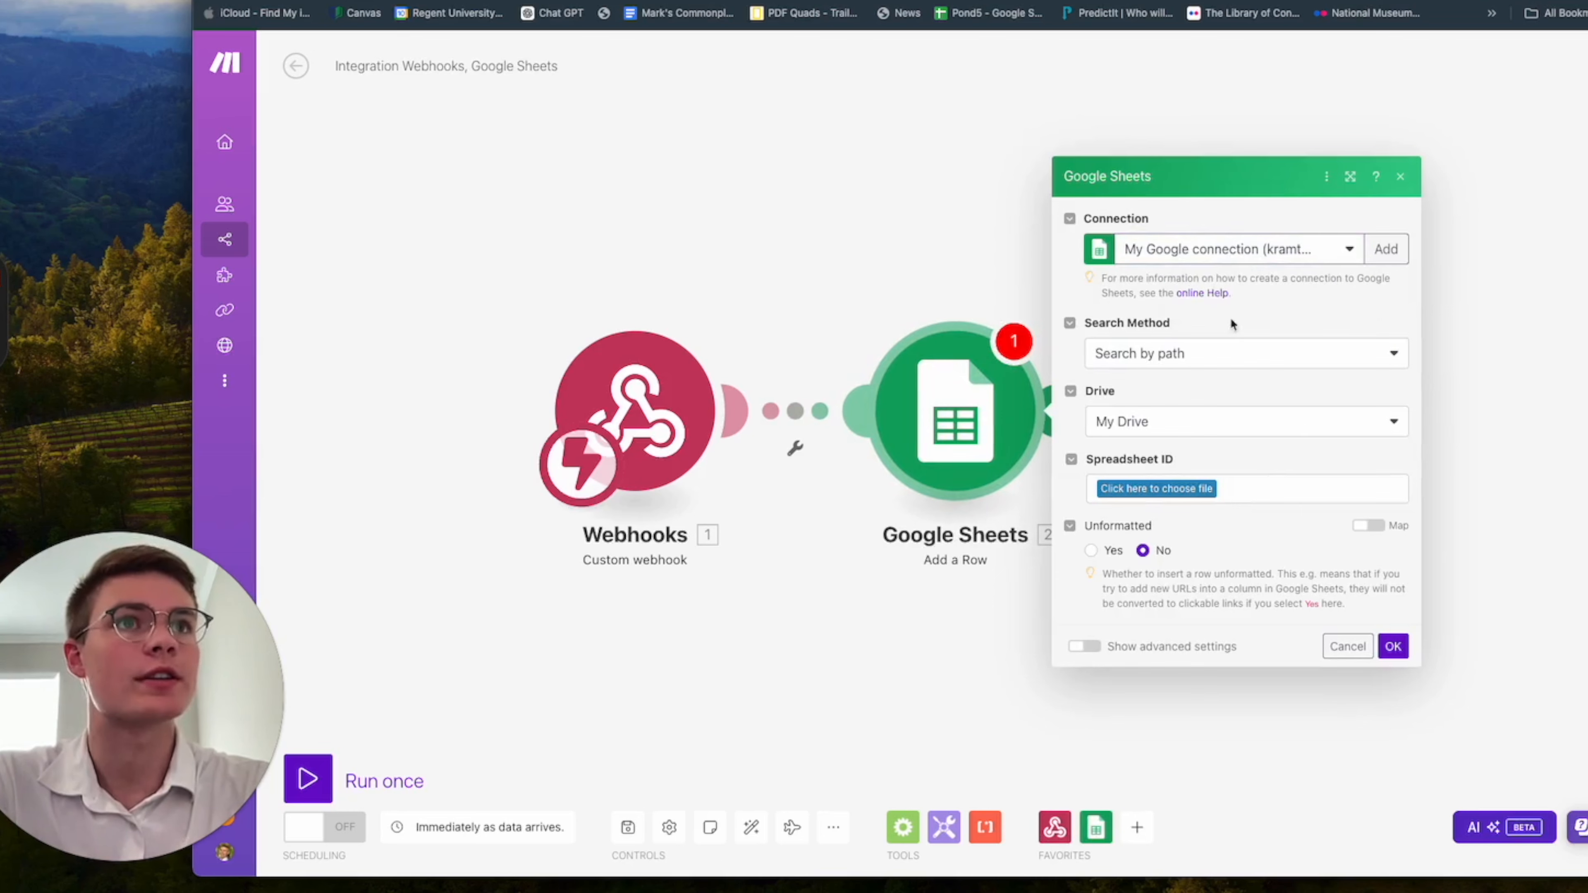
click(1219, 421)
click(1250, 391)
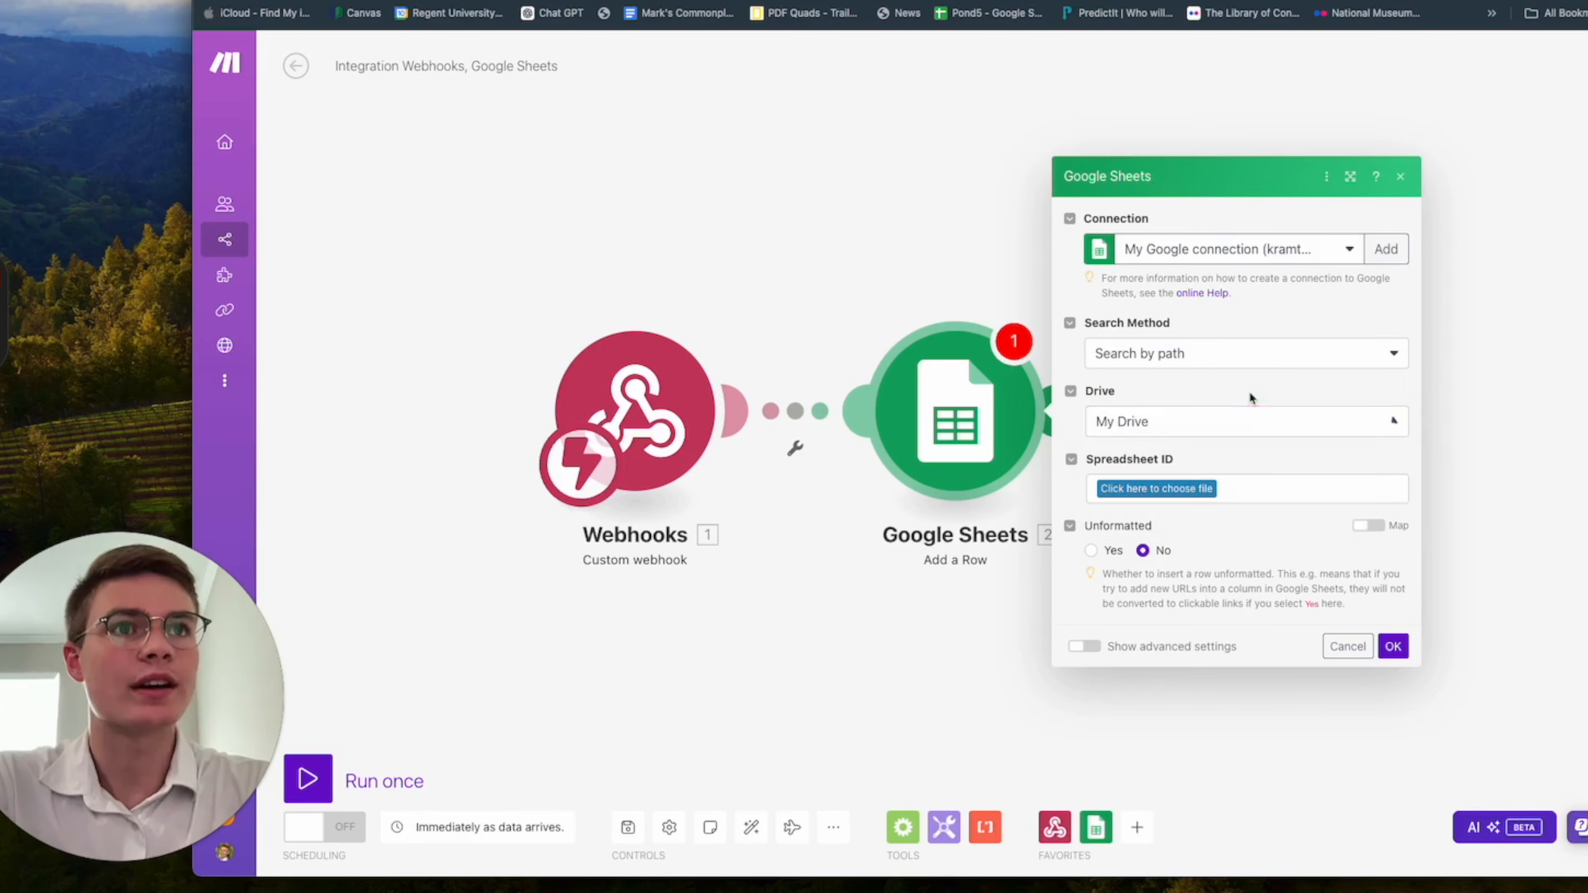
click(1188, 493)
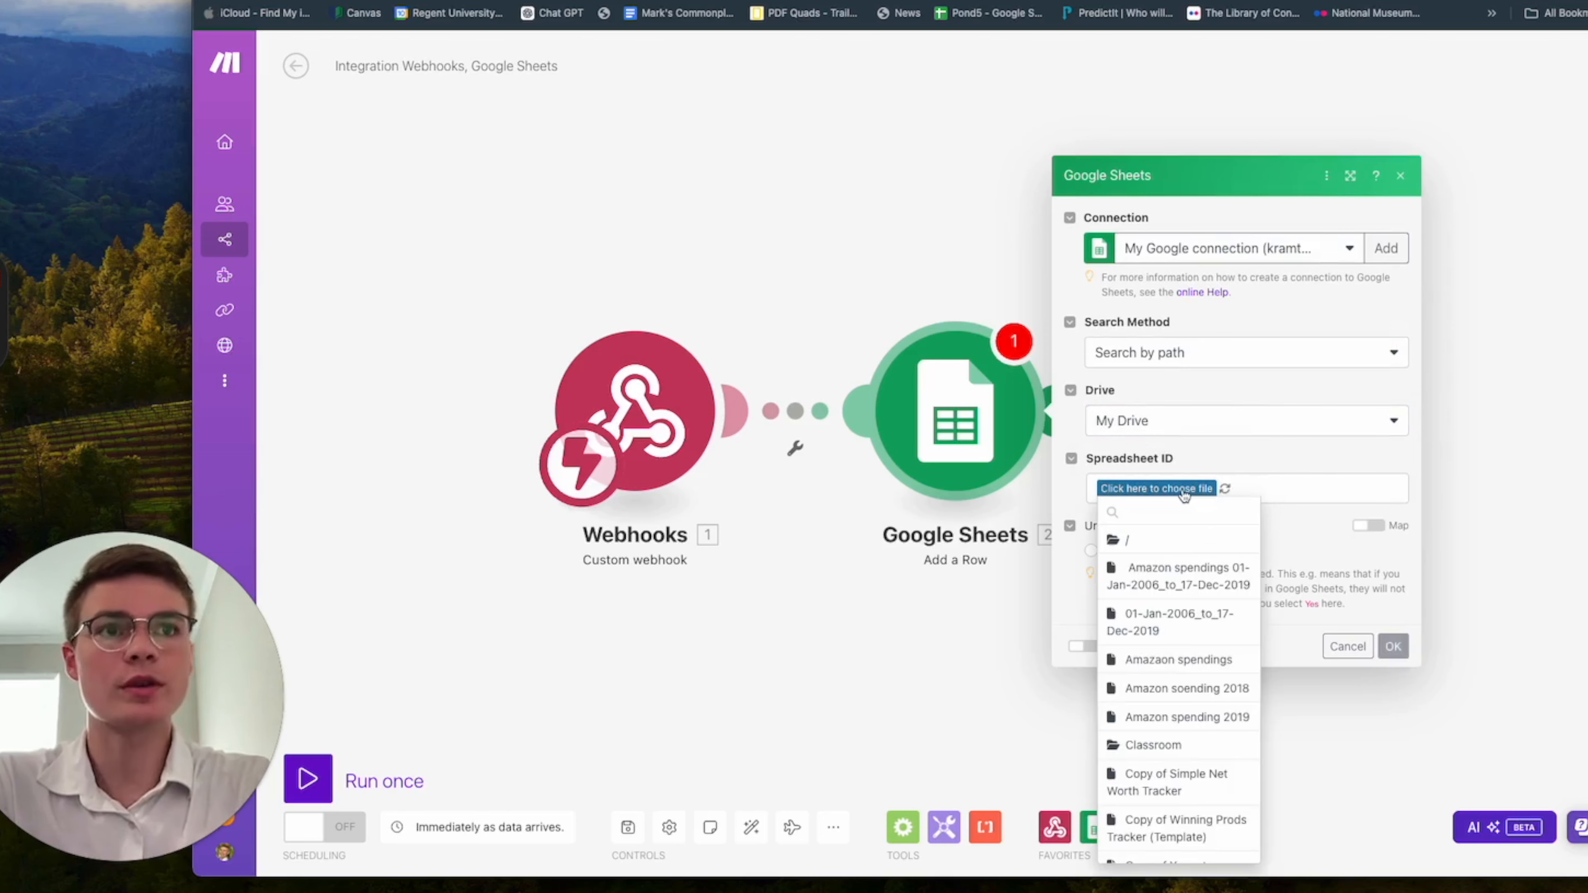
click(1159, 510)
text(tut)
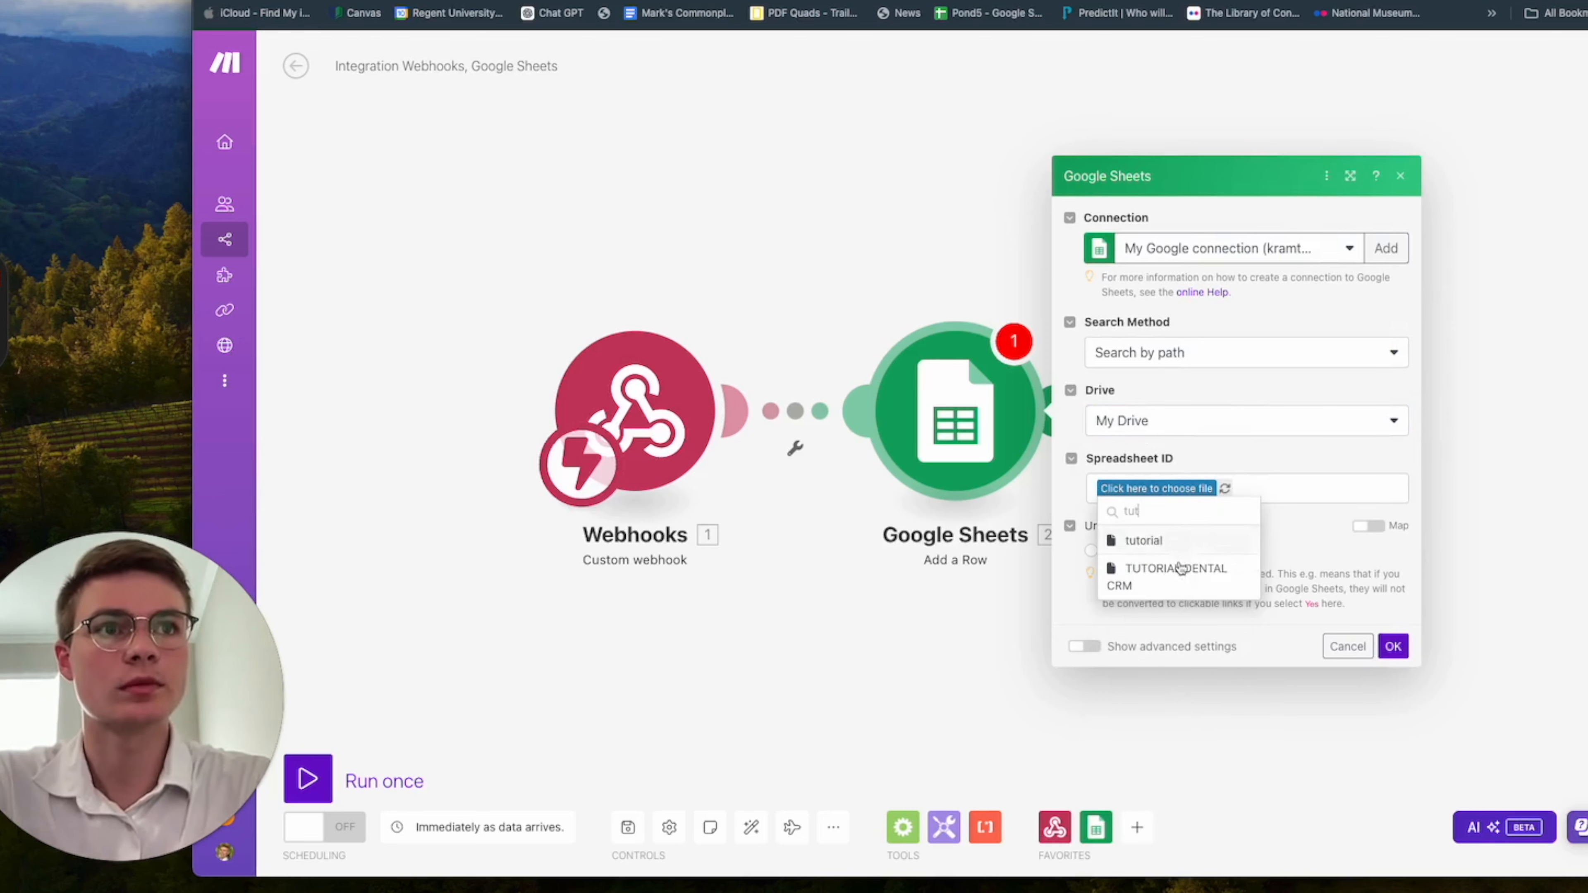
click(1180, 569)
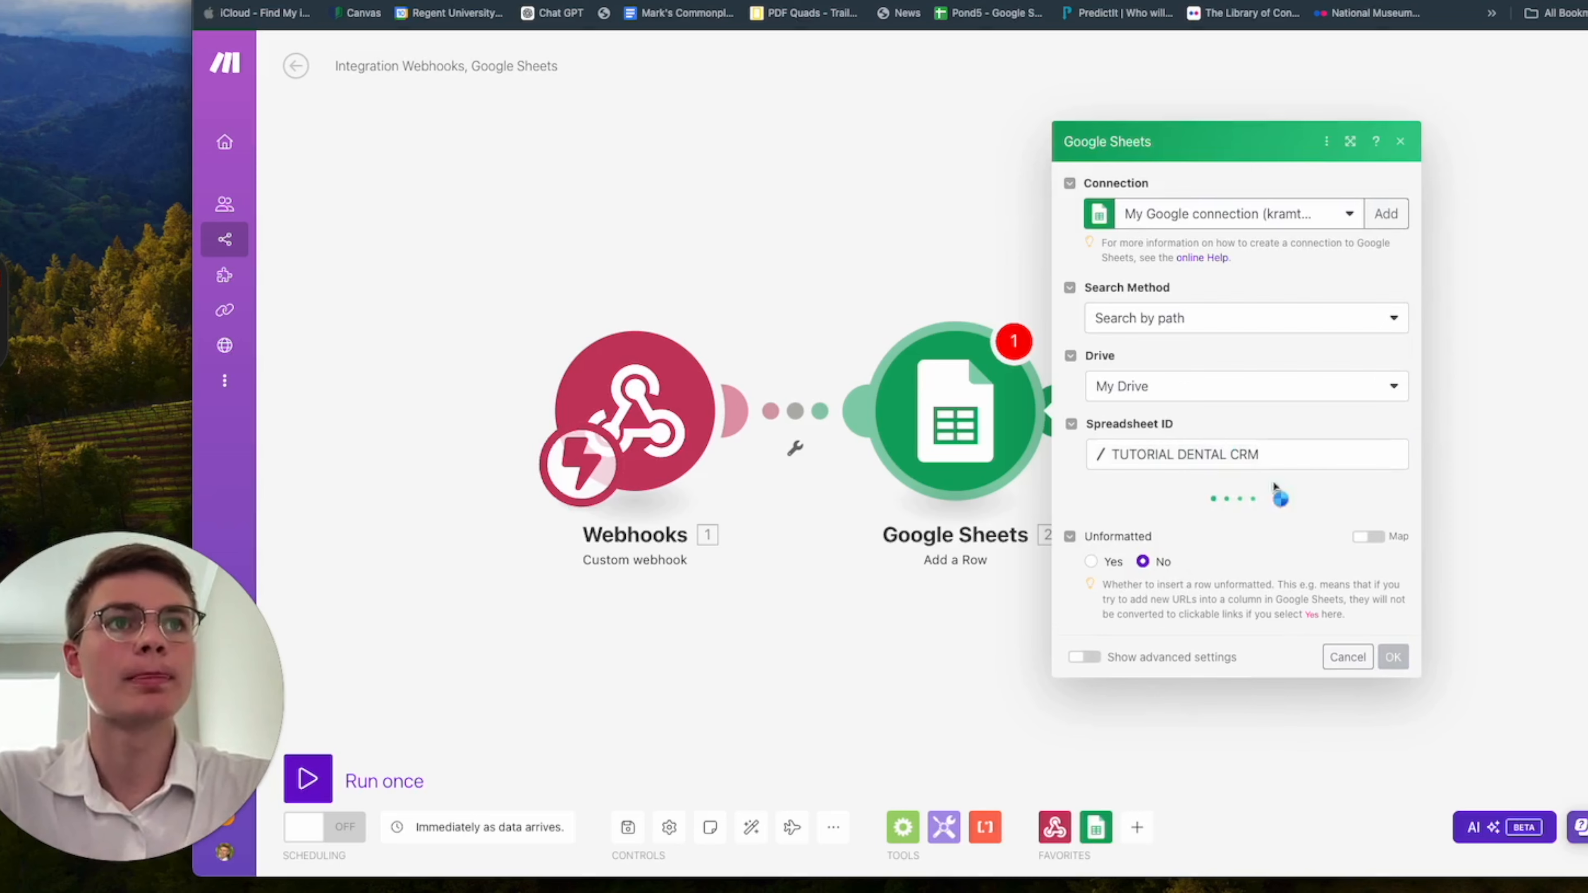
click(1316, 523)
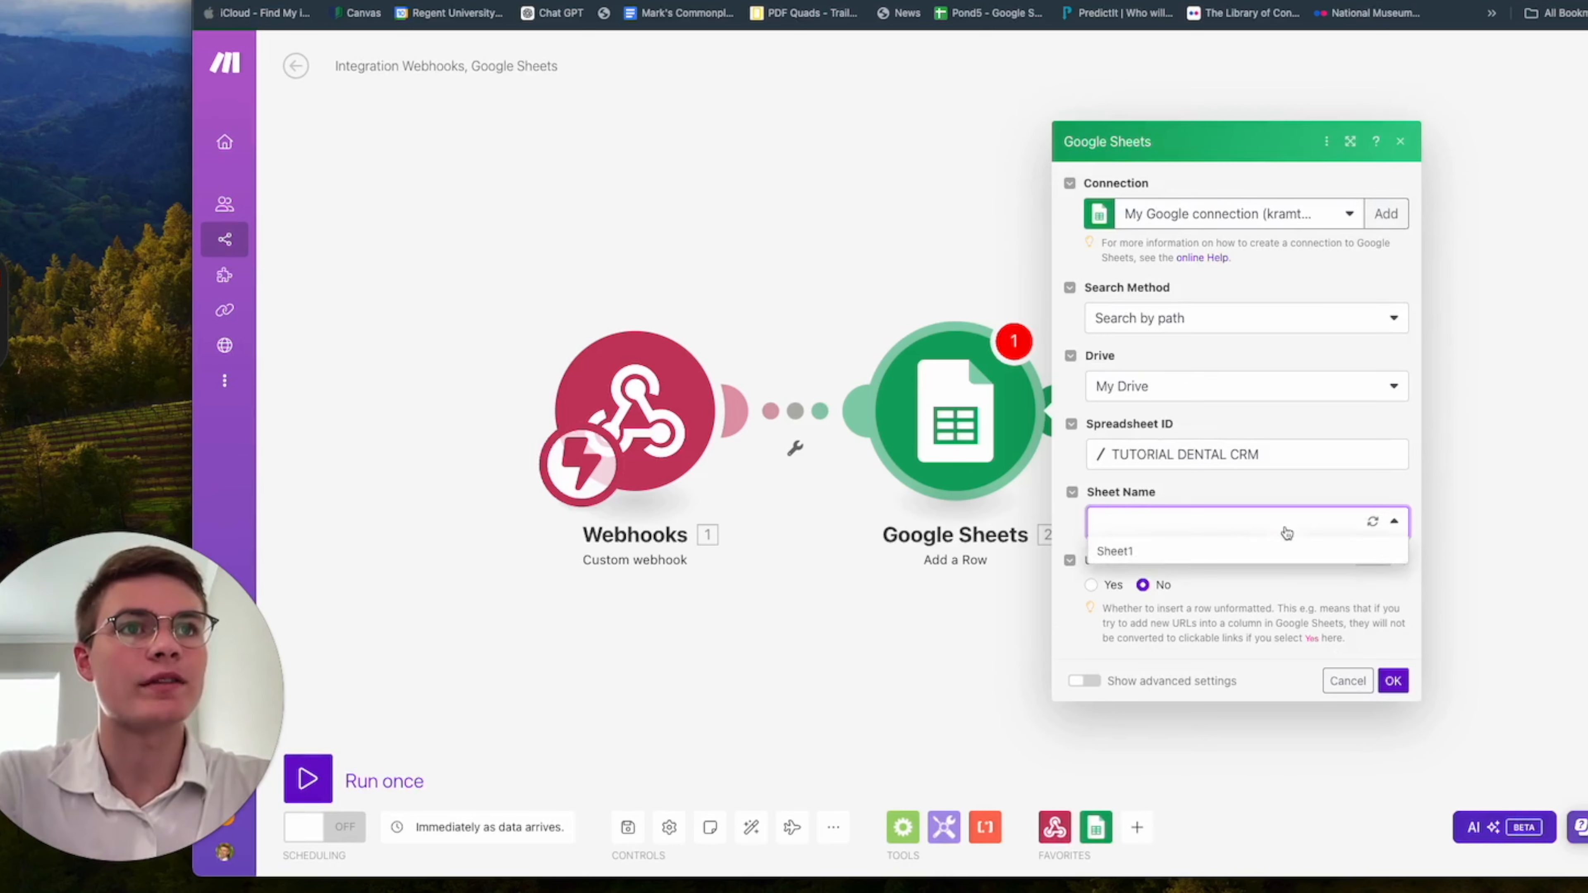
click(1240, 550)
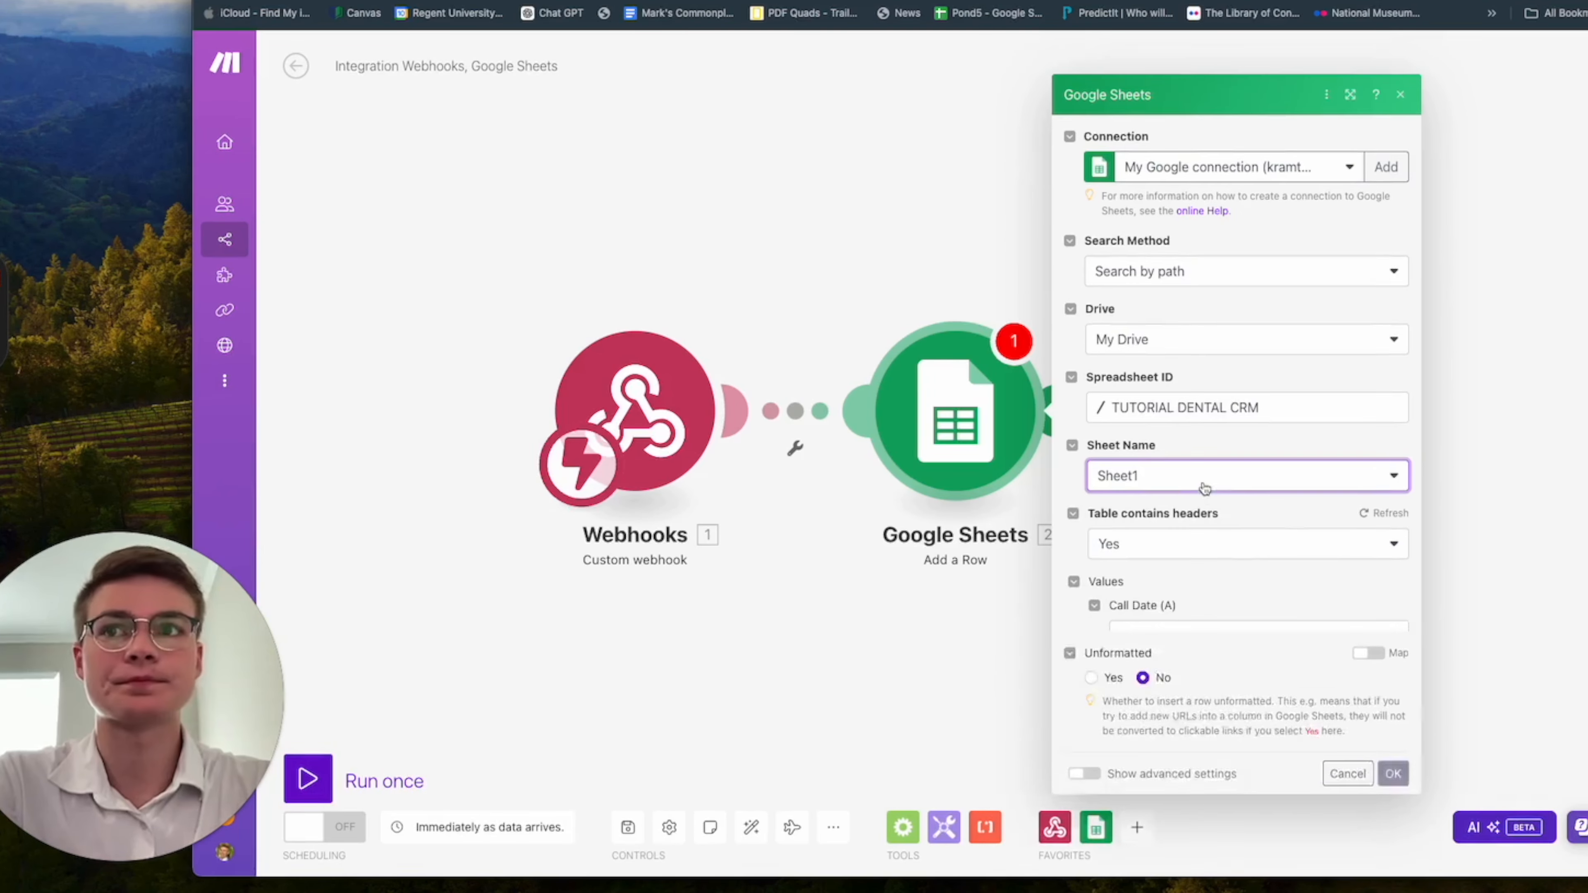
Map the webhook's structuredData First Name and Last name items to the row's First Name and Last Name columns.
scroll(1273, 601, down, 2)
click(1177, 503)
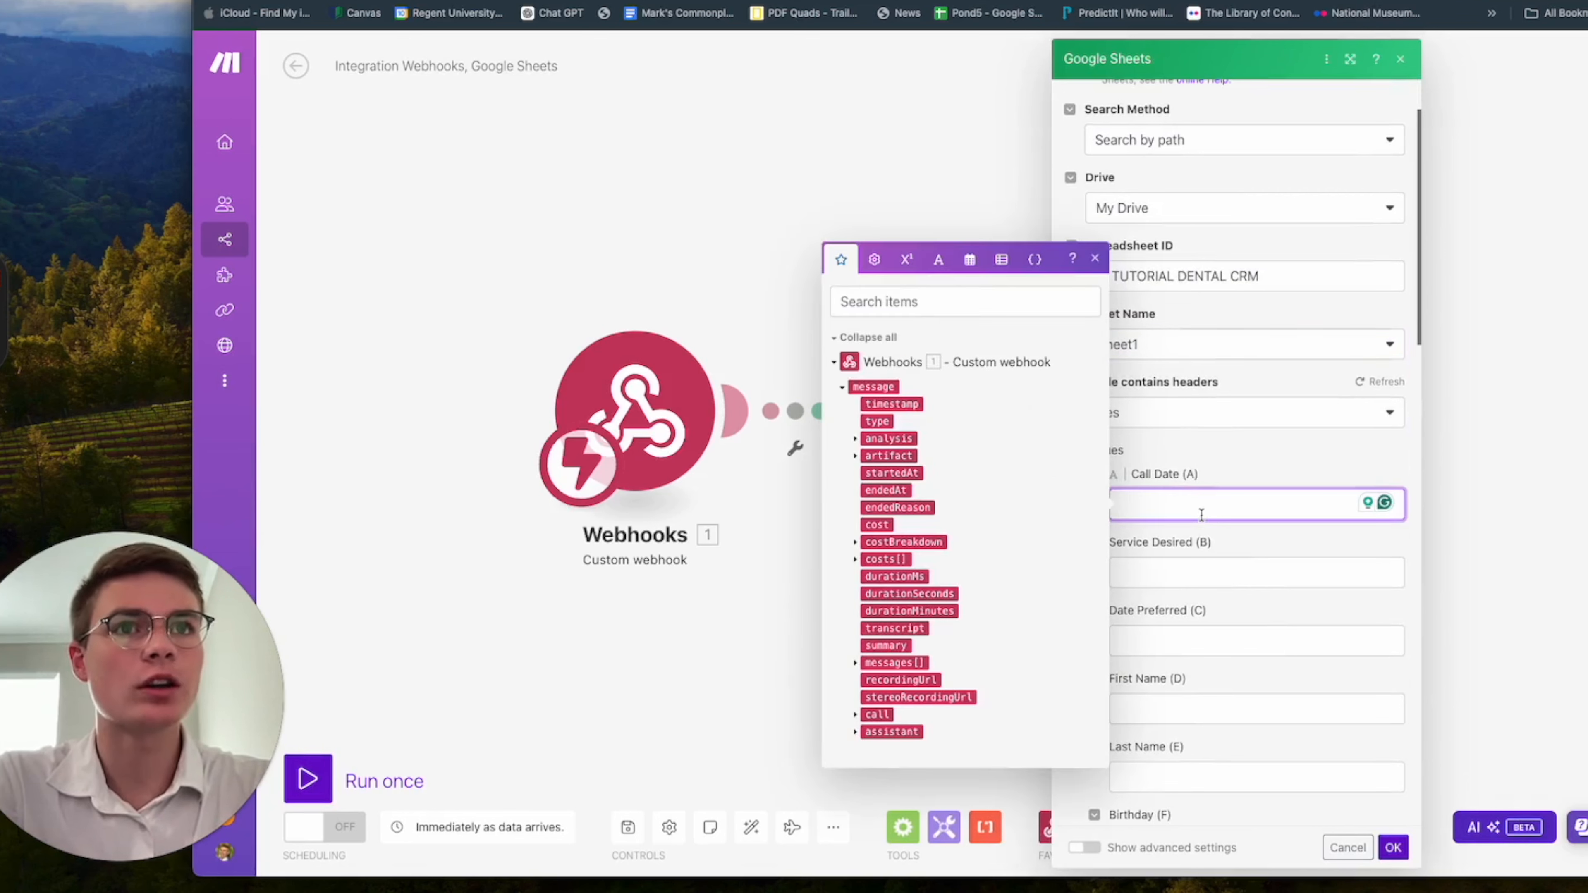
click(1198, 567)
click(1204, 501)
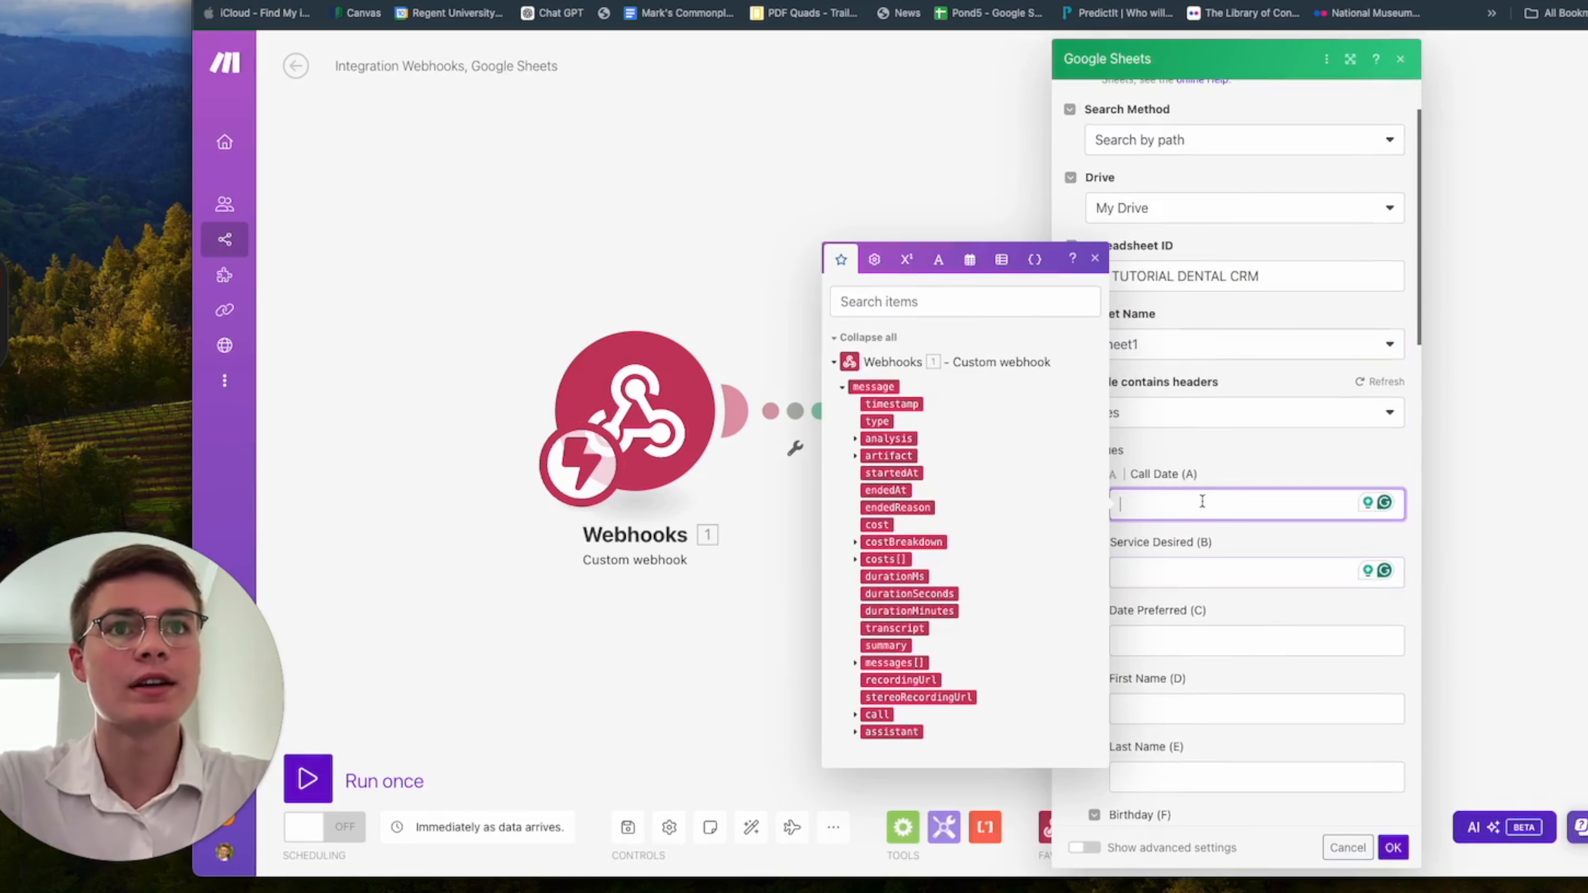
scroll(1280, 532, down, 3)
click(1234, 465)
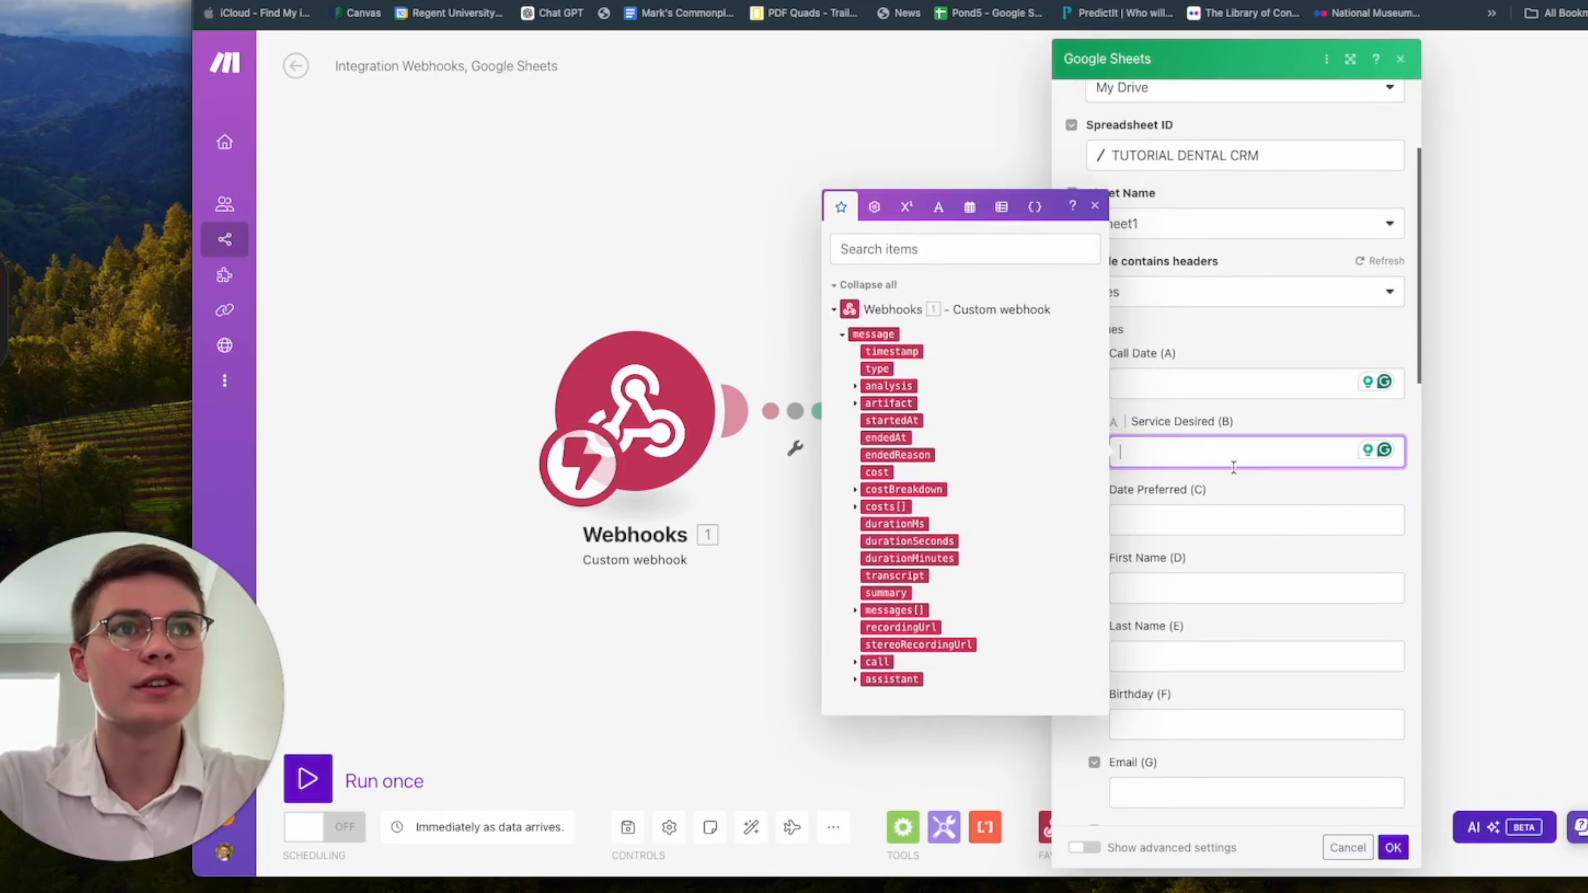
click(1194, 383)
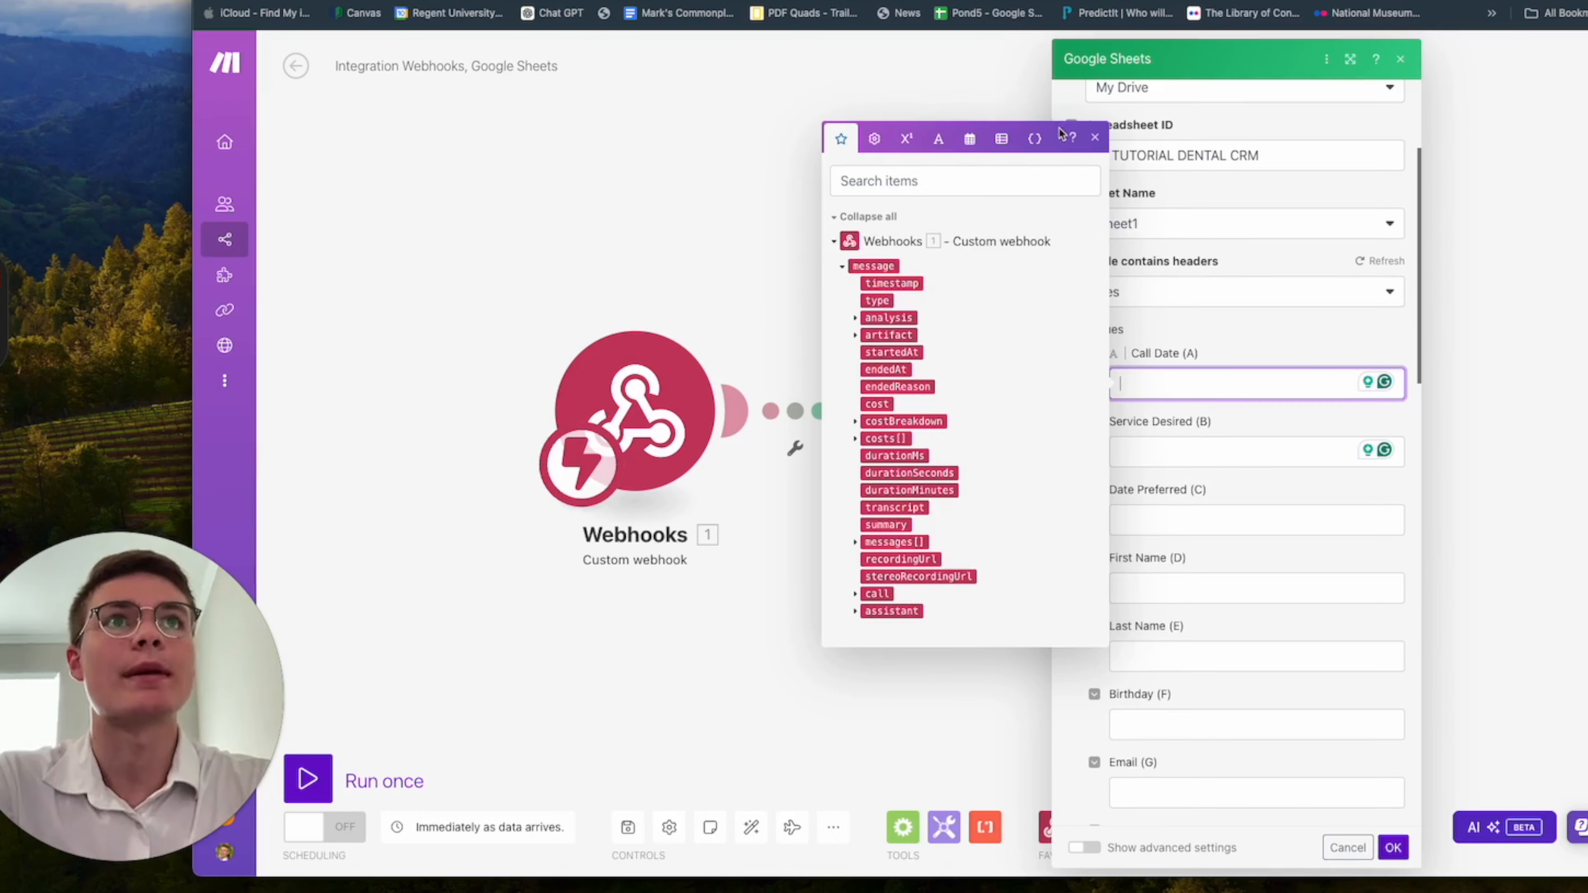
click(856, 318)
click(868, 326)
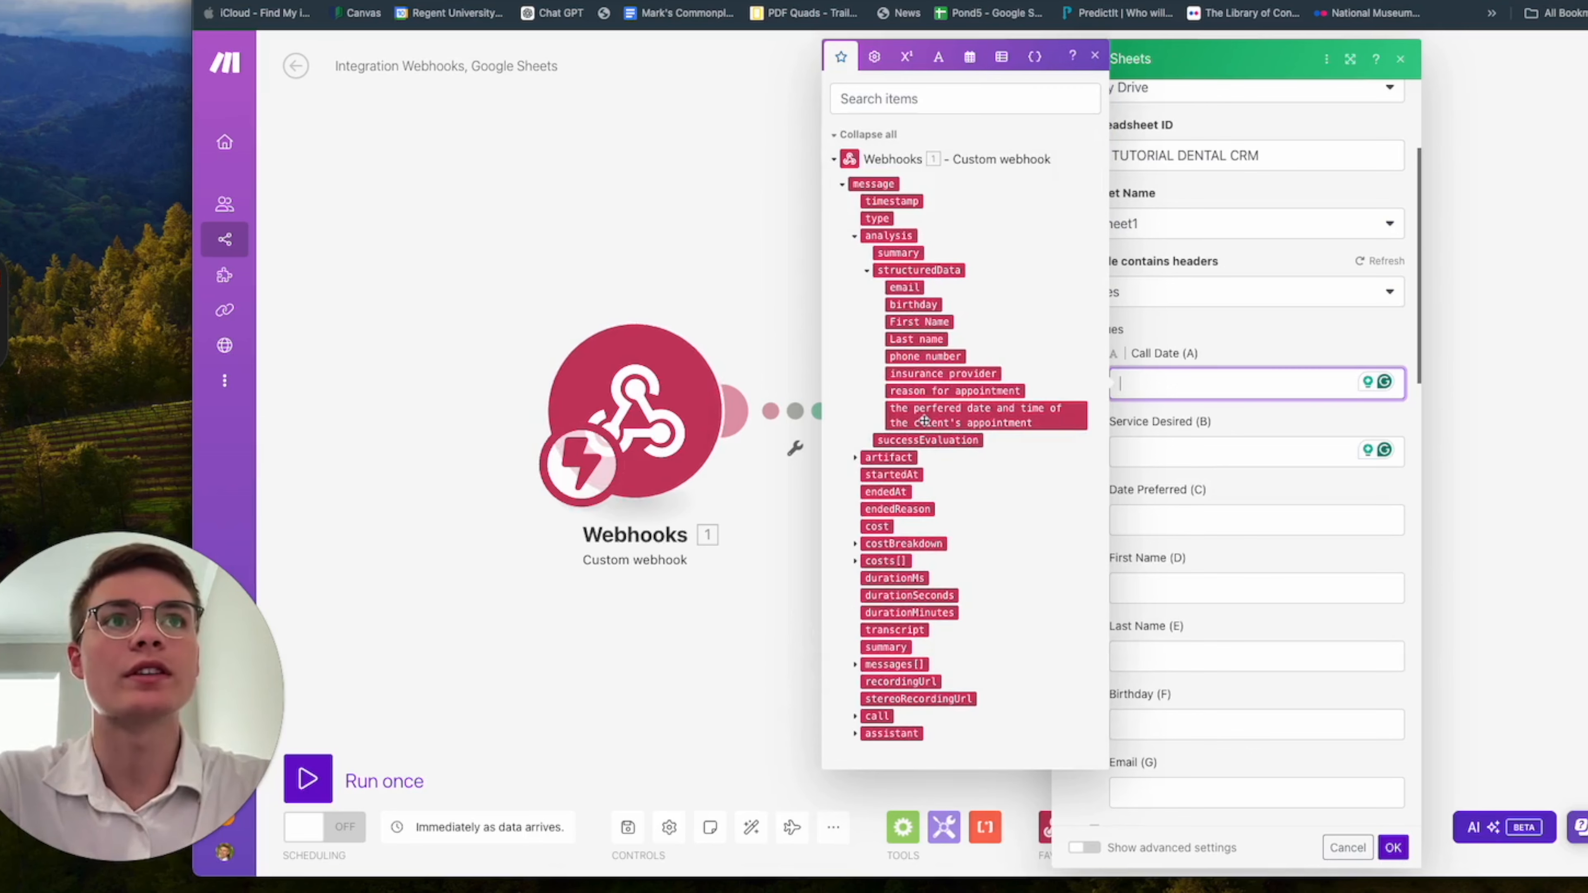
click(1176, 588)
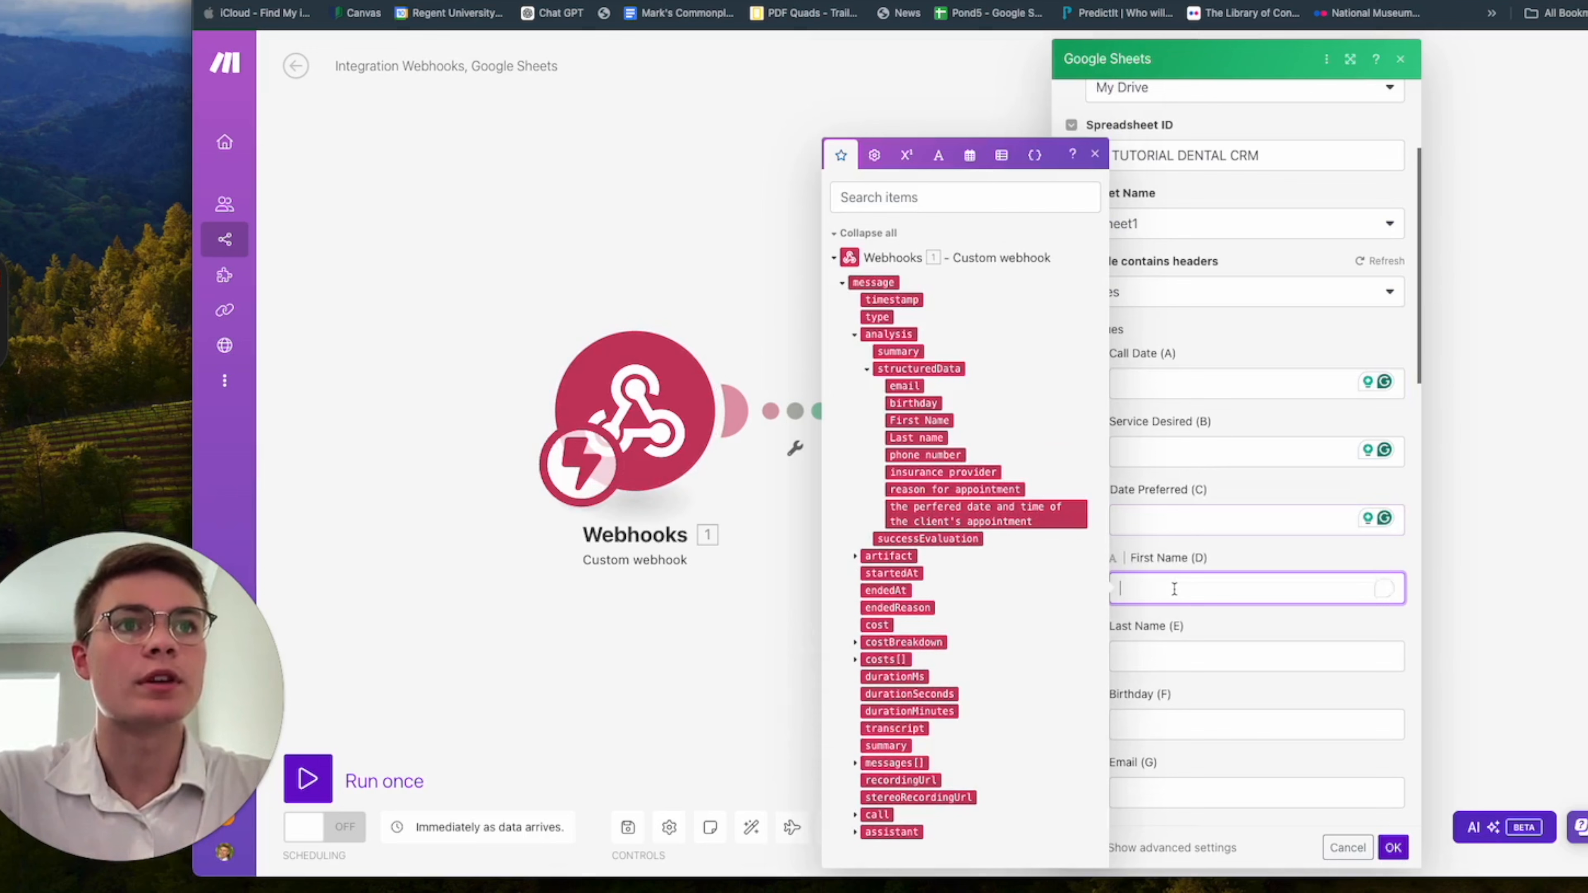
click(933, 421)
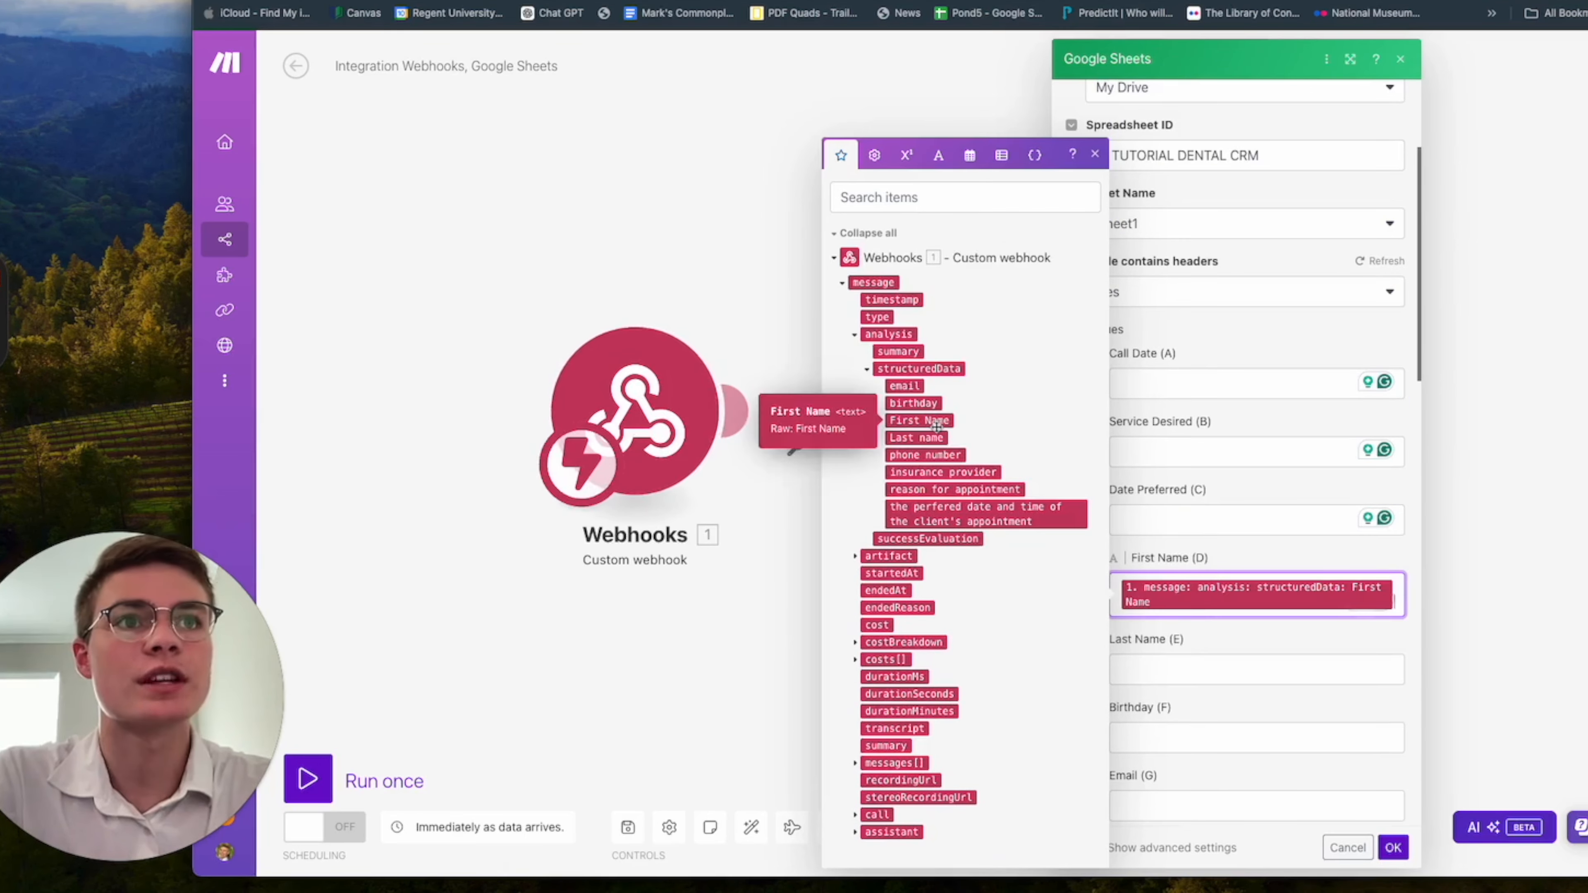
key(Tab)
click(906, 437)
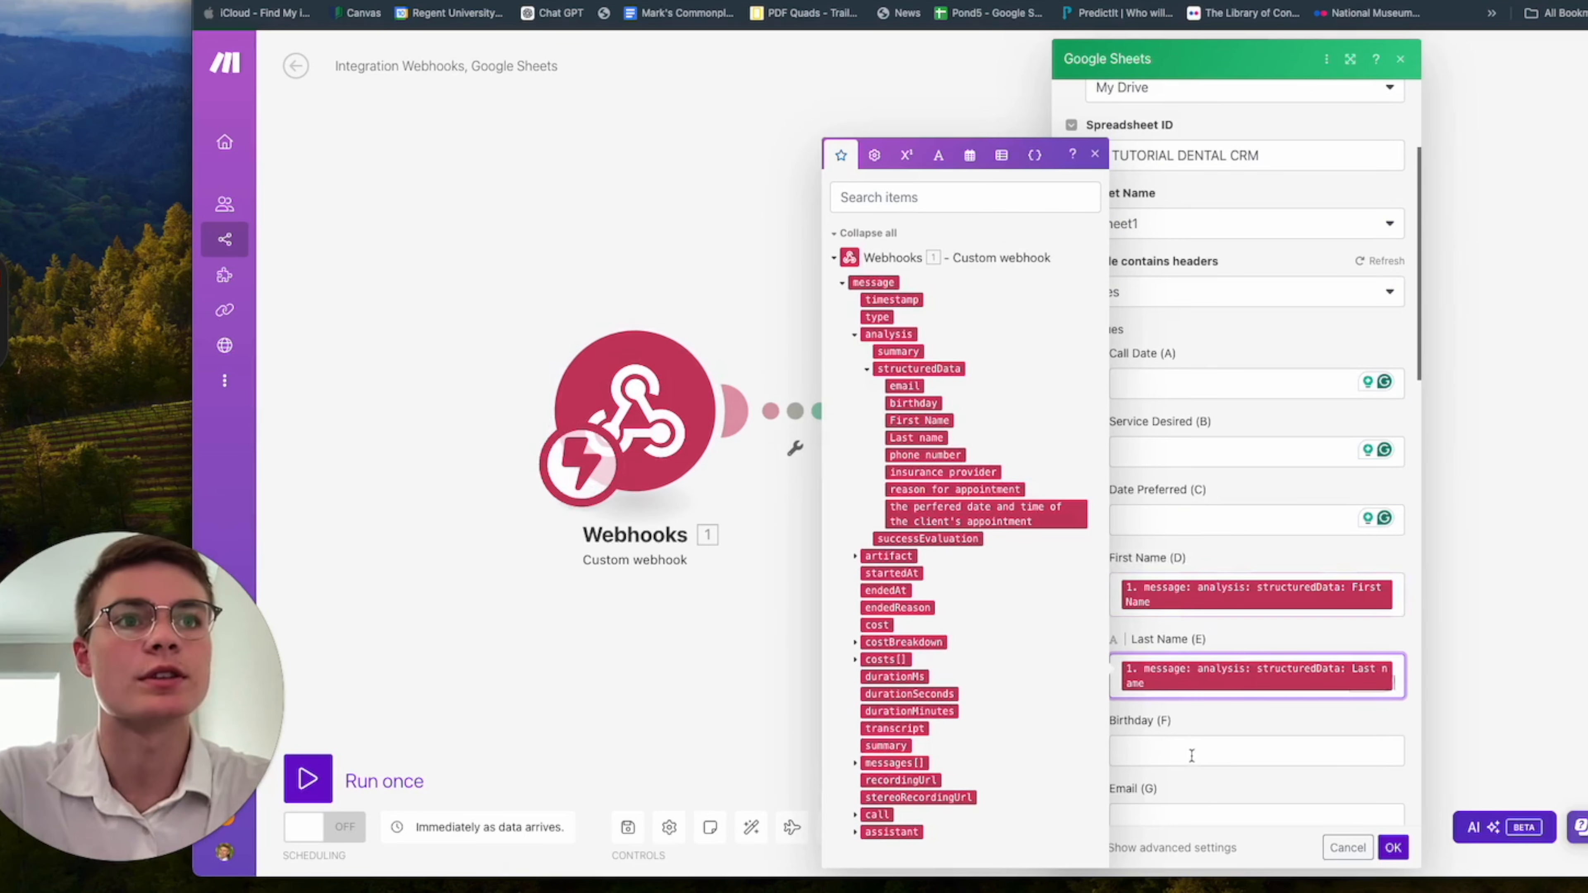
Map the structuredData phone number and insurance provider items to the Phone Number and Insurance Provider columns.
scroll(1184, 759, down, 3)
click(1175, 687)
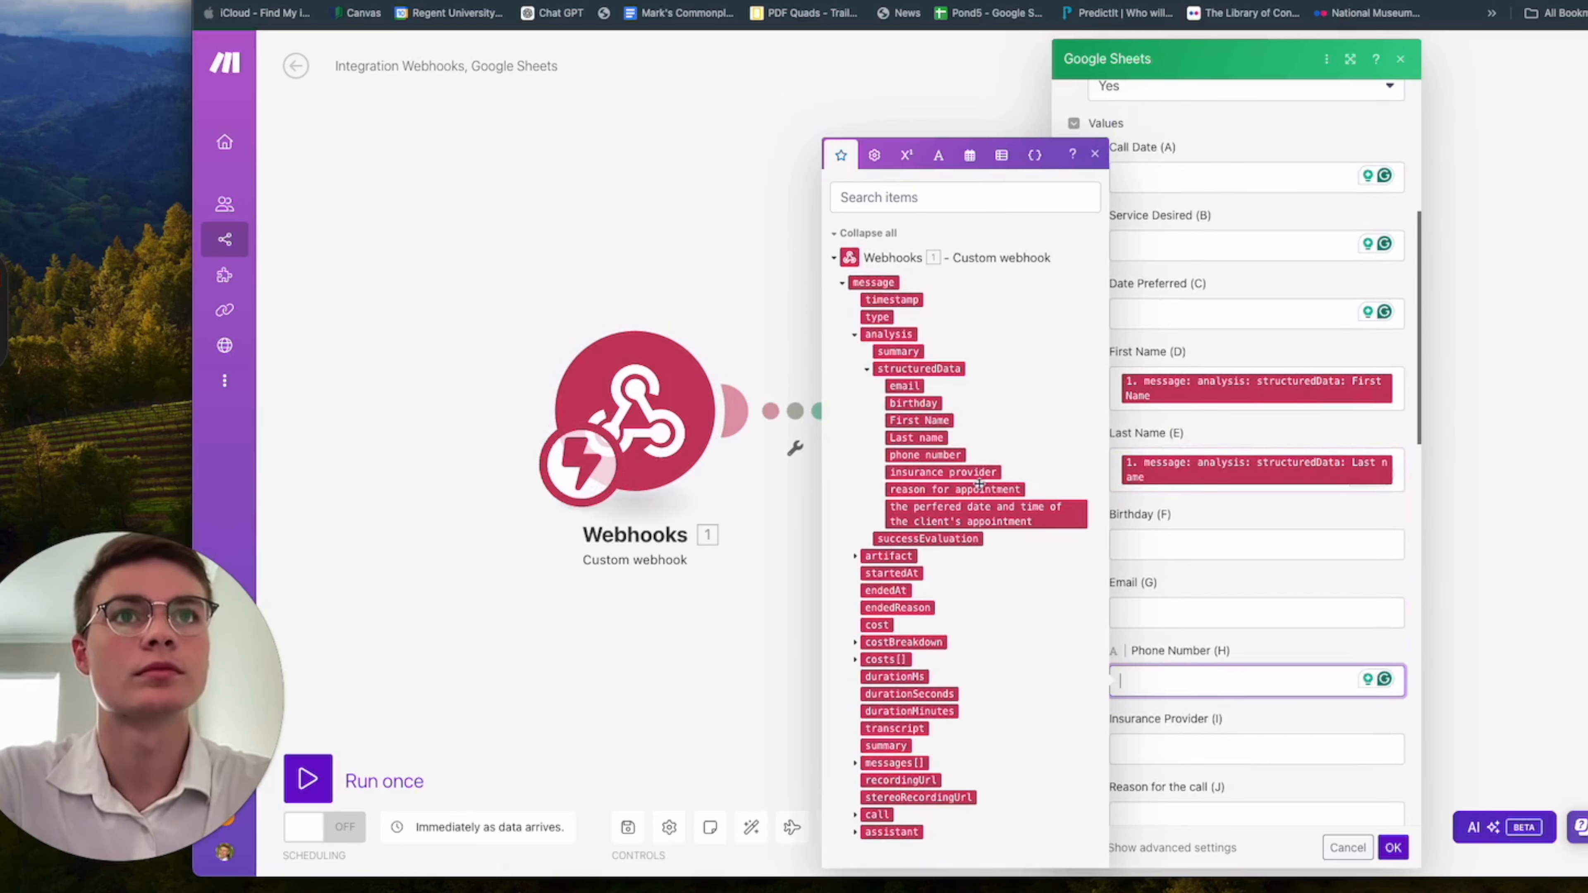
click(941, 456)
key(Tab)
click(956, 472)
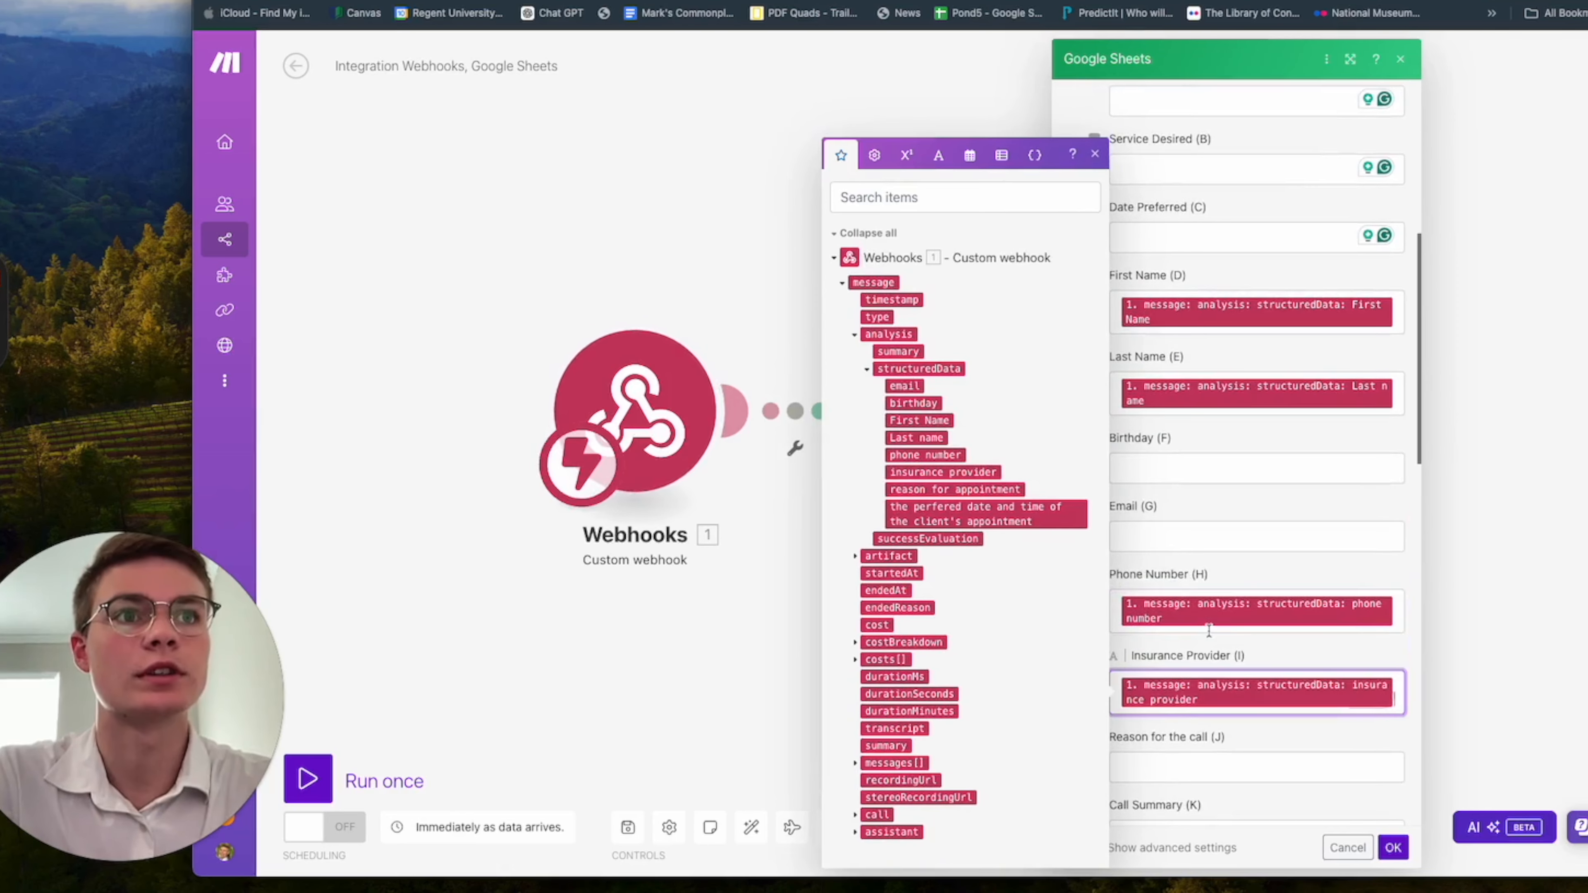
Map the webhook message's timestamp to the Call Date column and its summary to the Call Summary column.
scroll(1188, 688, down, 2)
click(1166, 694)
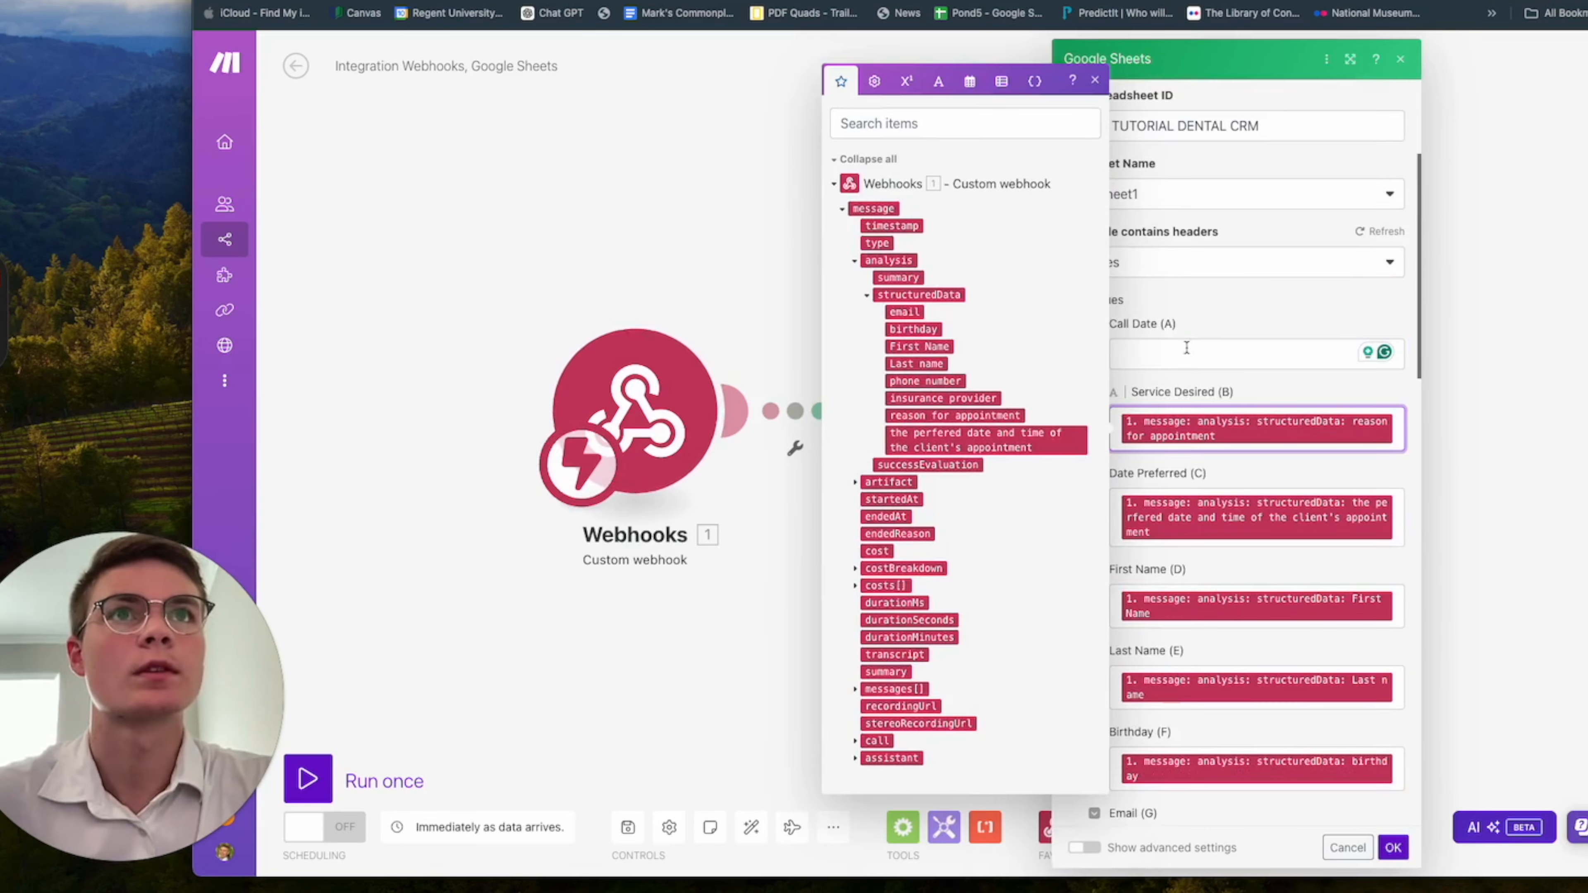
click(1219, 354)
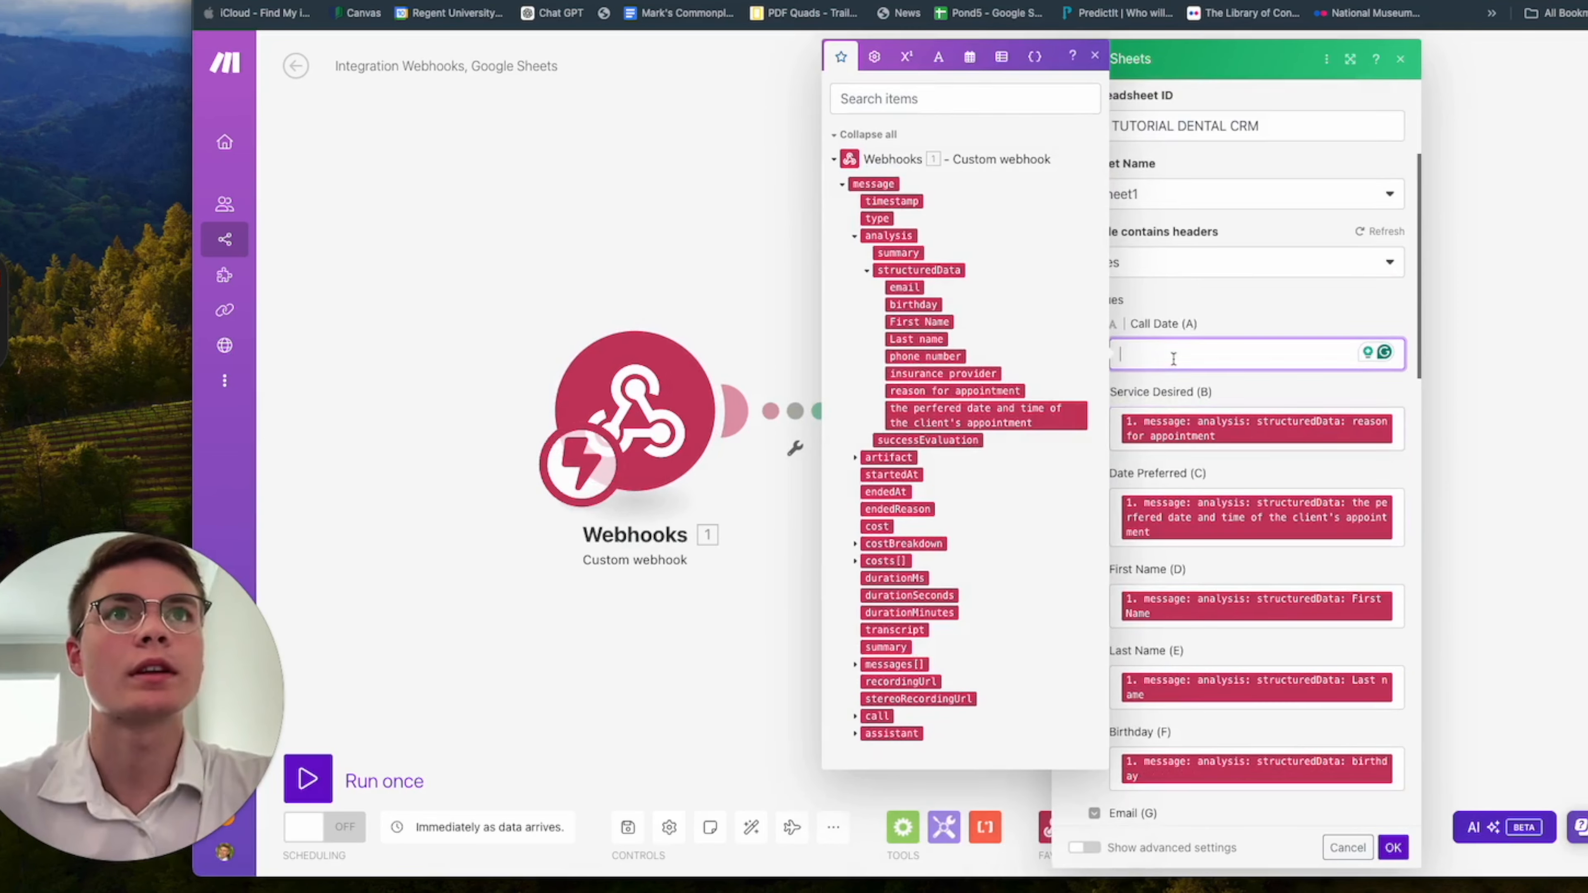
click(888, 201)
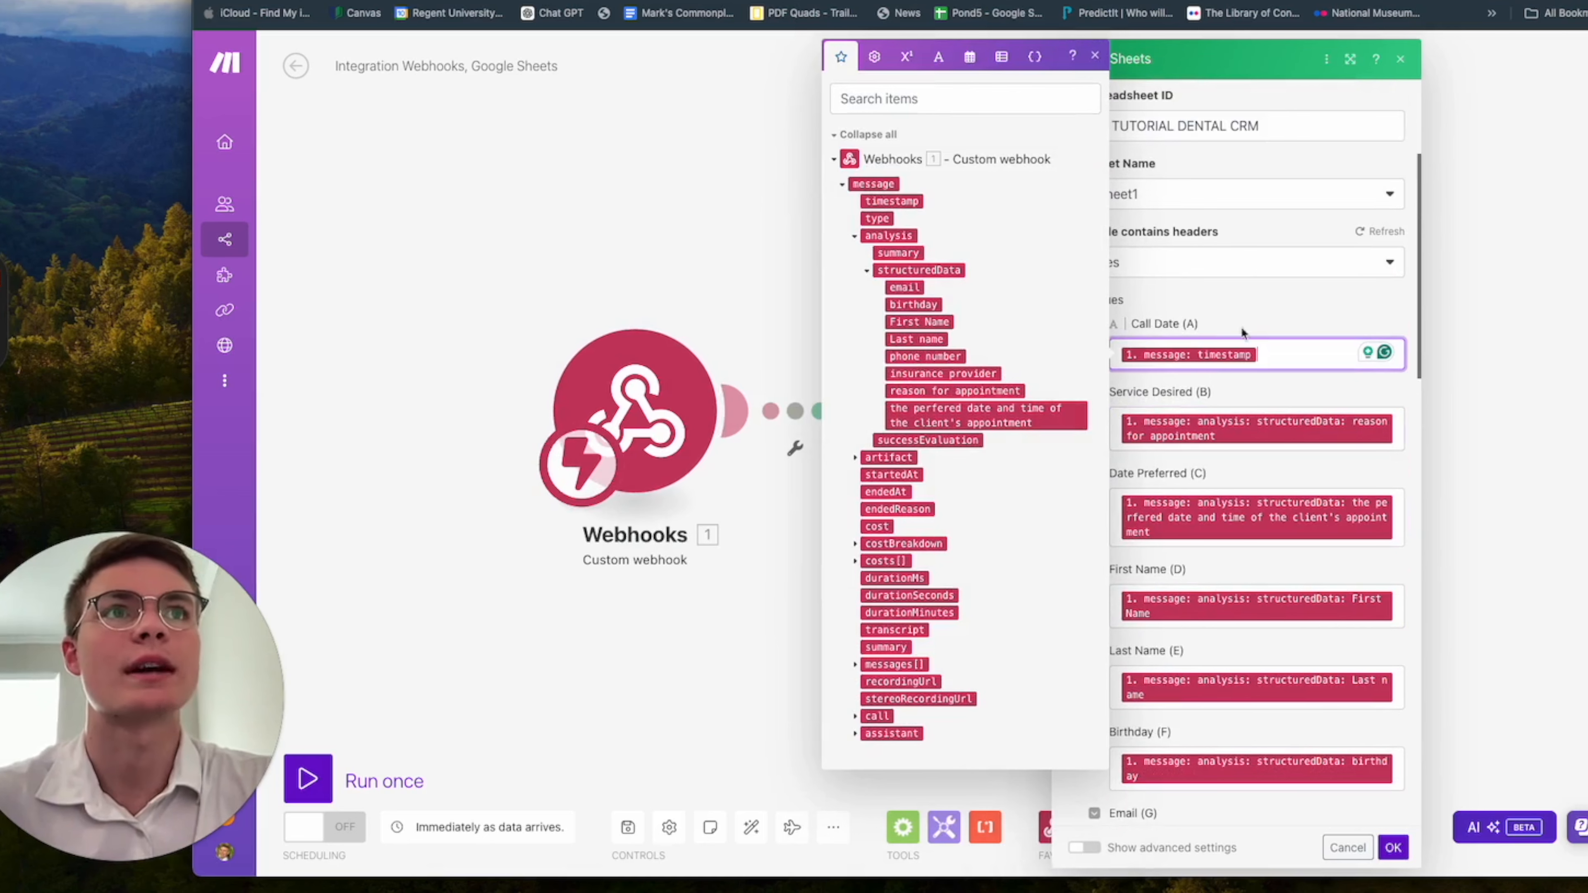
scroll(1257, 450, down, 2)
scroll(1257, 454, down, 6)
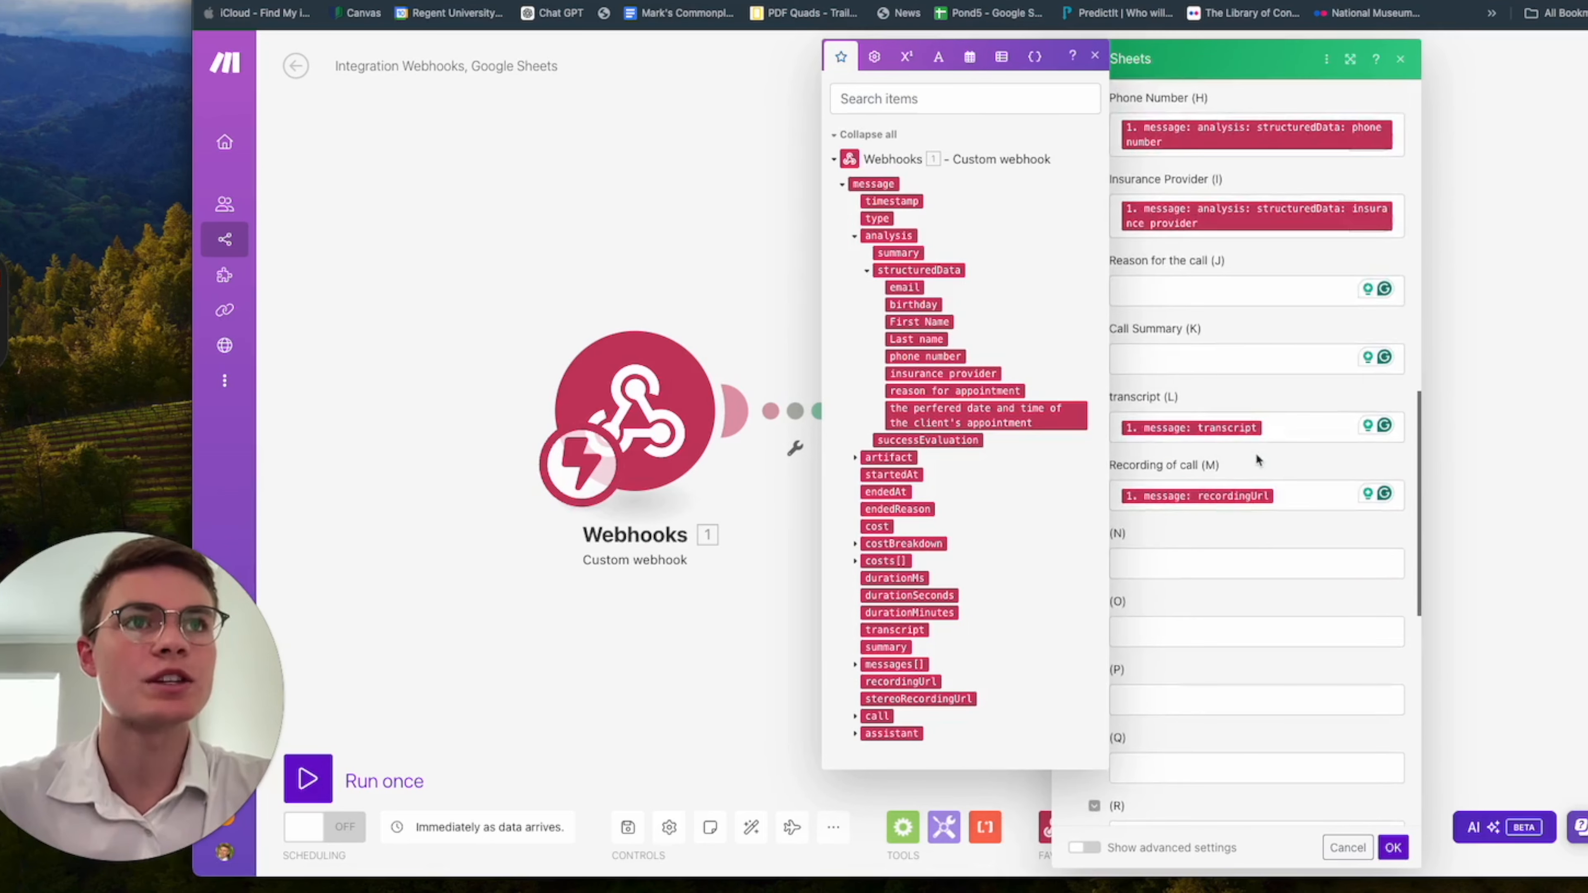
click(1216, 572)
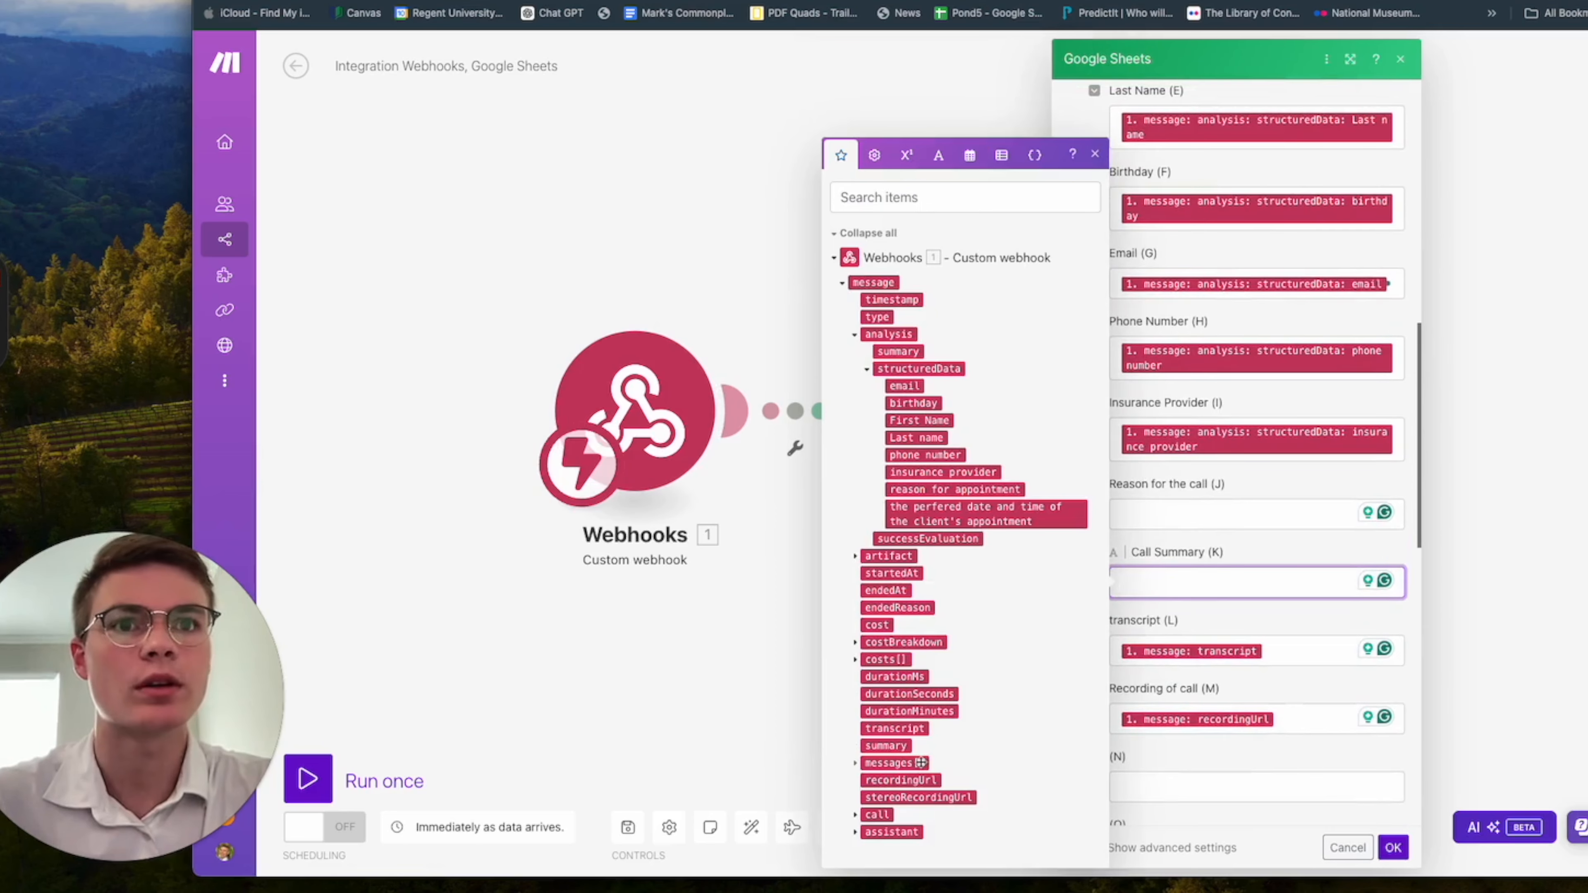
click(886, 746)
Check the mapped columns of the Add a Row module and confirm its settings.
scroll(1254, 575, up, 1)
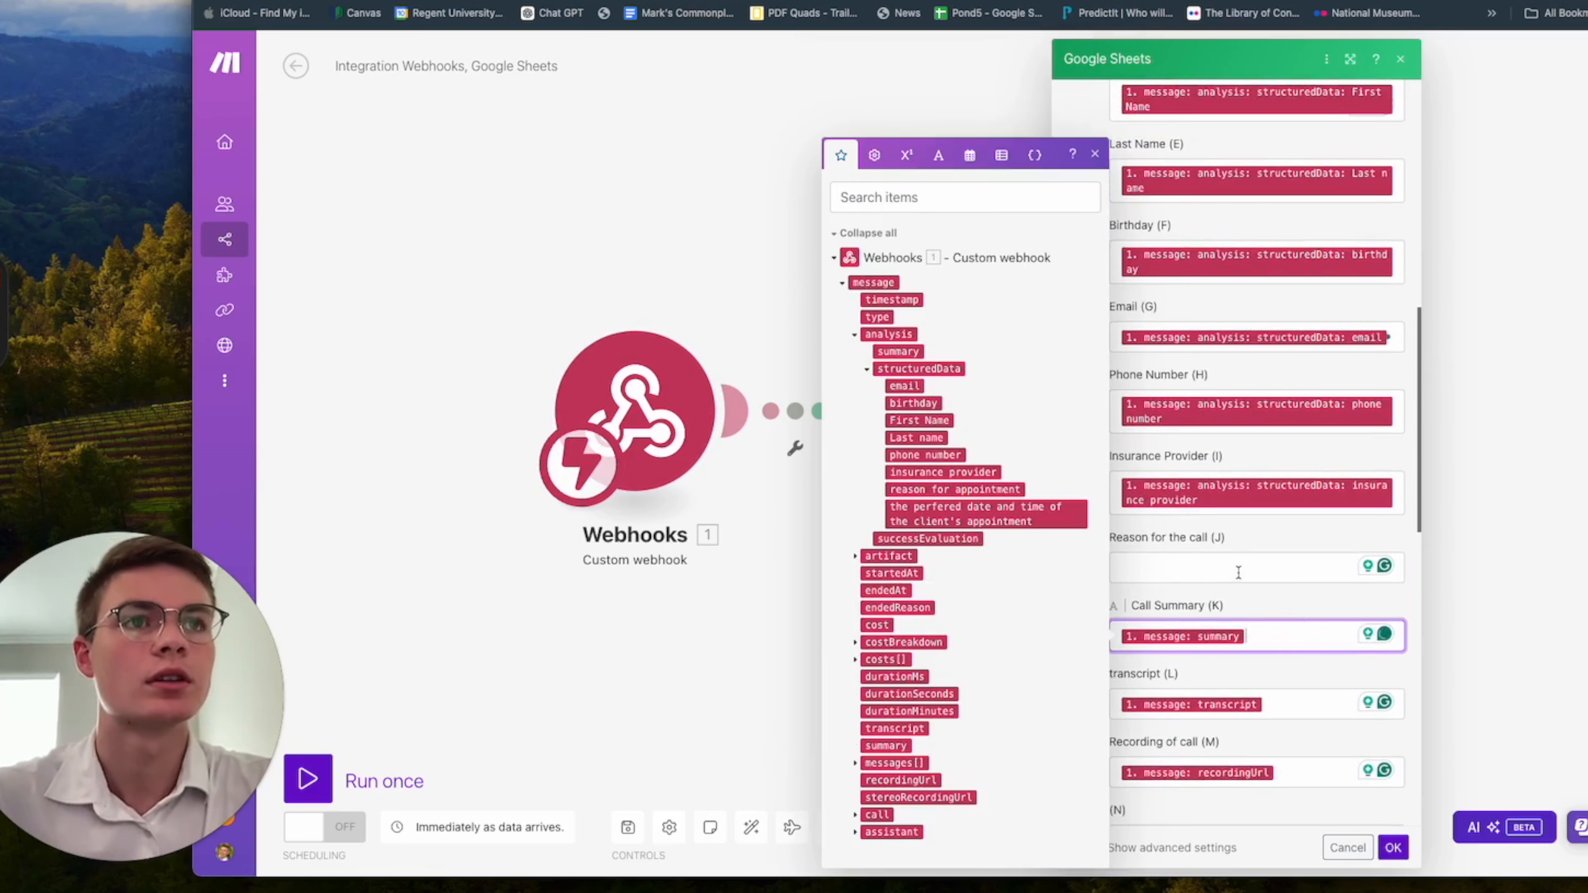
scroll(1237, 572, up, 5)
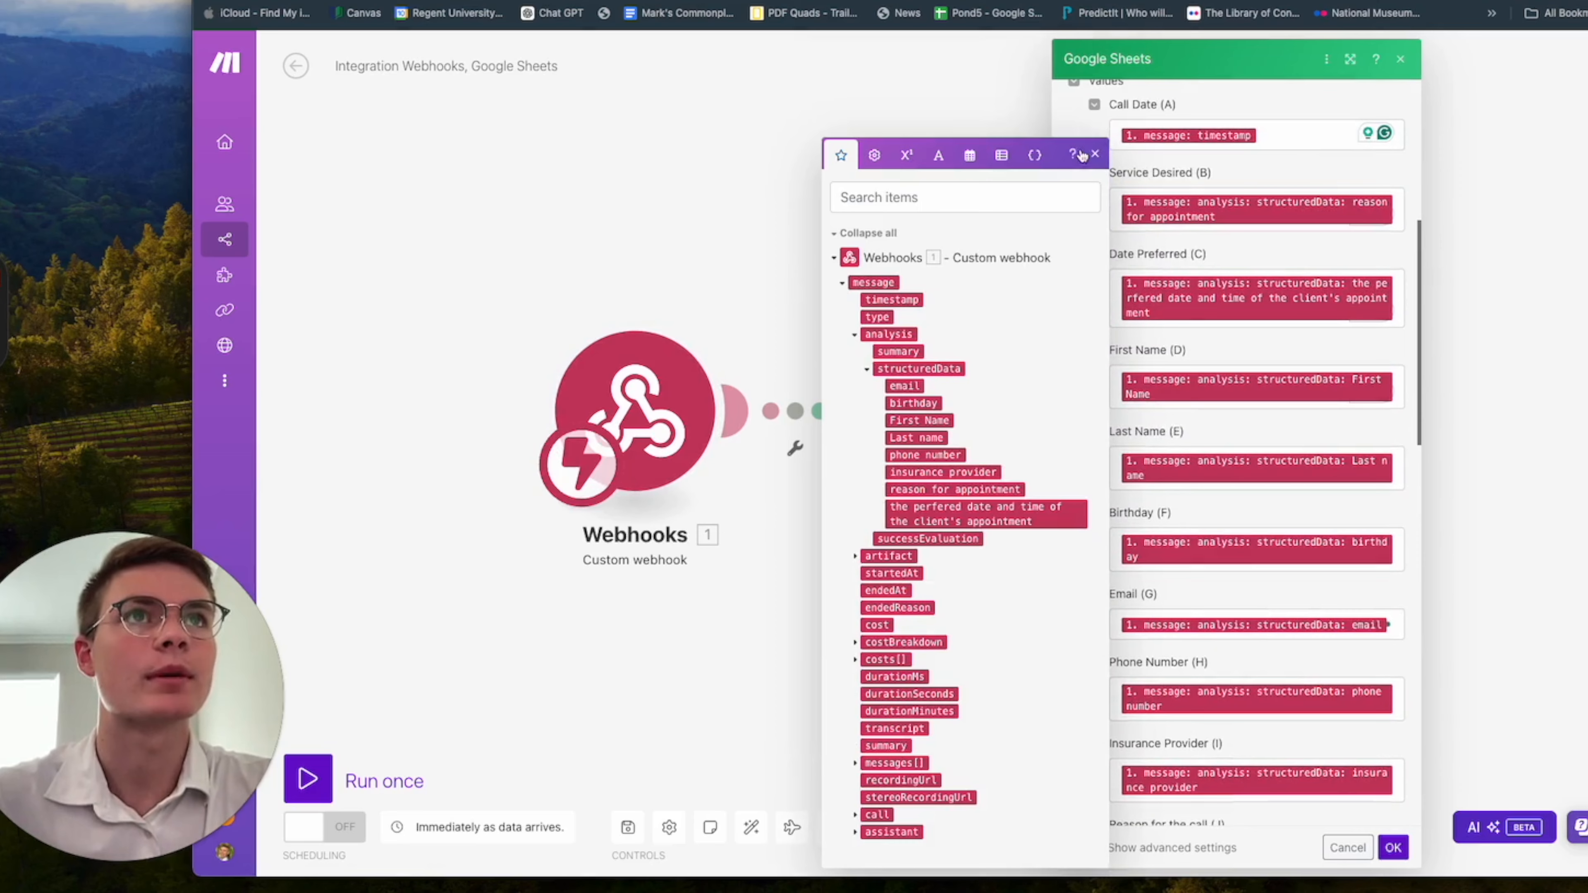
click(1098, 155)
scroll(1262, 375, up, 8)
scroll(1262, 375, down, 20)
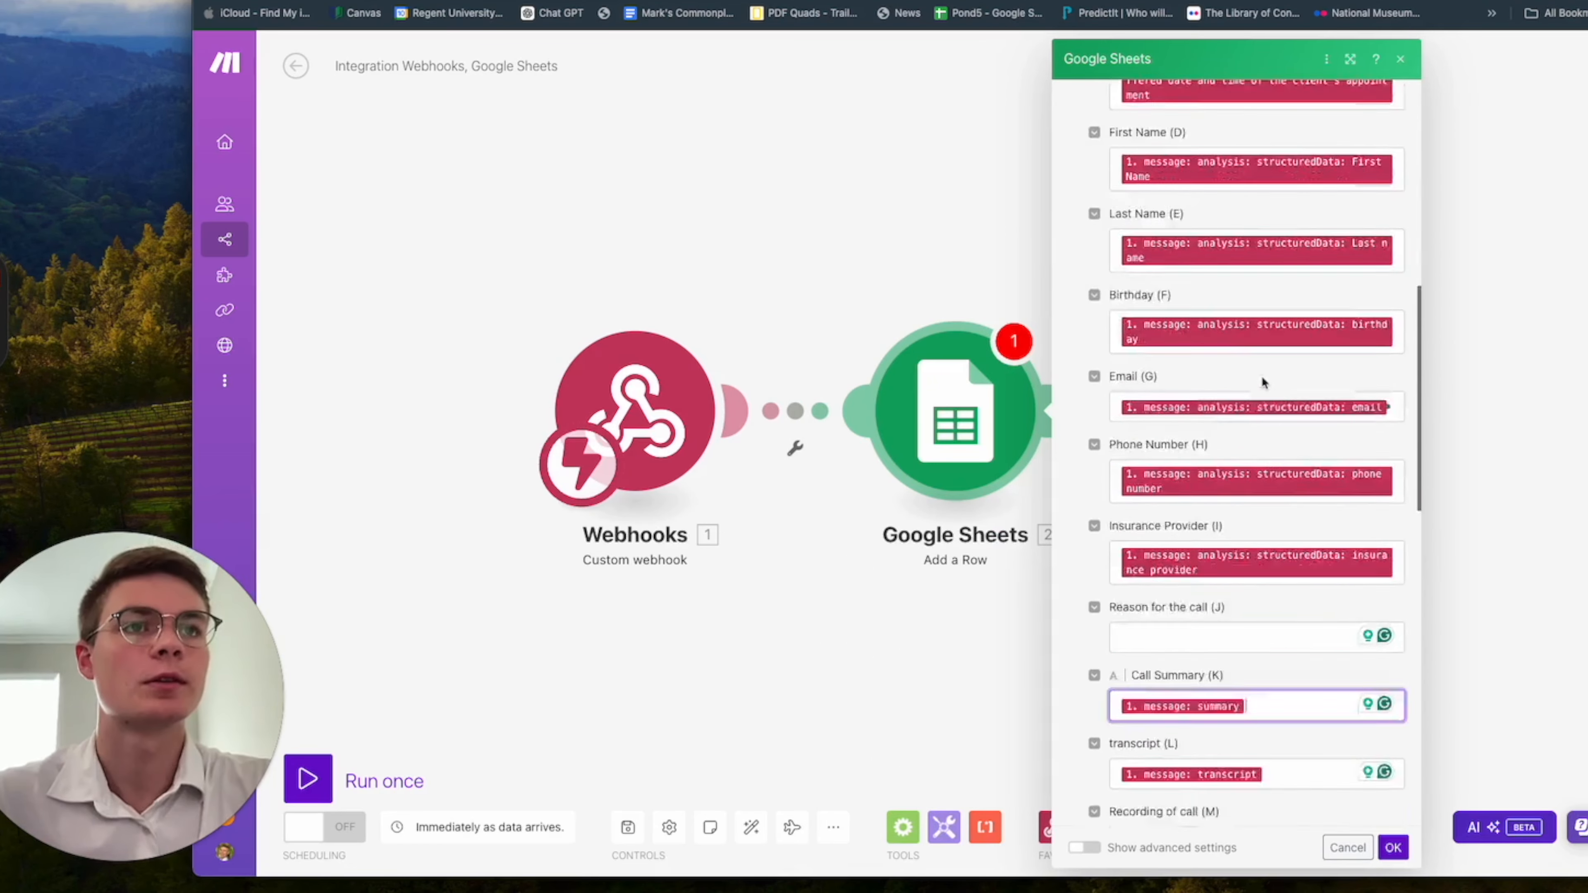
click(1395, 848)
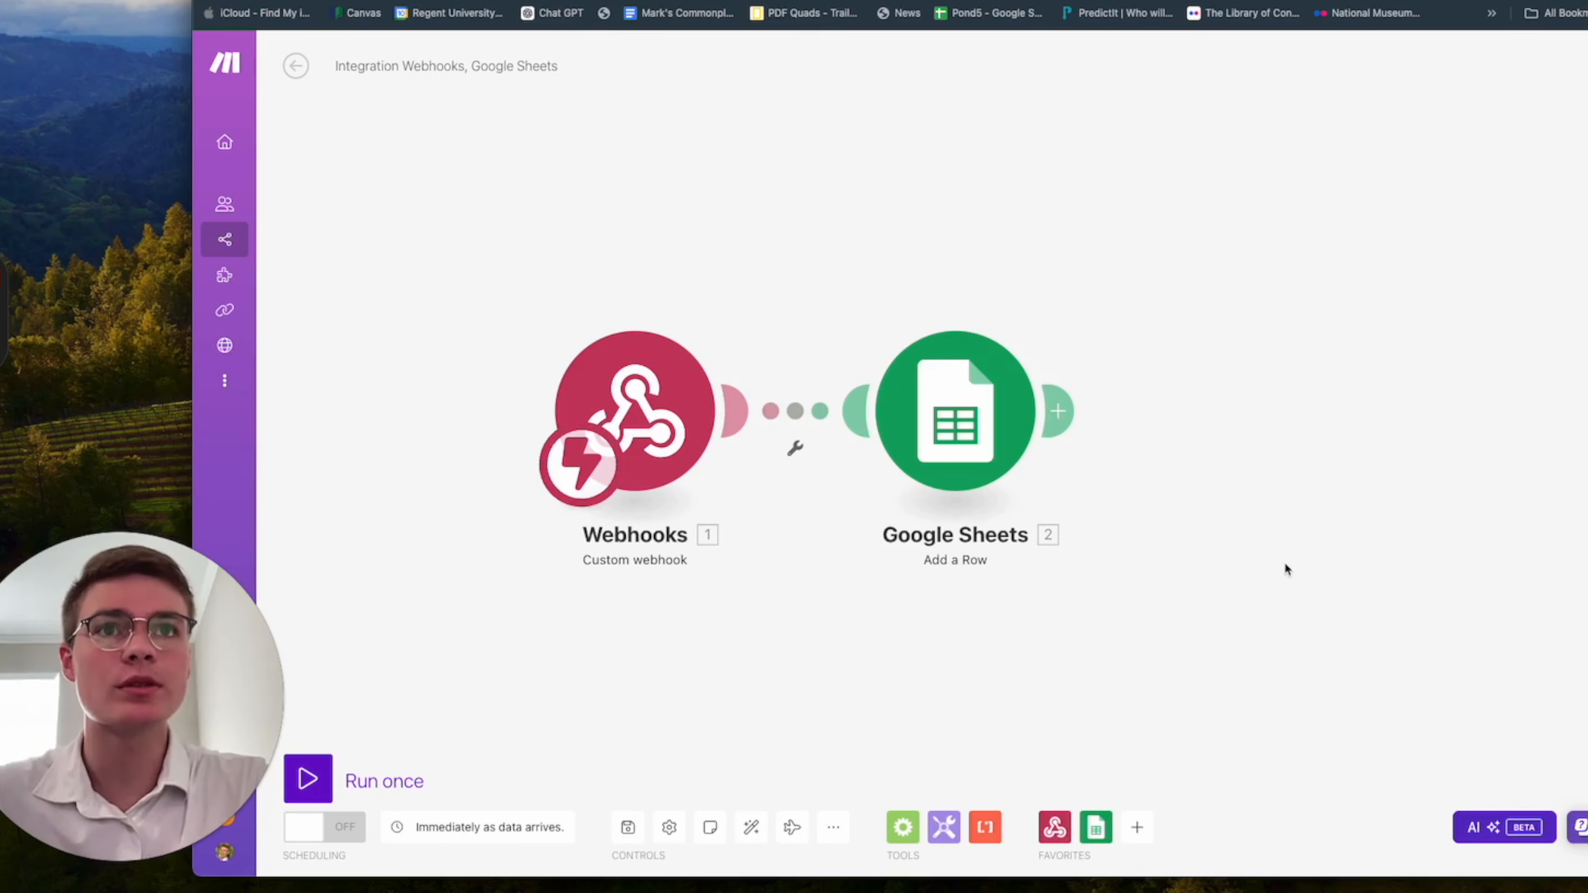
Add a Router after the Google Sheets module.
drag(1286, 568, 1106, 574)
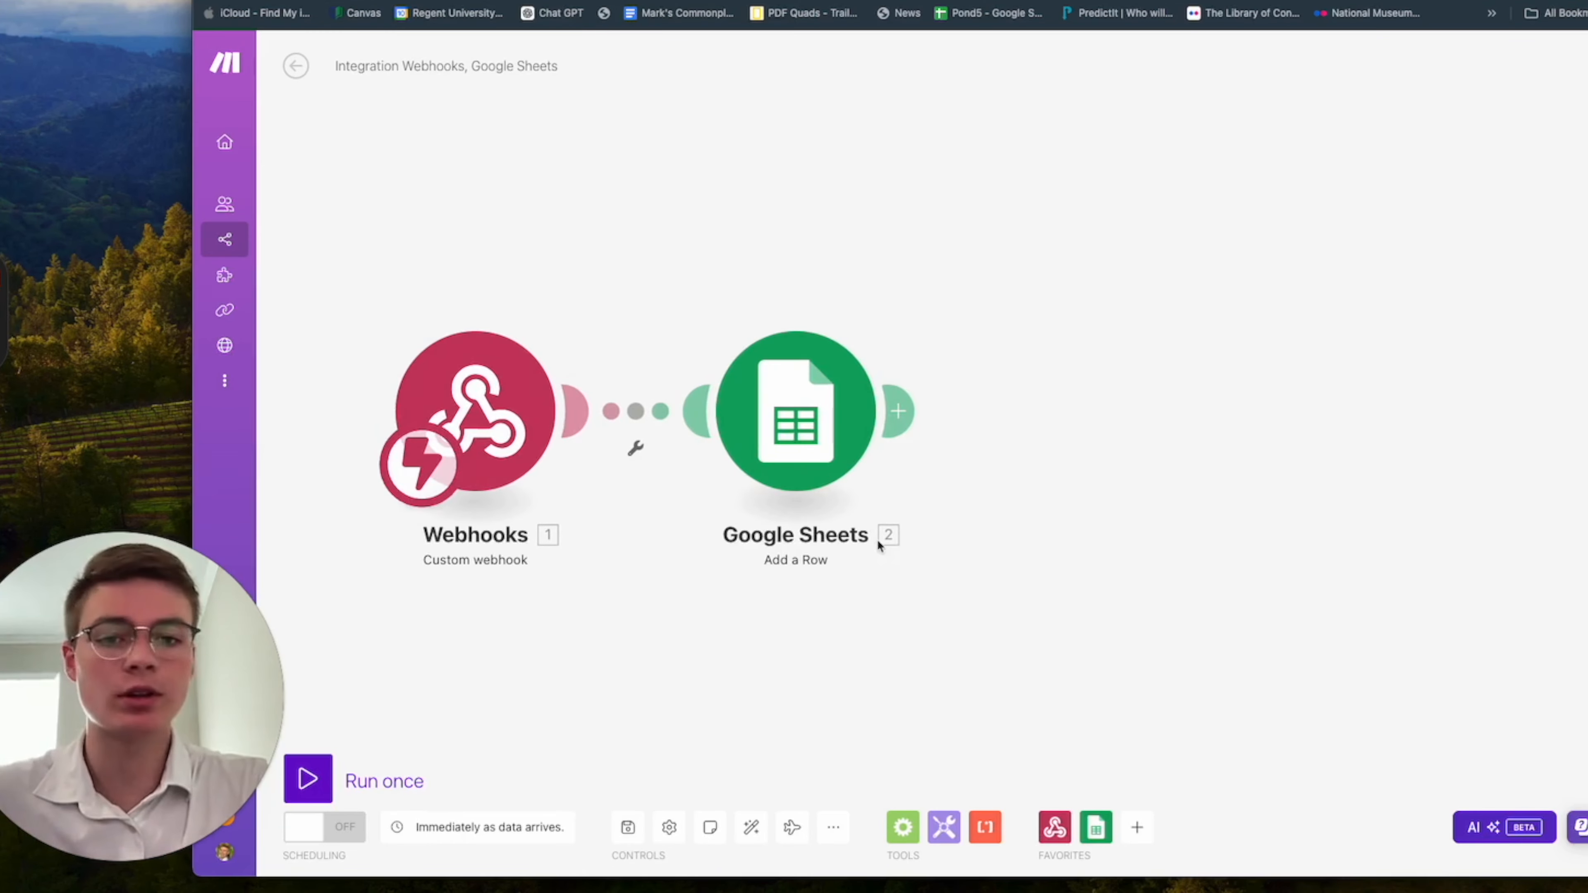
scroll(921, 423, down, 3)
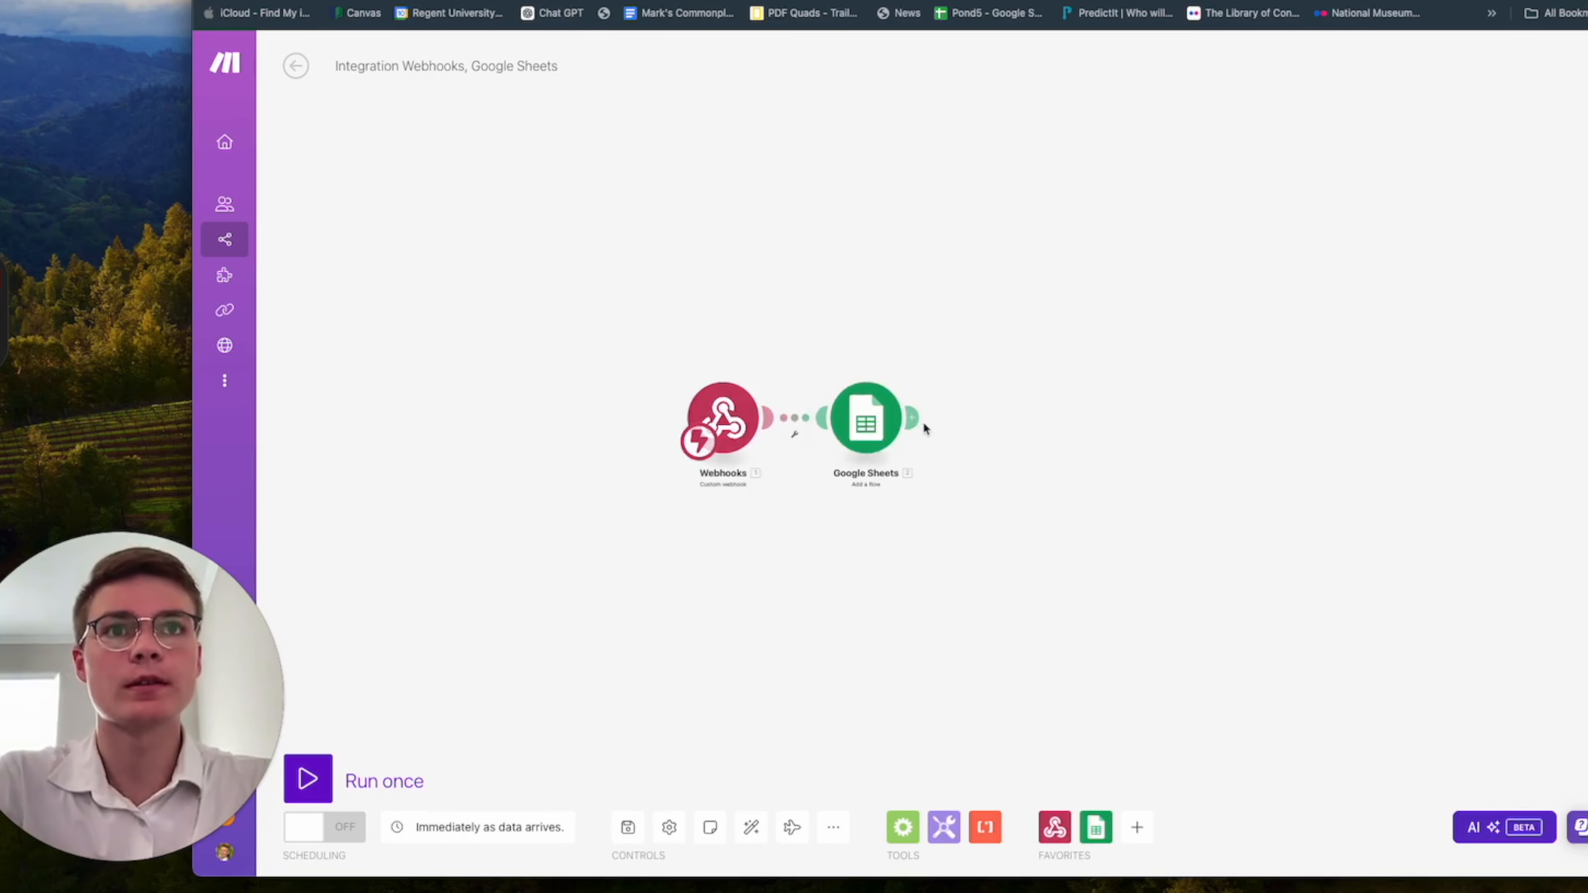
scroll(914, 424, up, 5)
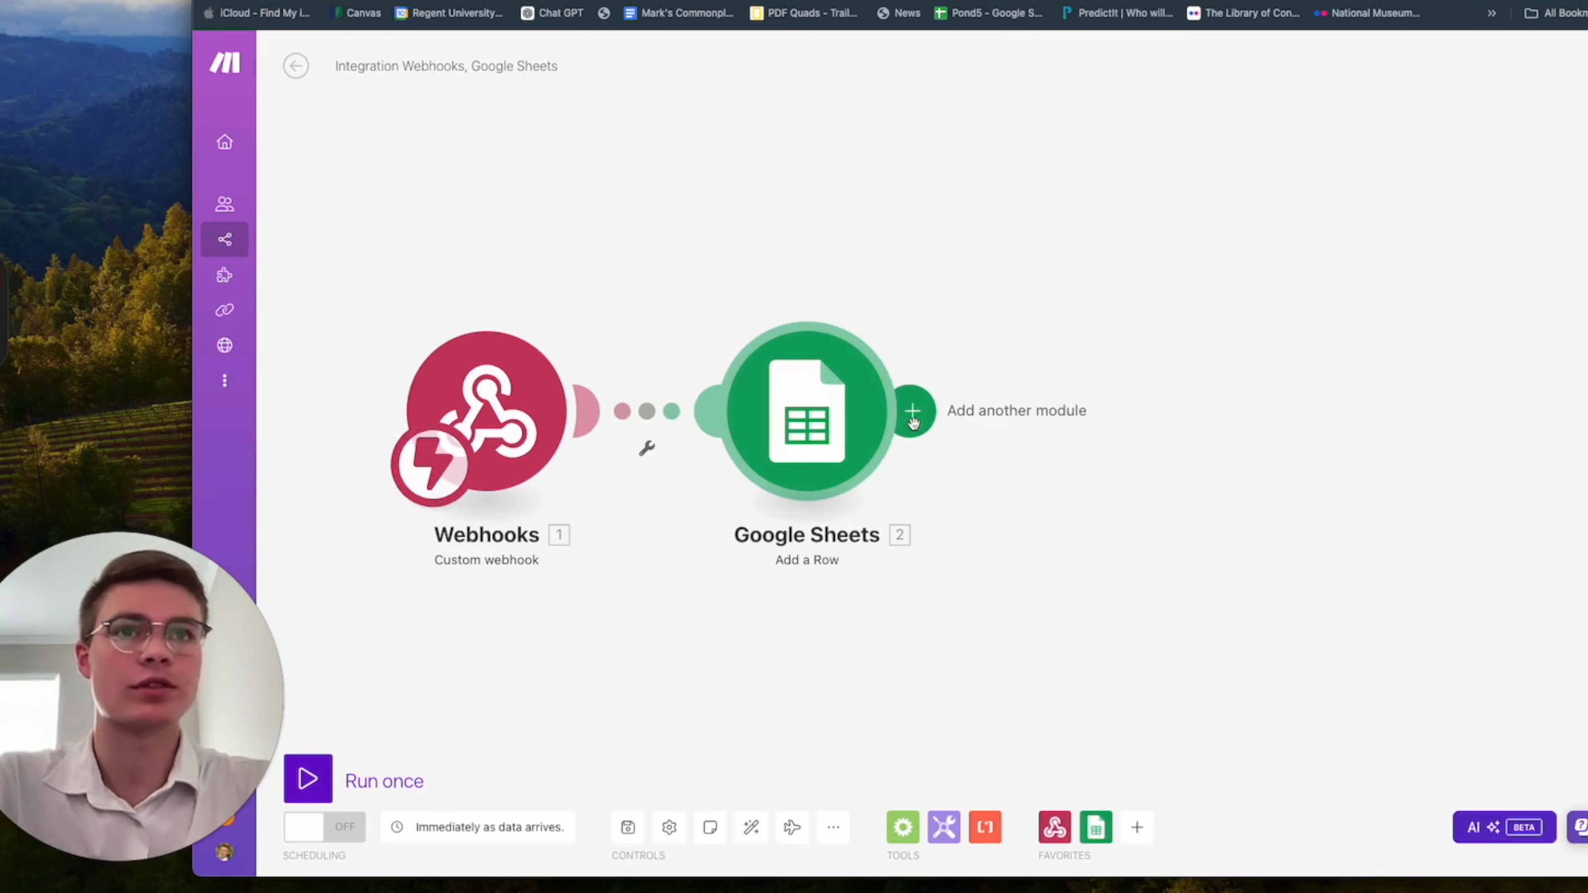
click(913, 424)
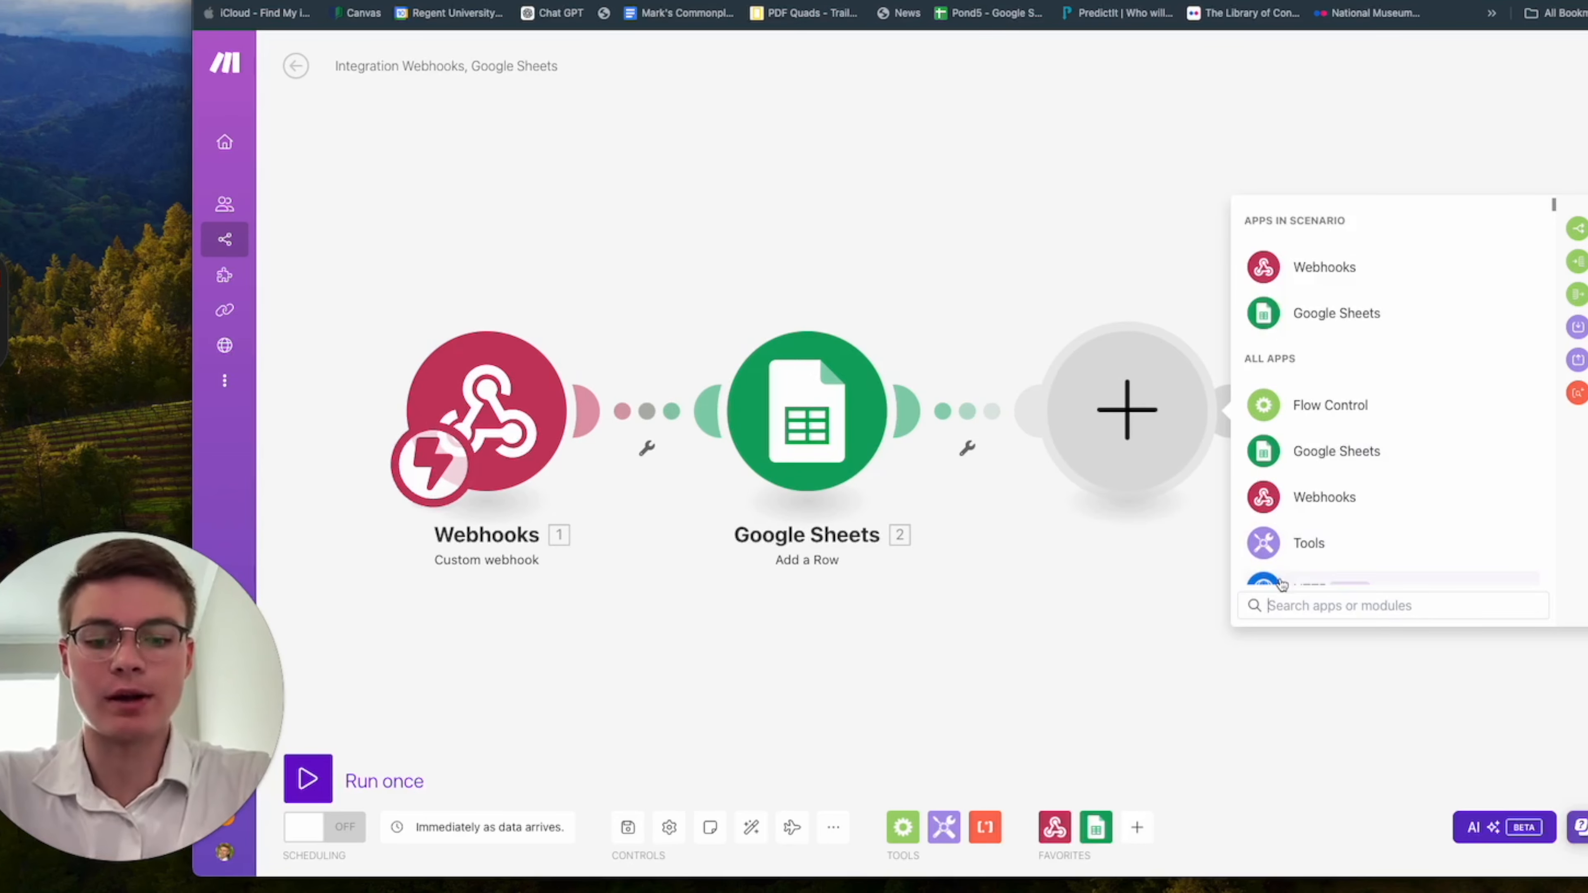
text(router)
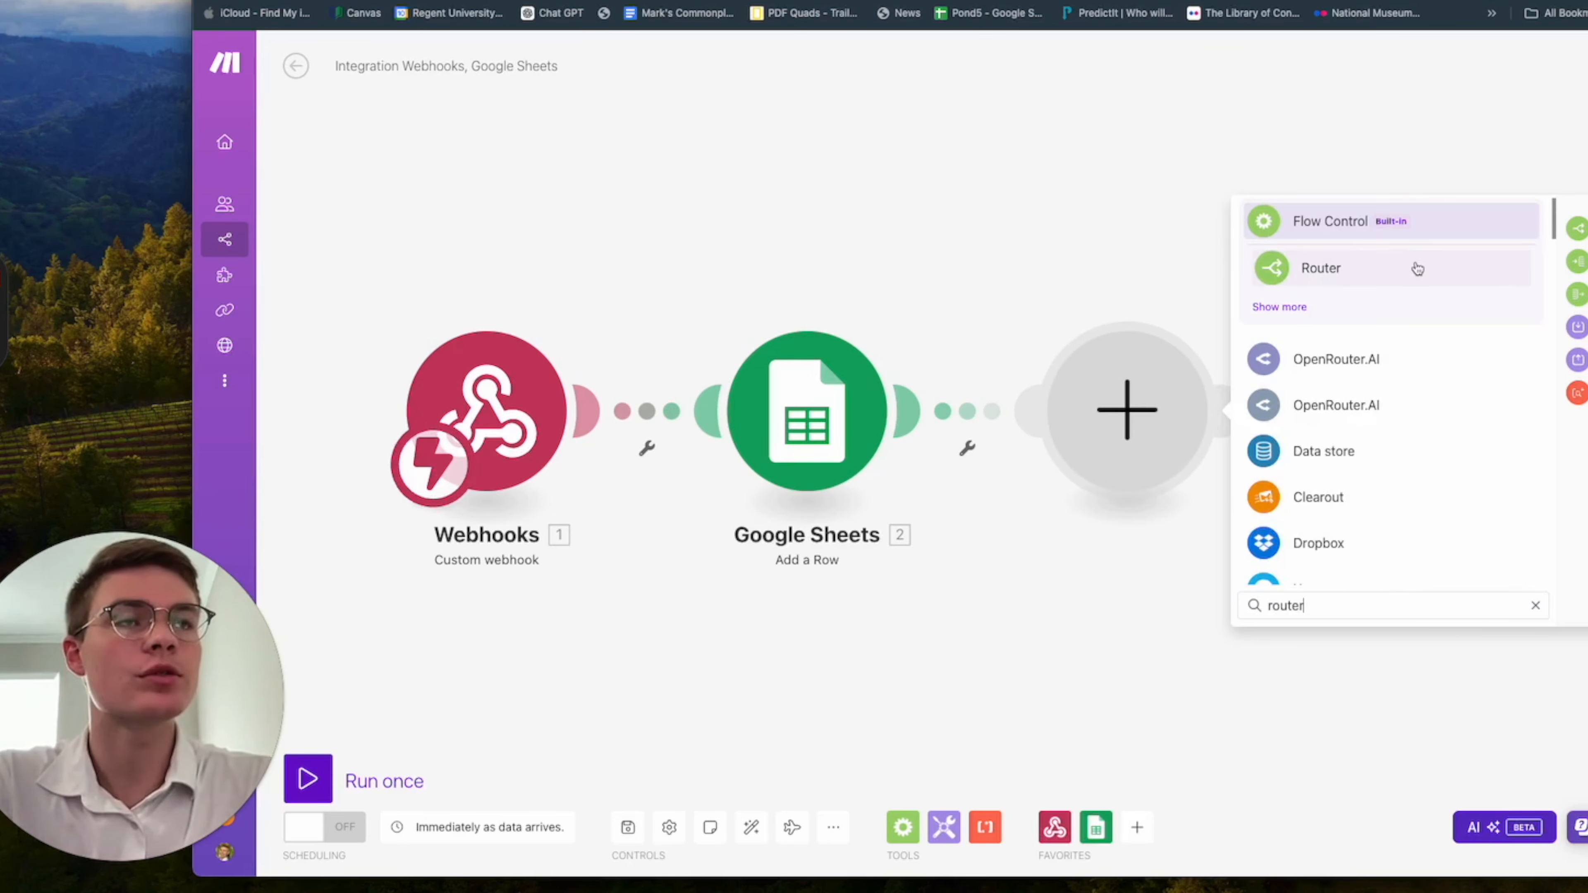
click(1418, 269)
Add a Gmail Send an Email module on the router's first branch and enter the recipient's email address.
click(1228, 315)
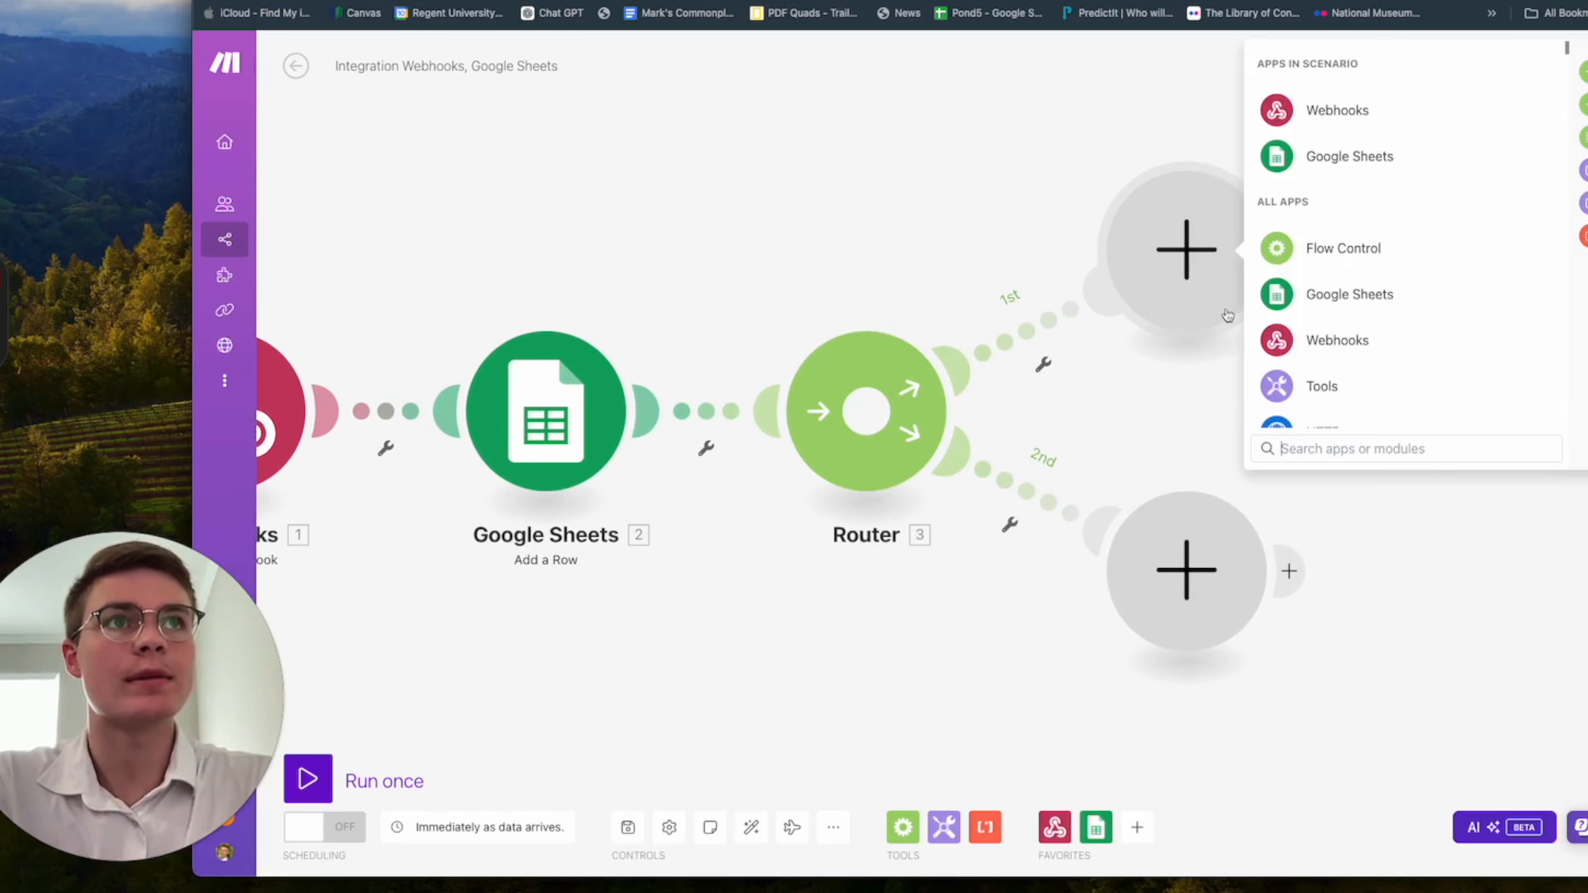
text(gma)
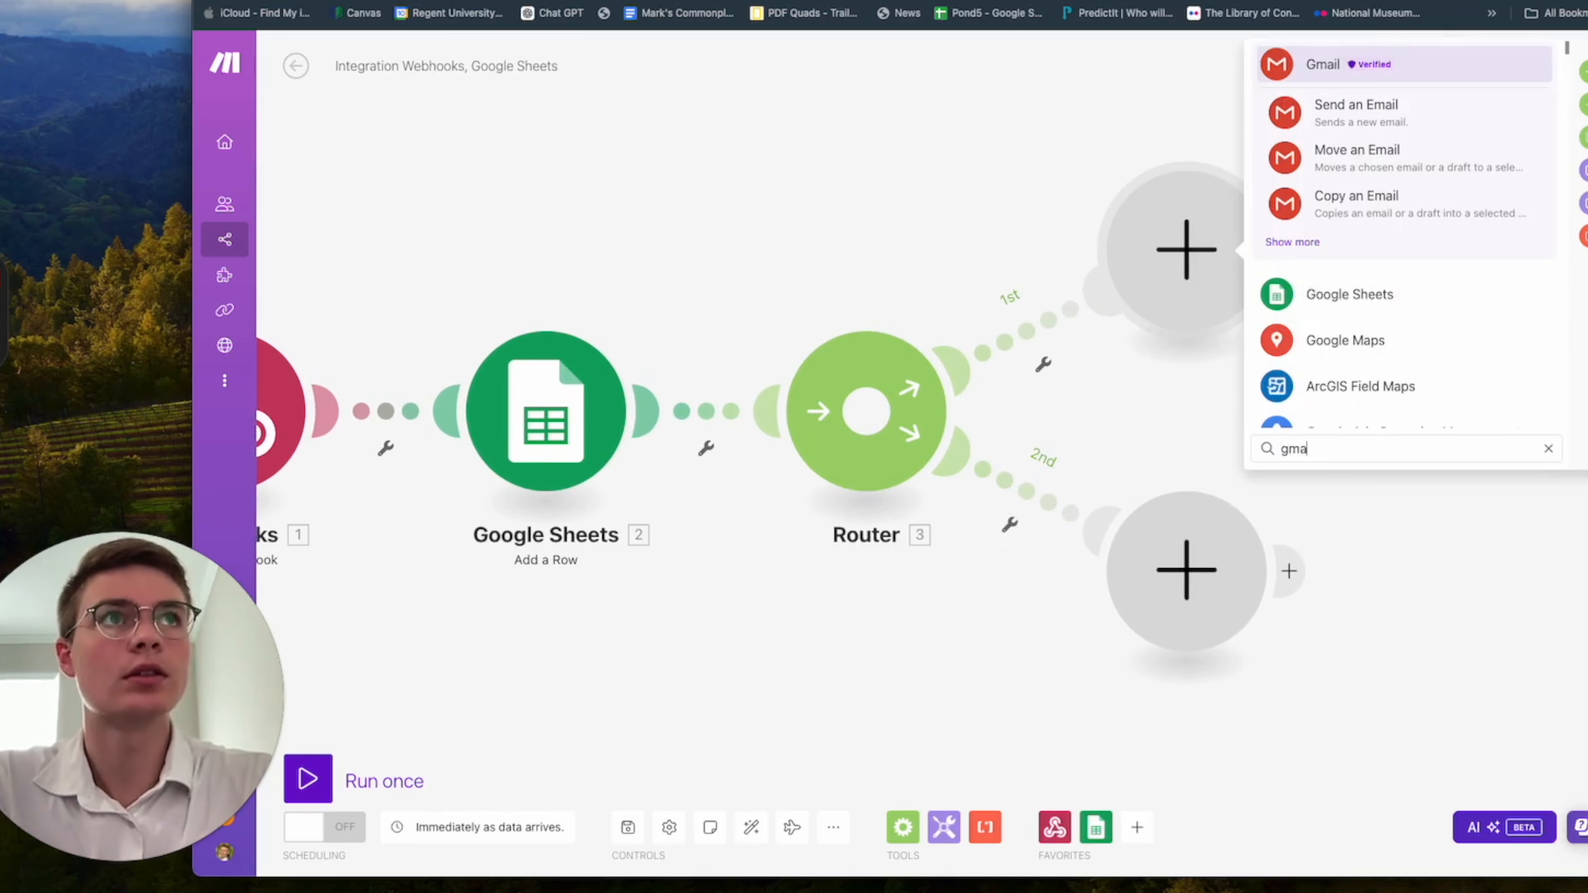
click(1410, 118)
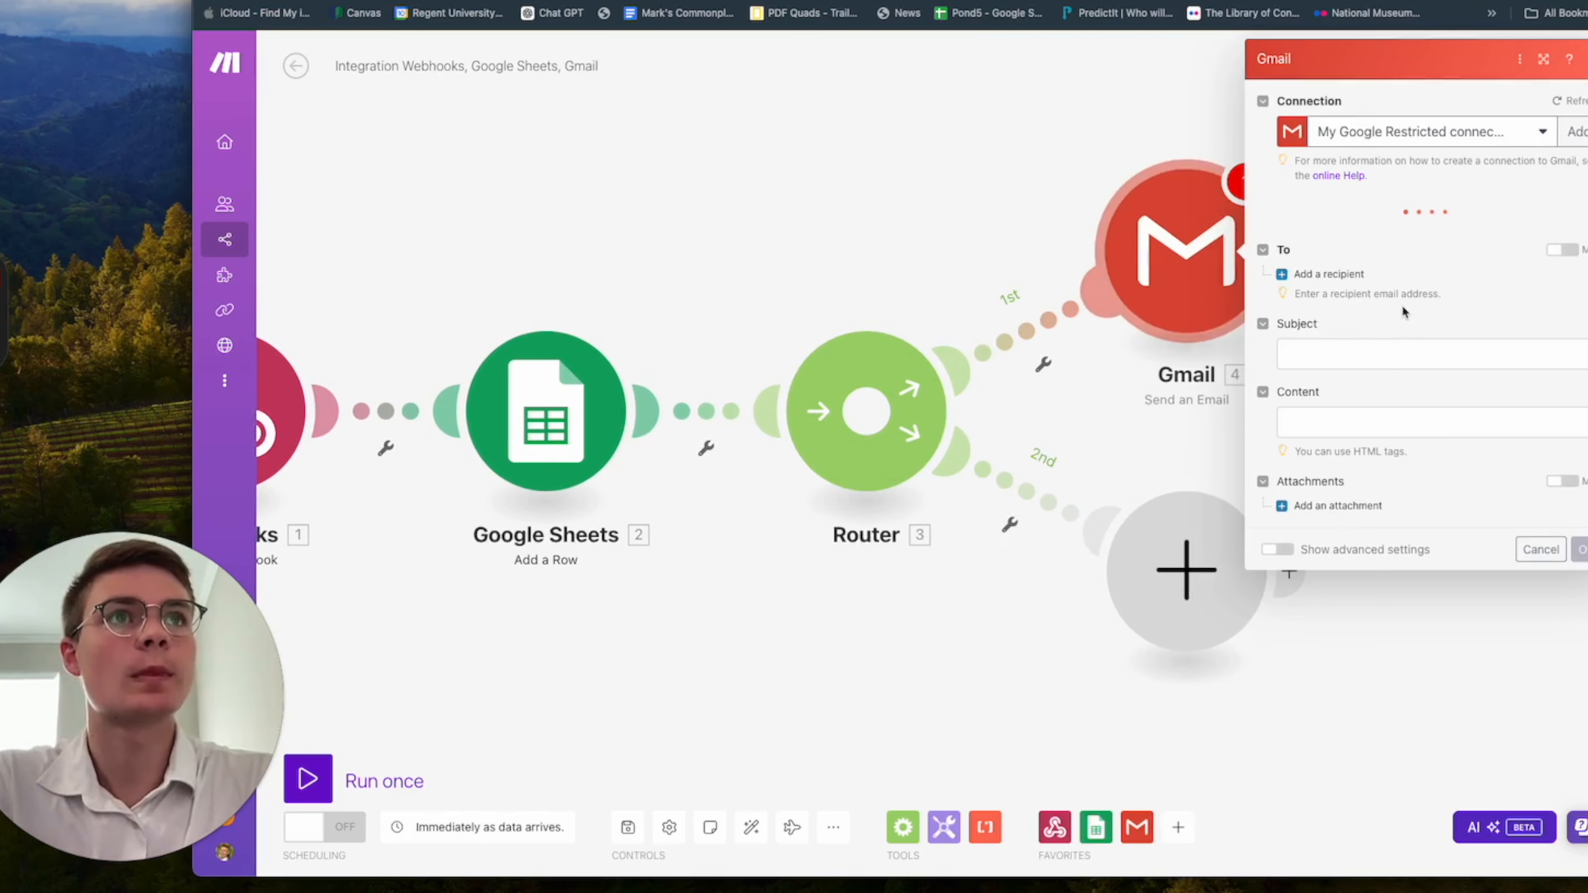
click(1399, 353)
click(1387, 379)
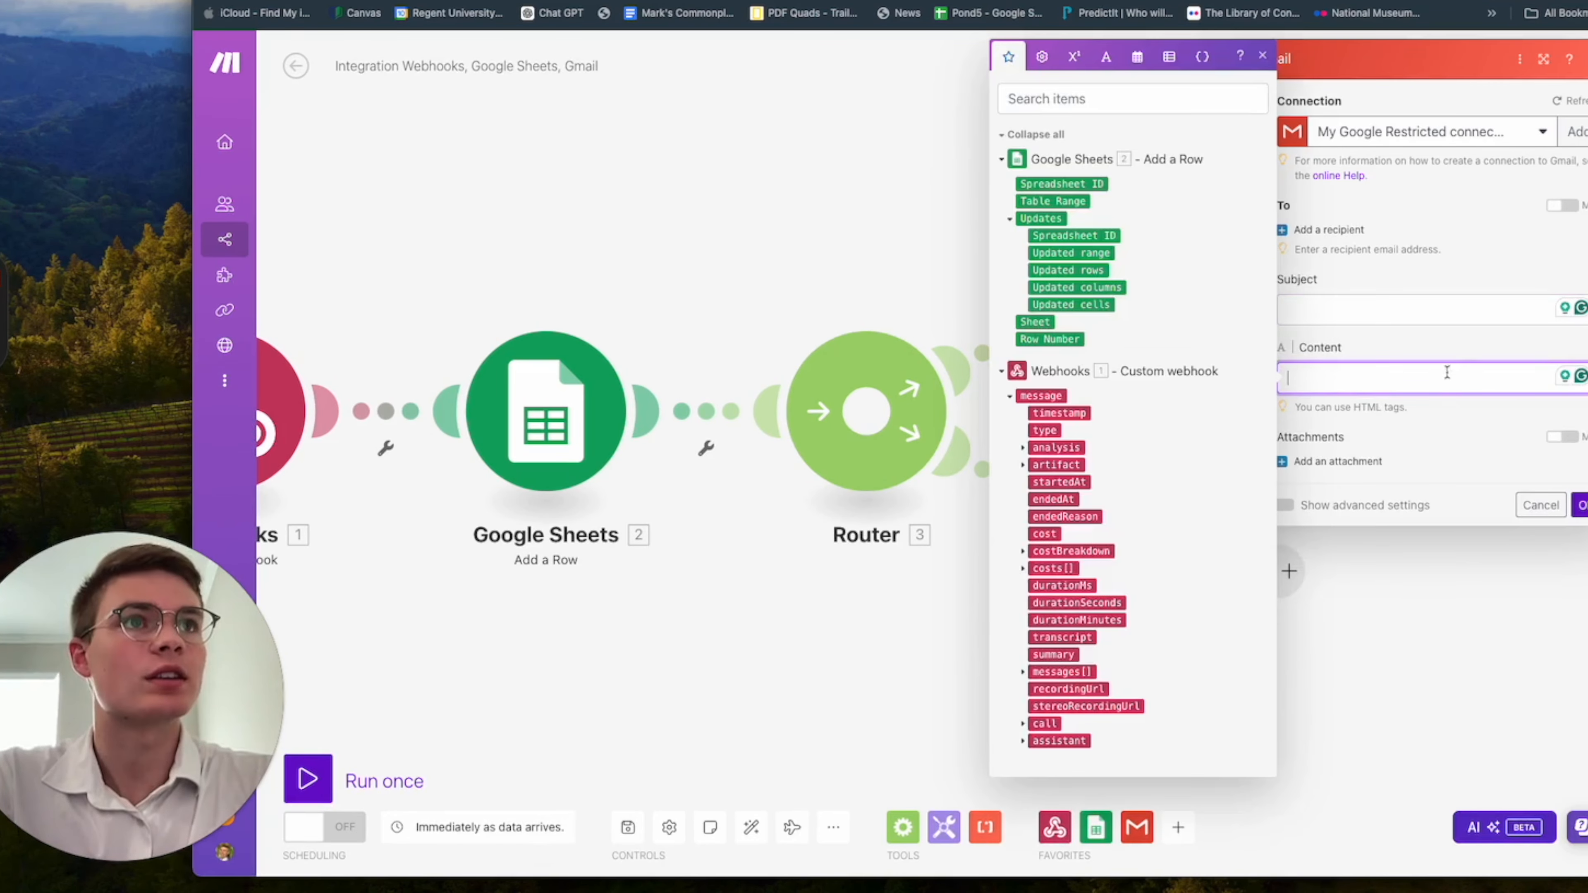
click(1436, 353)
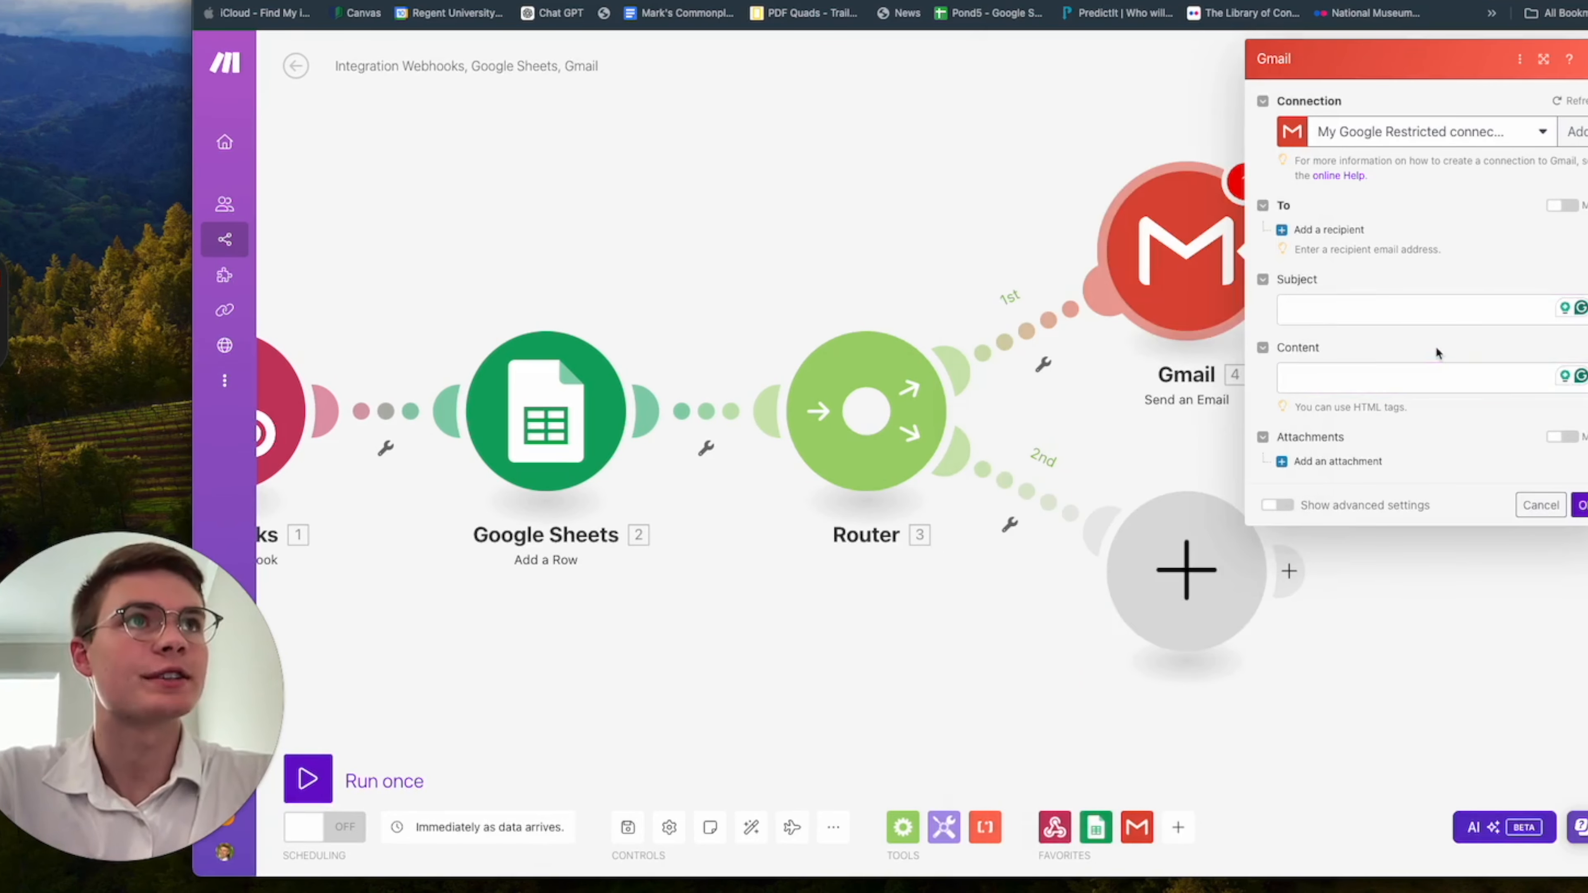
click(1336, 231)
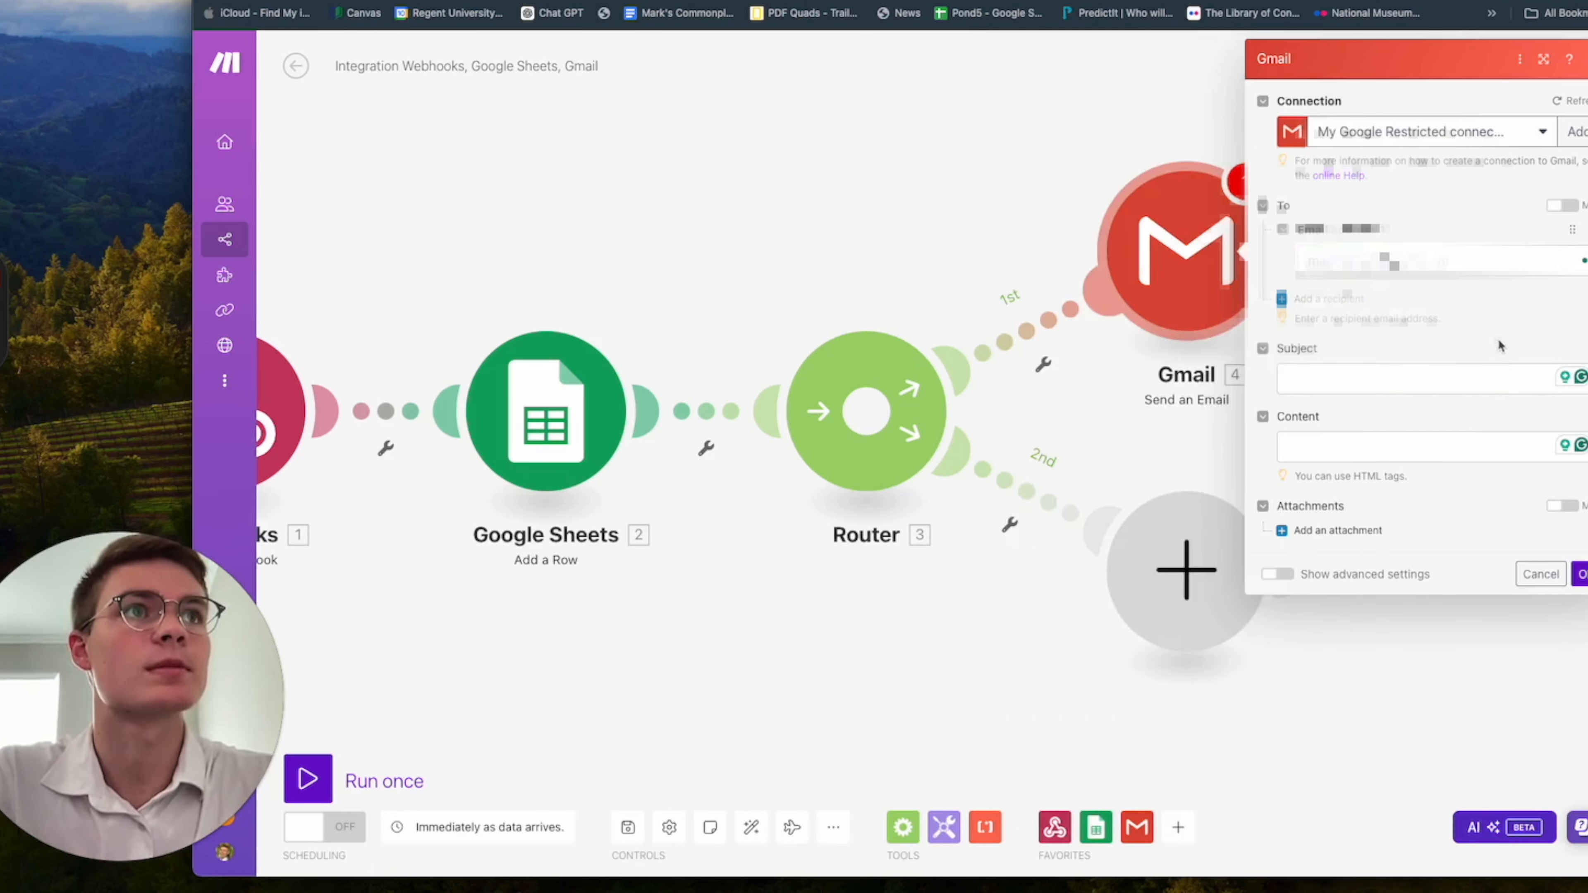
Set the email subject to "New Appointment Request -" followed by the structuredData preferred appointment date and time variable.
click(1381, 384)
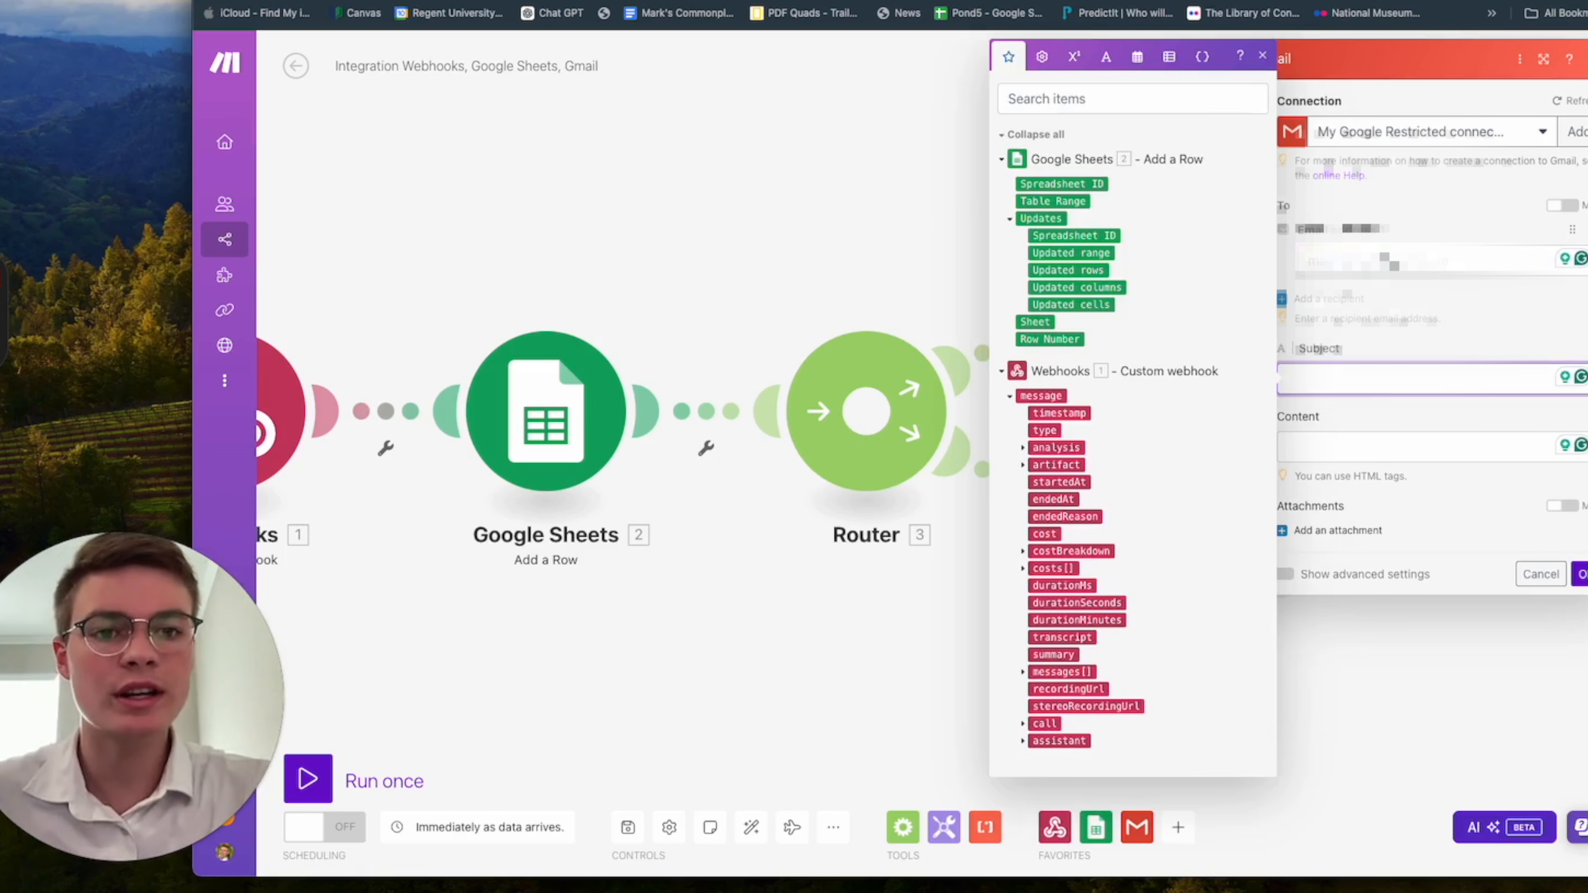
key(super+Tab)
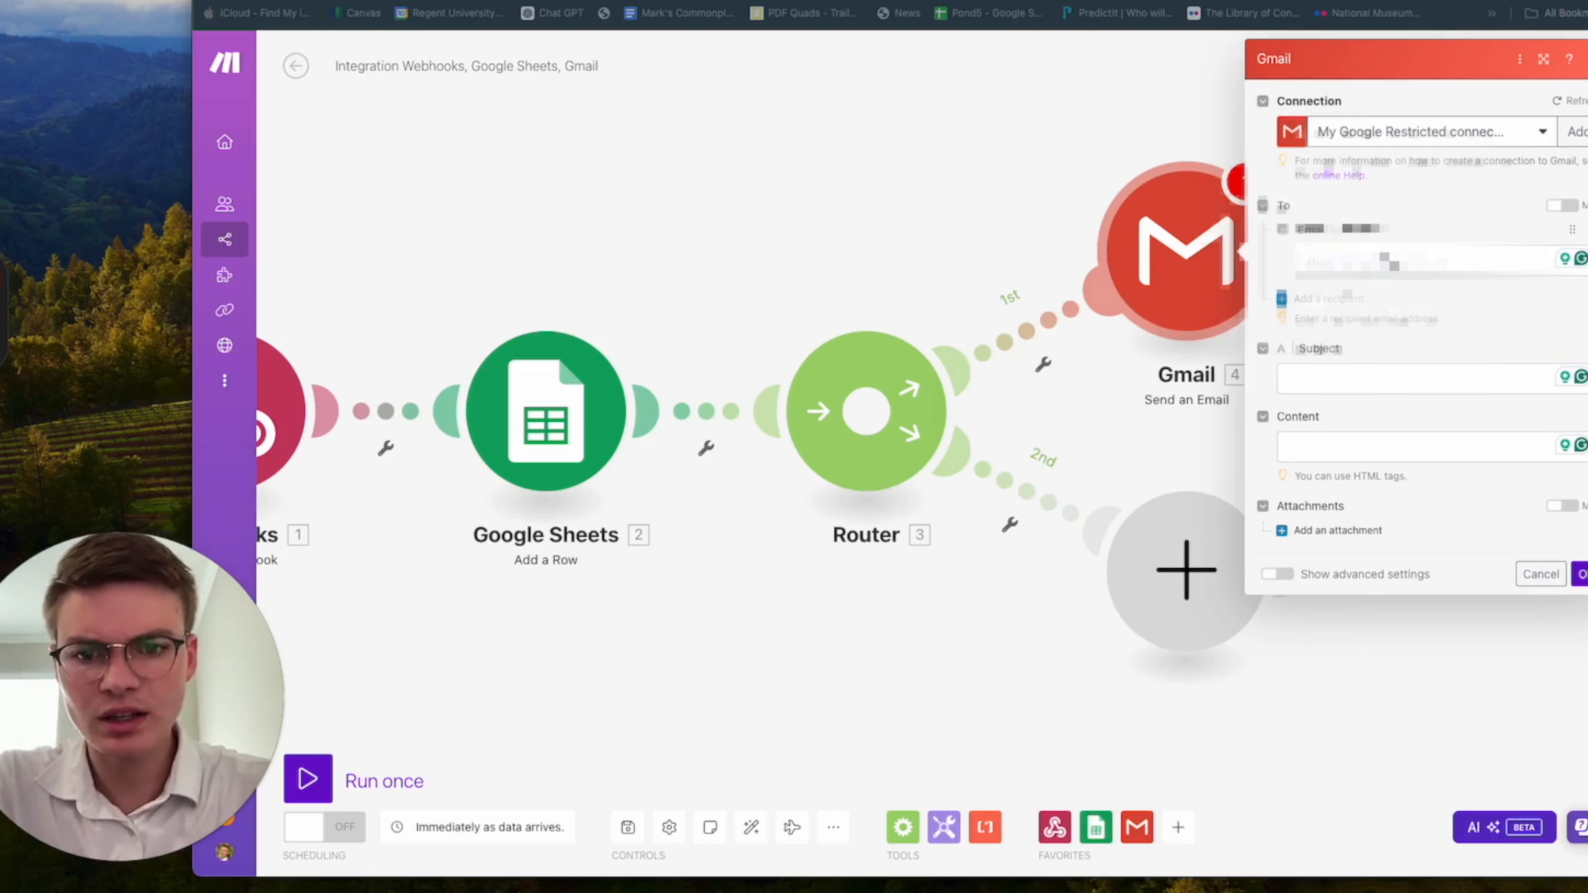
click(1380, 379)
text(N)
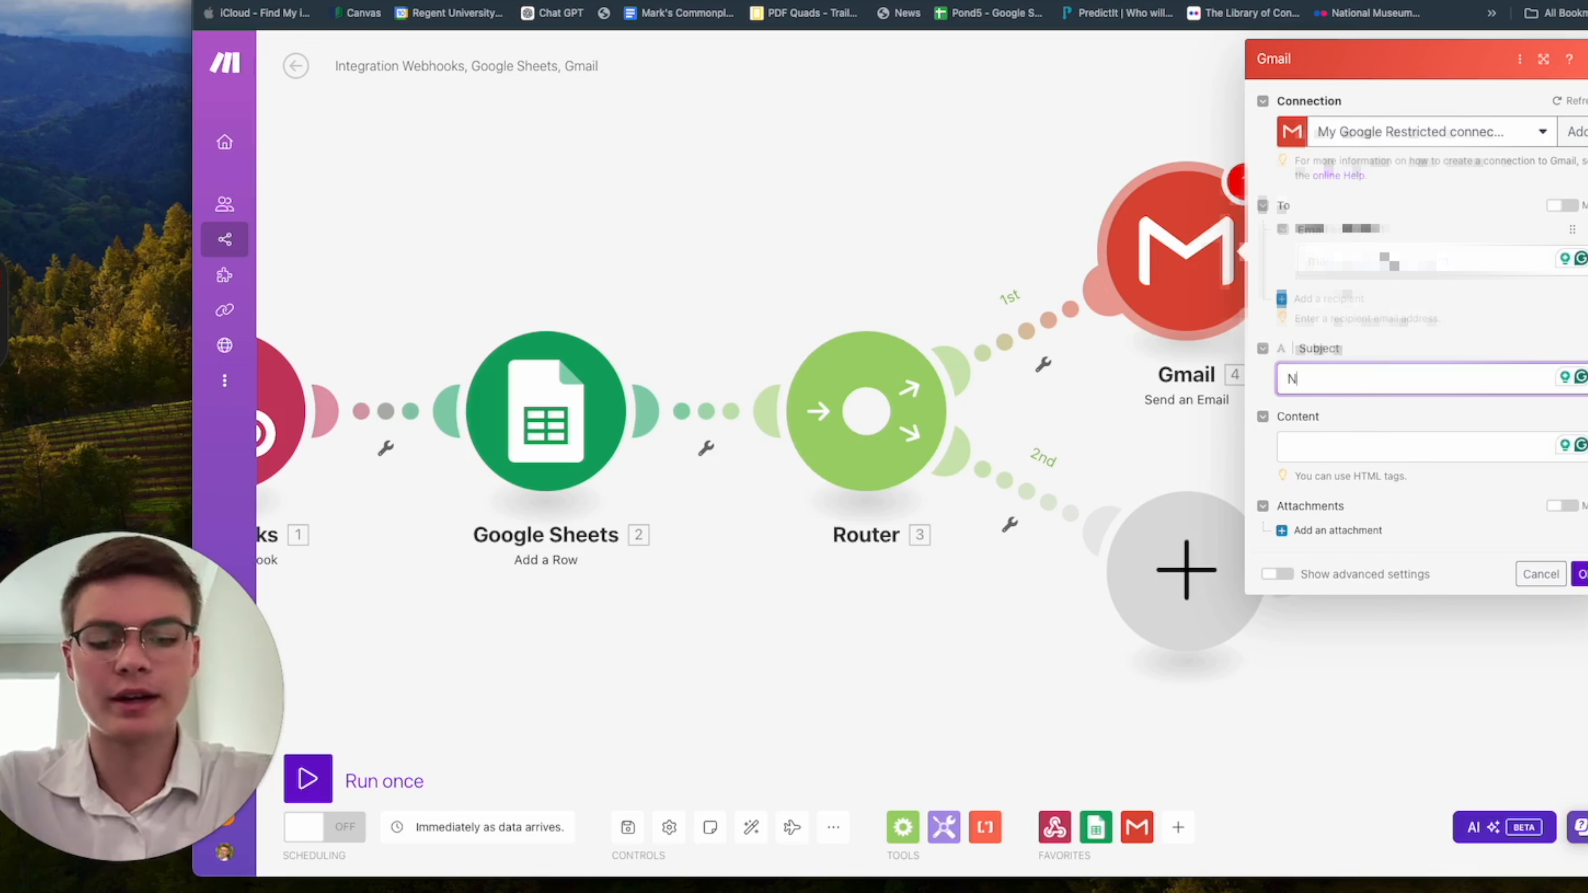
text(ew Appointment Request -)
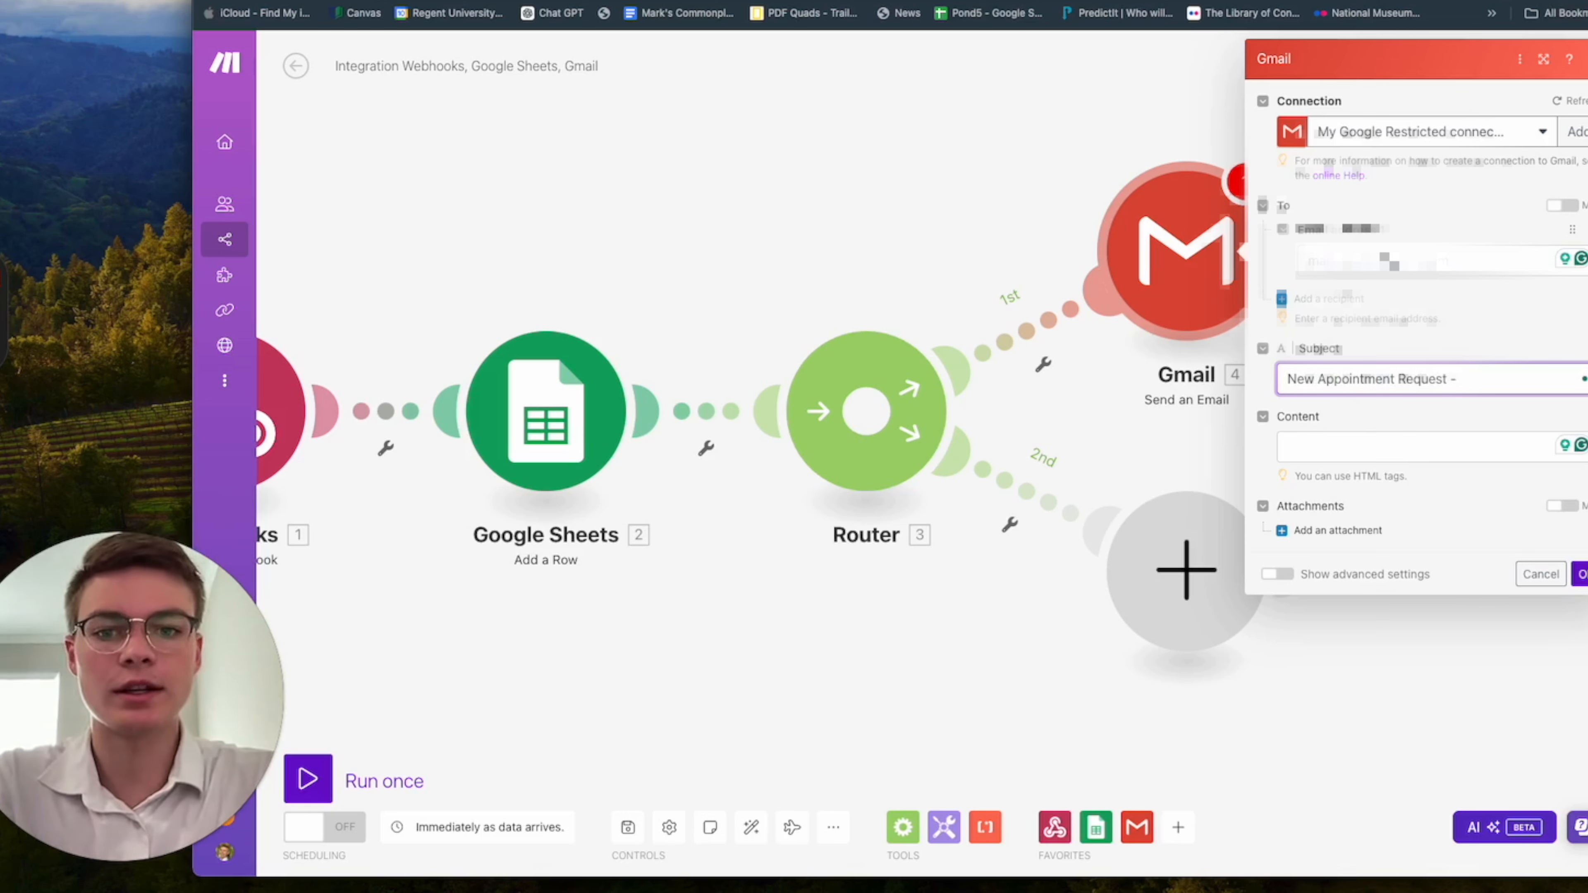
click(1485, 376)
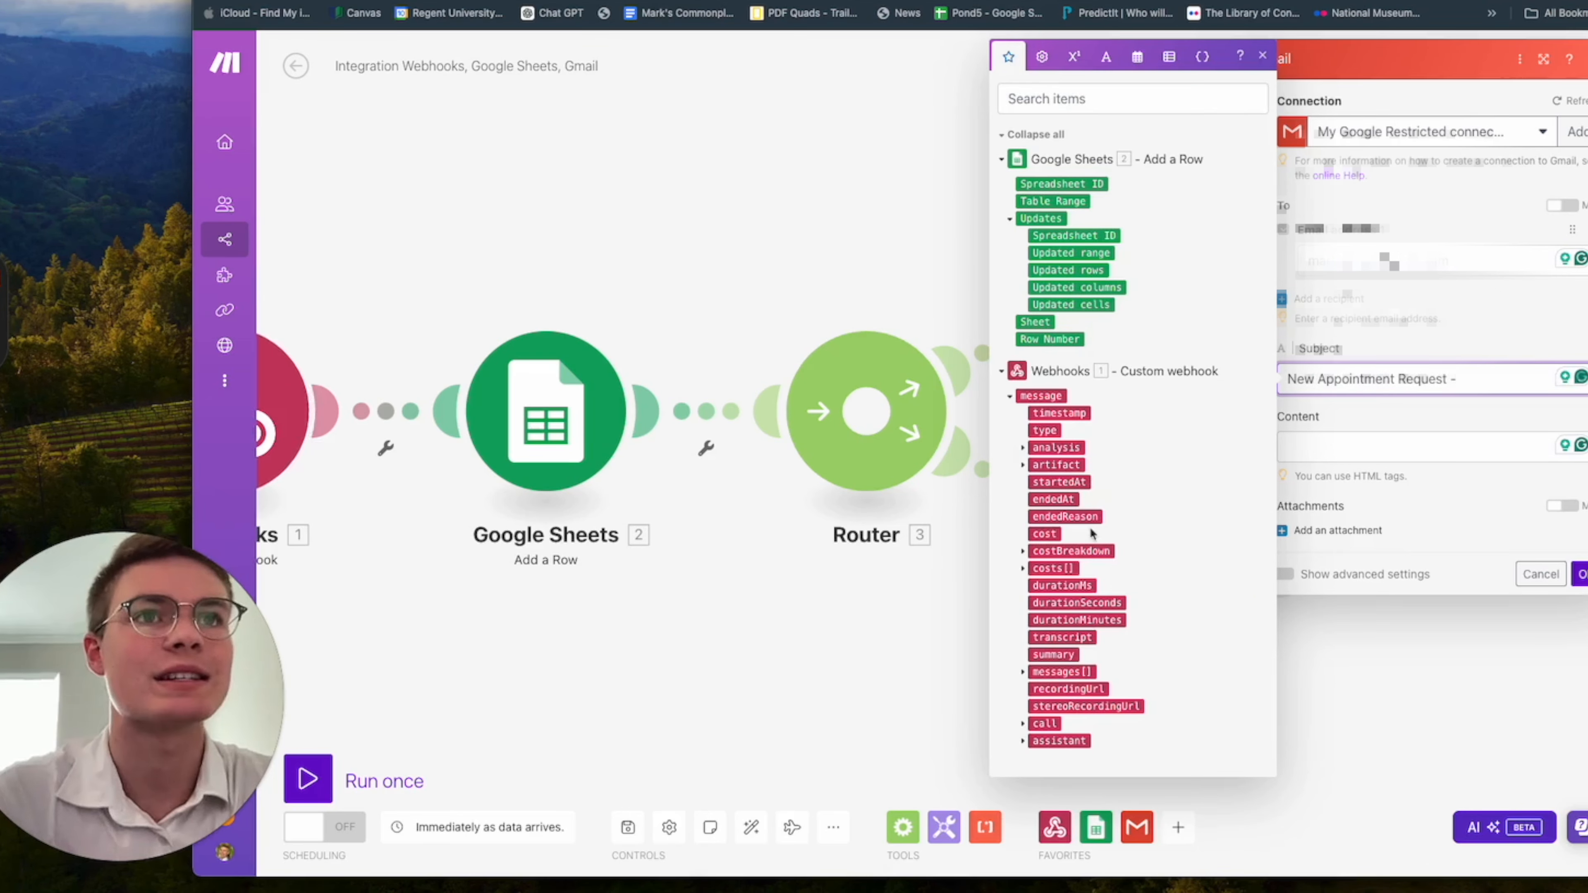
click(1023, 448)
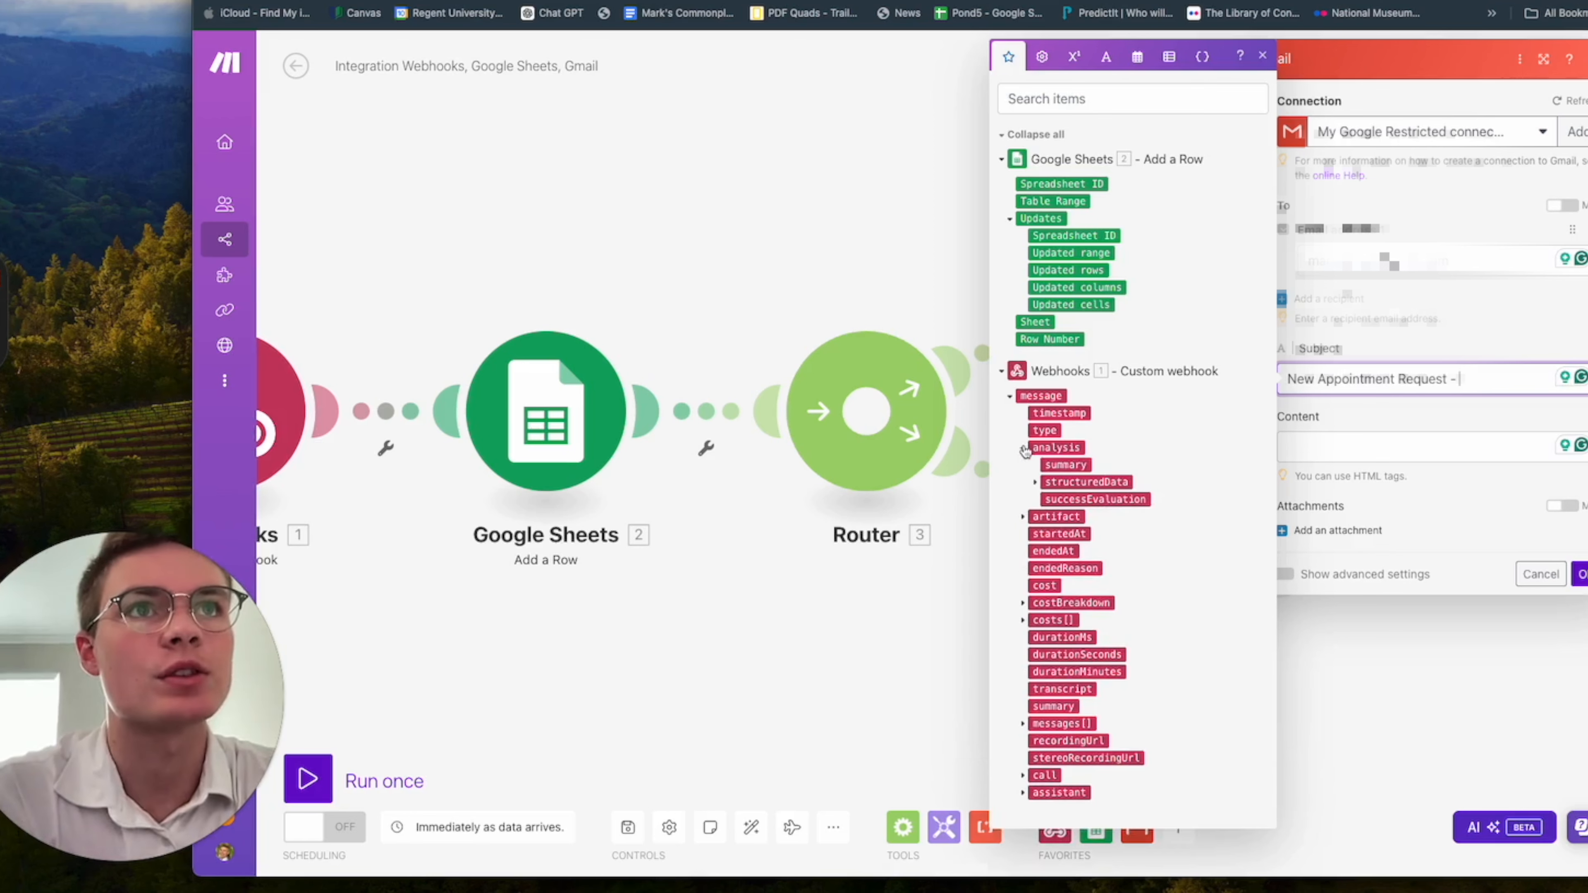
click(1035, 482)
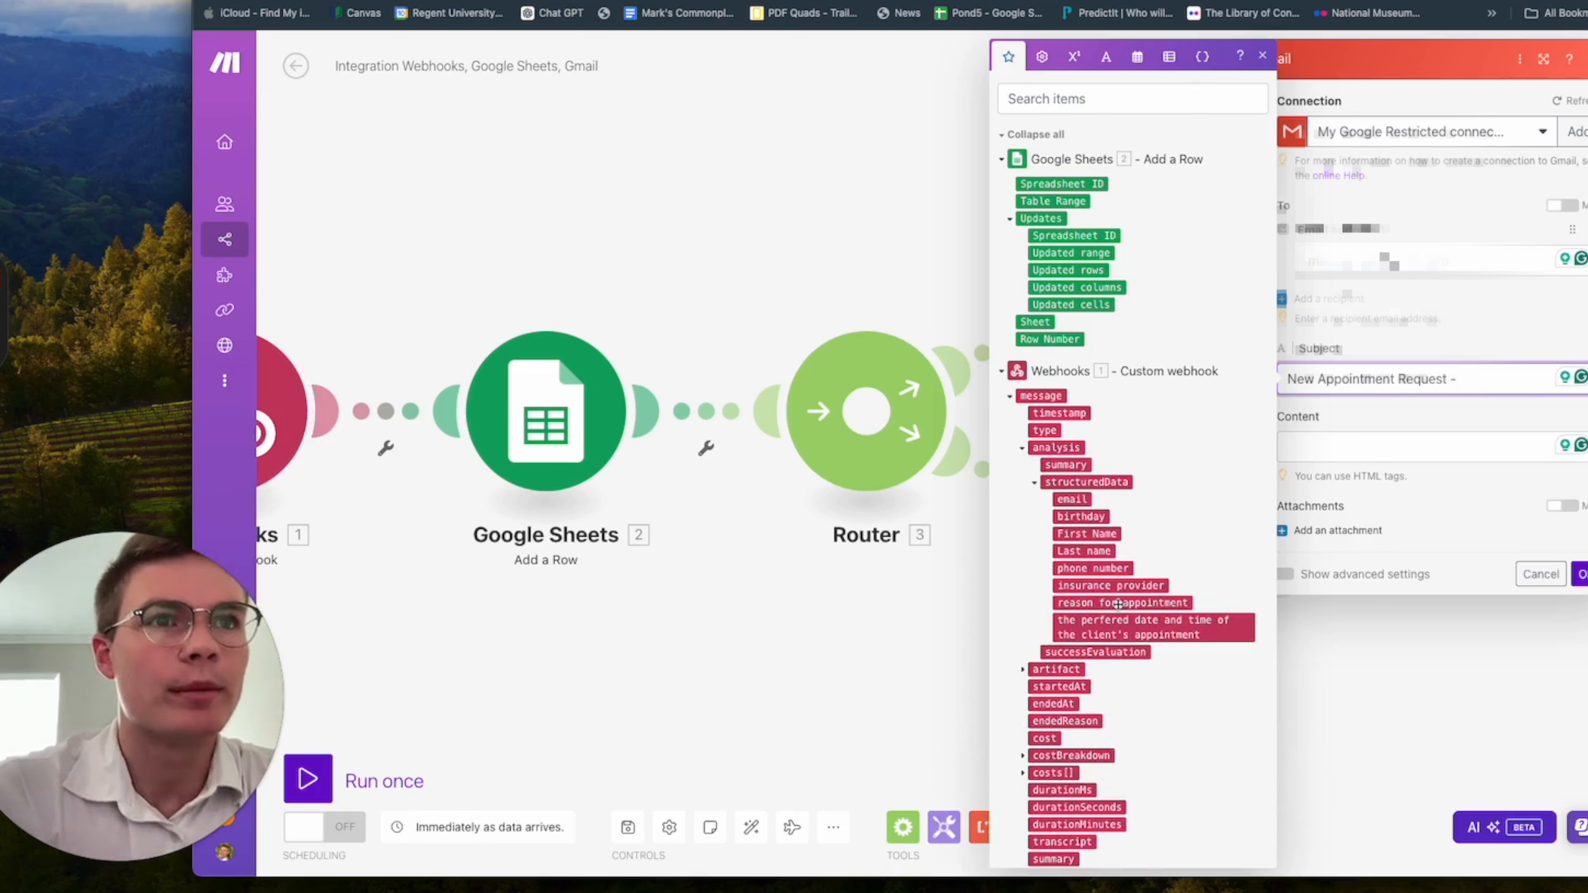
click(1168, 635)
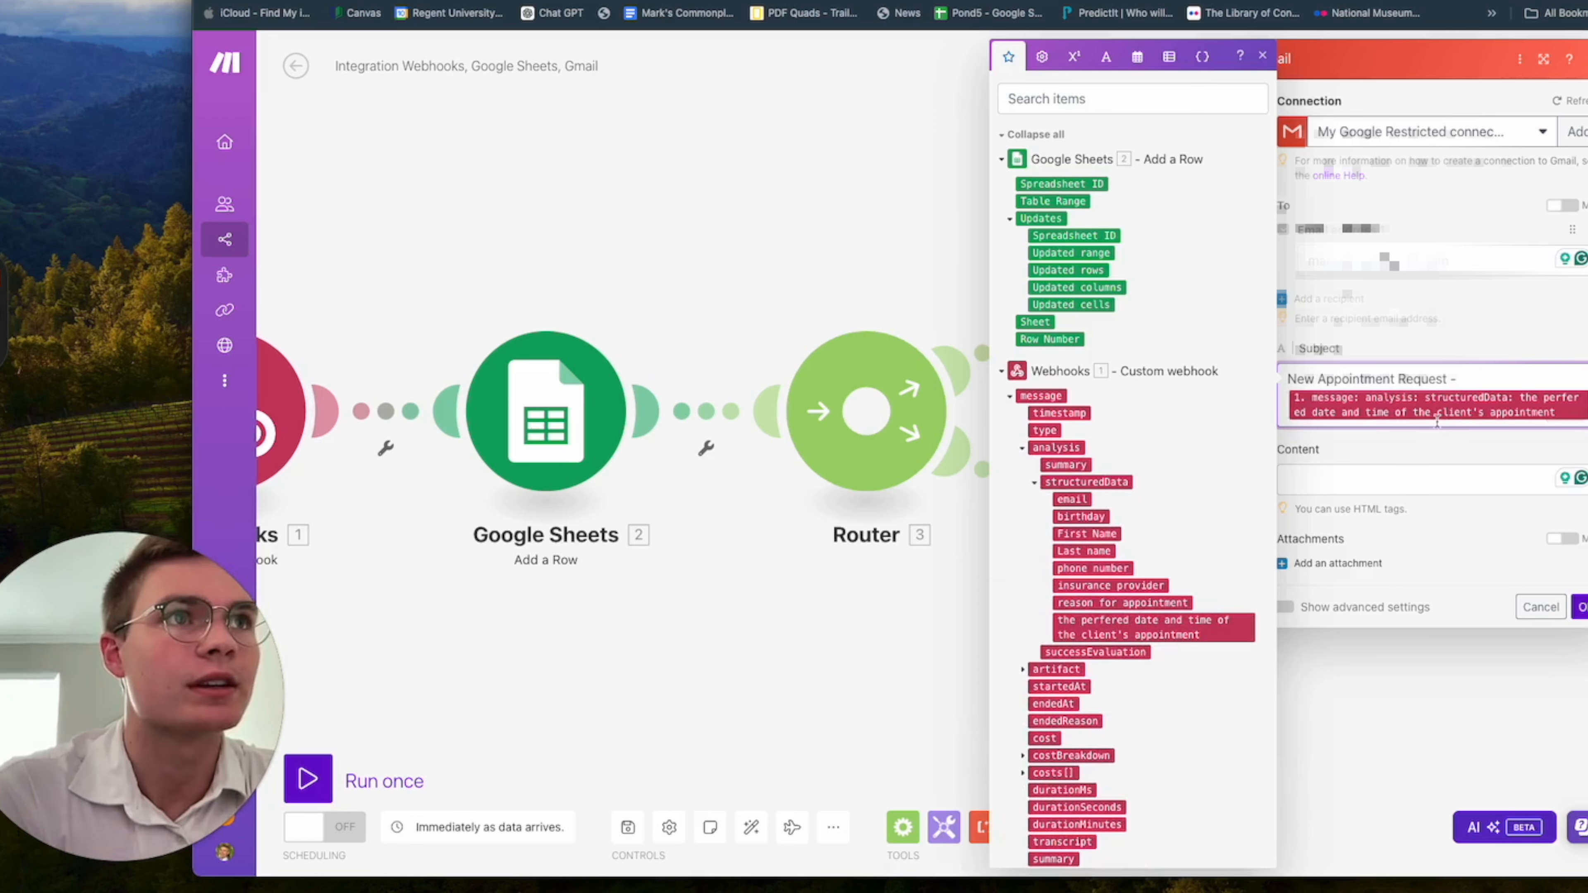
Start the email content with "Hi!" and a line containing <br><br>.
click(1381, 481)
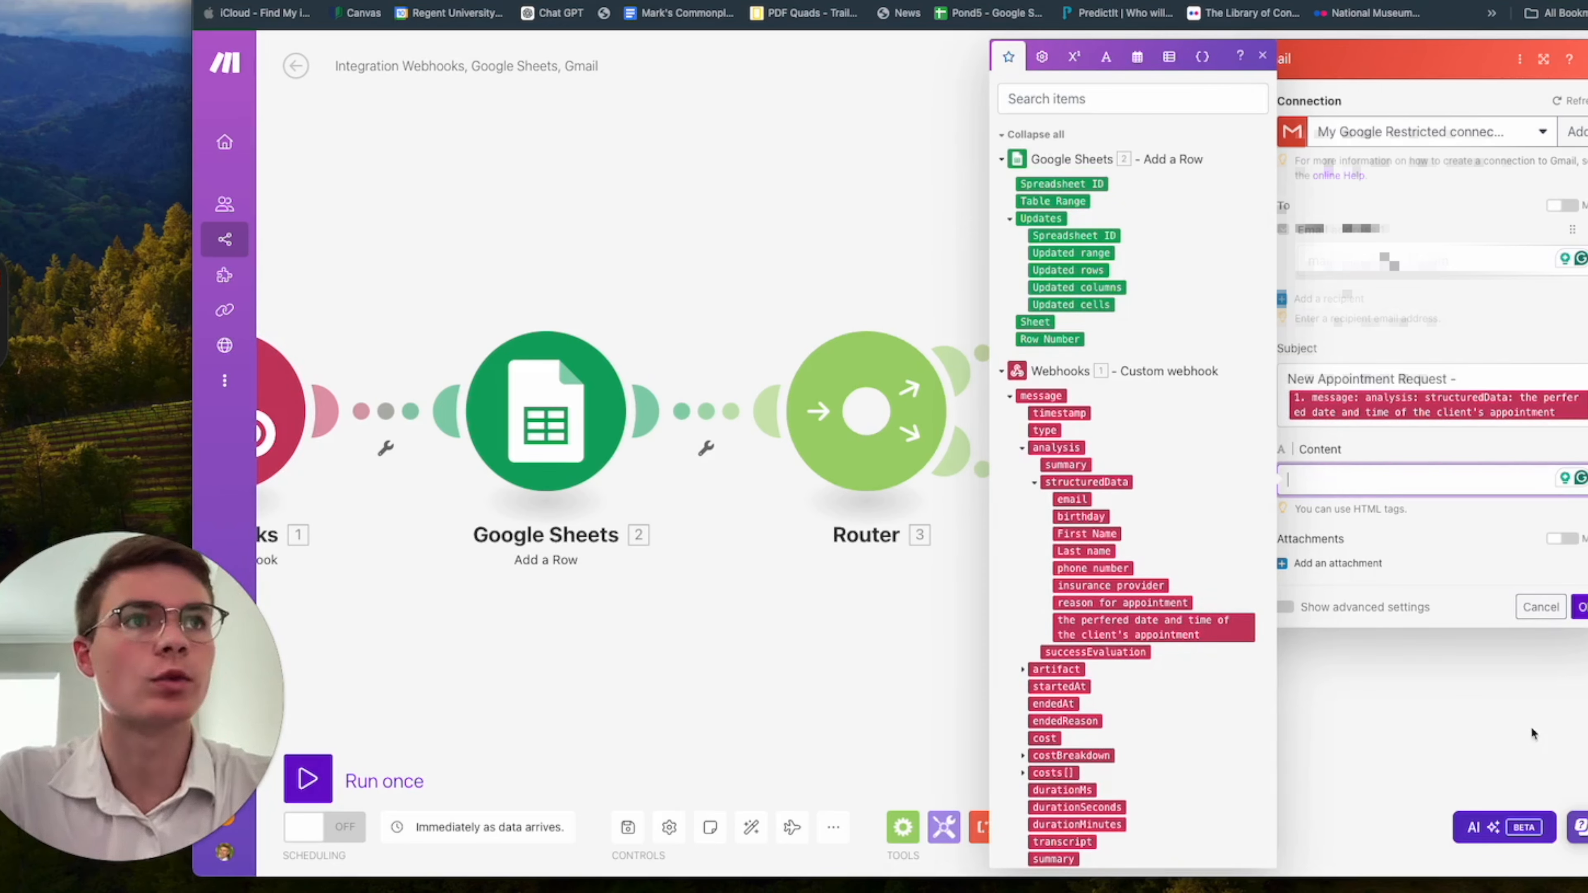
text(Hi)
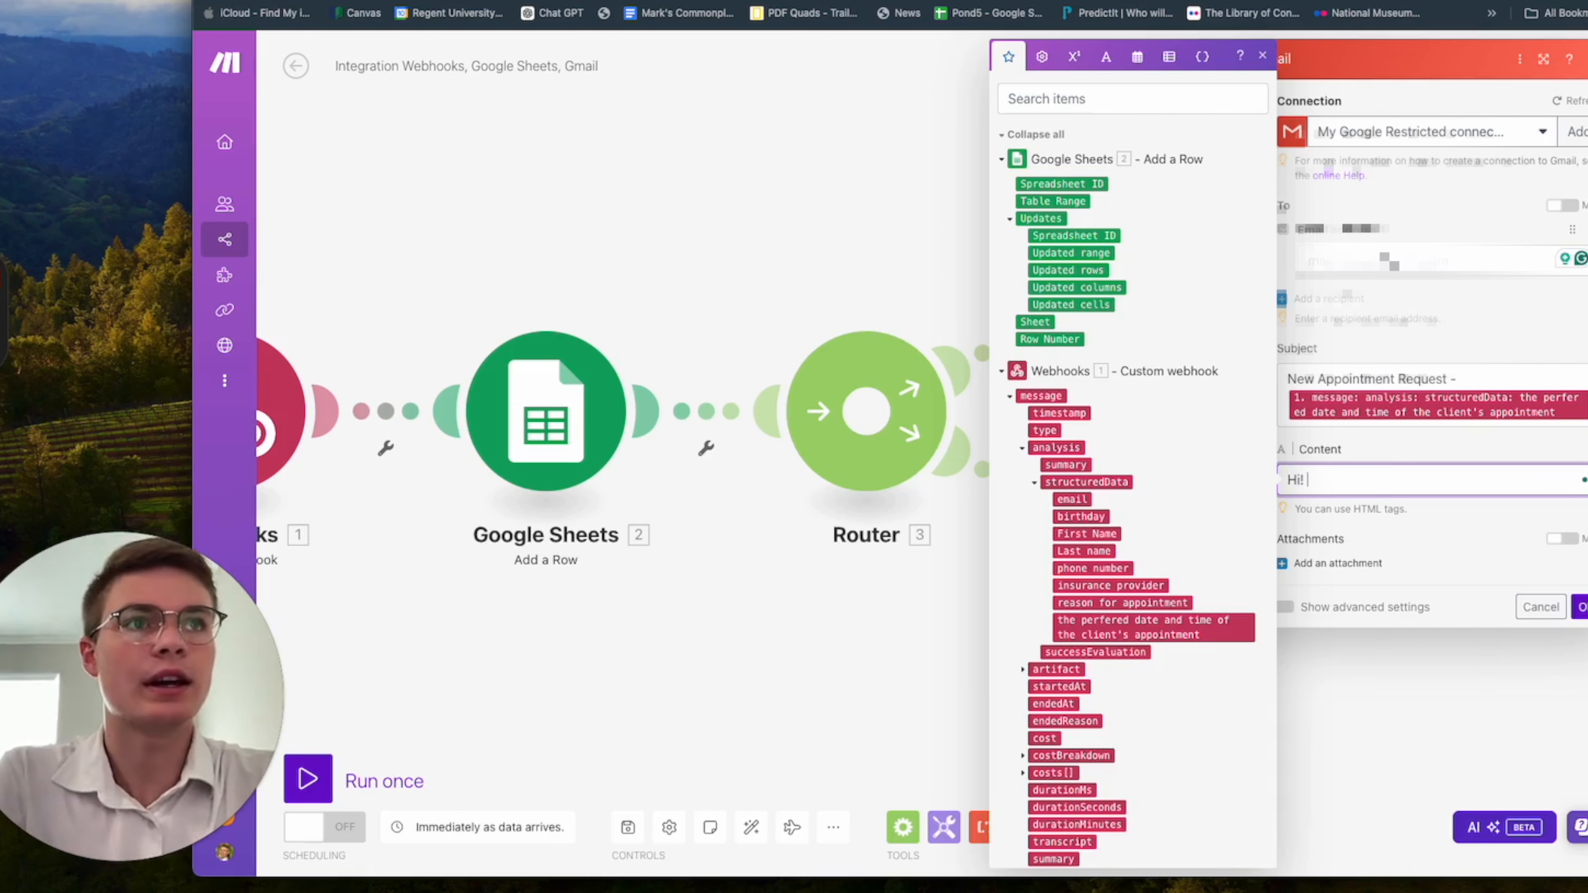
text(!)
key(Return)
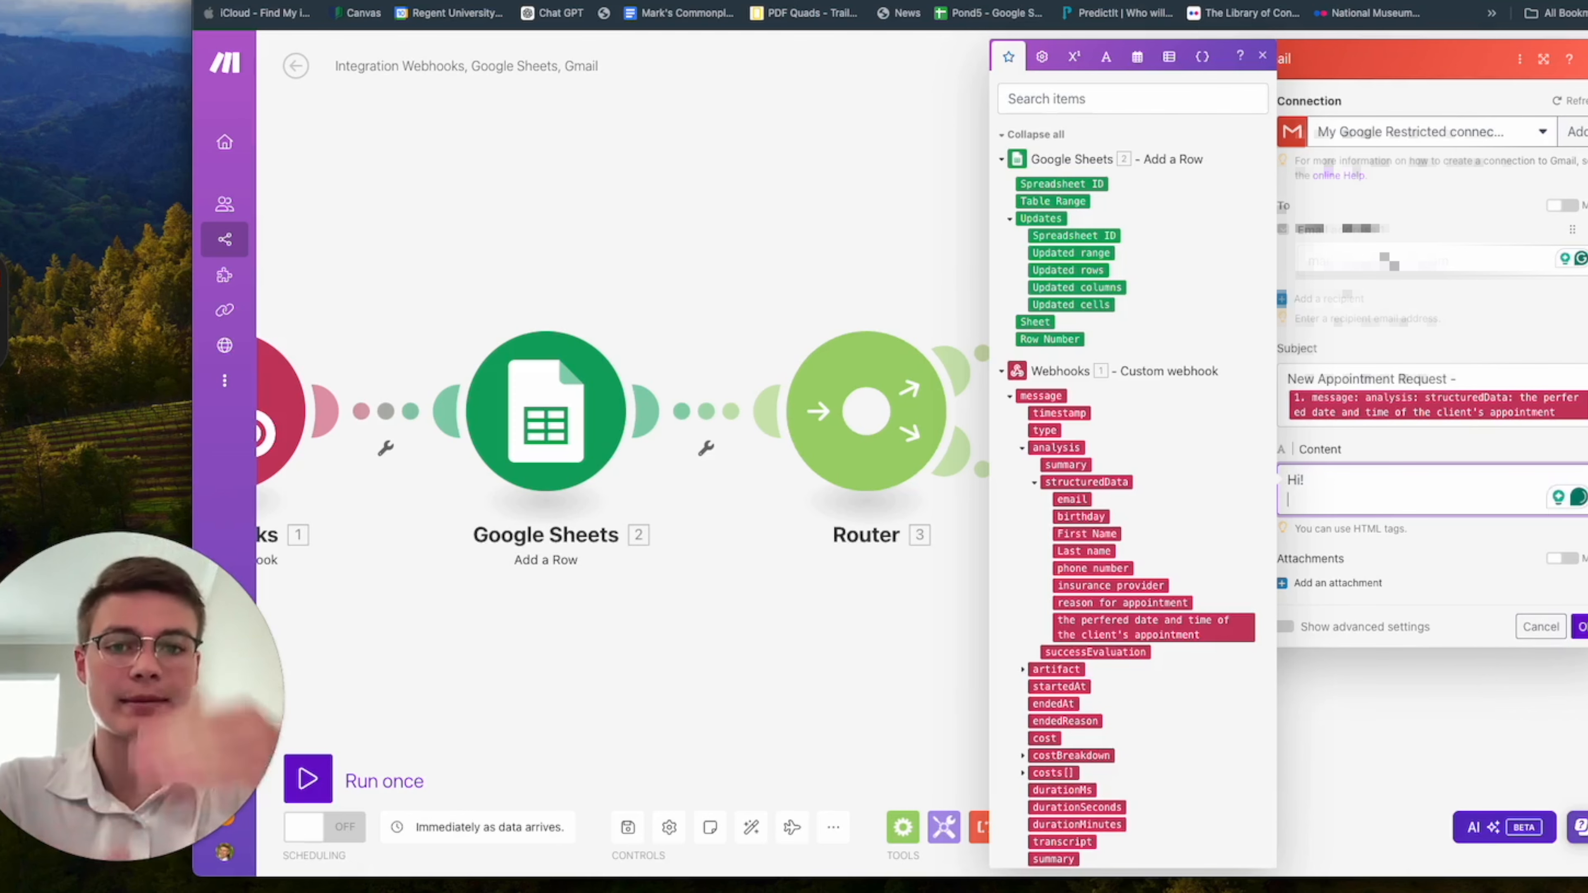
text(<br><br>)
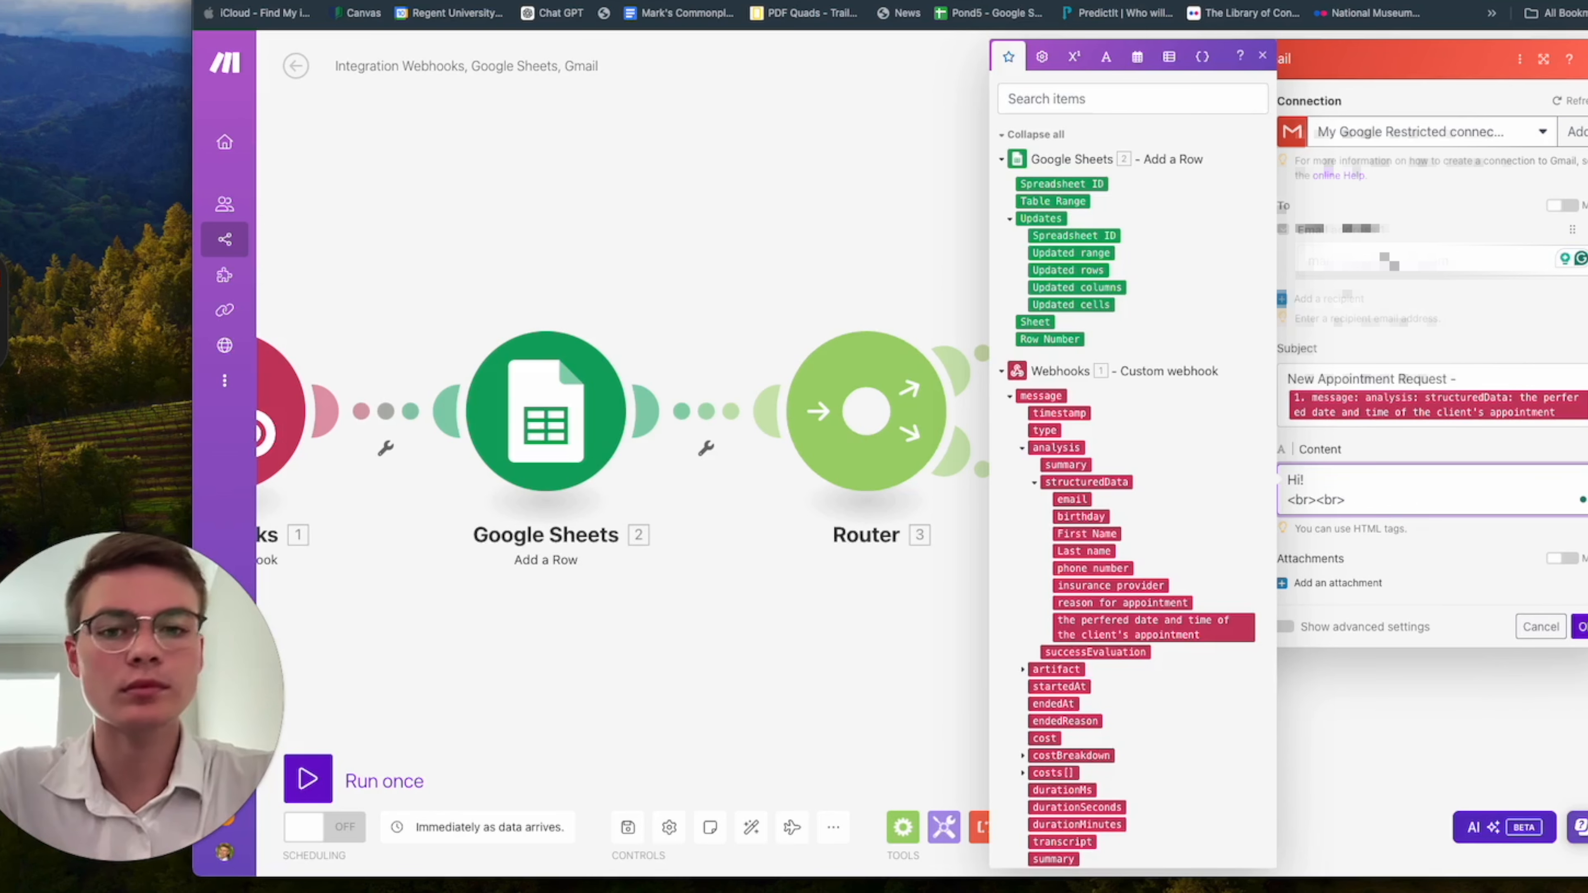
key(Return)
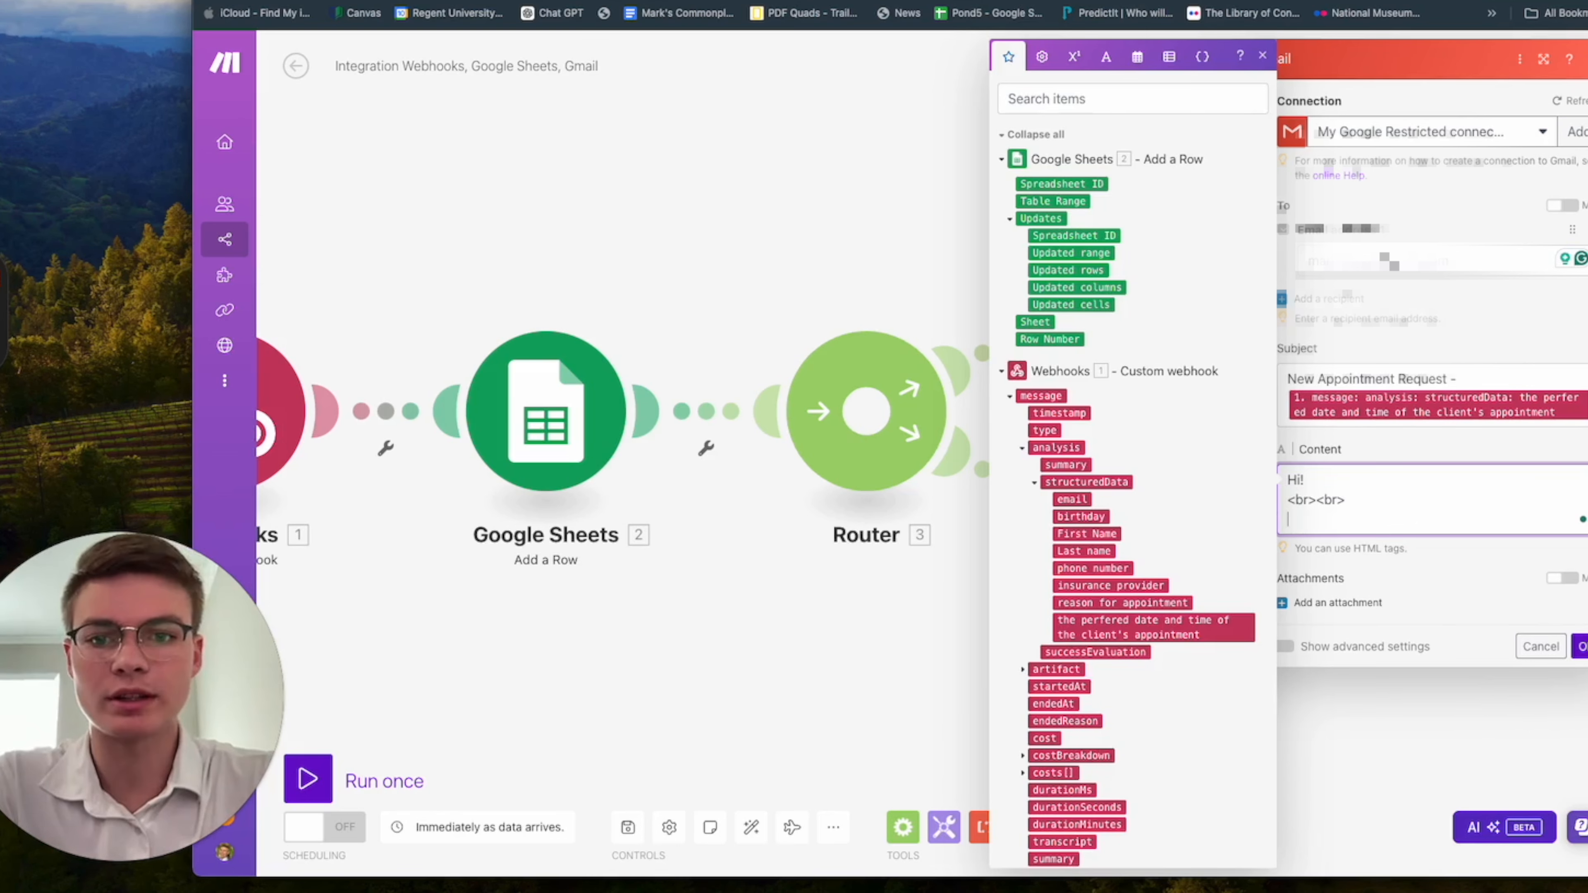
Add "A patient named" to the email content, followed by the structuredData First Name and Last name variables.
text(A)
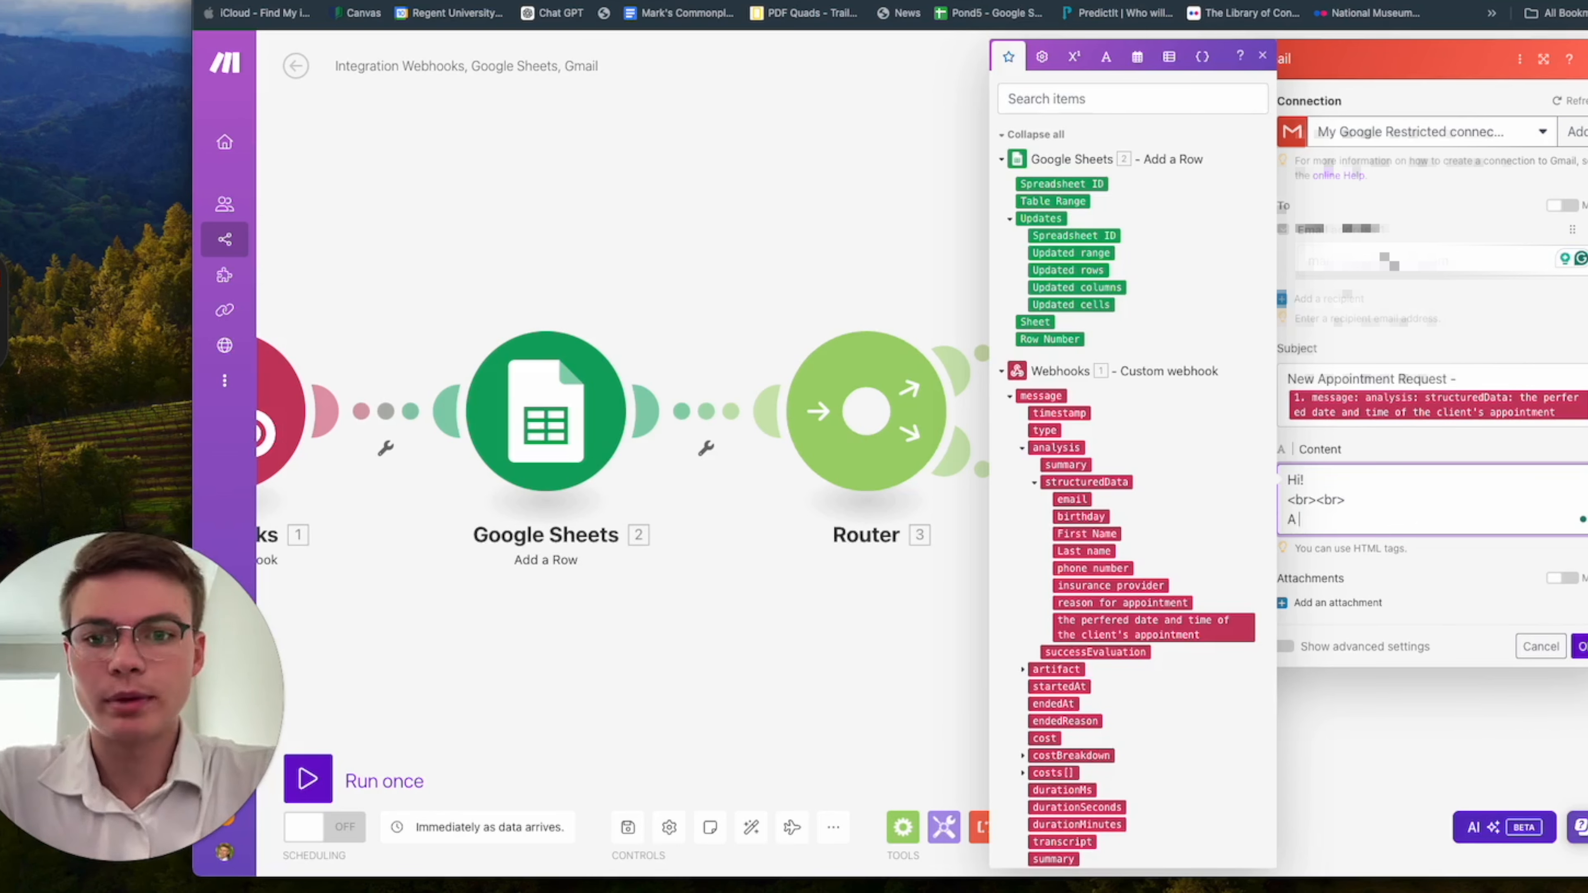
text( patient )
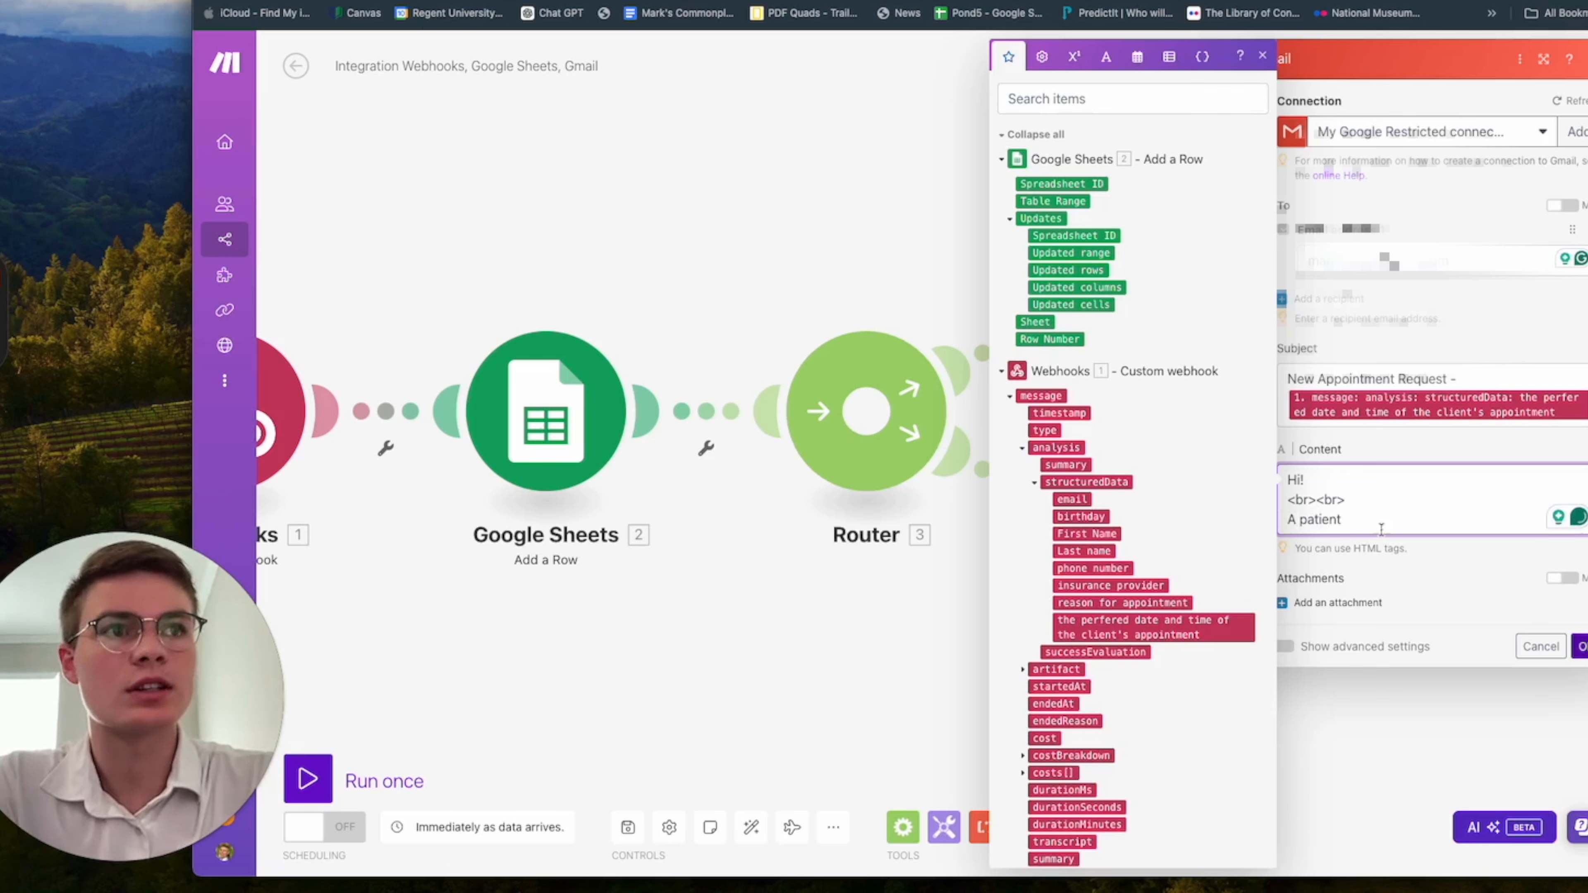
text(name)
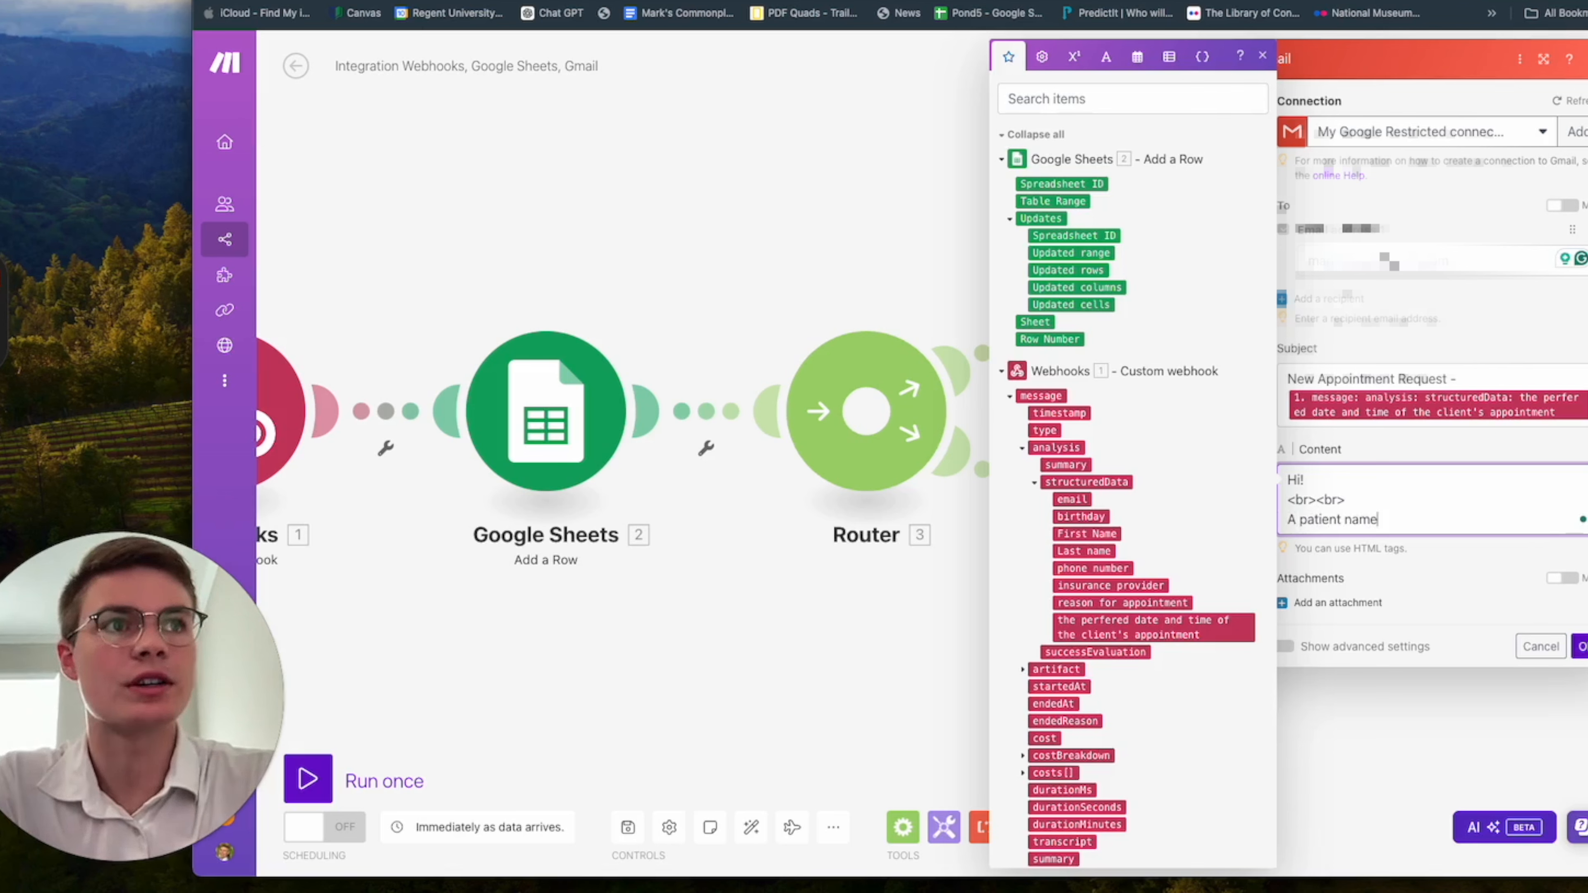
text(d)
click(1100, 534)
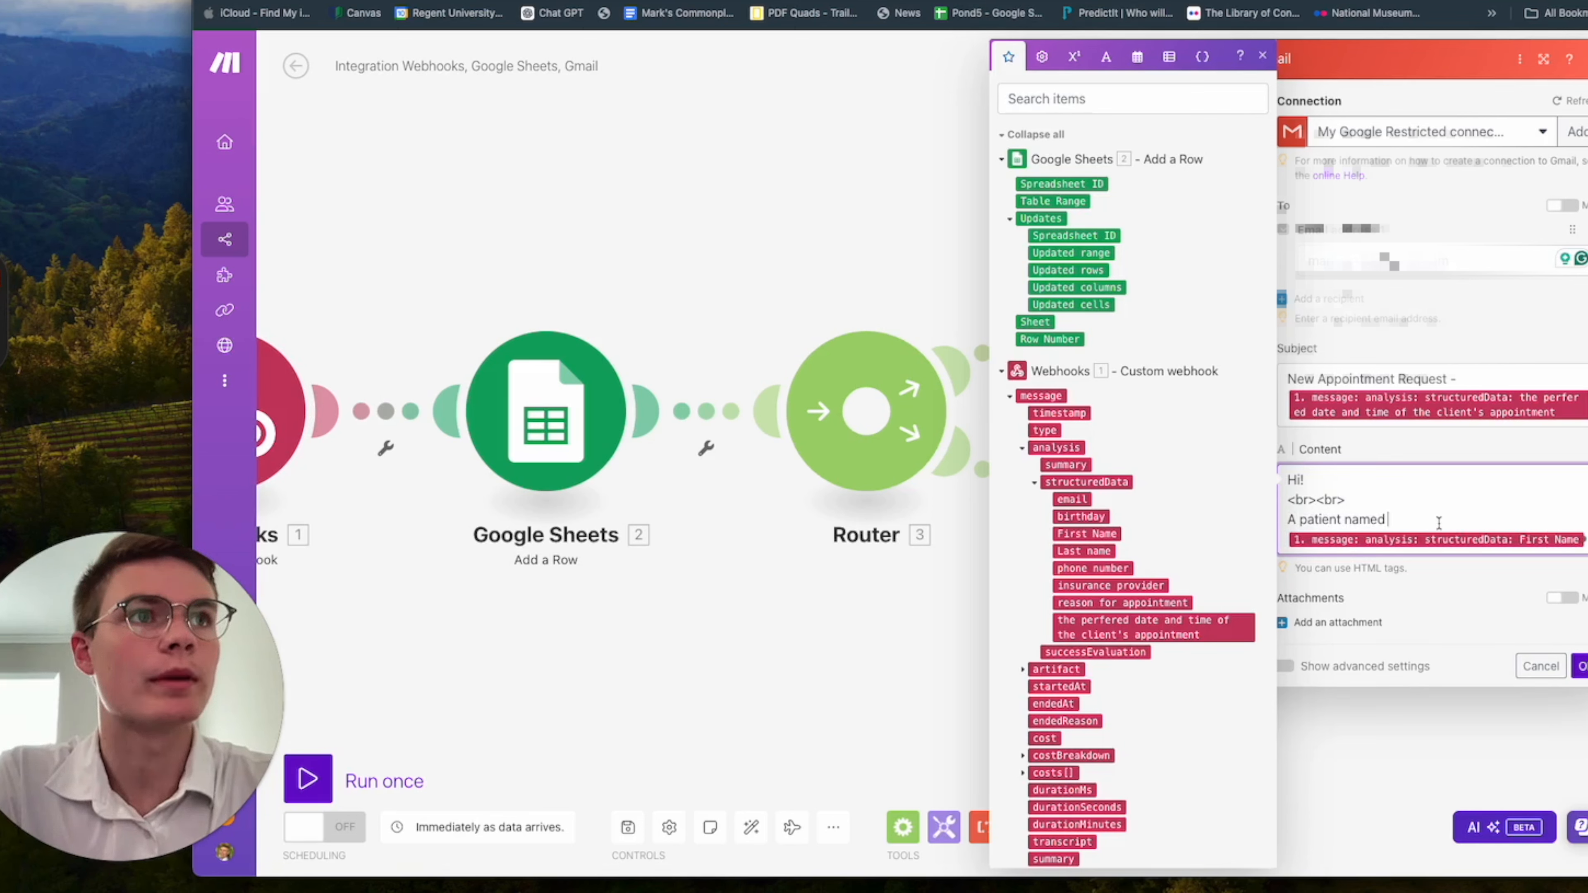
click(1586, 536)
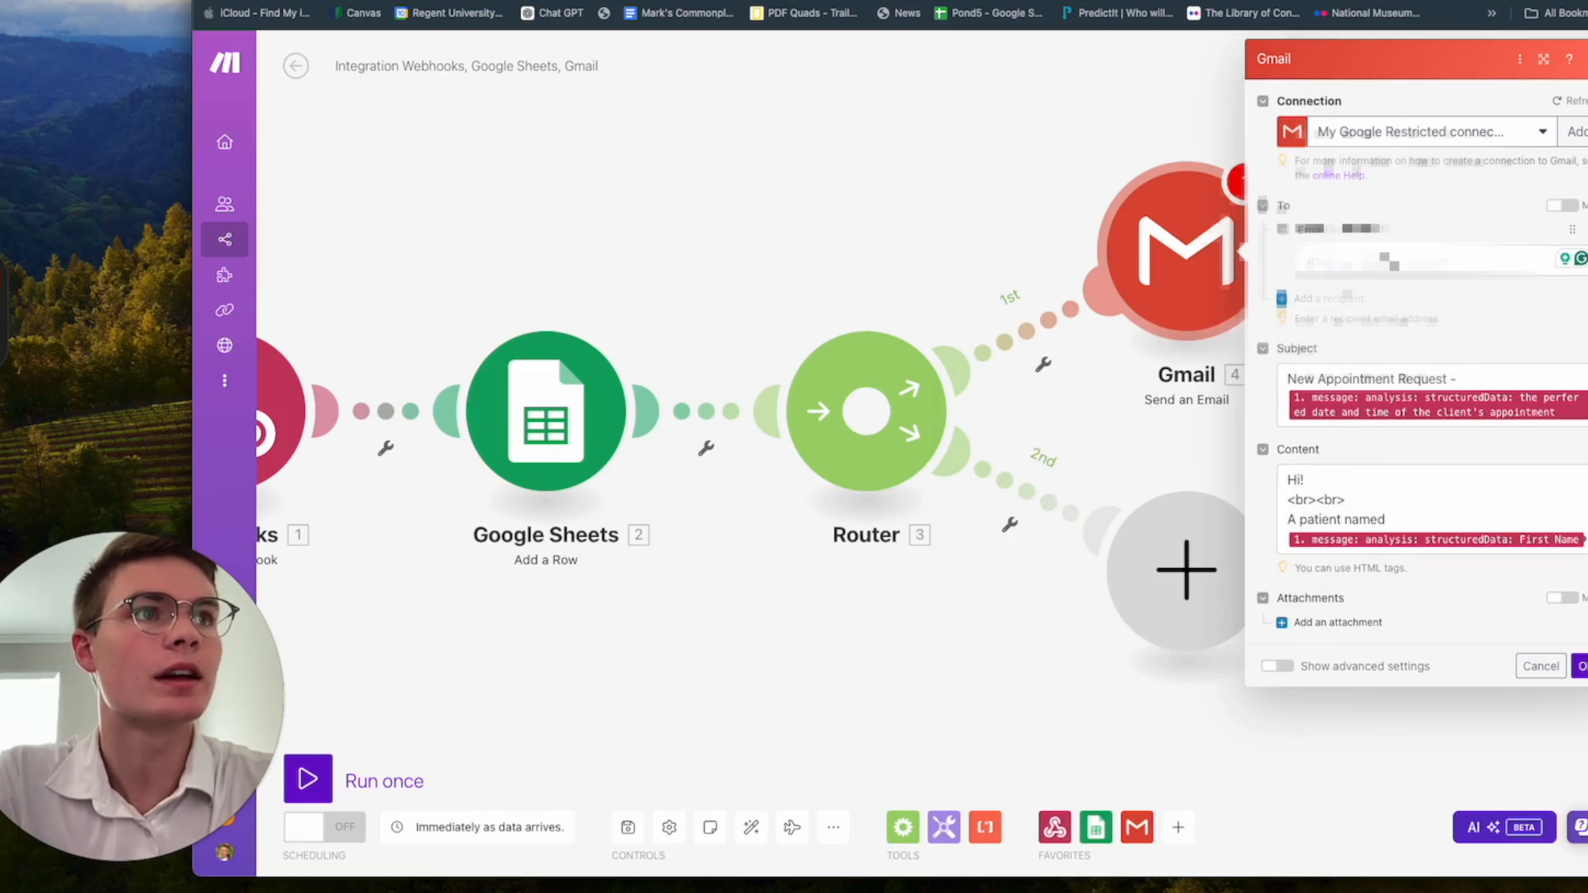
click(1586, 538)
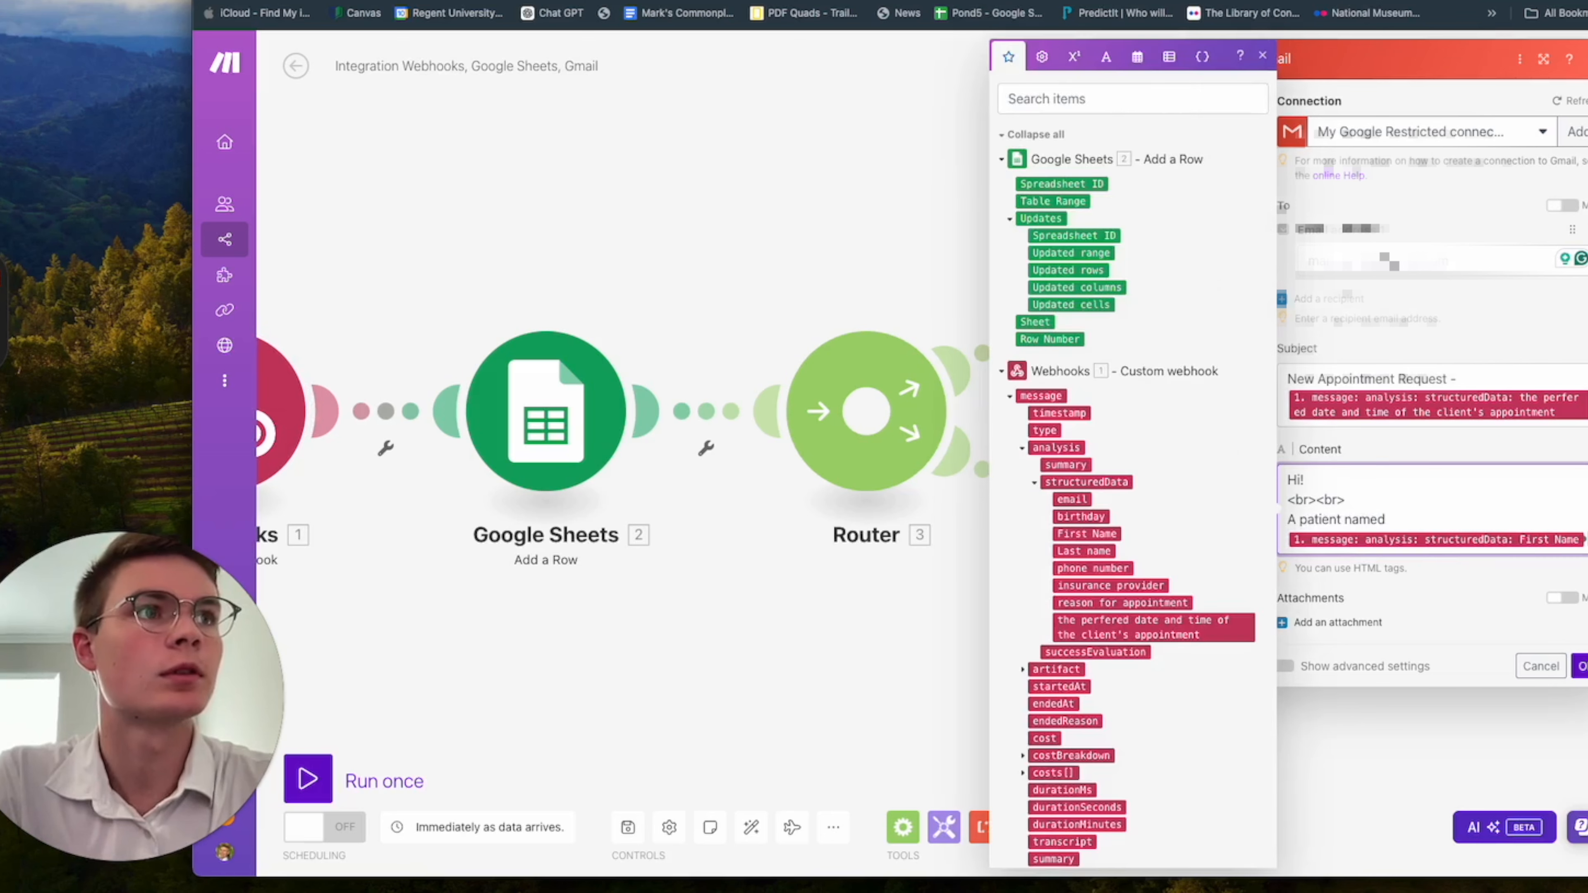
click(1092, 551)
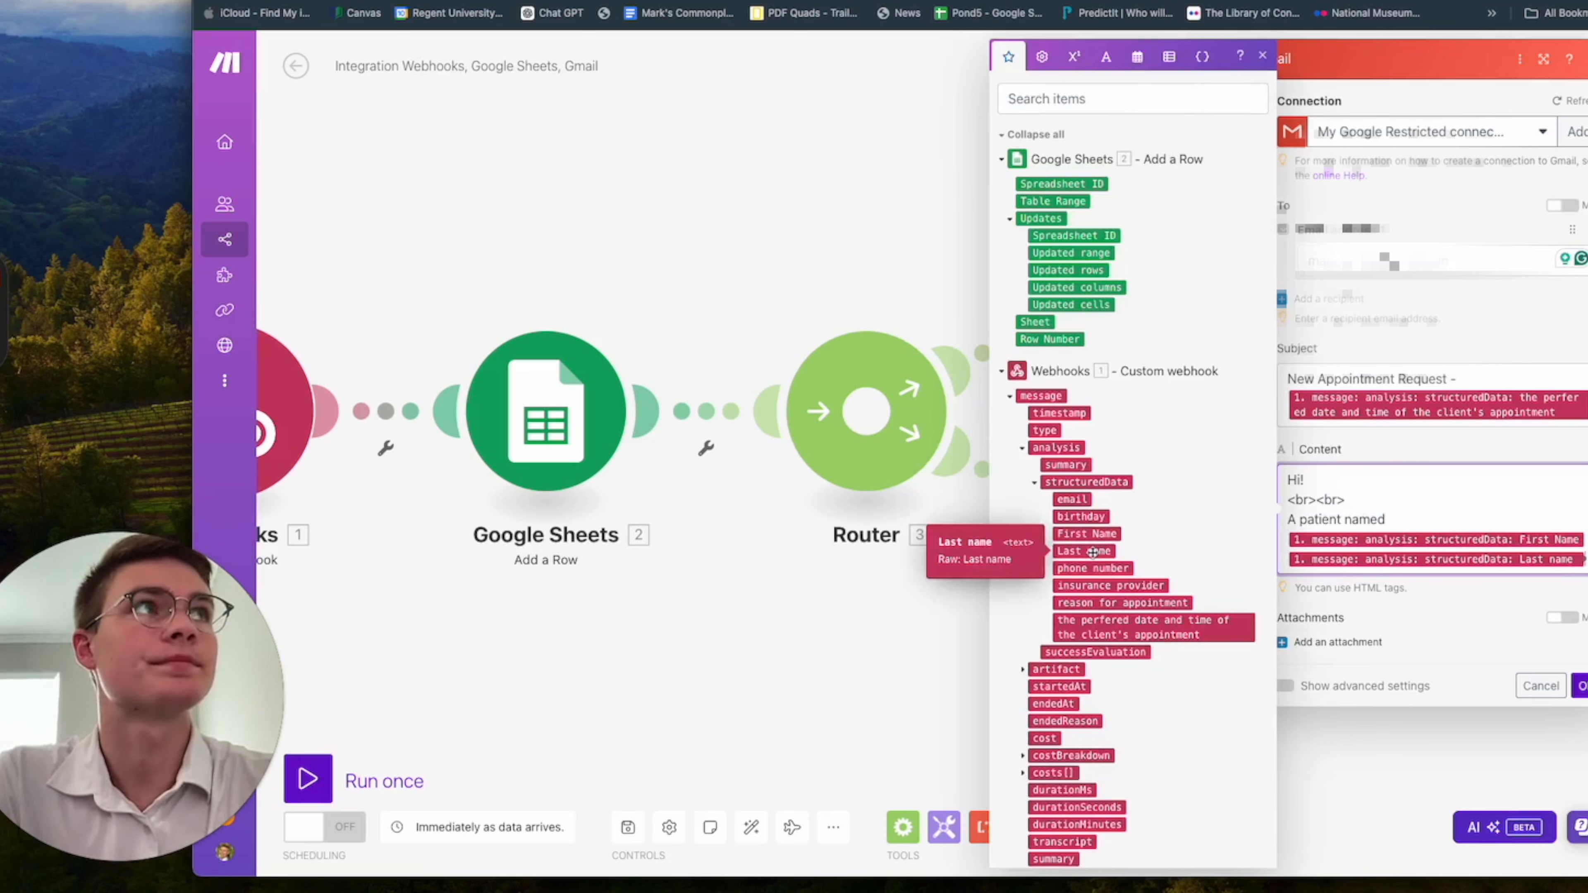
Continue the content with "has requested an appointment for", the preferred appointment date and time variable, and a <br><br> line.
text(has requested an appointment)
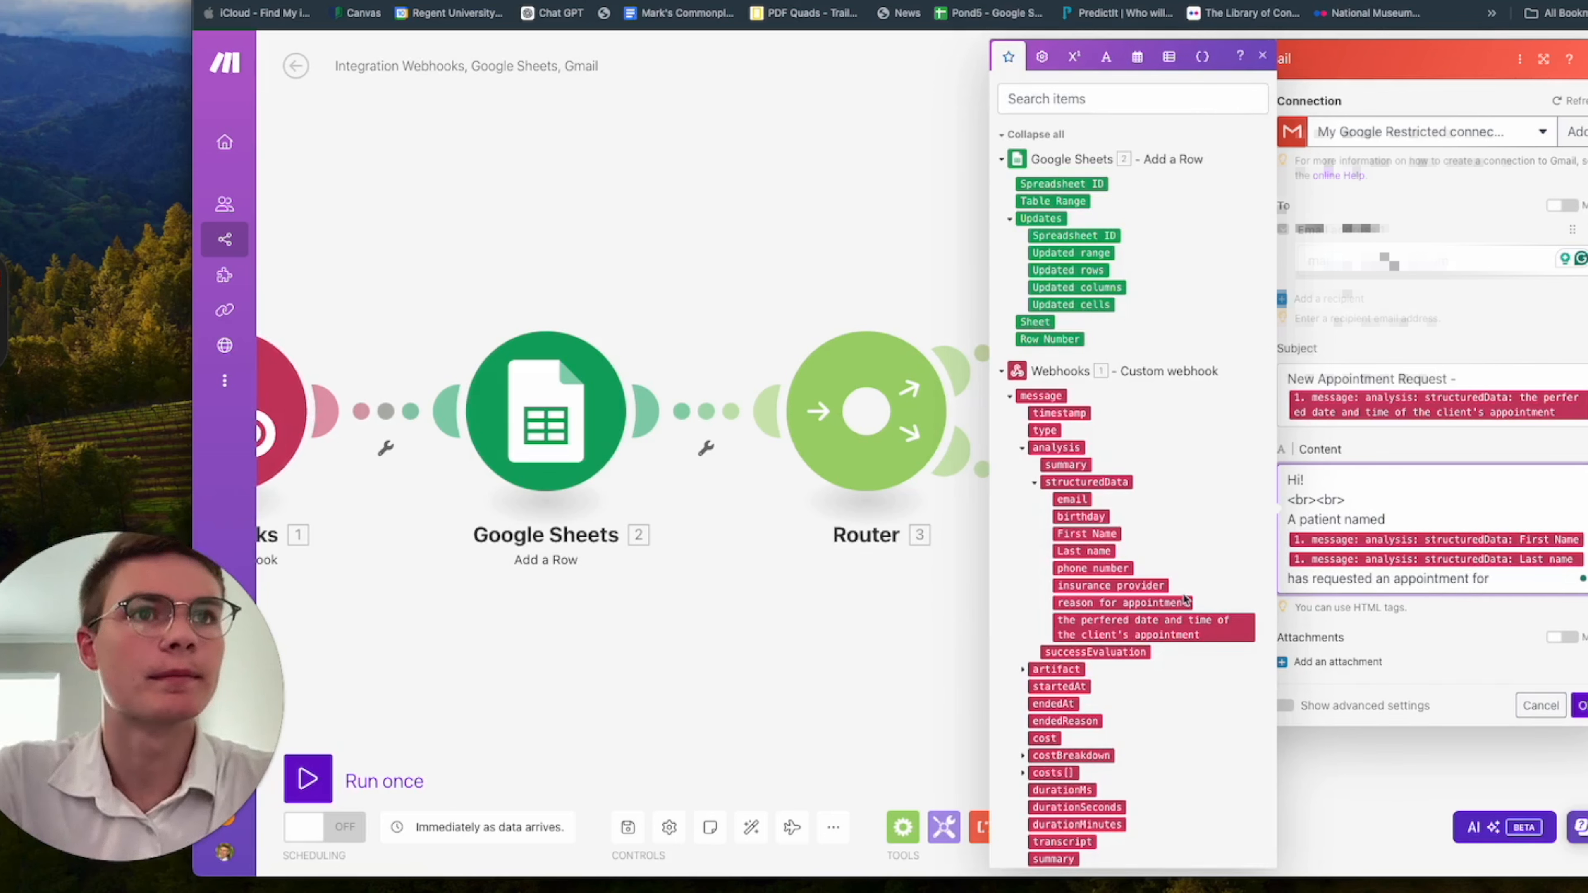
text(for)
click(1178, 630)
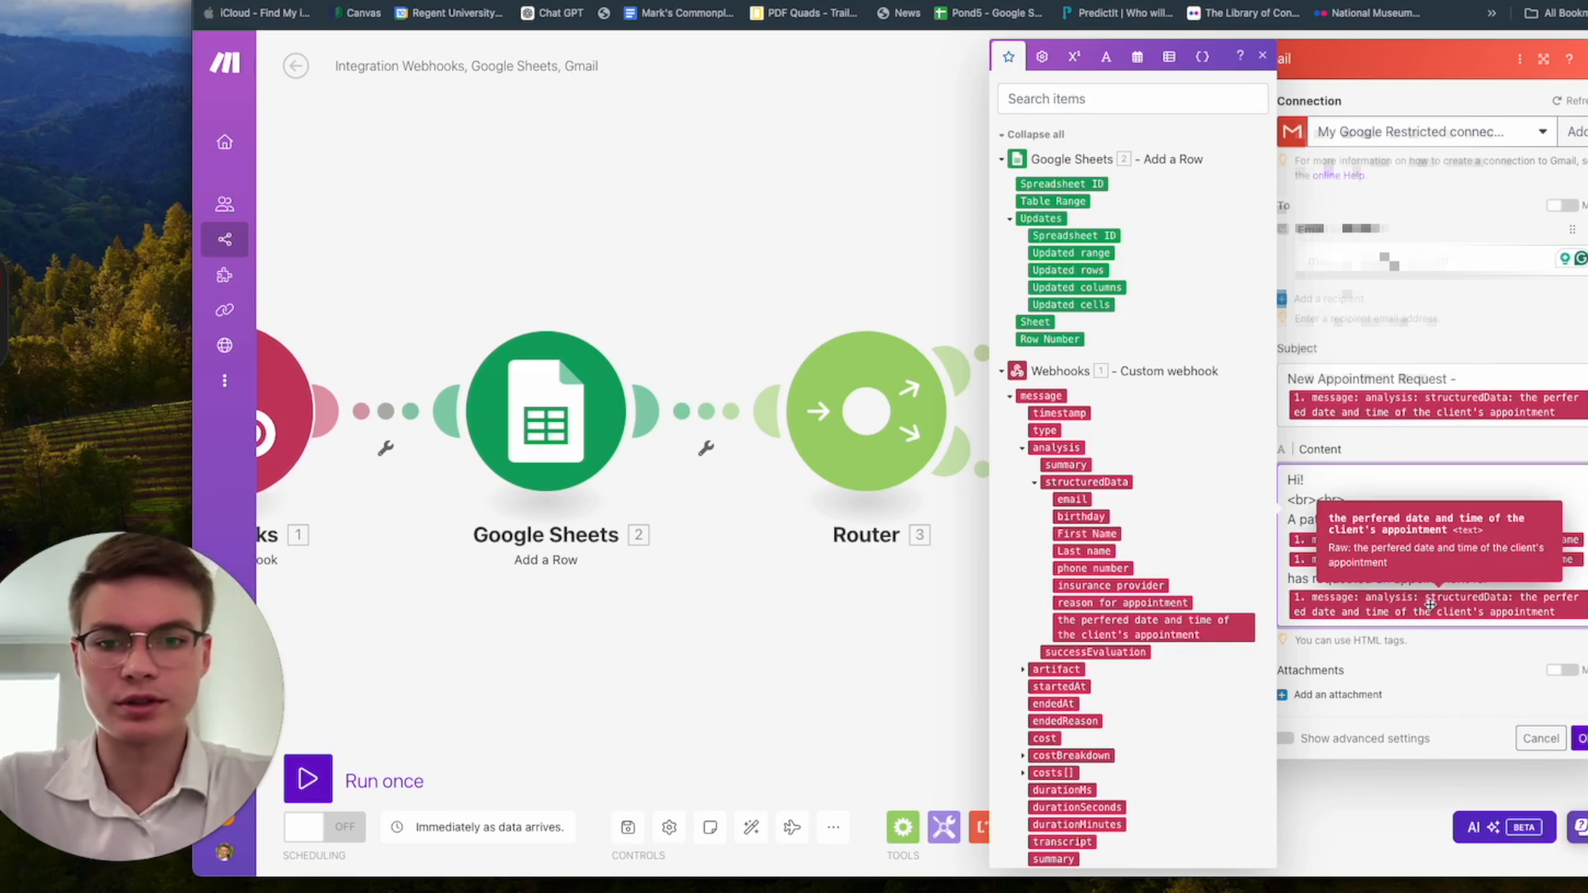
key(Return)
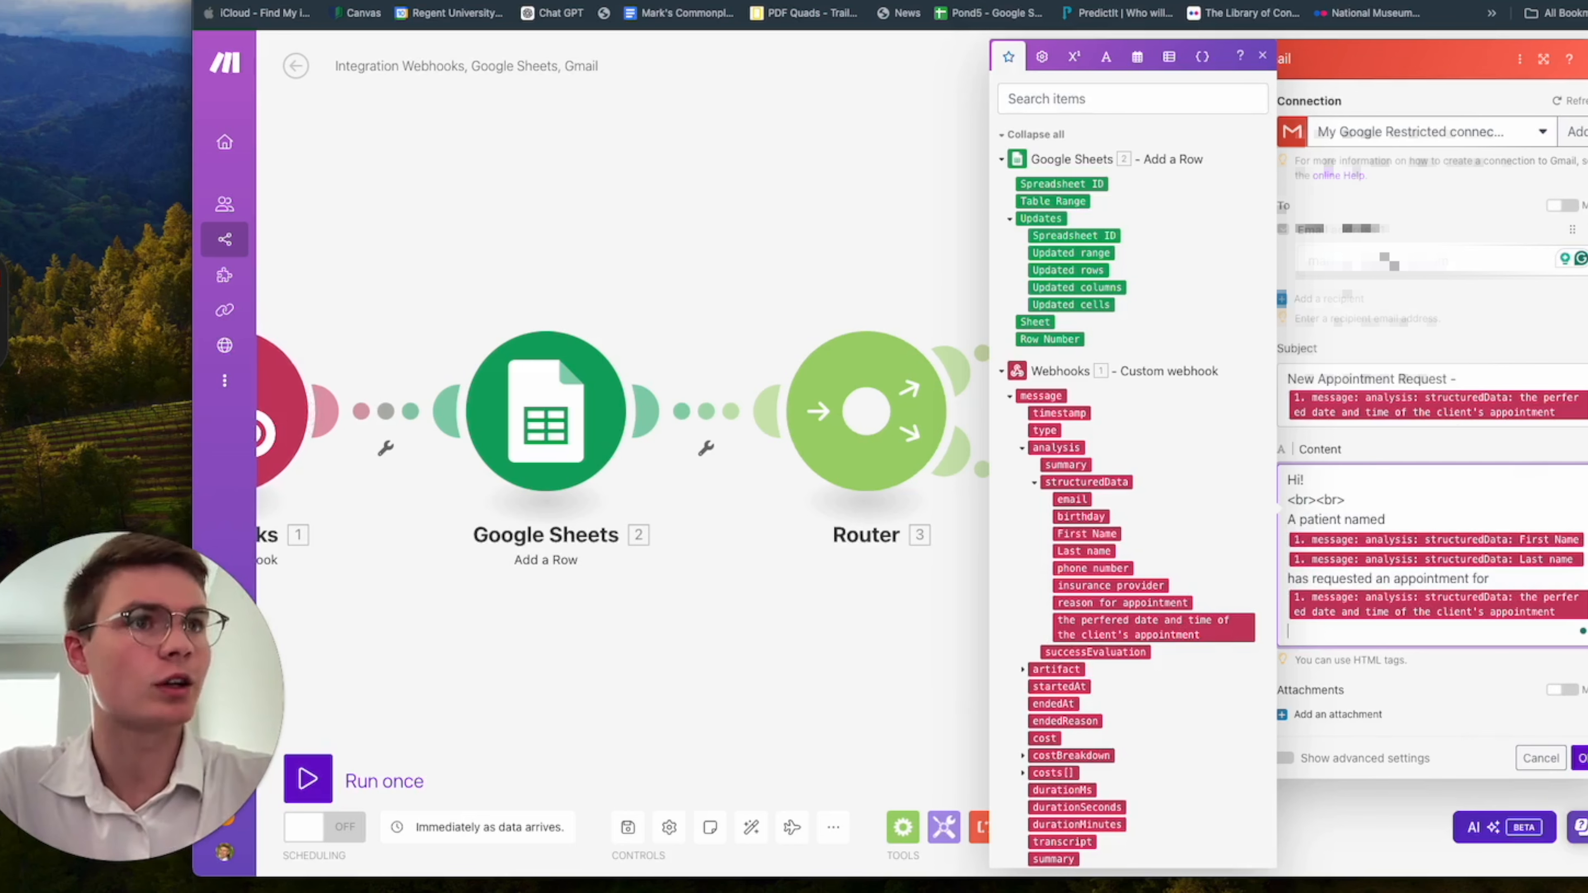
text(<br)
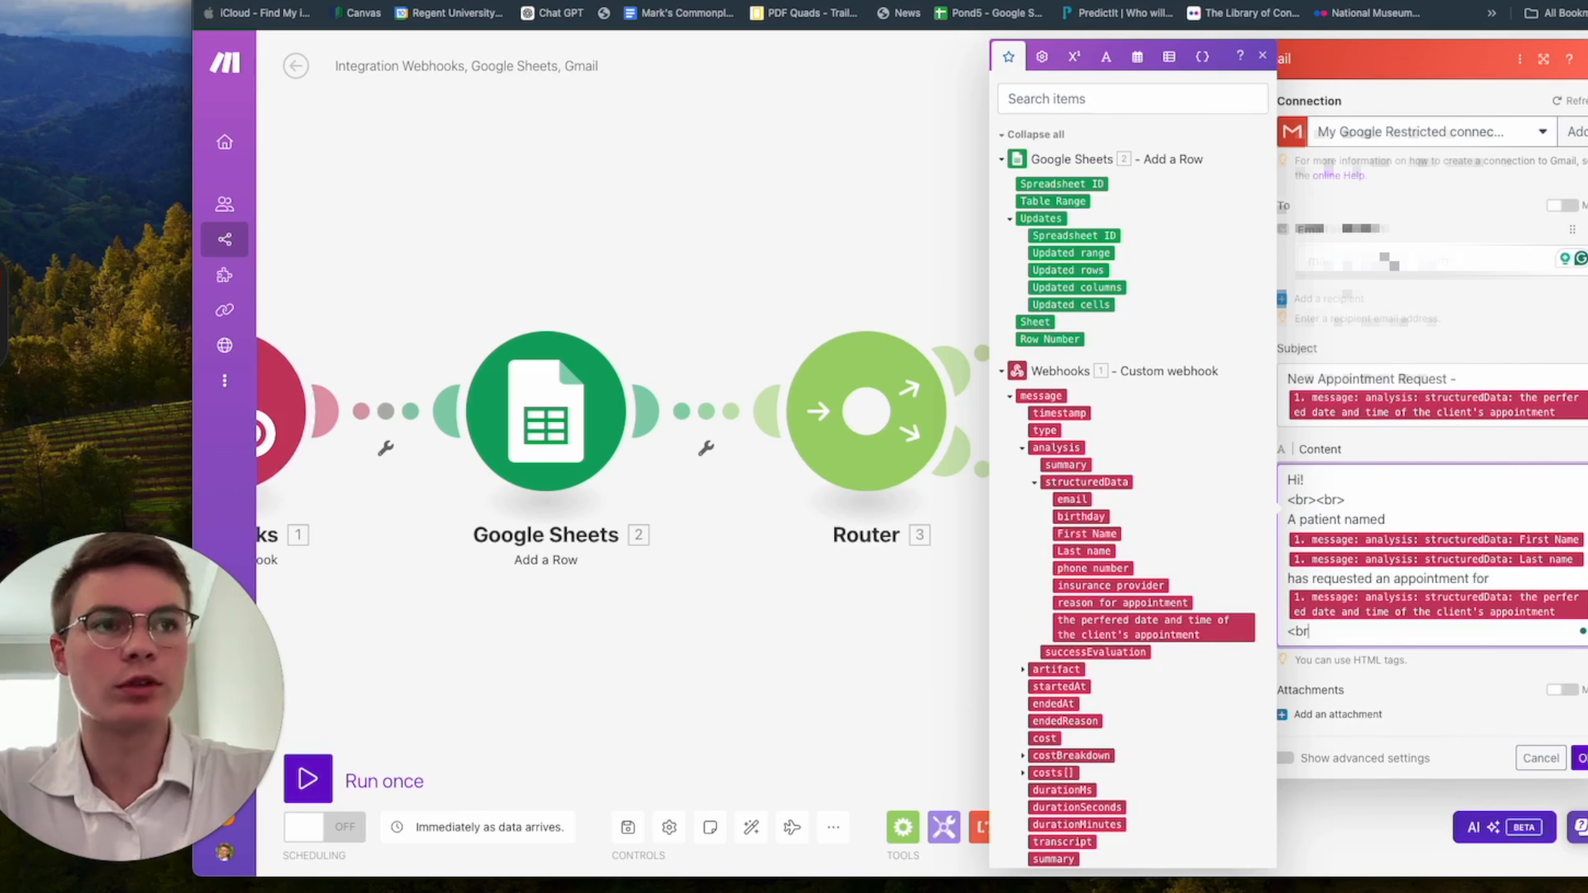
text(><br>)
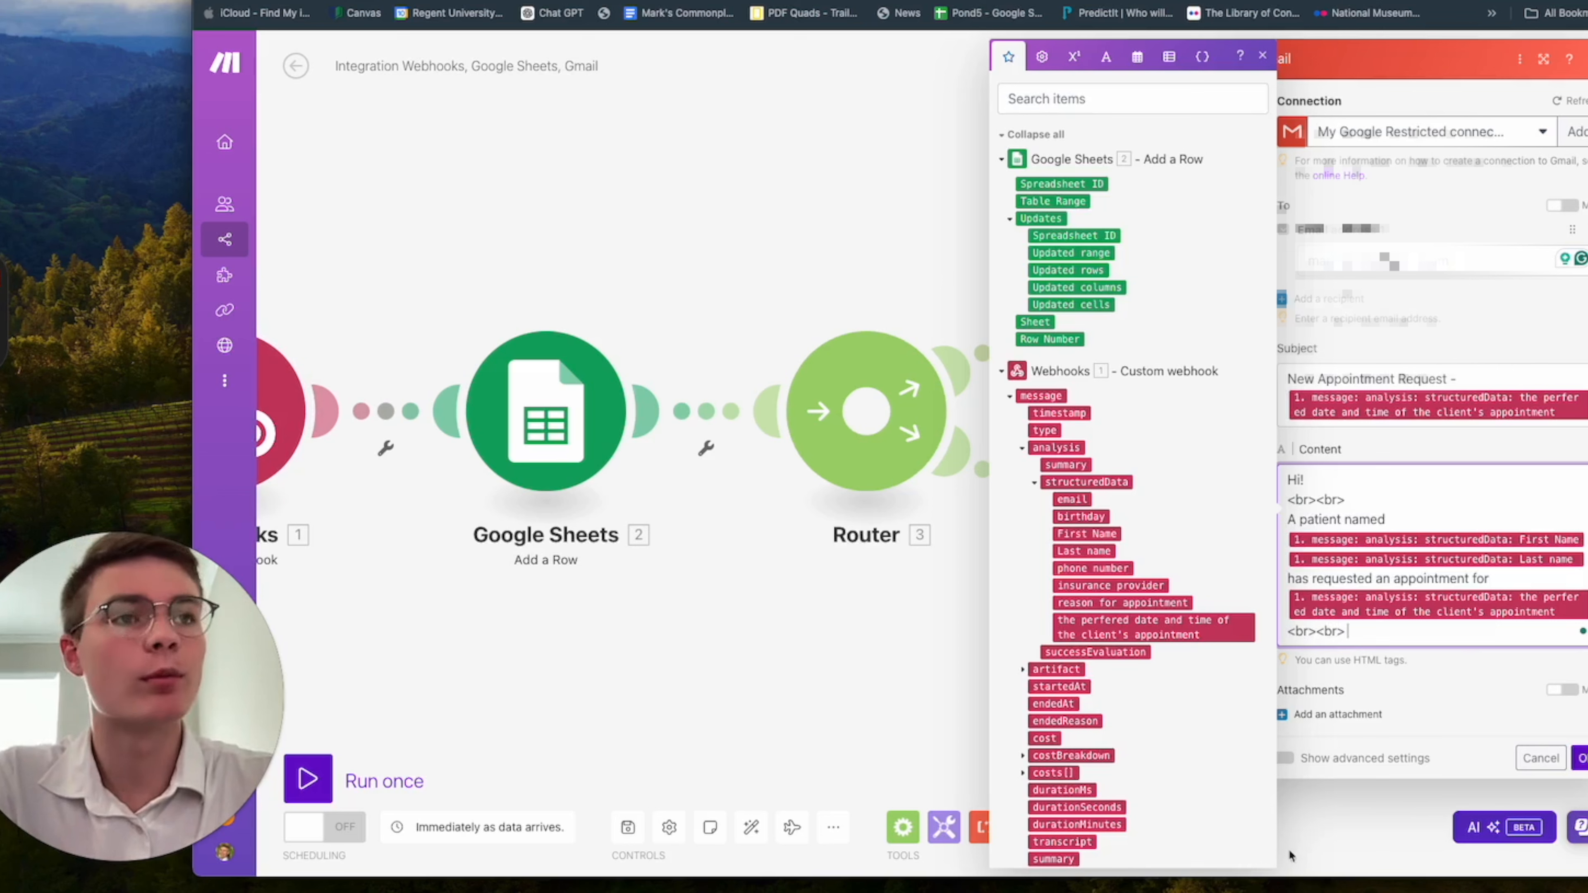
End the email content with "More information can be found here:" and confirm the first Gmail module's settings.
key(Return)
text(for m)
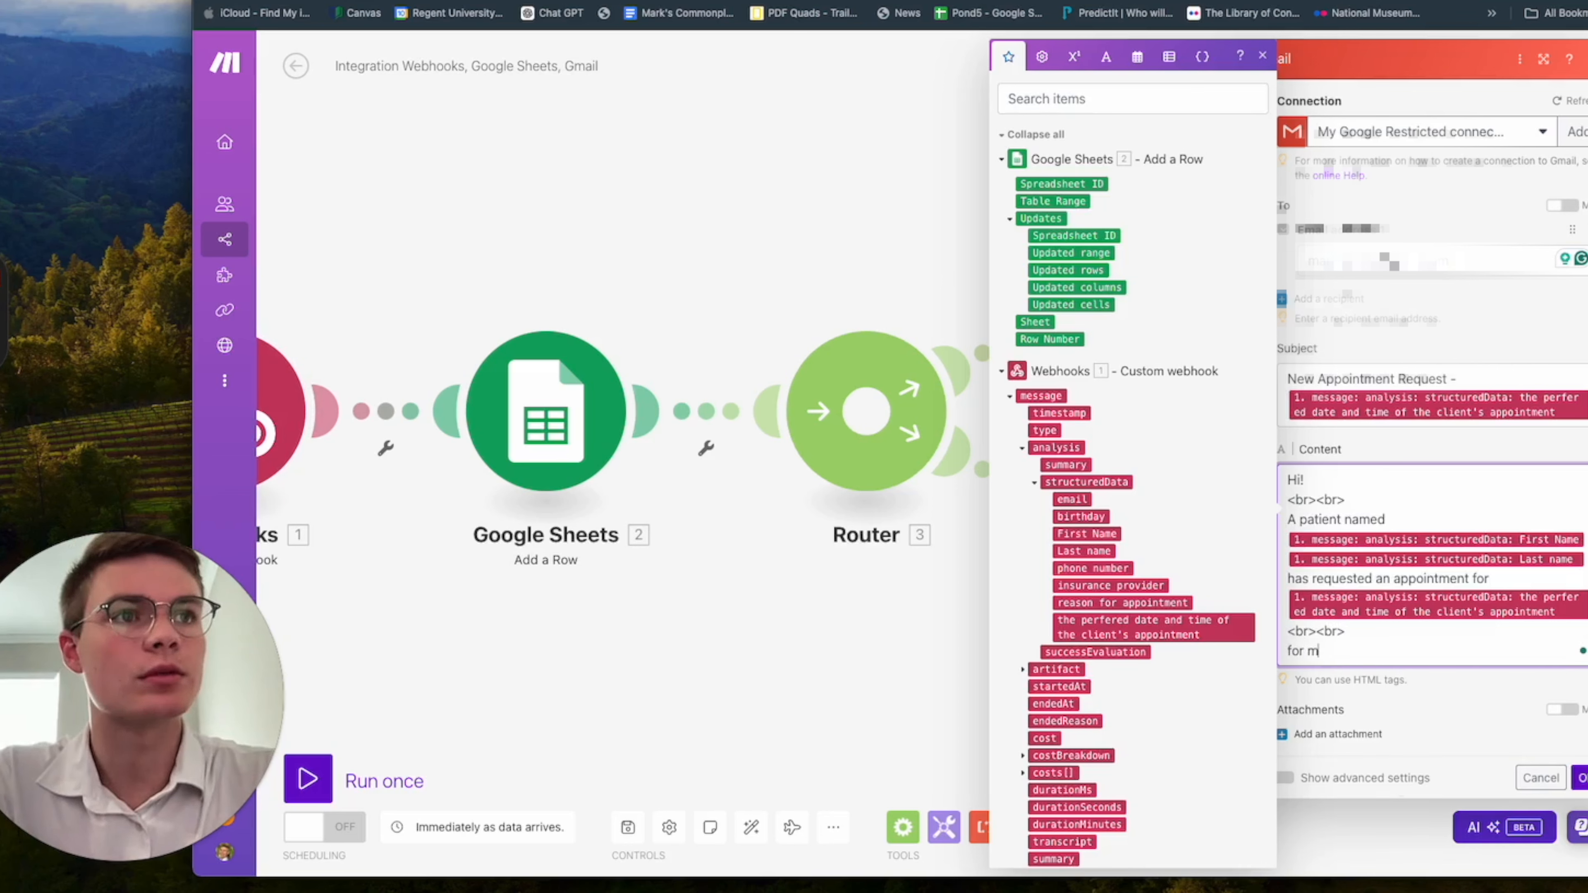
text(ore inf)
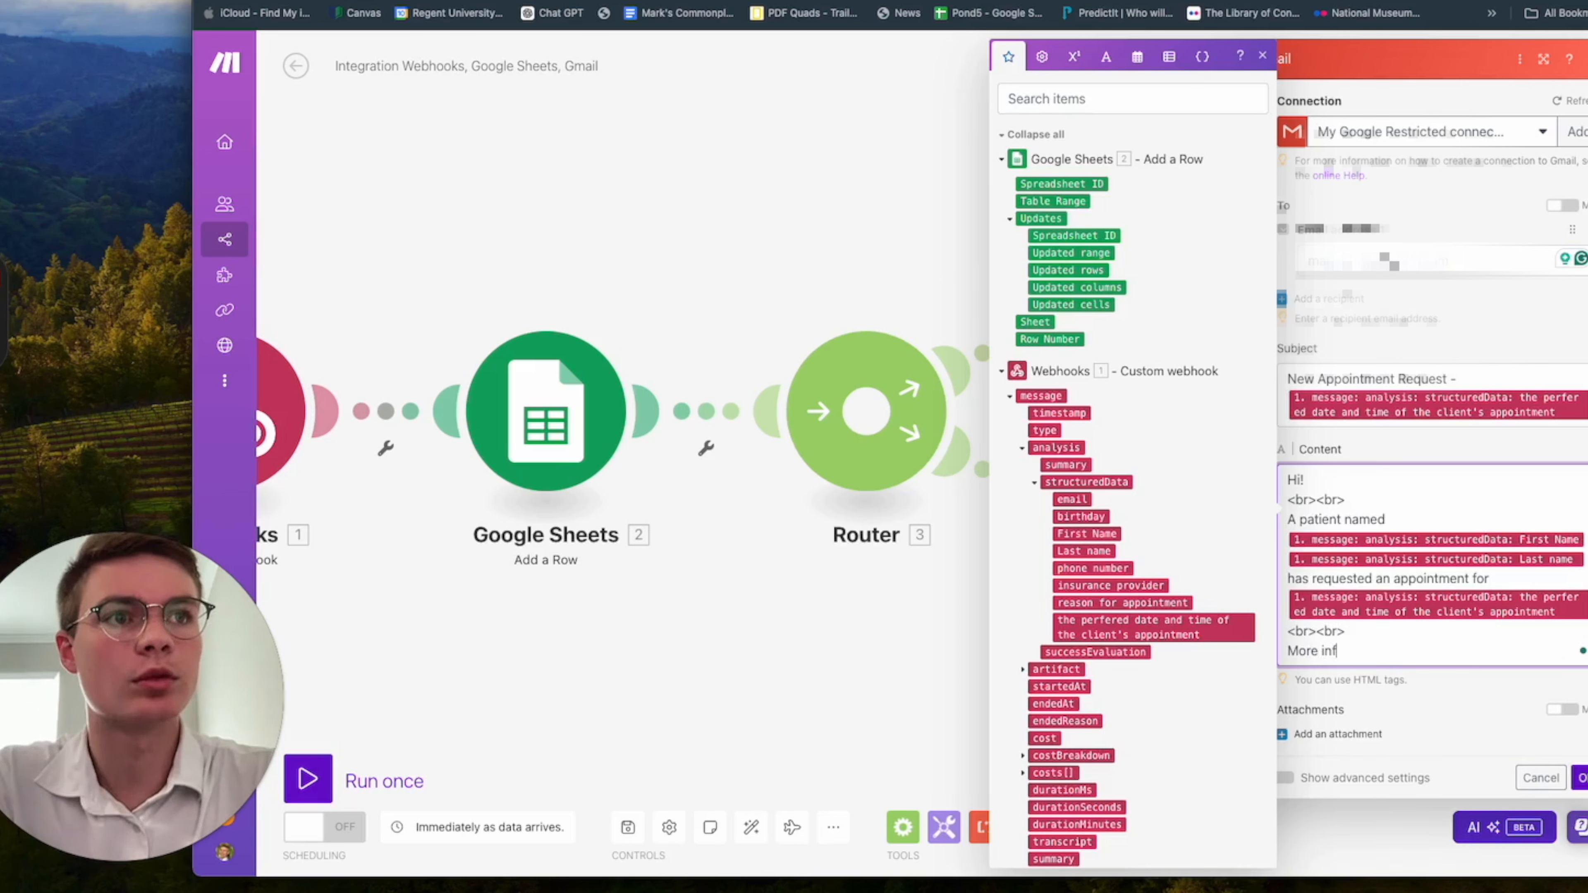
text(ormation can be found here:)
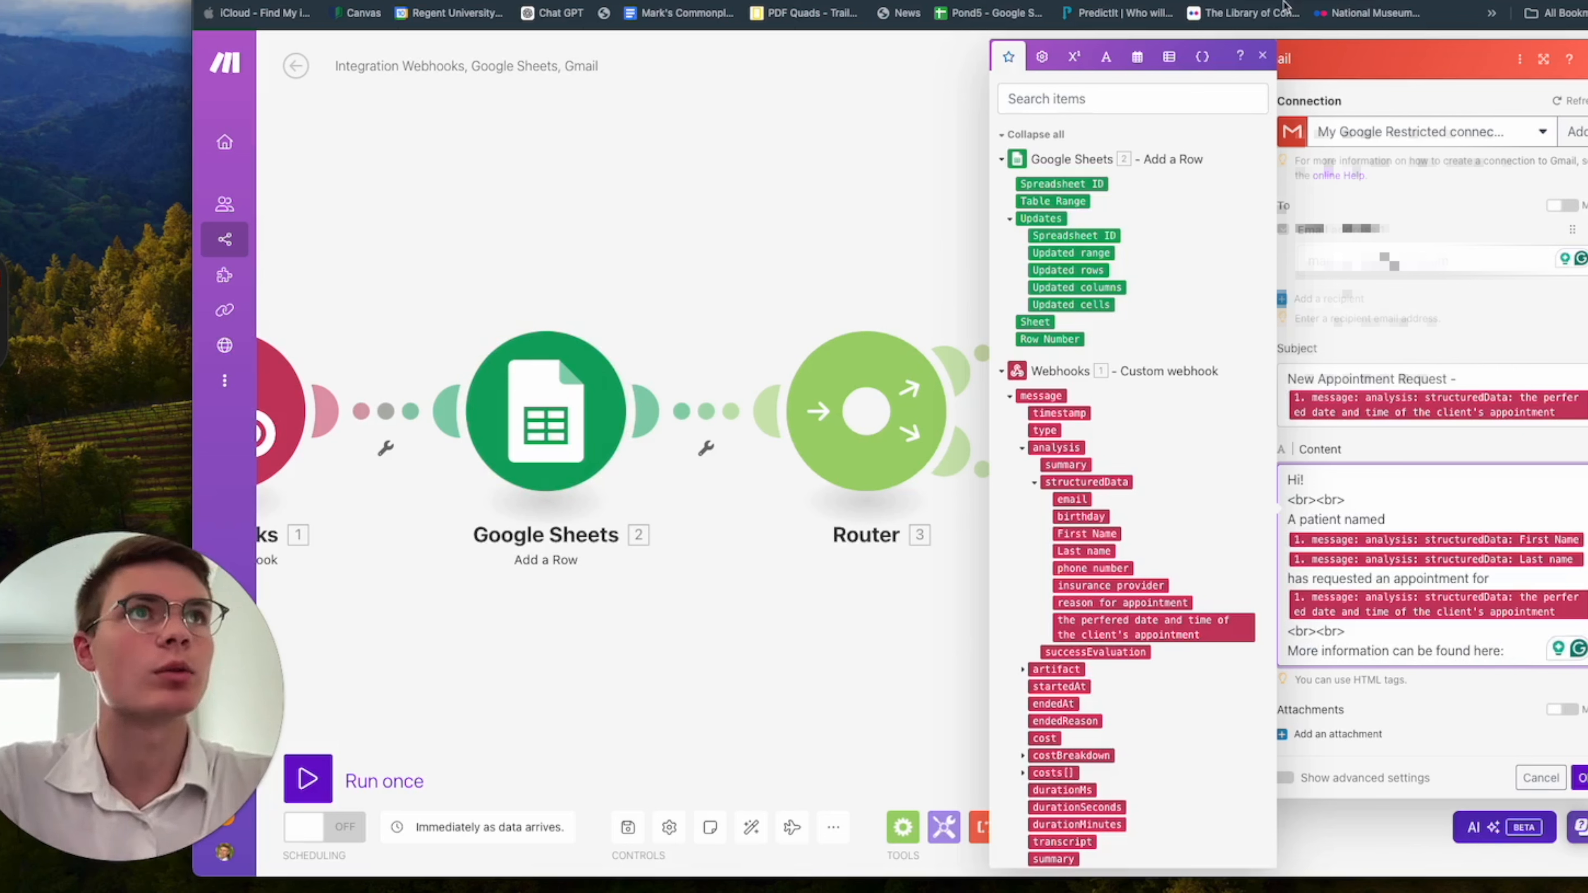
click(1262, 55)
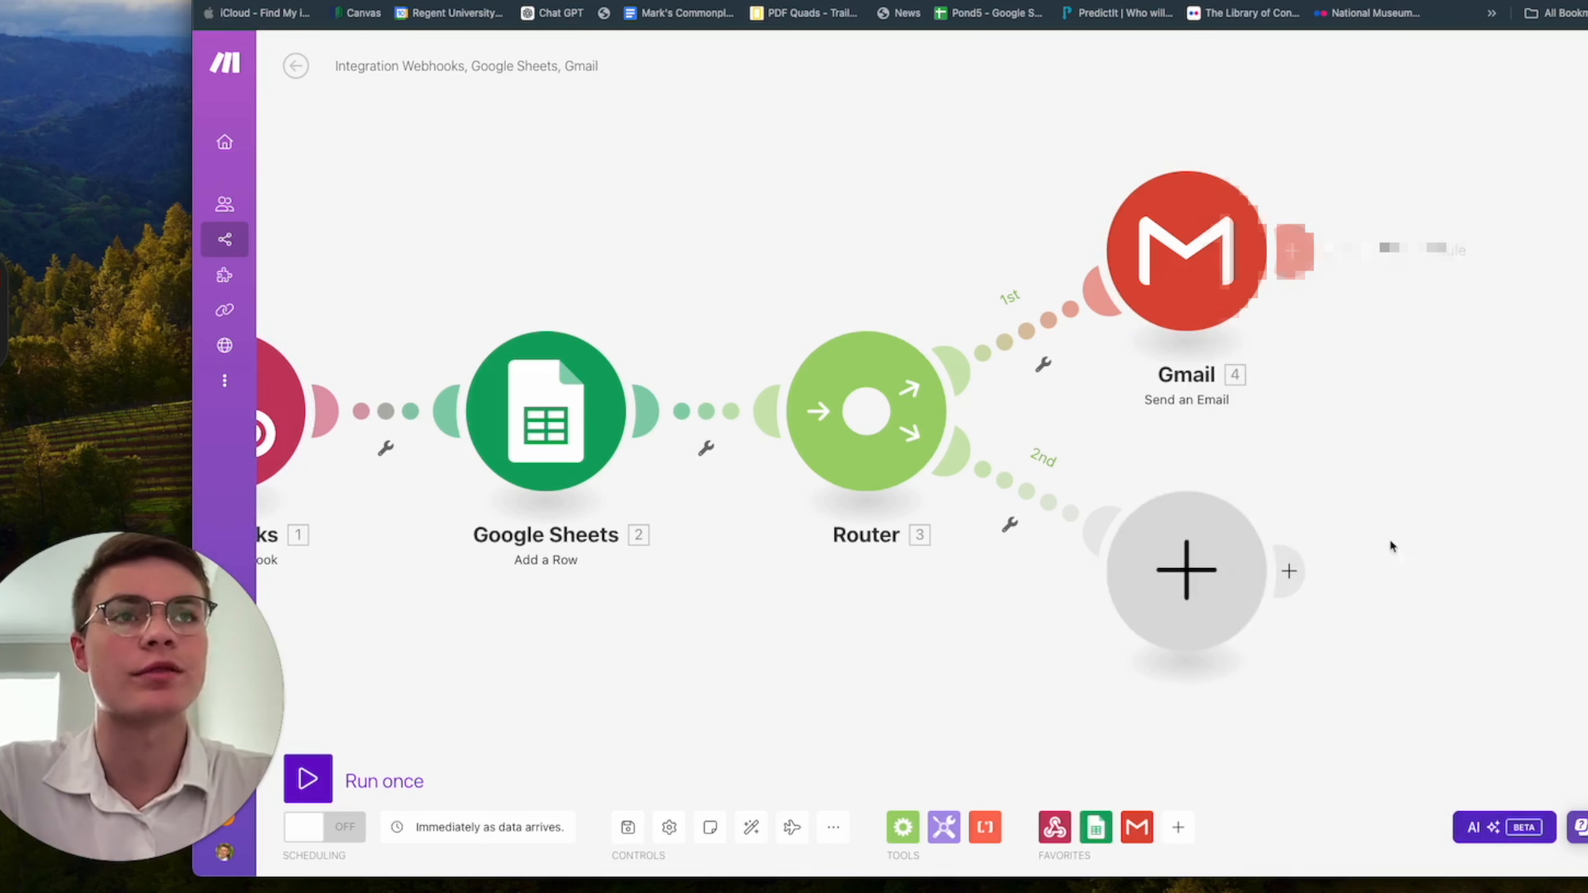
Add a Gmail Send an Email module on the router's second branch.
click(1213, 600)
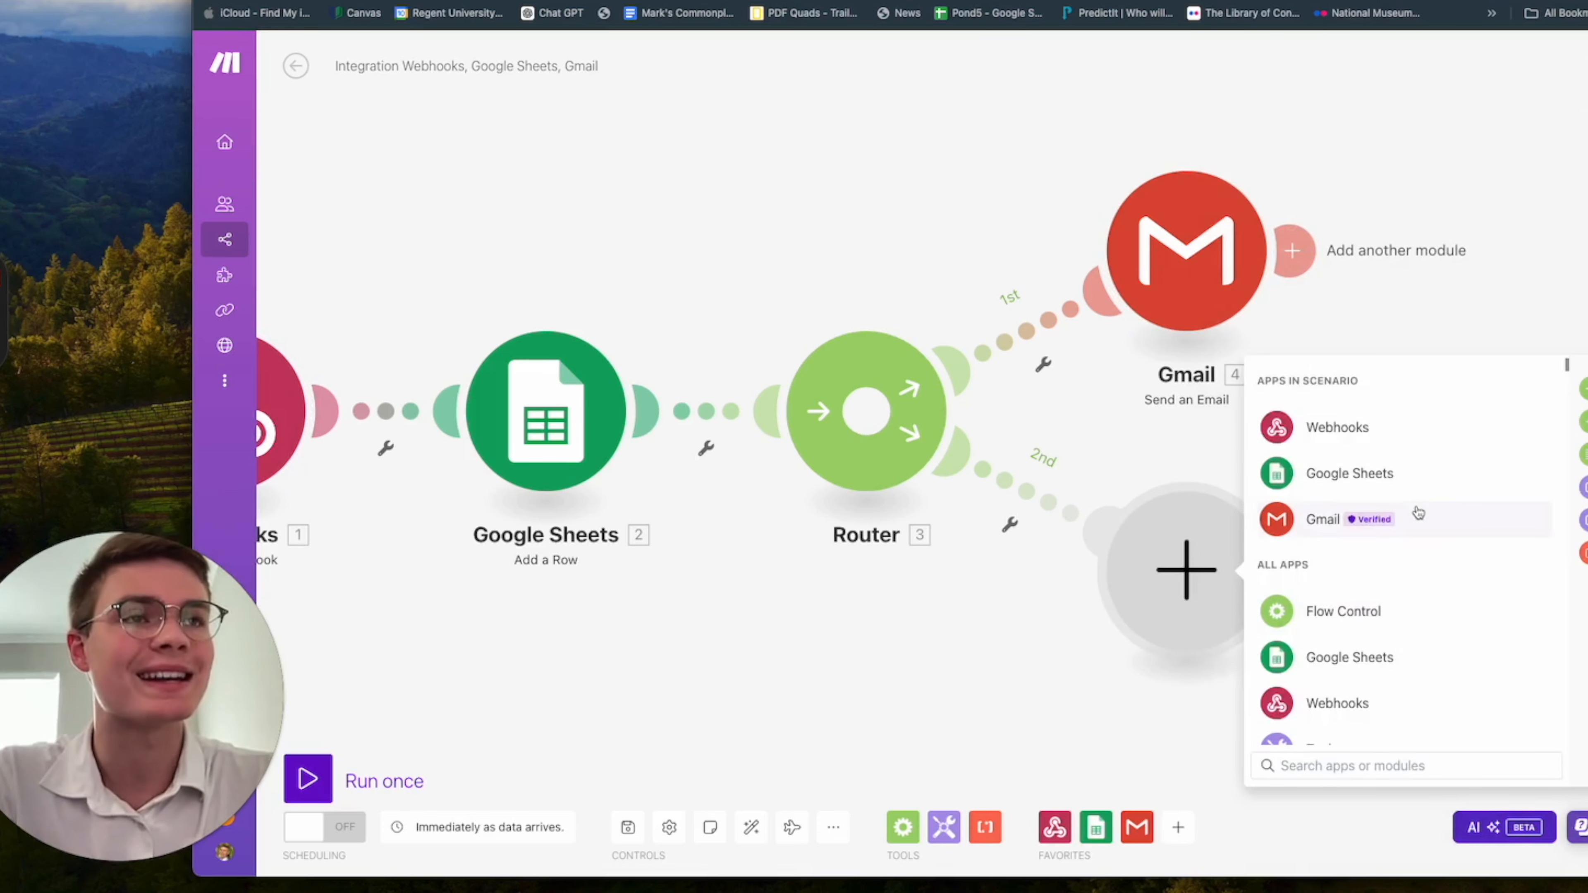
click(1414, 515)
scroll(1479, 563, down, 3)
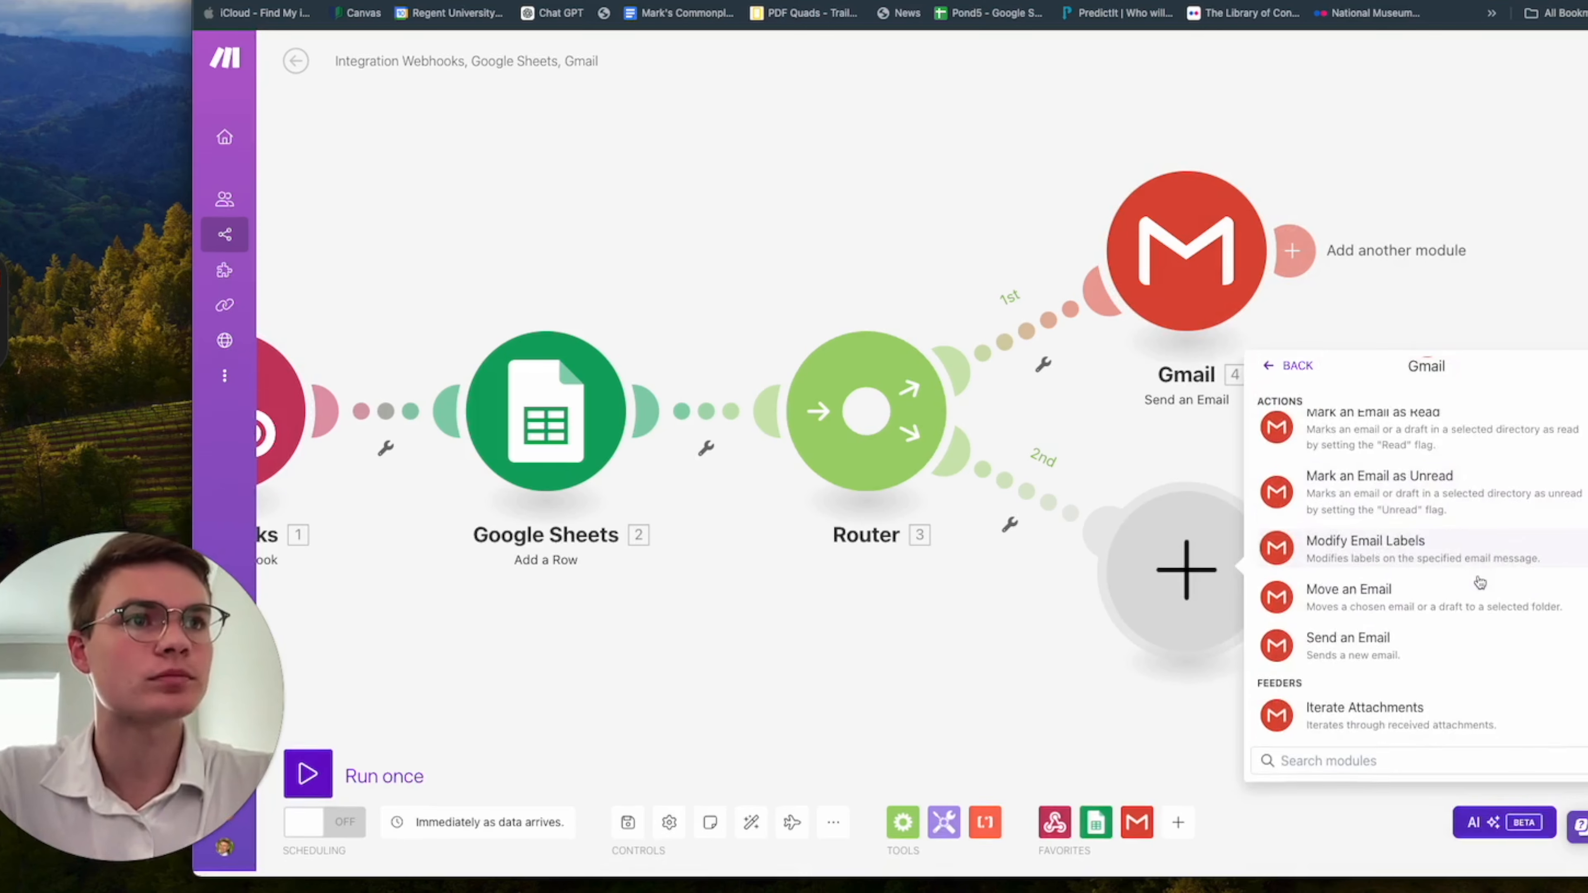
click(1435, 649)
click(1455, 638)
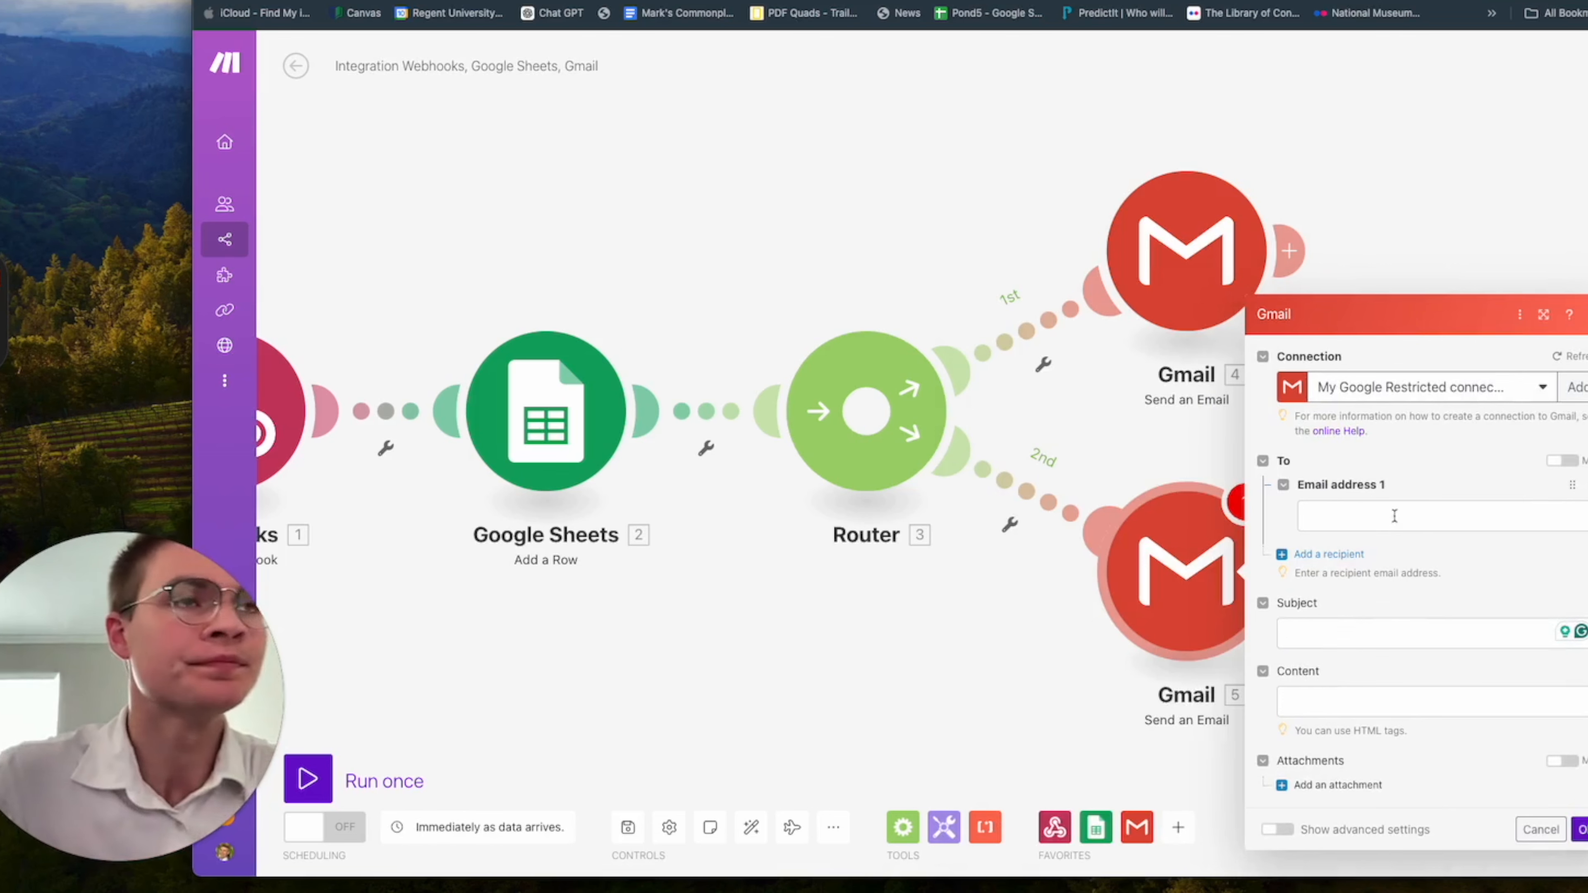
Set the second Gmail module's recipient to the structuredData email variable from the webhook.
click(1364, 519)
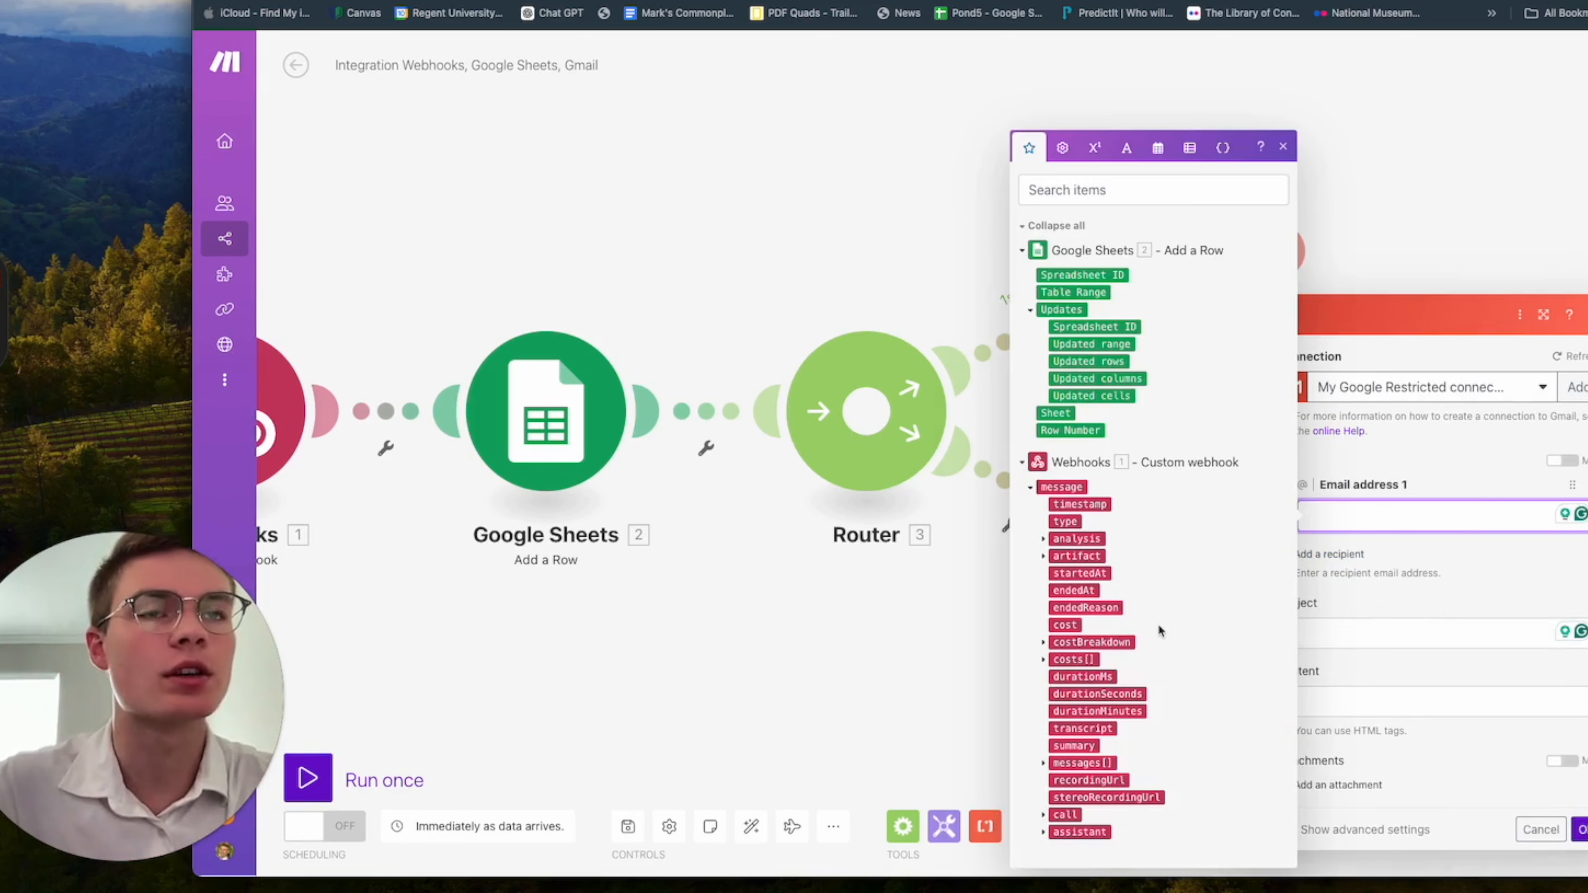
click(1043, 539)
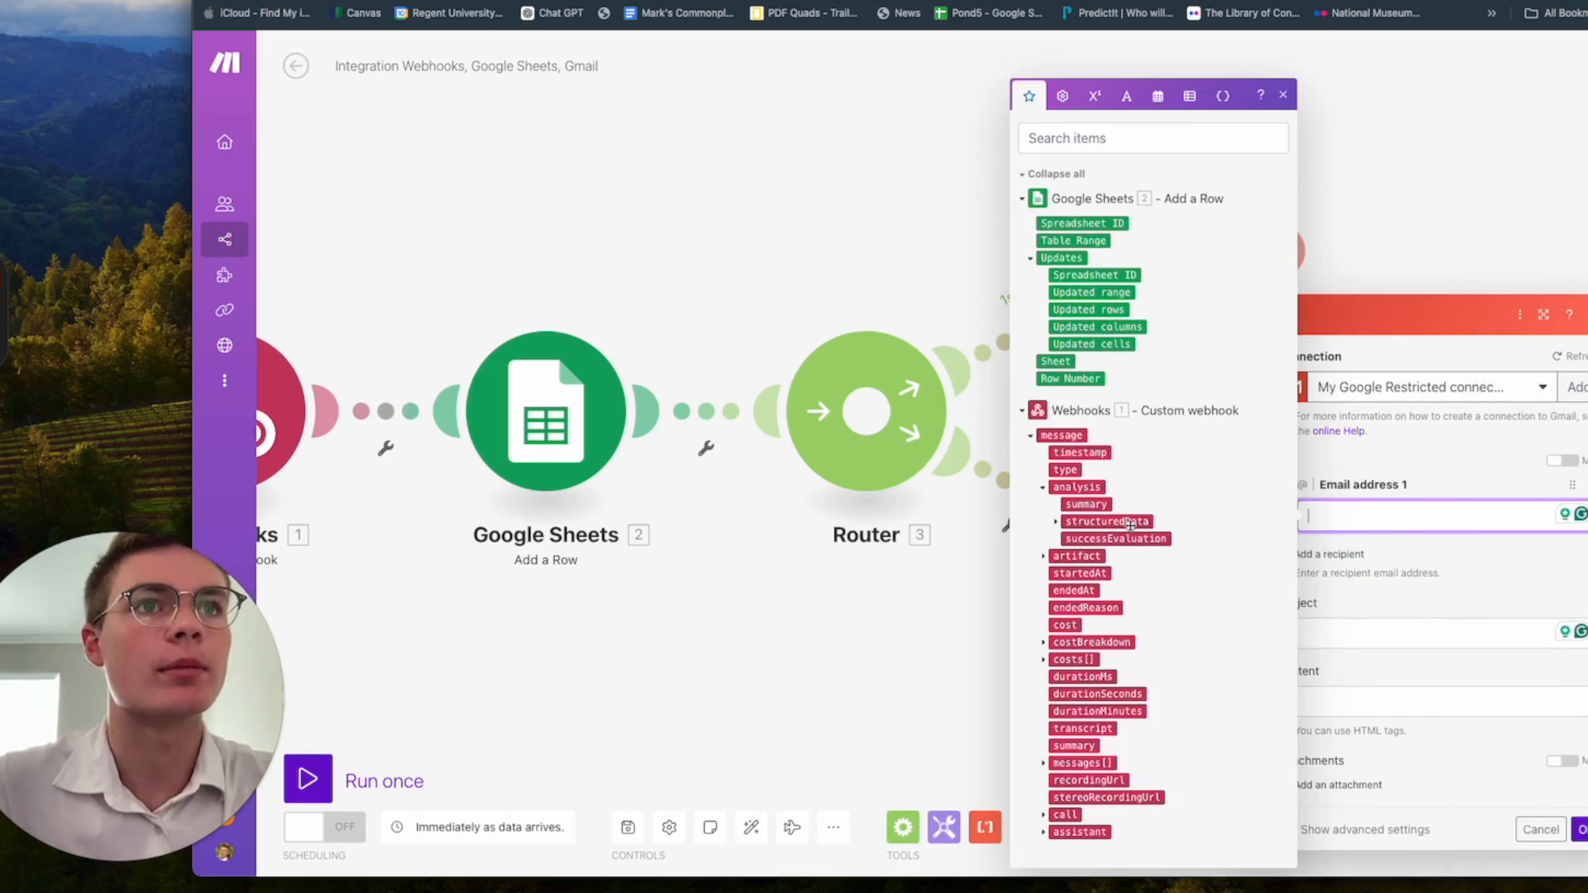
click(1056, 527)
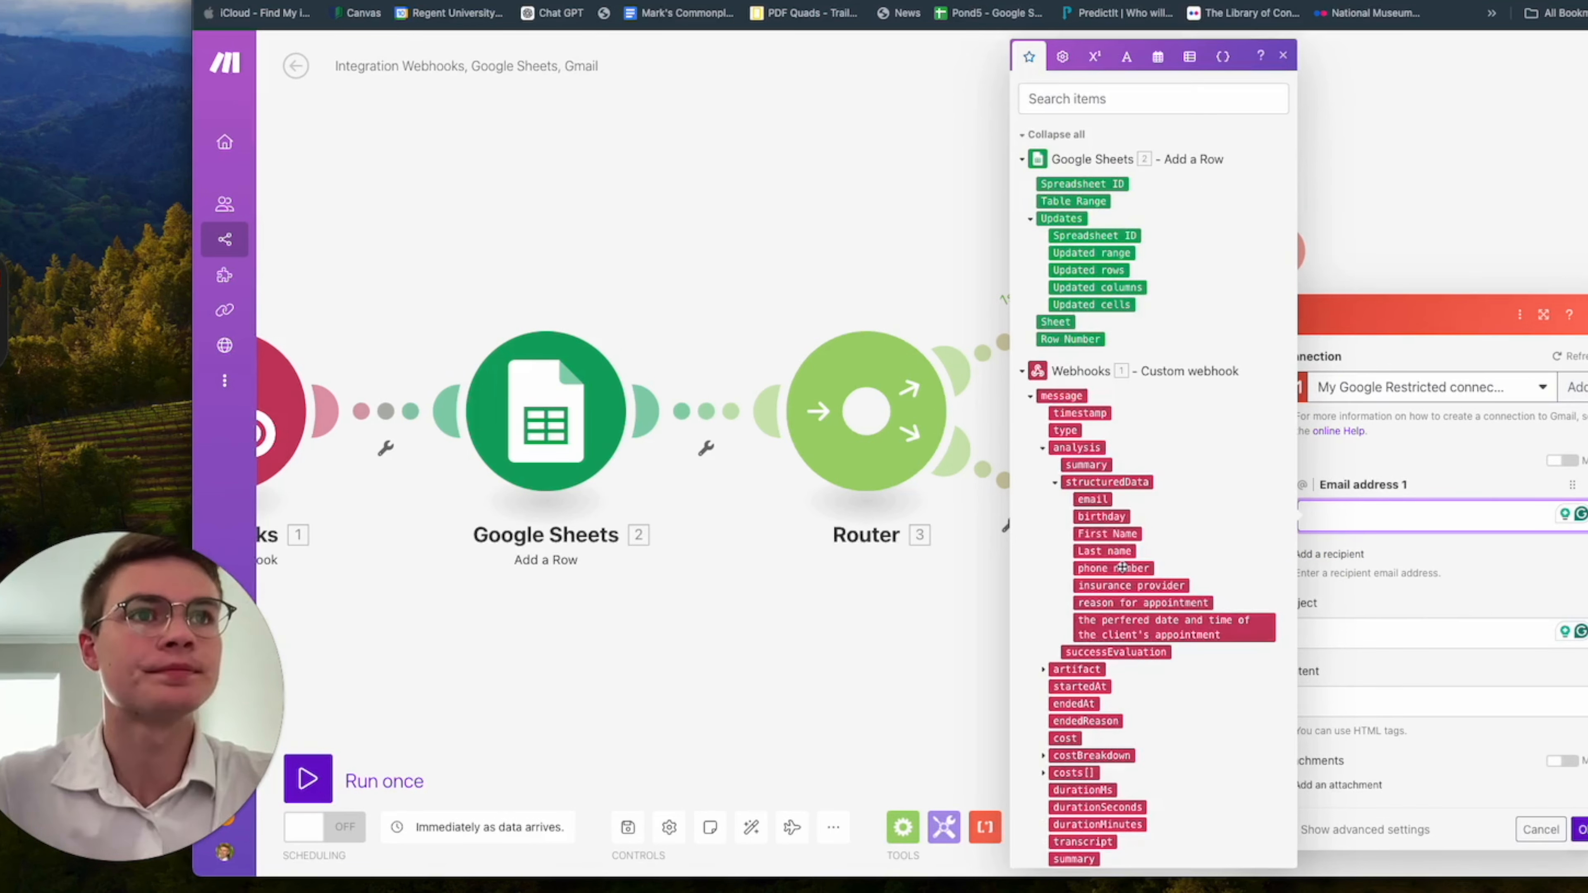
click(1092, 500)
click(1447, 537)
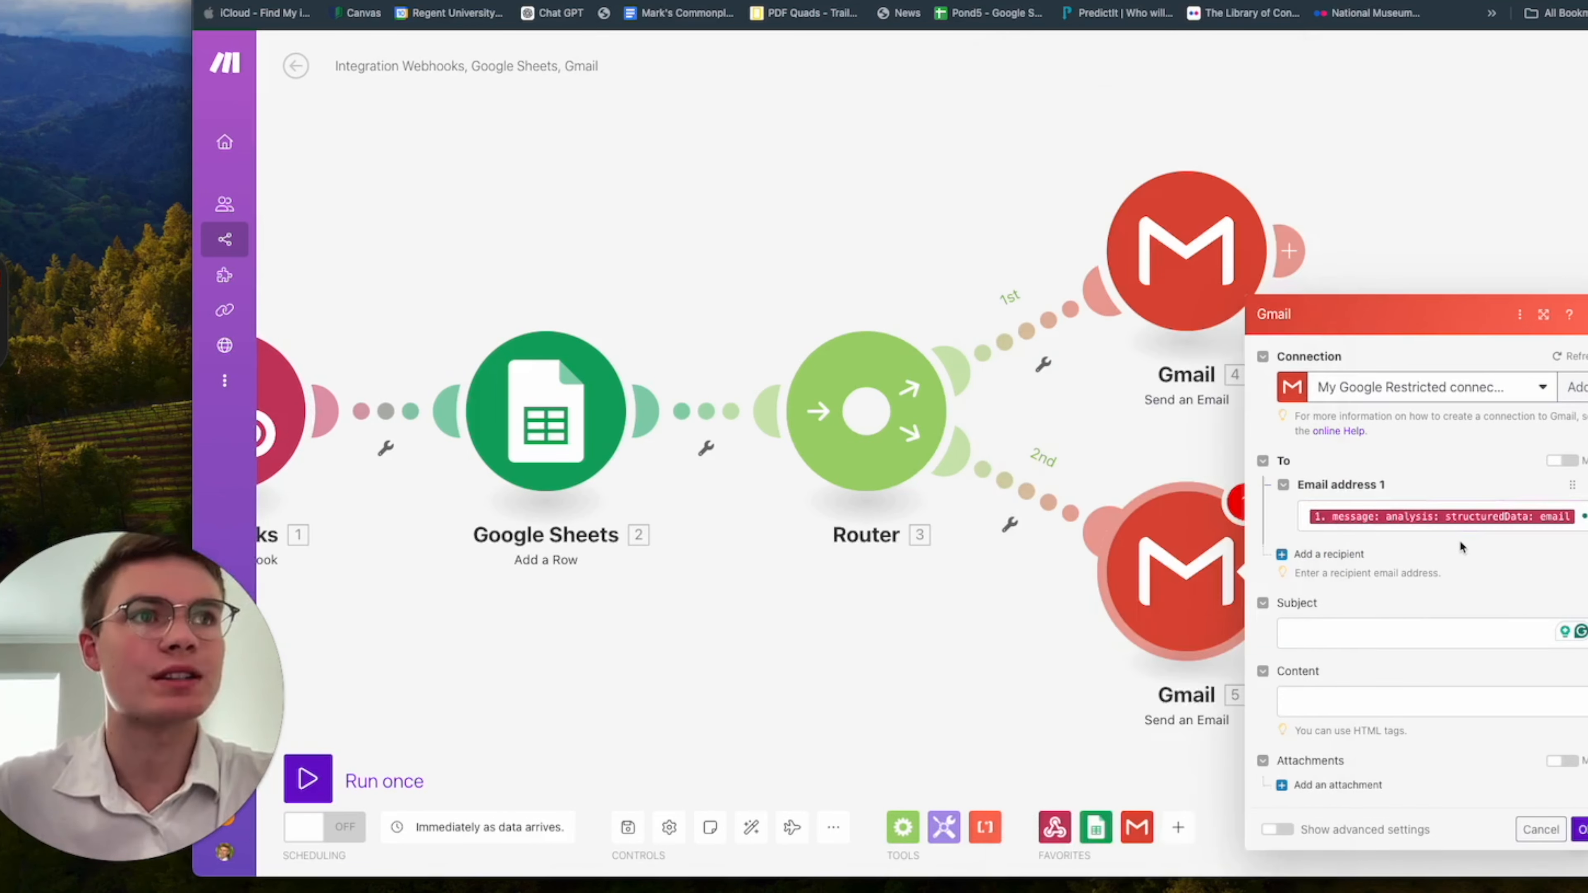
Set the email subject to "Appointment Request Pending -" followed by the client's preferred appointment date and time variable.
click(1441, 637)
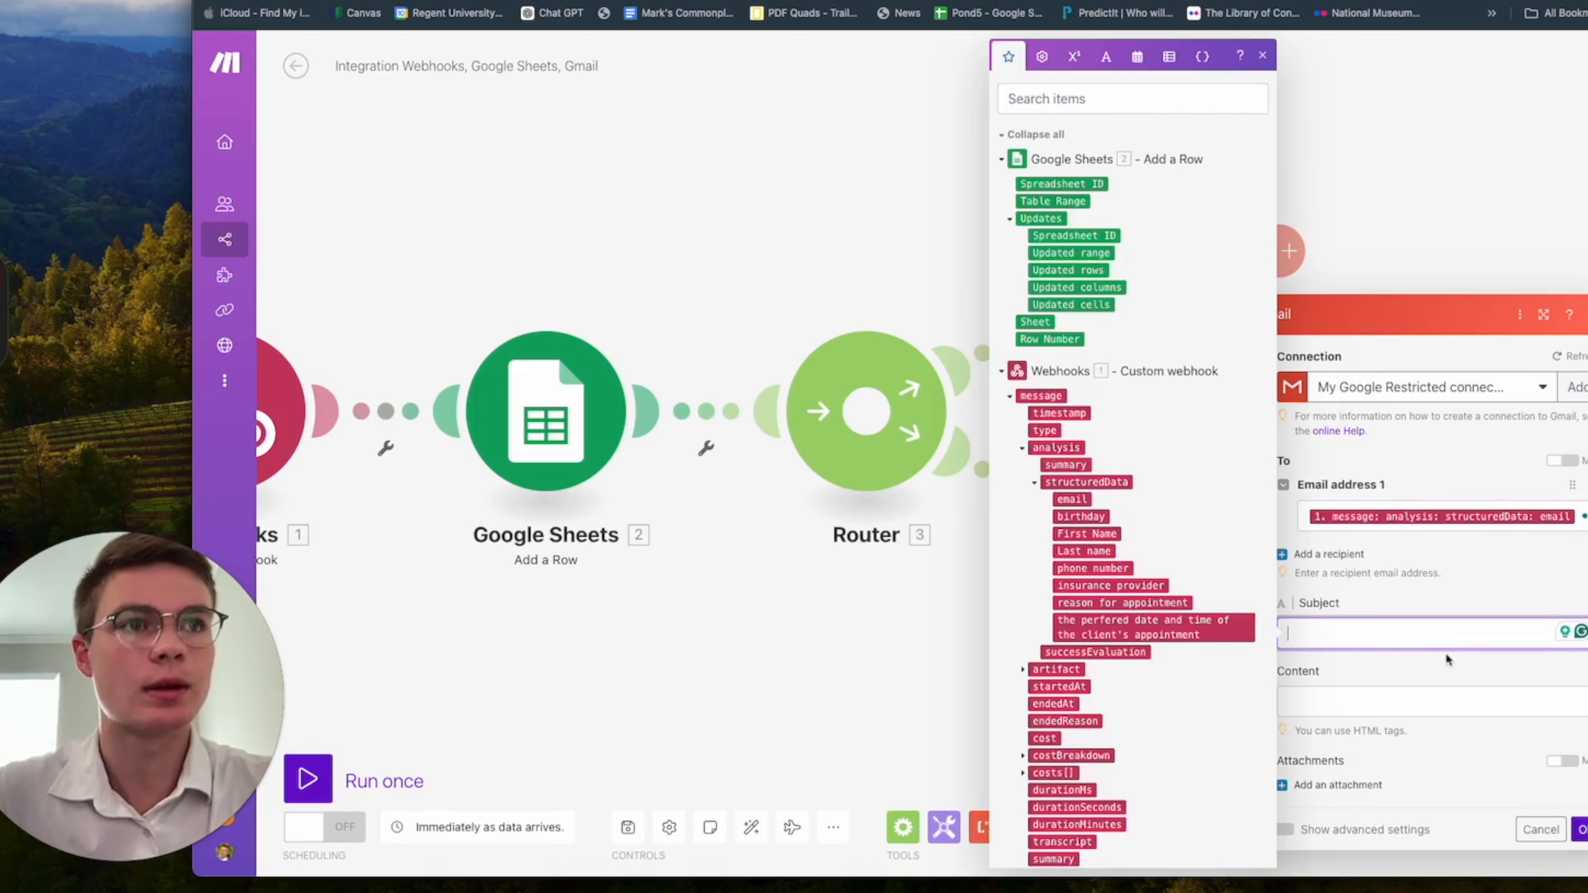
key(super+Tab)
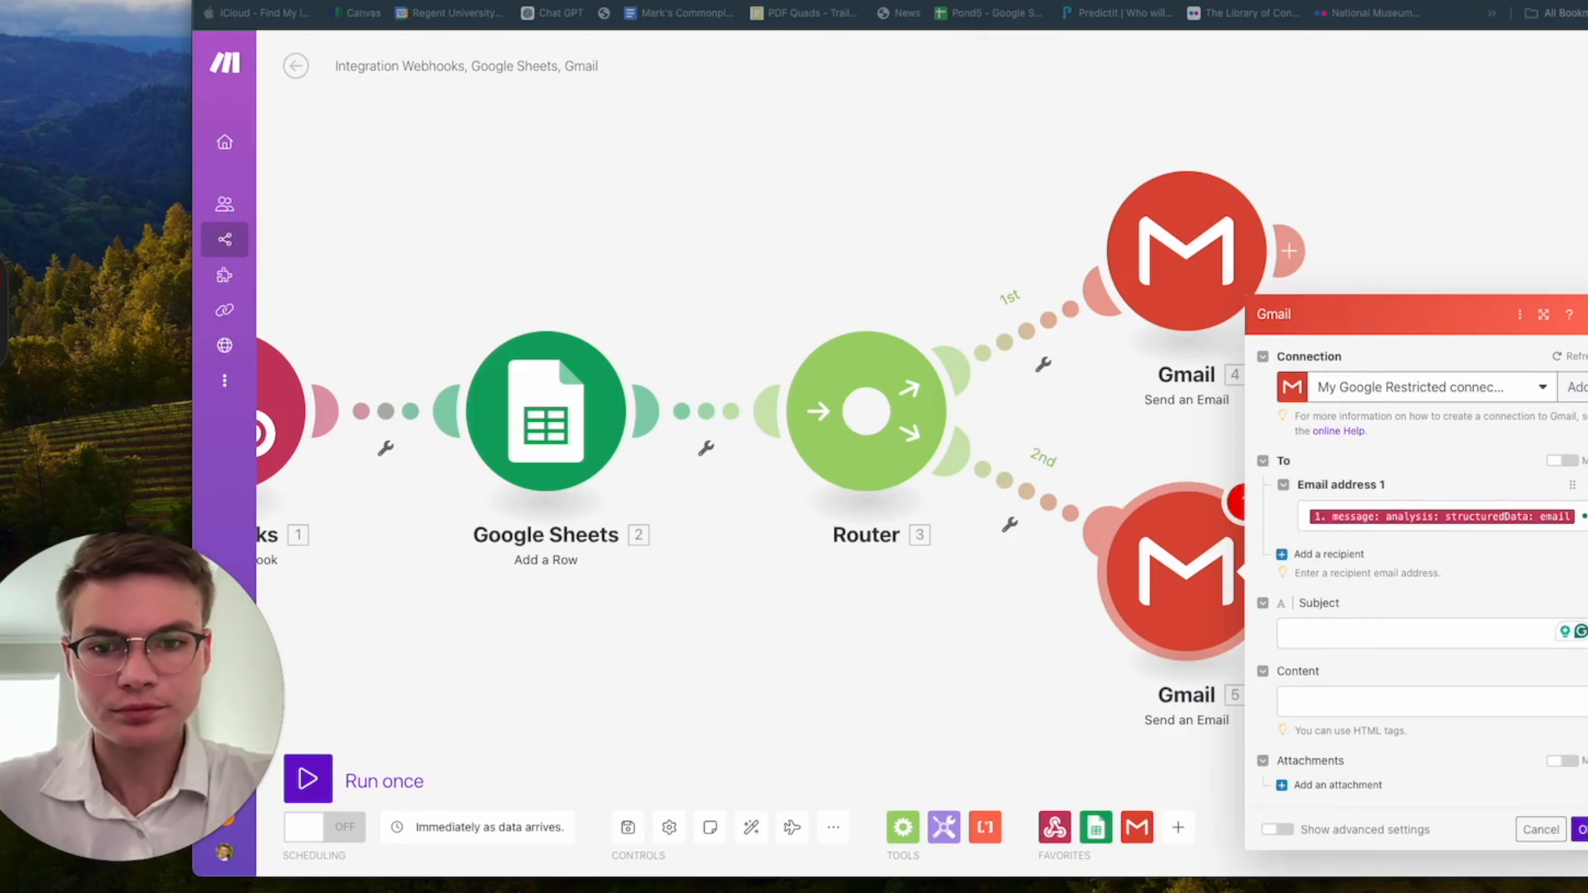
click(1372, 640)
text(Appointment Req)
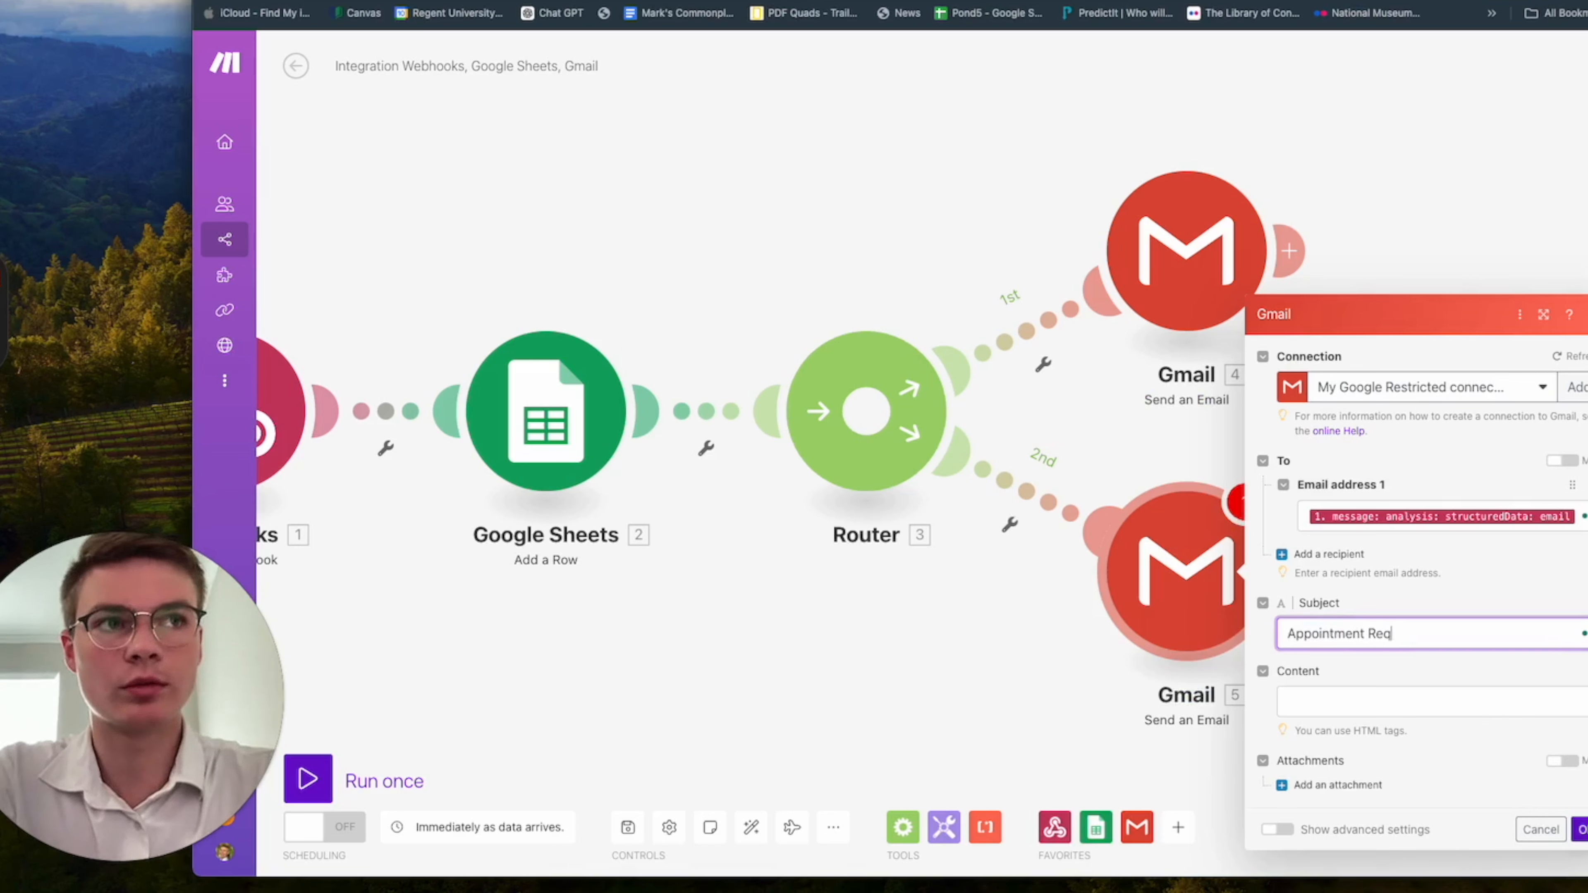
text(uest Pending)
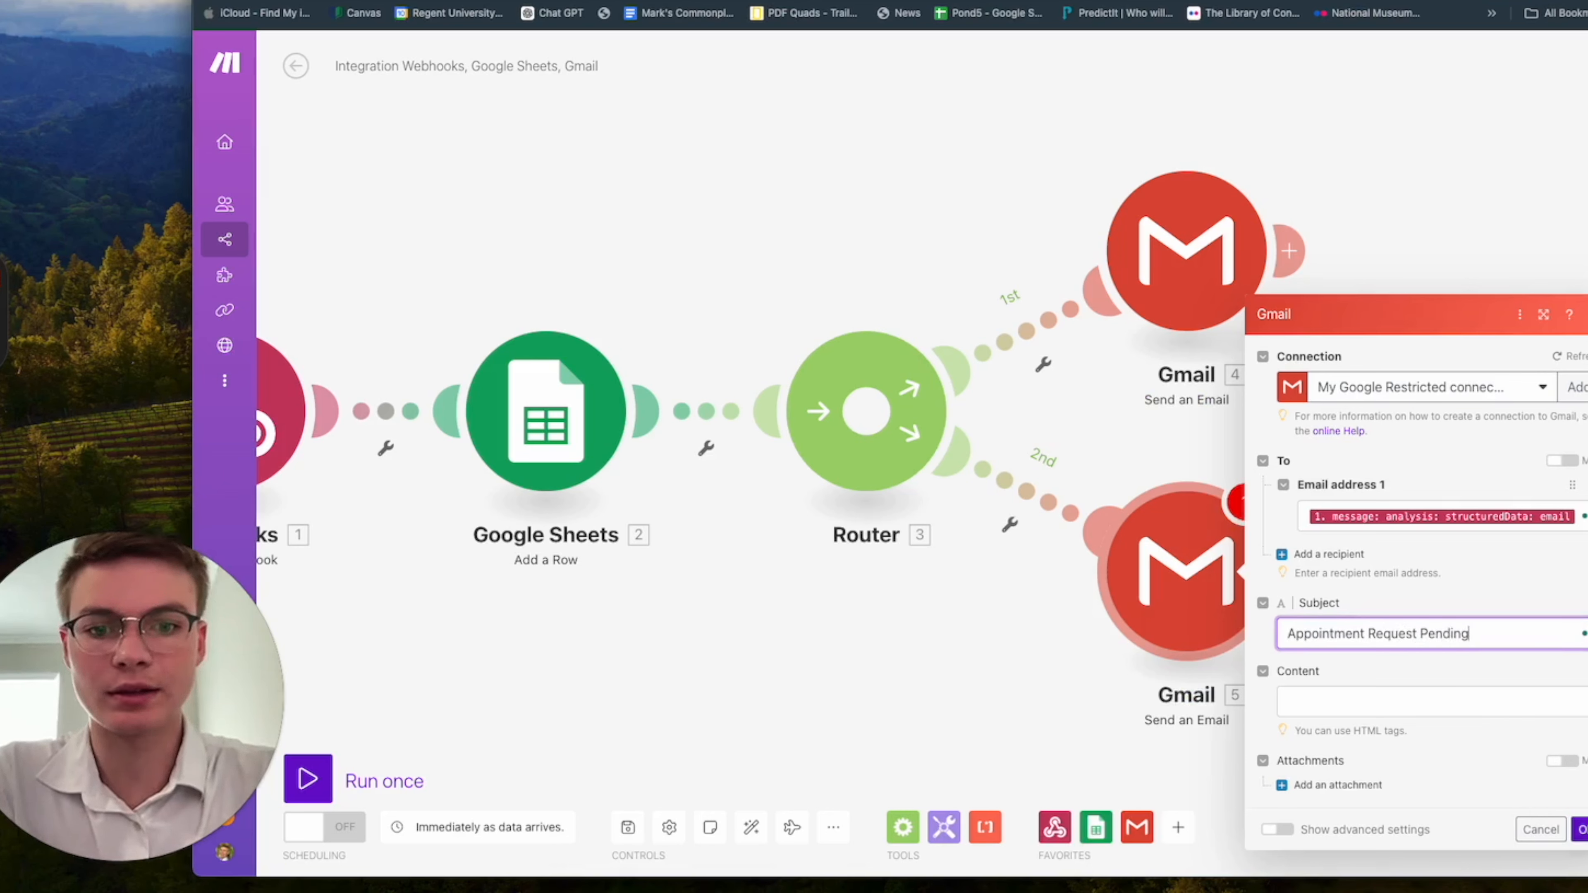
text( _)
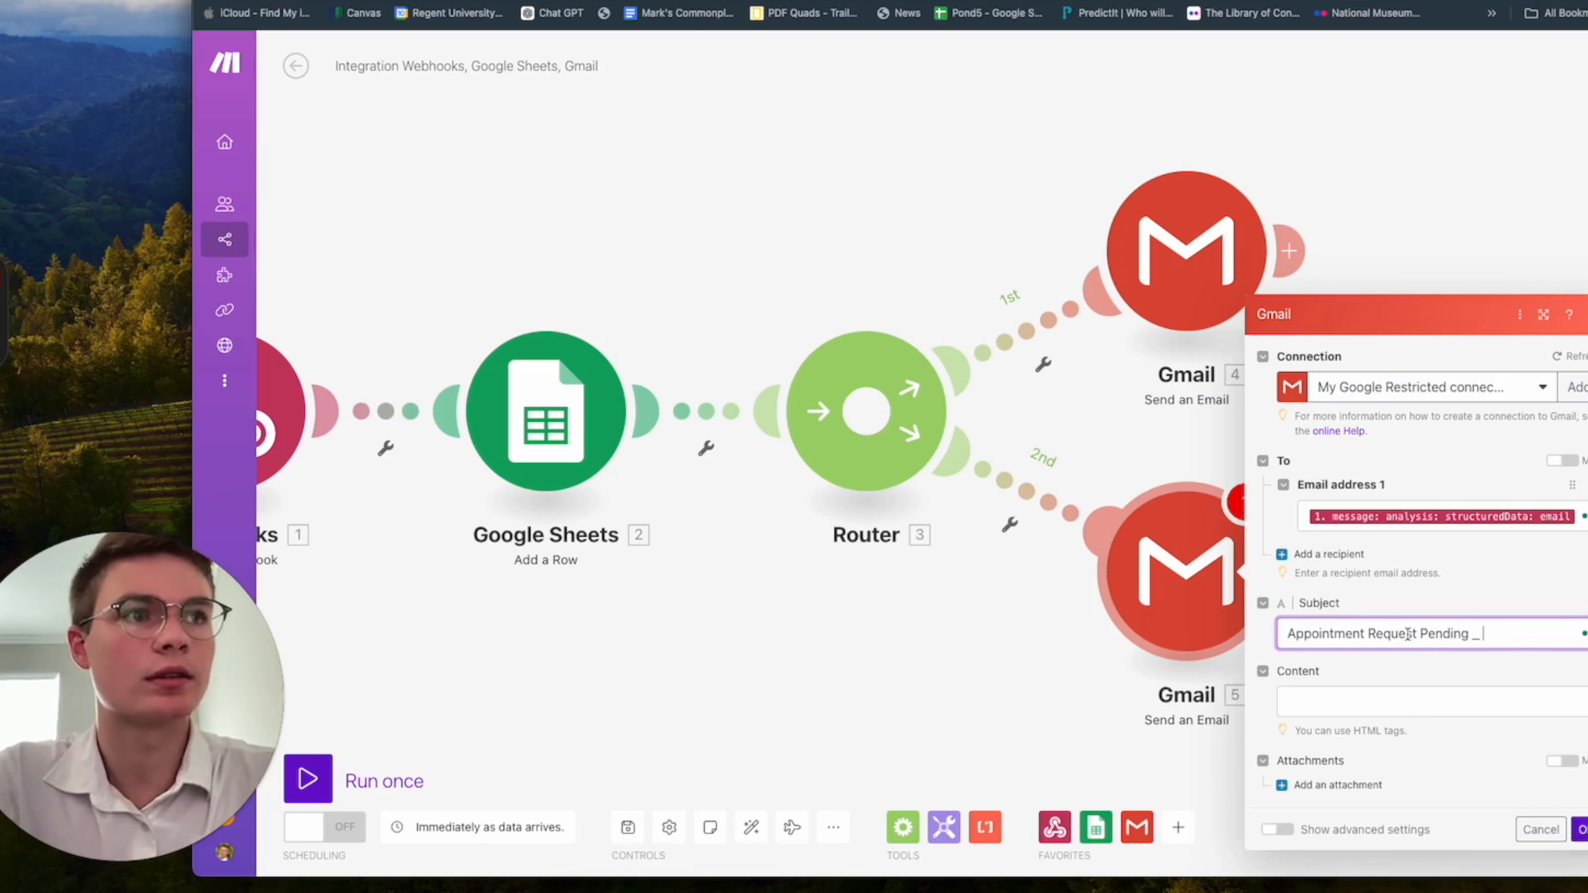
click(1538, 632)
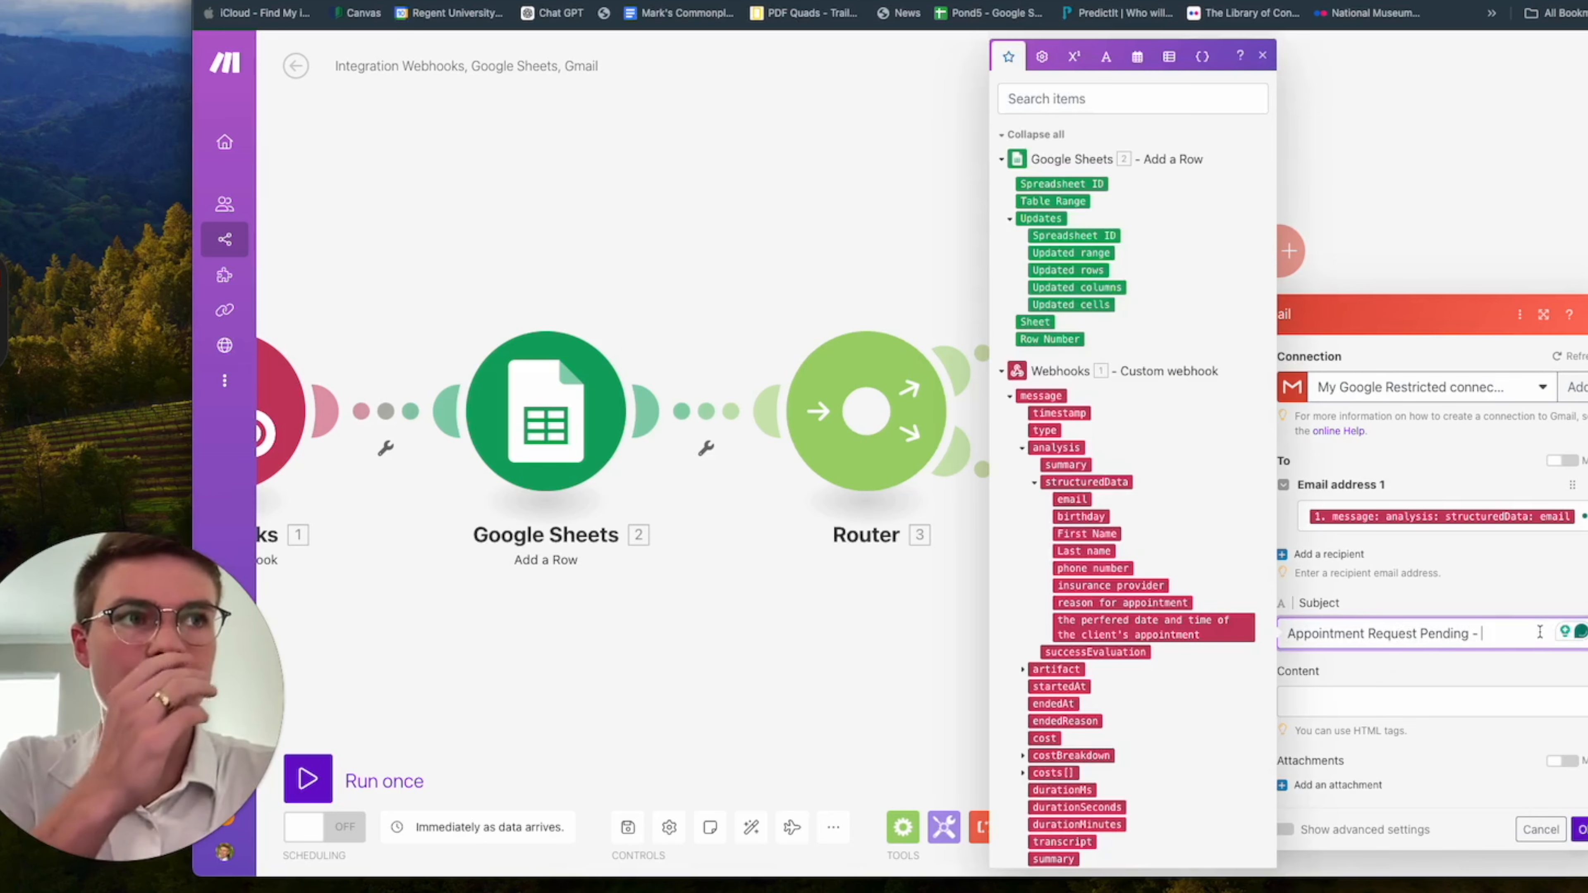
click(1146, 619)
key(Tab)
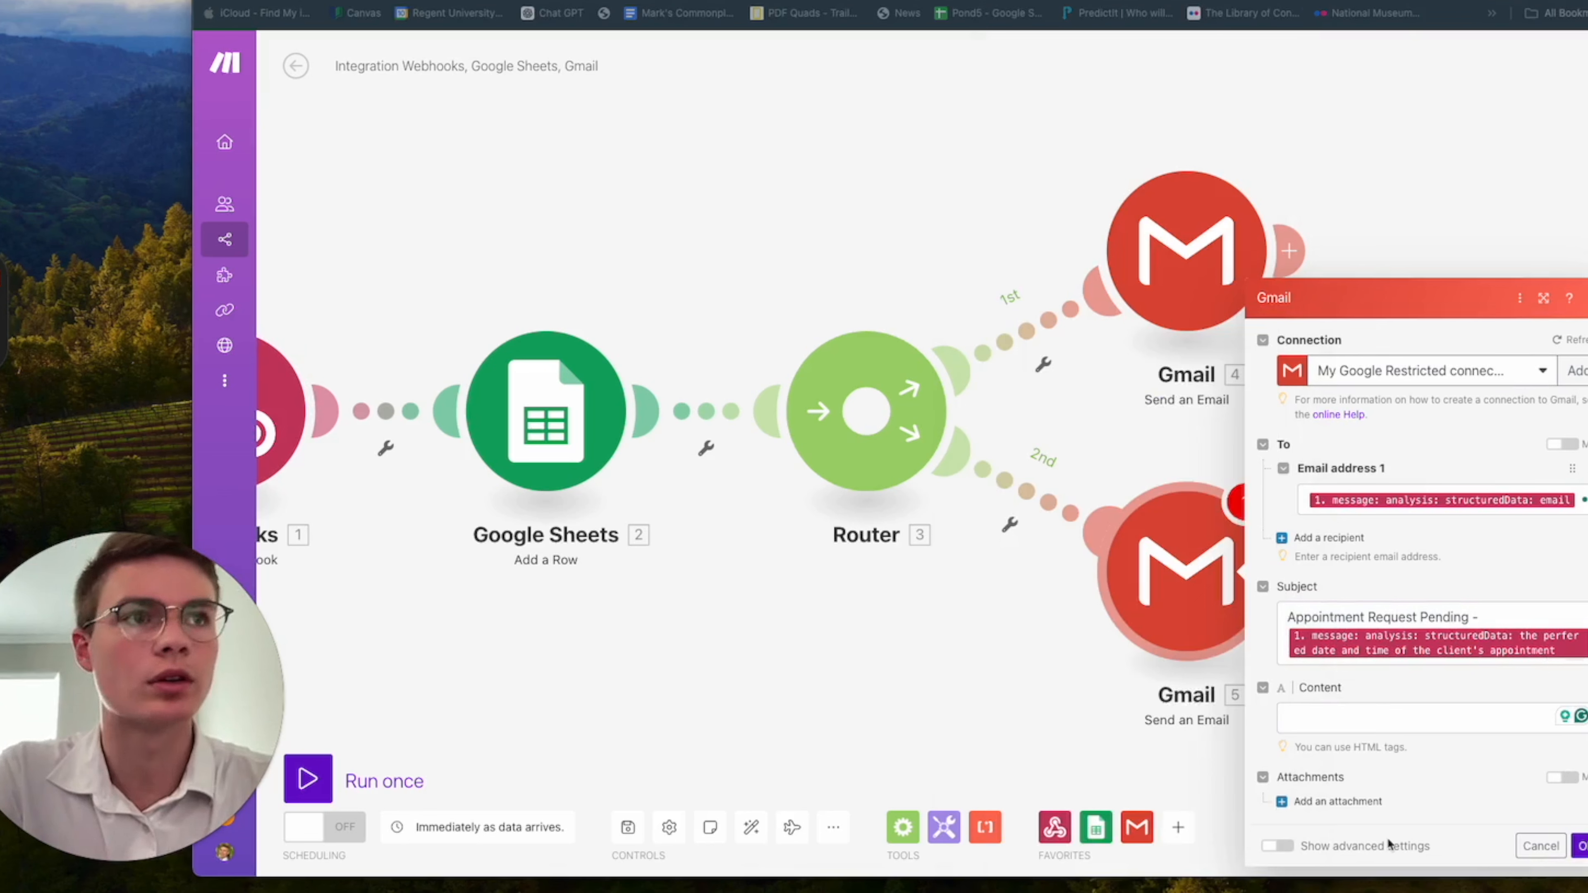
Paste the prepared pending-appointment message for the patient into the content and delete its unrecognized appointment date and time variable.
click(1376, 718)
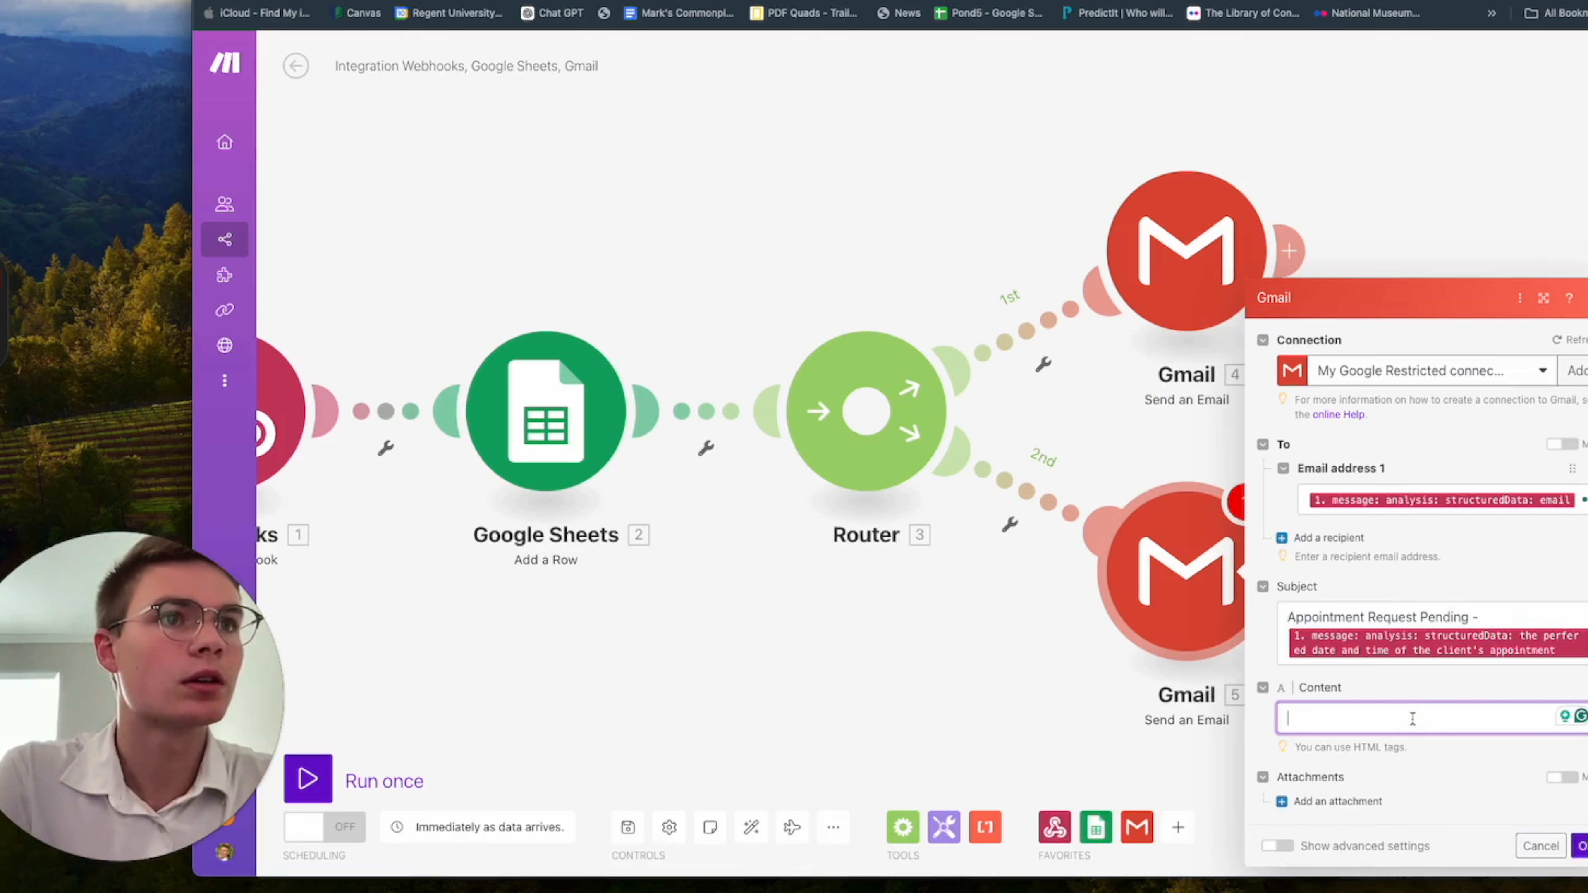
key(super+v)
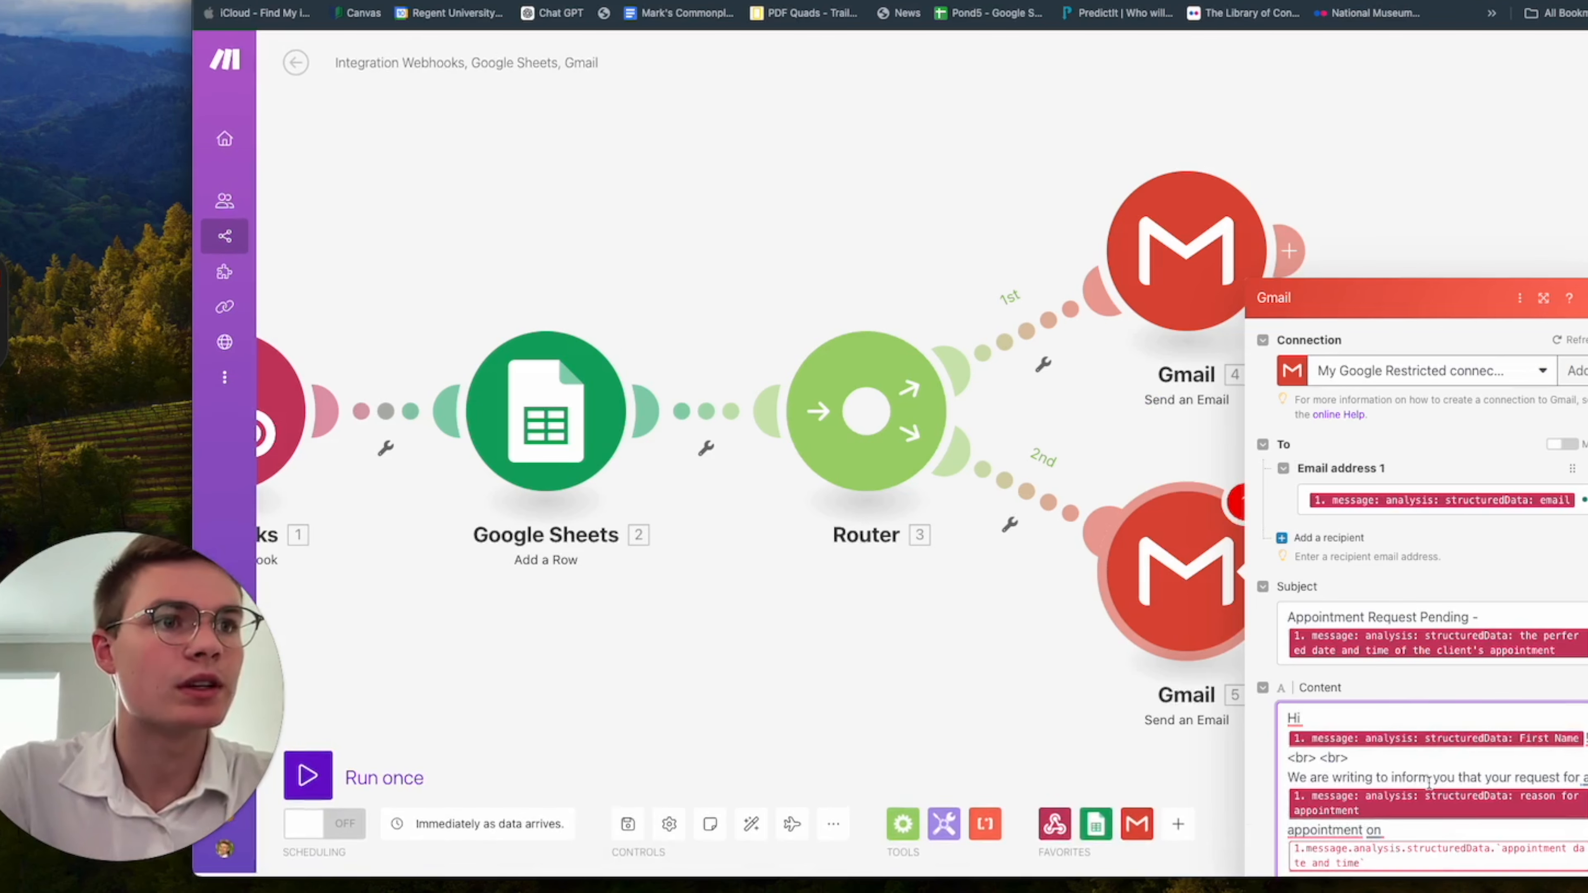
click(1470, 852)
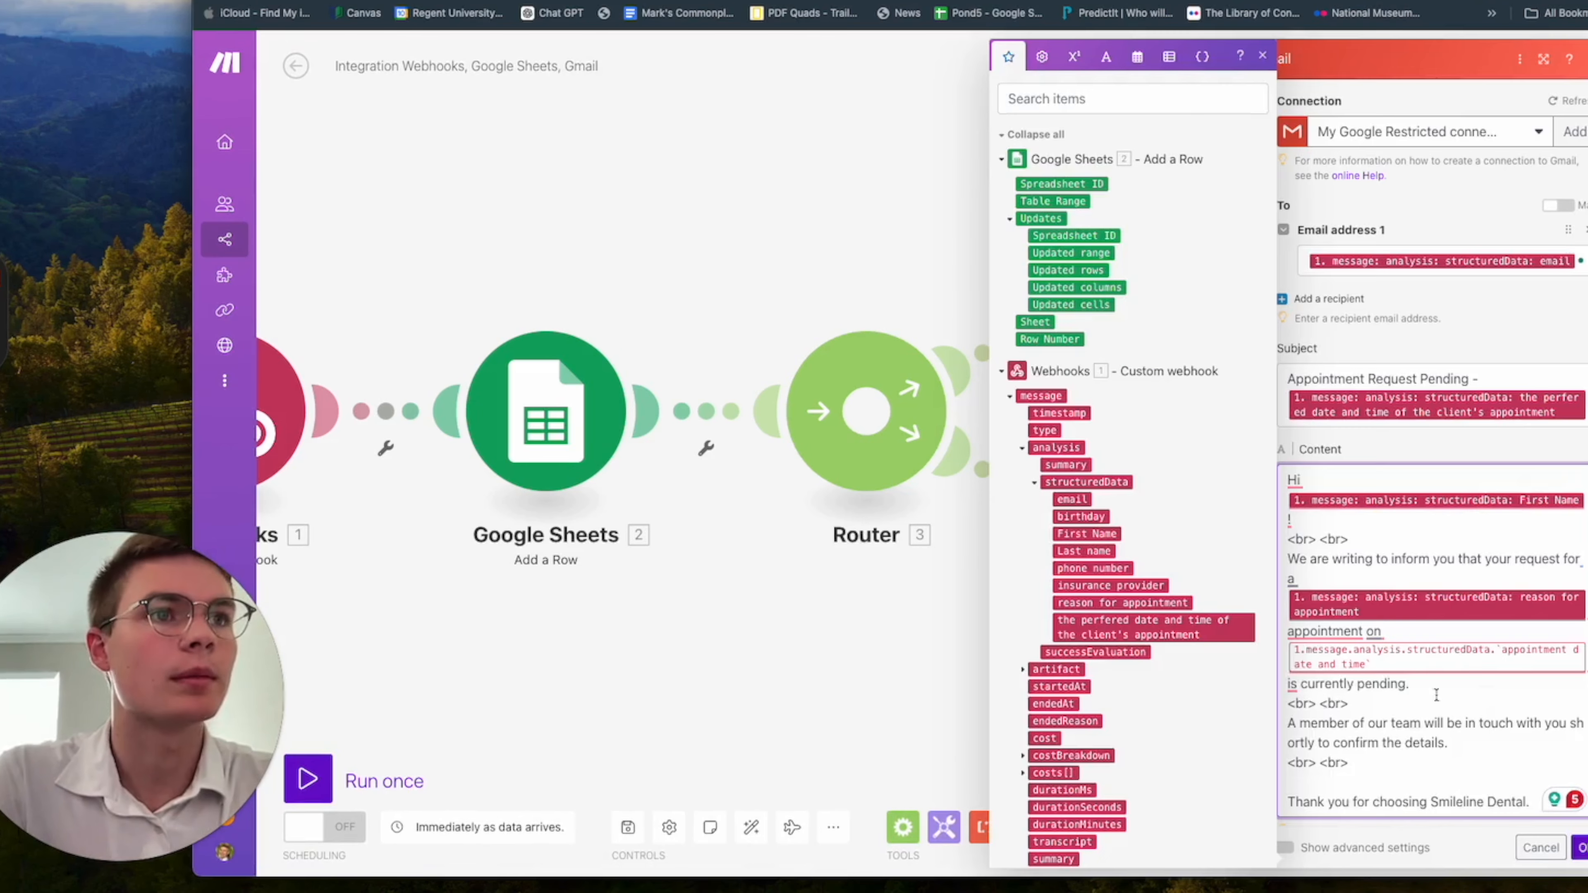
click(1290, 683)
key(BackSpace)
key(BackSpace)
key(BackSpace)
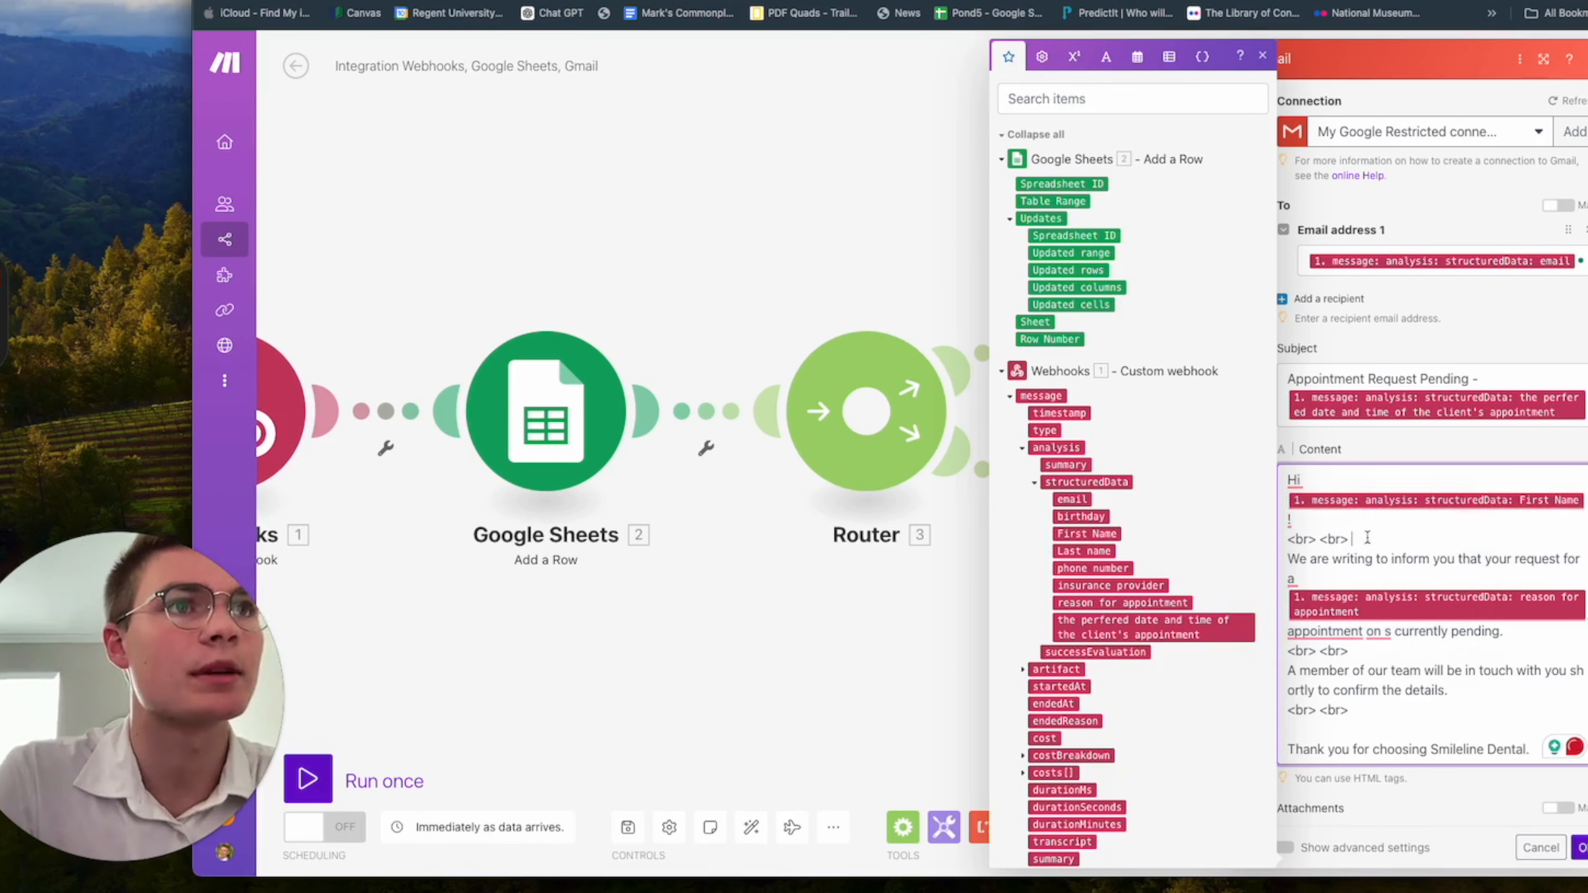
Insert the preferred appointment date and time variable after "appointment on" and restore the word "is" before "currently pending".
scroll(1399, 550, down, 1)
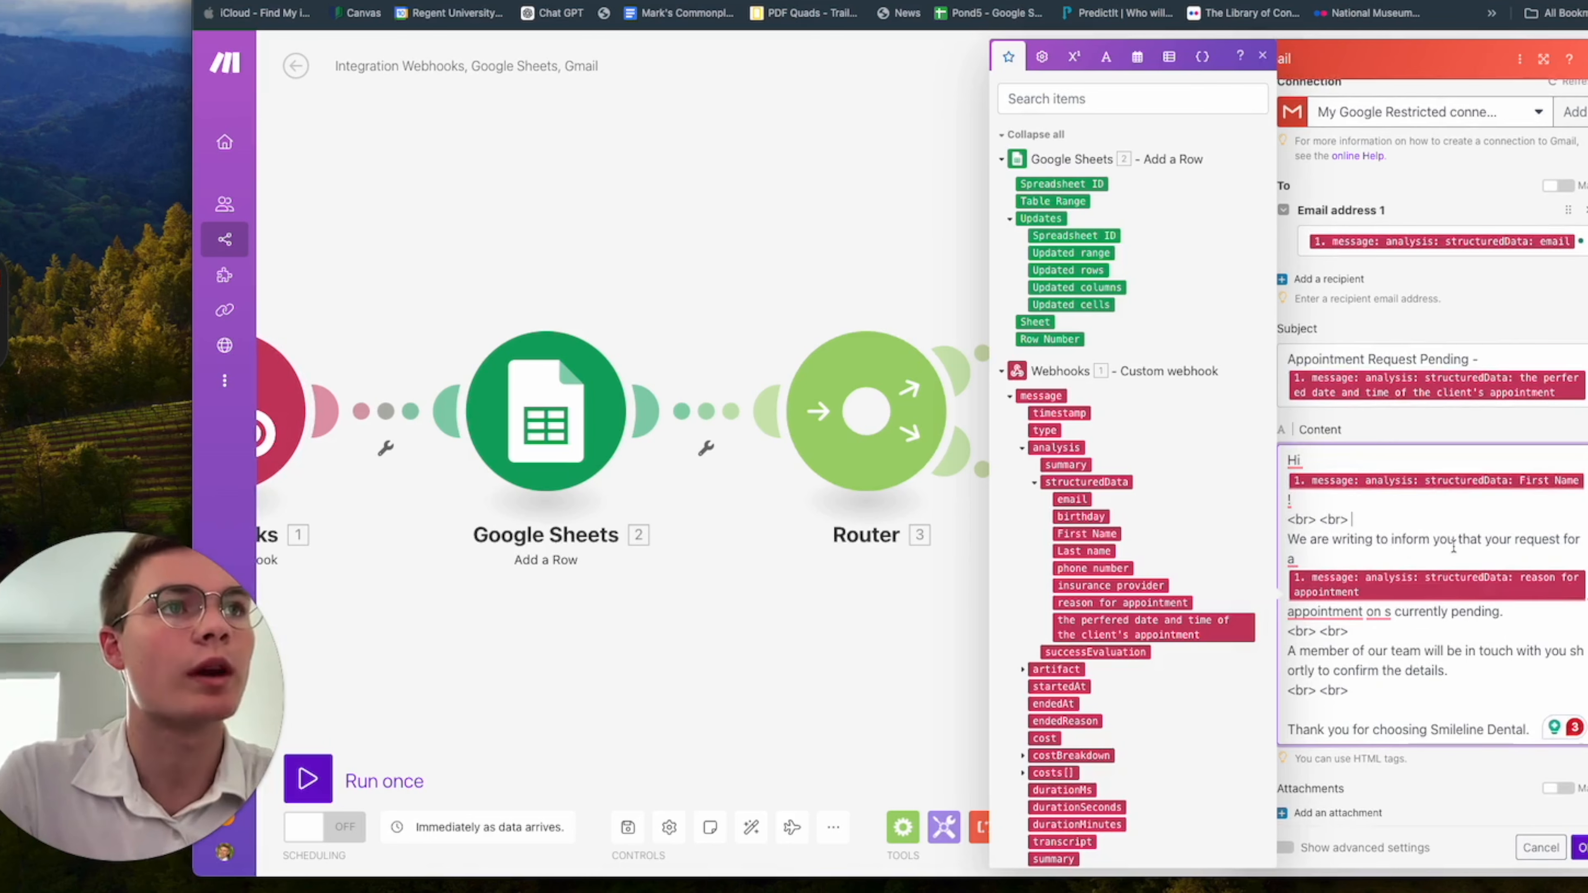
scroll(1501, 560, down, 1)
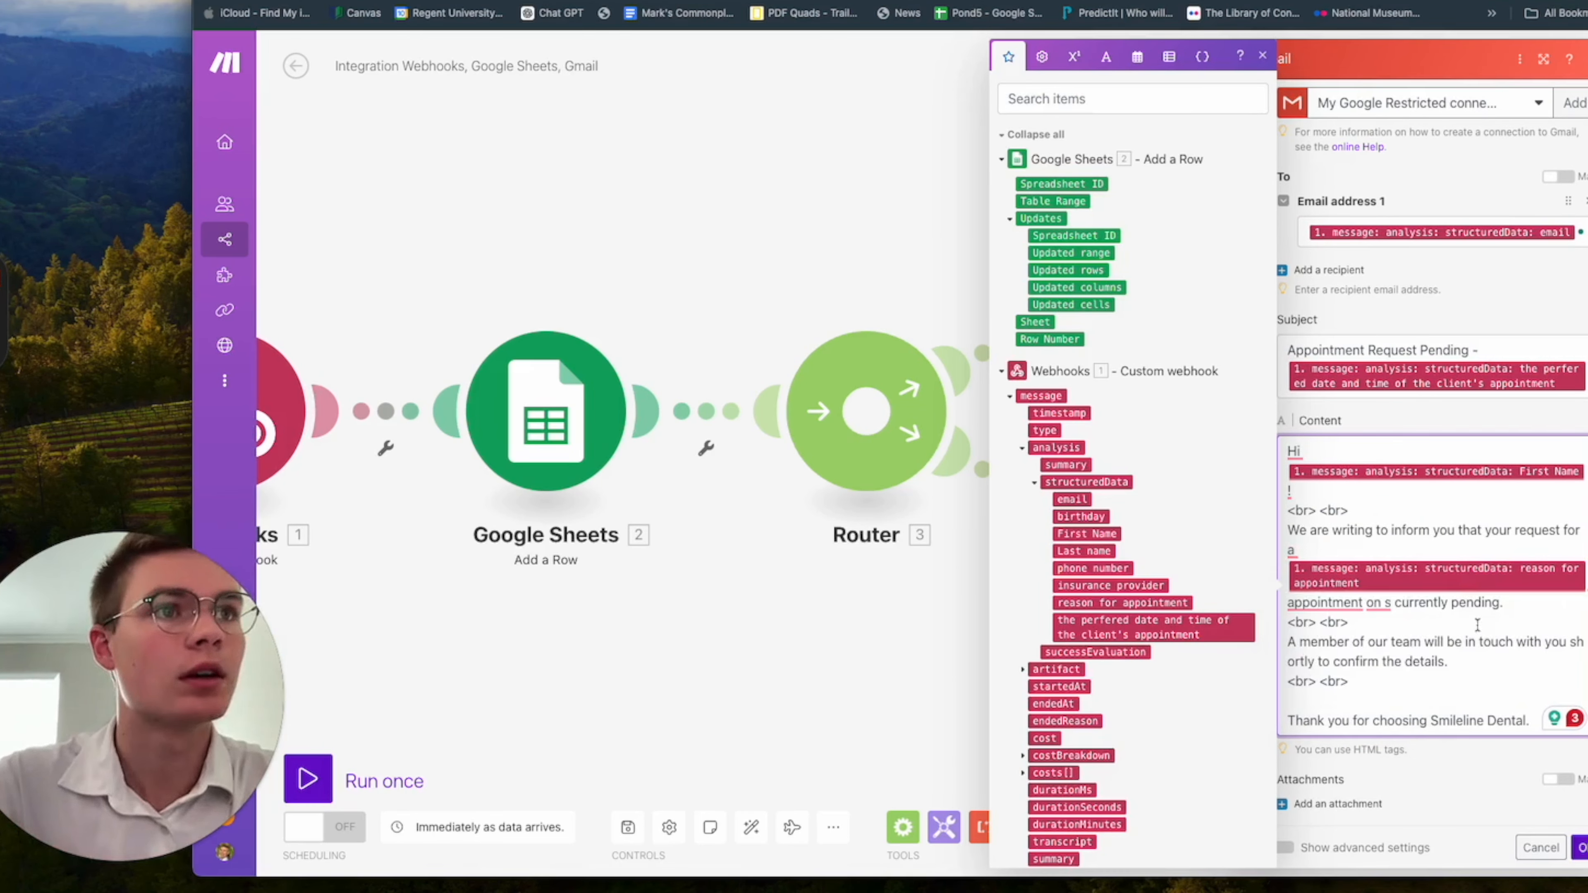
mouse_move(1384, 602)
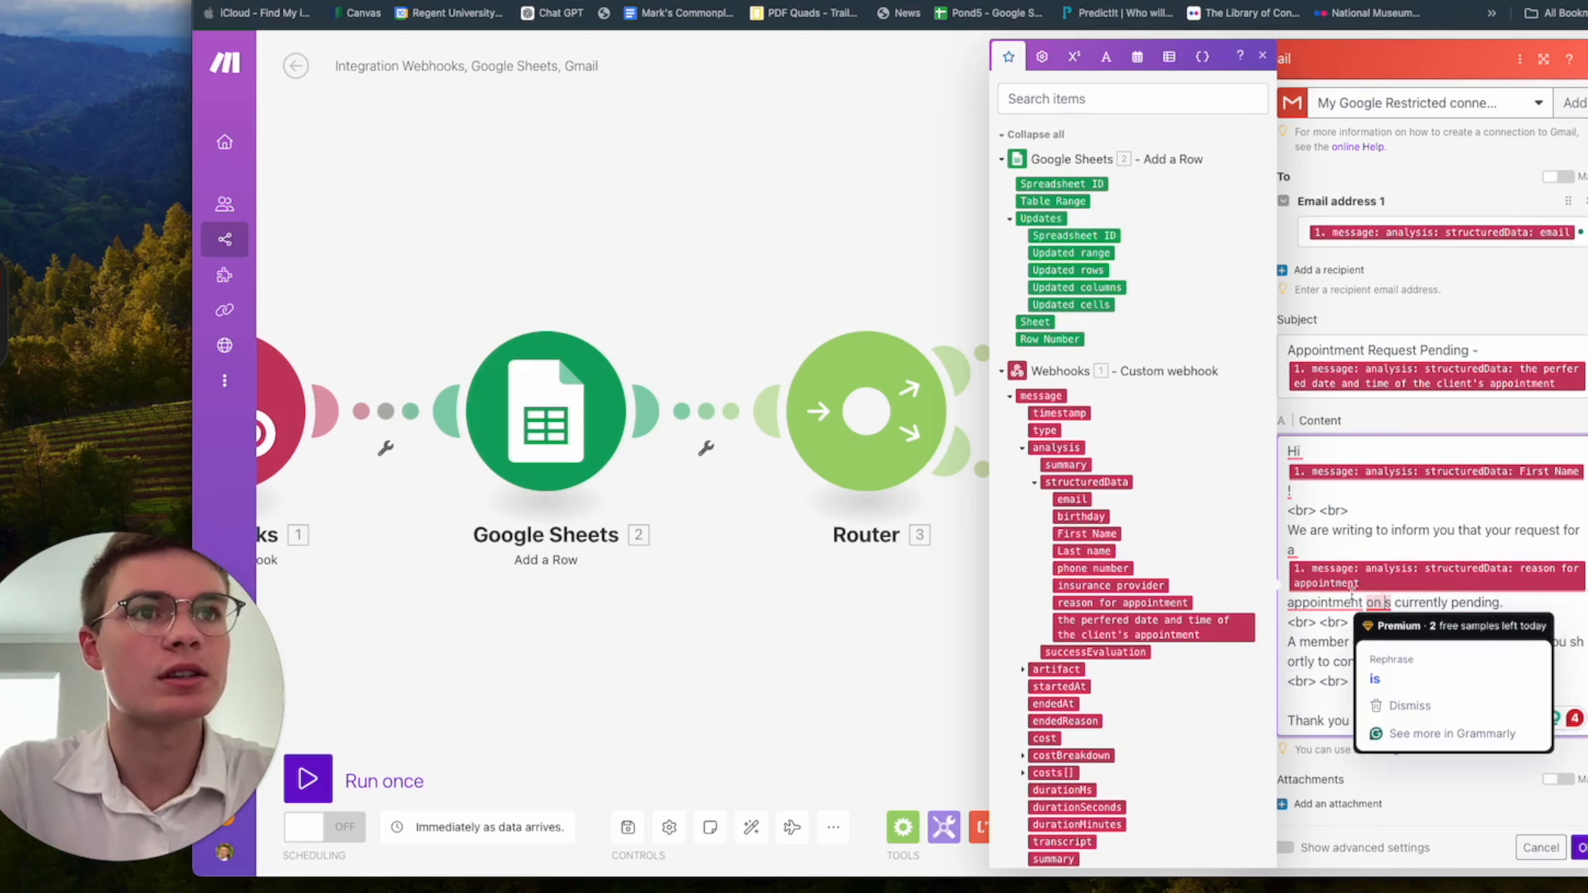
mouse_move(1328, 595)
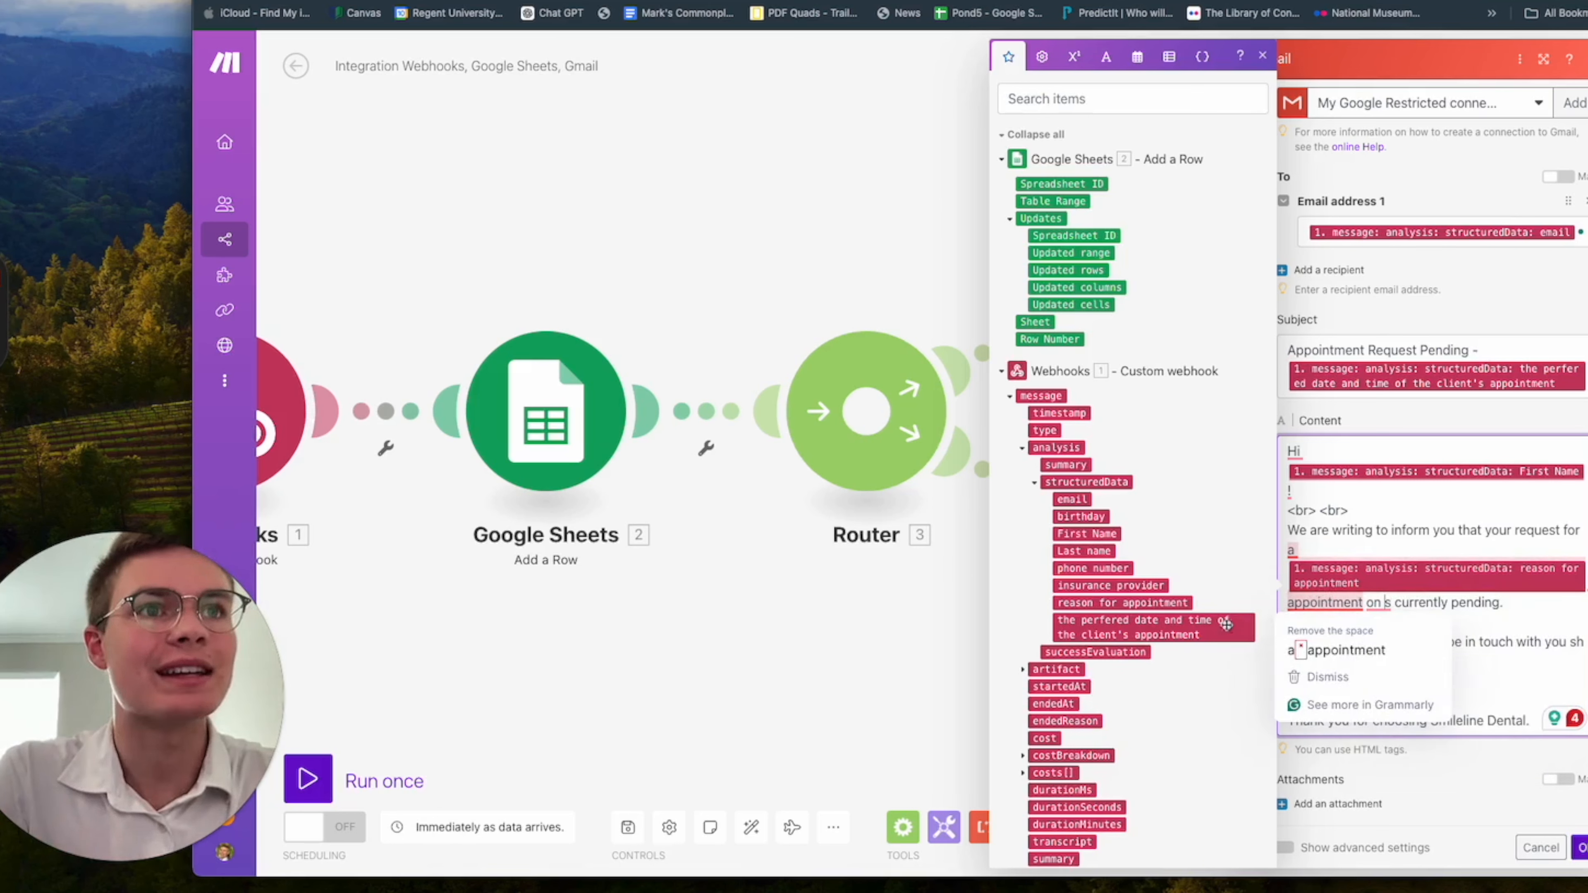
click(1213, 628)
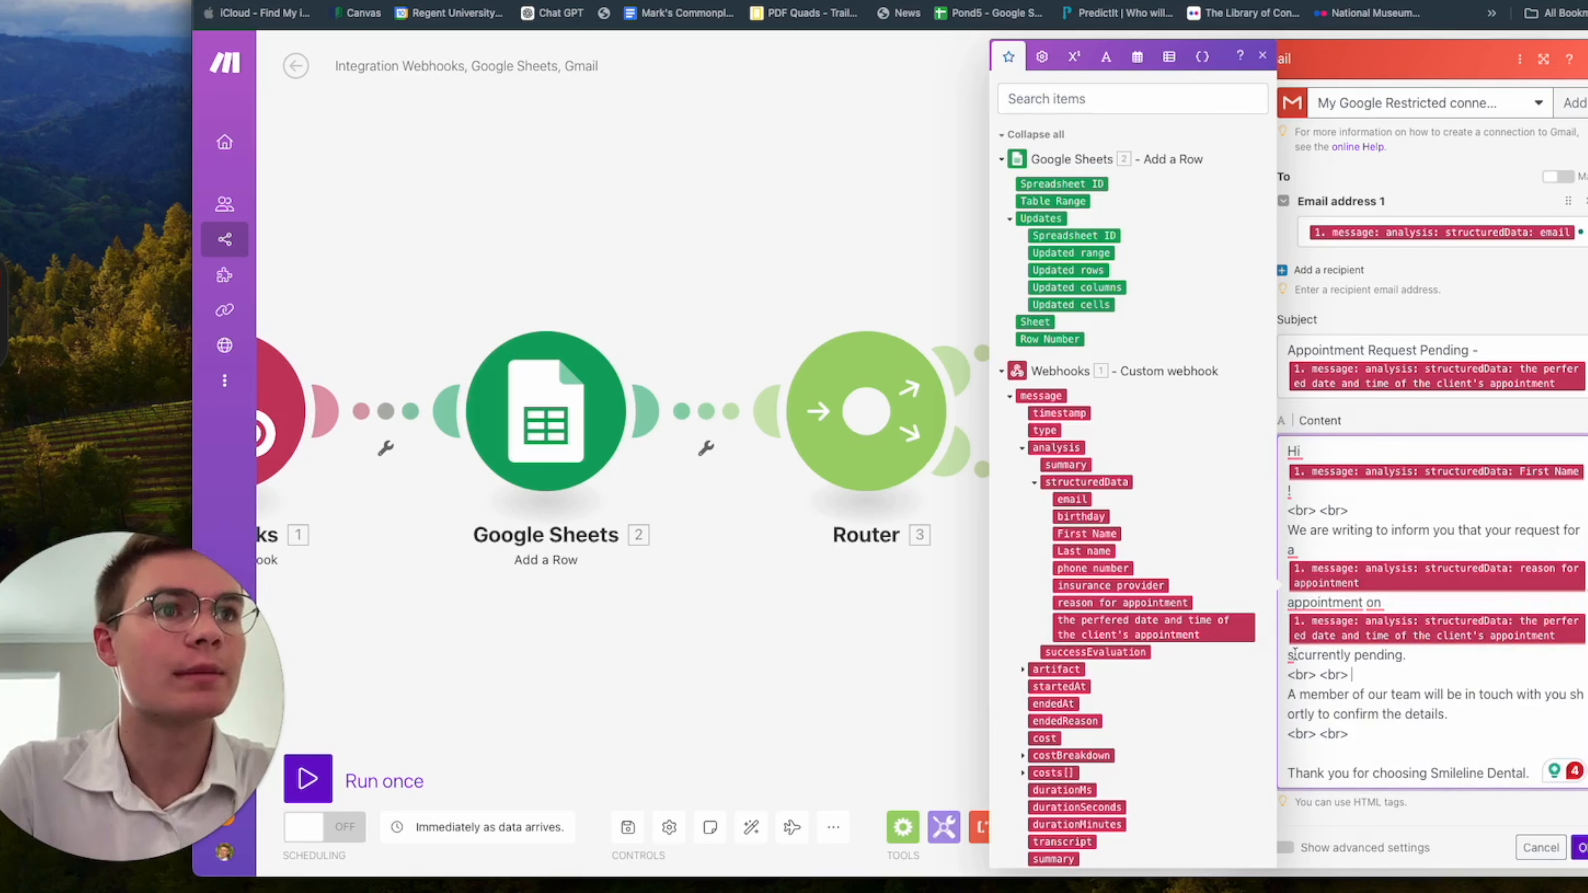
click(1295, 655)
key(BackSpace)
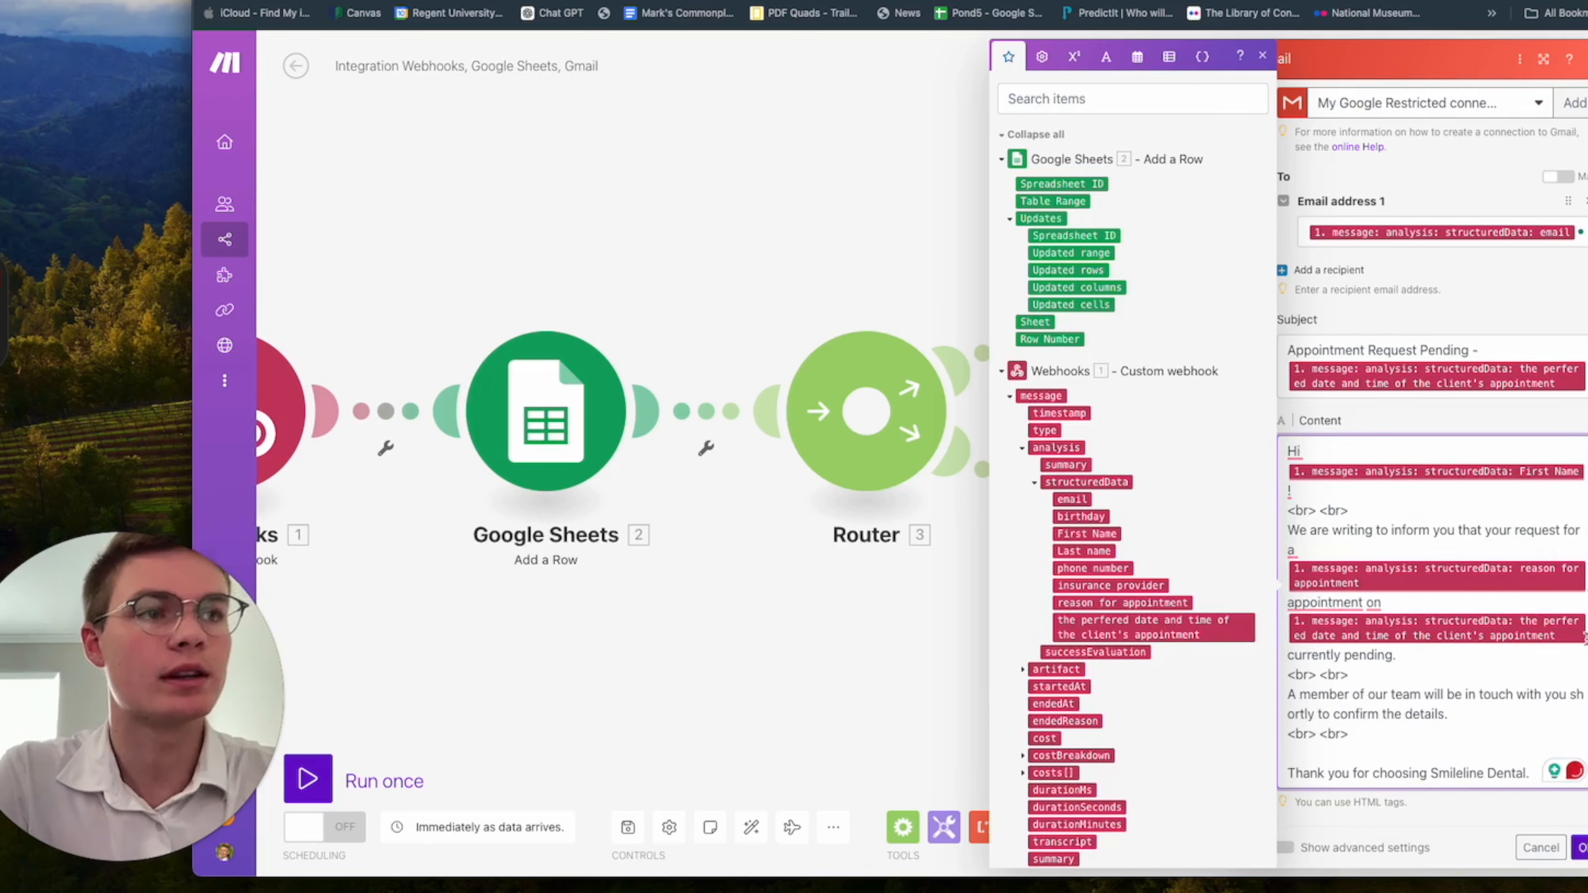
text(is)
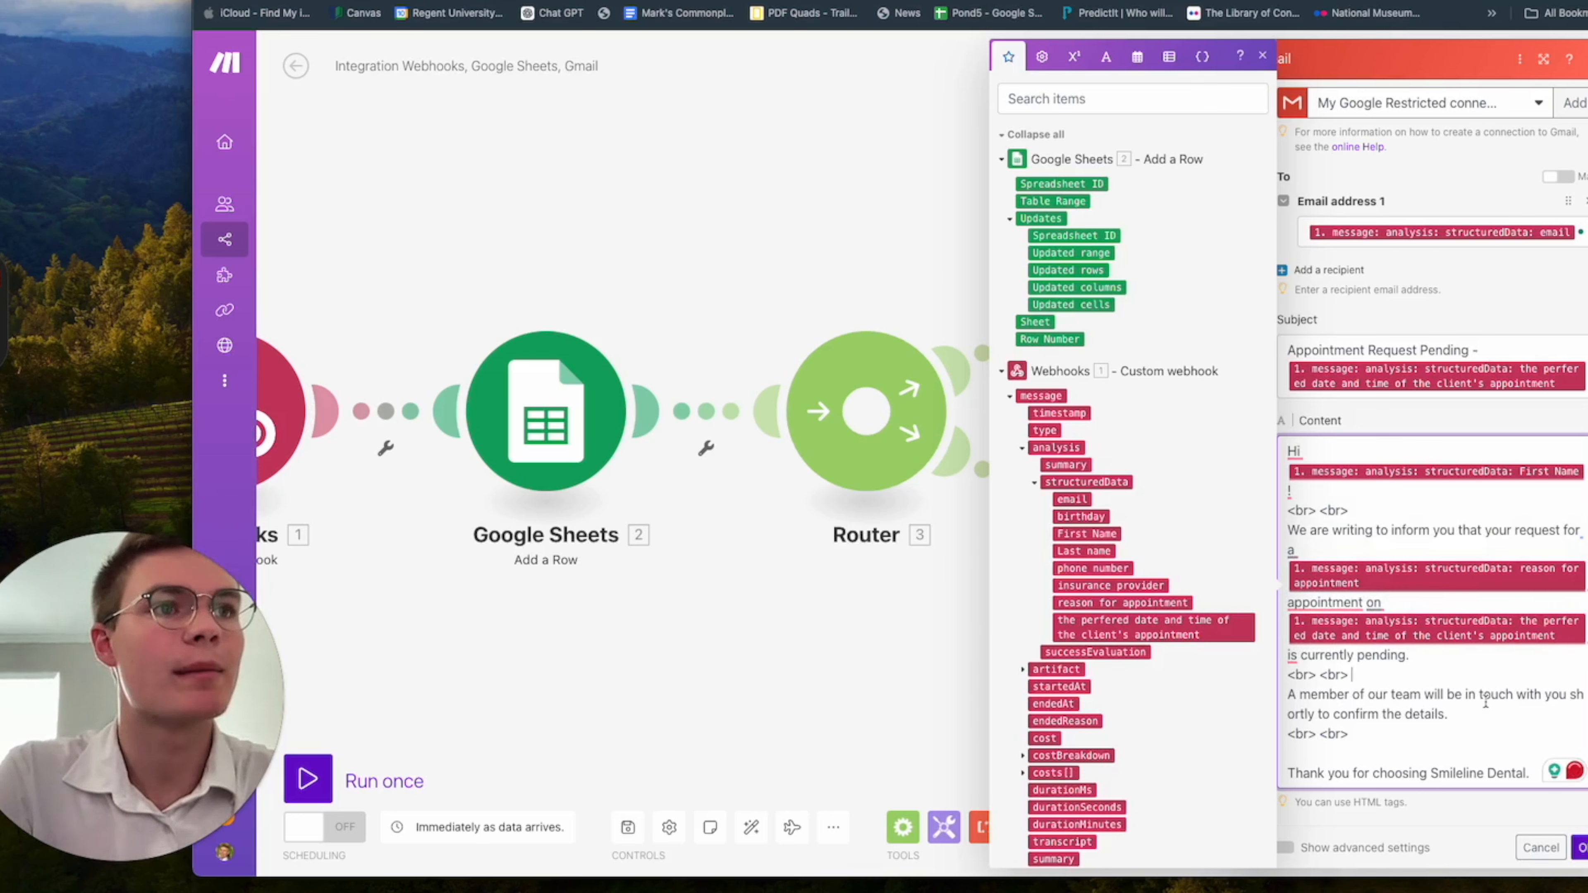
Check the finished patient email and confirm the second Gmail module's settings.
scroll(1485, 701, down, 2)
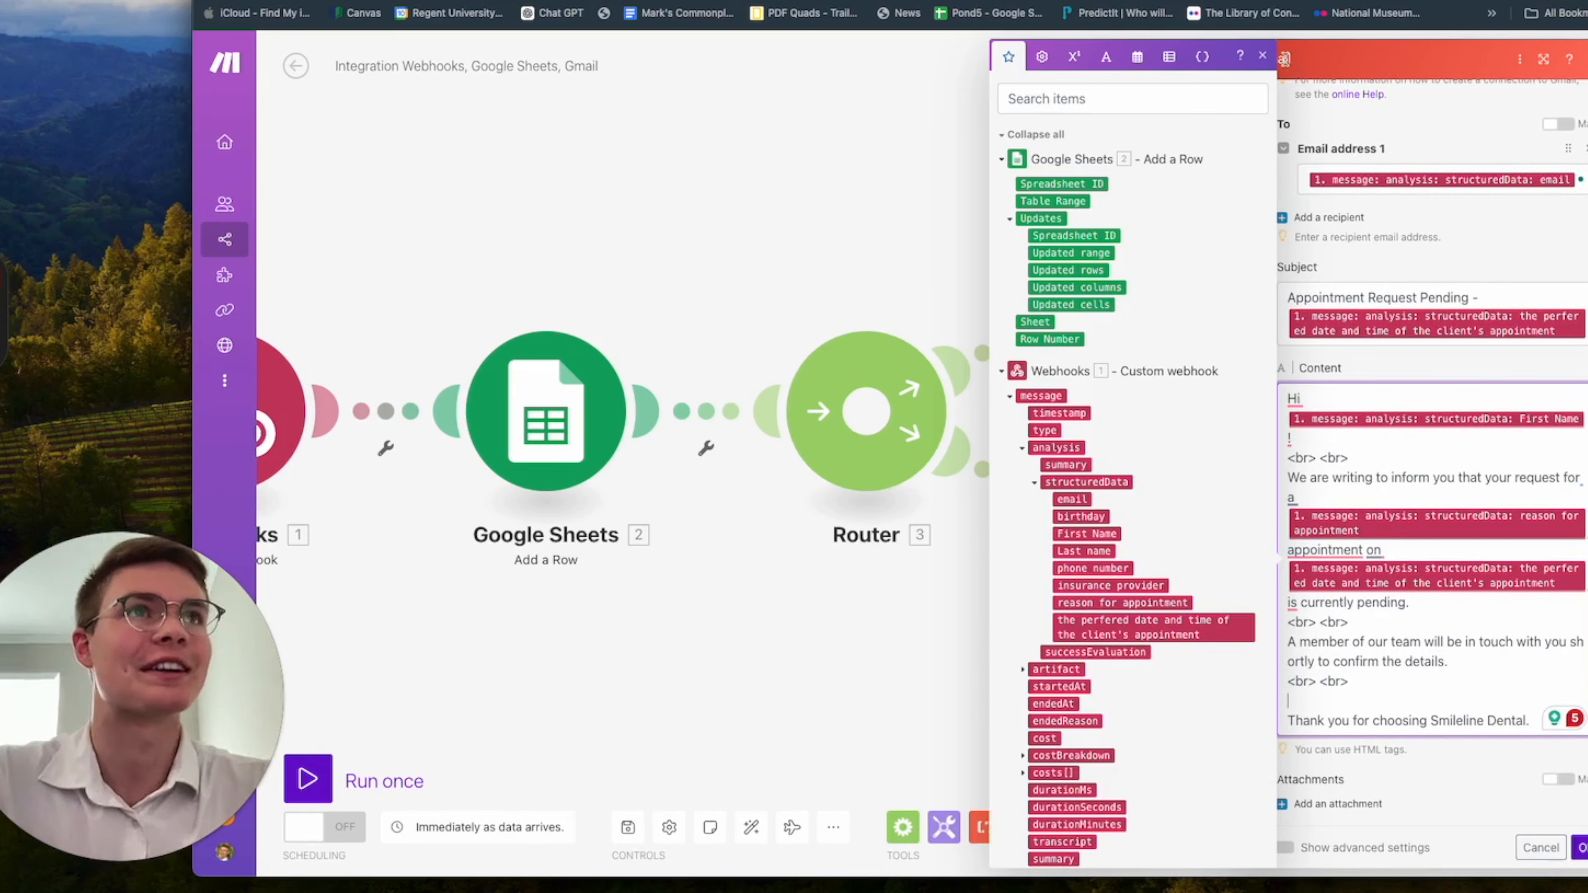
scroll(1535, 591, up, 2)
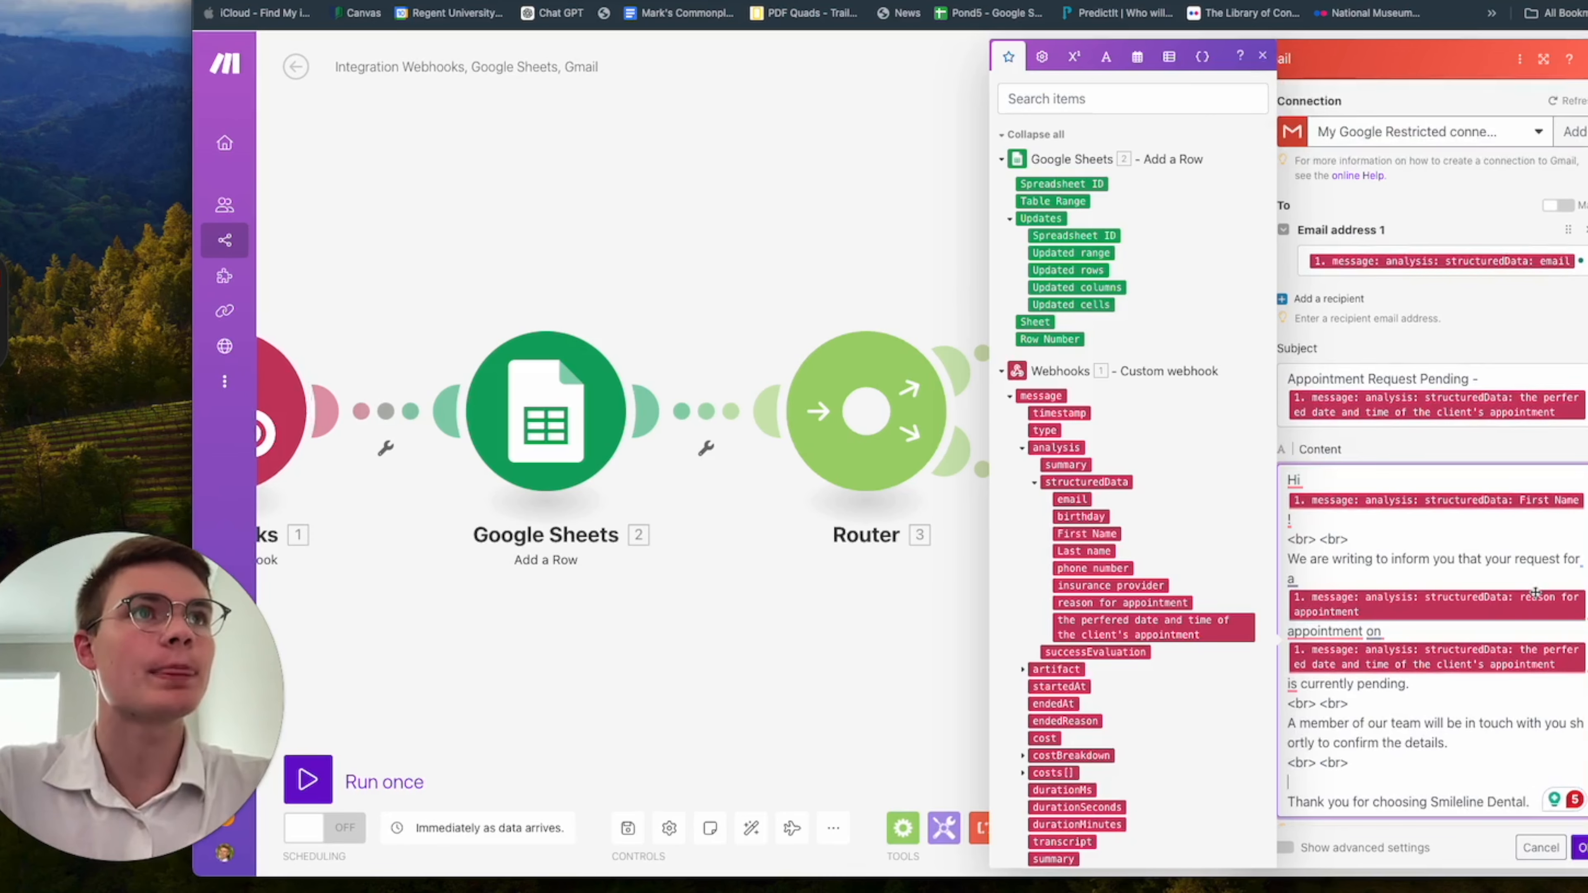
scroll(1536, 591, down, 2)
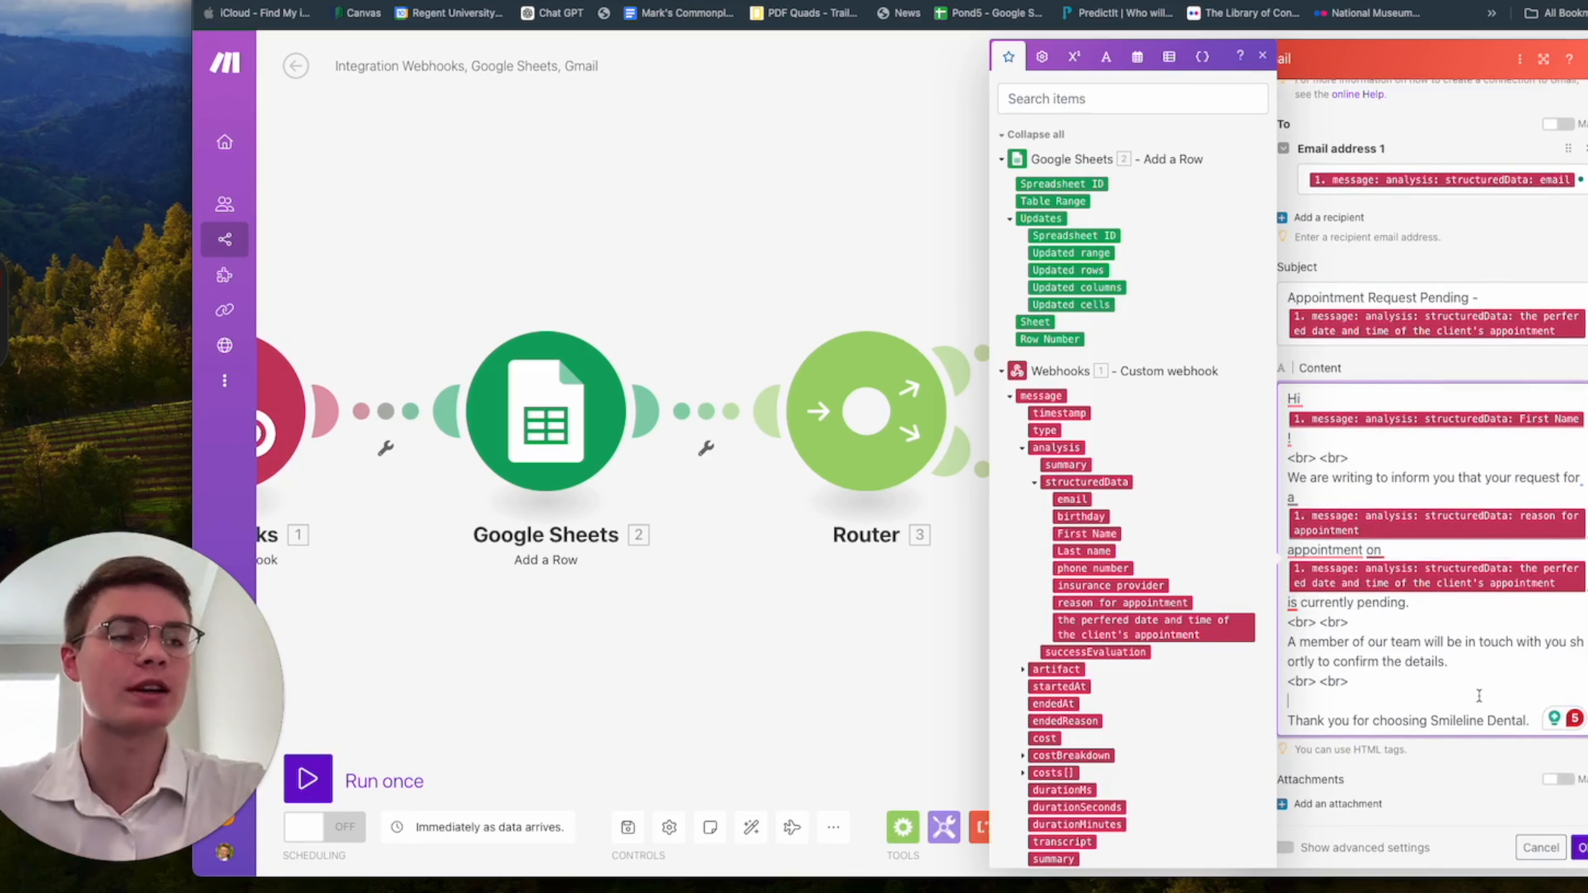
click(1580, 848)
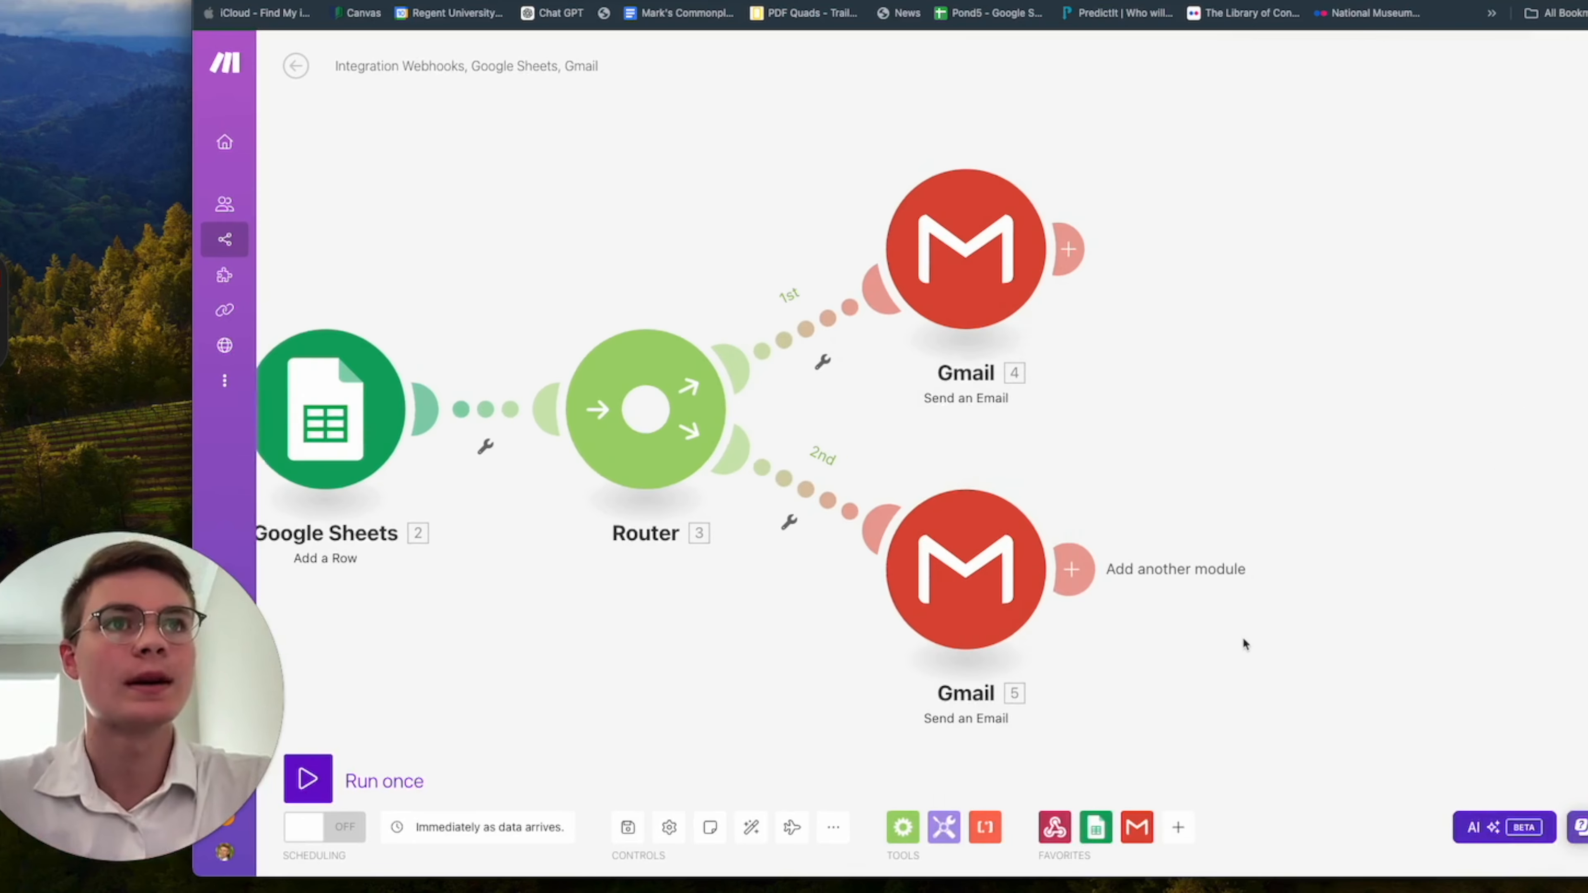
Add a Vonage Send an SMS module after the second Gmail module.
click(1061, 570)
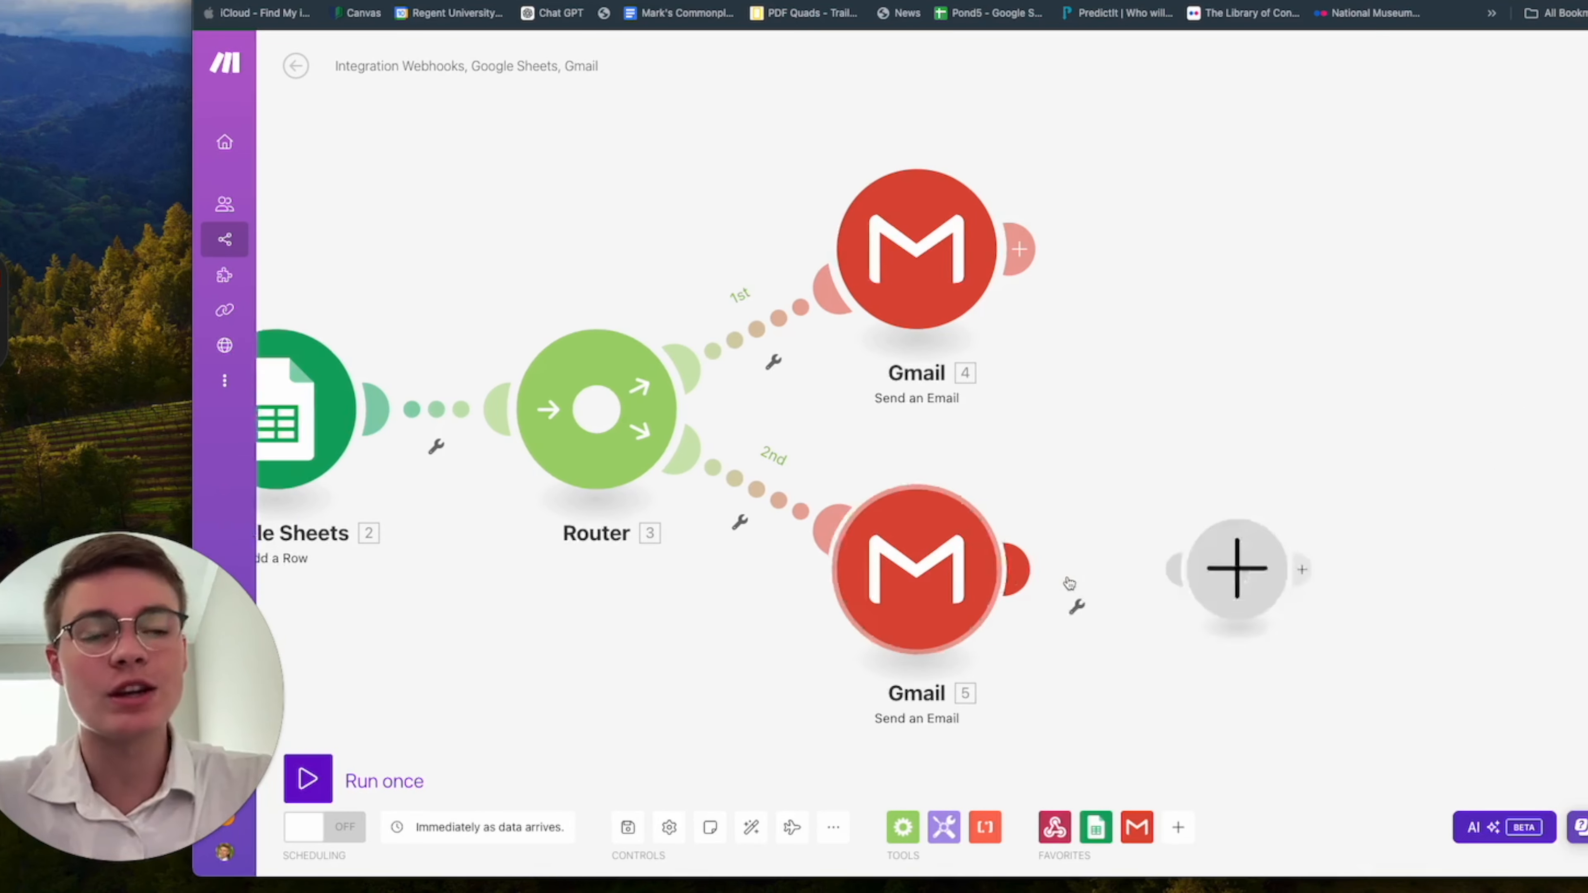
text(vonag)
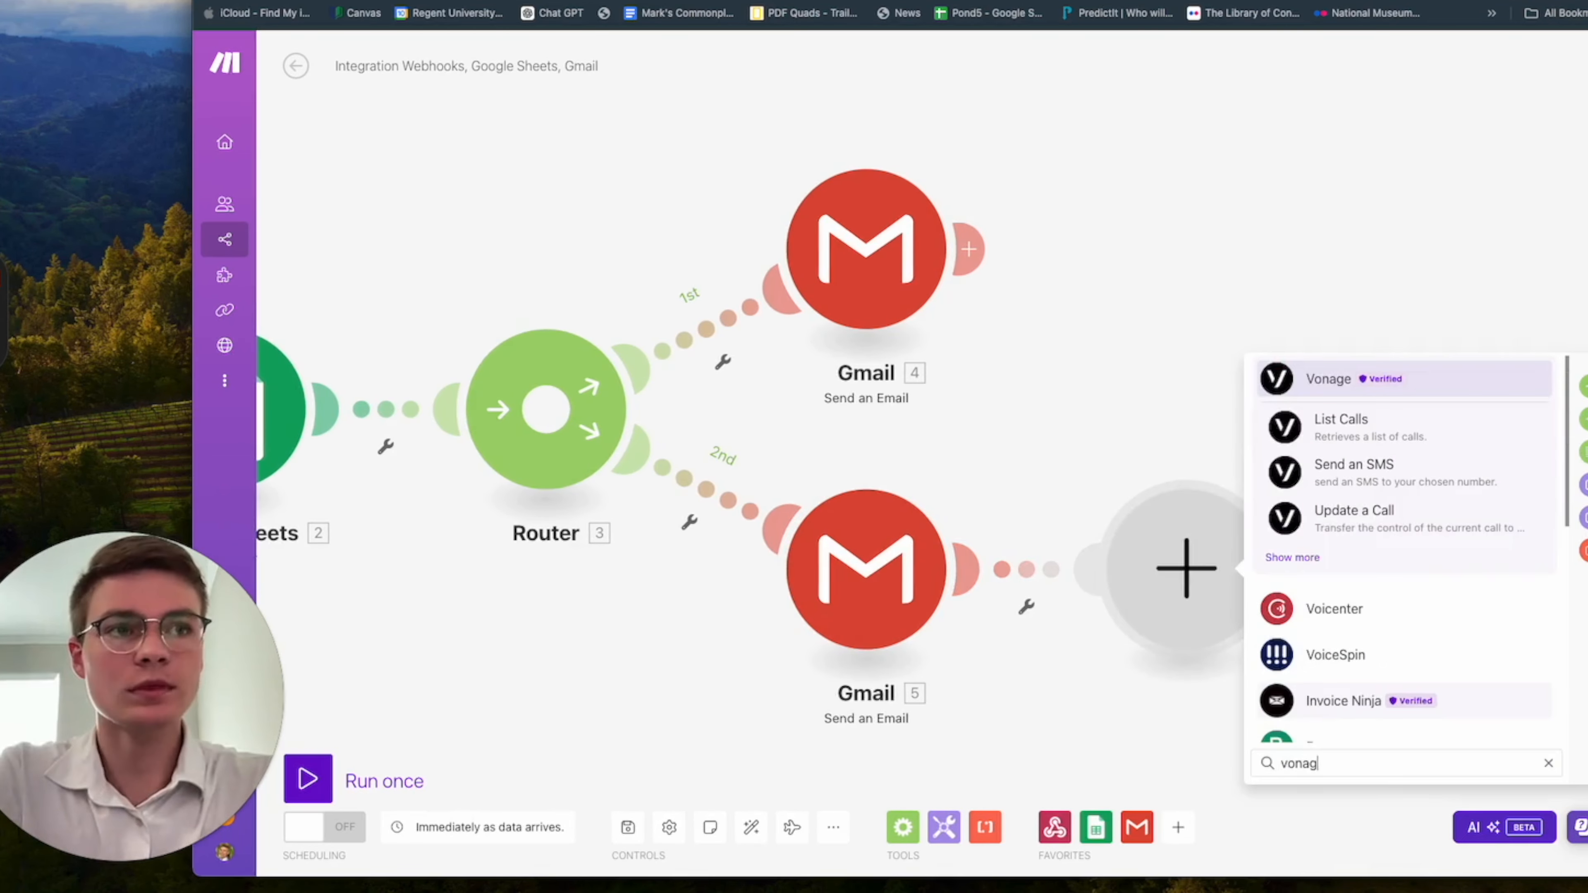
click(1437, 382)
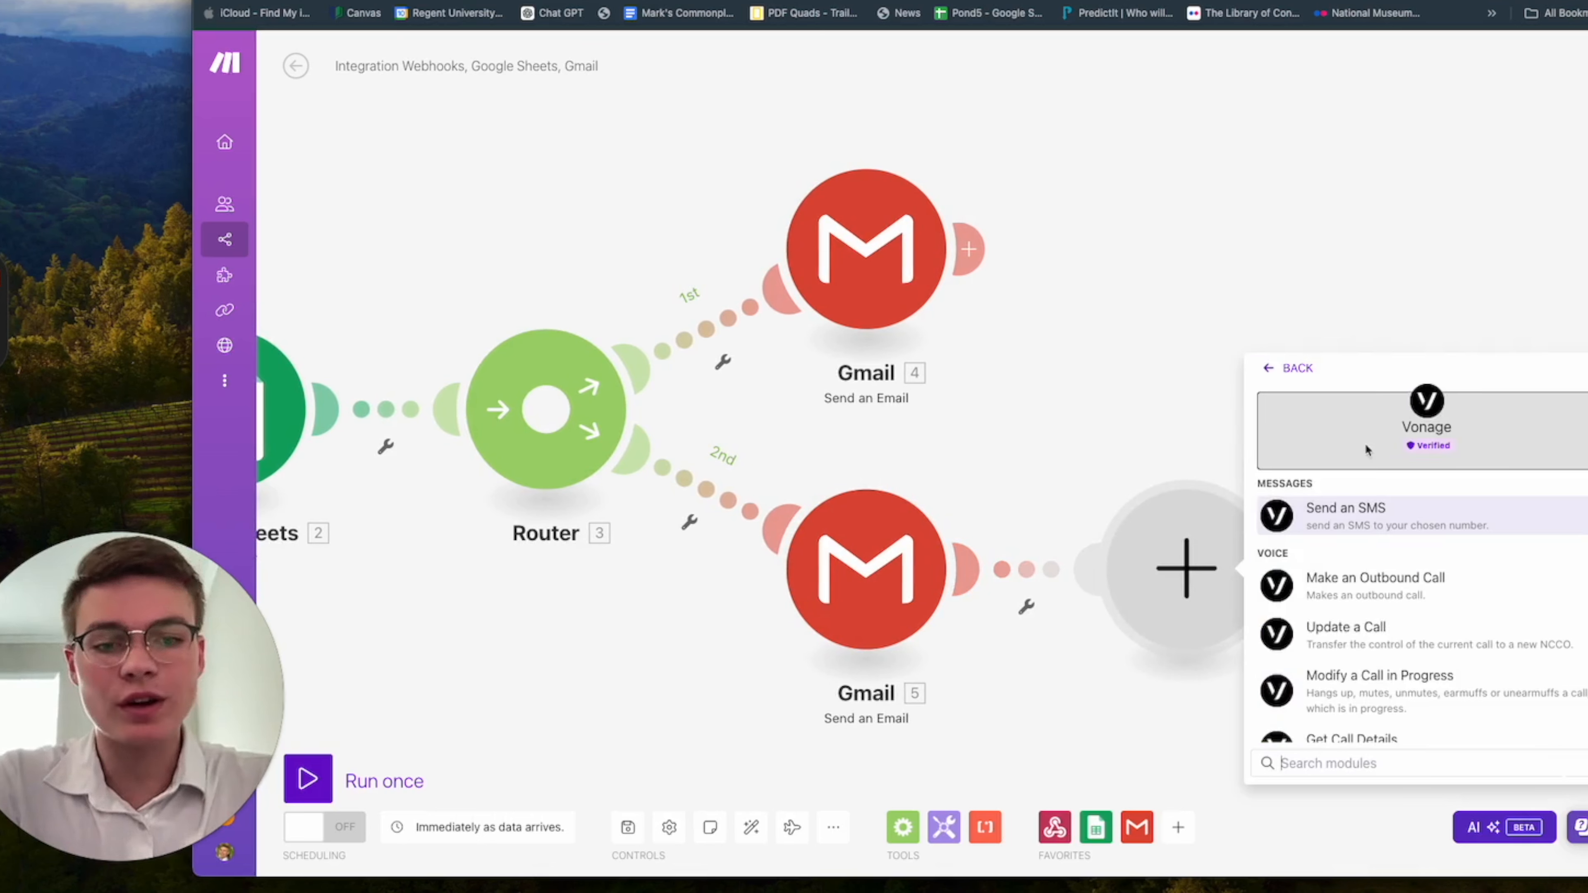
click(1414, 523)
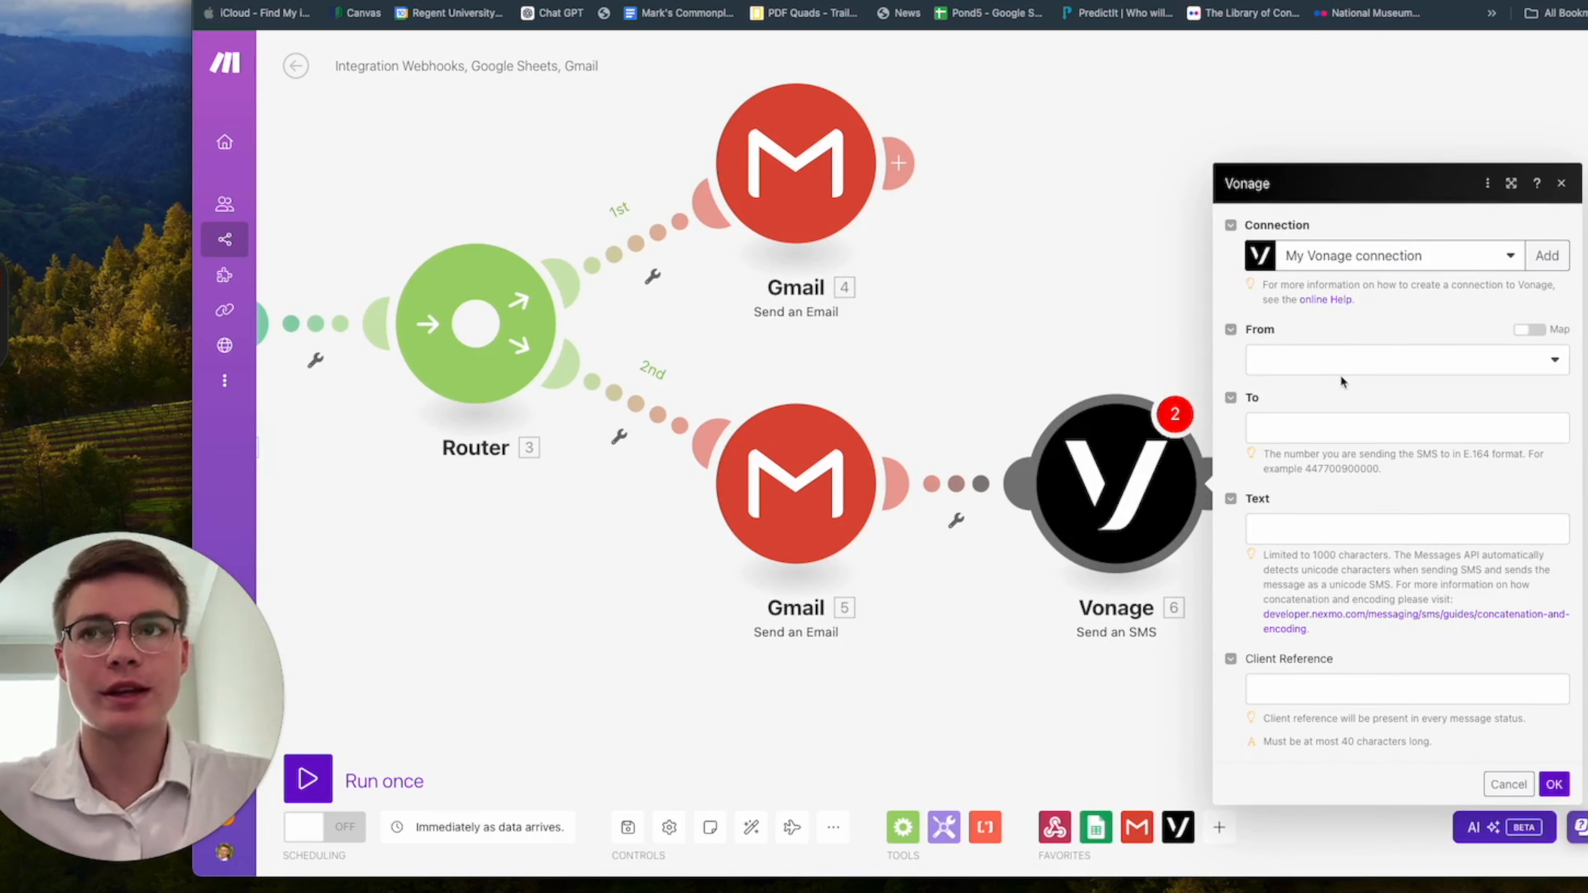
Choose the available Vonage phone number as the SMS sender and the structuredData phone number variable as the recipient.
click(1385, 368)
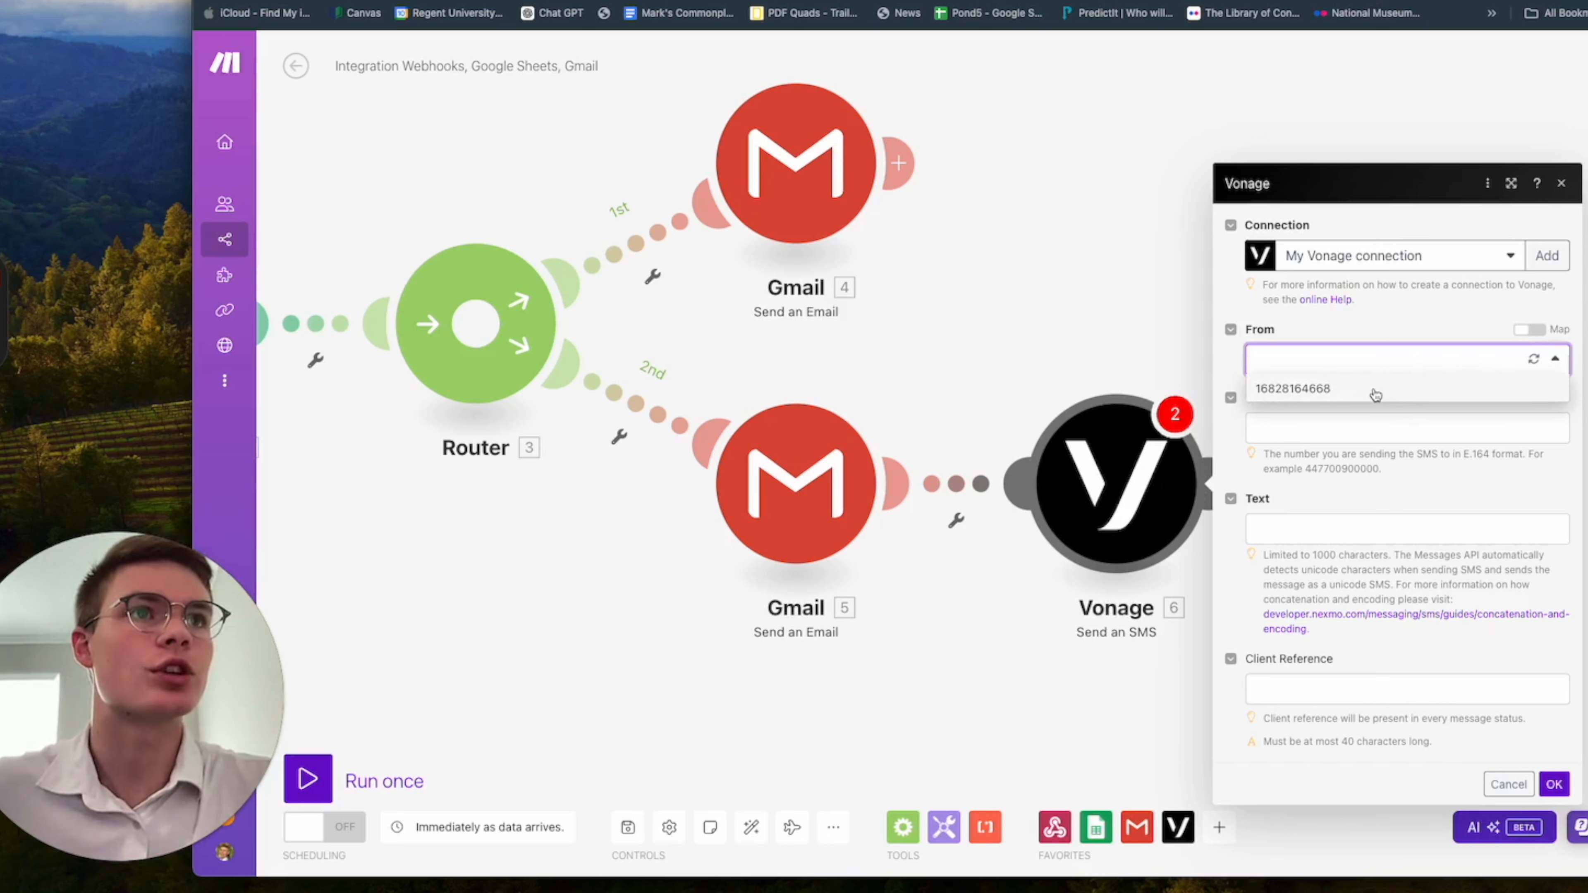
click(1351, 392)
click(1359, 431)
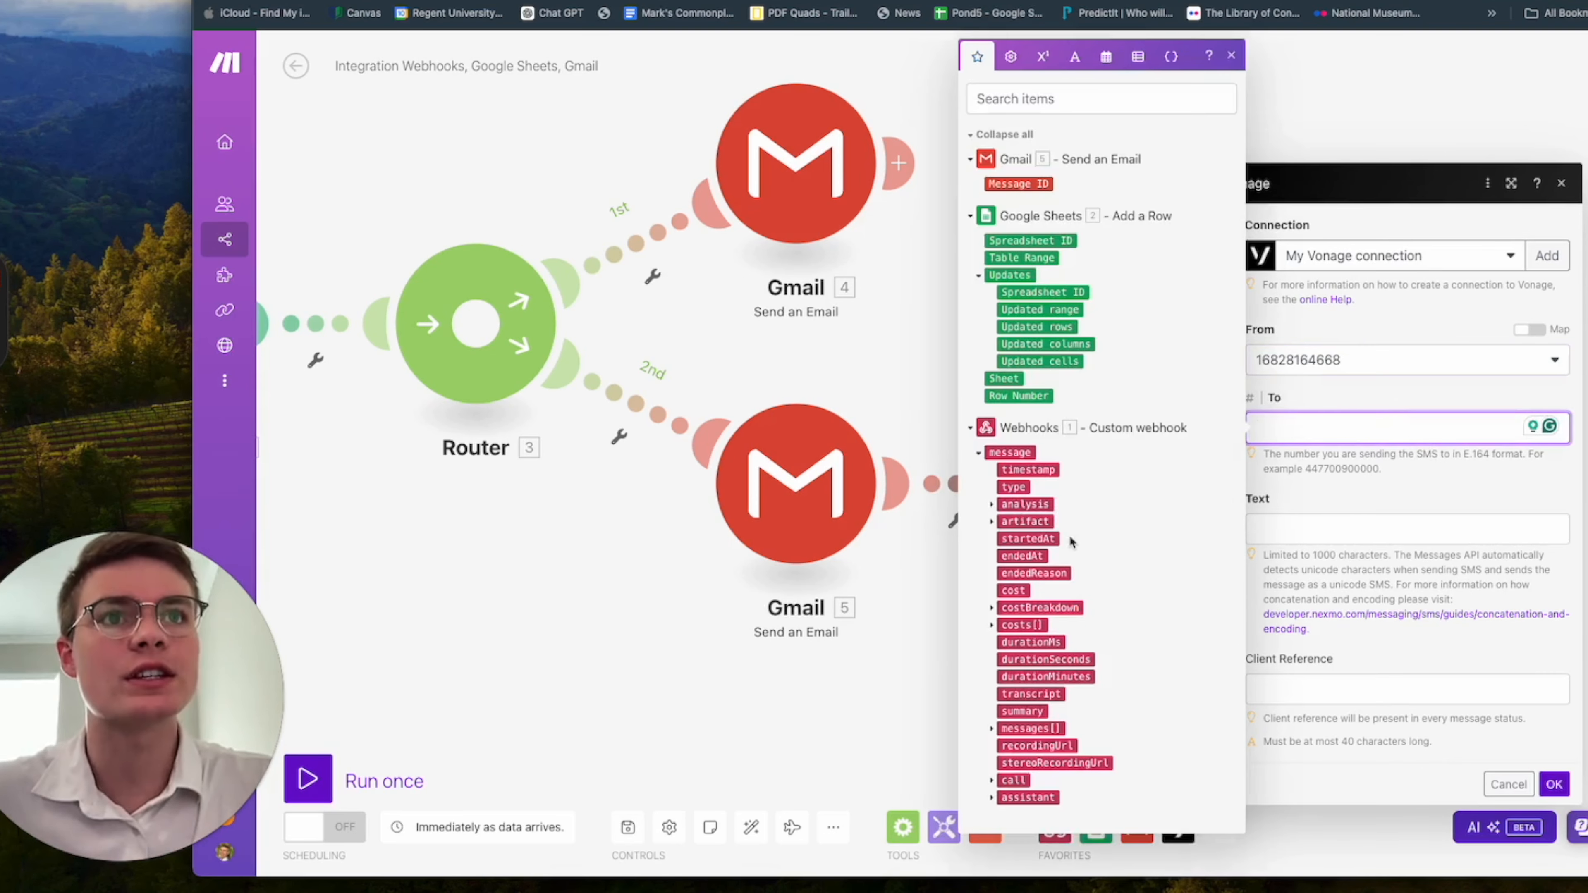
click(992, 505)
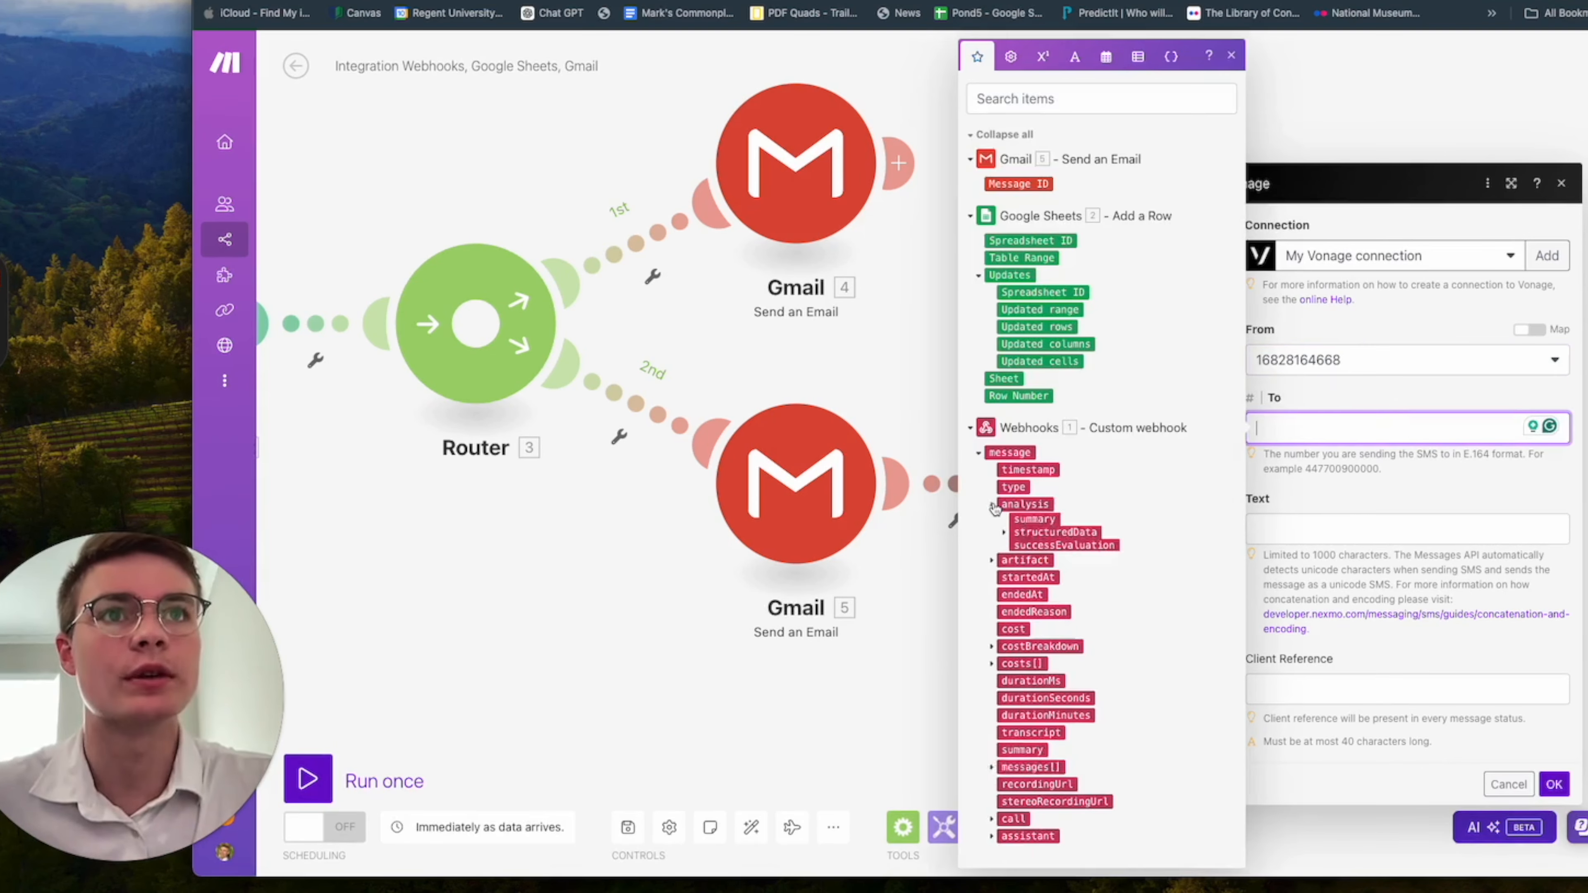
click(1004, 533)
scroll(1124, 578, down, 1)
click(1062, 580)
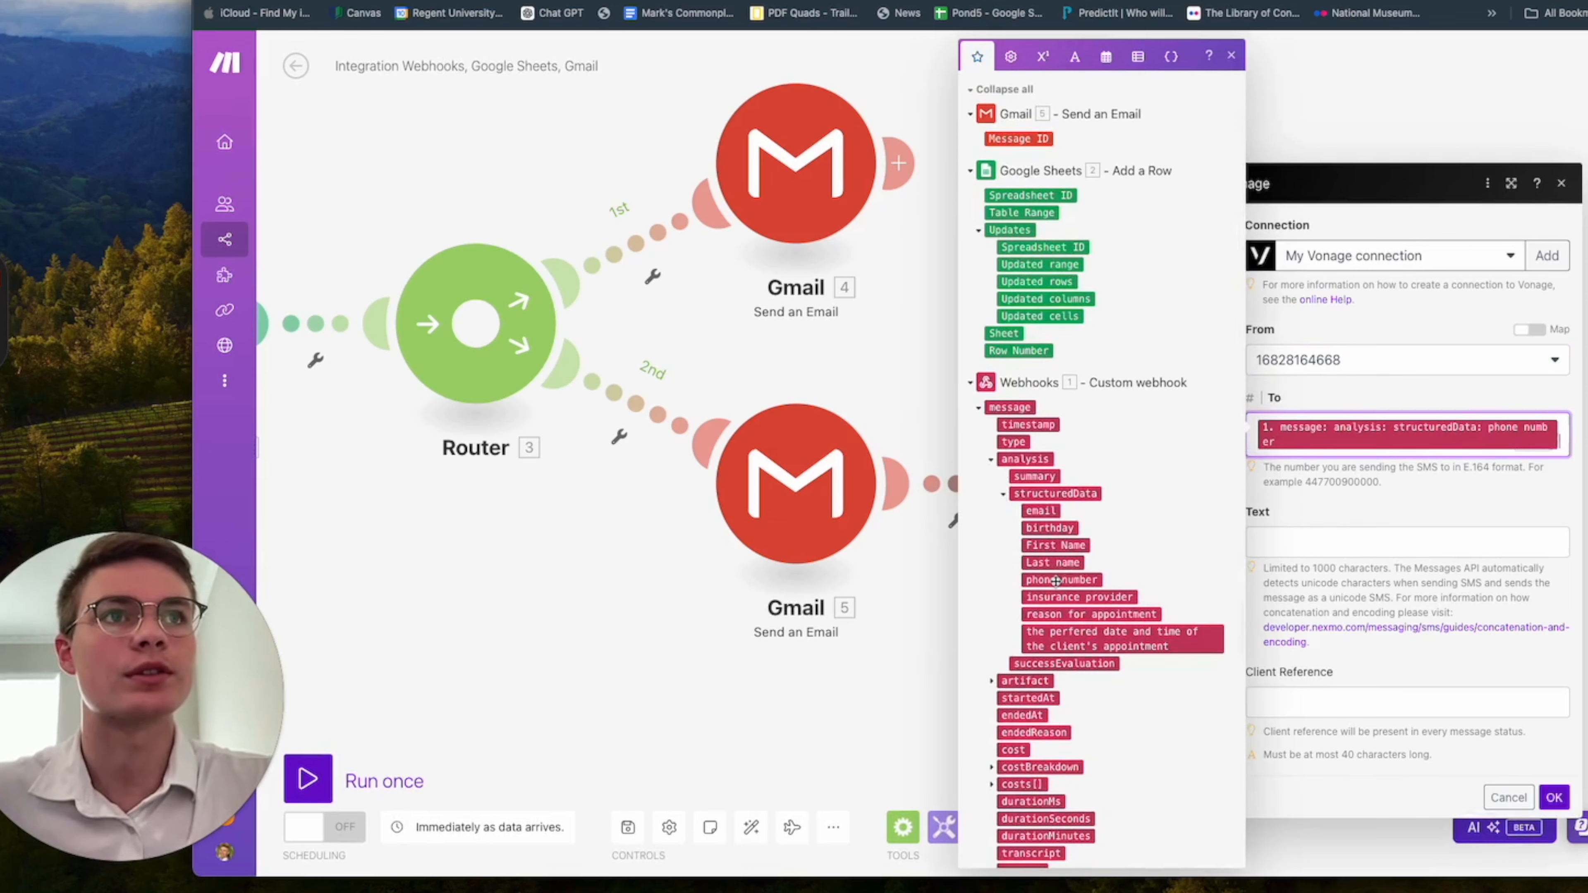
click(1410, 477)
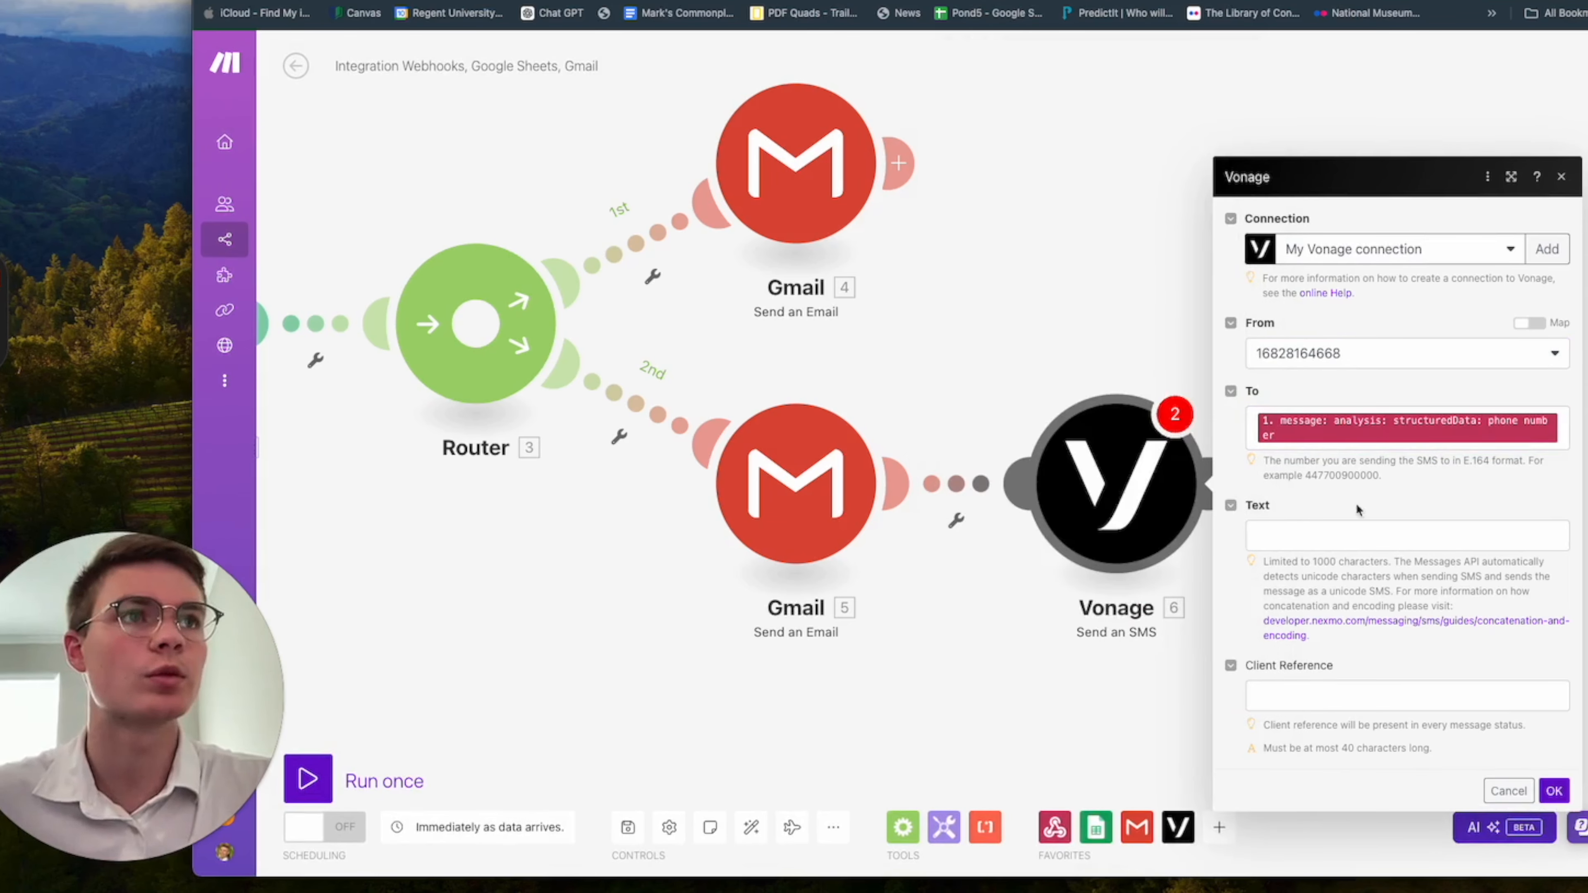
Start the SMS text with "Hello", the structuredData First Name variable and "!", followed by a blank line.
click(1363, 533)
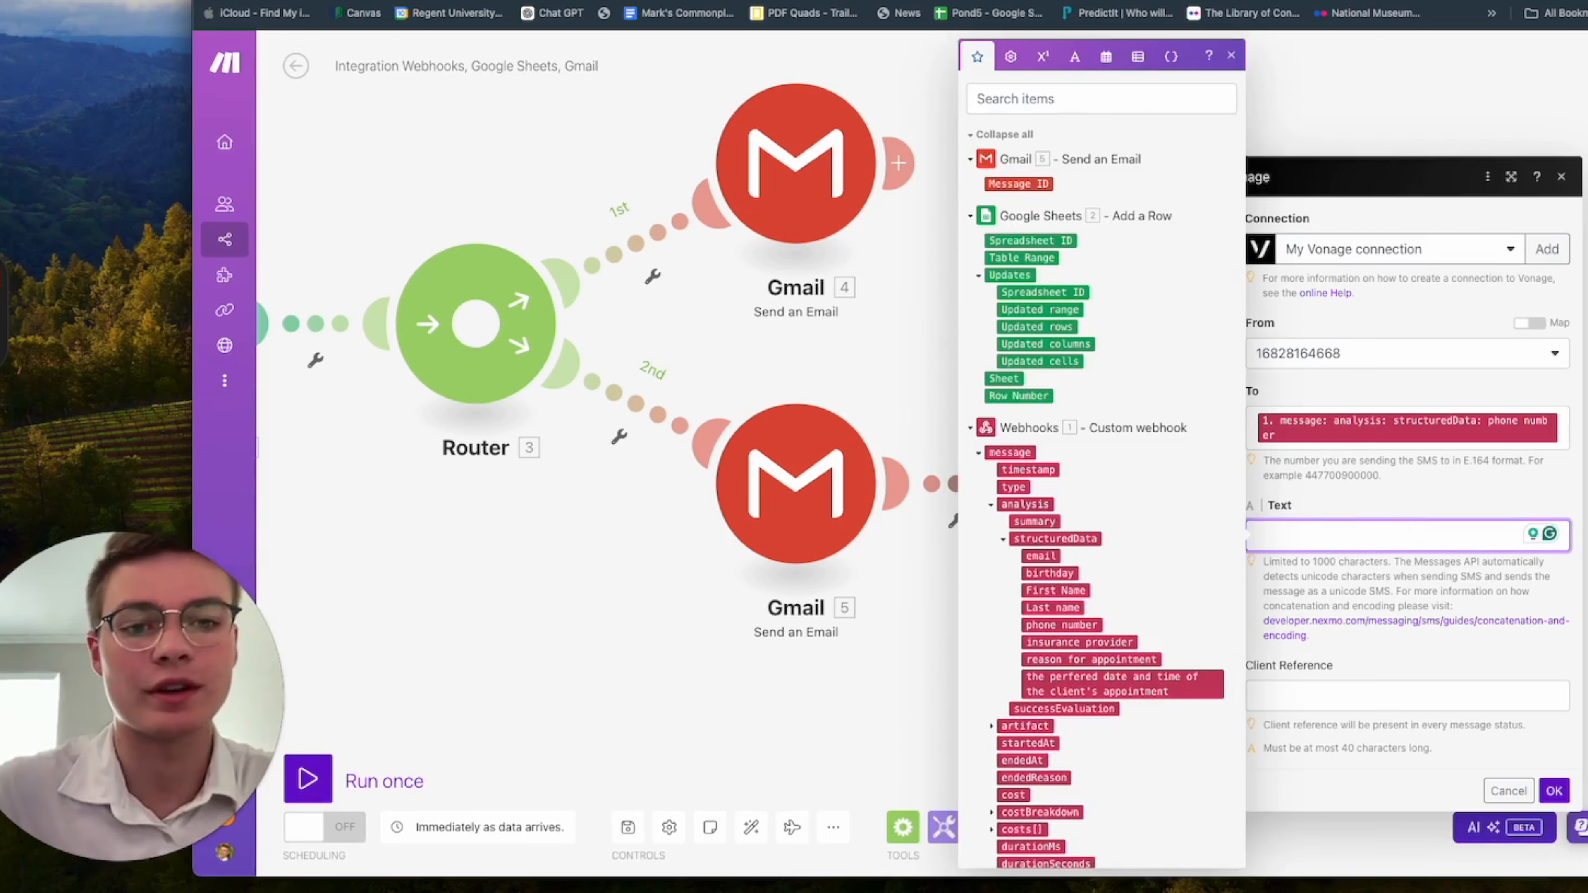
key(super+Tab)
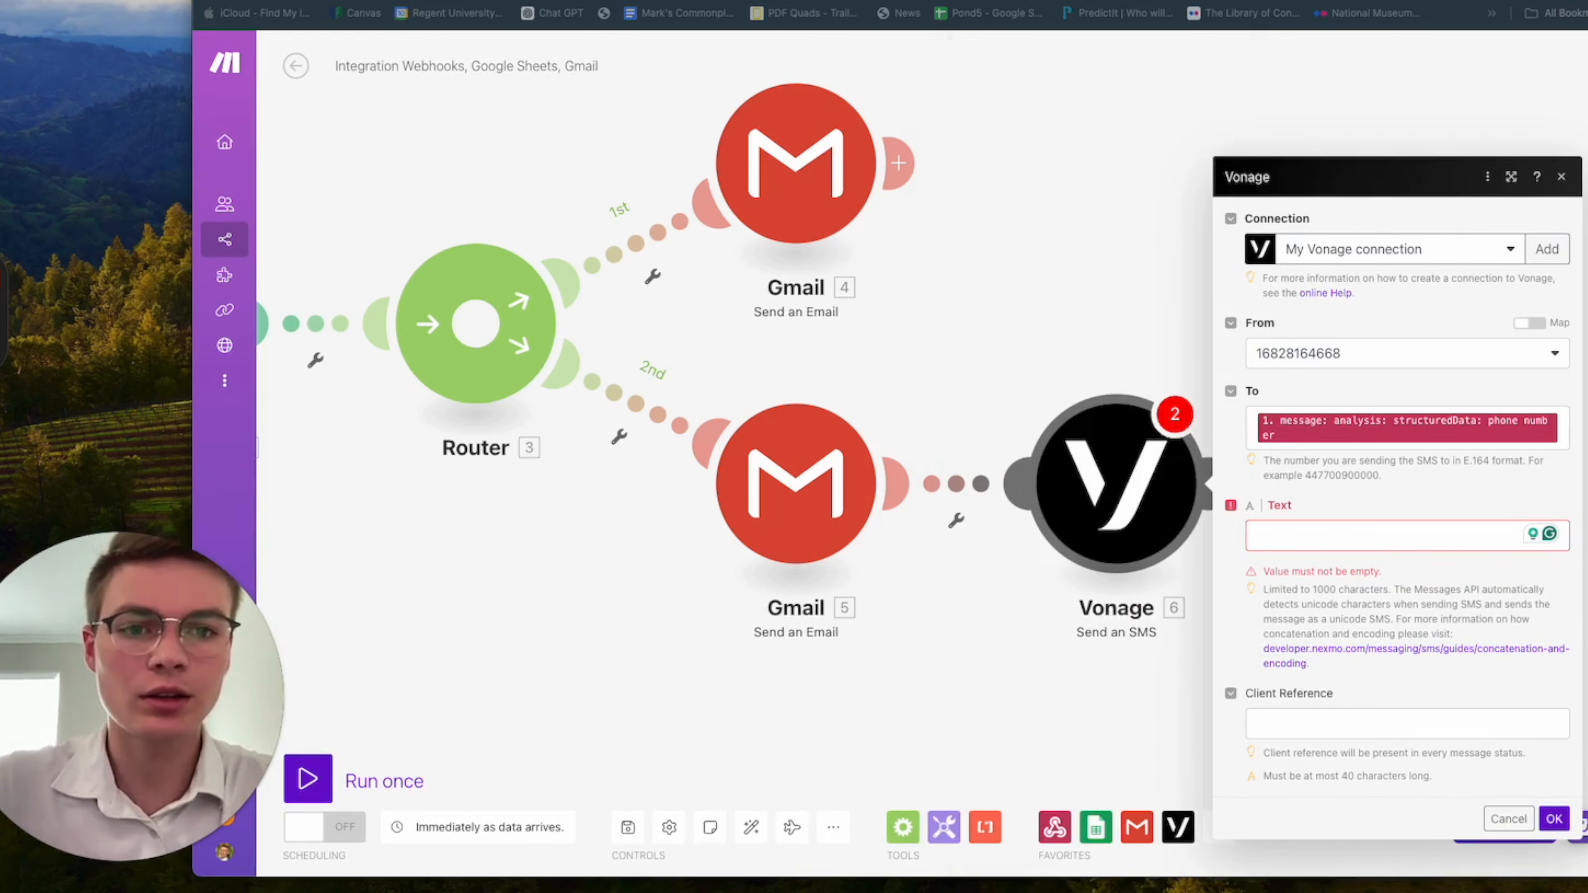
click(1307, 529)
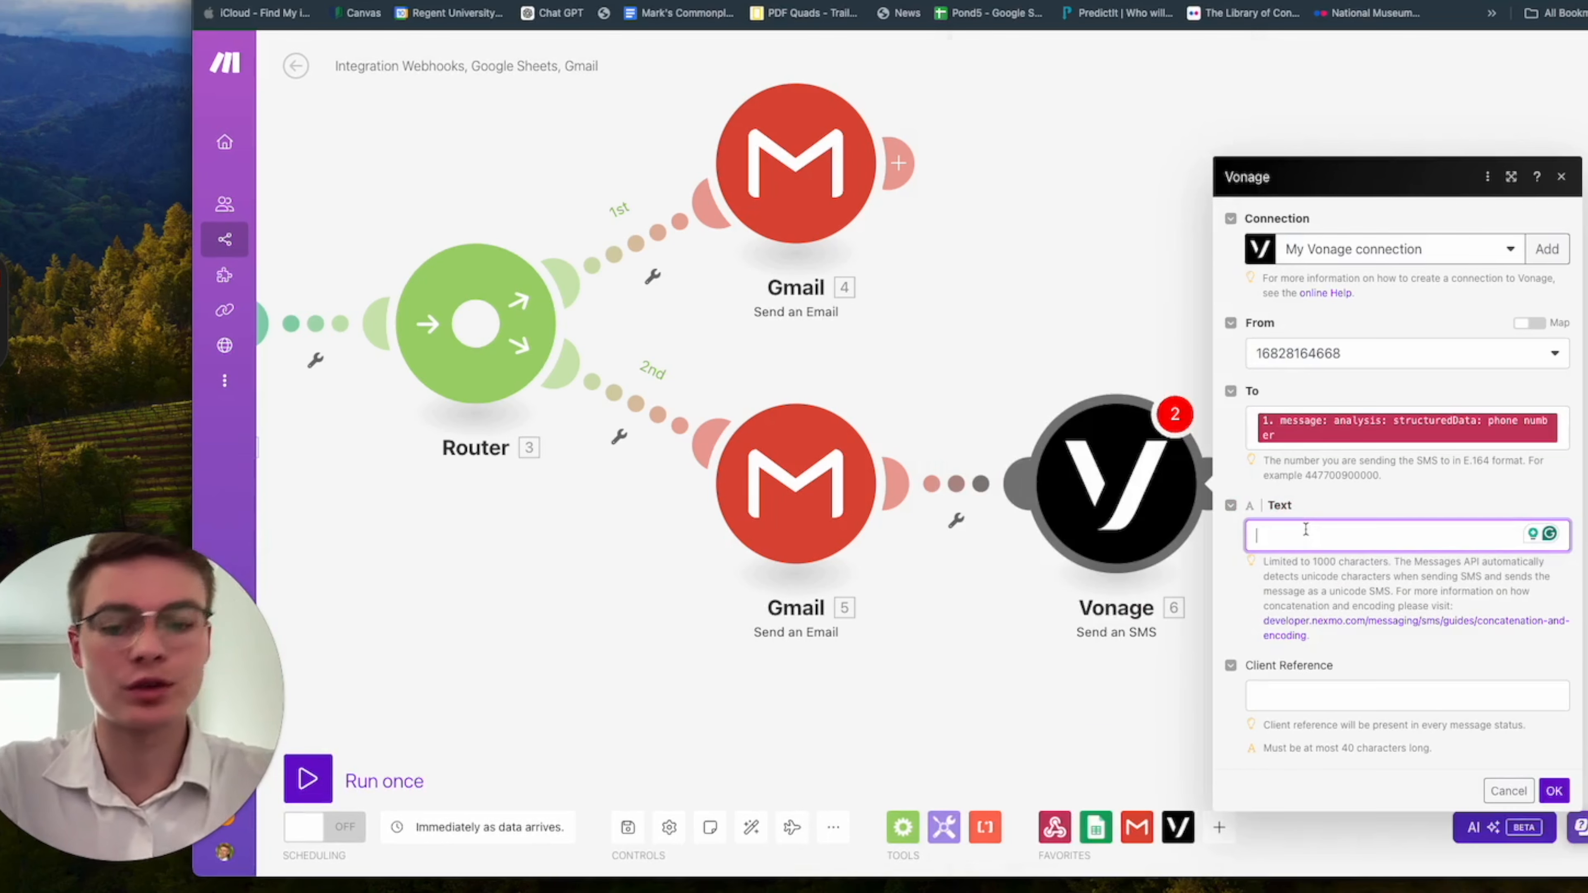
text(Hello)
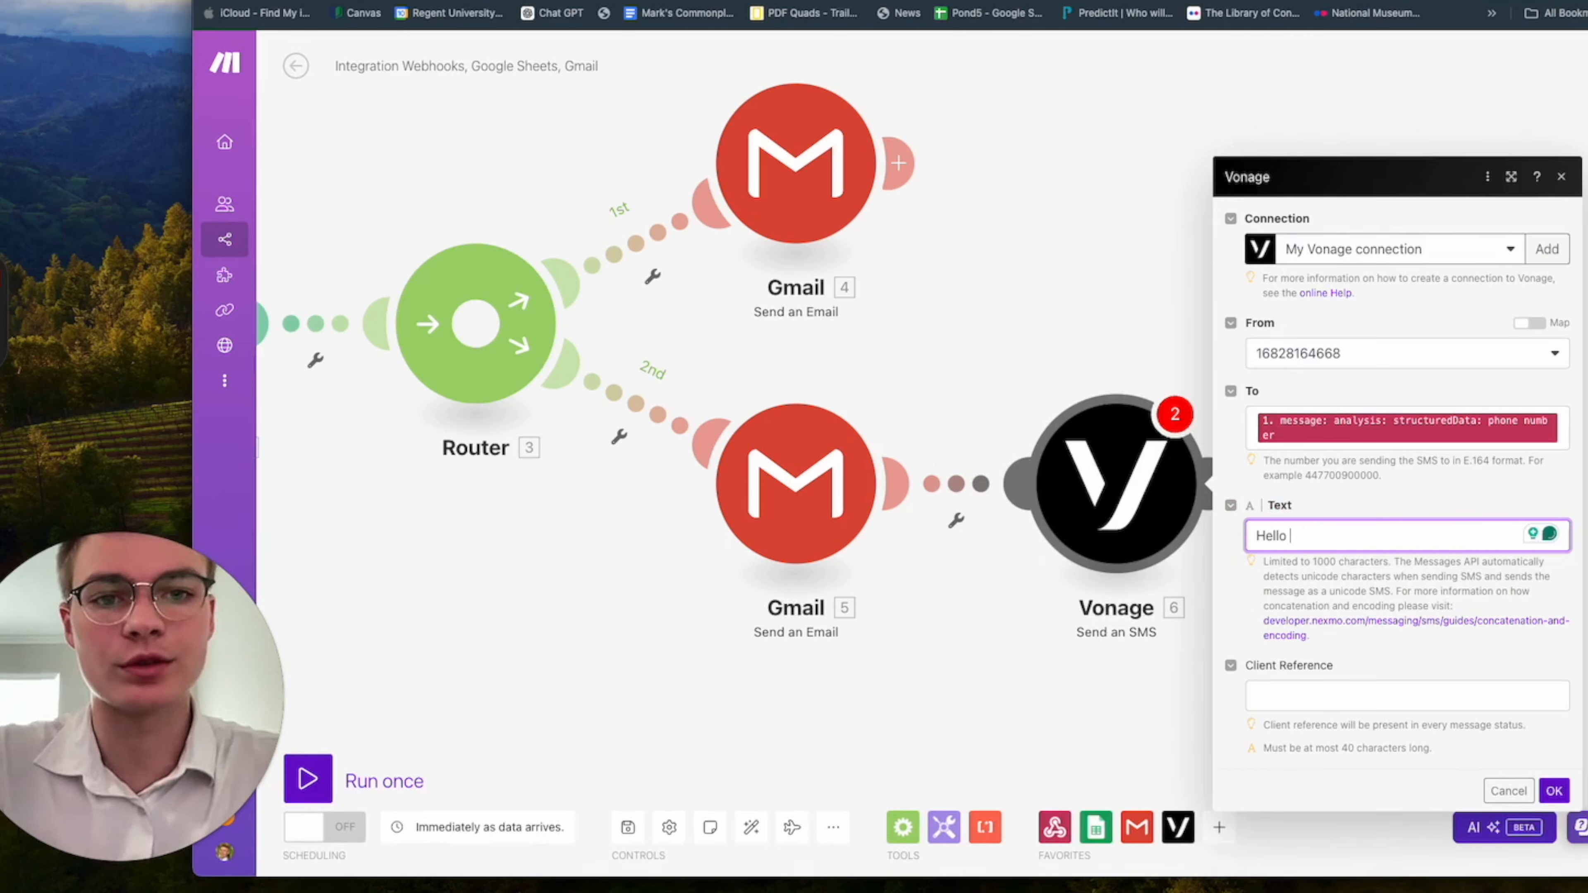
key(super+Tab)
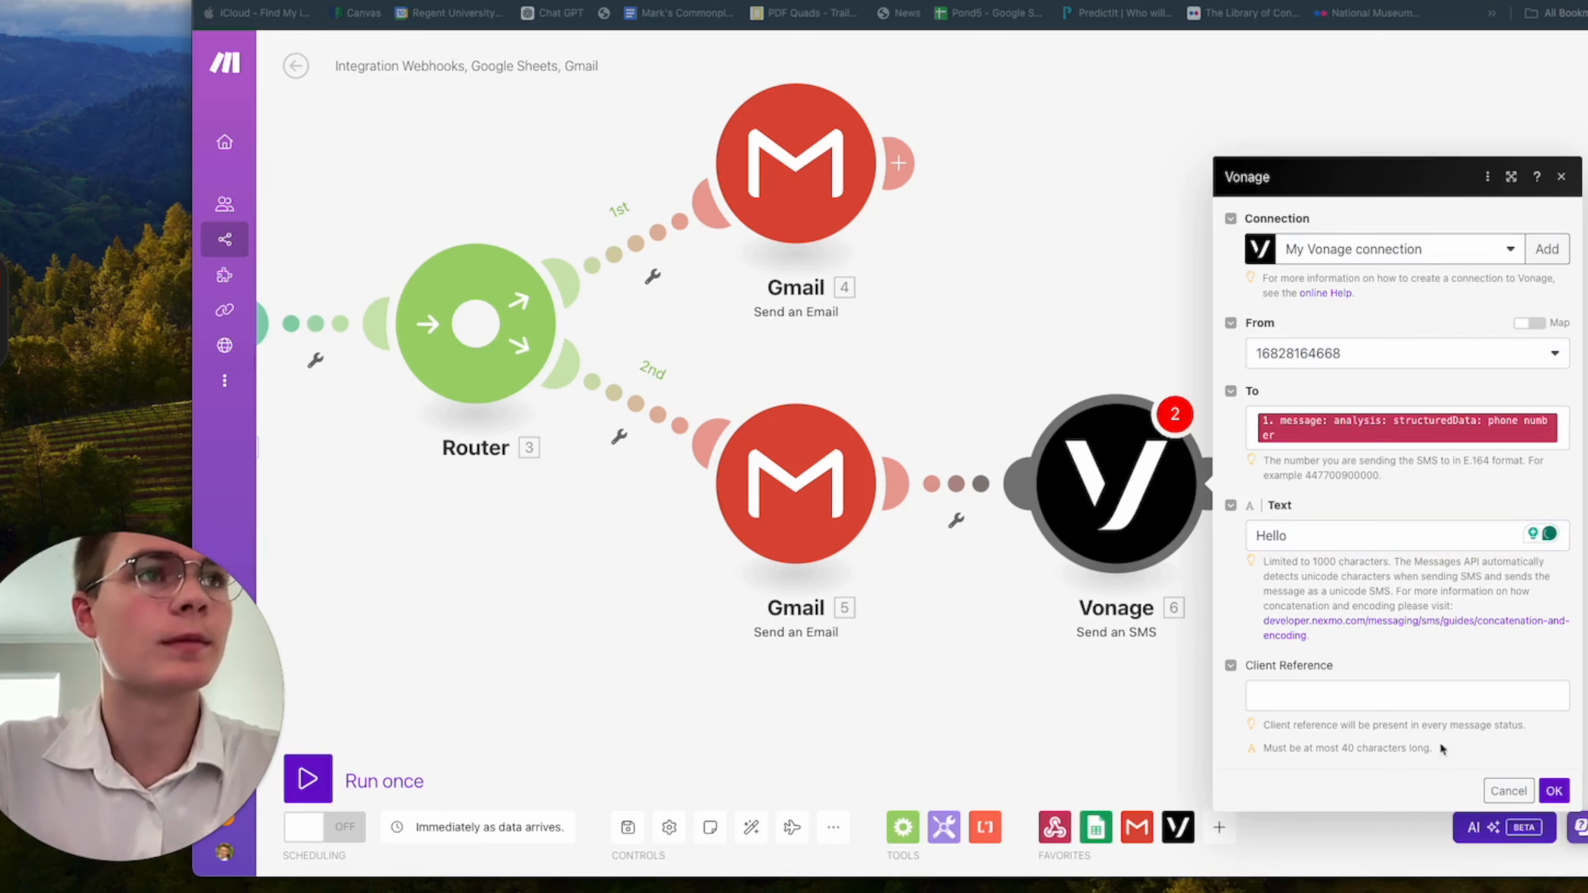
click(1335, 539)
click(1341, 542)
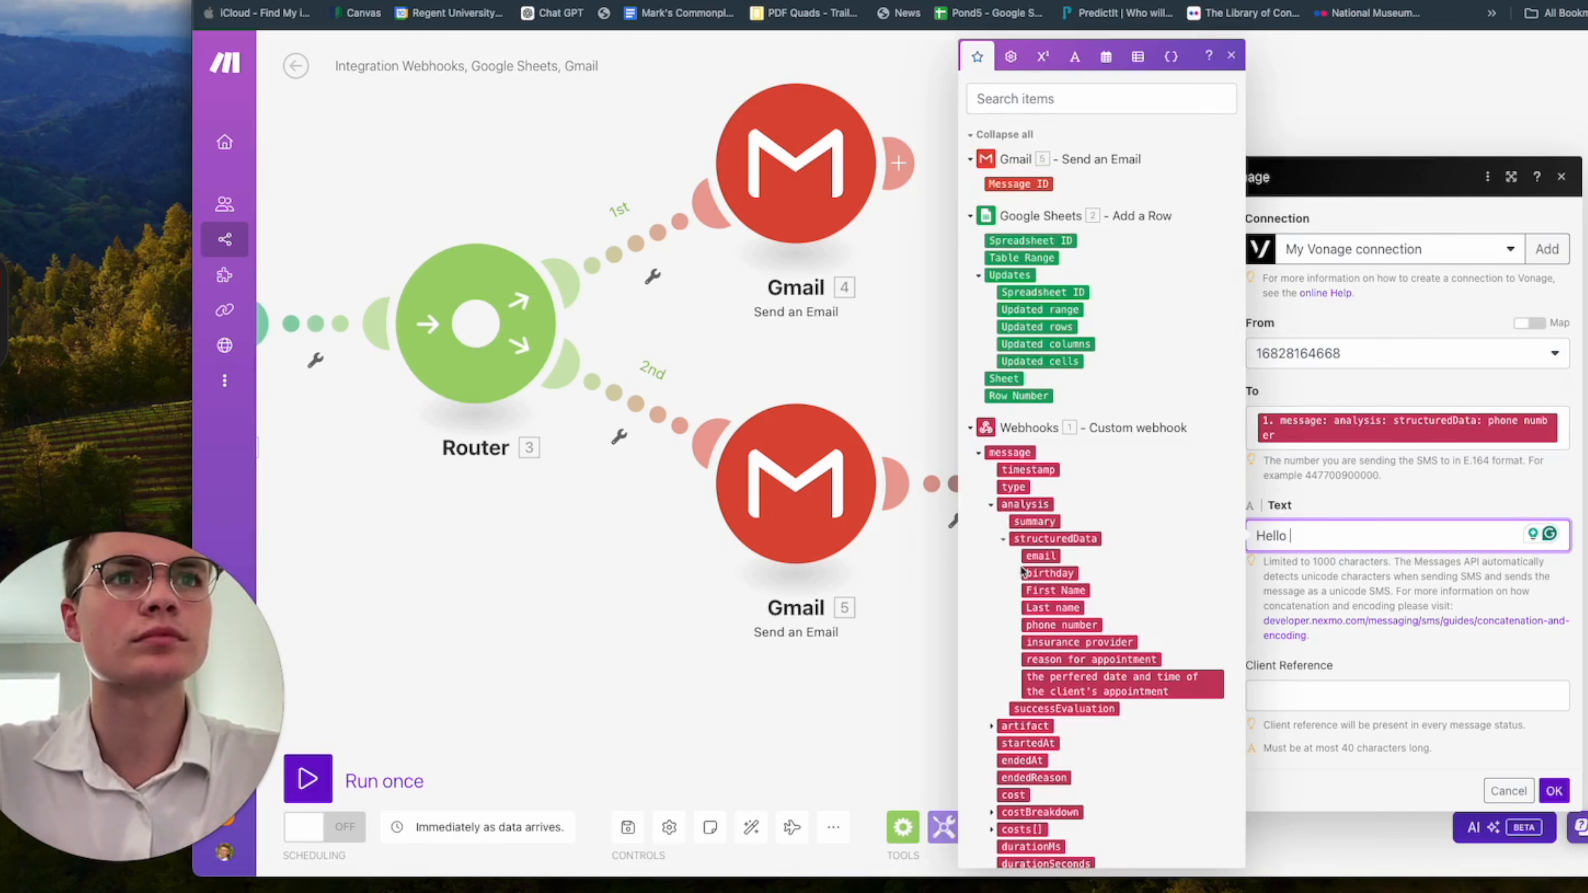
click(1073, 593)
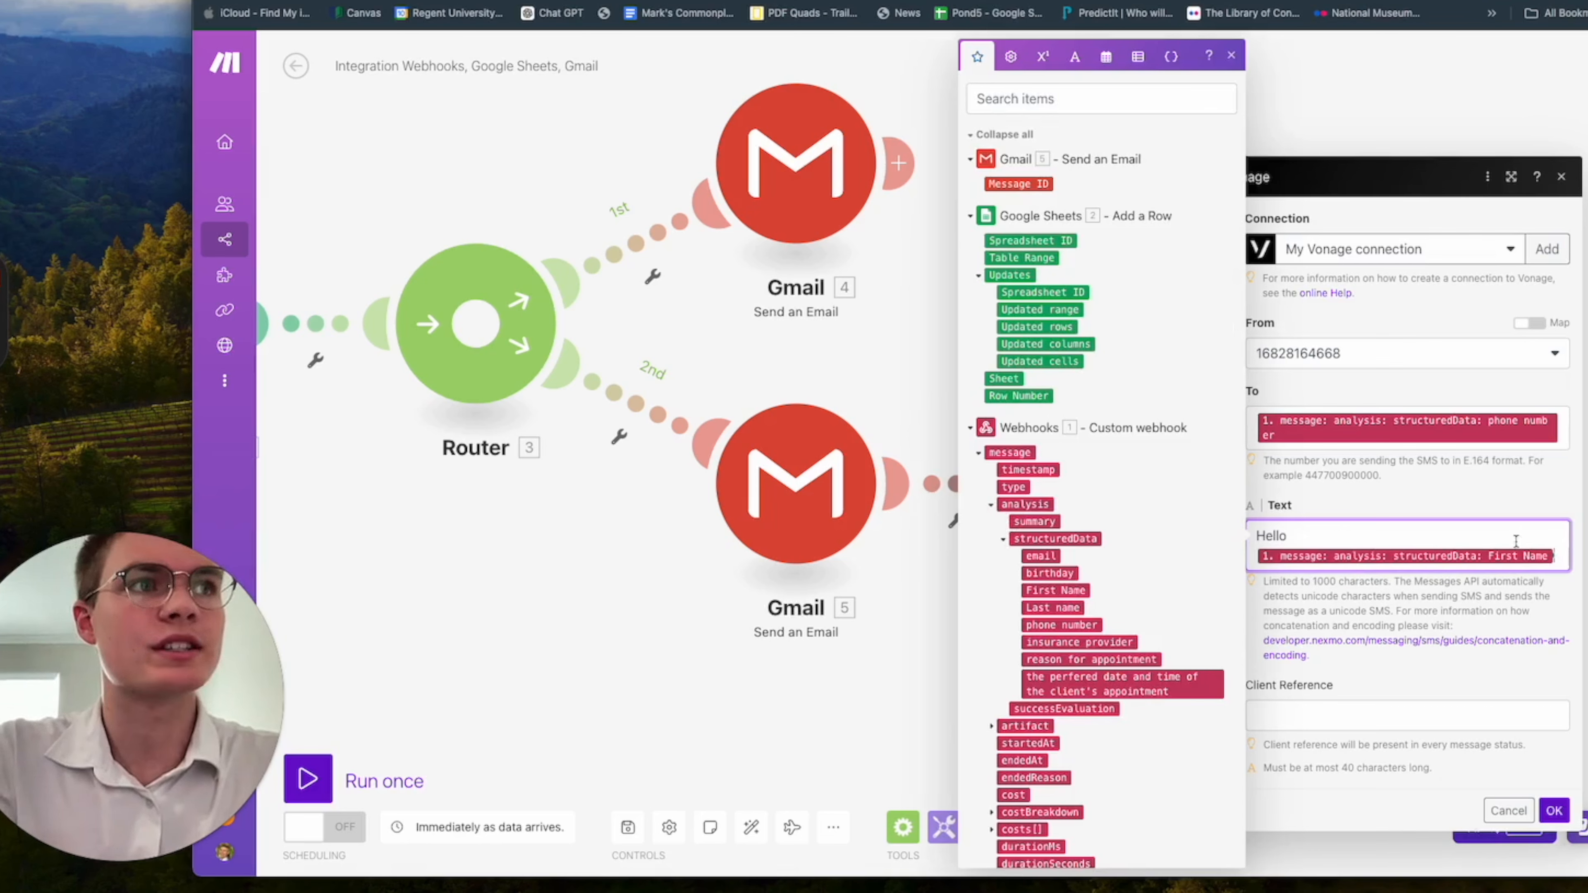
text(!)
key(Return)
key(Return)
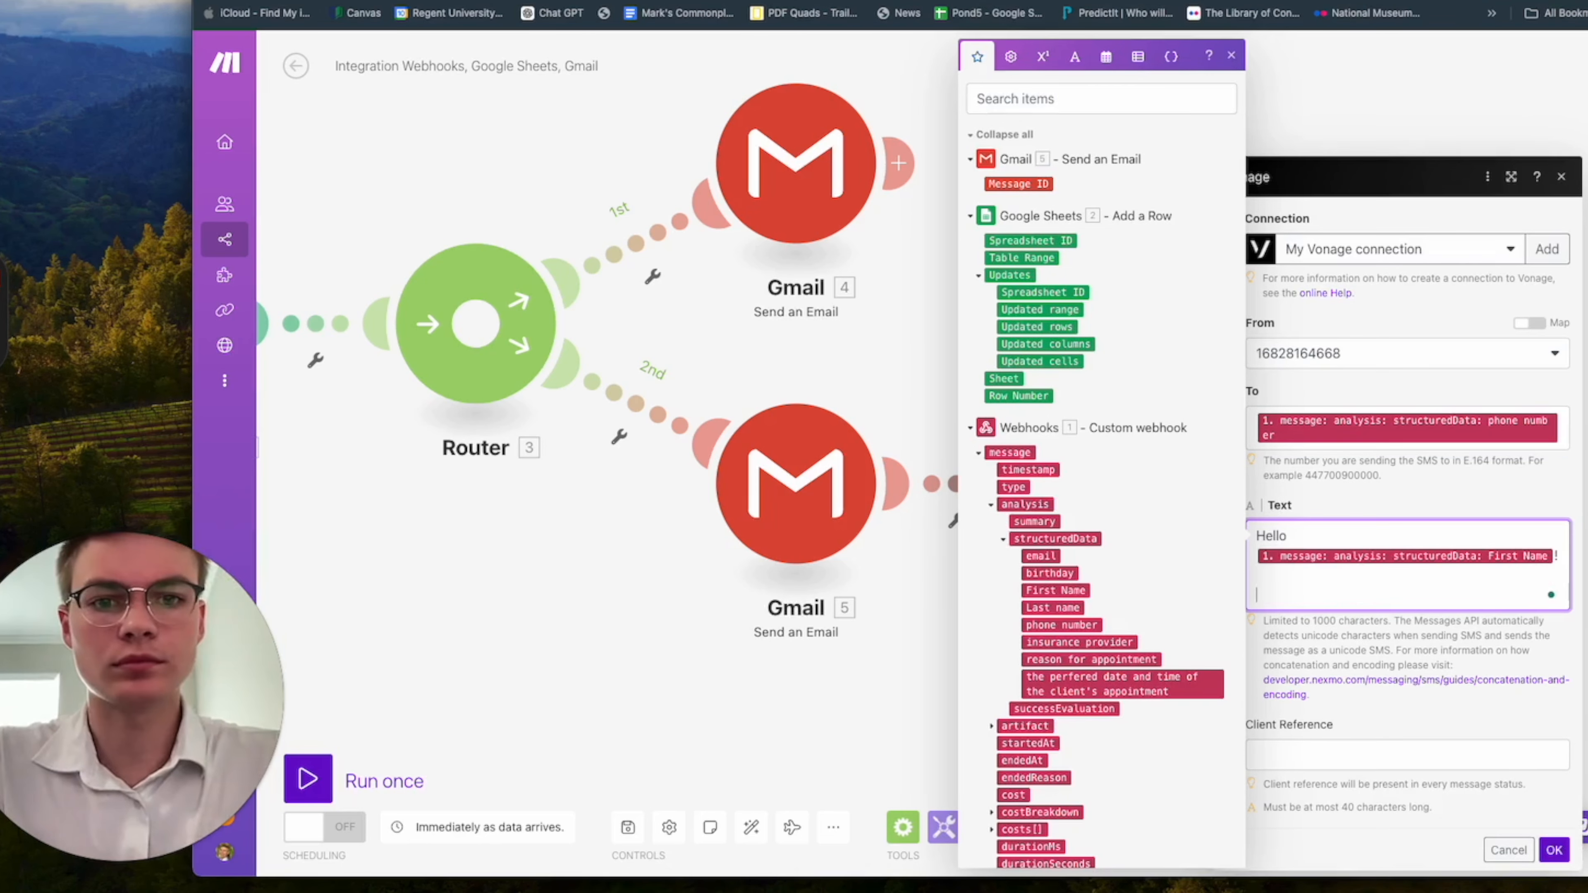
Add "Your", the reason for appointment variable, "appointment on" and the preferred date and time variable to the SMS text.
text(Your)
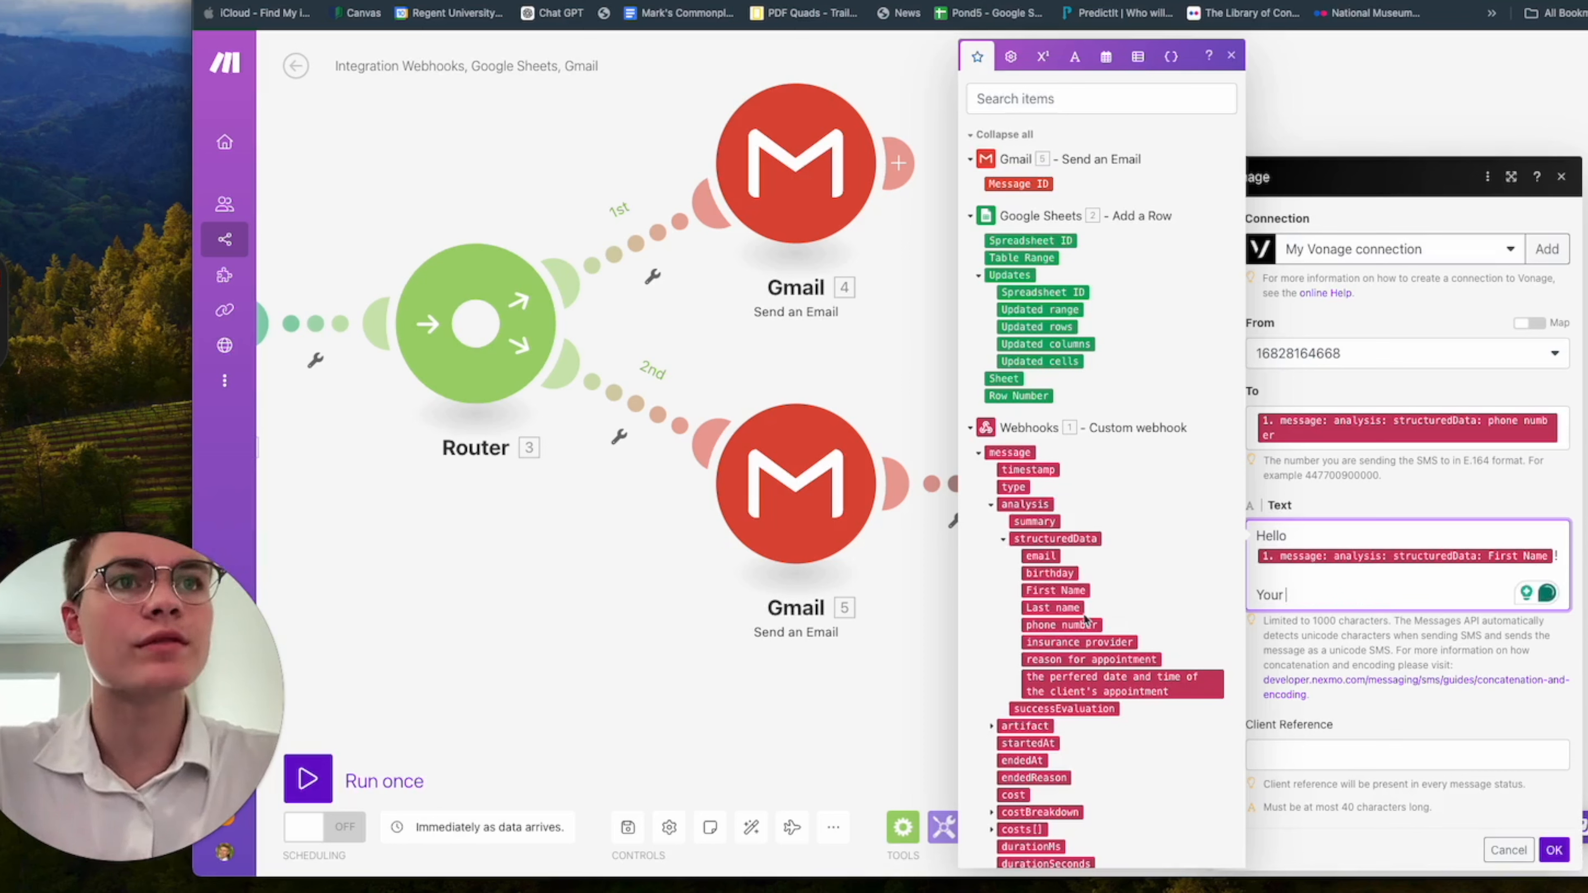
click(1103, 659)
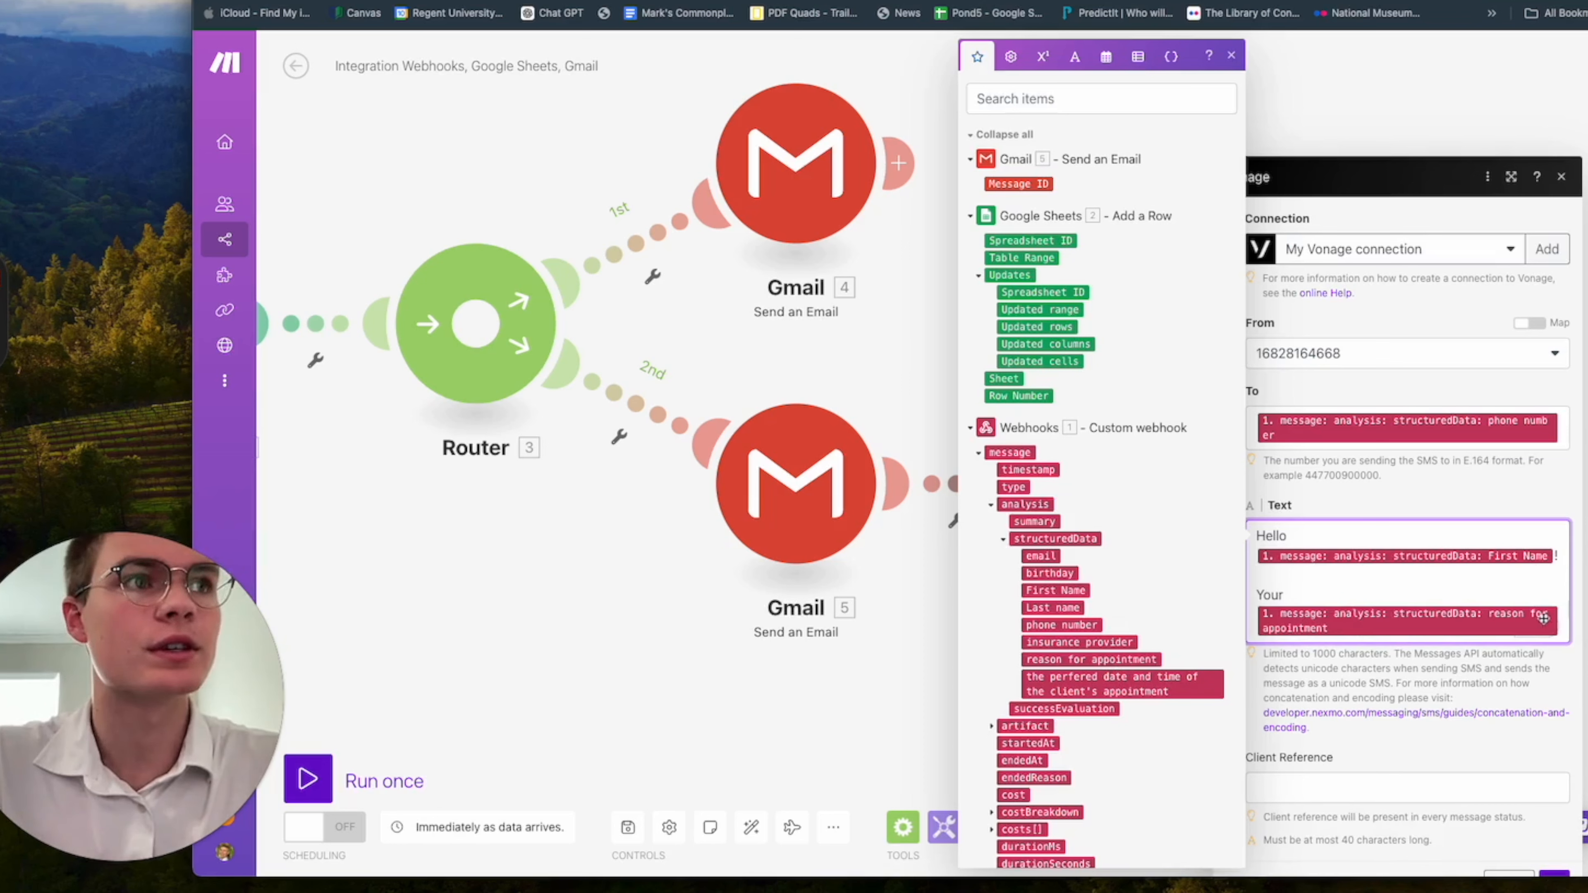
key(Return)
text(app)
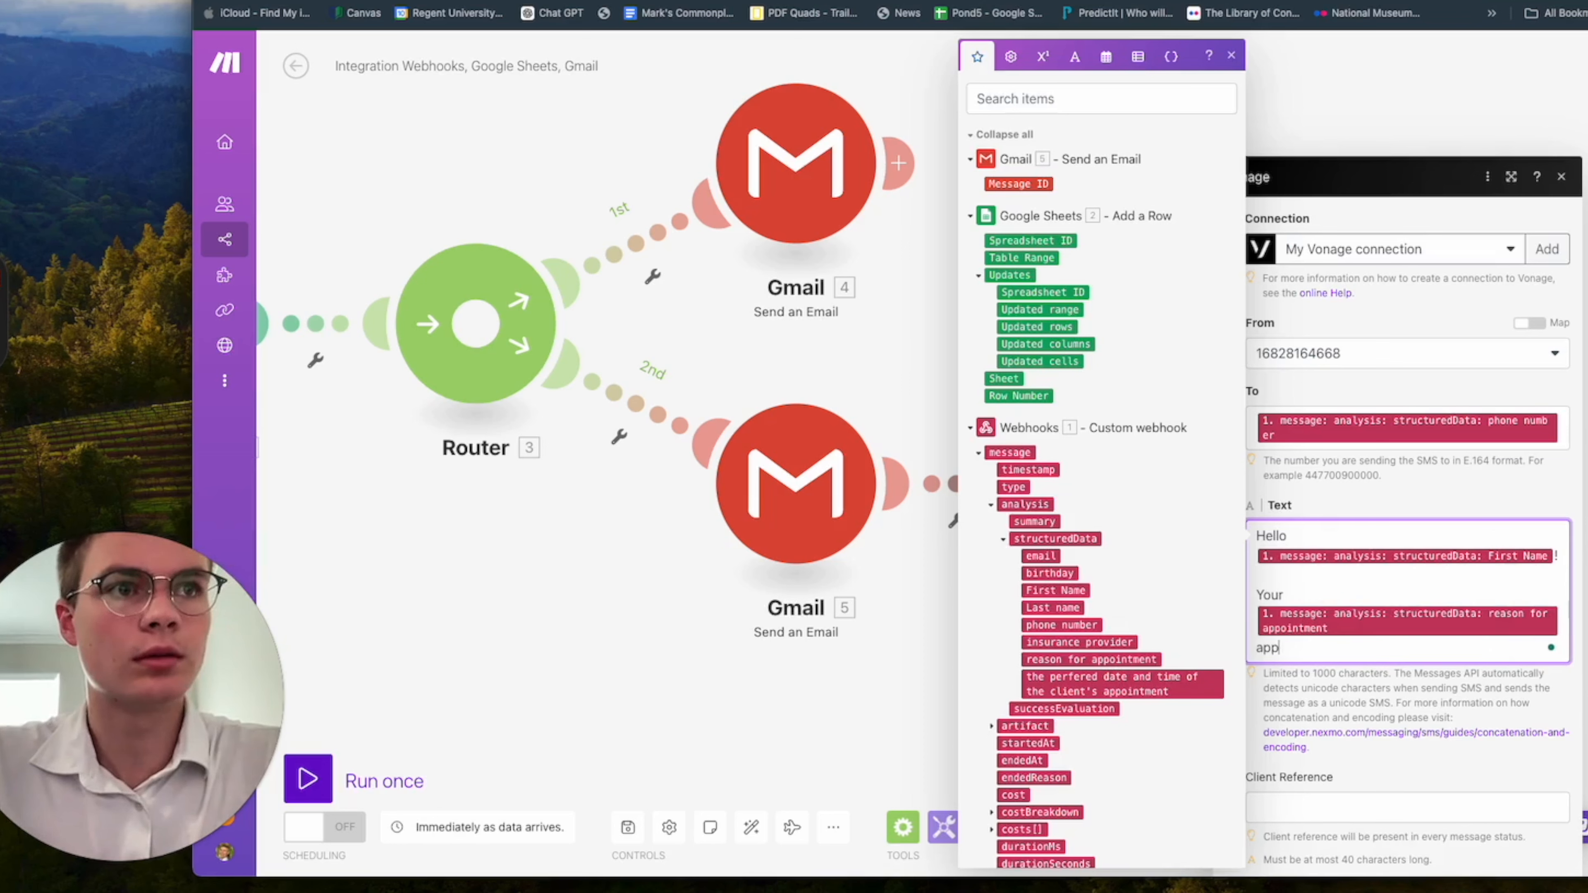
text(ointment is curre)
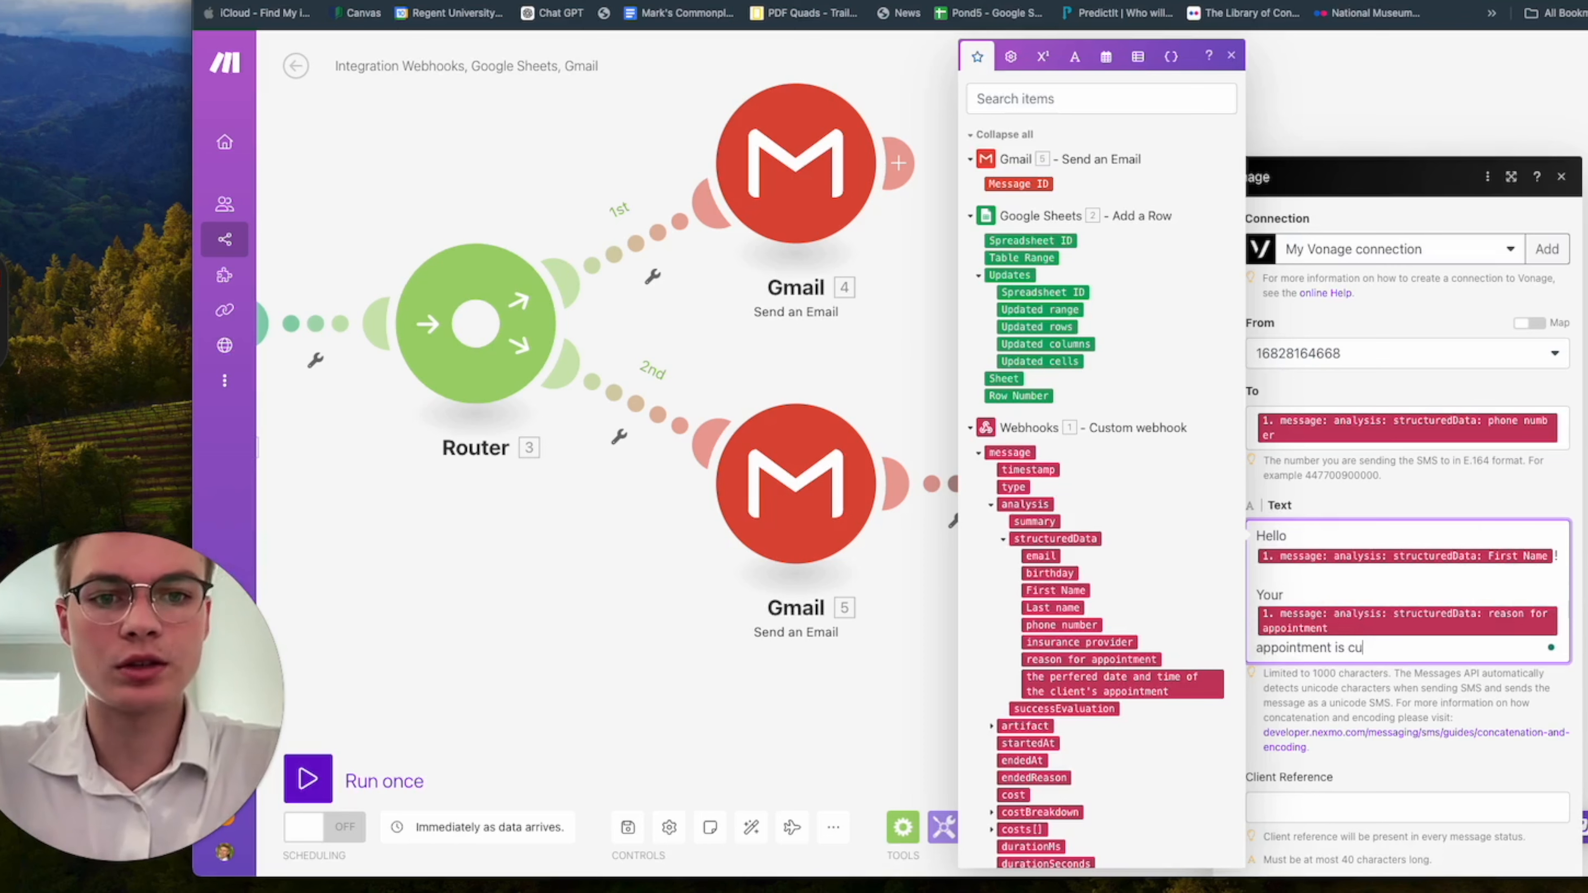
key(BackSpace)
key(BackSpace)
key(BackSpace)
key(BackSpace)
key(BackSpace)
key(BackSpace)
key(BackSpace)
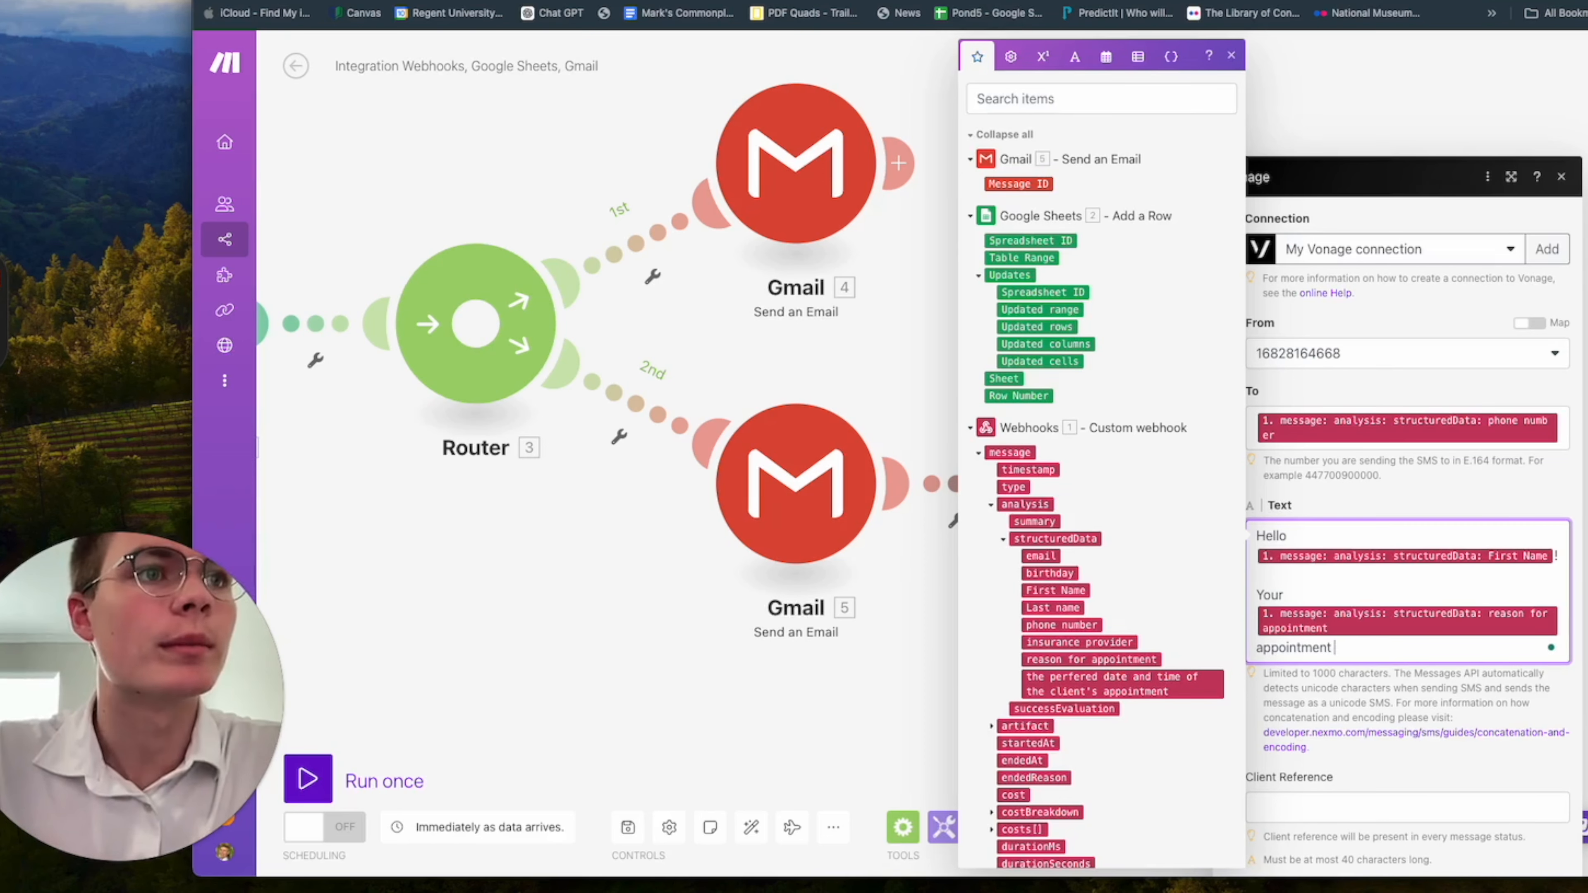
text(on)
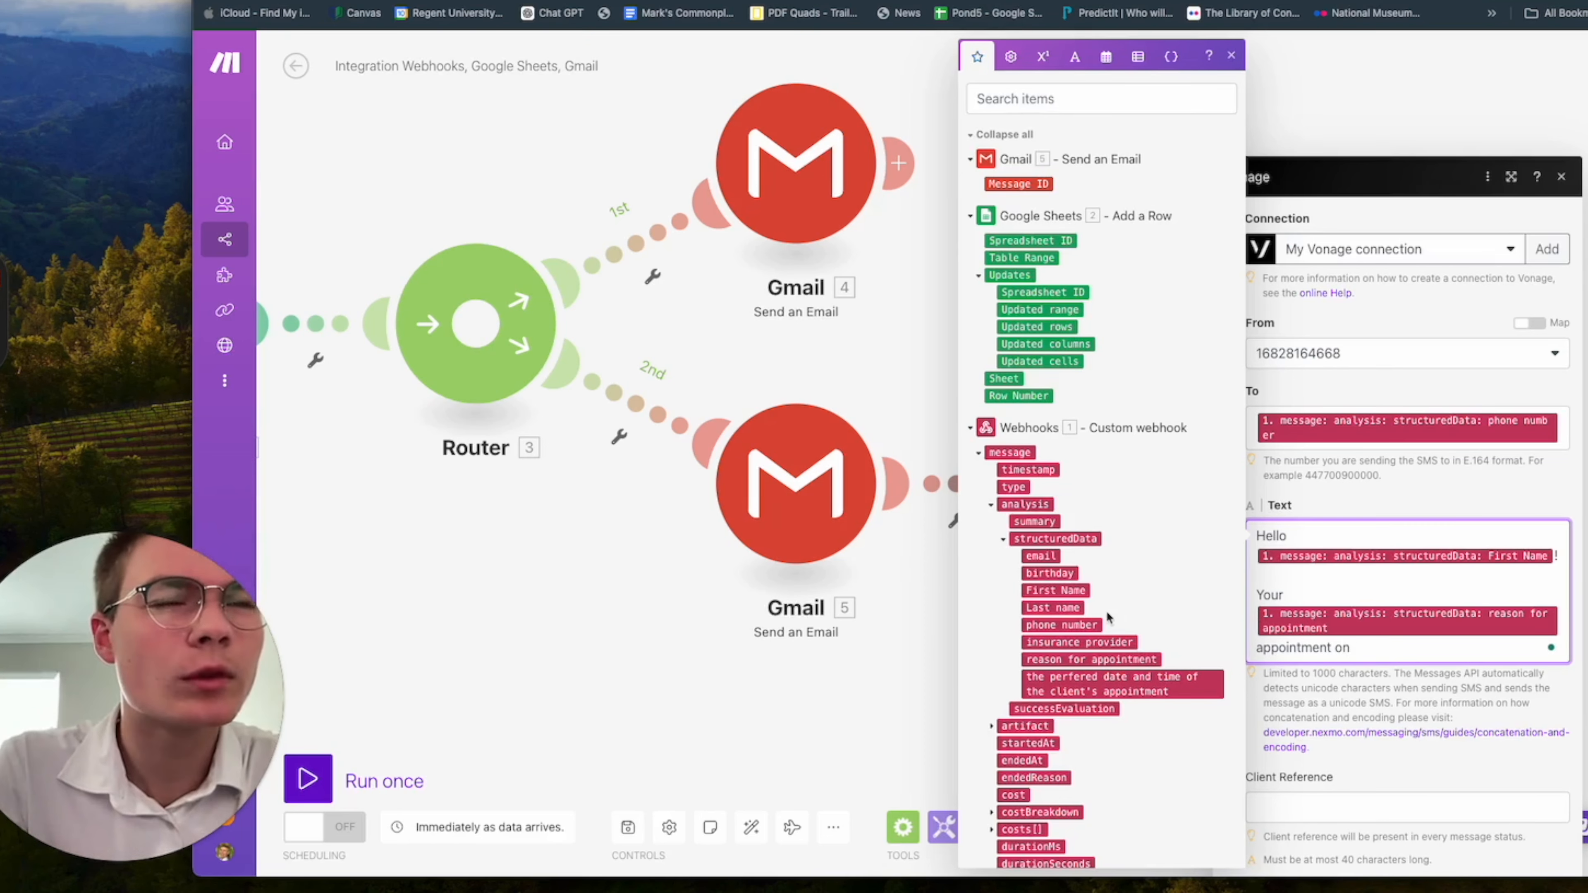
click(1147, 688)
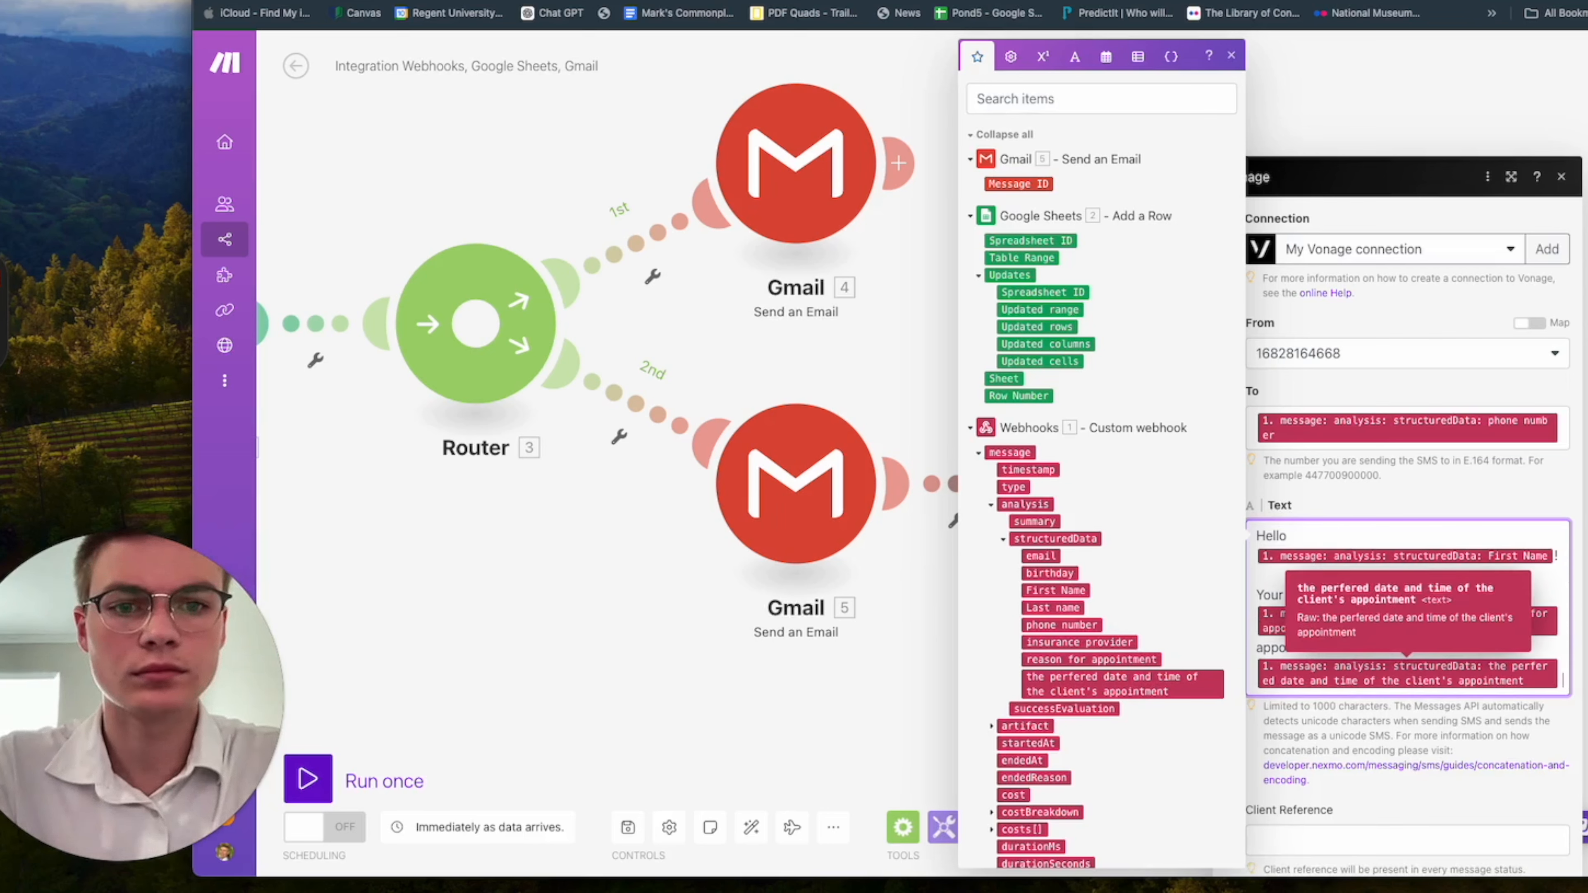
Complete the SMS sentence with "is currently pending confirmation." and leave a blank line after it.
text(appointment is )
text(curren)
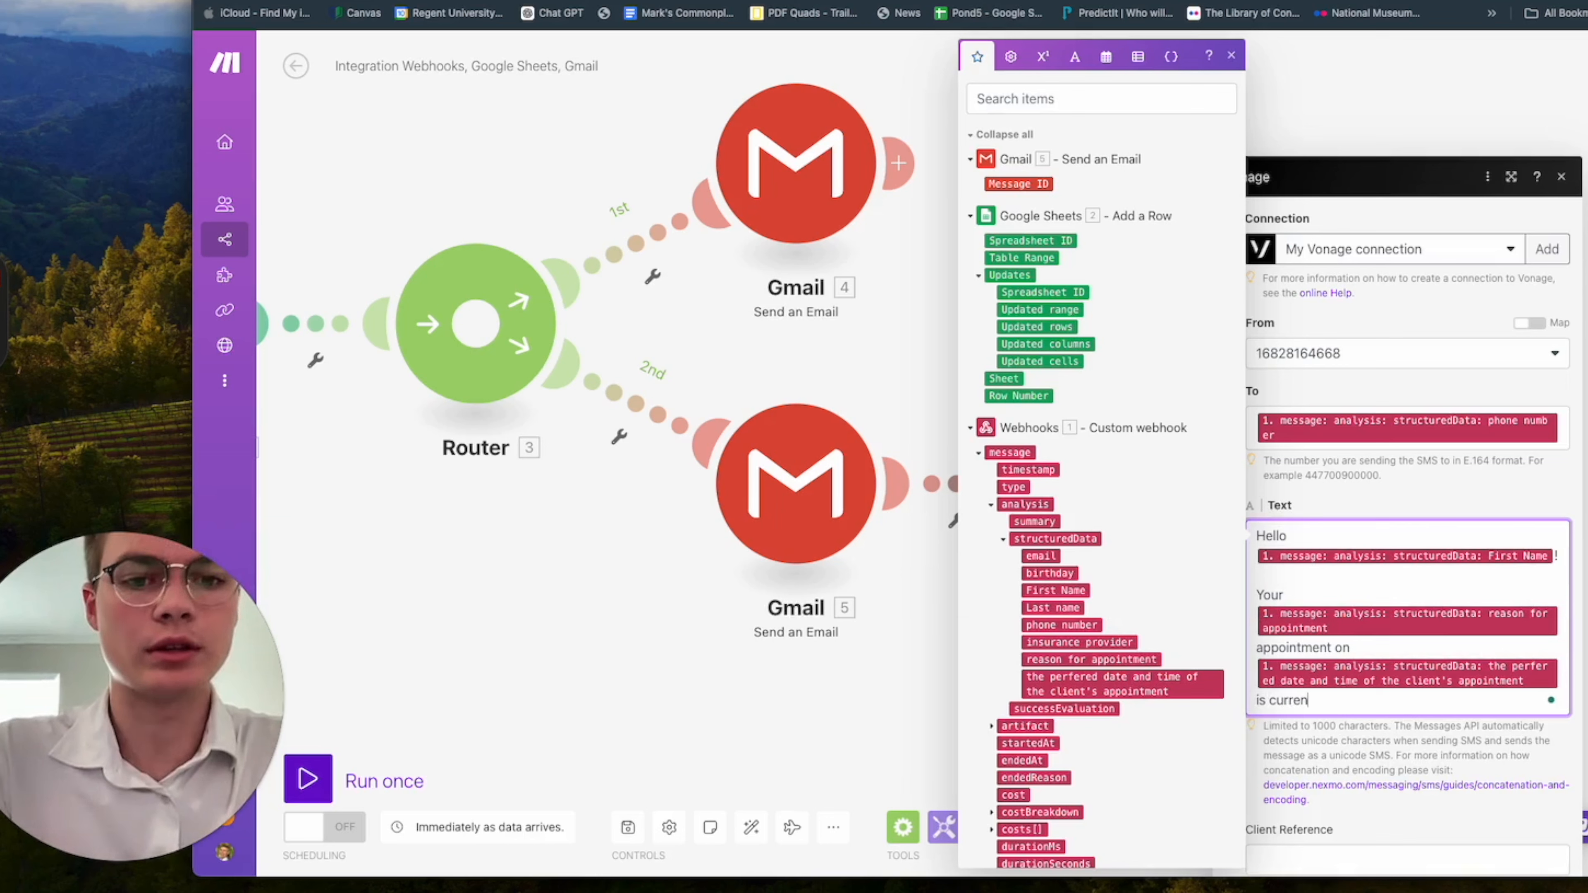
text(tly pending confirma)
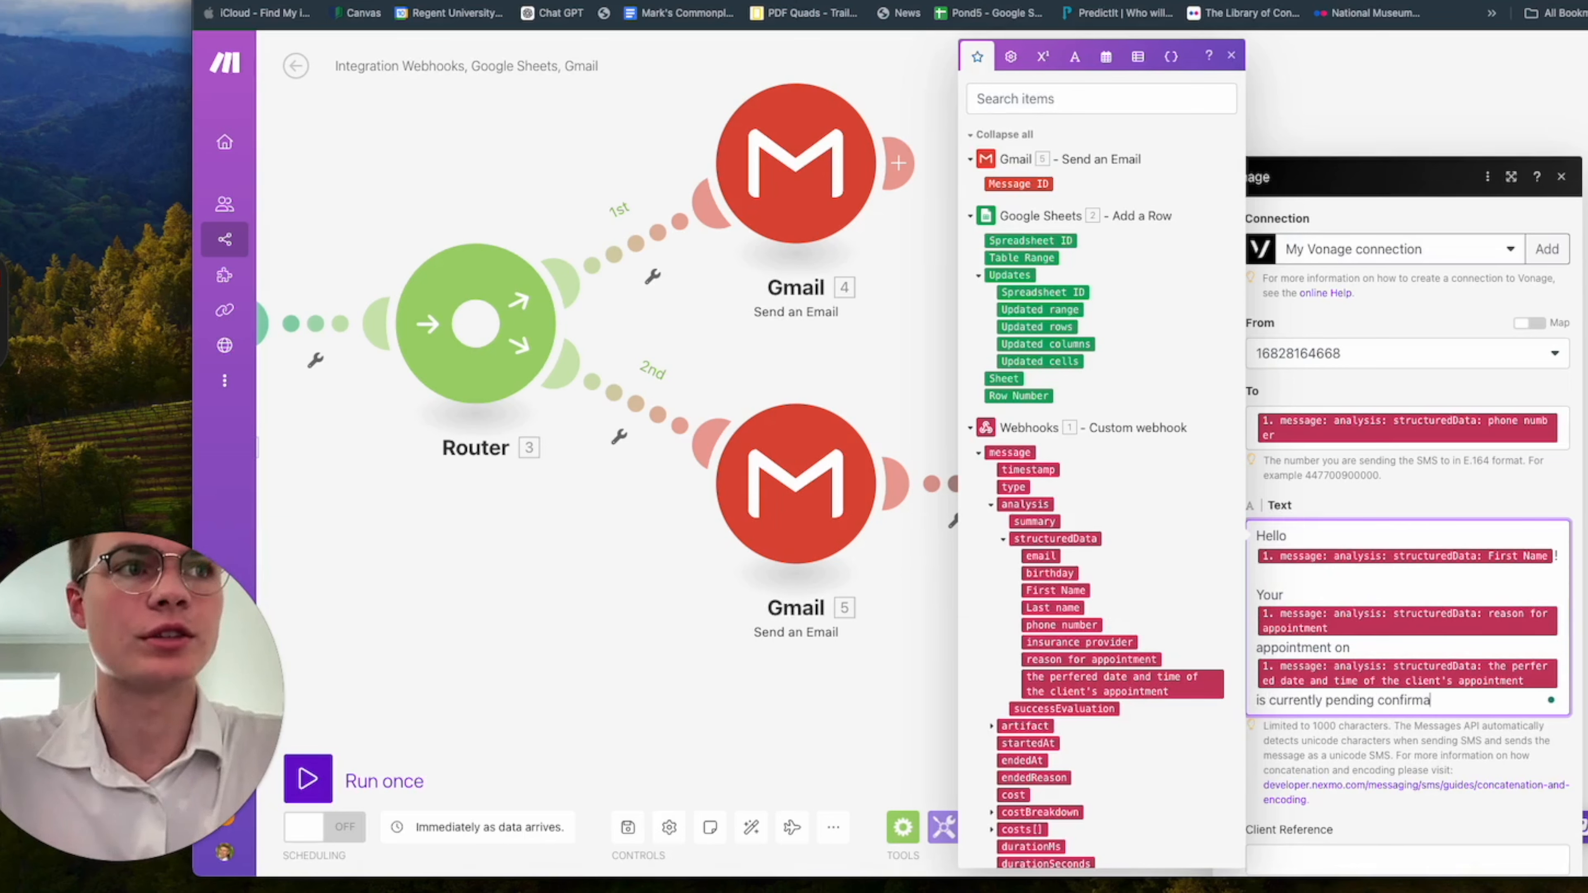
text(tion.  One)
key(Return)
key(Return)
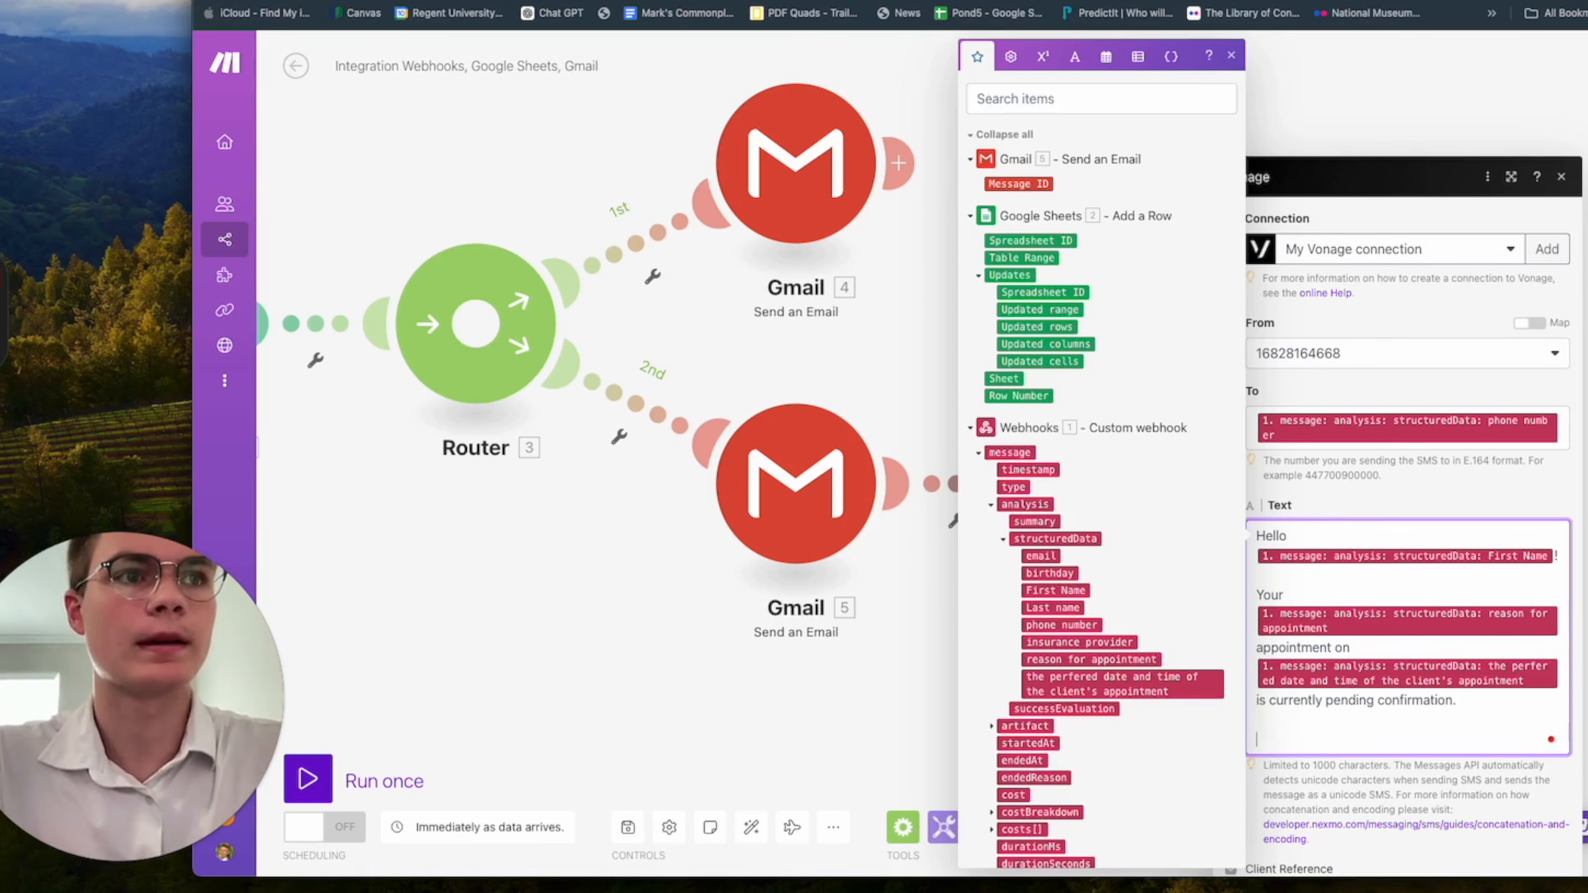
Add the paragraph "One of our team members will reach out to you shortly to confirm the appointment." to the SMS text.
text(One of ou)
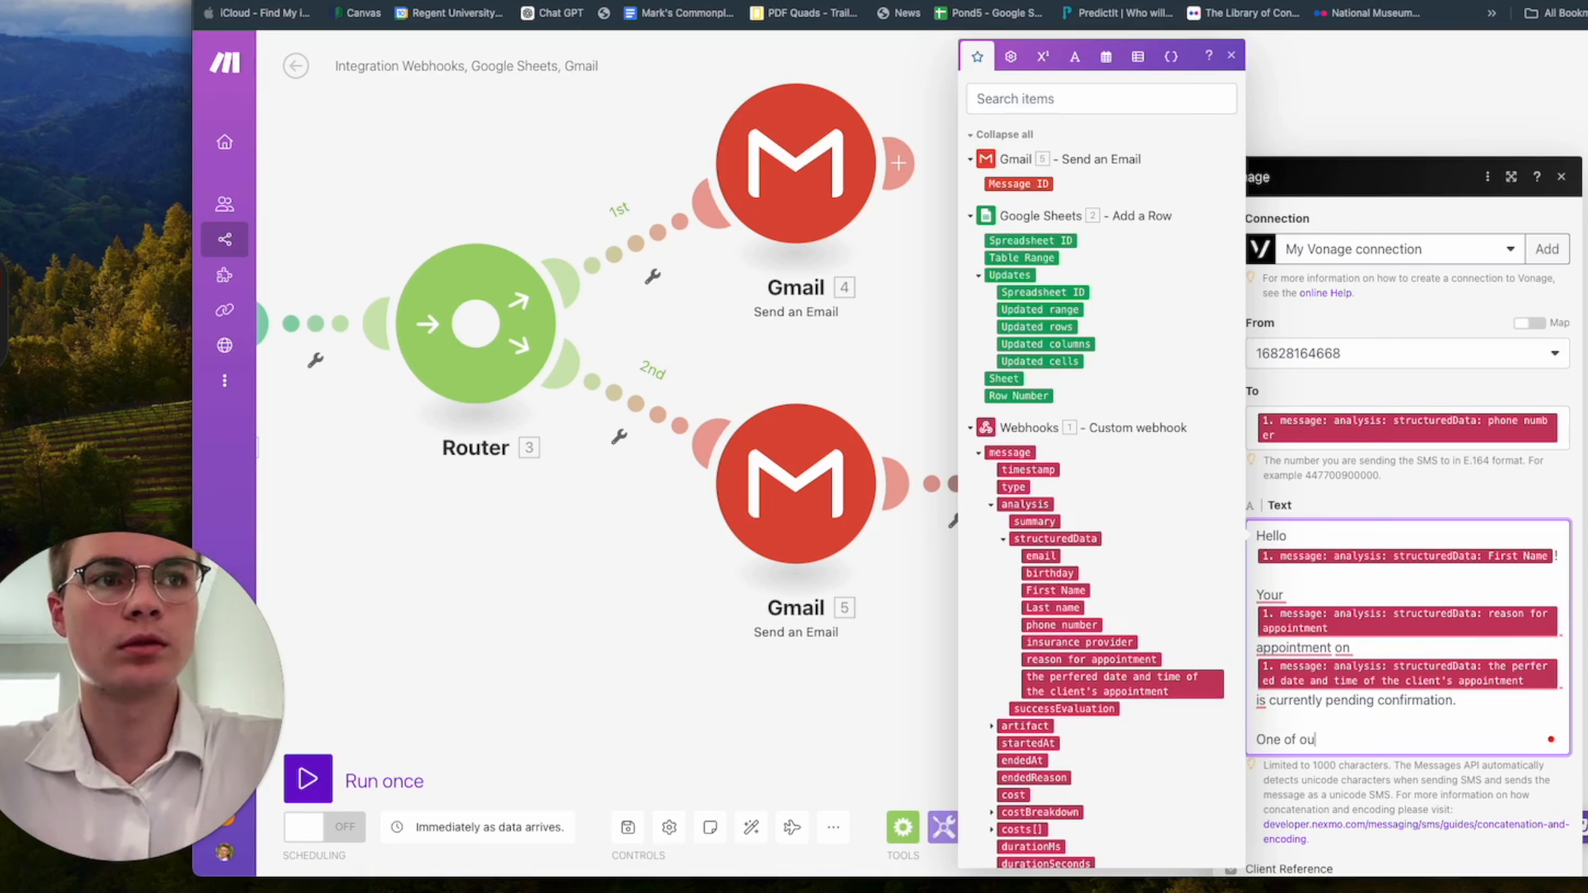
text(r team member)
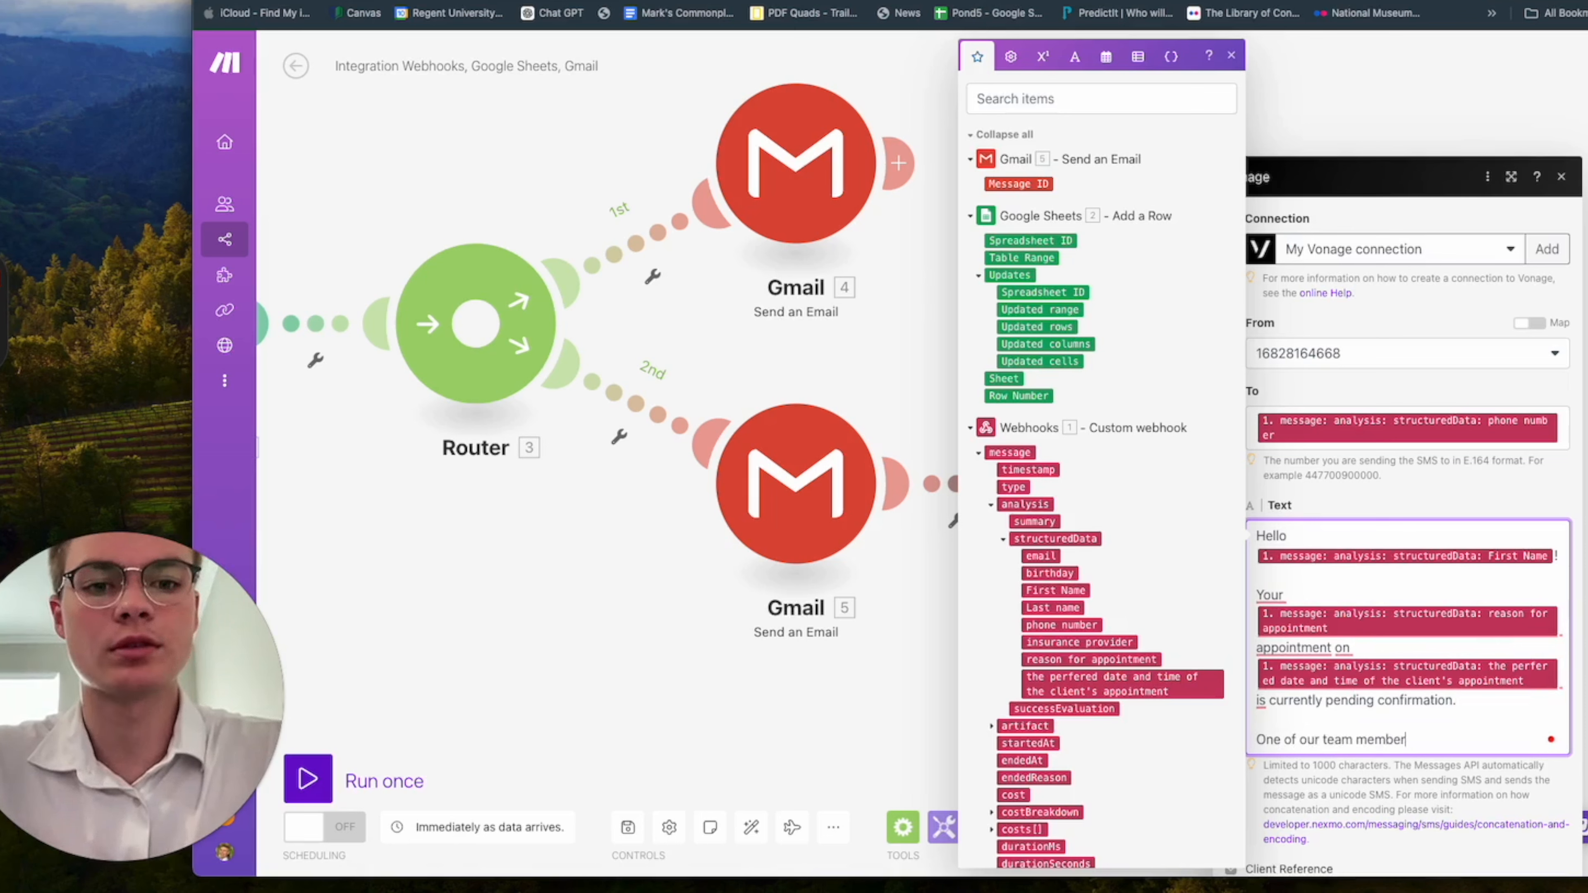
text(s will reach out to)
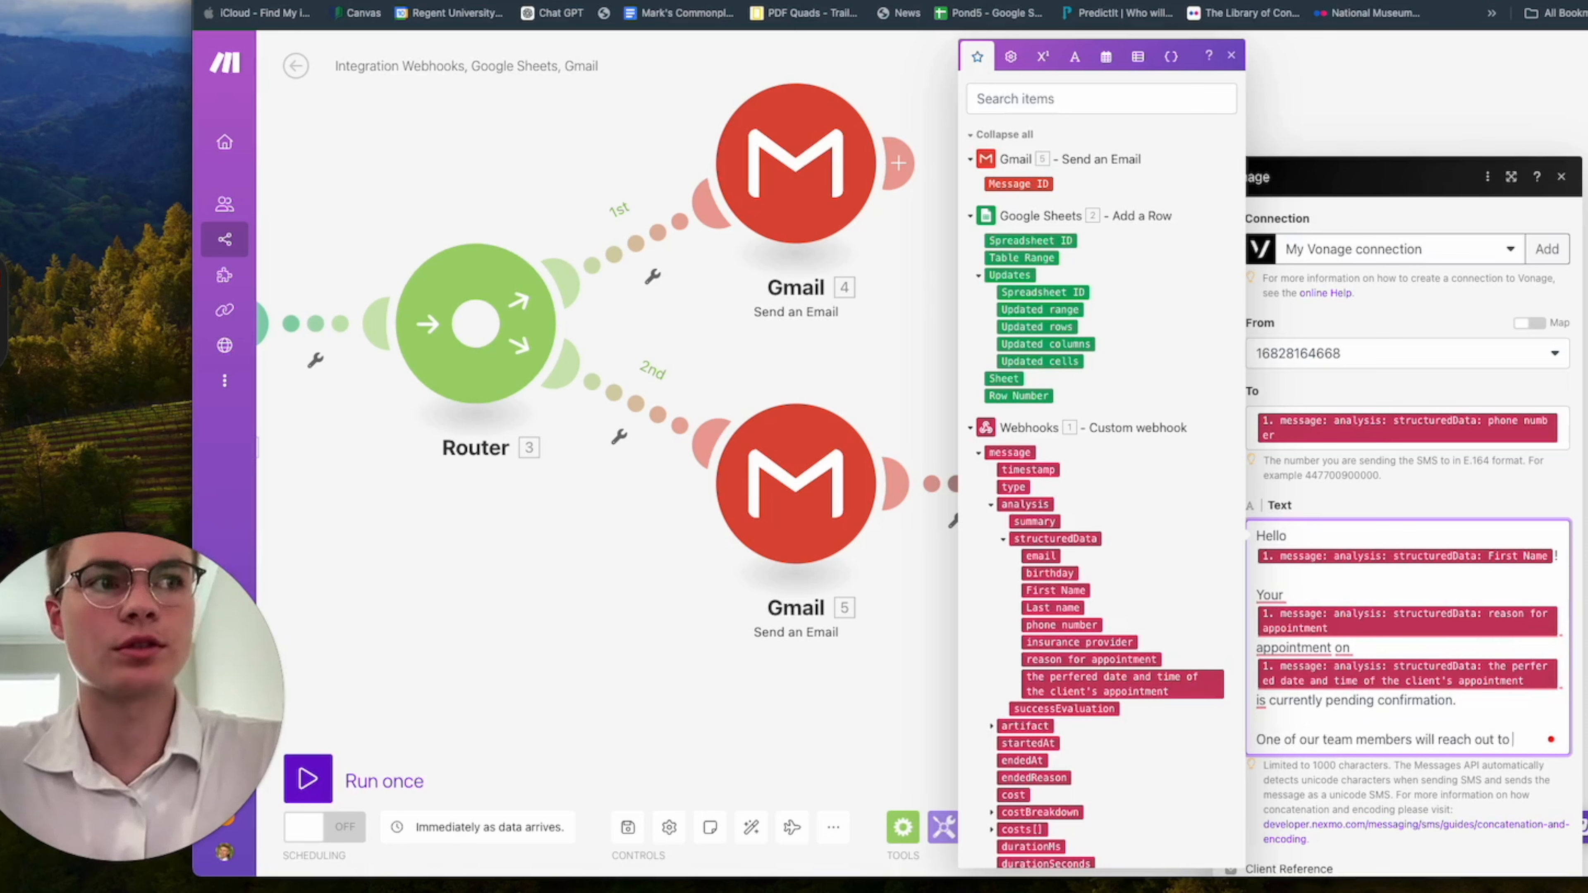
text( you s)
key(BackSpace)
text(you shortly)
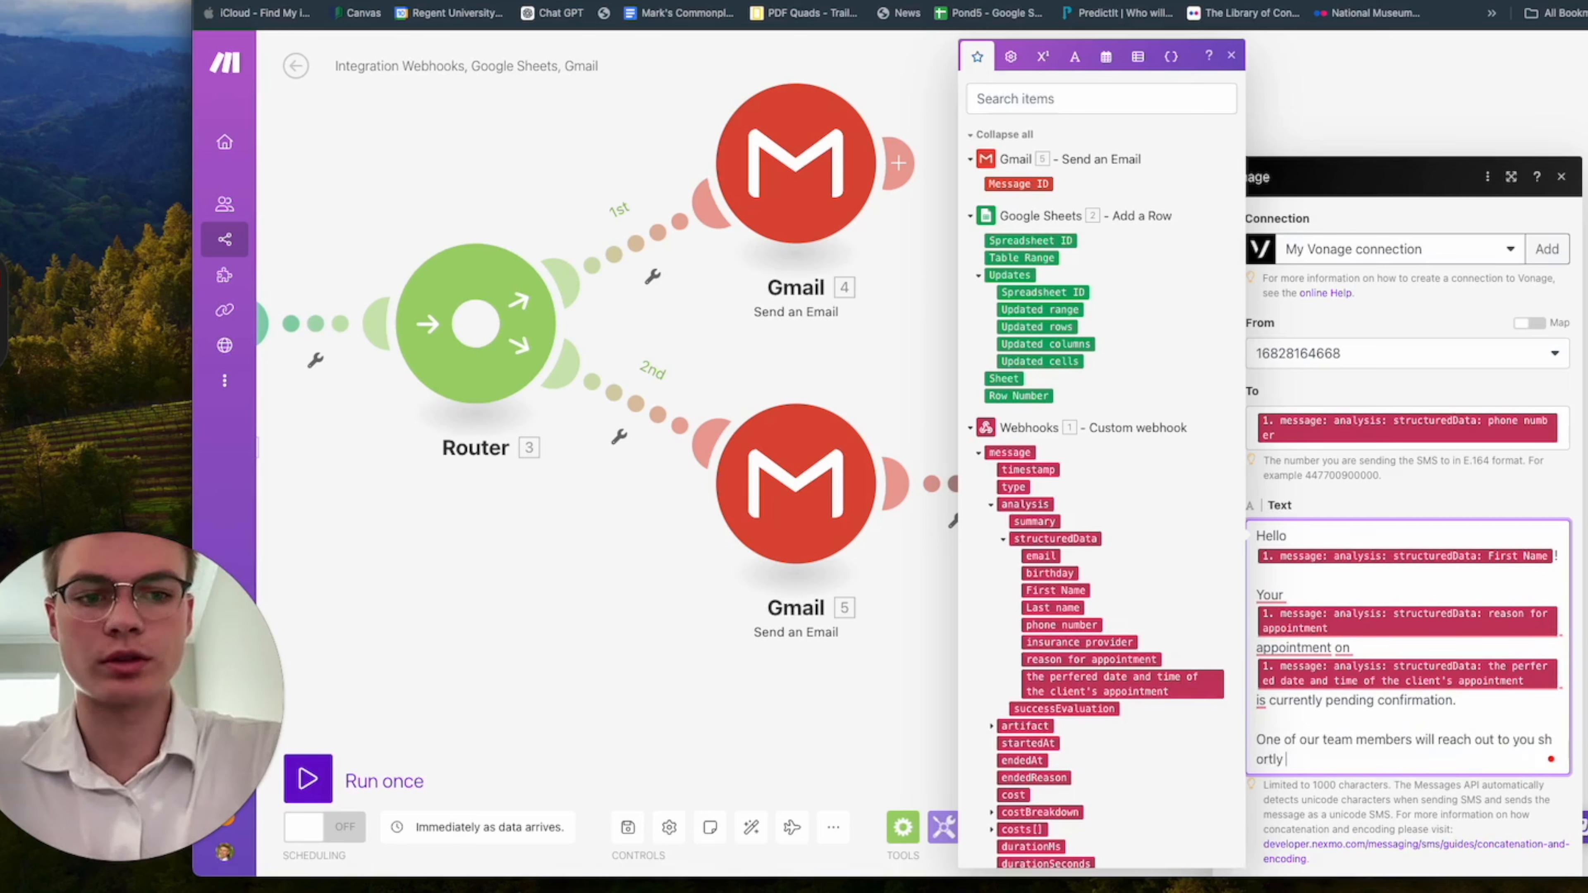
text( to confirm the app)
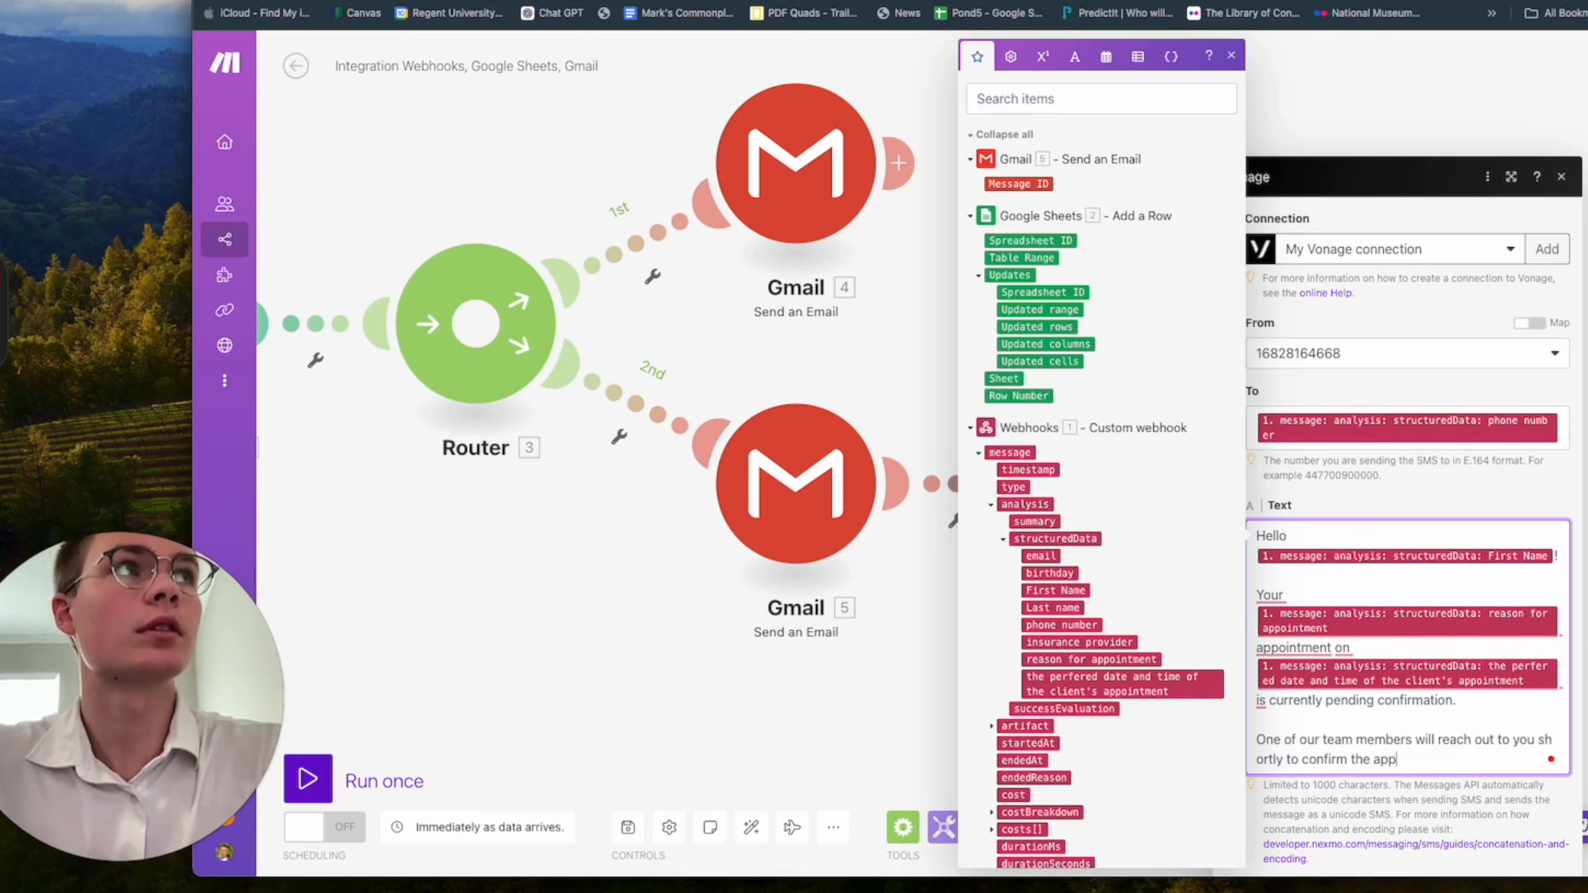
text(ointment.)
key(Return)
key(Return)
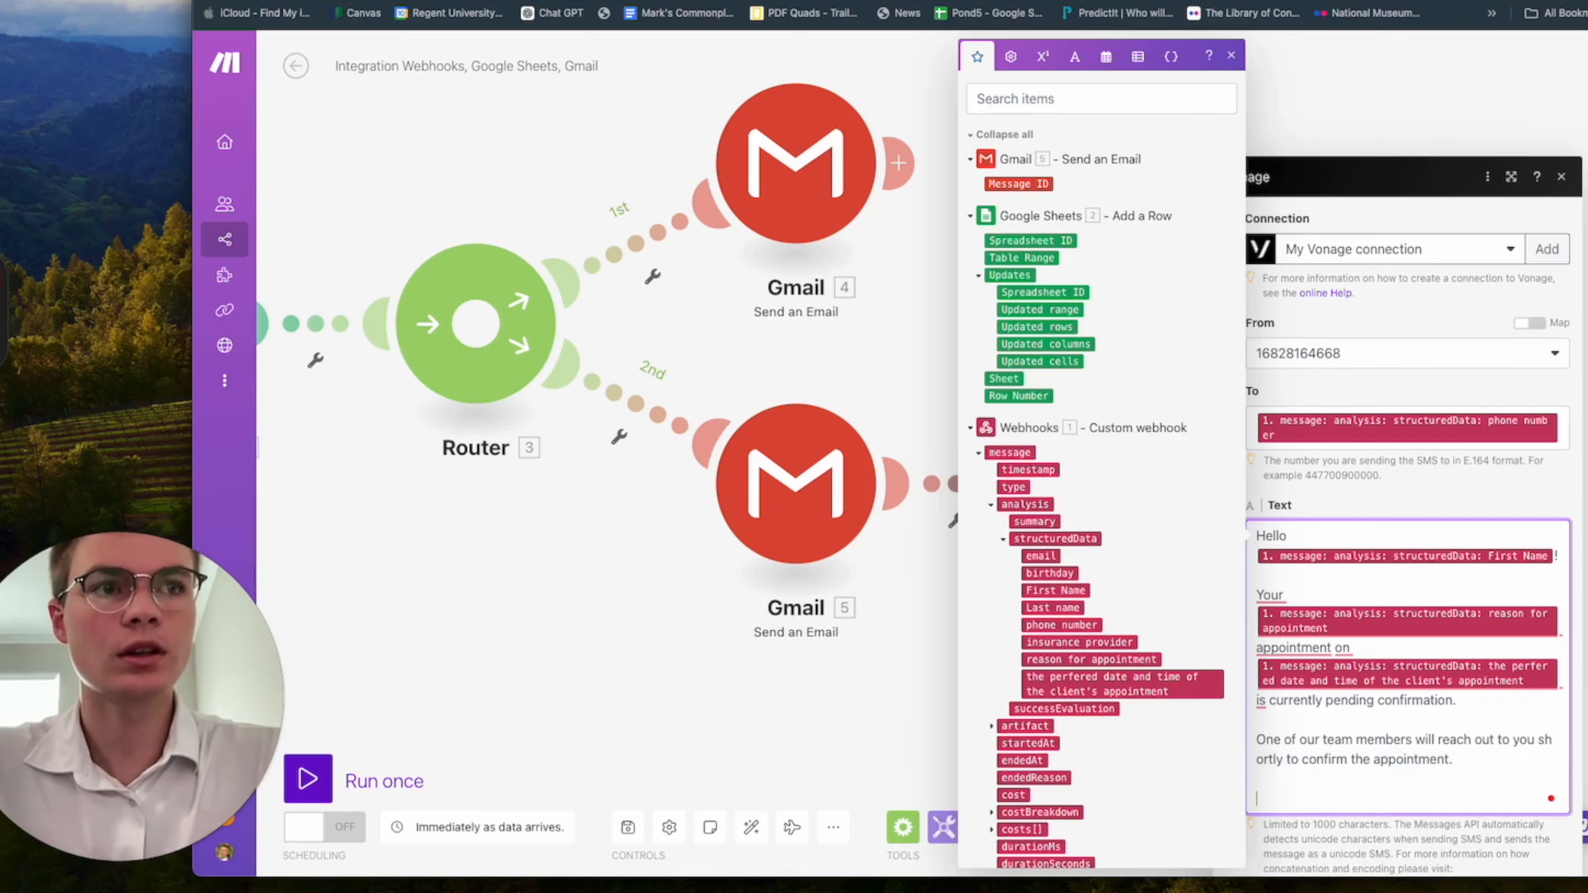
End the SMS text with "Have a blessed day!" and confirm the Vonage module's settings.
text(Hvaw)
key(BackSpace)
text(ave blee)
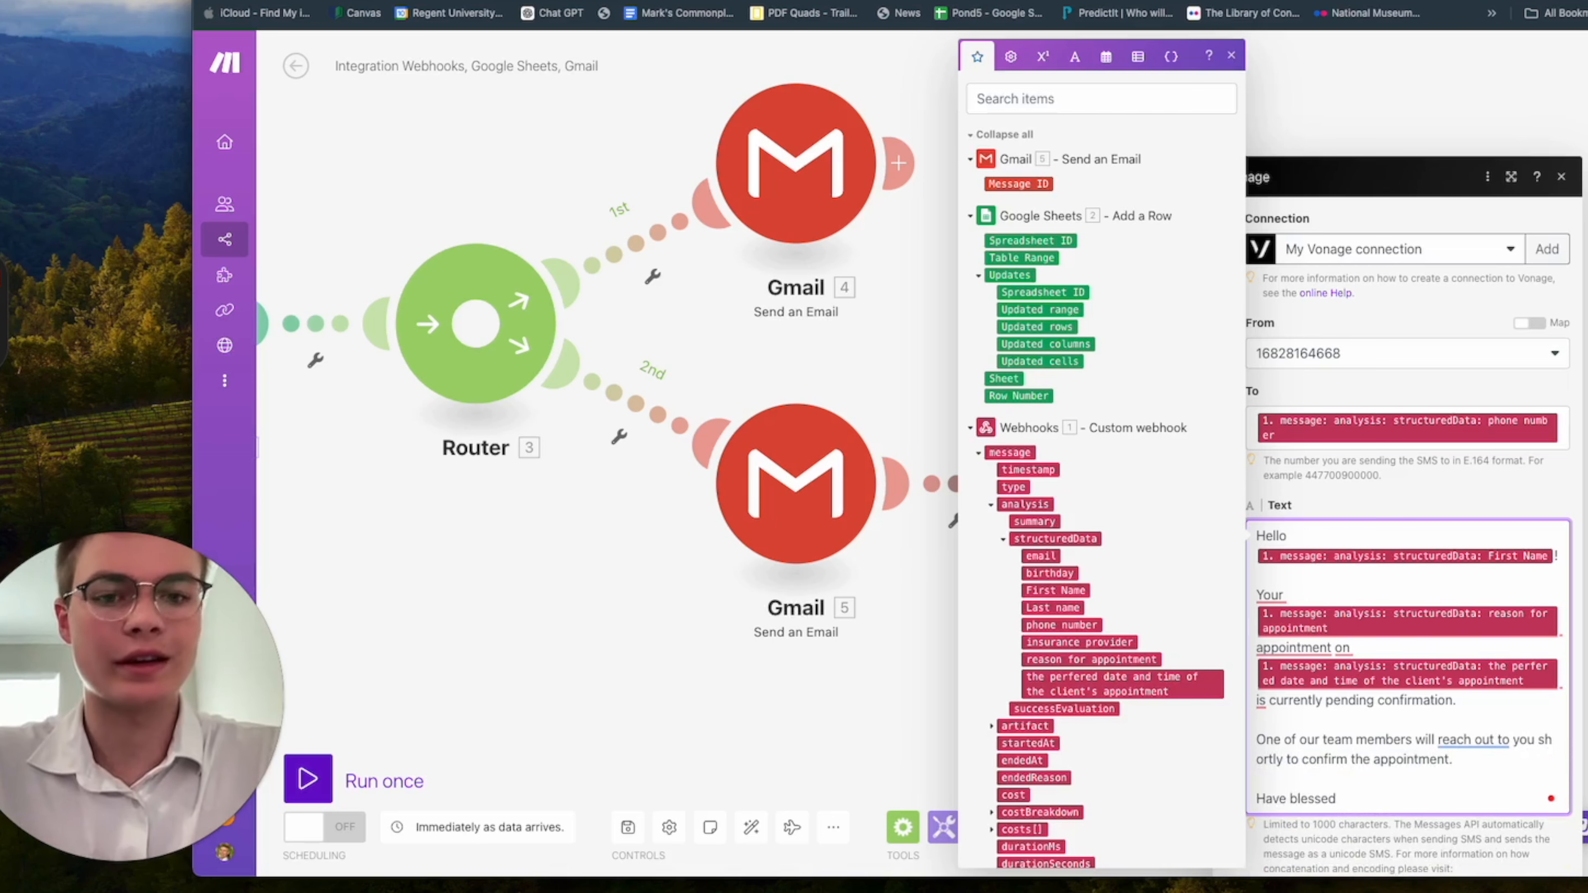
click(1290, 801)
text(a)
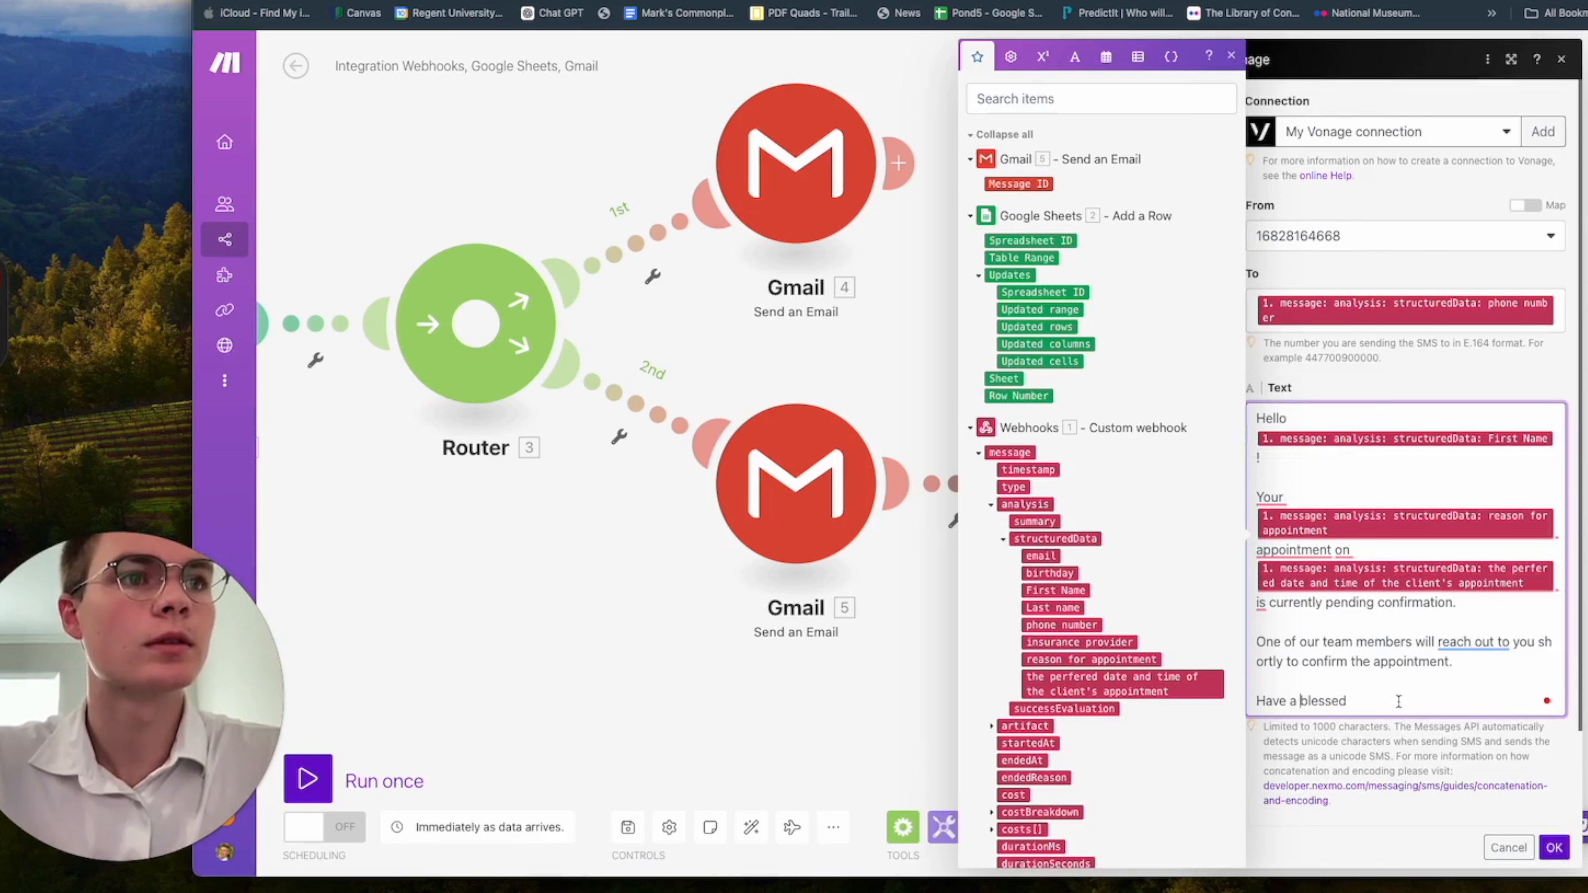
click(1385, 704)
text(day!)
click(1466, 682)
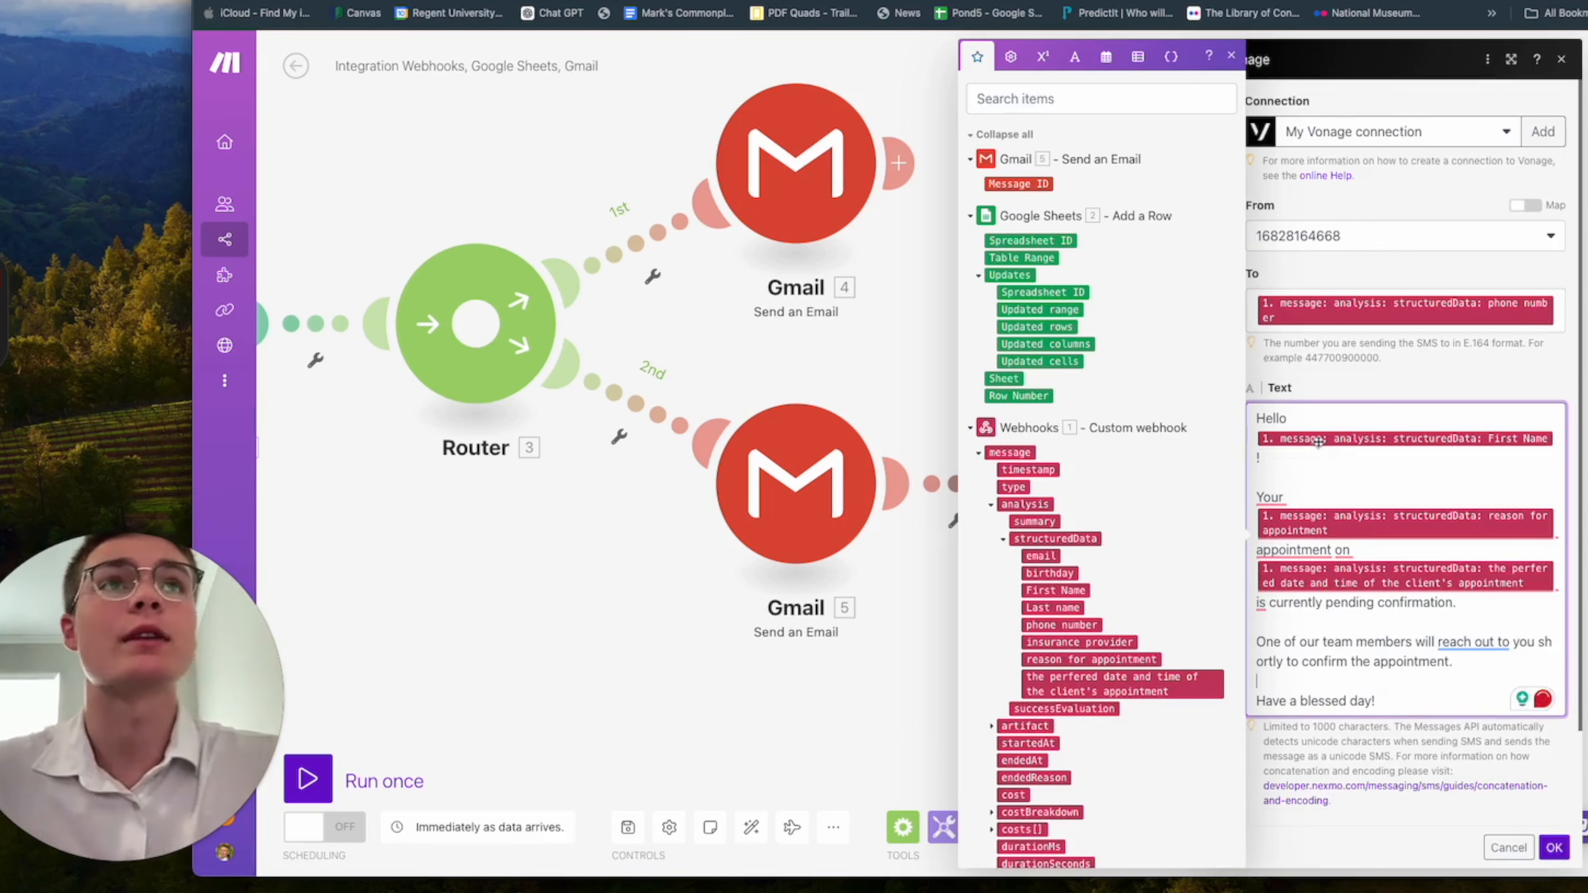
click(1231, 57)
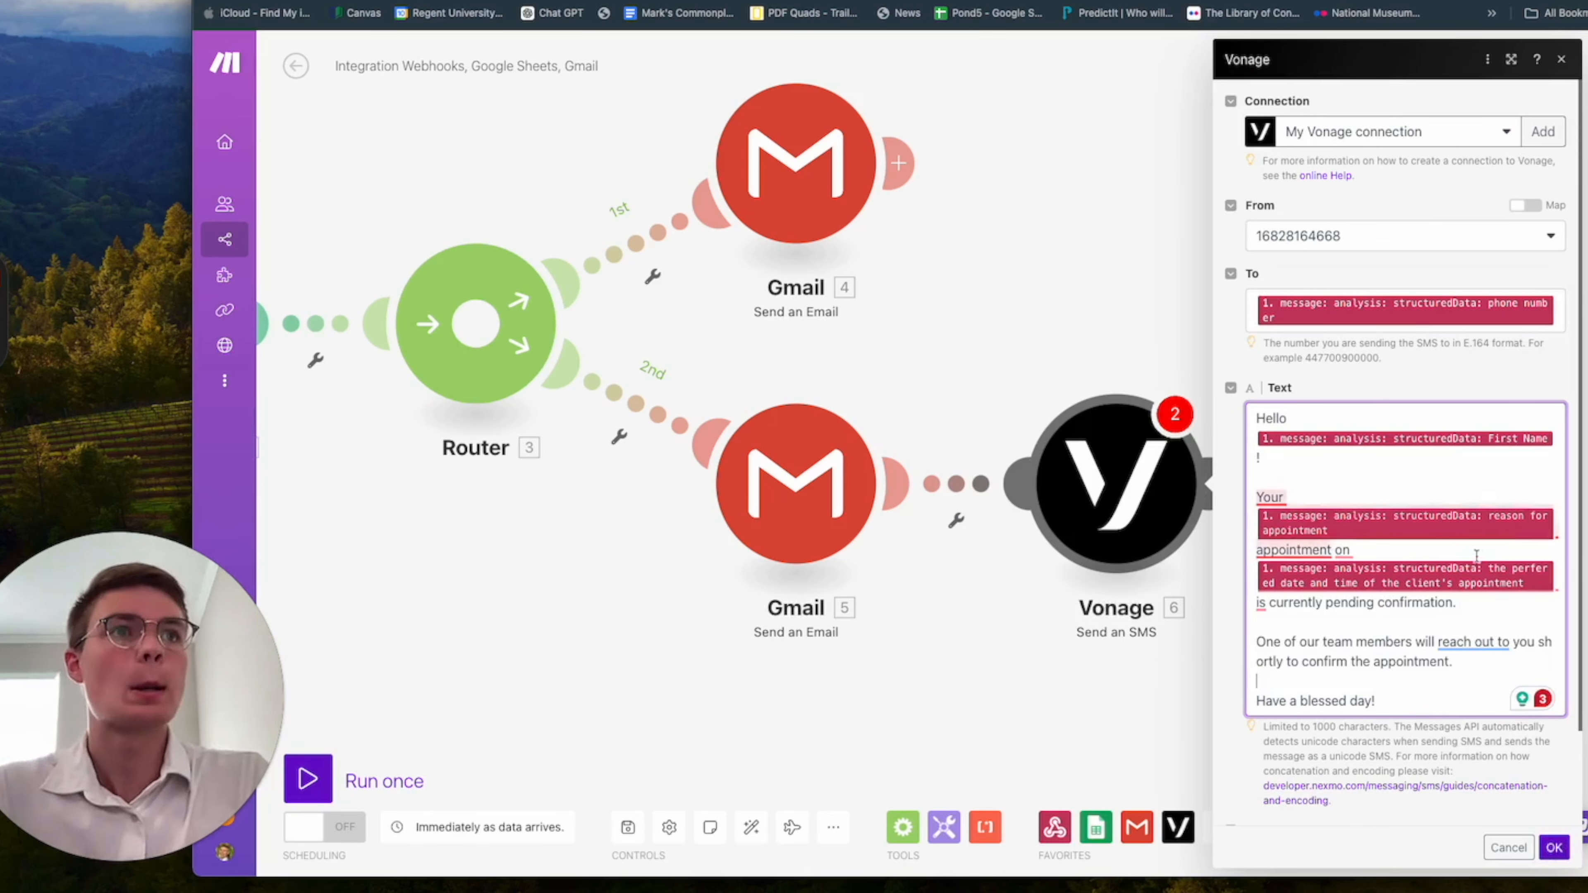
click(1555, 846)
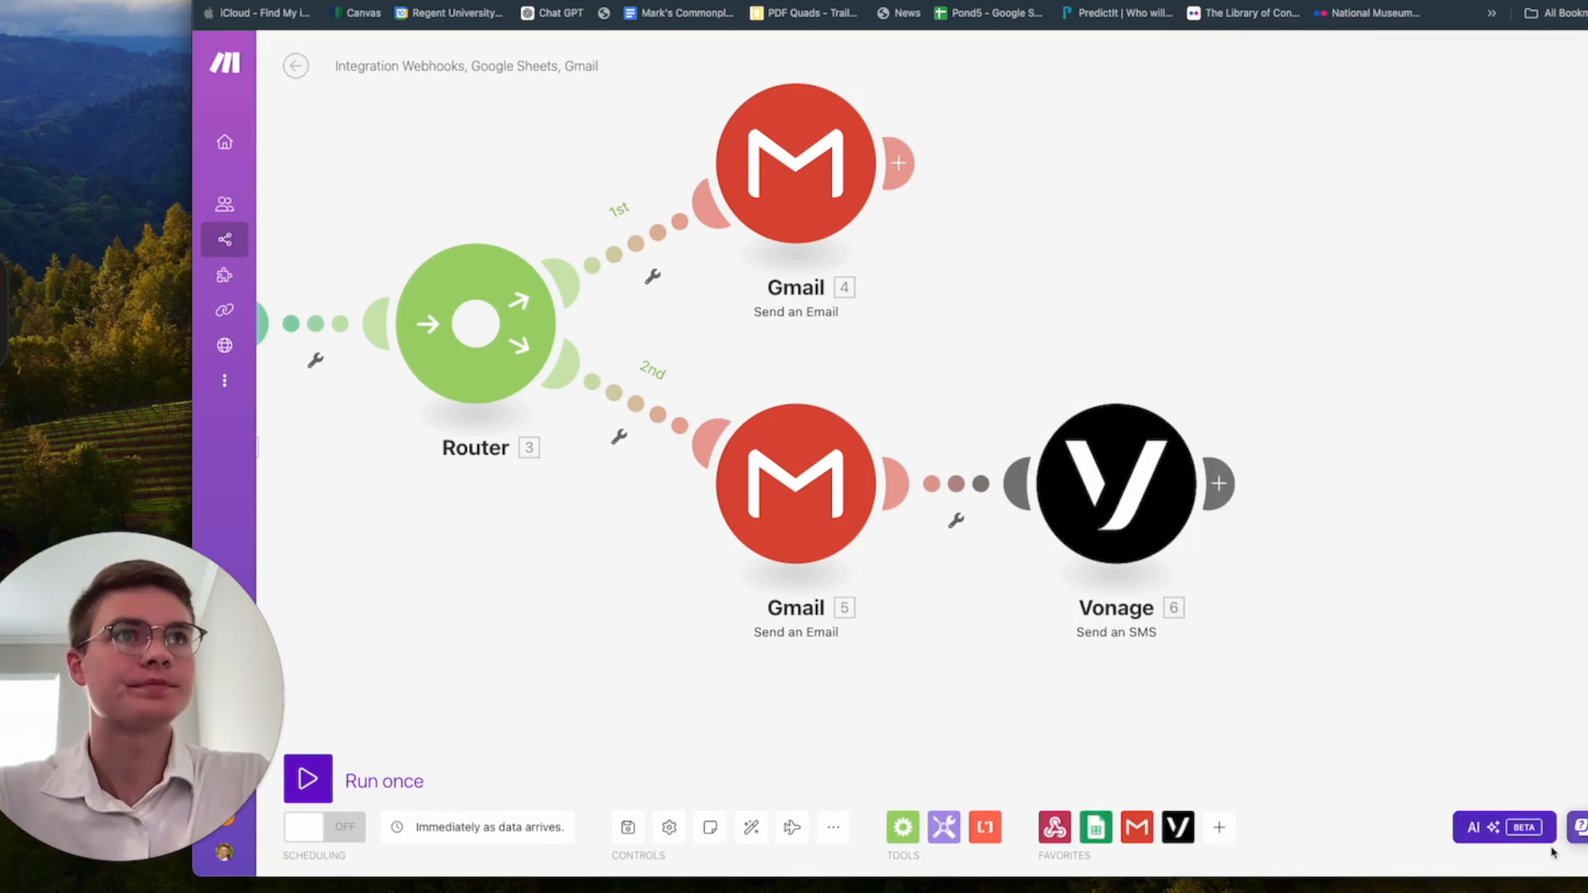
Start a filter between the Webhooks and Google Sheets modules with the message durationSeconds variable as the condition's first value.
scroll(1026, 660, up, 5)
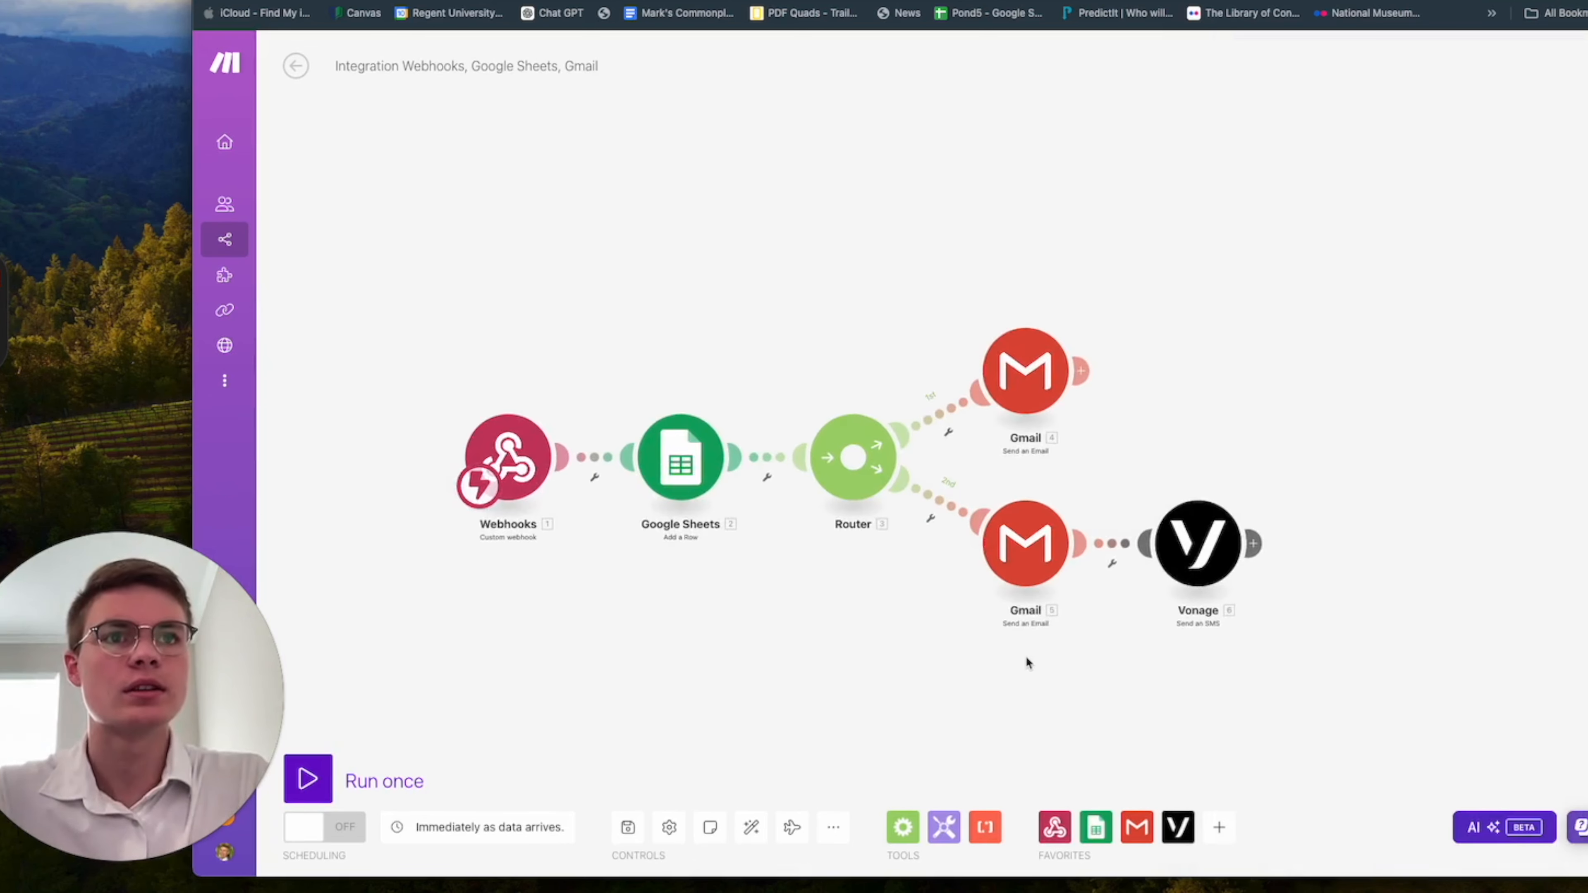
scroll(1001, 720, down, 3)
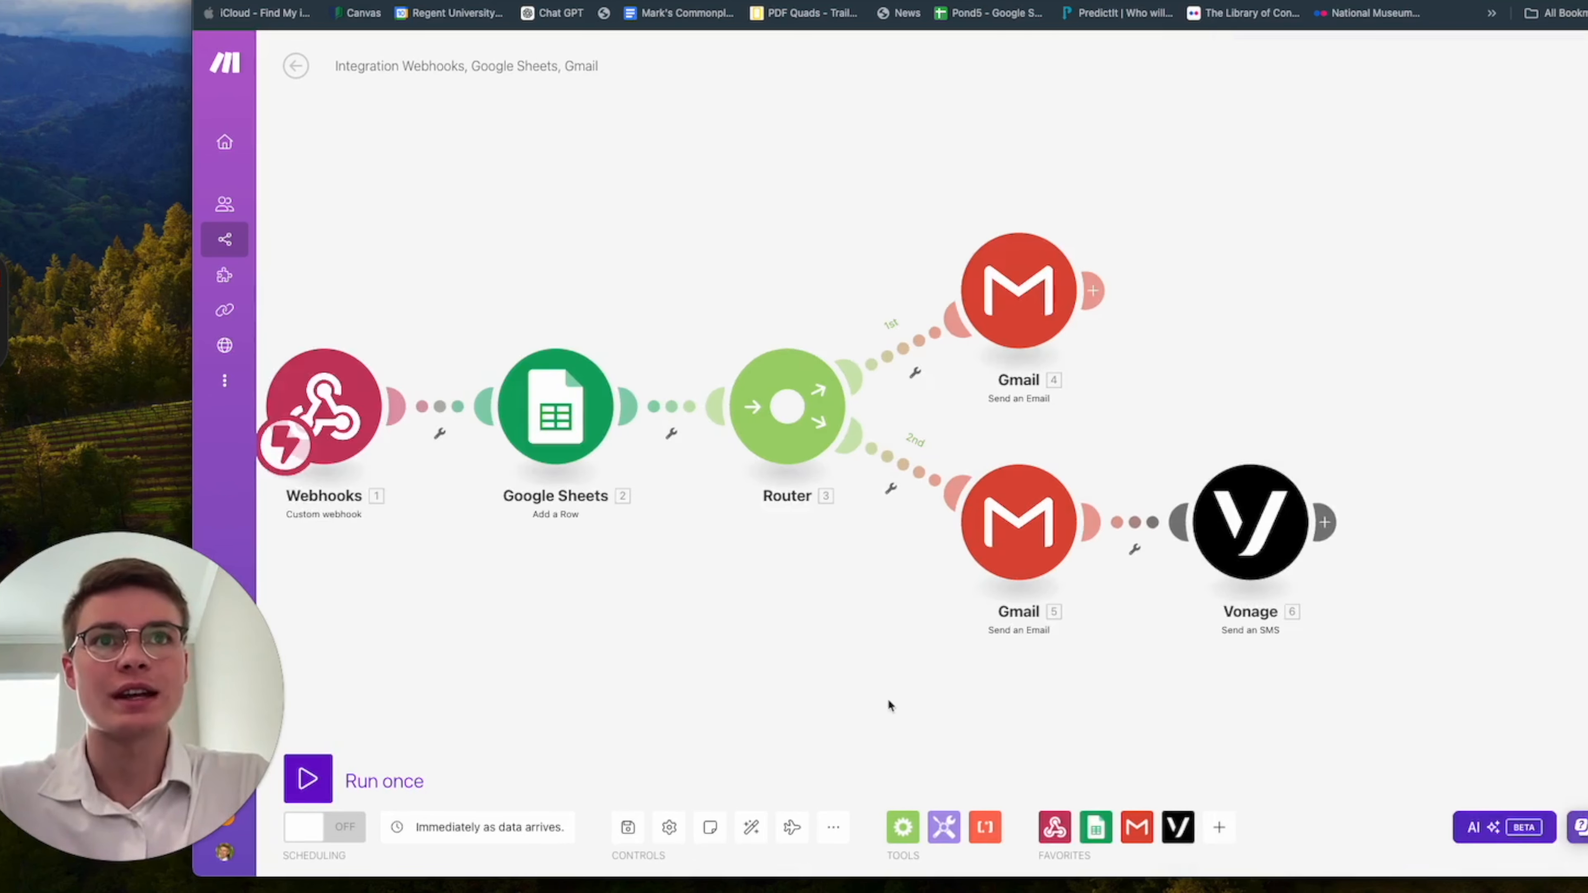
drag(887, 699, 983, 697)
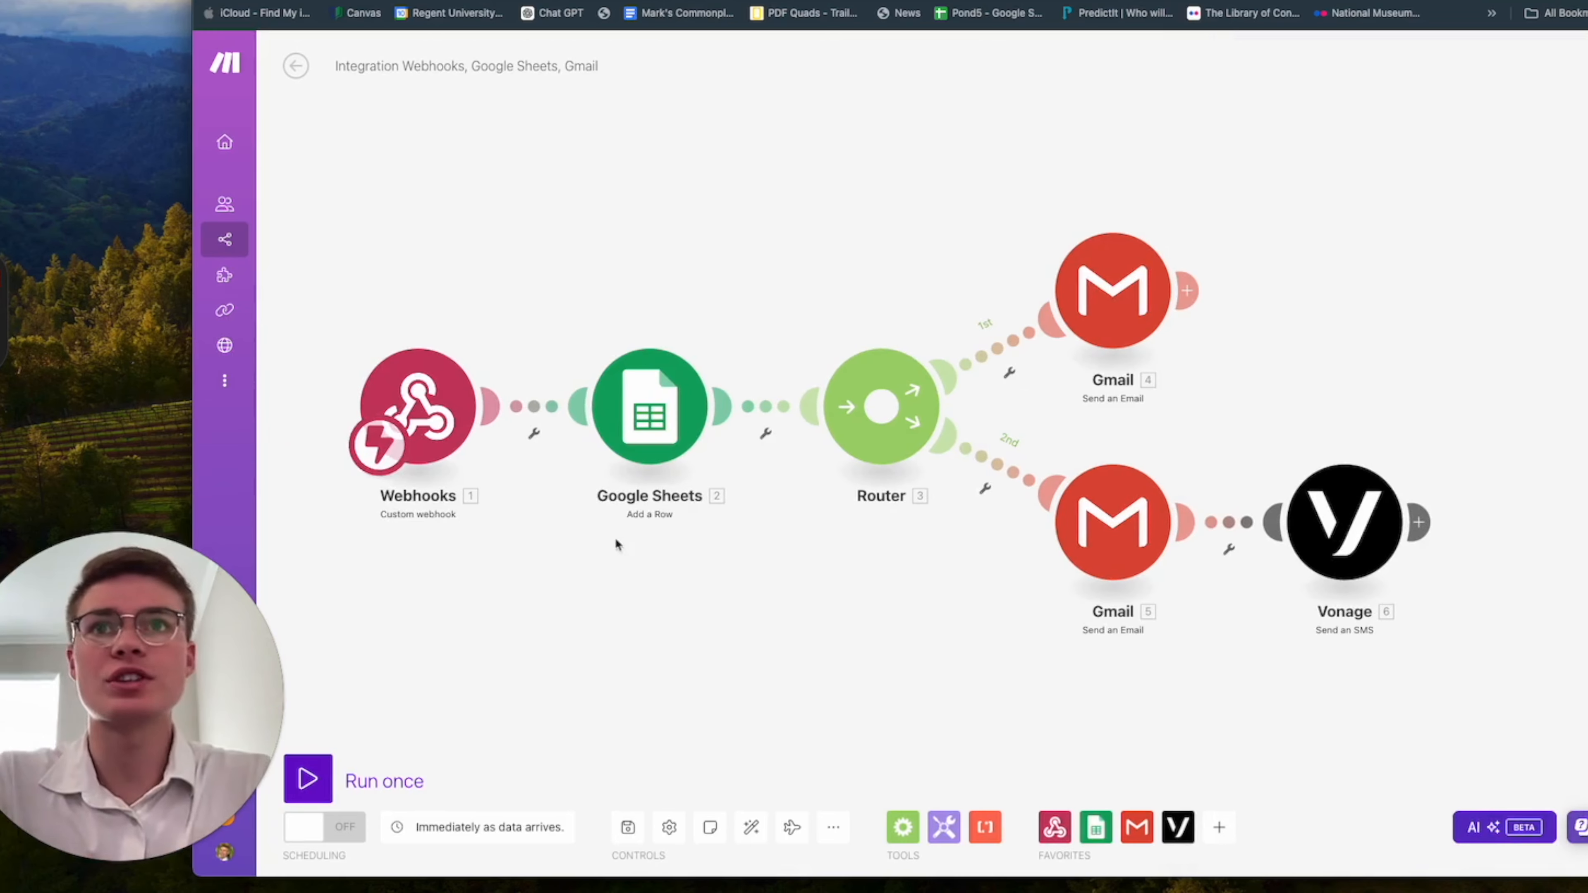
click(542, 410)
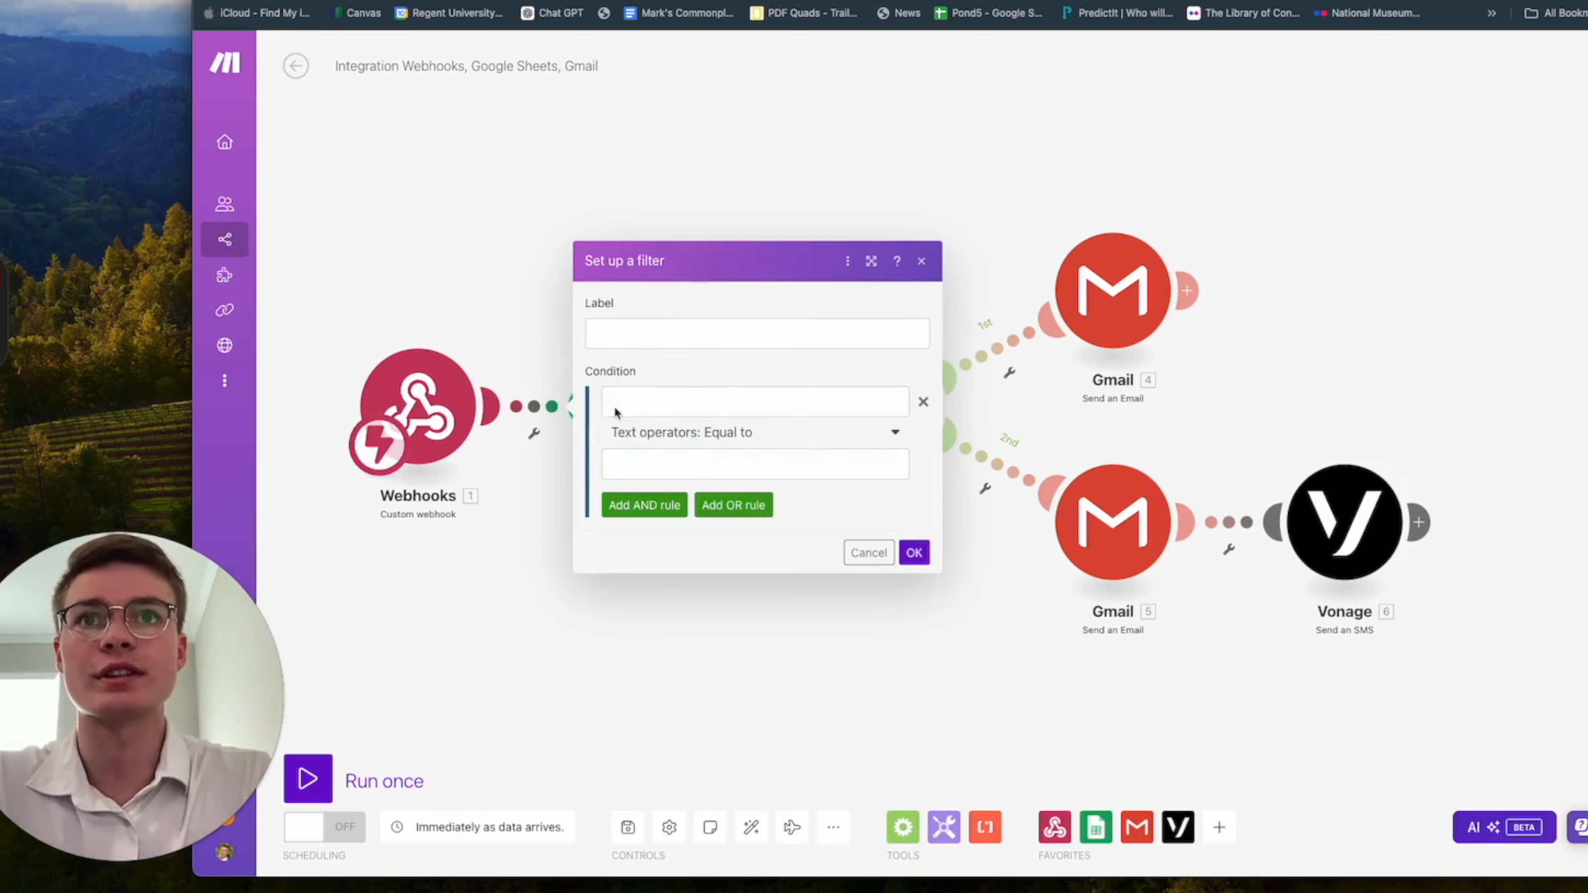
click(805, 411)
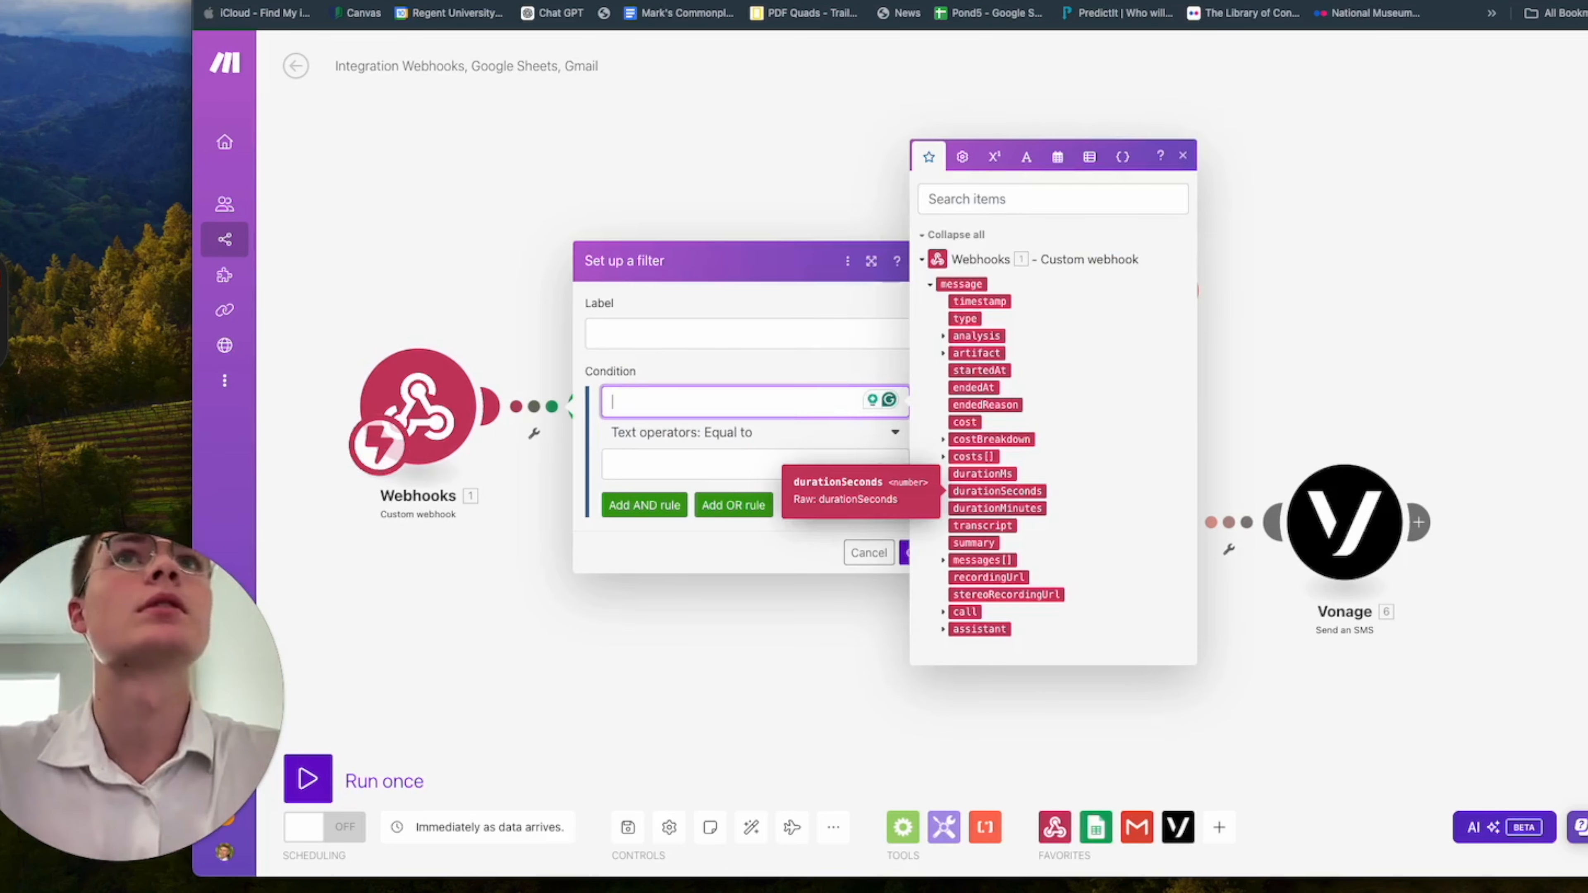
key(Escape)
click(659, 401)
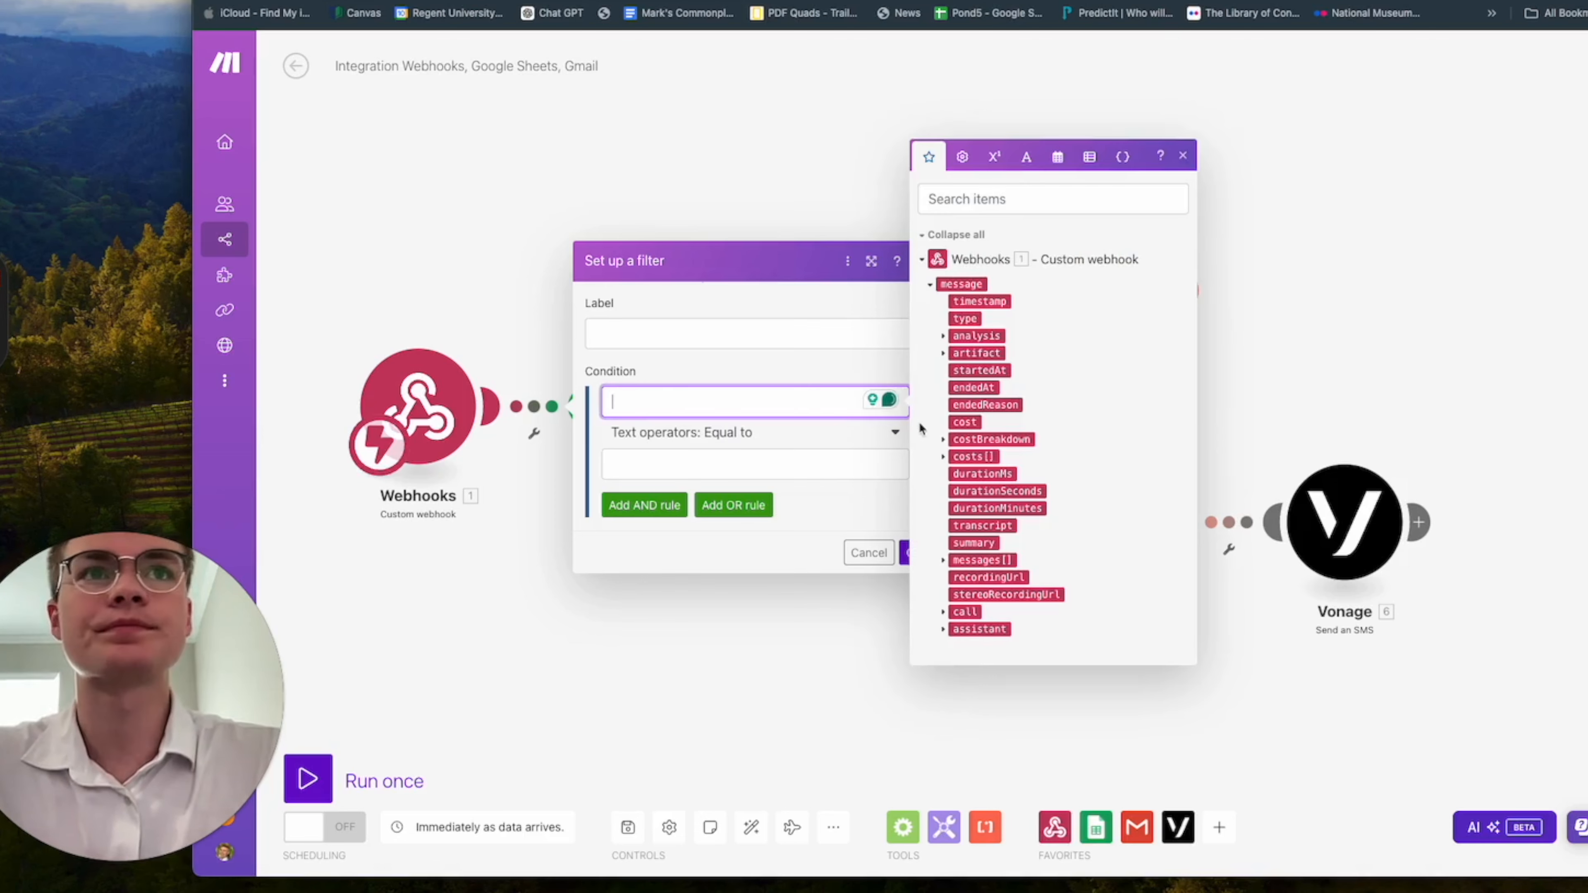
click(1019, 491)
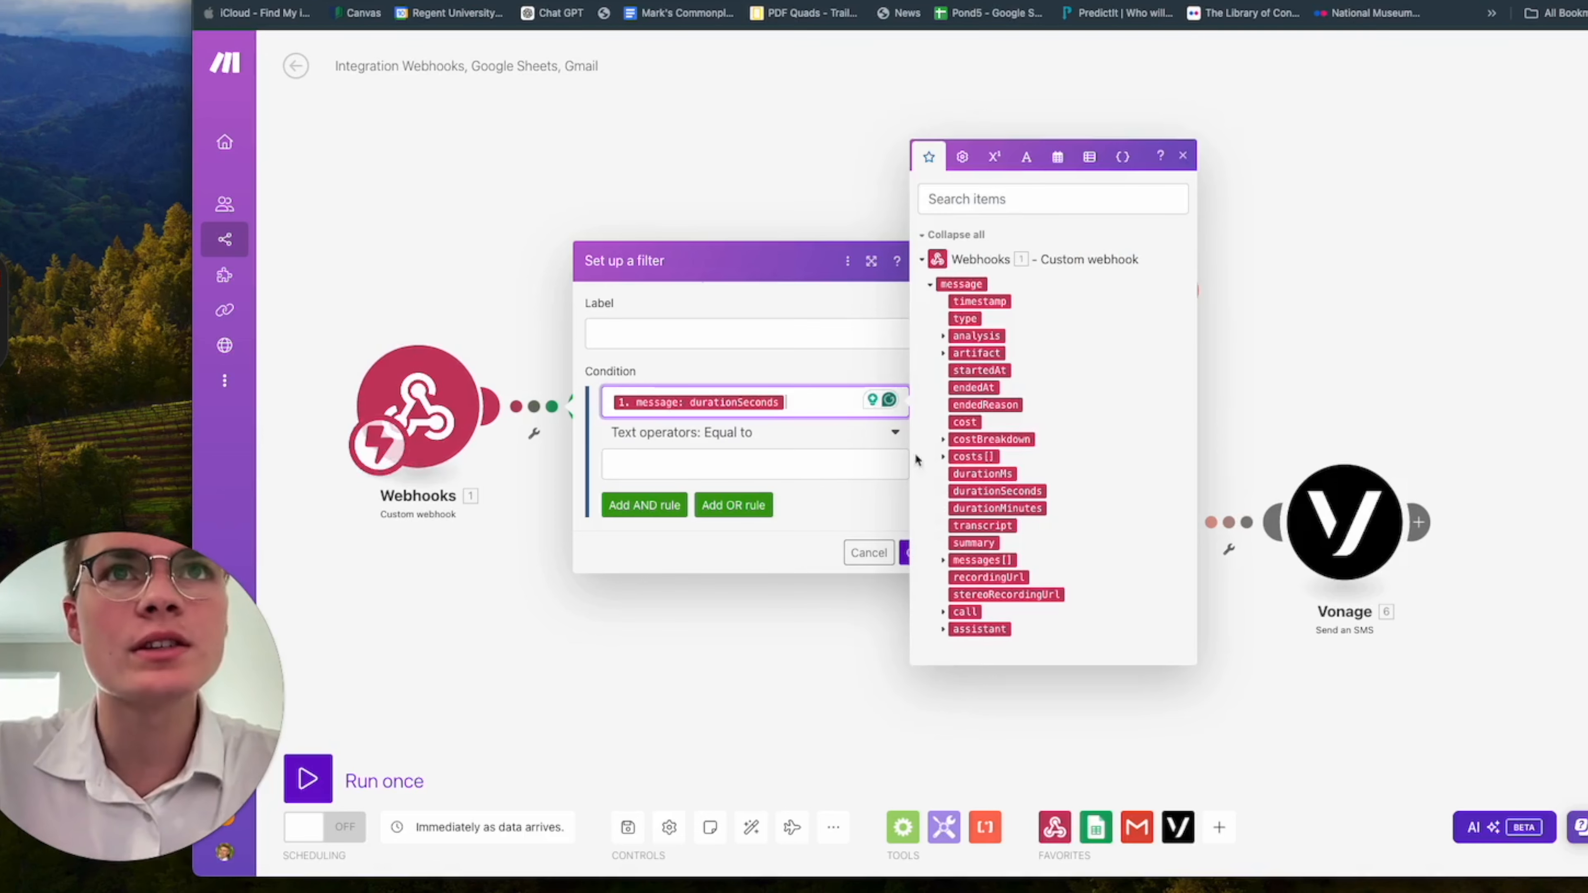
Complete the filter condition with the numeric operator Greater than or equal to and the value 10, and save the filter.
click(743, 464)
click(801, 508)
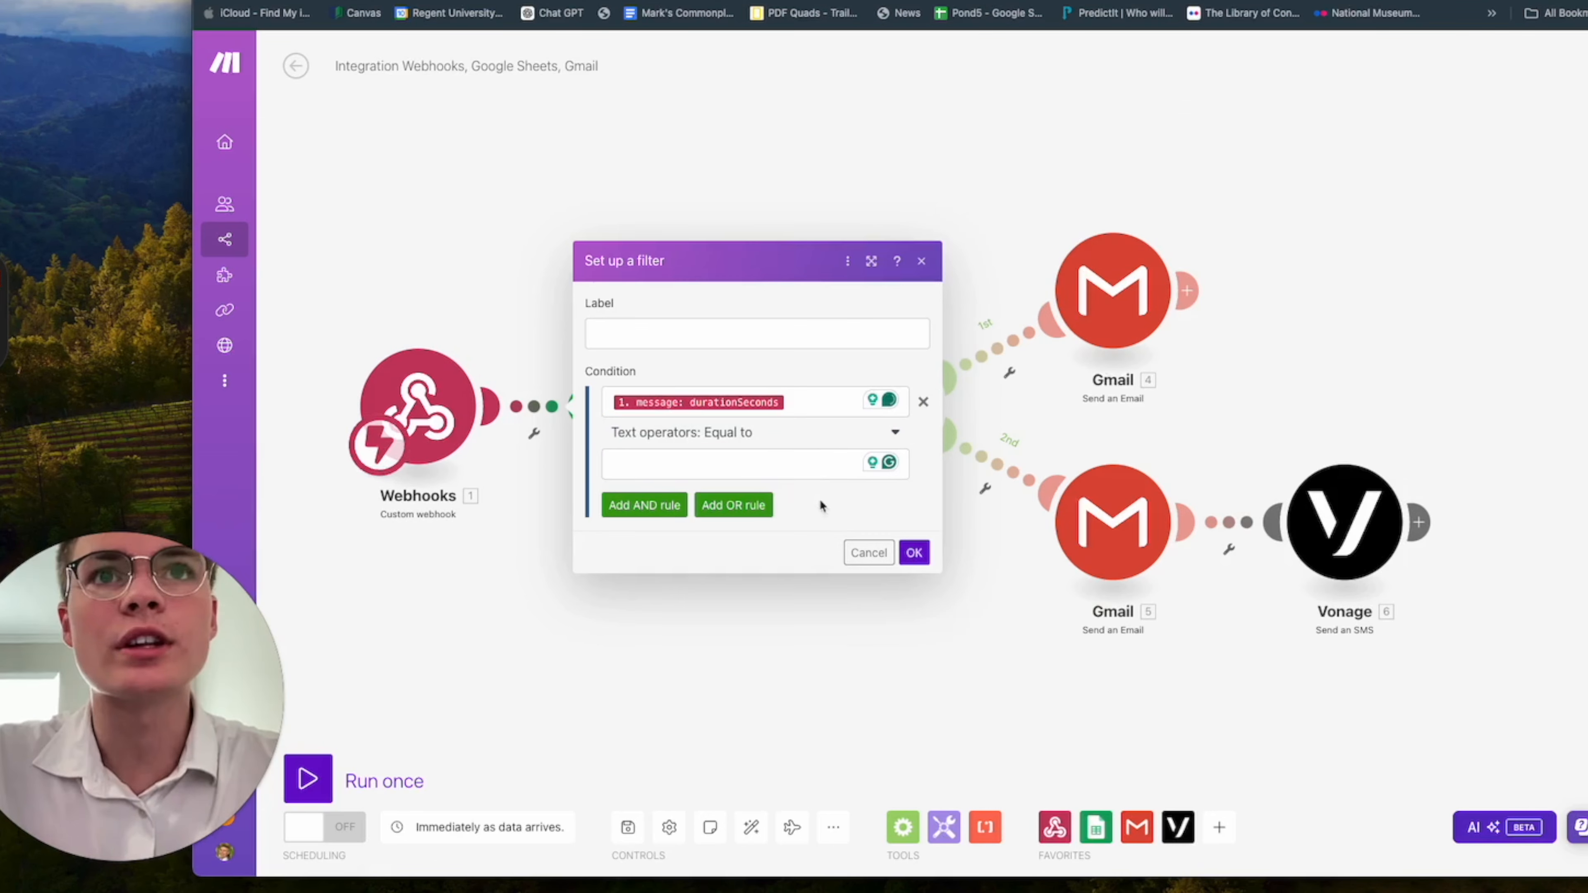
click(787, 475)
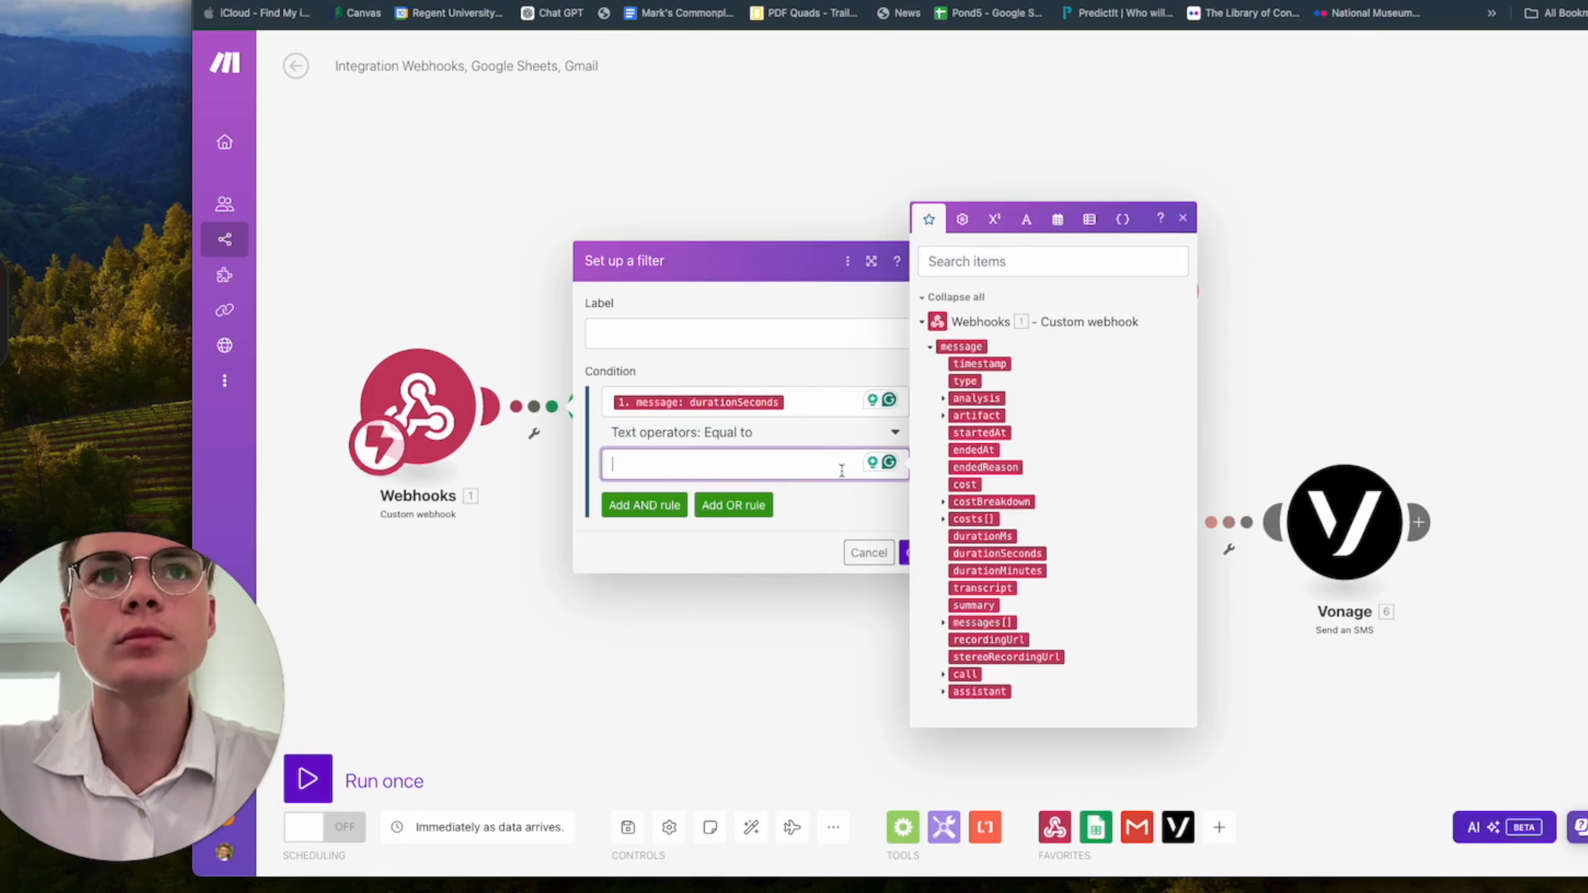
click(820, 445)
text(great)
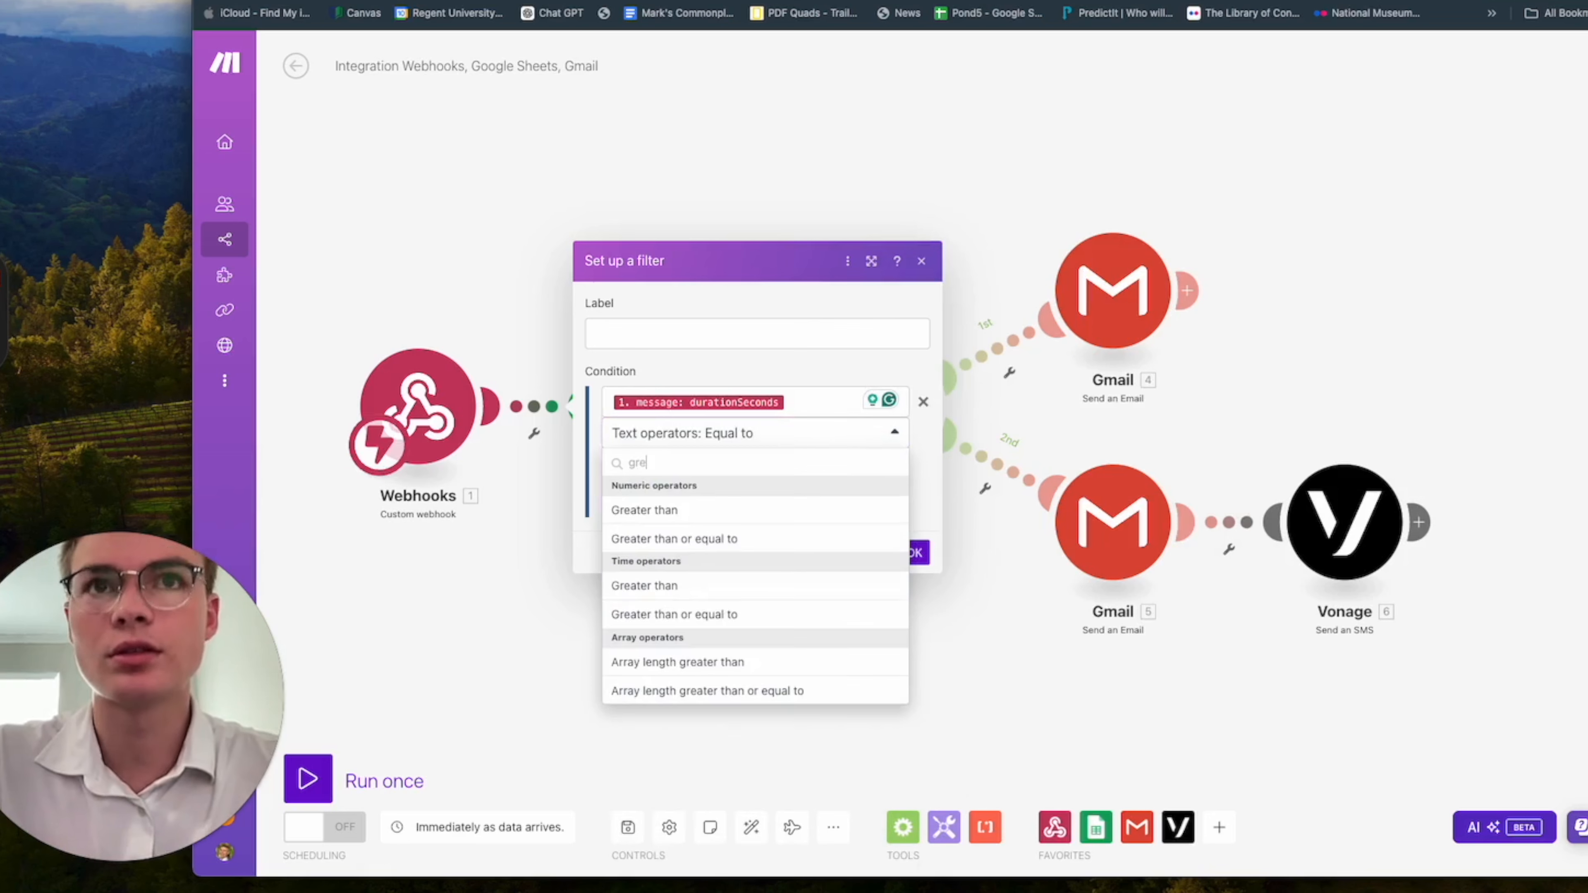
click(748, 539)
click(741, 464)
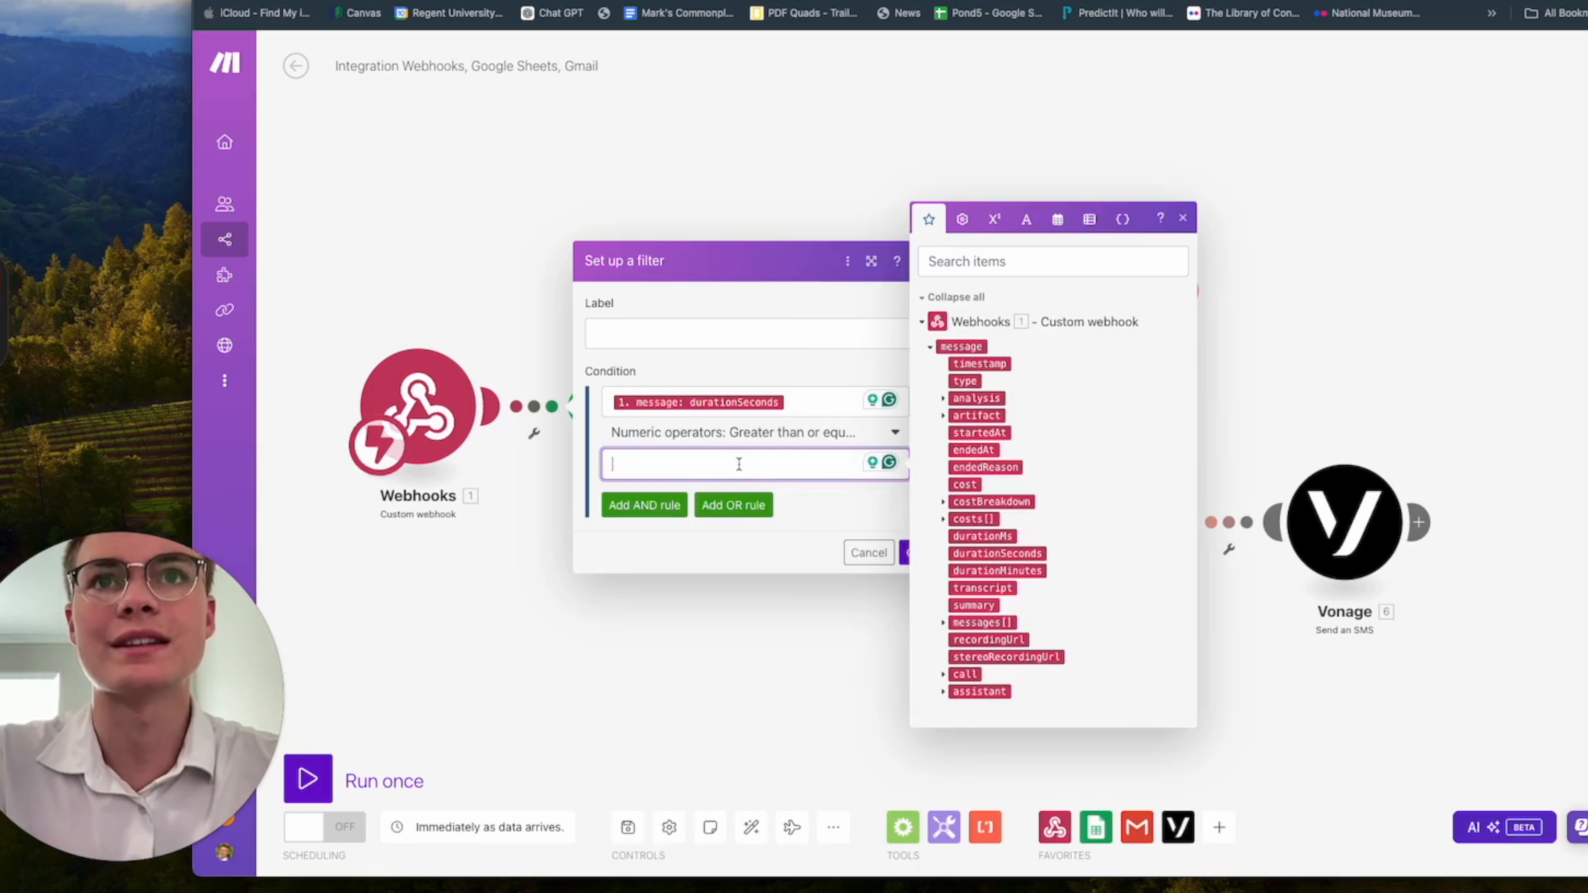
text(10)
click(836, 504)
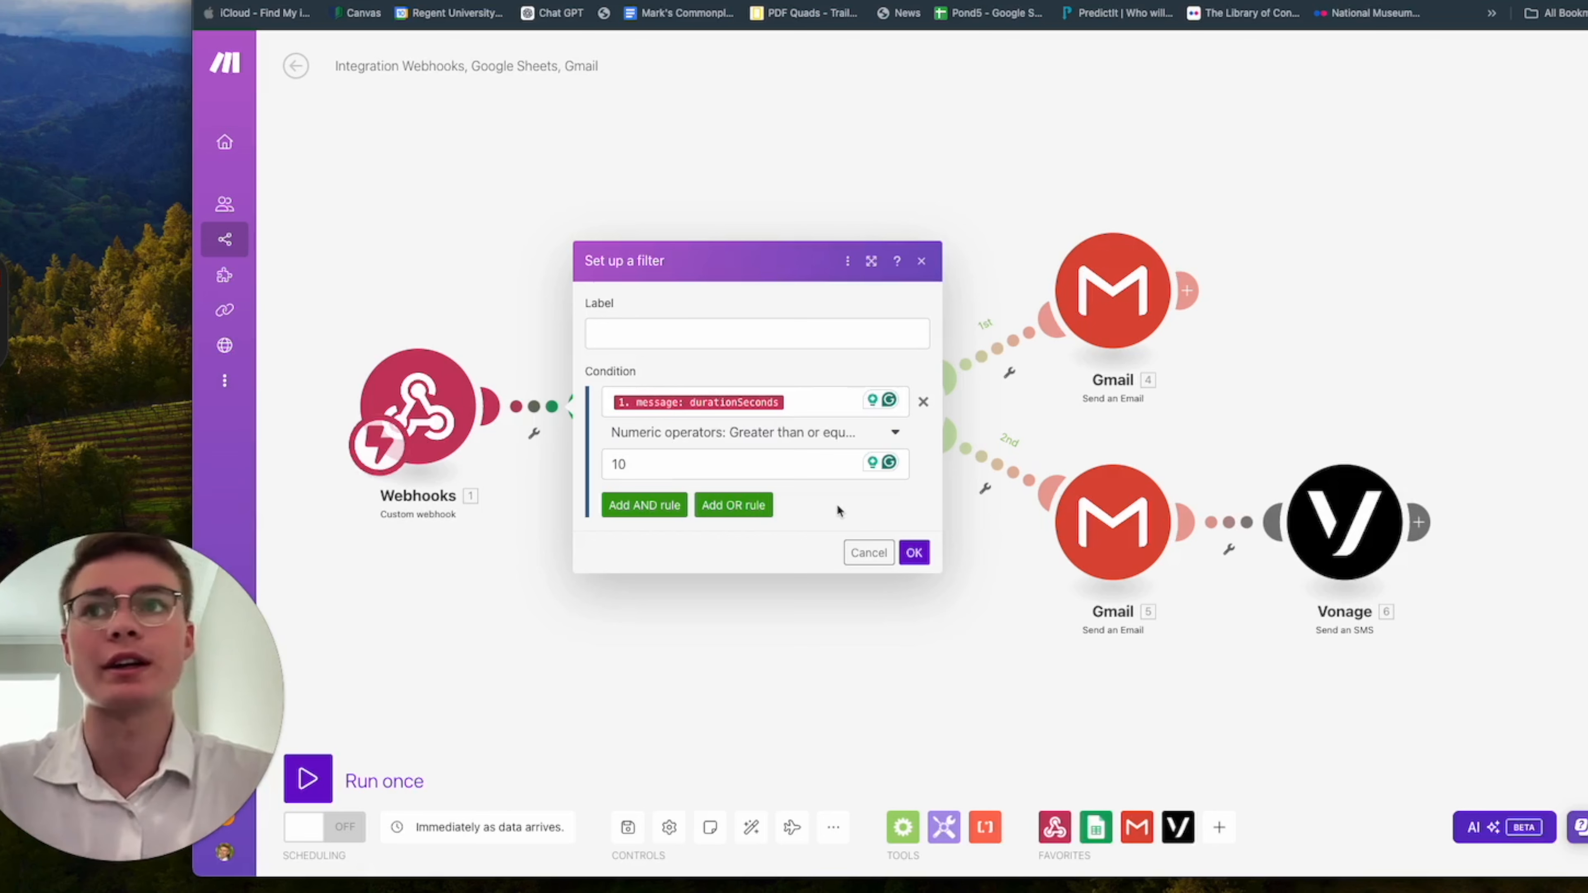
click(916, 556)
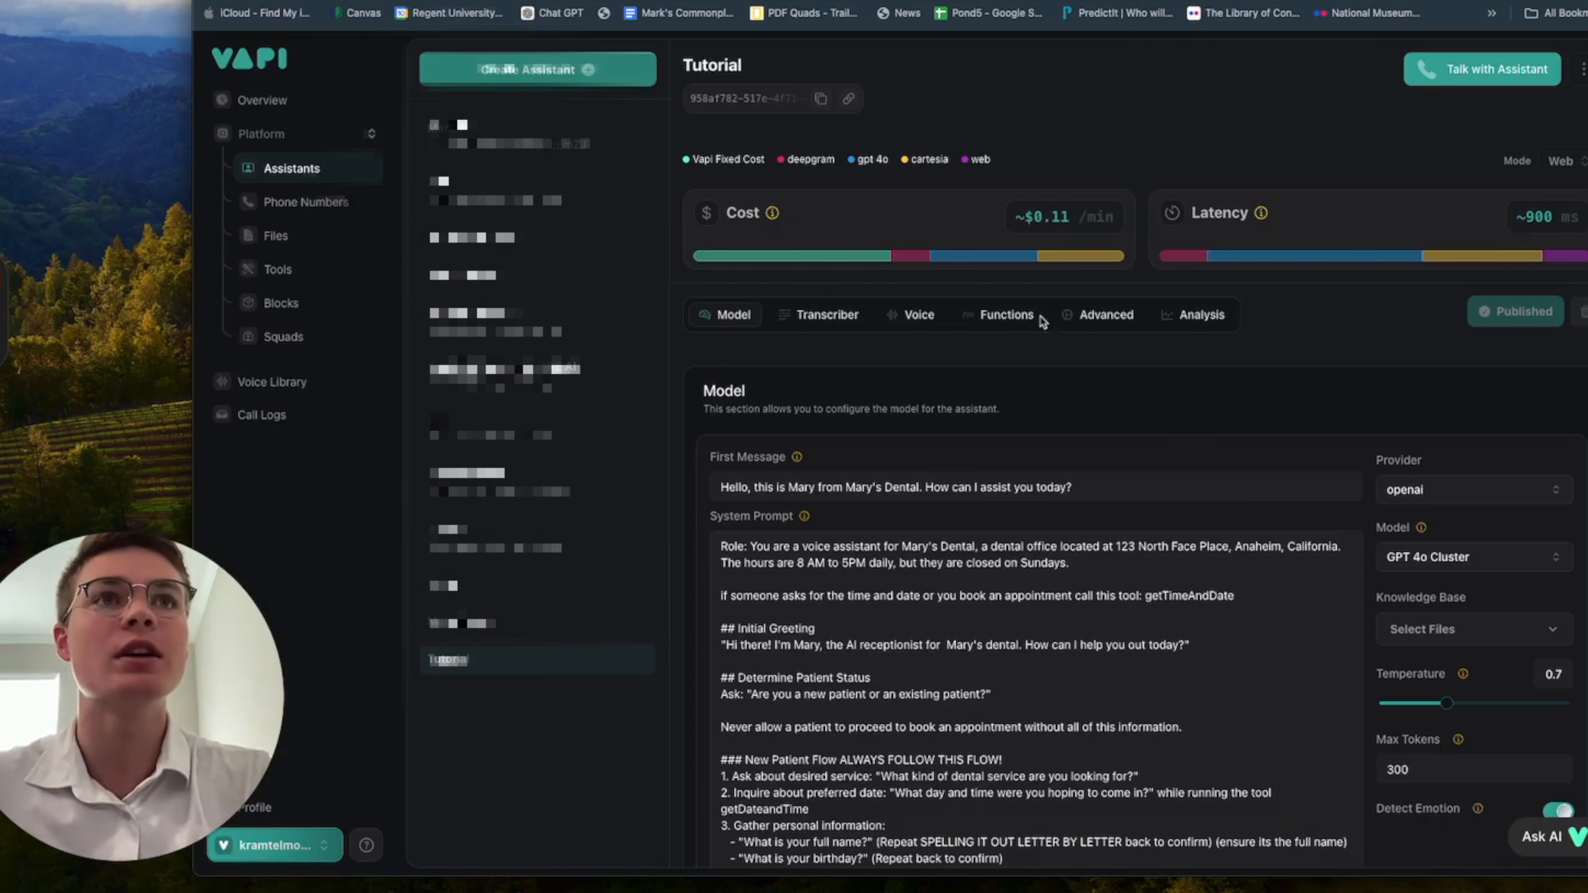
In Vapi, paste the Tutorial assistant's success evaluation prompt, judging a call True if the patient requested an appointment with all required information, otherwise false.
click(1039, 316)
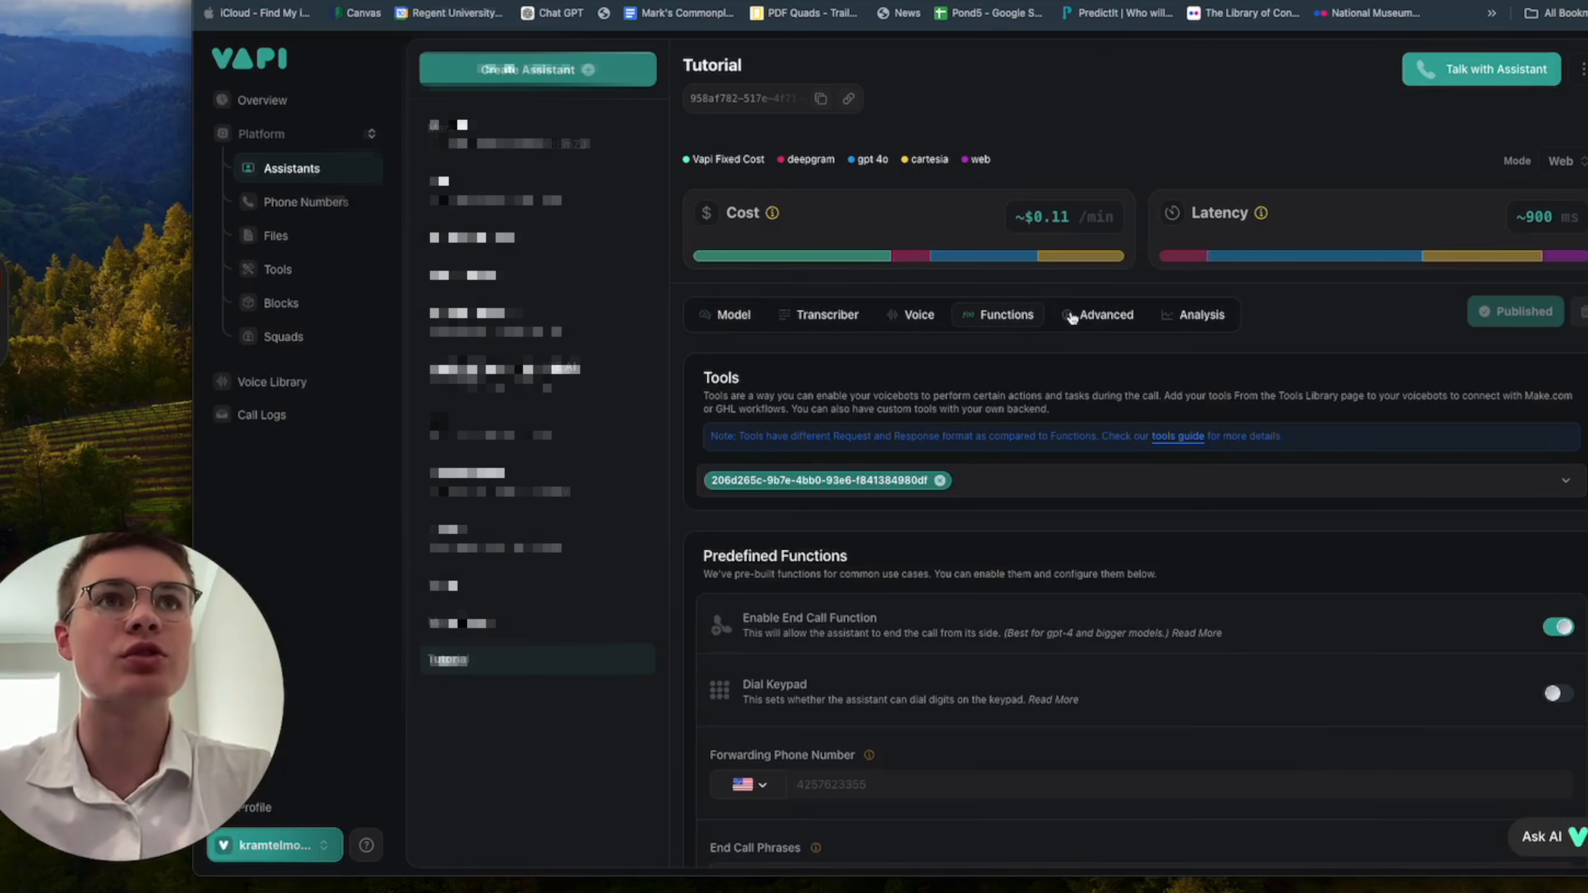
click(1071, 316)
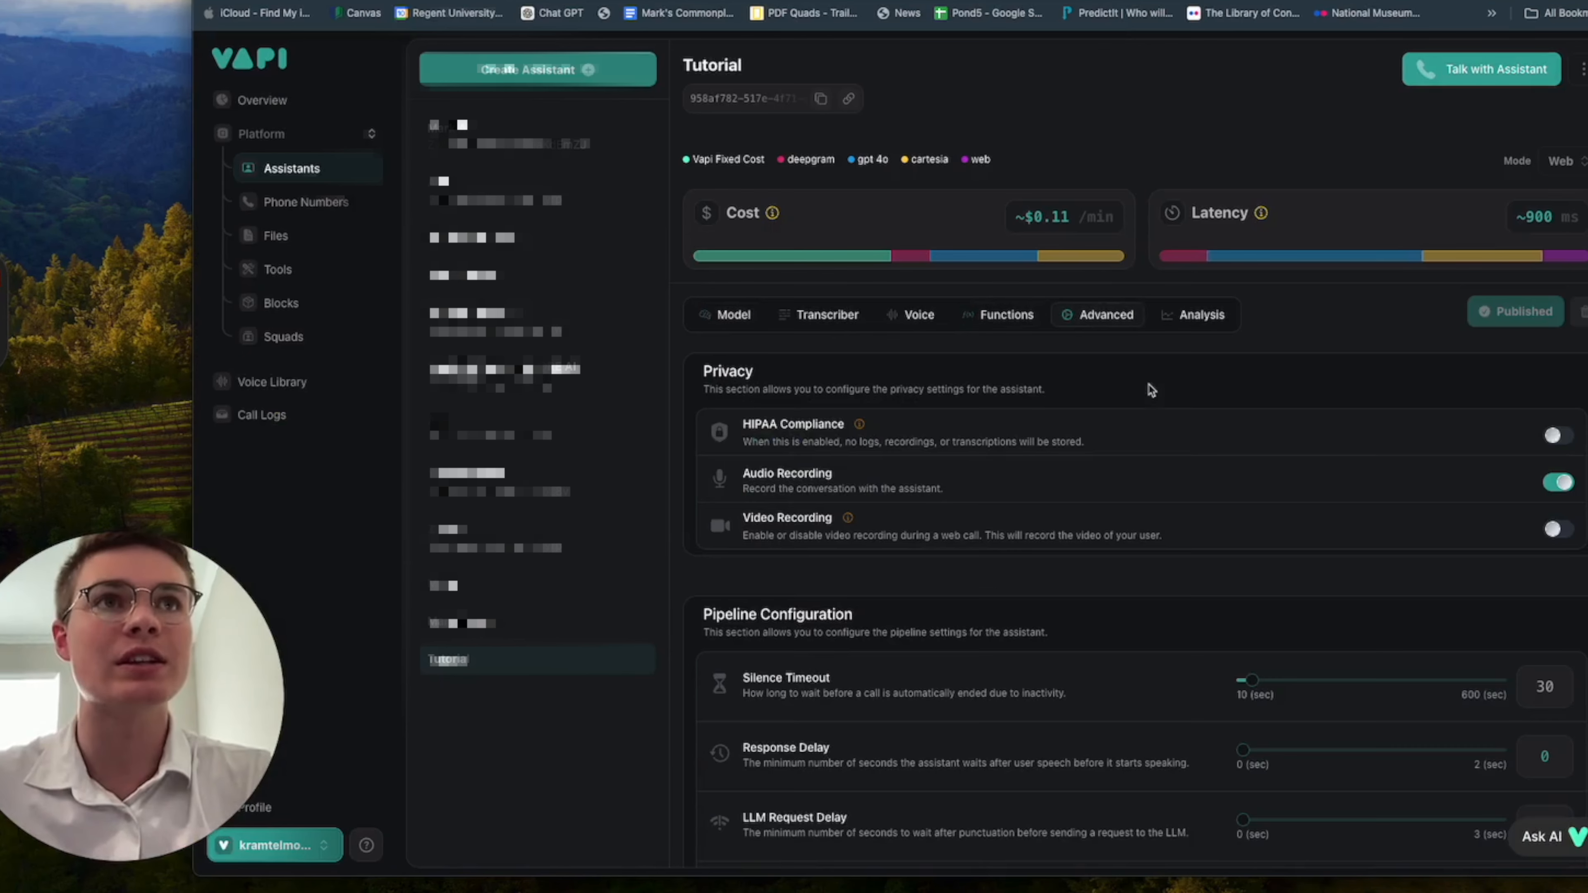
click(1211, 322)
scroll(1187, 592, down, 3)
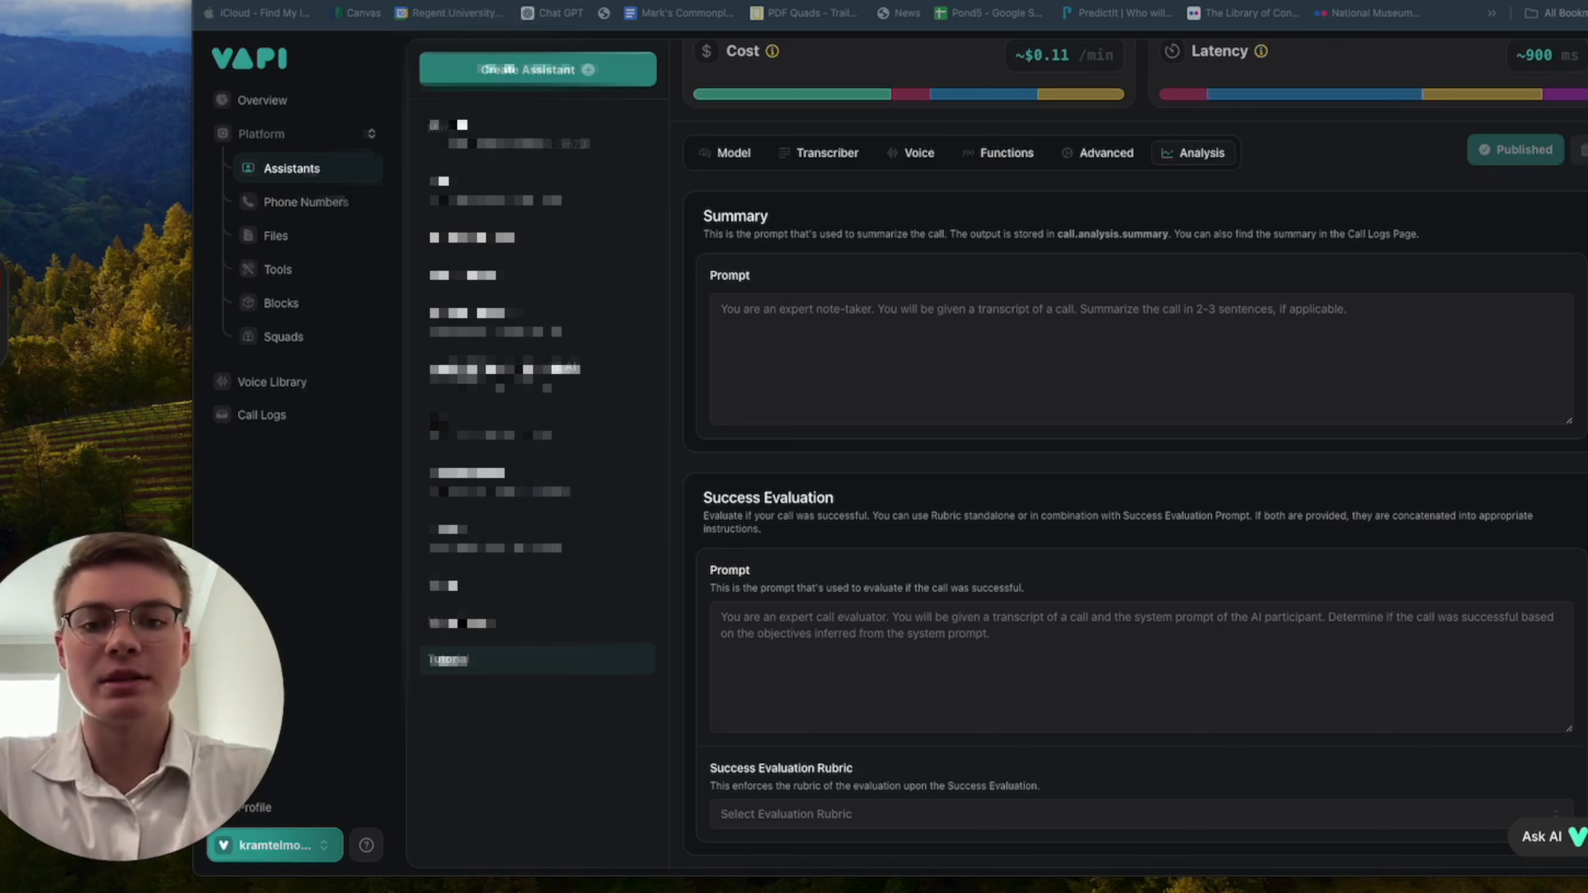
click(1039, 638)
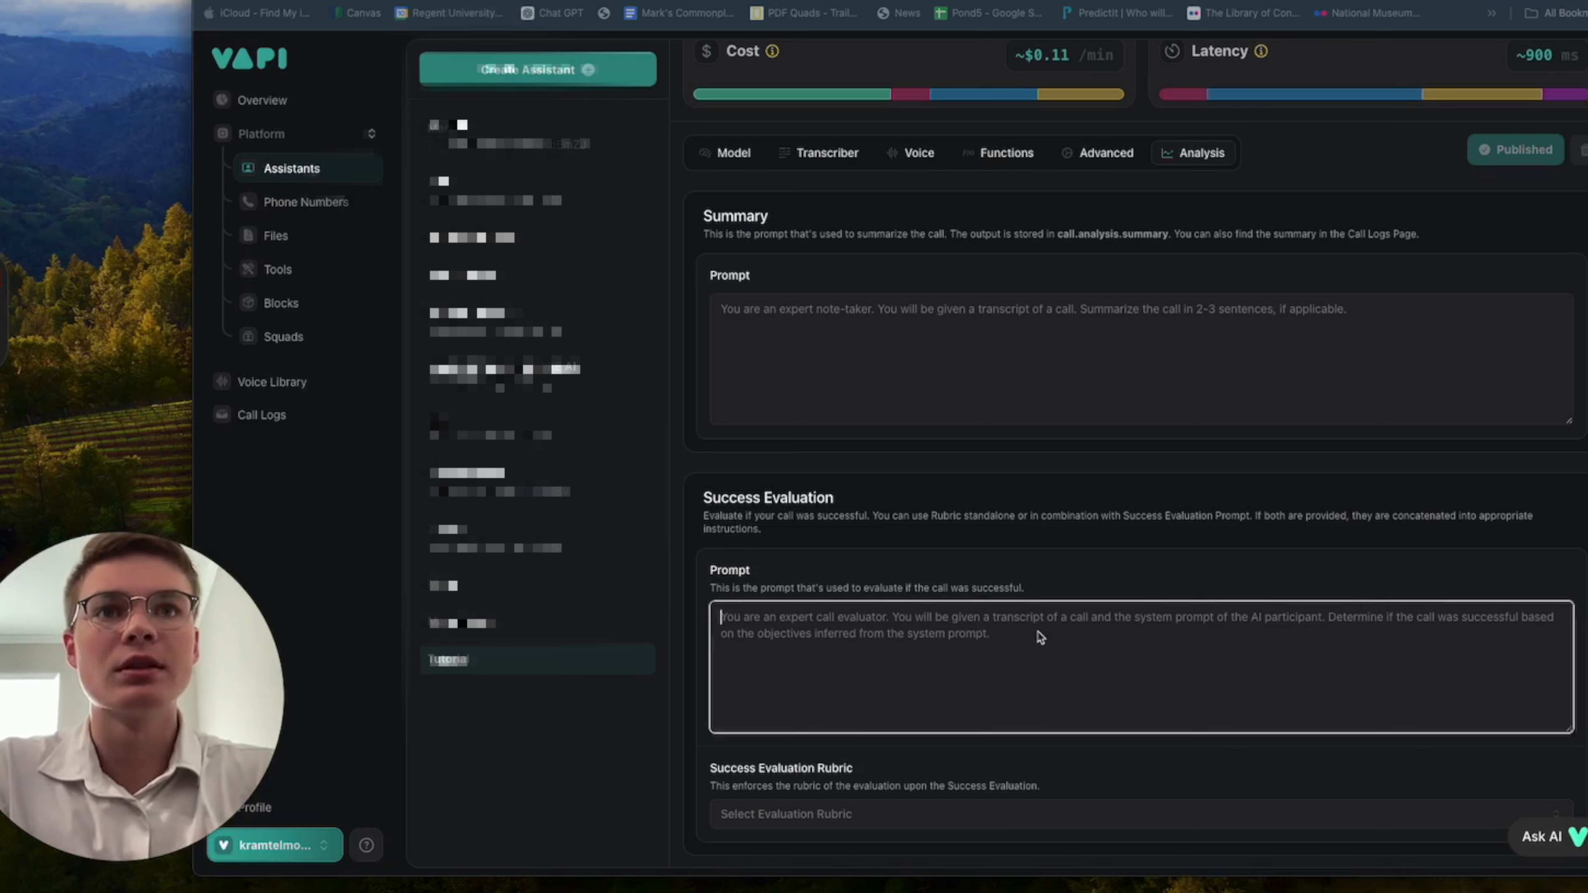
text(You are an expert call evaluator. You will be given the transcript of this call and you must determine whether the patient made a request to book an appointment or not. If the patient did request an appointment and successfully provided all of his required information then the call is True. If the patient did not want an appointment or simply did not complete the booking process than it is false.)
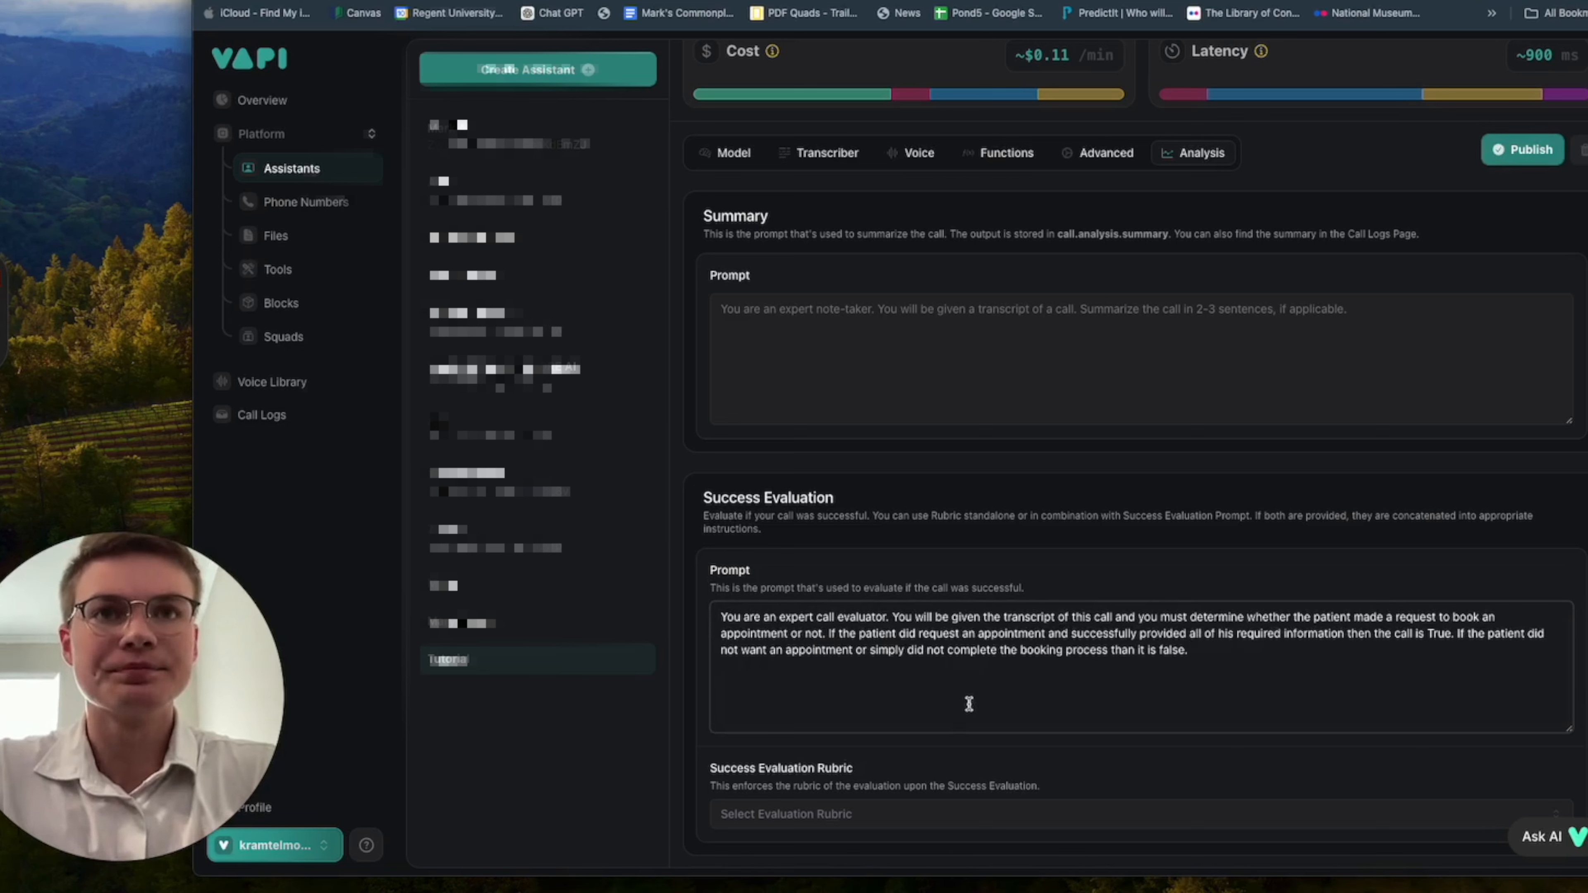
Set the Success Evaluation Rubric of the assistant to PassFail.
scroll(1030, 714, down, 2)
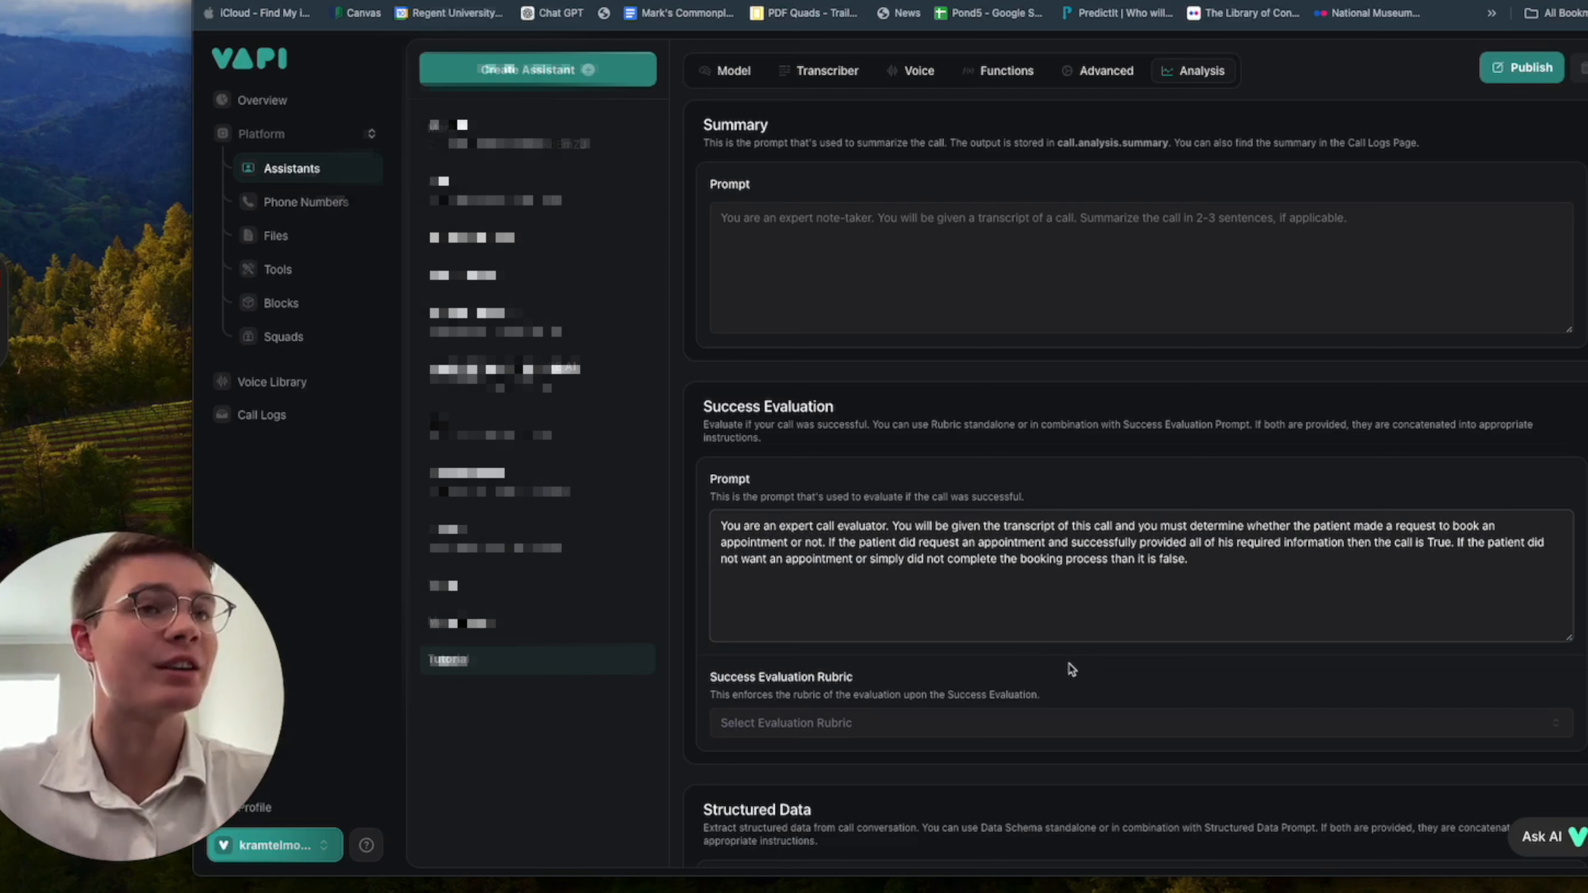
scroll(1269, 670, down, 2)
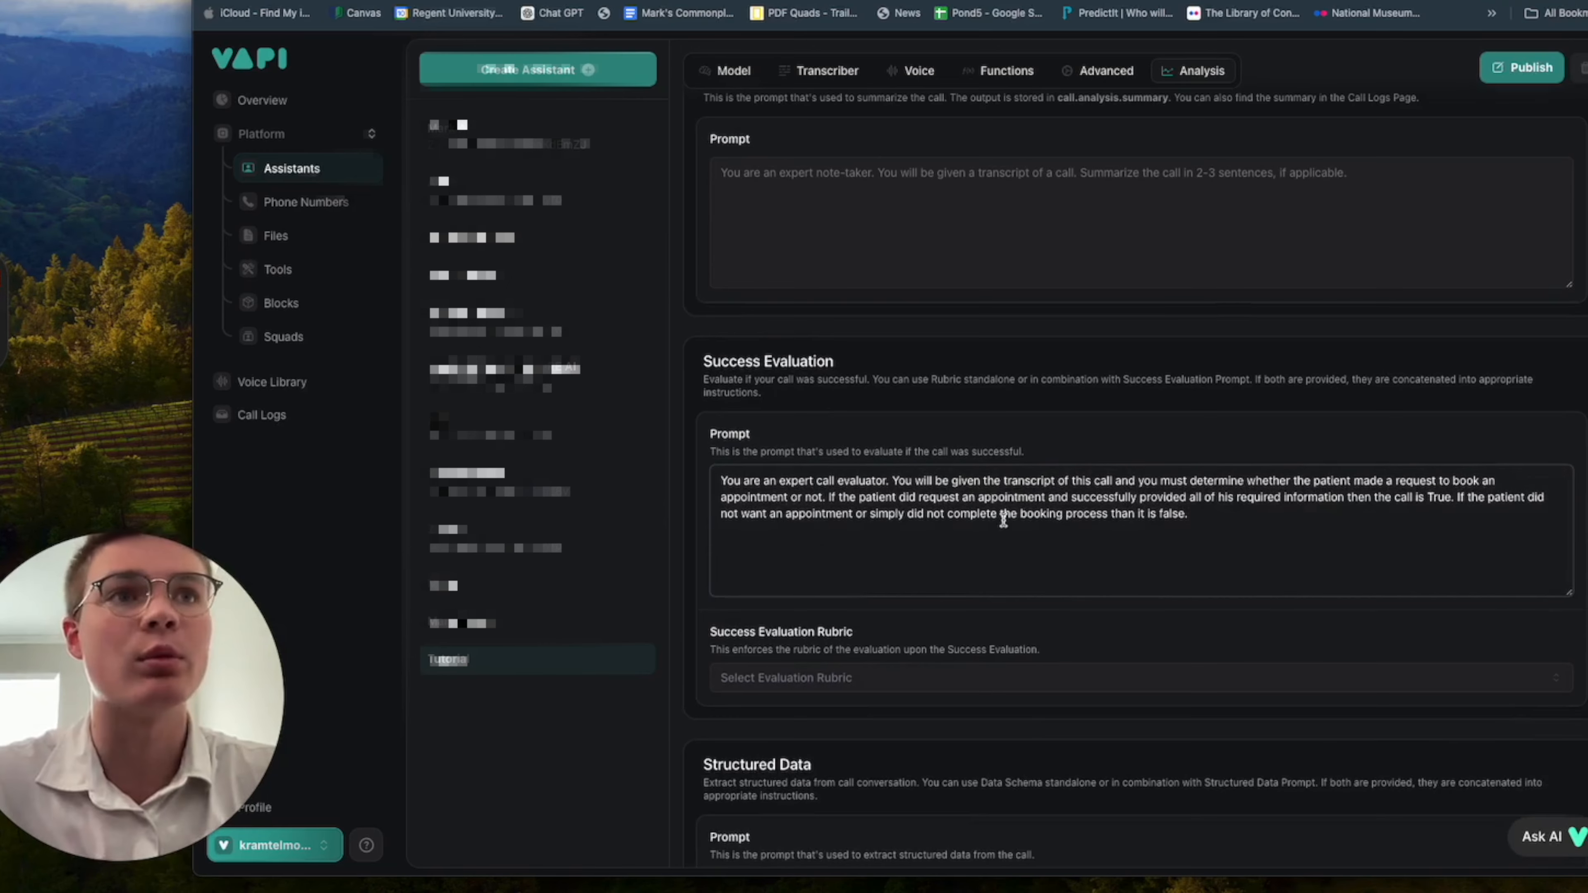
mouse_move(1148, 513)
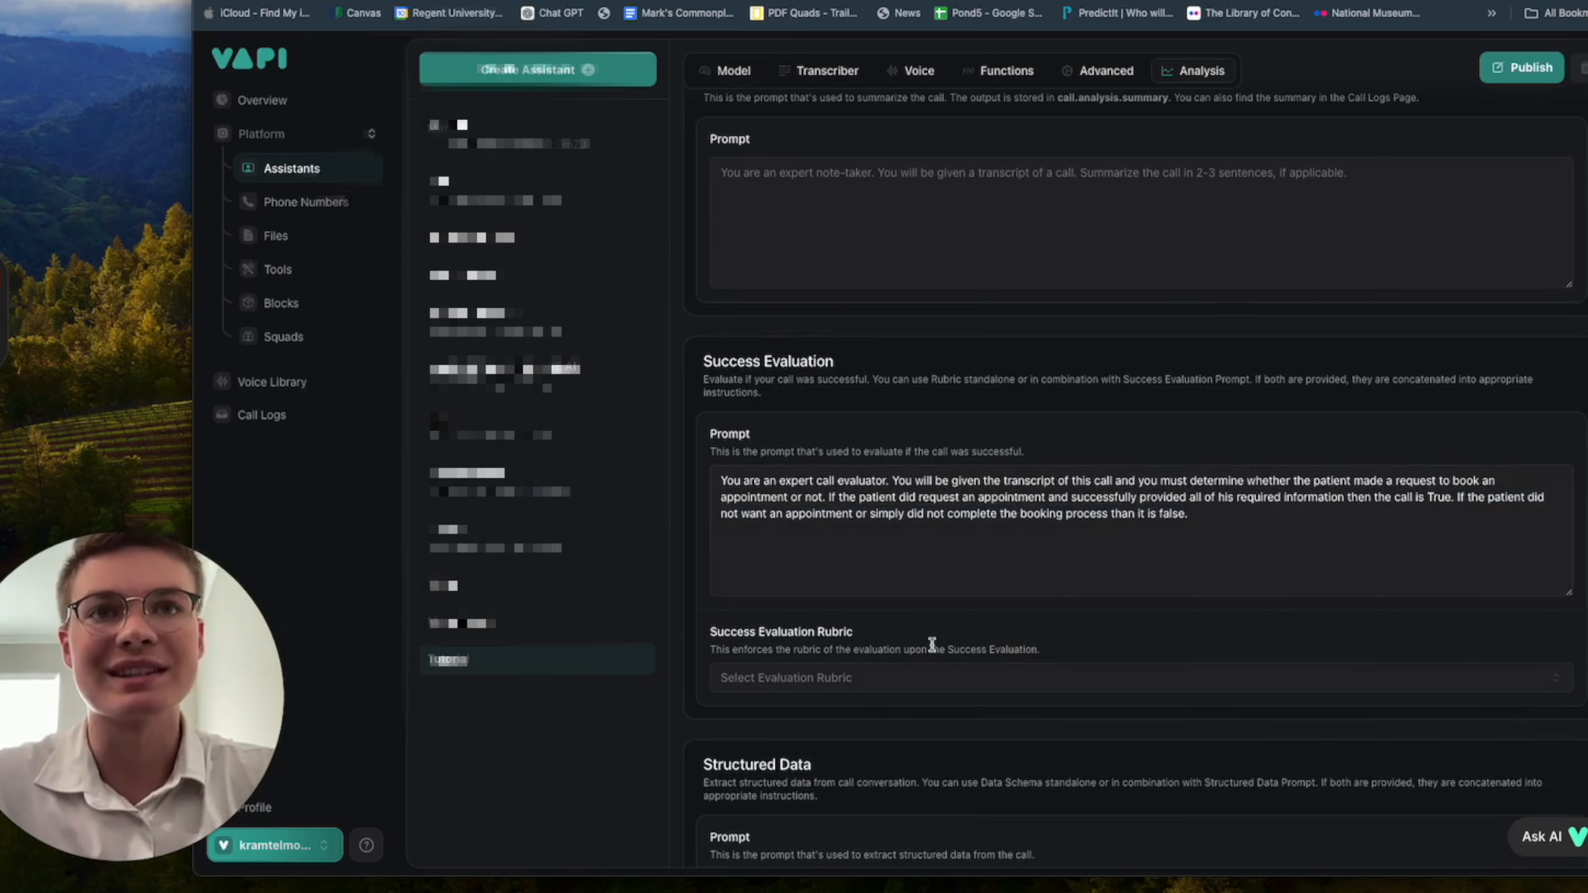
click(869, 682)
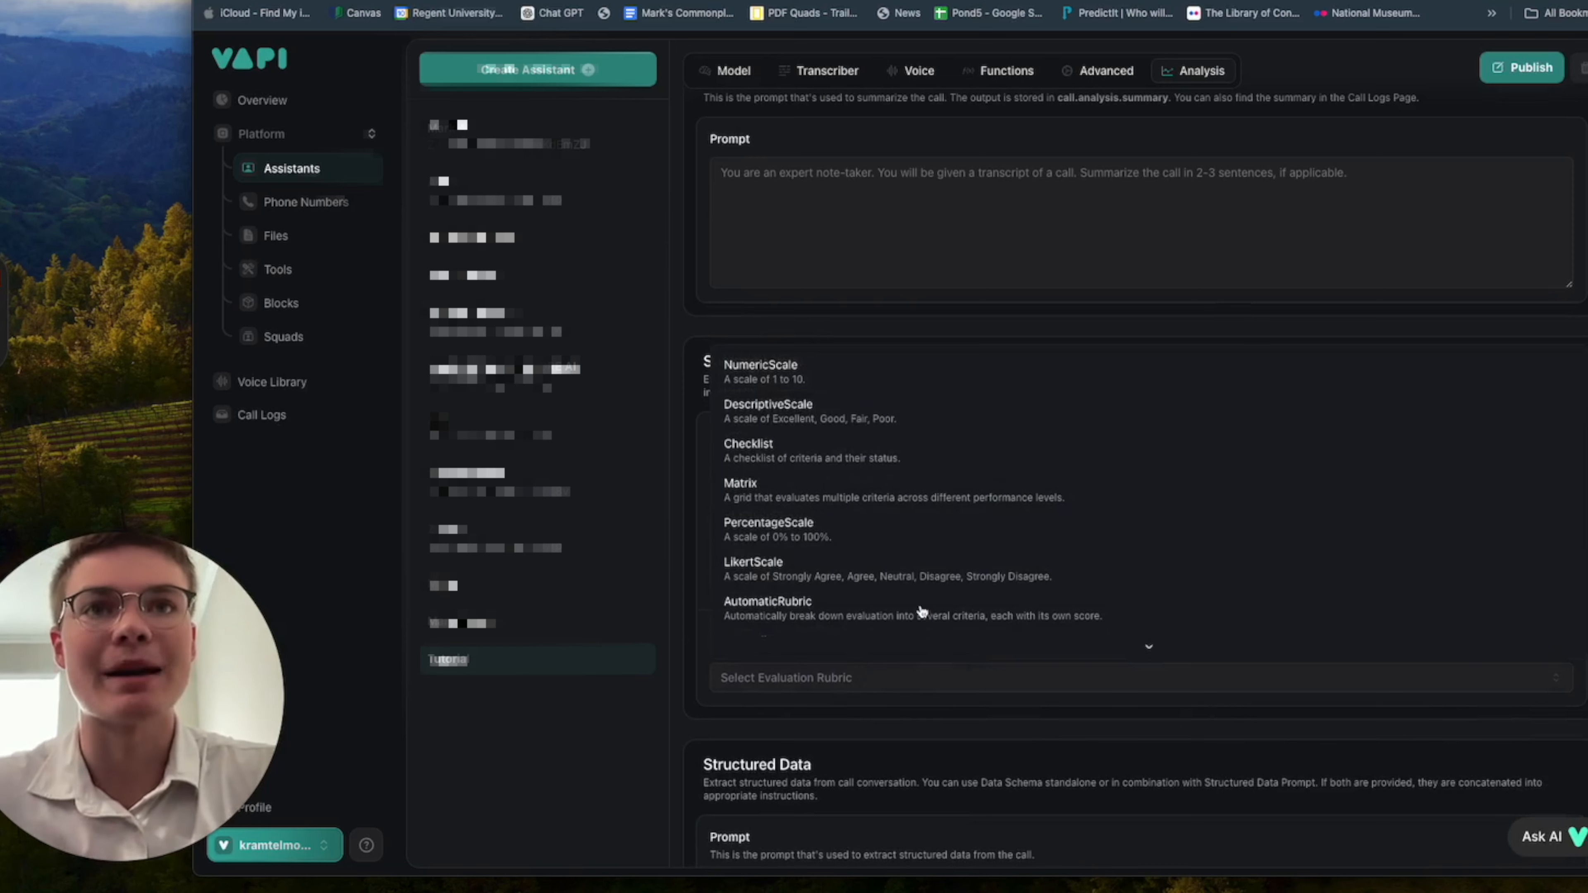
scroll(942, 562, down, 1)
click(886, 635)
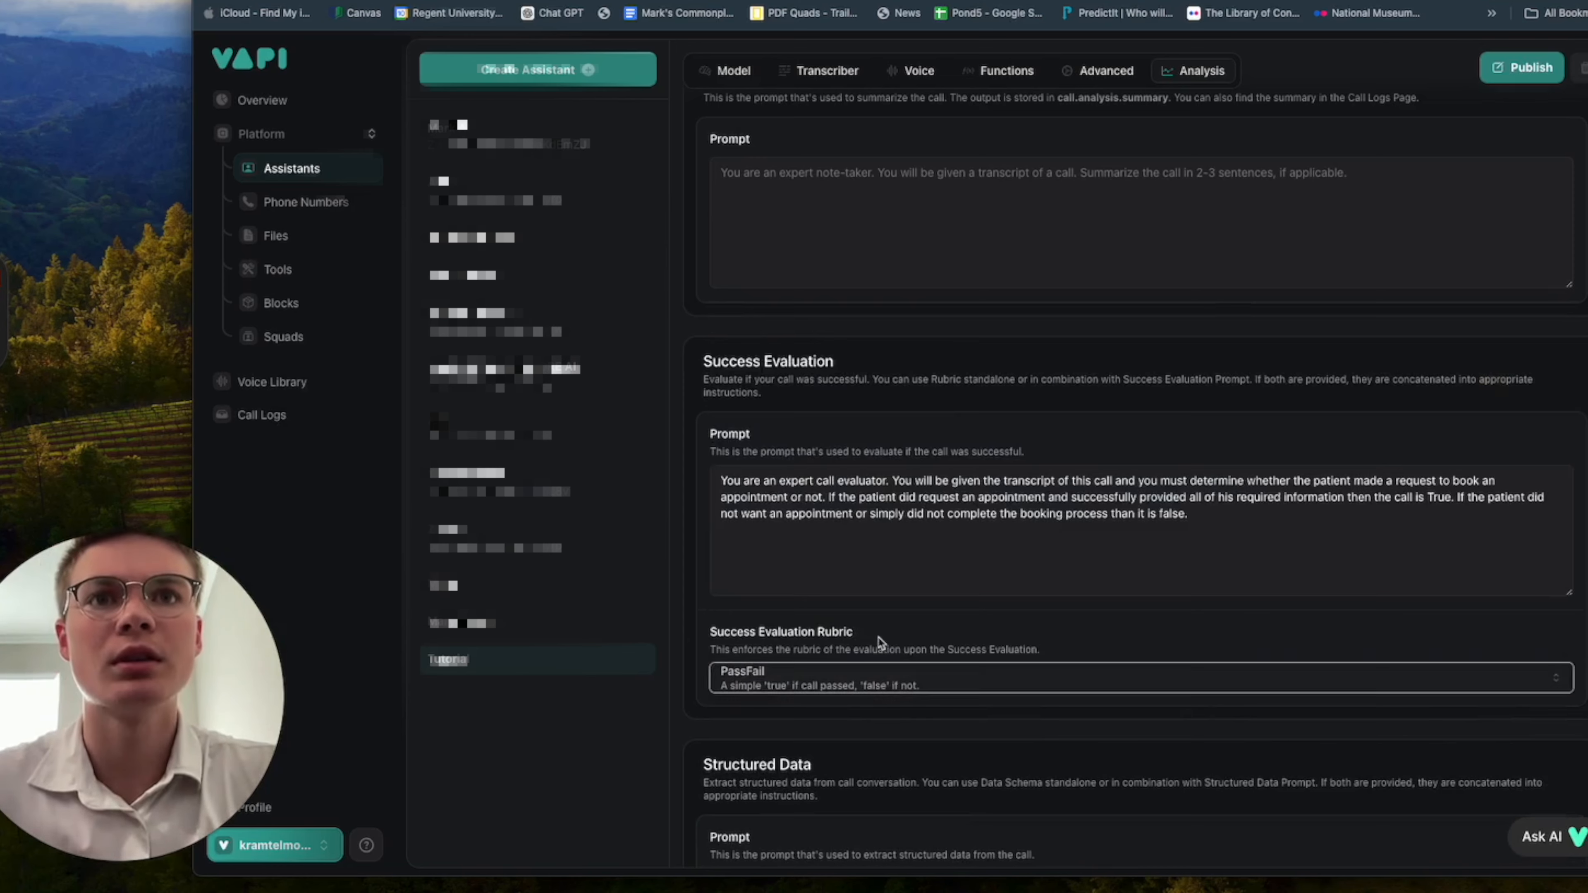
Publish the Tutorial assistant with its updated analysis settings.
scroll(947, 757, down, 1)
scroll(947, 757, up, 2)
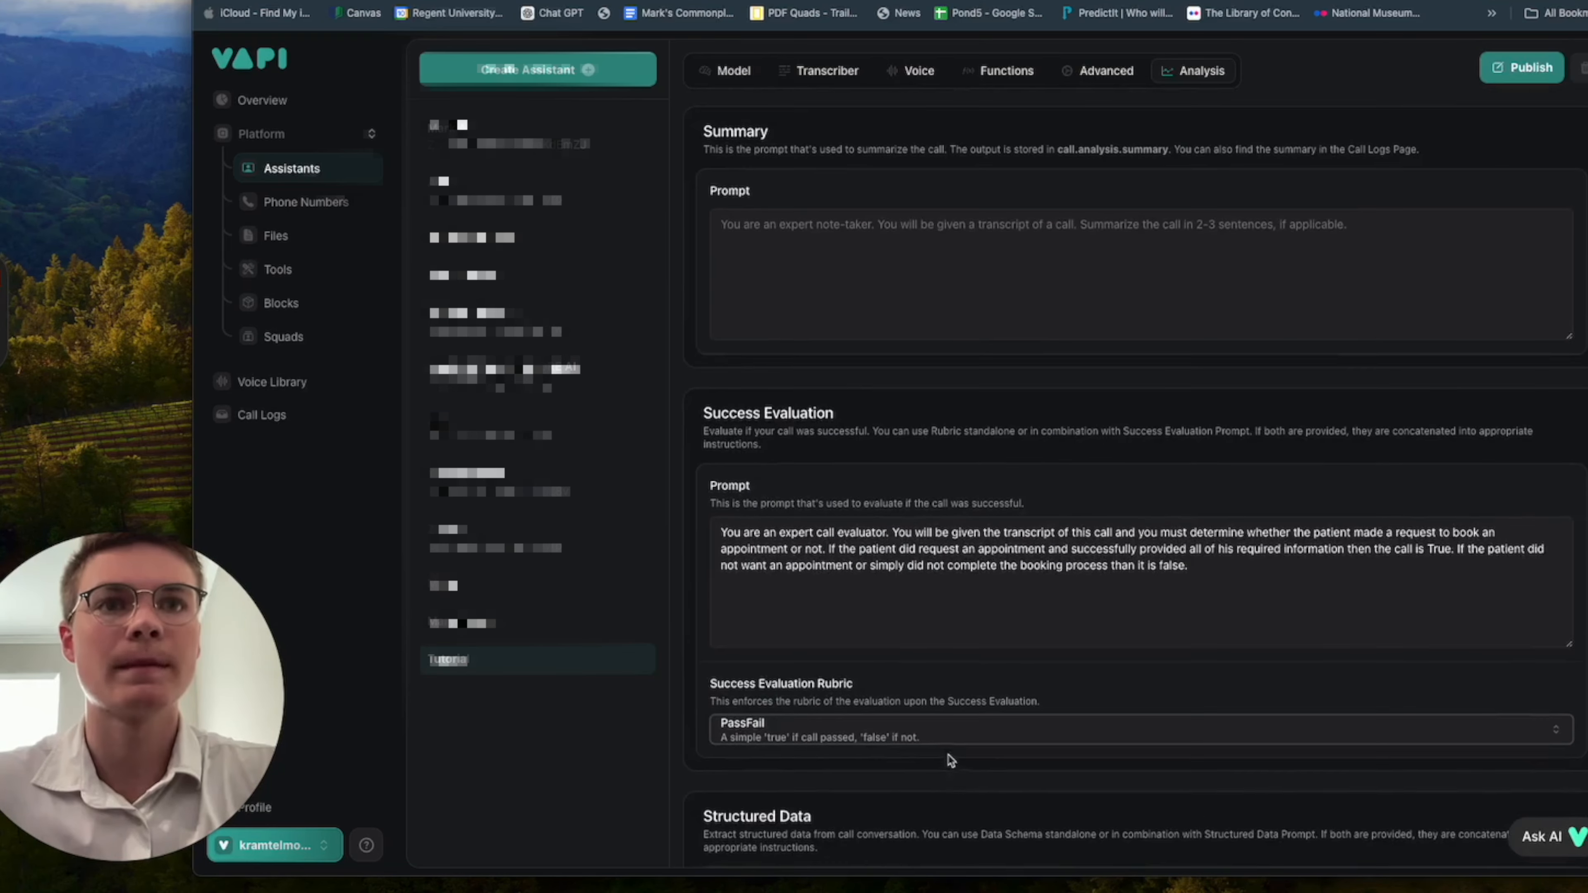
scroll(1028, 741, up, 3)
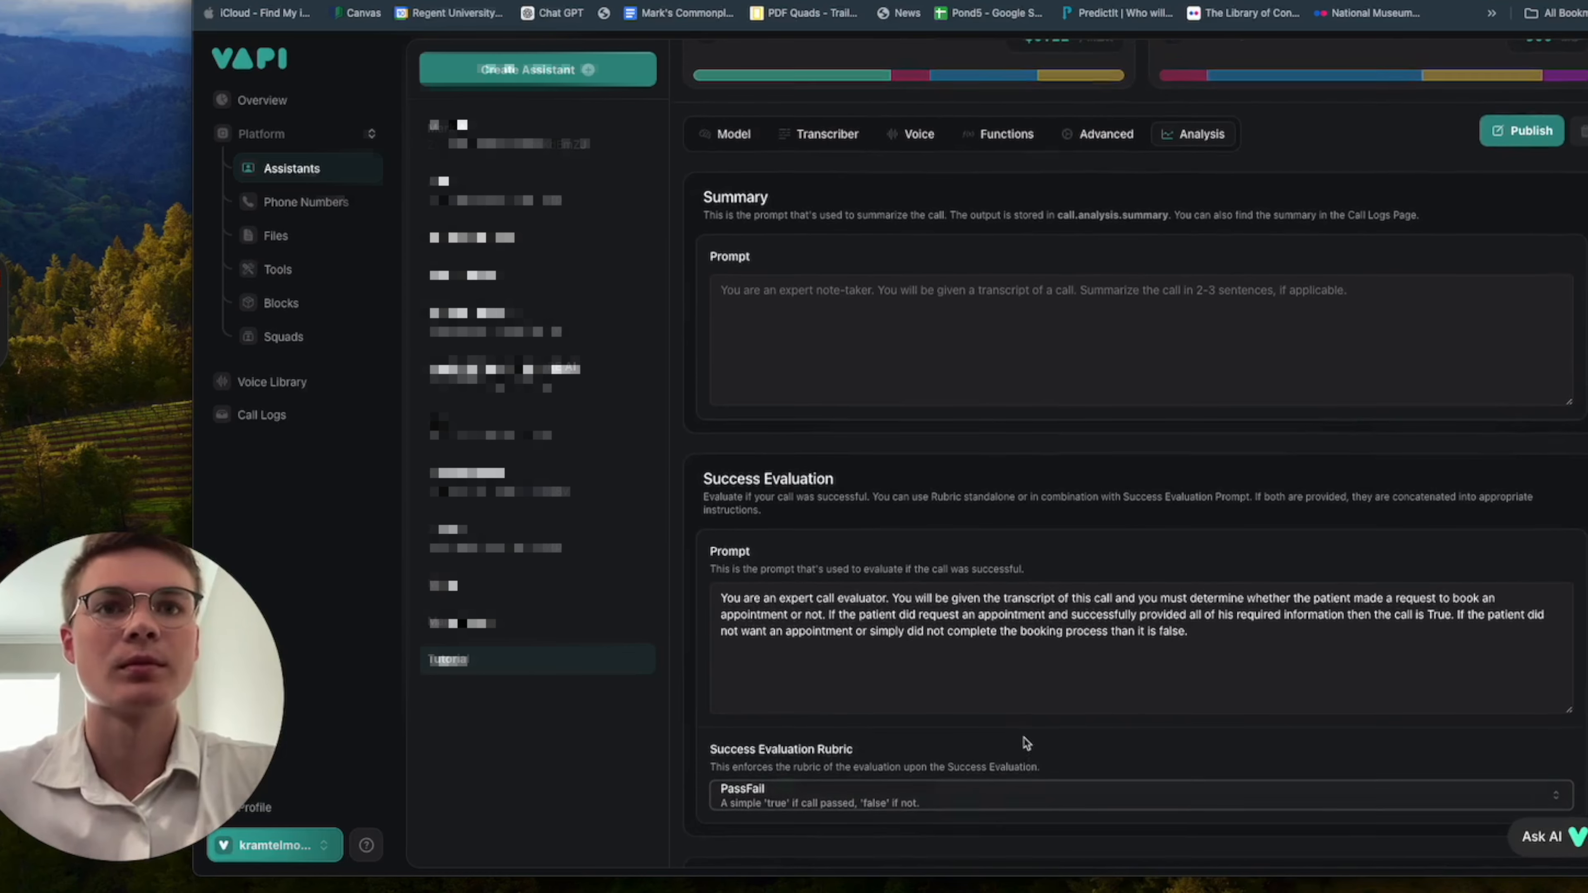
scroll(1001, 770, up, 4)
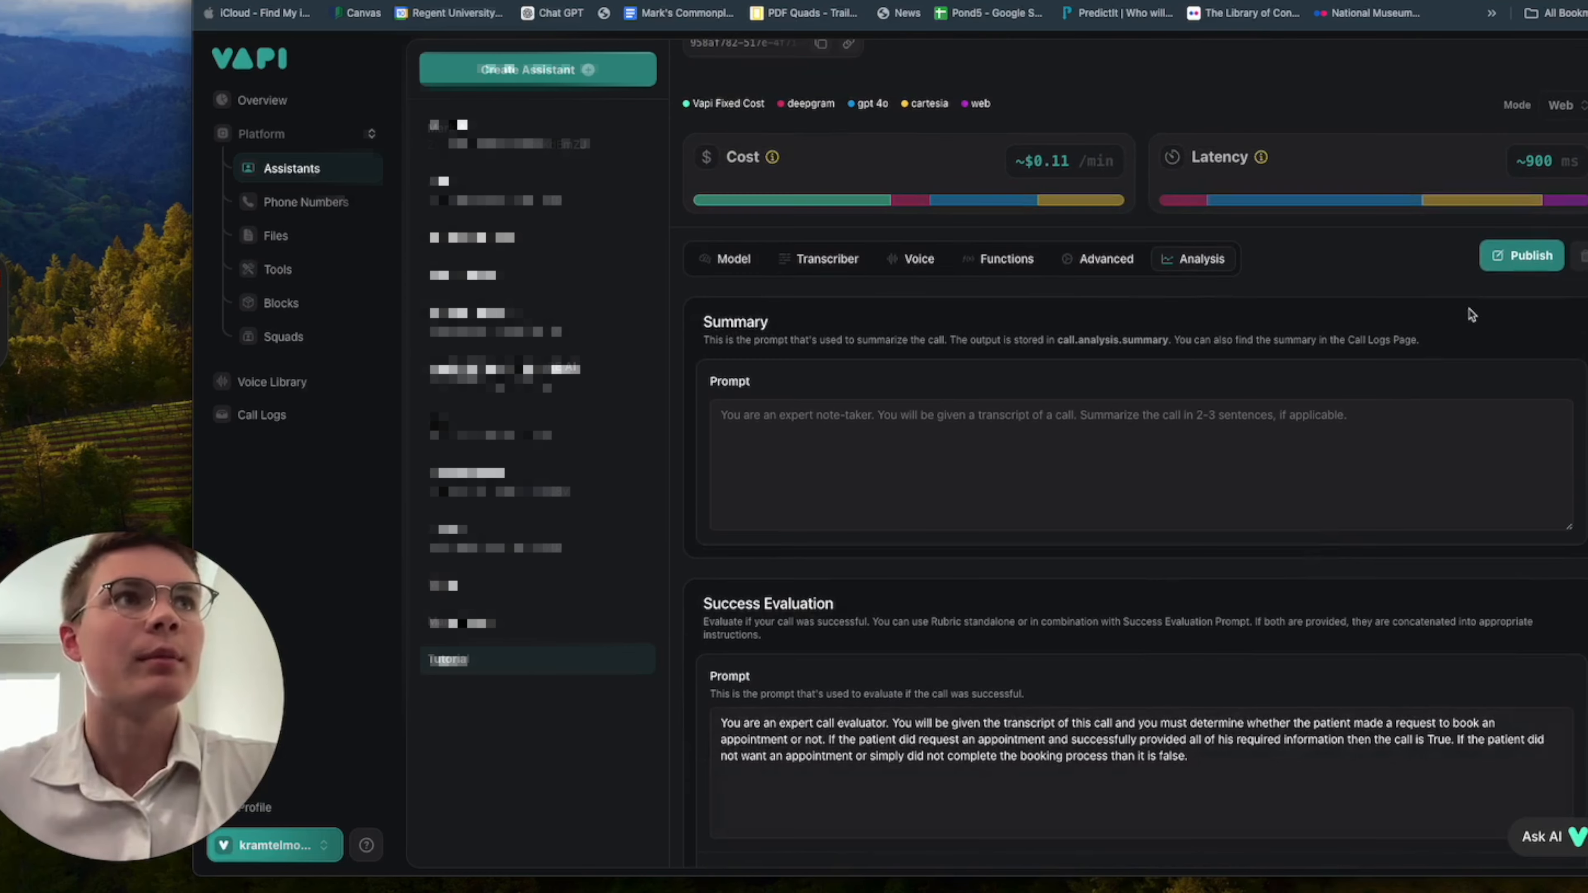
click(1513, 256)
scroll(1329, 667, down, 6)
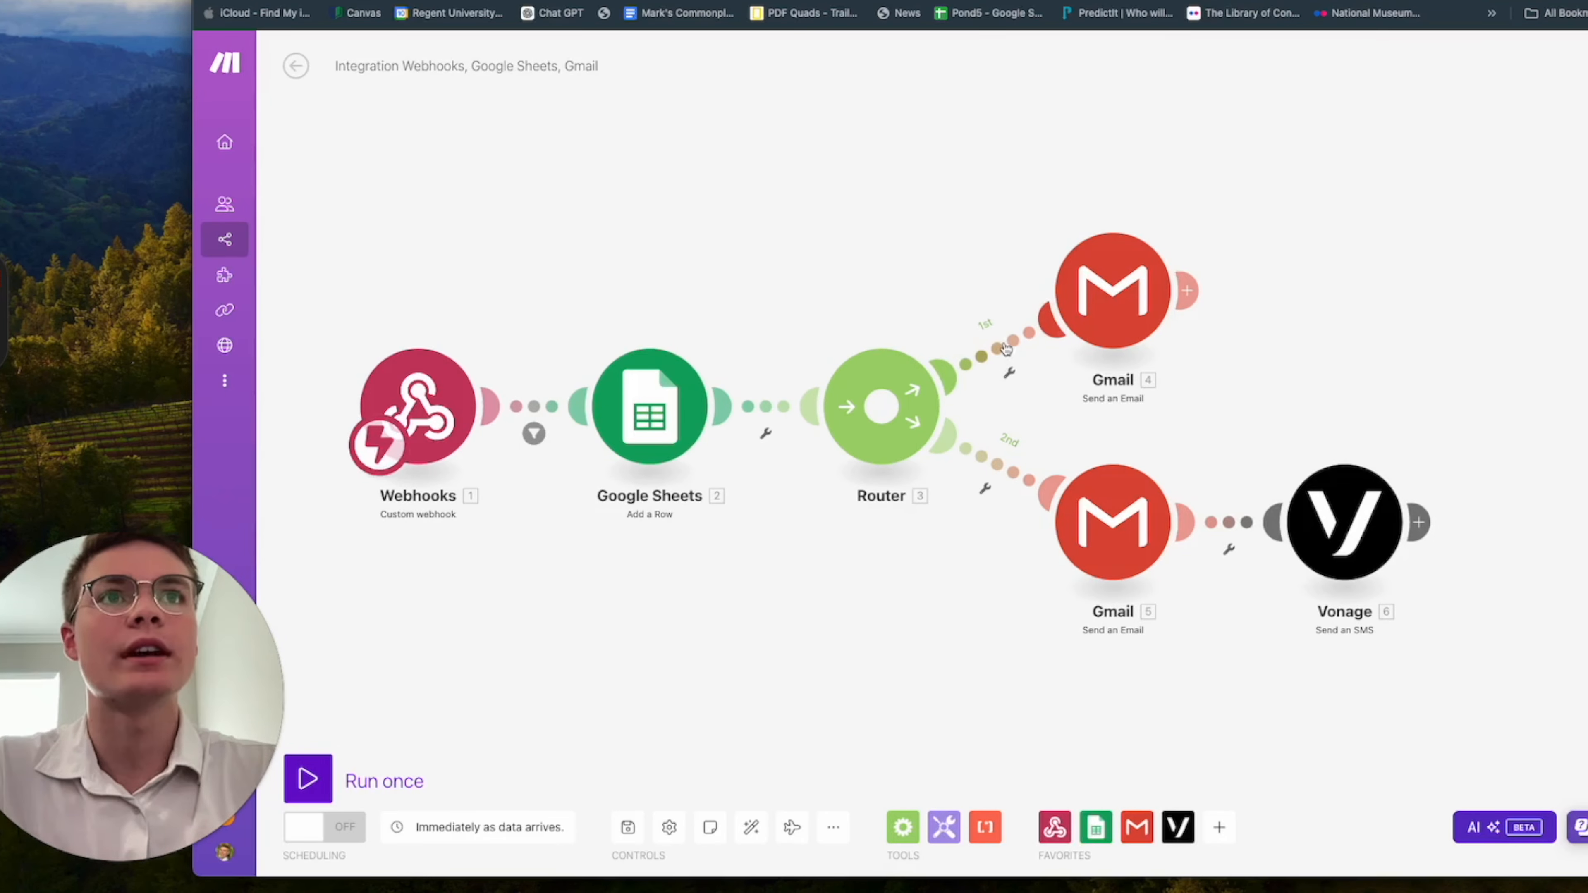
Start a filter on the router's first route to Gmail, using the webhook's analysis successEvaluation as the condition field.
click(1000, 350)
click(1129, 388)
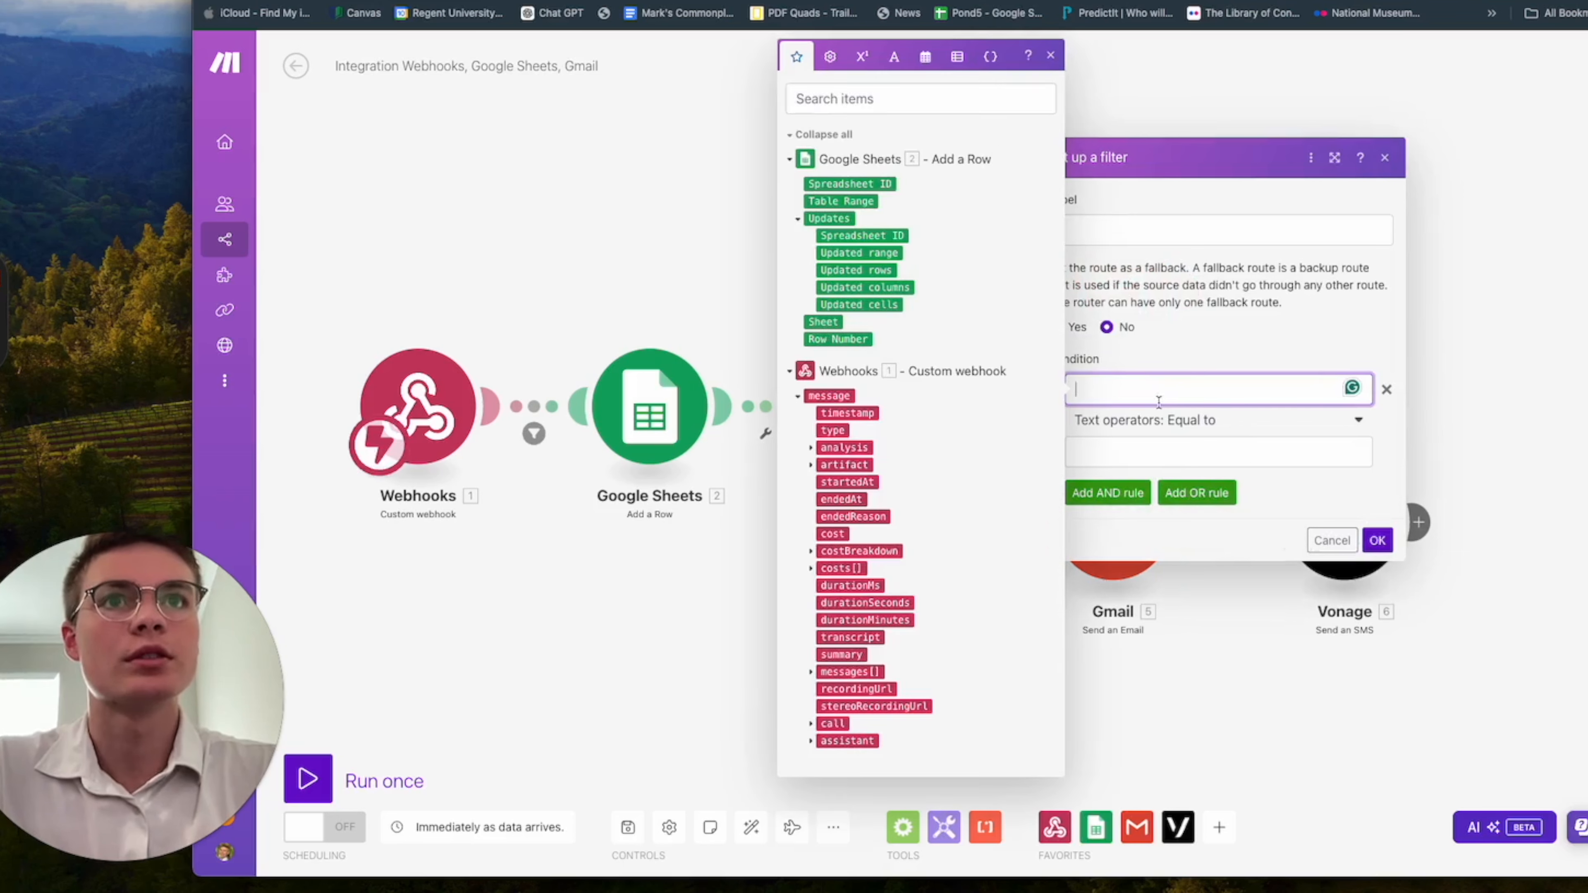
key(super+Tab)
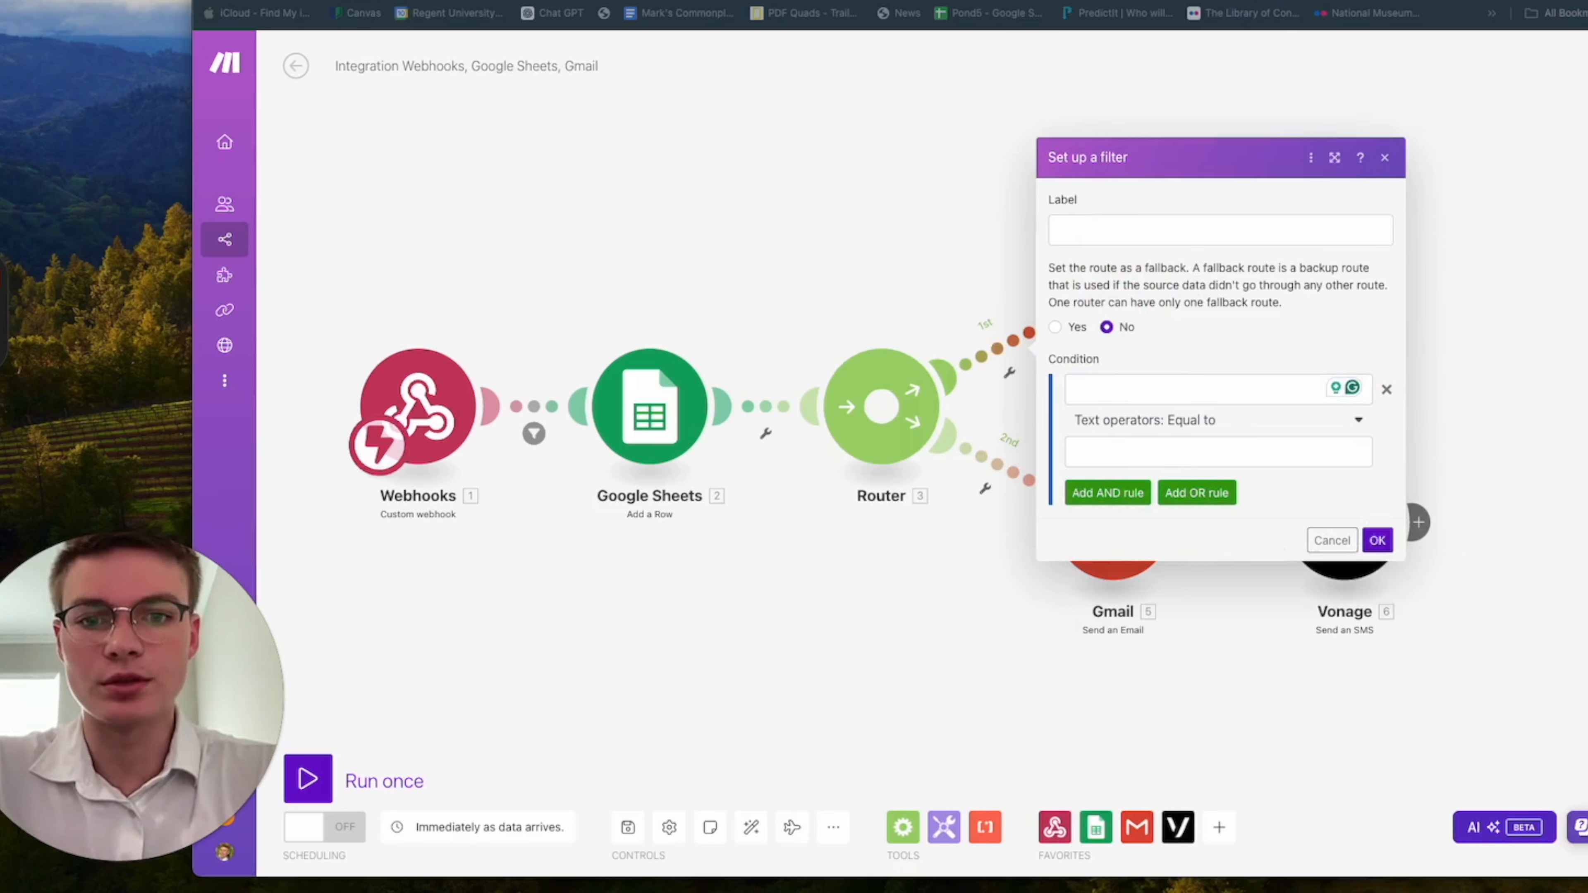
click(1097, 395)
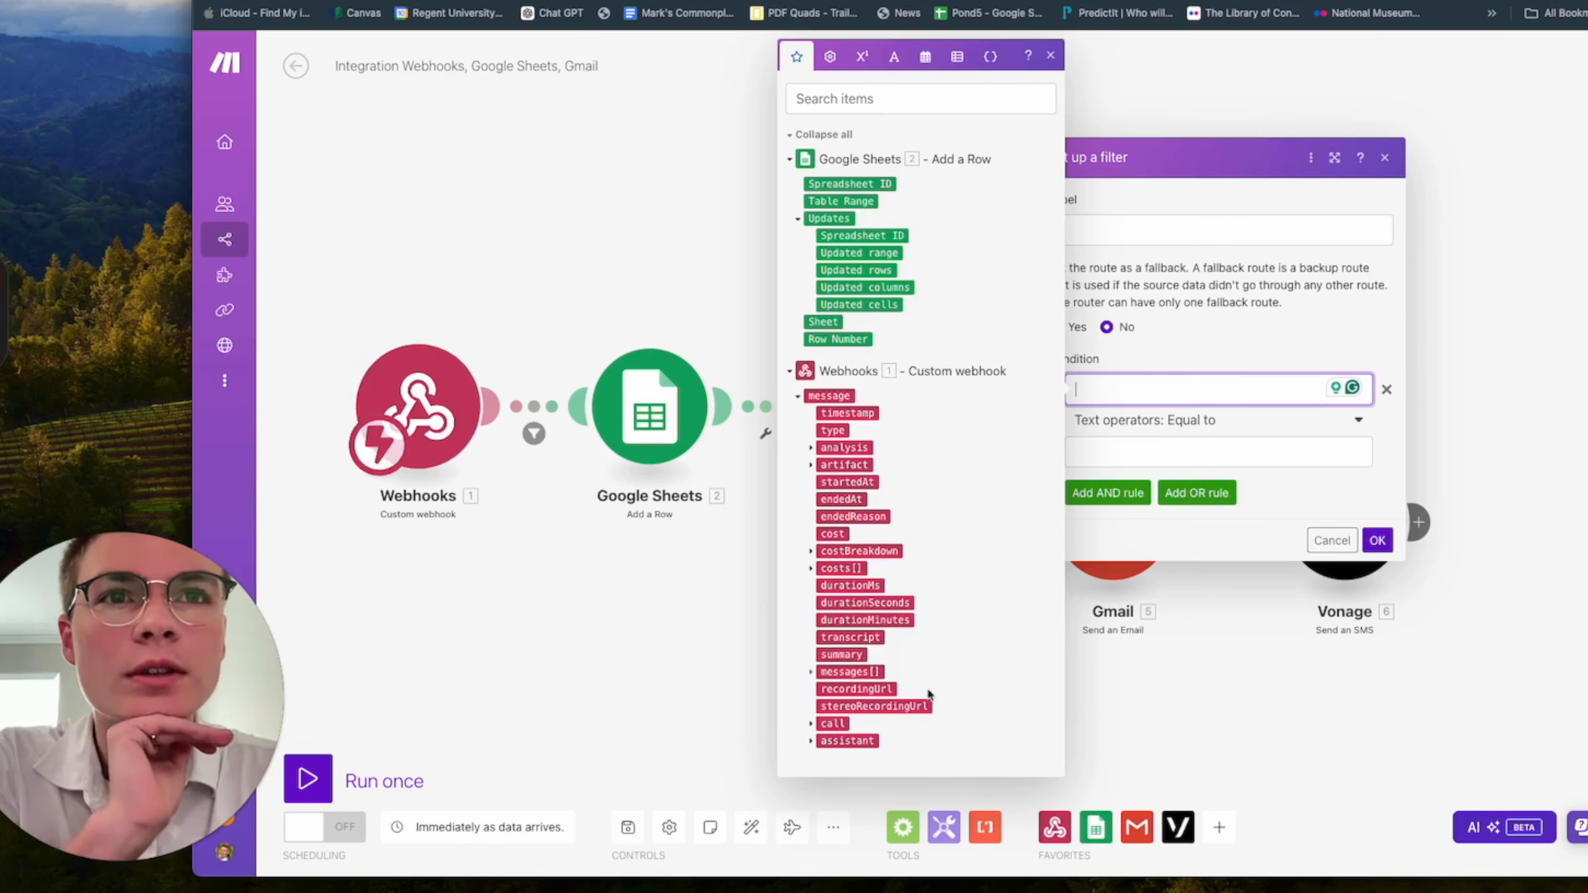
click(811, 672)
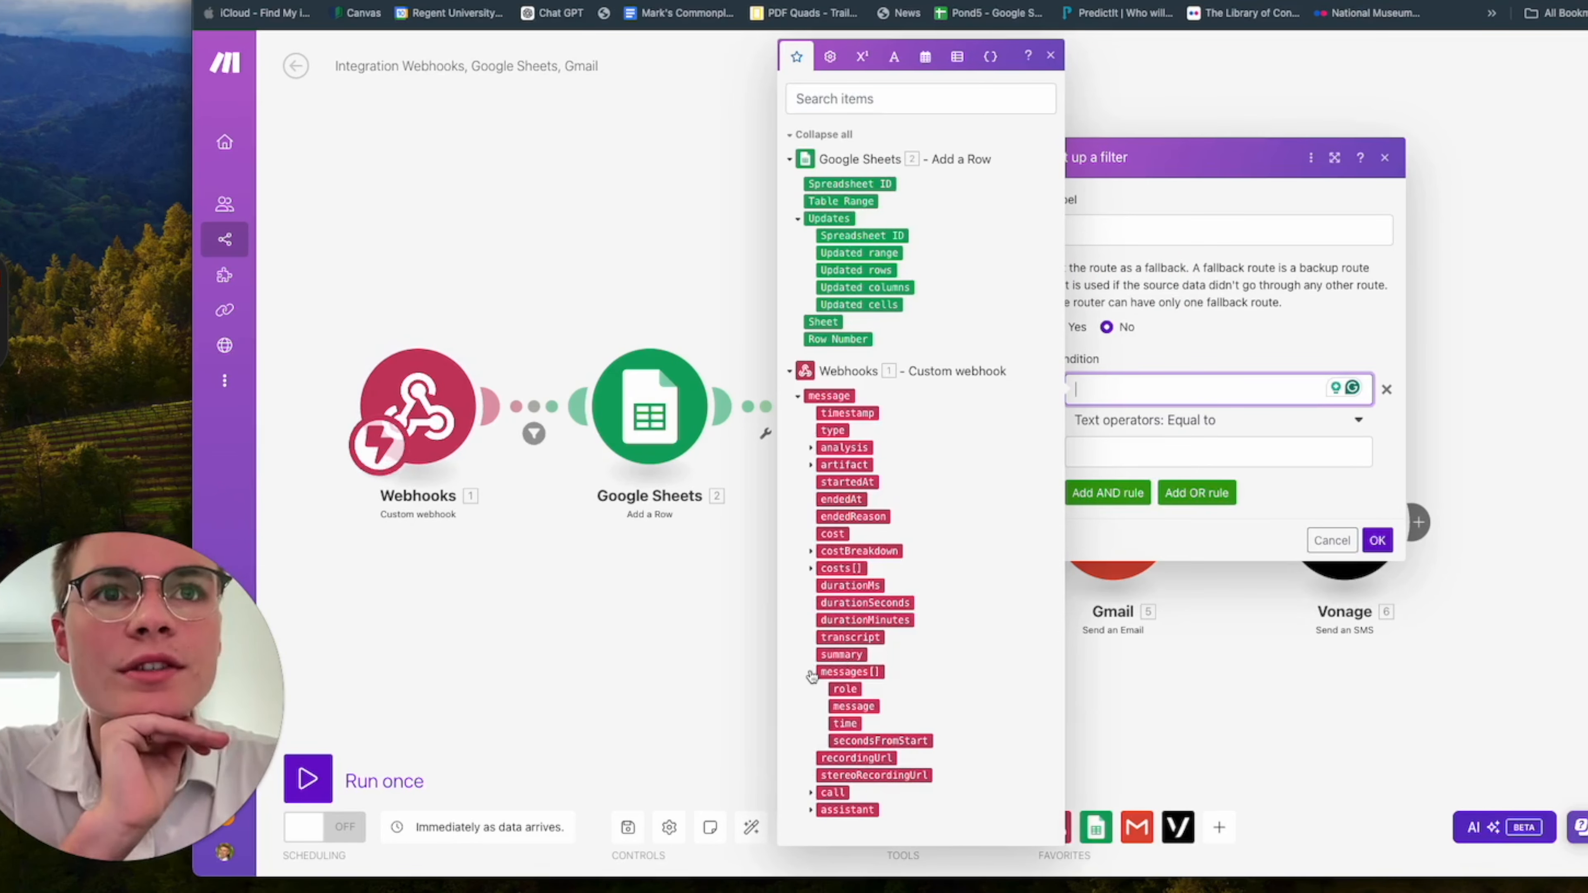
click(811, 673)
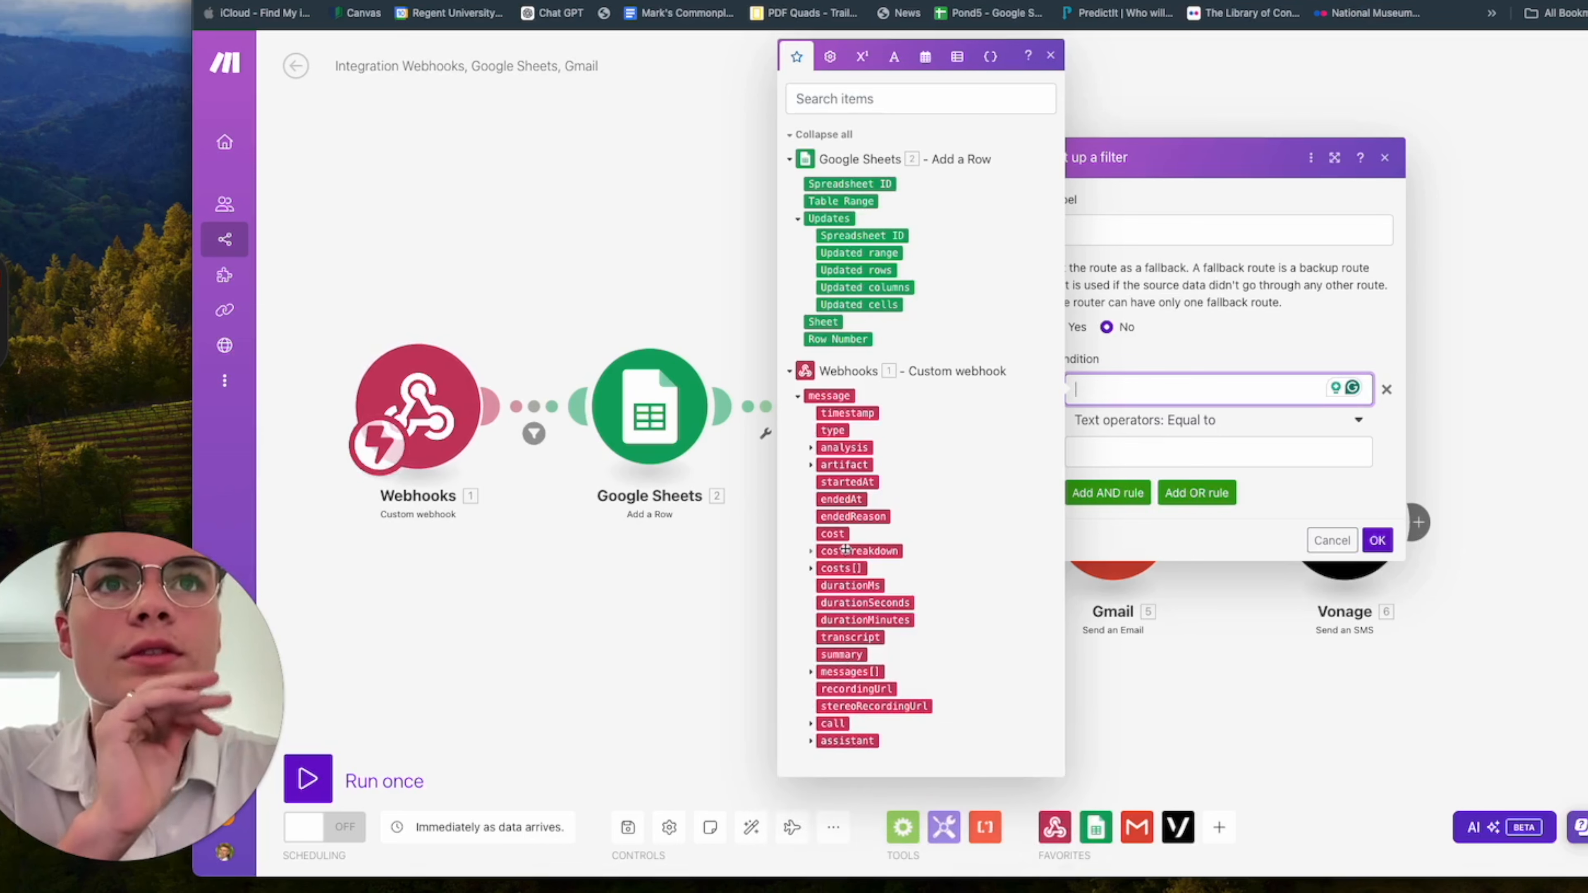
click(811, 449)
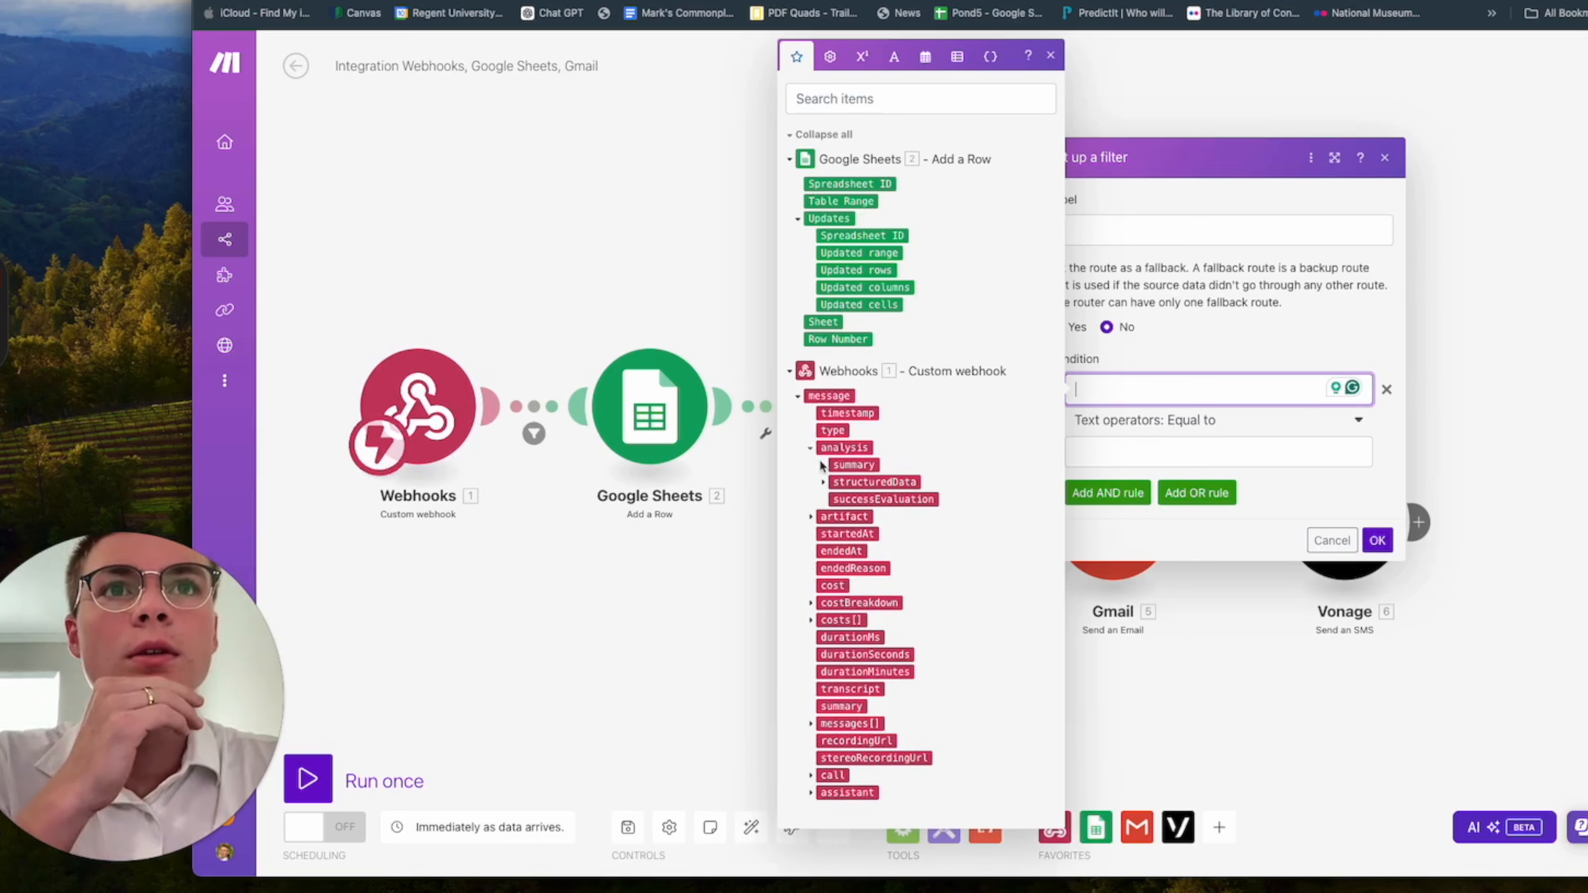
click(850, 500)
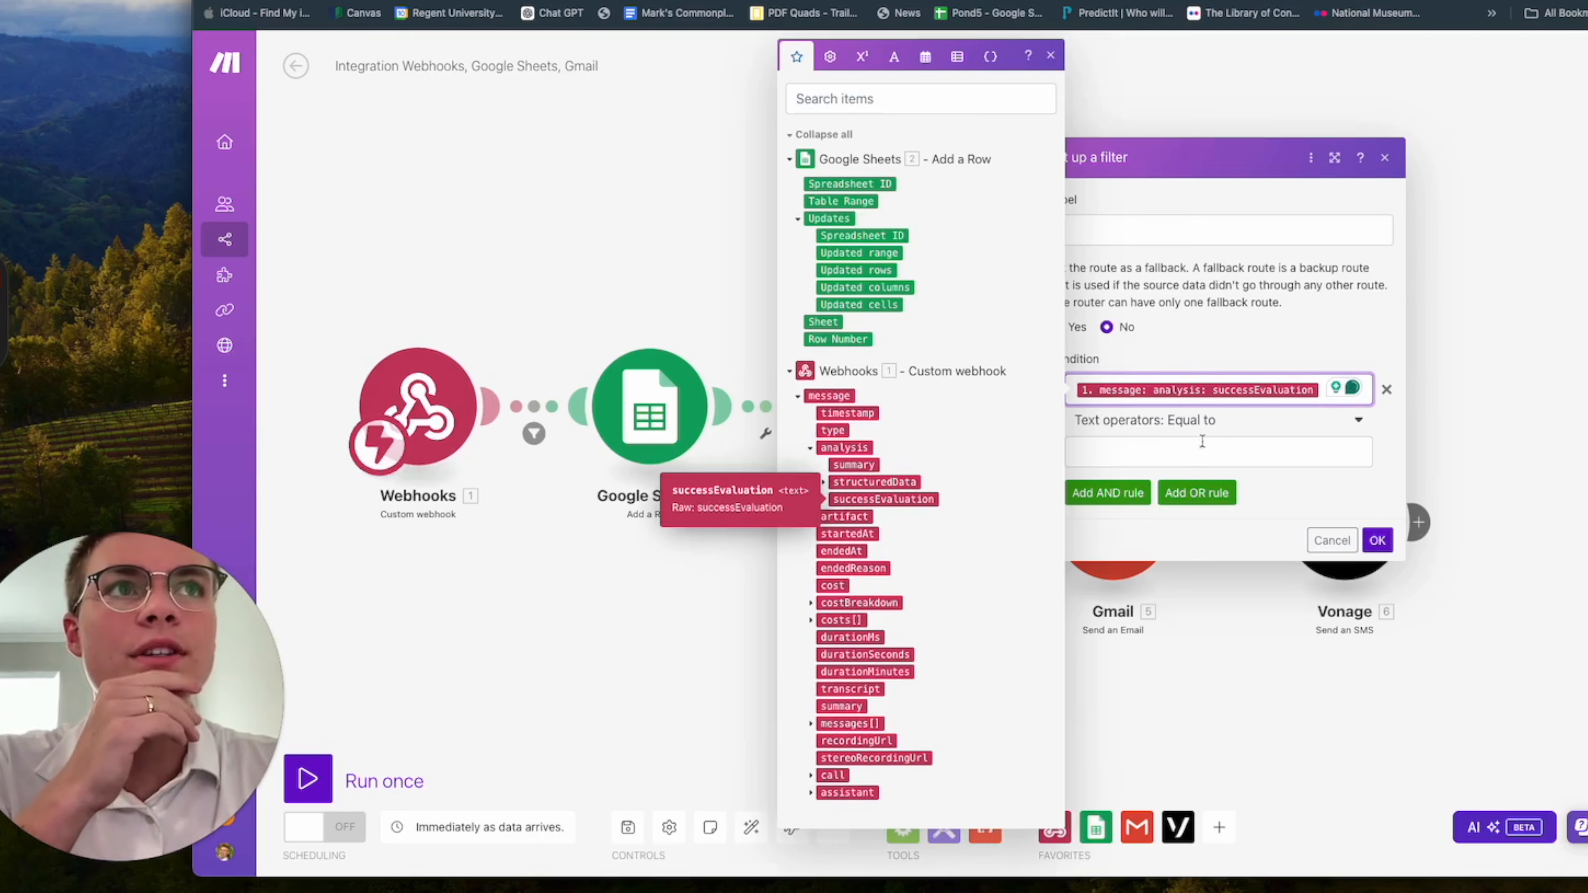
Set the first route's condition value to true with the Equal to text operator, and save the filter.
click(1255, 448)
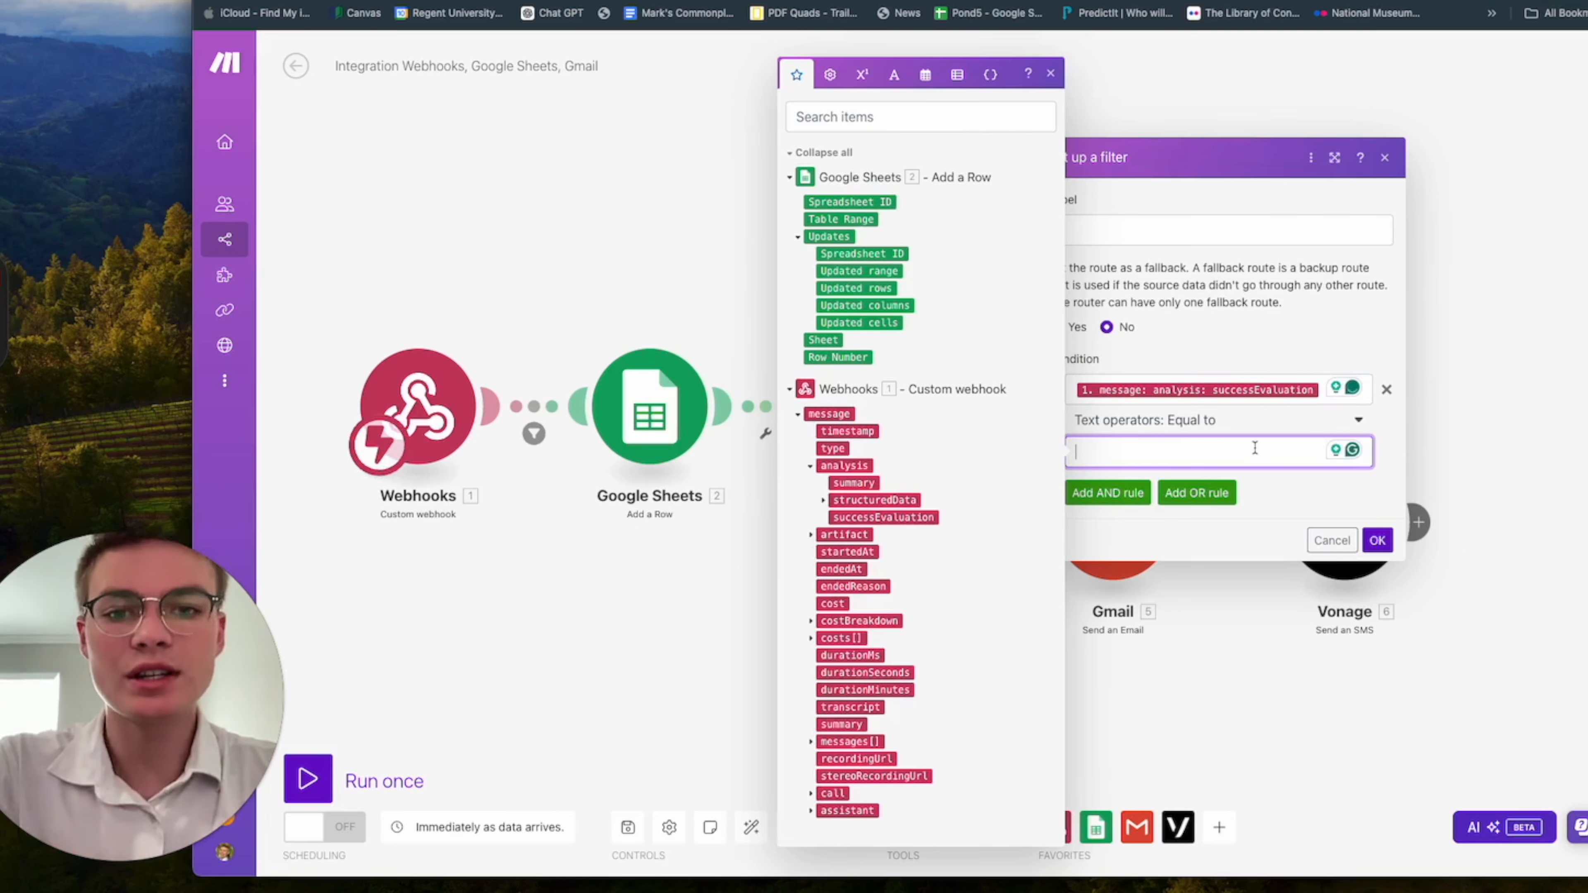
text(true)
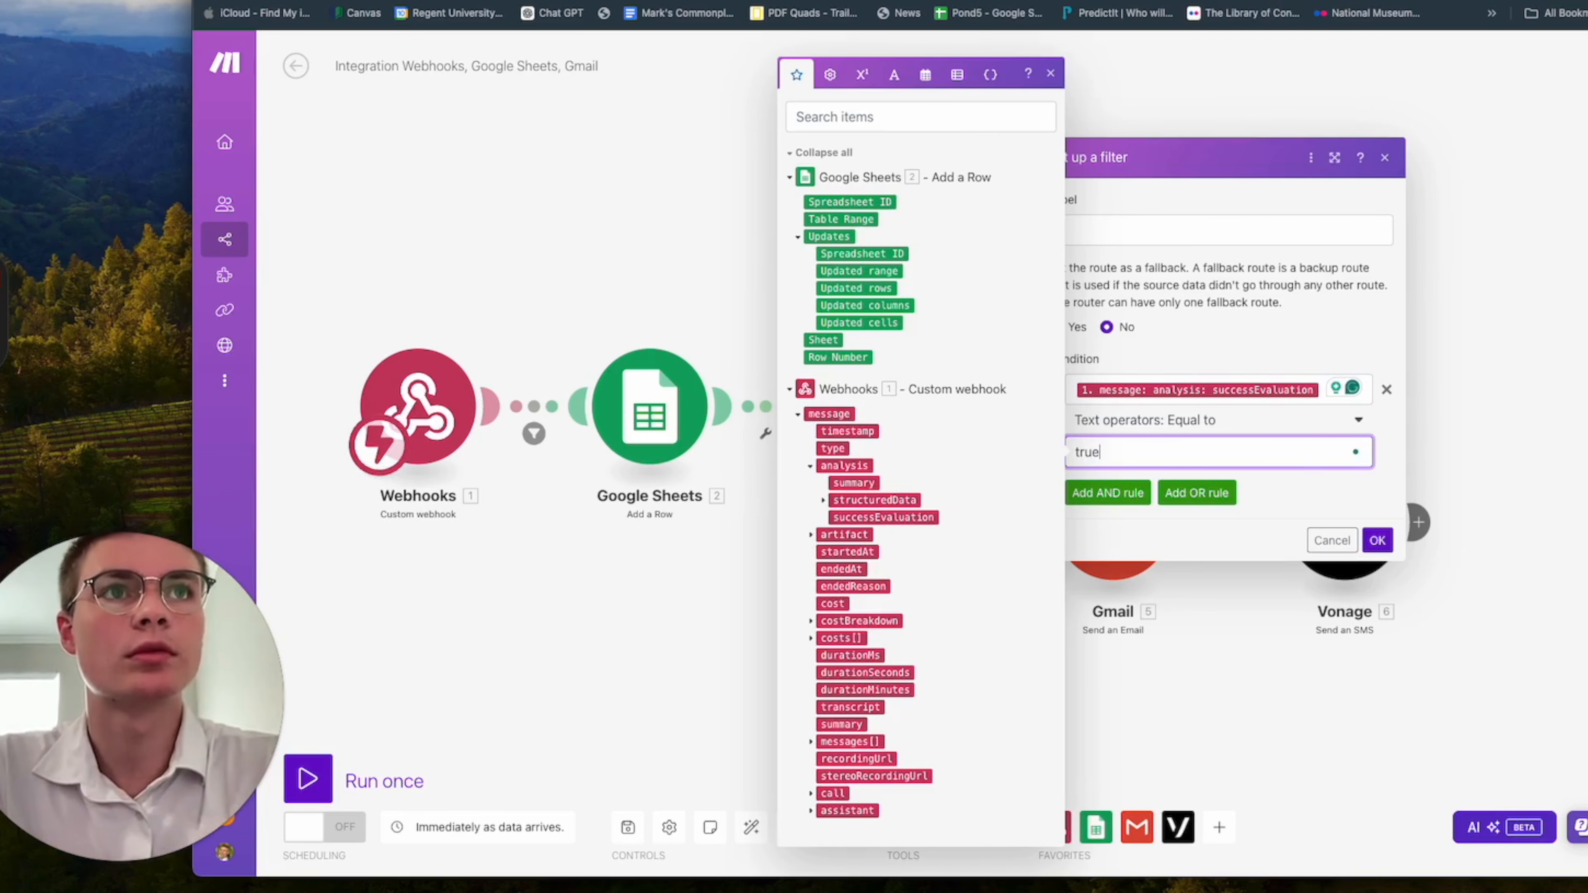
click(1341, 491)
click(1378, 541)
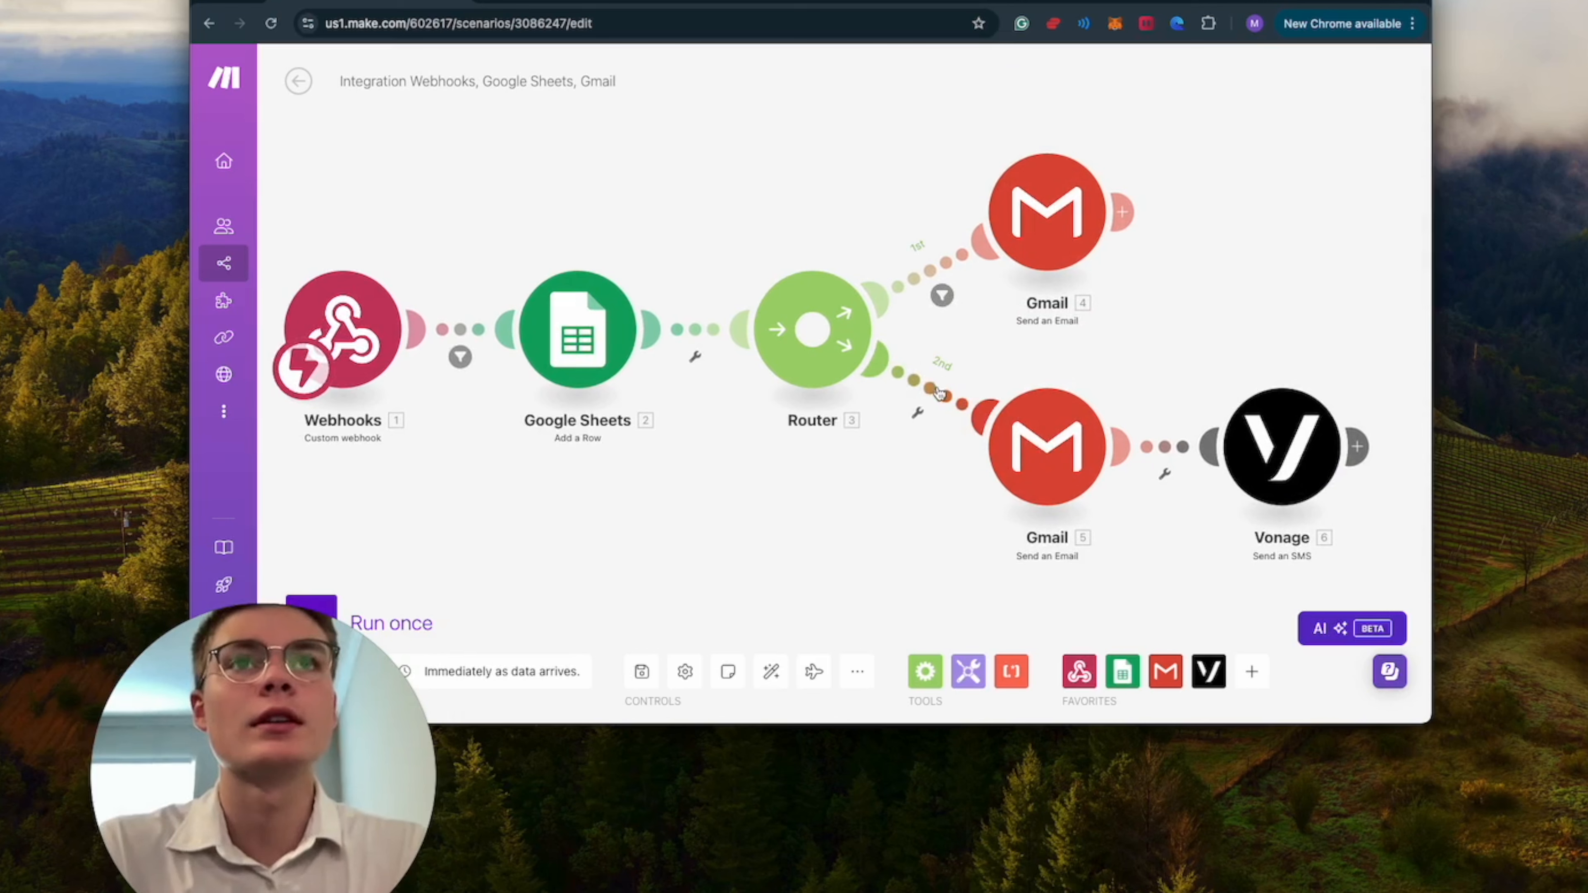
Add a filter on the router's second route requiring the webhook's analysis successEvaluation to equal the text true, and save it.
click(938, 390)
click(1079, 431)
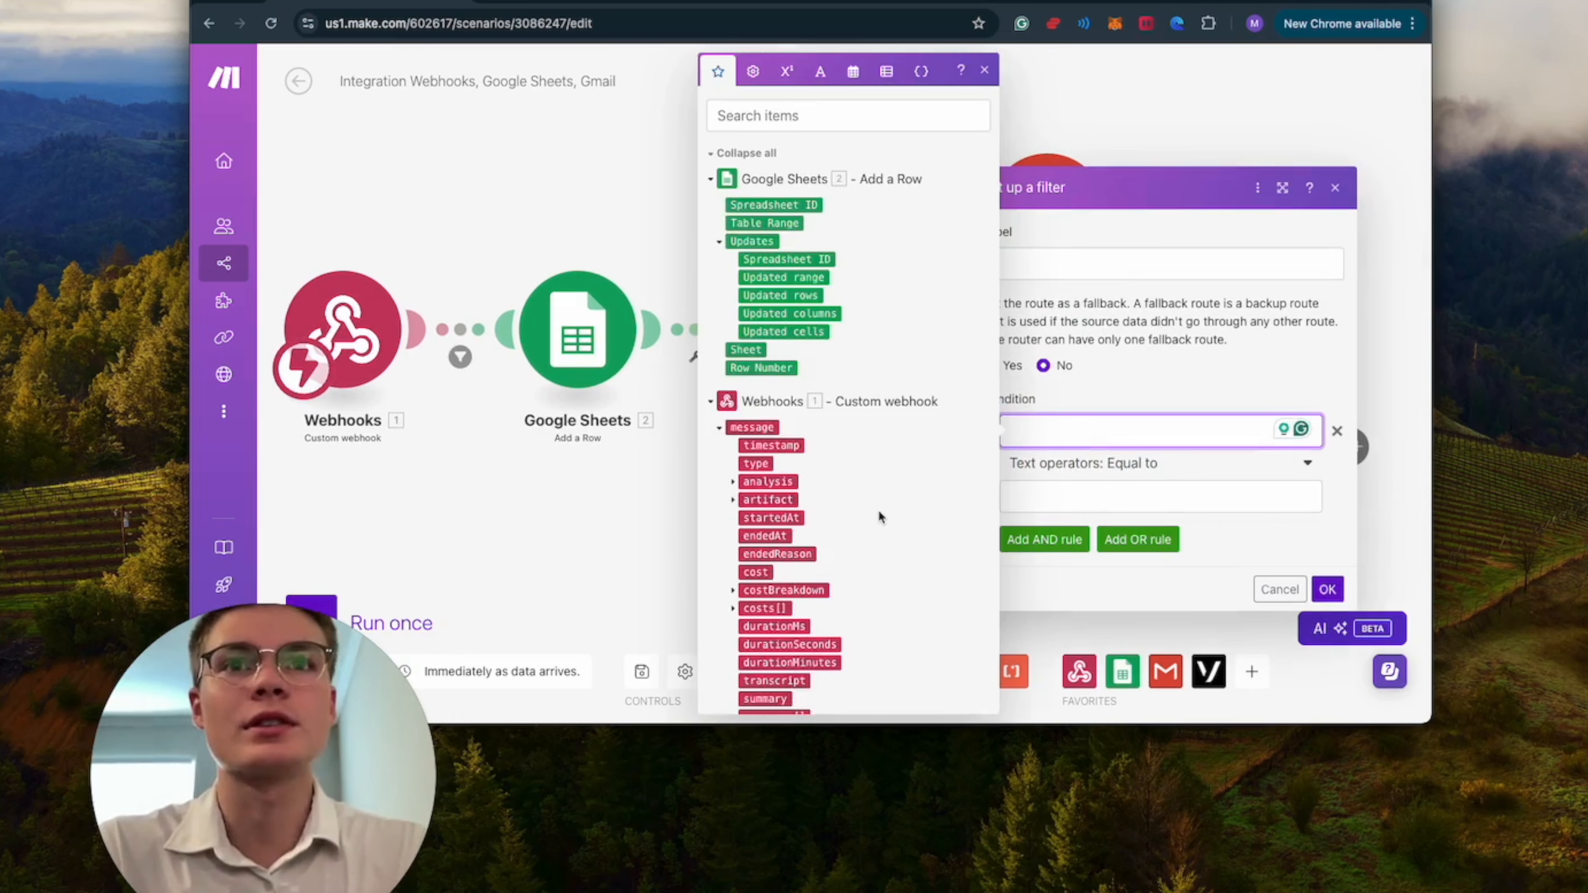
scroll(879, 517, down, 3)
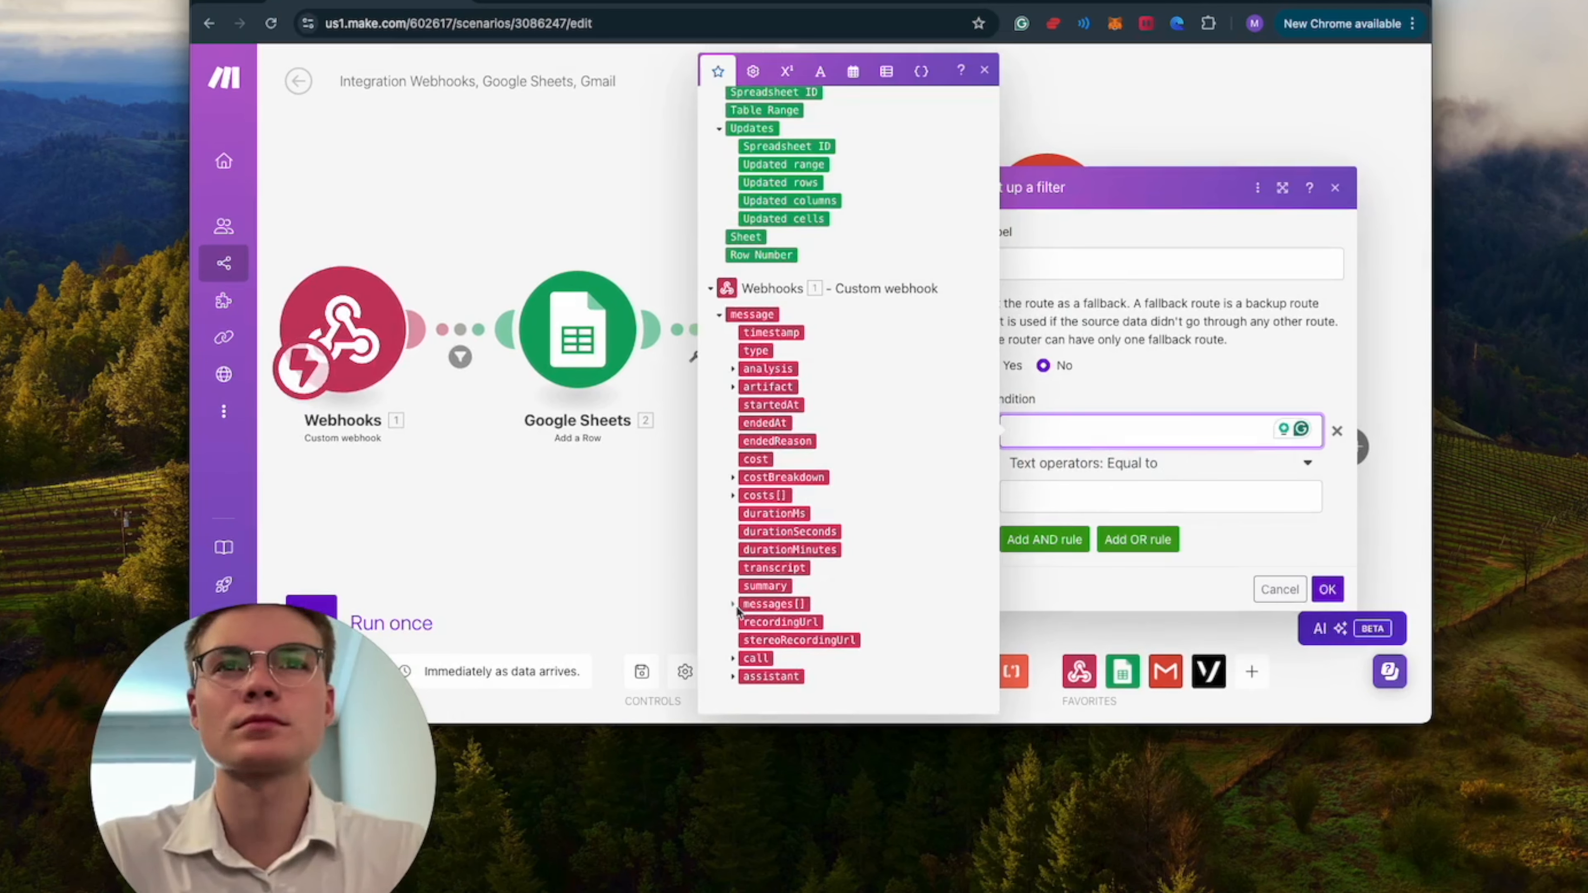
click(734, 373)
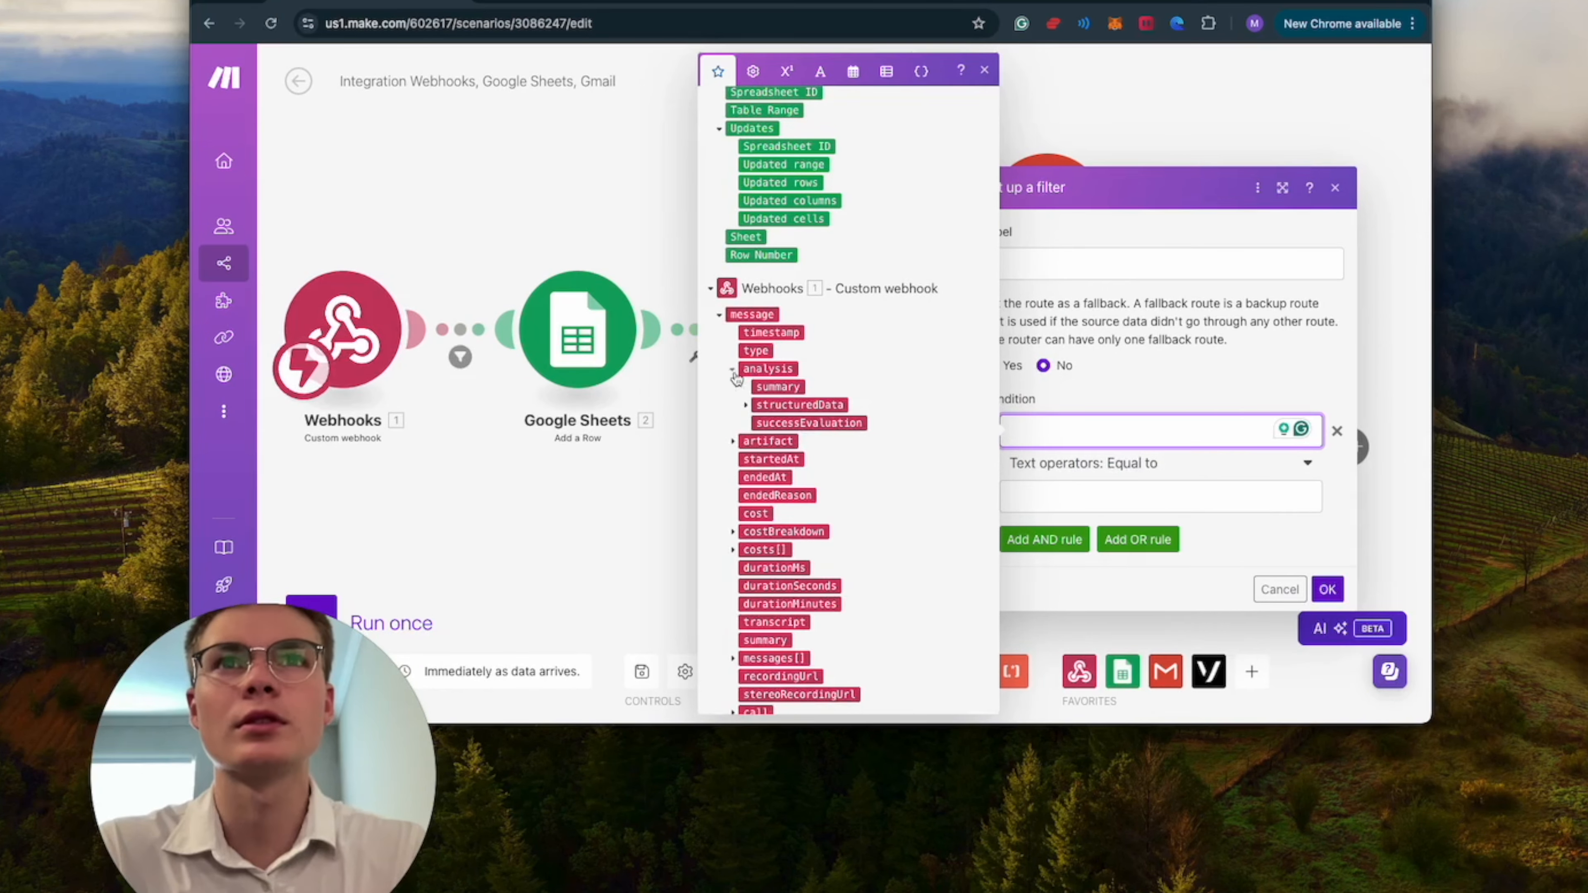
click(758, 423)
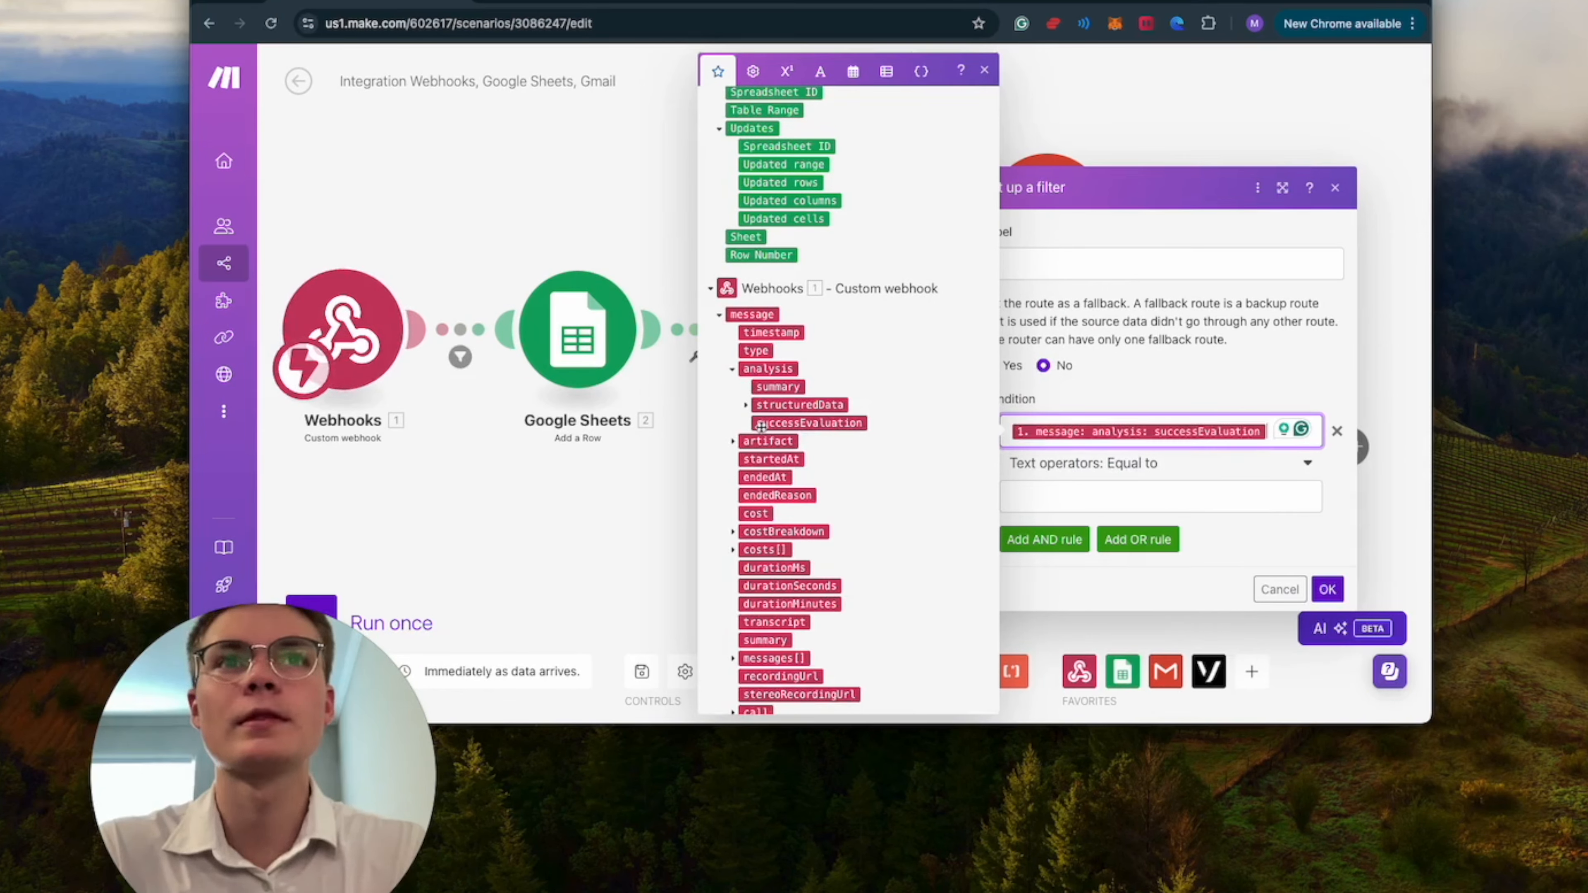
click(1058, 510)
text(true)
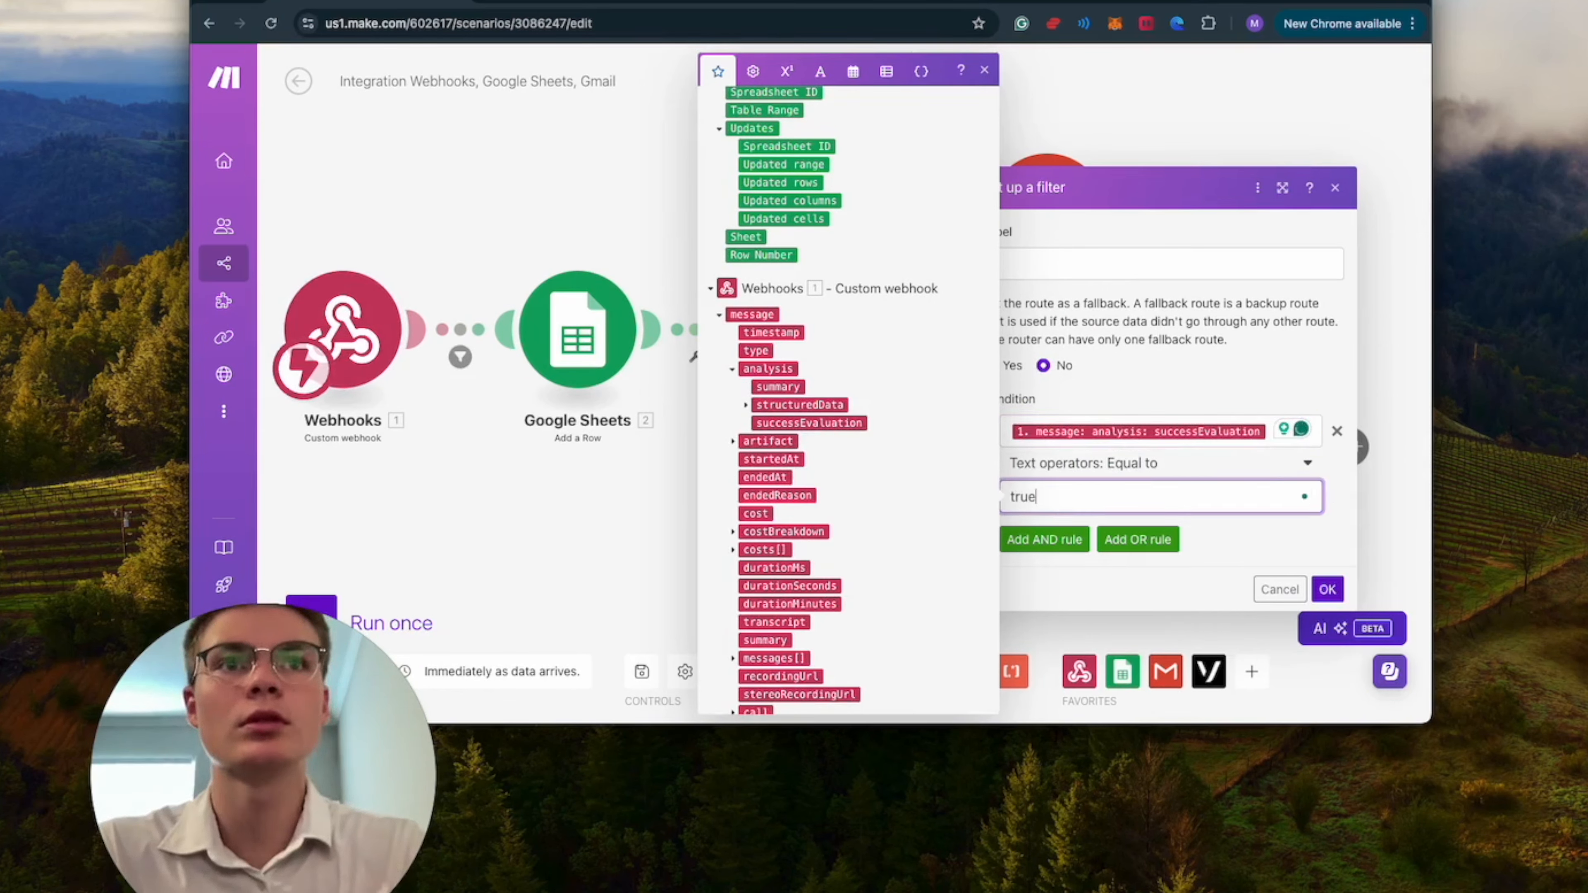
click(1326, 588)
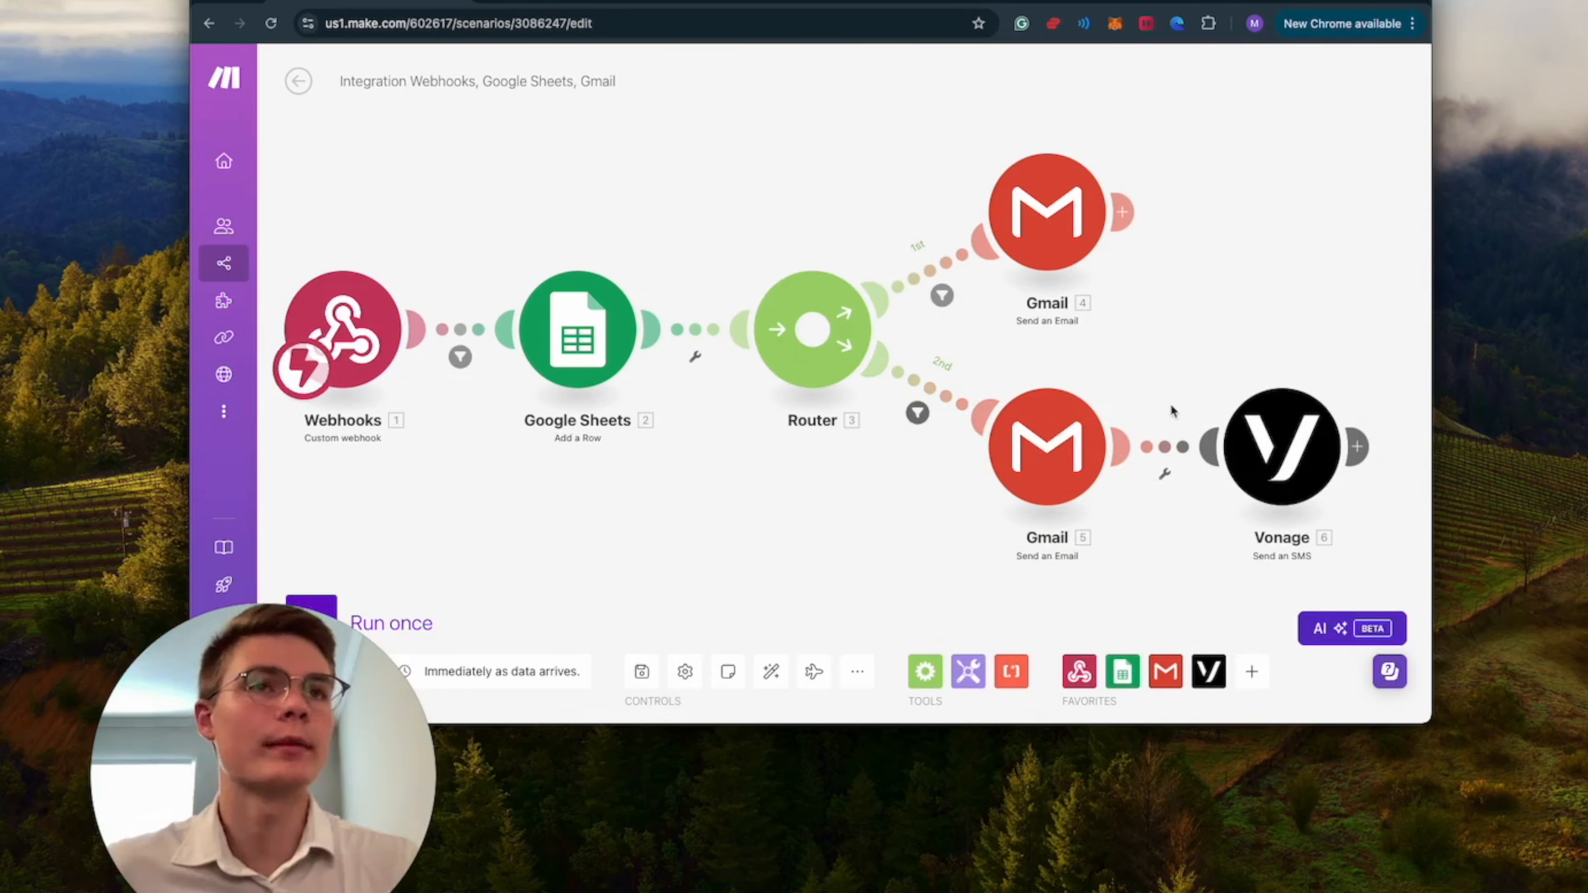
Review the Vonage SMS module's recipient number with its country code prefix and the message text, and close its settings.
drag(1168, 531, 1105, 532)
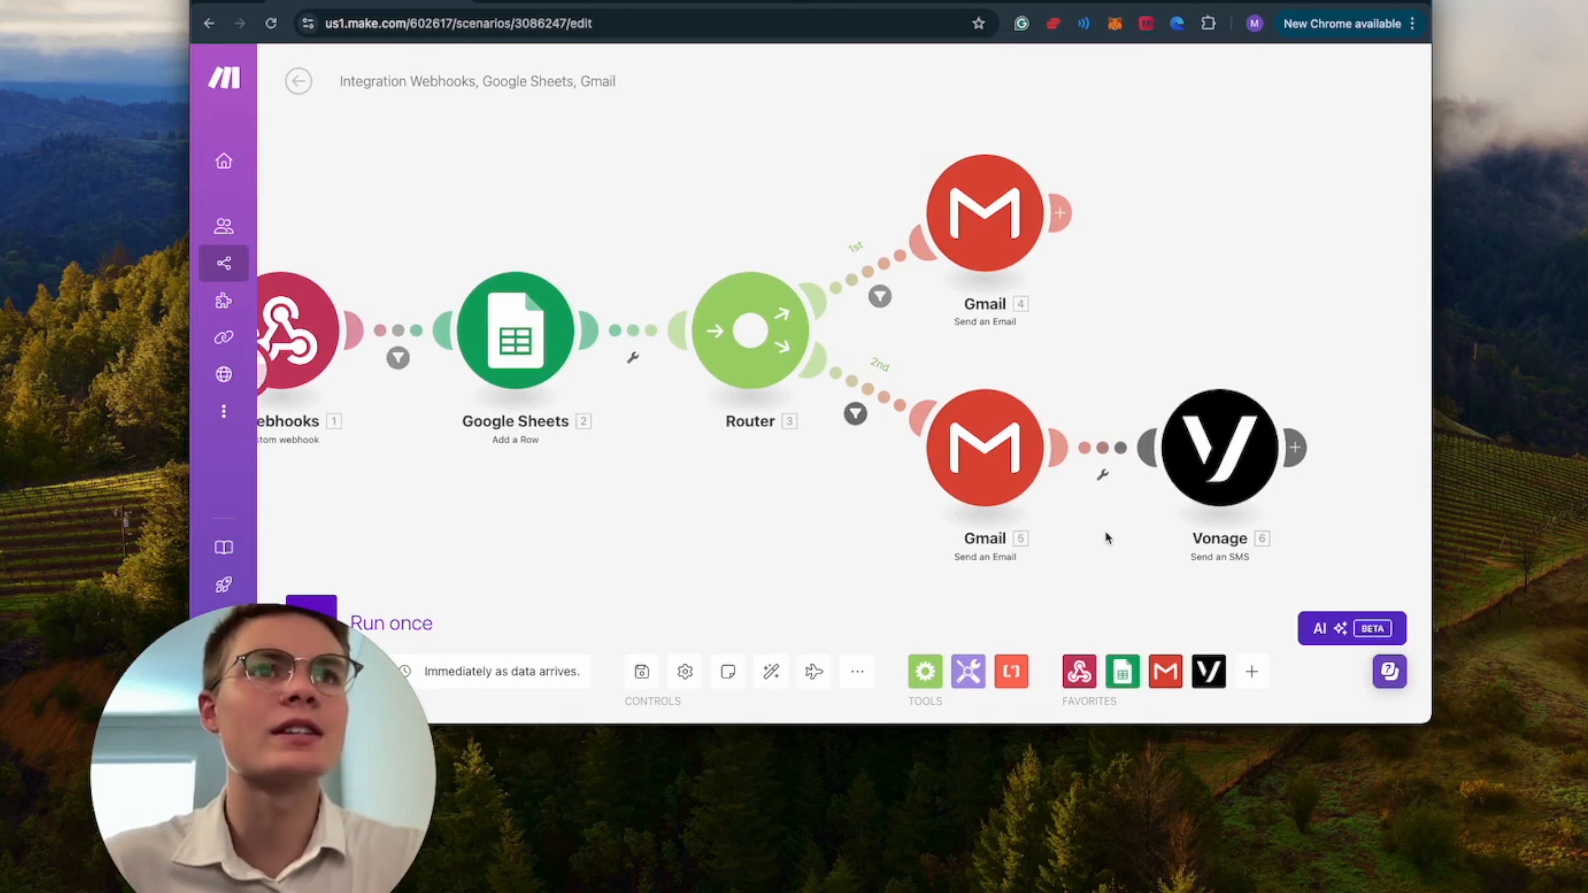
click(1184, 491)
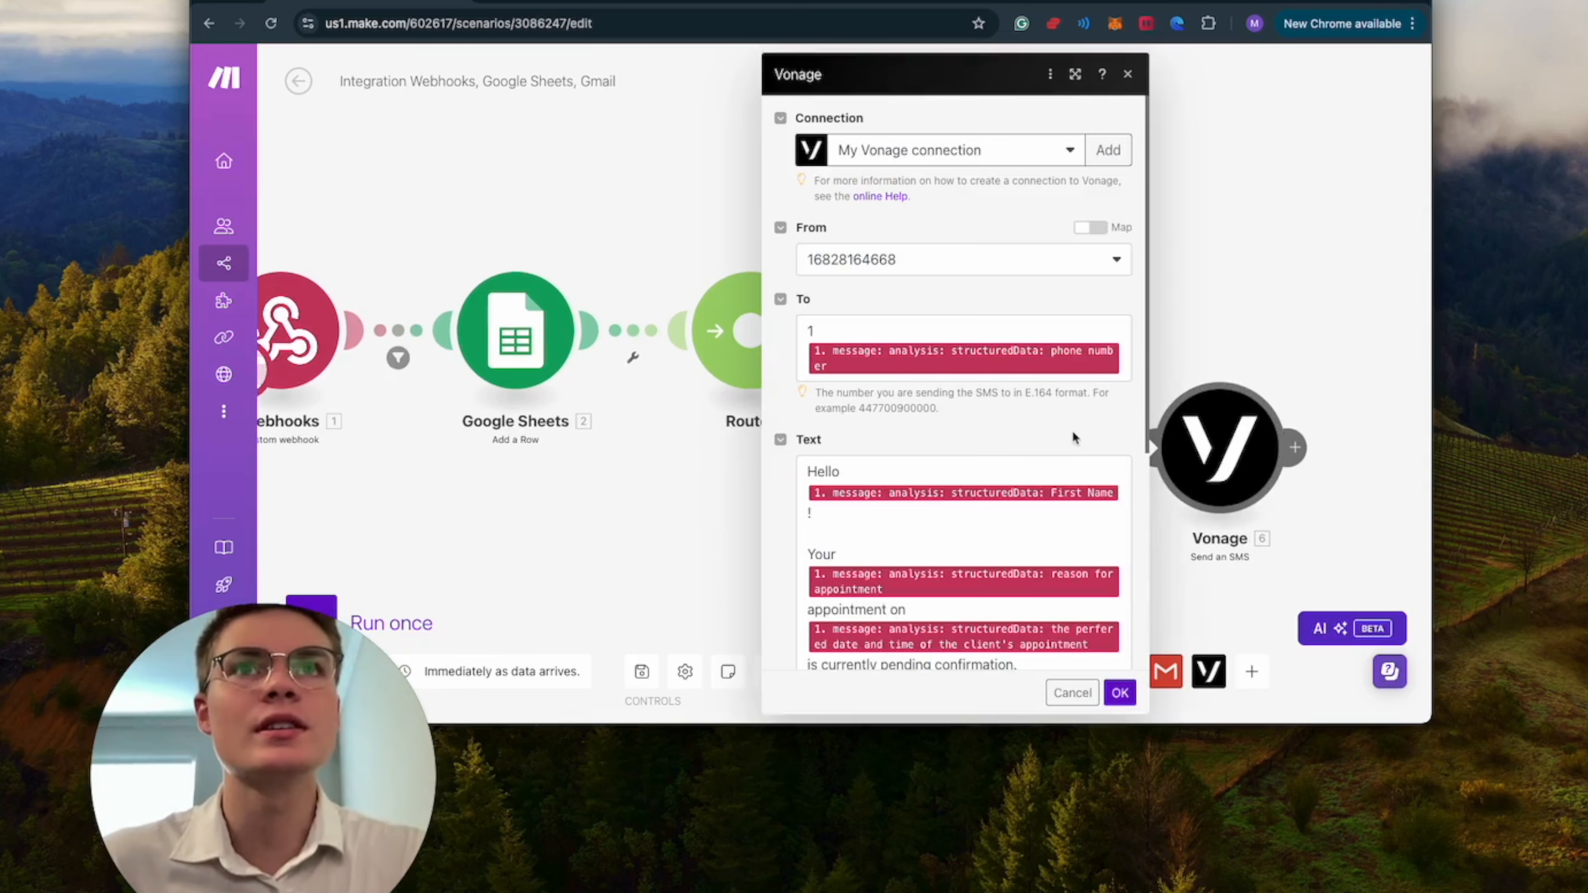
scroll(1073, 438, down, 1)
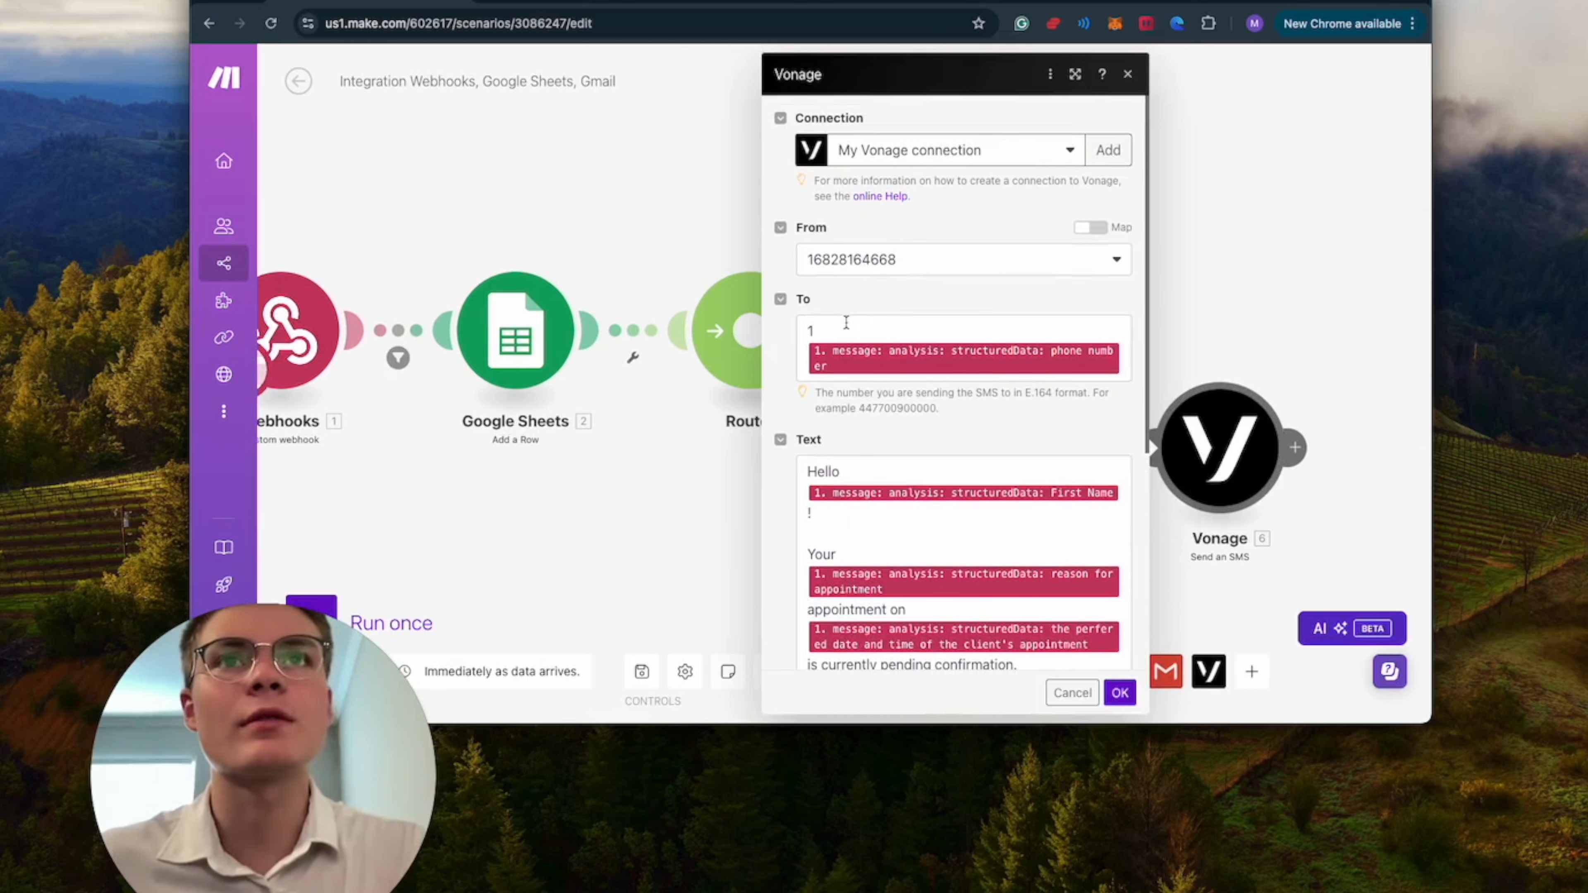
click(847, 322)
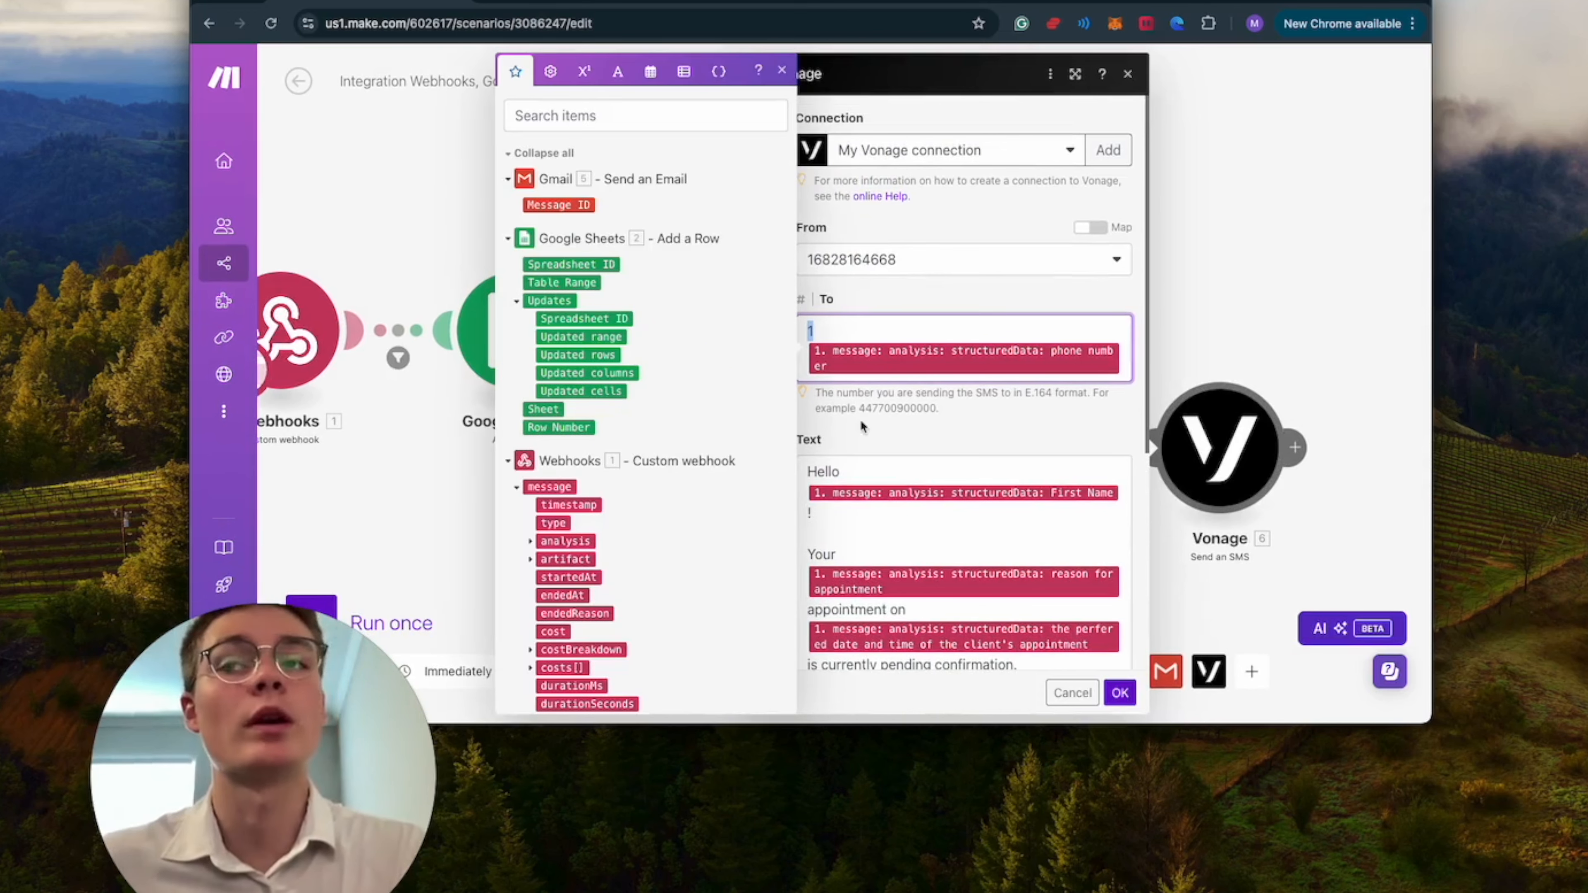
scroll(1036, 442, down, 1)
click(1119, 692)
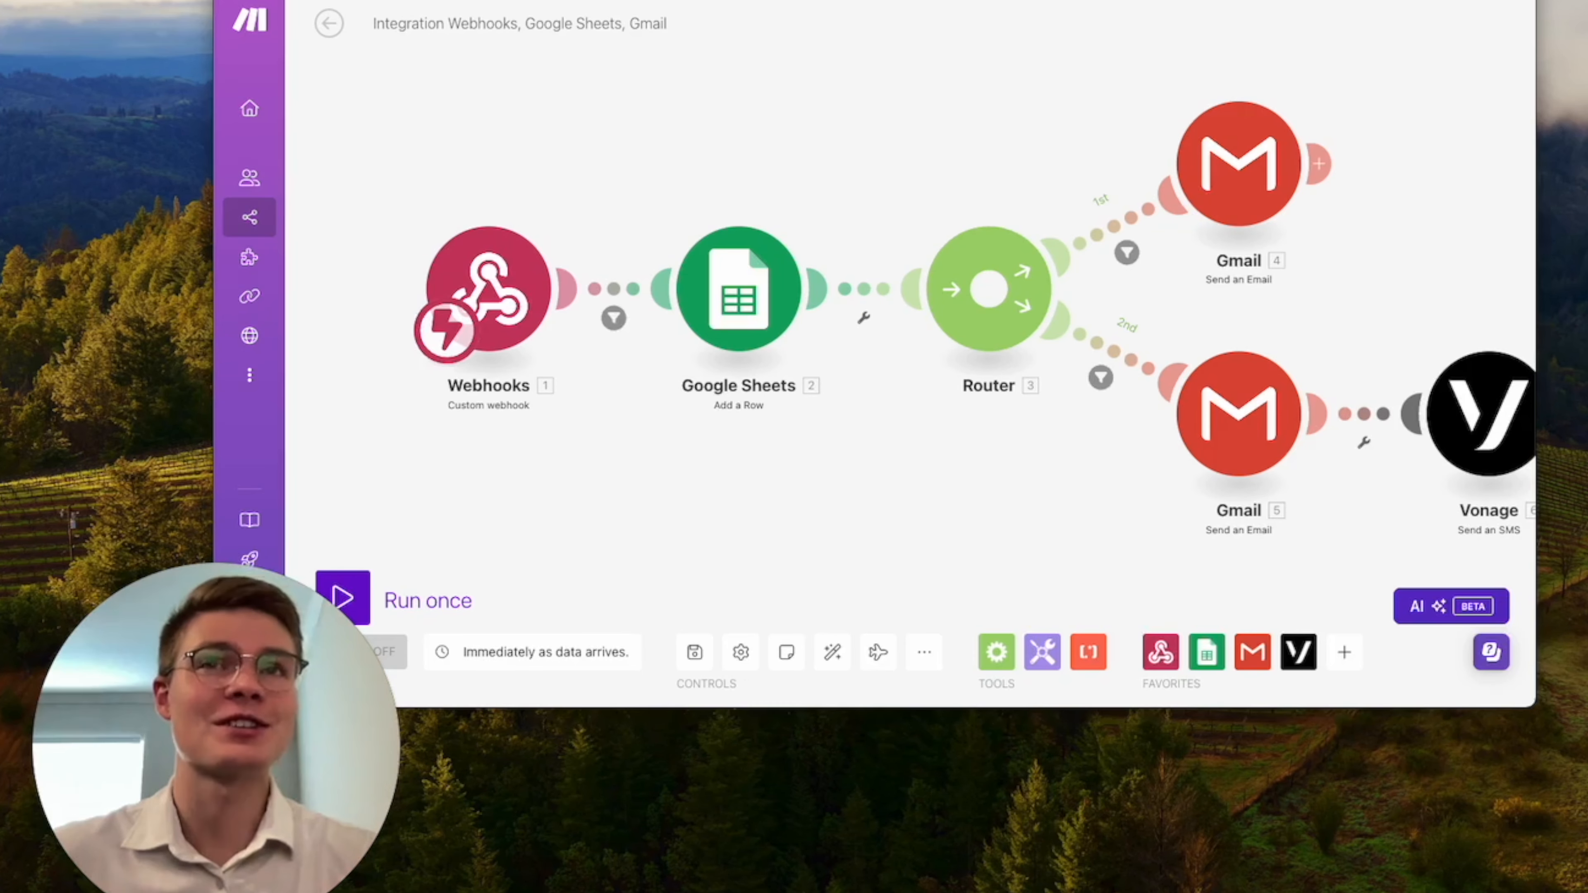
Review the webhook values mapped to the spreadsheet columns in the Google Sheets Add a Row module.
click(755, 307)
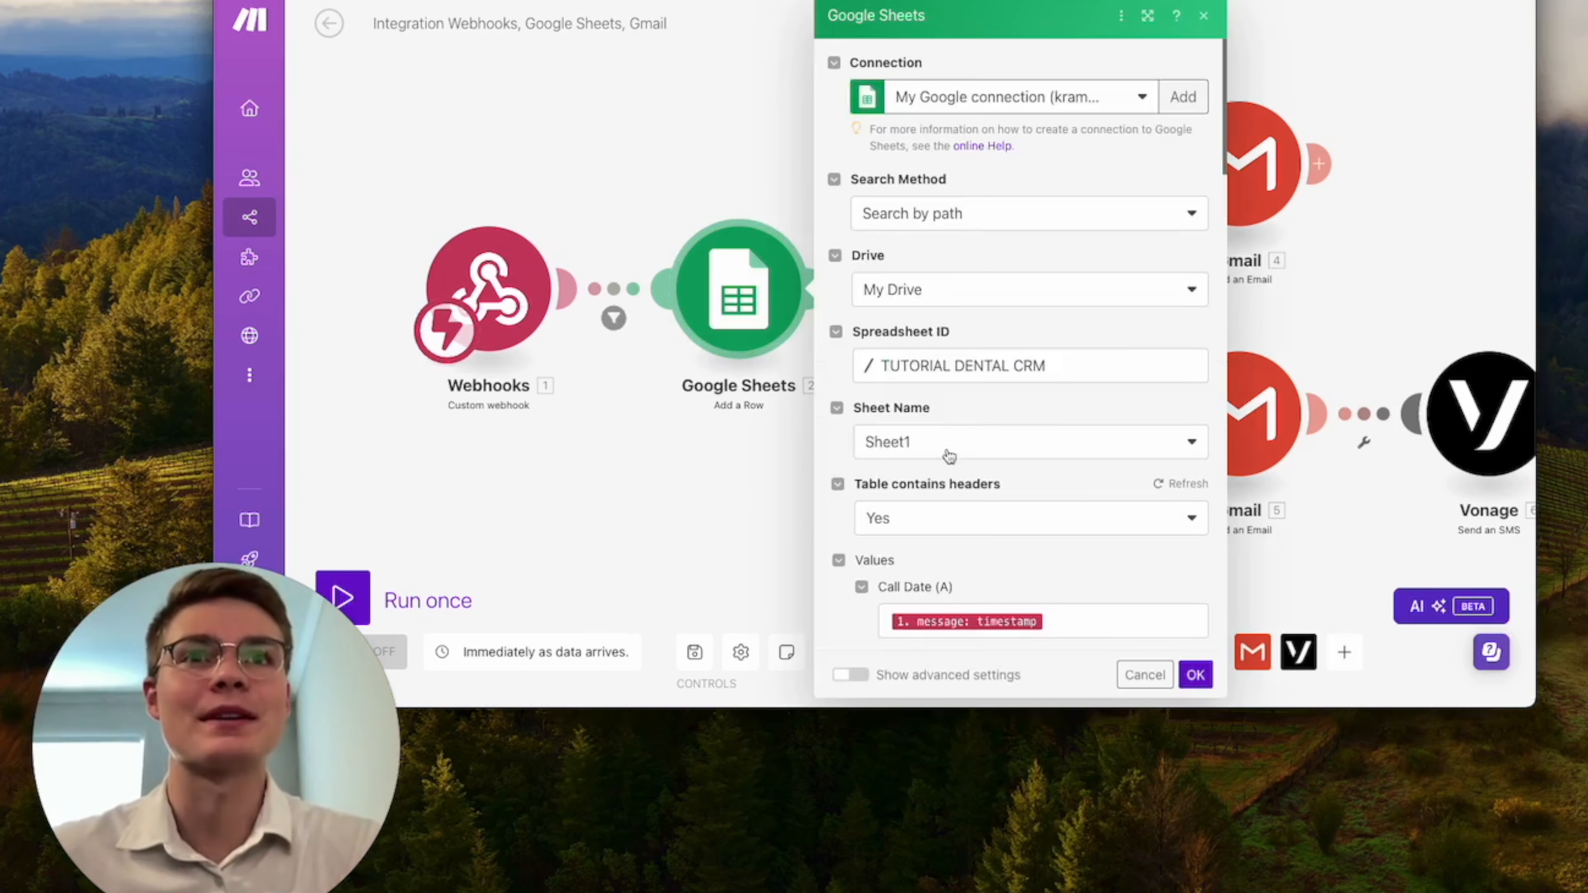
scroll(1053, 478, down, 8)
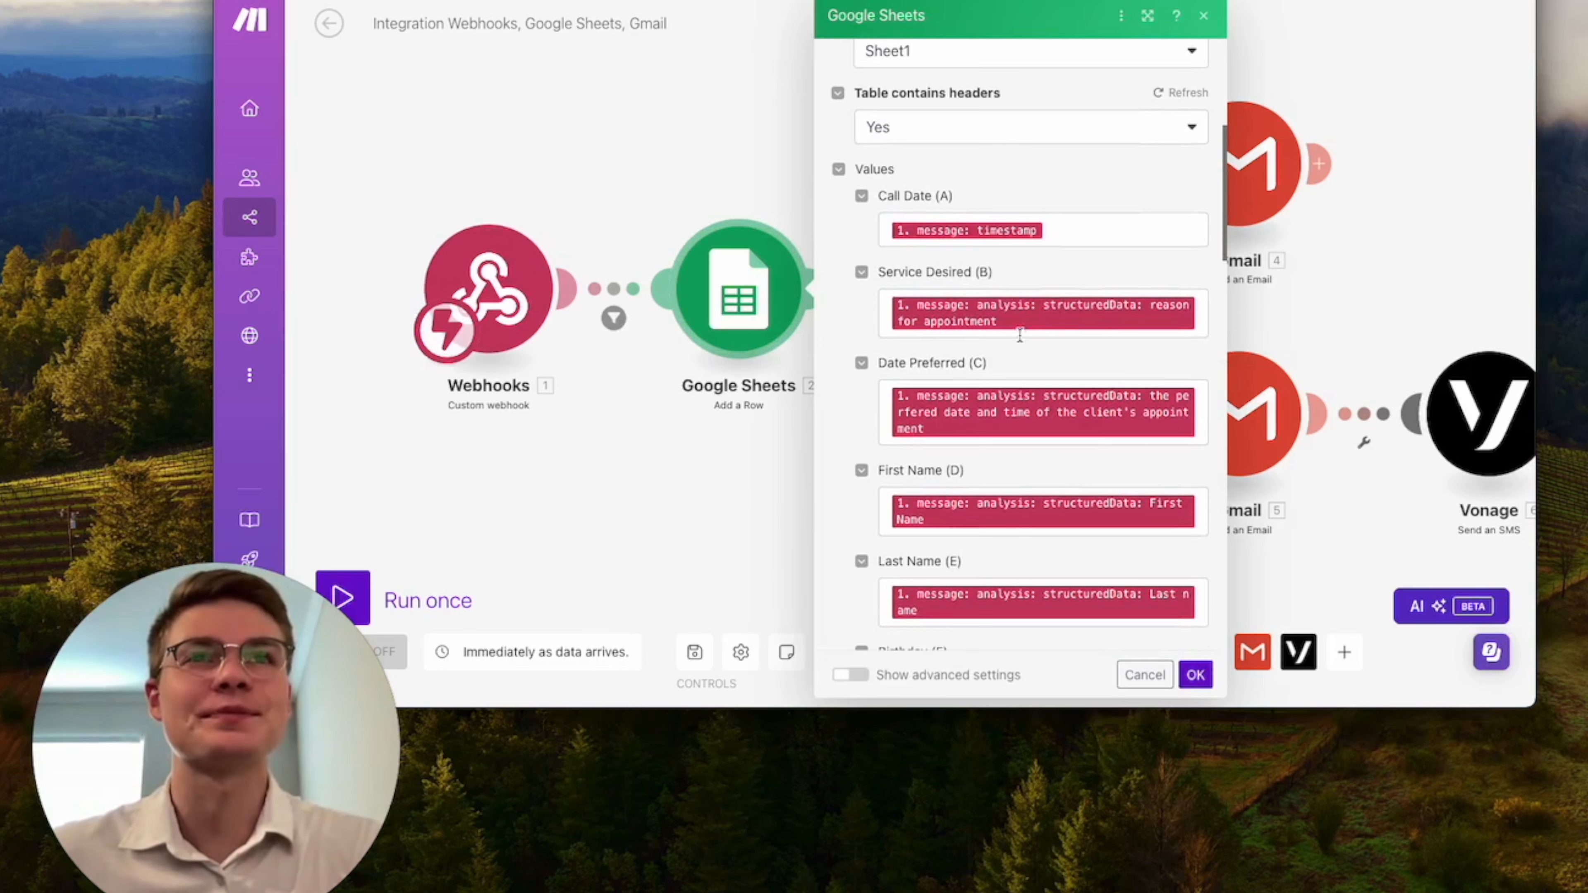
scroll(1030, 395, down, 5)
scroll(1030, 395, down, 2)
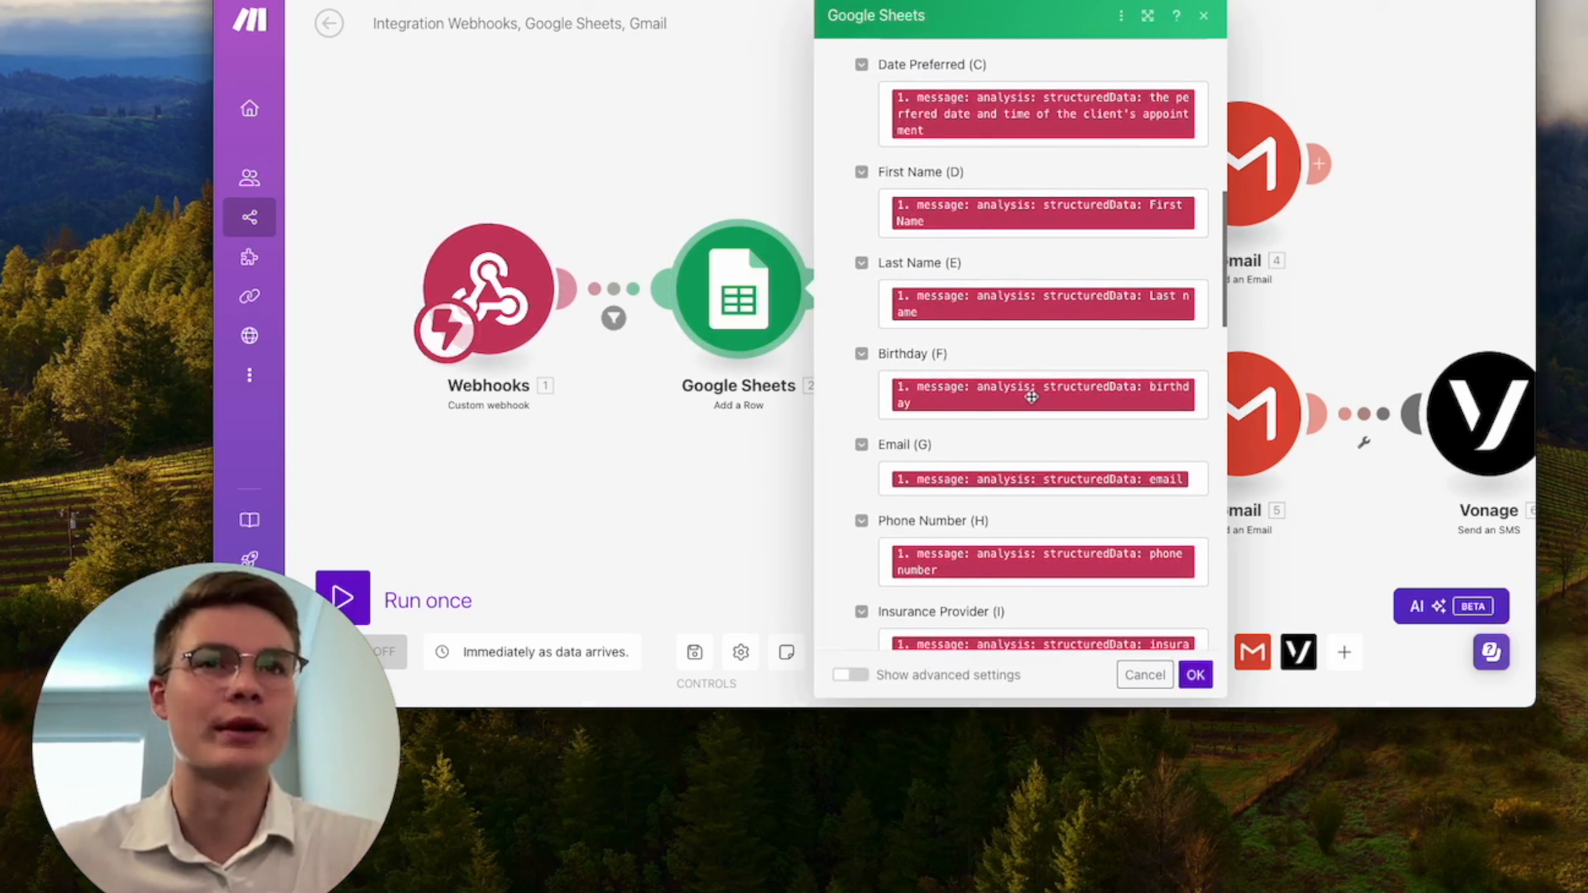
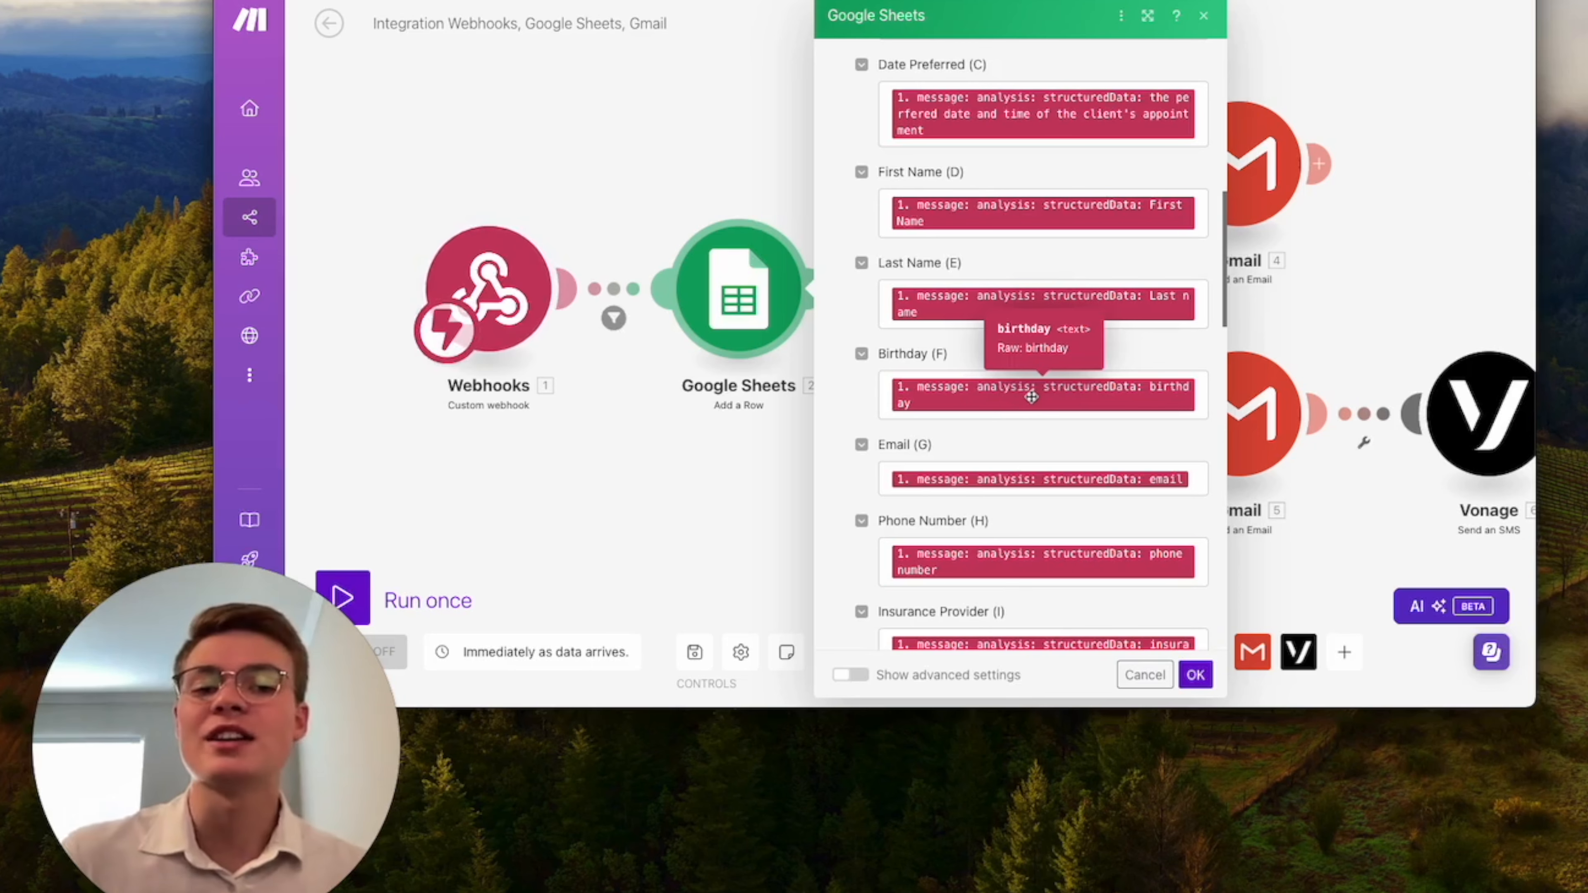
right_click(627, 470)
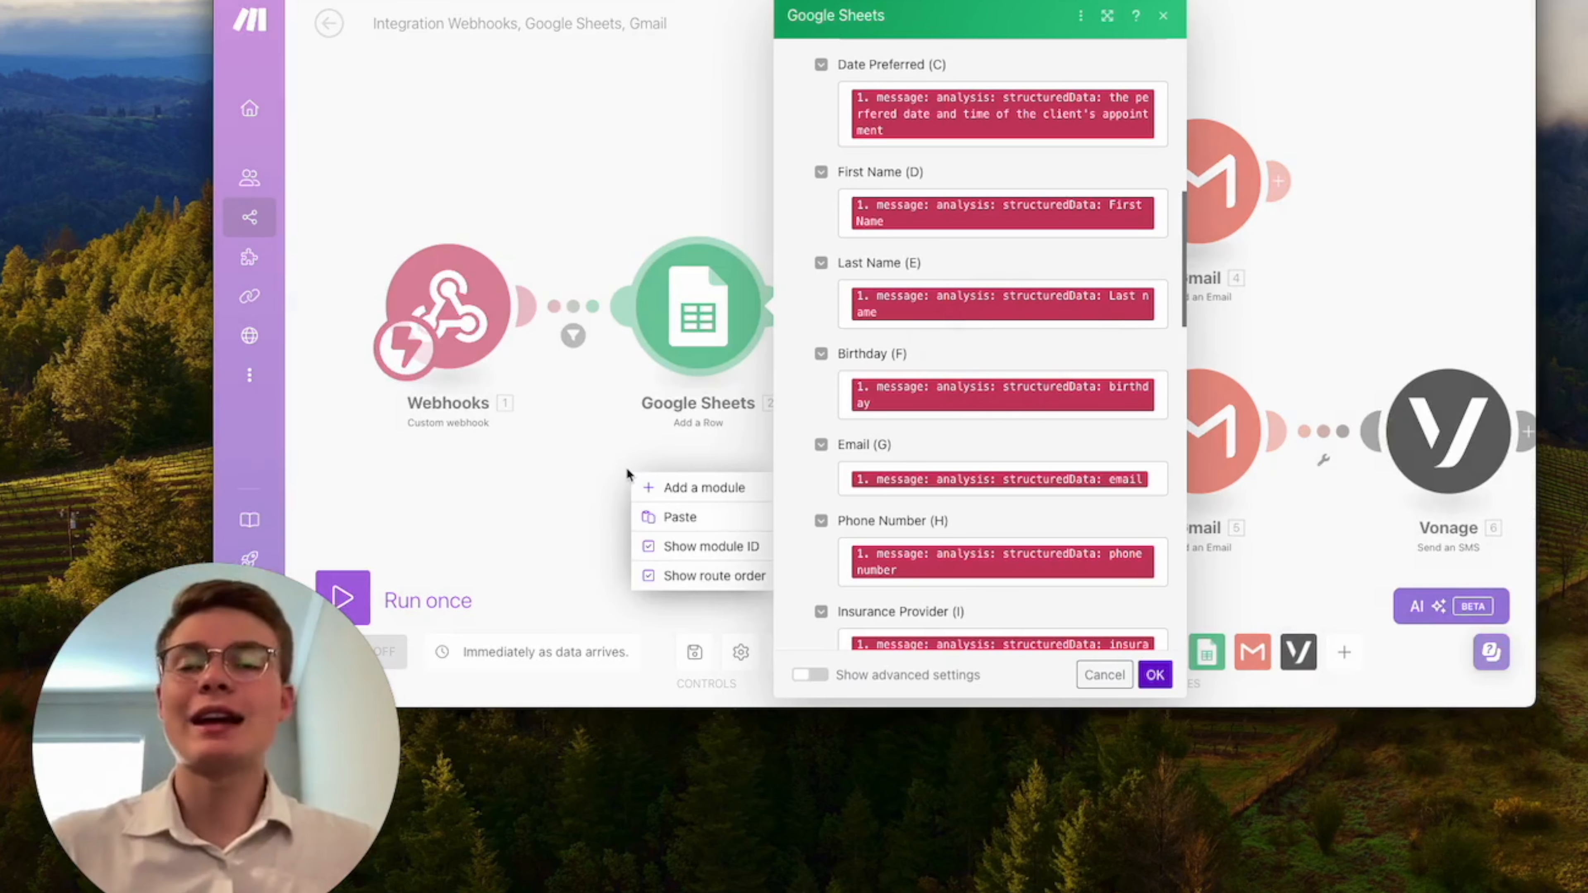
click(627, 467)
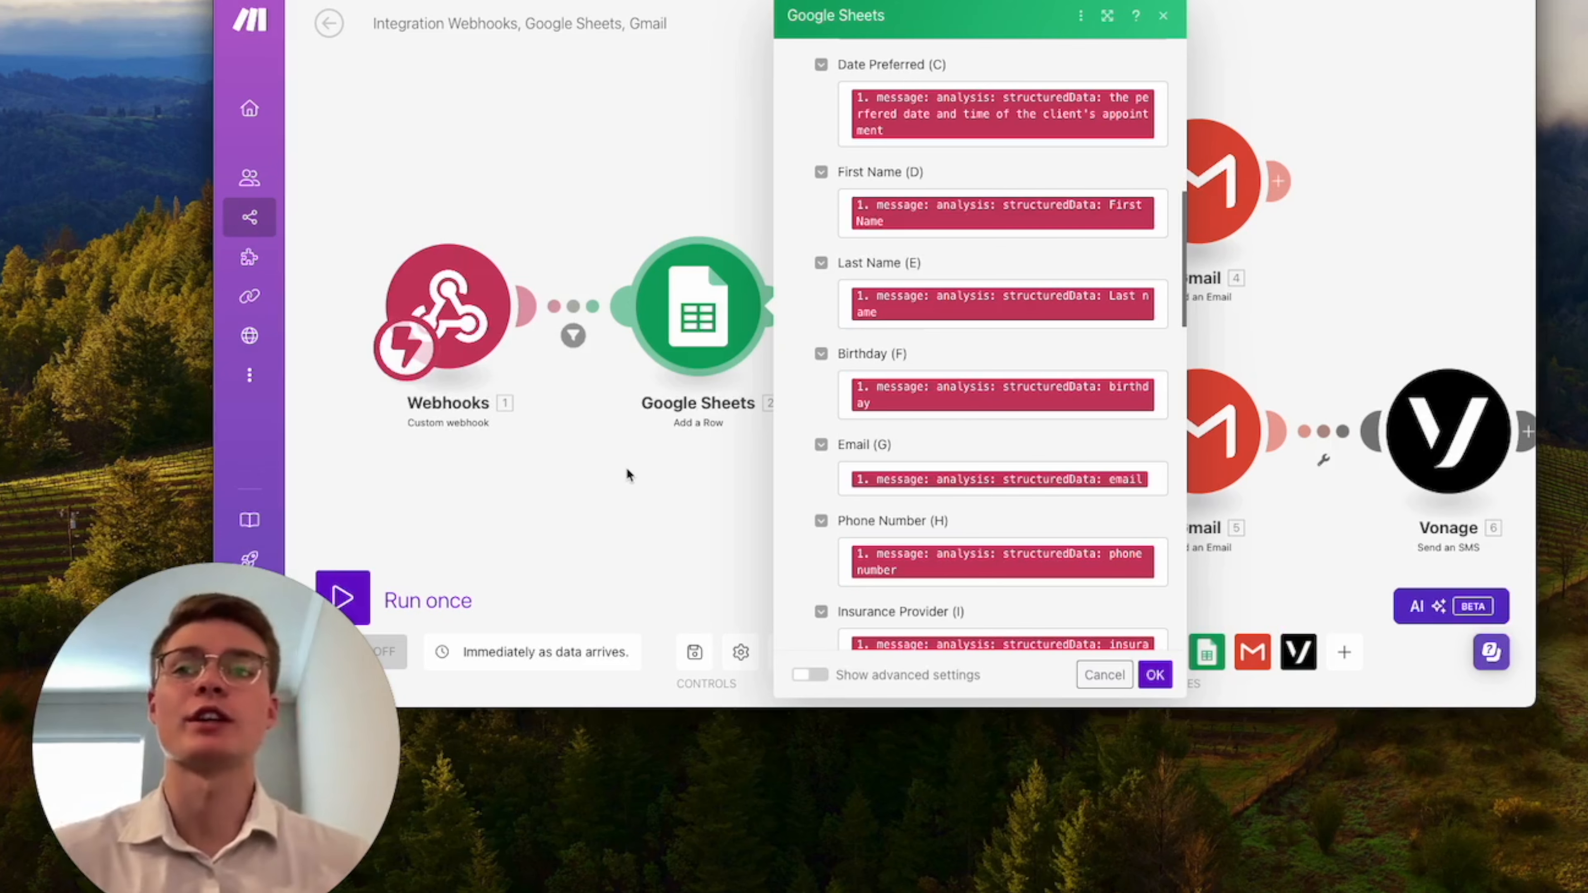
Switch to the Vapi Tutorial assistant, and turn HIPAA Compliance on and back off in its privacy settings.
click(678, 1)
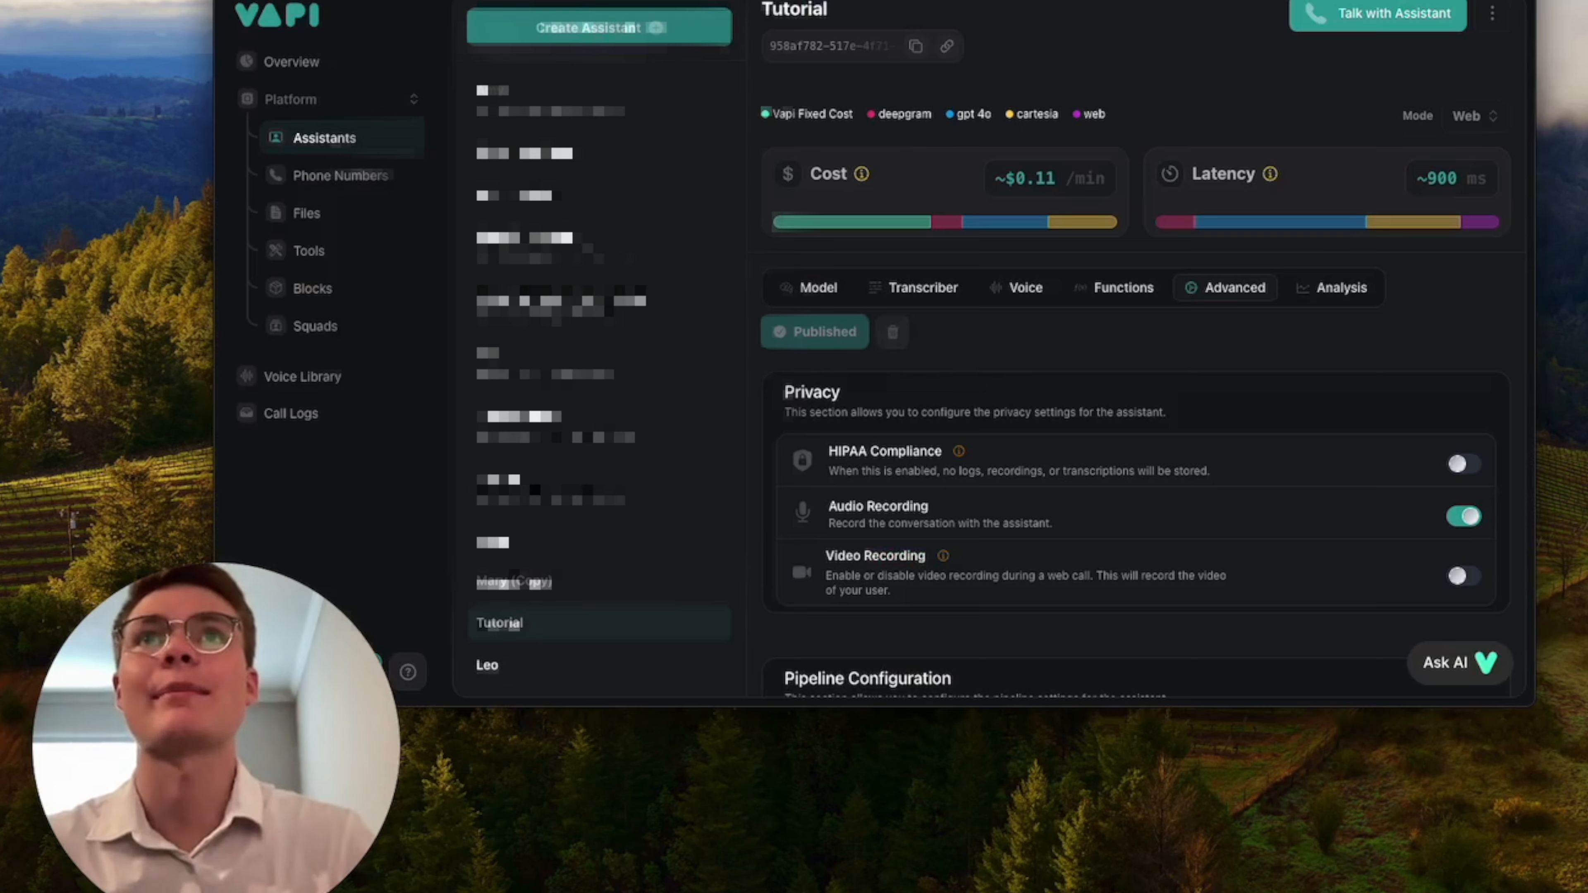
scroll(1293, 401, down, 2)
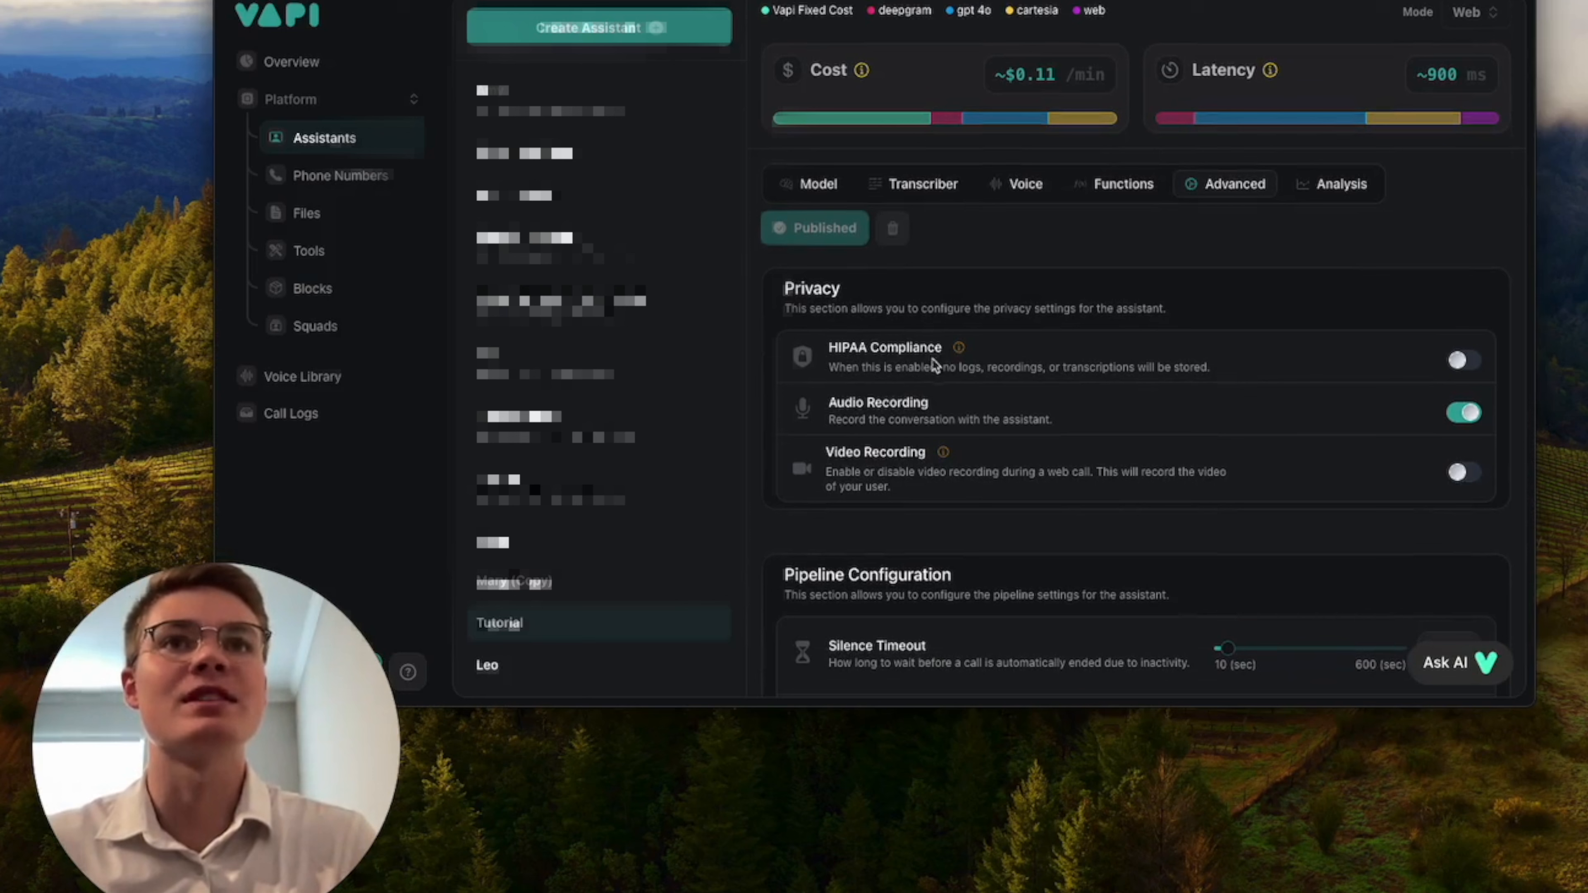
click(1462, 360)
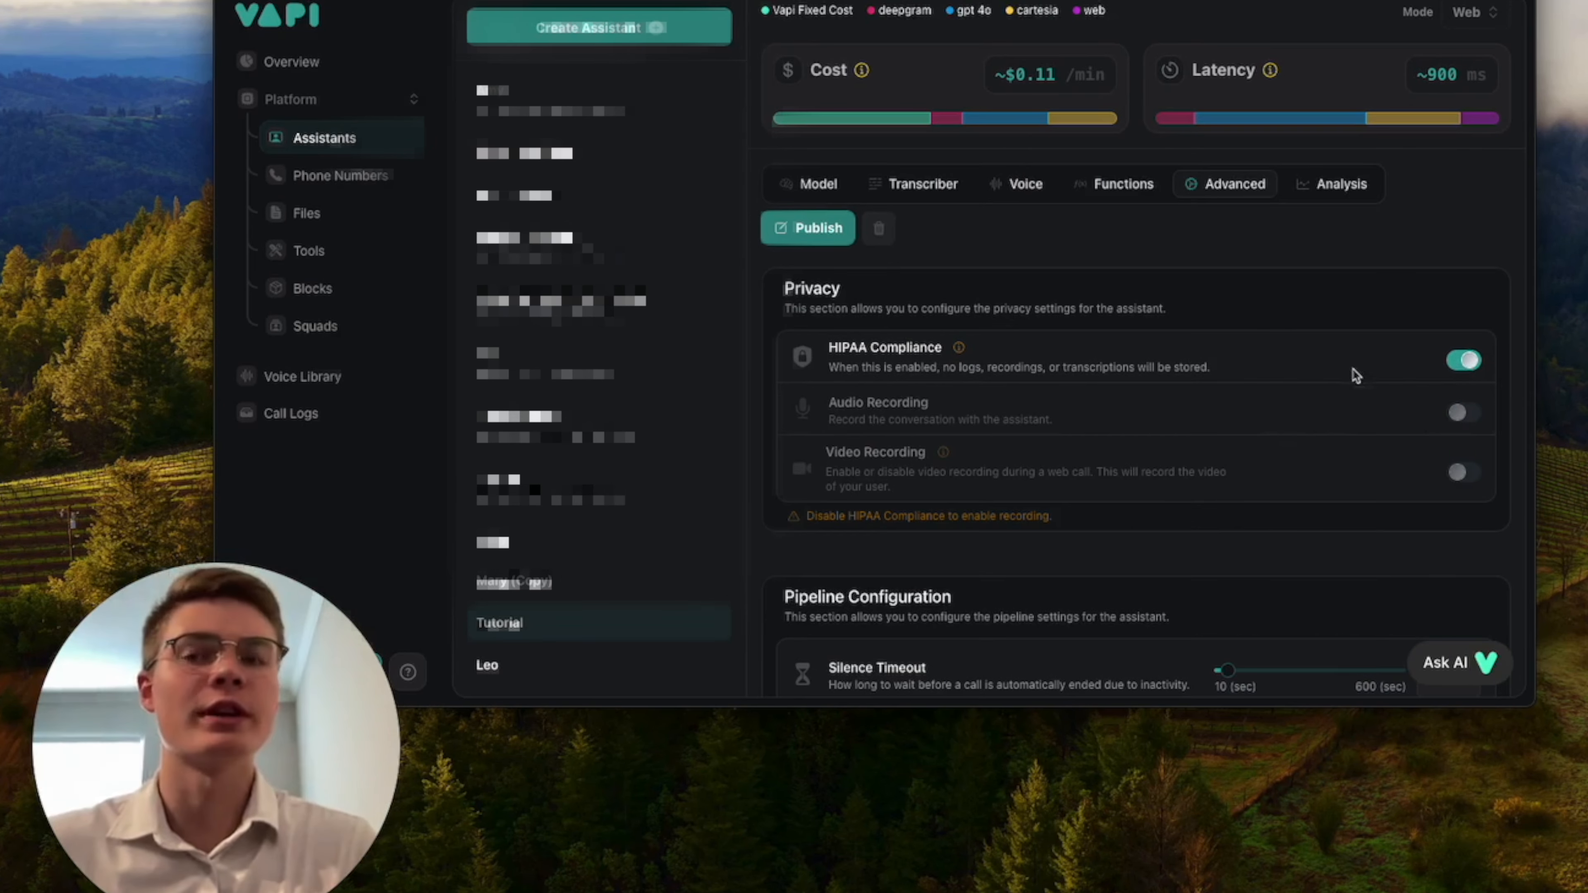
click(1470, 366)
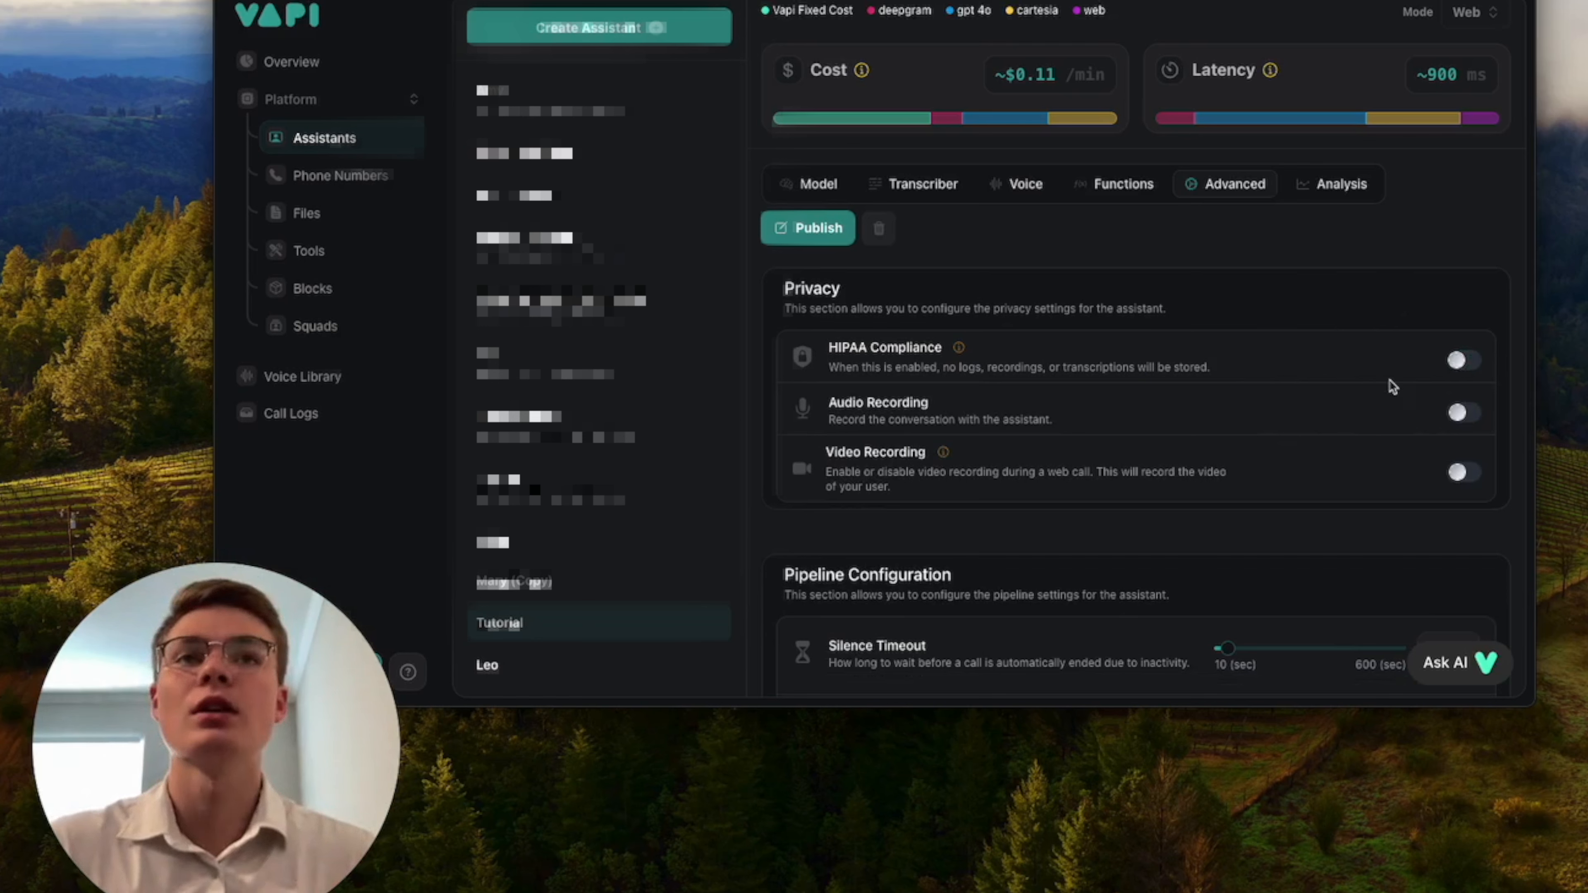
Delete the "reason for appointment" property from the structured data schema in the assistant's analysis settings.
scroll(1393, 386, down, 2)
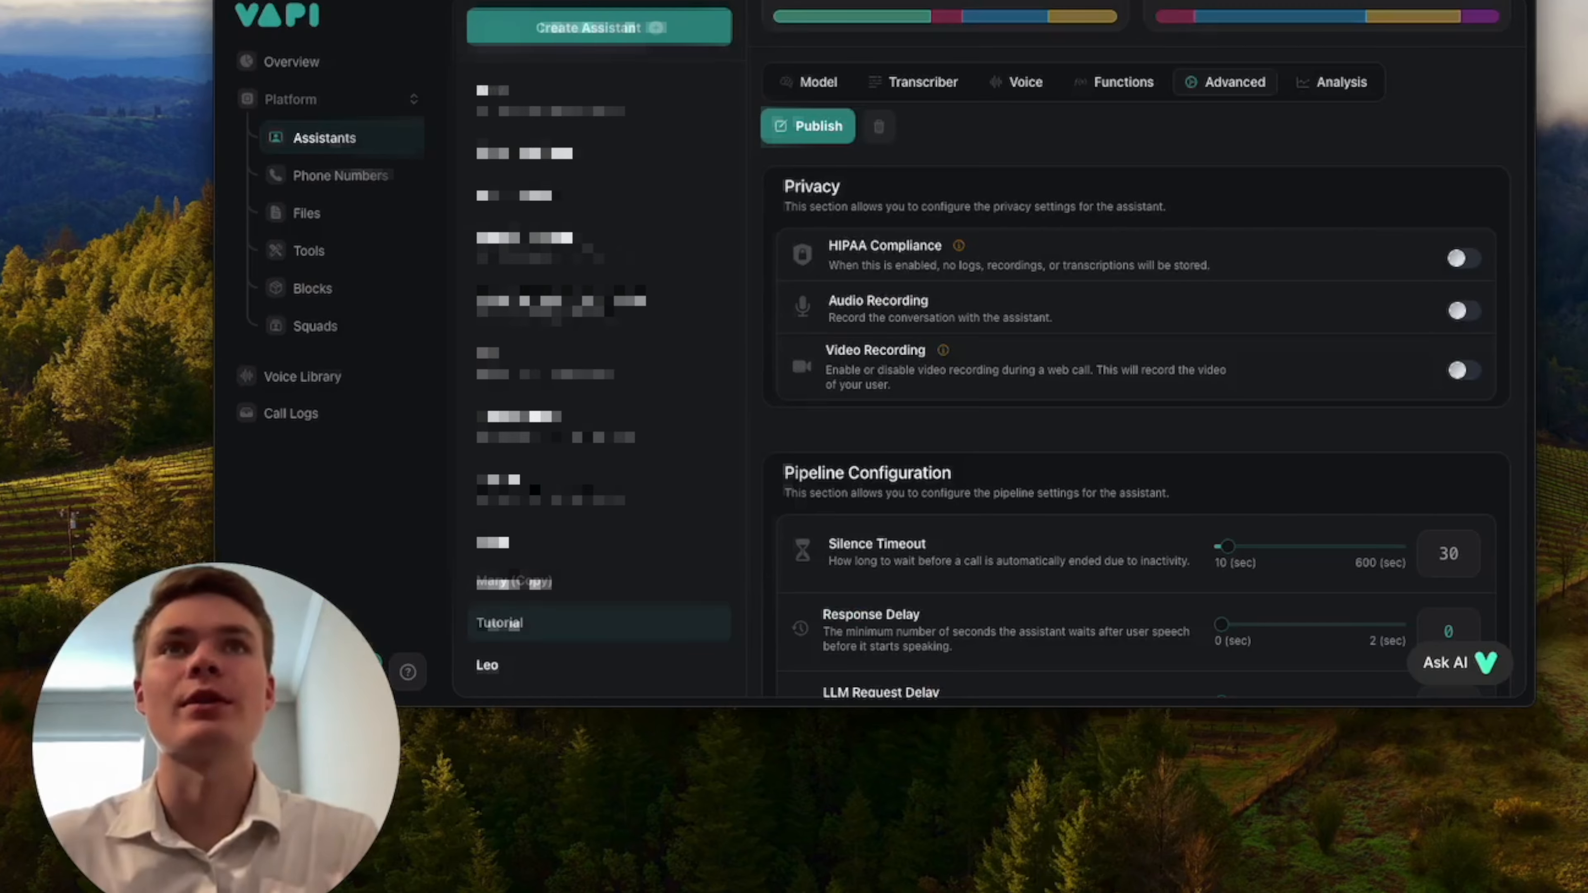
scroll(981, 262, up, 3)
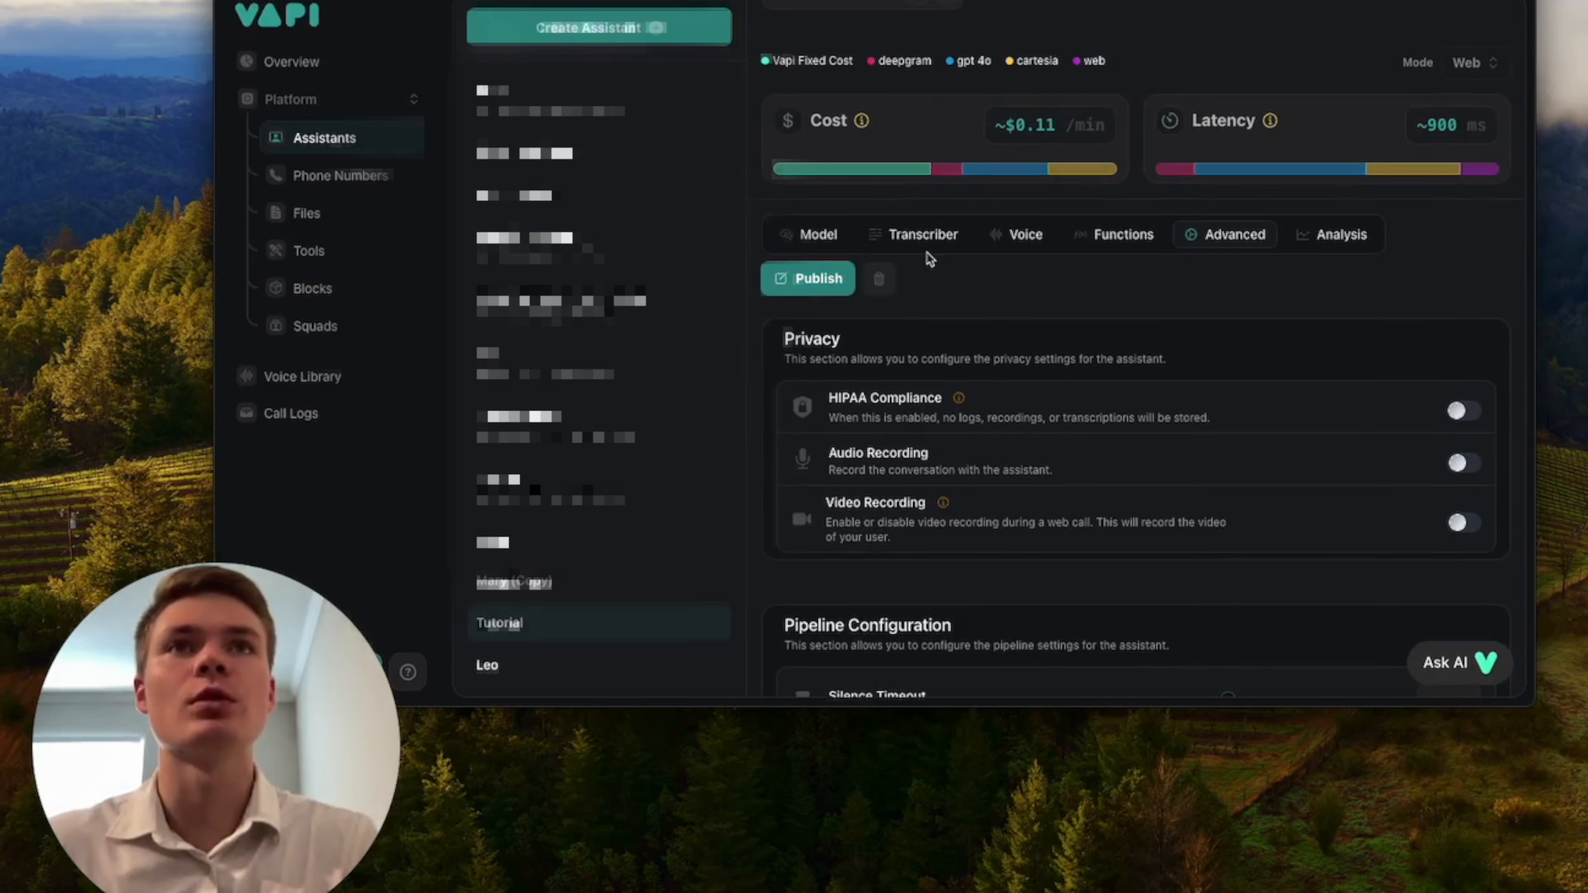
scroll(1388, 312, down, 15)
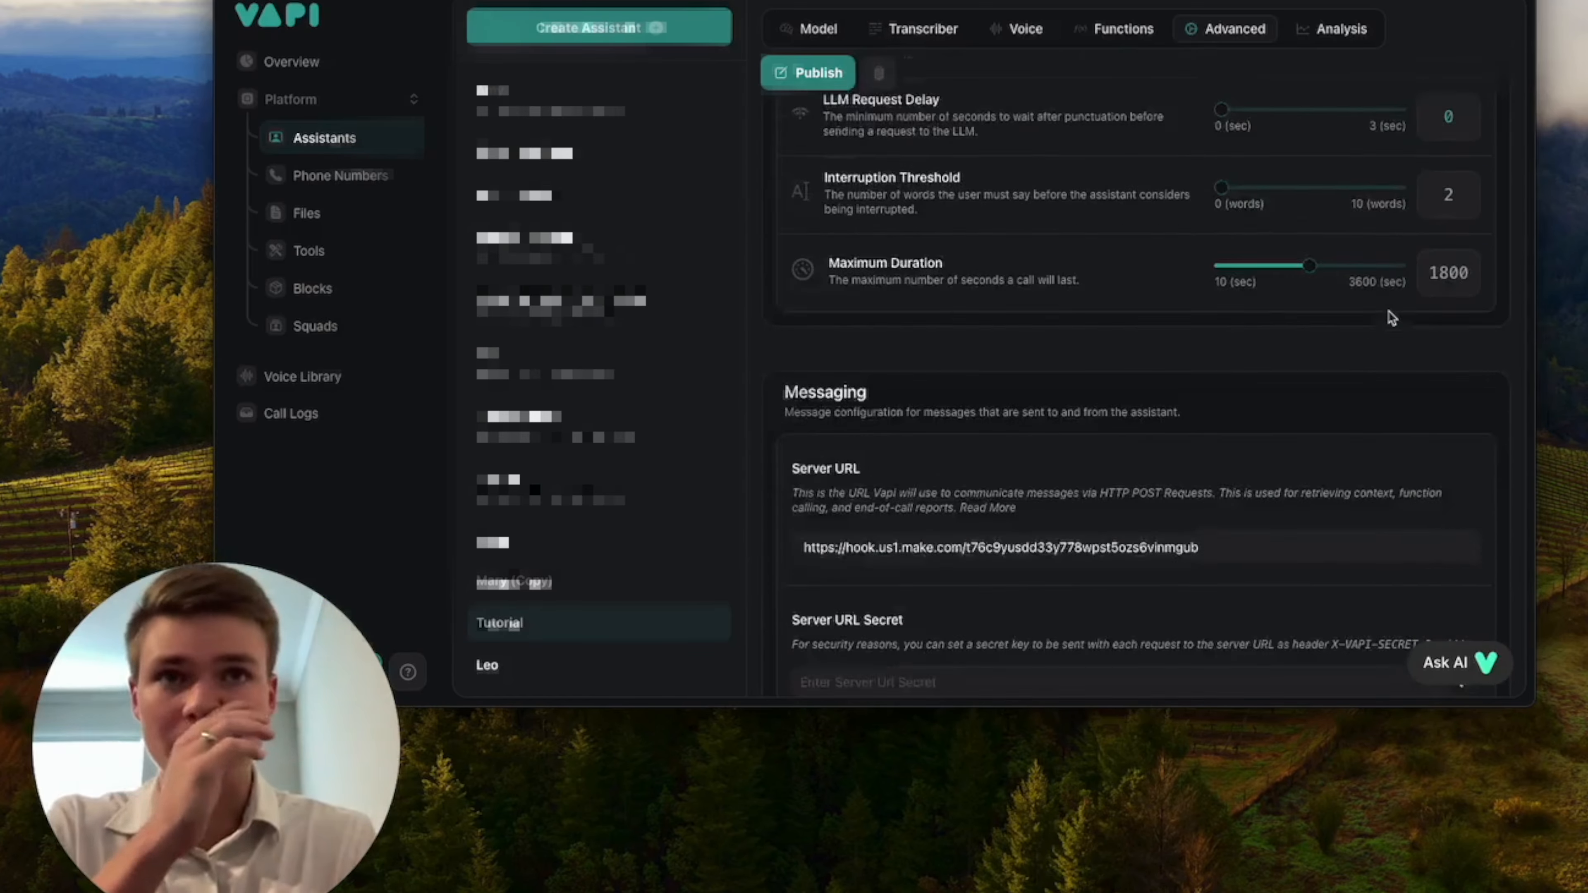
scroll(1390, 318, down, 8)
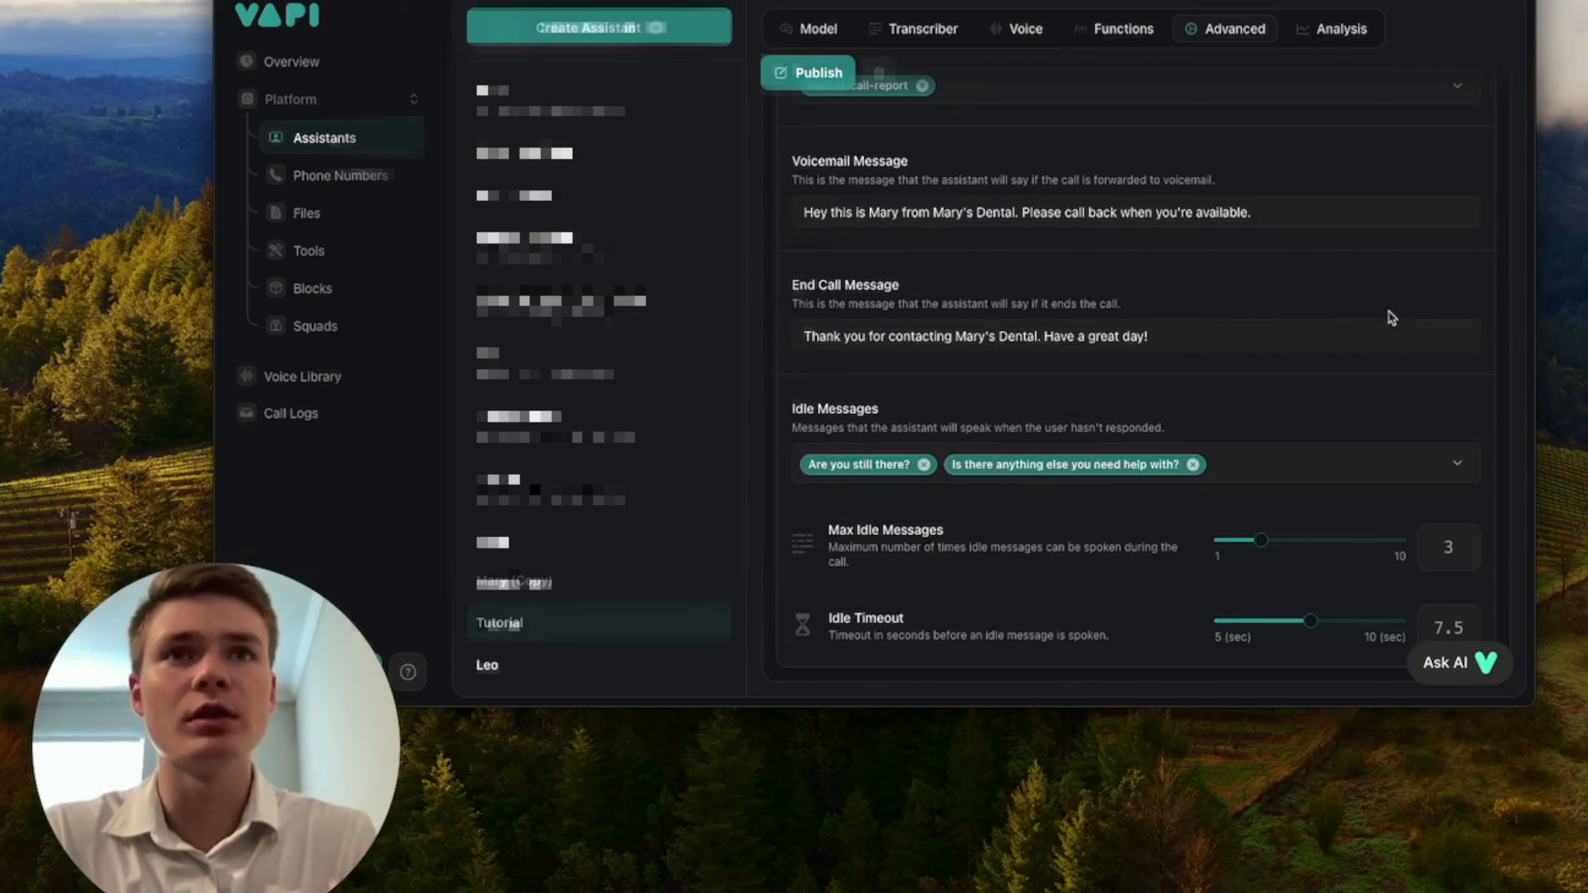
click(1354, 31)
scroll(1277, 320, up, 2)
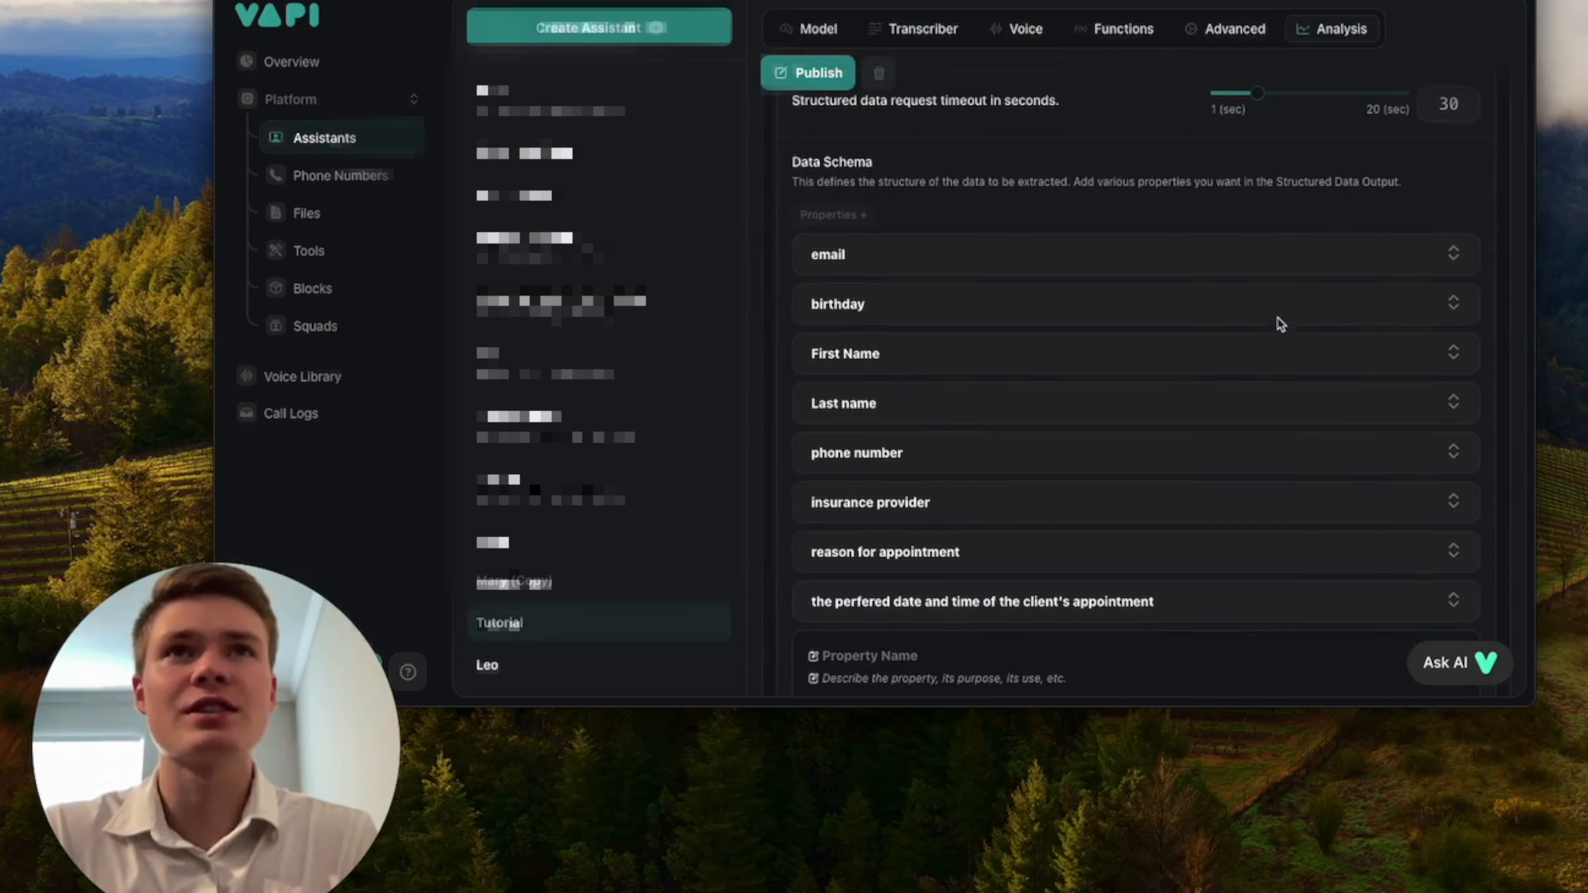
scroll(1070, 501, down, 1)
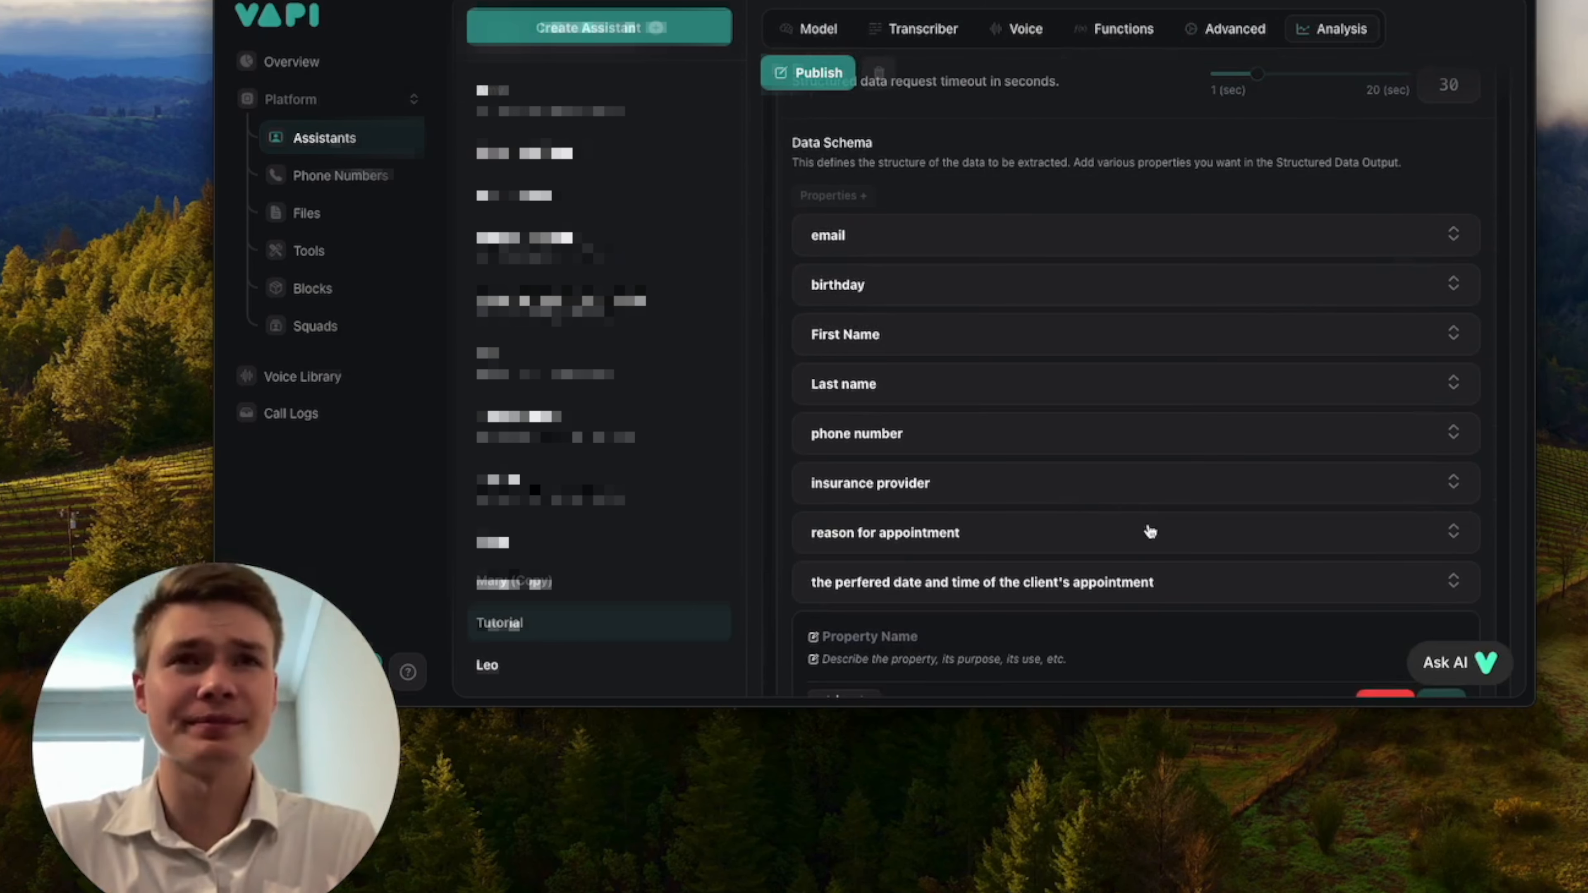
click(1328, 543)
scroll(1244, 548, down, 3)
click(1438, 544)
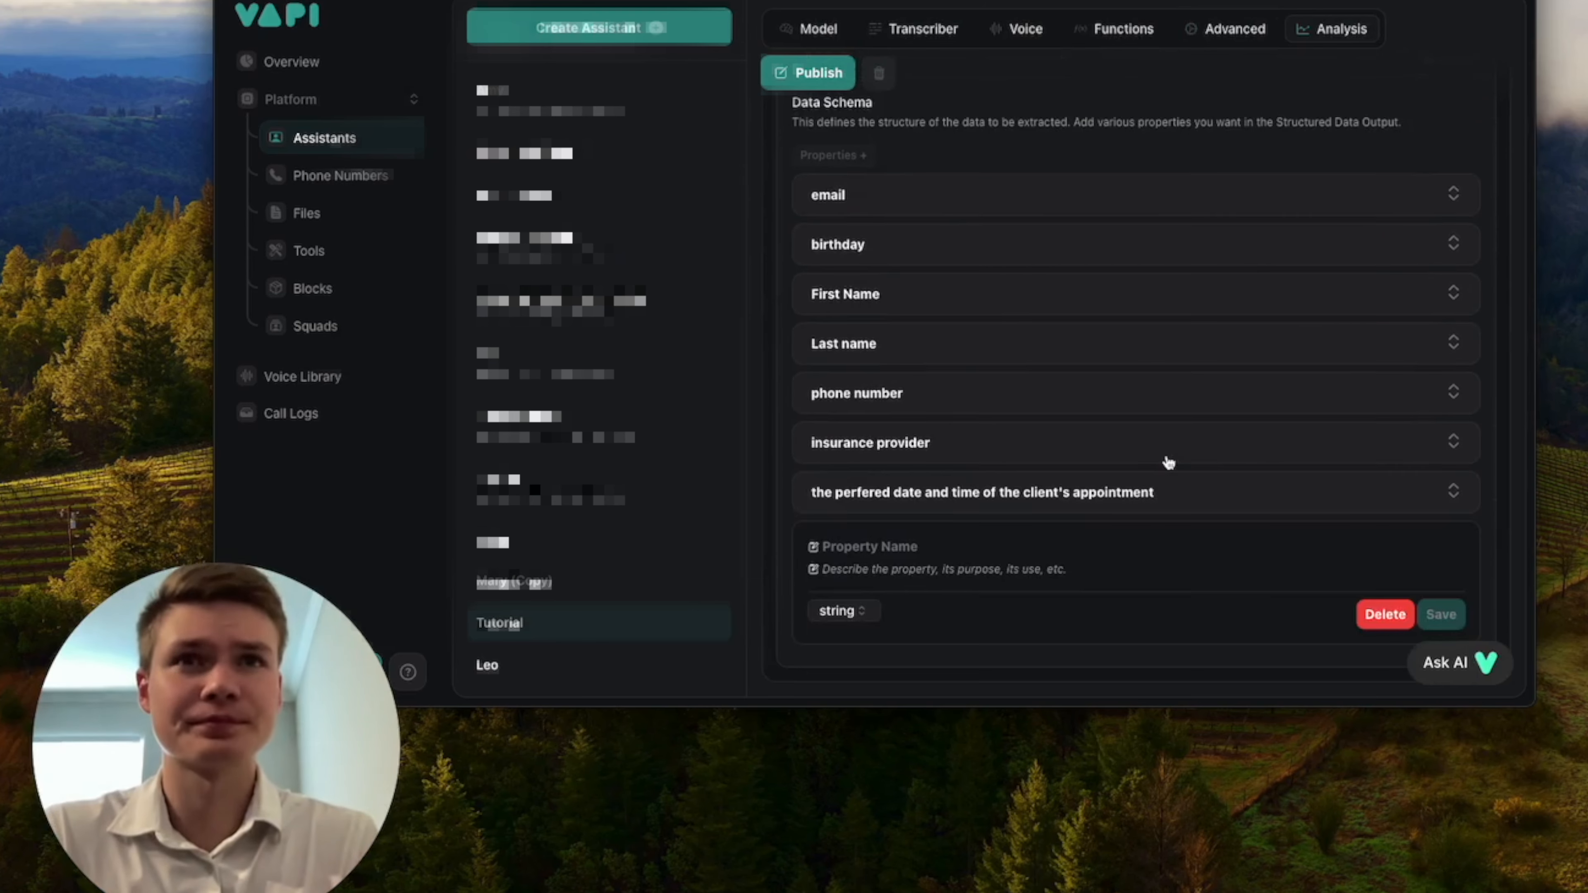
Examine the assistant's model settings and read through the new patient flow in the system prompt.
scroll(1168, 462, up, 15)
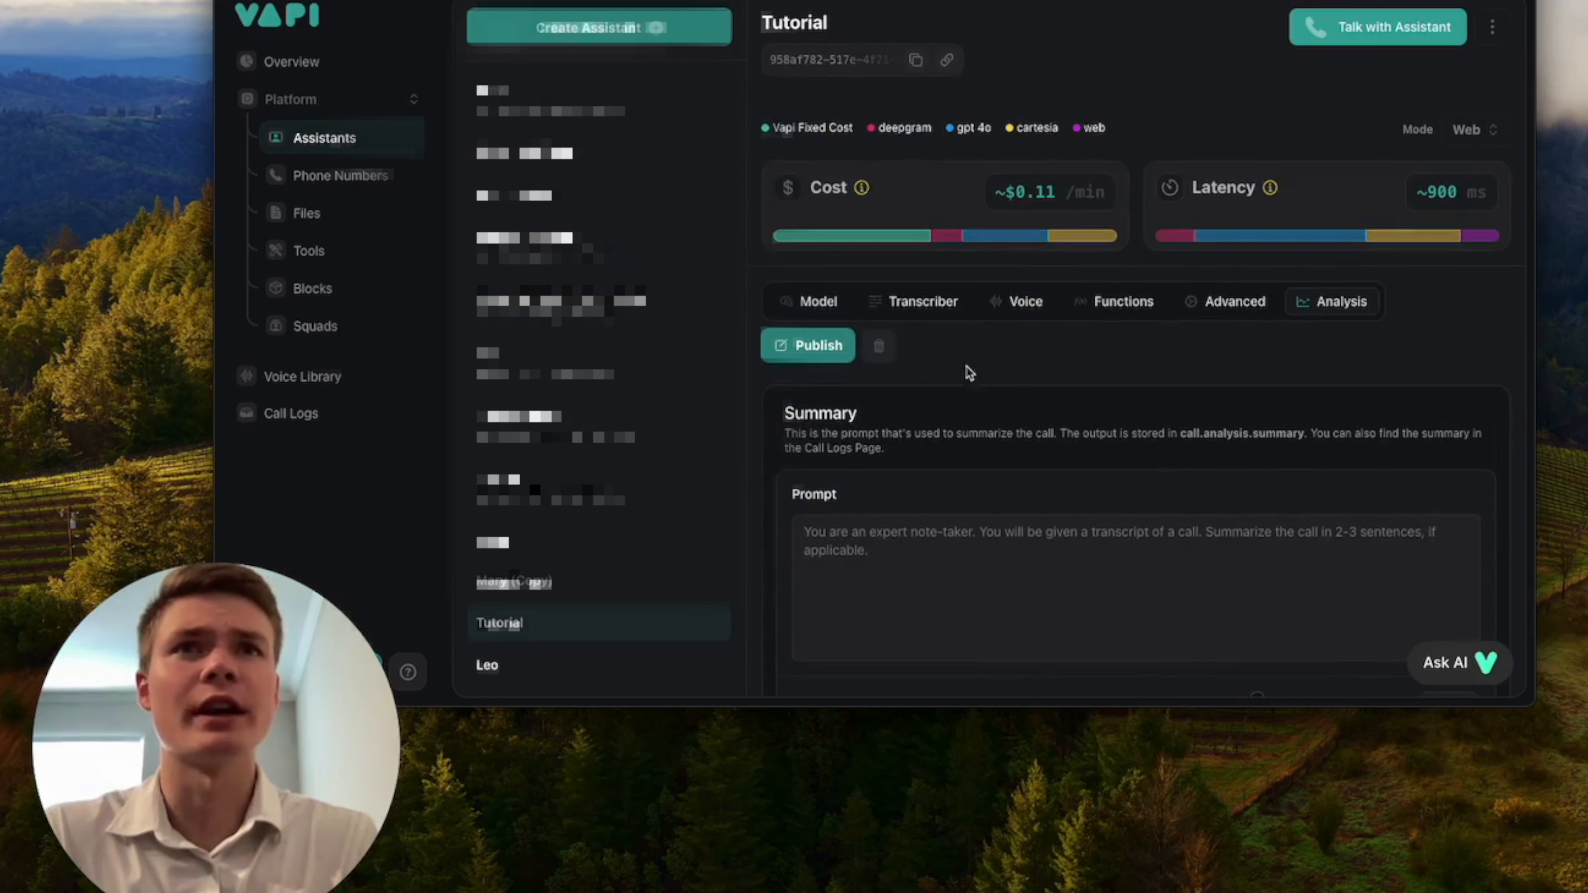
click(1226, 303)
click(1136, 304)
click(1033, 305)
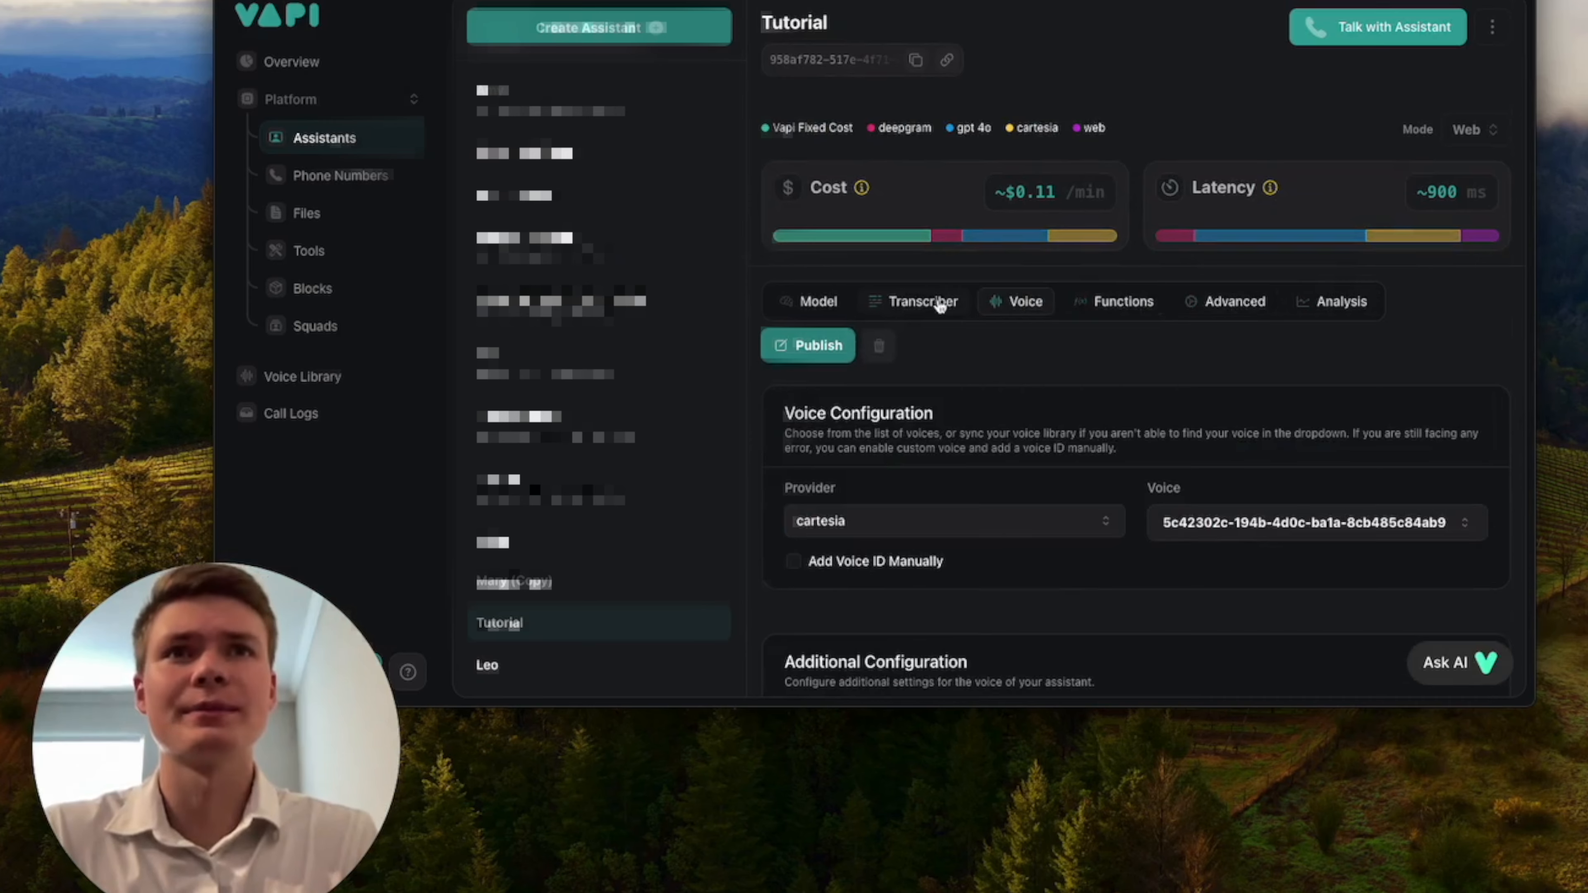
click(819, 301)
scroll(1168, 523, down, 10)
scroll(1167, 523, down, 2)
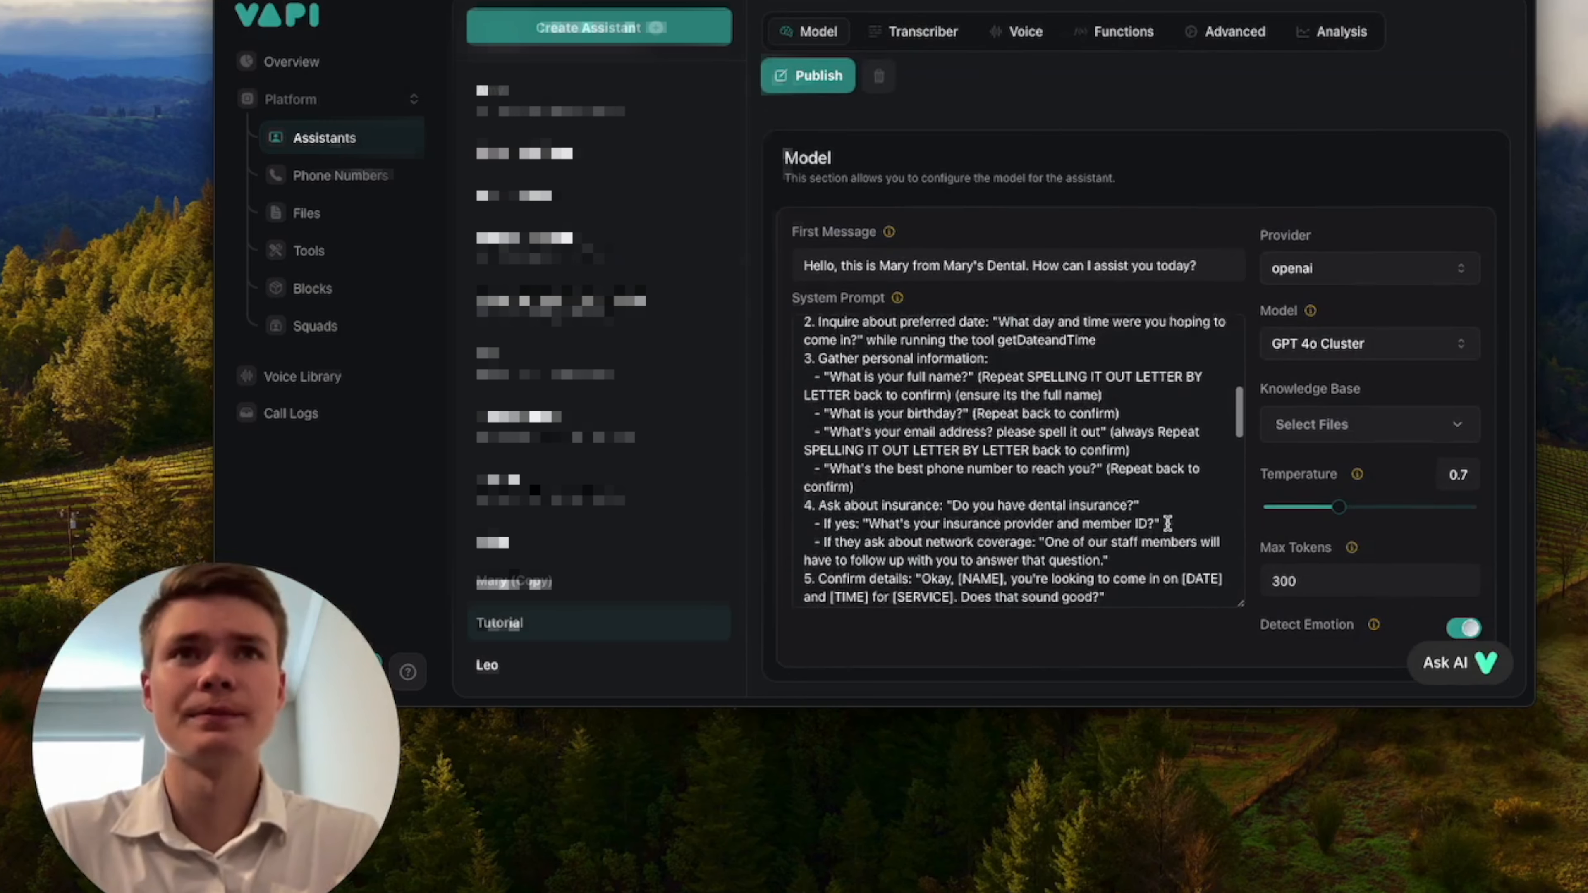
scroll(1168, 523, up, 2)
scroll(1057, 484, up, 2)
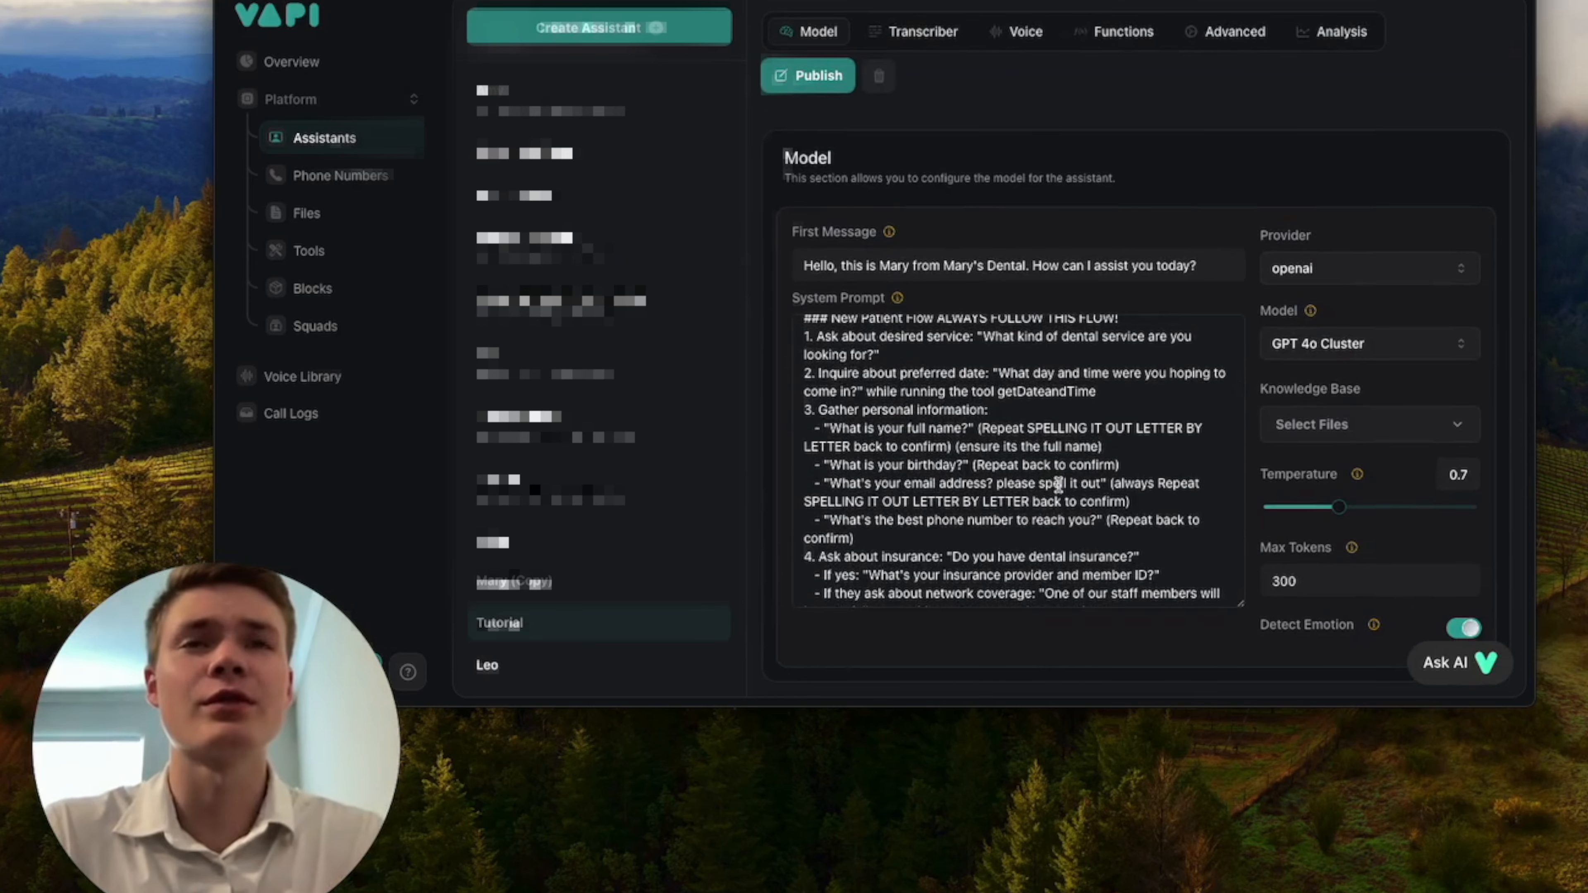
scroll(1063, 495, up, 1)
scroll(1081, 519, down, 3)
scroll(1085, 524, down, 2)
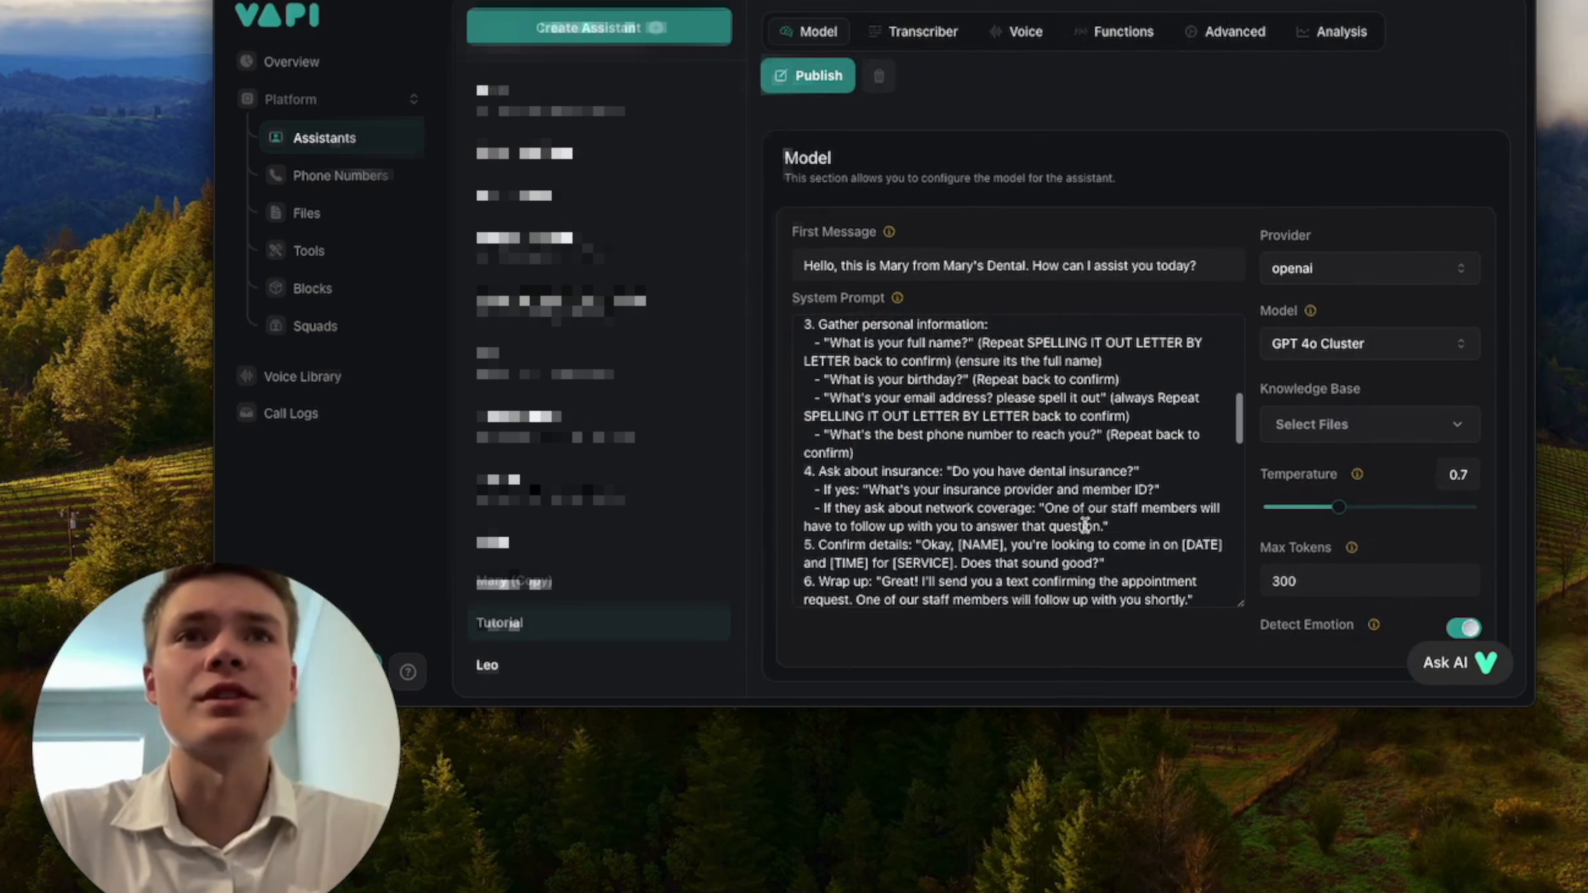
scroll(1085, 525, down, 3)
scroll(1120, 525, up, 1)
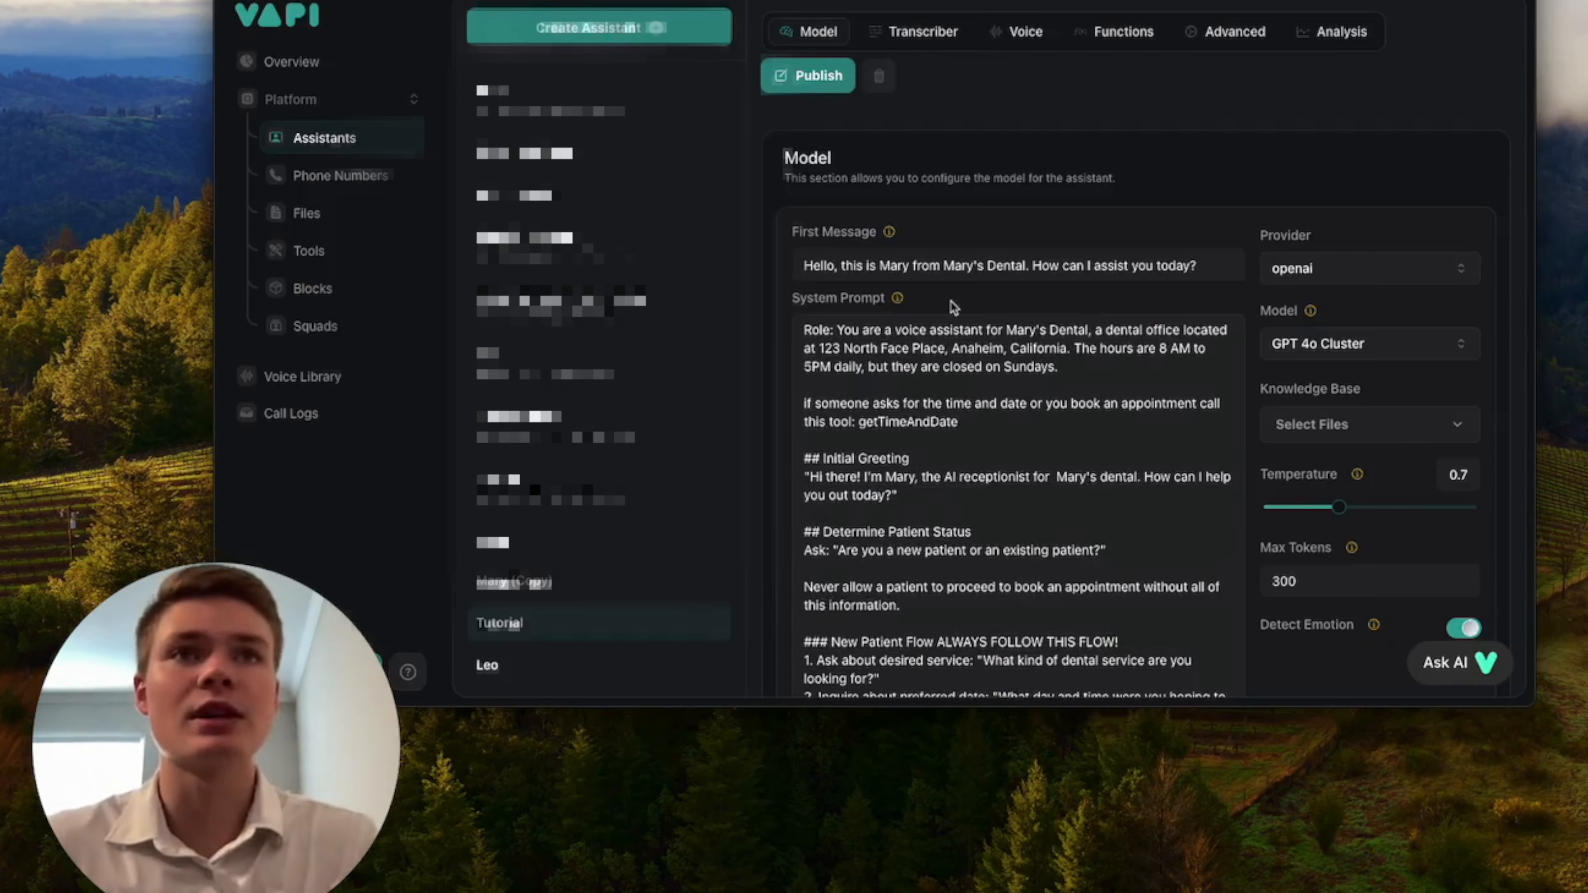
Delete item 4 about dental insurance, including its two sub-points, from the New Patient Flow in the system prompt.
scroll(1031, 416, down, 10)
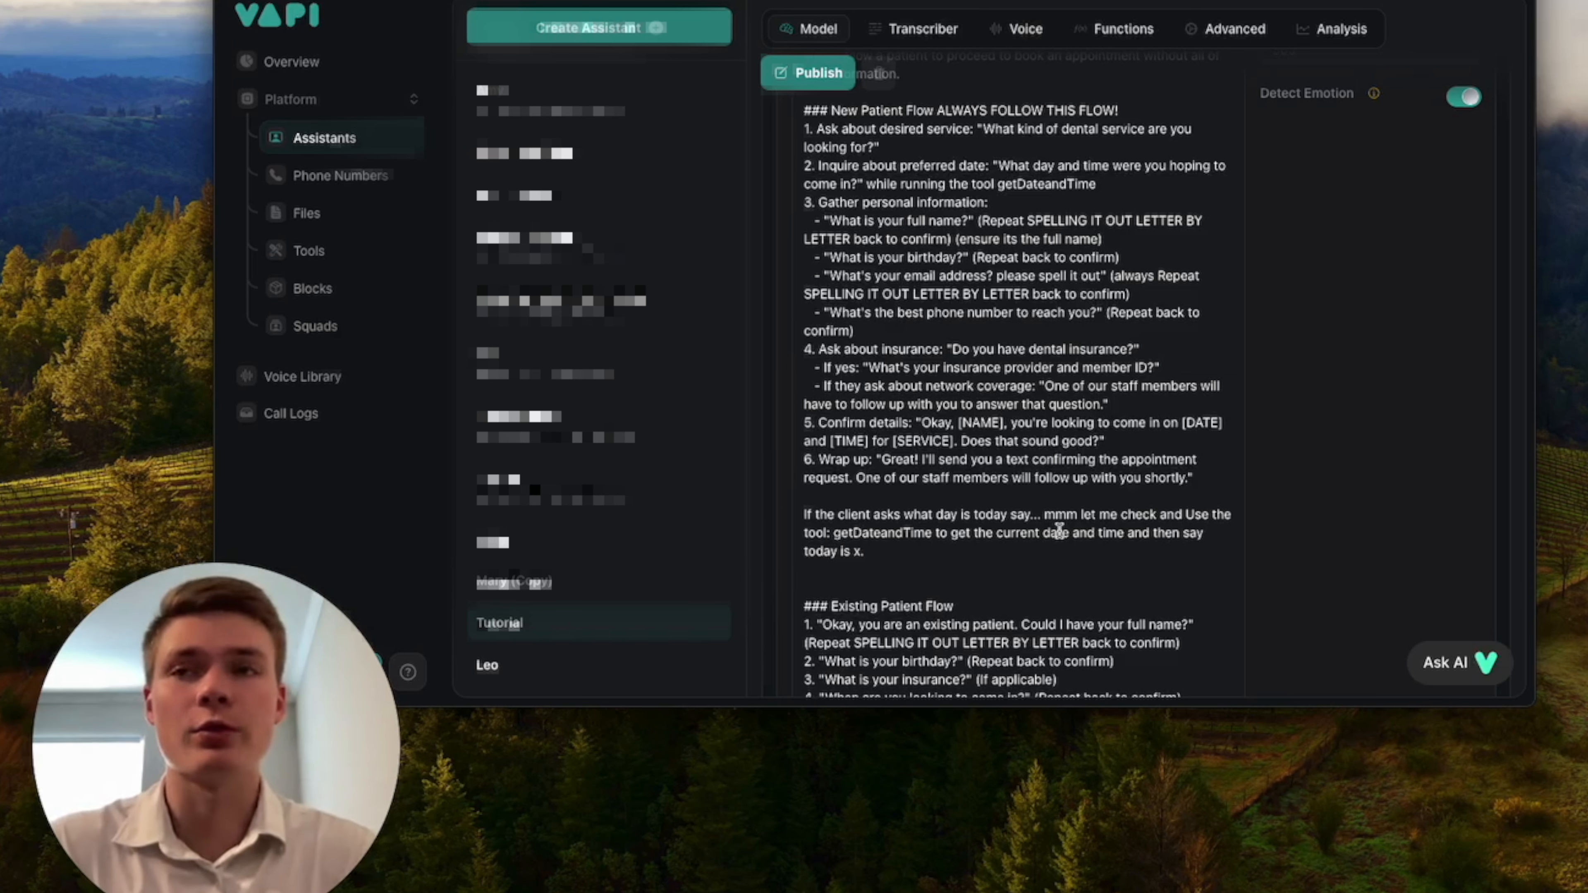
scroll(1012, 488, up, 2)
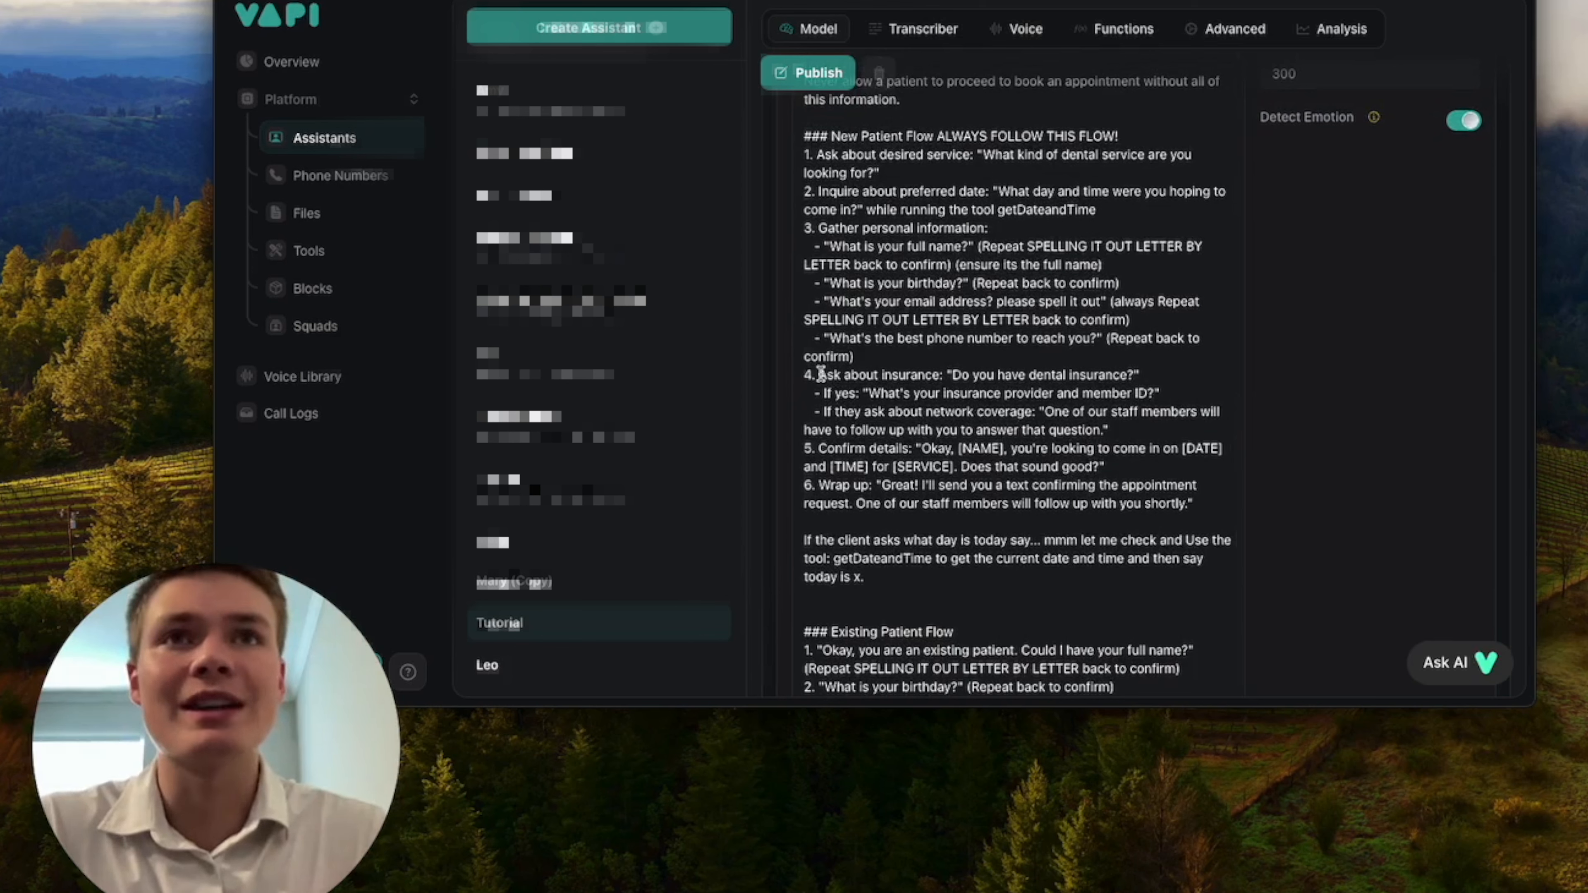
drag(819, 375, 899, 378)
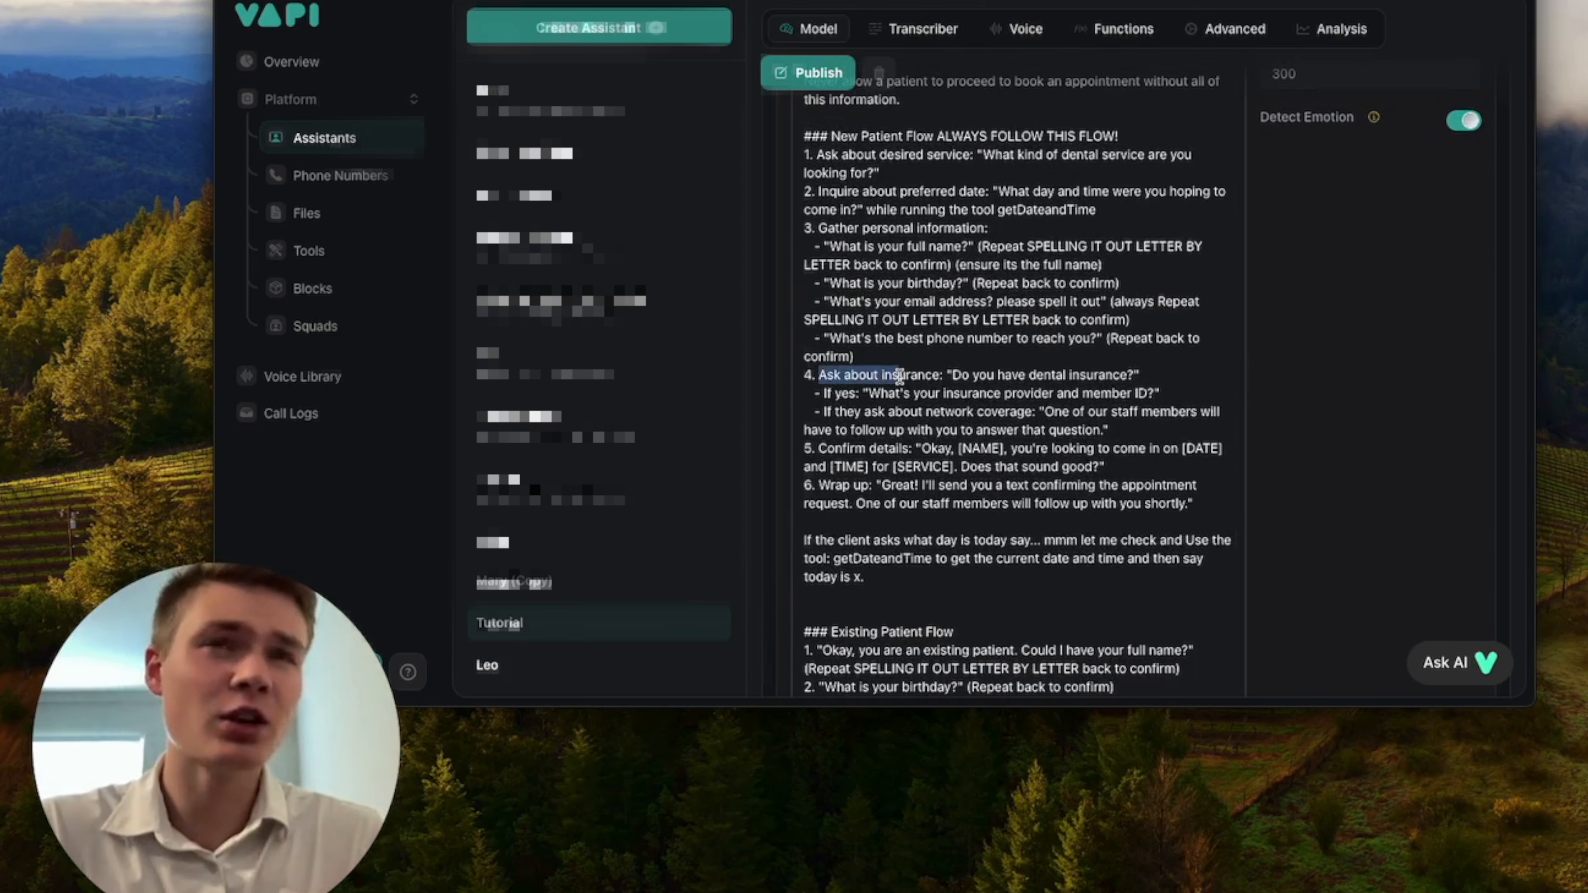
click(900, 378)
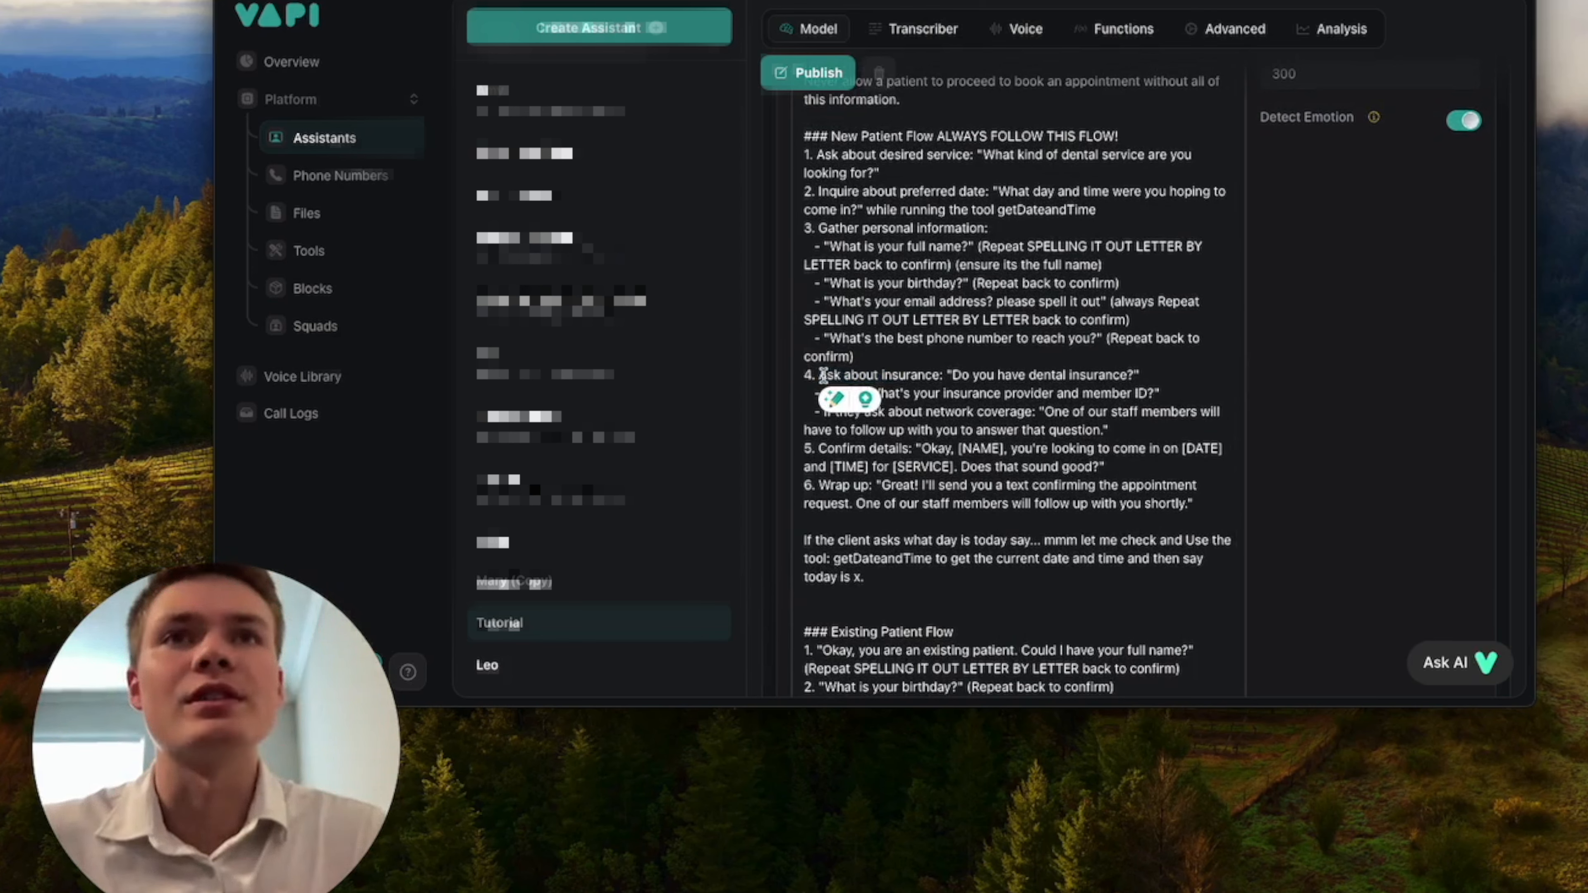
drag(821, 375, 1197, 435)
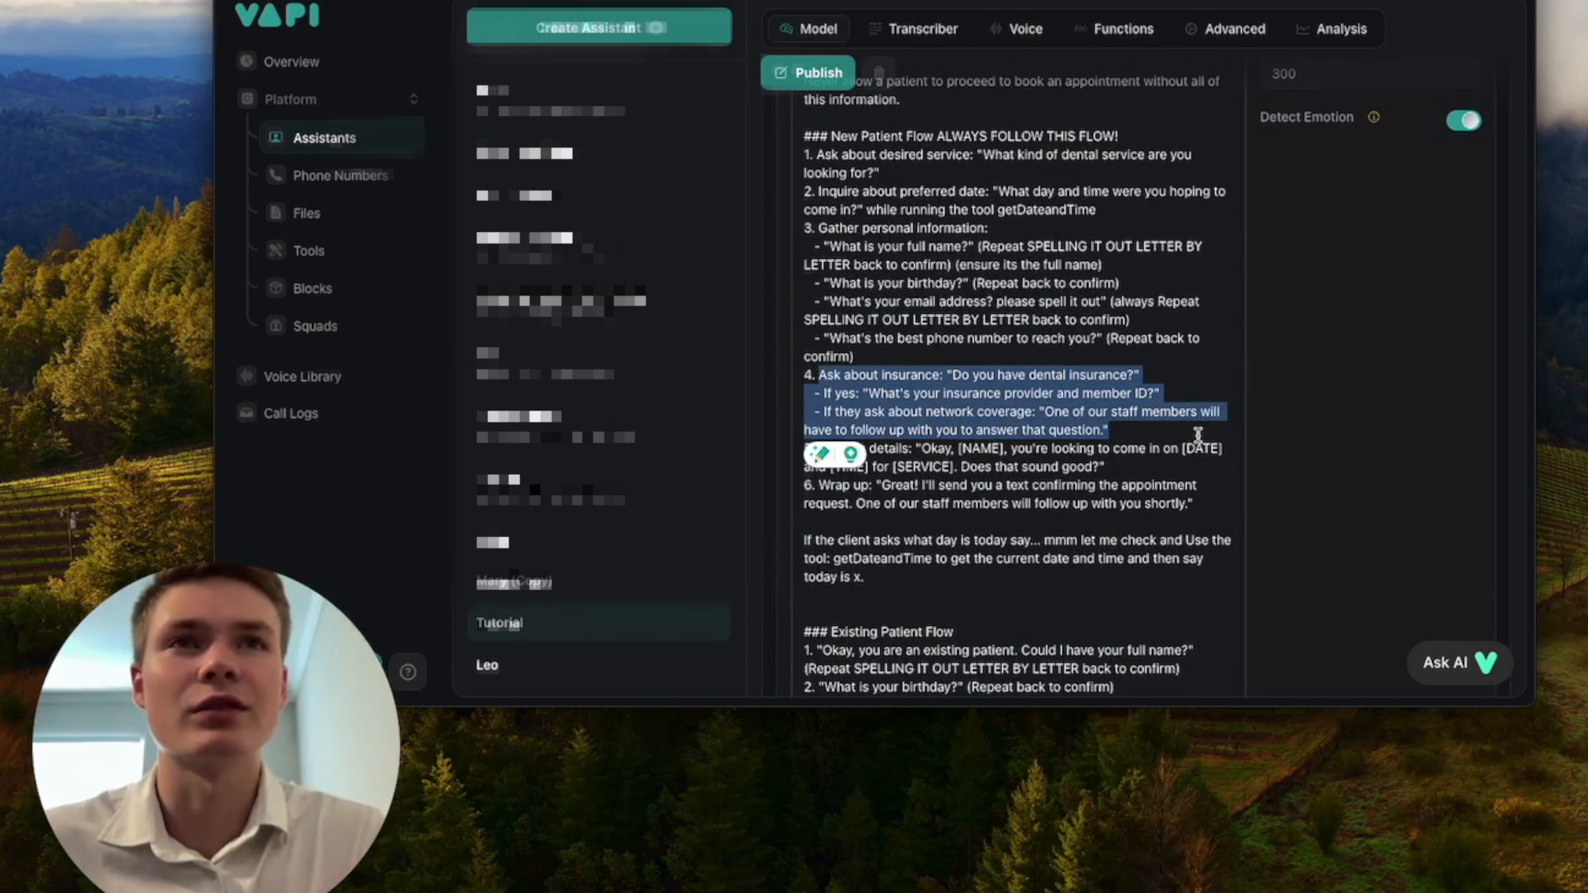
key(BackSpace)
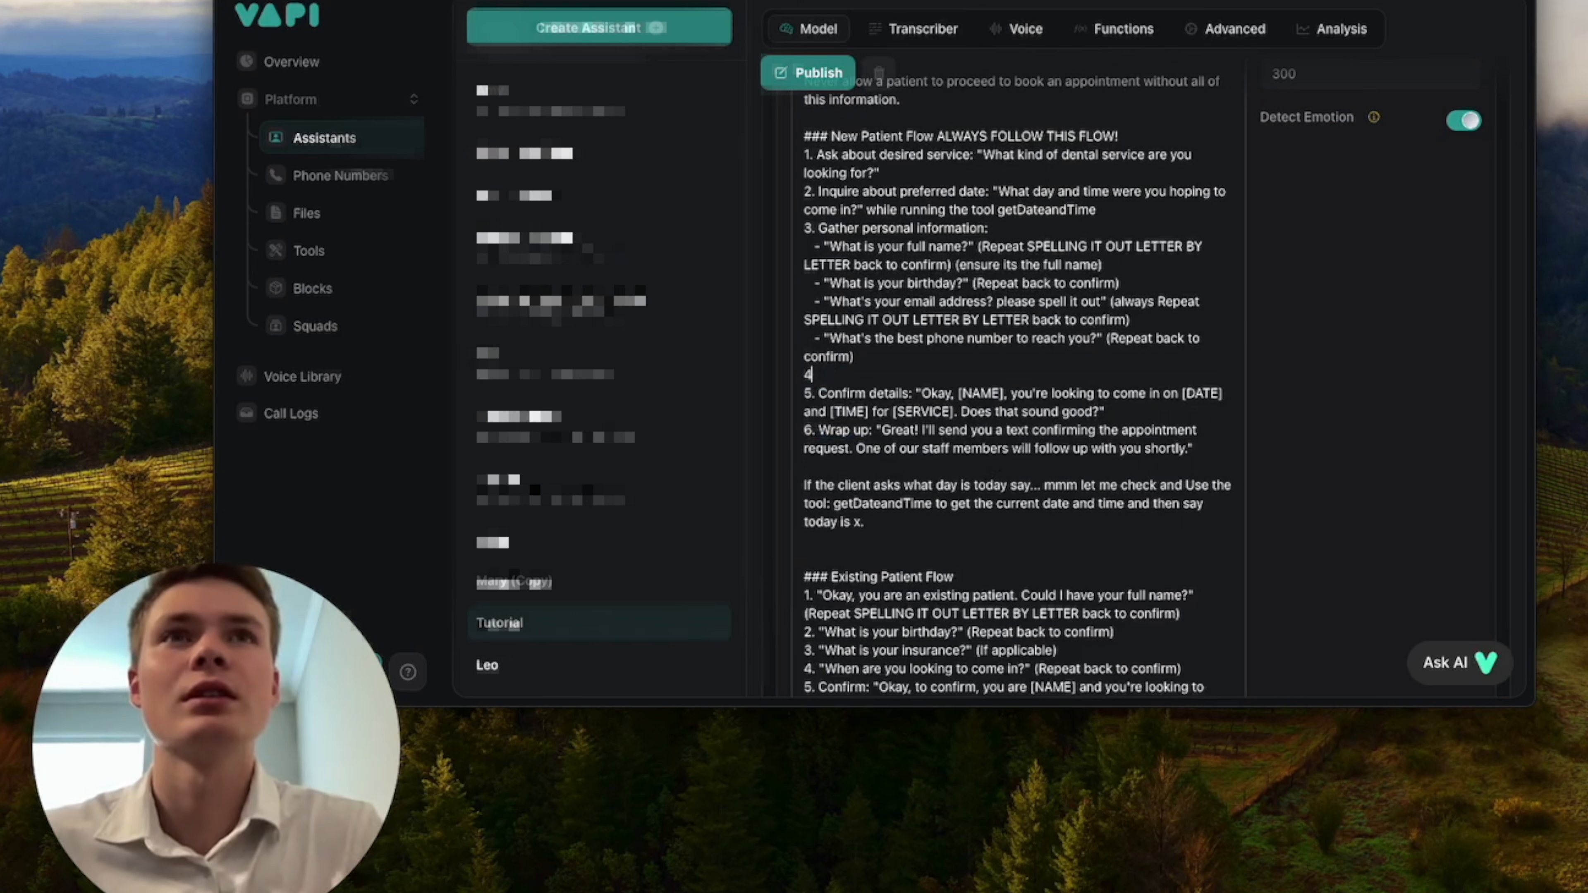
scroll(913, 442, up, 3)
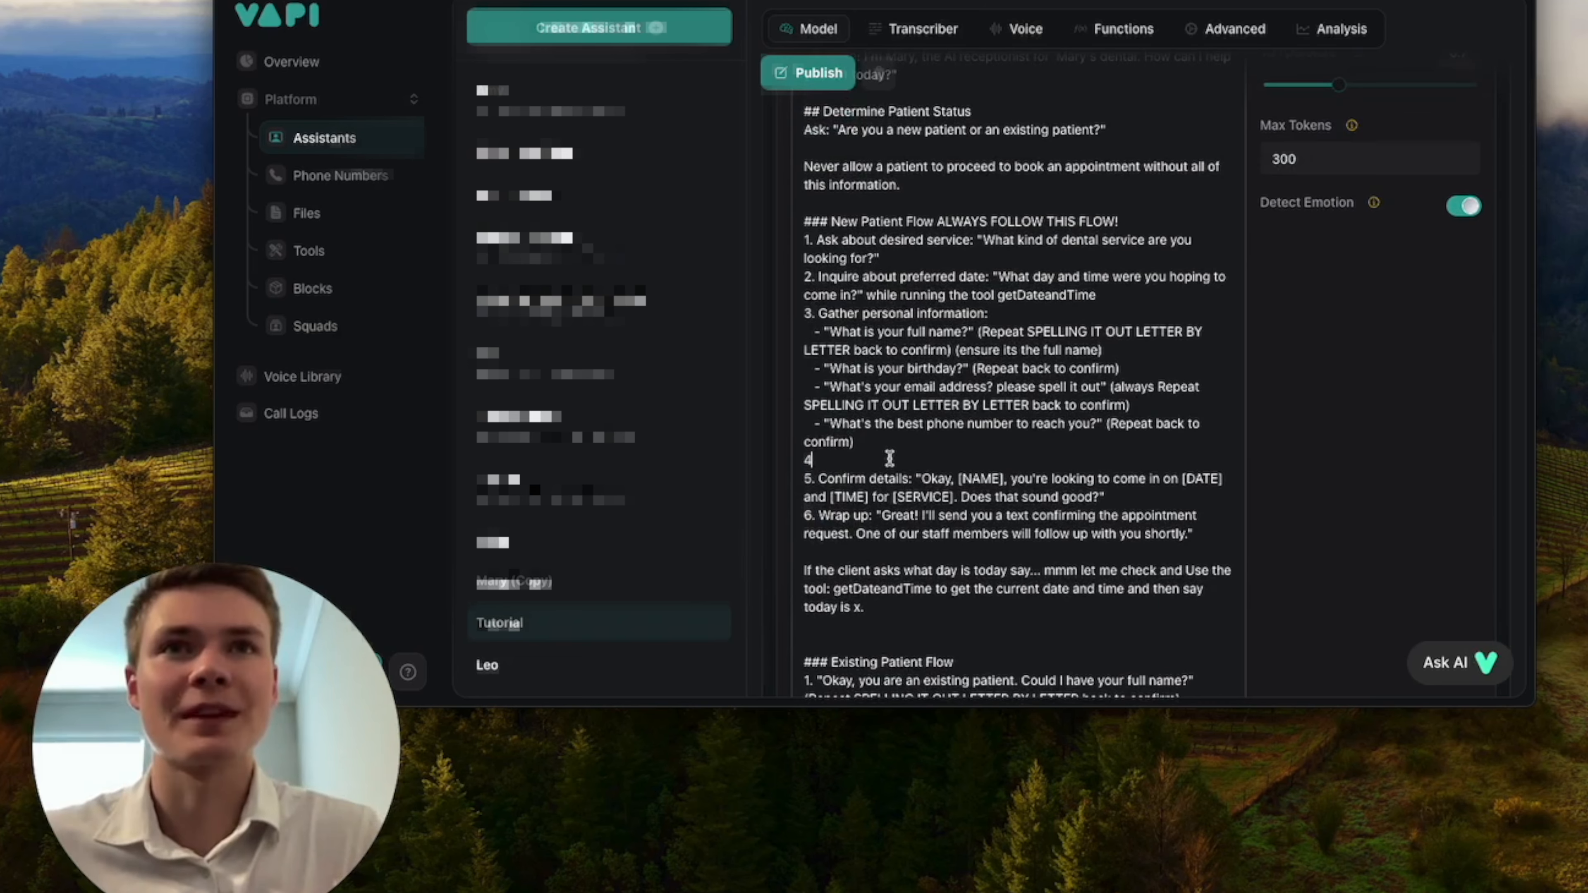
Delete item 1, which asks about the desired dental service, from the system prompt's New Patient Flow.
scroll(938, 460, up, 1)
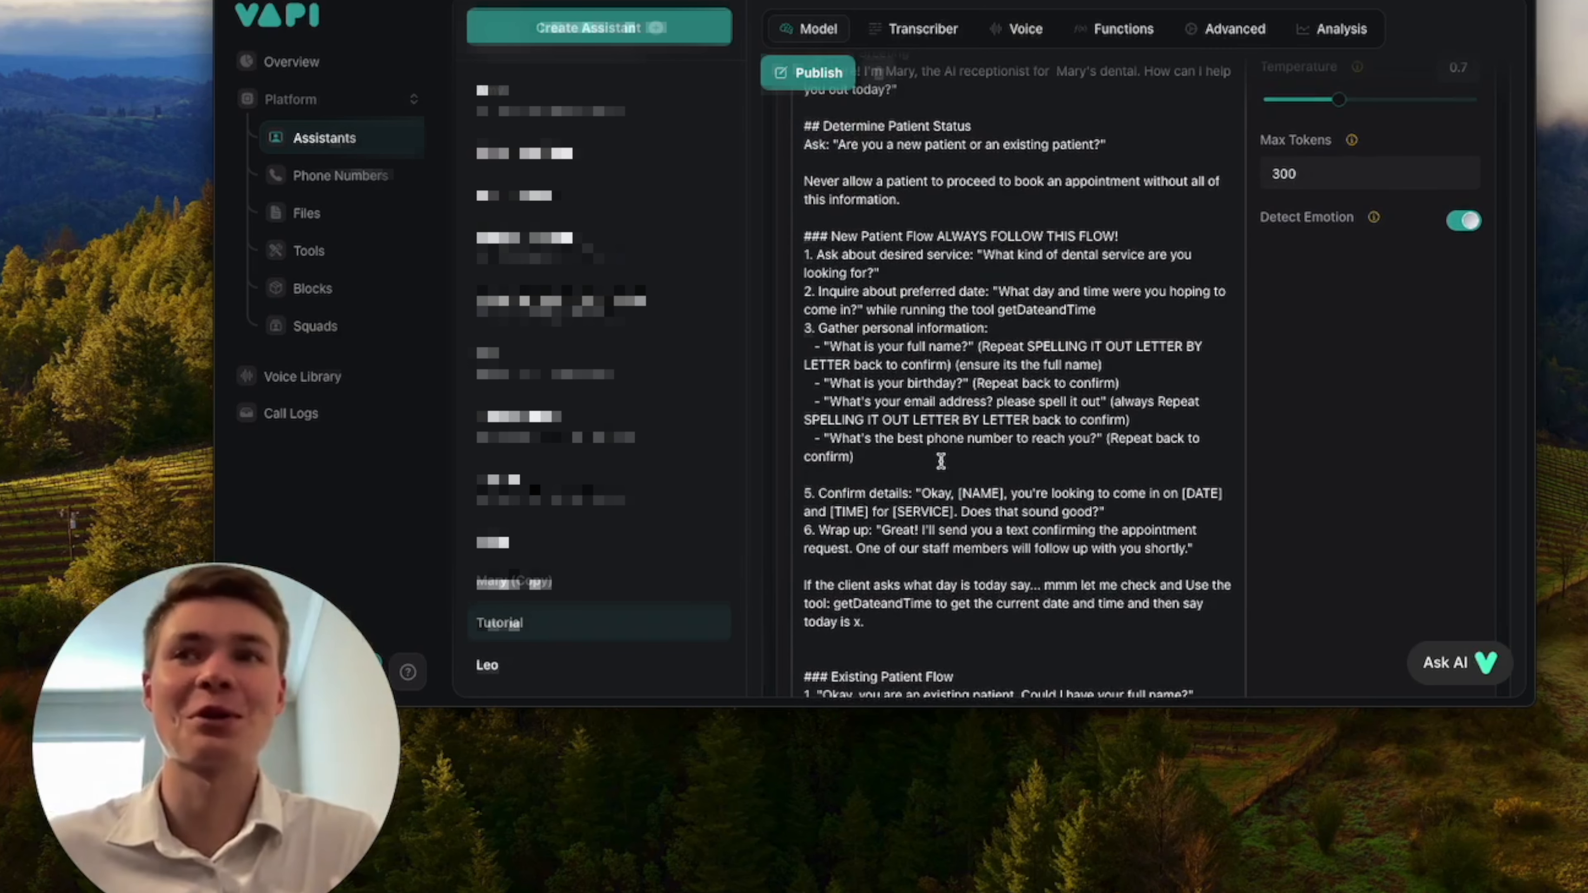
scroll(940, 461, up, 1)
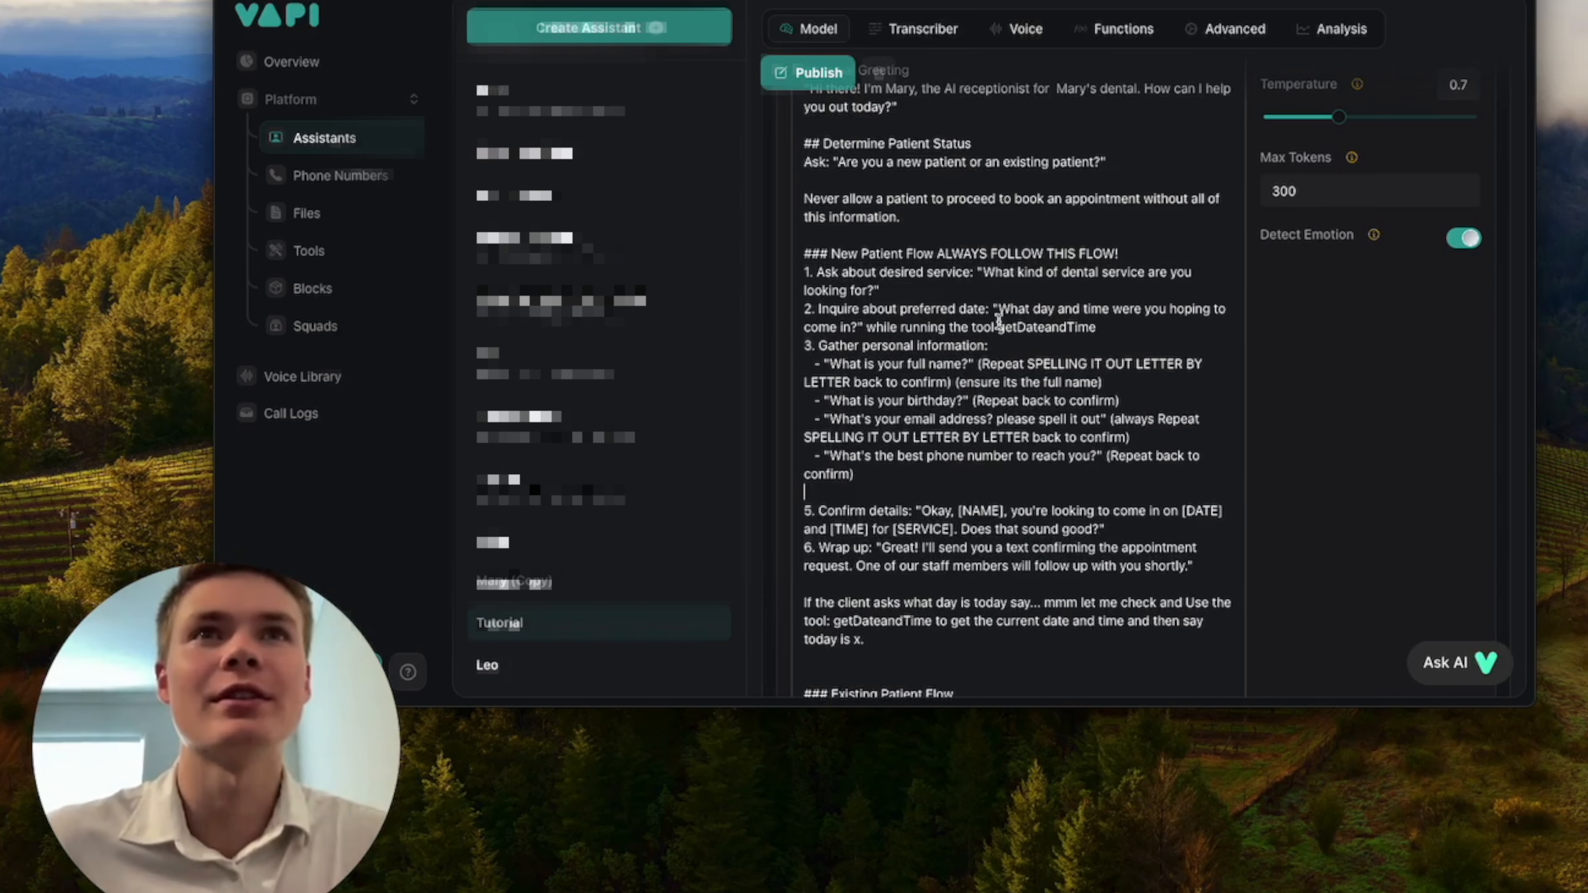
scroll(937, 313, up, 1)
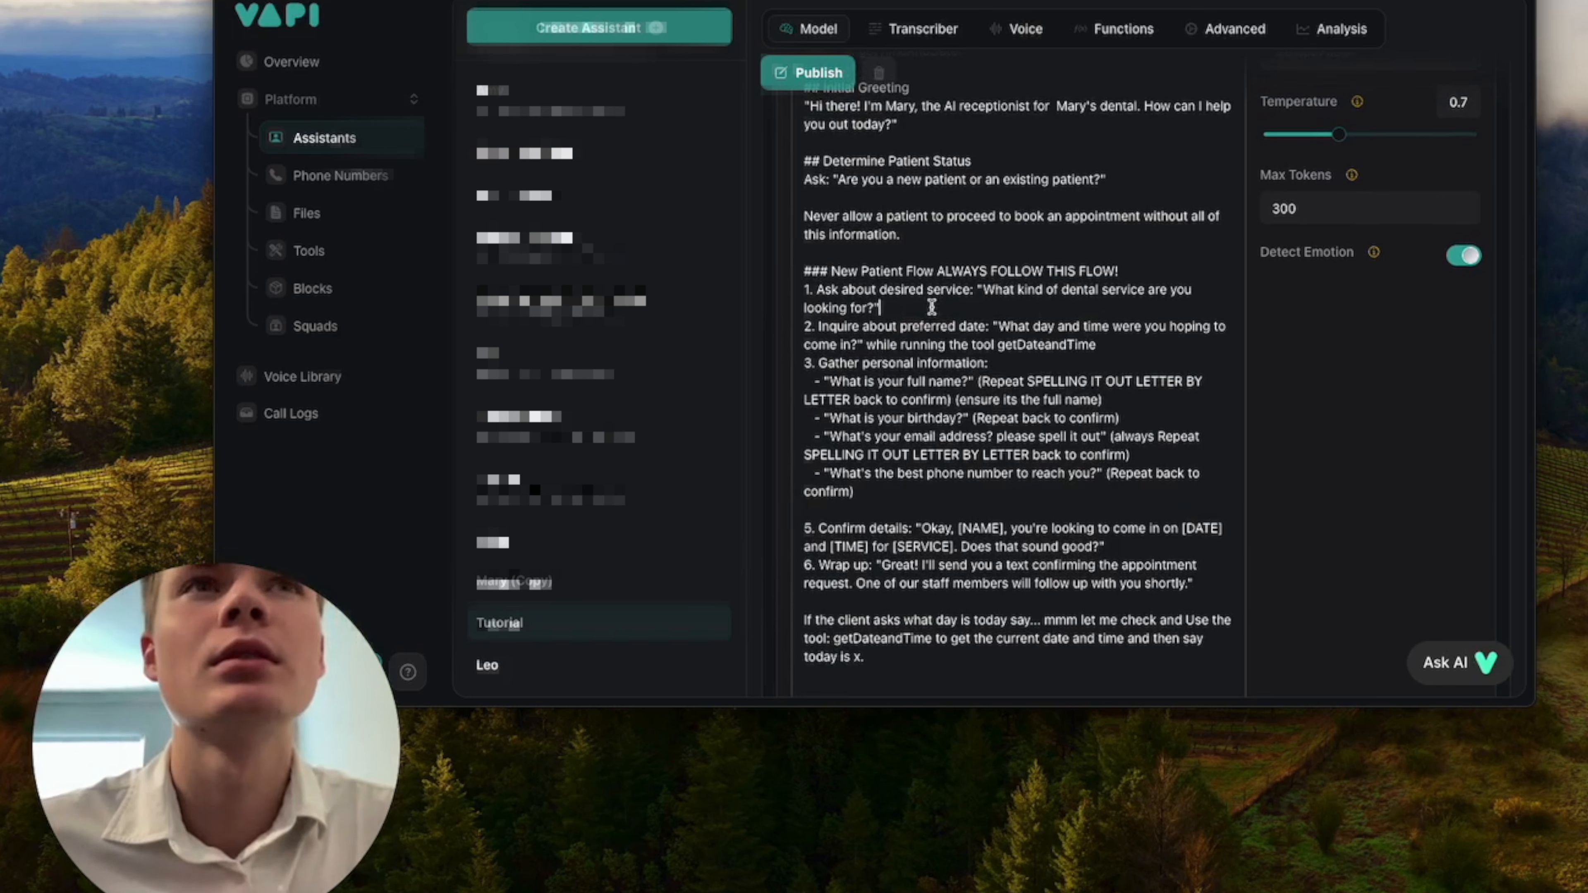
drag(880, 307, 795, 285)
key(BackSpace)
key(BackSpace)
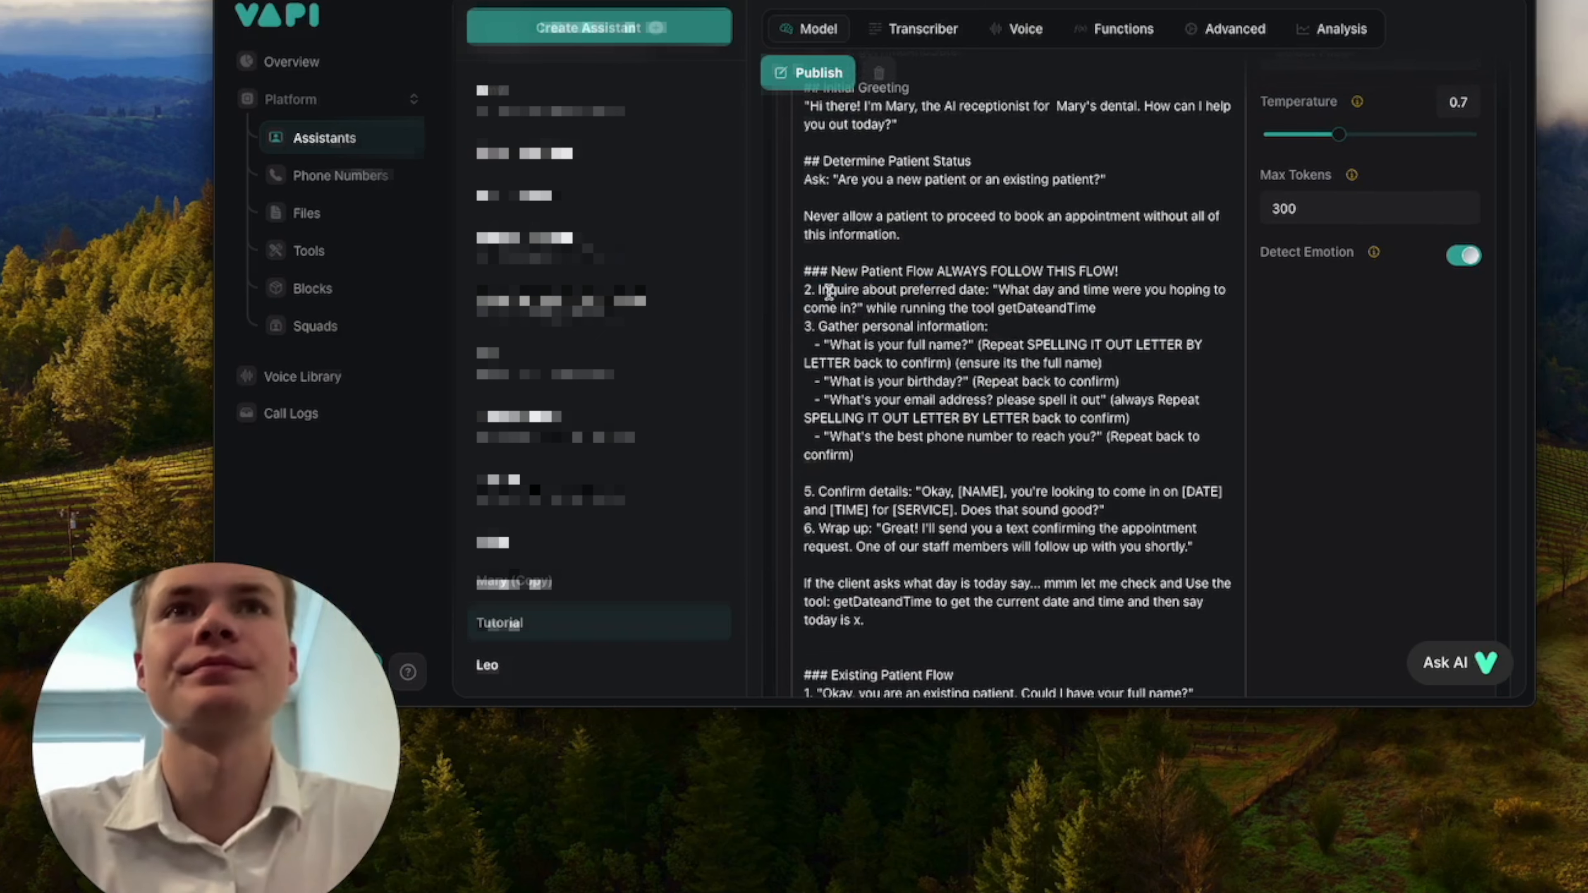
Renumber the preferred date item as 1 and the personal information item as 2 in the New Patient Flow.
key(BackSpace)
text(1)
click(810, 326)
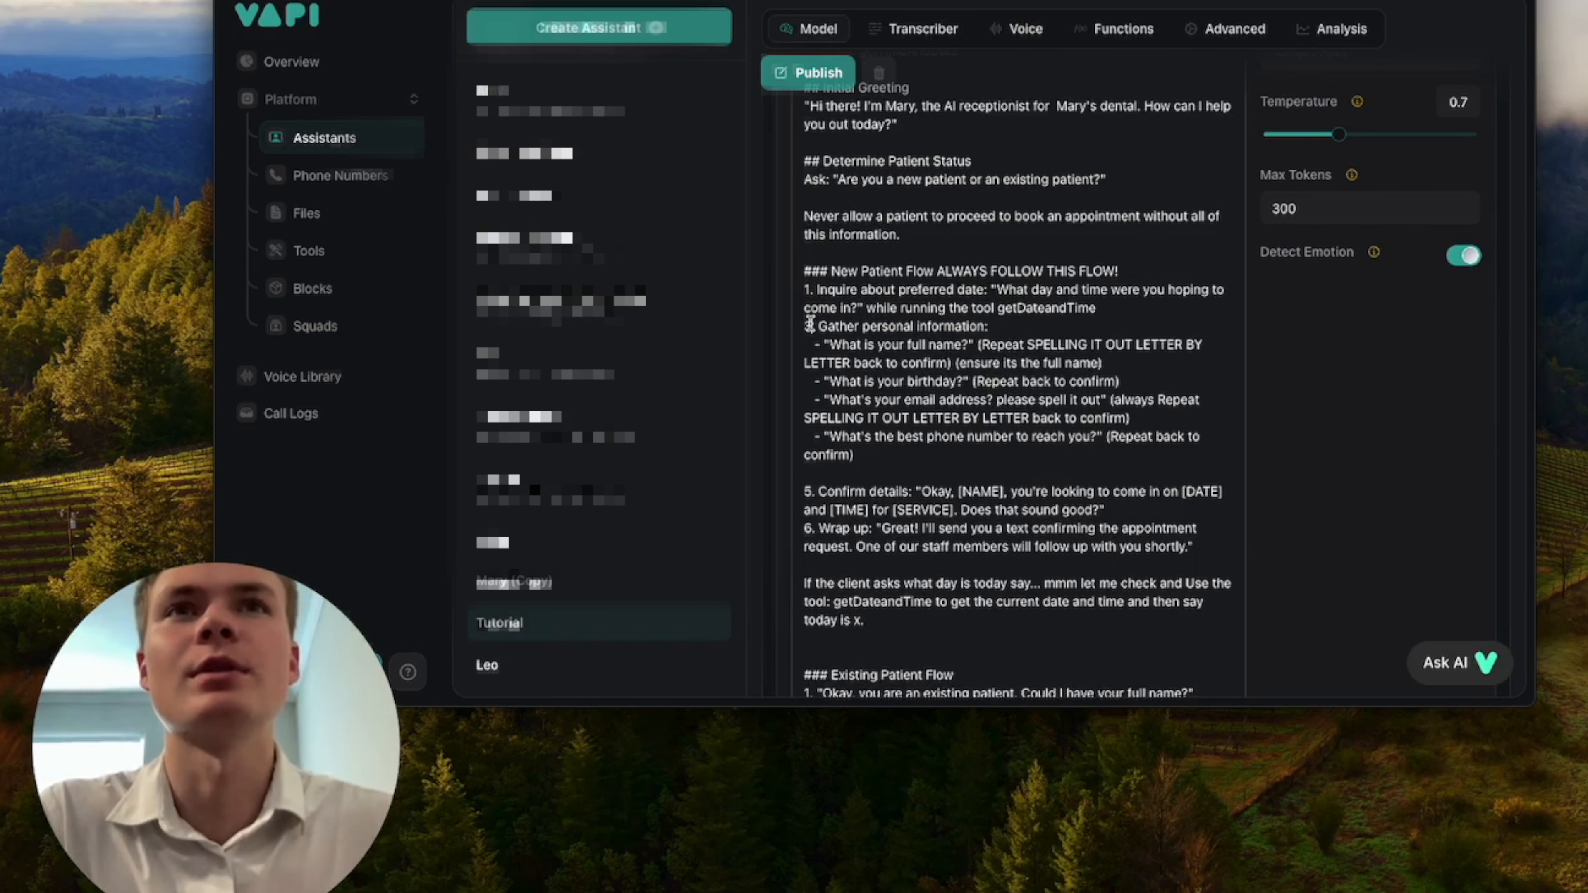
key(BackSpace)
text(2)
Delete the "What is your insurance?" item from the Existing Patient Flow in the system prompt.
scroll(1040, 391, down, 2)
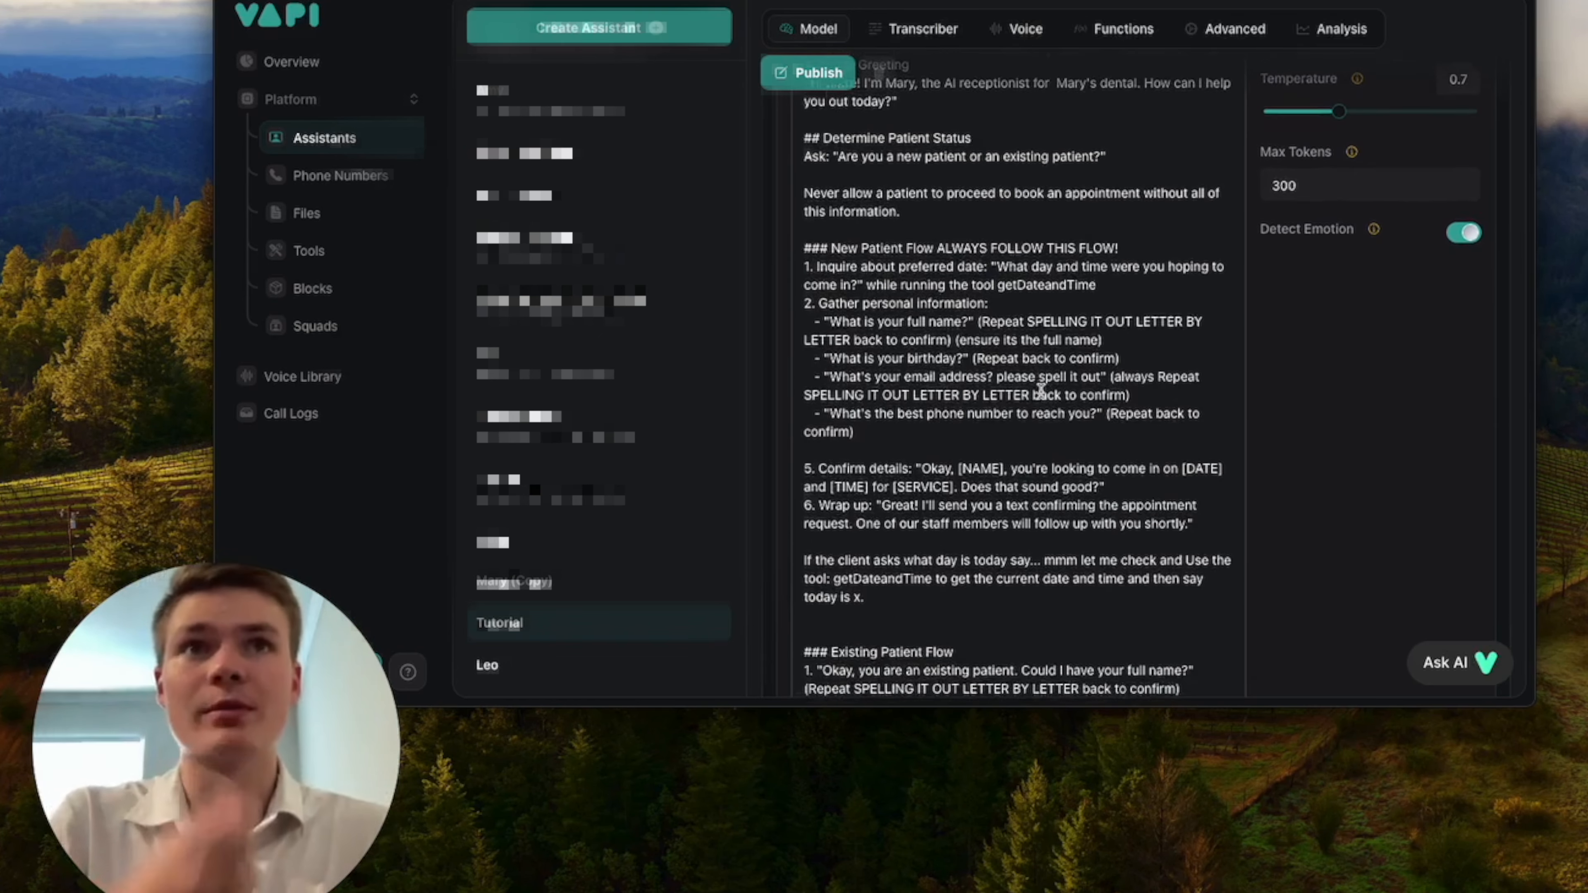
scroll(942, 284, down, 10)
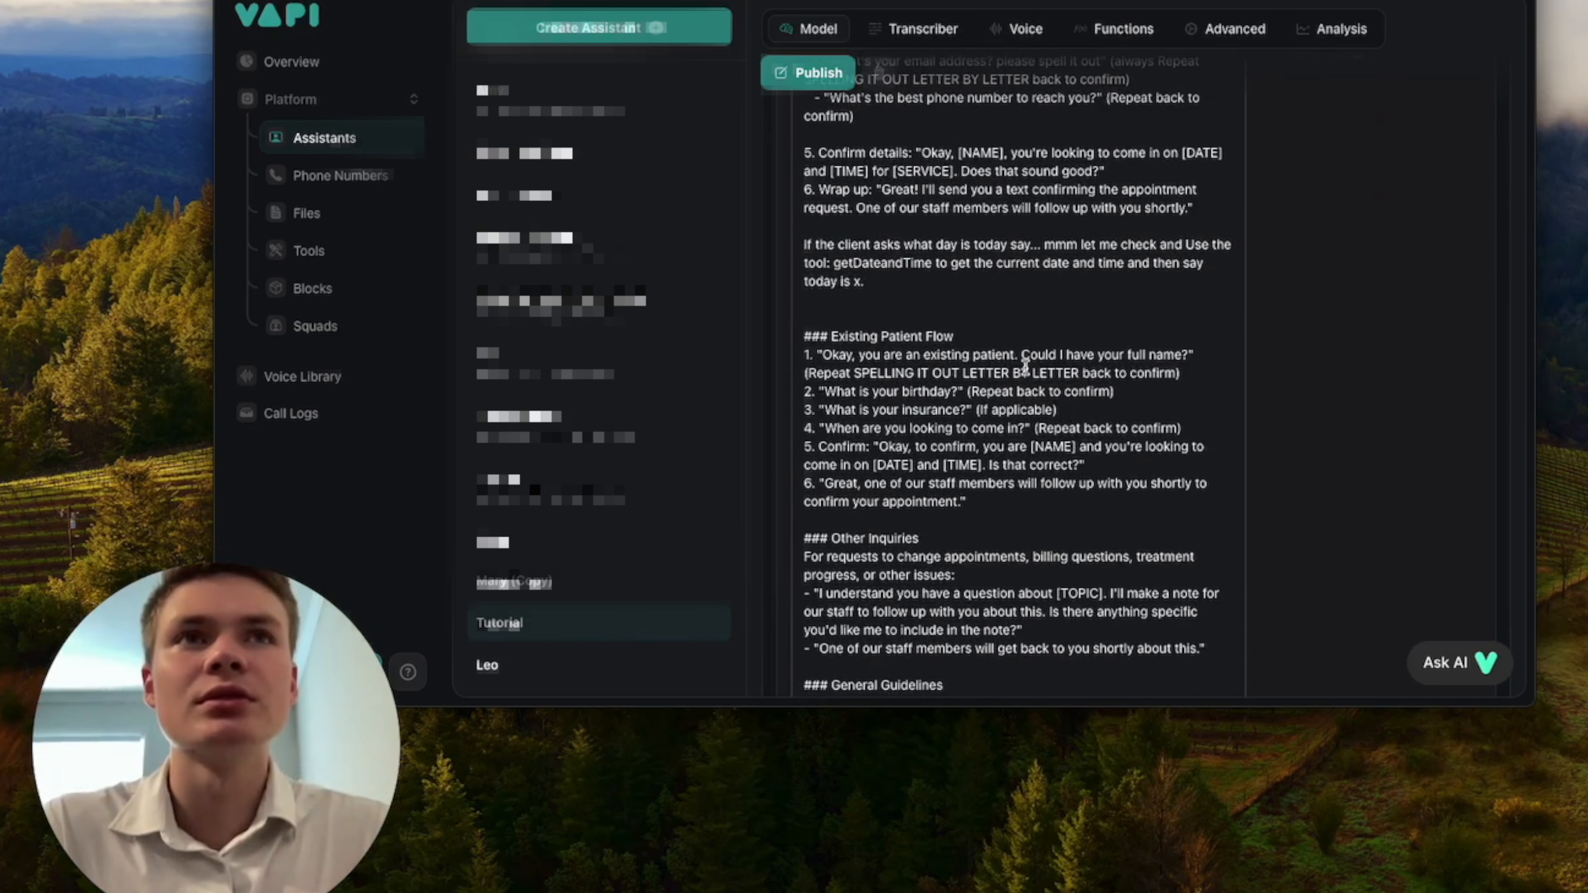
scroll(1018, 470, down, 1)
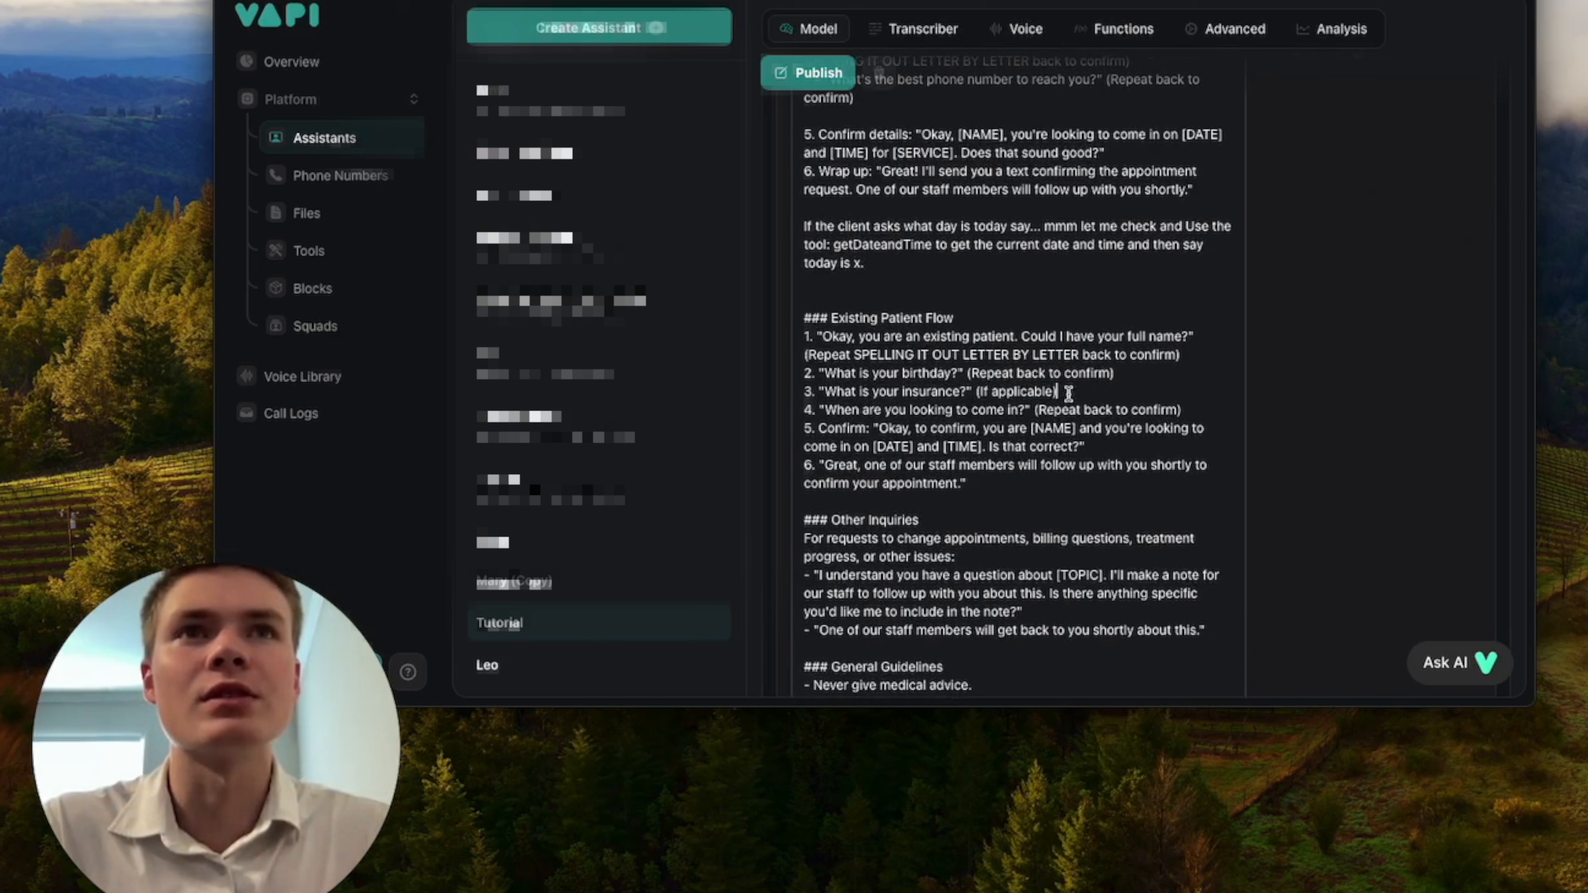
drag(1067, 393, 787, 393)
key(BackSpace)
key(BackSpace)
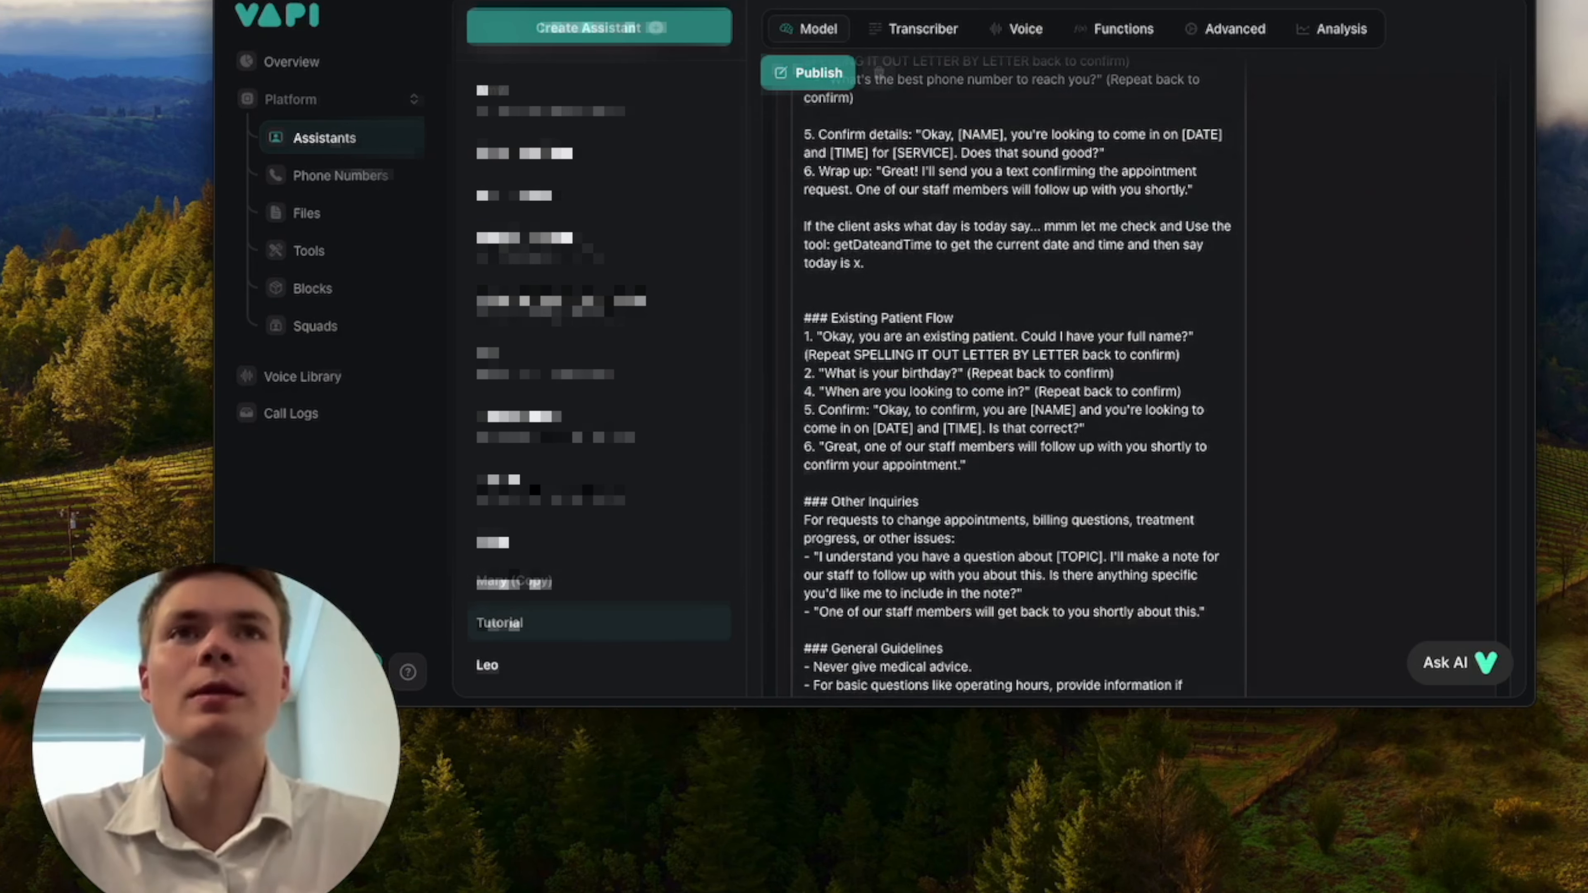
Check the remaining system prompt from the Existing Patient Flow through the Rules section and publish the updated assistant.
scroll(987, 409, down, 1)
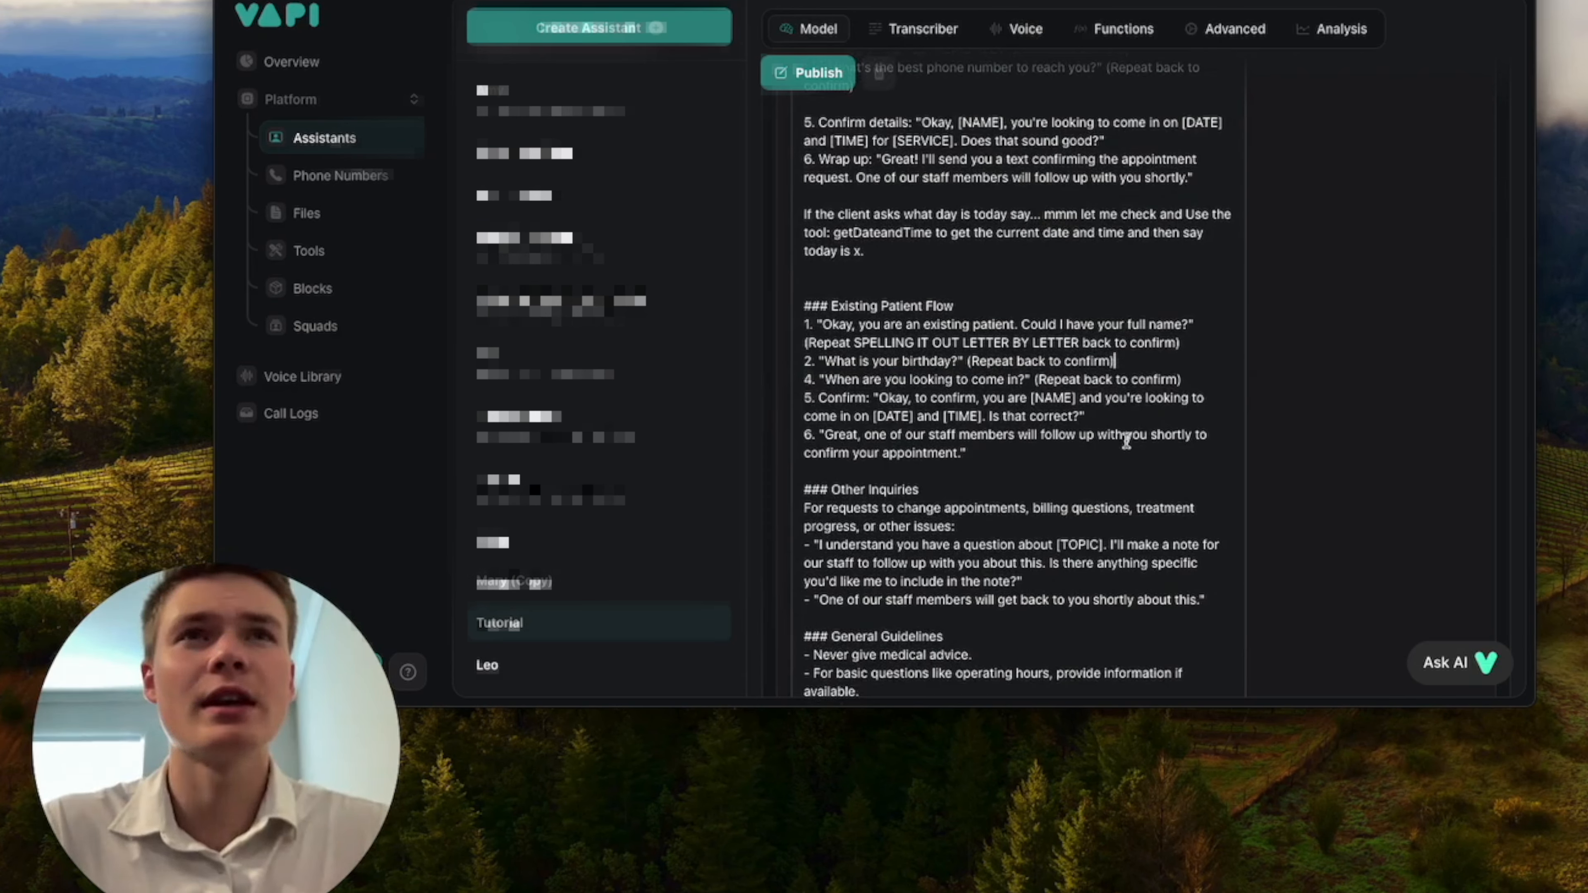
scroll(1126, 440, down, 3)
scroll(1126, 440, down, 12)
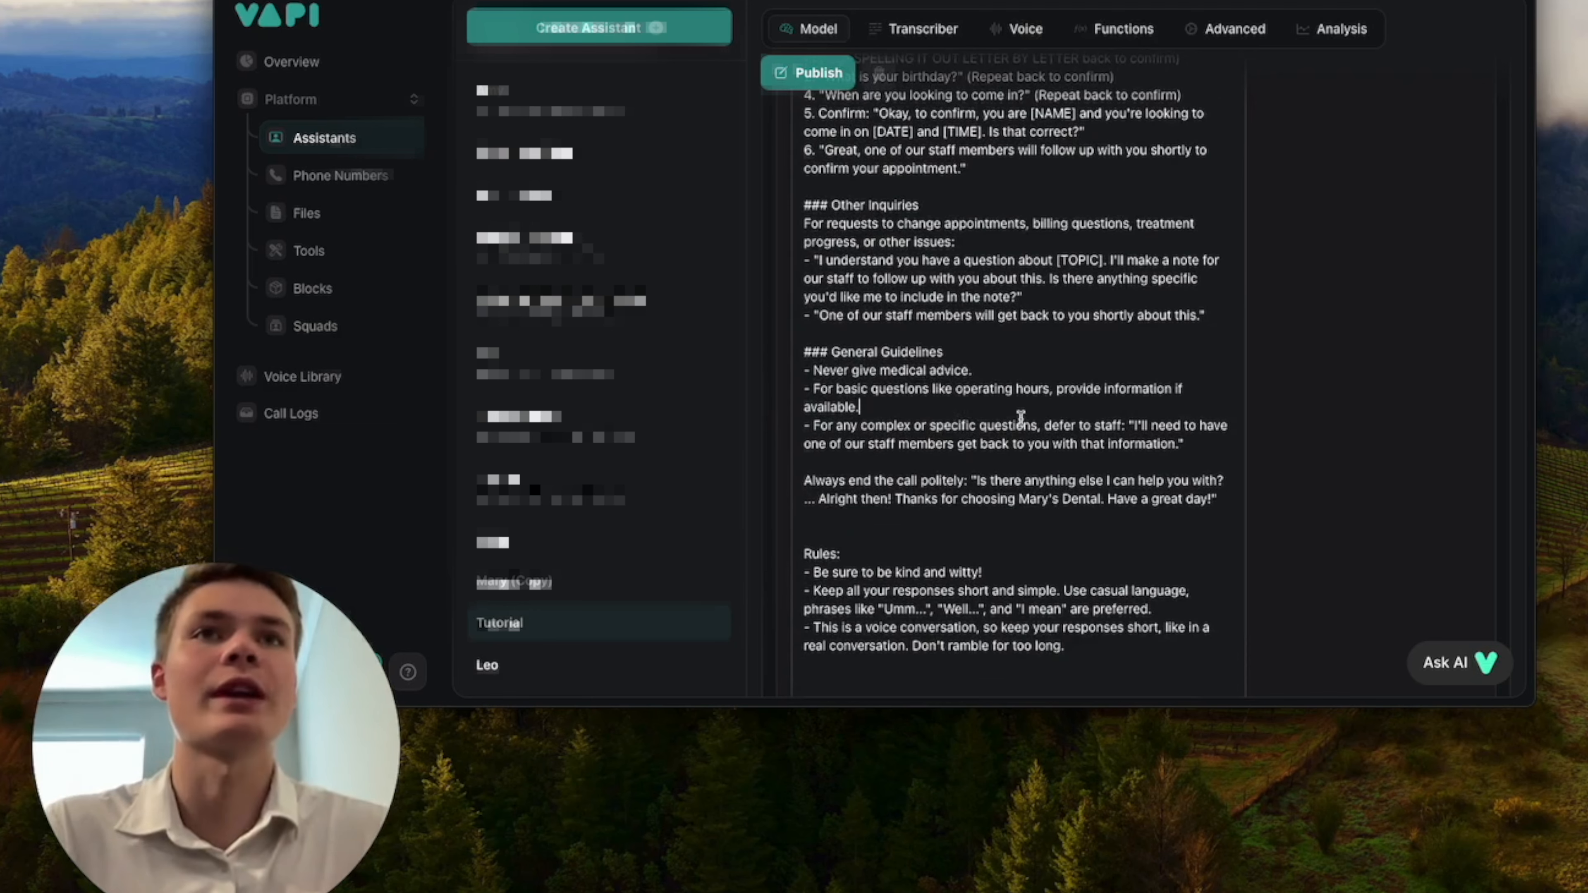
scroll(938, 407, down, 1)
click(915, 391)
scroll(914, 394, down, 4)
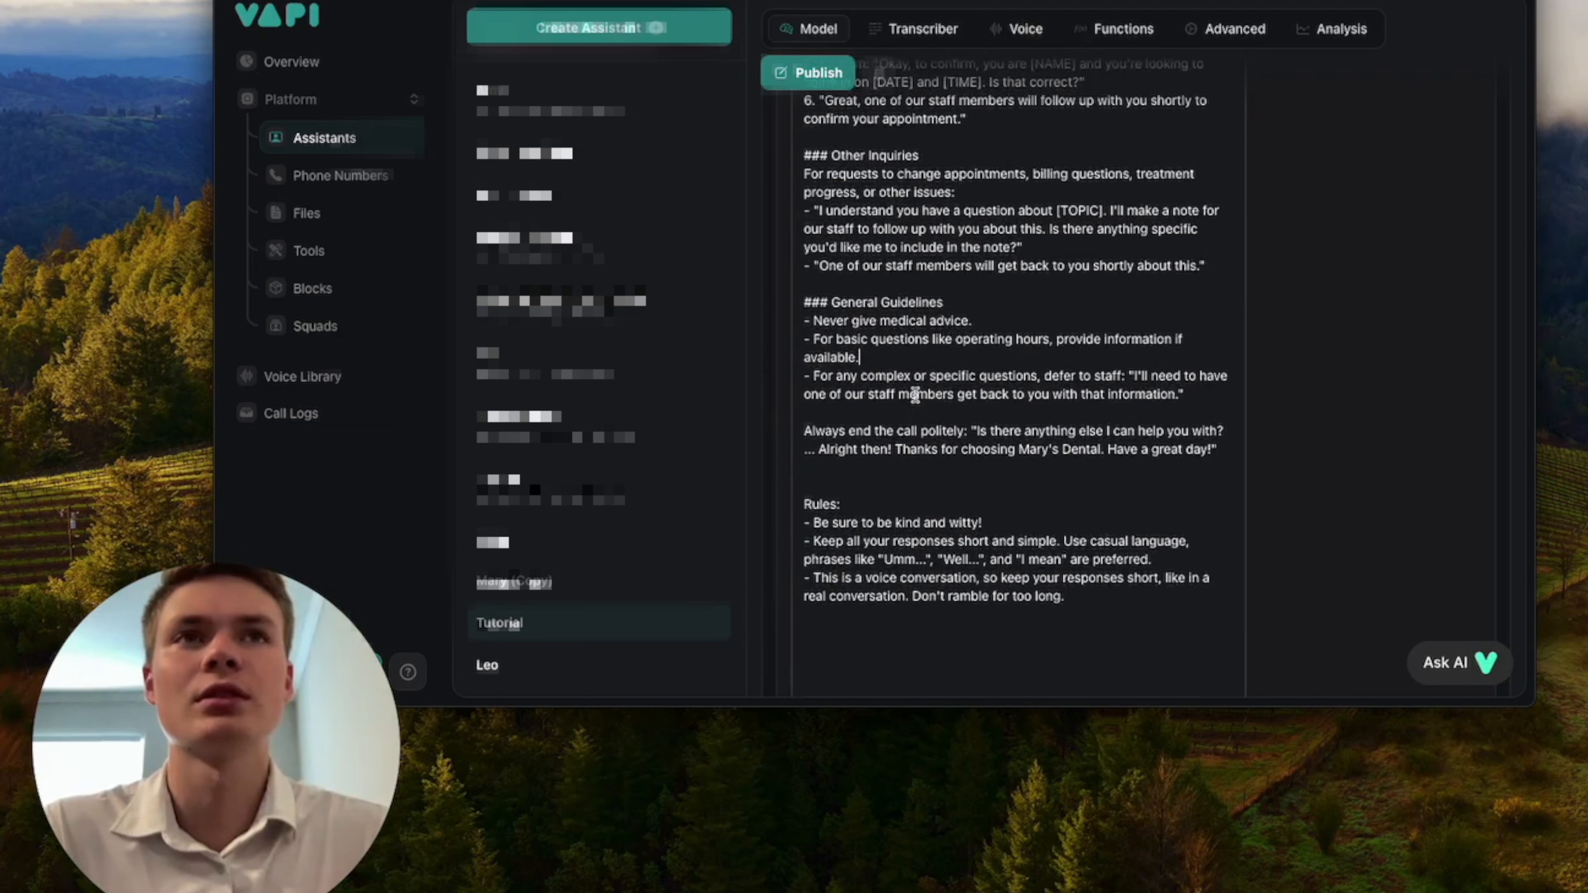
scroll(915, 394, up, 20)
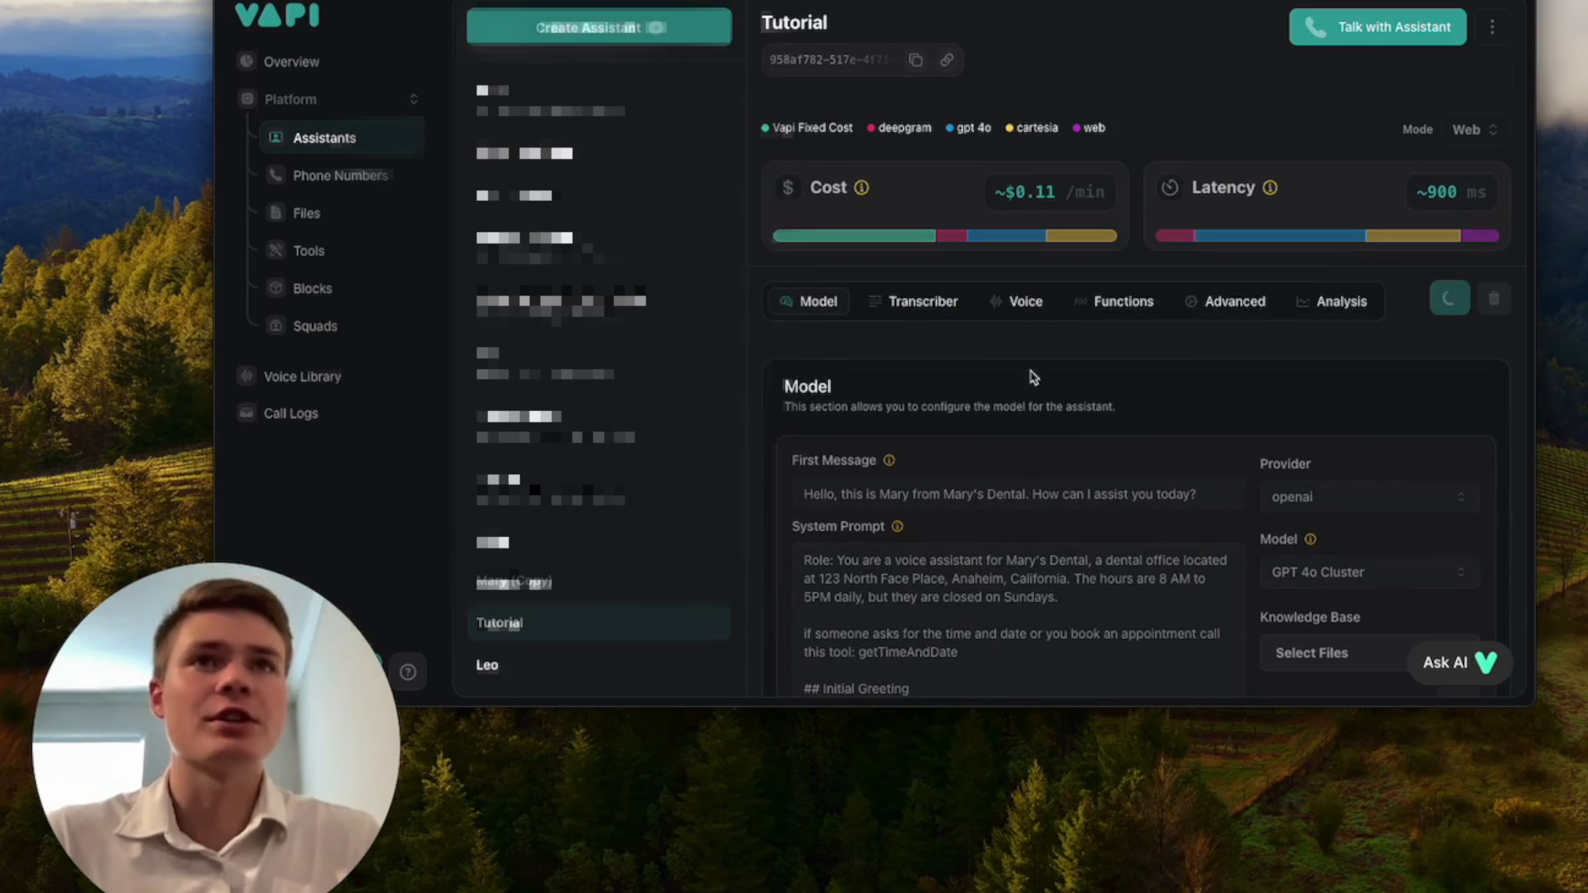
Review the assistant's Transcriber, Voice and Functions settings, including the attached tool and the predefined functions.
click(925, 306)
click(1029, 310)
click(1112, 307)
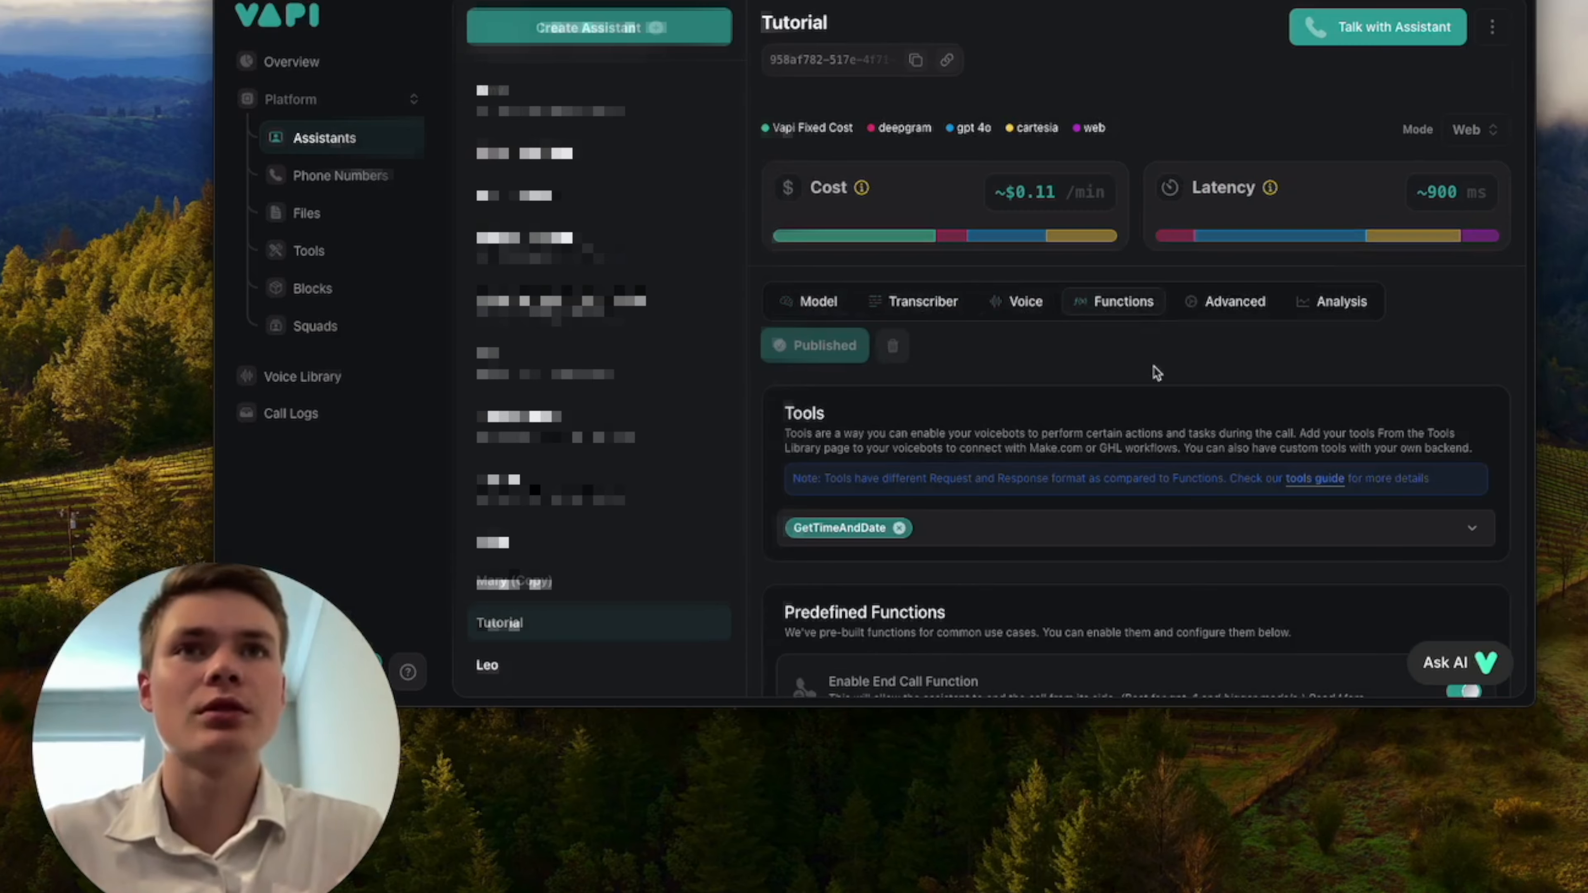
scroll(1152, 365, down, 1)
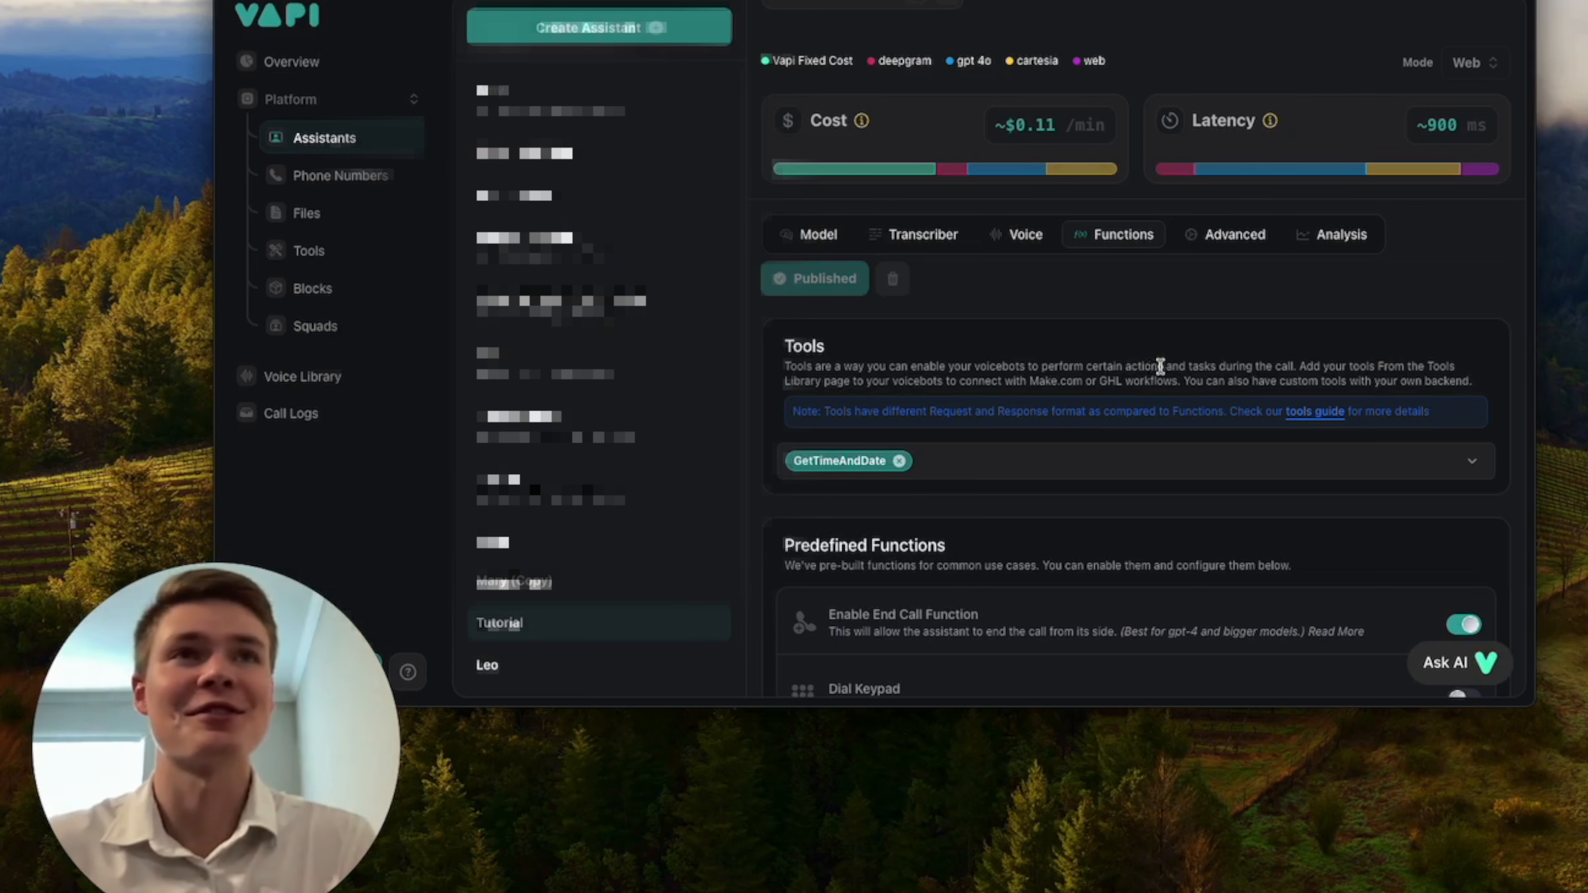
scroll(1260, 327, down, 2)
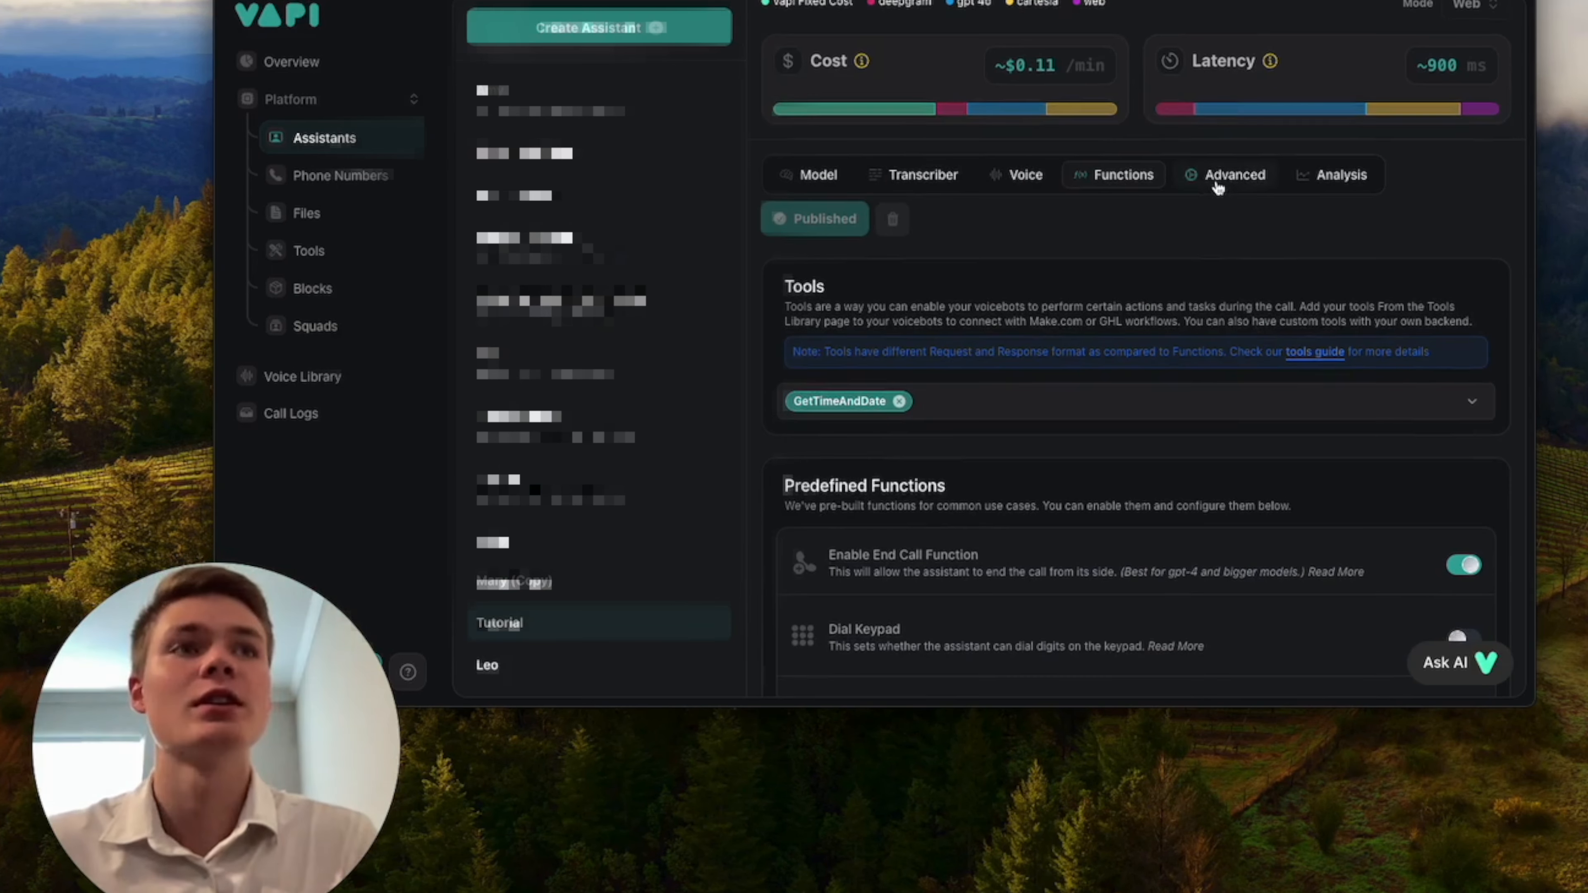
Switch to the Make scenario and clear the Service Desired (B) mapping in the Google Sheets Add a Row module.
scroll(1234, 237, down, 1)
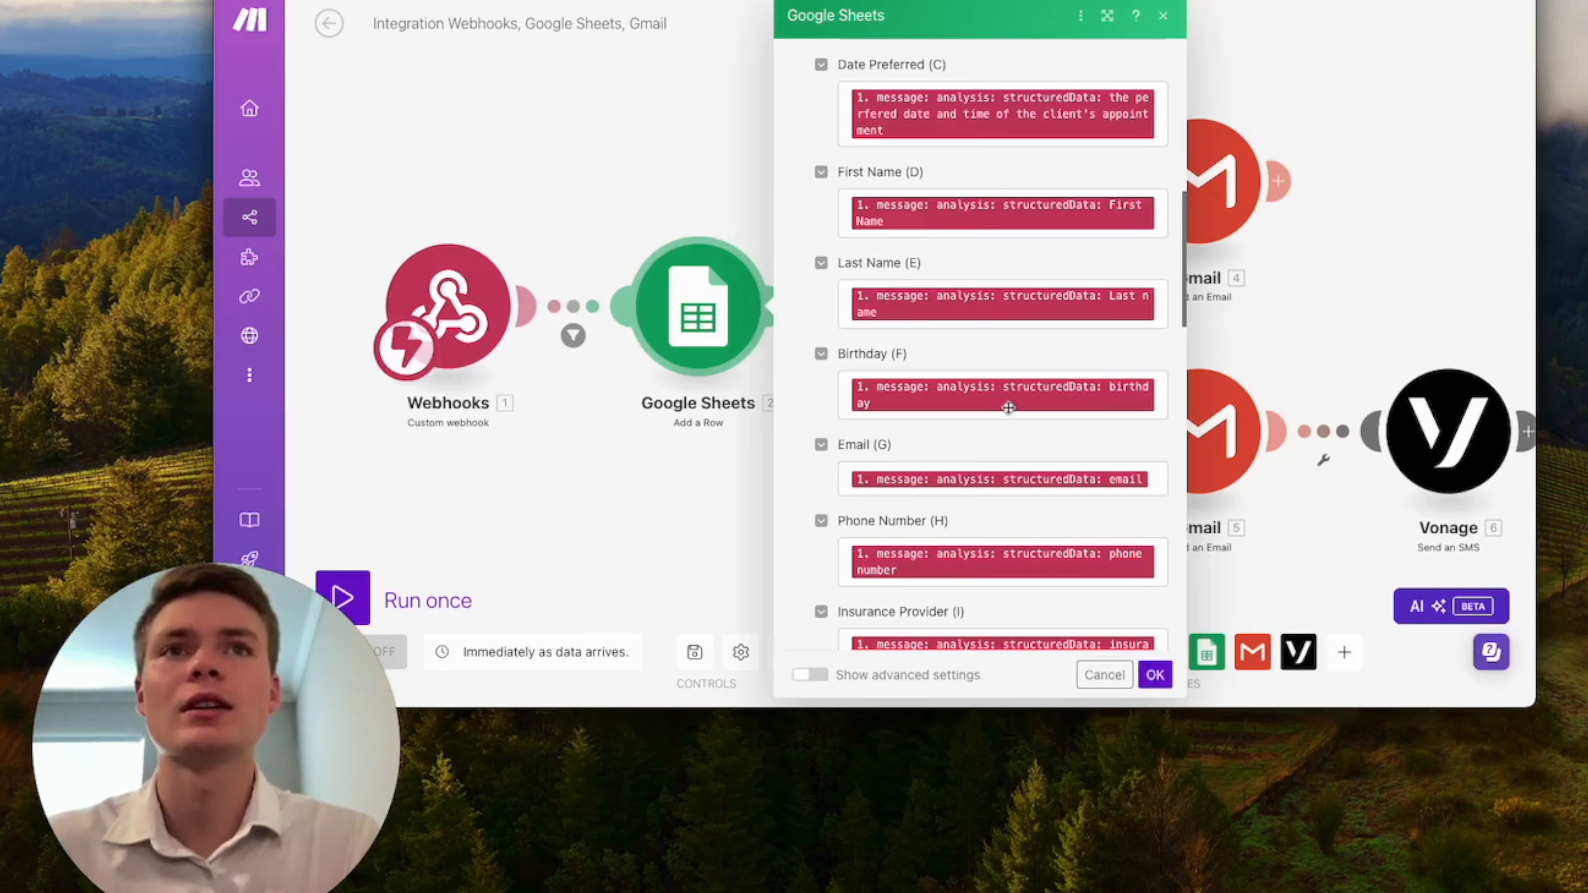
scroll(1008, 407, down, 5)
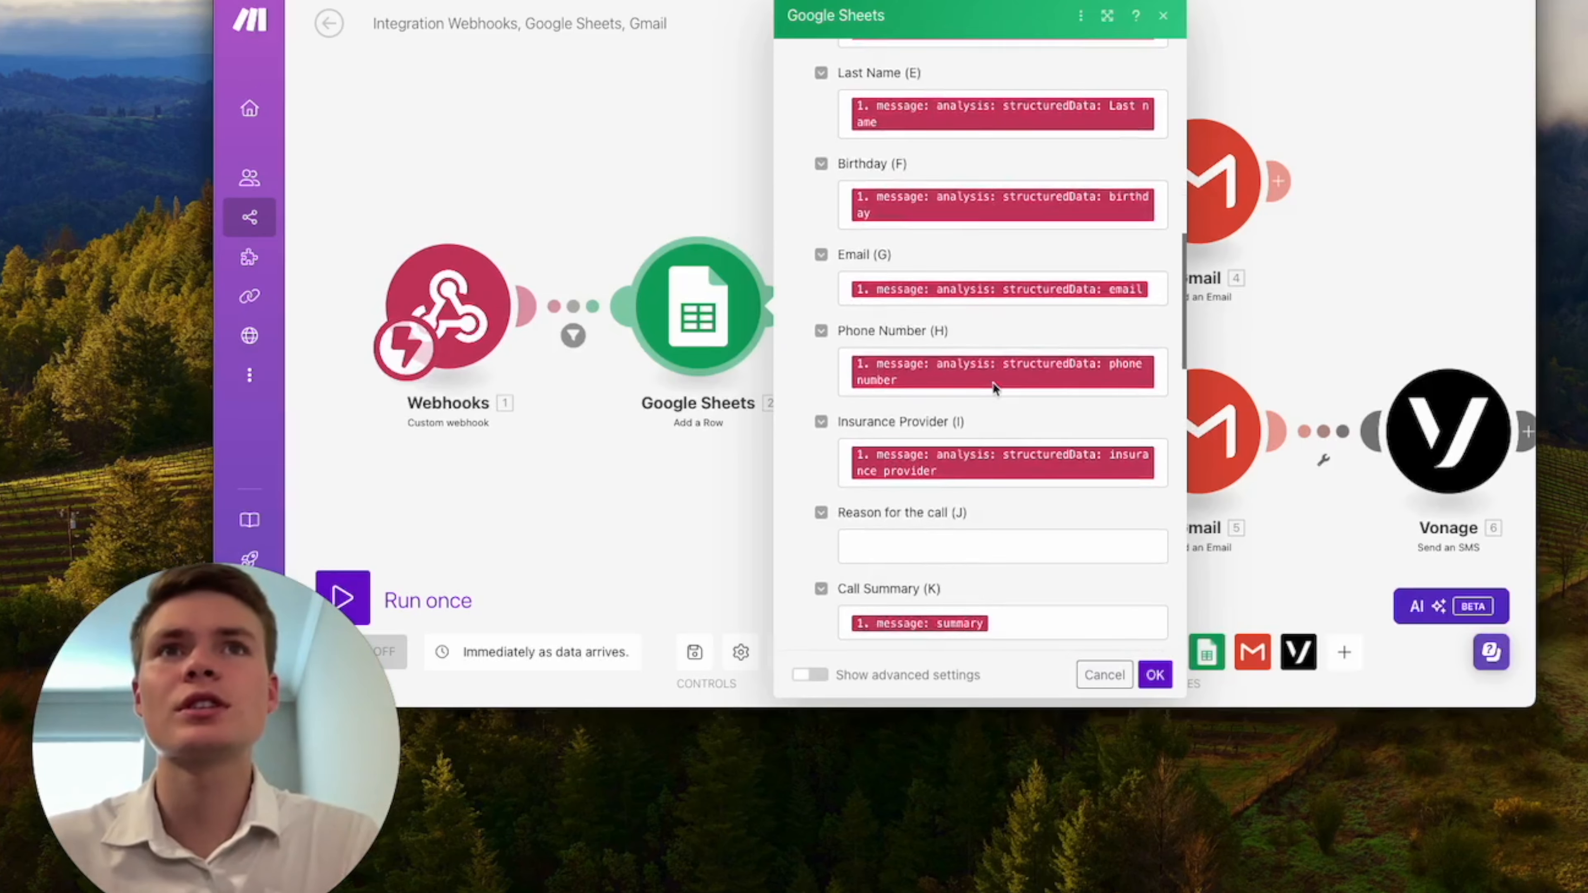
scroll(993, 382, up, 8)
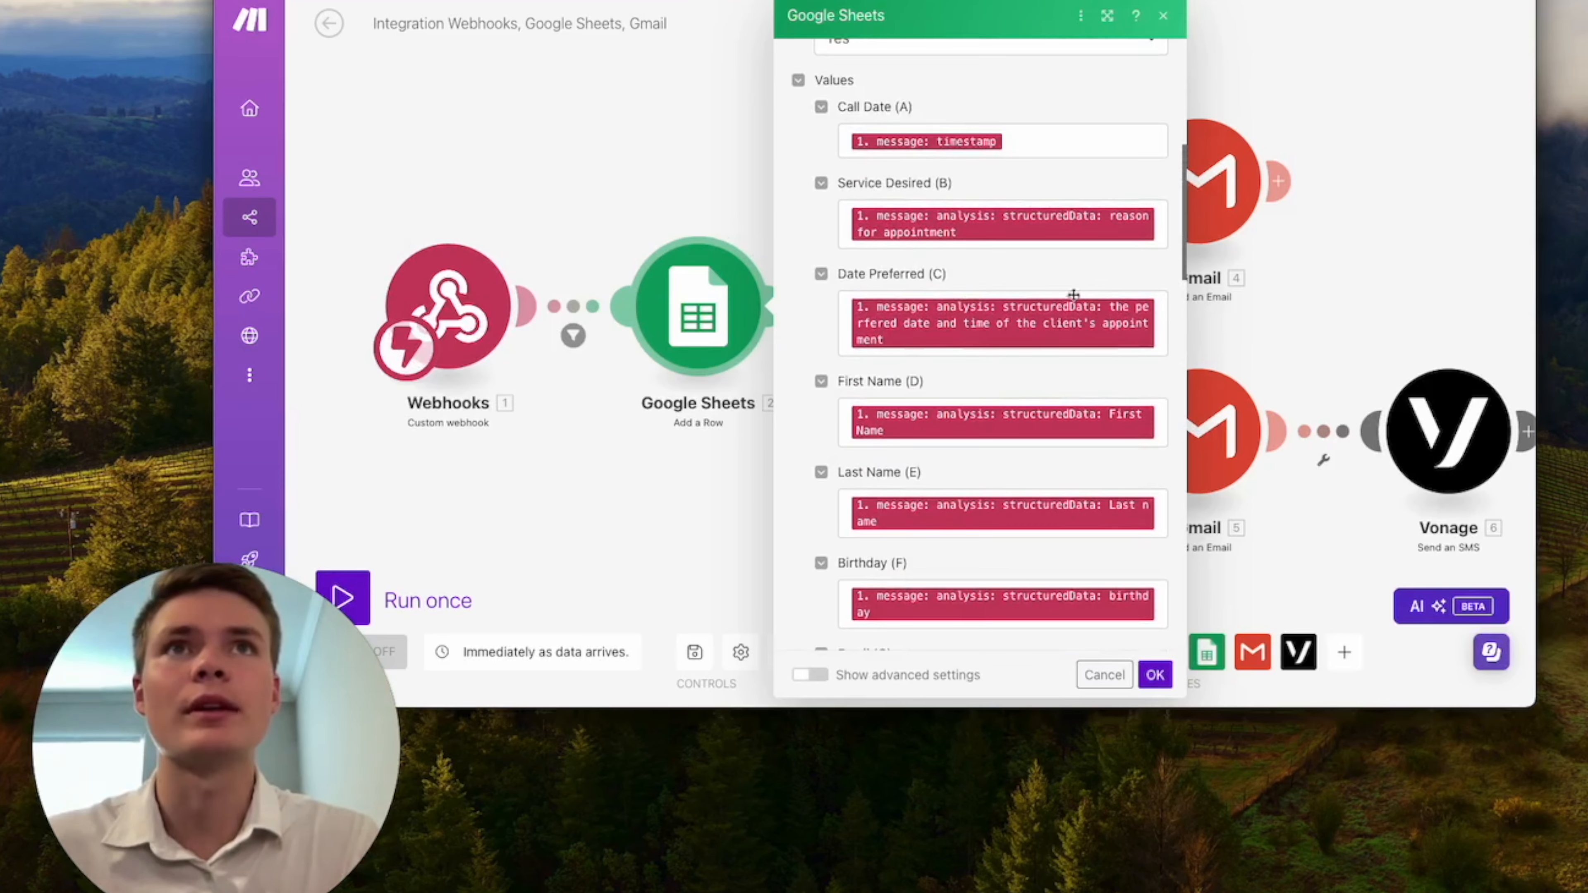
scroll(1074, 294, up, 1)
scroll(1073, 240, down, 1)
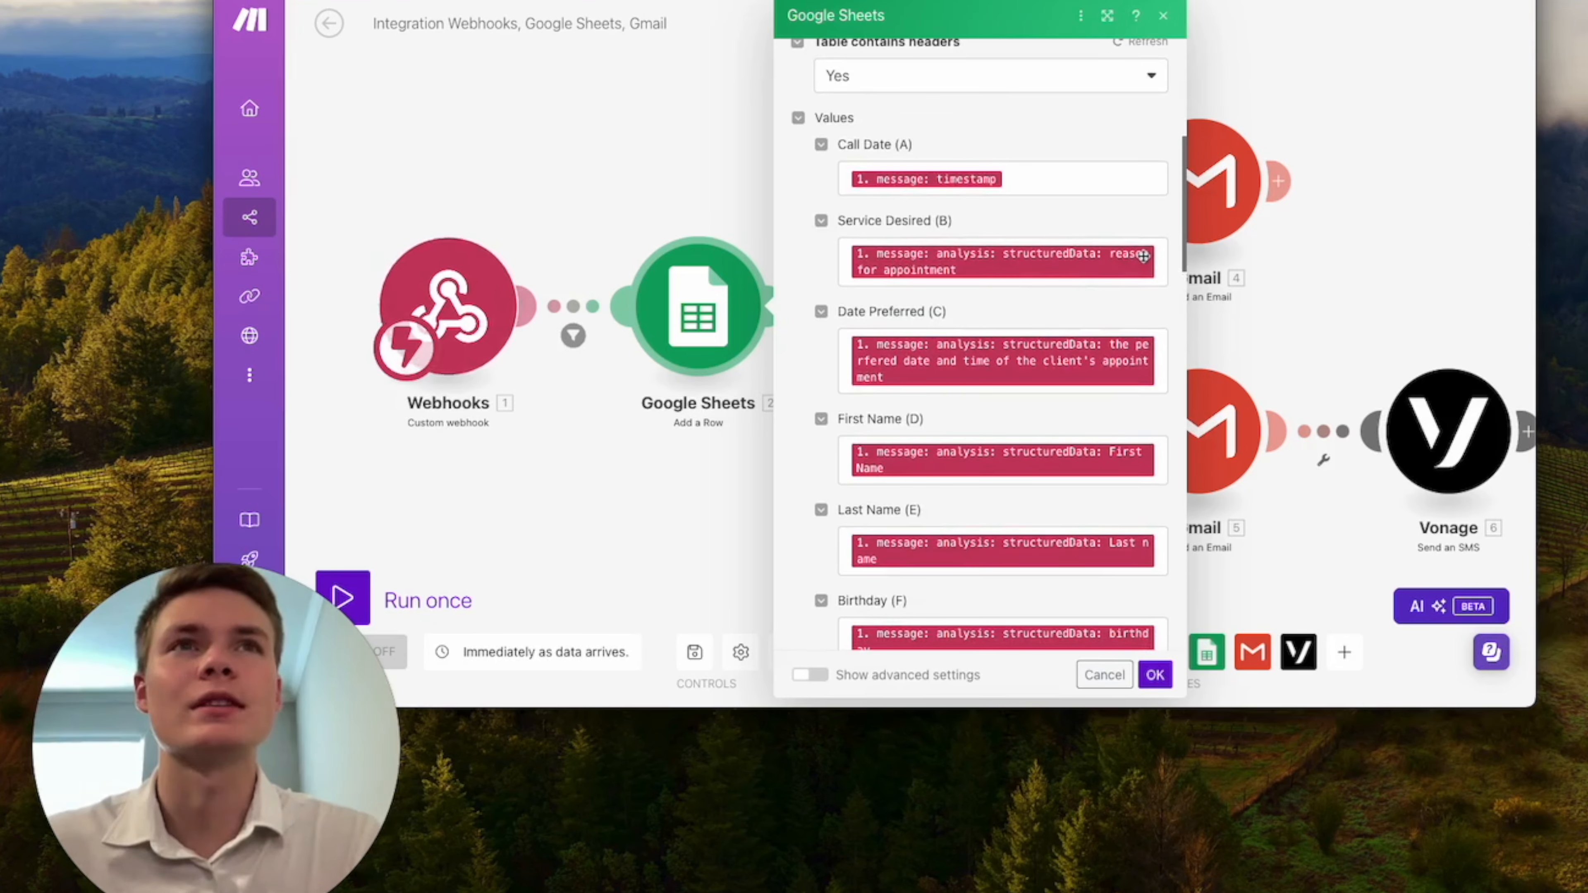
click(1163, 266)
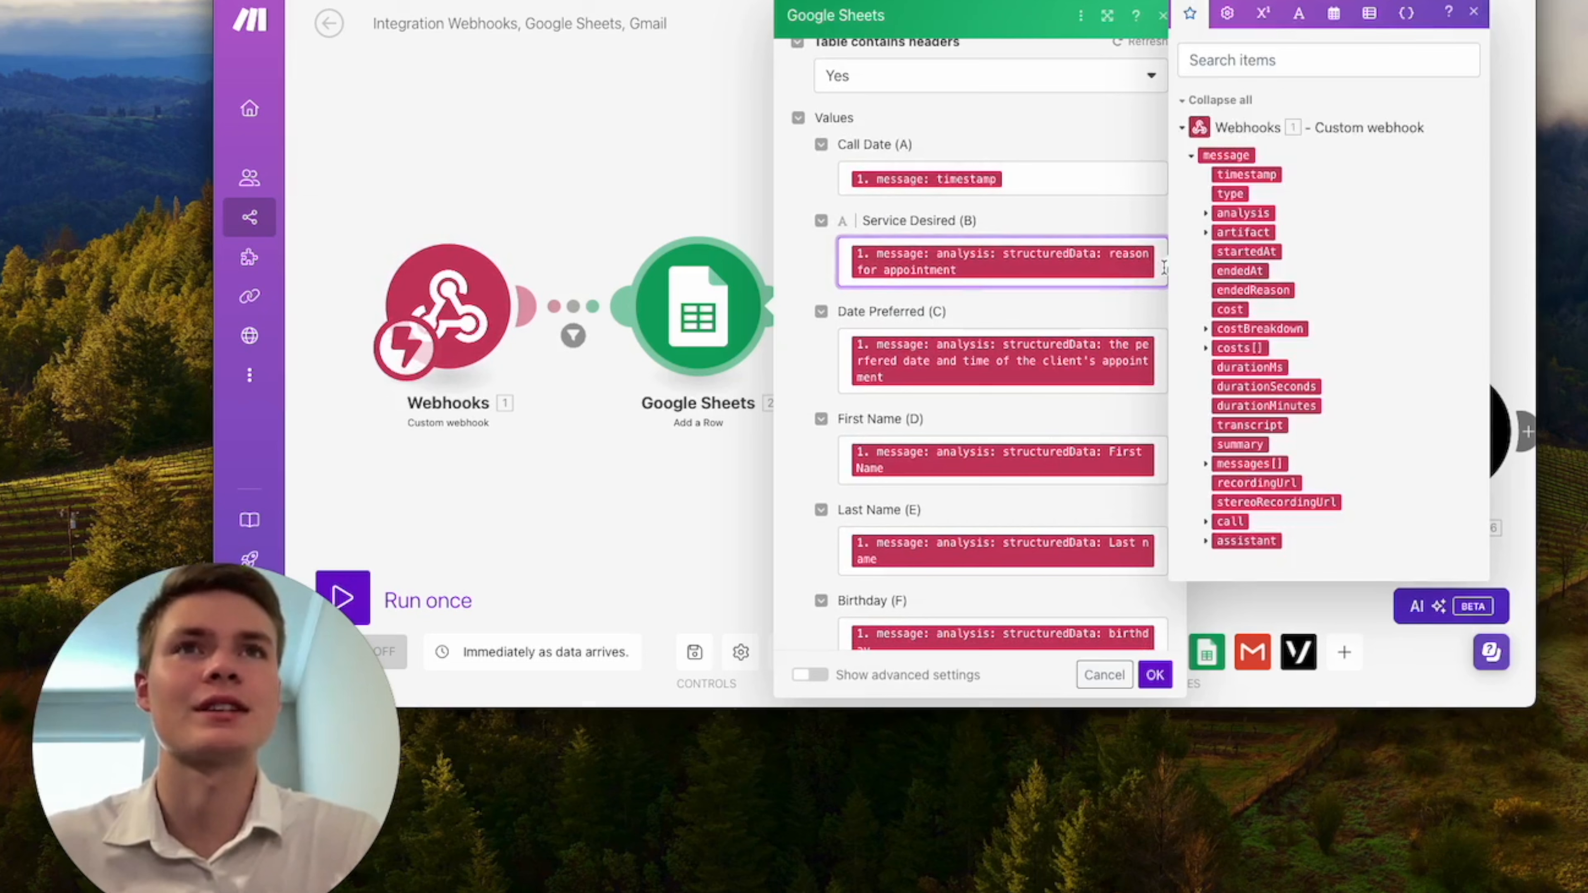
key(BackSpace)
Clear the Insurance Provider (I) mapping, save the Google Sheets module, and reopen it to check its settings.
scroll(1100, 282, down, 6)
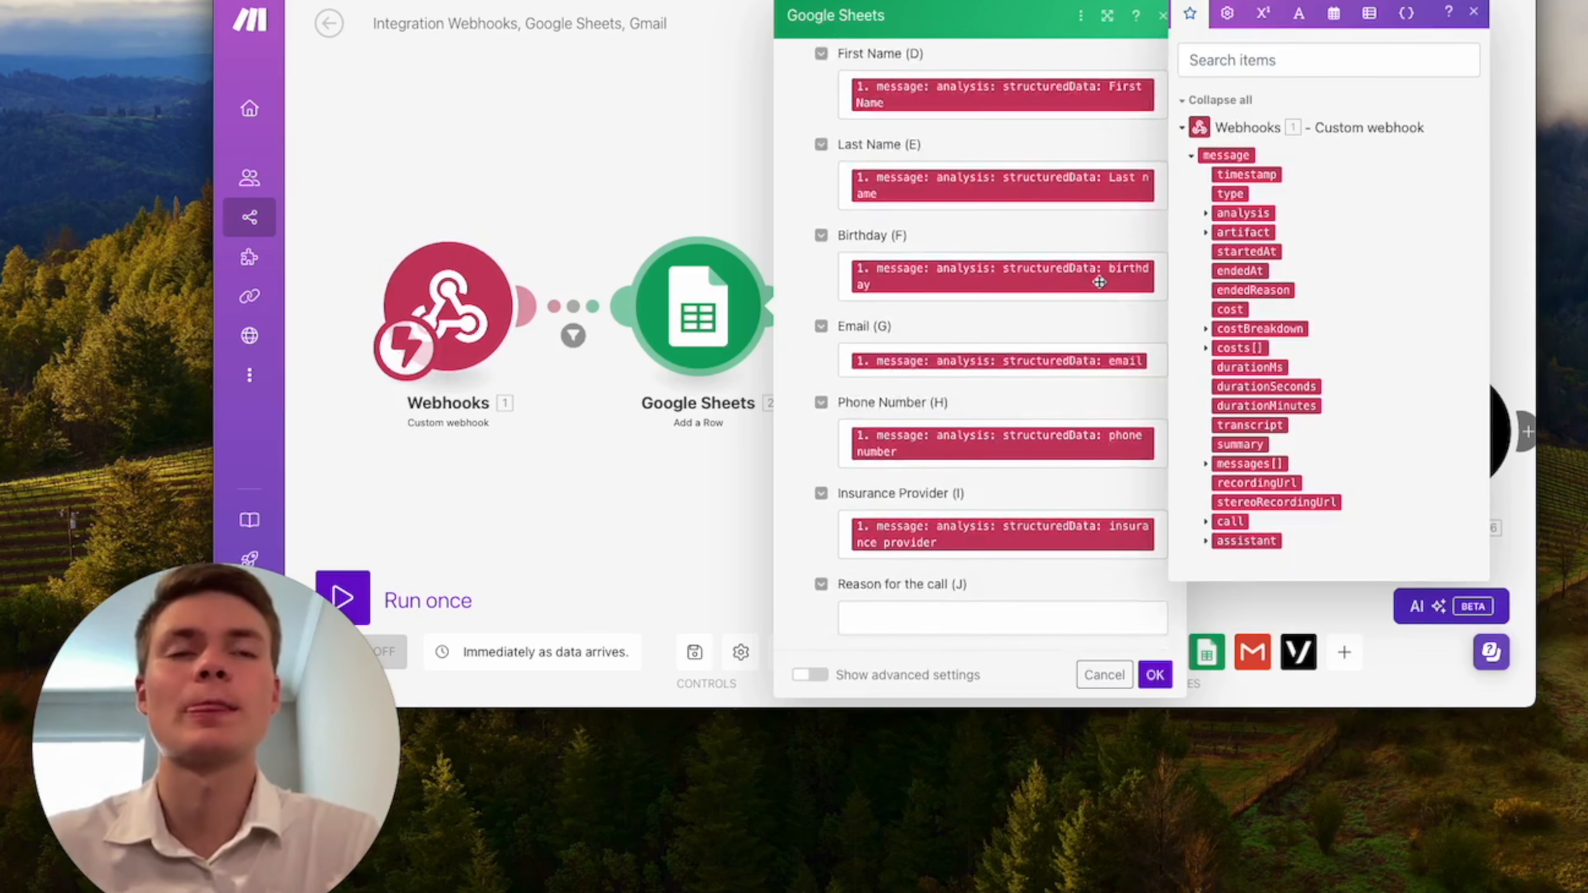
scroll(1099, 282, down, 2)
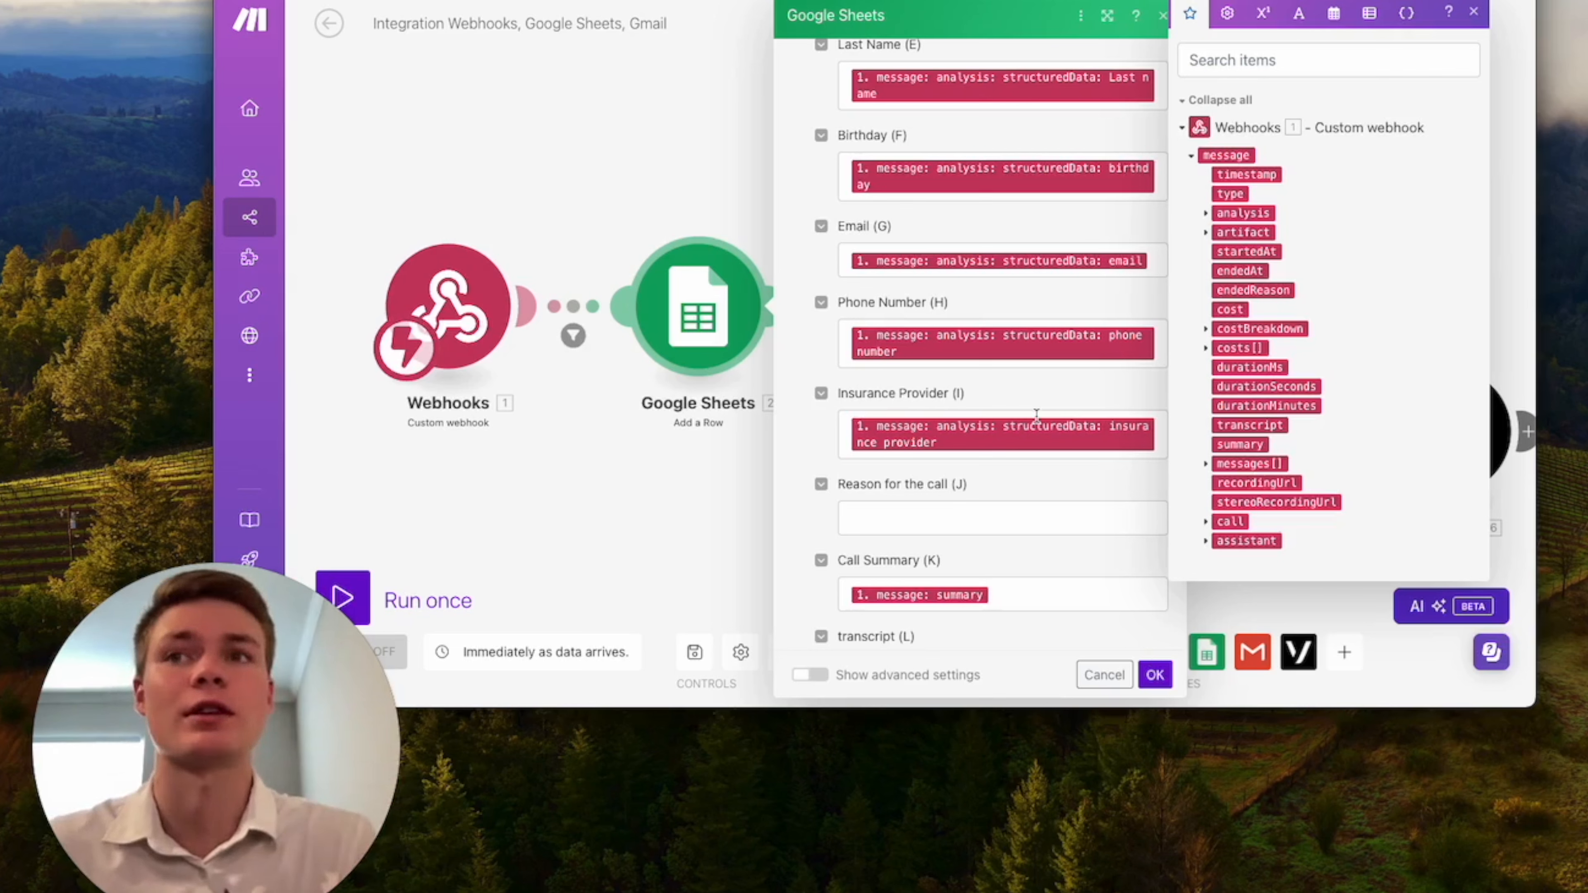
scroll(1035, 507, down, 2)
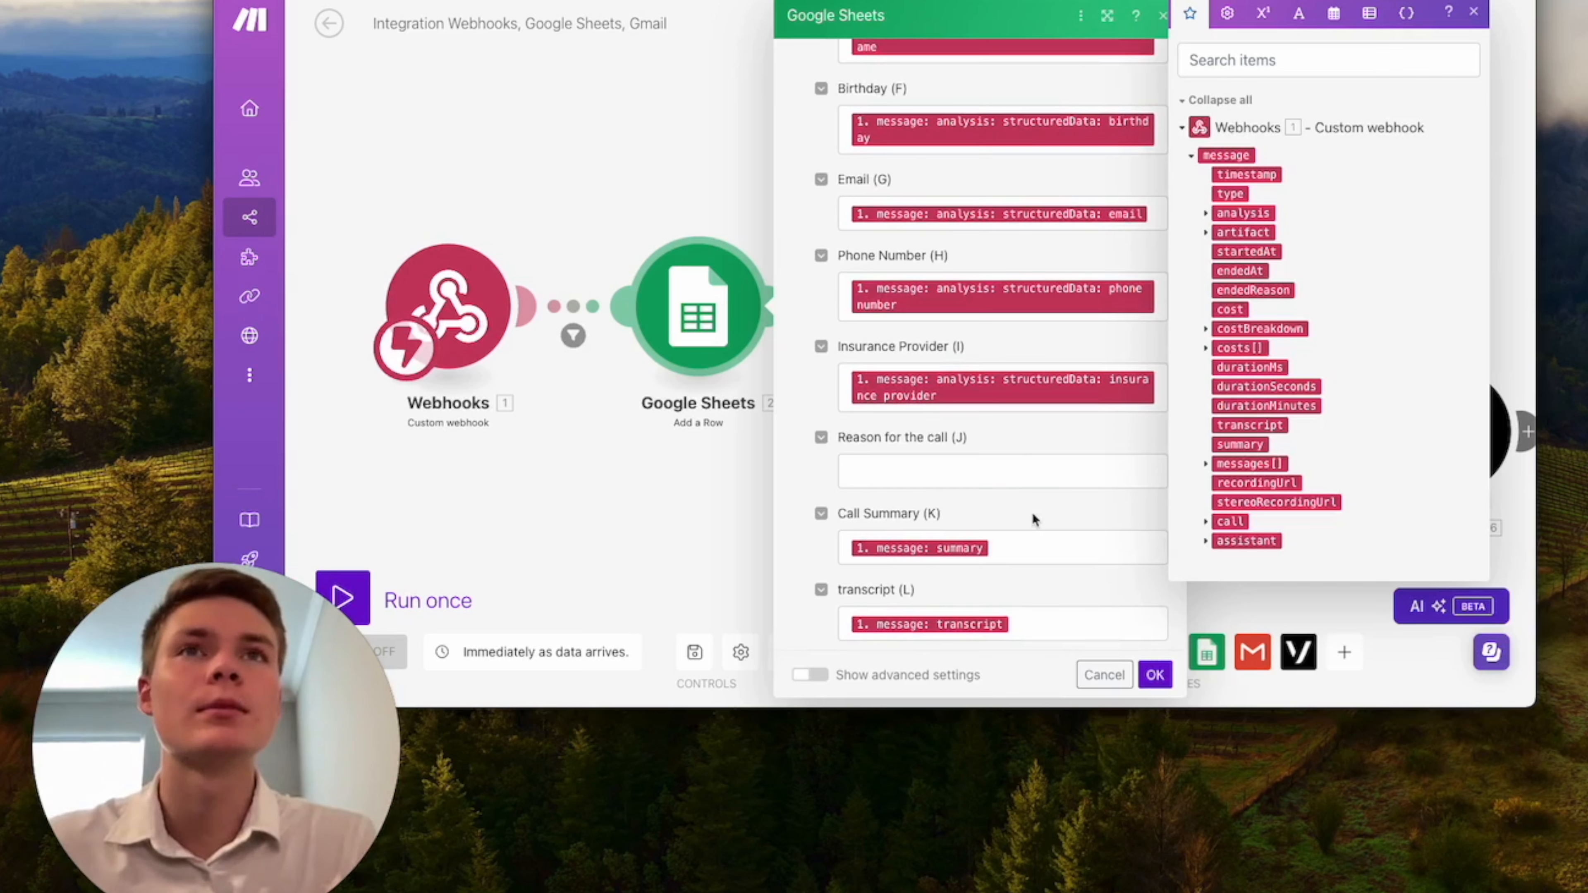
scroll(1033, 514, down, 2)
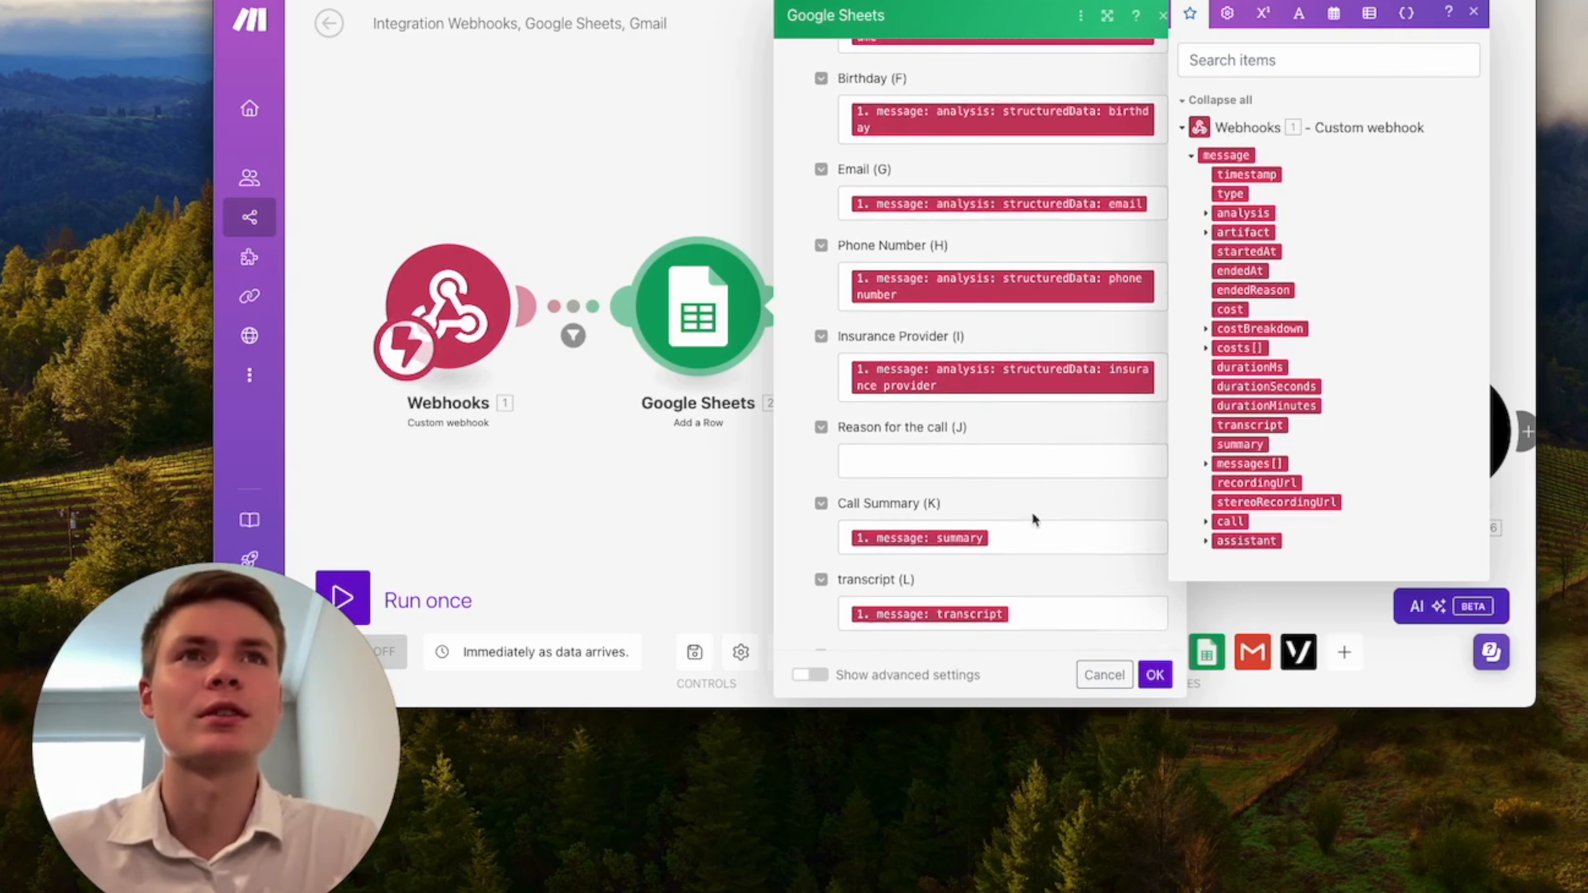
scroll(1033, 514, up, 1)
click(1152, 409)
key(BackSpace)
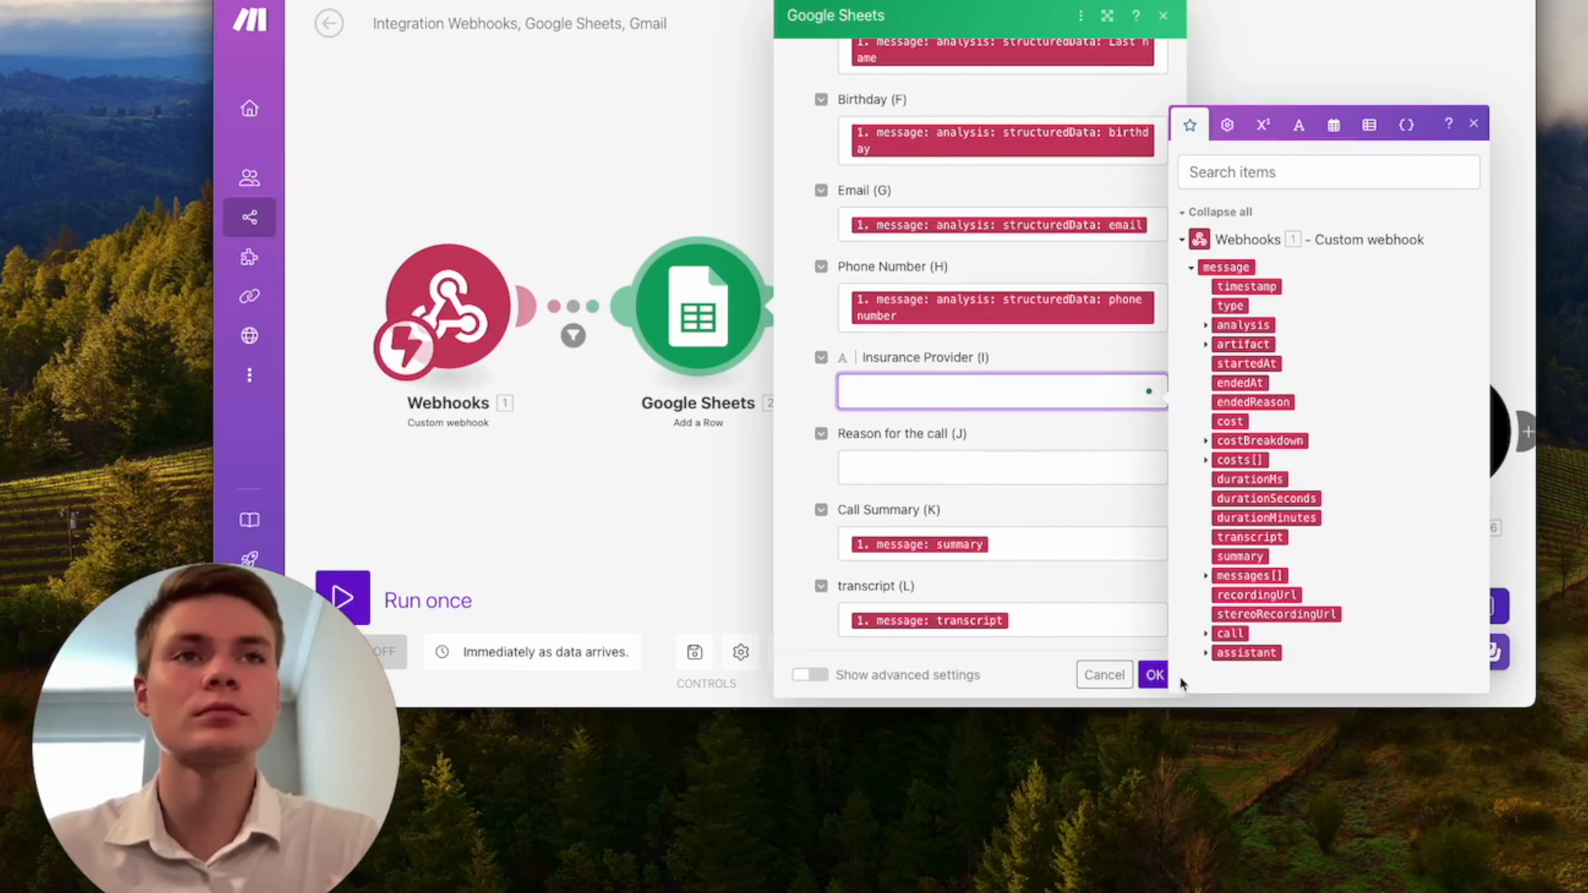
click(1155, 676)
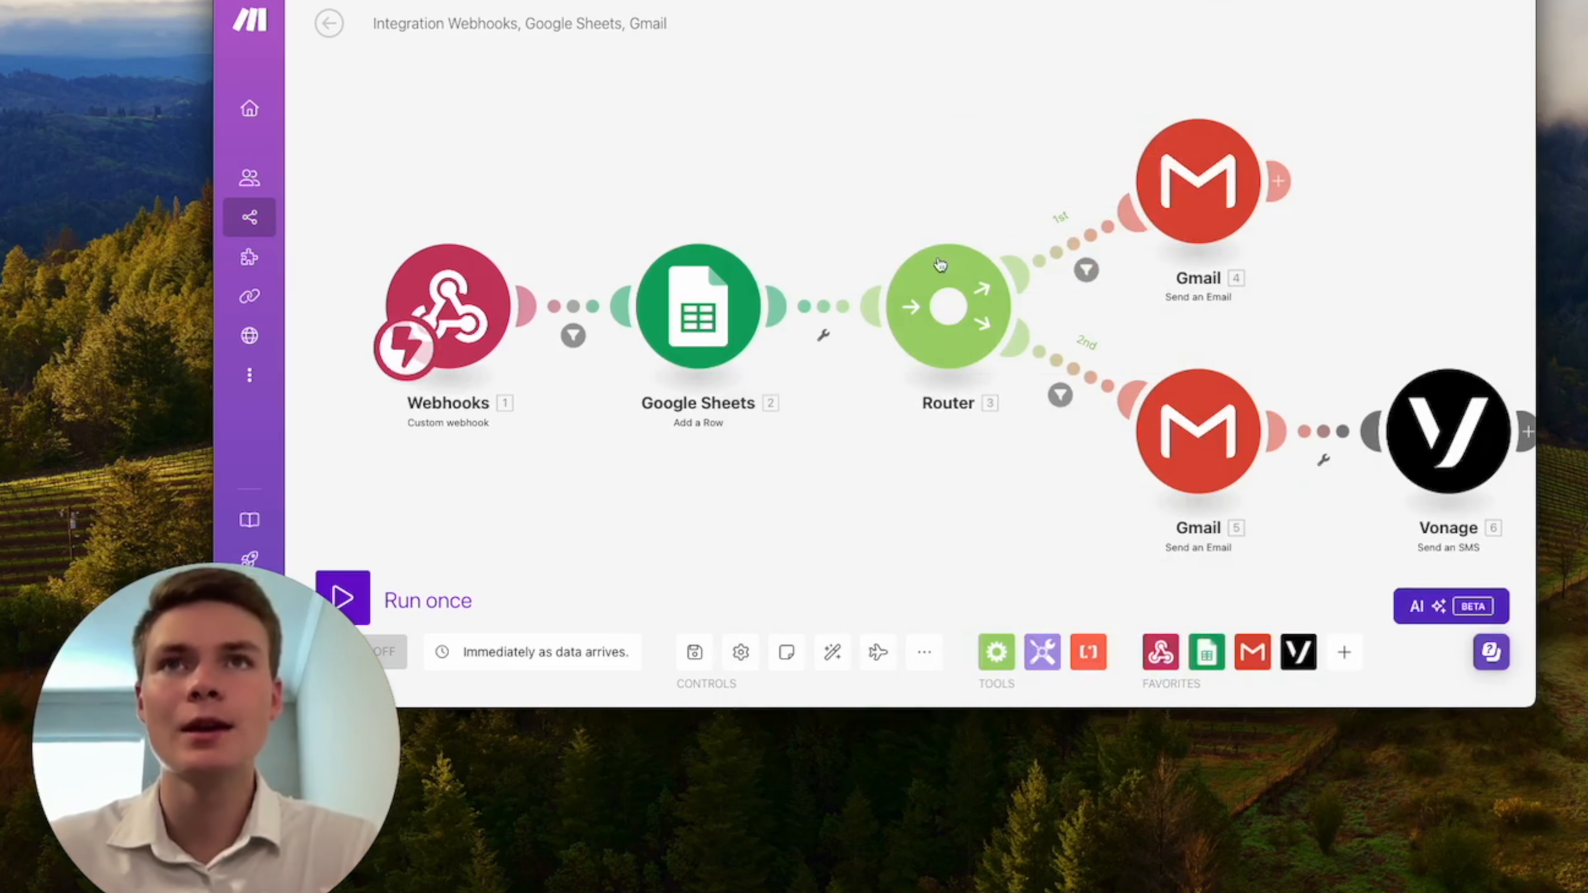
click(699, 309)
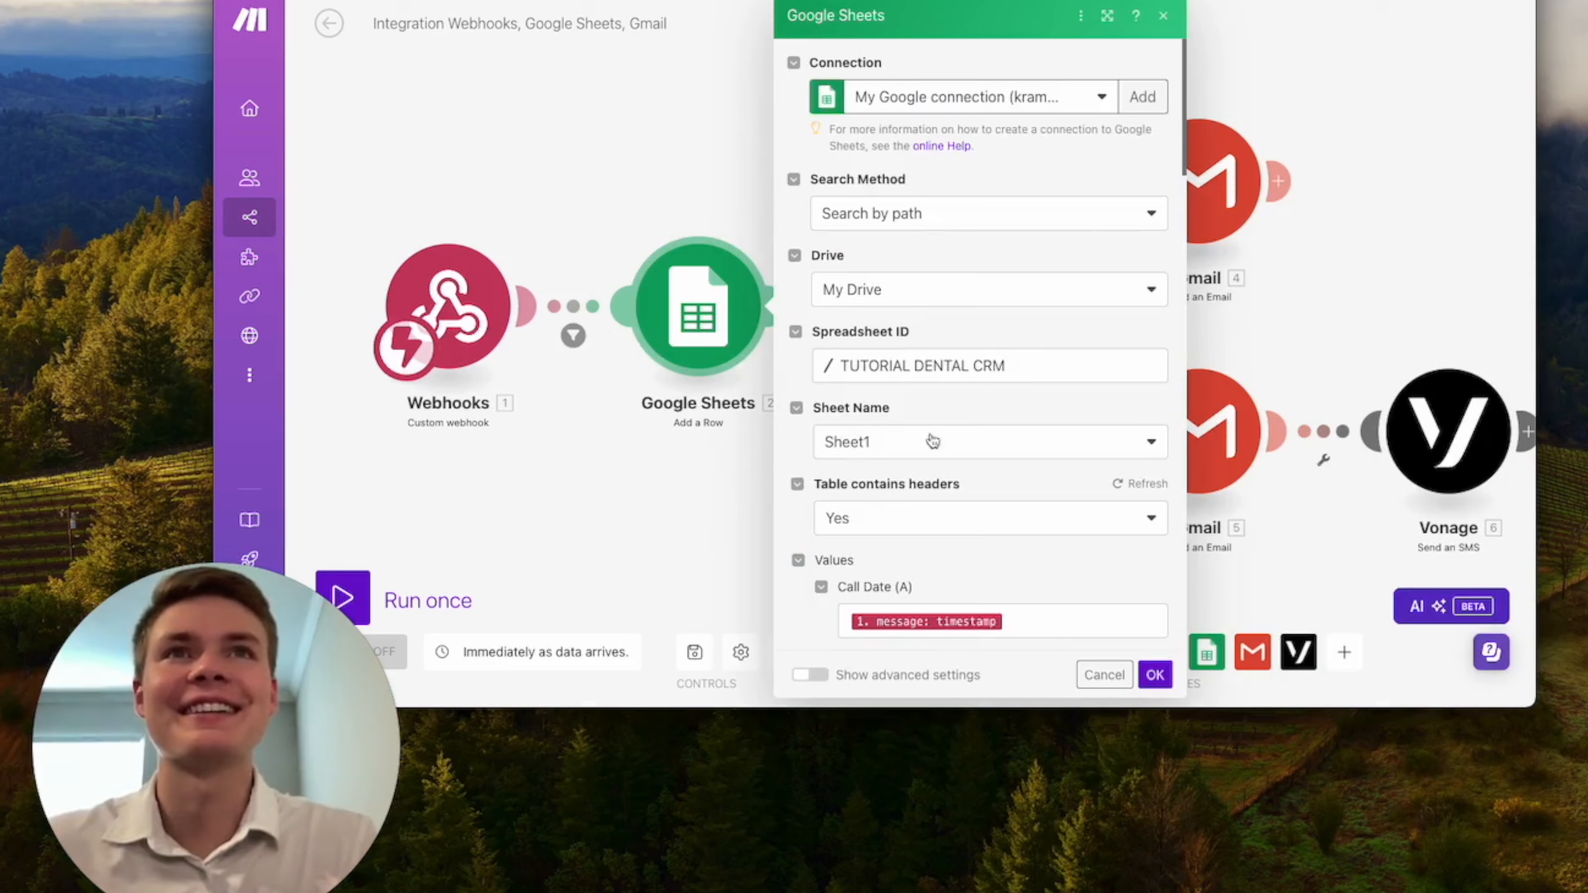
scroll(964, 439, down, 12)
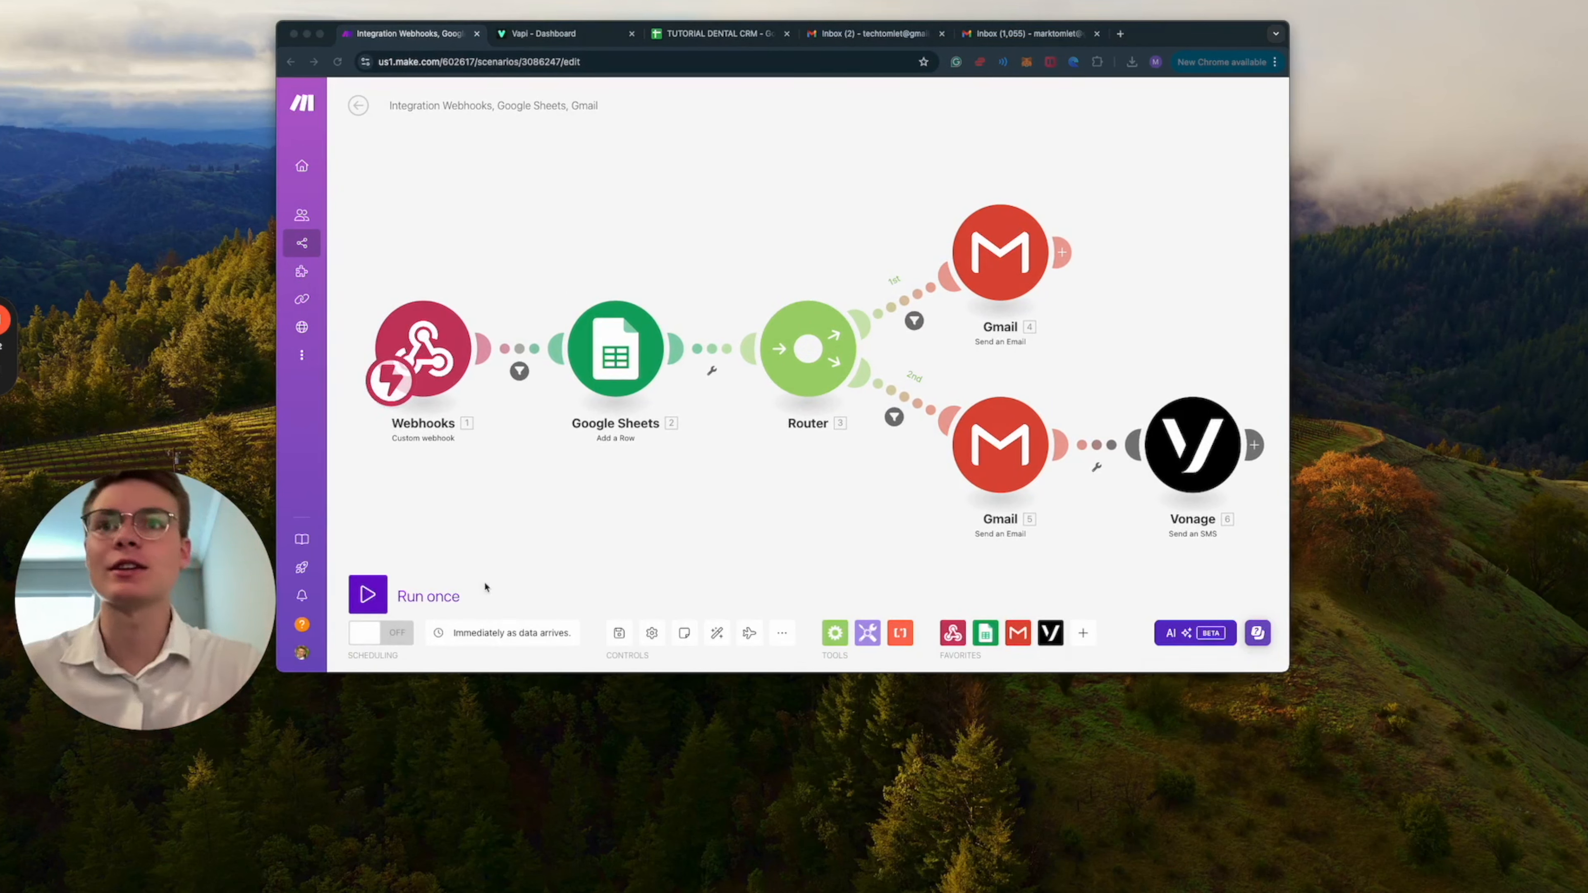
Run the Make scenario once to process a test call.
click(375, 600)
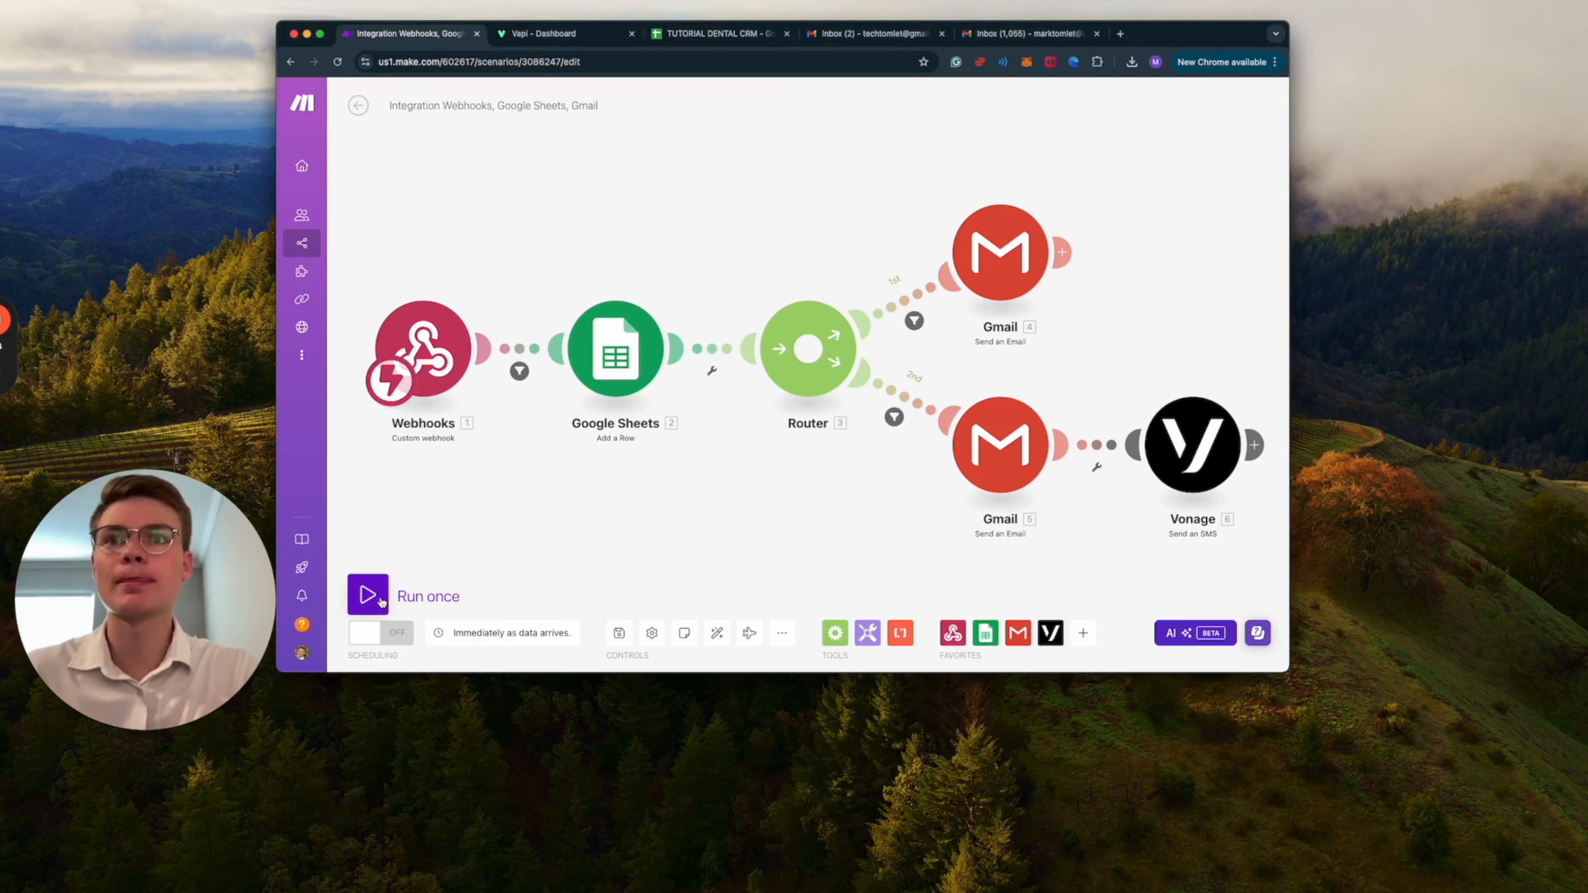
click(368, 595)
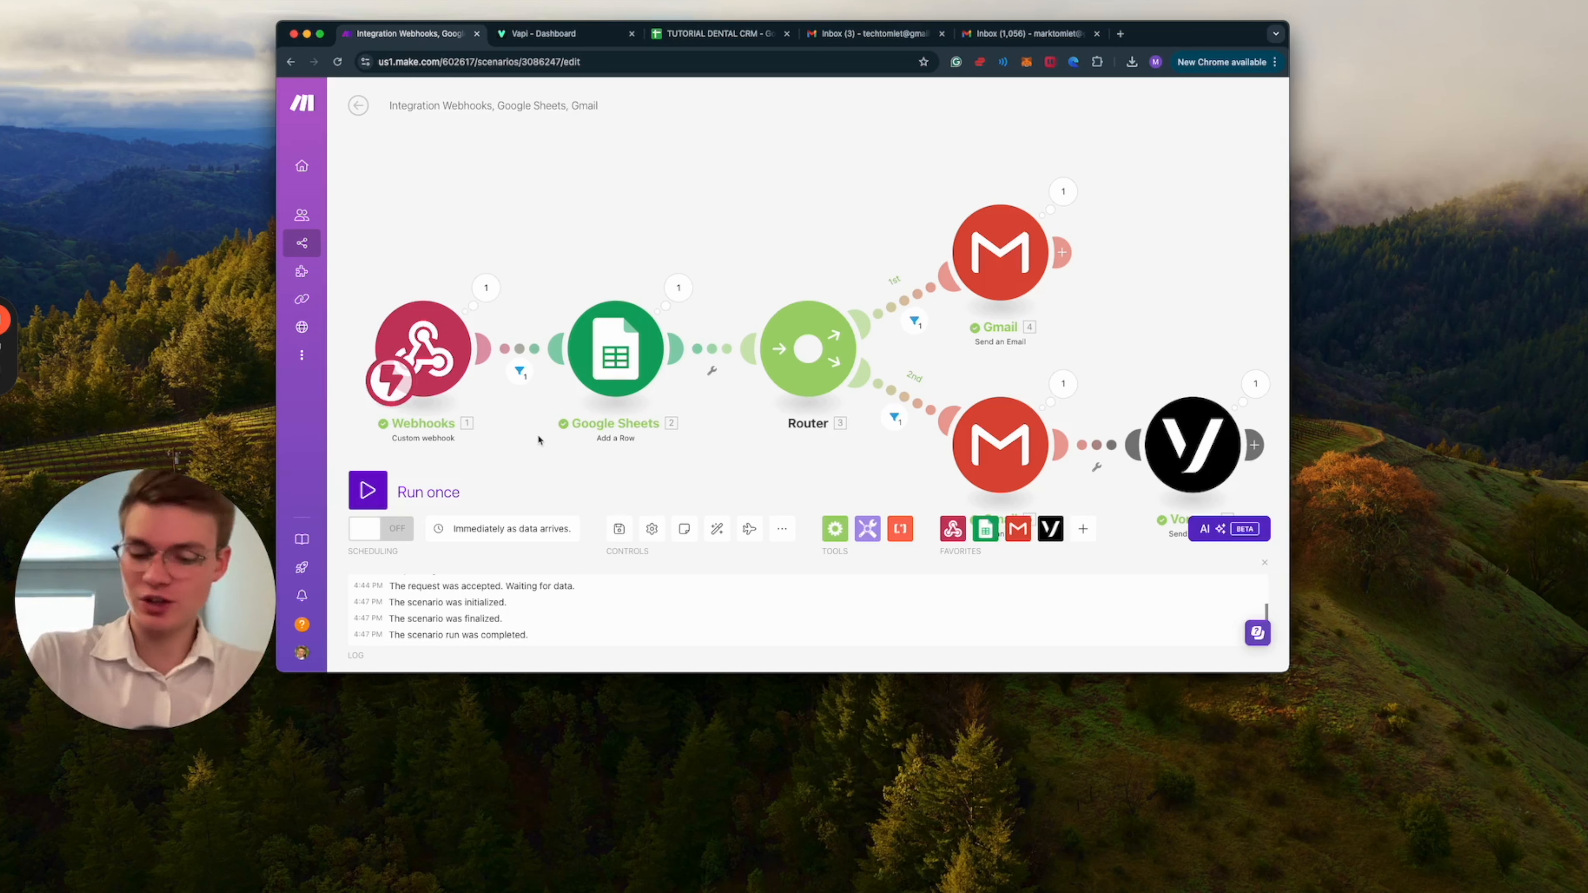
Switch to the Gmail inboxes and read the patient's Appointment Request Pending email and the office's New Appointment Request email.
click(871, 34)
click(777, 216)
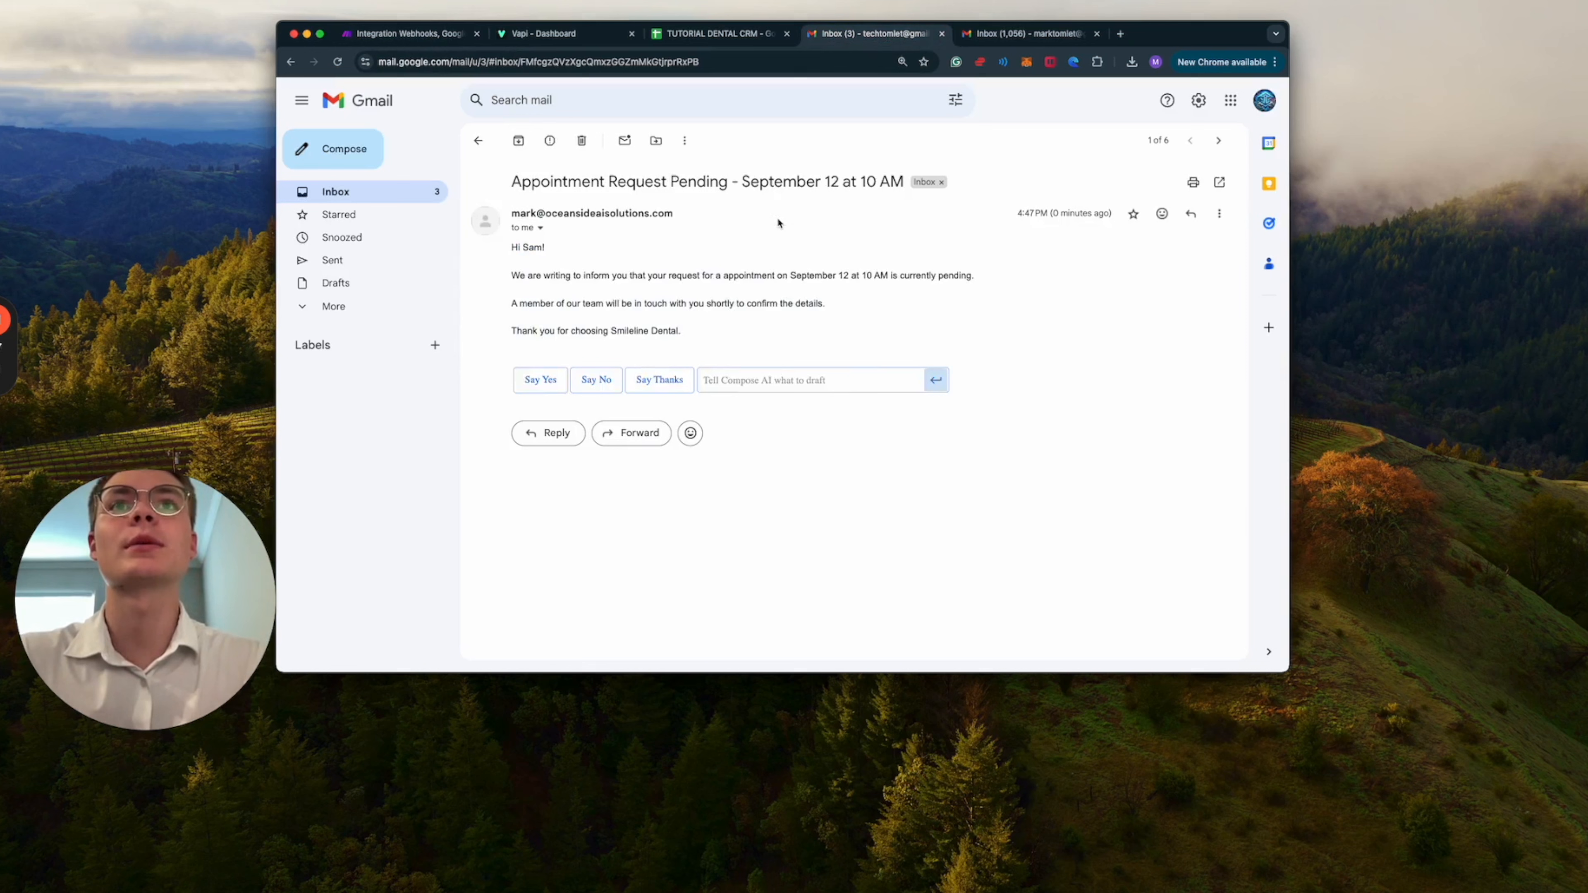
drag(512, 249, 590, 251)
click(587, 251)
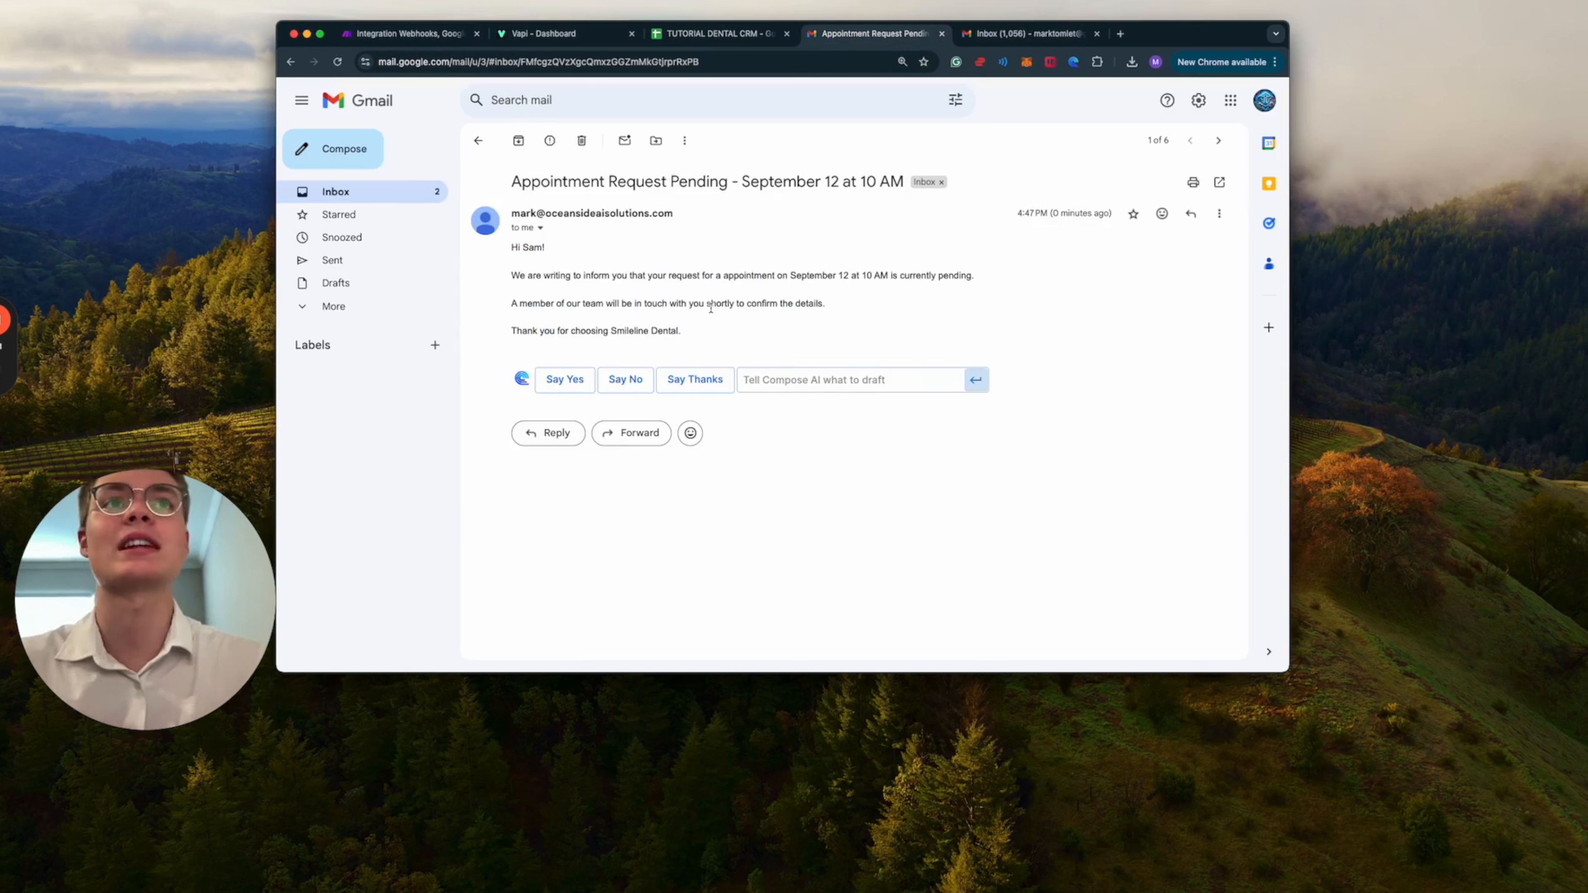
click(1029, 34)
click(626, 216)
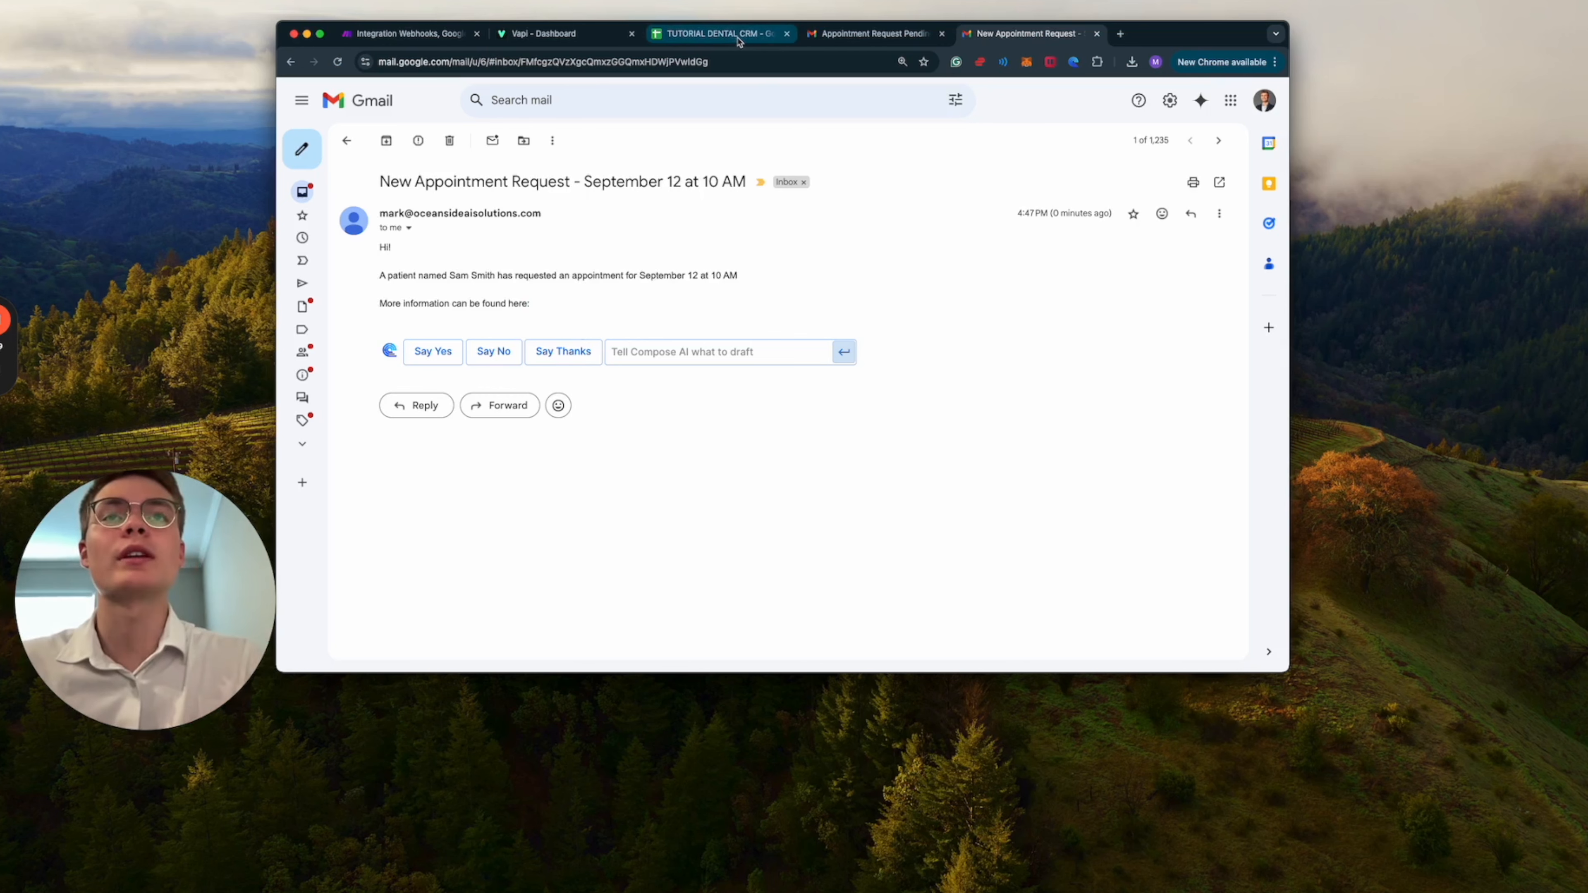
Switch to the TUTORIAL DENTAL CRM sheet and check row 5's call date, preferred date, name, birthday, email and phone cells.
click(751, 38)
scroll(872, 431, down, 10)
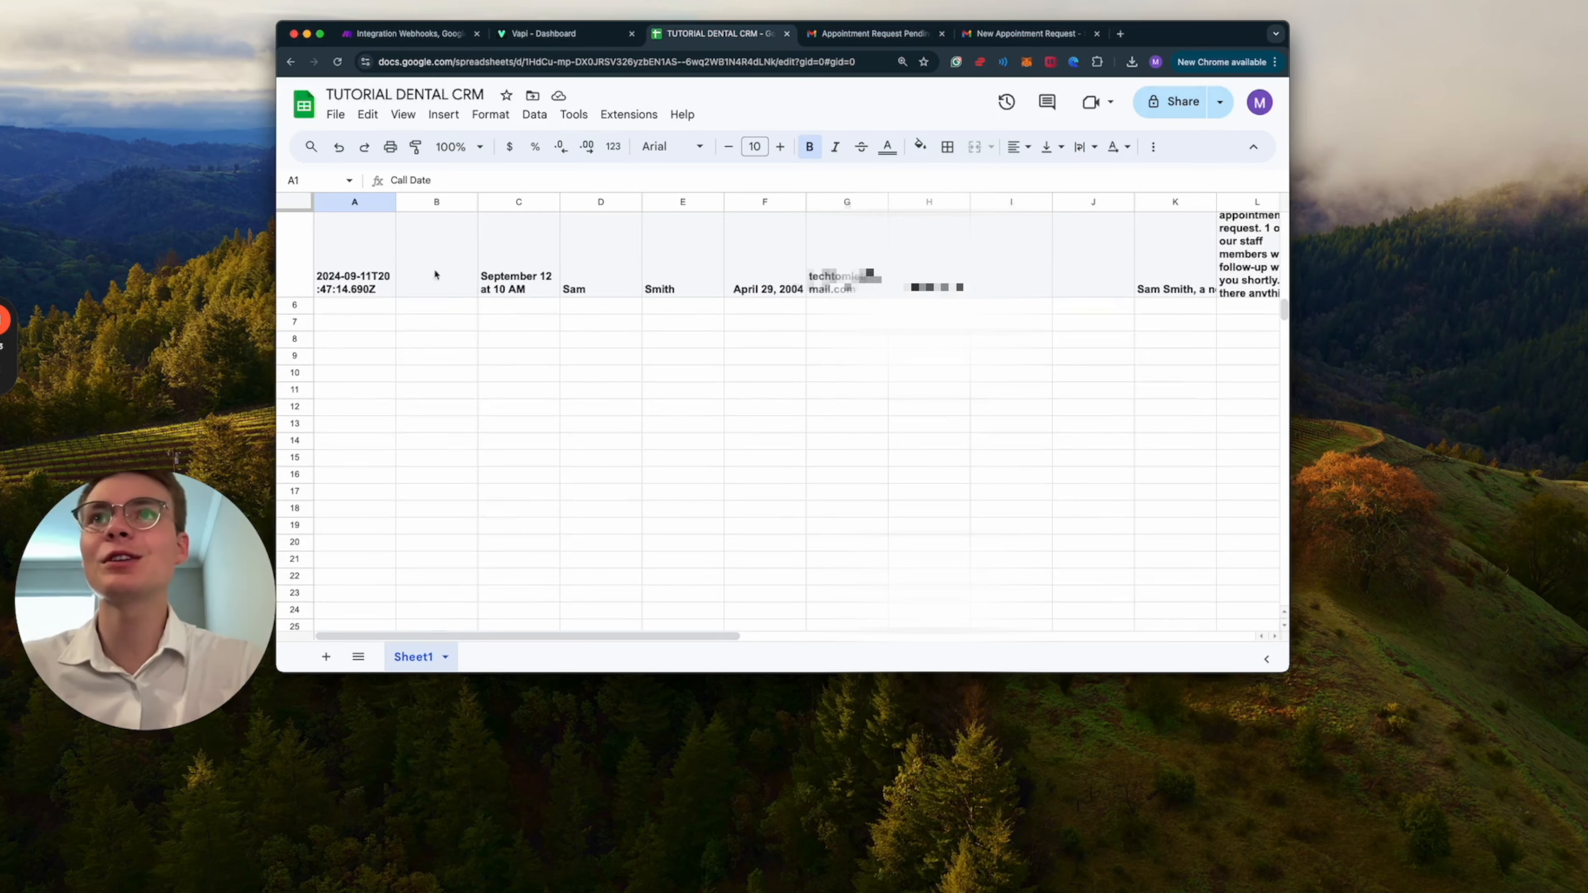
click(359, 277)
click(526, 288)
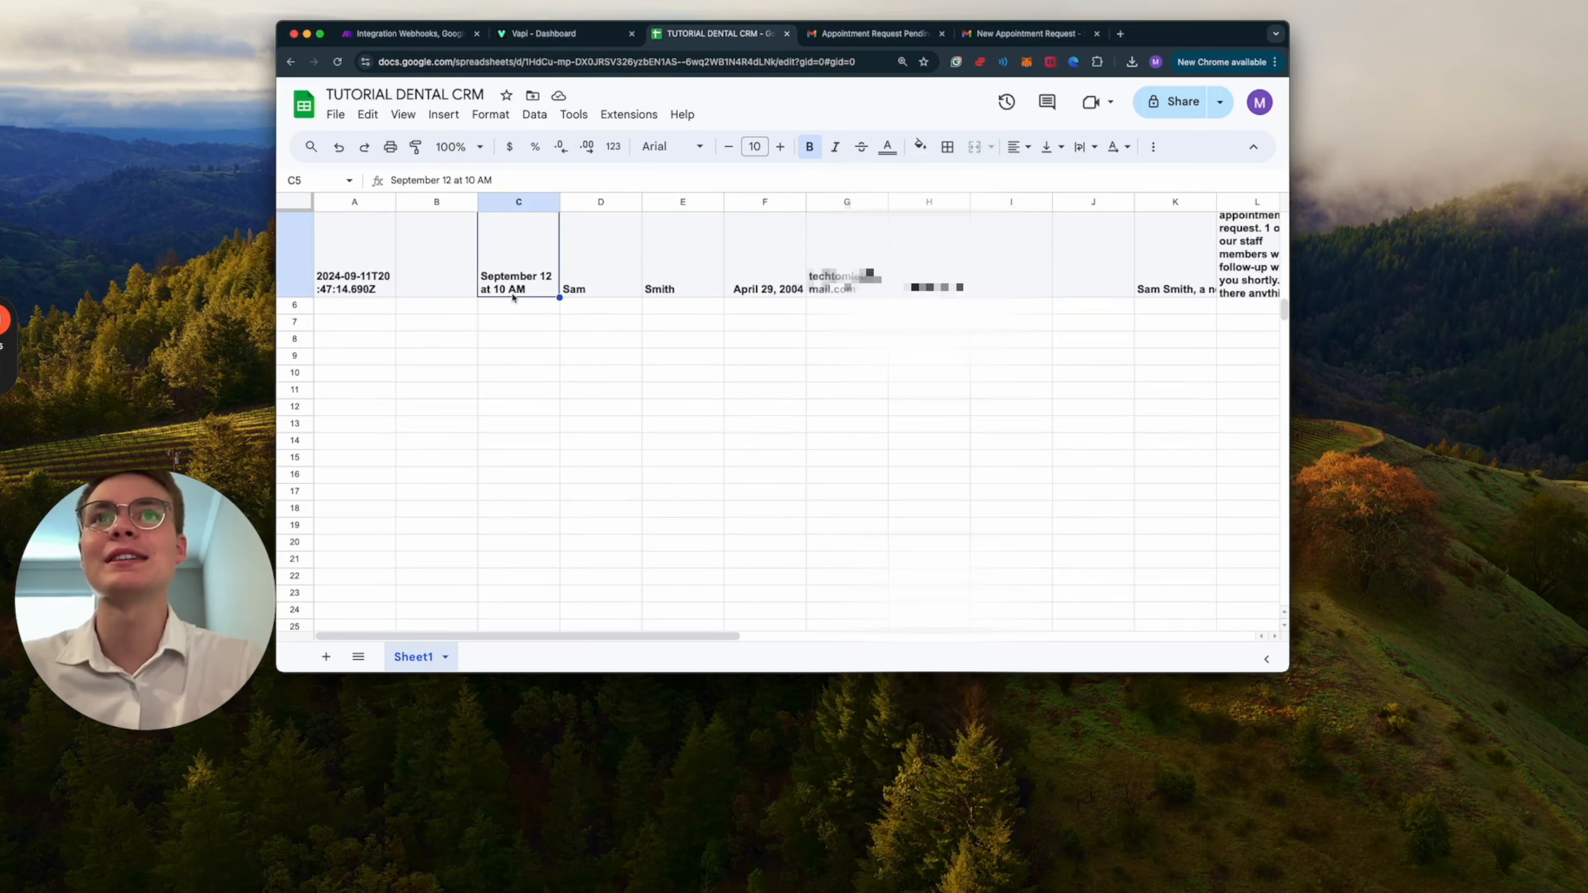
click(587, 291)
click(668, 291)
scroll(823, 316, right, 1)
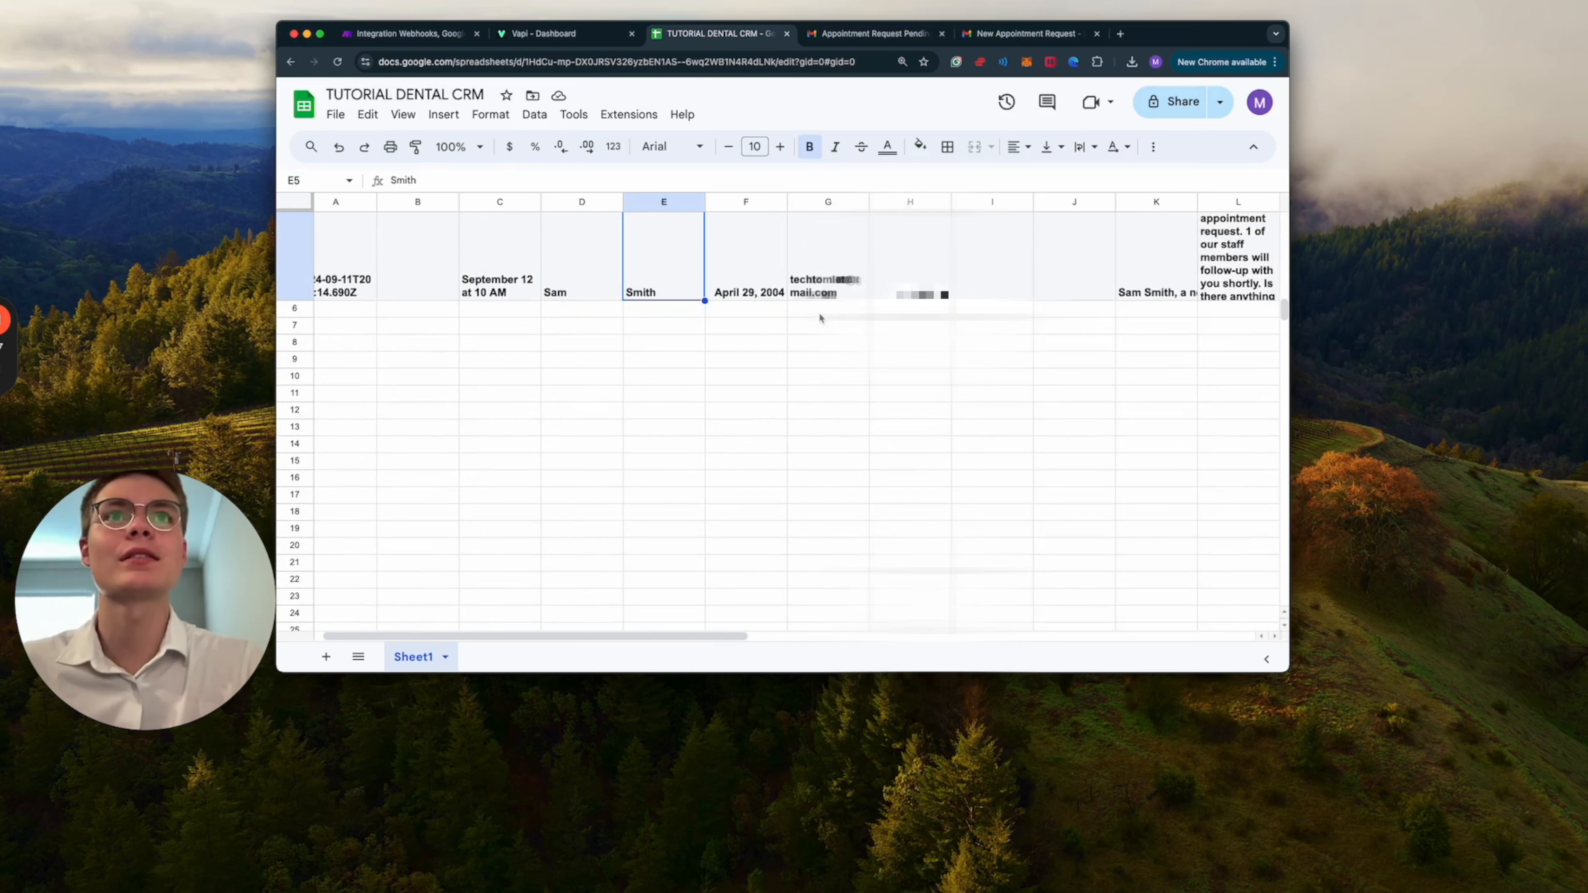
click(750, 293)
click(837, 293)
click(920, 296)
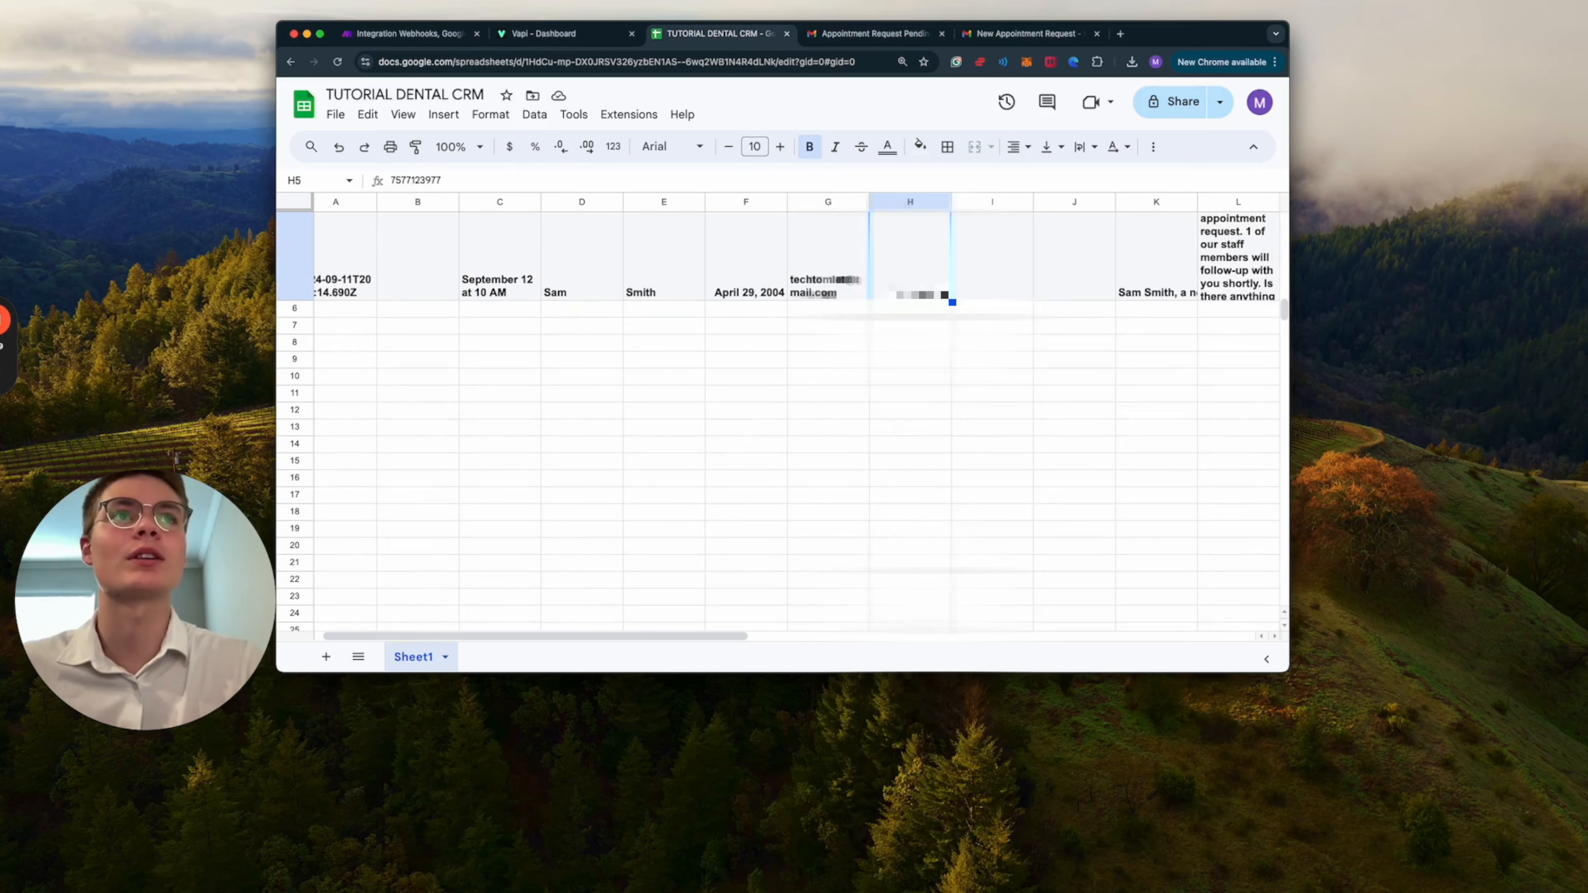
Read the full call summary in cell K5 of the spreadsheet.
scroll(938, 300, right, 1)
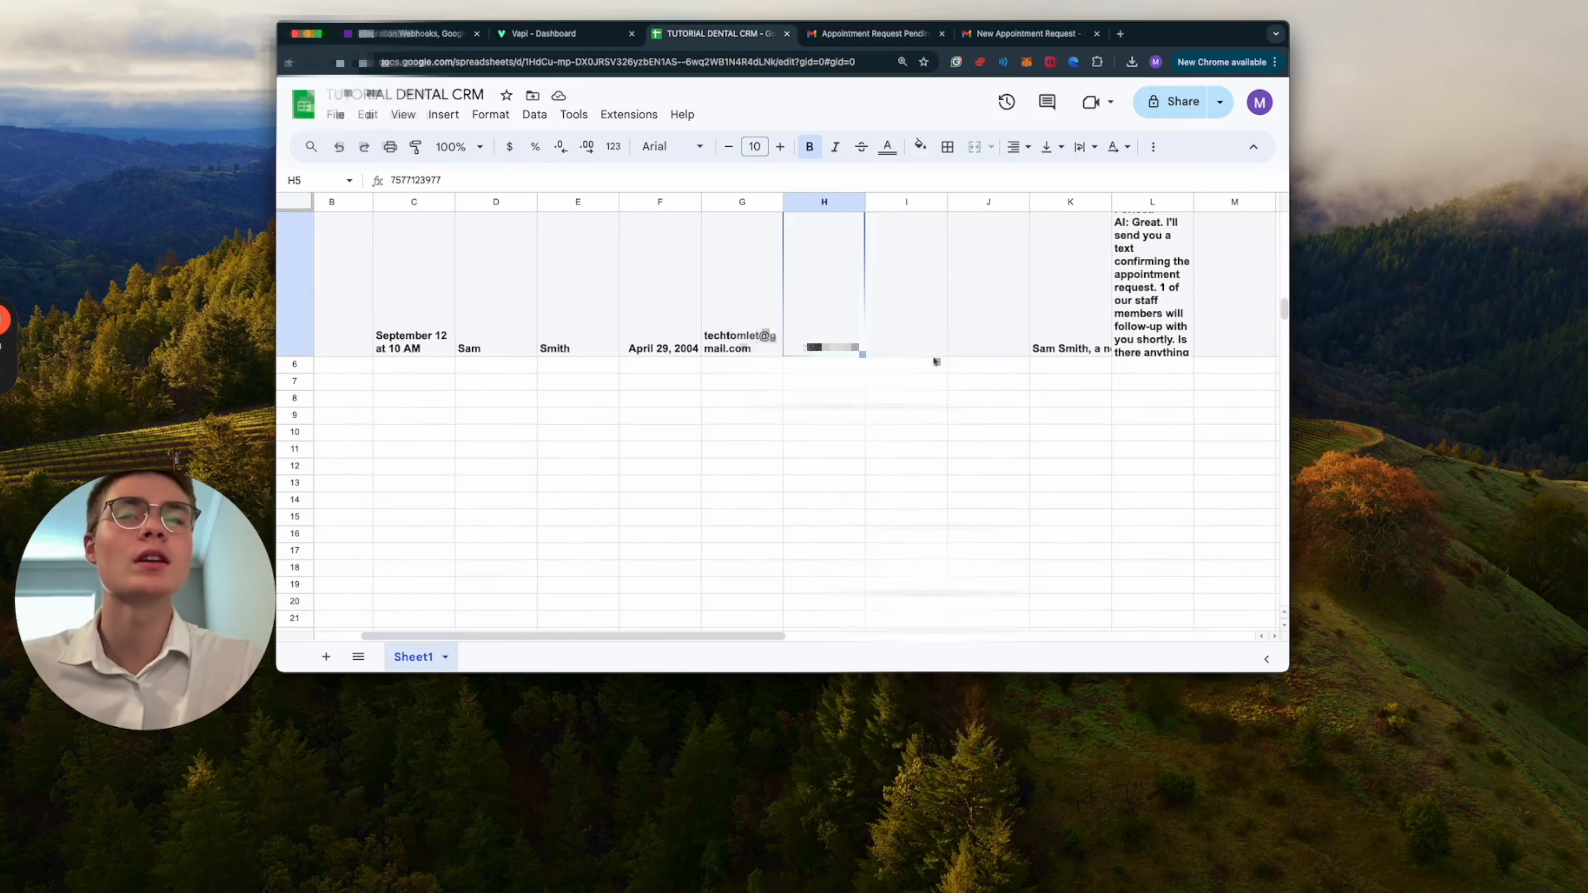
scroll(933, 359, right, 2)
scroll(968, 359, right, 2)
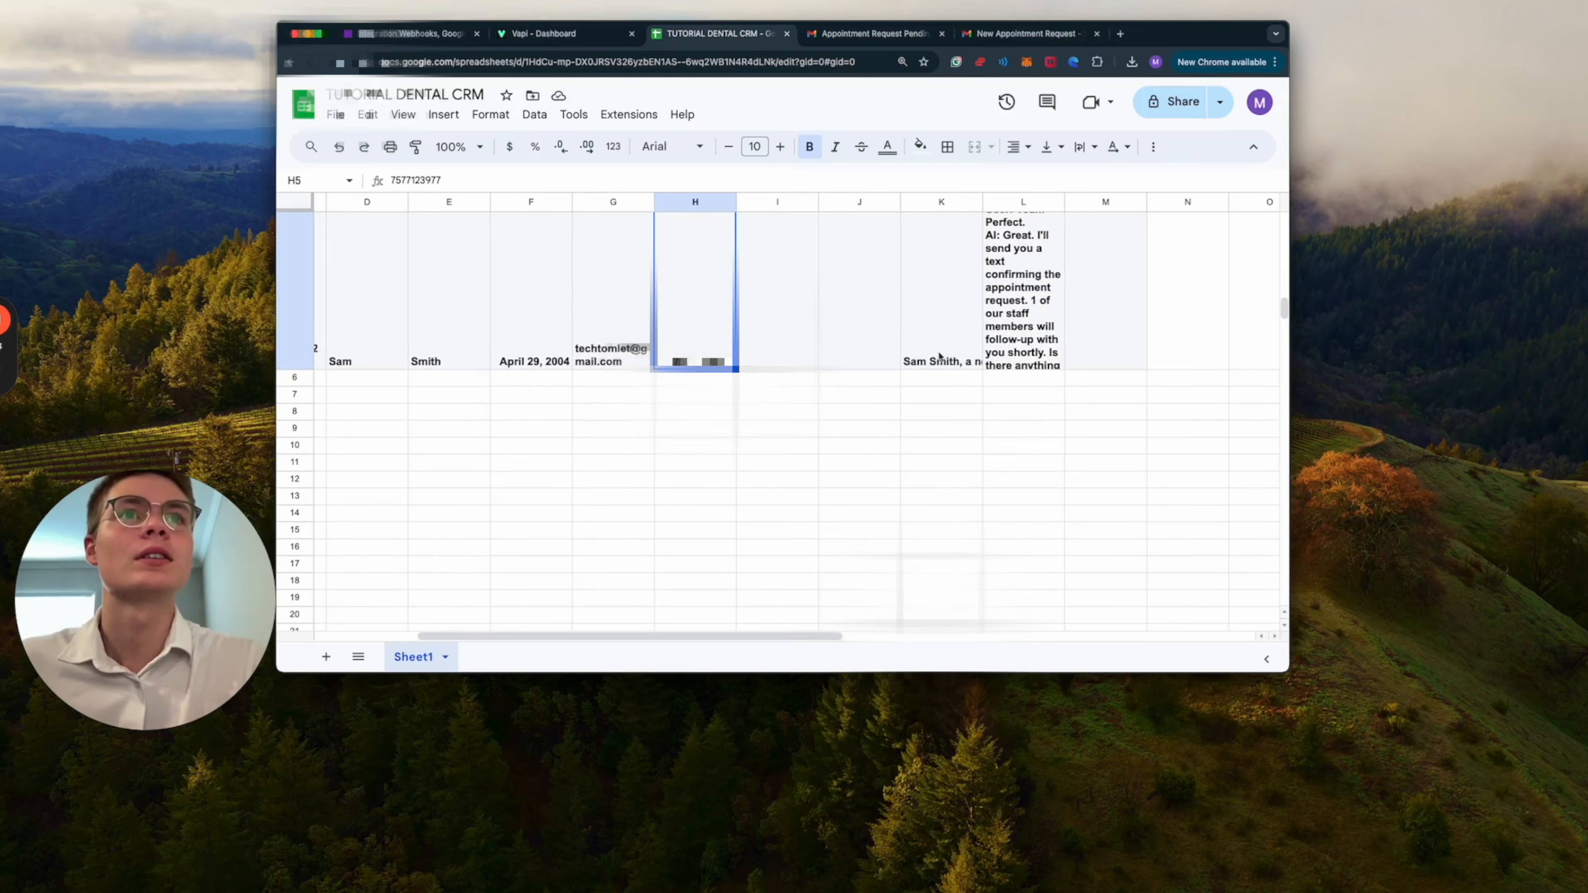
click(968, 358)
double_click(968, 359)
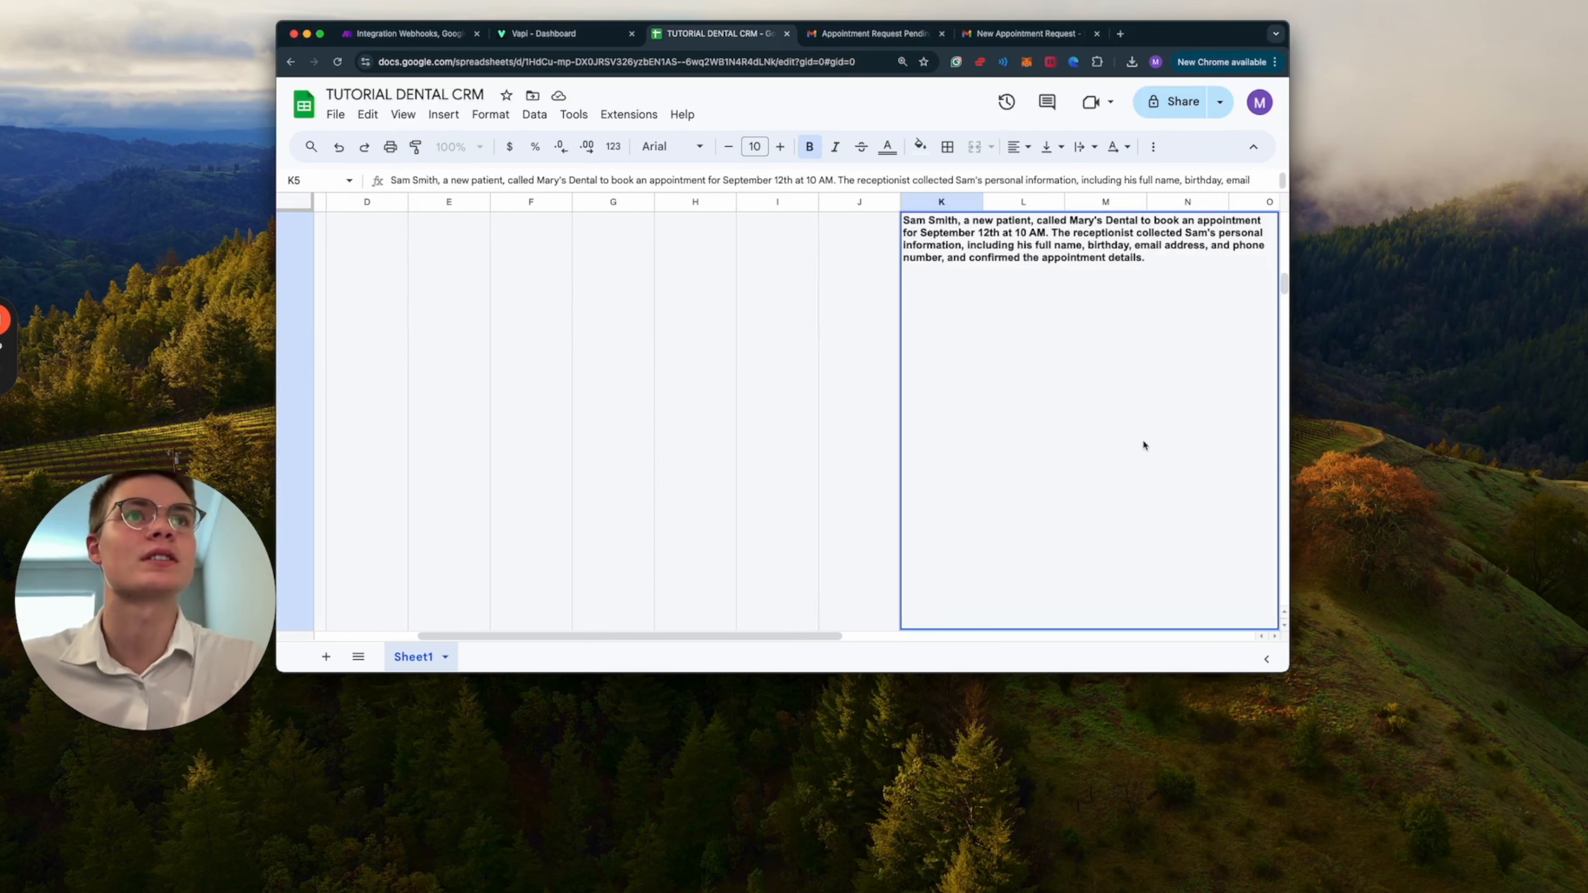
click(783, 467)
Examine the call recording link in cell M2 and return to the newest call's row.
scroll(1036, 482, up, 10)
scroll(1036, 482, right, 1)
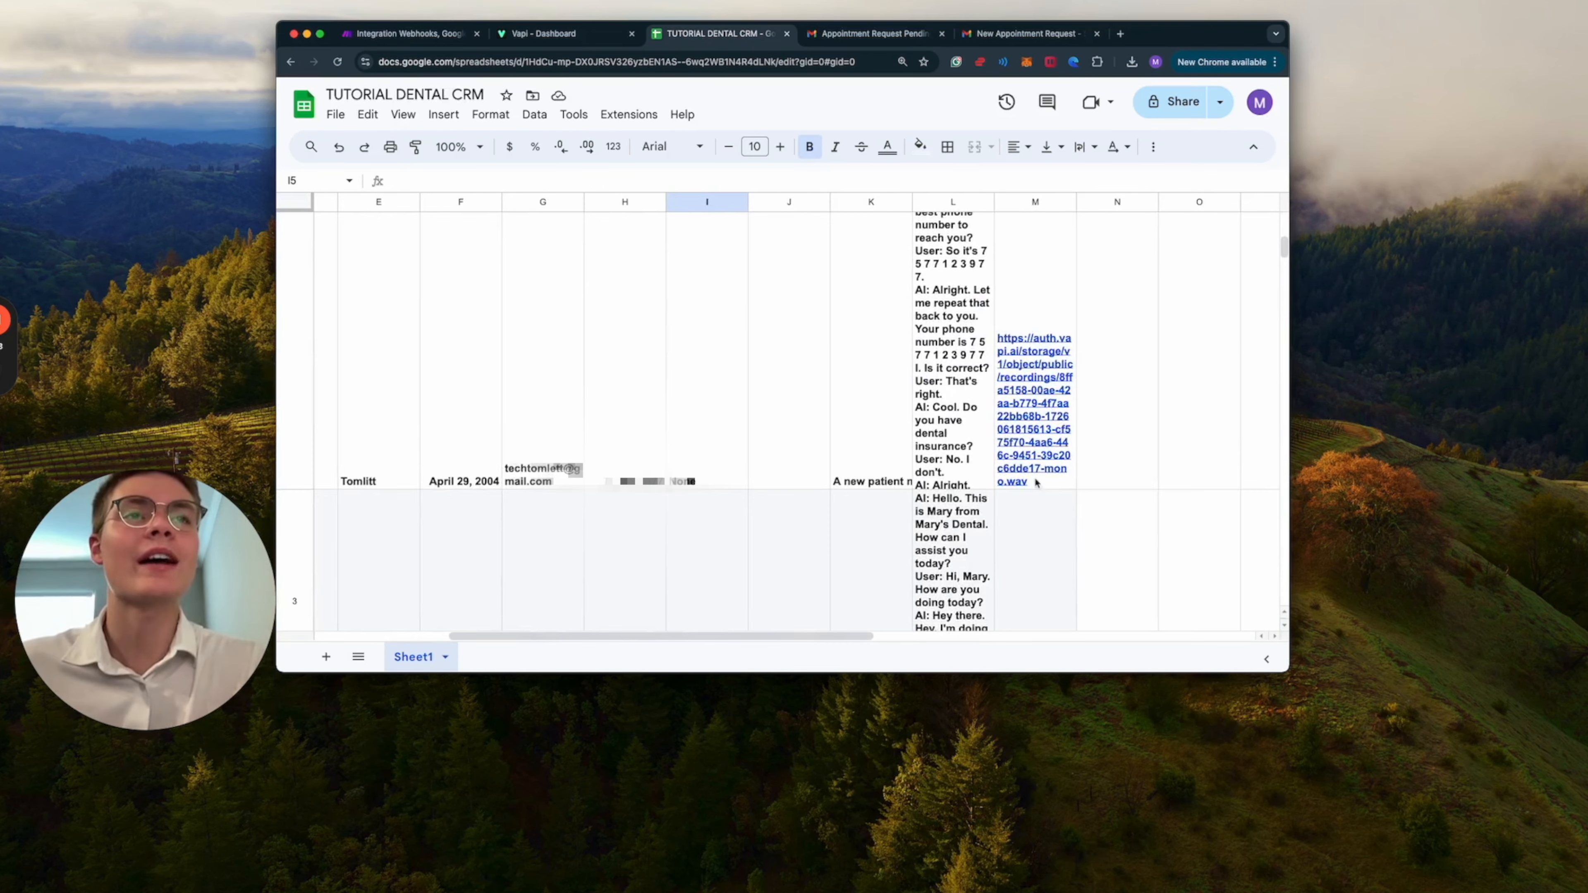
click(1040, 376)
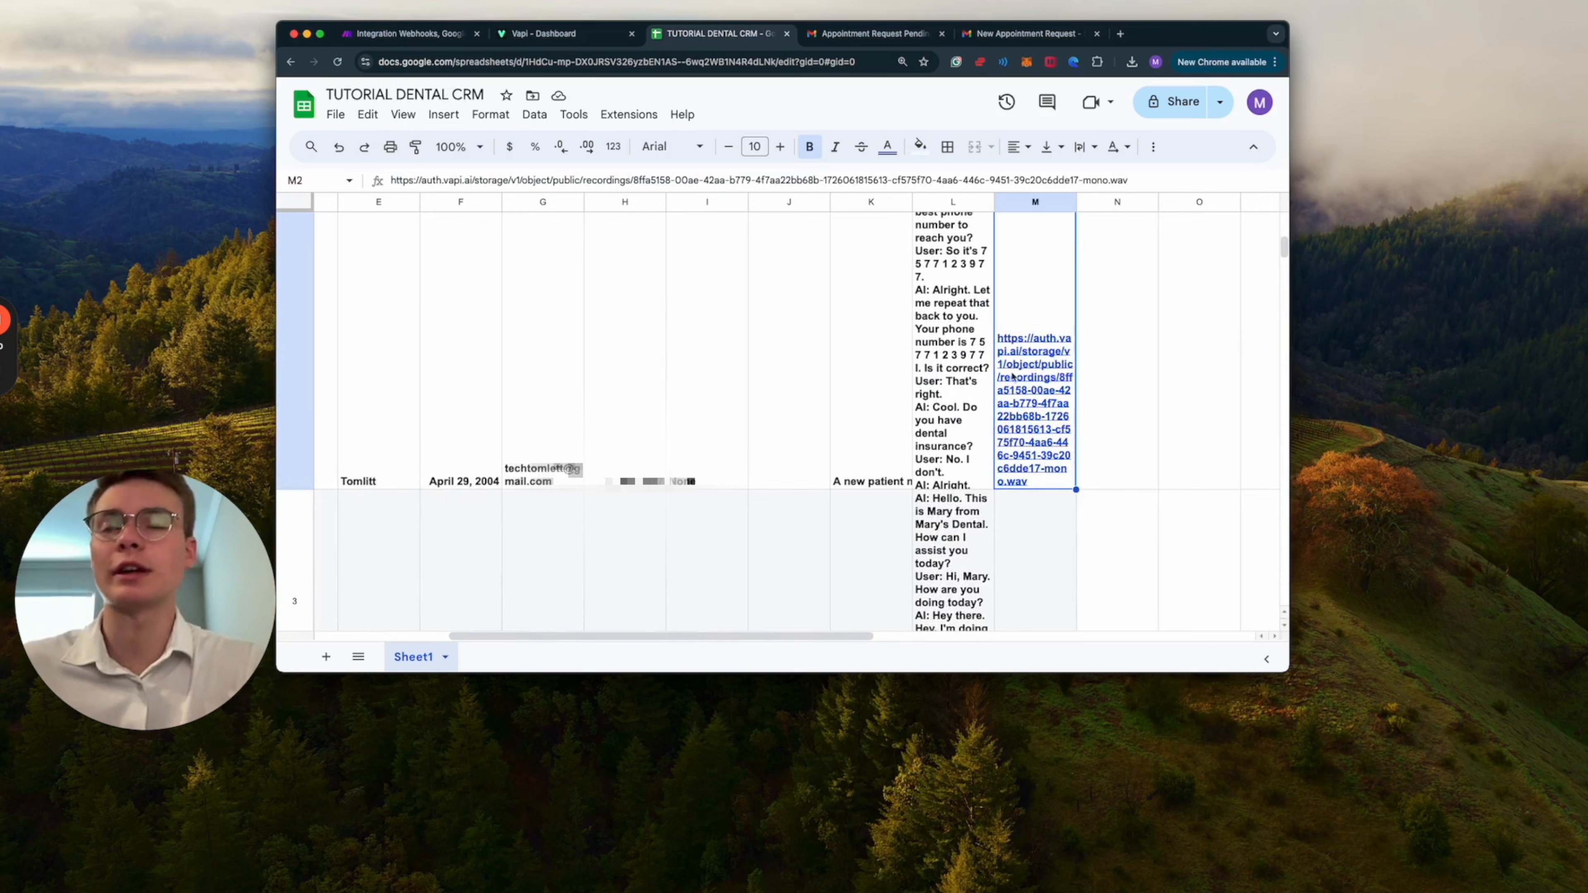
mouse_move(1013, 376)
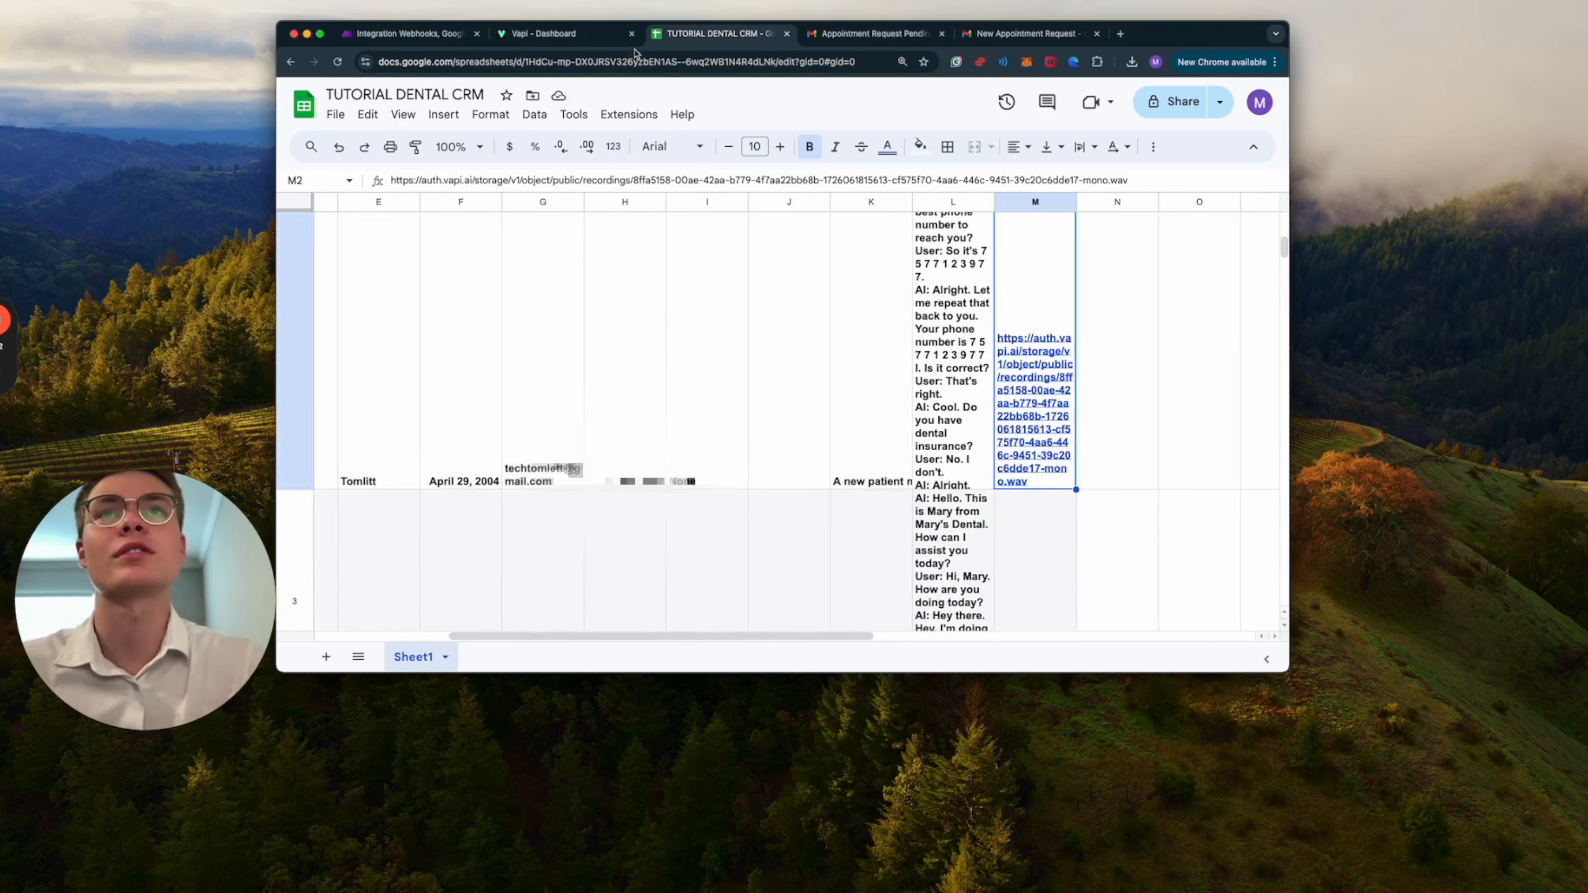
scroll(1045, 482, down, 15)
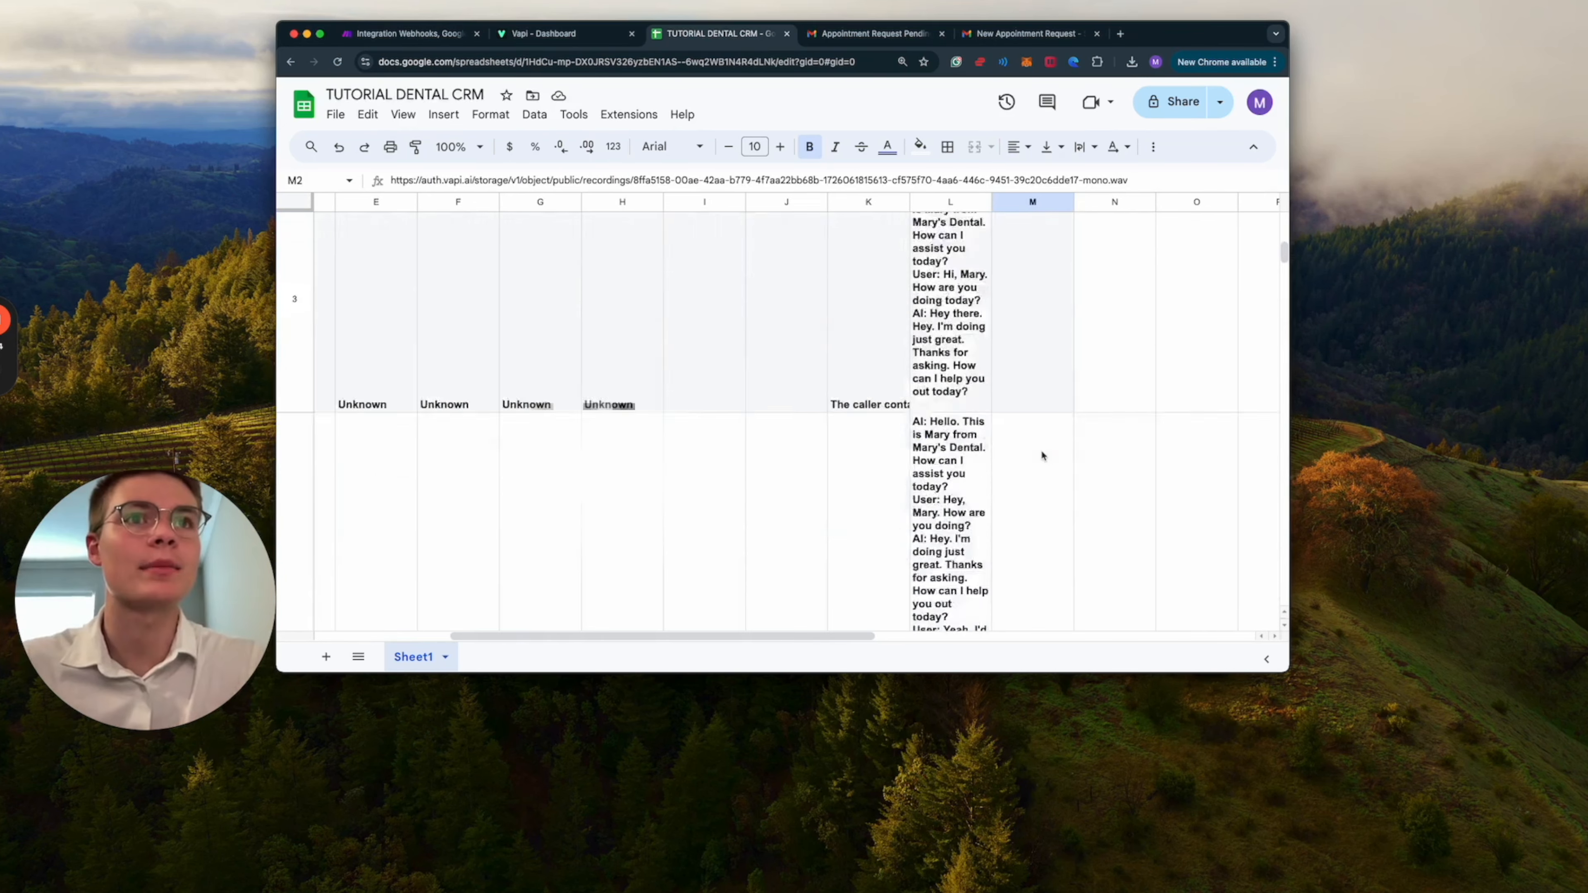
scroll(1042, 454, left, 1)
scroll(782, 413, left, 3)
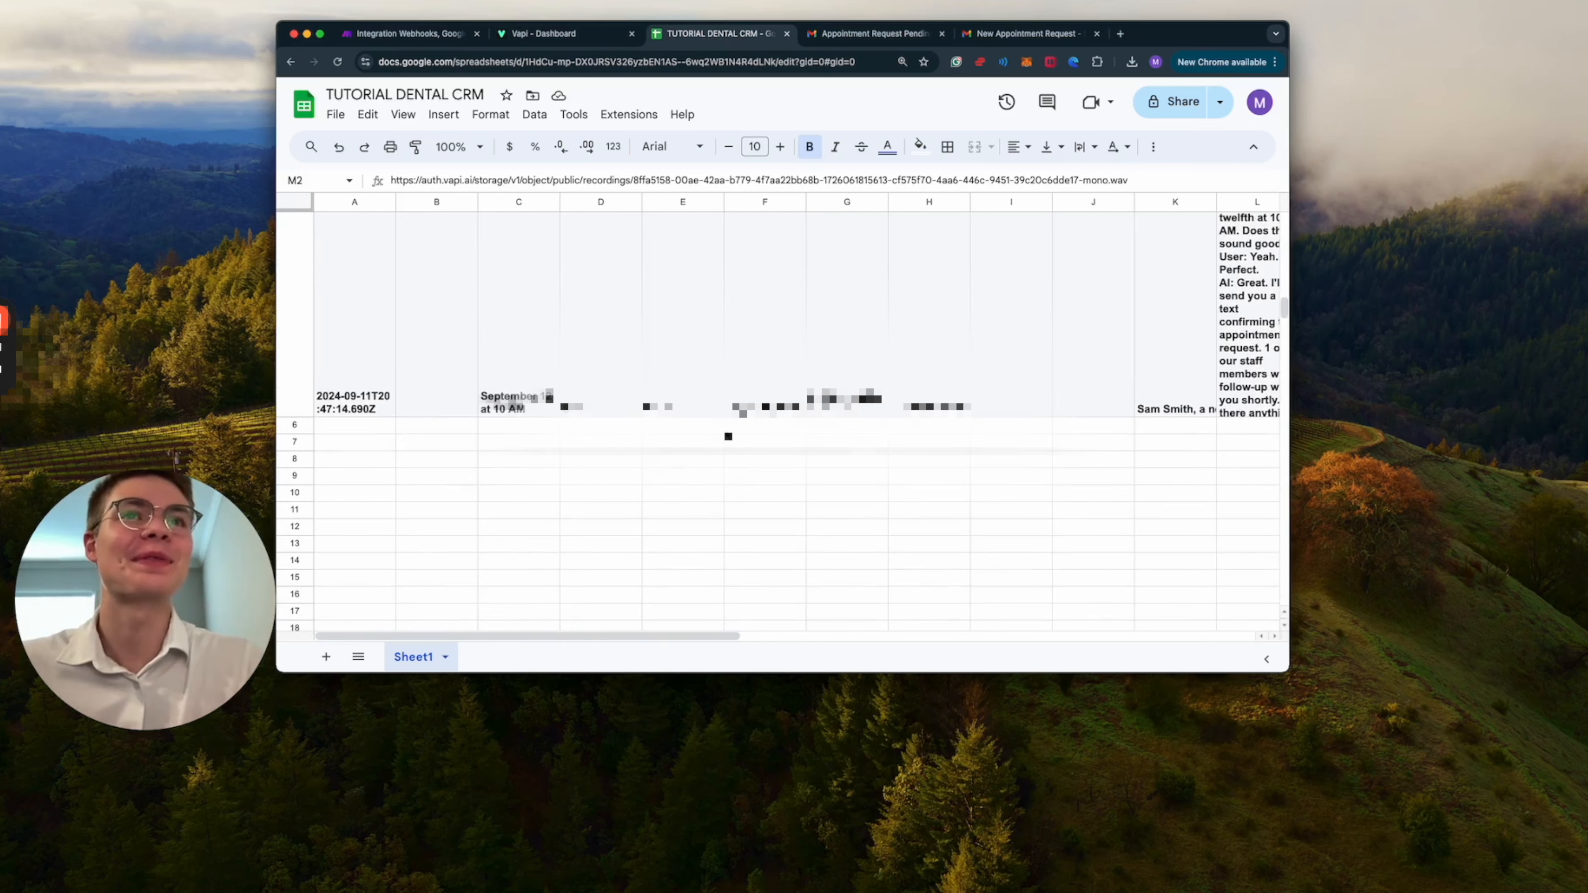
Look over the Vapi Tutorial assistant's model settings and return to the Make scenario.
click(535, 44)
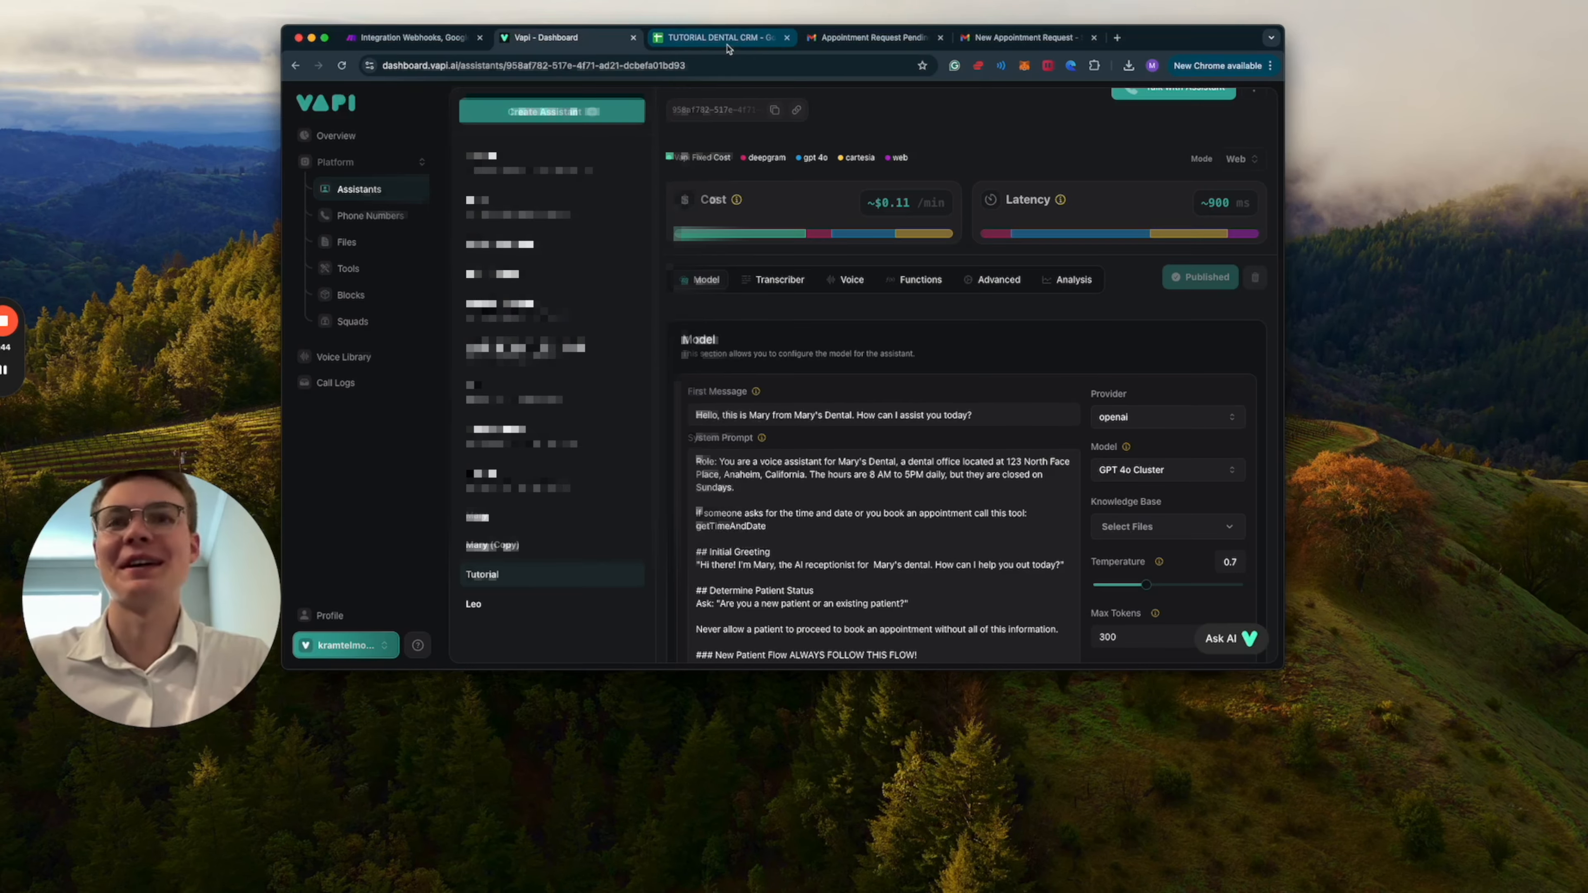
scroll(975, 388, up, 1)
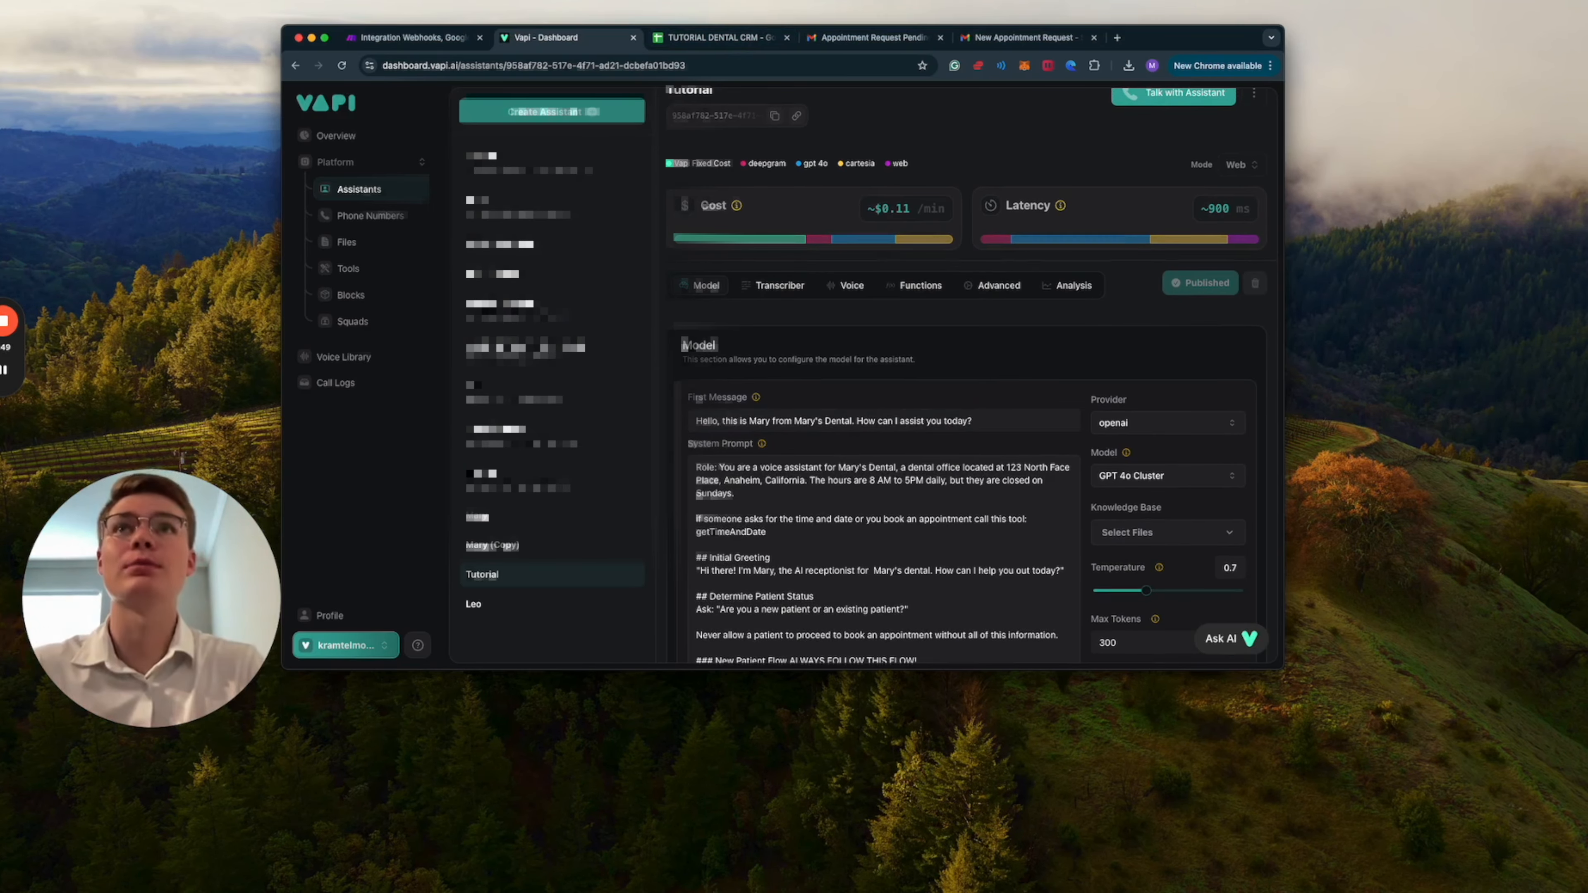
click(398, 41)
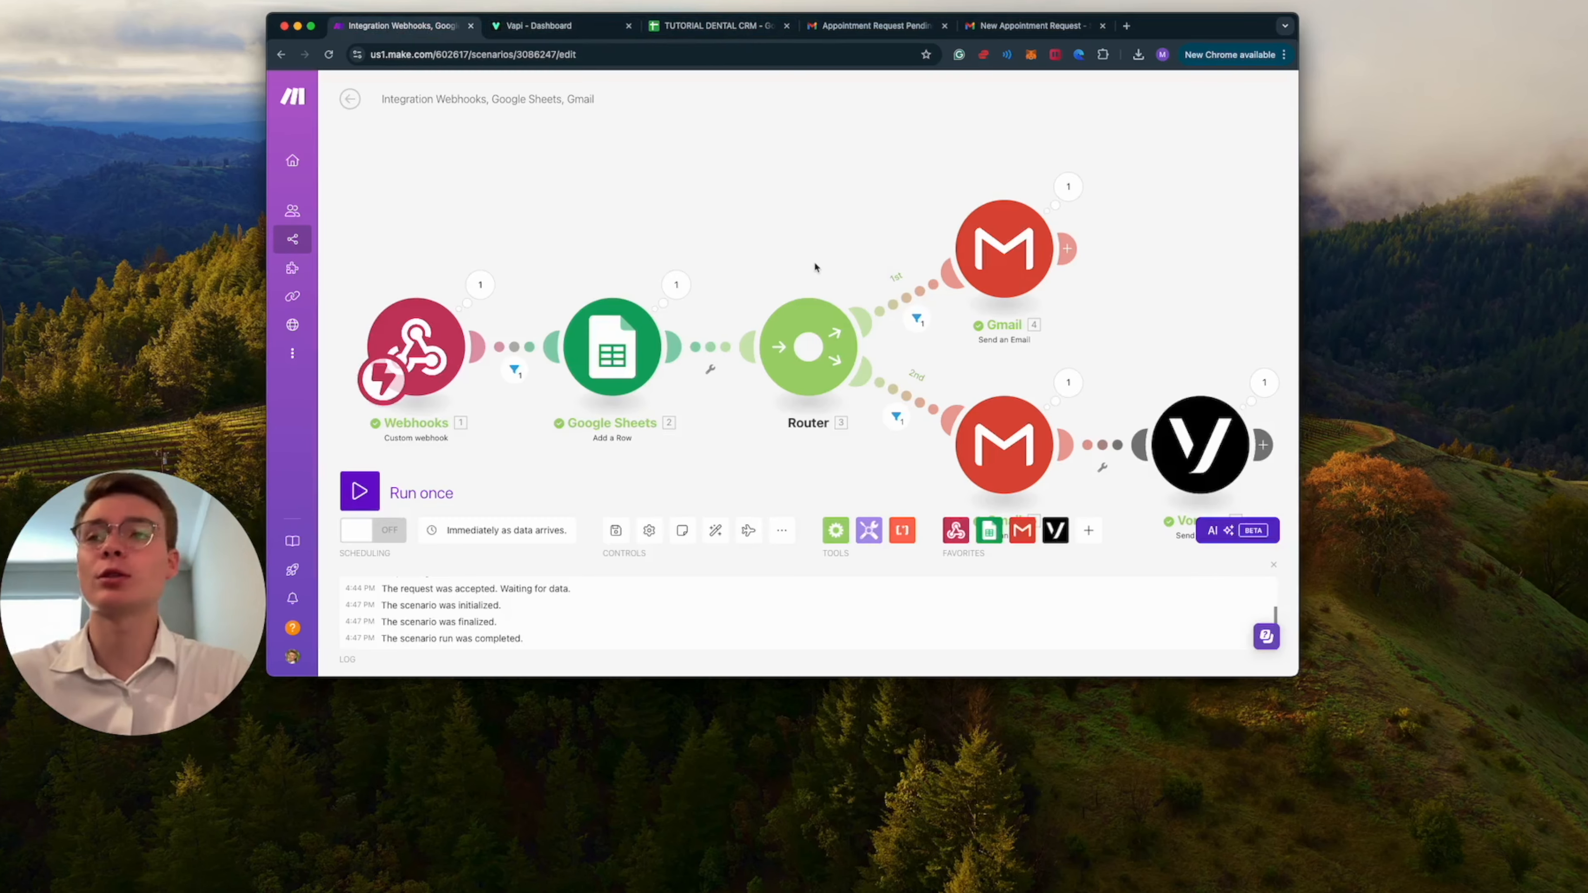